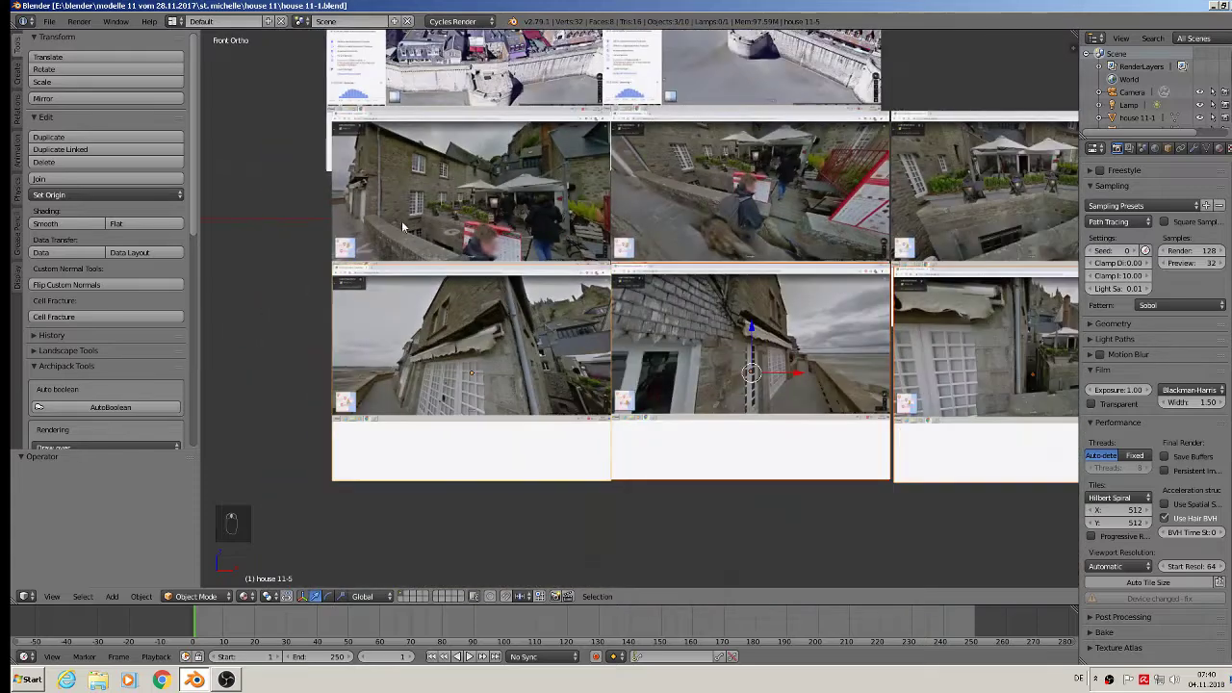
# Add a cube mesh over the reference photos and scale it down uniformly to about 0.227
pyautogui.click(112, 597)
pyautogui.moveTo(128, 581)
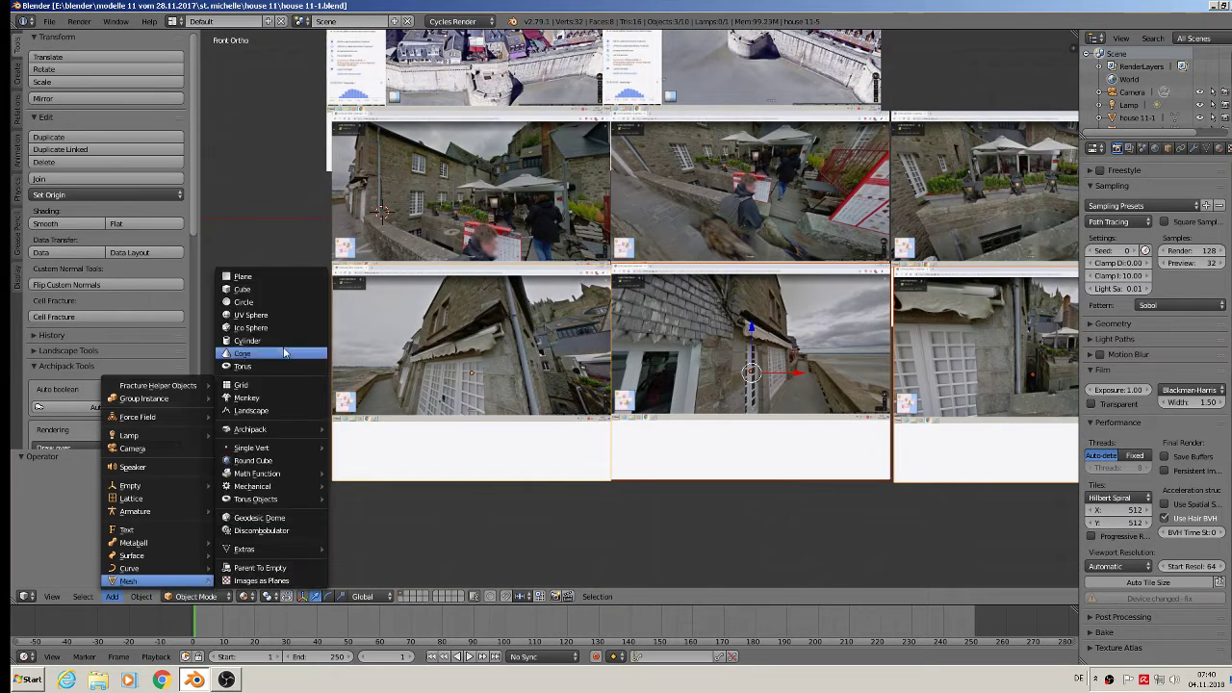
pyautogui.click(242, 289)
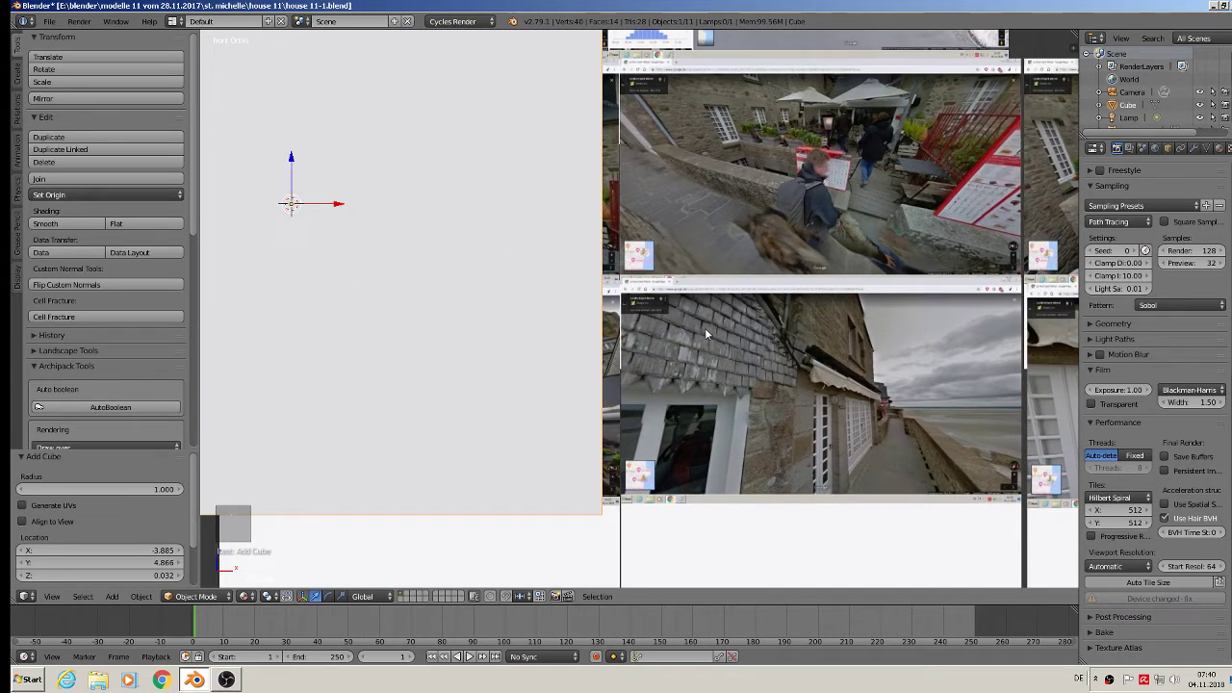
pyautogui.press('s')
pyautogui.click(386, 238)
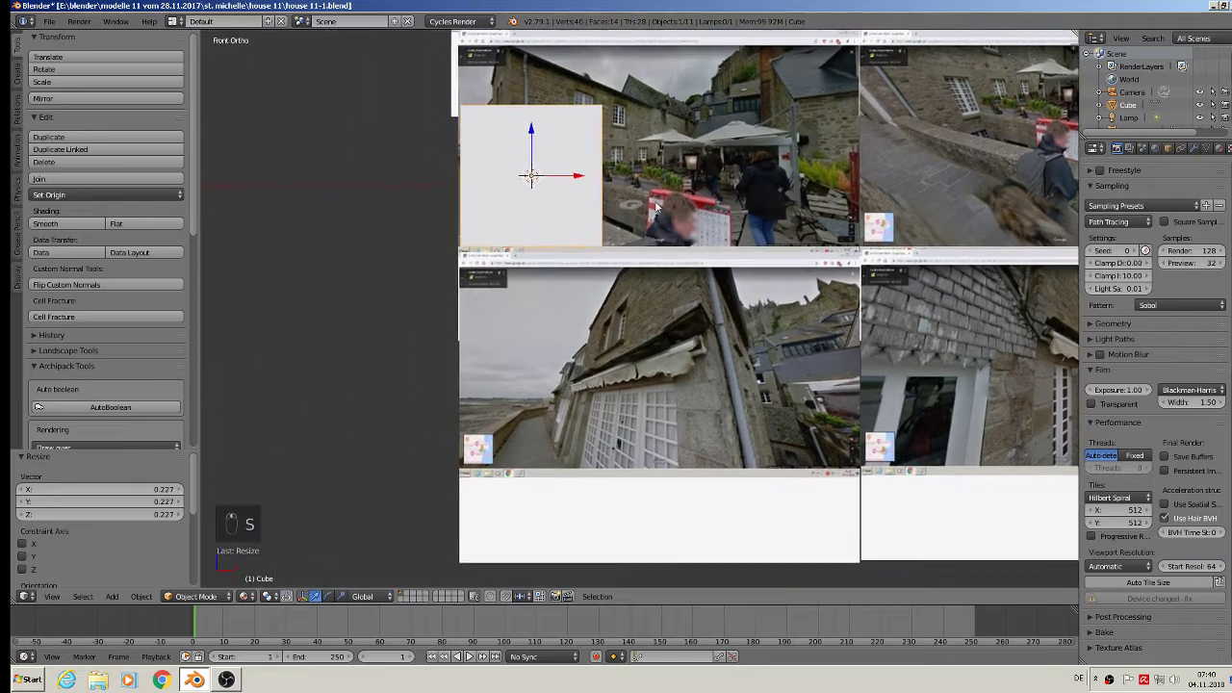
# Stretch the cube along the global X axis and move it out in front of the reference photo planes
pyautogui.press('s')
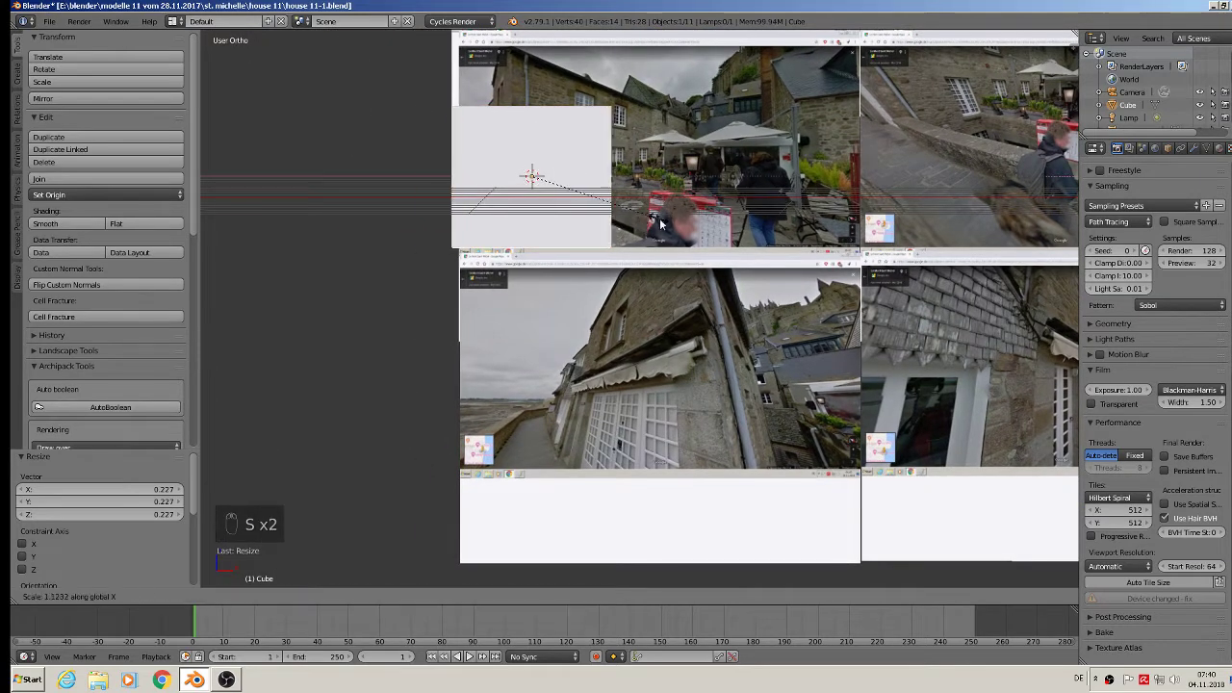
pyautogui.click(690, 228)
pyautogui.moveTo(690, 227); pyautogui.dragTo(714, 255, button='middle')
pyautogui.moveTo(501, 171); pyautogui.dragTo(710, 205)
pyautogui.scroll(2, 710, 212)
pyautogui.moveTo(709, 213); pyautogui.dragTo(674, 240, button='middle')
pyautogui.scroll(1, 705, 232)
pyautogui.scroll(-3, 698, 226)
pyautogui.scroll(2, 679, 216)
# Add one centred horizontal loop cut around the box at mid-height to separate the two storeys
pyautogui.press('Tab')
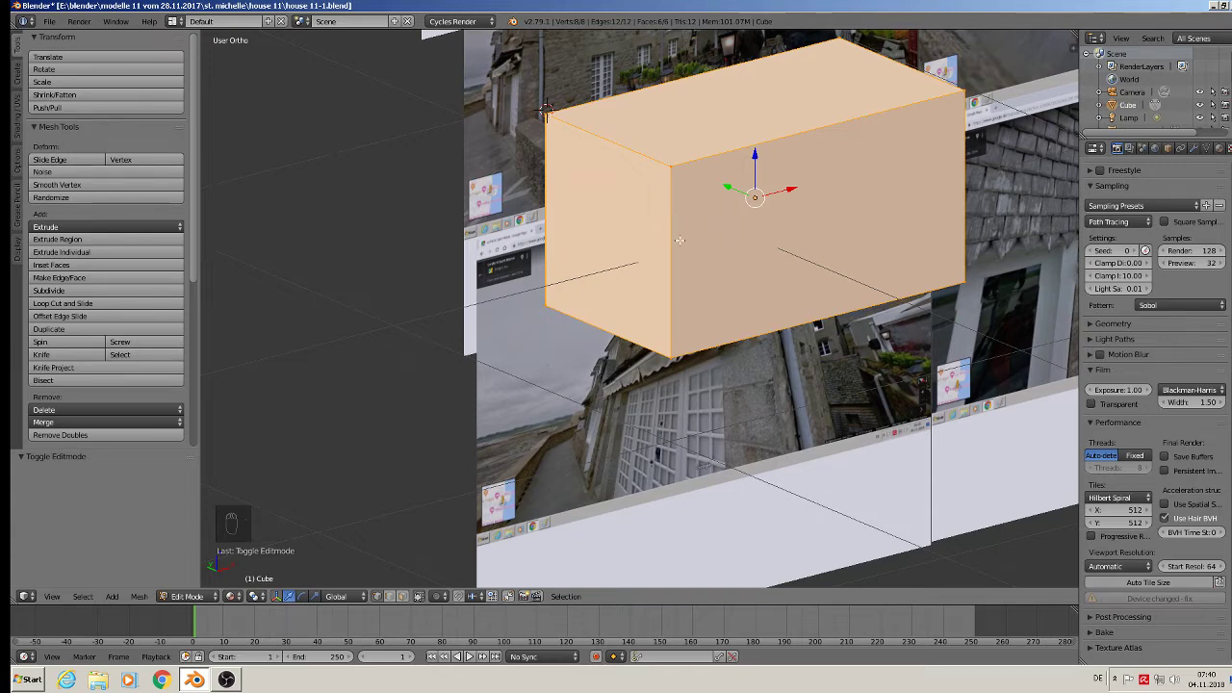
pyautogui.hotkey('ctrl', 'r')
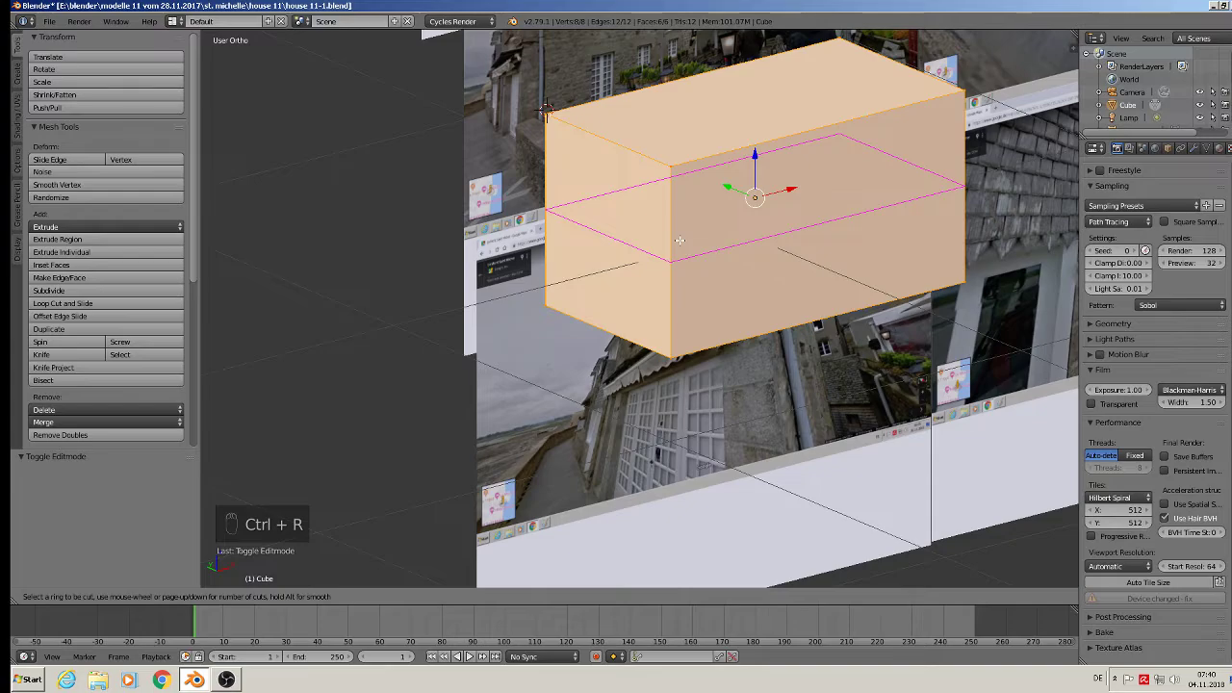
pyautogui.click(680, 240)
pyautogui.rightClick(680, 240)
pyautogui.moveTo(680, 240); pyautogui.dragTo(809, 204, button='middle')
pyautogui.press('Tab')
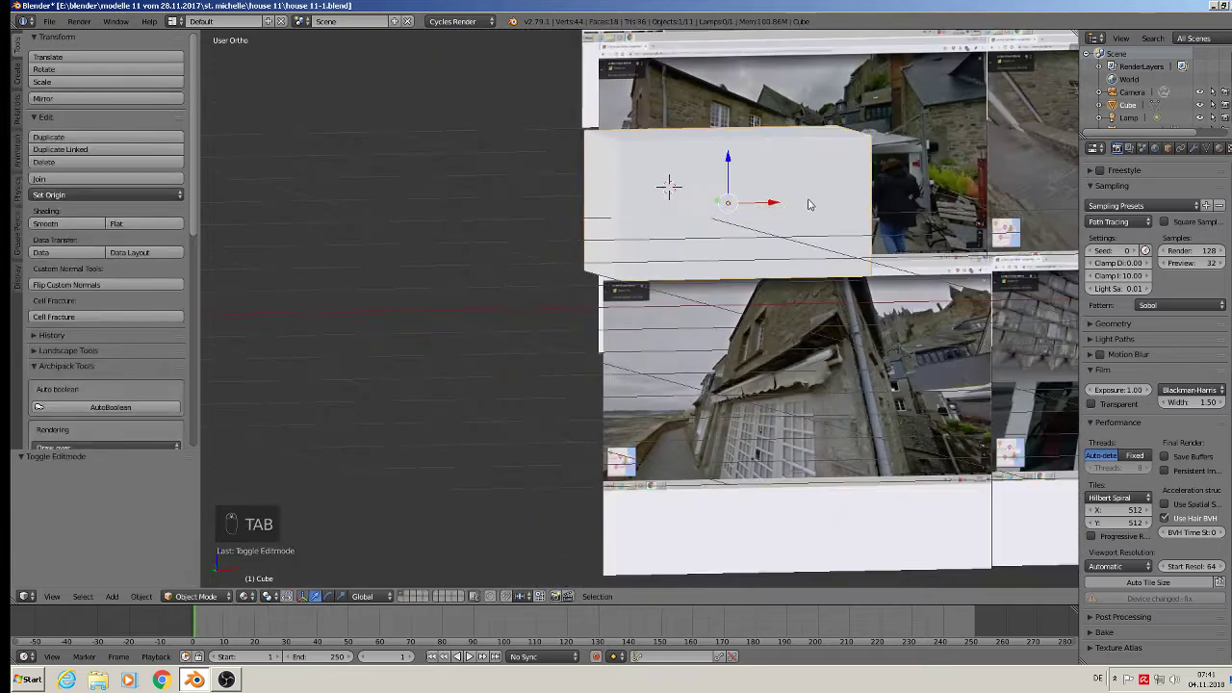
# Move the box about -1.103 along X so it stands clear beside the reference photos
pyautogui.moveTo(770, 206); pyautogui.dragTo(427, 212)
pyautogui.moveTo(426, 212); pyautogui.dragTo(751, 280, button='middle')
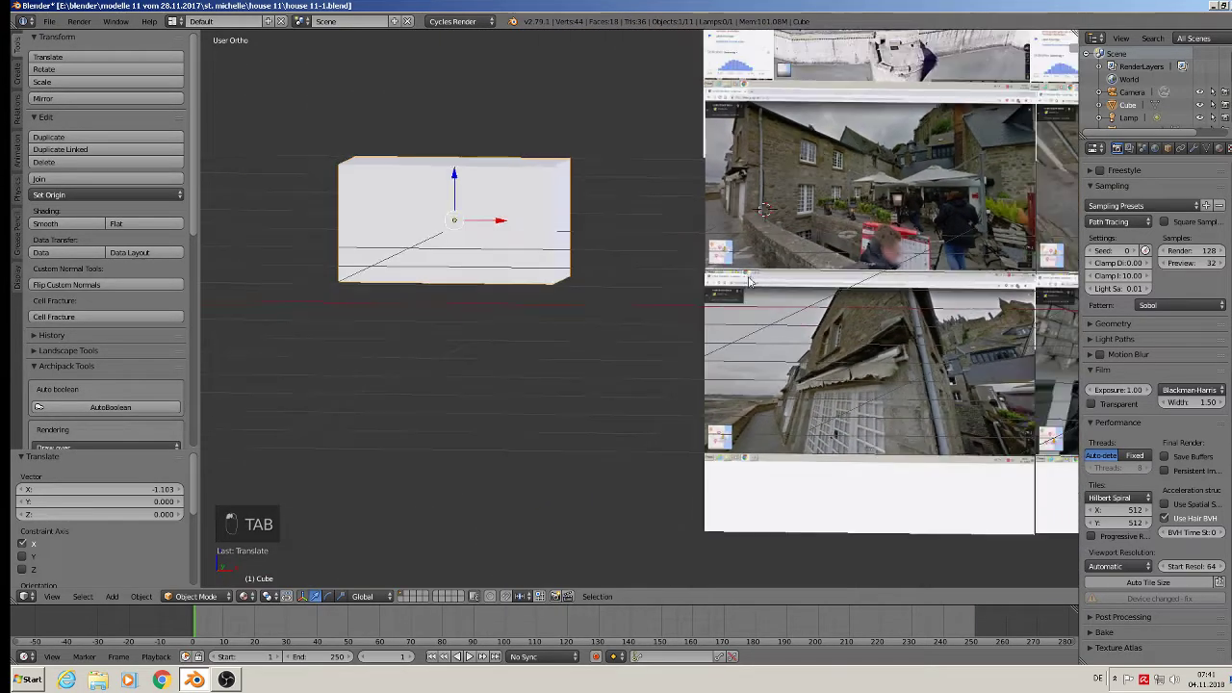
pyautogui.keyDown('shift'); pyautogui.moveTo(802, 315); pyautogui.dragTo(540, 218, button='middle'); pyautogui.keyUp('shift')
pyautogui.keyDown('shift'); pyautogui.moveTo(436, 214); pyautogui.dragTo(646, 264, button='middle'); pyautogui.keyUp('shift')
# Rotate the box 90° about the global Z axis
pyautogui.press('r')
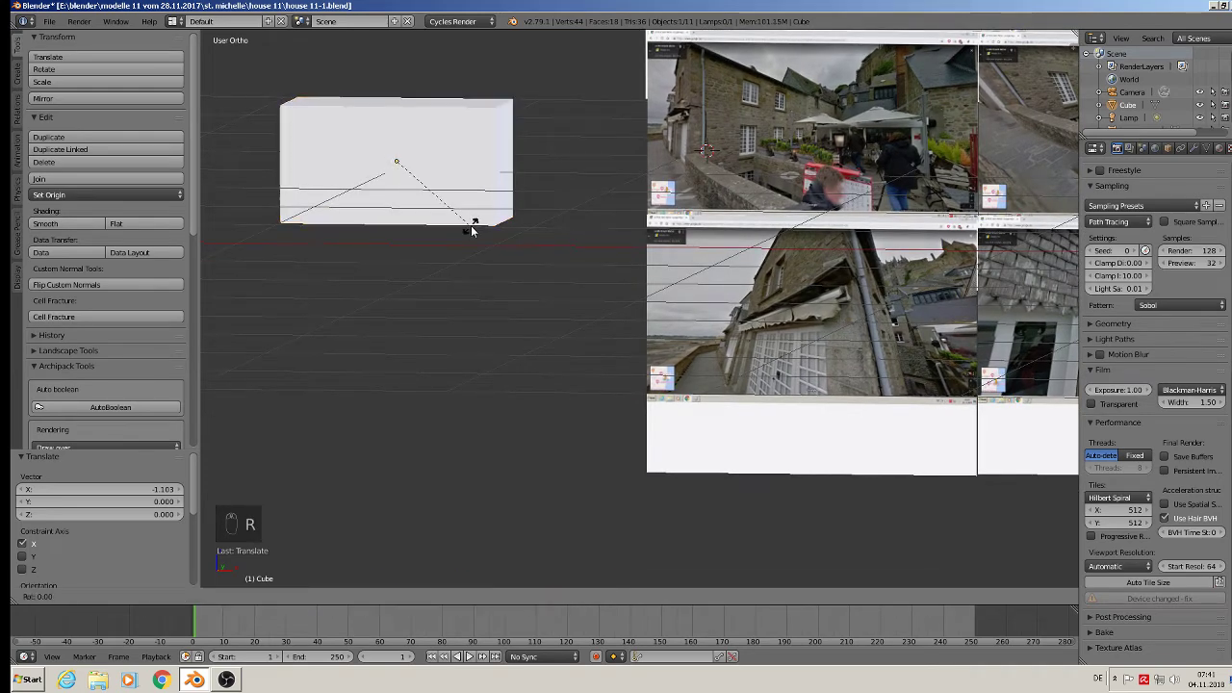
pyautogui.press('z')
pyautogui.press('9')
pyautogui.press('0')
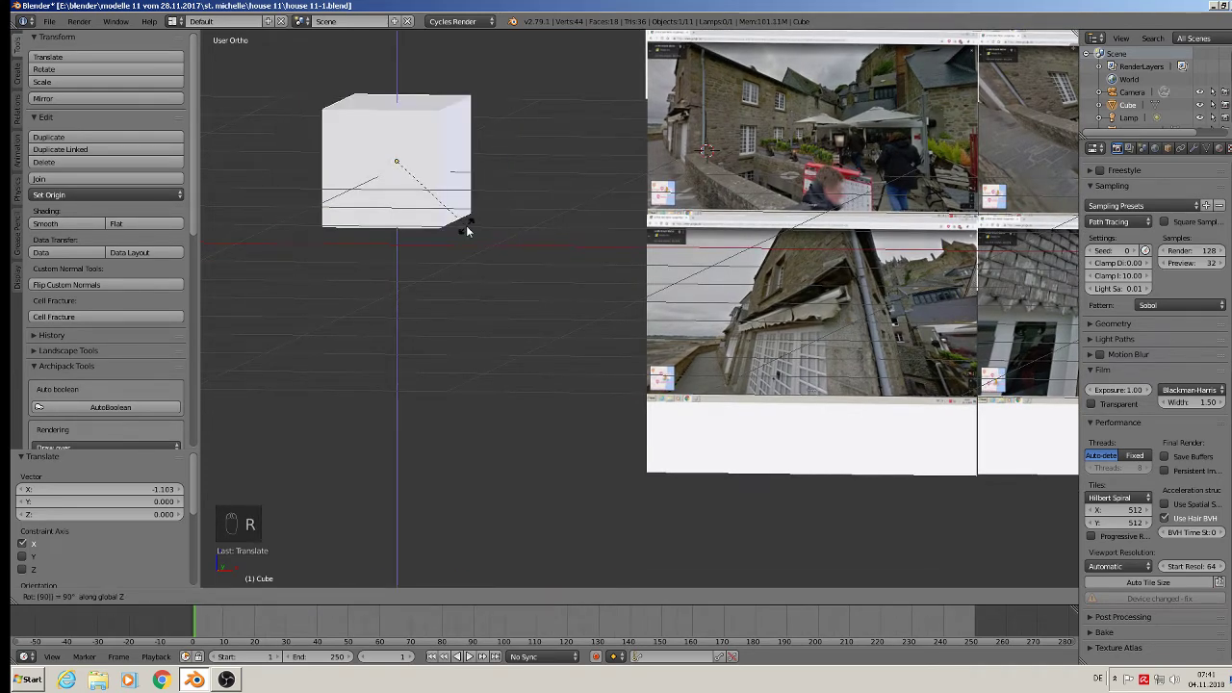
pyautogui.press('Return')
# Examine the street-level reference photos of the stone house to compare the facade proportions with the box
pyautogui.moveTo(466, 226); pyautogui.dragTo(489, 218, button='middle')
pyautogui.scroll(3, 863, 117)
pyautogui.scroll(-3, 863, 118)
pyautogui.keyDown('shift'); pyautogui.moveTo(947, 288); pyautogui.dragTo(655, 170, button='middle'); pyautogui.keyUp('shift')
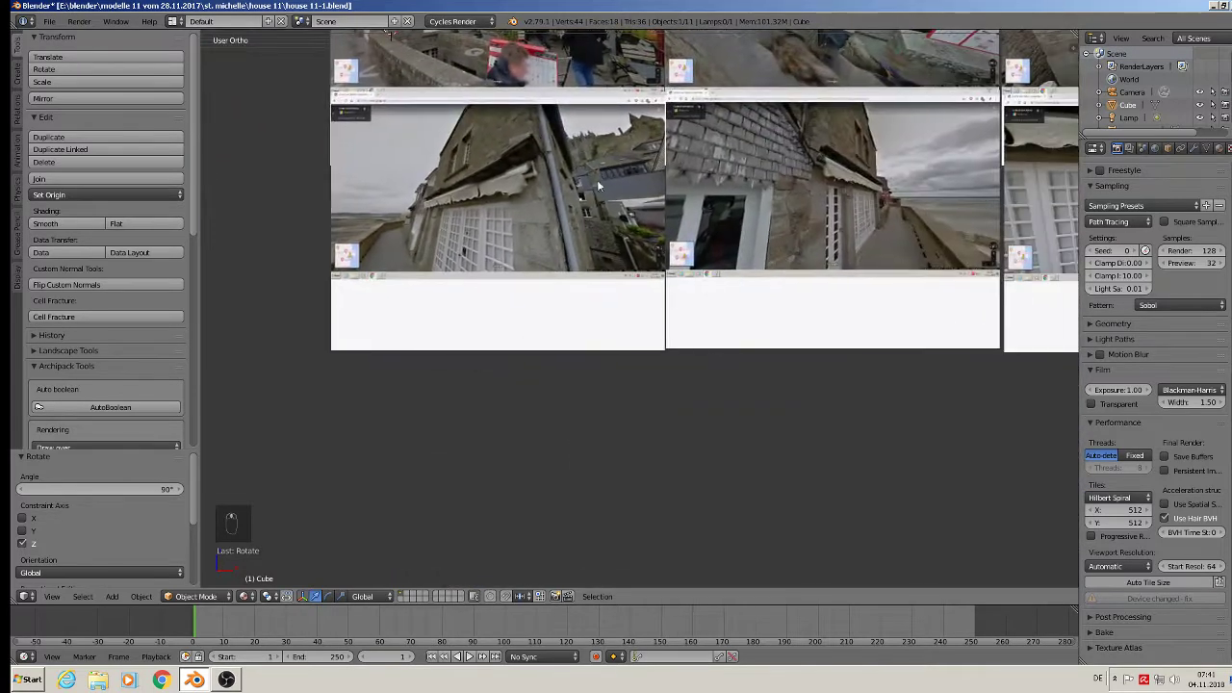
pyautogui.keyDown('shift'); pyautogui.moveTo(732, 178); pyautogui.dragTo(307, 135, button='middle'); pyautogui.keyUp('shift')
pyautogui.keyDown('shift'); pyautogui.moveTo(539, 162); pyautogui.dragTo(261, 277, button='middle'); pyautogui.keyUp('shift')
pyautogui.scroll(5, 652, 326)
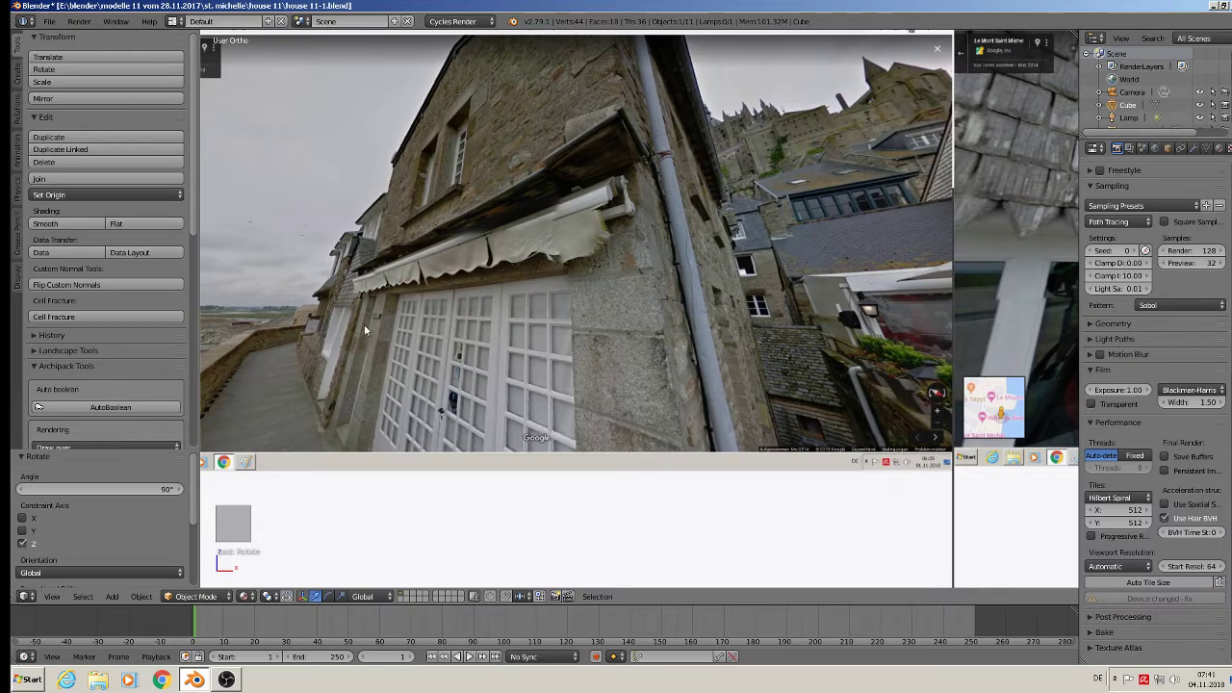
pyautogui.scroll(-8, 367, 339)
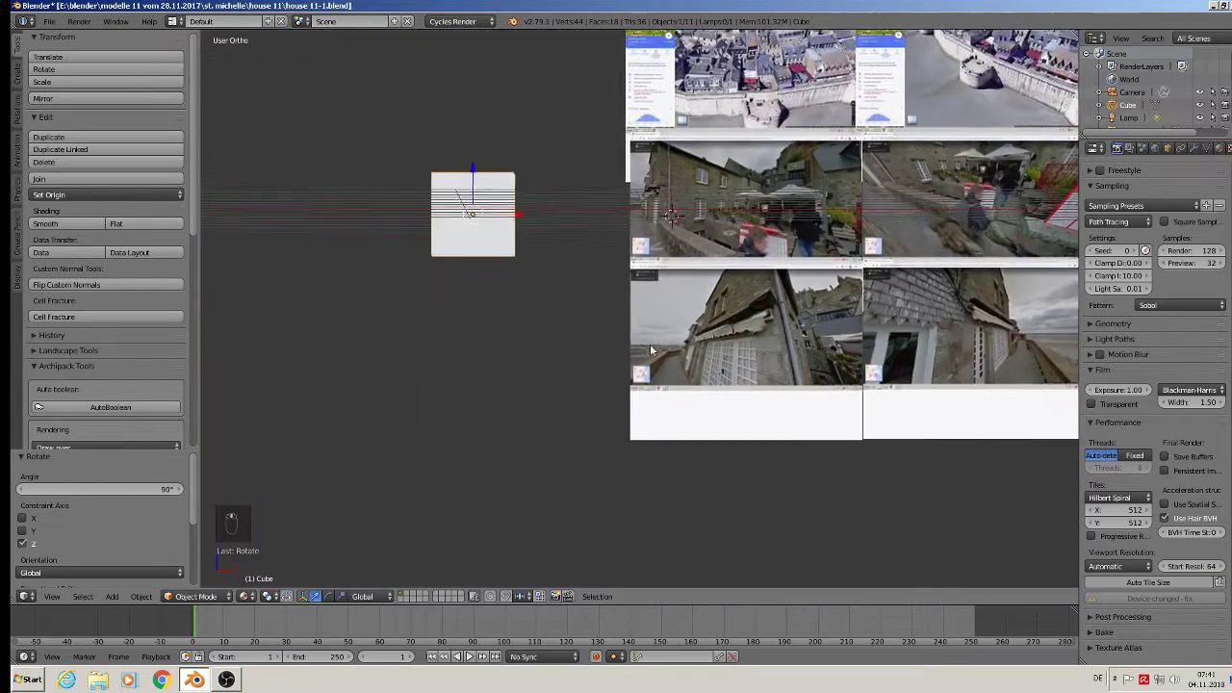
# Widen the box along the global X axis by a factor of about 1.277
pyautogui.scroll(8, 527, 233)
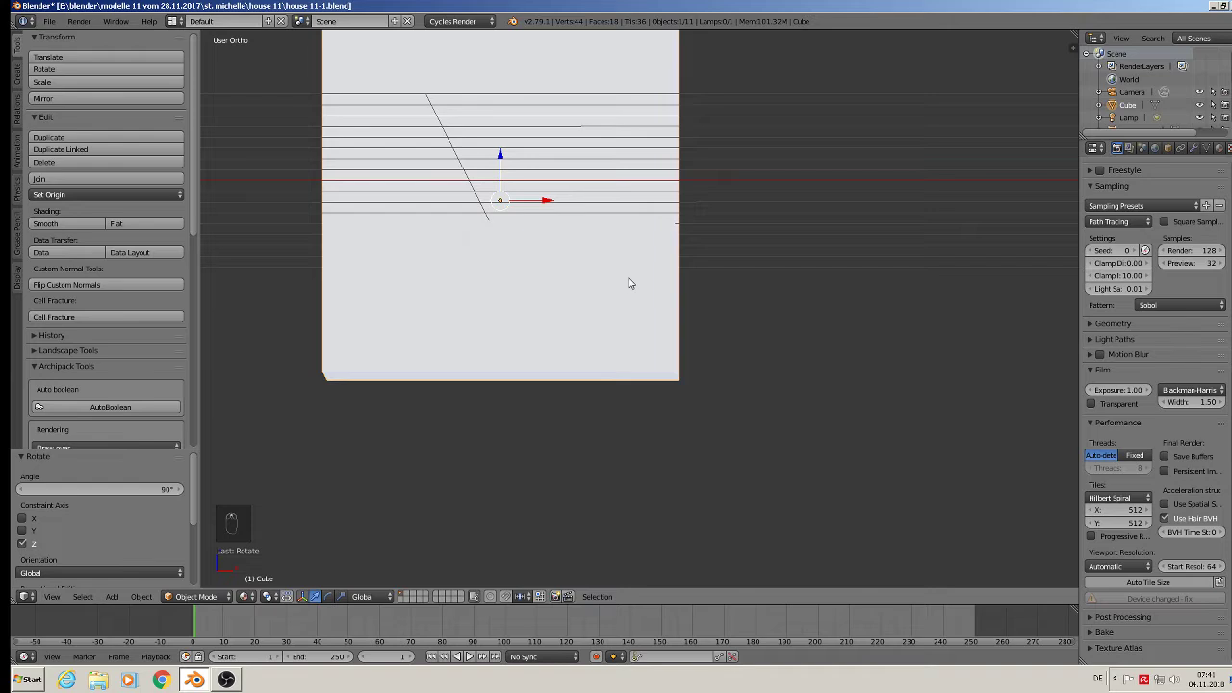
pyautogui.press('s')
pyautogui.press('x')
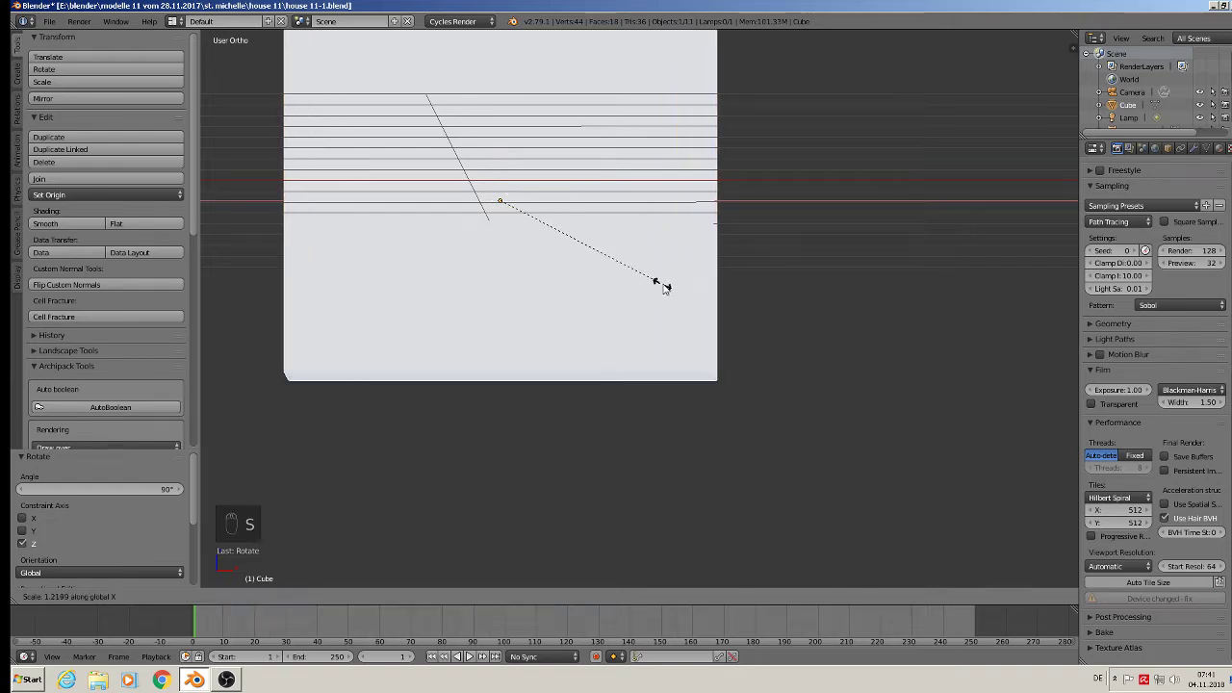
pyautogui.click(672, 291)
pyautogui.scroll(-4, 605, 266)
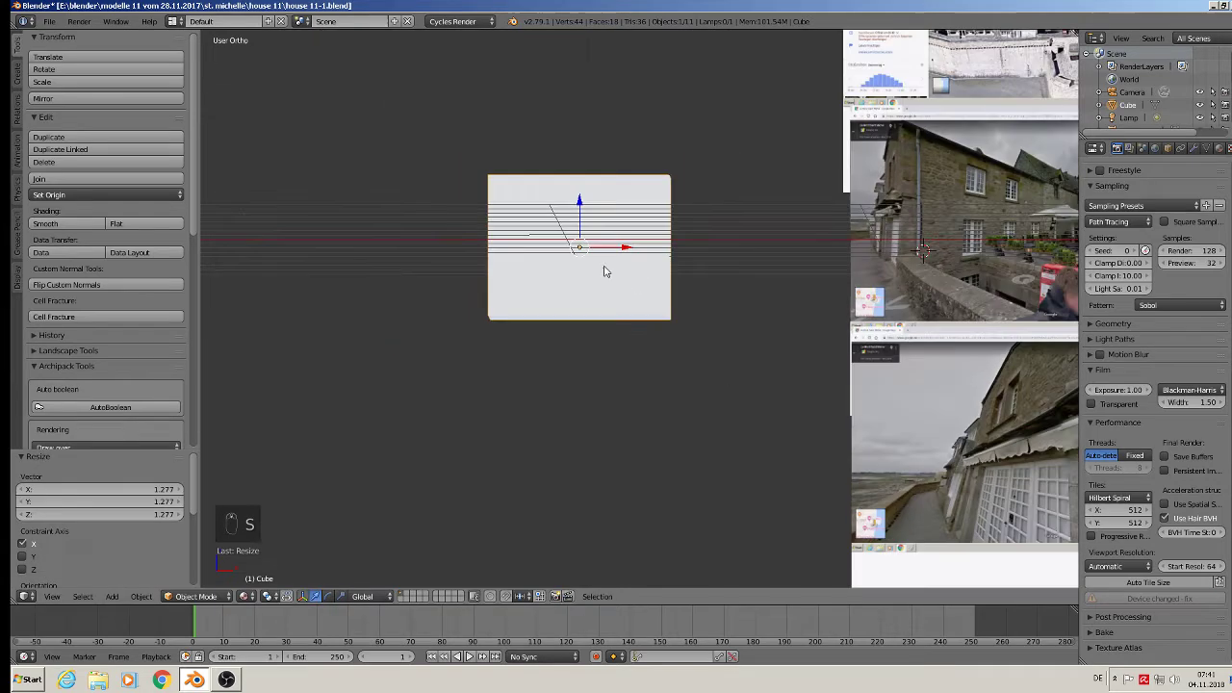
# Add two vertical loop cuts to the box, one close to the front face's left edge and one about a quarter across
pyautogui.scroll(3, 592, 221)
pyautogui.press('Tab')
pyautogui.scroll(3, 591, 230)
pyautogui.scroll(-2, 602, 256)
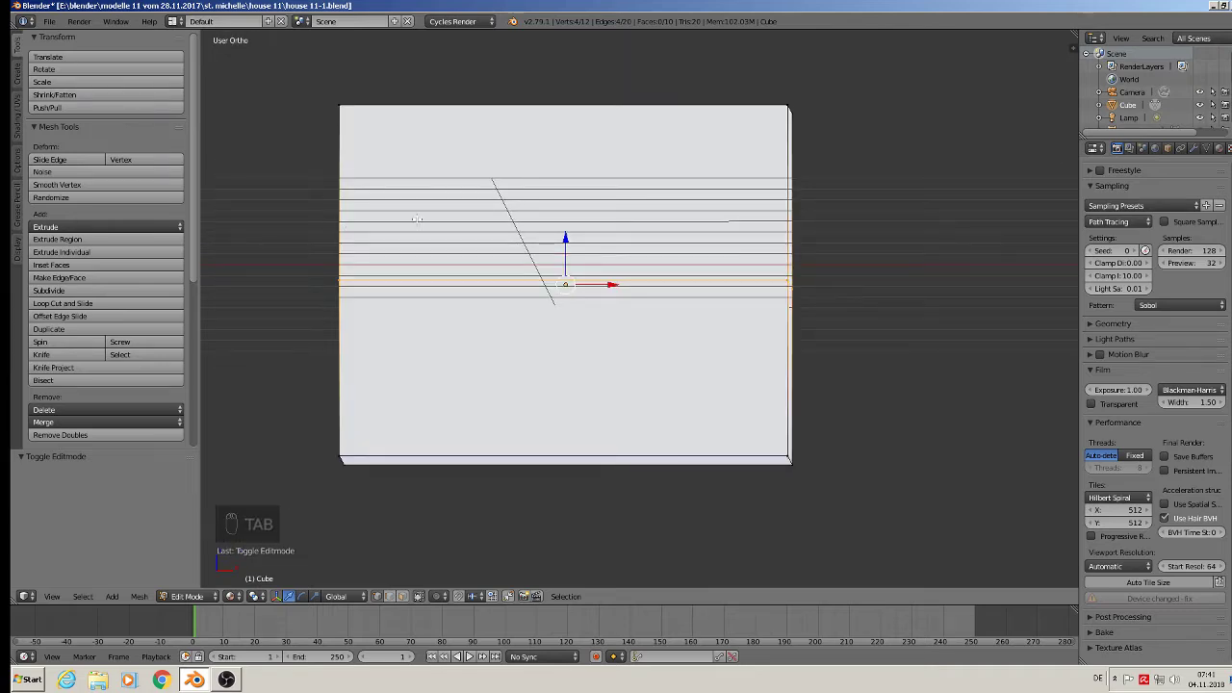
pyautogui.hotkey('ctrl', 'e')
pyautogui.hotkey('ctrl', 'r')
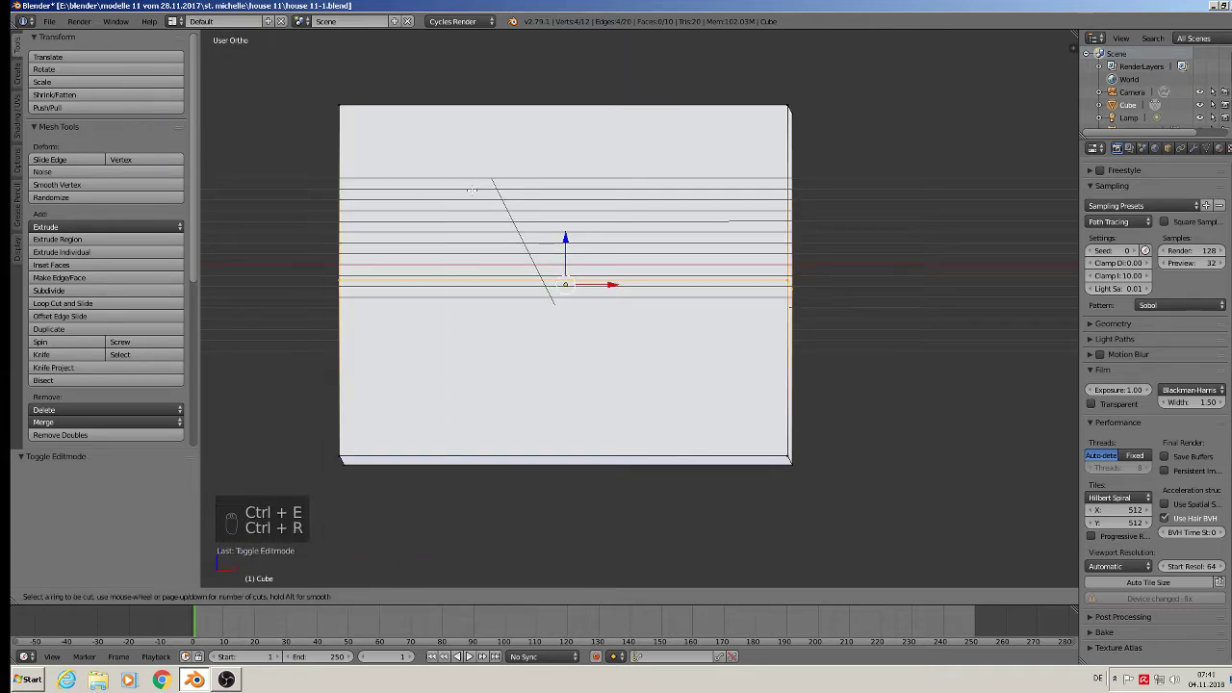
pyautogui.click(507, 106)
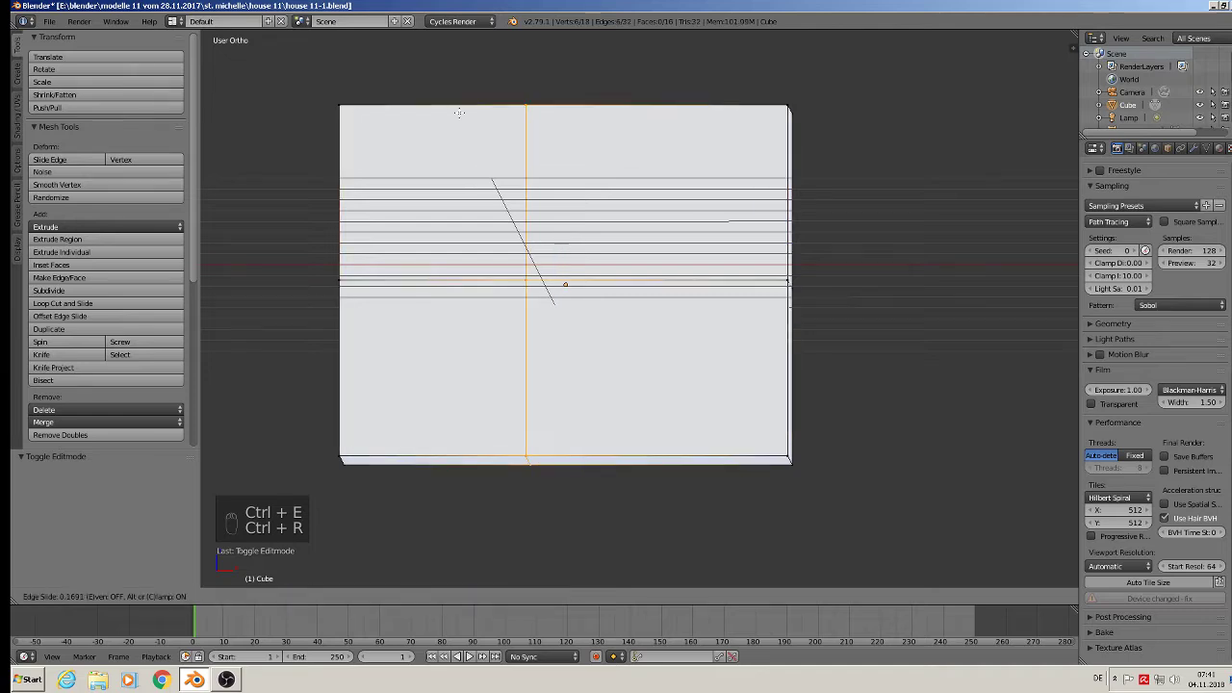
pyautogui.click(310, 111)
pyautogui.hotkey('ctrl', 'r')
pyautogui.click(627, 117)
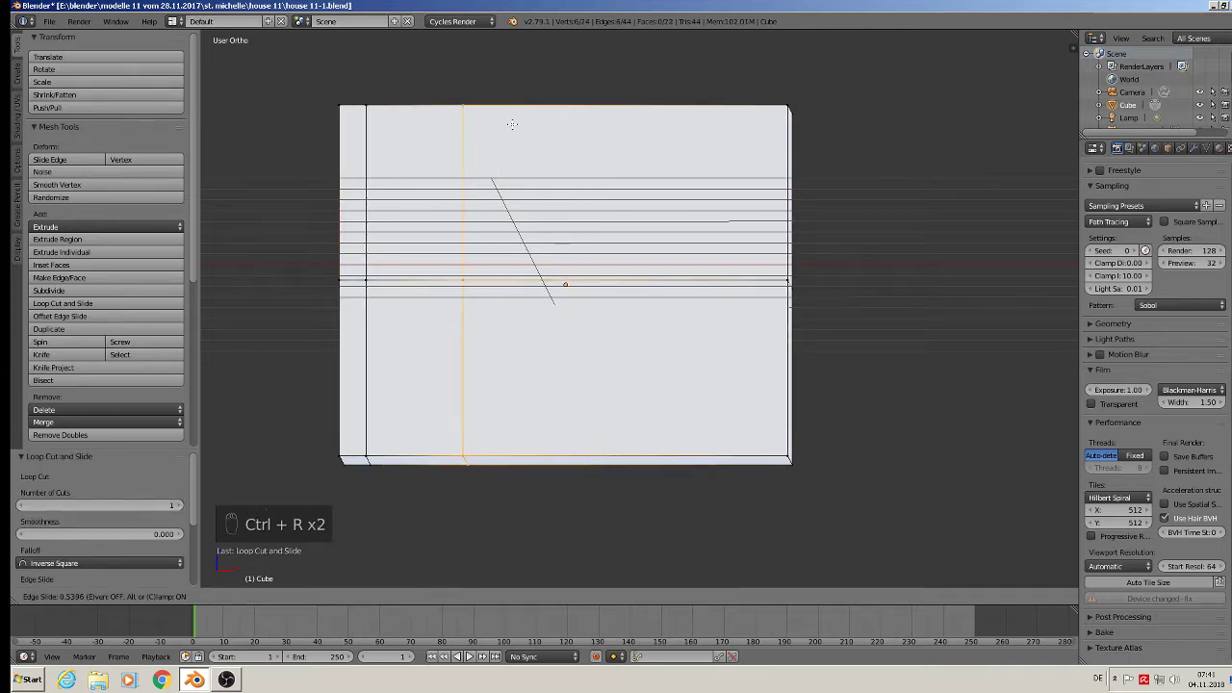
pyautogui.click(512, 128)
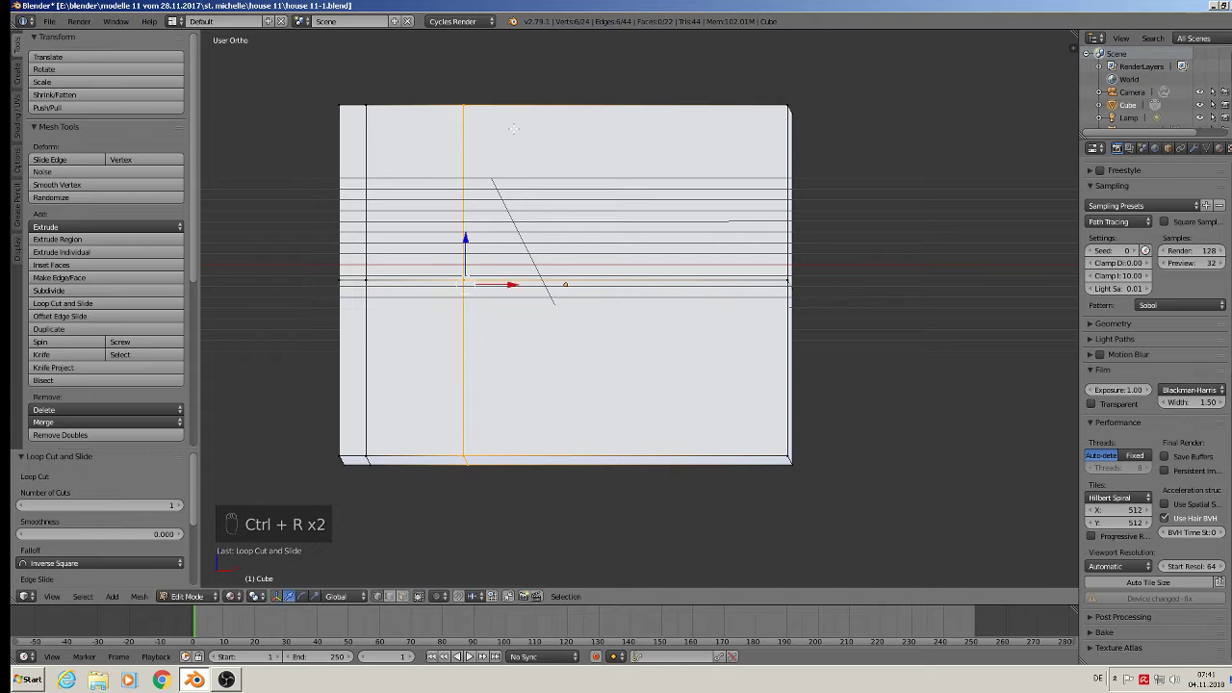
# Add two more vertical loop cuts, one just right of the quarter-width cut and one near the front face's right edge
pyautogui.hotkey('ctrl', 'r')
pyautogui.click(635, 108)
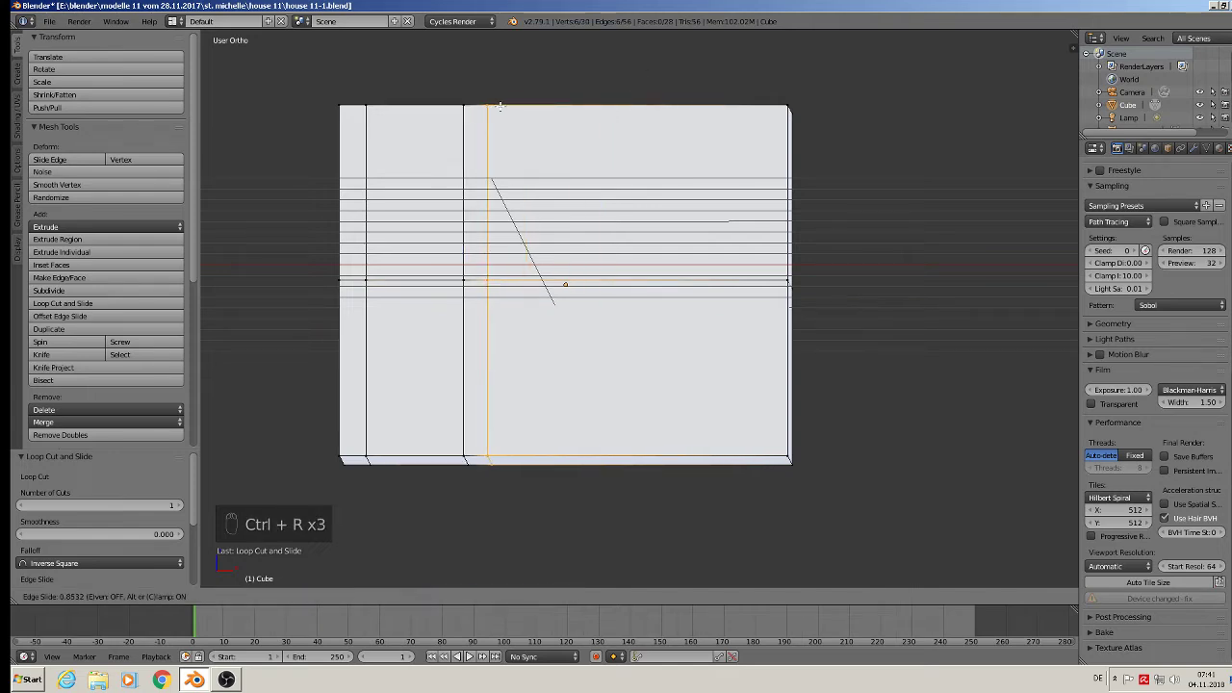
pyautogui.click(689, 137)
pyautogui.hotkey('ctrl', 'r')
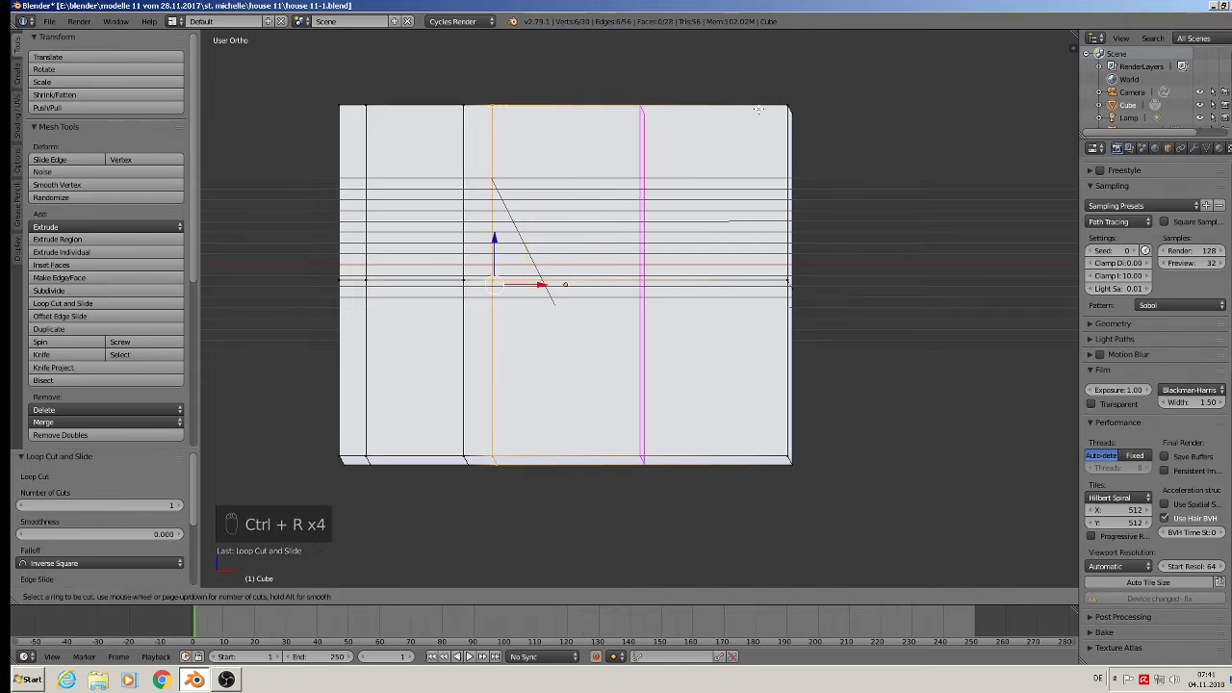
pyautogui.click(753, 116)
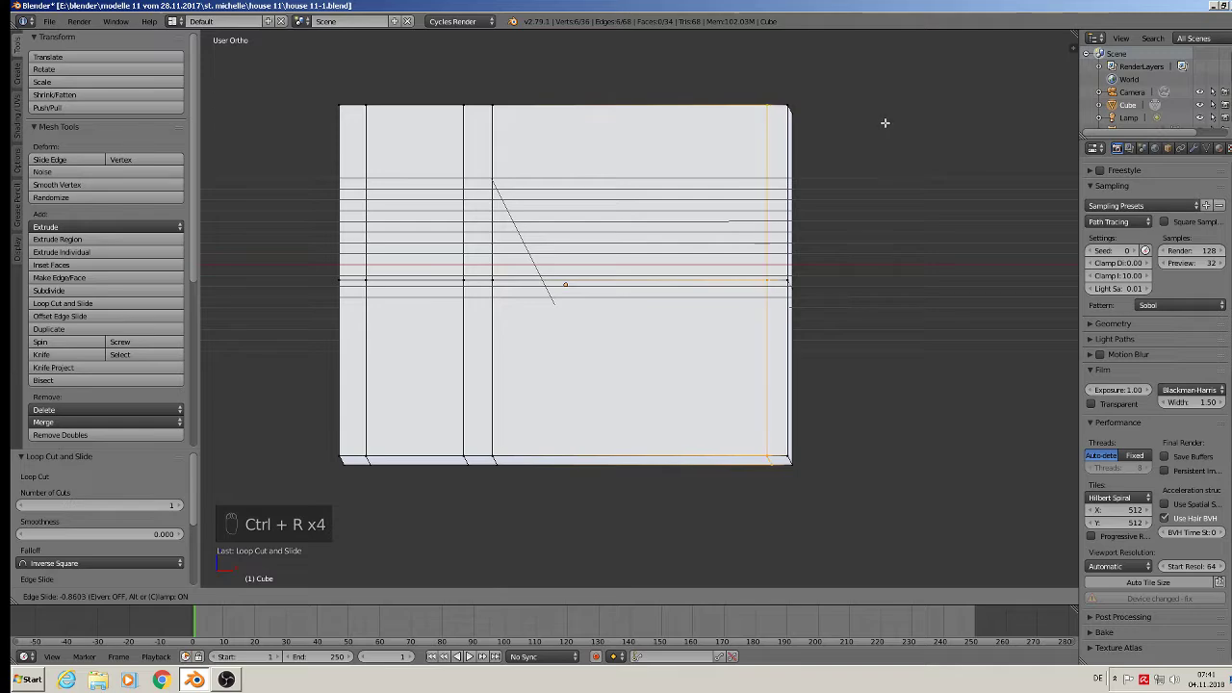
pyautogui.click(884, 122)
pyautogui.scroll(-1, 773, 248)
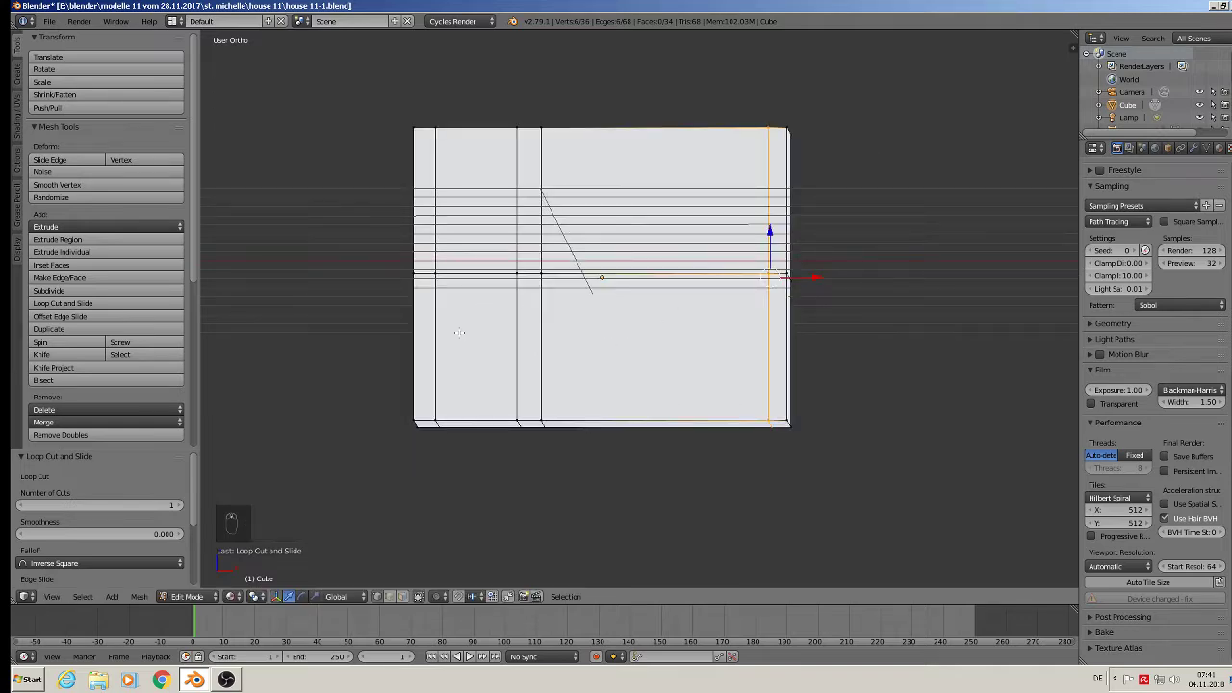
# Add a horizontal loop cut around the lower storey, slid up to just below the mid-height edge loop
pyautogui.moveTo(738, 343); pyautogui.dragTo(713, 356, button='middle')
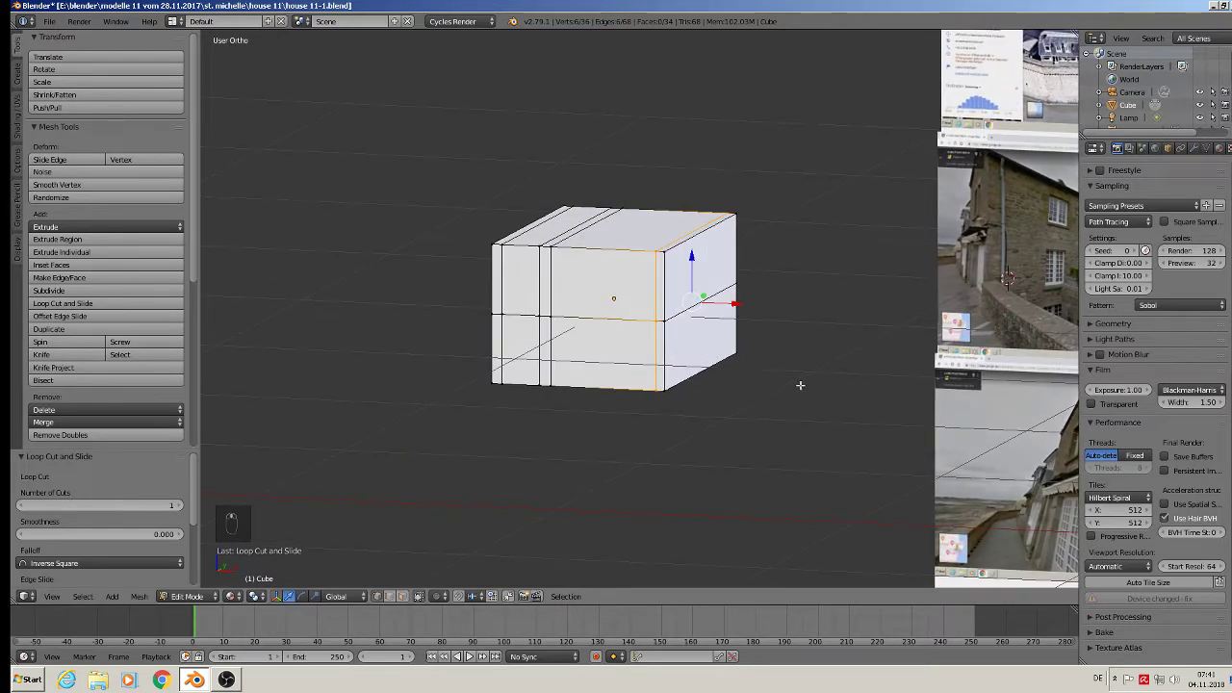
pyautogui.keyDown('shift'); pyautogui.moveTo(800, 386); pyautogui.dragTo(589, 338, button='middle'); pyautogui.keyUp('shift')
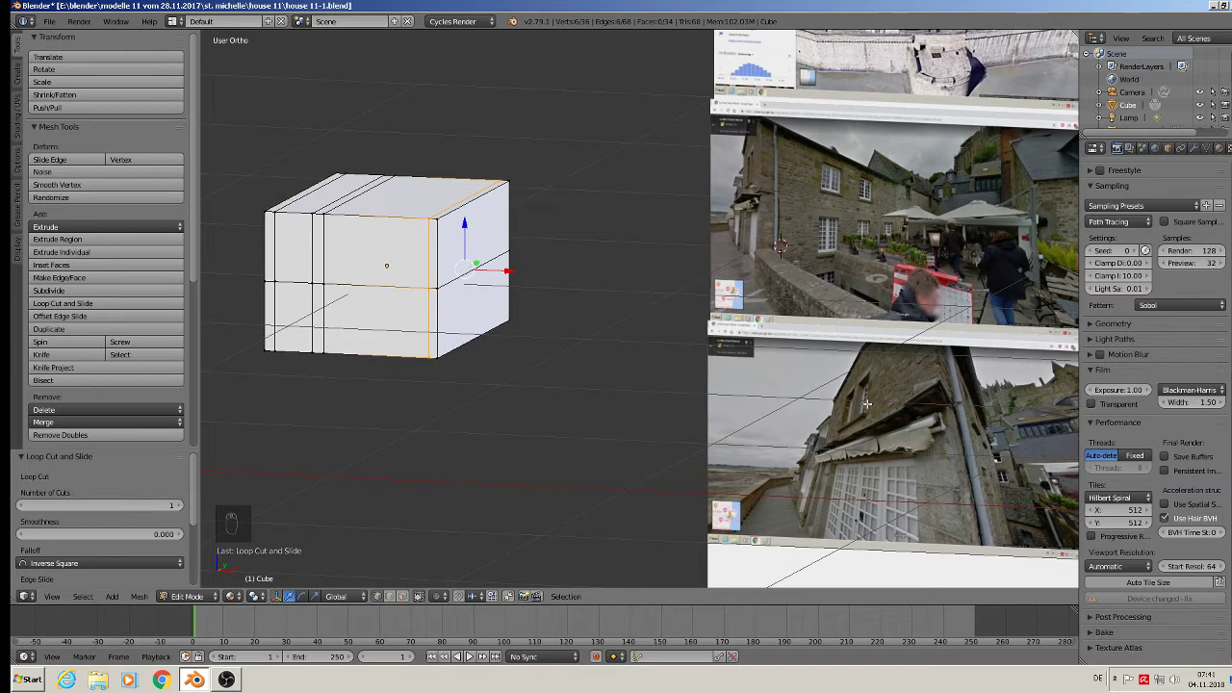
pyautogui.moveTo(867, 404); pyautogui.dragTo(443, 204, button='middle')
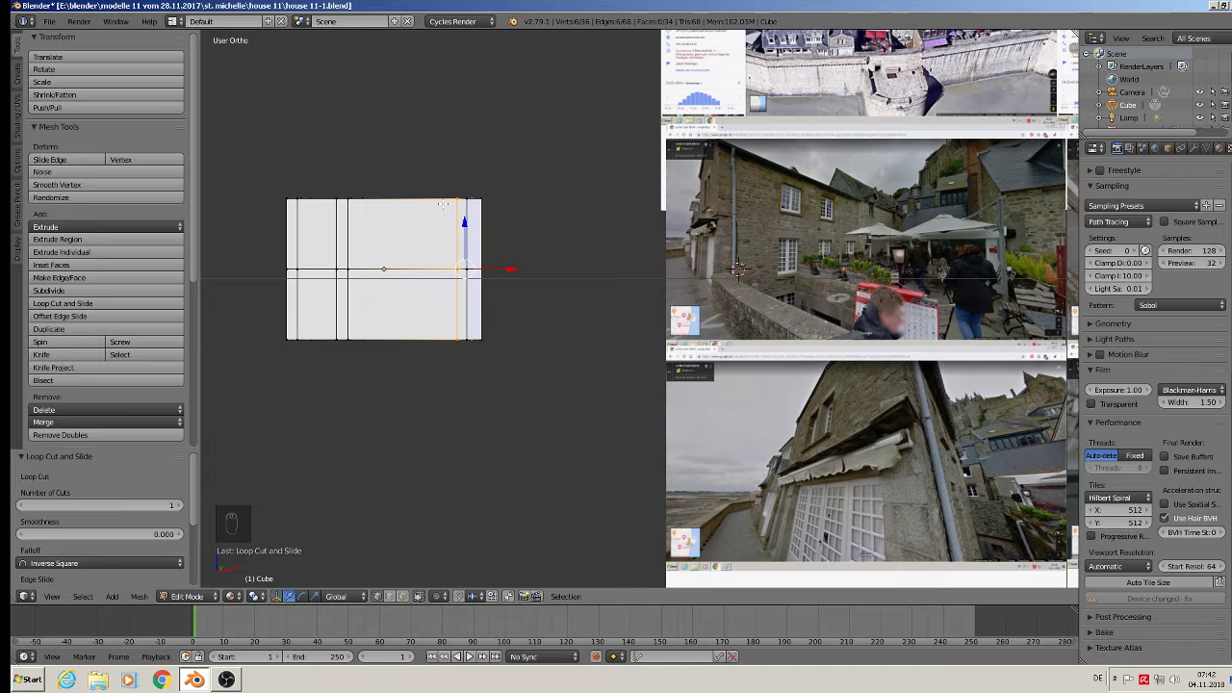
pyautogui.press('KP_1')
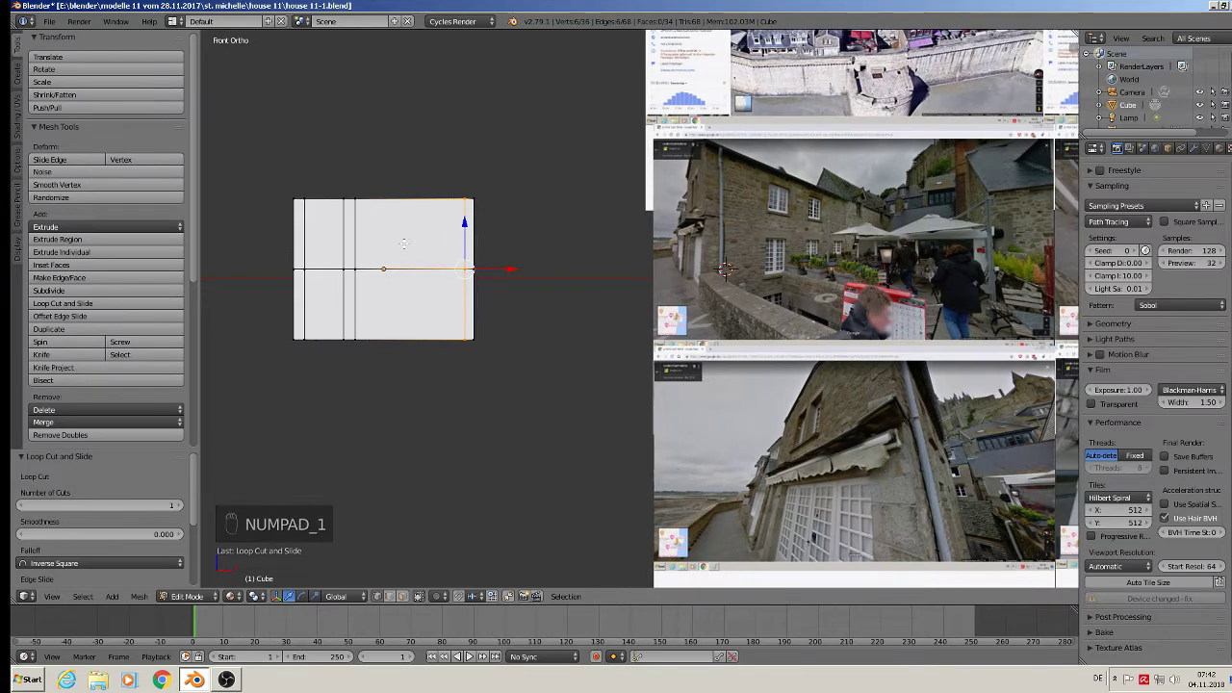
pyautogui.keyDown('shift'); pyautogui.moveTo(452, 253); pyautogui.dragTo(462, 246, button='middle'); pyautogui.keyUp('shift')
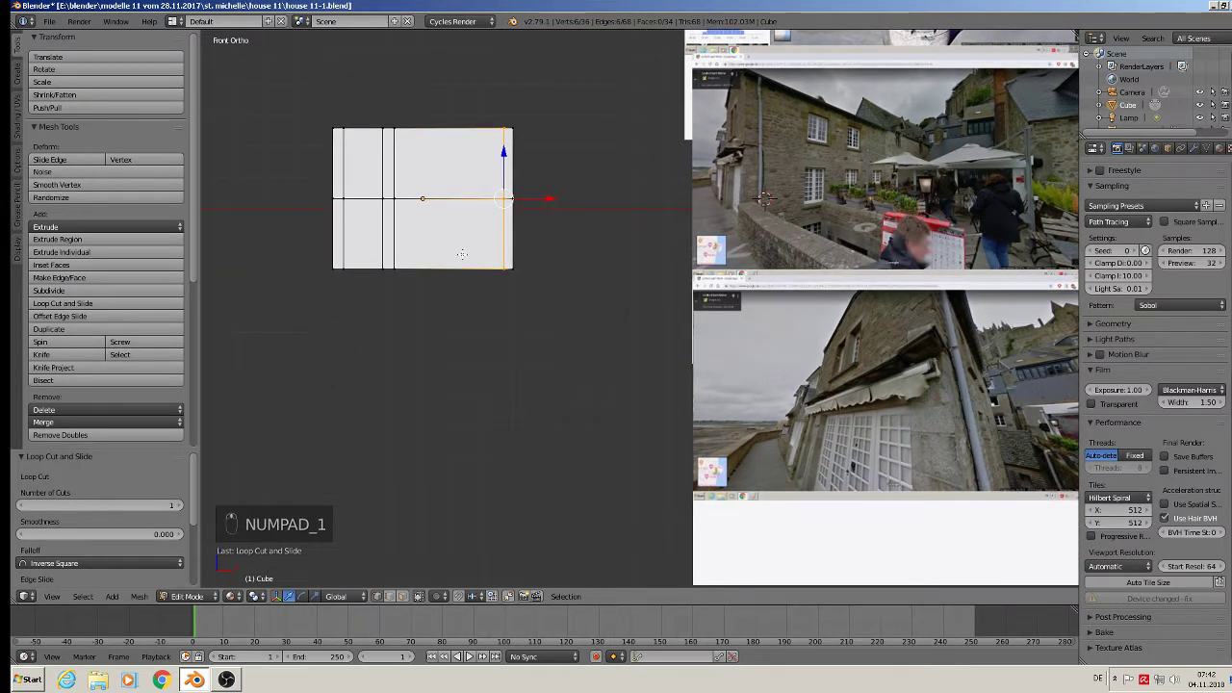
pyautogui.scroll(3, 462, 254)
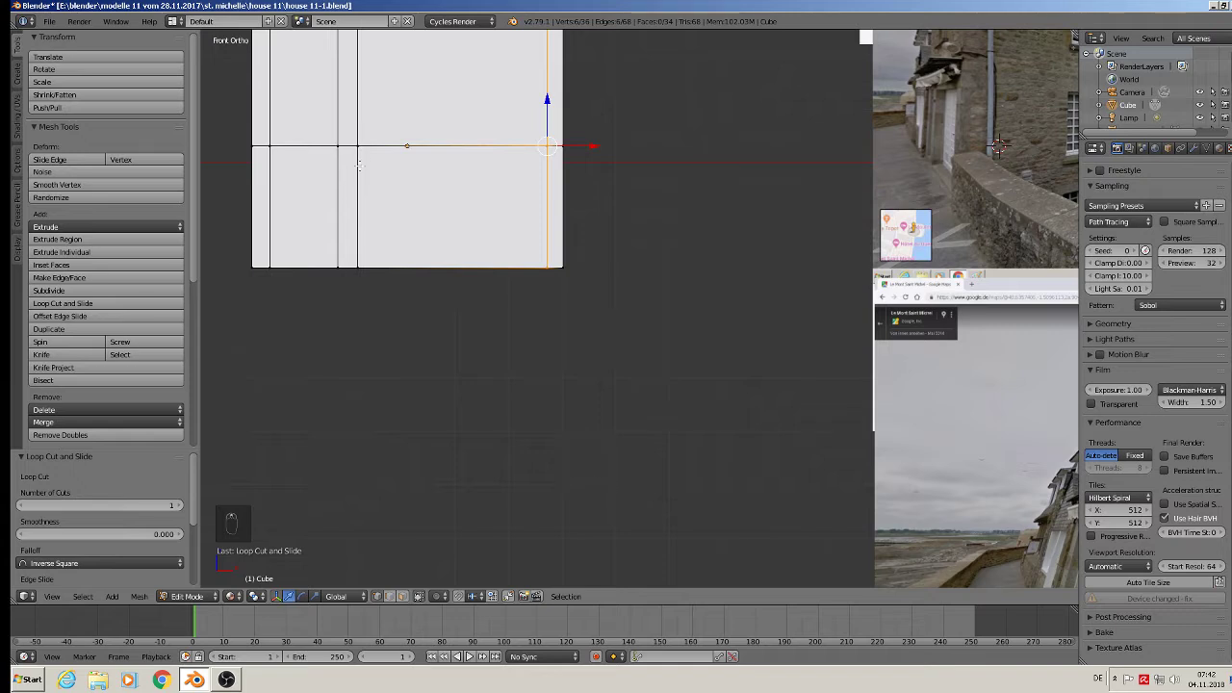
pyautogui.hotkey('ctrl', 'r')
pyautogui.click(358, 198)
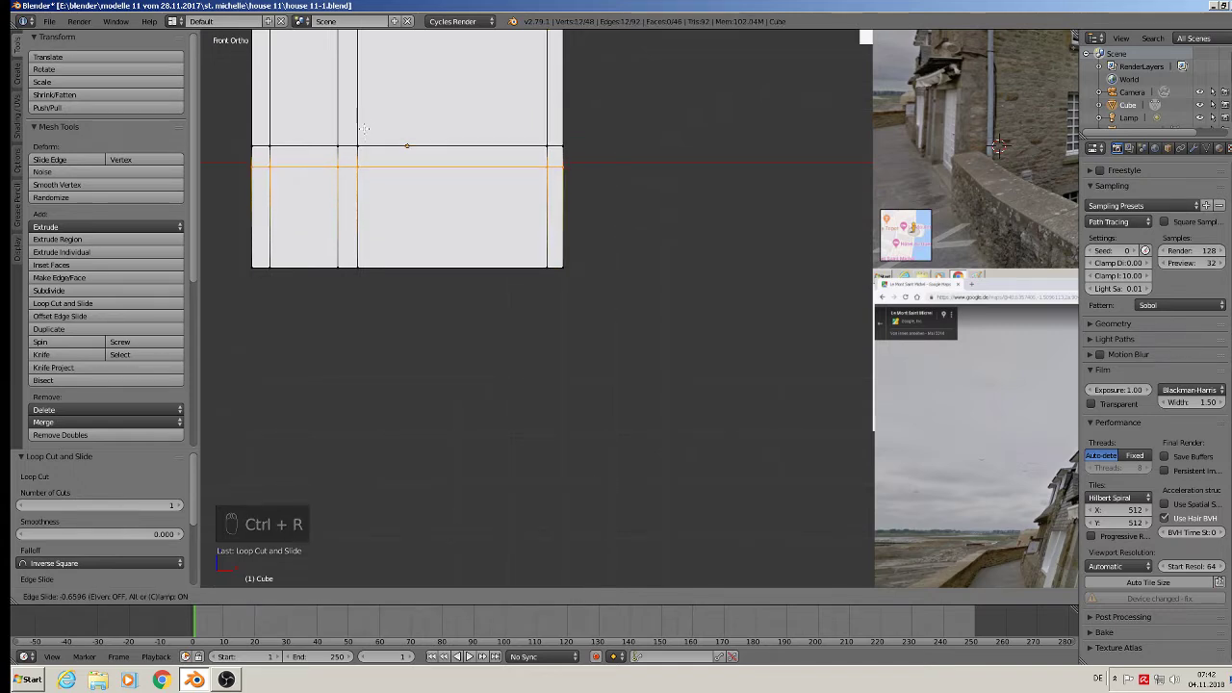
pyautogui.click(368, 125)
# Add two evenly spaced vertical loop cuts, without sliding, across the wide bay of the front face
pyautogui.scroll(-3, 424, 213)
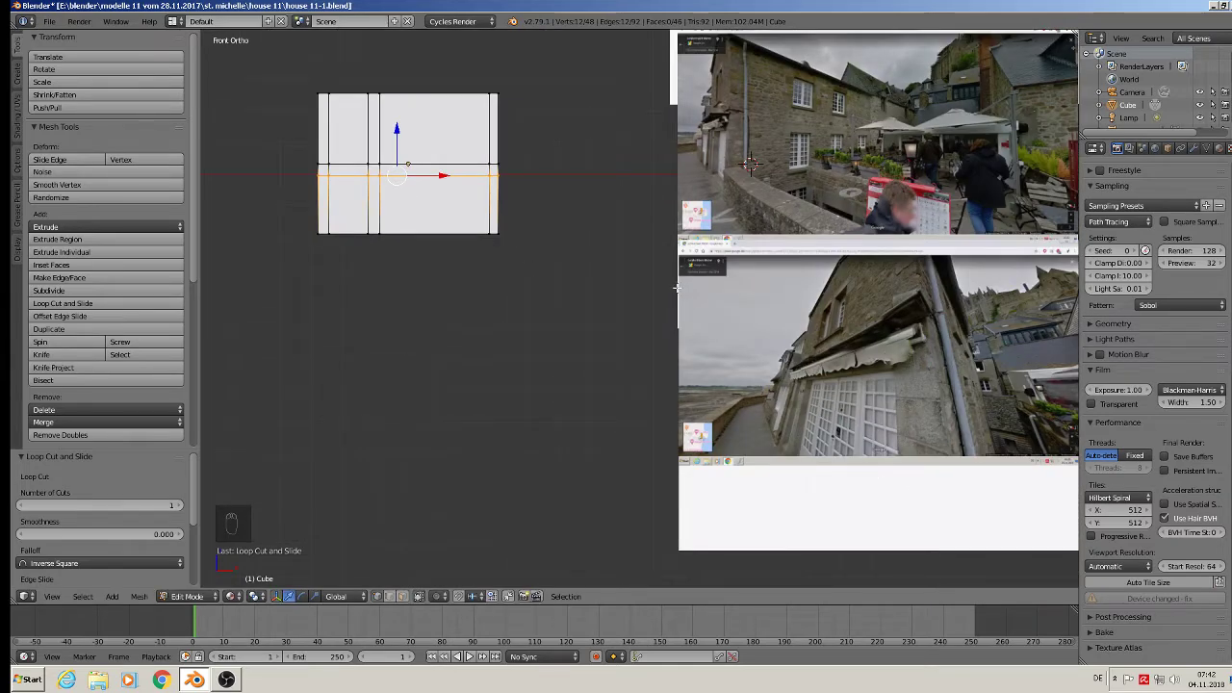
pyautogui.keyDown('shift'); pyautogui.moveTo(678, 287); pyautogui.dragTo(669, 310, button='middle'); pyautogui.keyUp('shift')
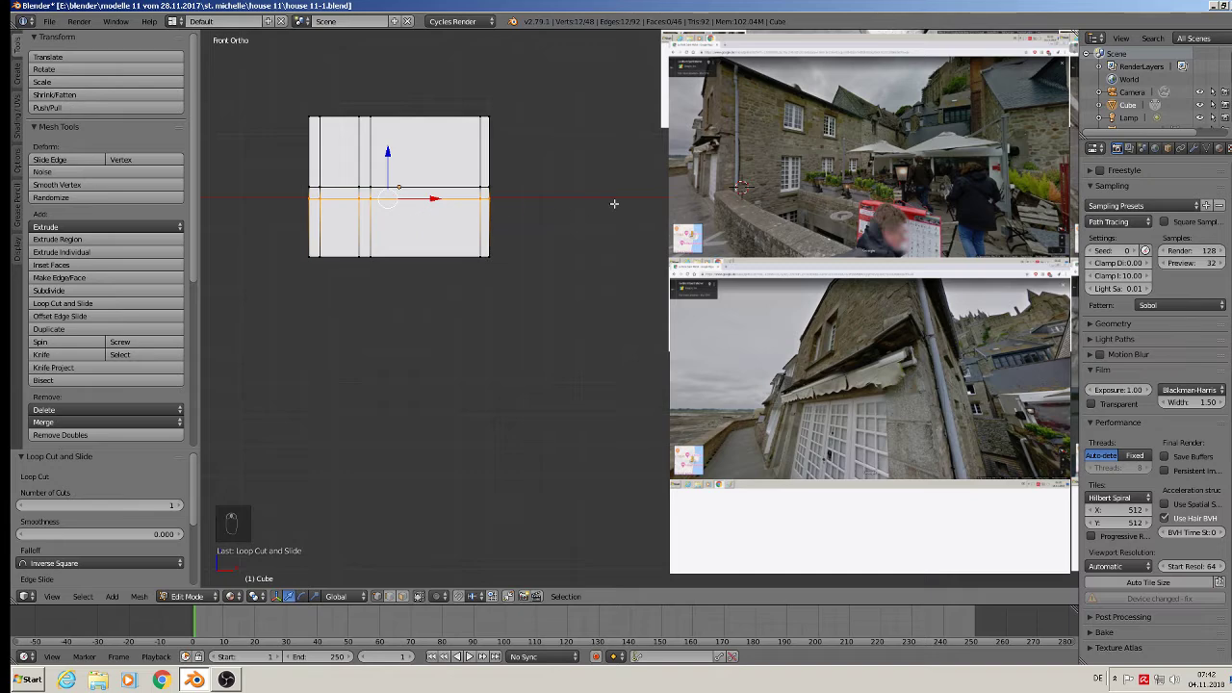
pyautogui.scroll(5, 841, 356)
pyautogui.scroll(-1, 825, 337)
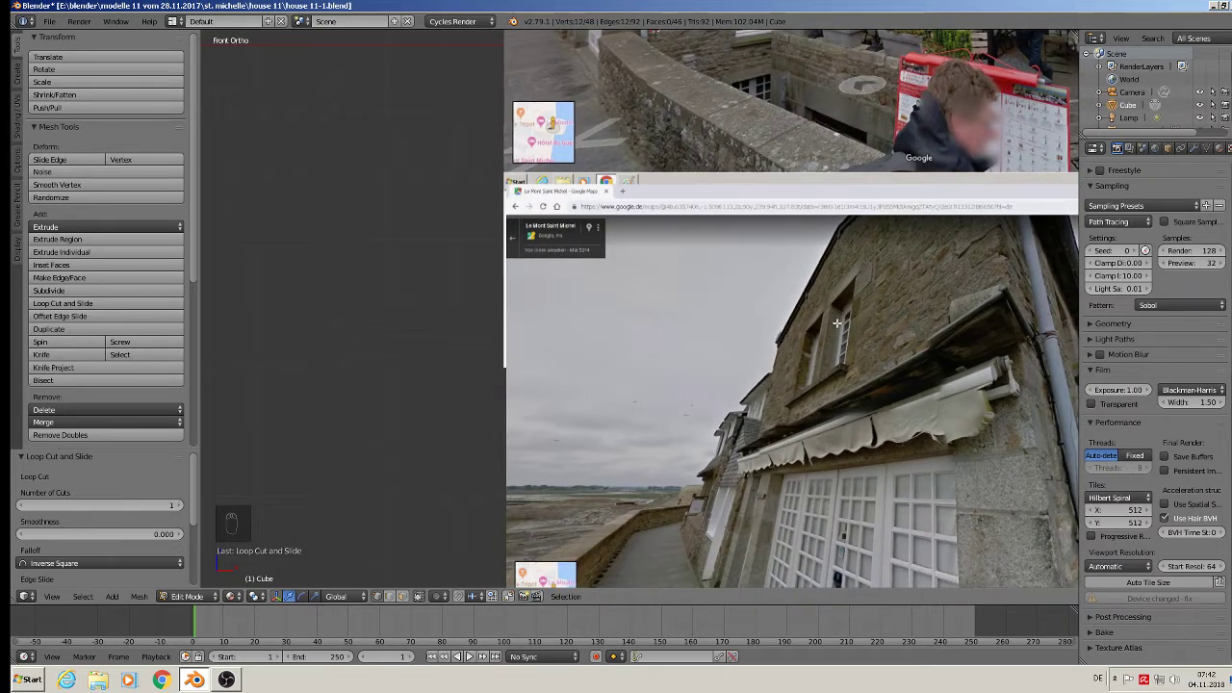
pyautogui.keyDown('shift'); pyautogui.moveTo(356, 216); pyautogui.dragTo(988, 422, button='middle'); pyautogui.keyUp('shift')
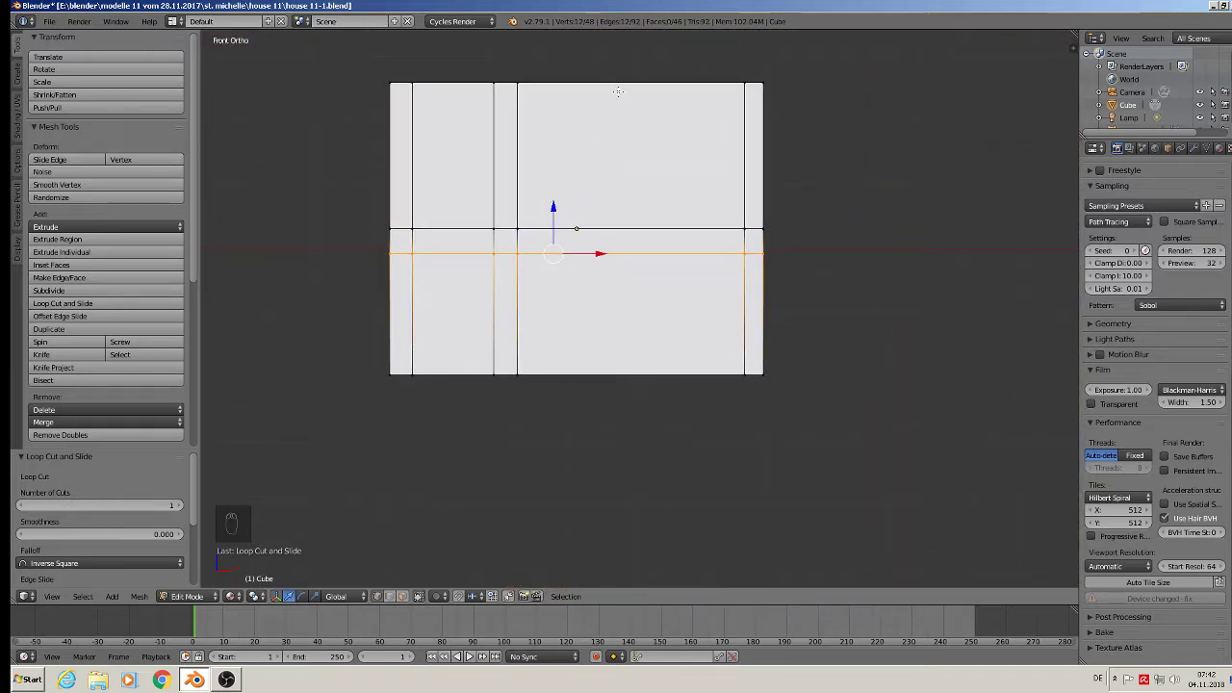
pyautogui.hotkey('ctrl', 'r')
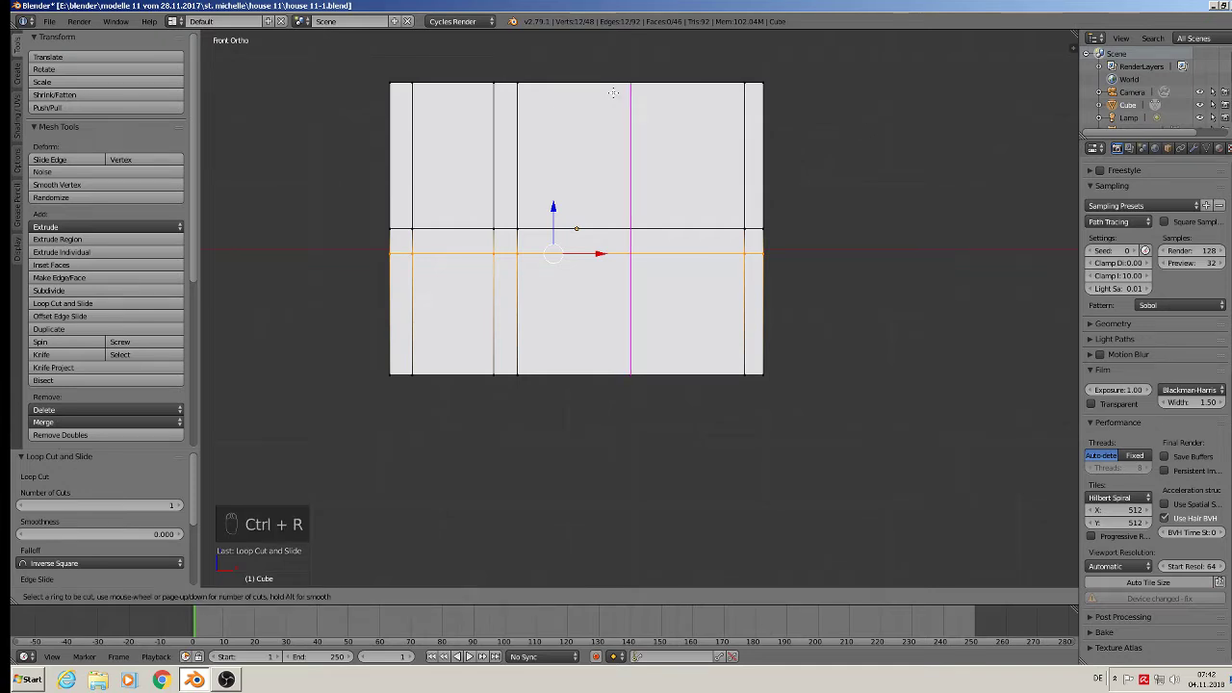
pyautogui.scroll(1, 613, 92)
pyautogui.click(614, 92)
pyautogui.rightClick(613, 93)
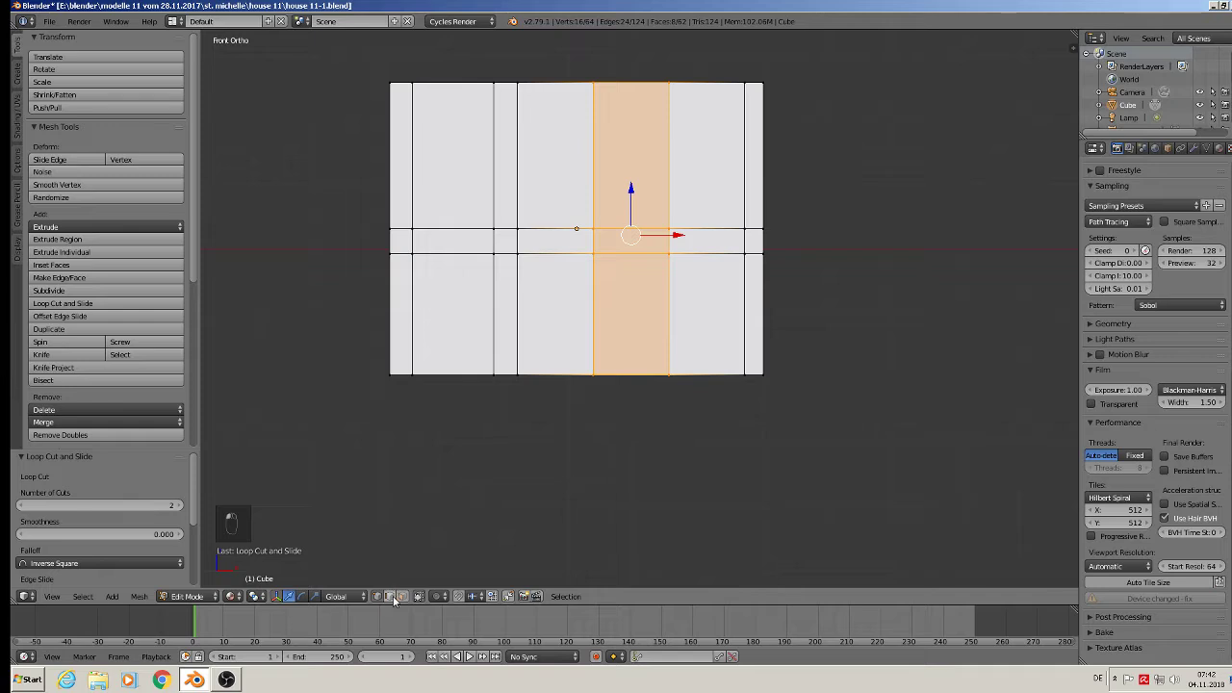
# Shift the upper-storey window edges along X: the quarter-width edge by 0.088, the right window's outer edge by 0.013, then all four edges by -0.011
pyautogui.rightClick(519, 164)
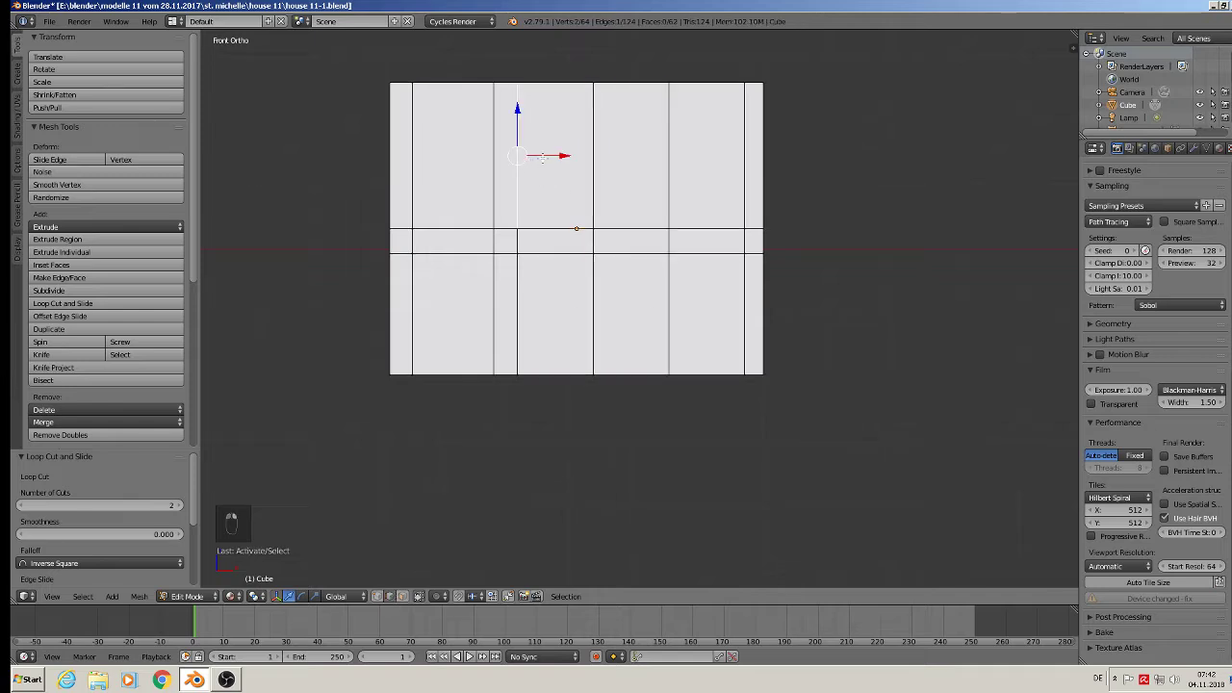
pyautogui.moveTo(542, 157); pyautogui.dragTo(608, 154)
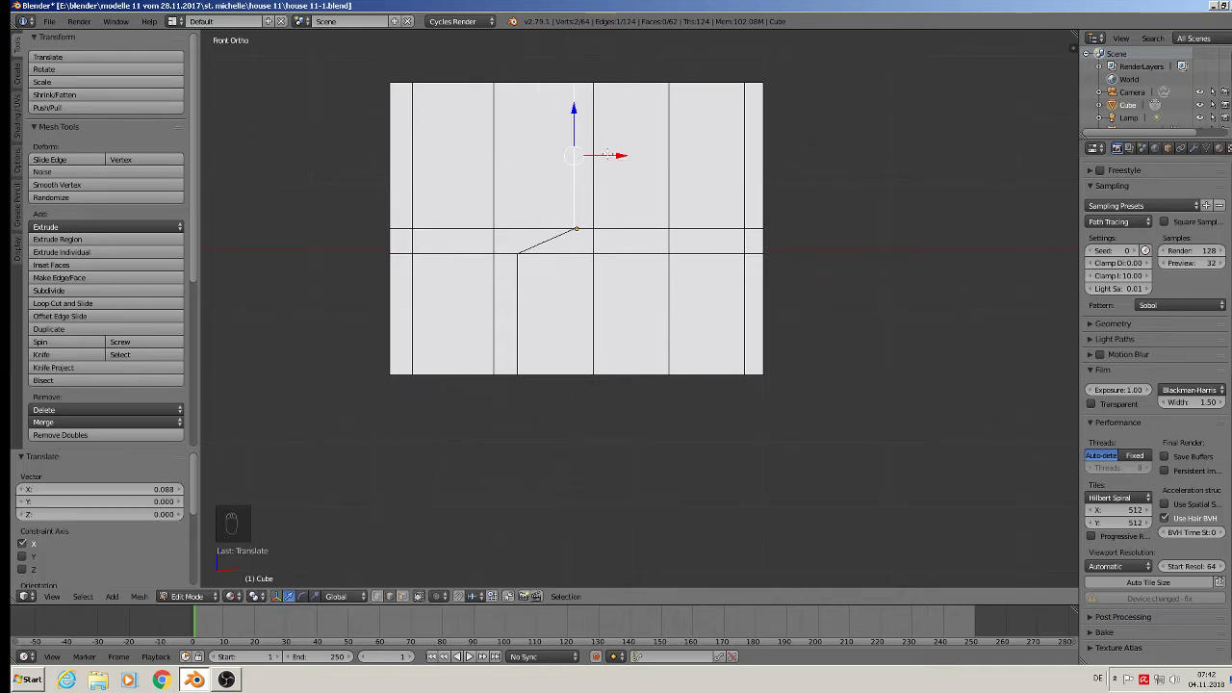
pyautogui.rightClick(667, 151)
pyautogui.moveTo(716, 155); pyautogui.dragTo(725, 154)
pyautogui.keyDown('shift'); pyautogui.rightClick(594, 151); pyautogui.keyUp('shift')
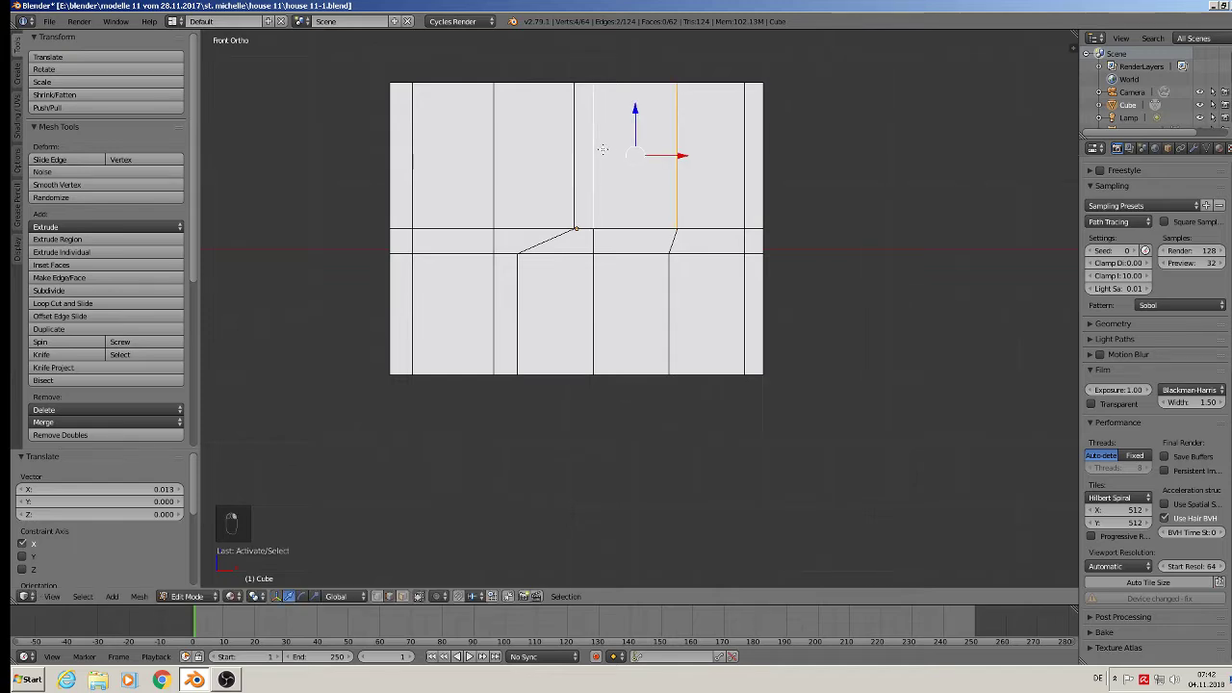
pyautogui.keyDown('shift'); pyautogui.rightClick(577, 149); pyautogui.keyUp('shift')
pyautogui.moveTo(632, 152); pyautogui.dragTo(623, 159)
# Add a horizontal loop cut around the upper storey, slid up close to the box's top edge
pyautogui.scroll(-8, 631, 183)
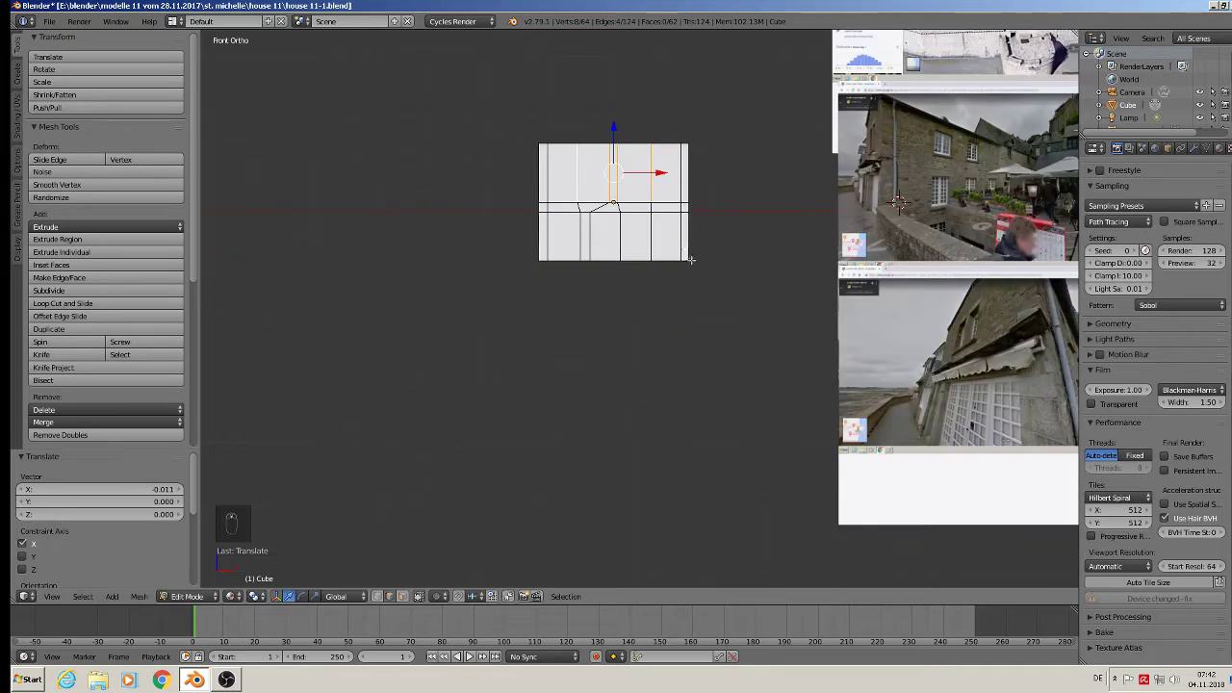
pyautogui.scroll(4, 732, 193)
pyautogui.scroll(3, 726, 194)
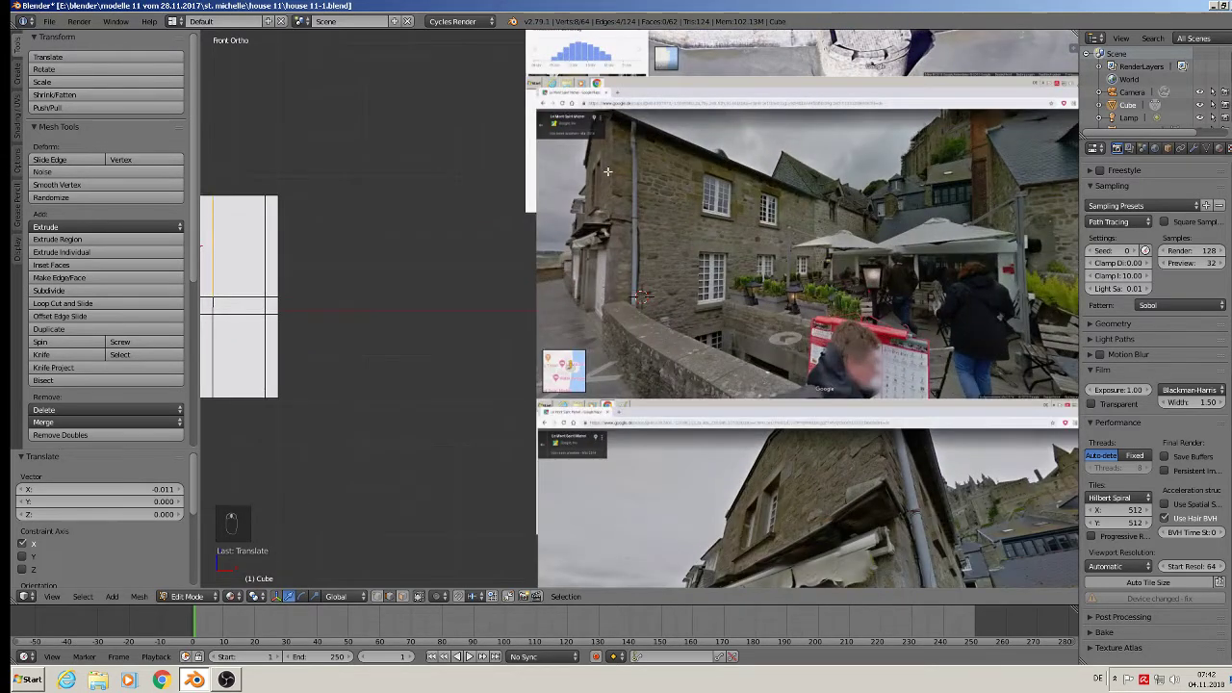
pyautogui.scroll(-3, 639, 326)
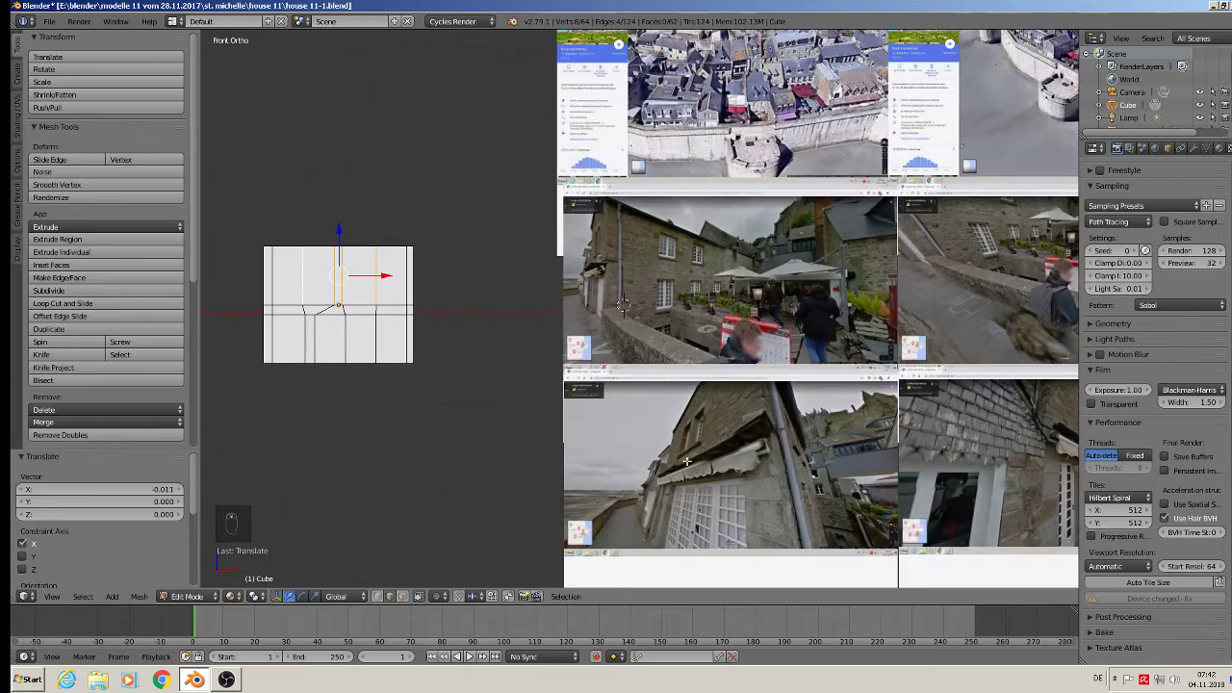
pyautogui.scroll(3, 686, 461)
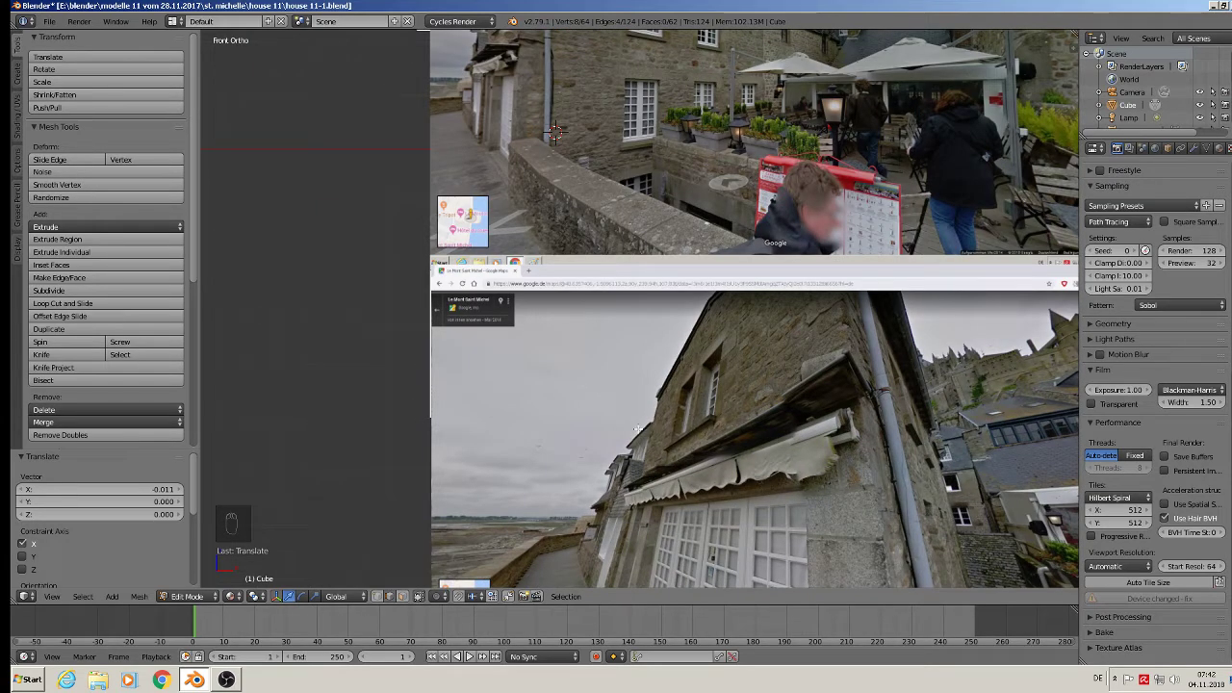
pyautogui.scroll(-4, 703, 418)
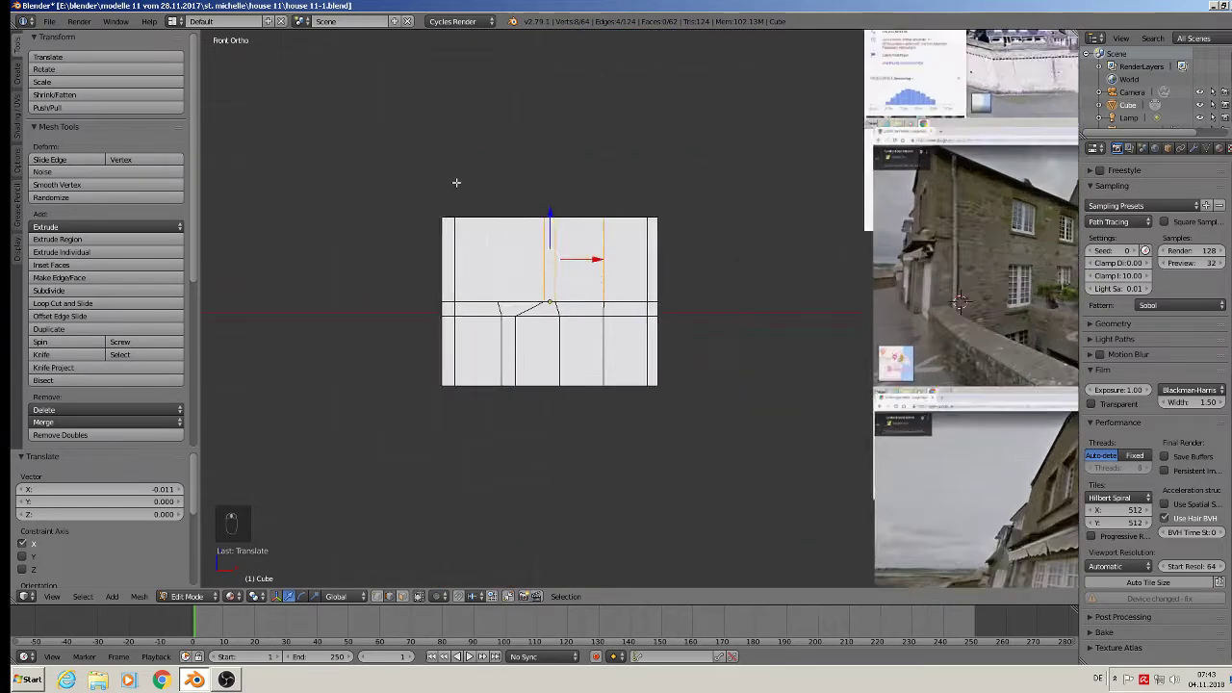
pyautogui.scroll(3, 456, 182)
pyautogui.hotkey('ctrl', 'r')
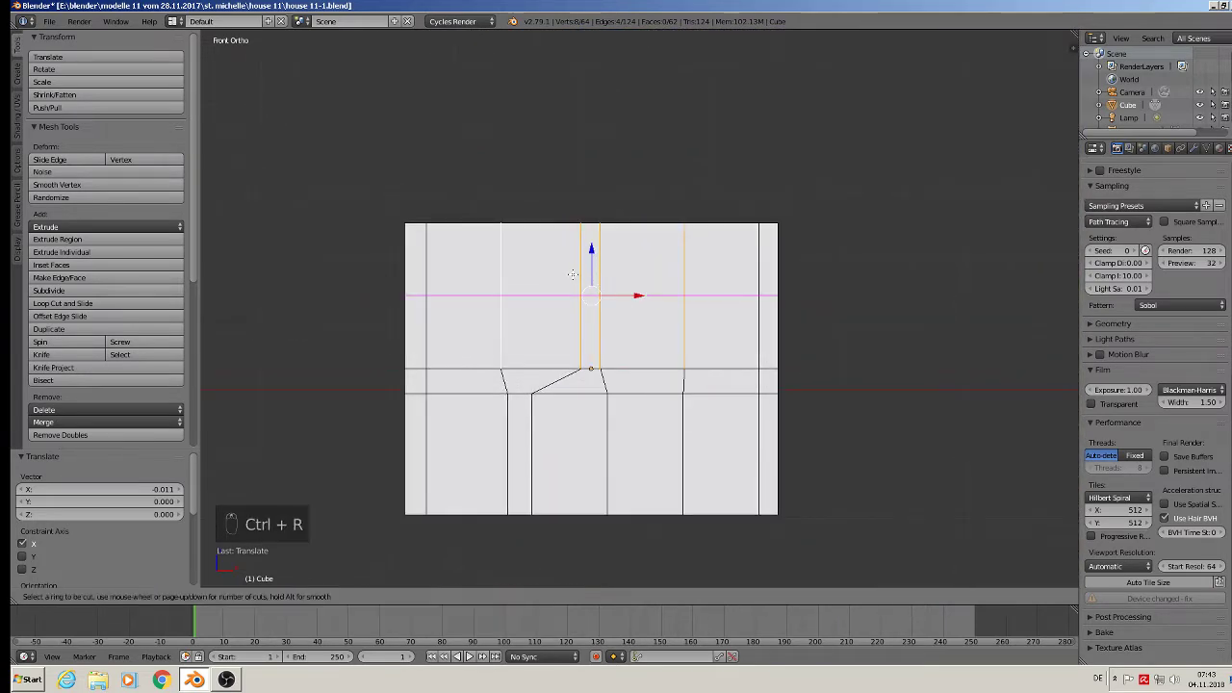
pyautogui.click(573, 274)
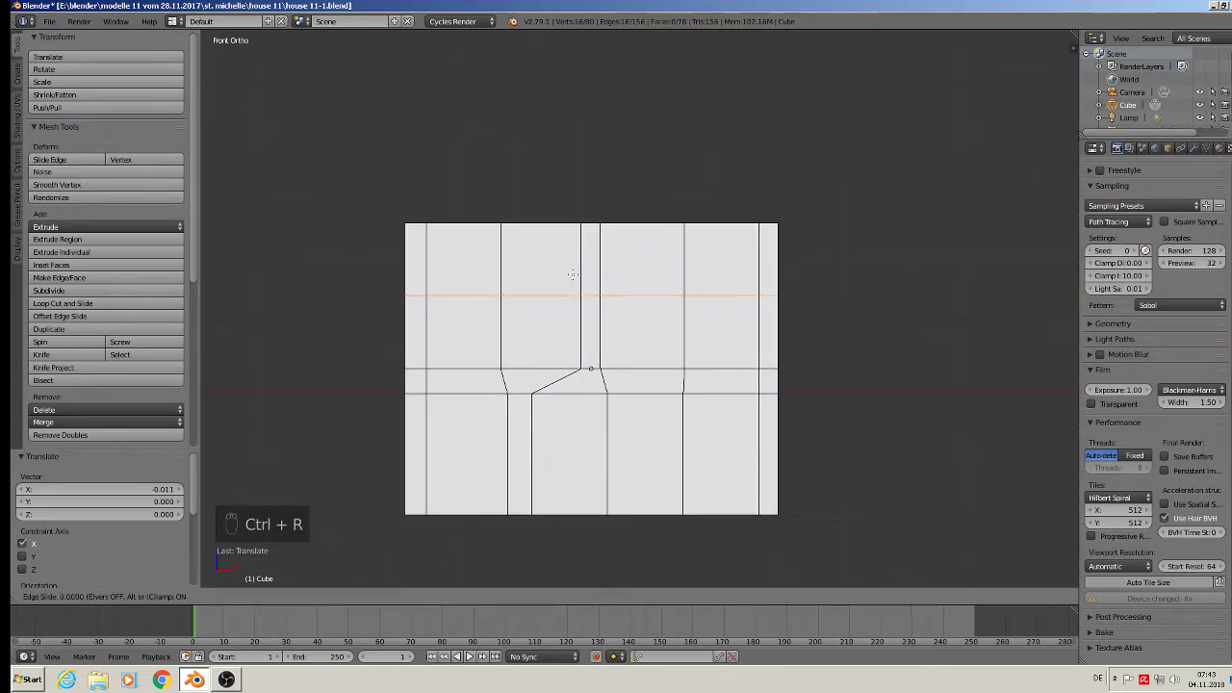
pyautogui.click(578, 220)
# Add another horizontal loop cut around the upper storey, slid down to just above the mid-height edge loop
pyautogui.hotkey('ctrl', 'r')
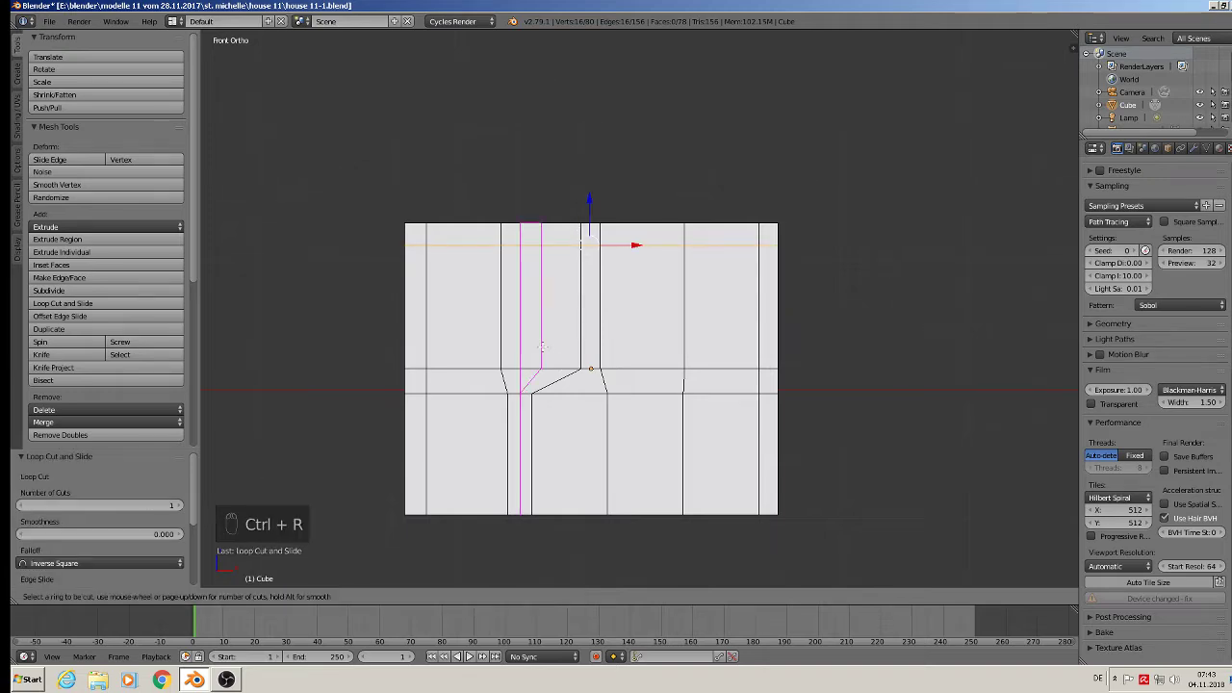
pyautogui.click(567, 342)
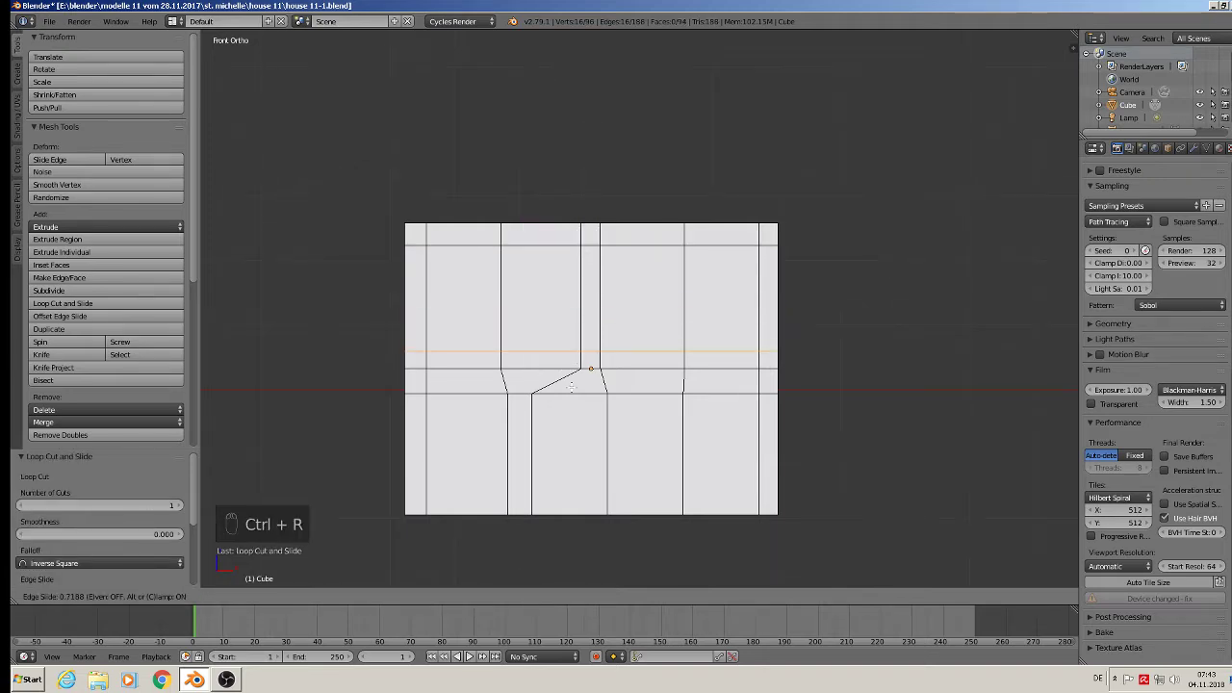
pyautogui.click(568, 383)
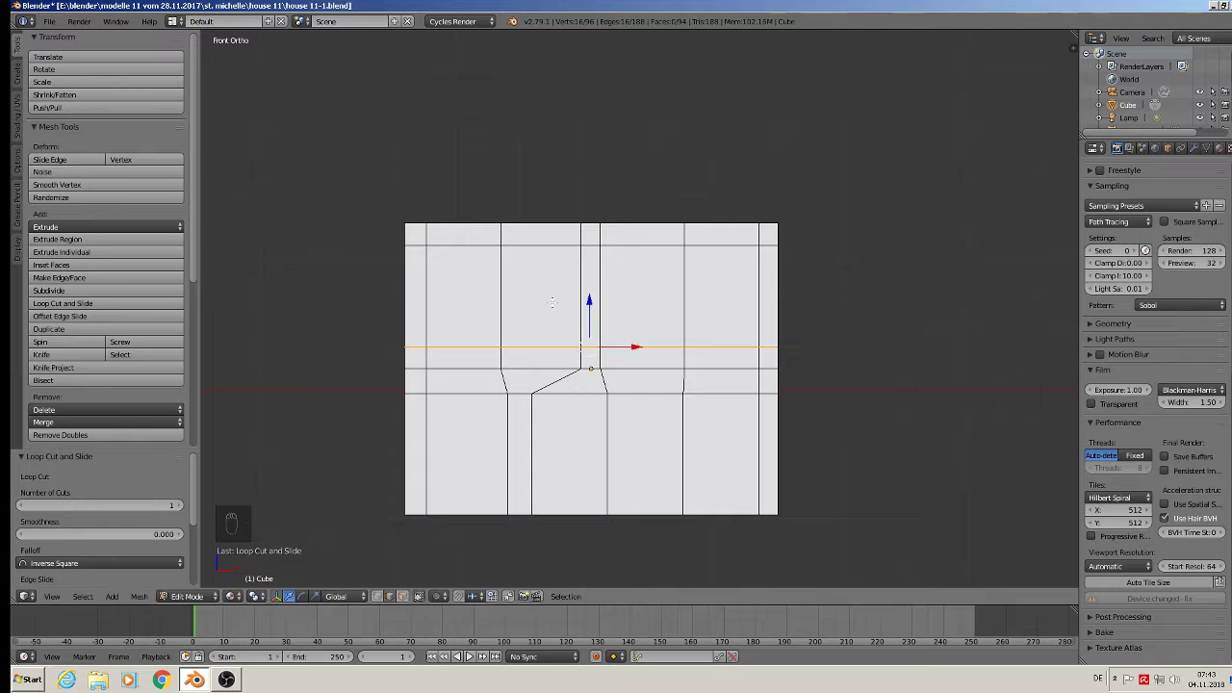
# Delete only the two large upper-storey front faces on either side of the narrow central strip to open the windows
pyautogui.moveTo(672, 311); pyautogui.dragTo(537, 278, button='middle')
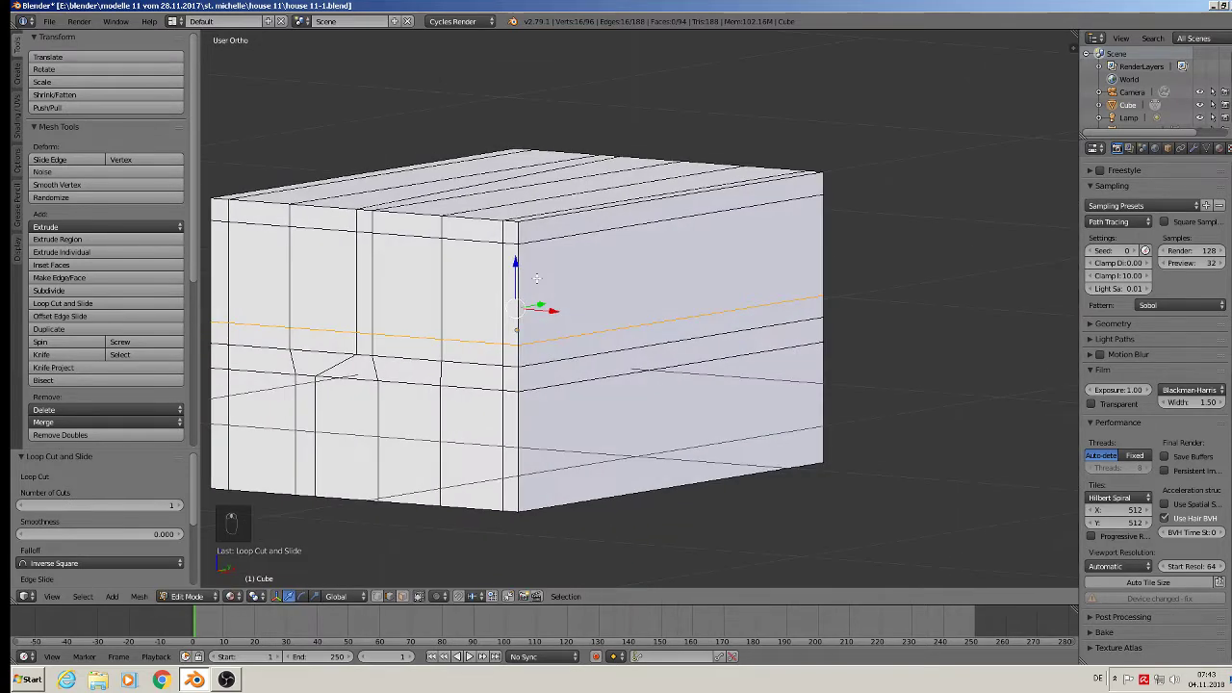
pyautogui.keyDown('shift'); pyautogui.moveTo(452, 337); pyautogui.dragTo(491, 329, button='middle'); pyautogui.keyUp('shift')
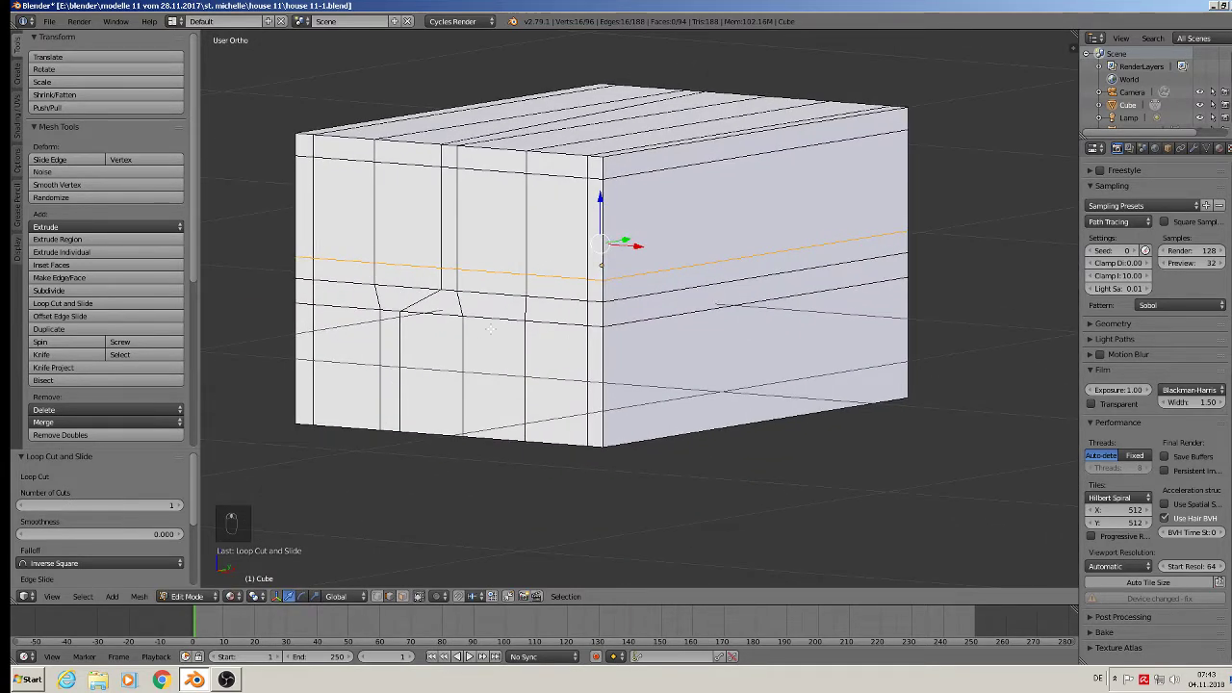
pyautogui.click(403, 596)
pyautogui.rightClick(415, 232)
pyautogui.keyDown('shift'); pyautogui.rightClick(514, 216); pyautogui.keyUp('shift')
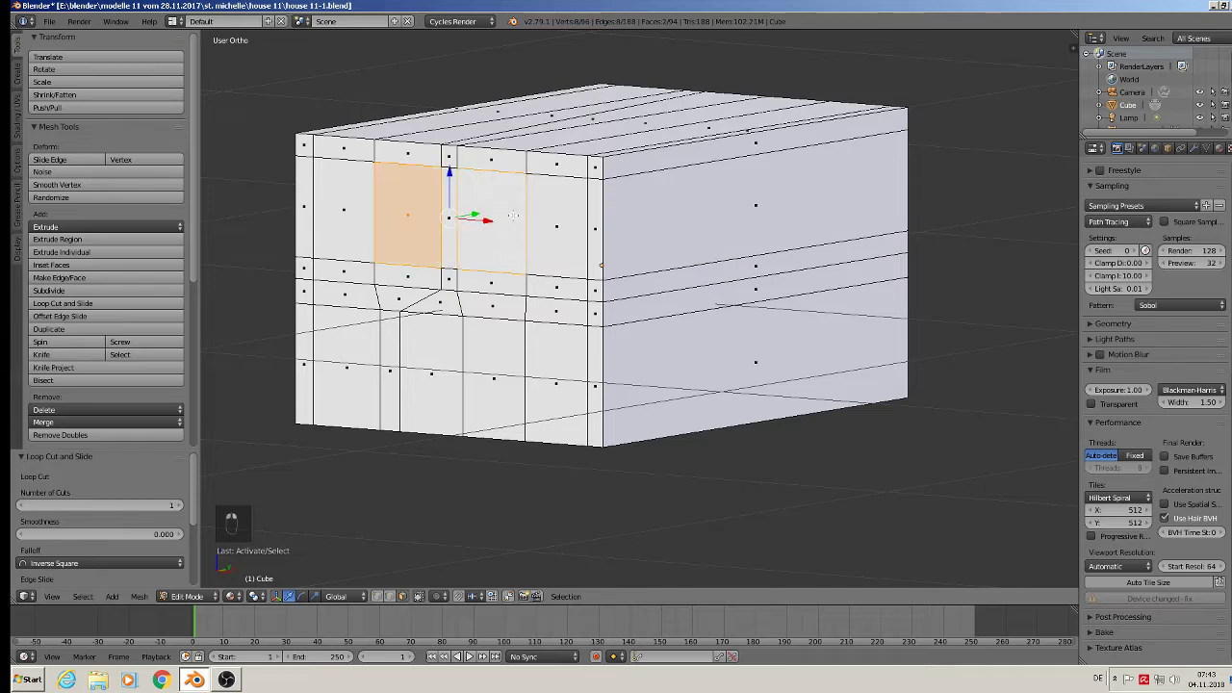
pyautogui.press('x')
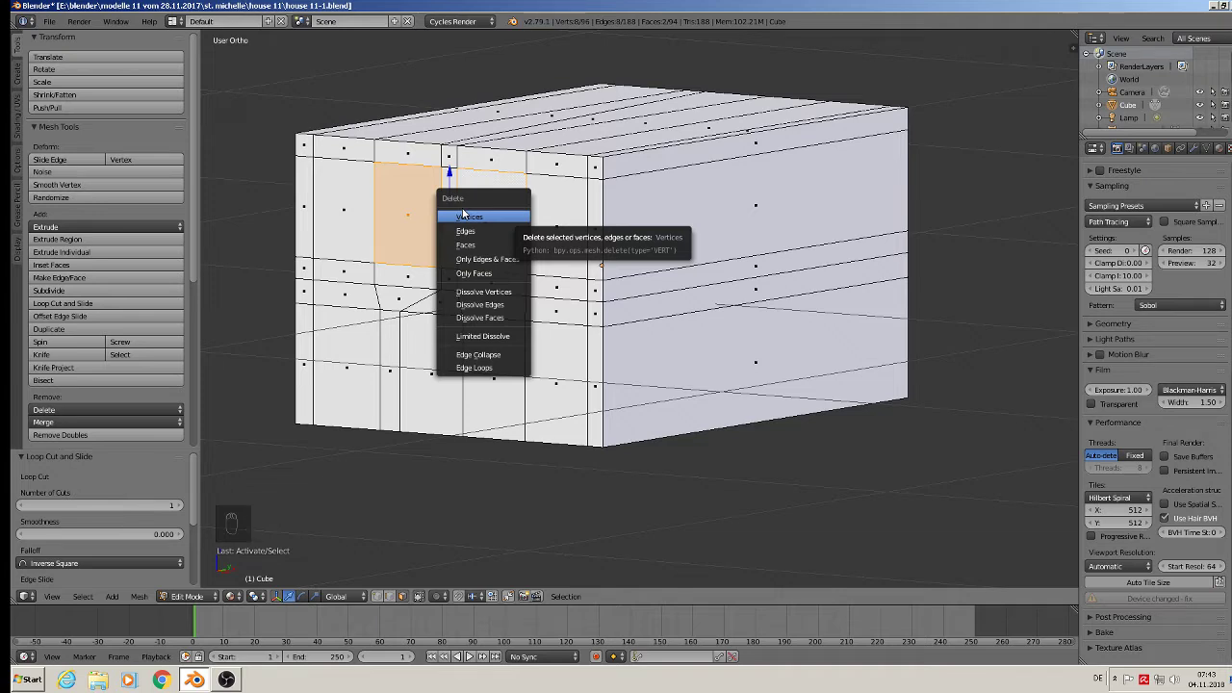
pyautogui.click(477, 274)
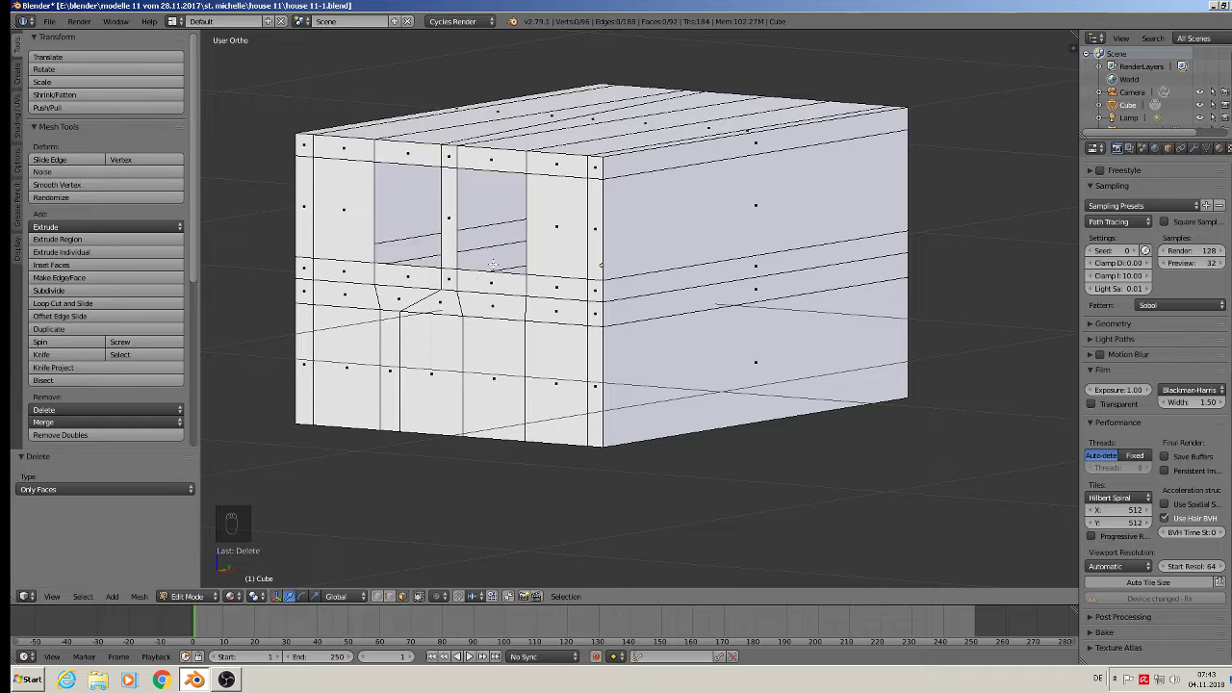
# Extrude the four wide ground-floor front faces and move them 0.018 inward along Y, leaving the pillar and corner strips in place
pyautogui.press('Tab')
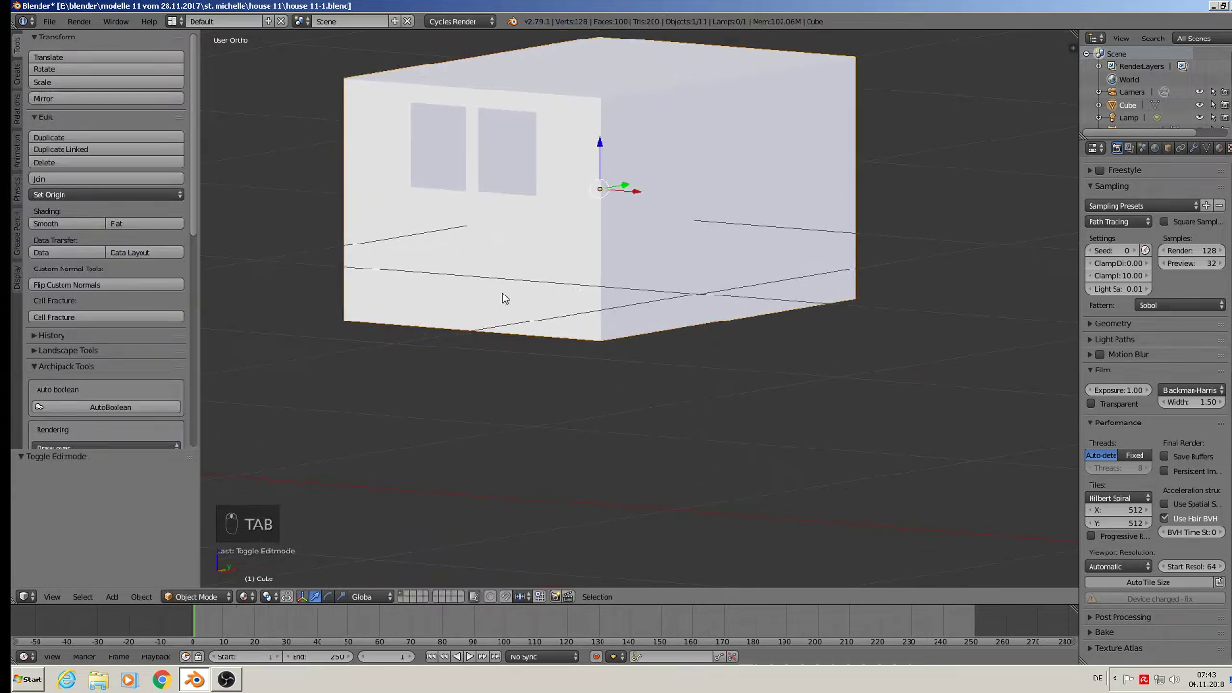
pyautogui.press('Tab')
pyautogui.scroll(2, 434, 267)
pyautogui.click(424, 281)
pyautogui.keyDown('shift'); pyautogui.click(471, 291); pyautogui.keyUp('shift')
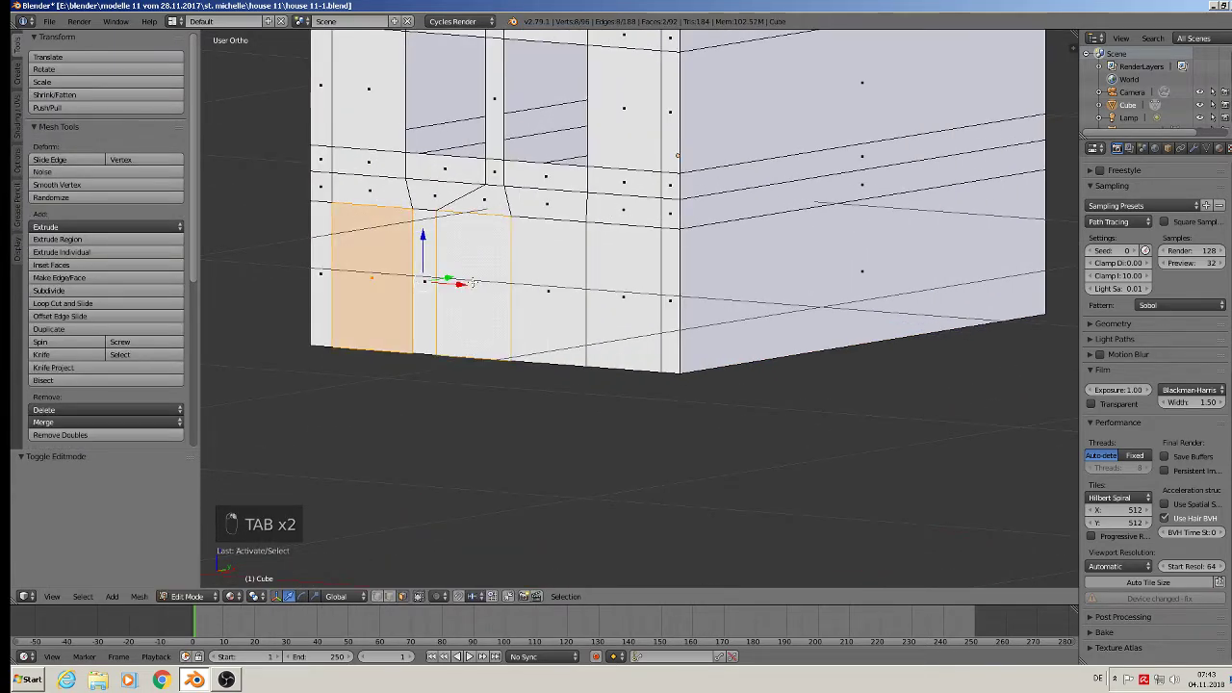
pyautogui.keyDown('shift'); pyautogui.click(537, 289); pyautogui.keyUp('shift')
pyautogui.keyDown('shift'); pyautogui.click(626, 308); pyautogui.keyUp('shift')
pyautogui.moveTo(619, 309); pyautogui.dragTo(479, 314, button='middle')
pyautogui.press('e')
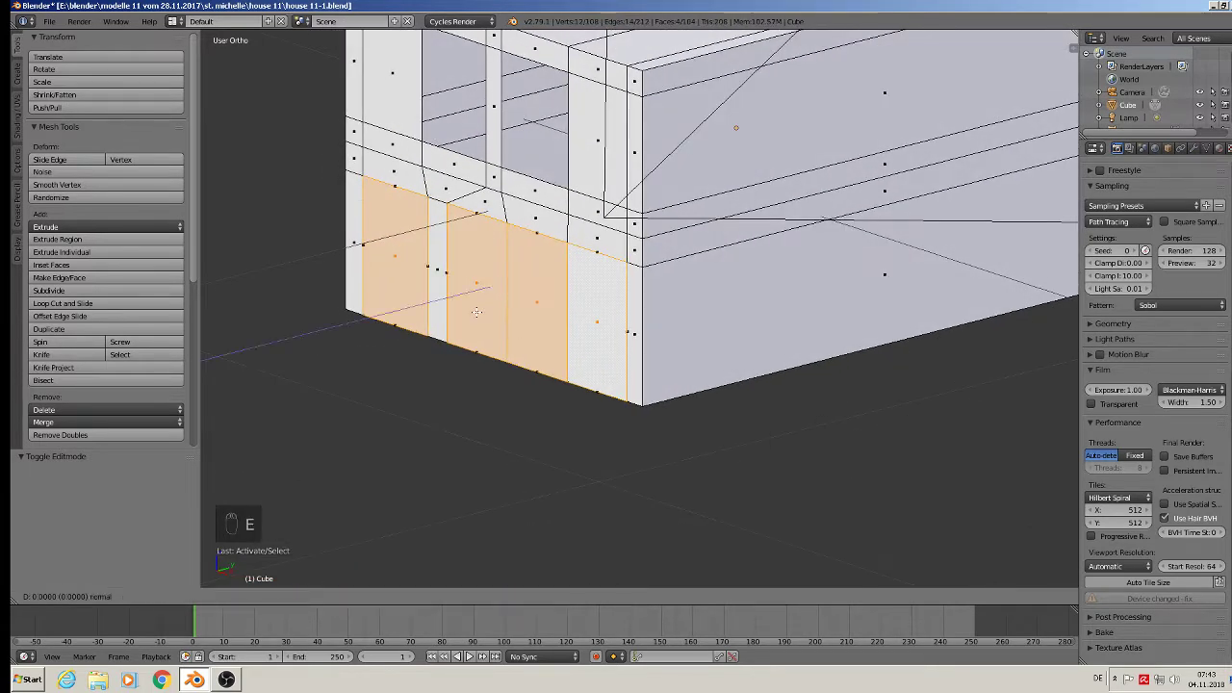
pyautogui.click(520, 281)
pyautogui.moveTo(525, 277); pyautogui.dragTo(531, 287)
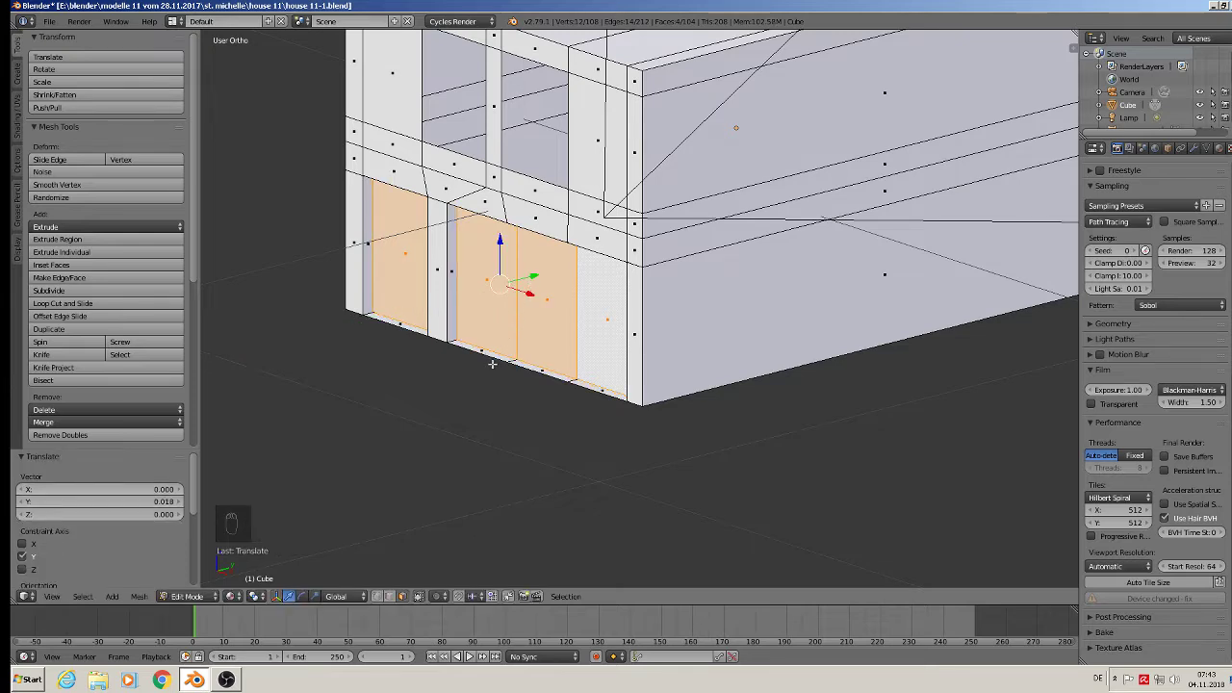
# Examine the recessed ground-floor front from several distances and compare the house block with the street-level reference photos
pyautogui.press('Tab')
pyautogui.press('KP_Decimal')
pyautogui.press('Tab')
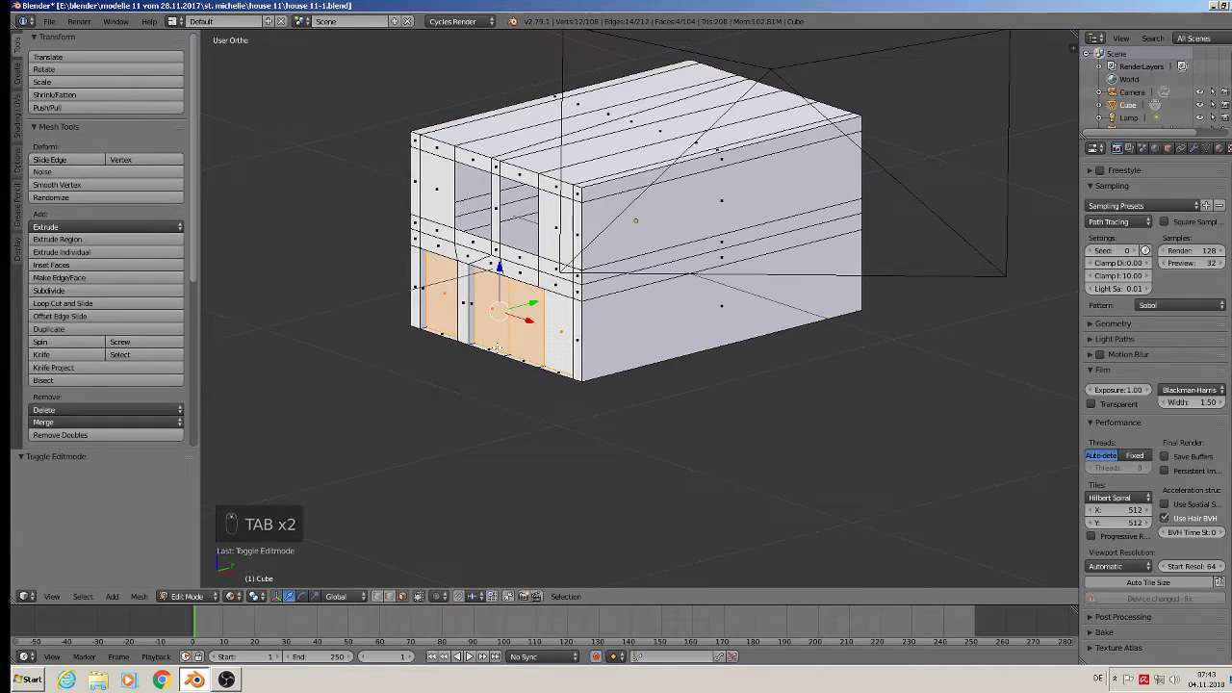
pyautogui.press('a')
pyautogui.press('a')
pyautogui.press('a')
pyautogui.moveTo(498, 360); pyautogui.dragTo(524, 368, button='middle')
pyautogui.scroll(3, 536, 371)
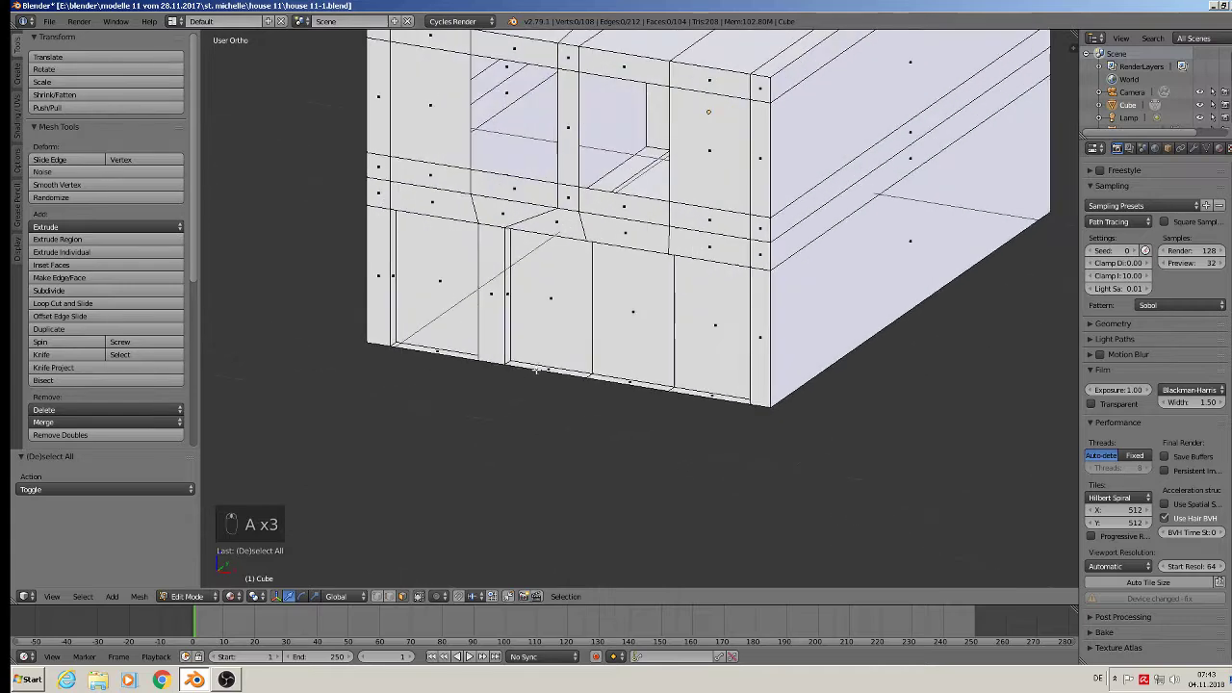
pyautogui.scroll(4, 451, 381)
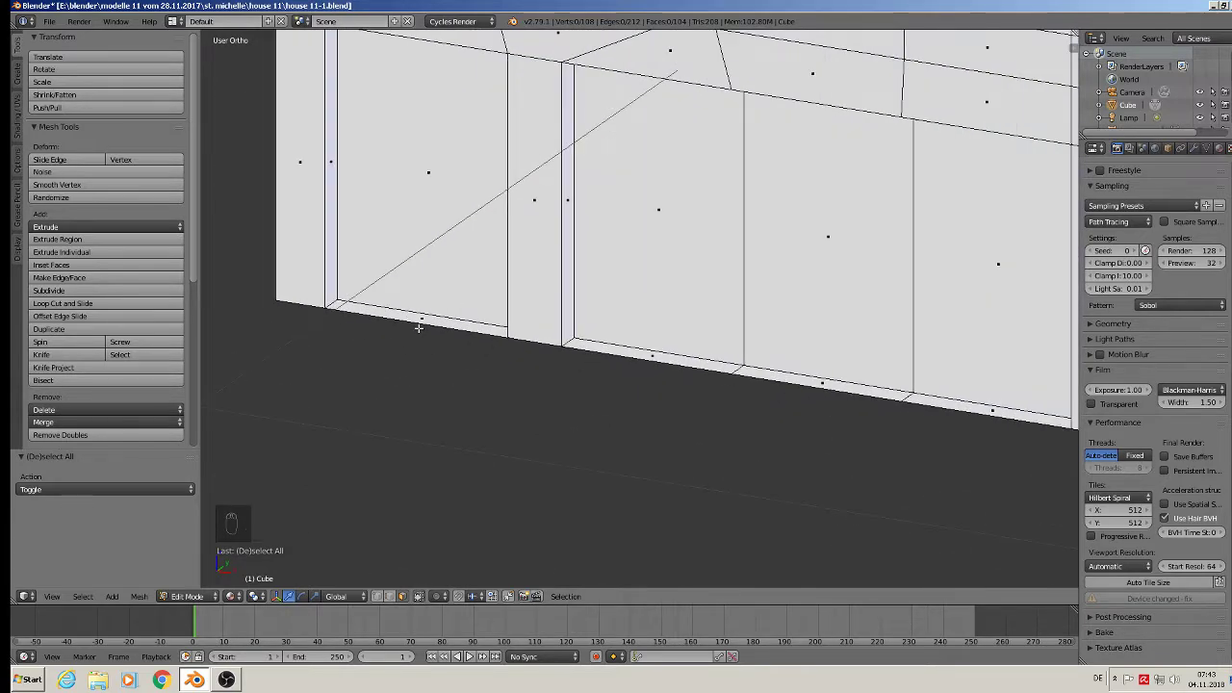
pyautogui.scroll(-8, 419, 328)
pyautogui.press('Tab')
pyautogui.scroll(-3, 565, 267)
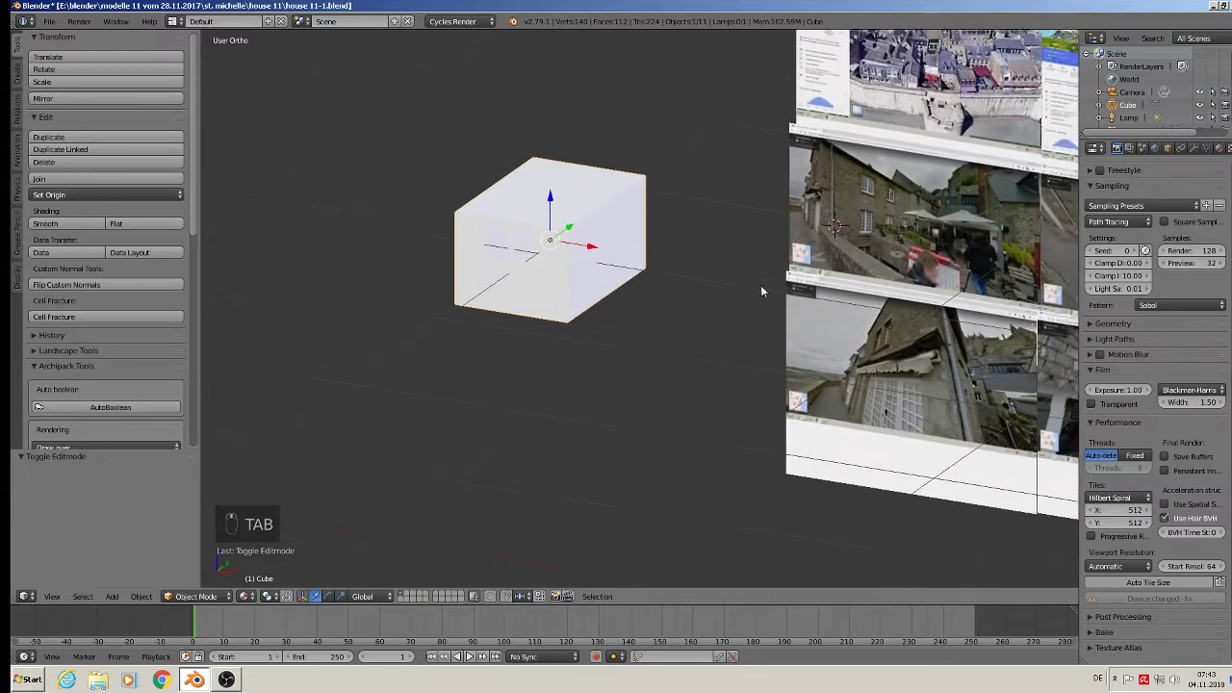
pyautogui.keyDown('shift'); pyautogui.moveTo(761, 285); pyautogui.dragTo(529, 264, button='middle'); pyautogui.keyUp('shift')
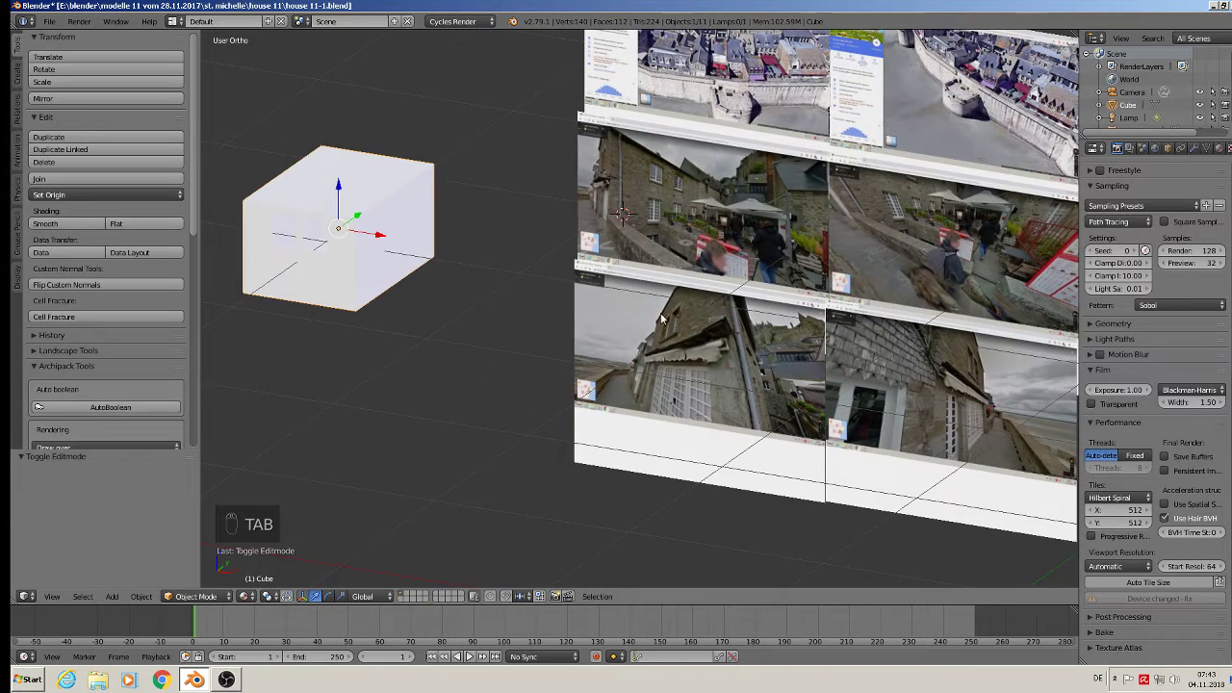
pyautogui.keyDown('shift'); pyautogui.moveTo(564, 303); pyautogui.dragTo(732, 316, button='middle'); pyautogui.keyUp('shift')
pyautogui.scroll(4, 488, 207)
pyautogui.press('Tab')
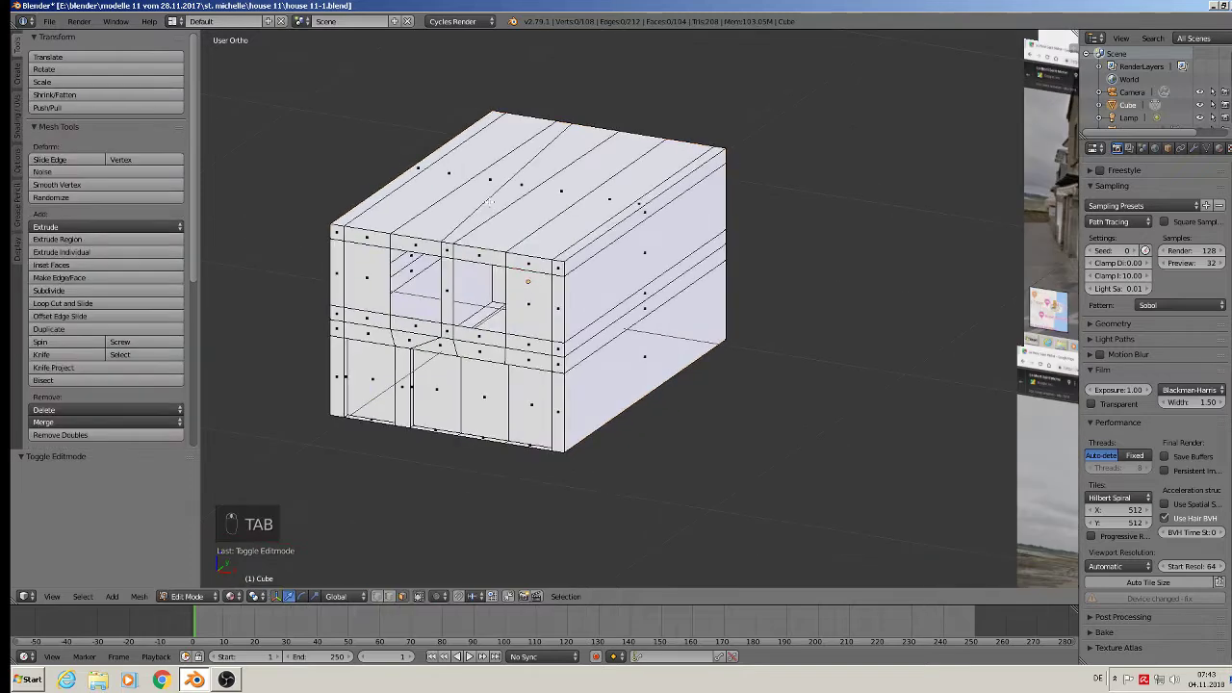
# Add a centred lengthwise loop cut through the narrow wedge-shaped strip in the middle of the block's flat top
pyautogui.moveTo(491, 200); pyautogui.dragTo(403, 463, button='middle')
pyautogui.rightClick(572, 210)
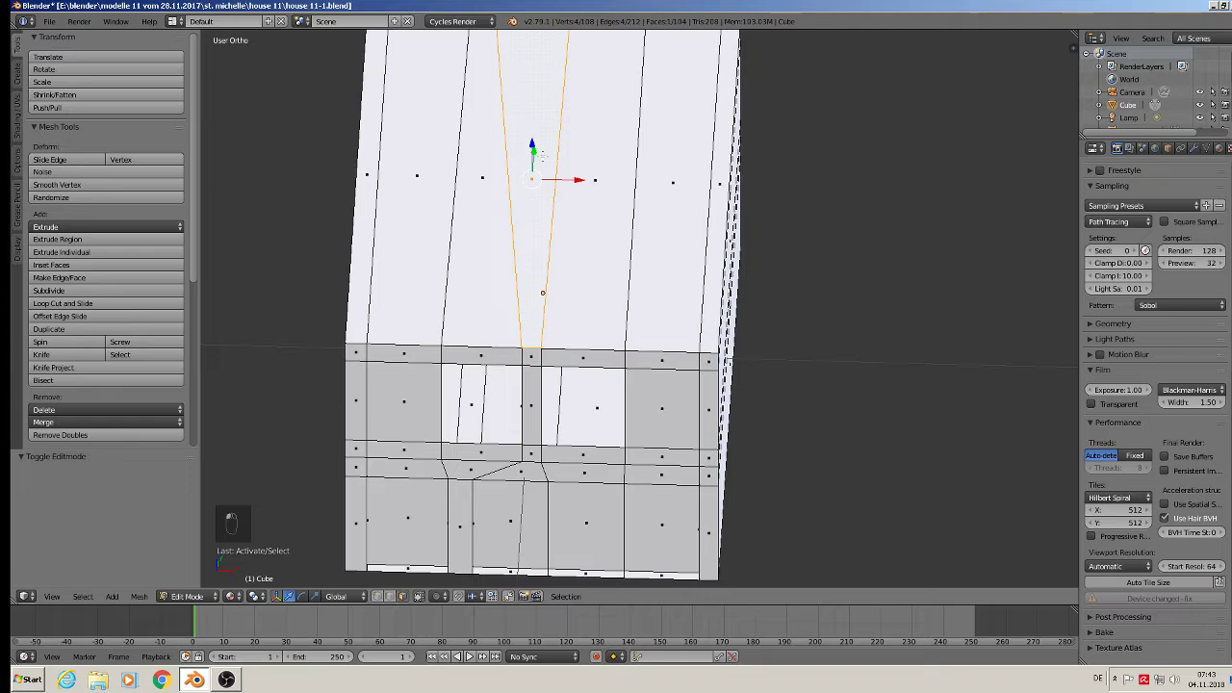
pyautogui.keyDown('shift'); pyautogui.moveTo(542, 293); pyautogui.dragTo(606, 408, button='middle'); pyautogui.keyUp('shift')
pyautogui.moveTo(628, 274)
pyautogui.mouseDown(button='middle')
pyautogui.moveTo(651, 271)
pyautogui.moveTo(637, 266)
pyautogui.mouseUp(button='middle')
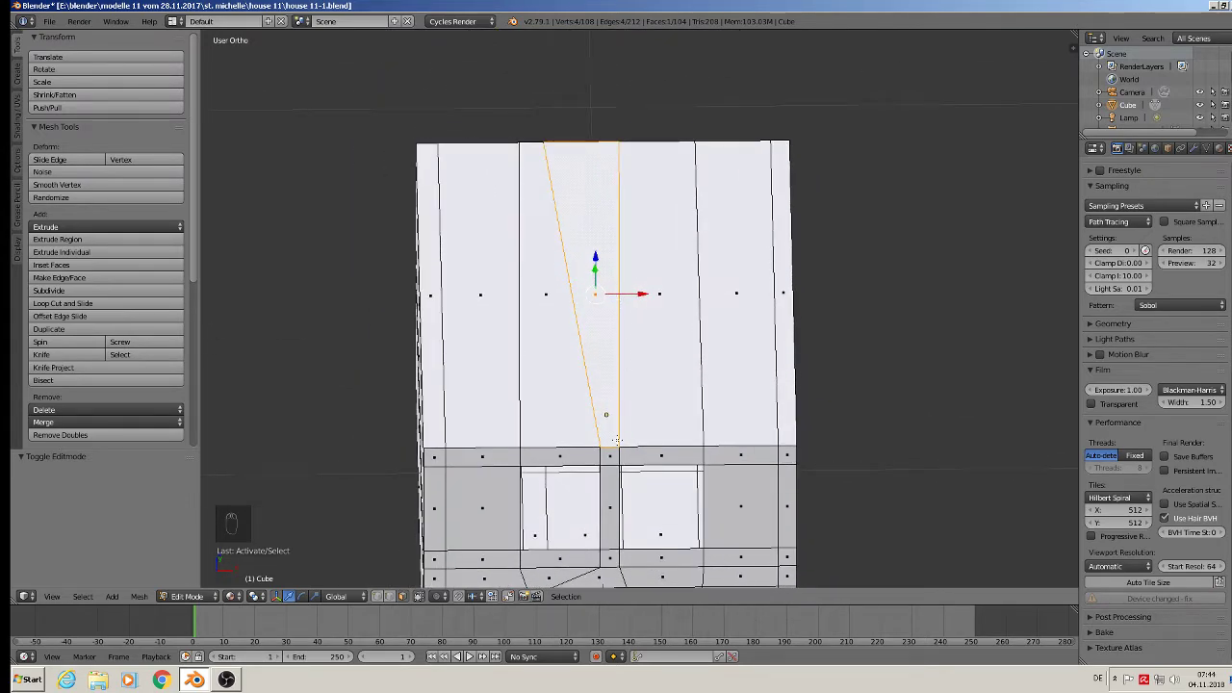
pyautogui.hotkey('ctrl', 'r')
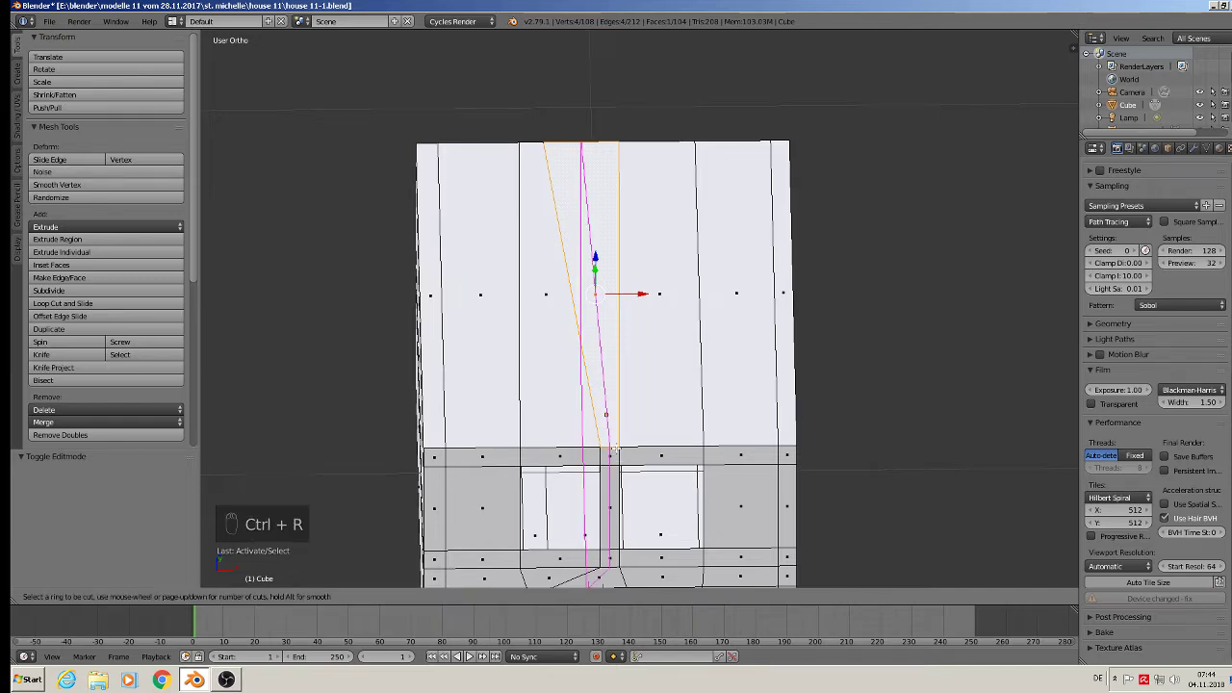
pyautogui.click(615, 449)
pyautogui.rightClick(615, 449)
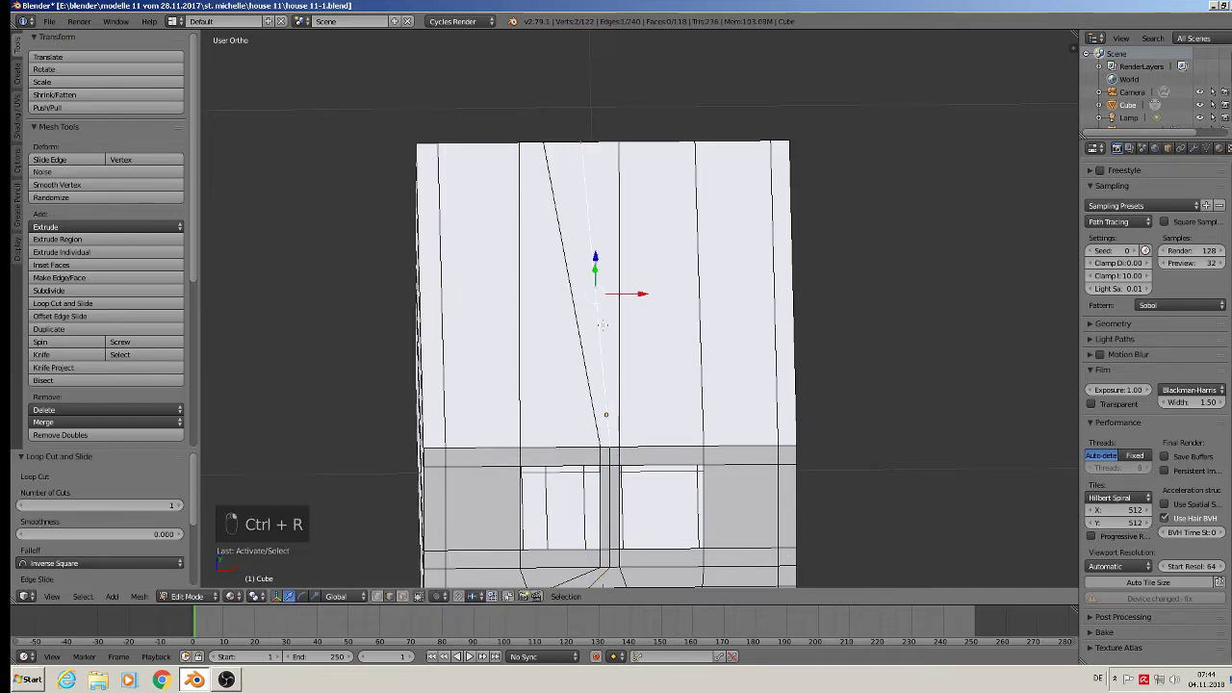
# Straighten the new centre edge on the flat top by scaling it to 0 along X
pyautogui.write('sx')
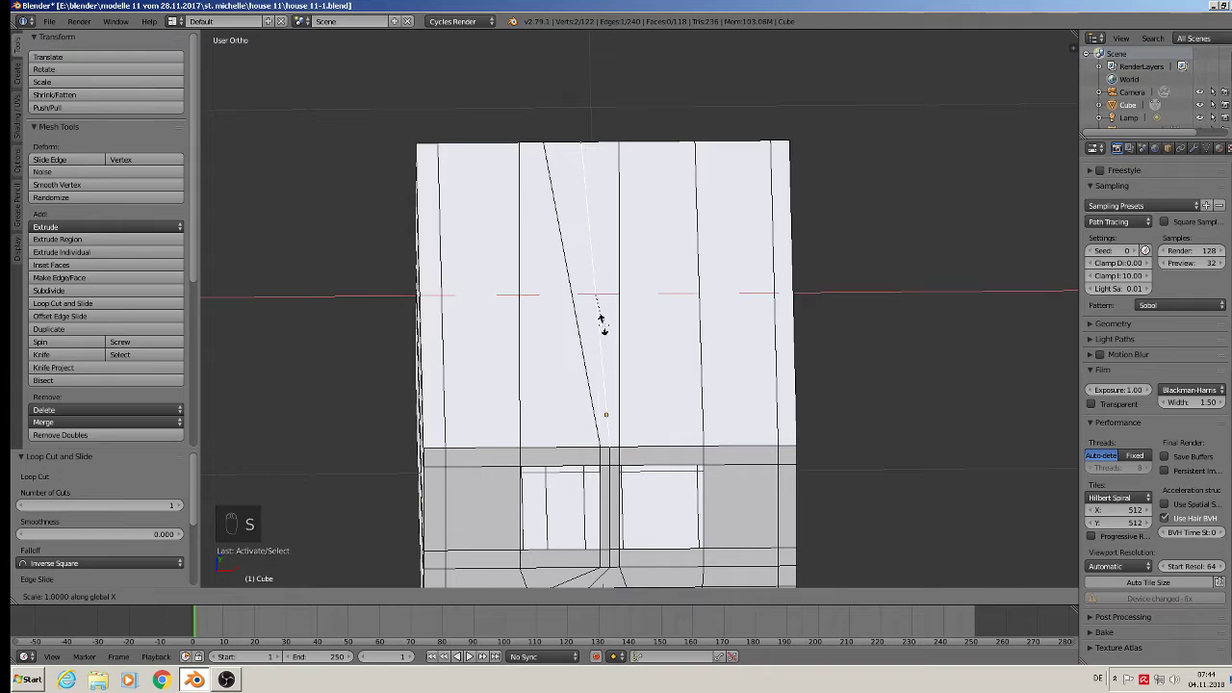
pyautogui.write('0')
pyautogui.click(603, 324)
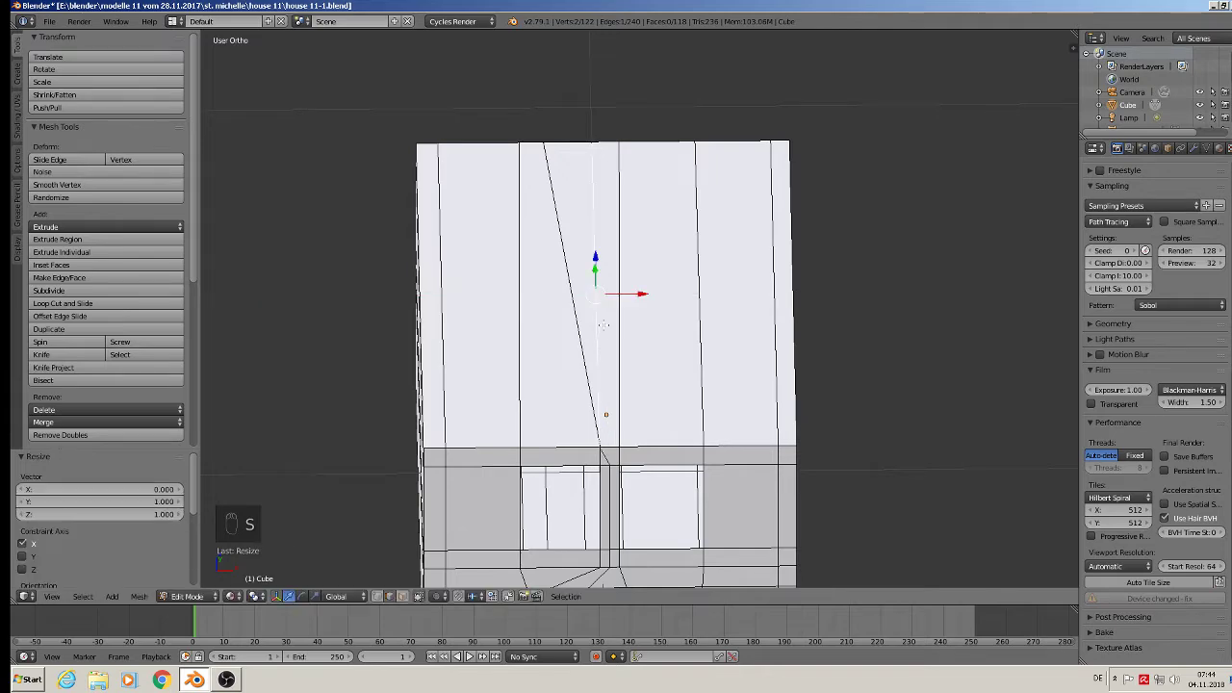
# Try to form a roof ridge by shifting the centre edge 0.005 along X and raising it 0.171 along Z
pyautogui.moveTo(635, 294); pyautogui.dragTo(637, 300)
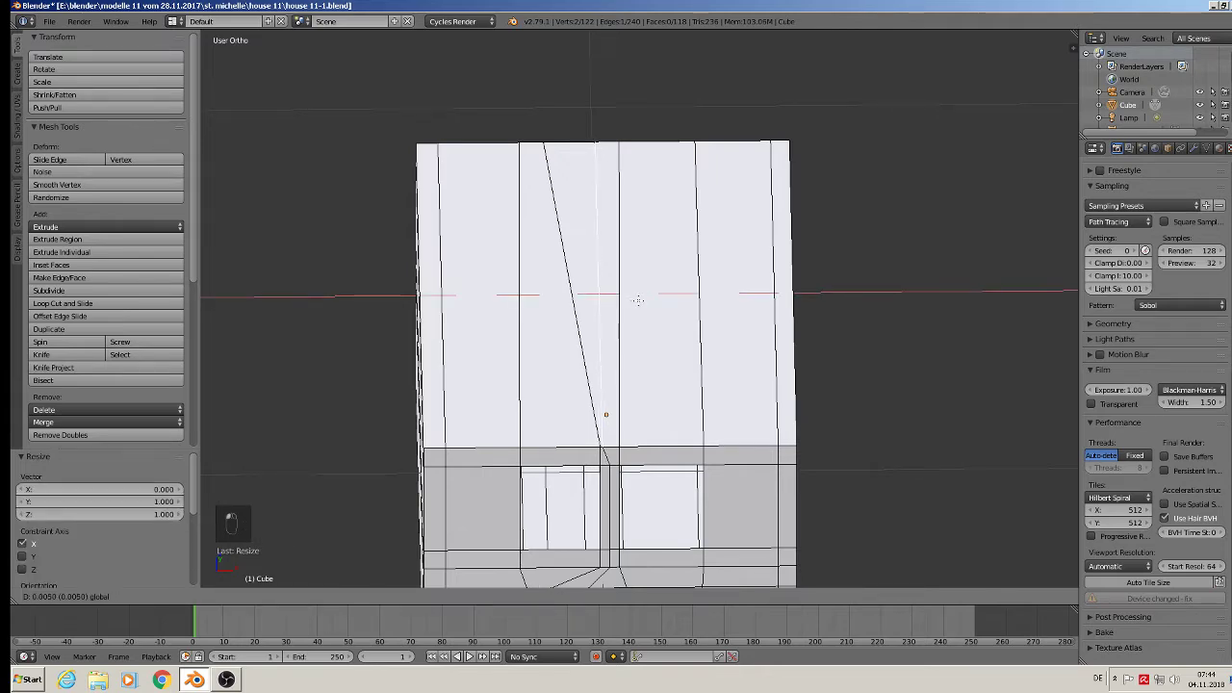
pyautogui.click(638, 301)
pyautogui.moveTo(637, 300); pyautogui.dragTo(558, 262, button='middle')
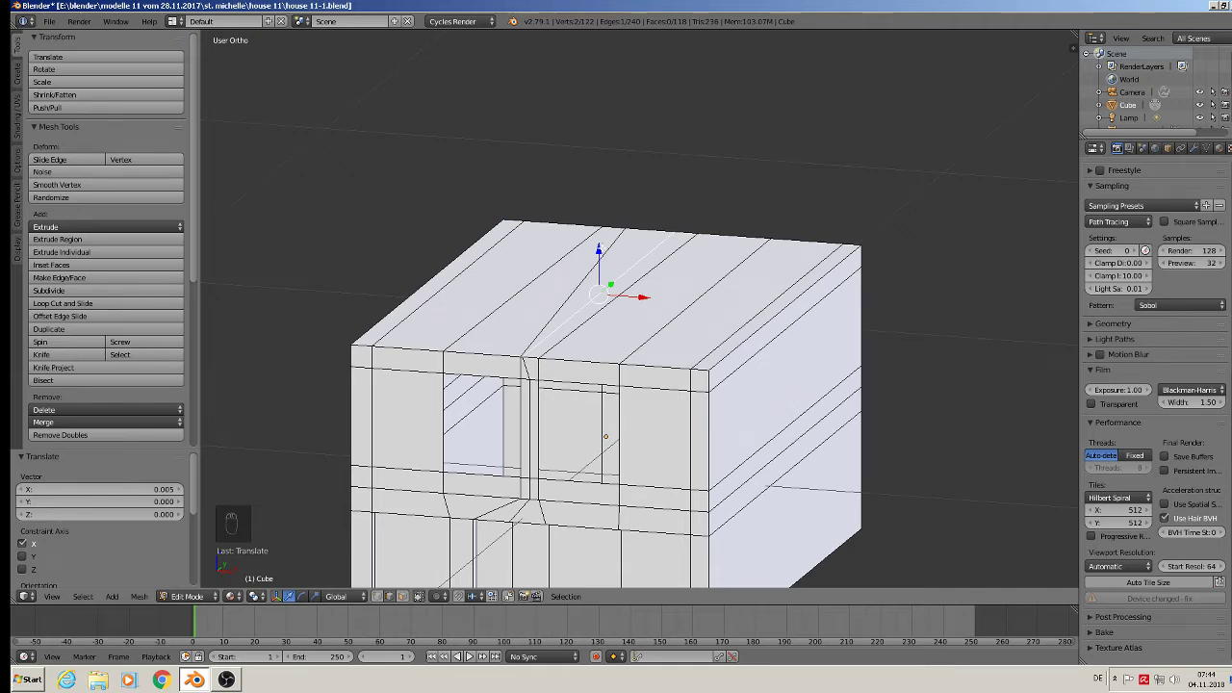
pyautogui.moveTo(599, 247); pyautogui.dragTo(620, 145)
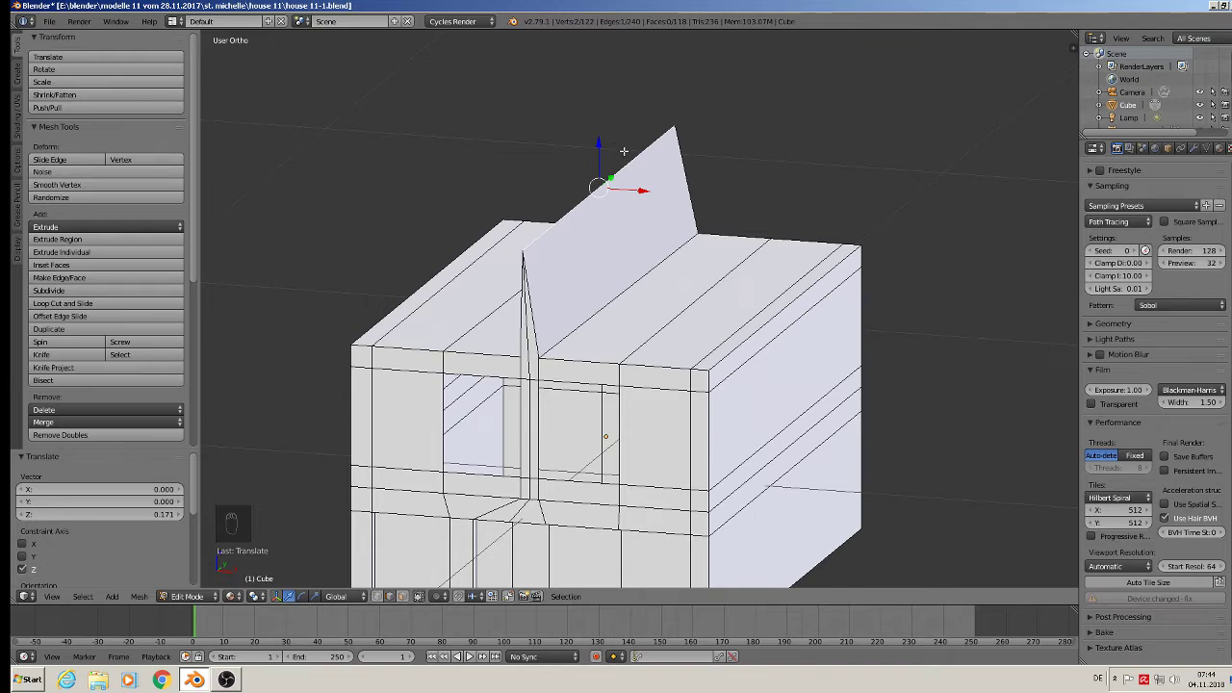
pyautogui.hotkey('ctrl', 'z')
pyautogui.hotkey('ctrl', 'z')
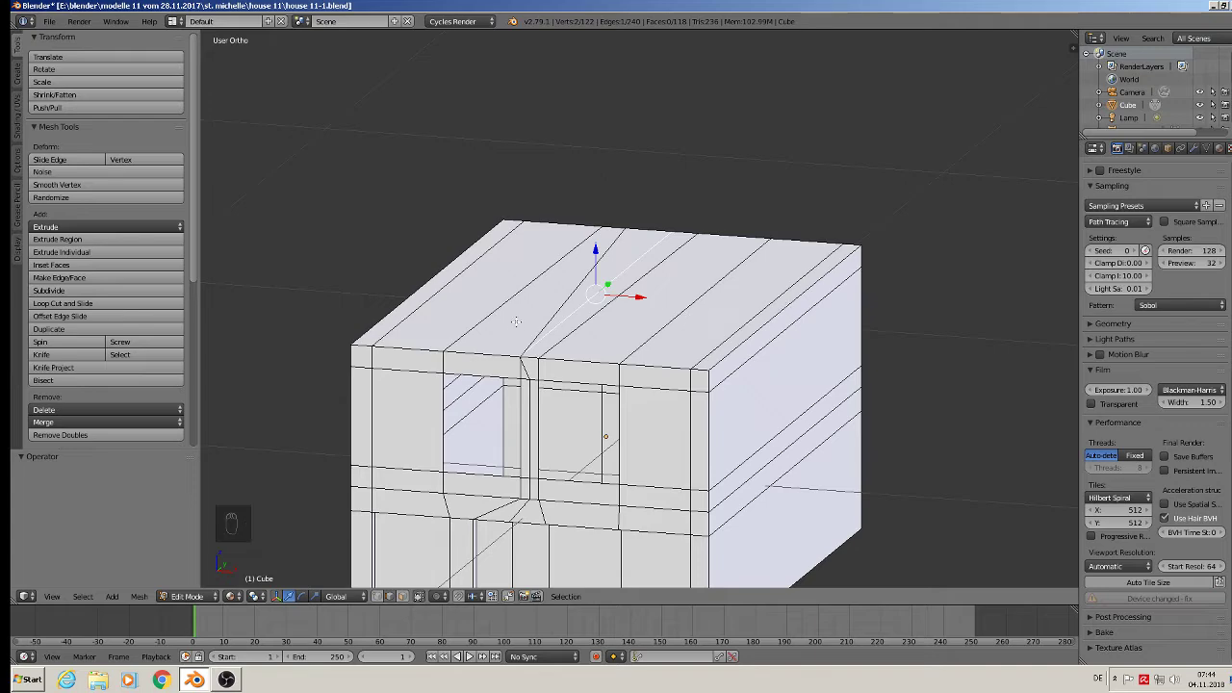
# Delete the seven inner lengthwise edges across the flat top to open the house block
pyautogui.moveTo(516, 321); pyautogui.dragTo(536, 337, button='middle')
pyautogui.rightClick(476, 299)
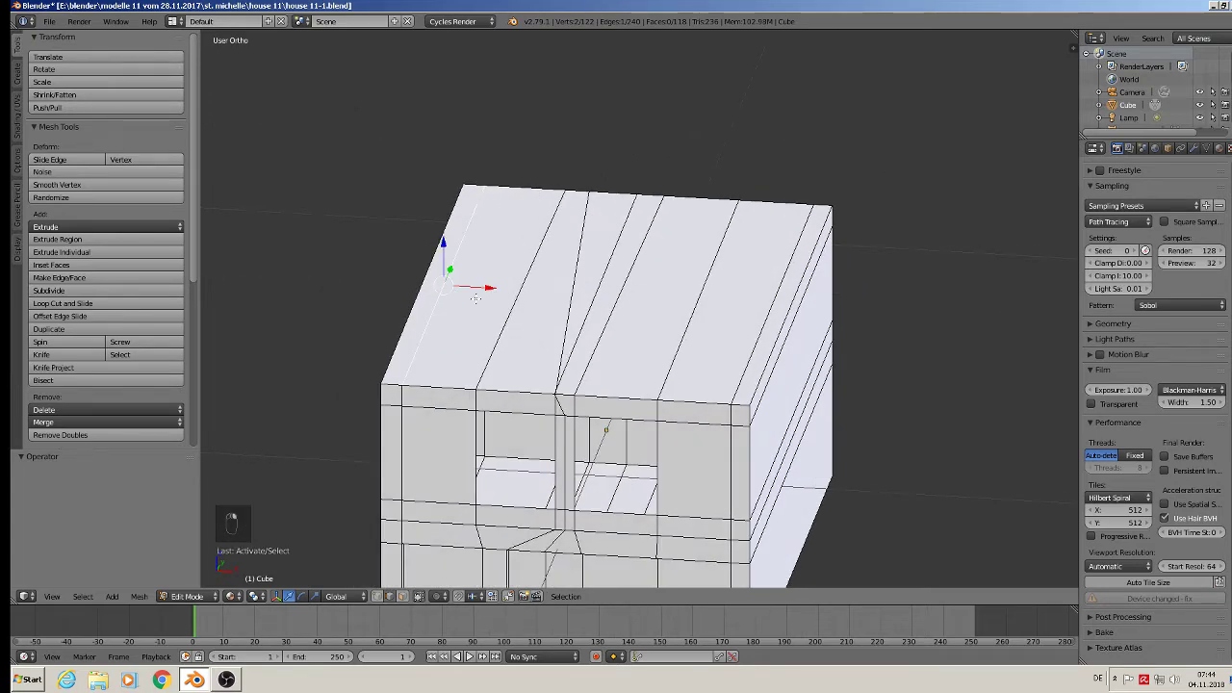
pyautogui.keyDown('shift'); pyautogui.rightClick(525, 292); pyautogui.keyUp('shift')
pyautogui.keyDown('shift'); pyautogui.rightClick(595, 278); pyautogui.keyUp('shift')
pyautogui.keyDown('shift'); pyautogui.rightClick(576, 270); pyautogui.keyUp('shift')
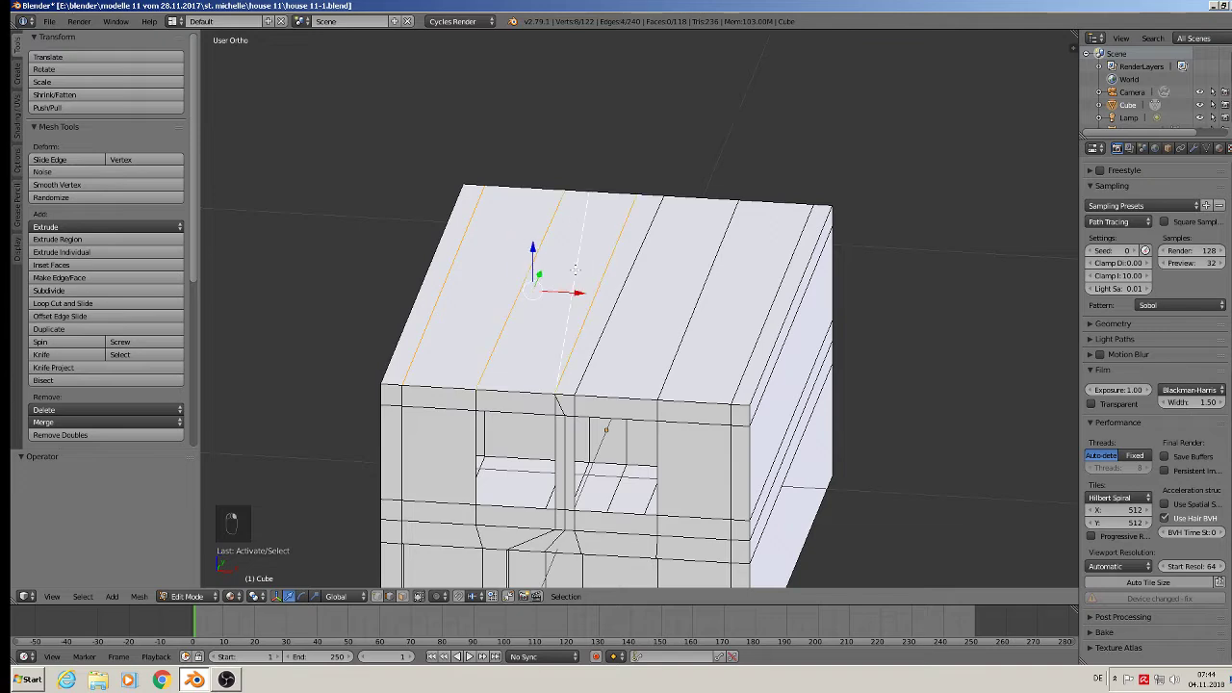
pyautogui.keyDown('shift'); pyautogui.rightClick(621, 291); pyautogui.keyUp('shift')
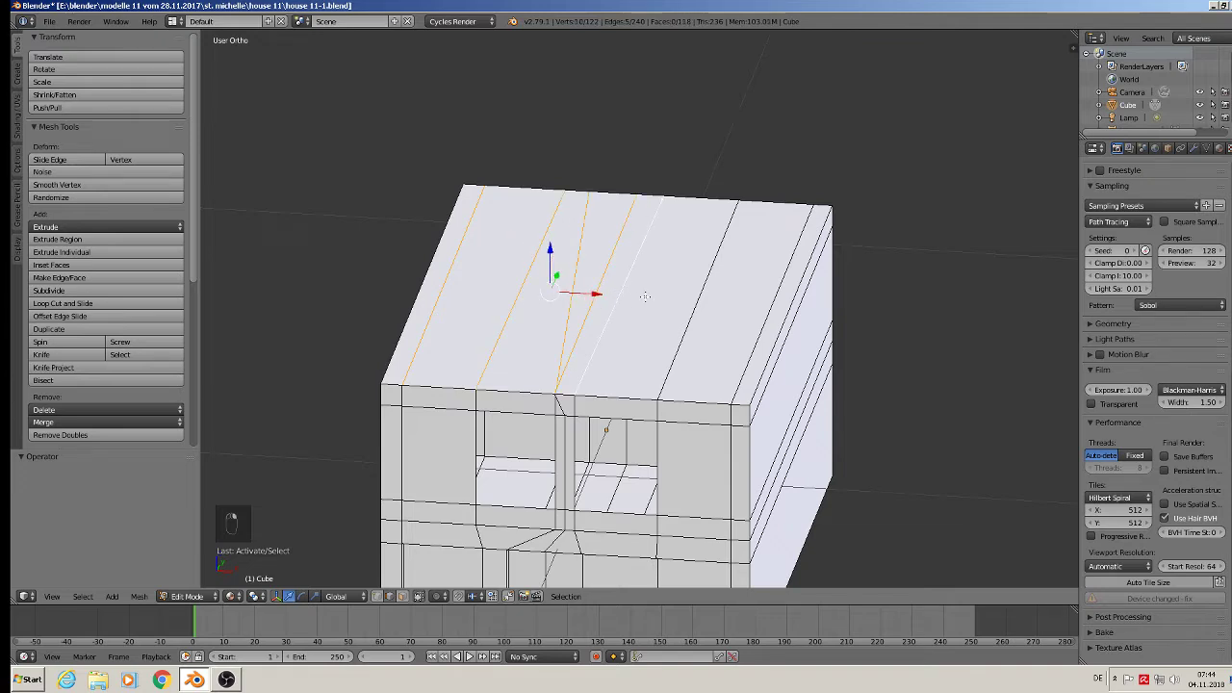
pyautogui.keyDown('shift'); pyautogui.rightClick(712, 308); pyautogui.keyUp('shift')
pyautogui.keyDown('shift'); pyautogui.rightClick(760, 317); pyautogui.keyUp('shift')
pyautogui.press('x')
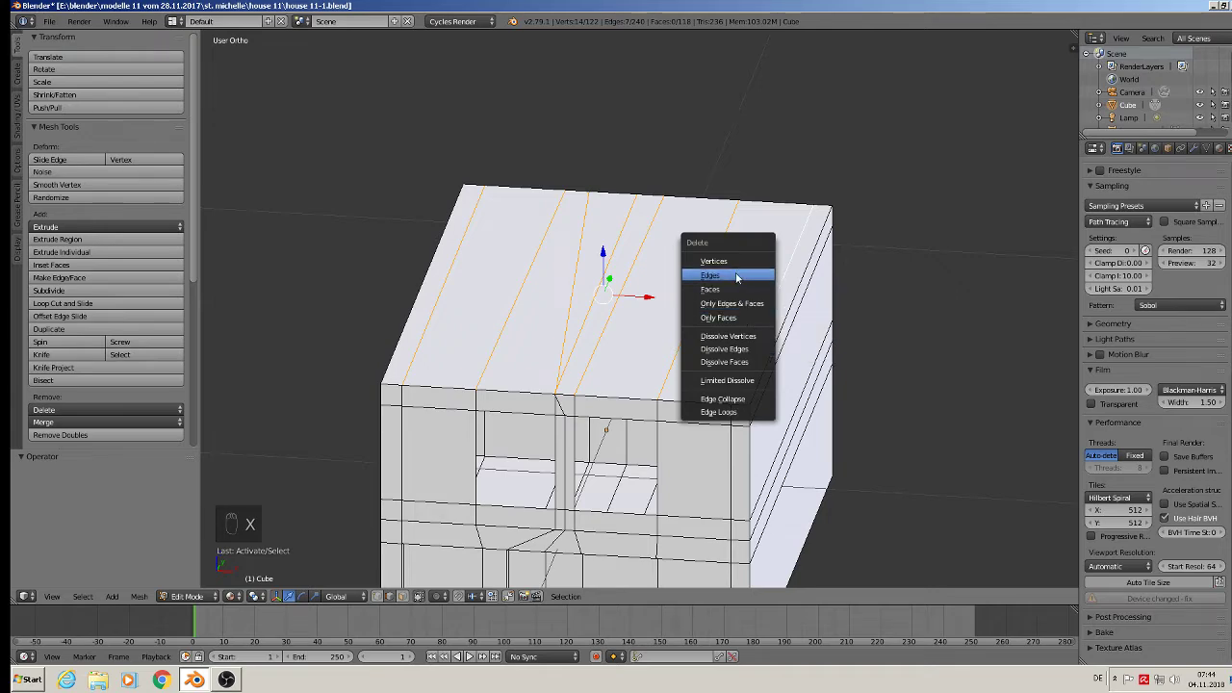
pyautogui.click(736, 279)
# Extrude the right side wall's upper edge straight up and move it -0.301 along X, forming one roof slope up to the ridge
pyautogui.moveTo(734, 276); pyautogui.dragTo(670, 259, button='middle')
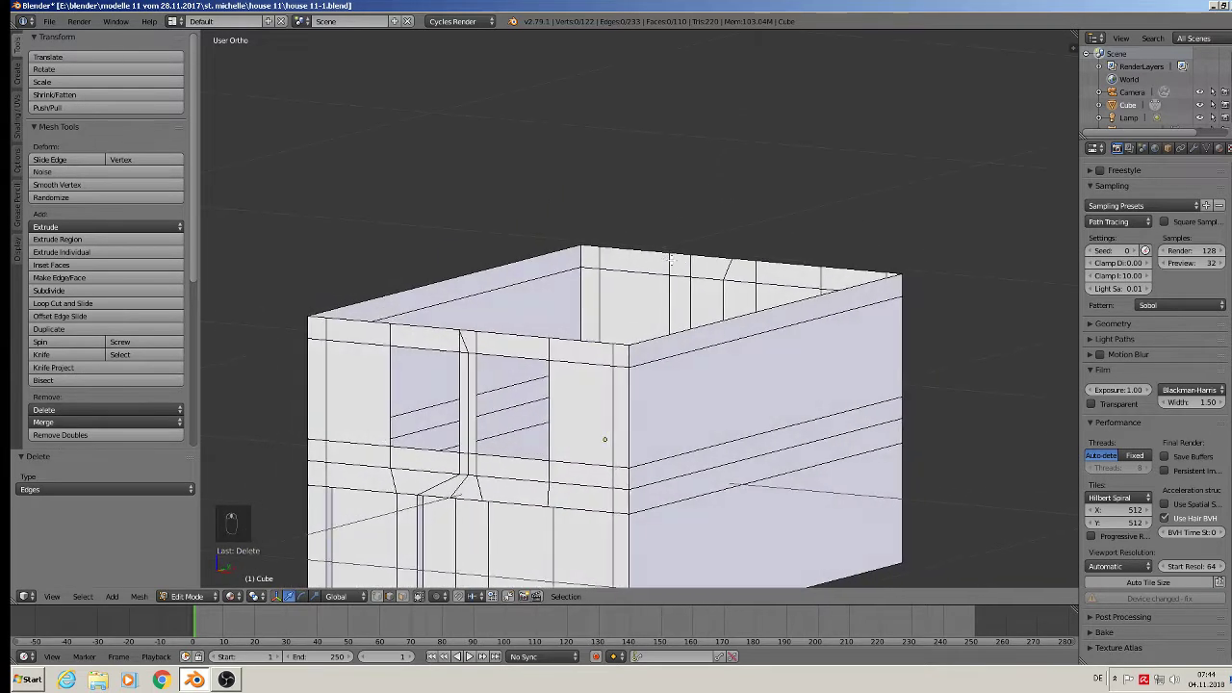
pyautogui.rightClick(695, 326)
pyautogui.rightClick(677, 333)
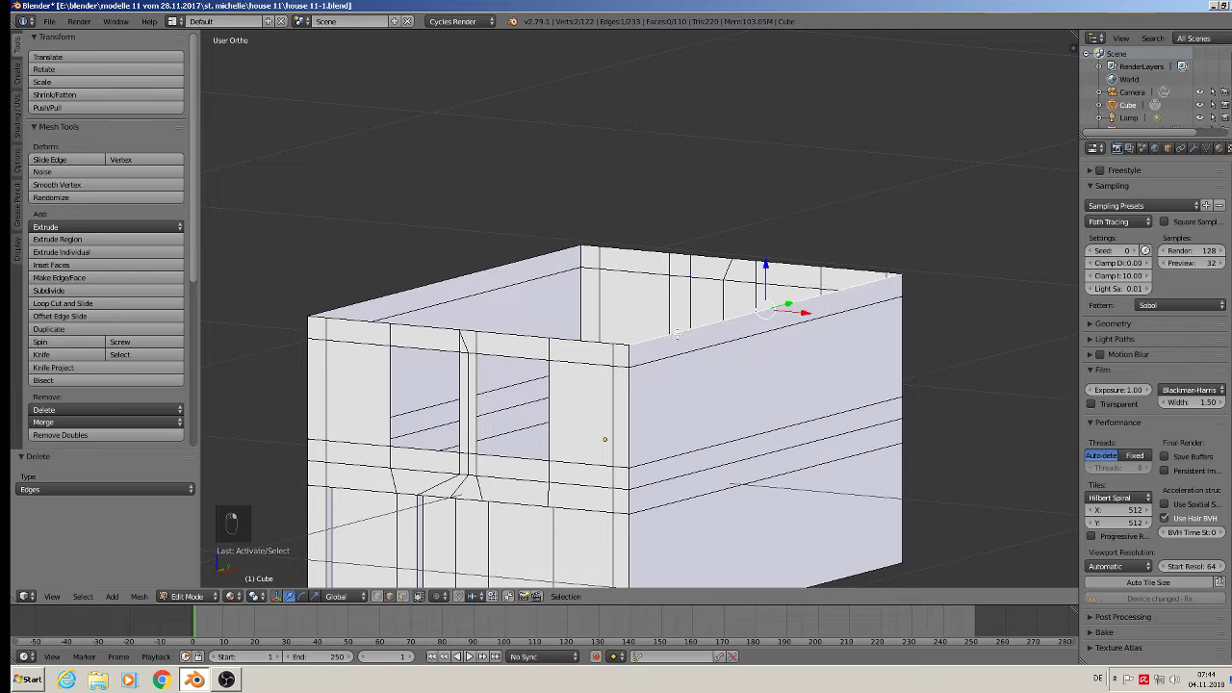
pyautogui.moveTo(678, 333); pyautogui.dragTo(743, 330, button='middle')
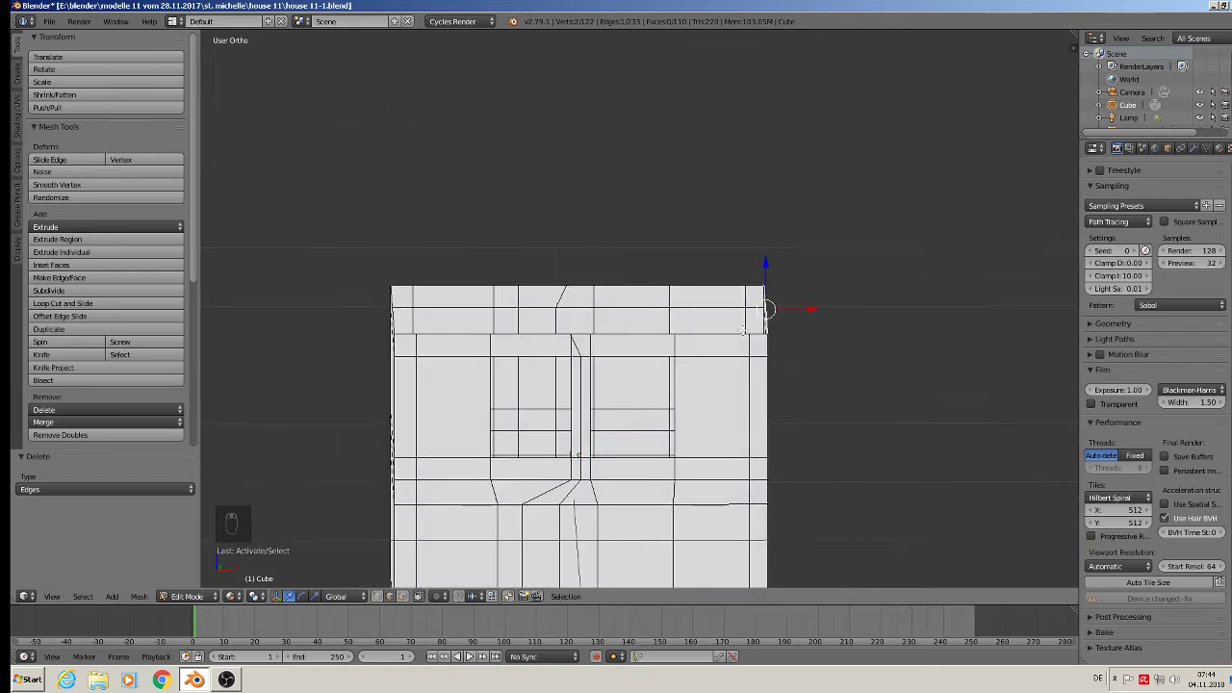
pyautogui.press('KP_1')
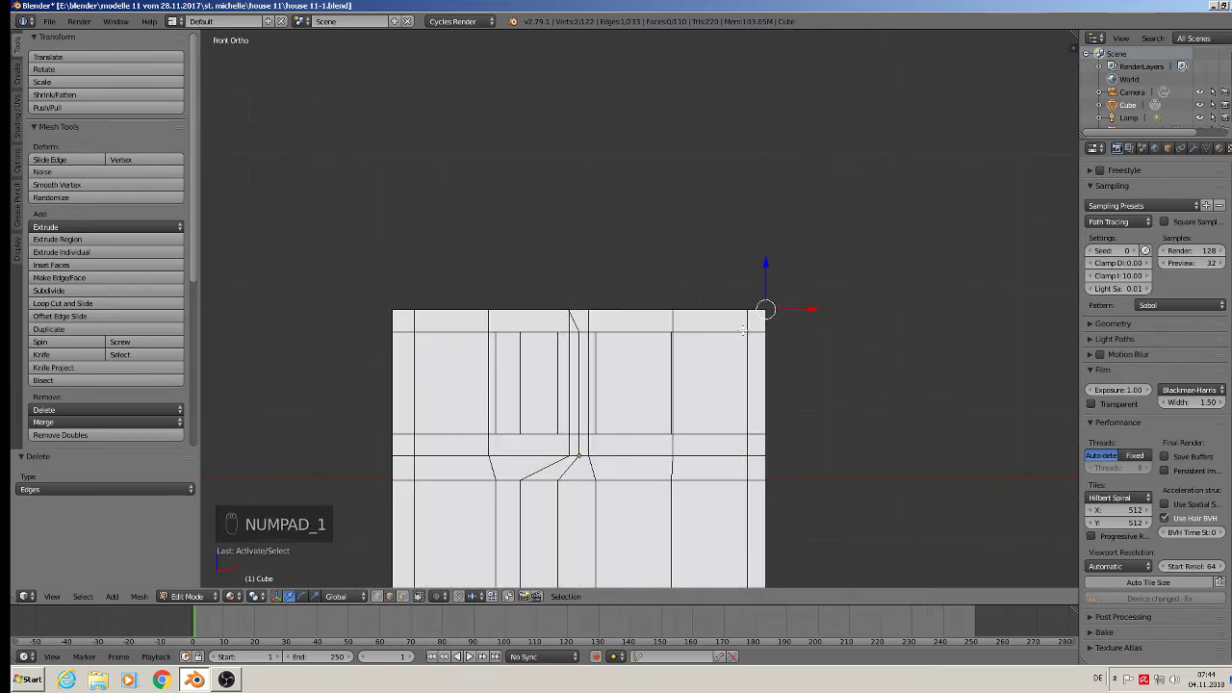
pyautogui.press('e')
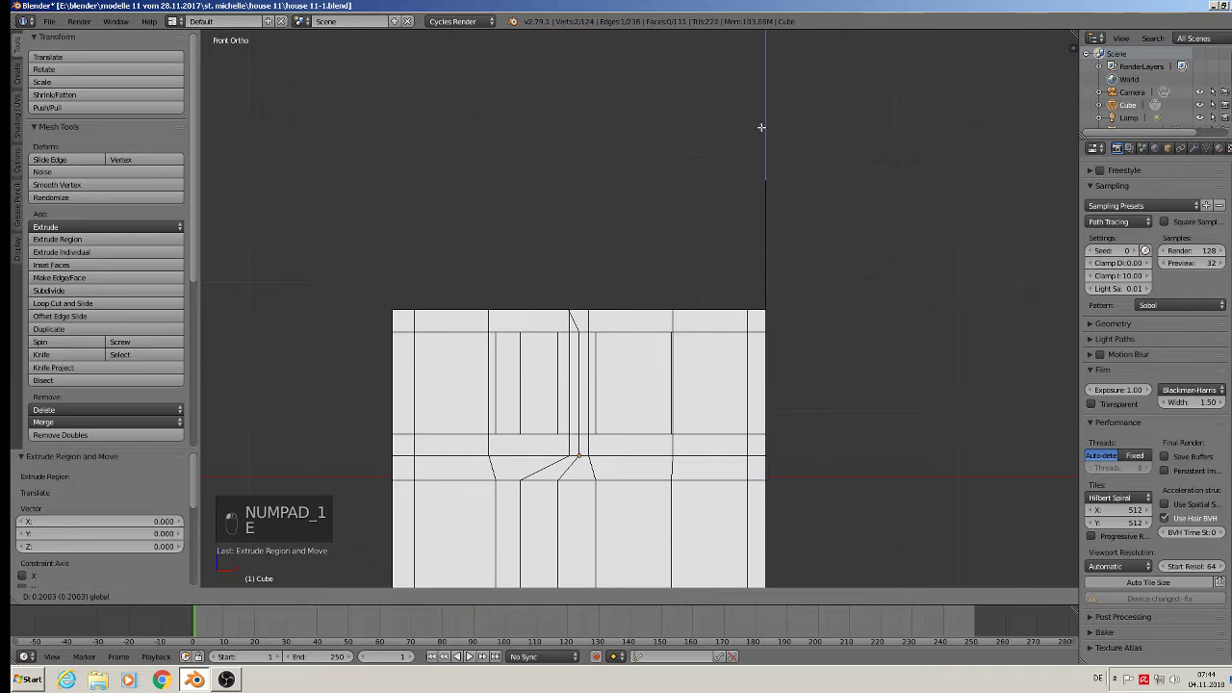
pyautogui.click(761, 145)
pyautogui.moveTo(801, 152); pyautogui.dragTo(607, 162)
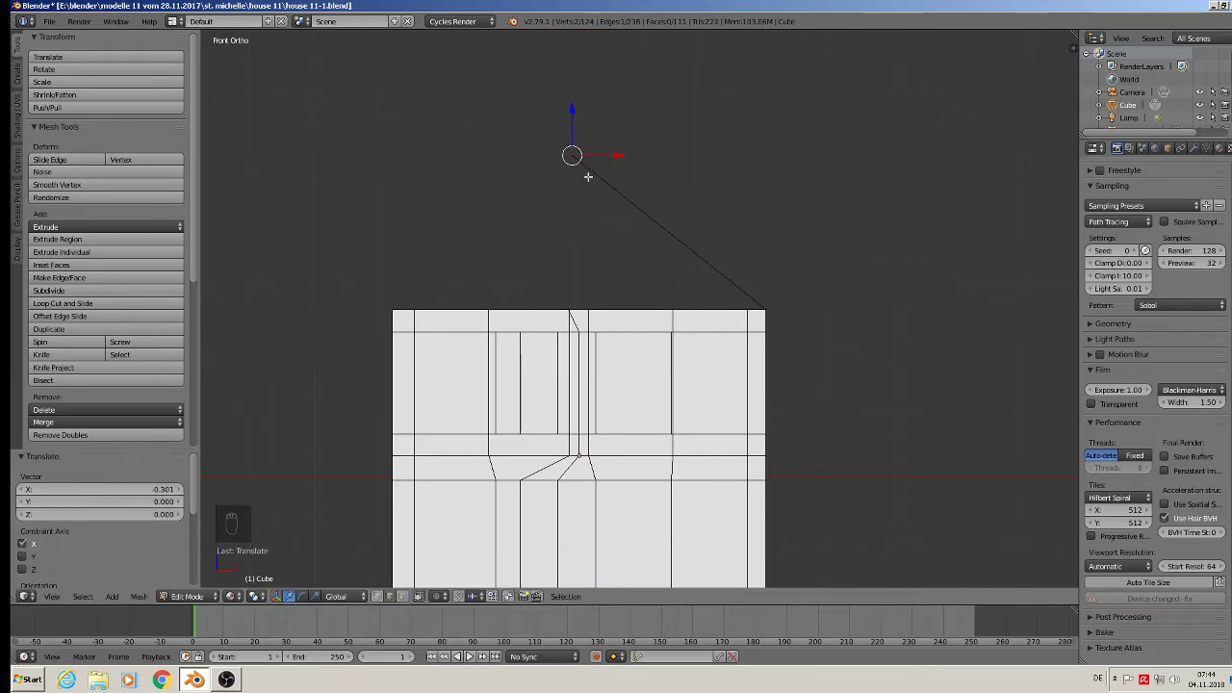
# Fill the opposite roof slope between the ridge and the left wall, and close the front gable with a face
pyautogui.moveTo(528, 221); pyautogui.dragTo(580, 186, button='middle')
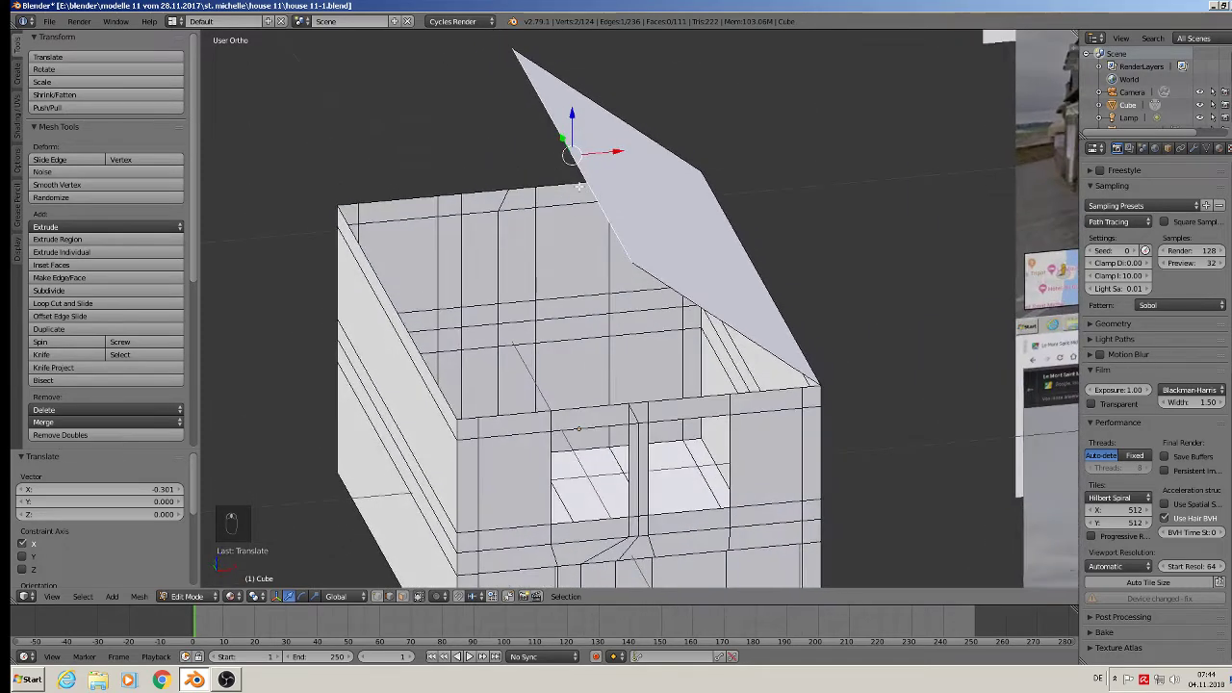
pyautogui.keyDown('shift'); pyautogui.rightClick(383, 283); pyautogui.keyUp('shift')
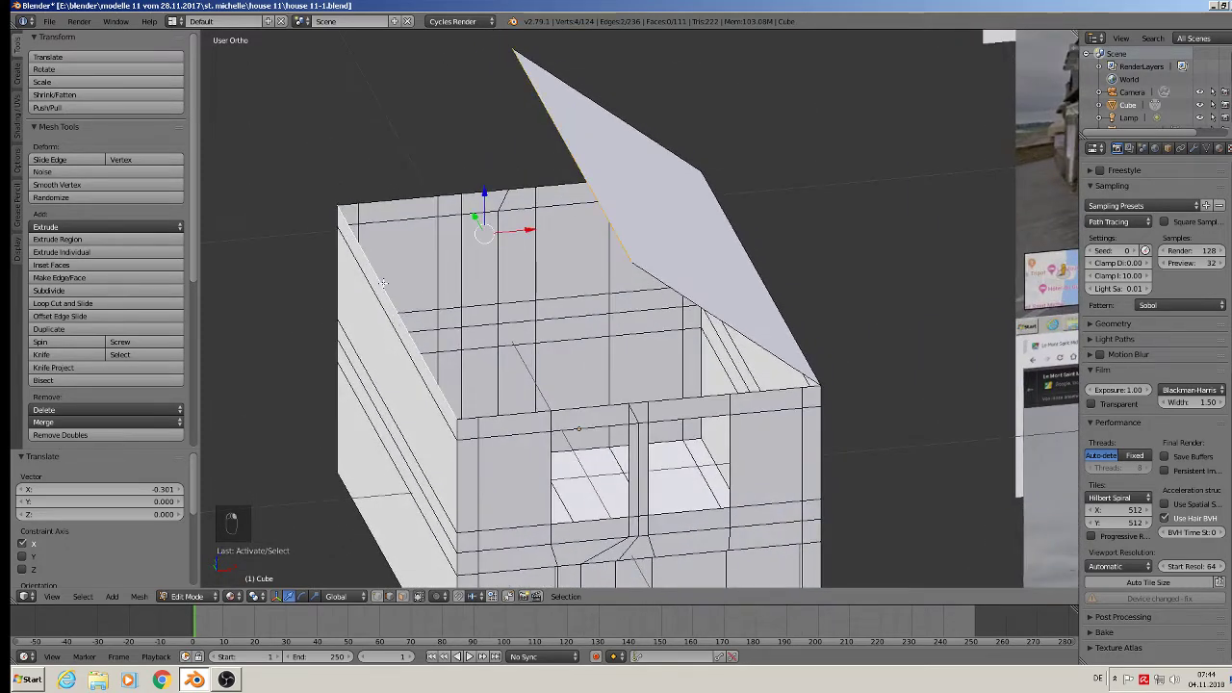
pyautogui.press('f')
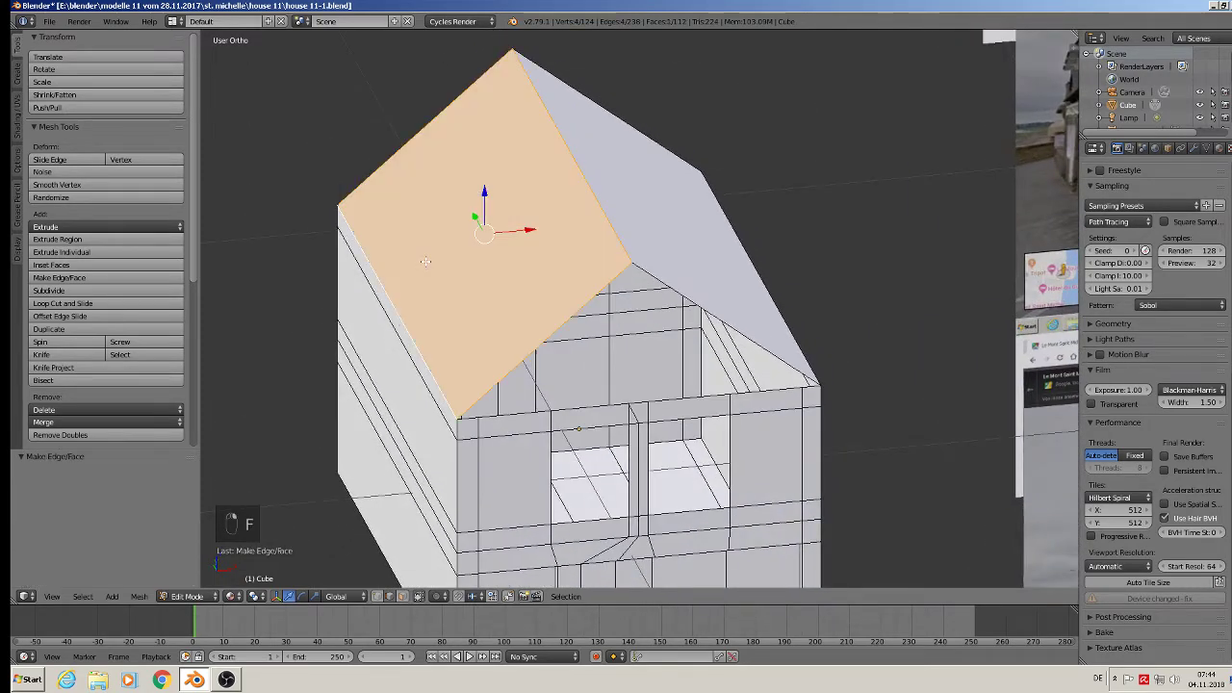
pyautogui.keyDown('alt'); pyautogui.rightClick(595, 304); pyautogui.keyUp('alt')
pyautogui.press('f')
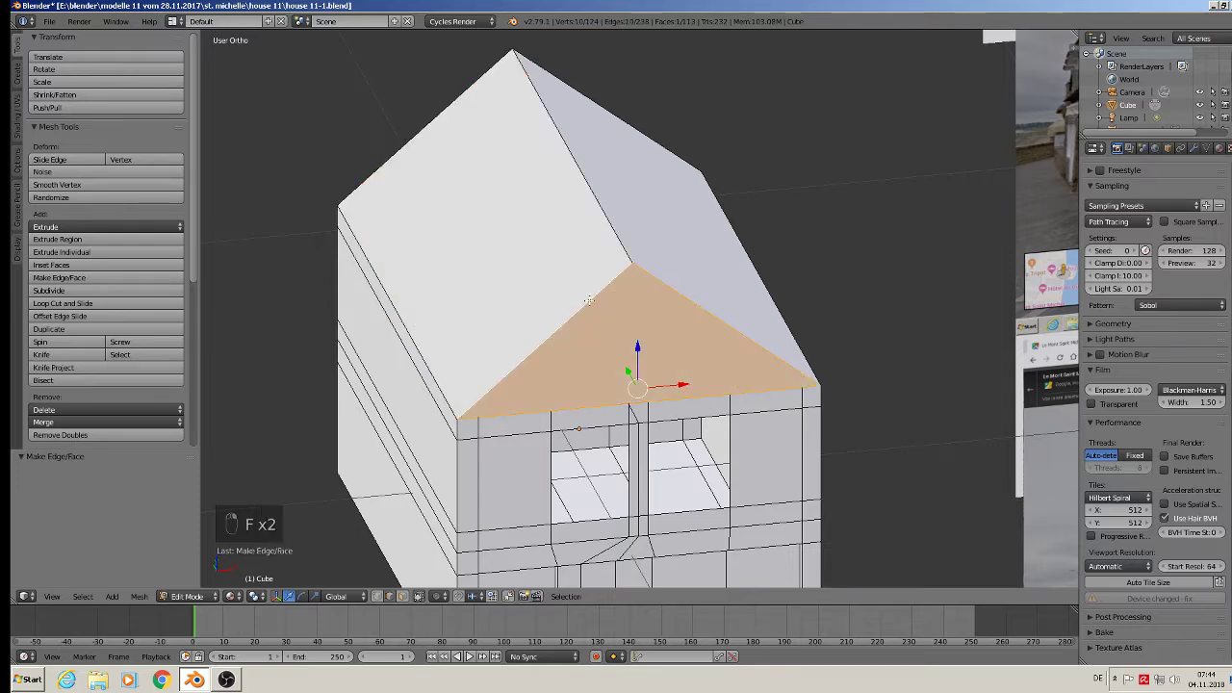
# Close the open rear gable beneath the roof with a face
pyautogui.moveTo(734, 267); pyautogui.dragTo(519, 244, button='middle')
pyautogui.keyDown('shift'); pyautogui.moveTo(750, 360); pyautogui.dragTo(1035, 169, button='middle'); pyautogui.keyUp('shift')
pyautogui.scroll(12, 1151, 207)
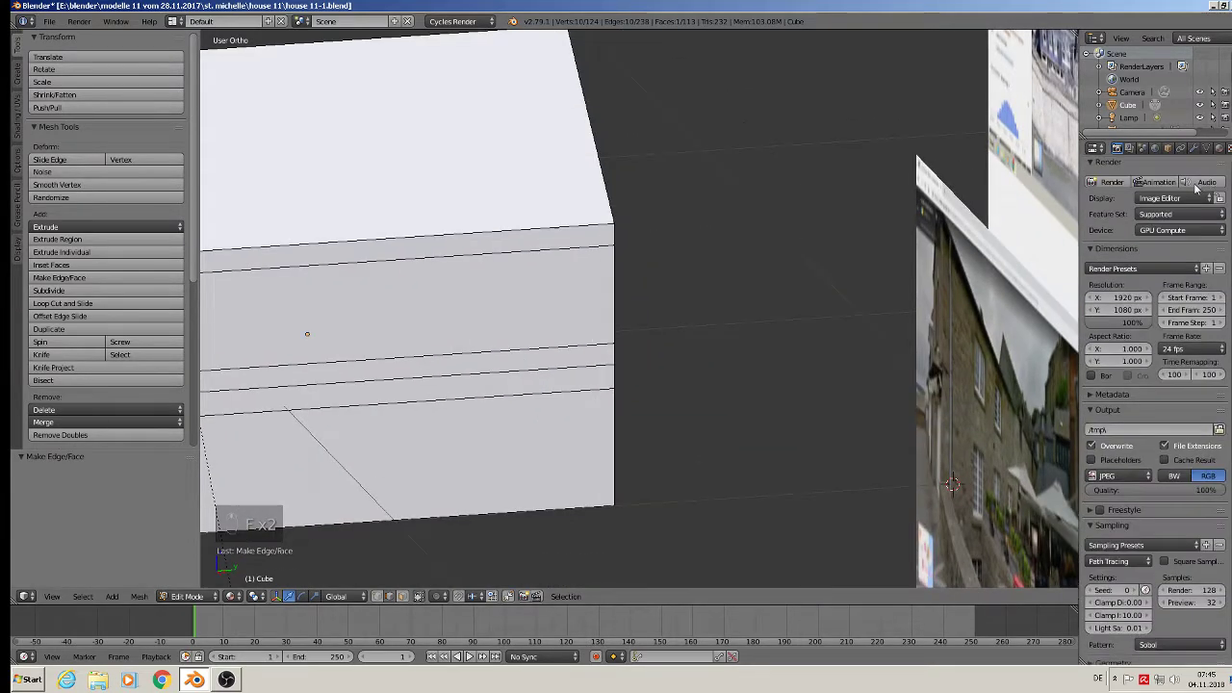
pyautogui.moveTo(602, 197); pyautogui.dragTo(563, 207, button='middle')
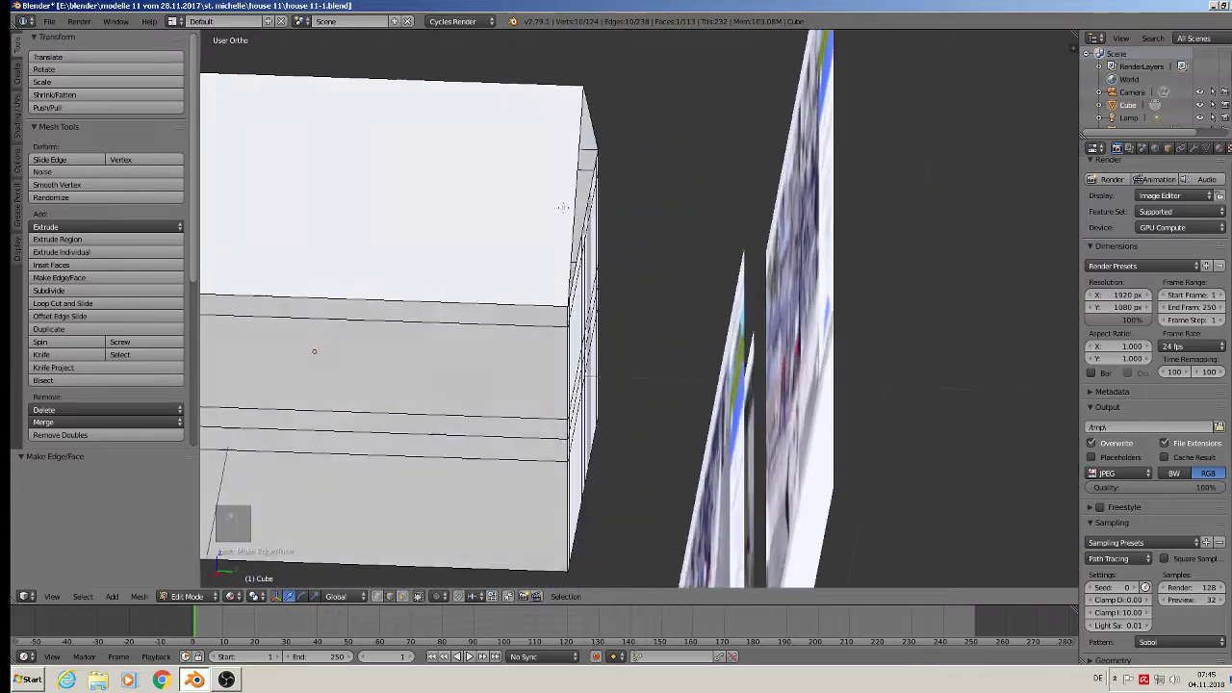
pyautogui.keyDown('alt'); pyautogui.rightClick(575, 147); pyautogui.keyUp('alt')
pyautogui.press('f')
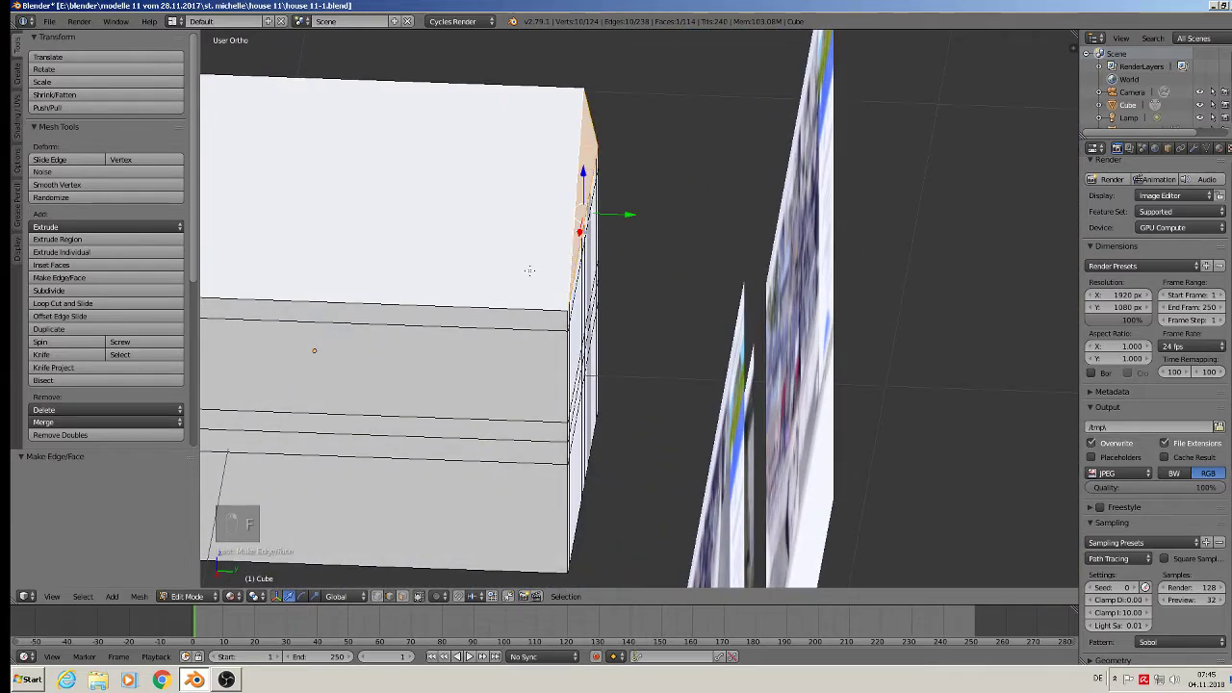
# Leave mesh editing, check the roofed house against the reference photos, and save the file
pyautogui.moveTo(531, 270); pyautogui.dragTo(674, 252, button='middle')
pyautogui.press('Tab')
pyautogui.scroll(-4, 693, 265)
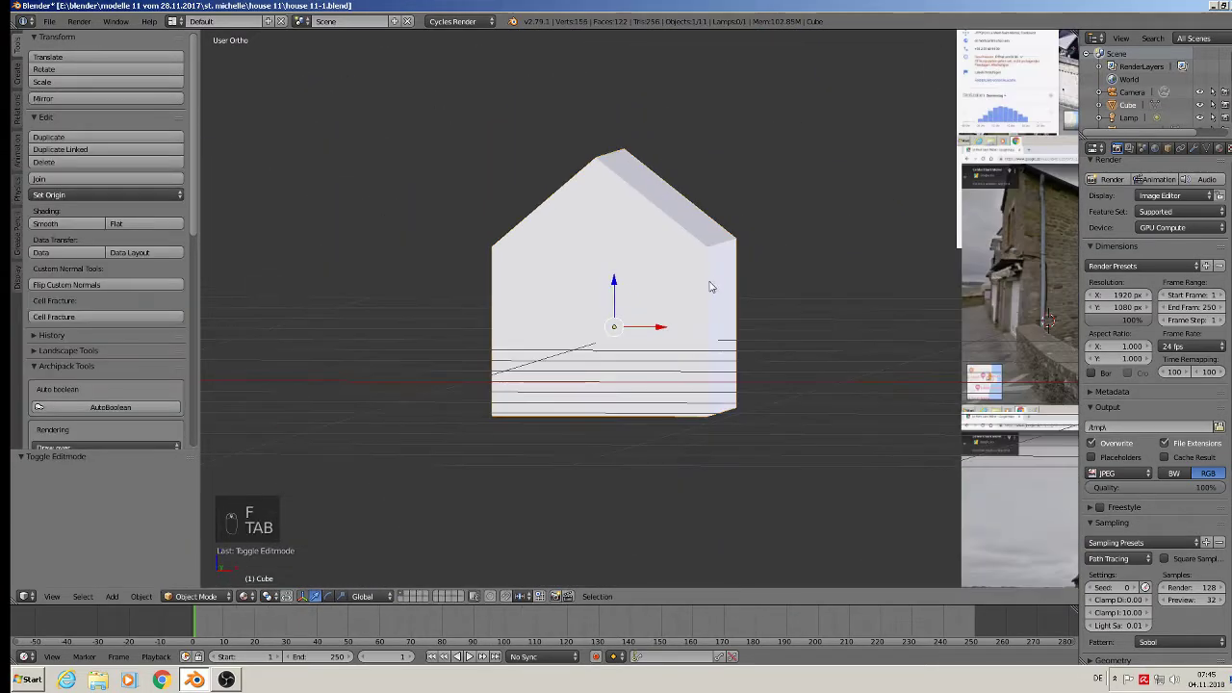
pyautogui.moveTo(550, 261); pyautogui.dragTo(510, 318, button='middle')
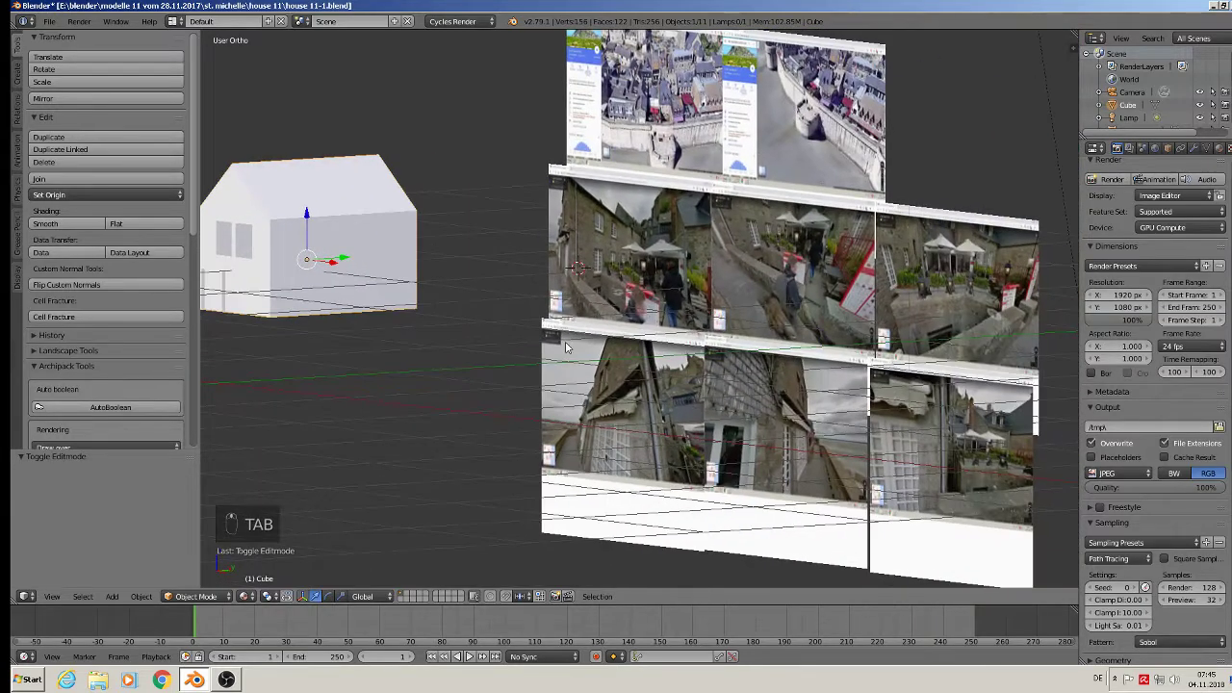
pyautogui.click(48, 21)
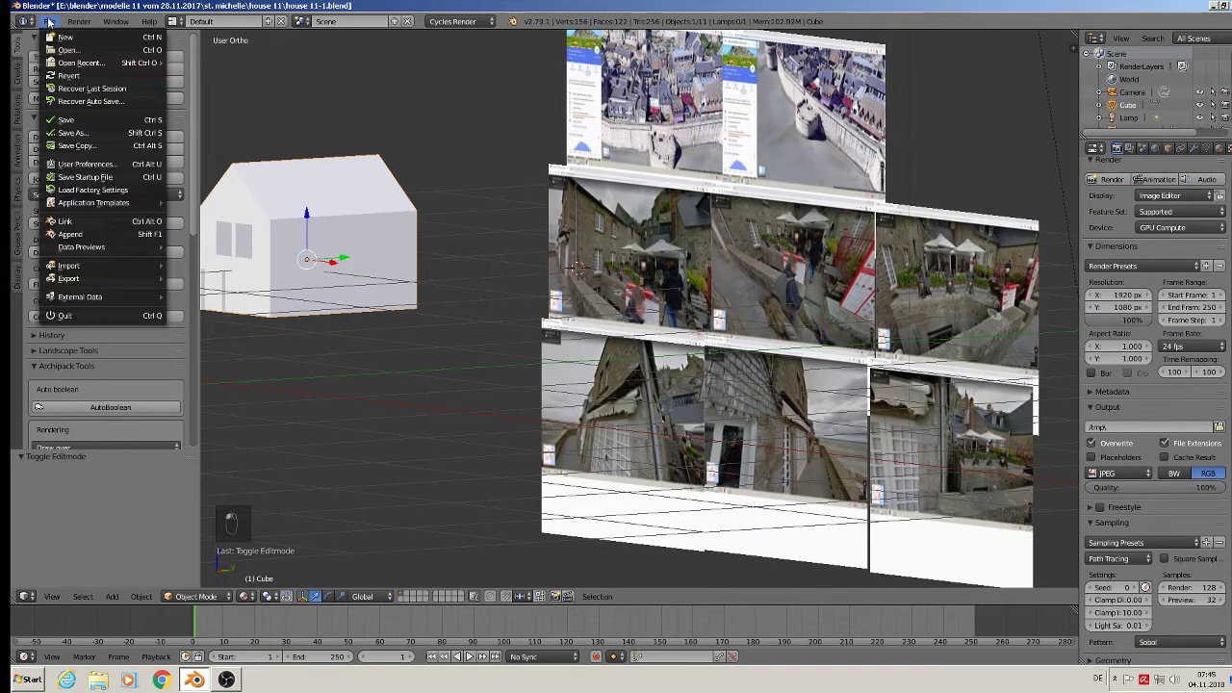
pyautogui.click(87, 120)
# Compare the side wall with the reference photos and add three evenly spaced, unslid loop cuts running over the wall and roof
pyautogui.scroll(6, 597, 221)
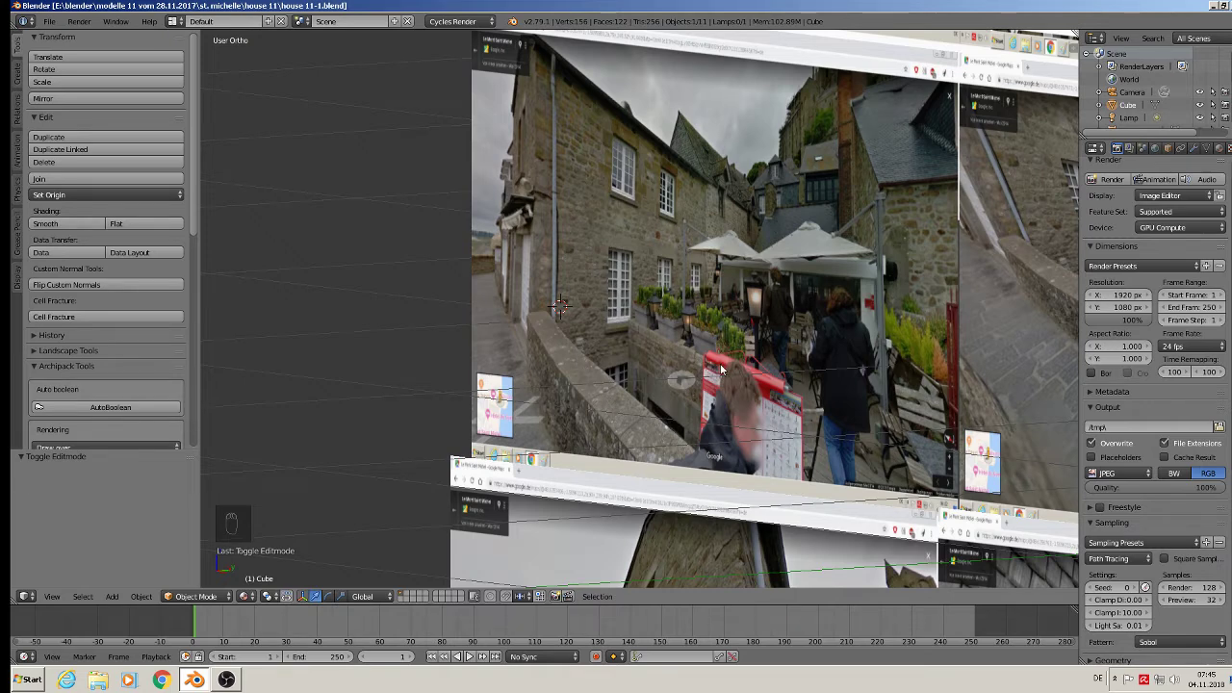
pyautogui.scroll(-3, 636, 275)
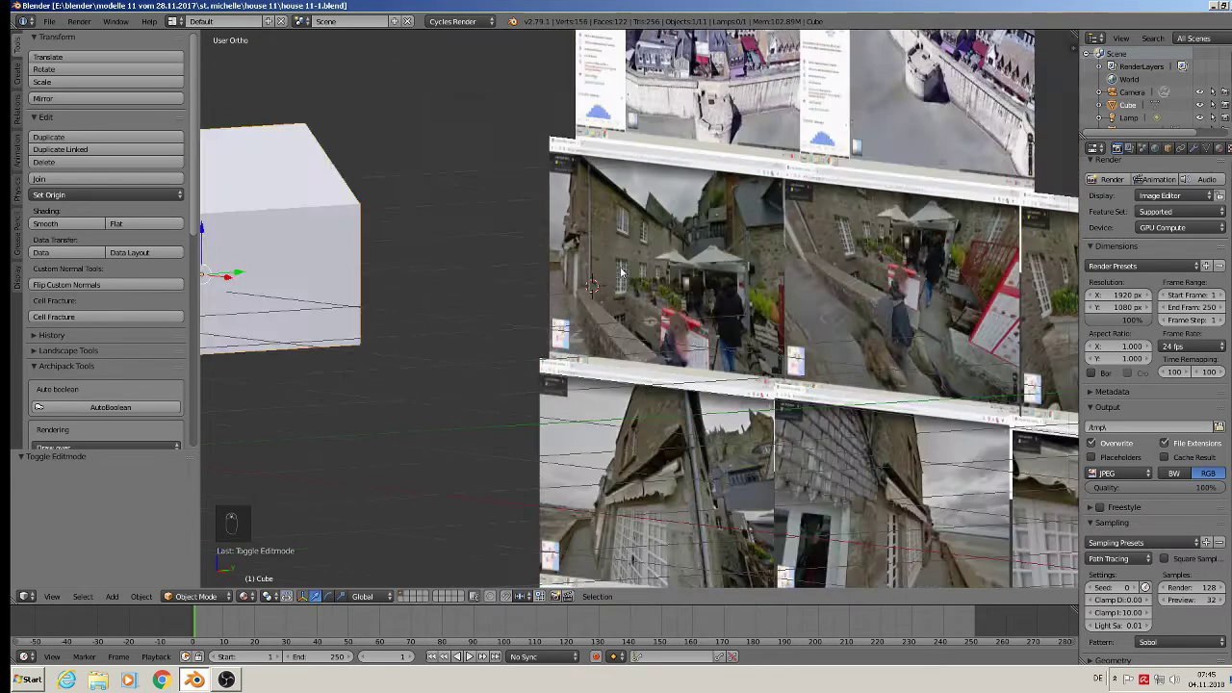
pyautogui.keyDown('shift'); pyautogui.moveTo(532, 292); pyautogui.dragTo(820, 260, button='middle'); pyautogui.keyUp('shift')
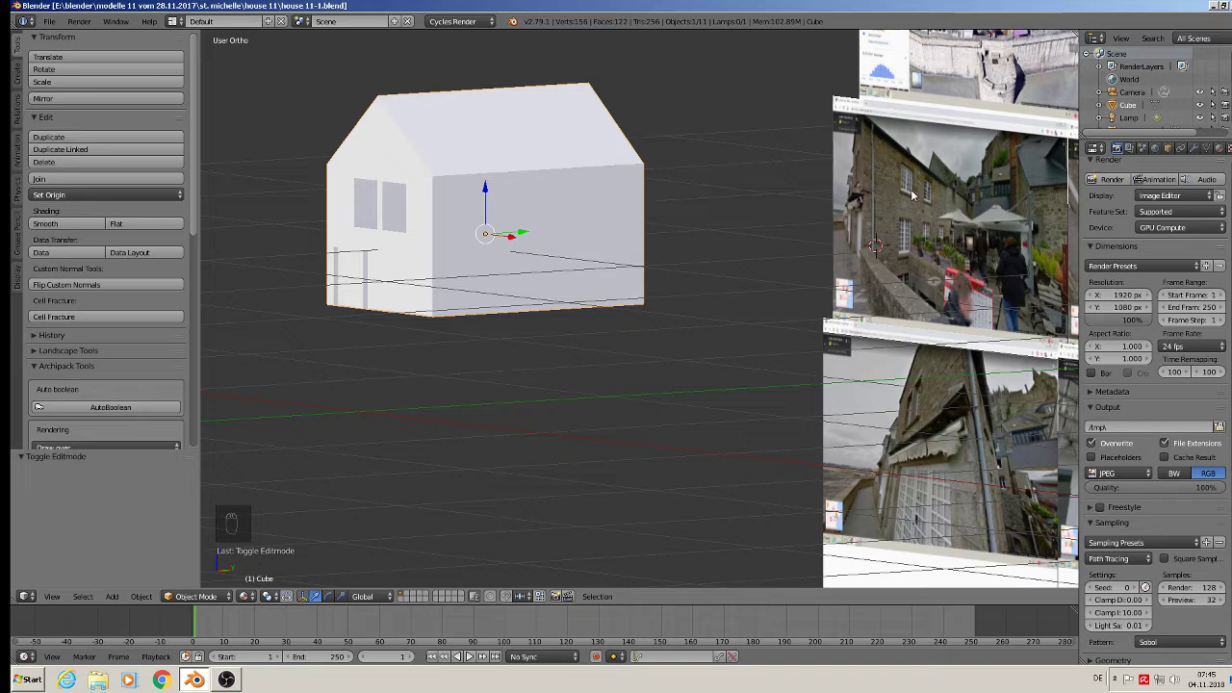
pyautogui.moveTo(578, 199); pyautogui.dragTo(427, 187, button='middle')
pyautogui.scroll(3, 504, 201)
pyautogui.press('Tab')
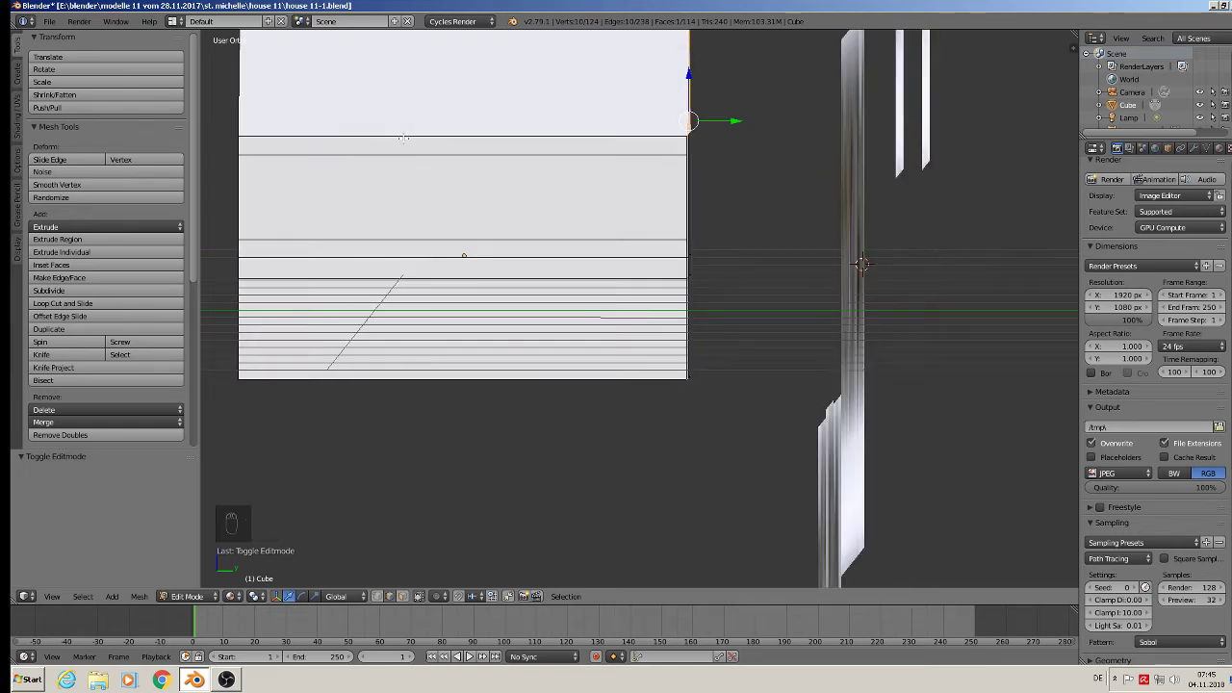
pyautogui.hotkey('ctrl', 'r')
pyautogui.scroll(3, 404, 138)
pyautogui.scroll(-1, 404, 138)
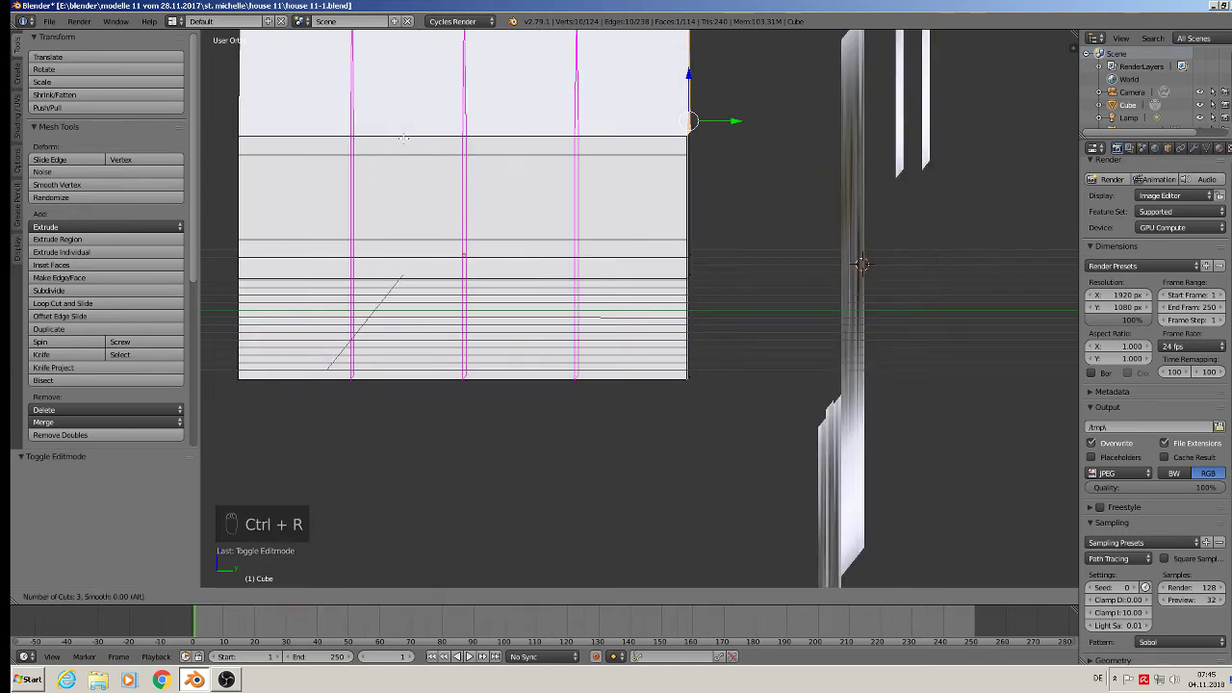
pyautogui.click(404, 138)
pyautogui.rightClick(404, 137)
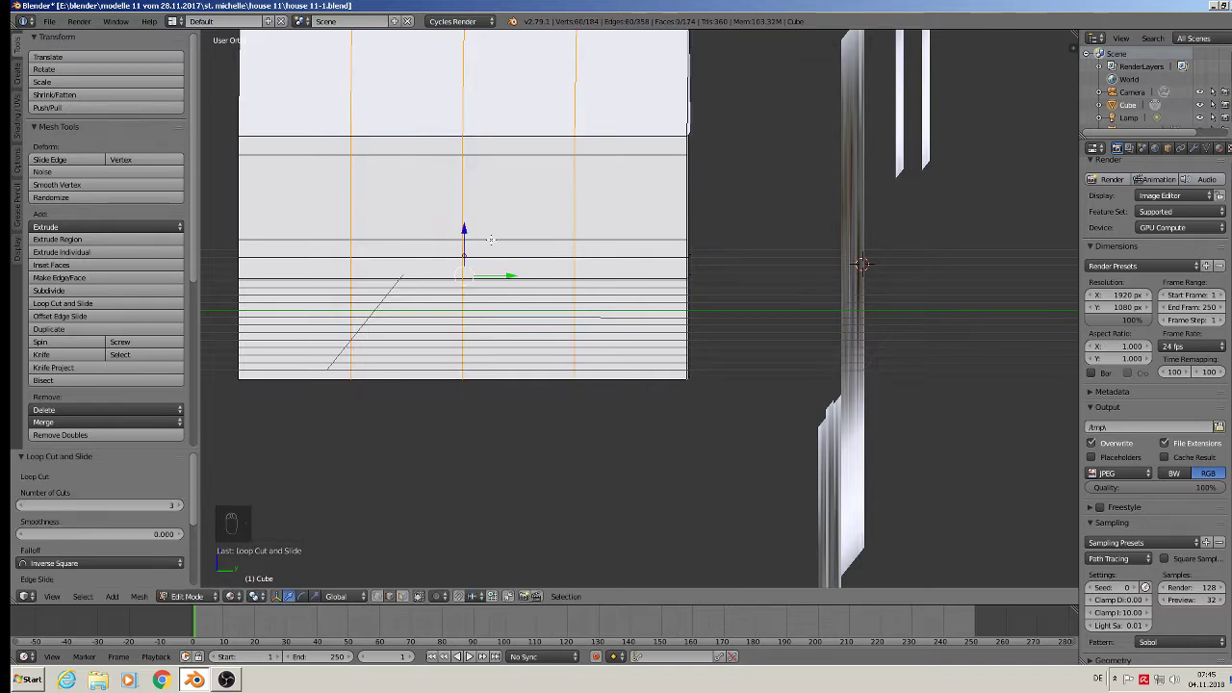
# Add one centred loop cut in each of the second, third and fourth sections of the side wall, leaving the front section undivided
pyautogui.moveTo(472, 214); pyautogui.dragTo(404, 158, button='middle')
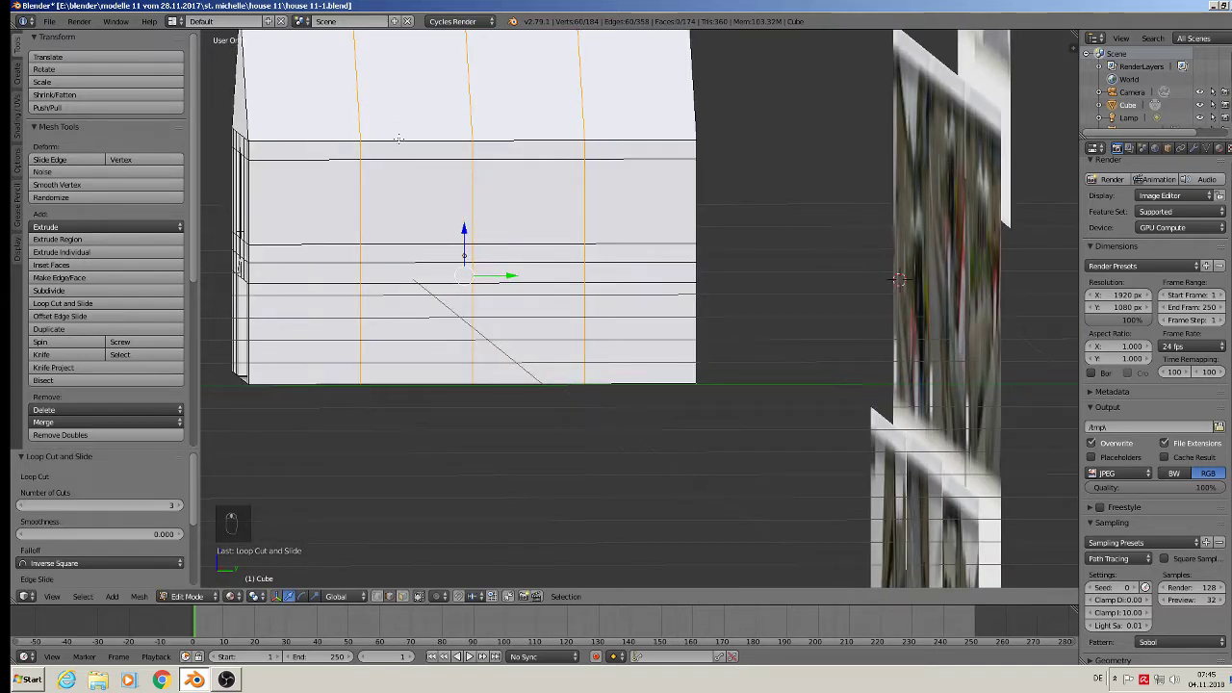
pyautogui.hotkey('ctrl', 'r')
pyautogui.click(398, 140)
pyautogui.rightClick(398, 139)
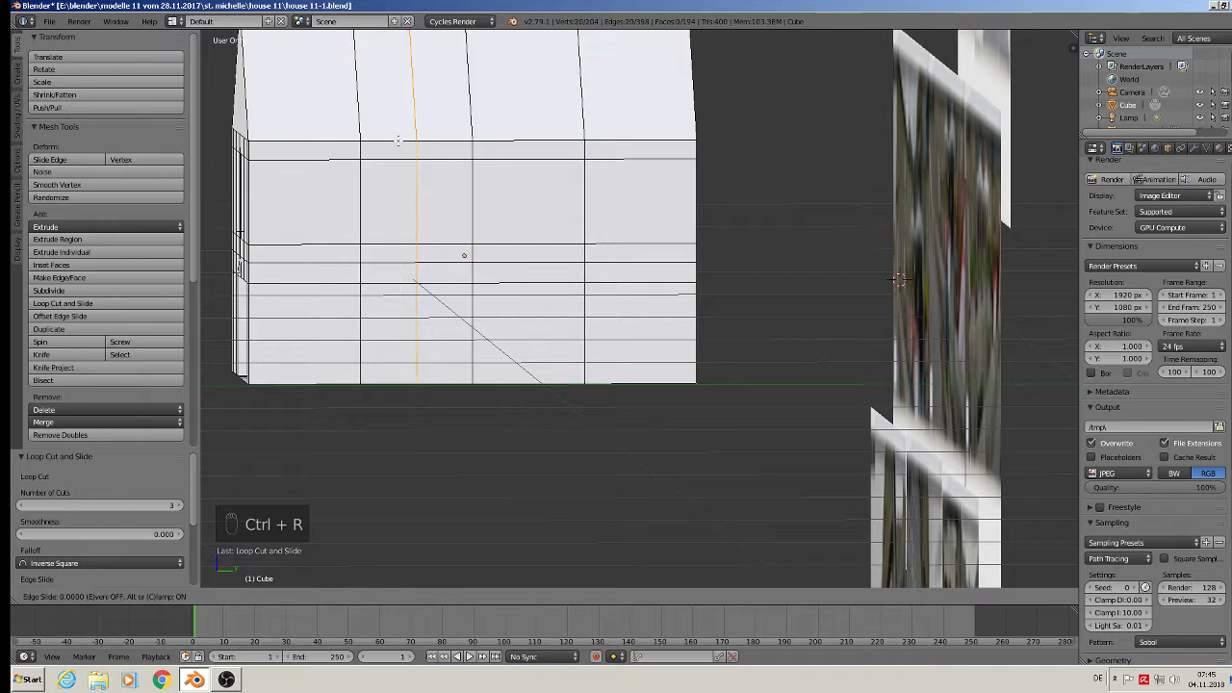
pyautogui.hotkey('ctrl', 'r')
pyautogui.click(542, 144)
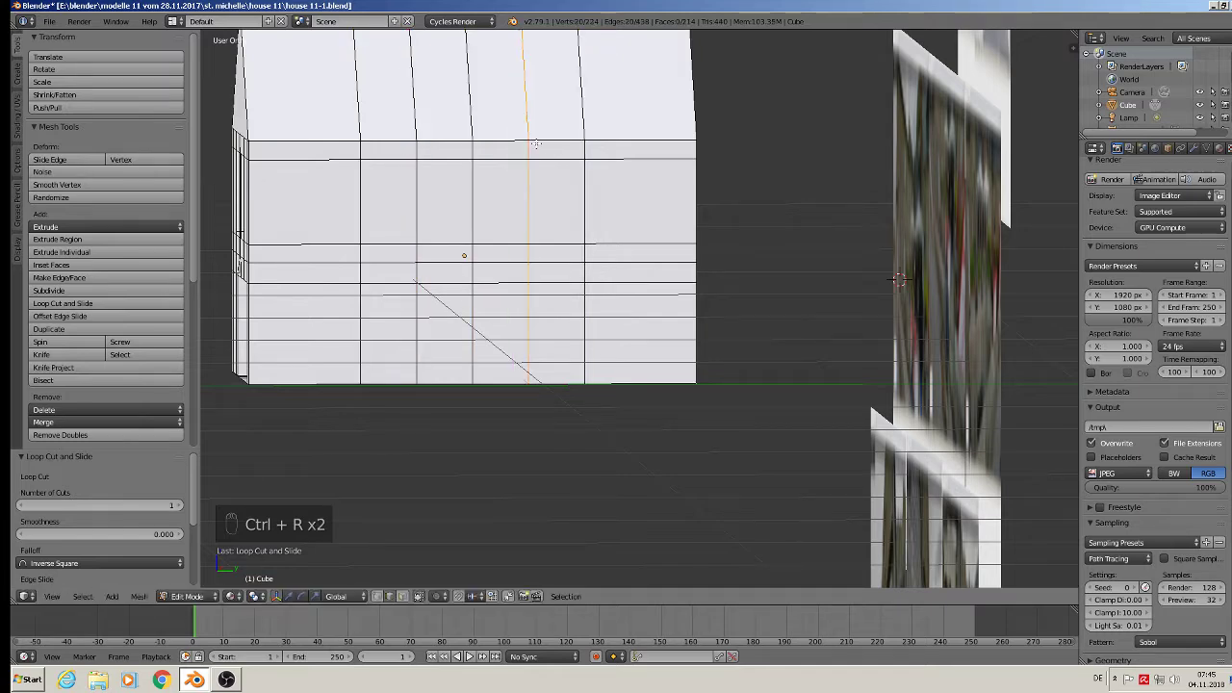
pyautogui.rightClick(550, 144)
pyautogui.hotkey('ctrl', 'r')
pyautogui.click(638, 132)
pyautogui.rightClick(638, 132)
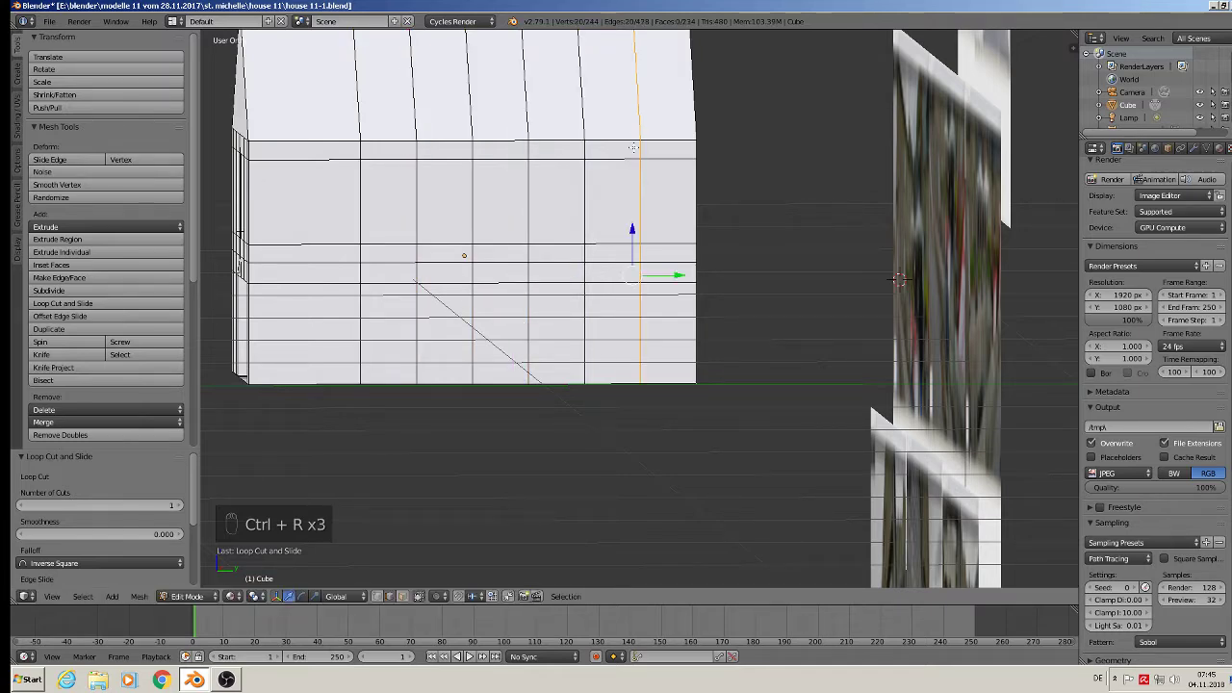
pyautogui.scroll(-2, 613, 254)
pyautogui.moveTo(626, 301); pyautogui.dragTo(597, 301, button='middle')
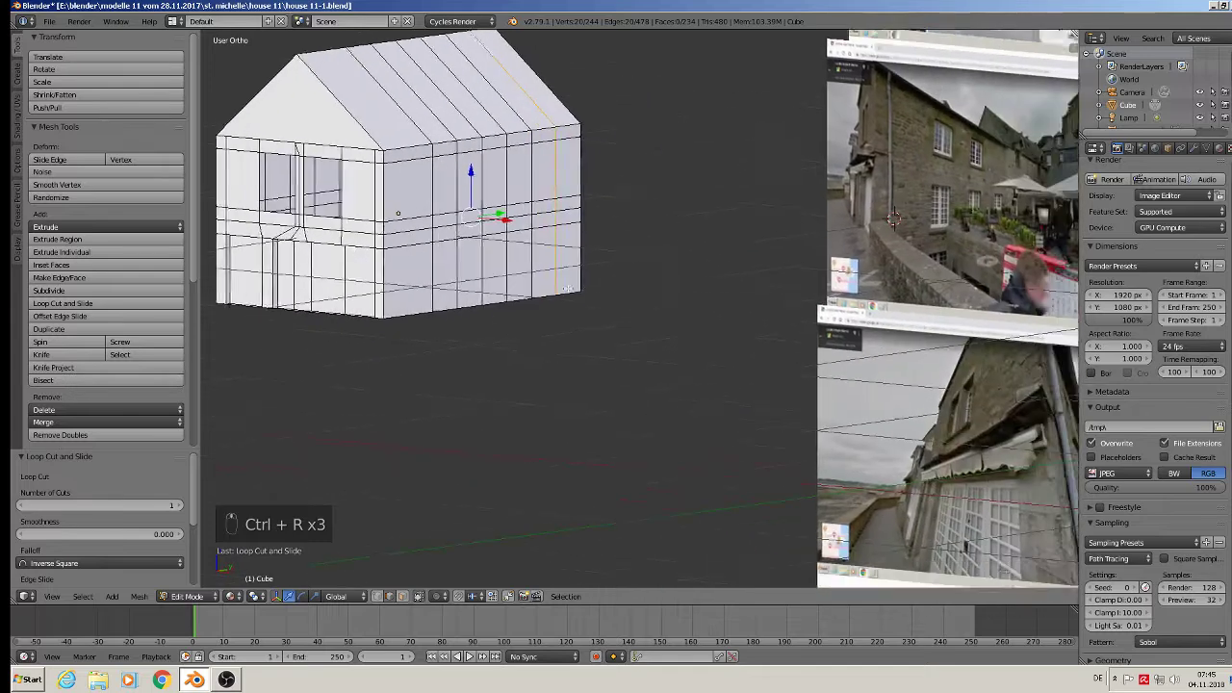
pyautogui.scroll(2, 498, 322)
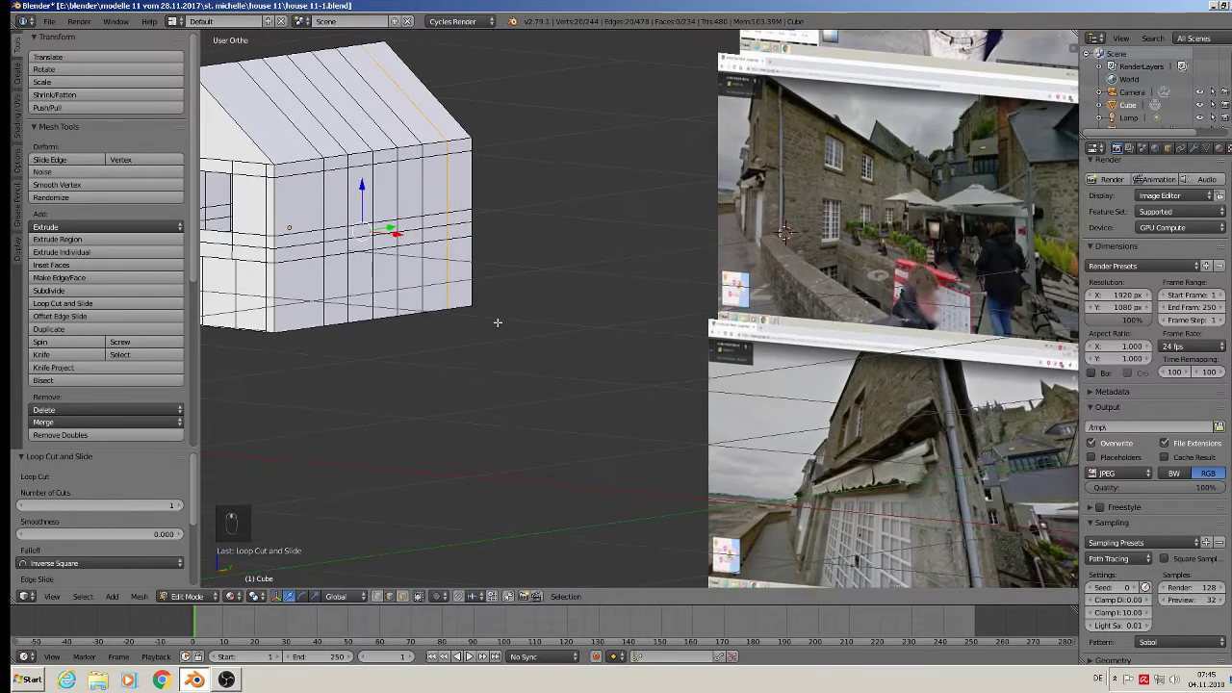
# Select the five connected edges along the upper-storey windowsill line of the side wall and raise them 0.028 along Z
pyautogui.click(404, 597)
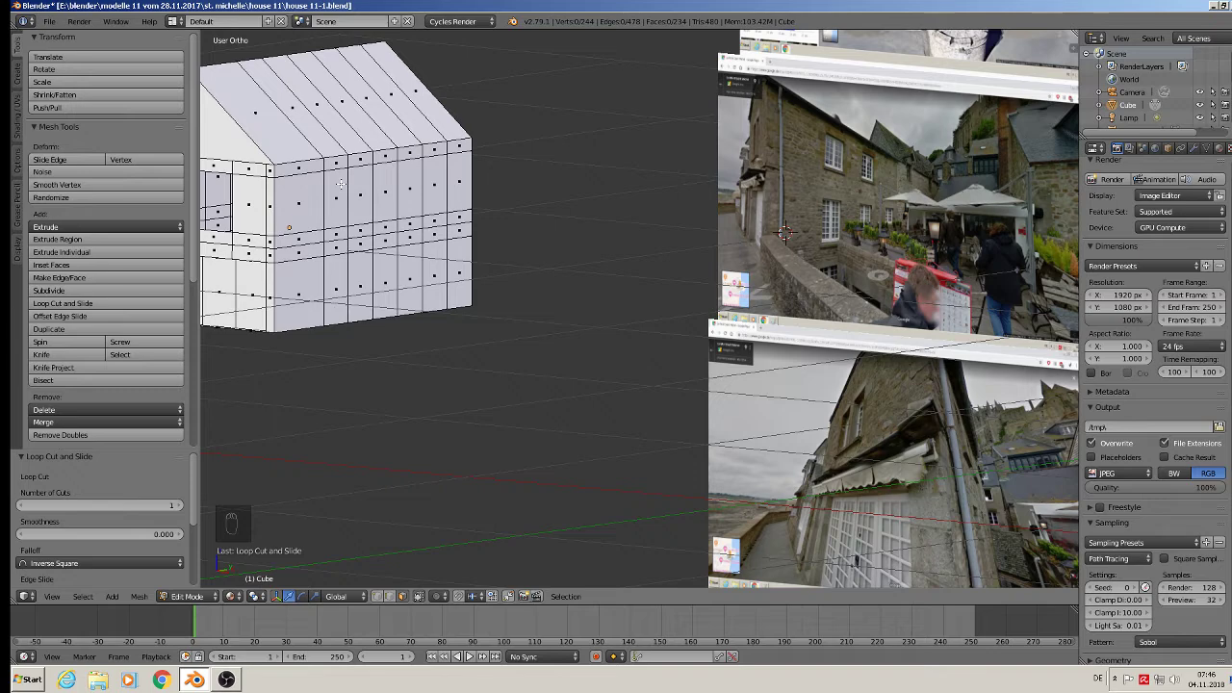
pyautogui.click(389, 596)
pyautogui.rightClick(352, 231)
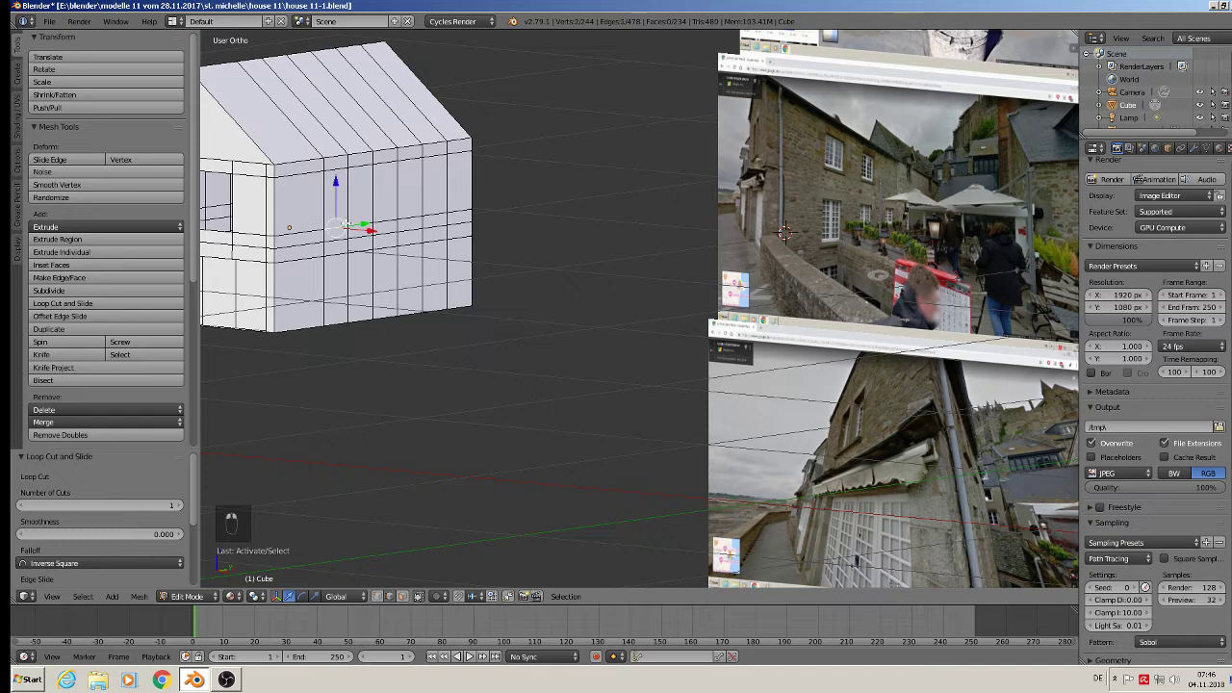
pyautogui.keyDown('ctrl'); pyautogui.rightClick(436, 213); pyautogui.keyUp('ctrl')
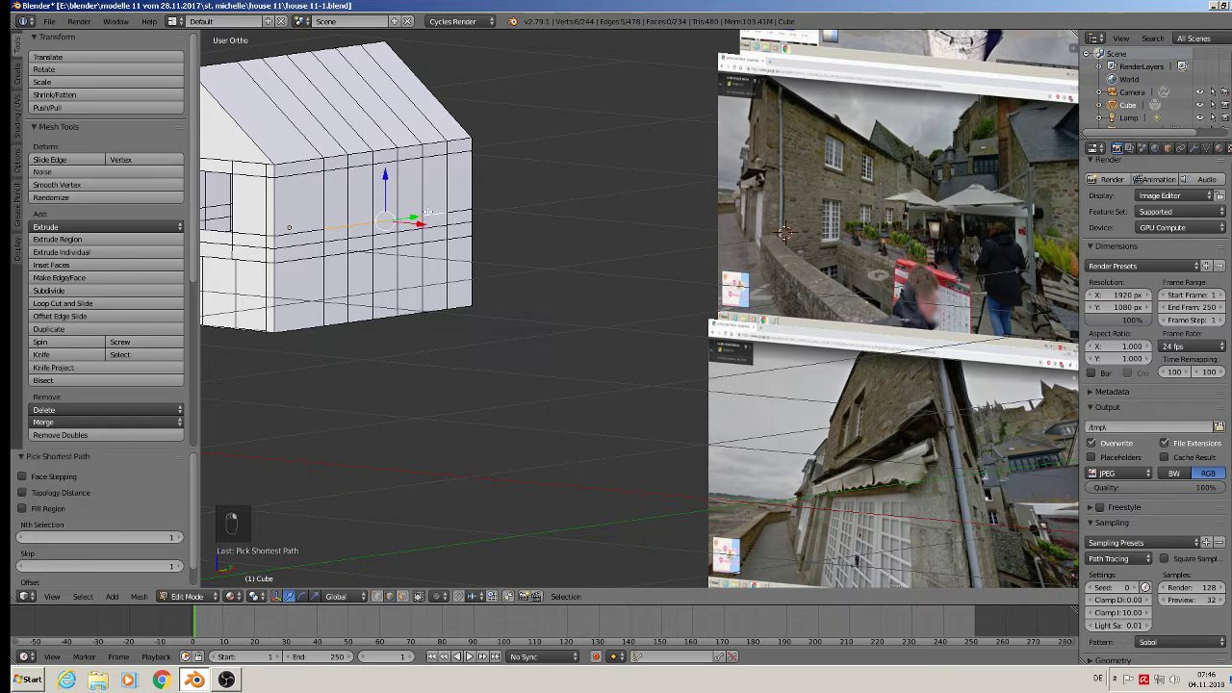
pyautogui.moveTo(385, 177); pyautogui.dragTo(385, 164)
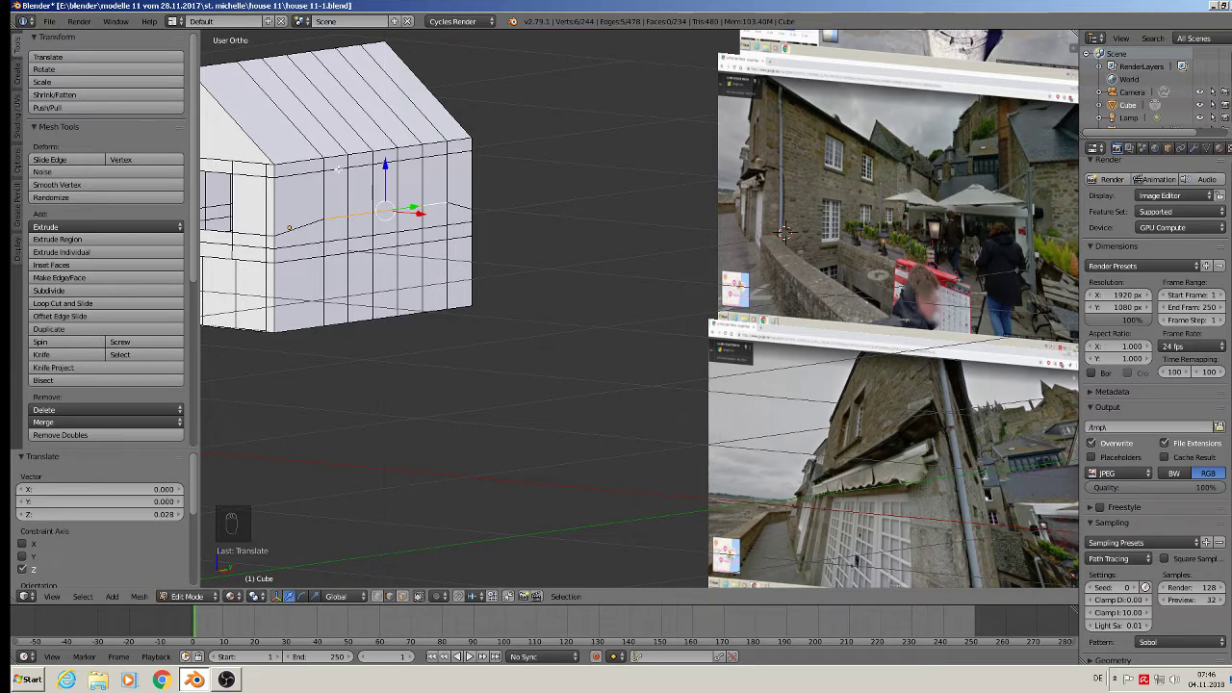
# Select the five matching edges along the window-top line below the eaves and move them -0.019 along Z
pyautogui.rightClick(337, 170)
pyautogui.keyDown('ctrl'); pyautogui.rightClick(438, 155); pyautogui.keyUp('ctrl')
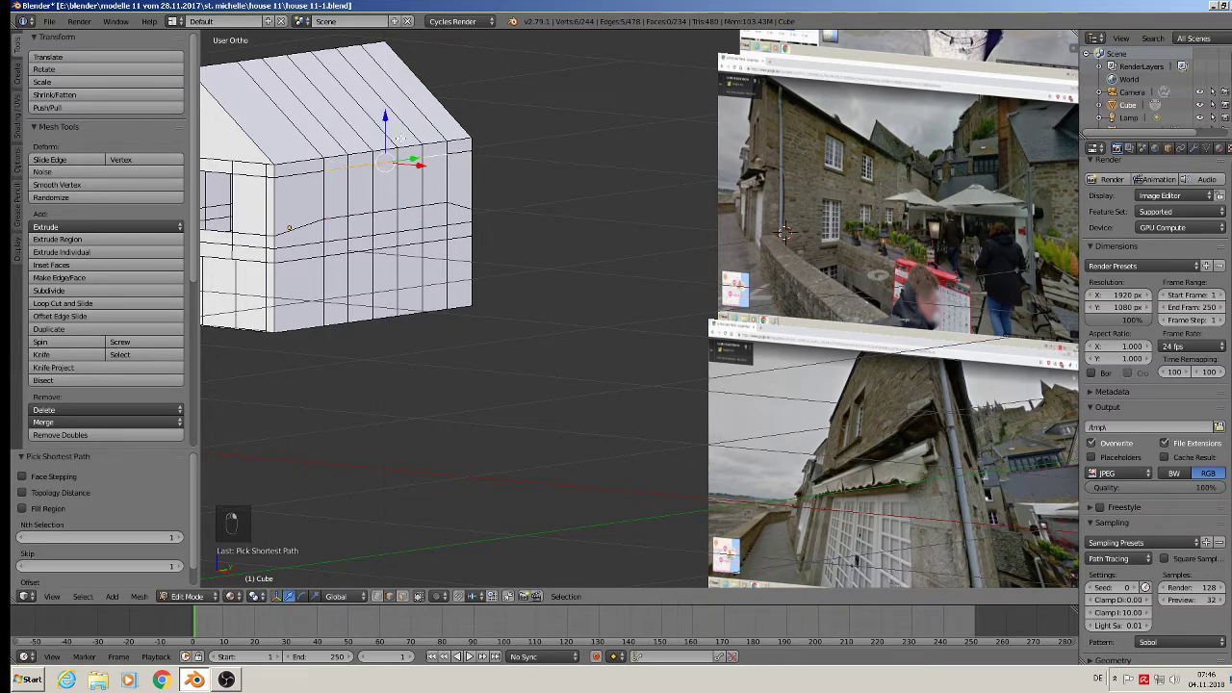
pyautogui.moveTo(397, 137); pyautogui.dragTo(392, 125)
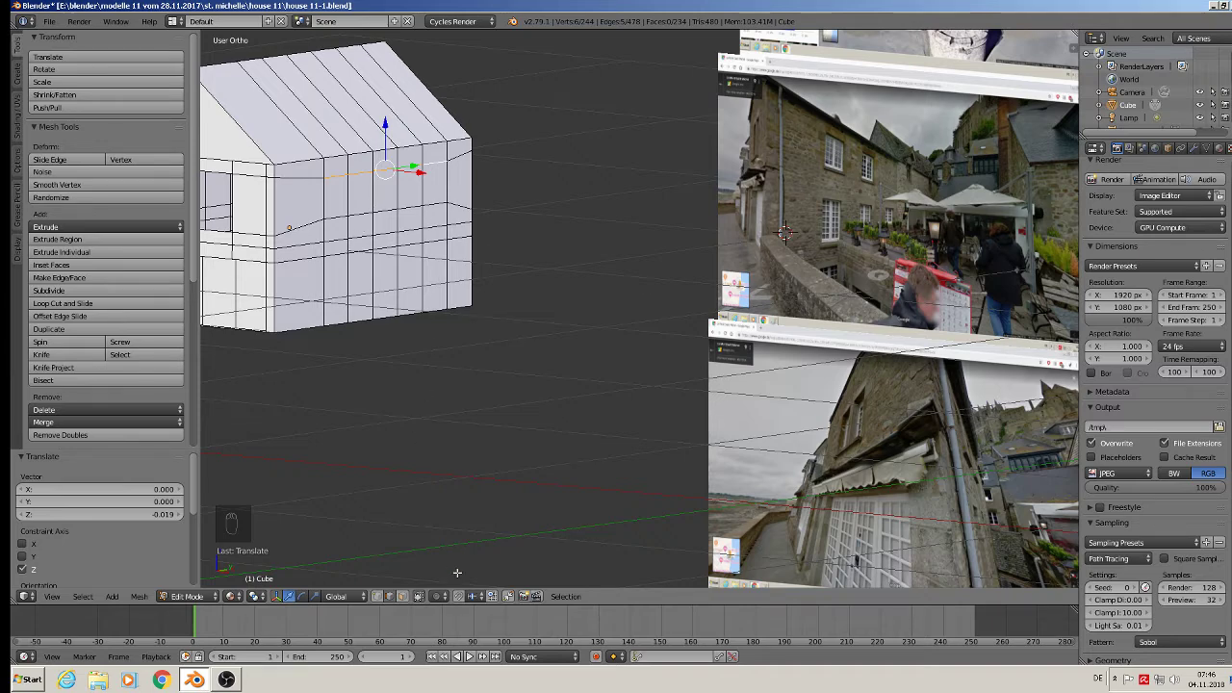
# Extrude the second and fourth upper-storey faces of the side wall -0.014 along X, and delete only the recessed faces to open two windows
pyautogui.click(402, 596)
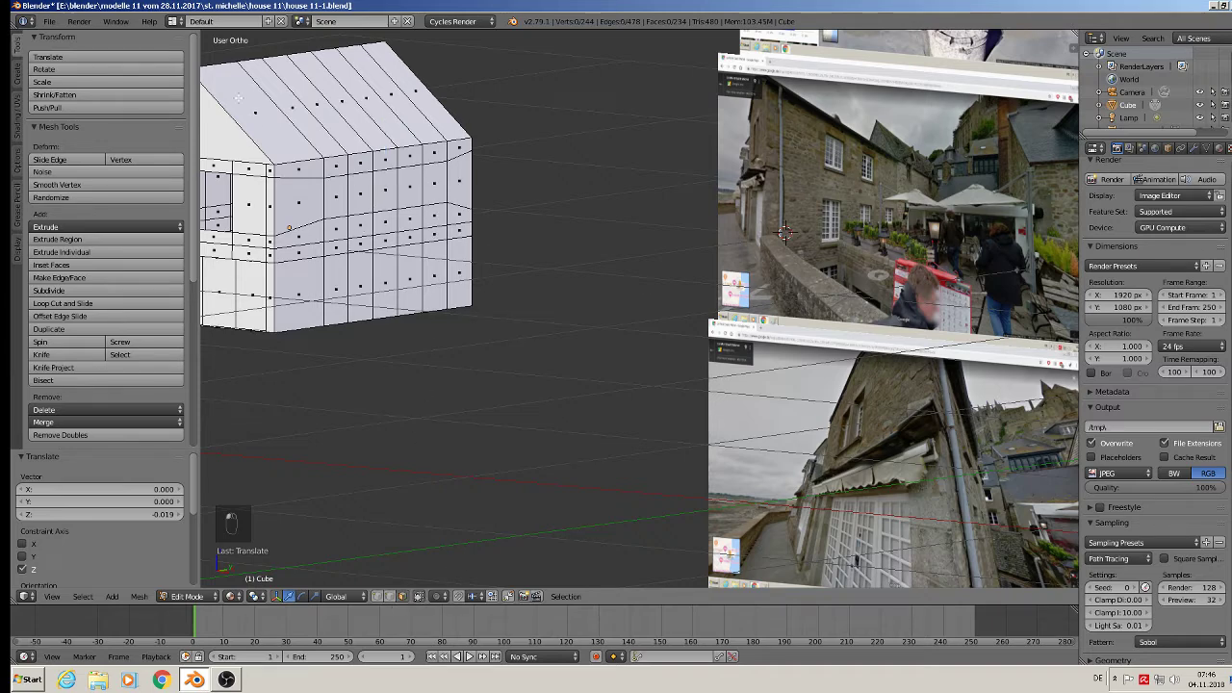
pyautogui.rightClick(336, 199)
pyautogui.keyDown('shift'); pyautogui.rightClick(393, 189); pyautogui.keyUp('shift')
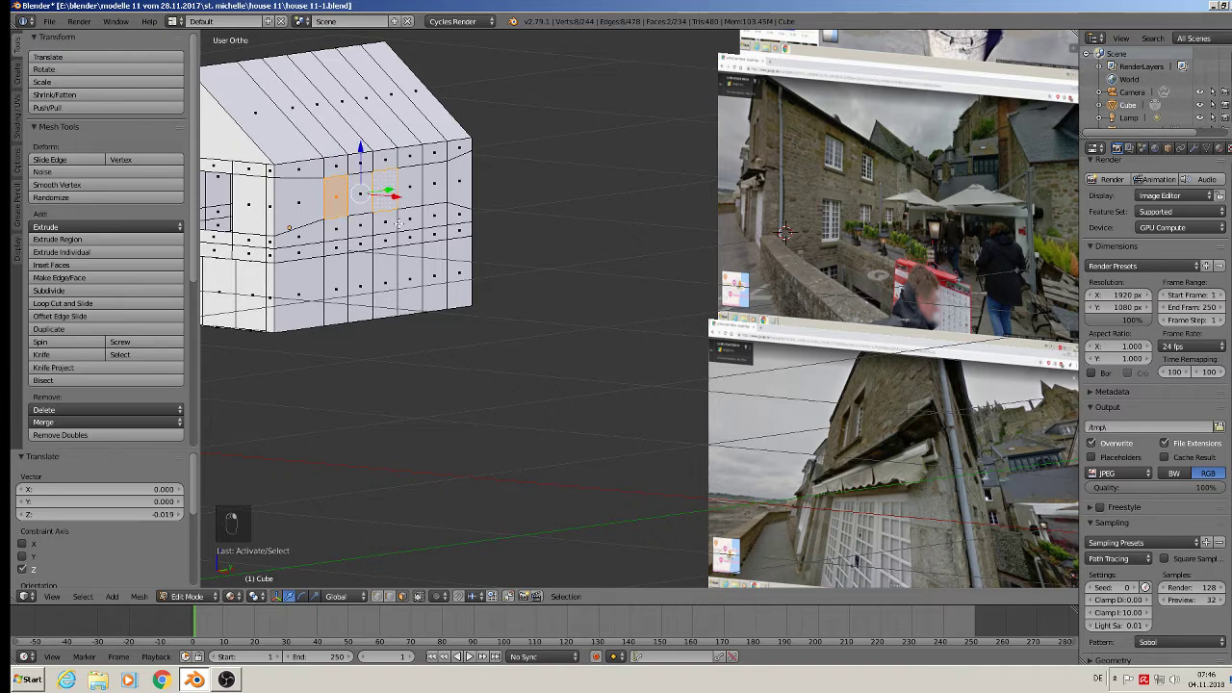
pyautogui.moveTo(393, 190); pyautogui.dragTo(443, 263, button='middle')
pyautogui.scroll(2, 442, 261)
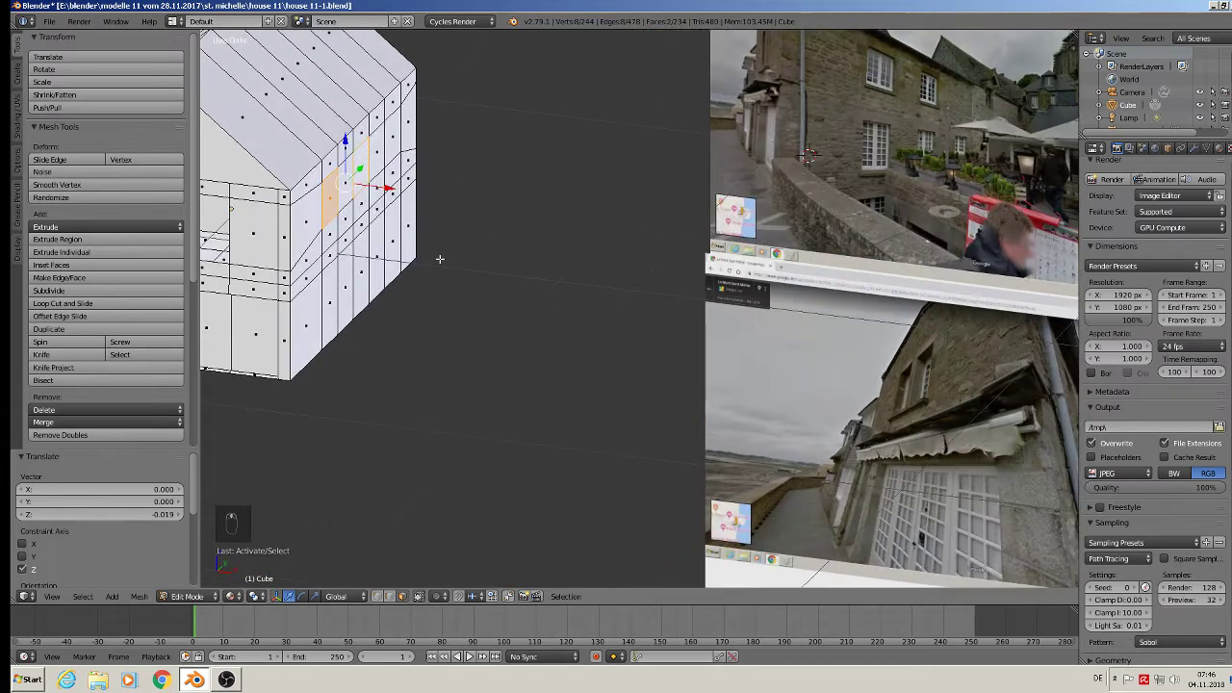
pyautogui.press('e')
pyautogui.moveTo(388, 188); pyautogui.dragTo(382, 188)
pyautogui.moveTo(382, 188); pyautogui.dragTo(324, 215, button='middle')
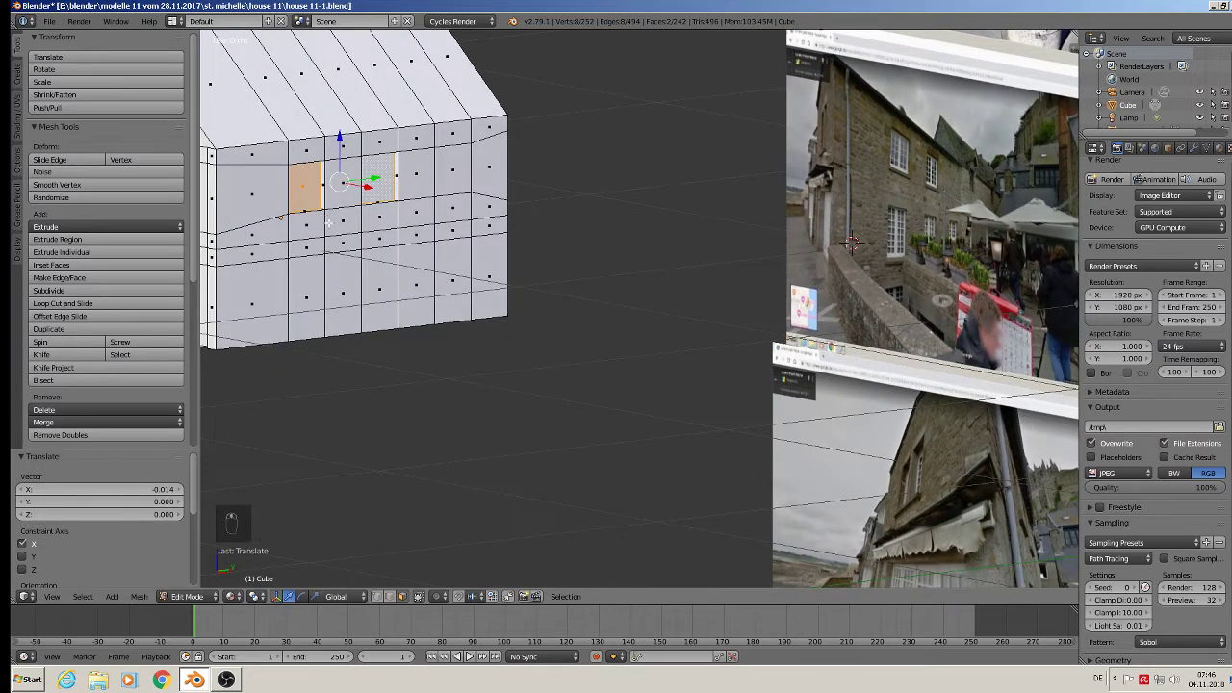
pyautogui.press('x')
pyautogui.click(316, 268)
# Circle-select the inner grid of edges on the house's underside and delete their vertices to open the floor
pyautogui.moveTo(316, 268); pyautogui.dragTo(1069, 445, button='middle')
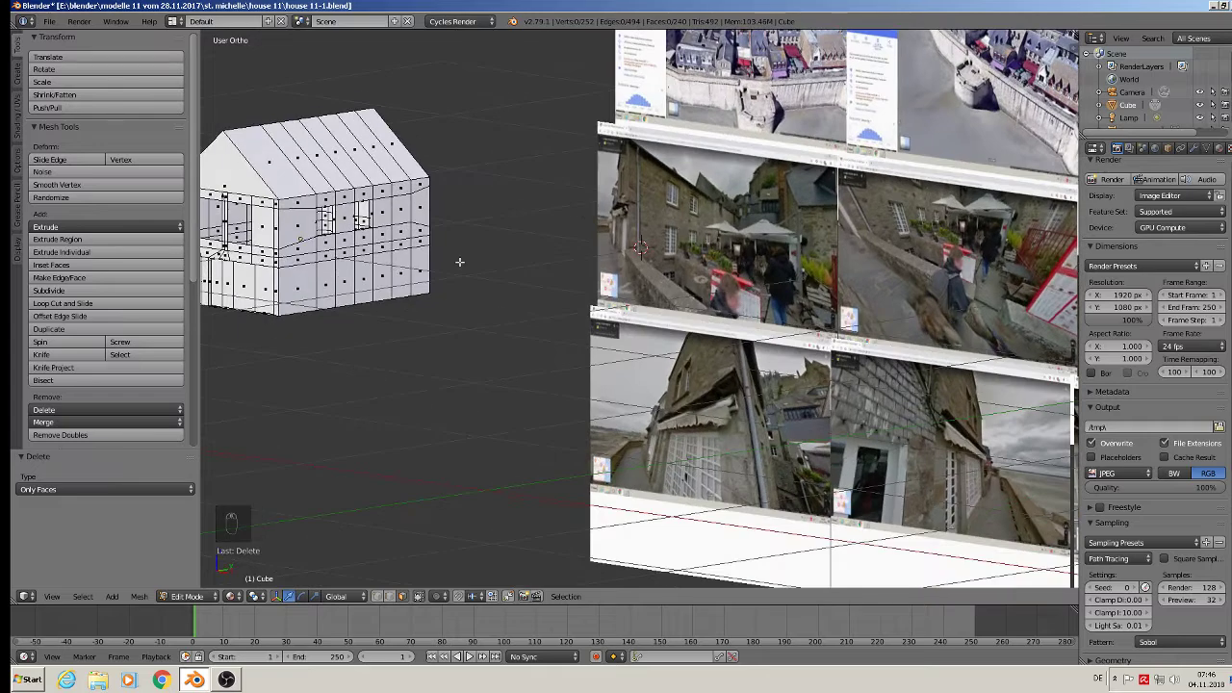
pyautogui.moveTo(357, 313); pyautogui.dragTo(689, 241, button='middle')
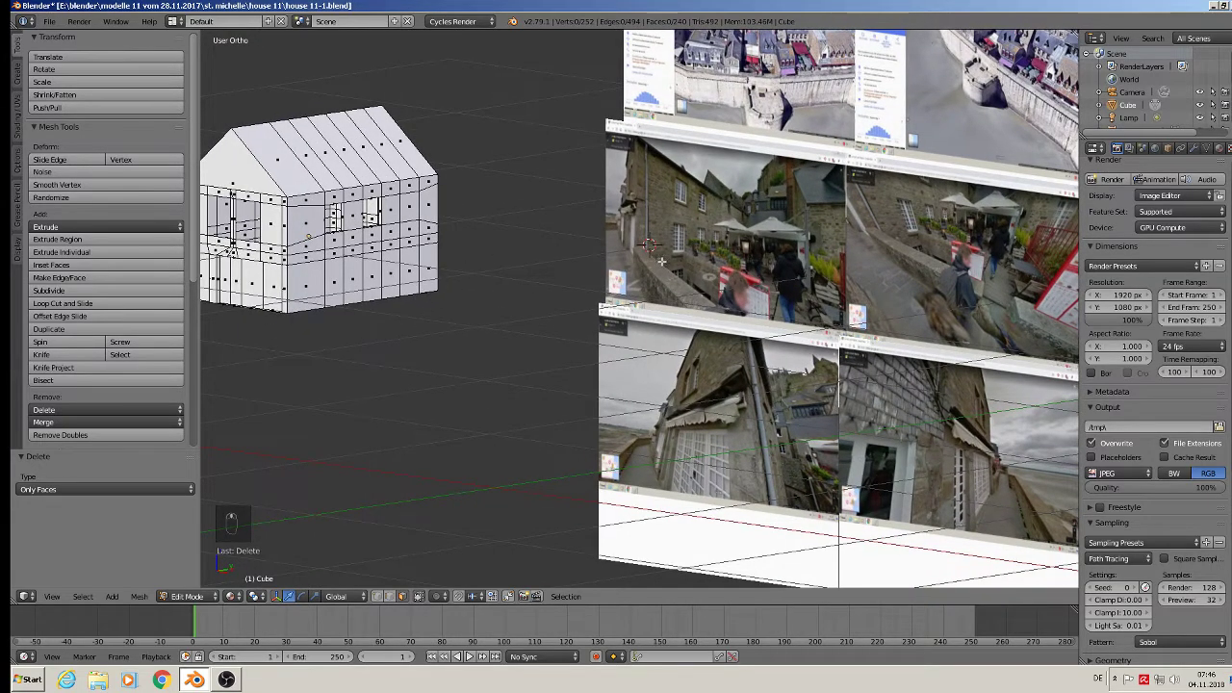
pyautogui.moveTo(442, 245); pyautogui.dragTo(409, 242, button='middle')
pyautogui.scroll(5, 660, 388)
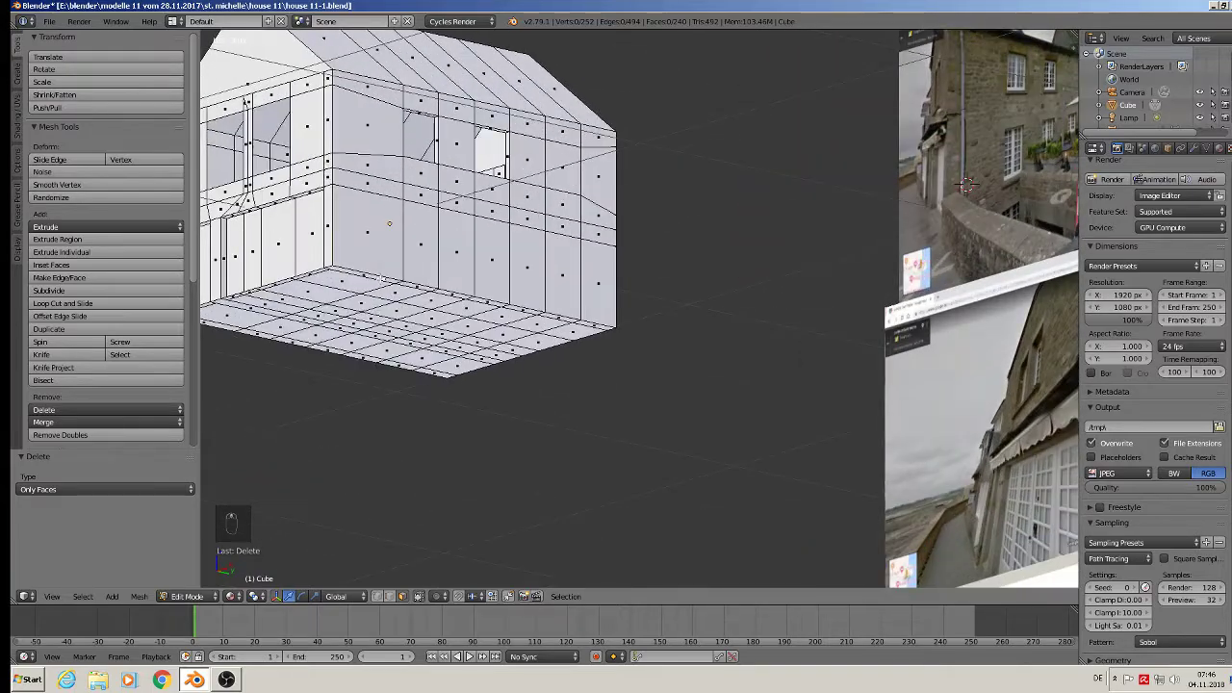
pyautogui.moveTo(692, 245); pyautogui.dragTo(773, 216, button='middle')
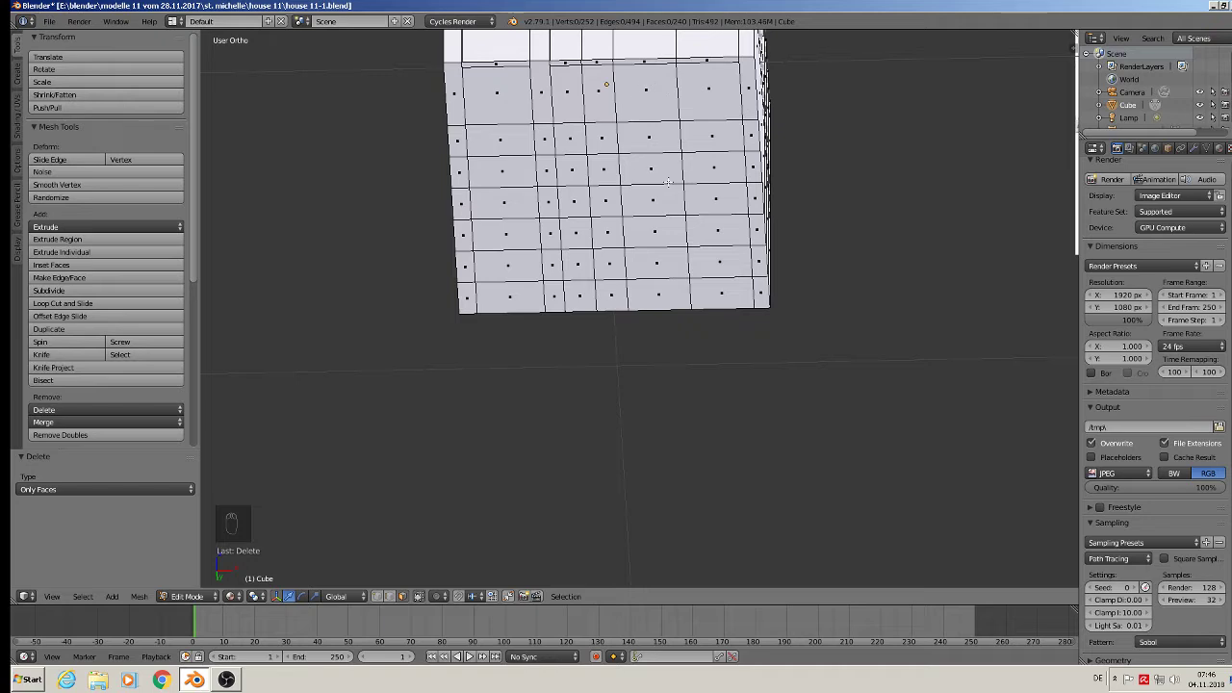
pyautogui.click(389, 596)
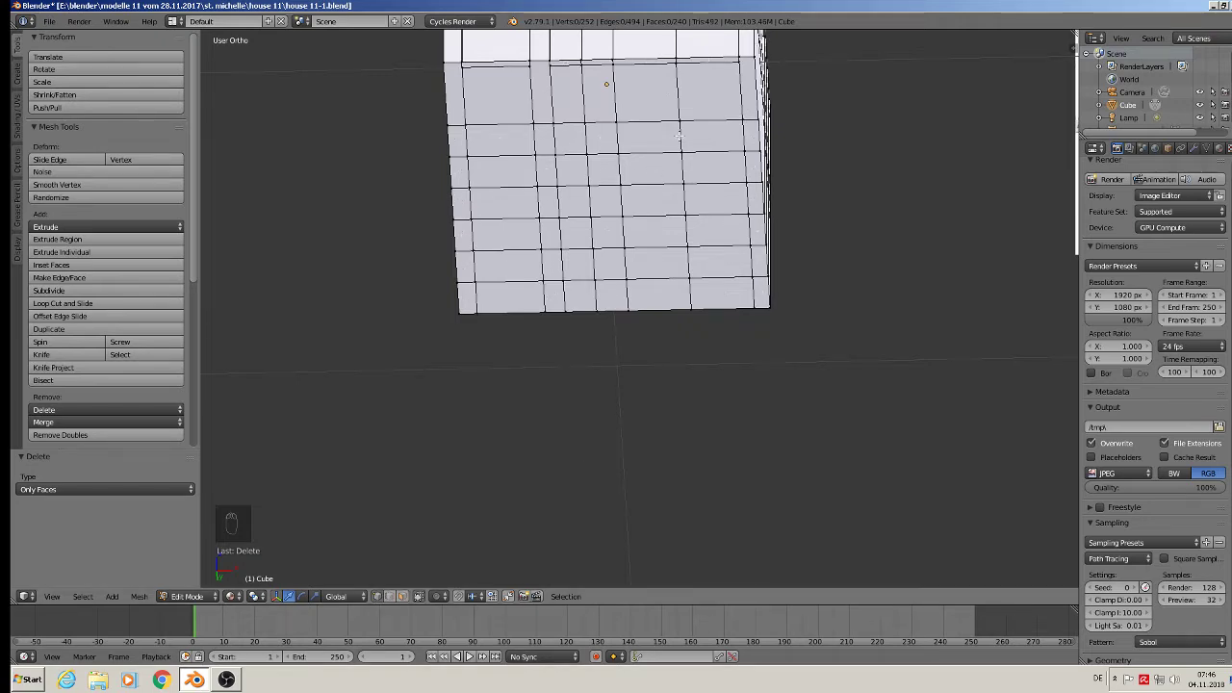
pyautogui.press('c')
pyautogui.moveTo(736, 124)
pyautogui.mouseDown()
pyautogui.moveTo(477, 127)
pyautogui.moveTo(508, 258)
pyautogui.moveTo(544, 276)
pyautogui.moveTo(731, 272)
pyautogui.moveTo(735, 149)
pyautogui.moveTo(718, 140)
pyautogui.moveTo(508, 154)
pyautogui.moveTo(550, 188)
pyautogui.moveTo(520, 226)
pyautogui.moveTo(568, 262)
pyautogui.moveTo(682, 212)
pyautogui.moveTo(680, 241)
pyautogui.mouseUp()
pyautogui.press('x')
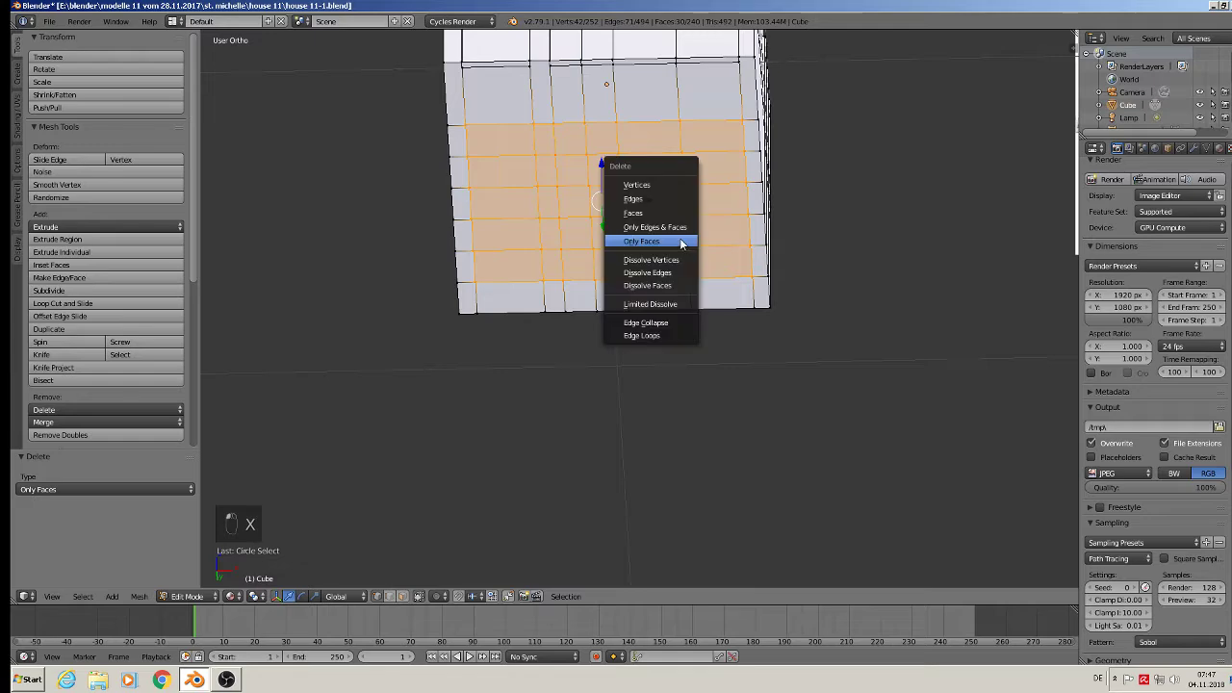
pyautogui.click(673, 187)
# Select the outer edge loop around the house's base and extrude it downward, moving it -0.236 along Z
pyautogui.moveTo(662, 207); pyautogui.dragTo(659, 241, button='middle')
pyautogui.keyDown('alt'); pyautogui.rightClick(674, 172); pyautogui.keyUp('alt')
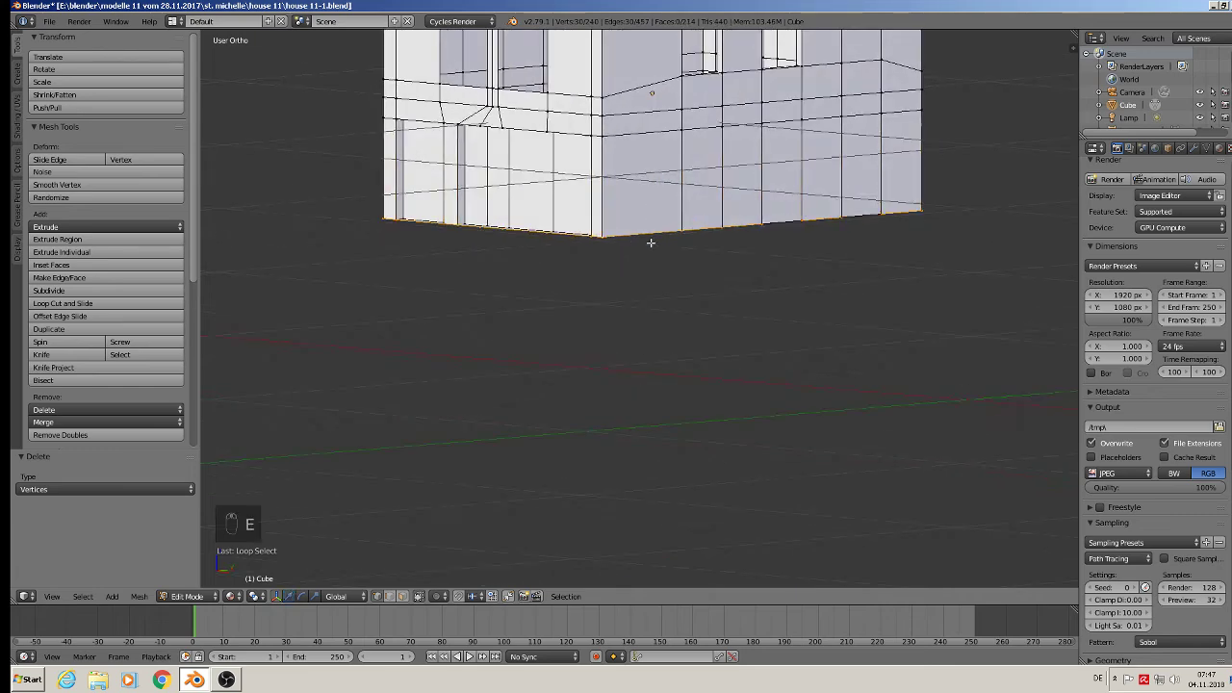
pyautogui.press('e')
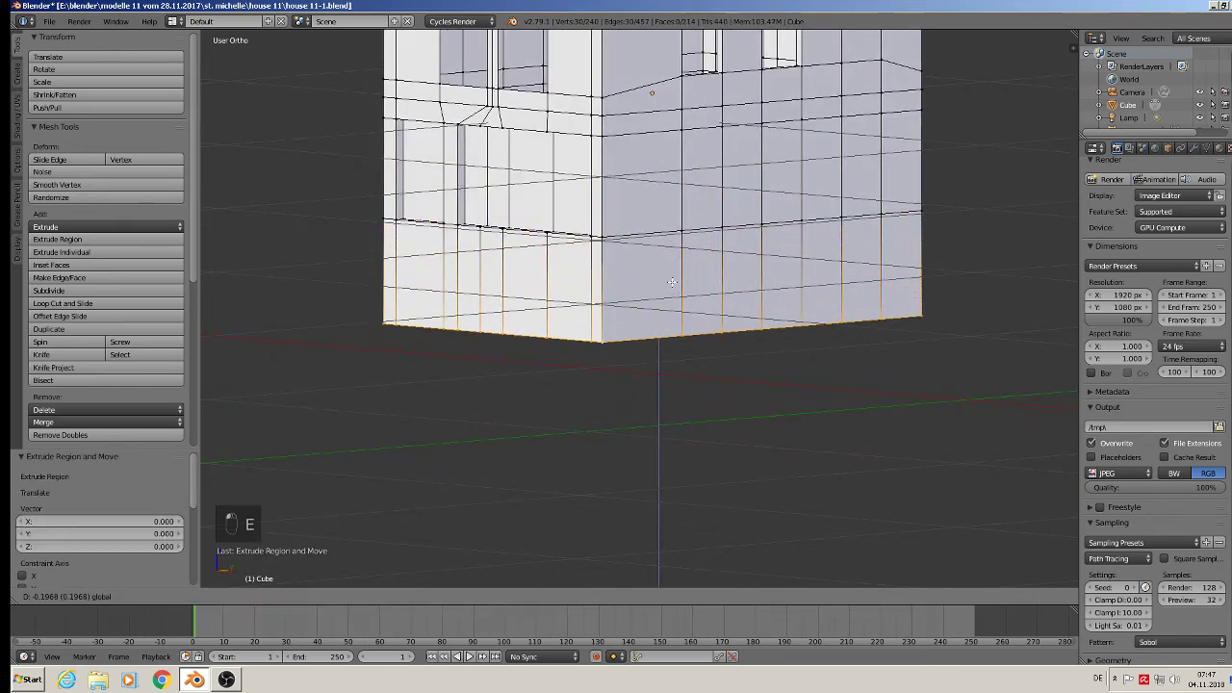
pyautogui.click(676, 301)
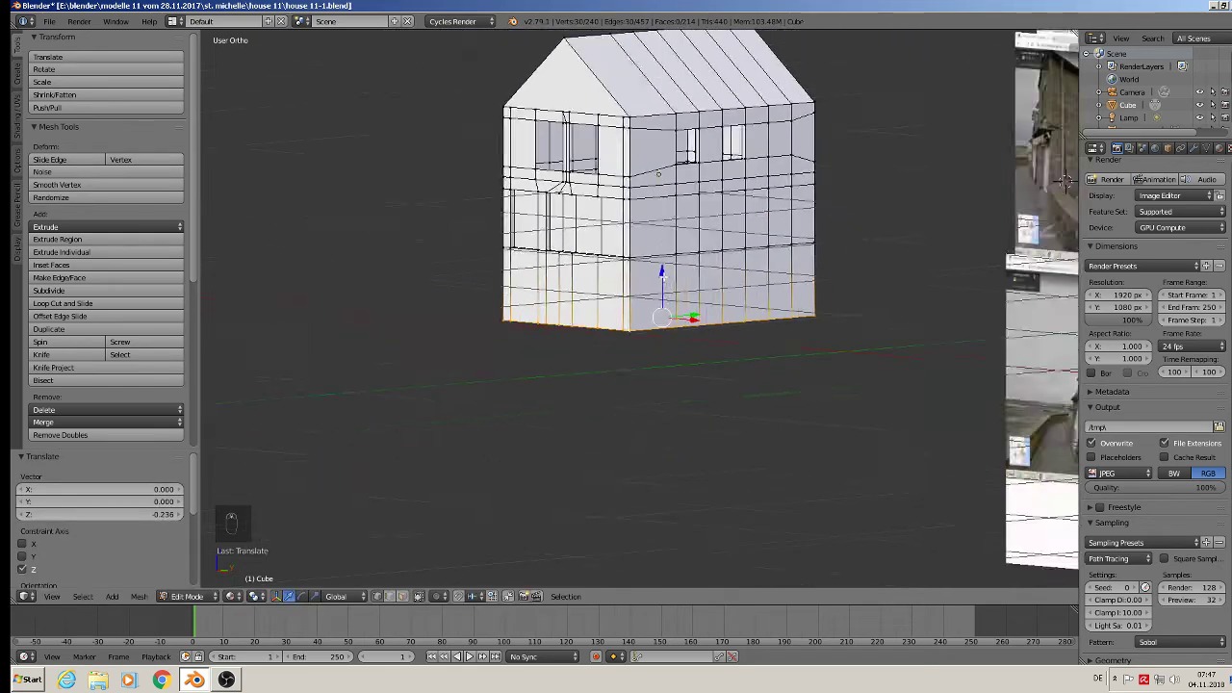
pyautogui.scroll(1, 662, 275)
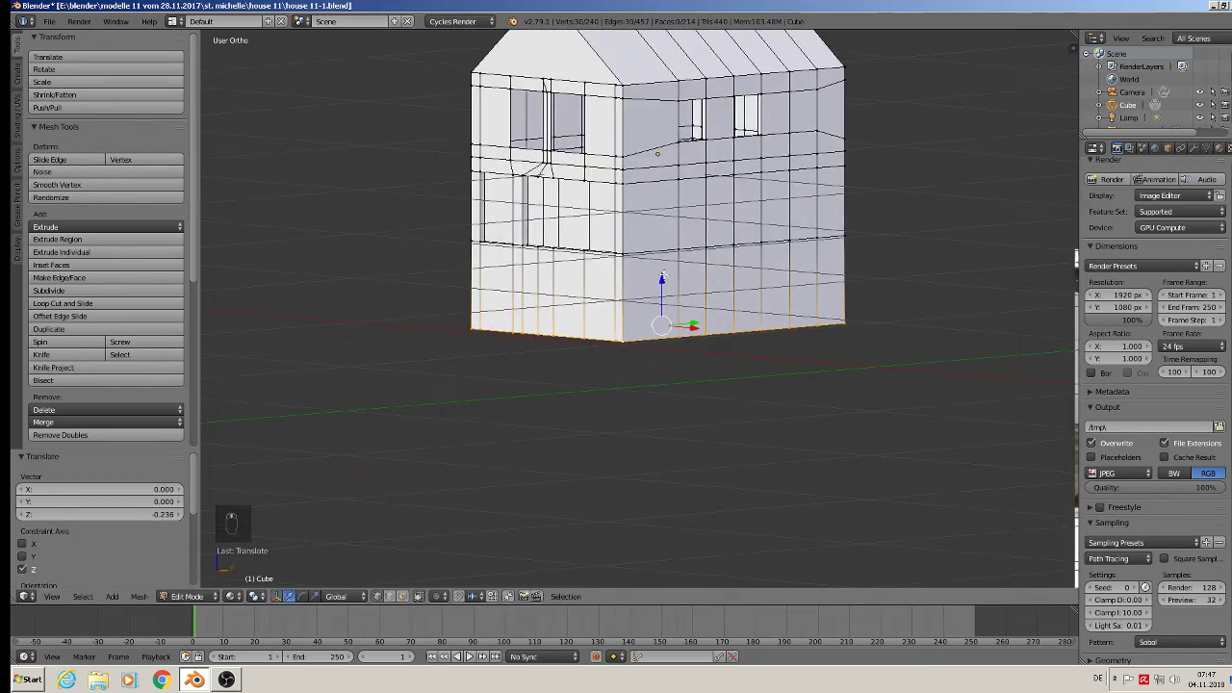
# Check the house with its extended base outside mesh editing, return to editing and clear the selection
pyautogui.press('Tab')
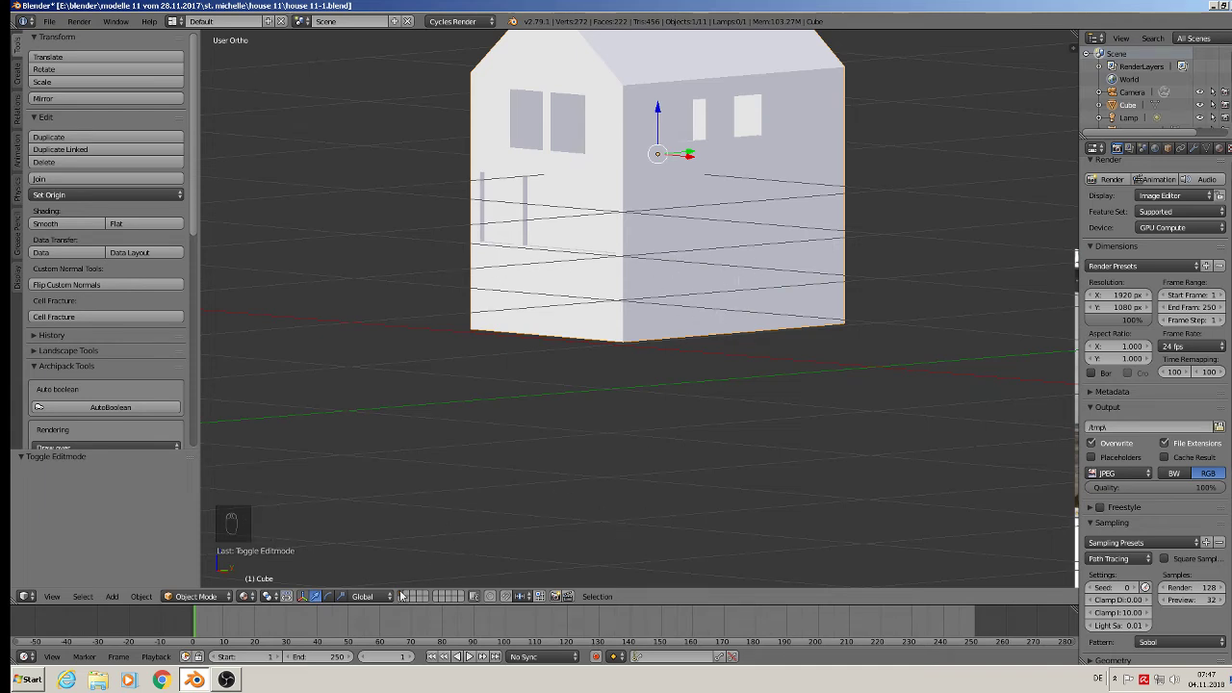
pyautogui.press('Tab')
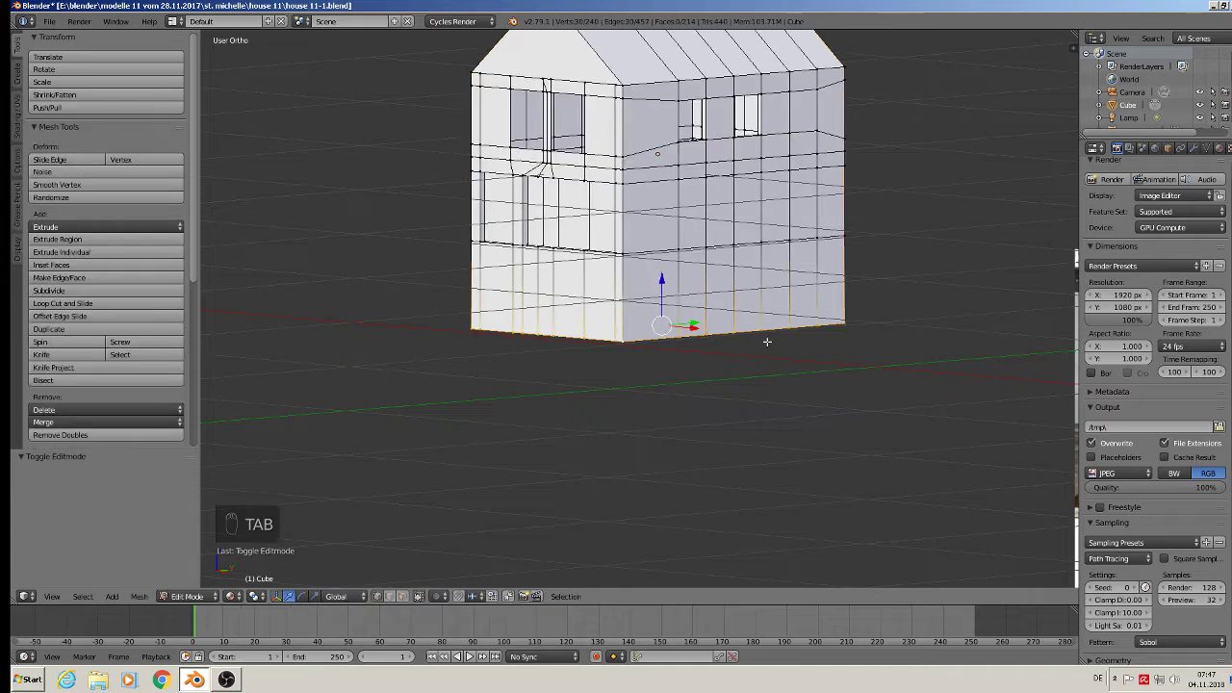
pyautogui.scroll(1, 751, 333)
pyautogui.press('a')
pyautogui.press('a')
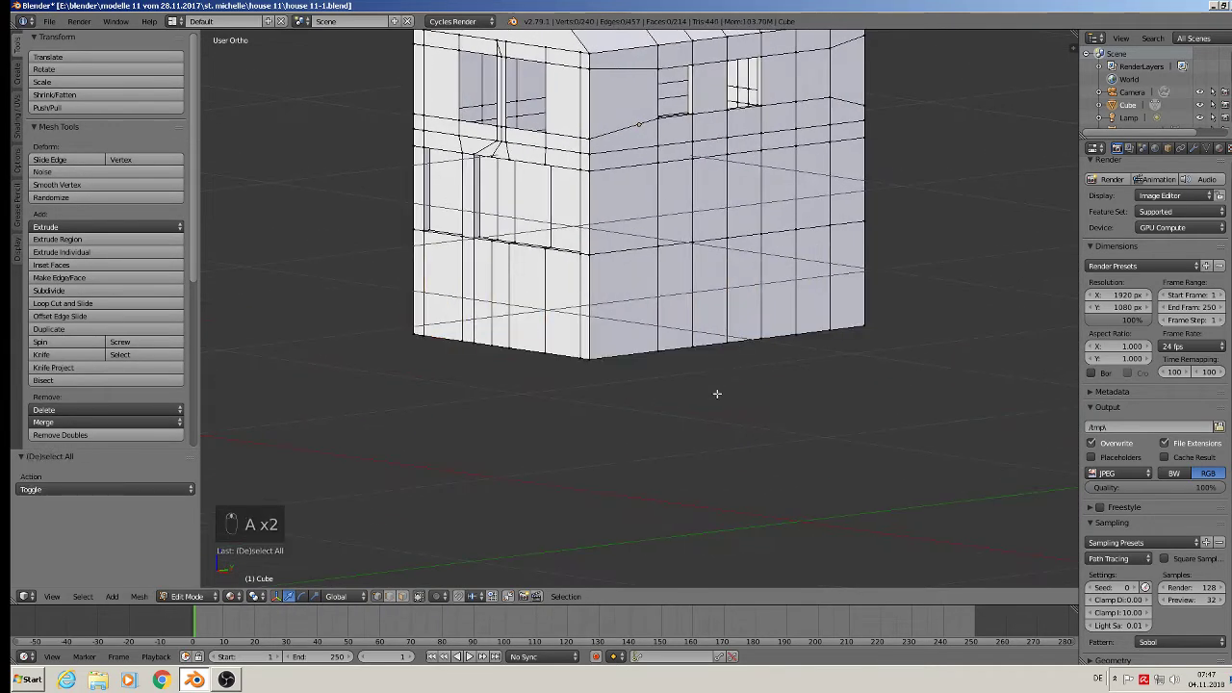
# Add a horizontal loop cut around the house just above the seam between the middle storey and the base storey
pyautogui.scroll(-1, 716, 393)
pyautogui.moveTo(714, 399); pyautogui.dragTo(583, 298, button='middle')
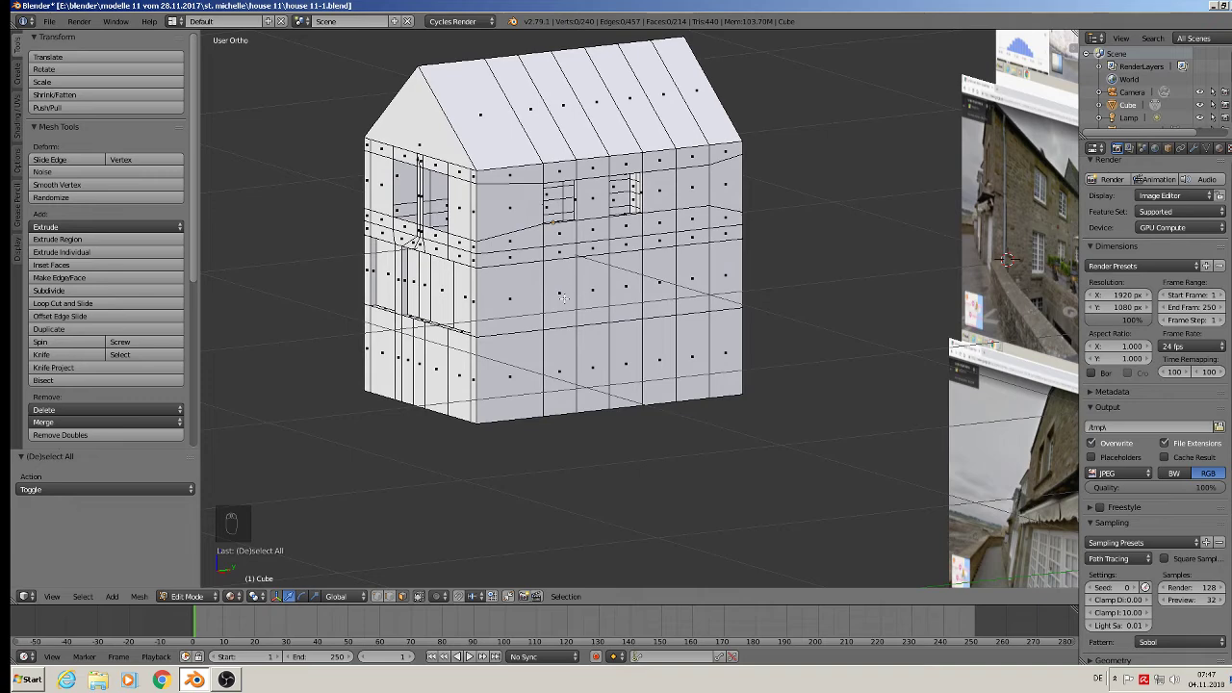
pyautogui.moveTo(658, 427); pyautogui.dragTo(723, 330, button='middle')
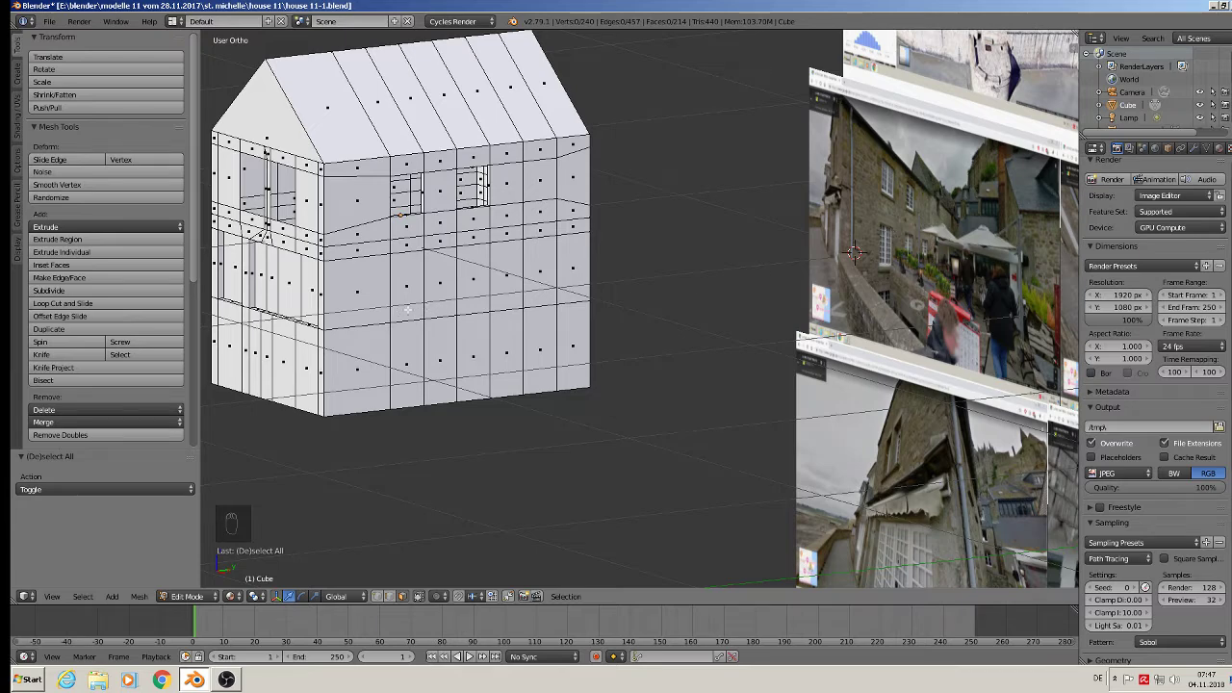
pyautogui.scroll(3, 416, 307)
pyautogui.moveTo(400, 313); pyautogui.dragTo(395, 302, button='middle')
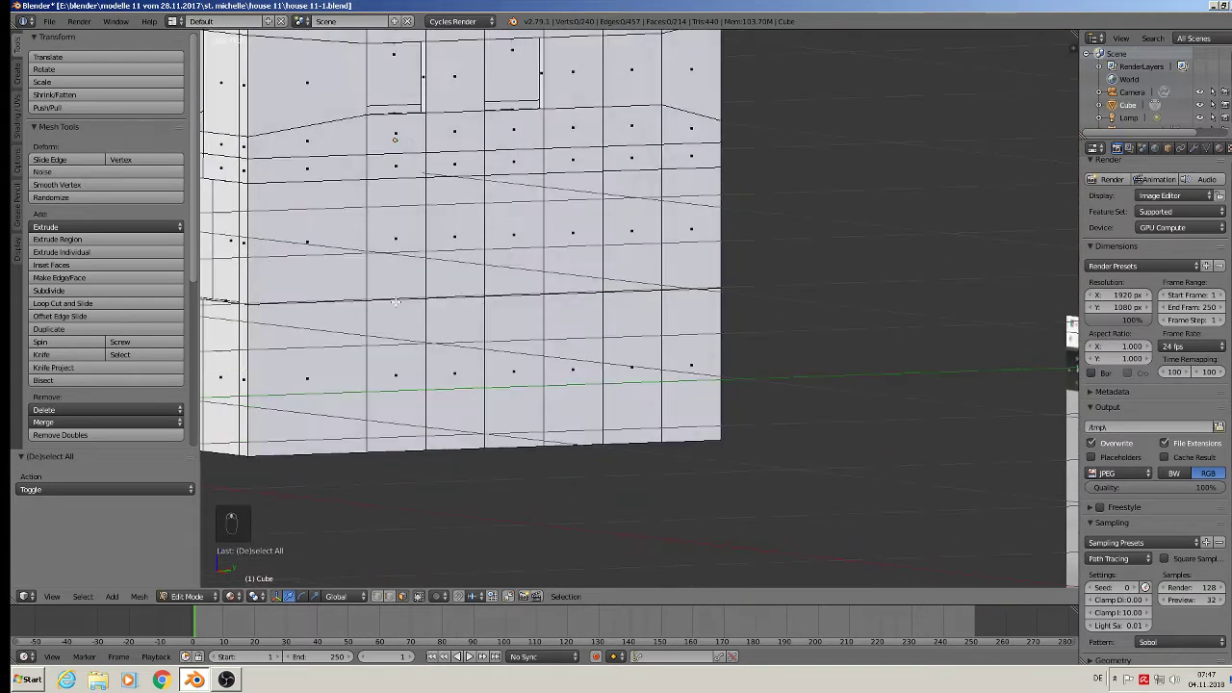
pyautogui.hotkey('ctrl', 'e')
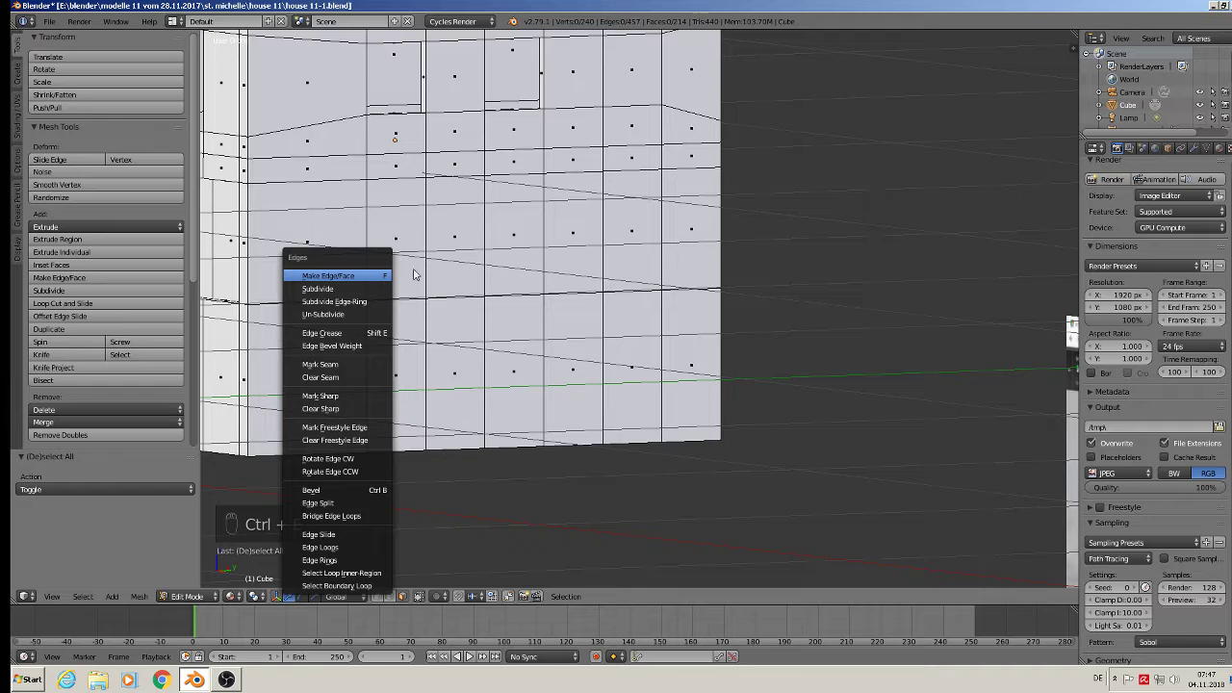
pyautogui.hotkey('ctrl', 'r')
pyautogui.click(432, 300)
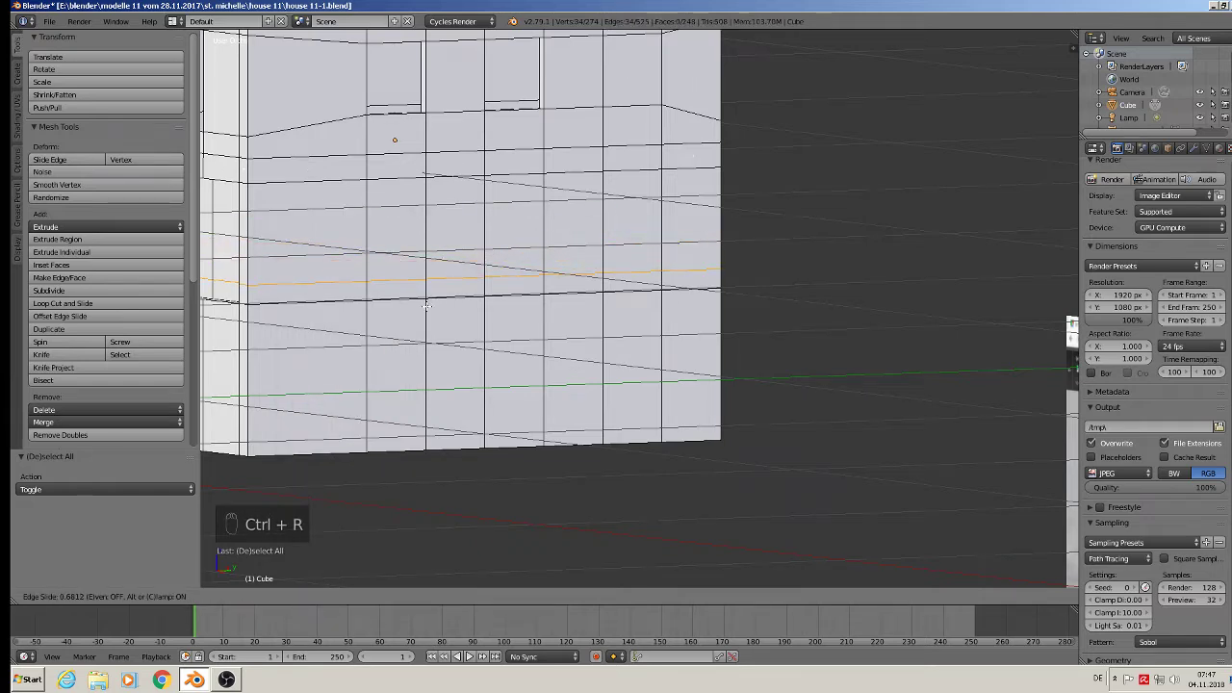
pyautogui.click(427, 306)
# Add two horizontal loop cuts around the base storey, one close to its upper edge and one close to its lower edge
pyautogui.hotkey('ctrl', 'r')
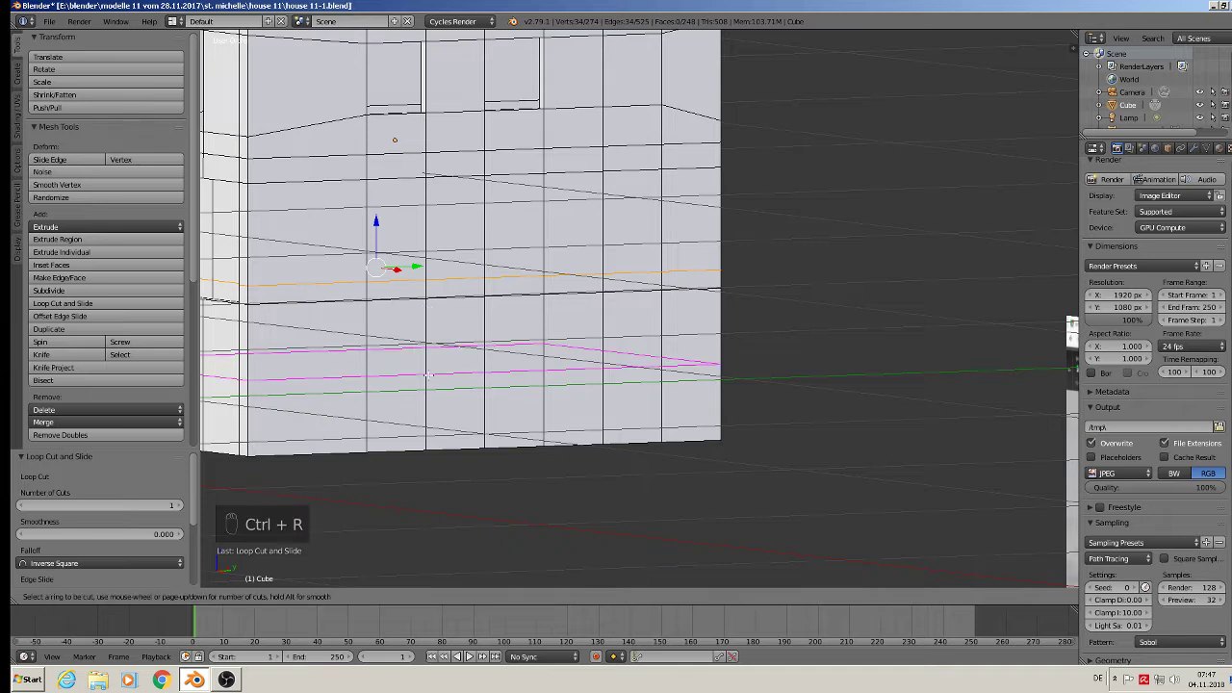
pyautogui.click(429, 376)
pyautogui.click(448, 388)
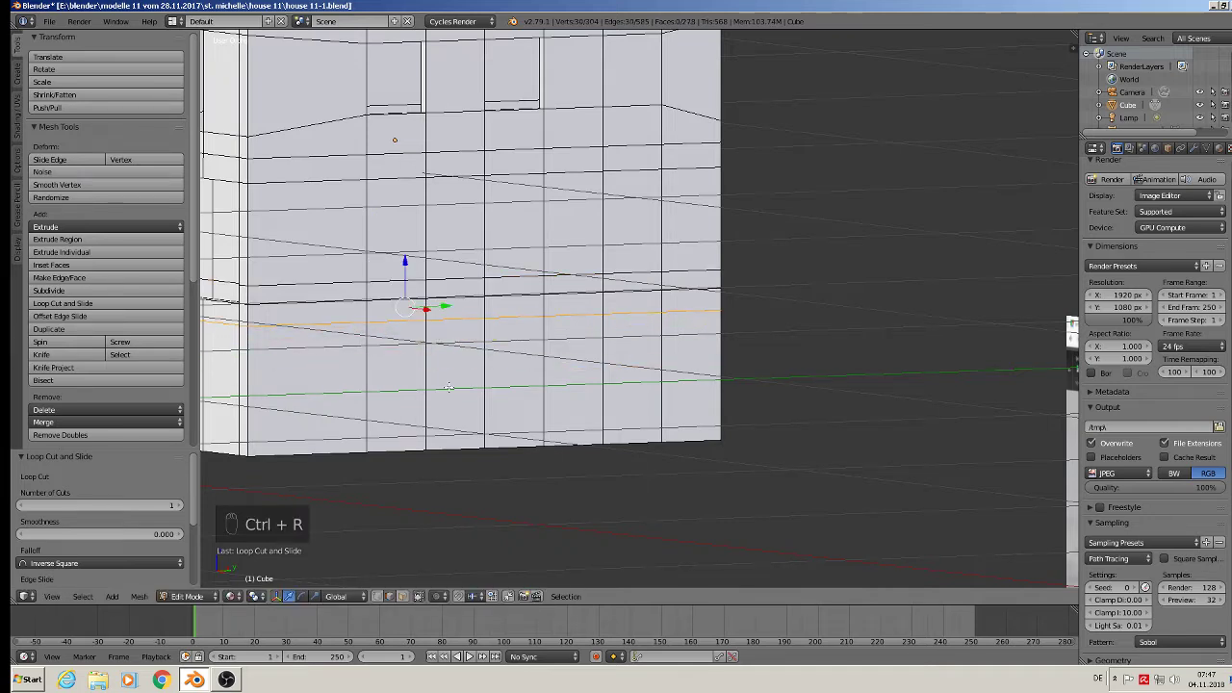
pyautogui.hotkey('ctrl', 'r')
pyautogui.click(446, 424)
pyautogui.click(449, 438)
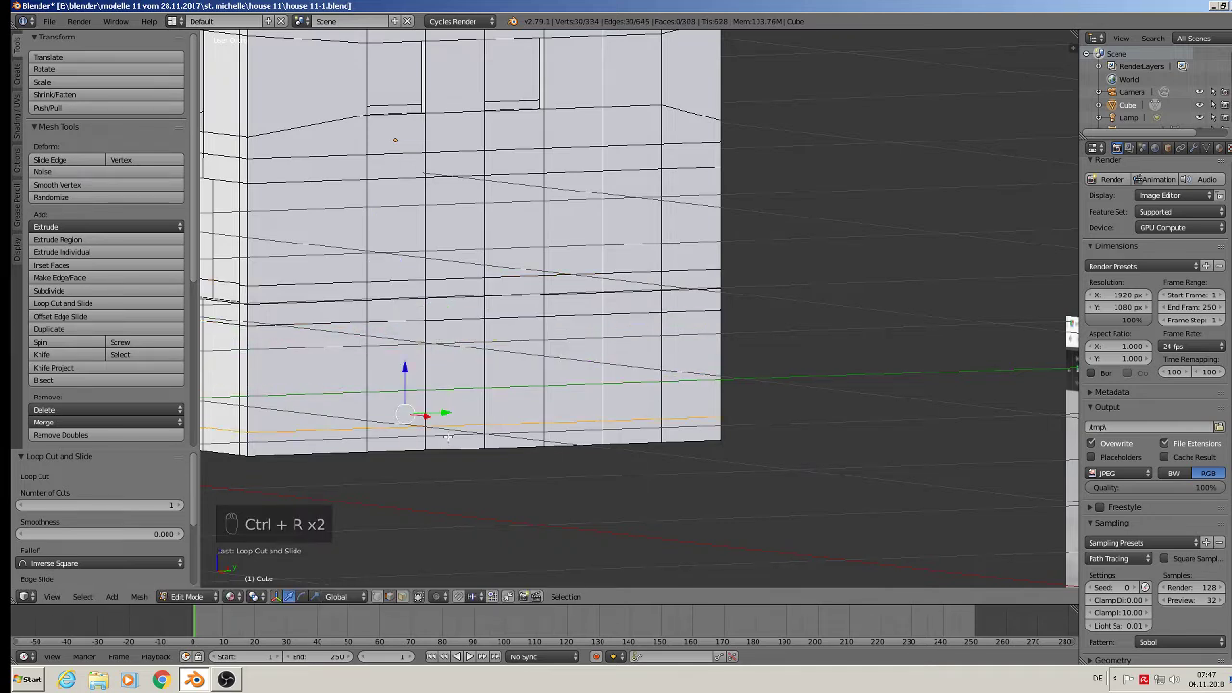
# Select six side-wall window faces: the second, fourth and sixth faces of both the middle storey and the base storey
pyautogui.scroll(-3, 446, 438)
pyautogui.moveTo(447, 438); pyautogui.dragTo(488, 385, button='middle')
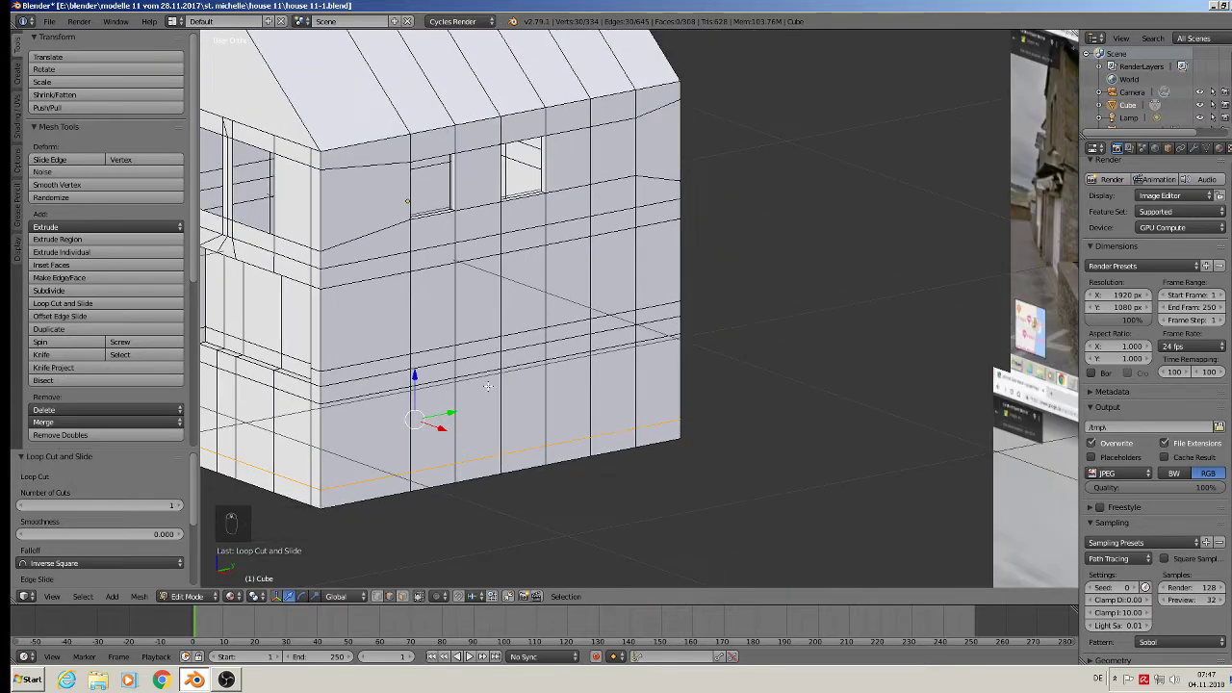
pyautogui.press('3')
pyautogui.rightClick(433, 309)
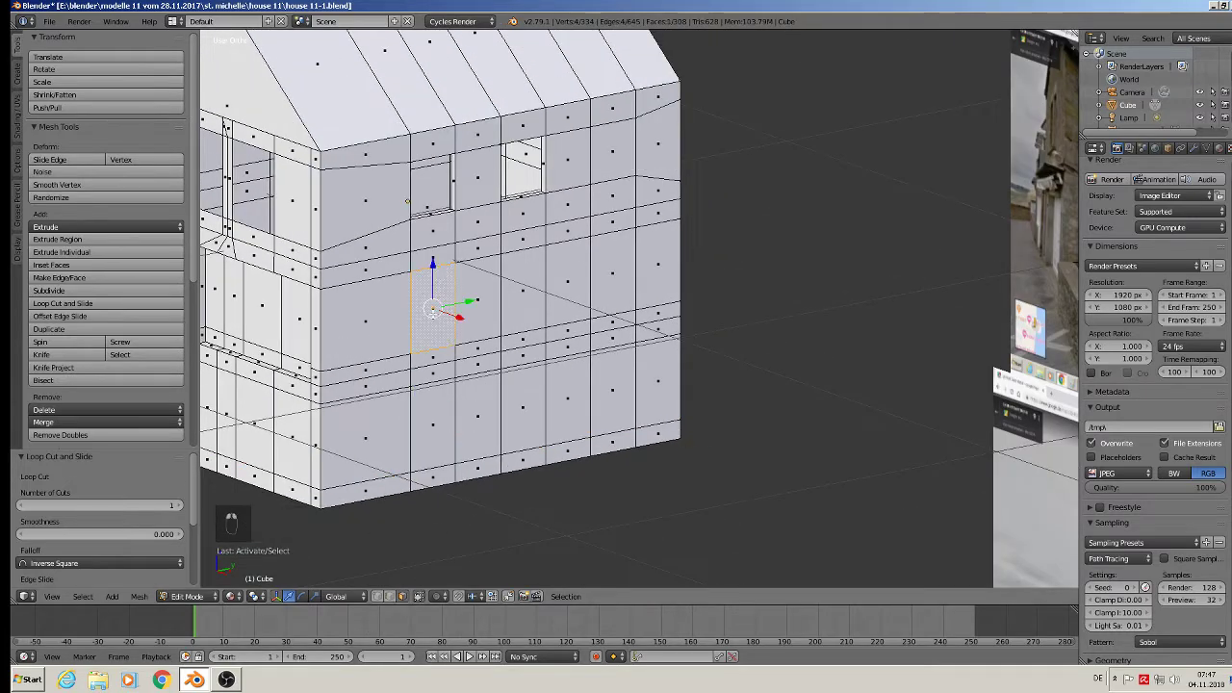
pyautogui.keyDown('shift'); pyautogui.rightClick(528, 291); pyautogui.keyUp('shift')
pyautogui.keyDown('shift'); pyautogui.rightClick(608, 279); pyautogui.keyUp('shift')
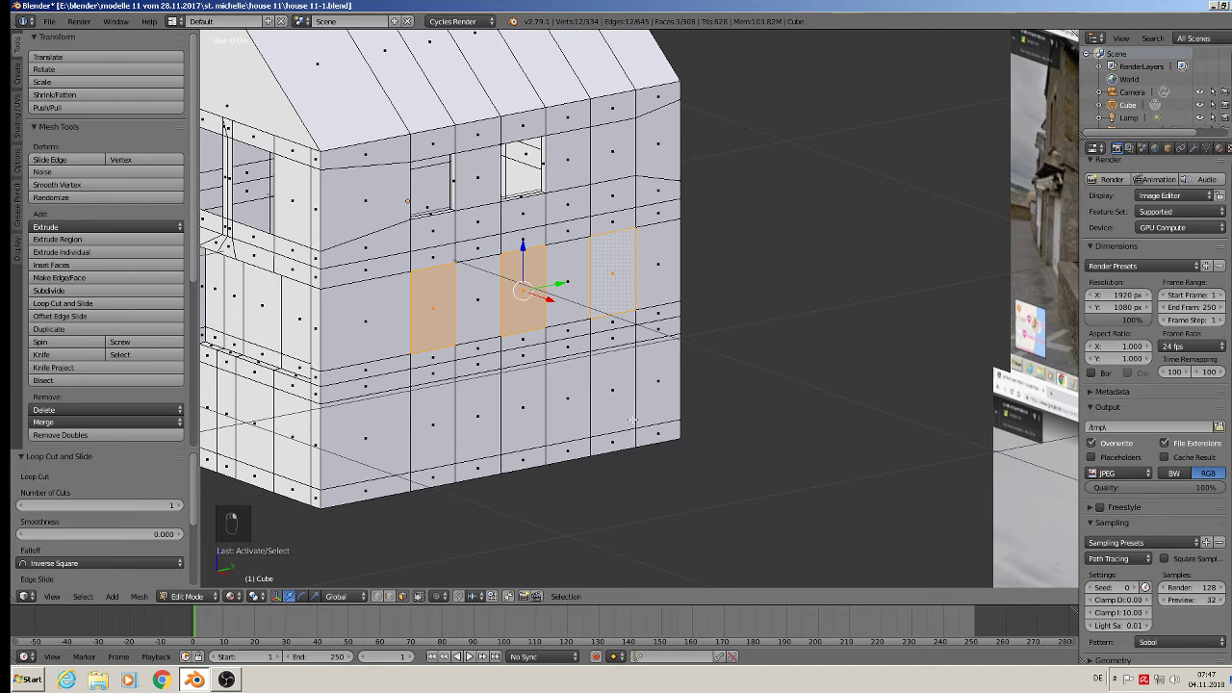
pyautogui.keyDown('shift'); pyautogui.rightClick(591, 412); pyautogui.keyUp('shift')
pyautogui.keyDown('shift'); pyautogui.rightClick(531, 410); pyautogui.keyUp('shift')
pyautogui.keyDown('shift'); pyautogui.rightClick(434, 423); pyautogui.keyUp('shift')
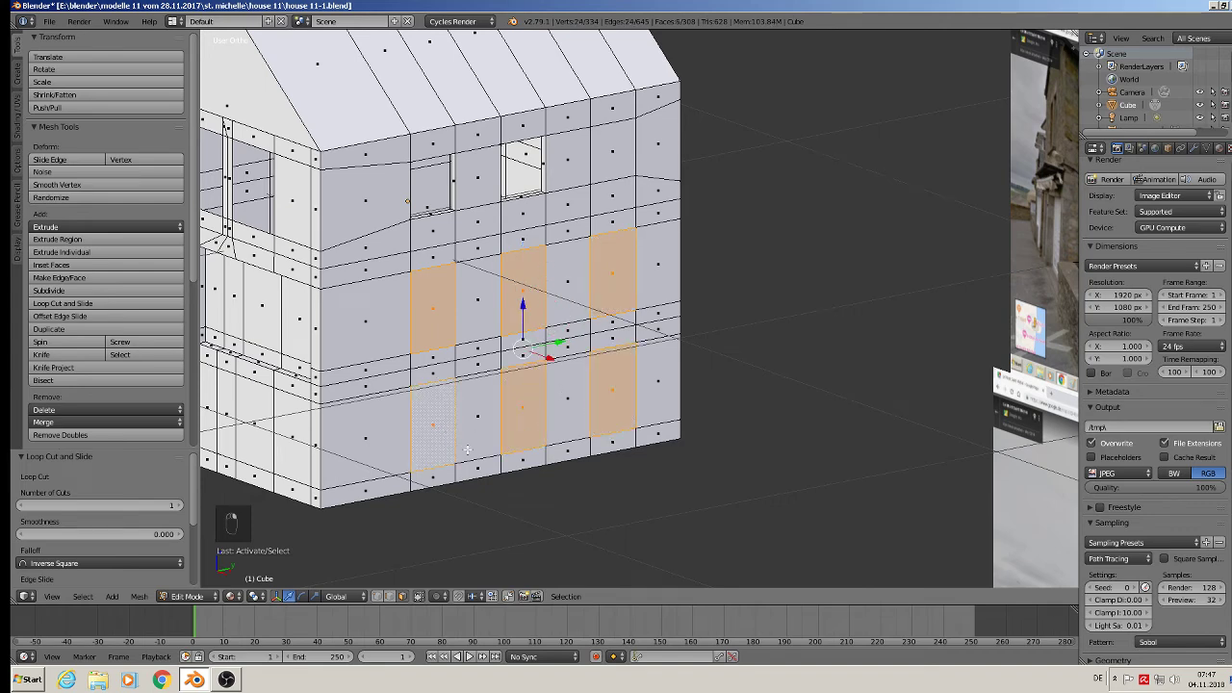
# Extrude the six selected side-wall faces, move them -0.012 along X, and delete only the recessed faces to open the windows
pyautogui.moveTo(520, 462); pyautogui.dragTo(549, 486, button='middle')
pyautogui.press('e')
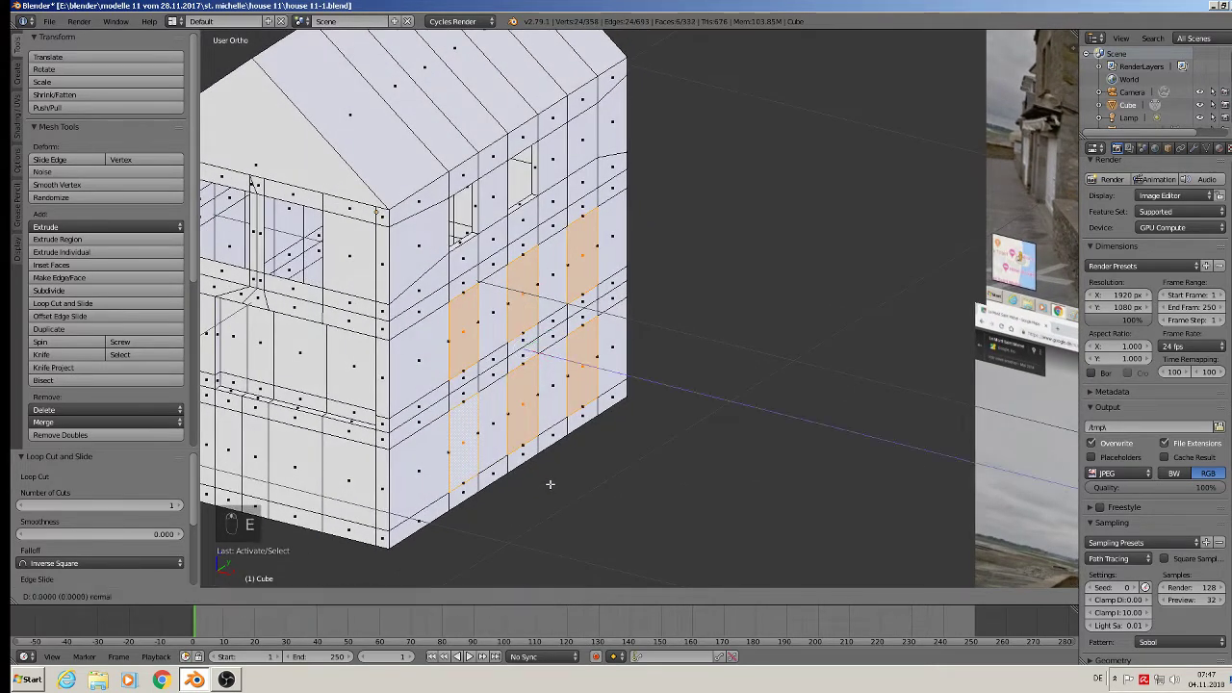
pyautogui.click(551, 484)
pyautogui.moveTo(563, 363); pyautogui.dragTo(557, 364)
pyautogui.press('x')
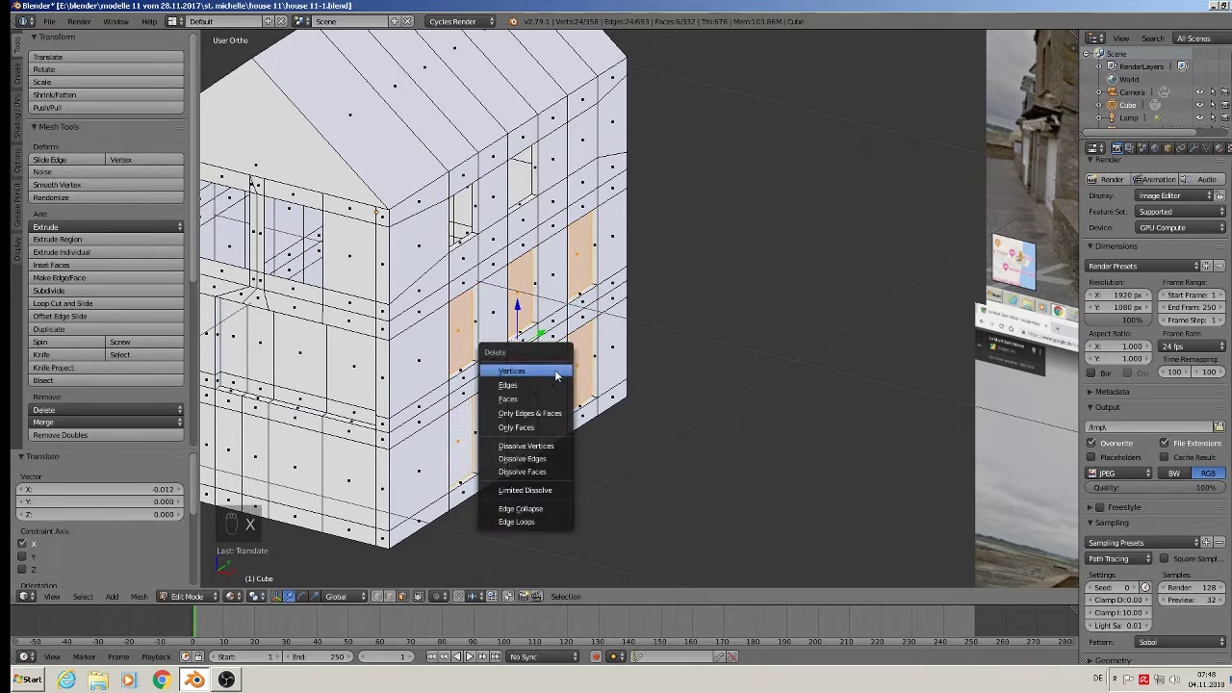
pyautogui.click(542, 428)
# Inspect the new window openings outside mesh editing and examine the side-wall windows in the street-level reference photo
pyautogui.press('Tab')
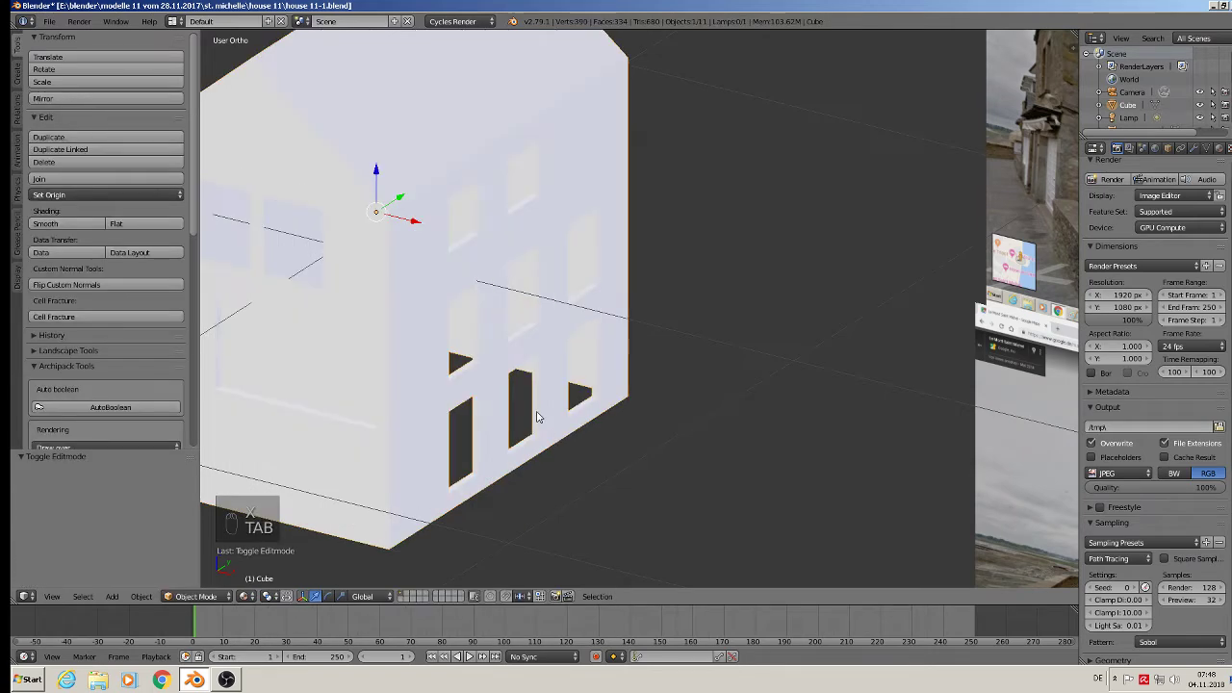
pyautogui.scroll(-2, 530, 400)
pyautogui.moveTo(531, 401); pyautogui.dragTo(501, 380, button='middle')
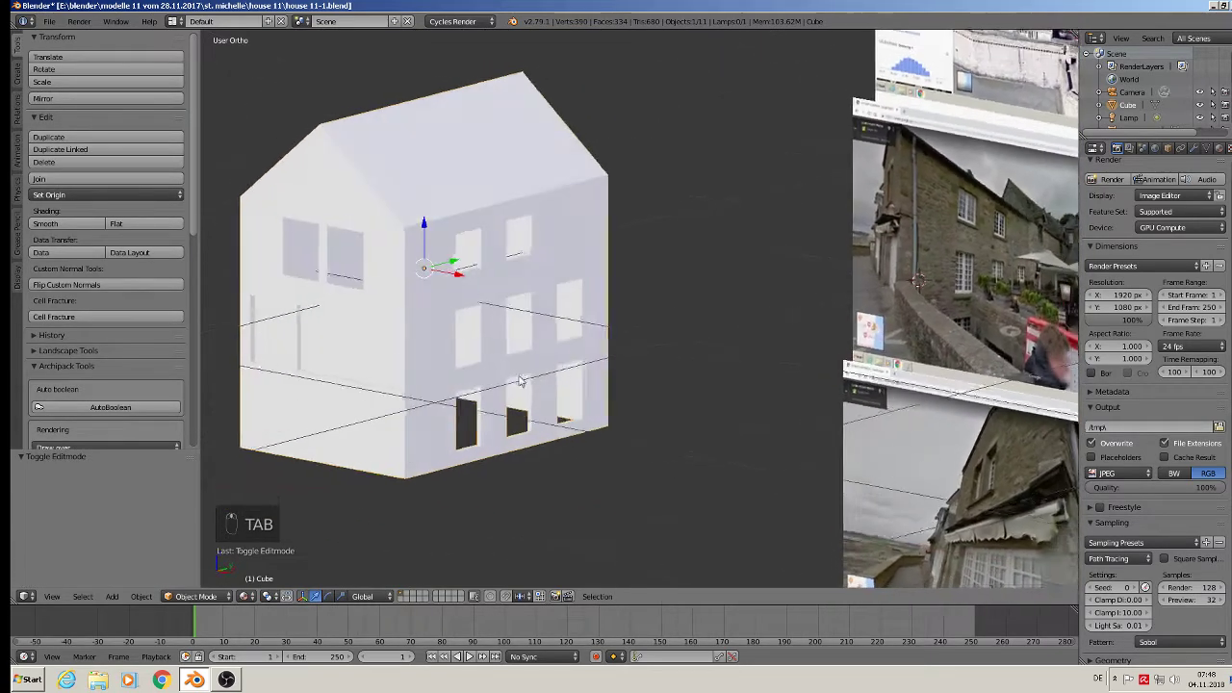
pyautogui.press('Tab')
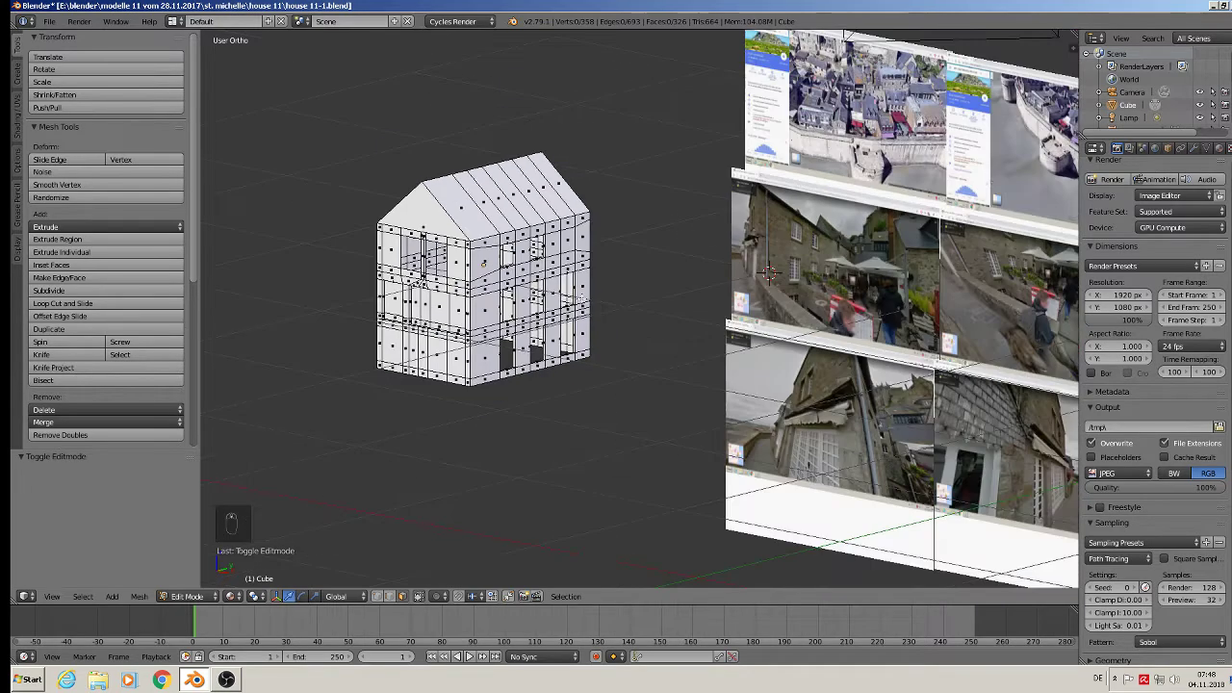
pyautogui.press('Tab')
pyautogui.moveTo(490, 324); pyautogui.dragTo(521, 325, button='middle')
pyautogui.scroll(5, 855, 202)
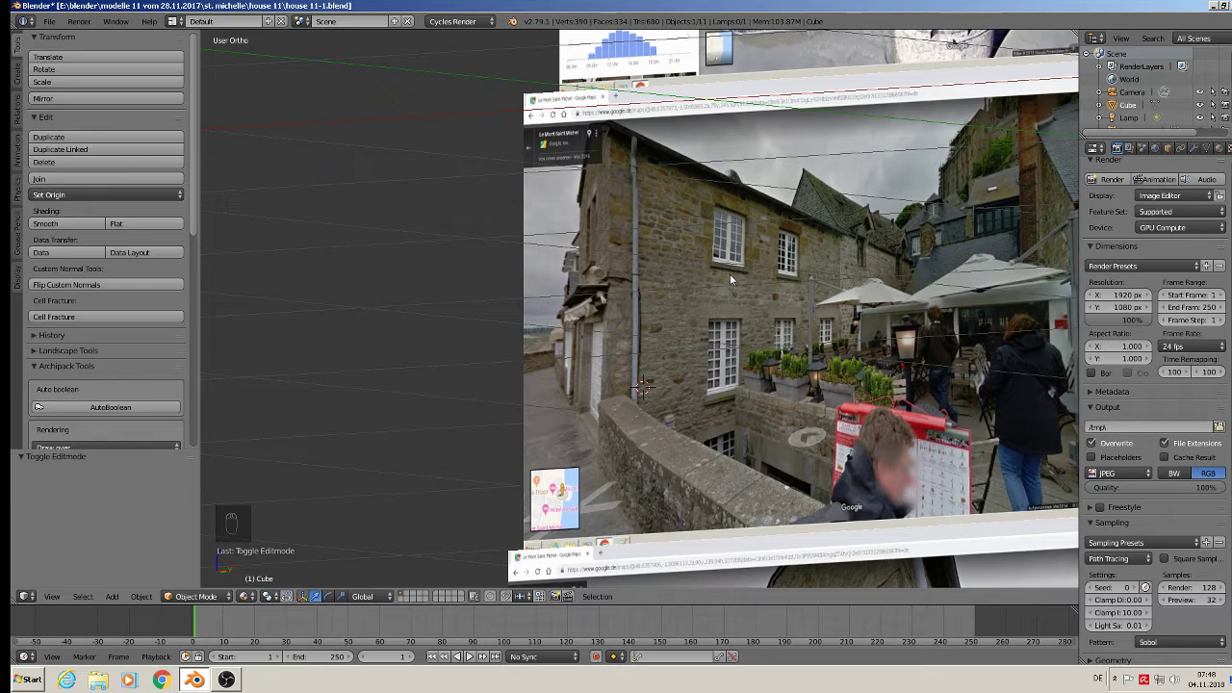
pyautogui.scroll(6, 730, 274)
pyautogui.scroll(-4, 727, 238)
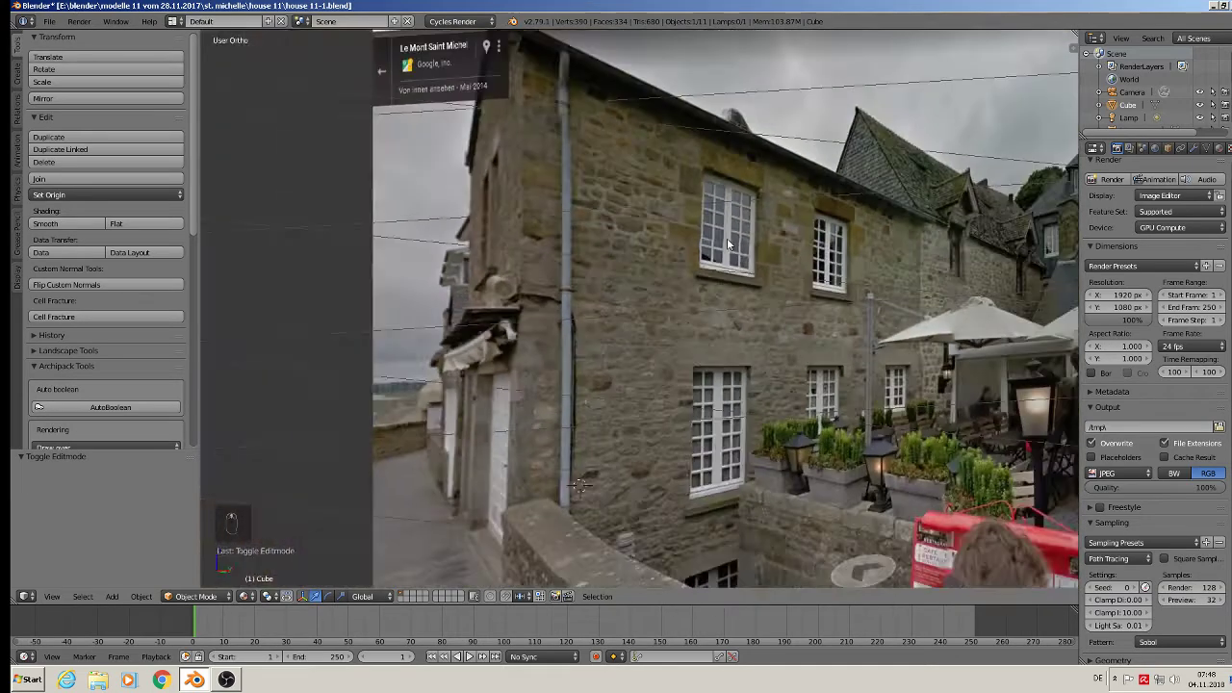
pyautogui.scroll(-2, 727, 243)
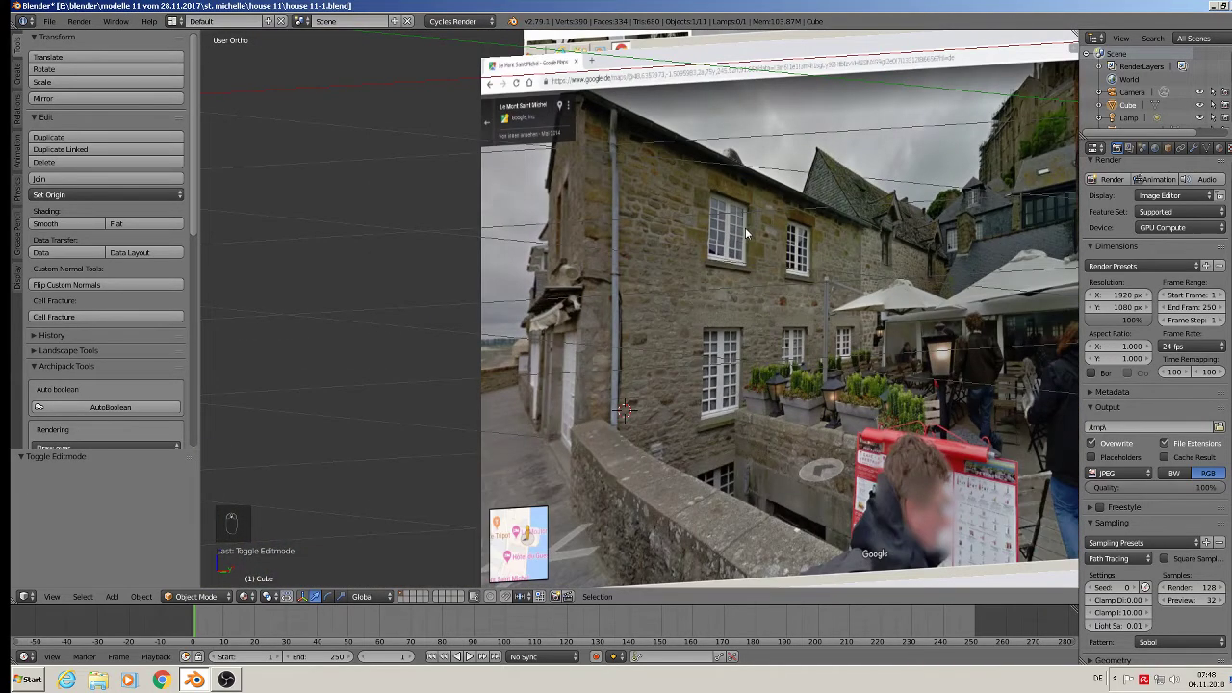
# In front view, place the 3D cursor on the photo's larger upper window, add a cube there and scale it to 0.012
pyautogui.press('KP_1')
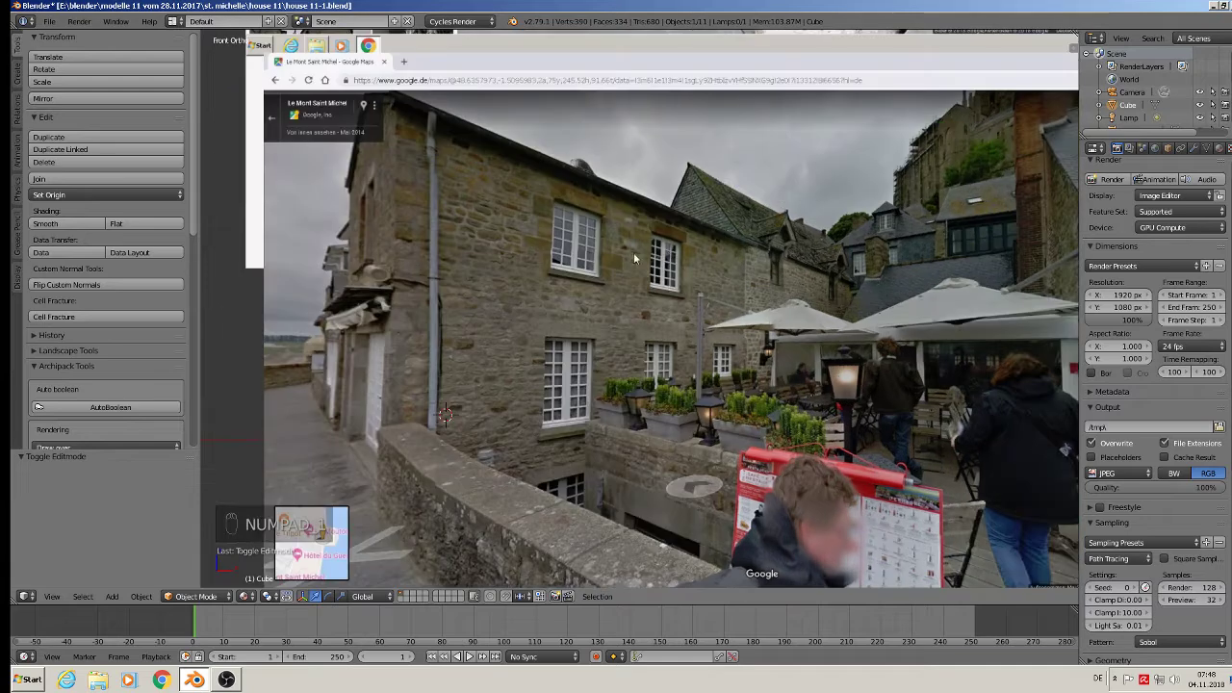
pyautogui.scroll(3, 588, 246)
pyautogui.rightClick(541, 237)
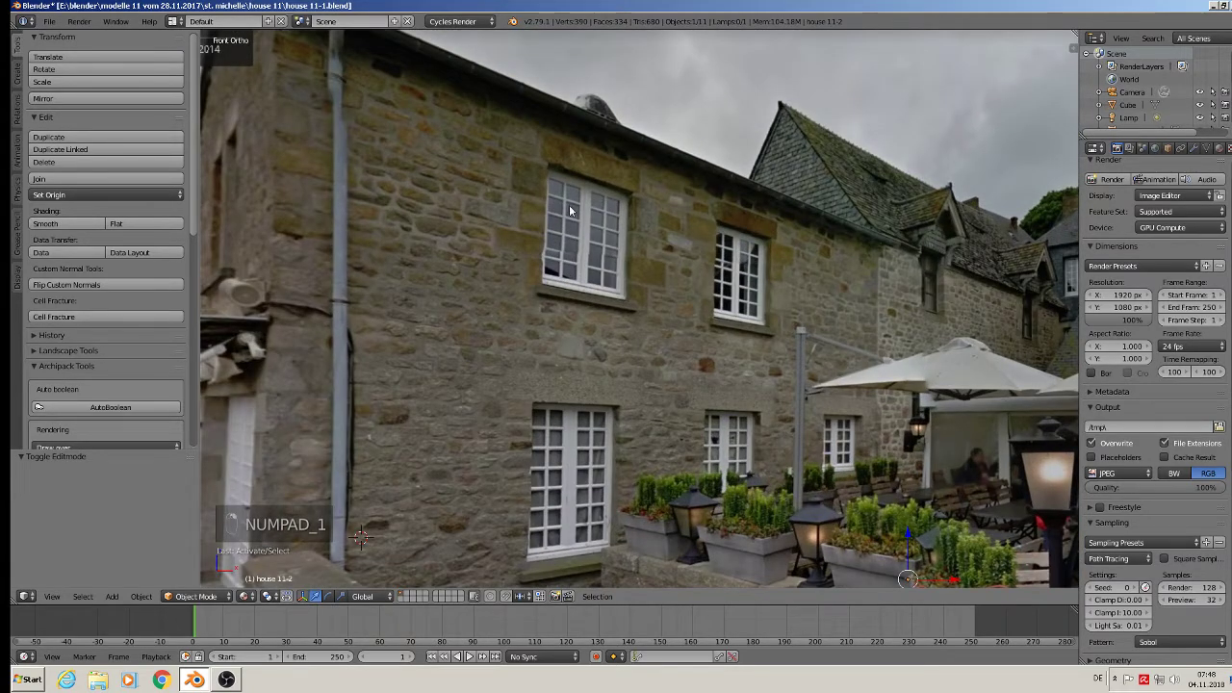
pyautogui.click(565, 203)
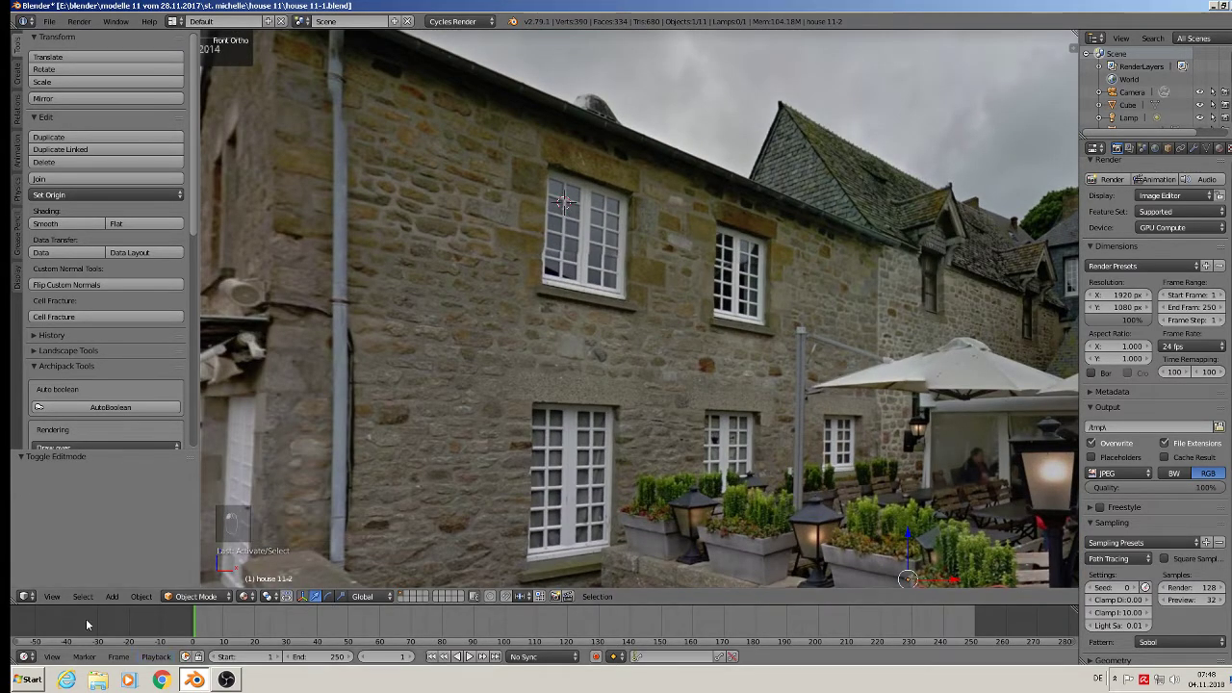
pyautogui.click(119, 596)
pyautogui.moveTo(130, 581)
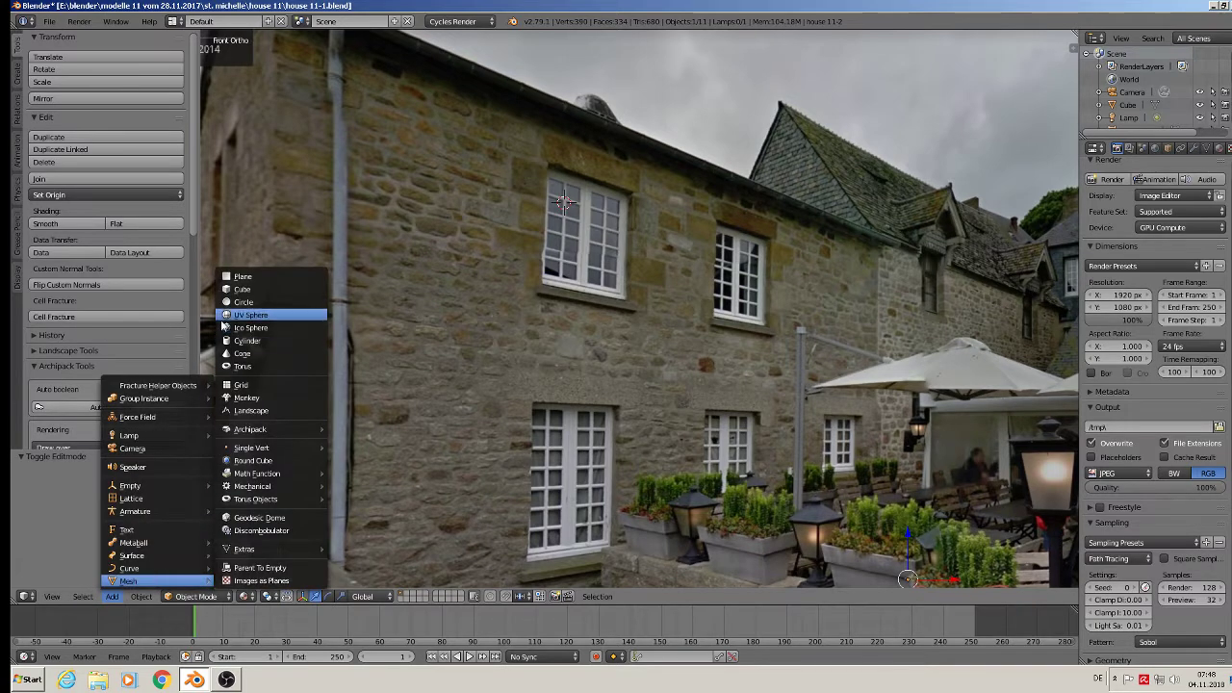
pyautogui.click(241, 290)
pyautogui.press('s')
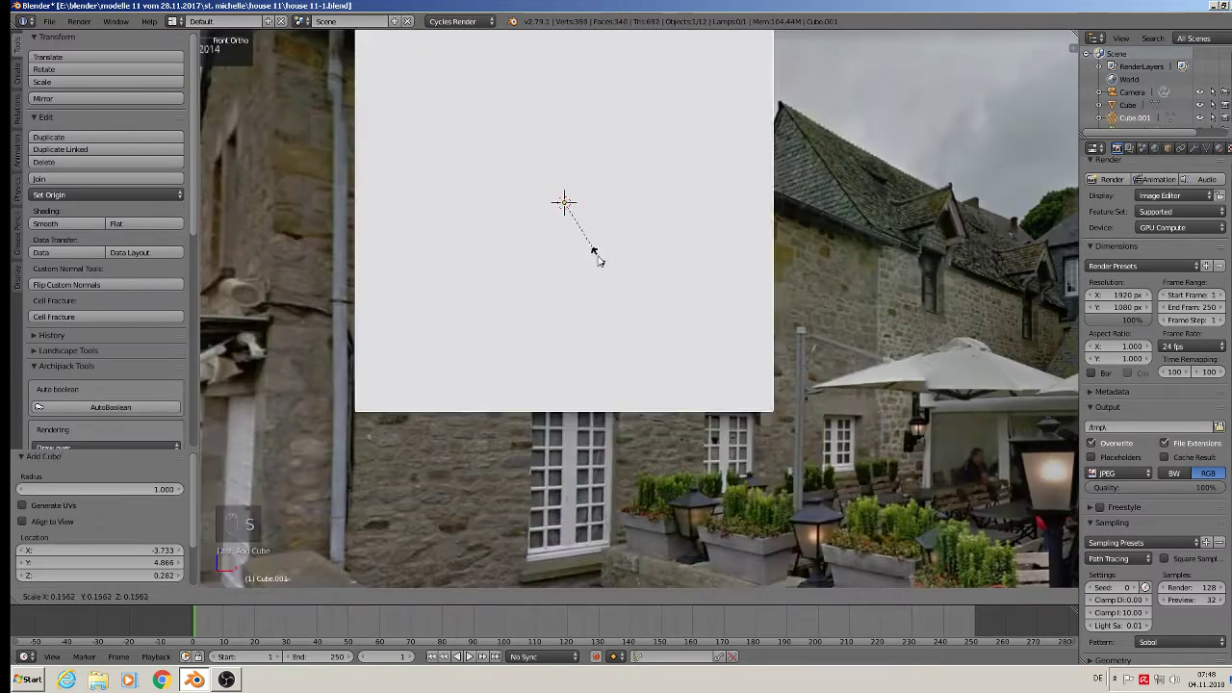
pyautogui.click(568, 206)
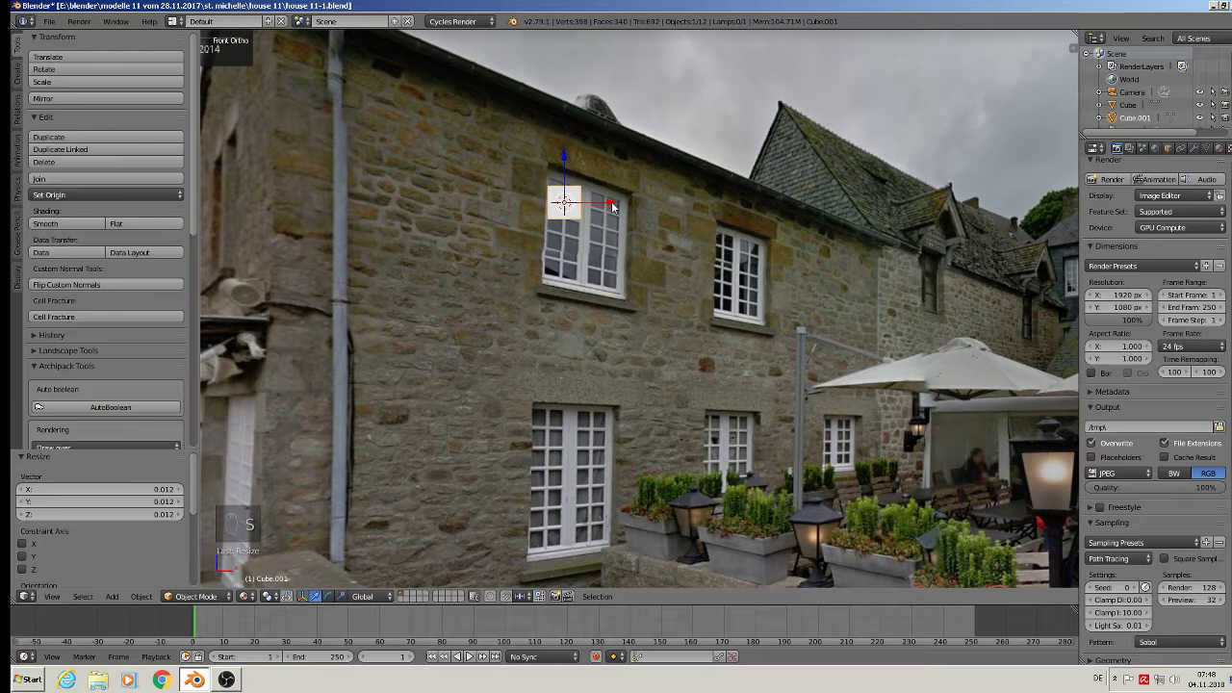
# Move the small cube 0.043 along X, scale it by 0.121, and stretch it 26.864 along X into a thin bar
pyautogui.moveTo(612, 207); pyautogui.dragTo(696, 253)
pyautogui.press('s')
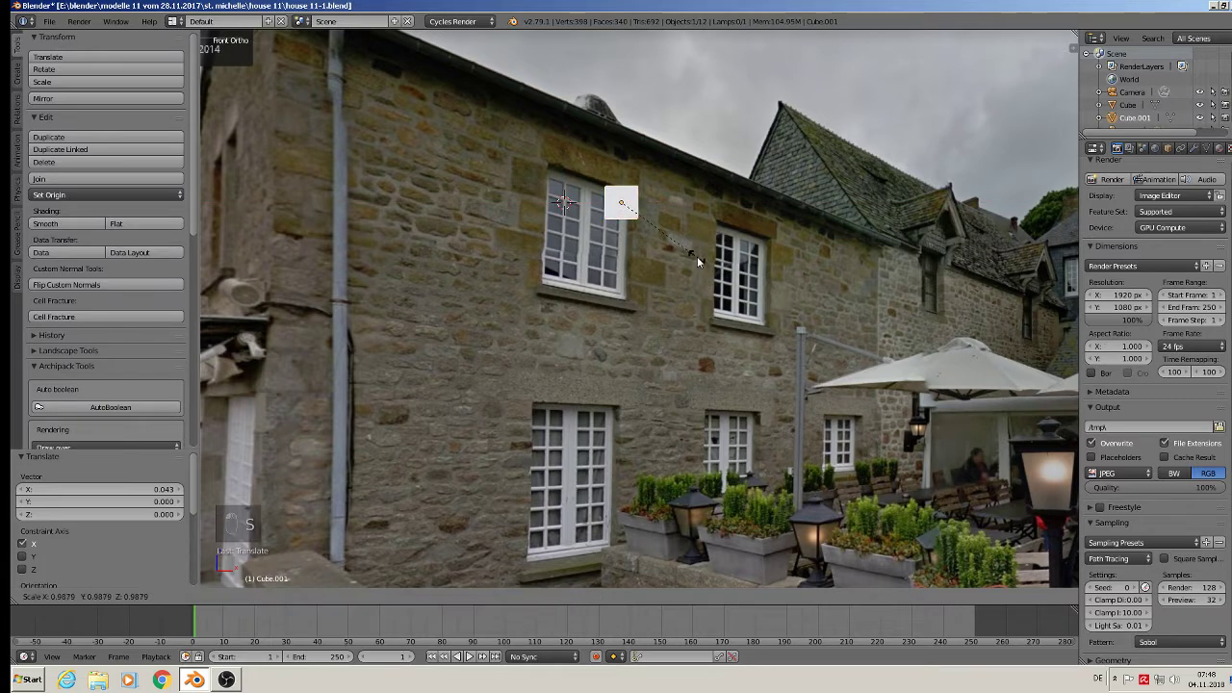
pyautogui.click(626, 211)
pyautogui.press('s')
pyautogui.press('x')
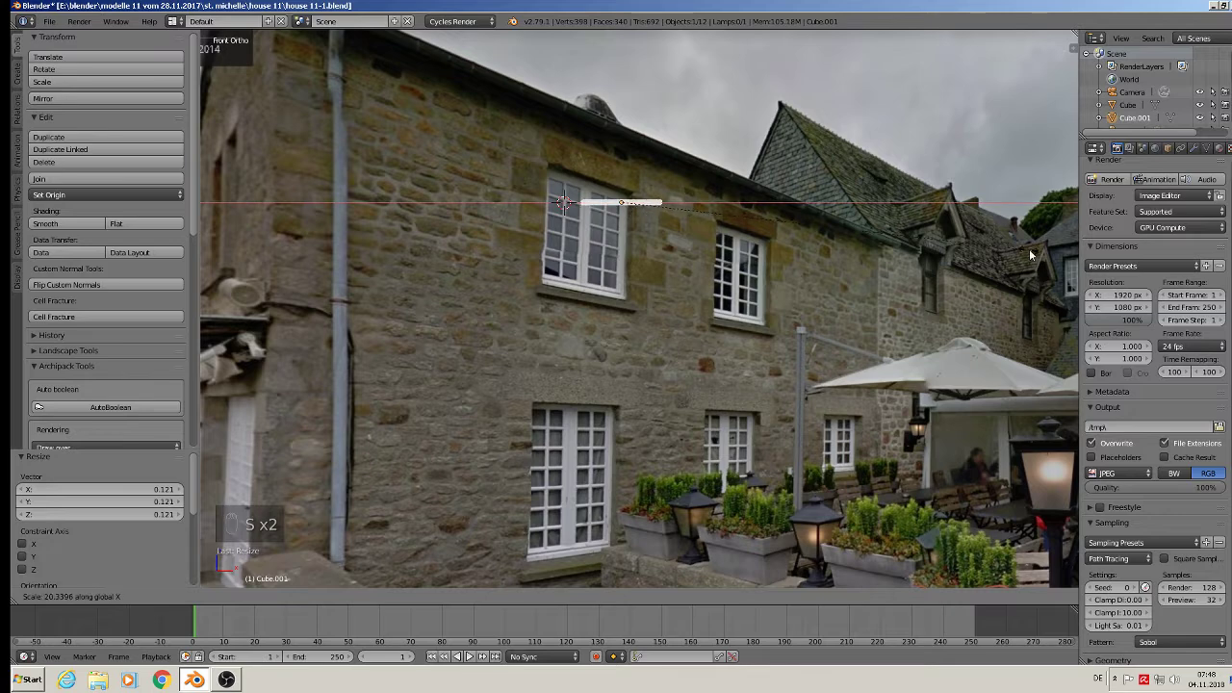
pyautogui.click(282, 264)
# Center the bar across the upper window, scale it by 0.528, and stretch it 1.556 along X to span the window's width
pyautogui.scroll(3, 693, 209)
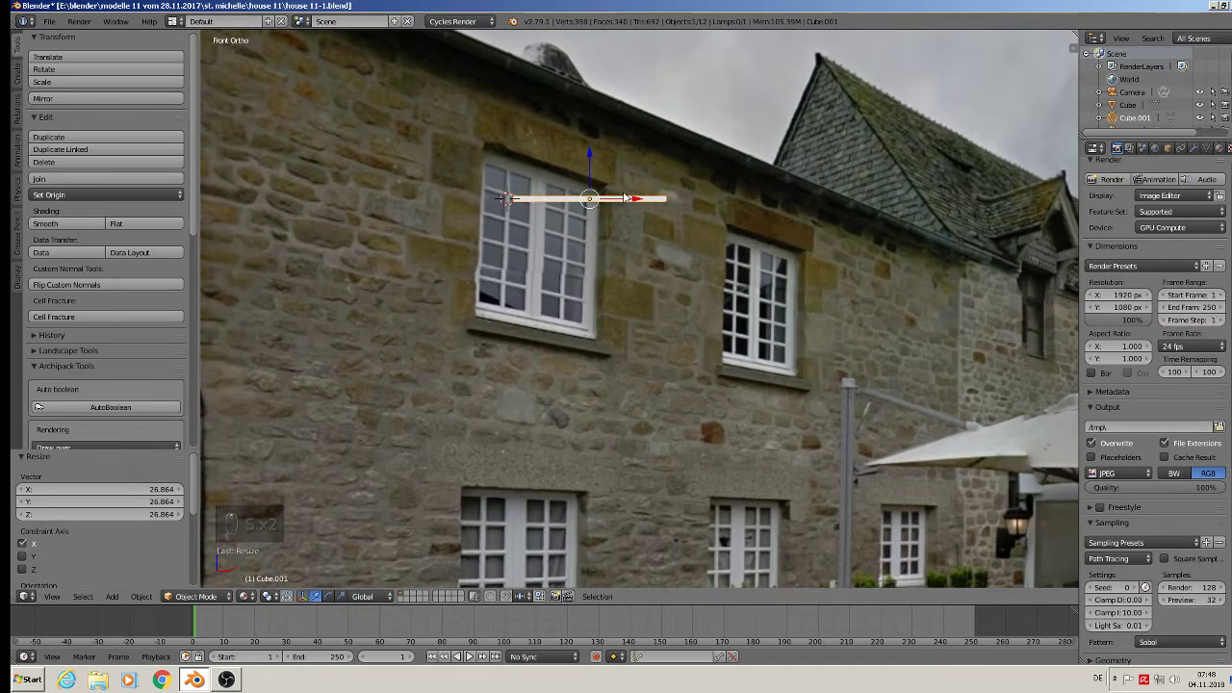
pyautogui.moveTo(624, 200); pyautogui.dragTo(645, 259)
pyautogui.press('s')
pyautogui.click(592, 245)
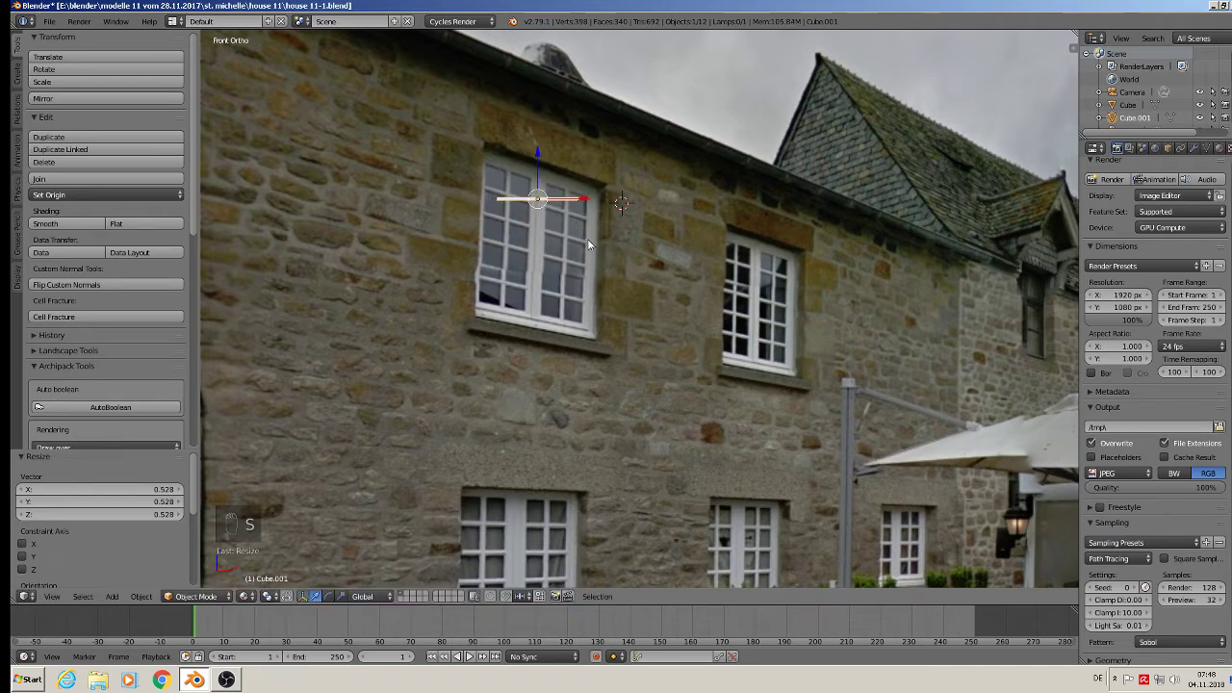
pyautogui.press('s')
pyautogui.press('x')
pyautogui.click(597, 246)
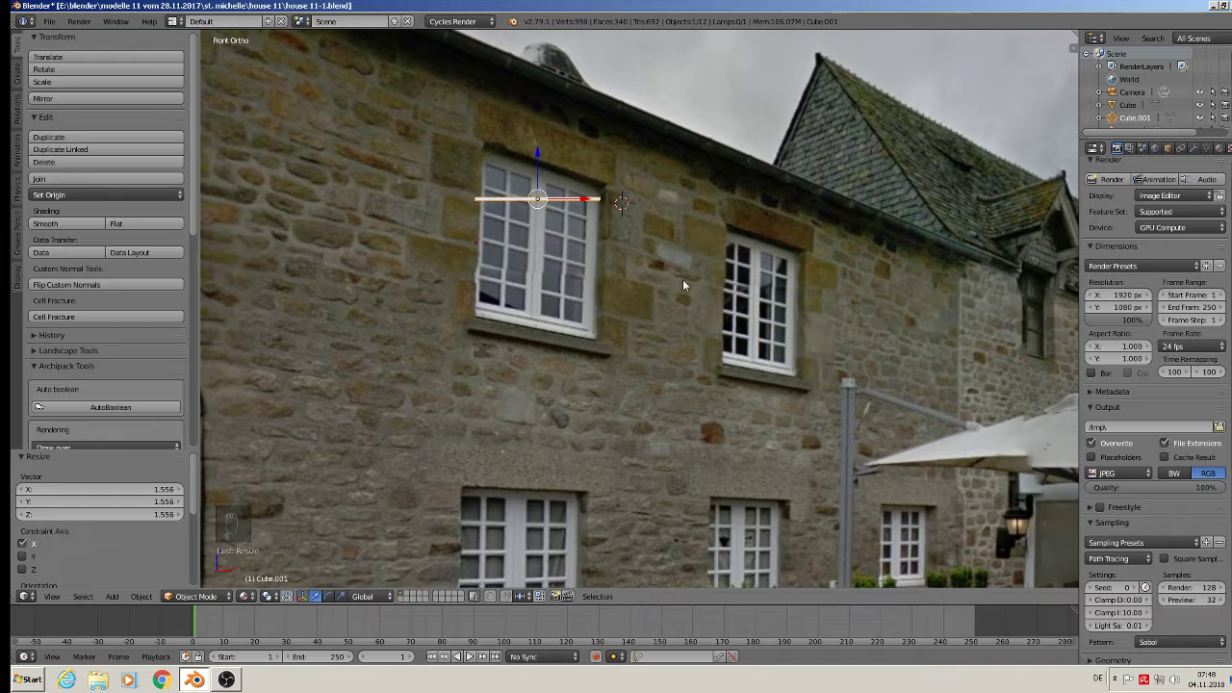
# Add an Array modifier to the window bar and set its relative X offset to 0
pyautogui.click(1195, 148)
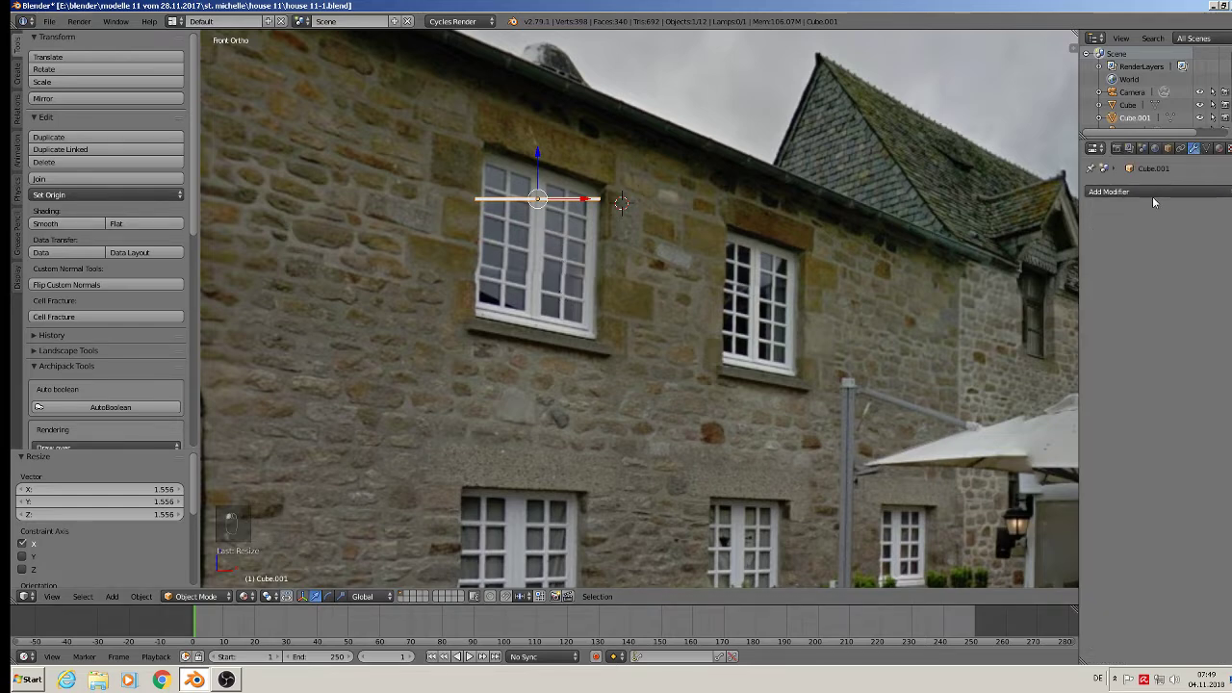
pyautogui.click(1155, 198)
pyautogui.click(1011, 228)
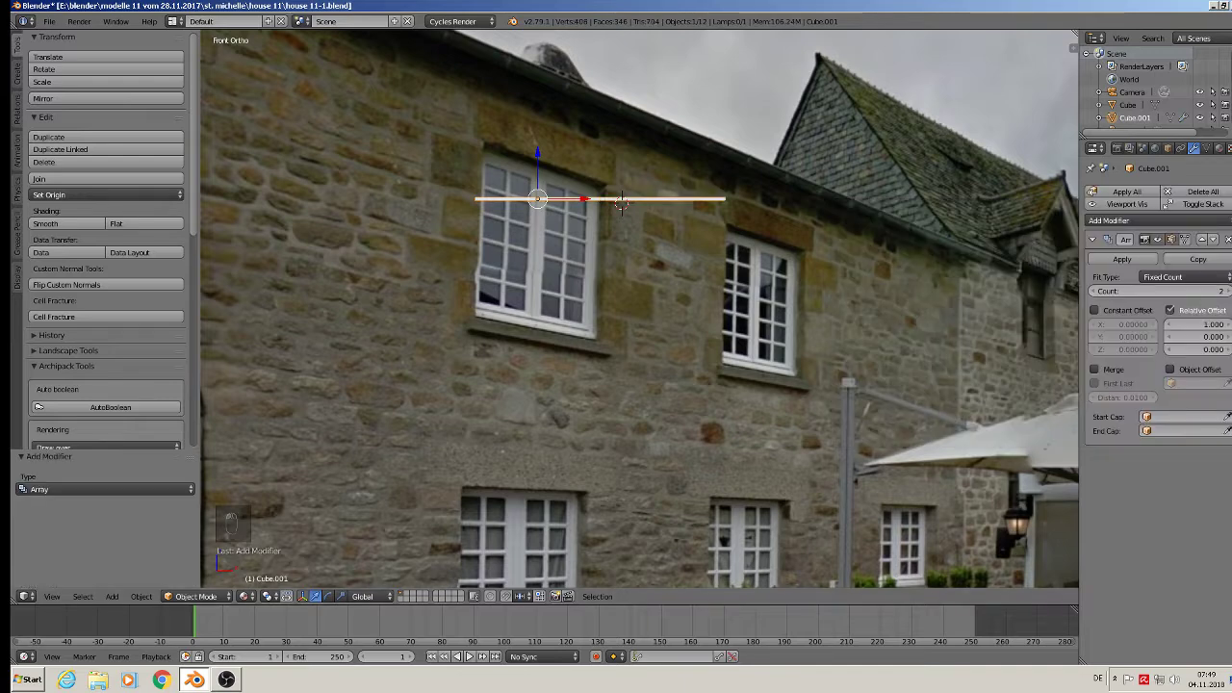
pyautogui.click(1202, 325)
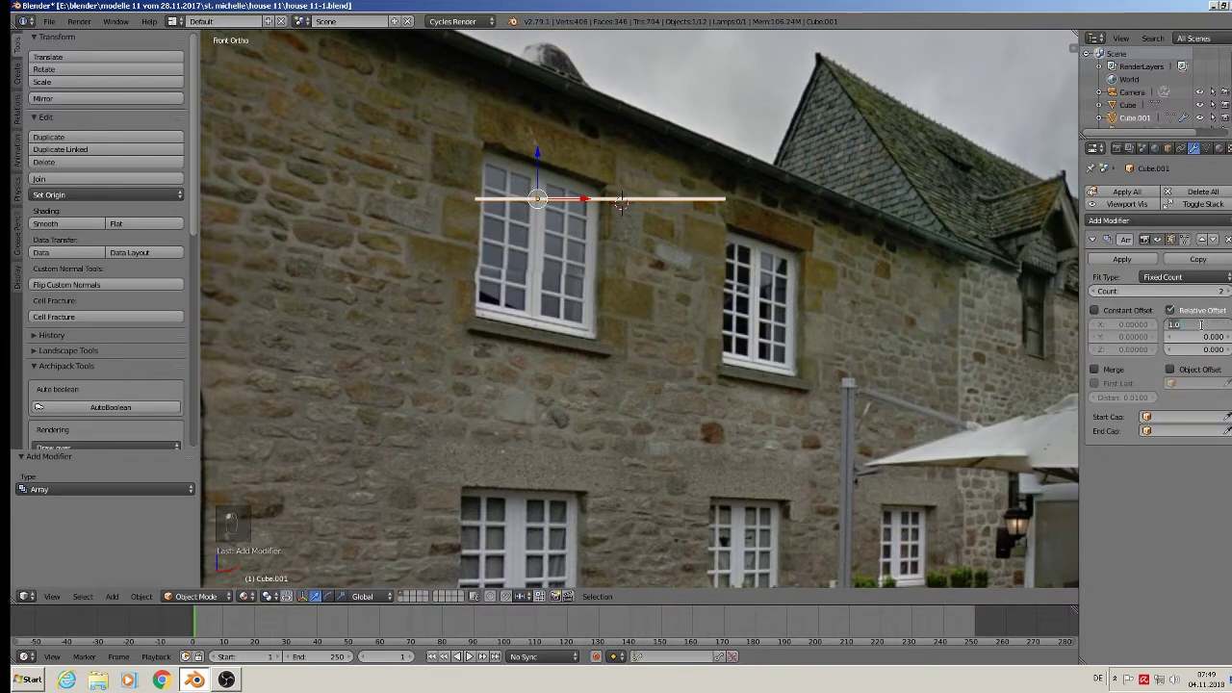
pyautogui.write('0')
pyautogui.press('Return')
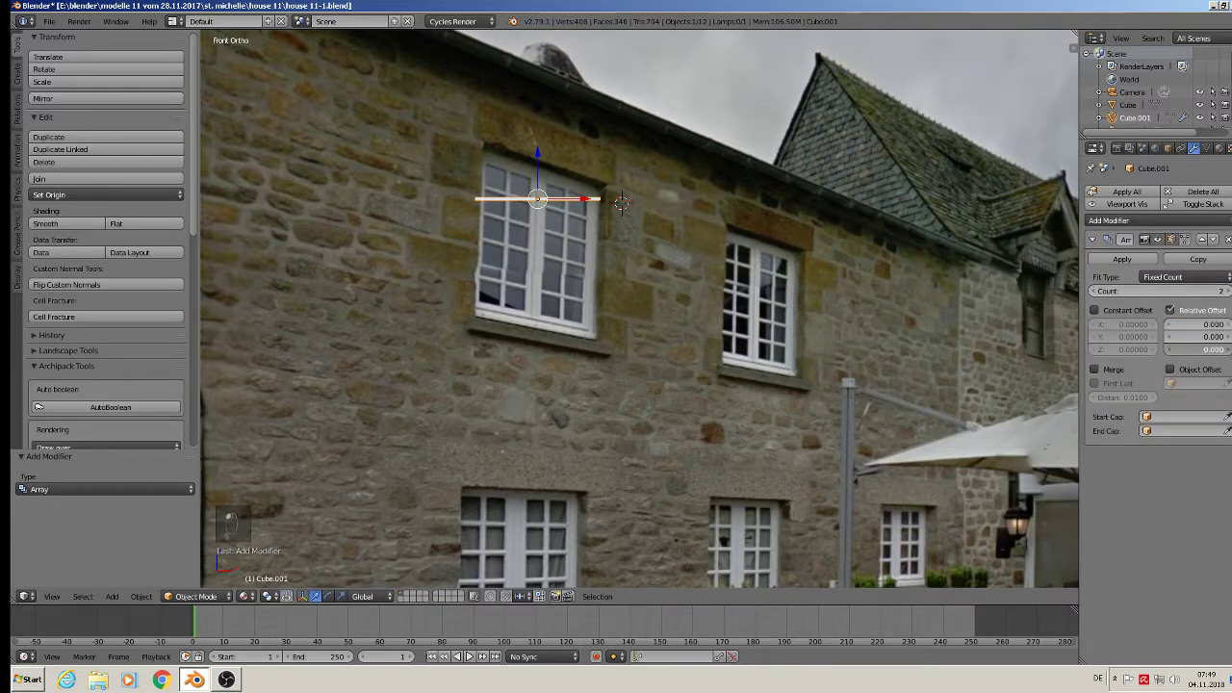
# Set the window bar array to a count of 5 with a relative Z offset of -9.8, and move it -0.114 along X
pyautogui.write('1')
pyautogui.press('Return')
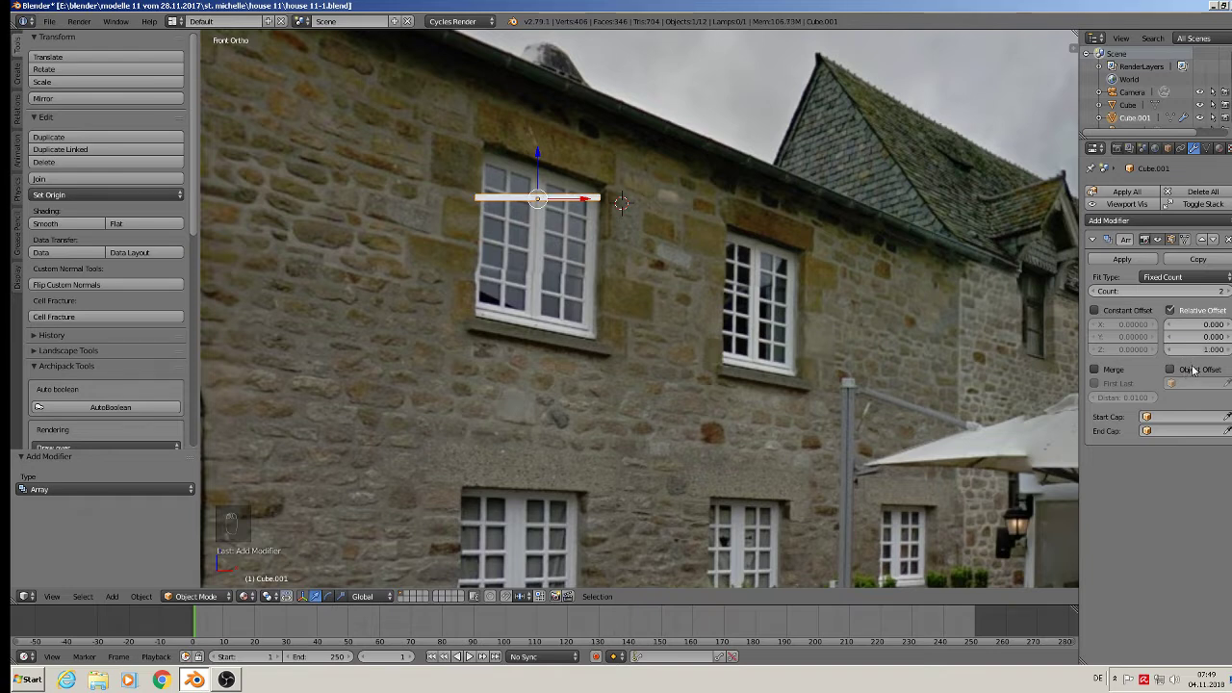
pyautogui.moveTo(1202, 350); pyautogui.dragTo(1155, 350)
pyautogui.click(1197, 292)
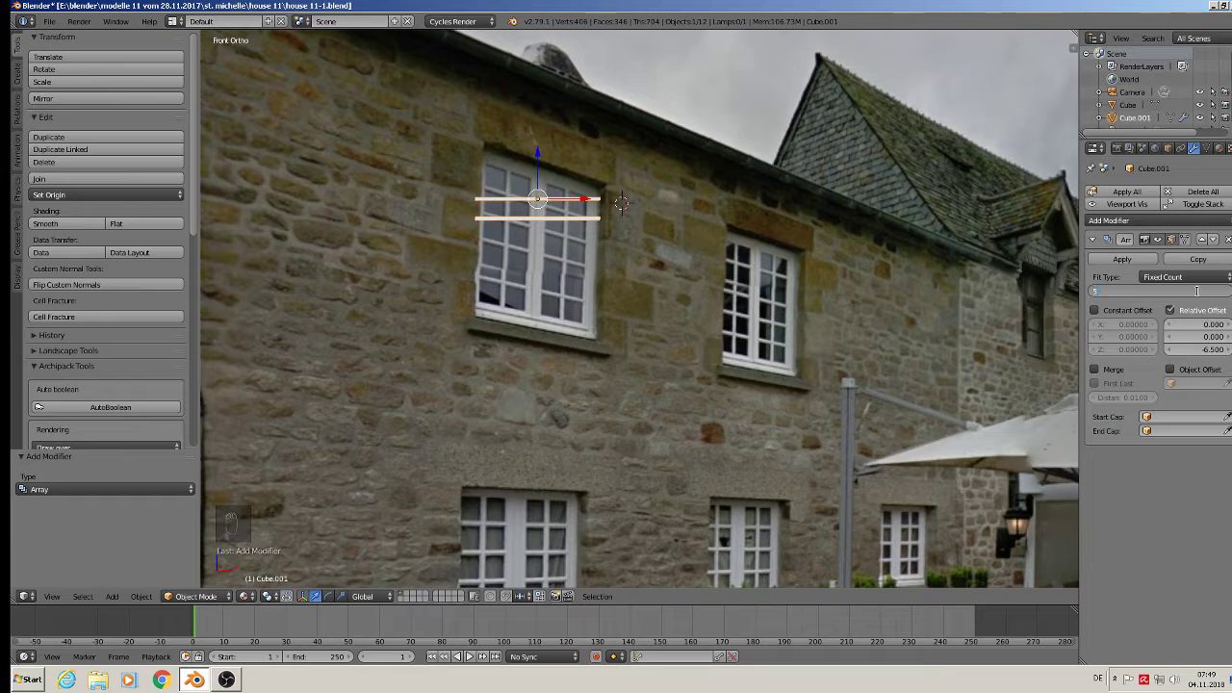
pyautogui.write('5')
pyautogui.press('Return')
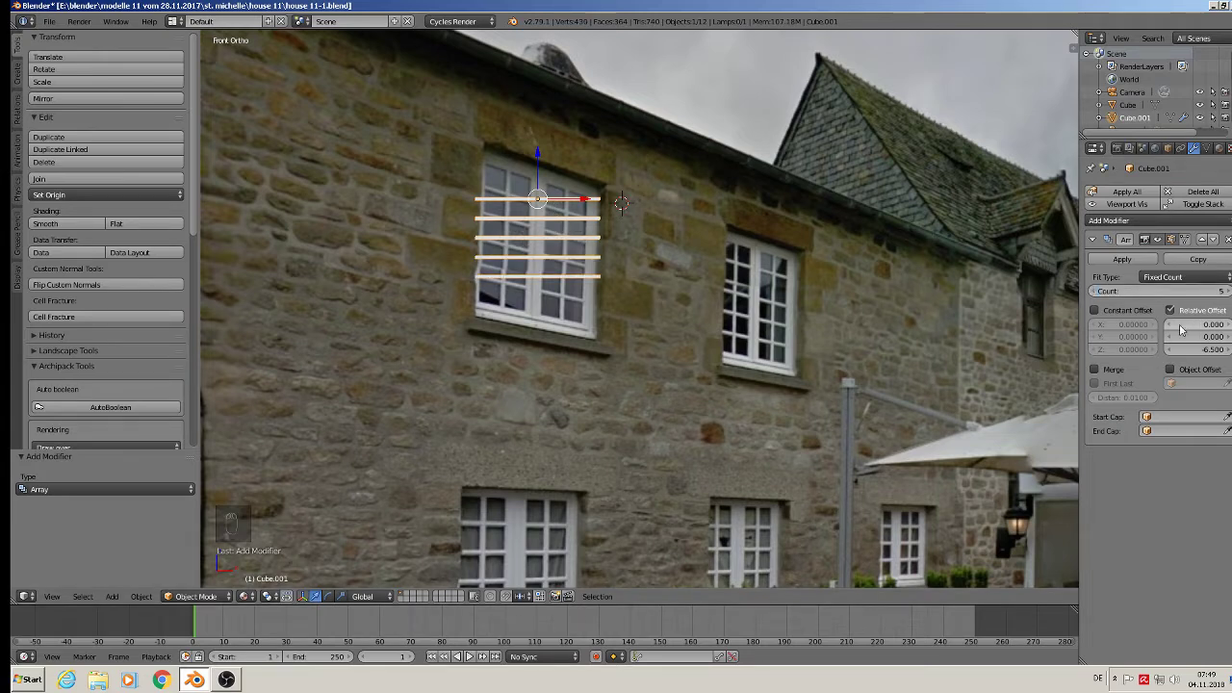
pyautogui.moveTo(1203, 350)
pyautogui.mouseDown()
pyautogui.moveTo(1165, 350)
pyautogui.moveTo(1185, 350)
pyautogui.mouseUp()
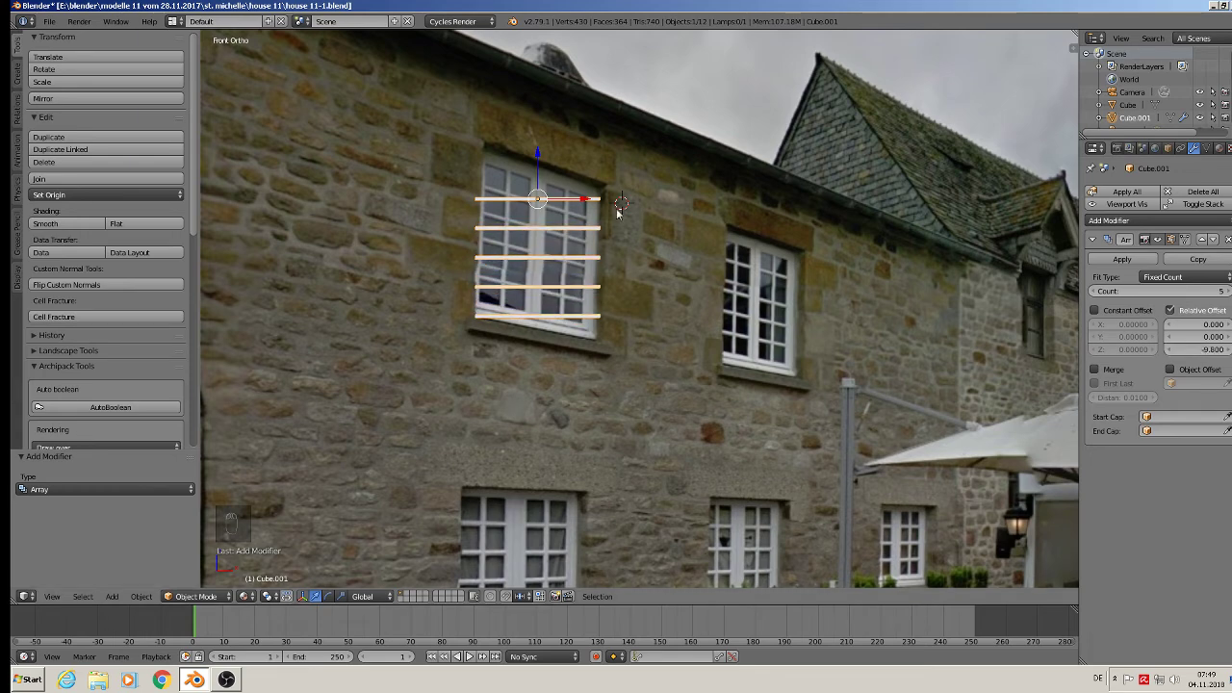
pyautogui.moveTo(595, 201); pyautogui.dragTo(374, 186)
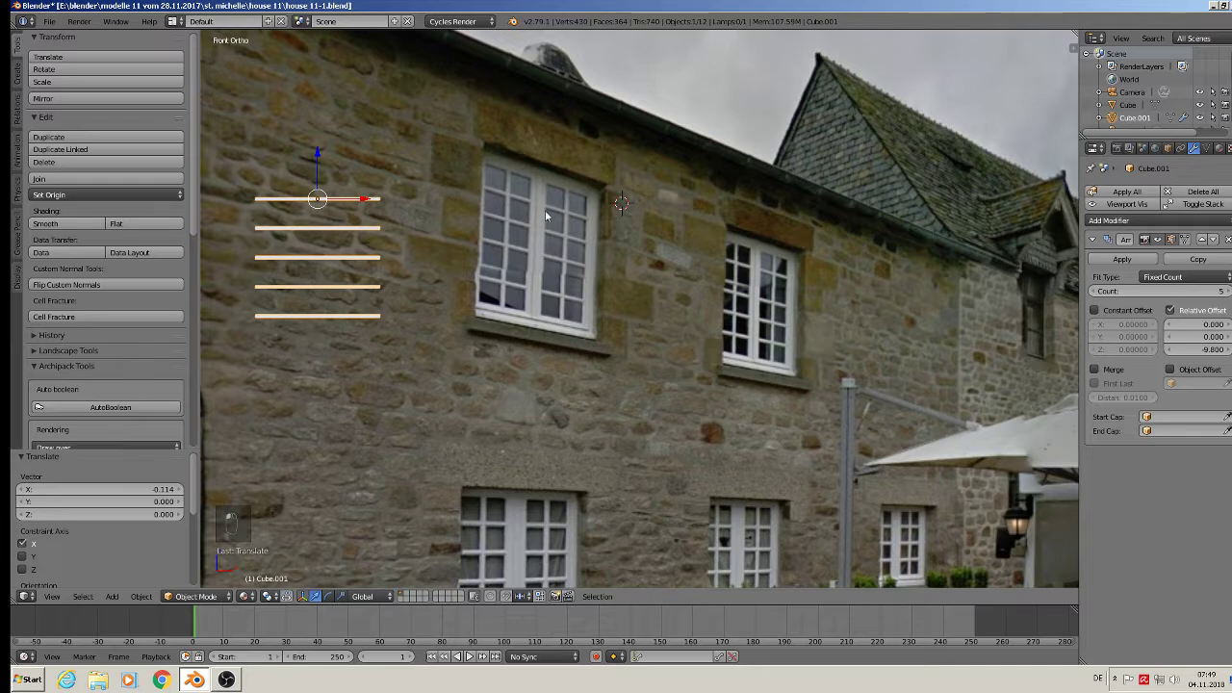
pyautogui.keyDown('shift'); pyautogui.moveTo(545, 213); pyautogui.dragTo(676, 185, button='middle'); pyautogui.keyUp('shift')
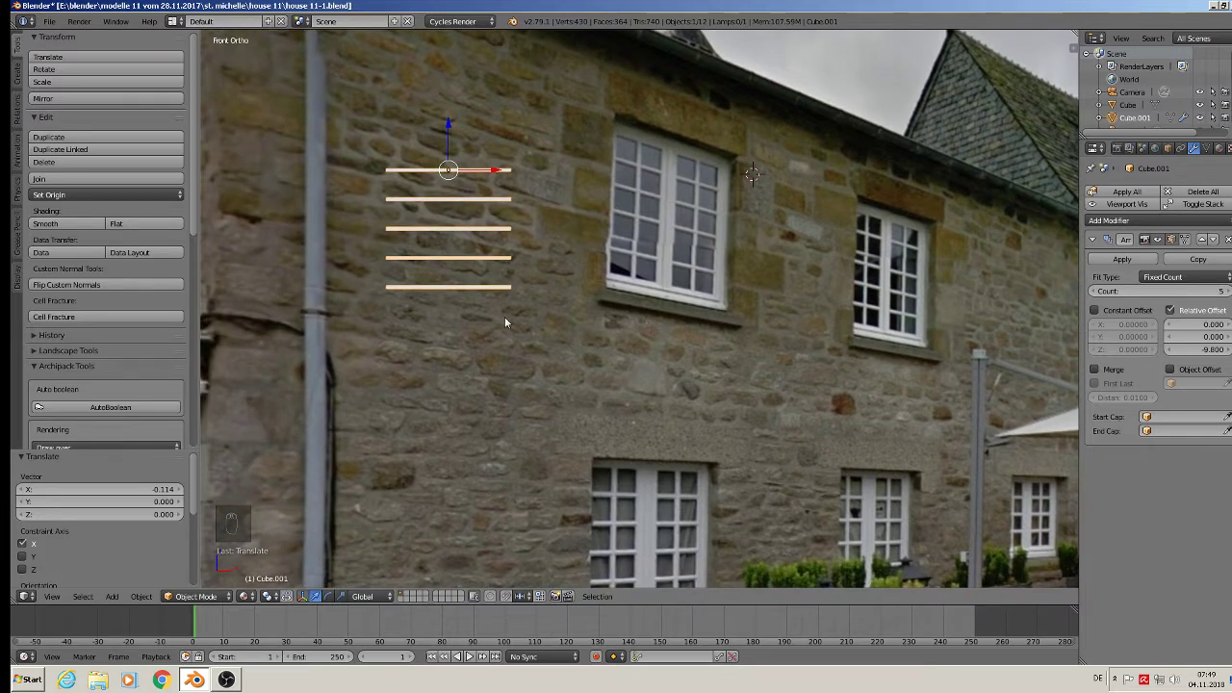
# Place the 3D cursor on the wall between the bars and the window, add a cube there, and scale it to 0.043
pyautogui.press('a')
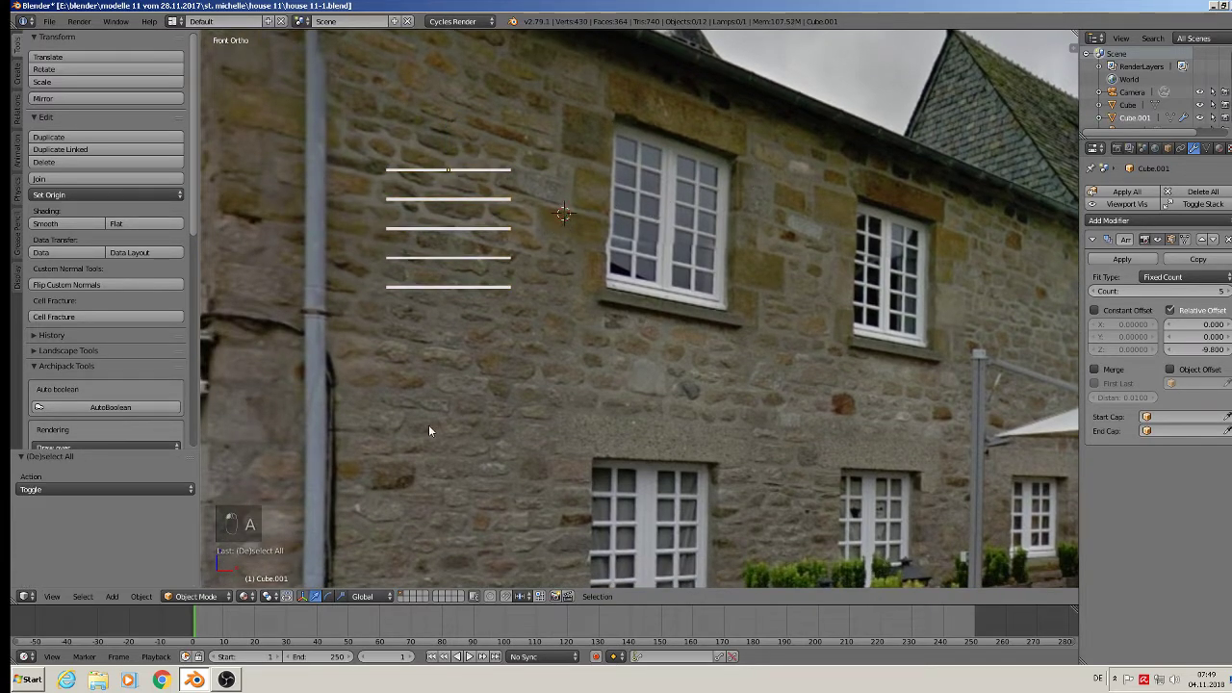
pyautogui.click(118, 599)
pyautogui.moveTo(122, 582)
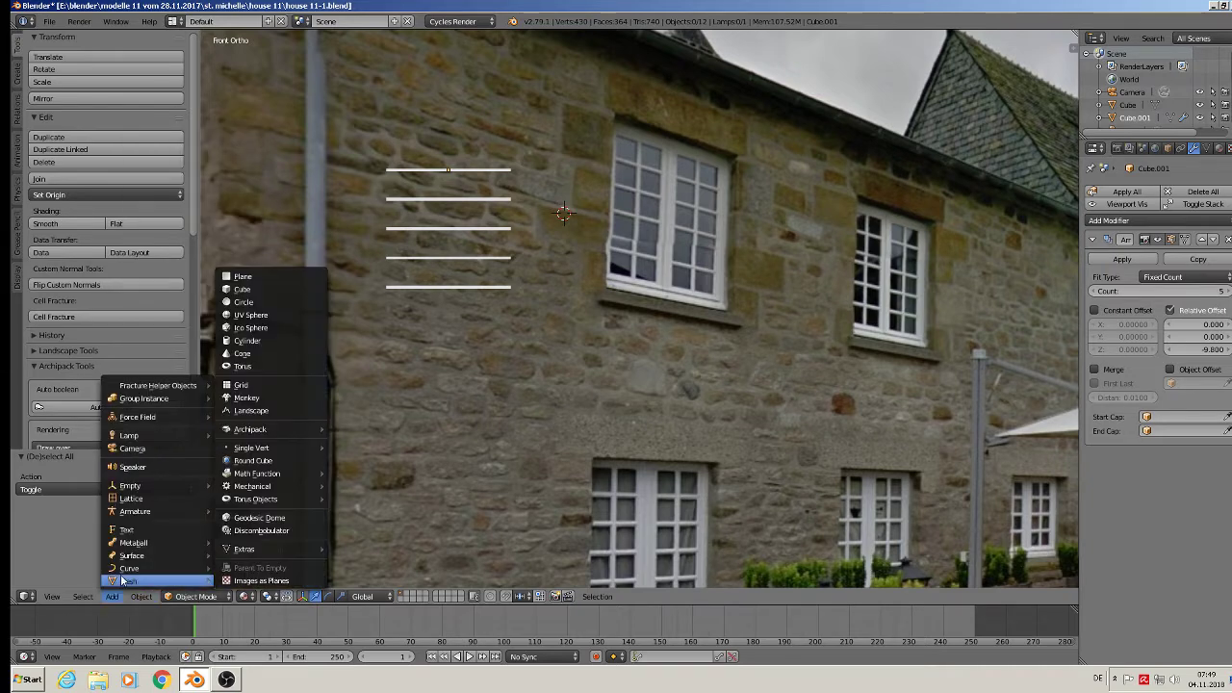
pyautogui.click(278, 291)
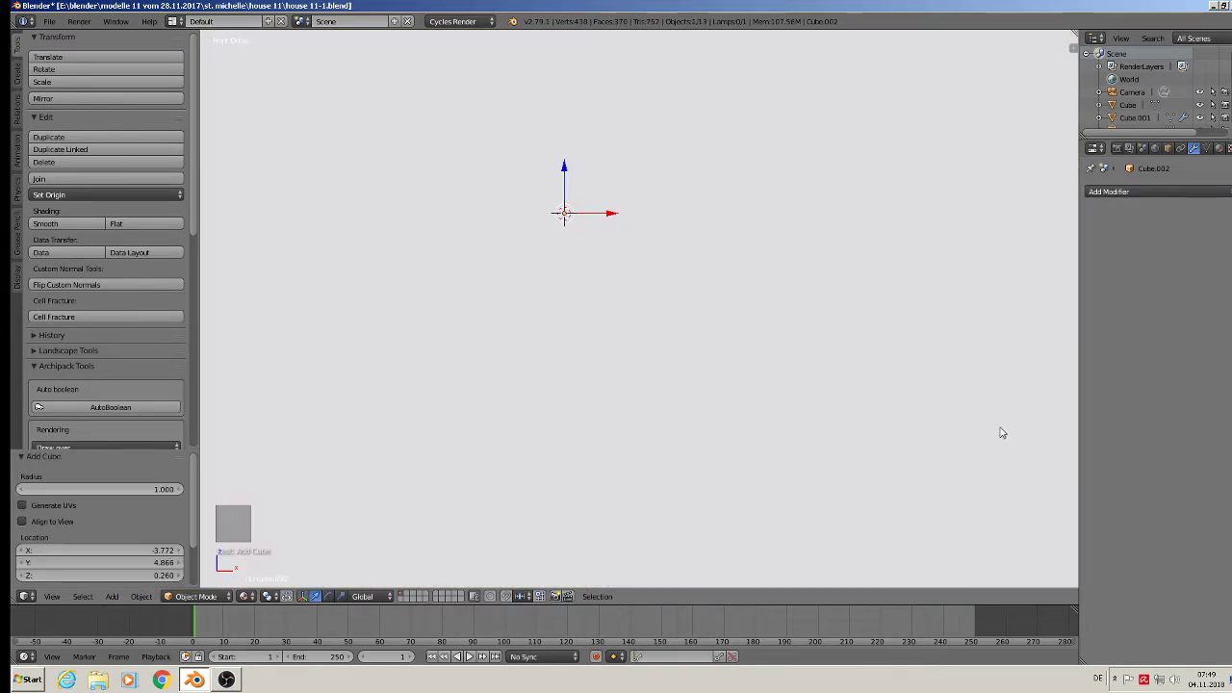
pyautogui.press('s')
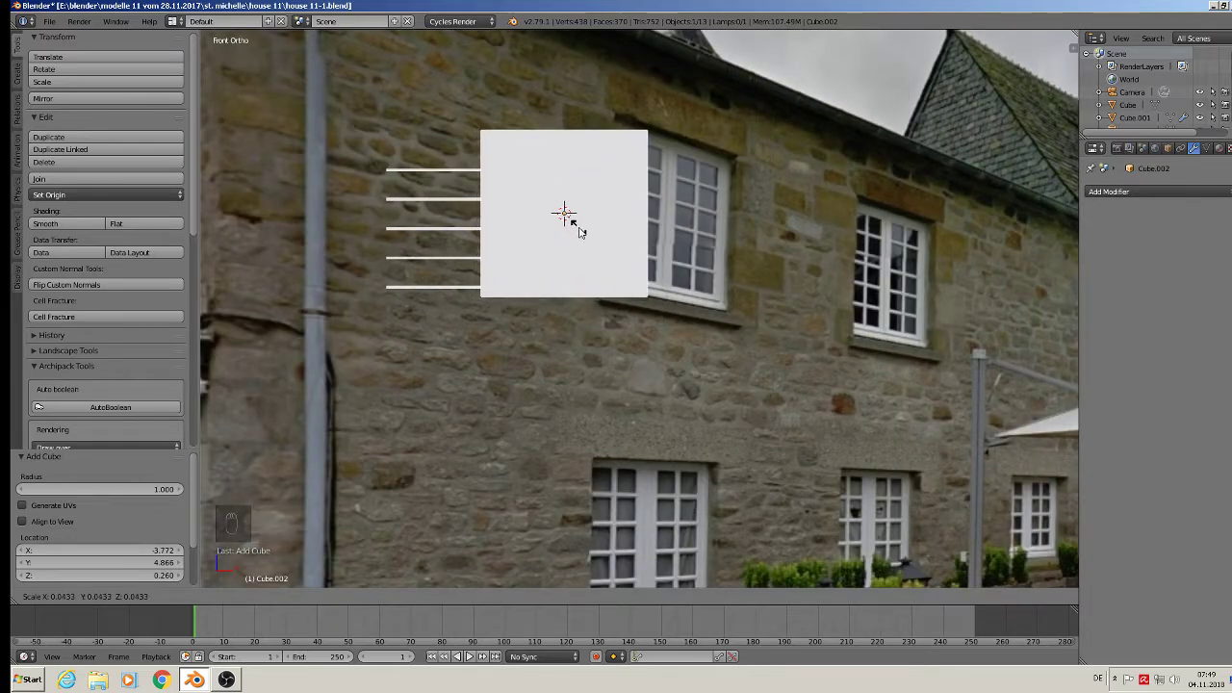
pyautogui.click(578, 231)
# Scale the new cube by 1.168 along Z and 0.848 along X, and move it -0.148 along X beside the bars
pyautogui.press('s')
pyautogui.press('z')
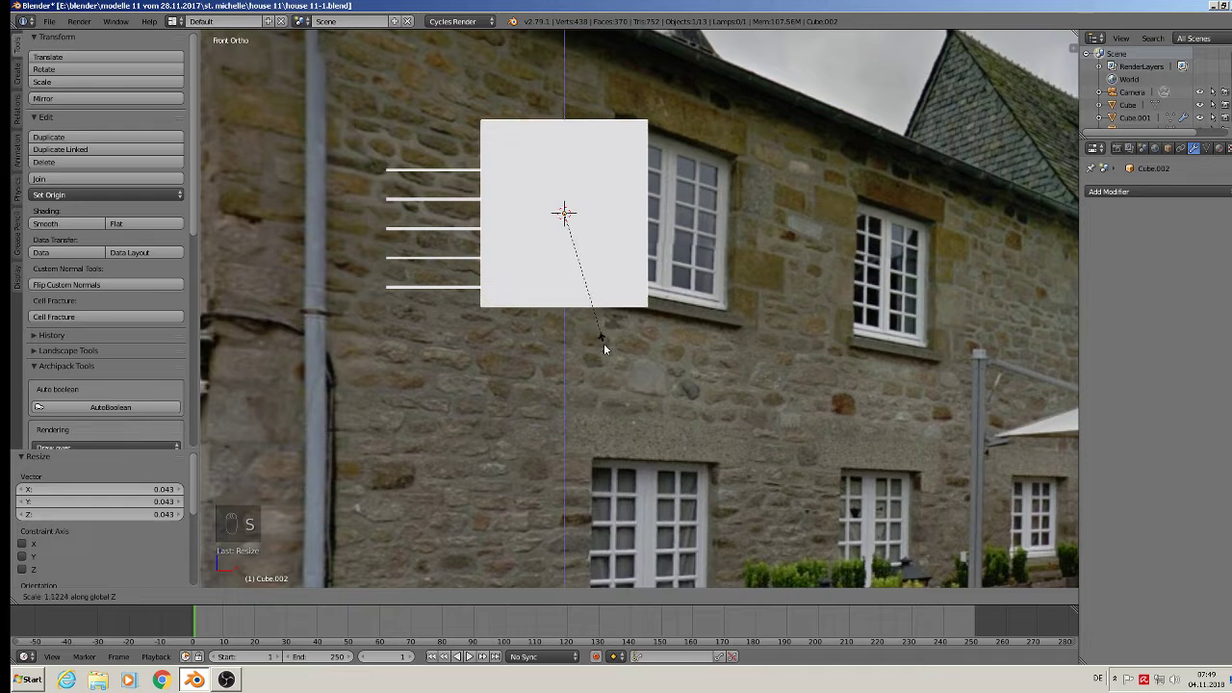
pyautogui.click(596, 349)
pyautogui.press('s')
pyautogui.press('x')
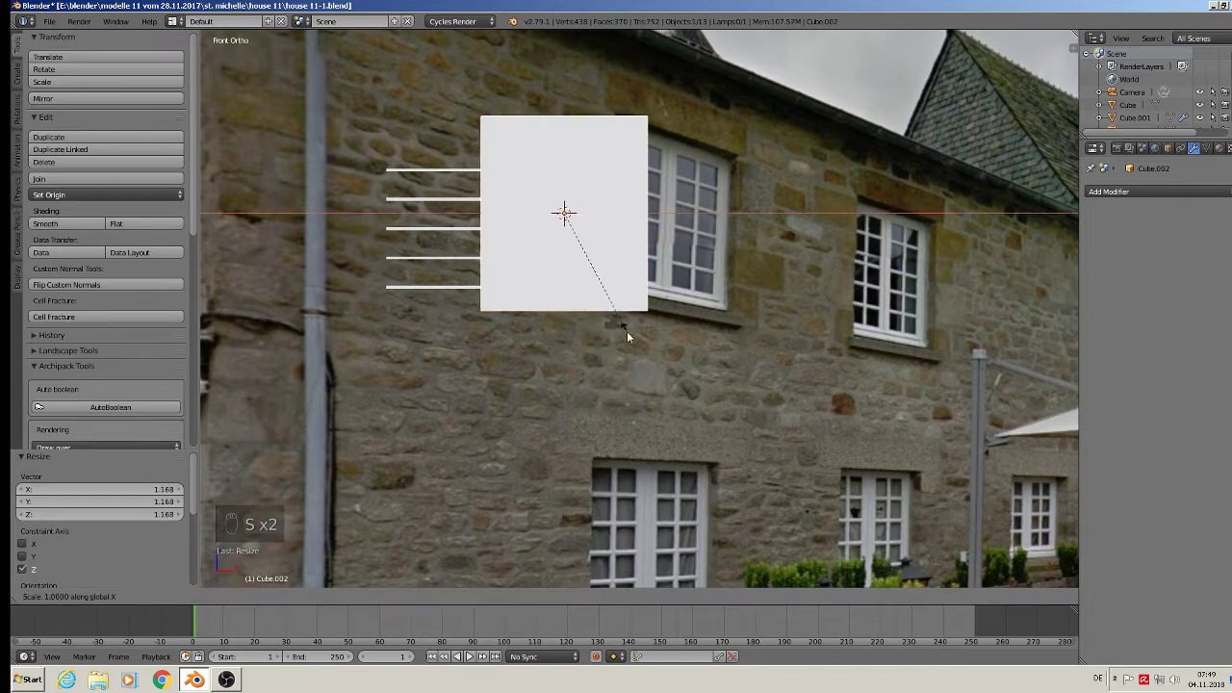
pyautogui.click(607, 318)
pyautogui.press('g')
pyautogui.press('x')
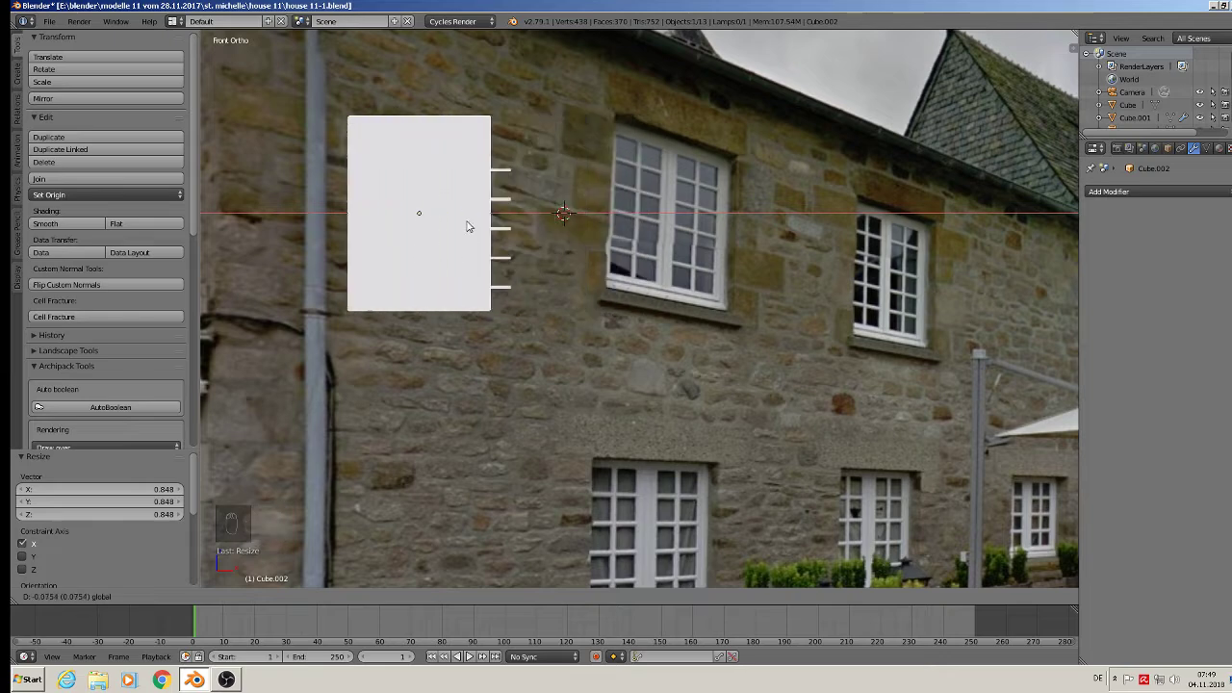
pyautogui.click(331, 226)
pyautogui.keyDown('shift'); pyautogui.moveTo(331, 225); pyautogui.dragTo(572, 105, button='middle'); pyautogui.keyUp('shift')
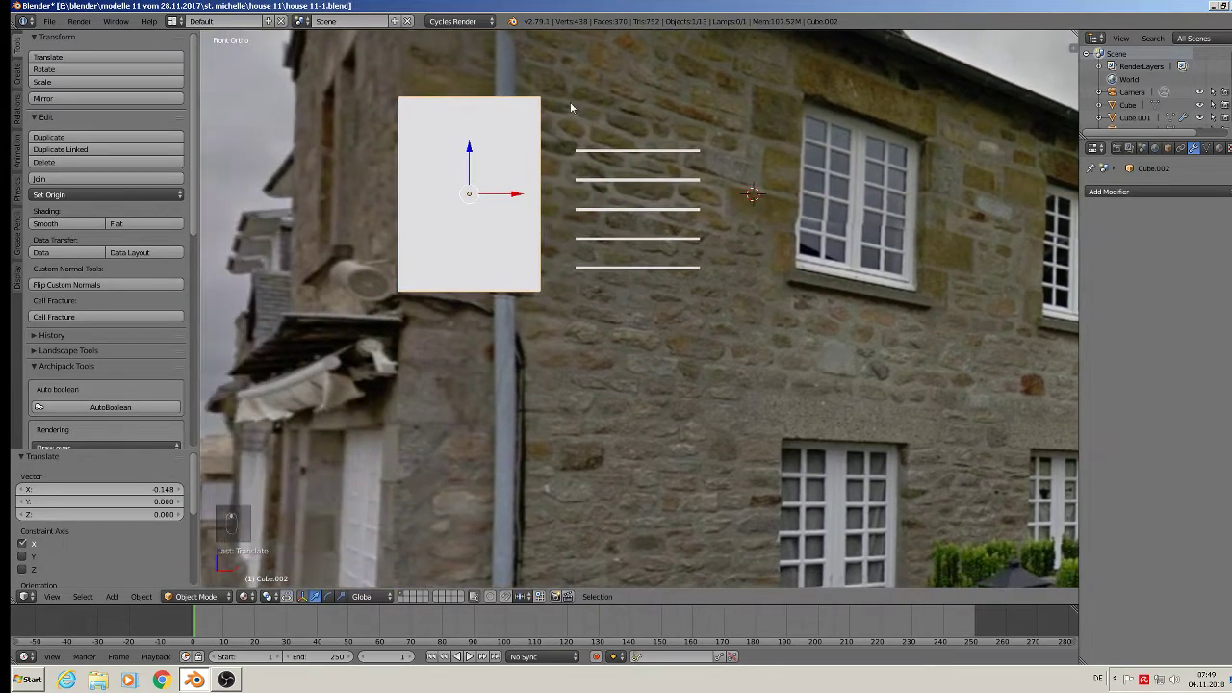
# Flatten the box by scaling it 0.117 along Y, and move it -0.052 along Y
pyautogui.moveTo(476, 132); pyautogui.dragTo(558, 232, button='middle')
pyautogui.press('KP_0')
pyautogui.press('s')
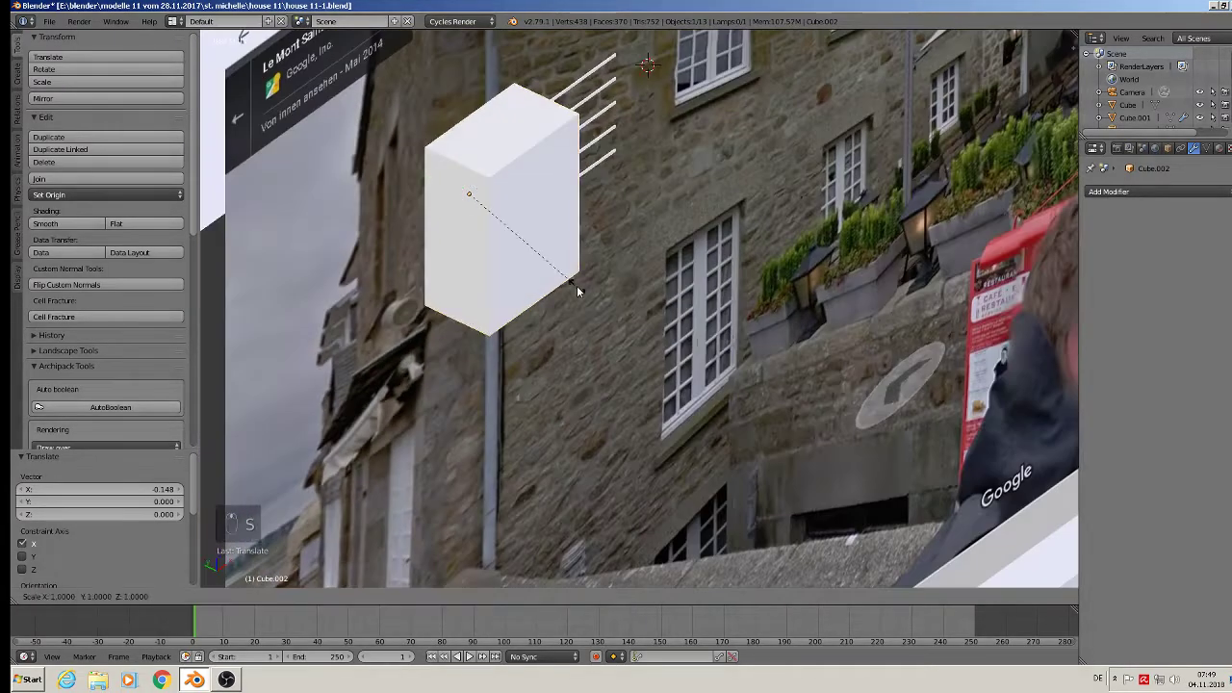
pyautogui.press('y')
pyautogui.click(469, 213)
pyautogui.press('g')
pyautogui.press('y')
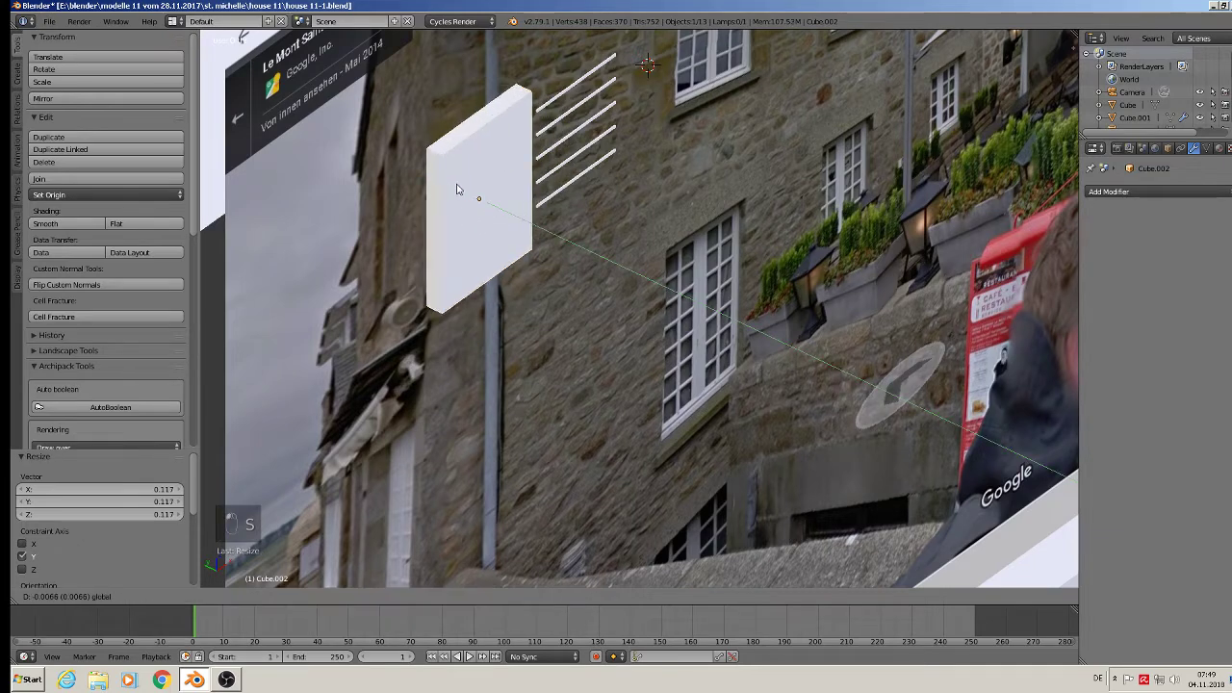
pyautogui.click(538, 219)
# Scale the panel by 0.53 along Y and place a duplicate about 0.048 along Y behind it
pyautogui.scroll(1, 533, 227)
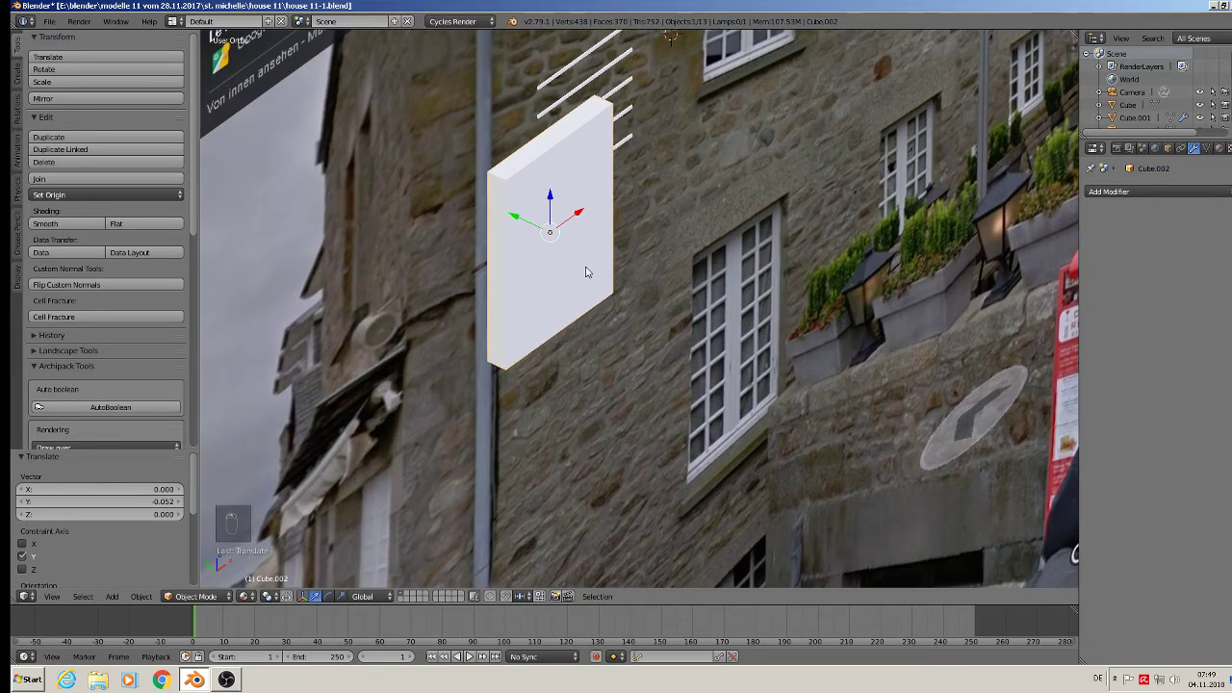
pyautogui.press('s')
pyautogui.click(565, 256)
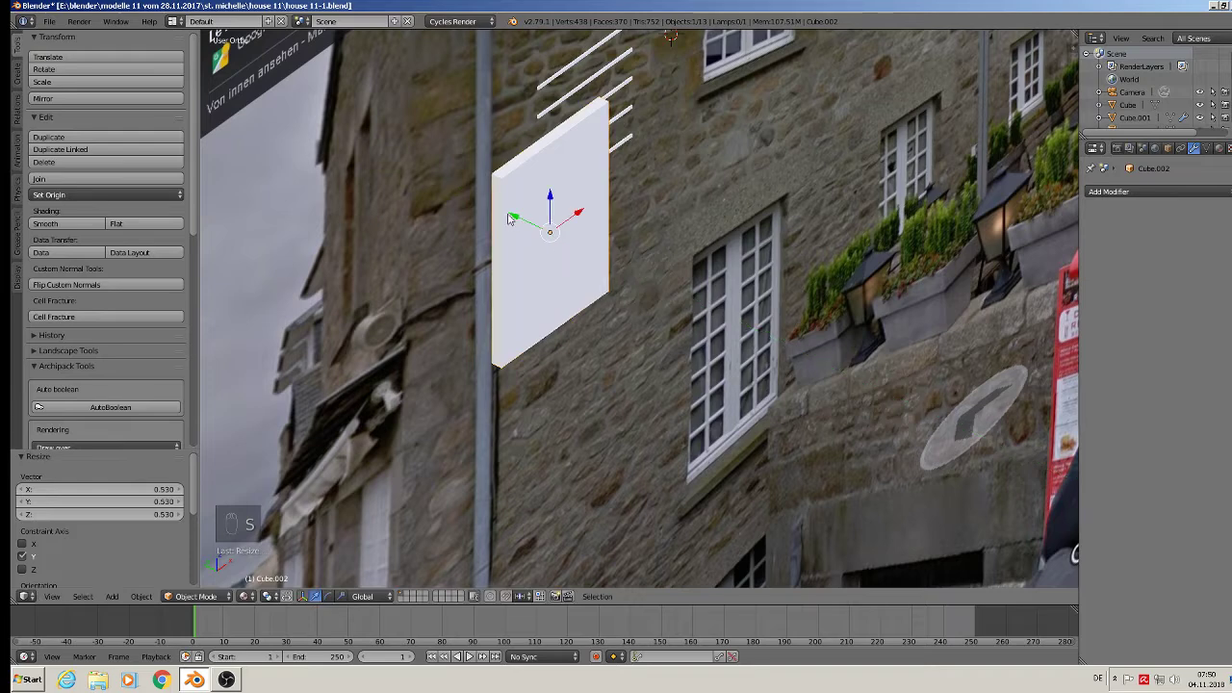
pyautogui.scroll(-1, 510, 219)
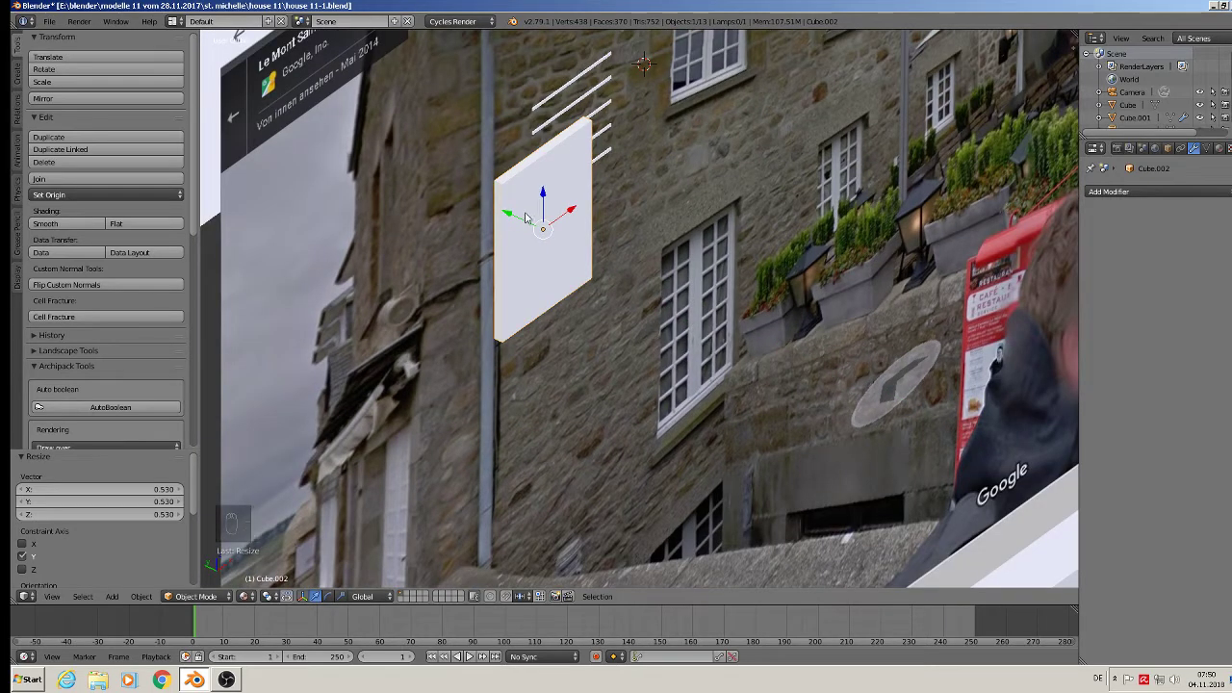
pyautogui.hotkey('shift', 'd')
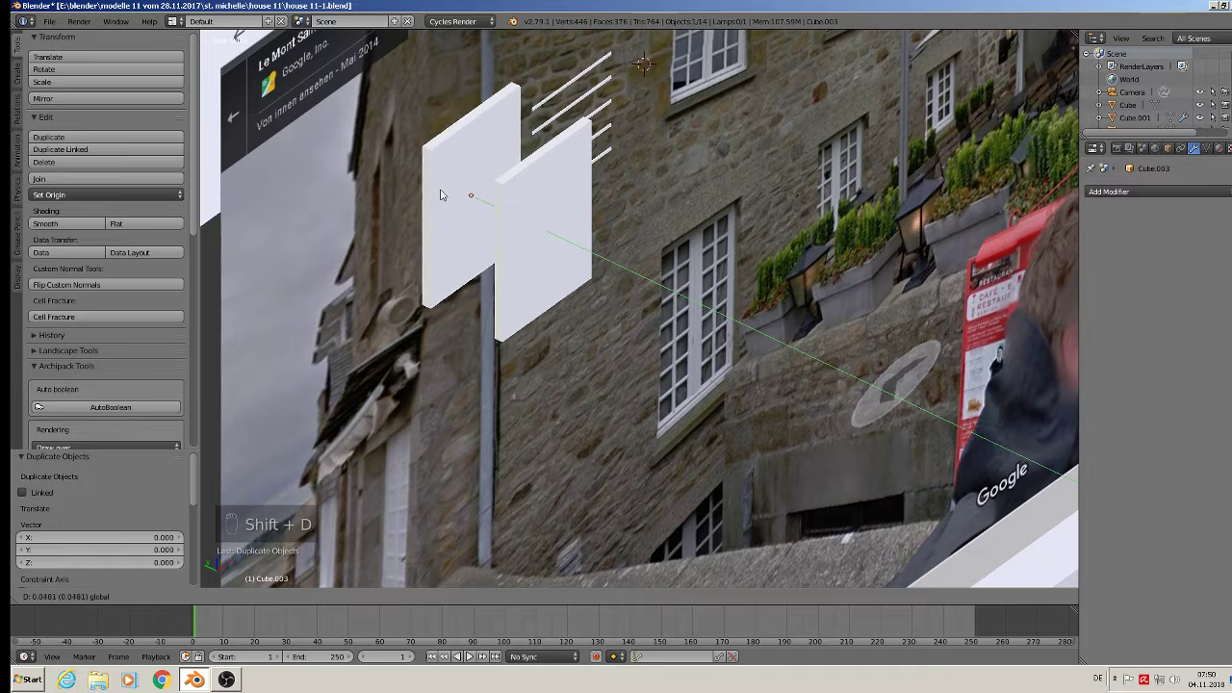
pyautogui.click(441, 194)
# In Edit Mode, extrude the original panel's front and back faces and scale them inward to 0.834
pyautogui.rightClick(513, 212)
pyautogui.scroll(2, 576, 275)
pyautogui.press('Tab')
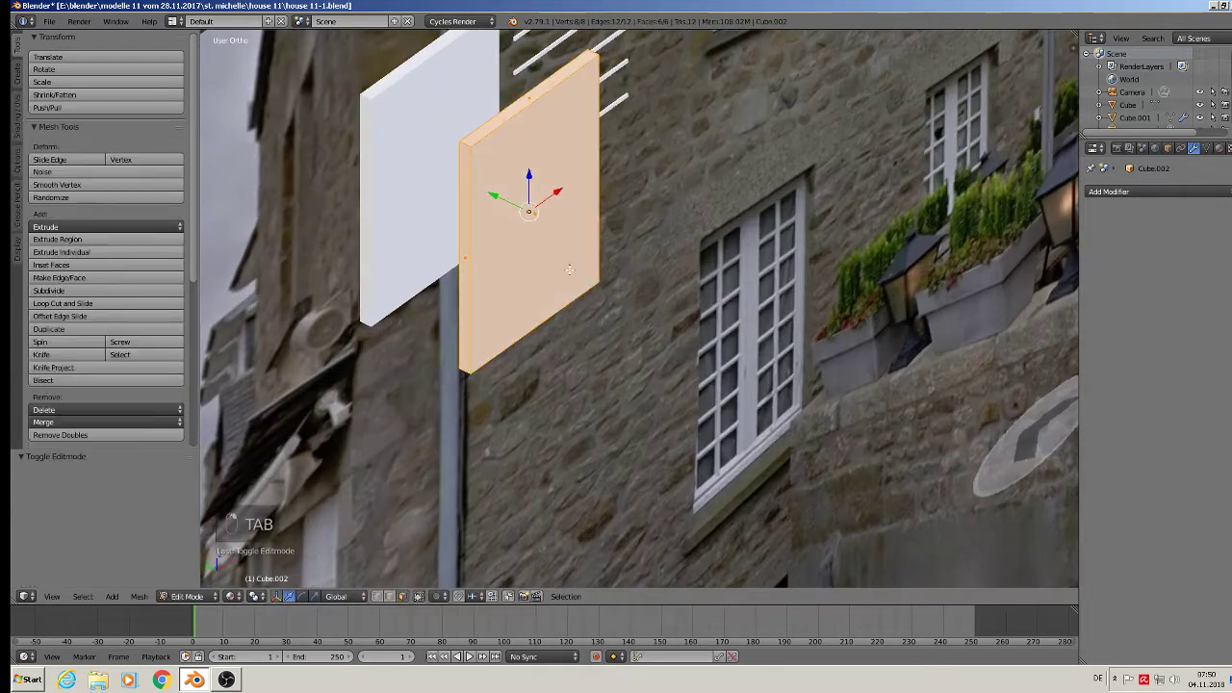
pyautogui.rightClick(594, 165)
pyautogui.moveTo(594, 166); pyautogui.dragTo(521, 233, button='middle')
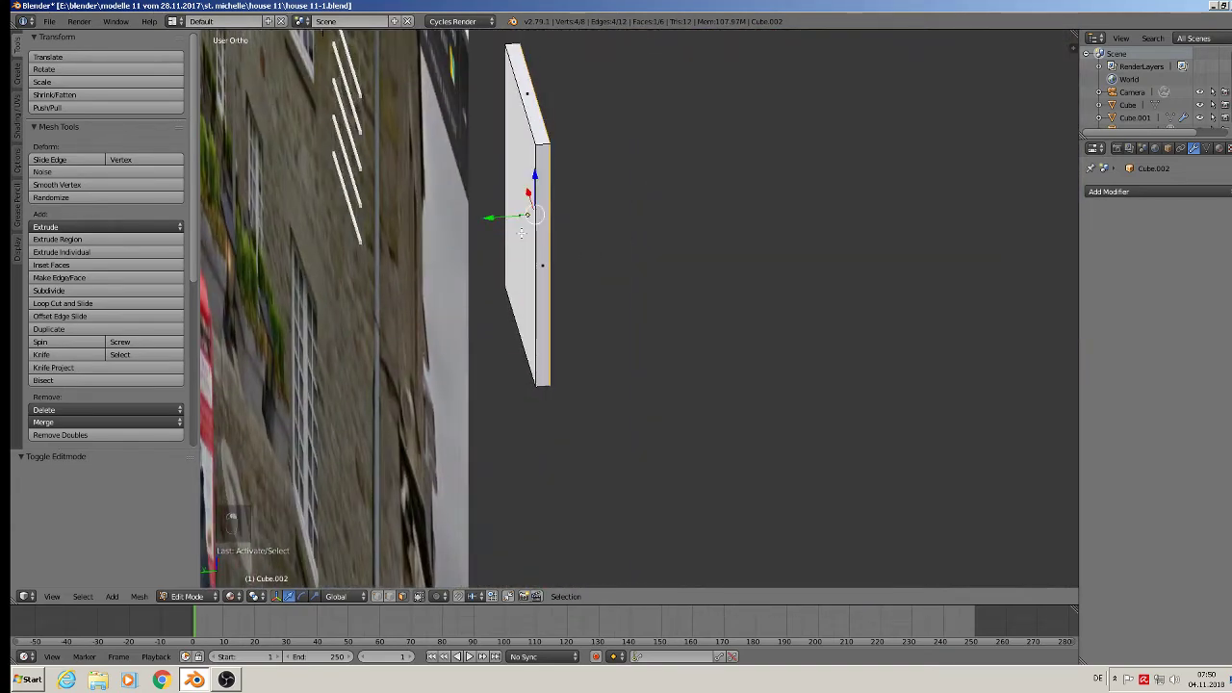
pyautogui.keyDown('shift'); pyautogui.rightClick(521, 233); pyautogui.keyUp('shift')
pyautogui.moveTo(619, 279); pyautogui.dragTo(484, 298, button='middle')
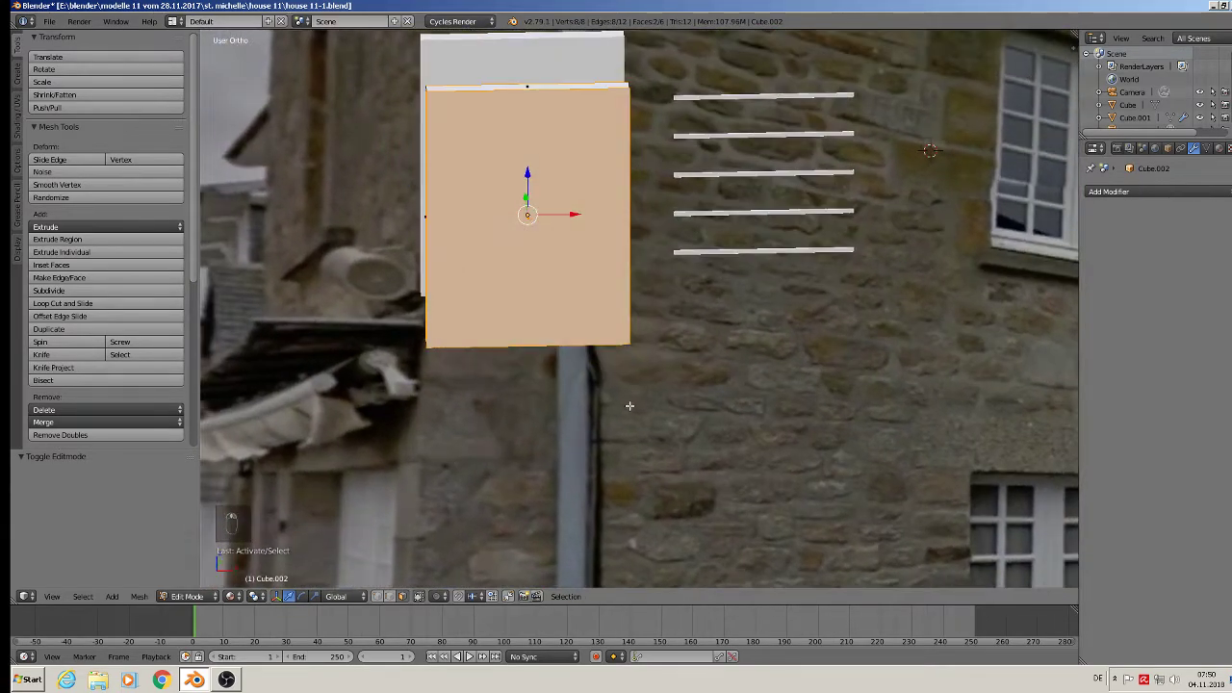
pyautogui.press('e')
pyautogui.press('s')
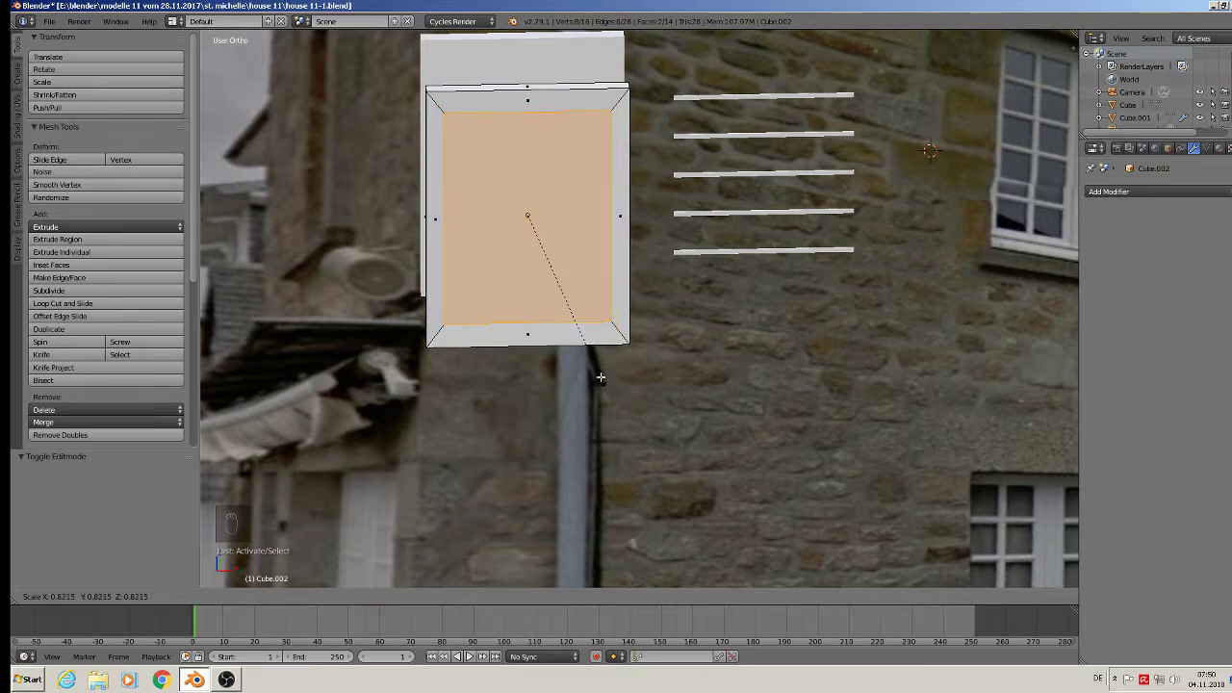
pyautogui.click(601, 378)
# Stretch the inset front and back faces 1.057 along Z, and delete only those faces to open the window frame
pyautogui.press('s')
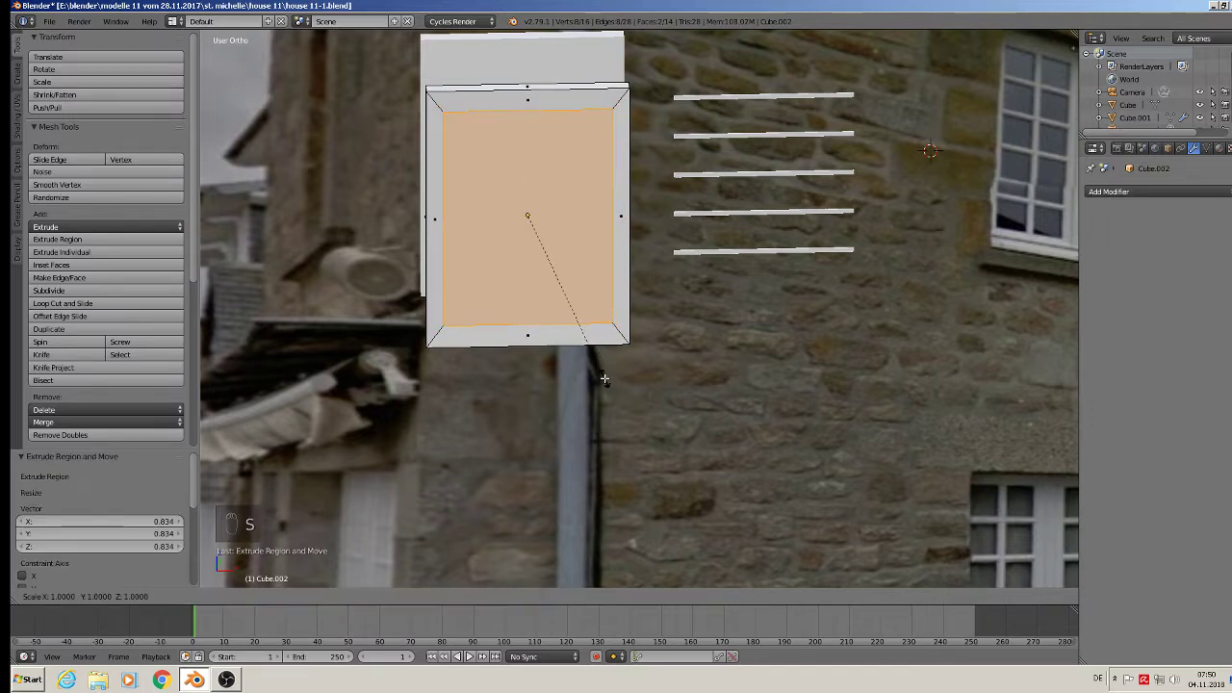
pyautogui.press('z')
pyautogui.click(603, 383)
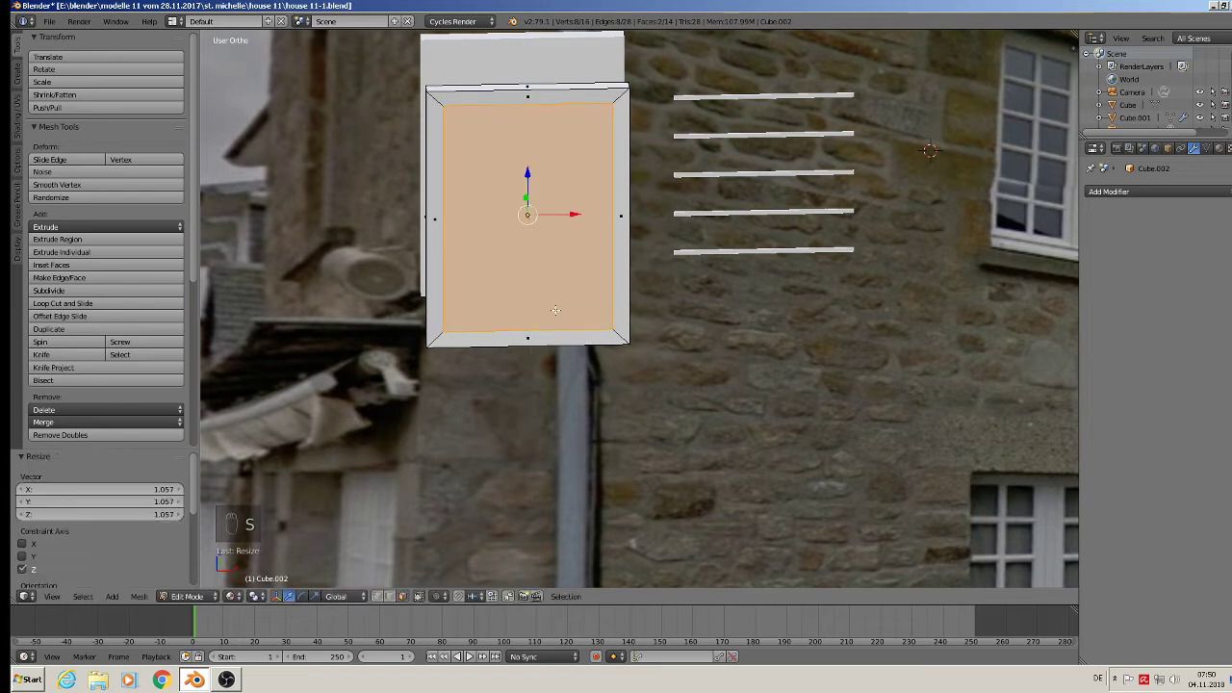
pyautogui.scroll(1, 509, 234)
pyautogui.moveTo(509, 234); pyautogui.dragTo(510, 223, button='middle')
pyautogui.press('x')
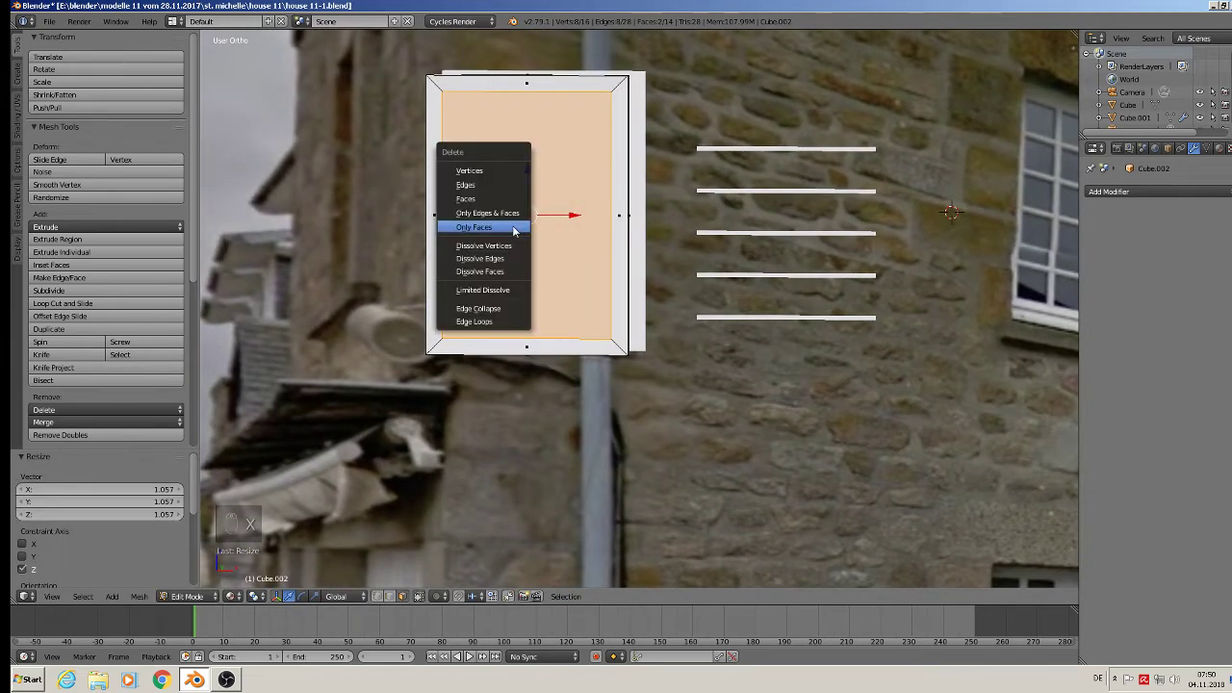
pyautogui.click(510, 222)
pyautogui.moveTo(510, 221); pyautogui.dragTo(472, 275, button='middle')
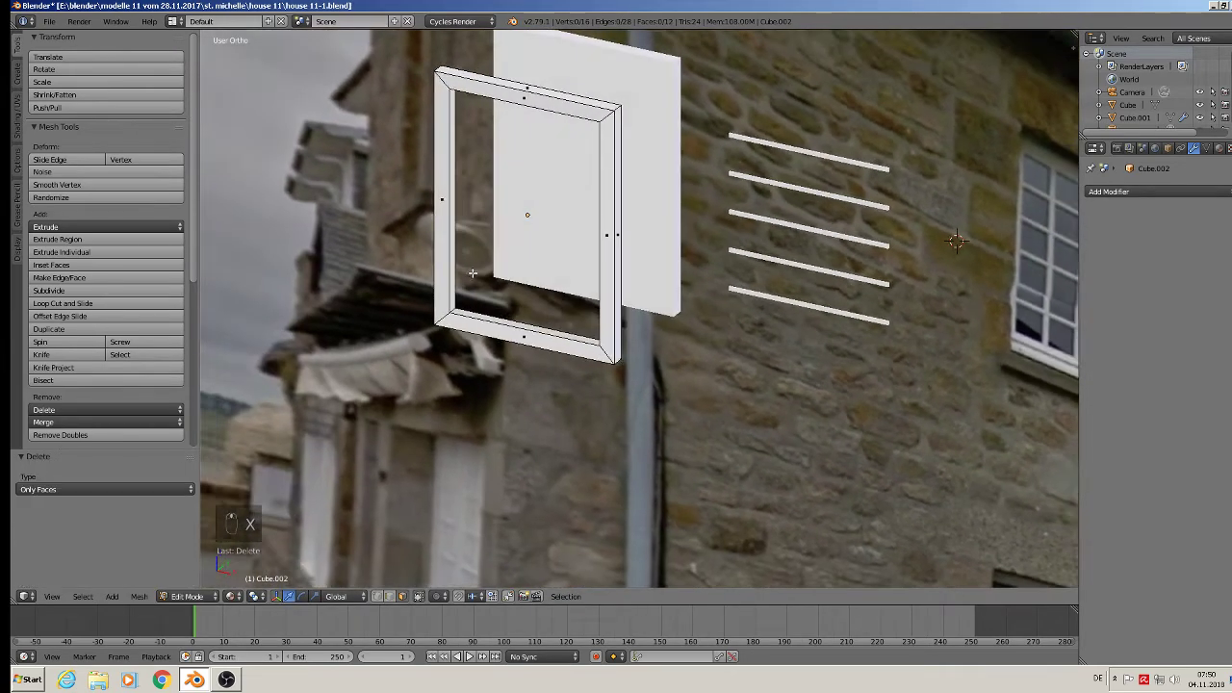
# Fill the inner gap on the frame's -X side with a face between its front and back vertical edges
pyautogui.scroll(3, 437, 211)
pyautogui.rightClick(463, 208)
pyautogui.keyDown('shift'); pyautogui.rightClick(463, 208); pyautogui.keyUp('shift')
pyautogui.rightClick(463, 208)
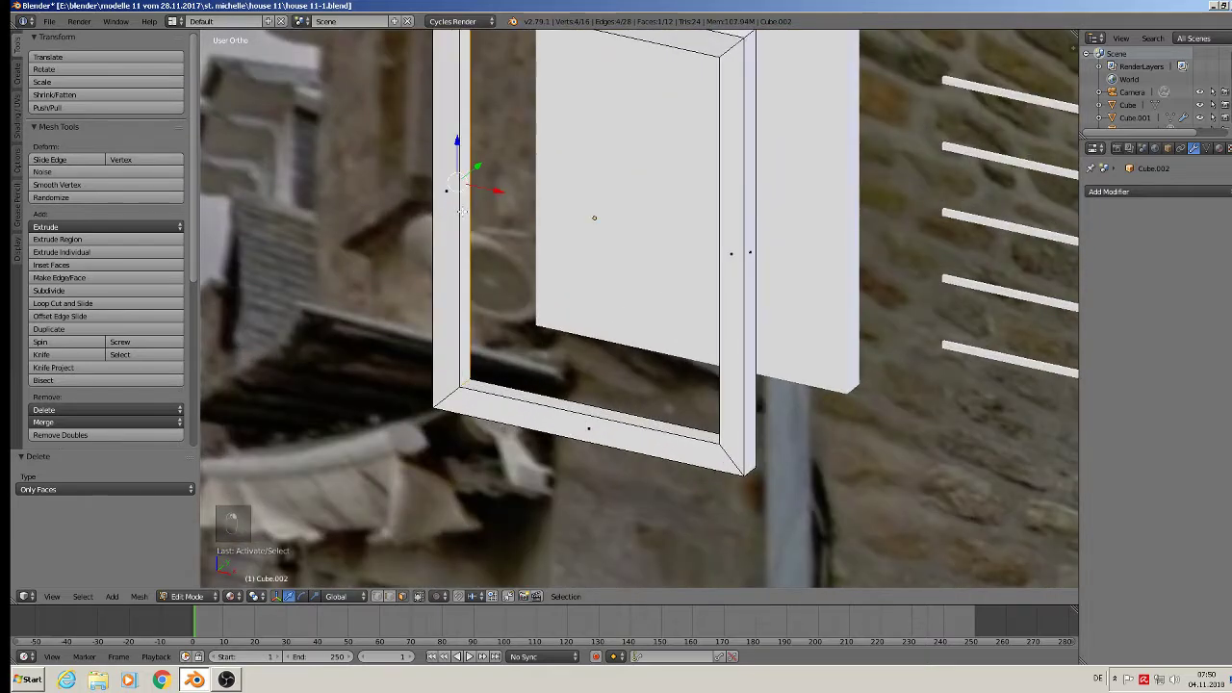
pyautogui.moveTo(463, 207); pyautogui.dragTo(411, 247, button='middle')
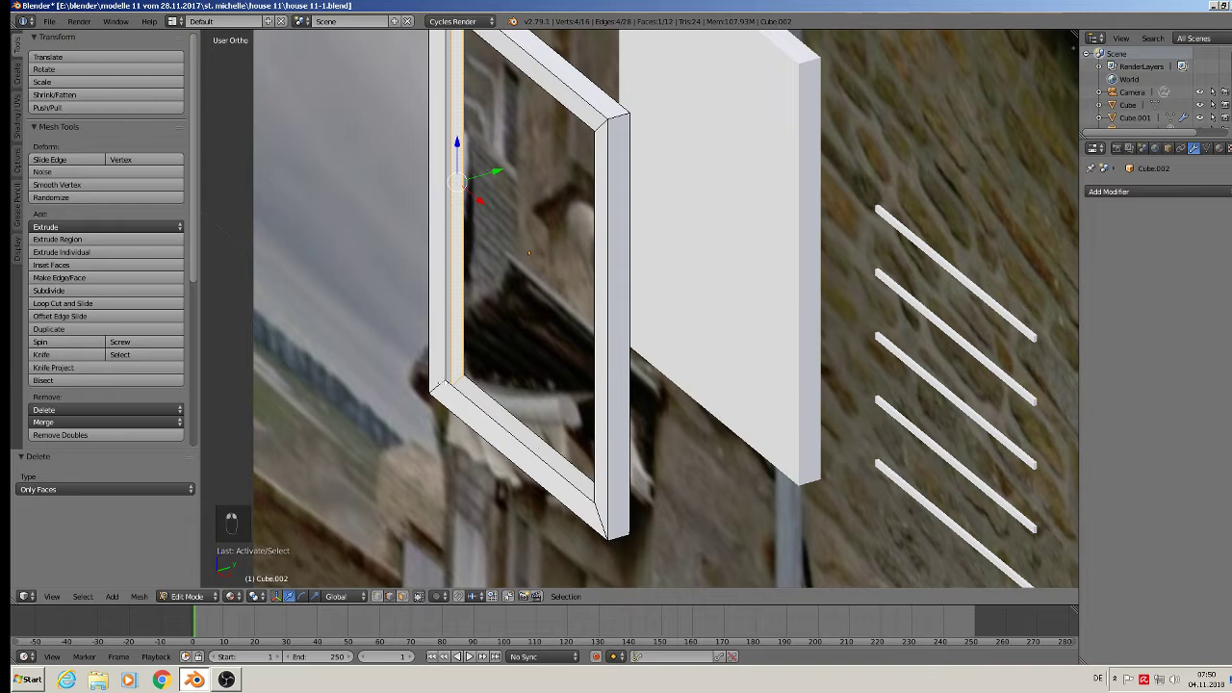
pyautogui.rightClick(466, 245)
pyautogui.keyDown('shift'); pyautogui.rightClick(439, 261); pyautogui.keyUp('shift')
pyautogui.moveTo(453, 293); pyautogui.dragTo(514, 315, button='middle')
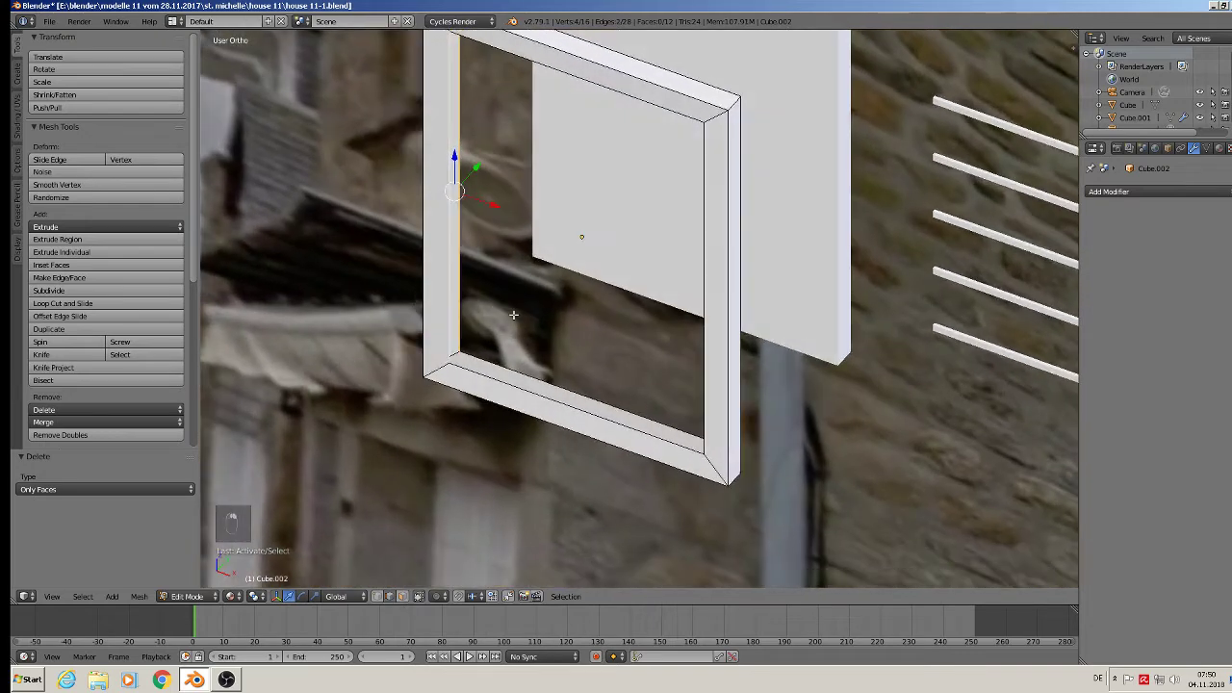
pyautogui.press('f')
# Fill the inner gaps along the frame's lower edge and its +X side with faces
pyautogui.rightClick(524, 368)
pyautogui.keyDown('shift'); pyautogui.rightClick(507, 389); pyautogui.keyUp('shift')
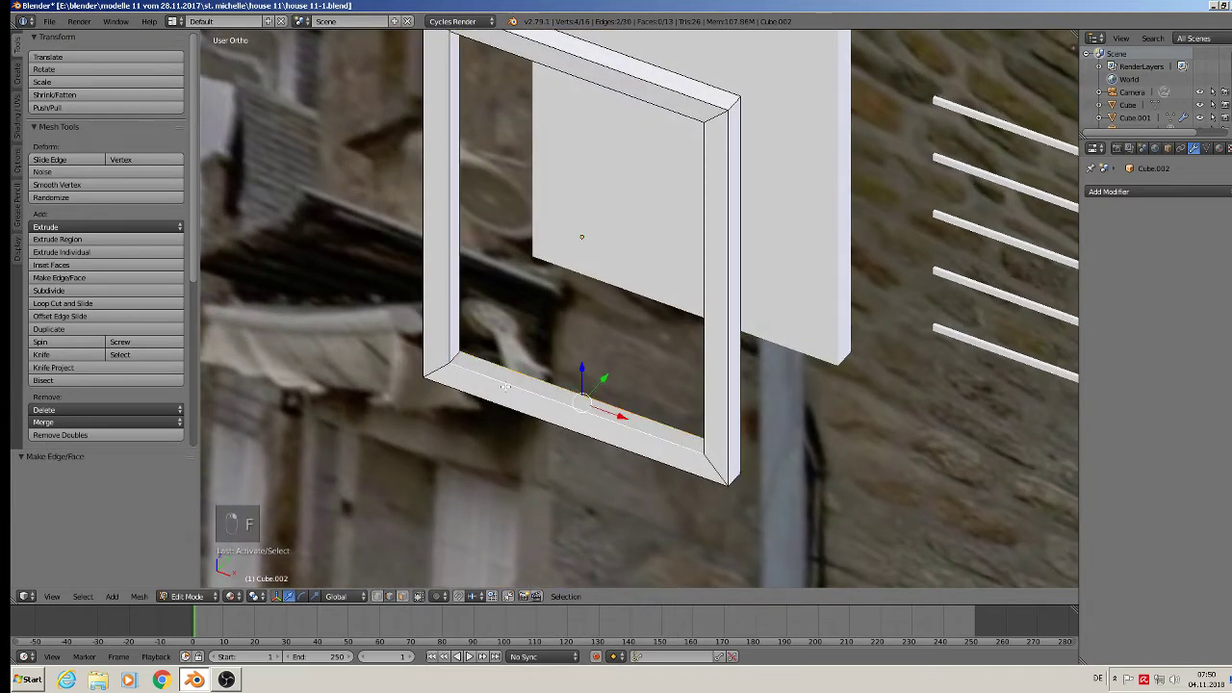
pyautogui.moveTo(508, 389); pyautogui.dragTo(651, 393, button='middle')
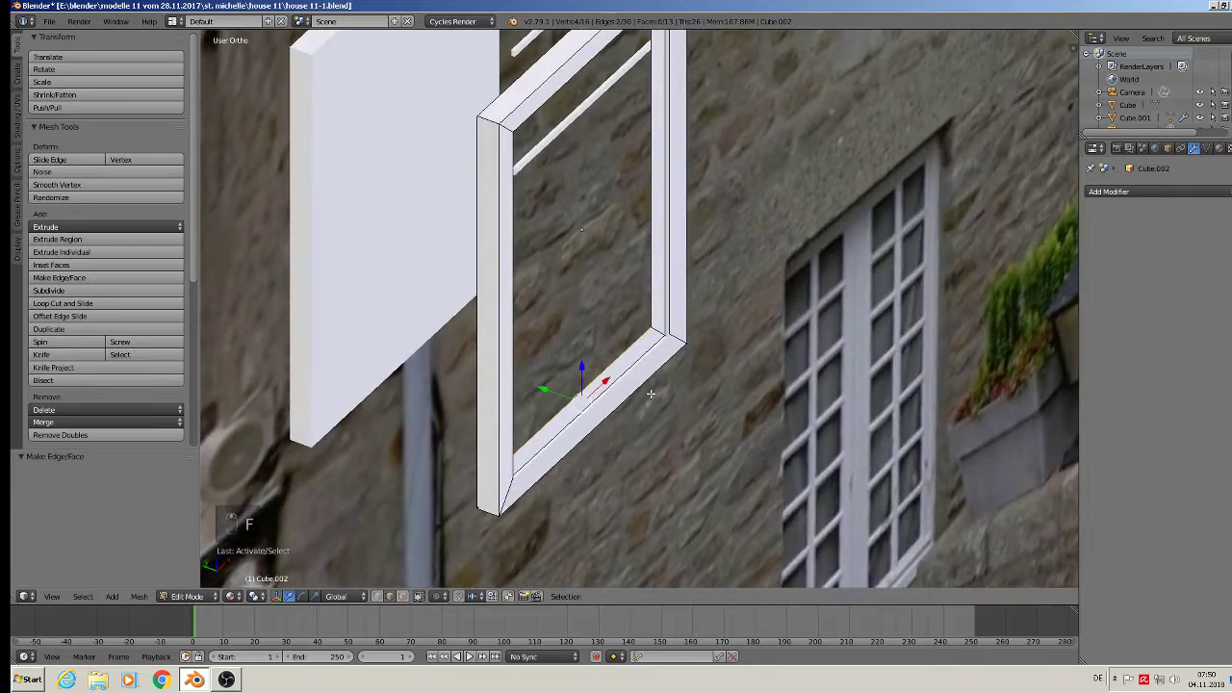
pyautogui.press('f')
pyautogui.rightClick(646, 219)
pyautogui.keyDown('shift'); pyautogui.rightClick(675, 170); pyautogui.keyUp('shift')
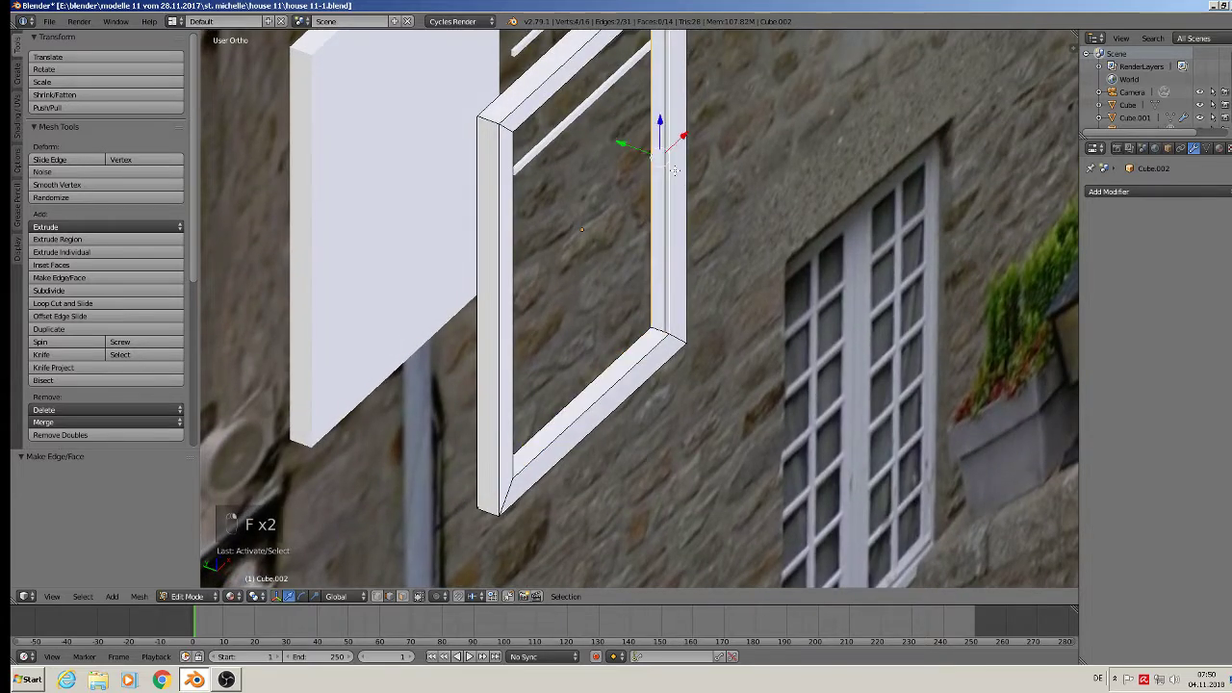
pyautogui.press('f')
# Fill the inner gap along the frame's upper edge with a face and leave Edit Mode
pyautogui.moveTo(675, 173); pyautogui.dragTo(603, 284, button='middle')
pyautogui.rightClick(604, 286)
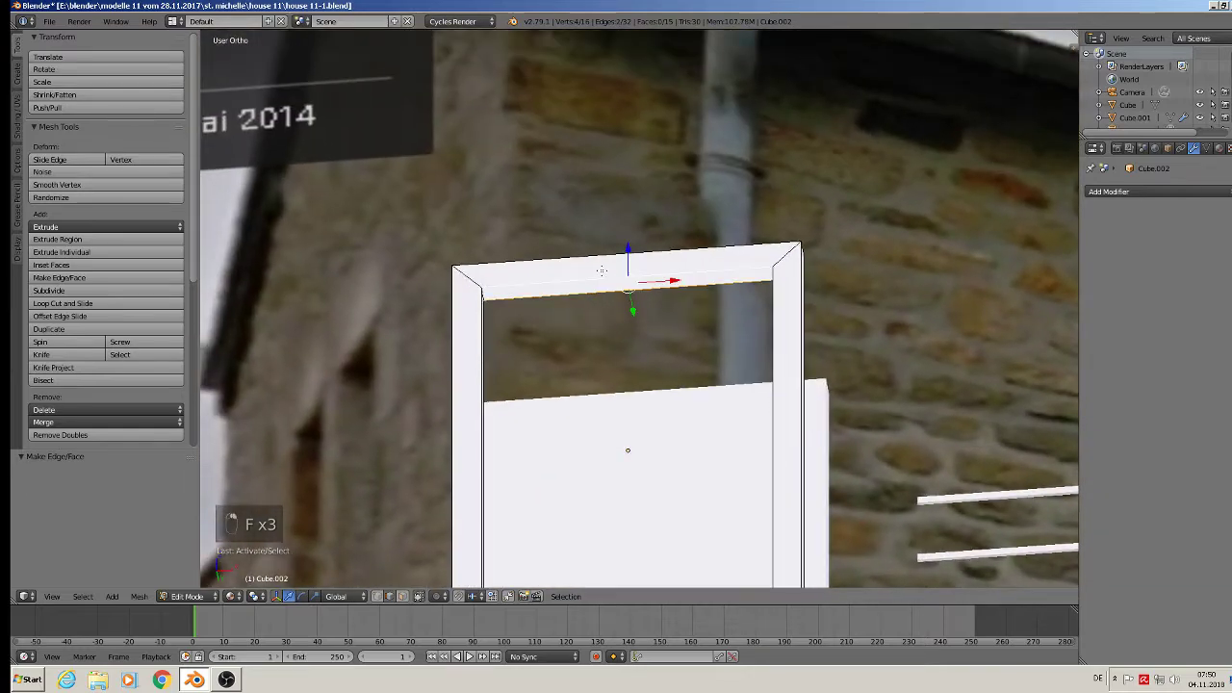
pyautogui.press('f')
pyautogui.scroll(-7, 601, 270)
pyautogui.press('Tab')
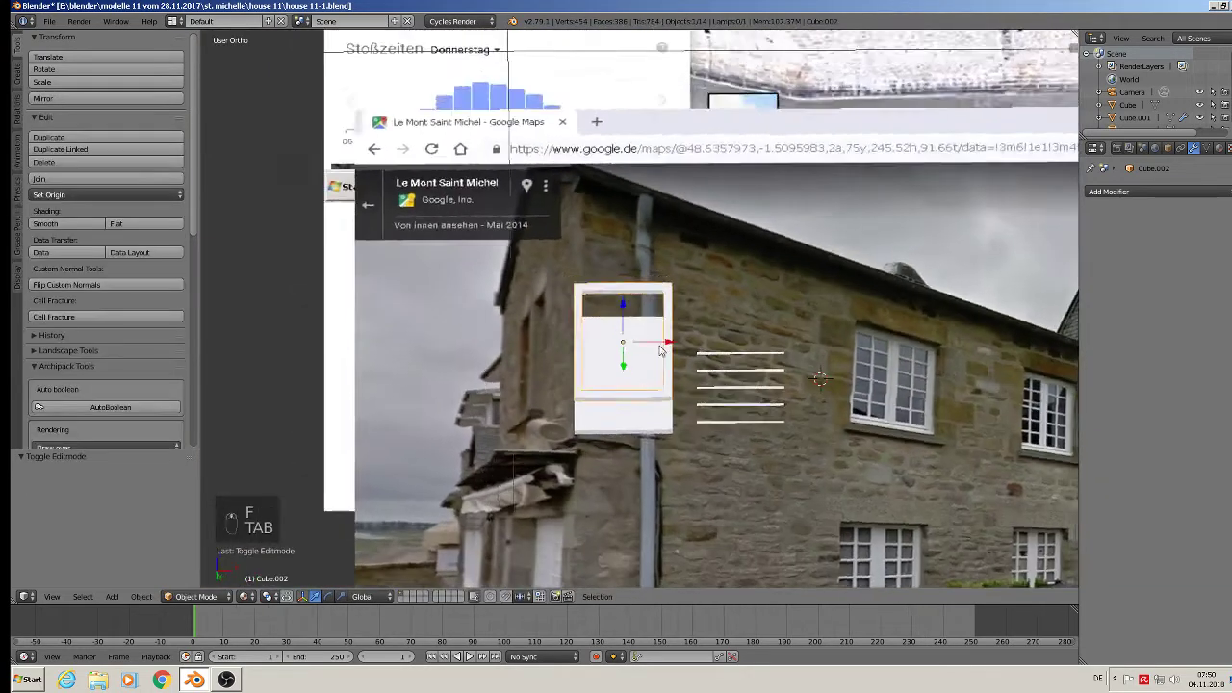
pyautogui.moveTo(663, 350); pyautogui.dragTo(655, 403, button='middle')
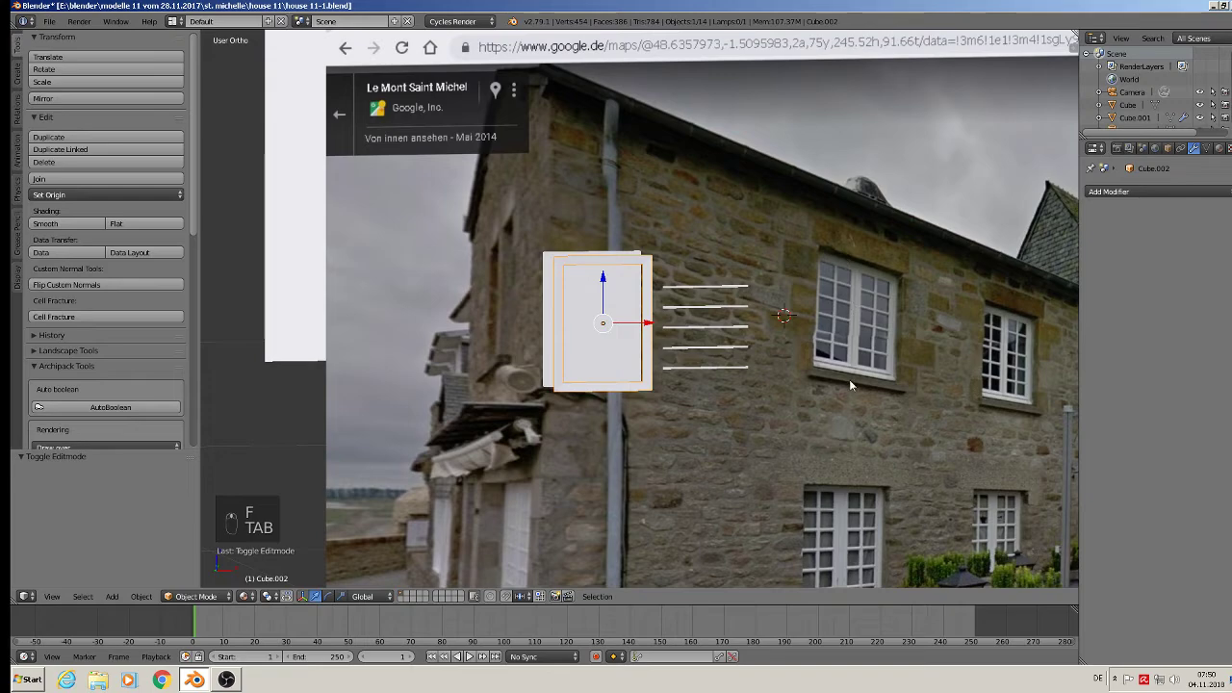
pyautogui.scroll(5, 649, 305)
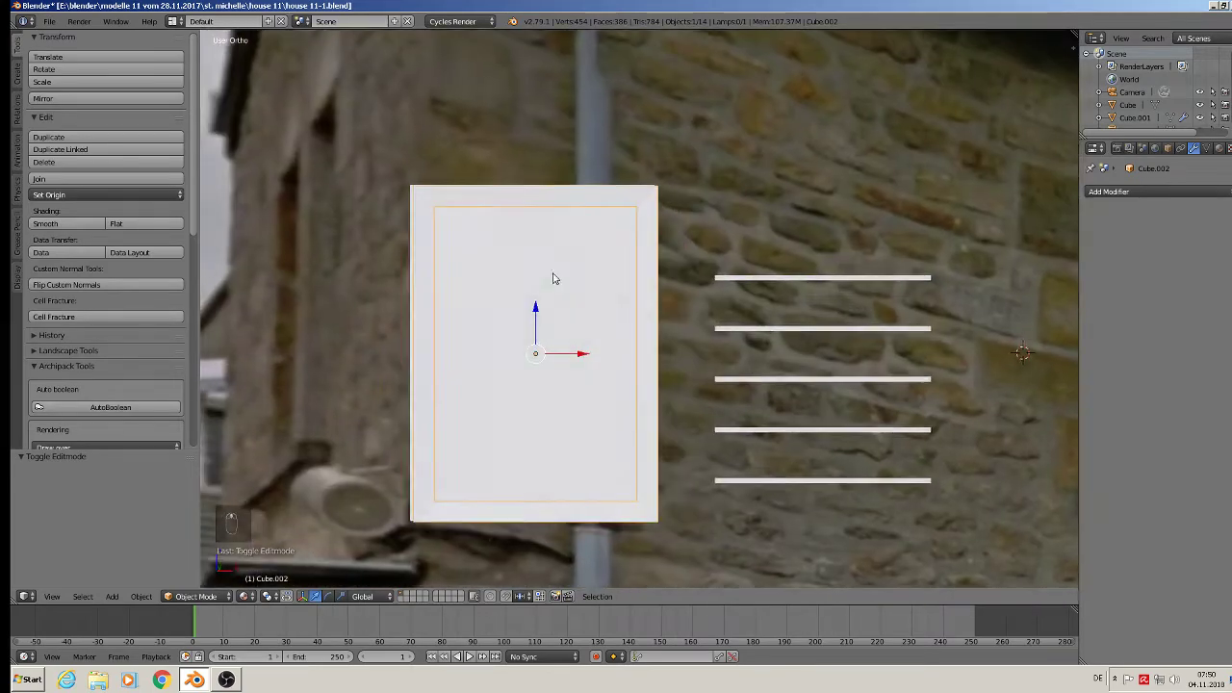
pyautogui.moveTo(554, 278); pyautogui.dragTo(535, 250, button='middle')
# In Edit Mode, add two loop cuts across the frame's upper rail and scale them to 0.463 along X
pyautogui.press('Tab')
pyautogui.scroll(5, 524, 241)
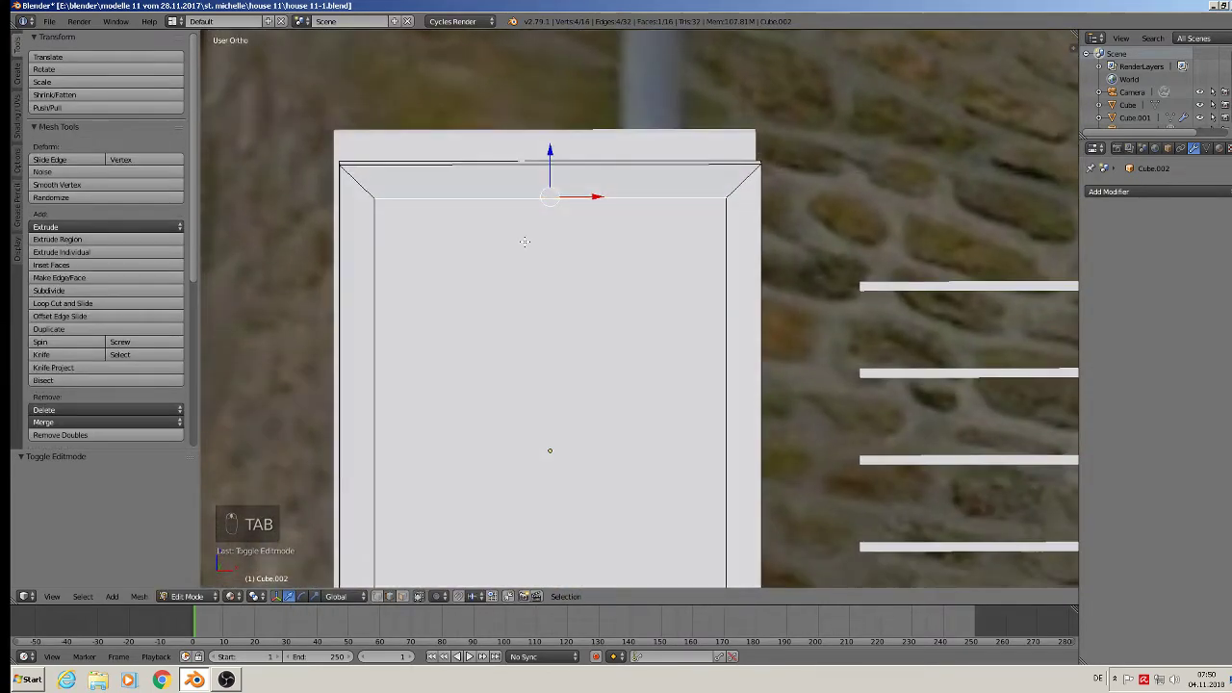
pyautogui.hotkey('ctrl', 'r')
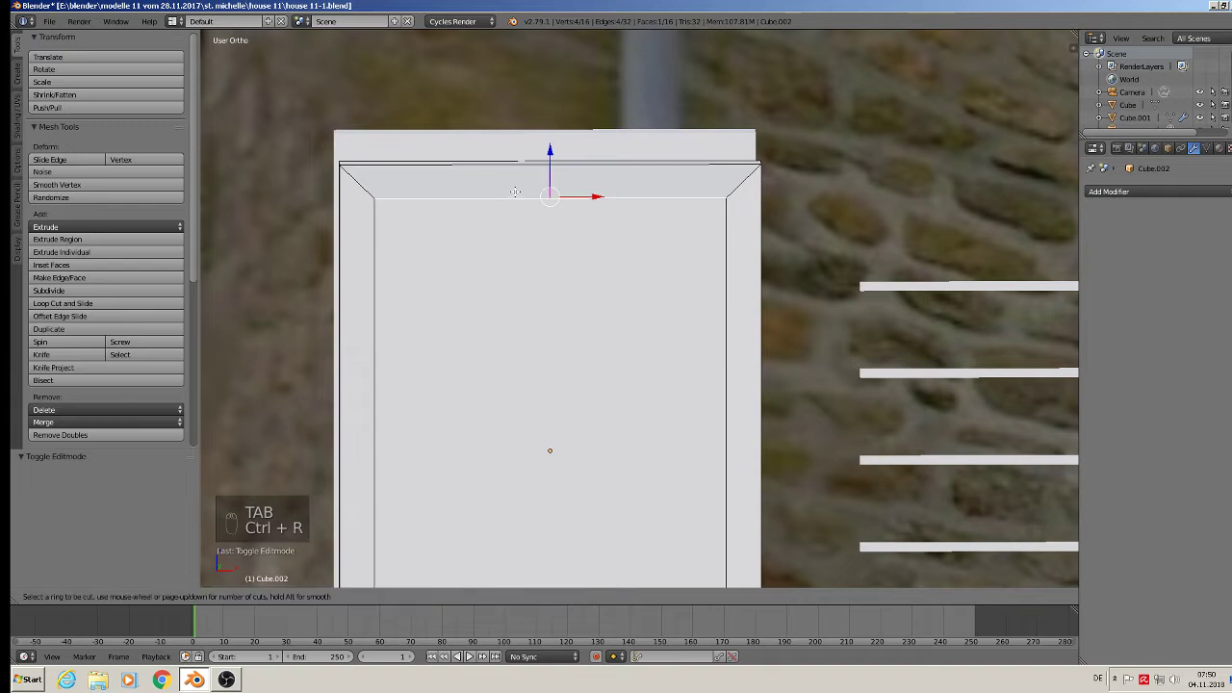
pyautogui.scroll(1, 515, 191)
pyautogui.click(515, 192)
pyautogui.rightClick(515, 192)
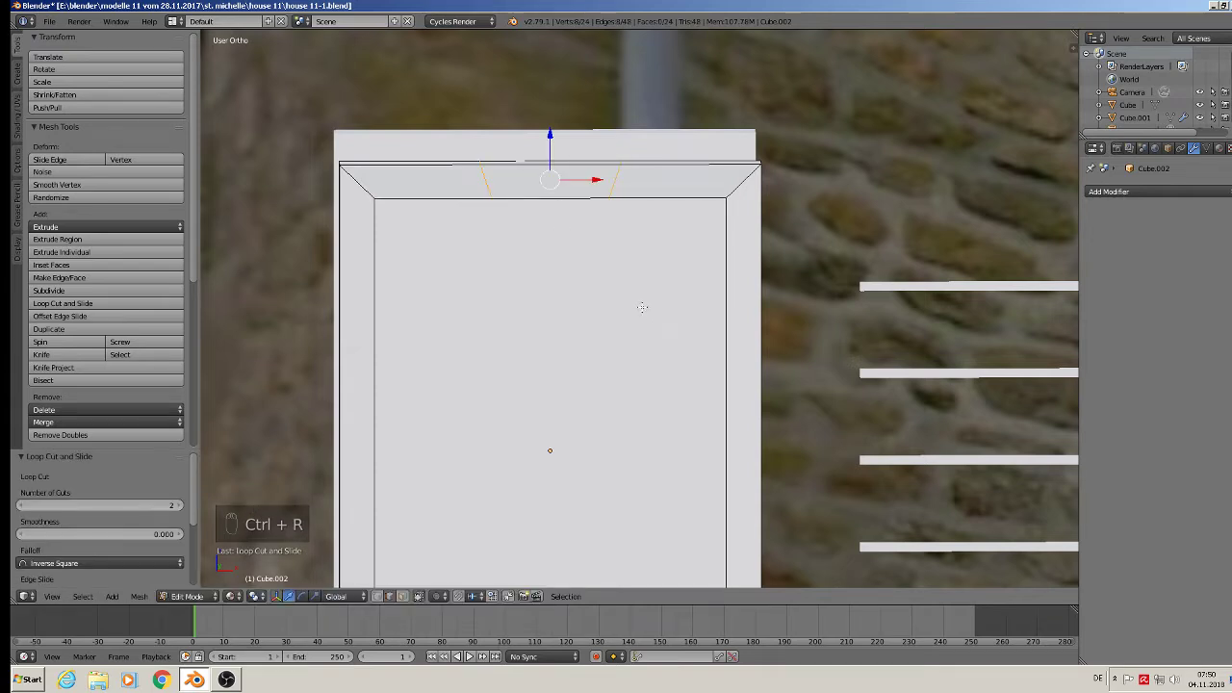
pyautogui.press('s')
pyautogui.press('x')
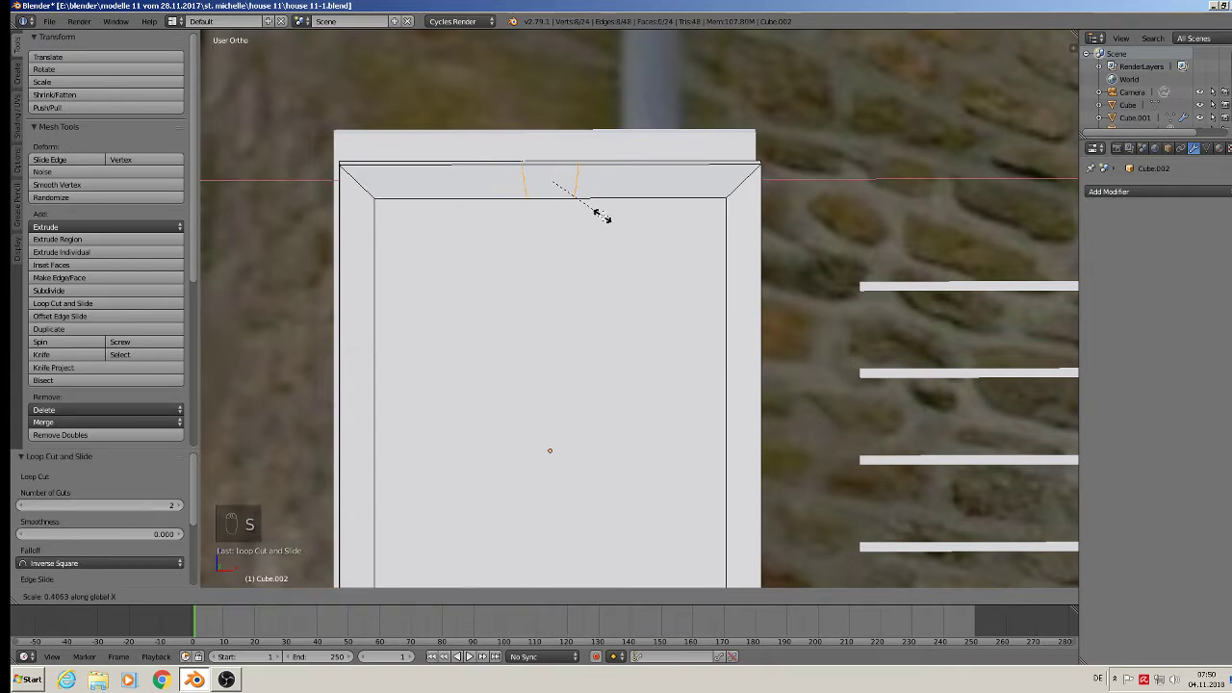
pyautogui.click(611, 220)
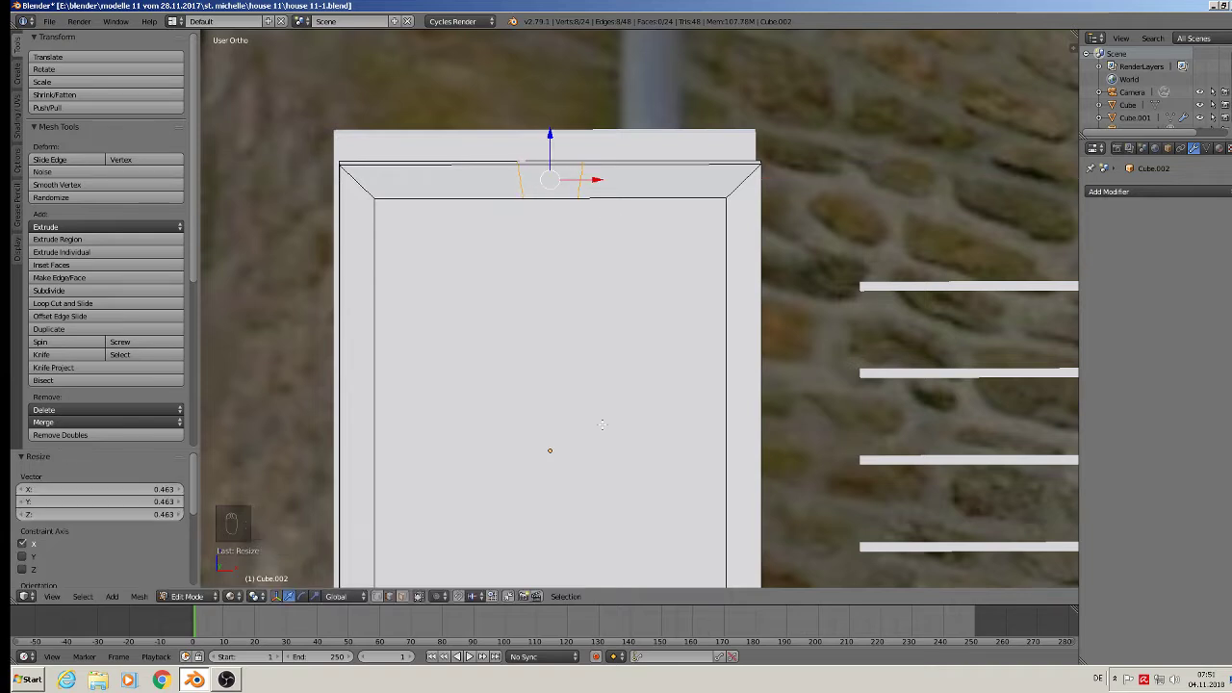
# Add two loop cuts across the frame's lower rail and scale them to 0.428 along X
pyautogui.keyDown('shift'); pyautogui.moveTo(573, 442); pyautogui.dragTo(518, 283, button='middle'); pyautogui.keyUp('shift')
pyautogui.scroll(-3, 518, 283)
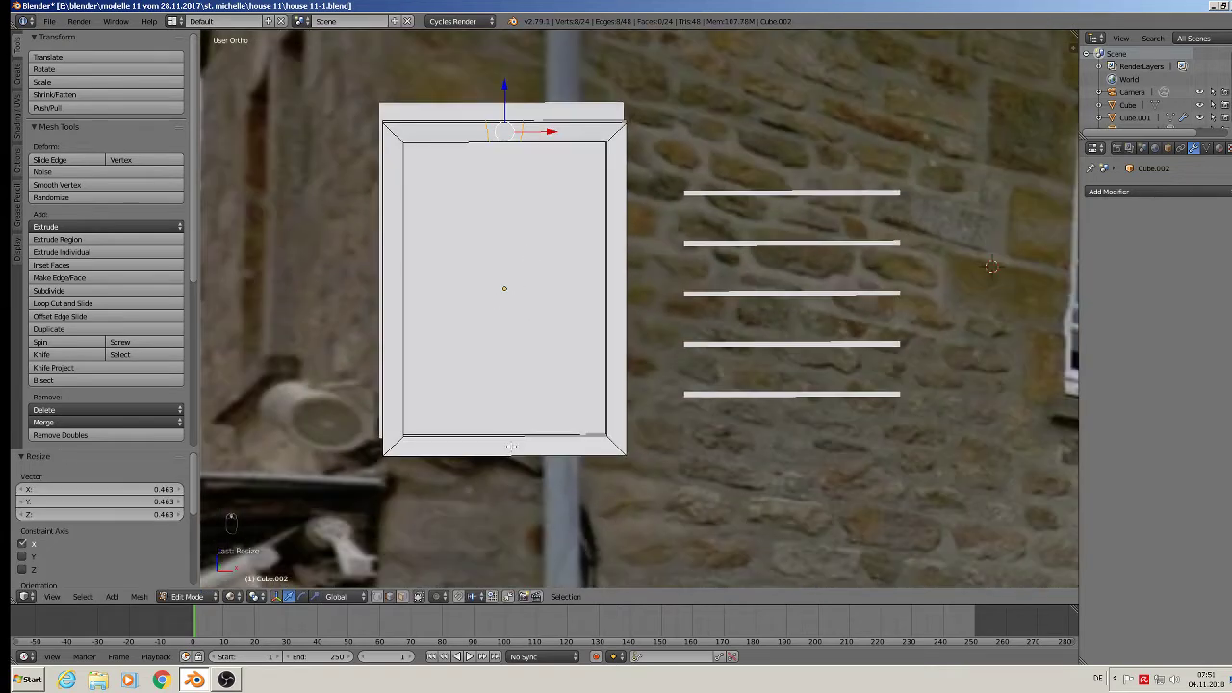
pyautogui.hotkey('ctrl', 'r')
pyautogui.scroll(1, 539, 458)
pyautogui.click(557, 469)
pyautogui.rightClick(557, 469)
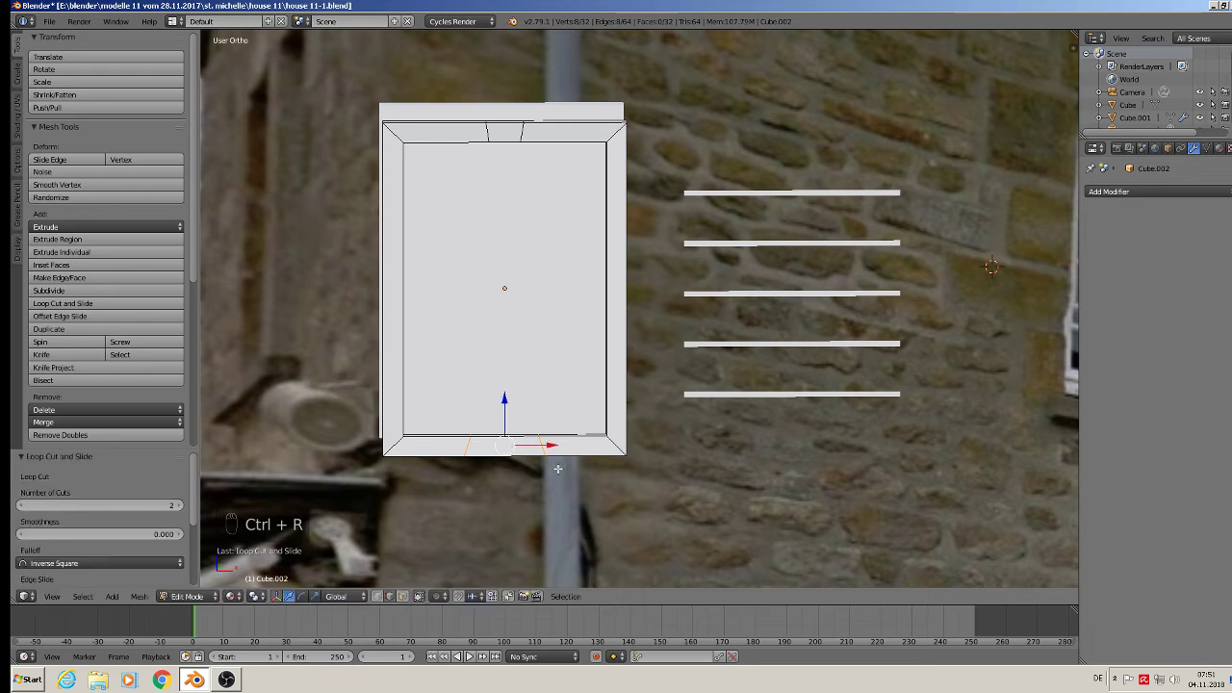
pyautogui.press('s')
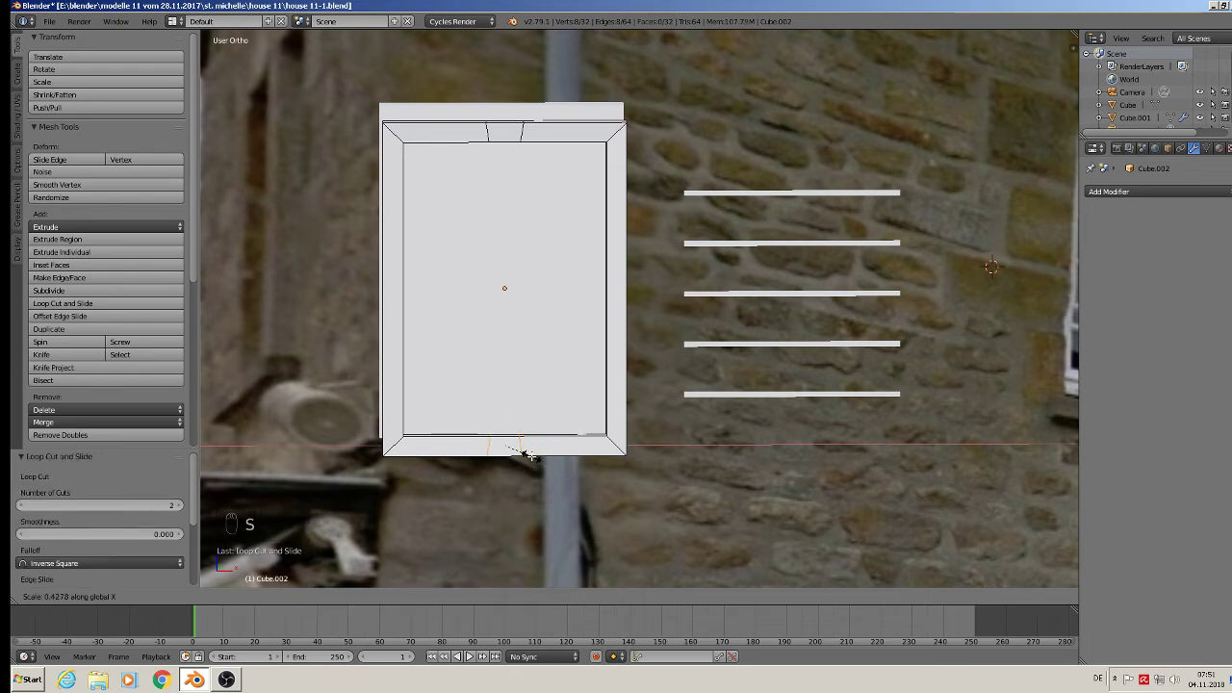
pyautogui.click(528, 454)
pyautogui.moveTo(528, 455); pyautogui.dragTo(509, 416, button='middle')
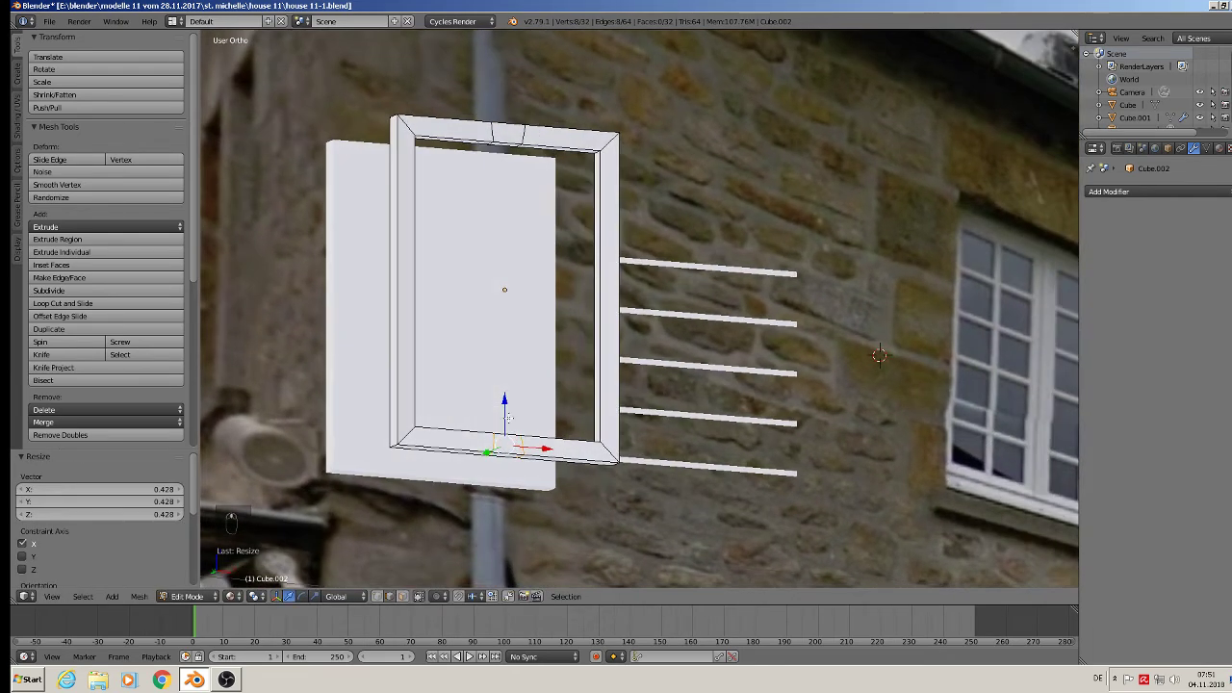
# Extrude the upper rail's middle underside face down to the lower rail to form a central mullion
pyautogui.click(402, 597)
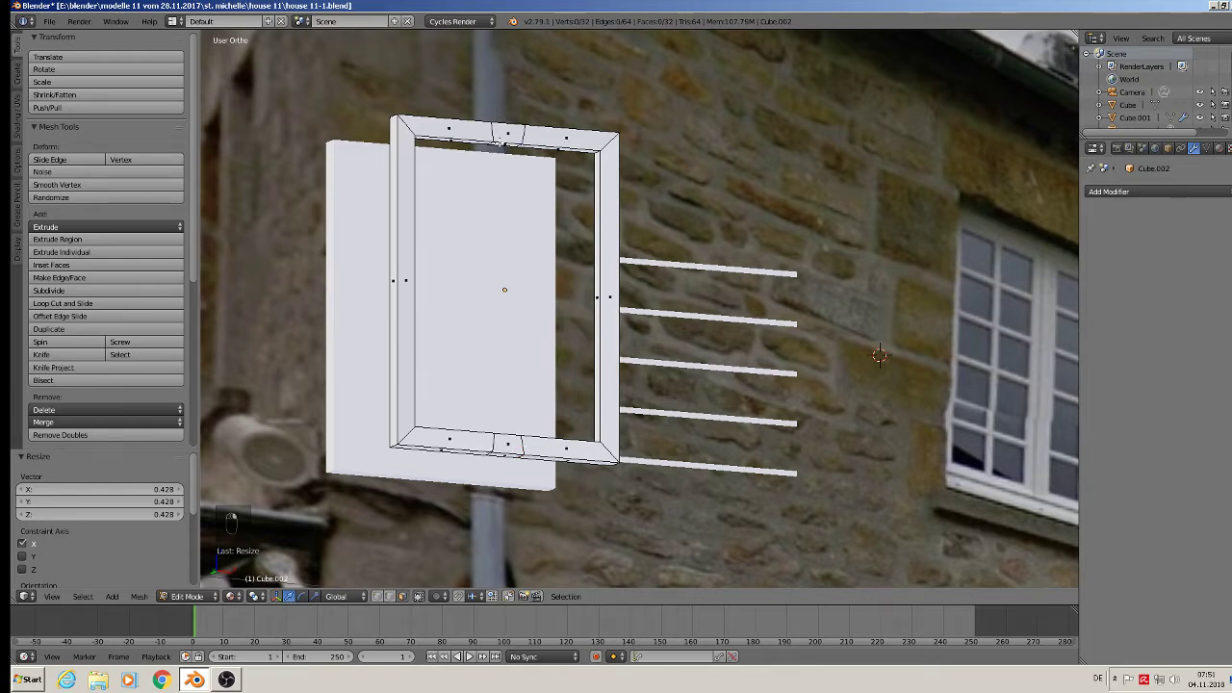
pyautogui.rightClick(502, 141)
pyautogui.moveTo(504, 150); pyautogui.dragTo(499, 231, button='middle')
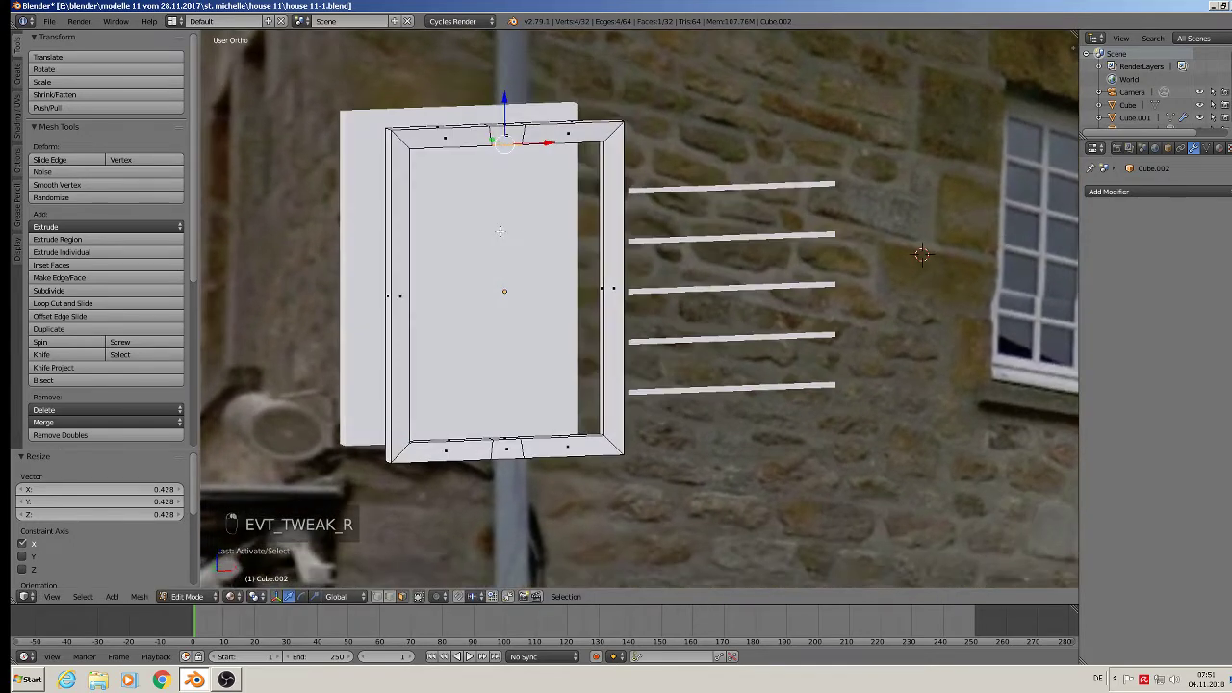
pyautogui.press('e')
pyautogui.press('e')
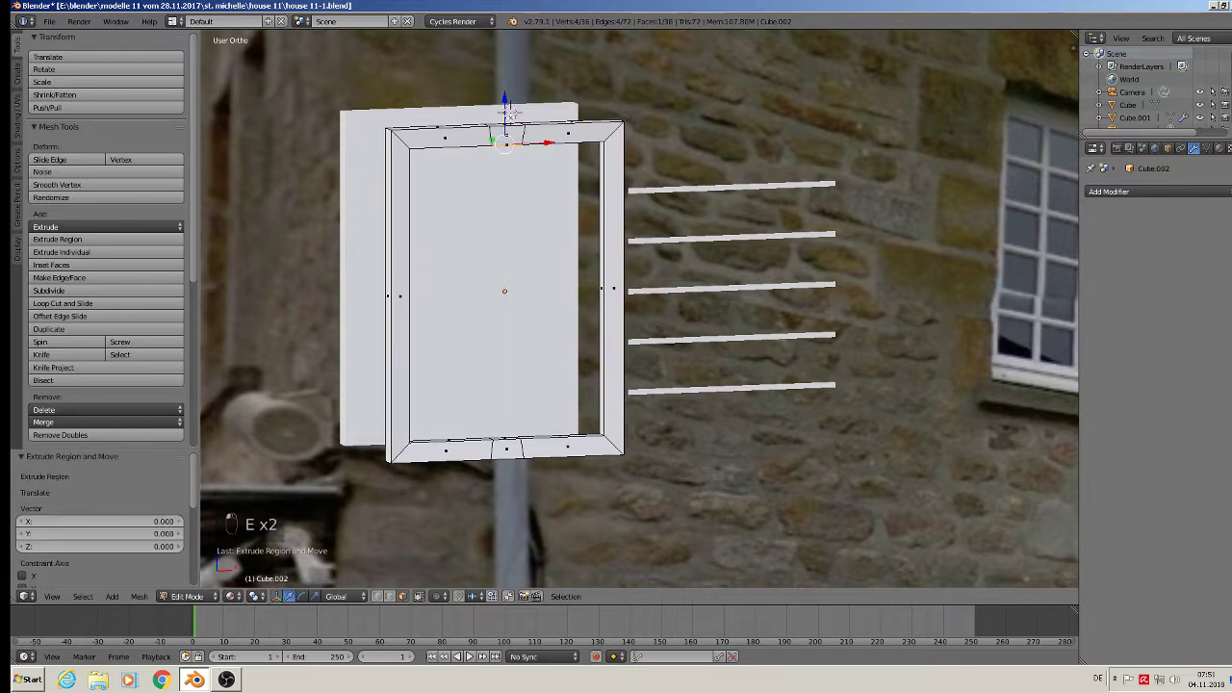
pyautogui.moveTo(507, 107); pyautogui.dragTo(508, 402)
pyautogui.press('Tab')
pyautogui.moveTo(509, 401); pyautogui.dragTo(483, 386, button='middle')
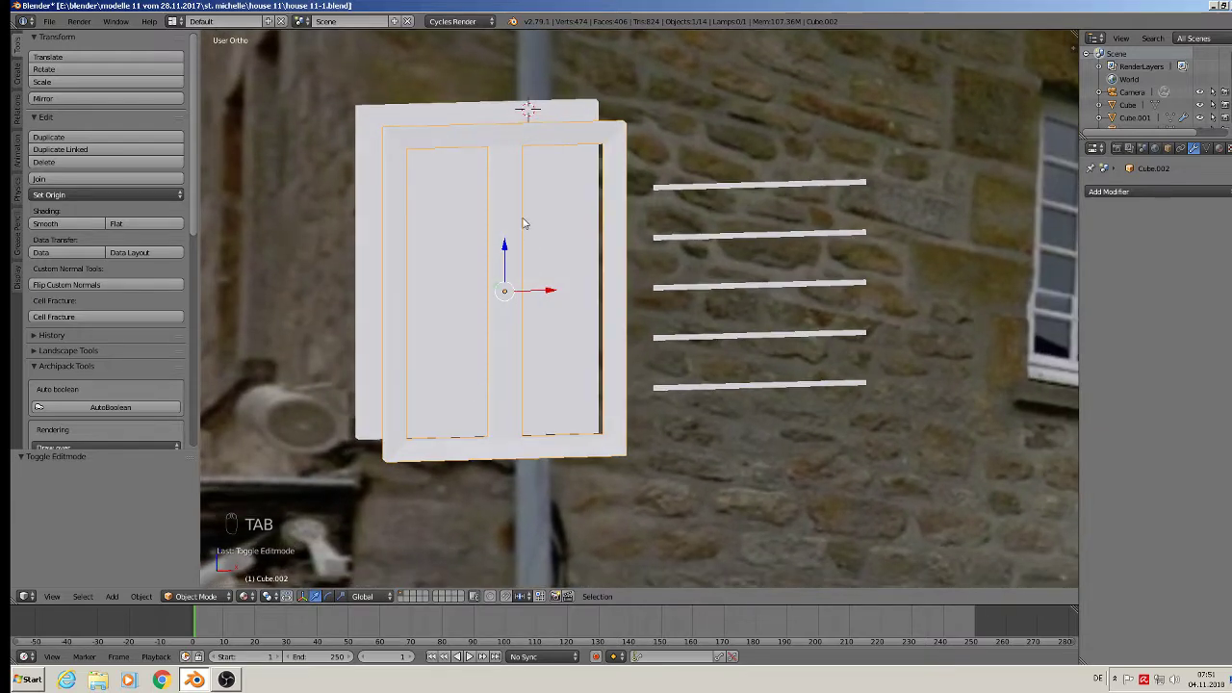
# In Edit Mode, add two evenly spaced lengthwise loop cuts through the central mullion
pyautogui.press('Tab')
pyautogui.scroll(2, 508, 160)
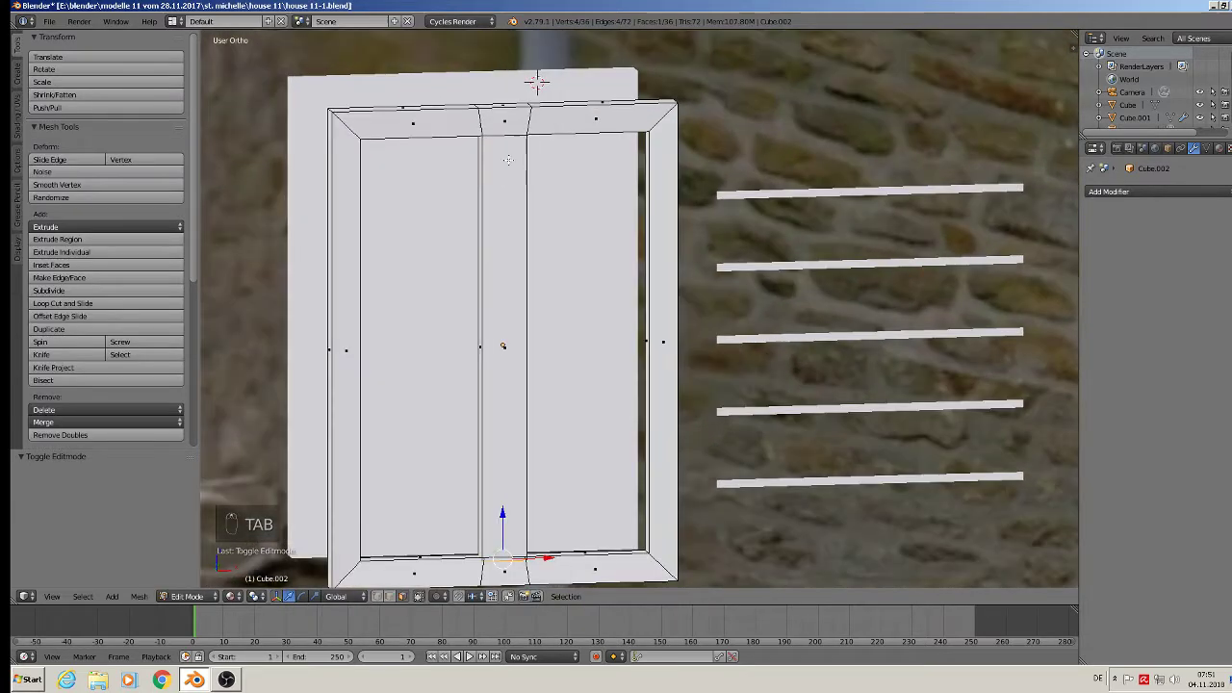
pyautogui.hotkey('ctrl', 'r')
pyautogui.scroll(1, 503, 120)
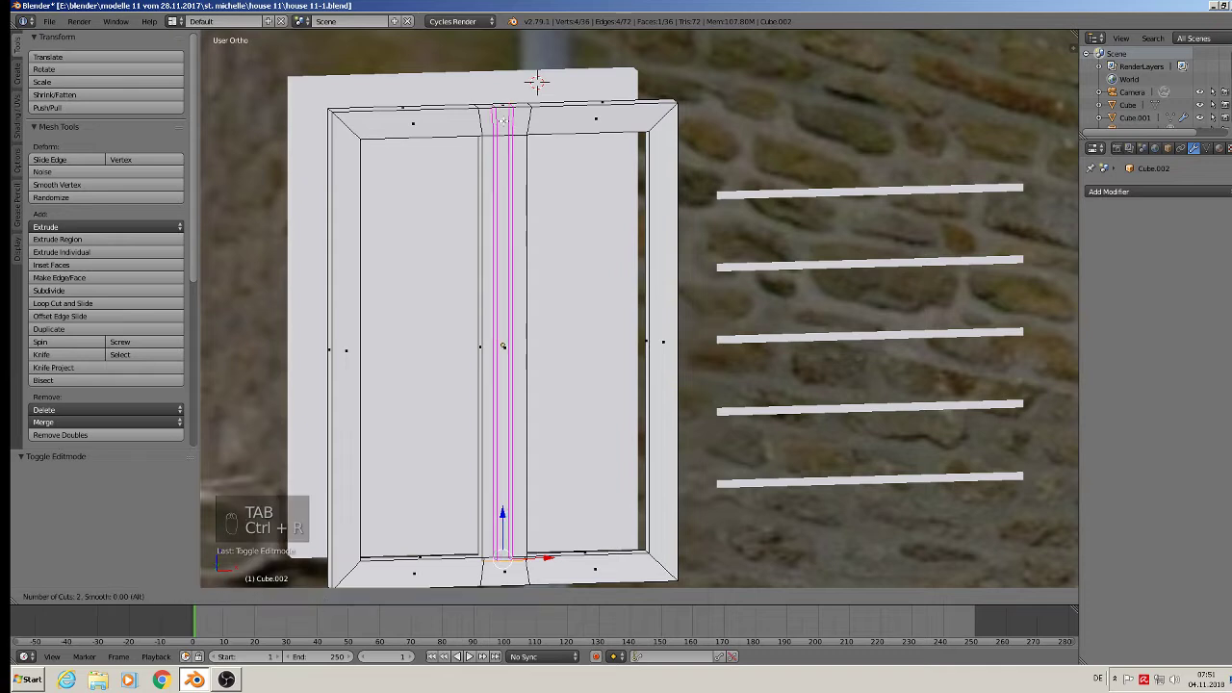
pyautogui.click(503, 120)
pyautogui.rightClick(503, 120)
# Extrude the narrow middle face on the mullion's front slightly outward along Y as a raised strip, and leave Edit Mode
pyautogui.rightClick(502, 344)
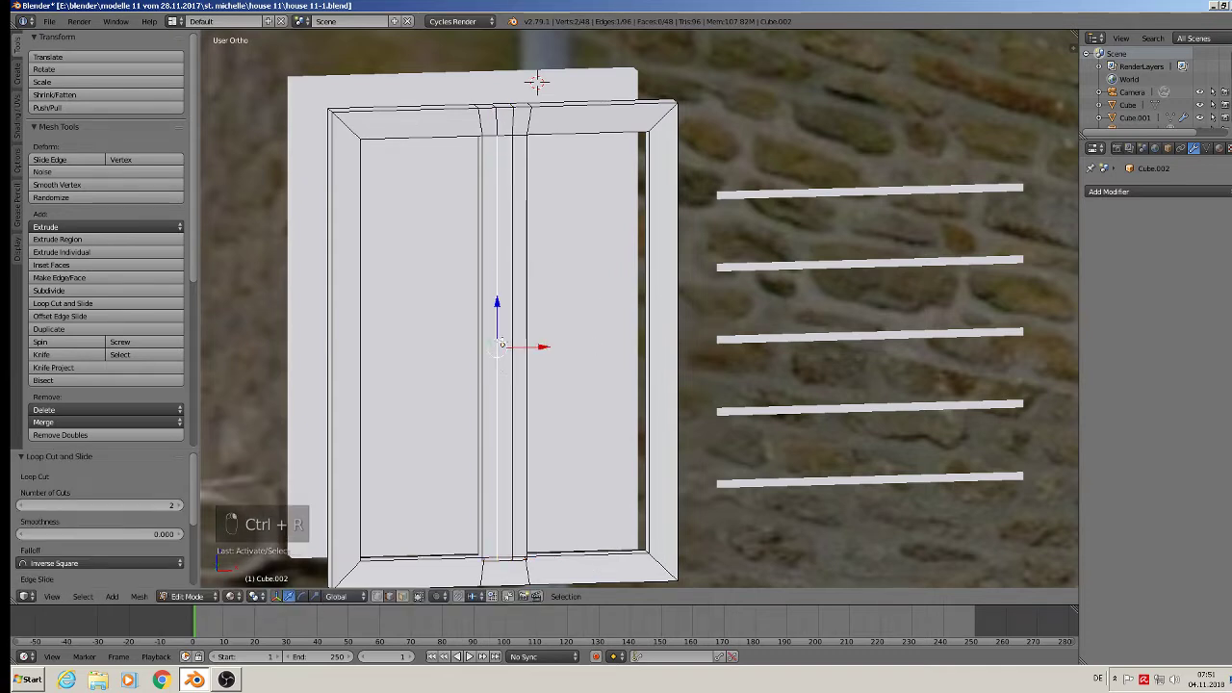
pyautogui.click(404, 598)
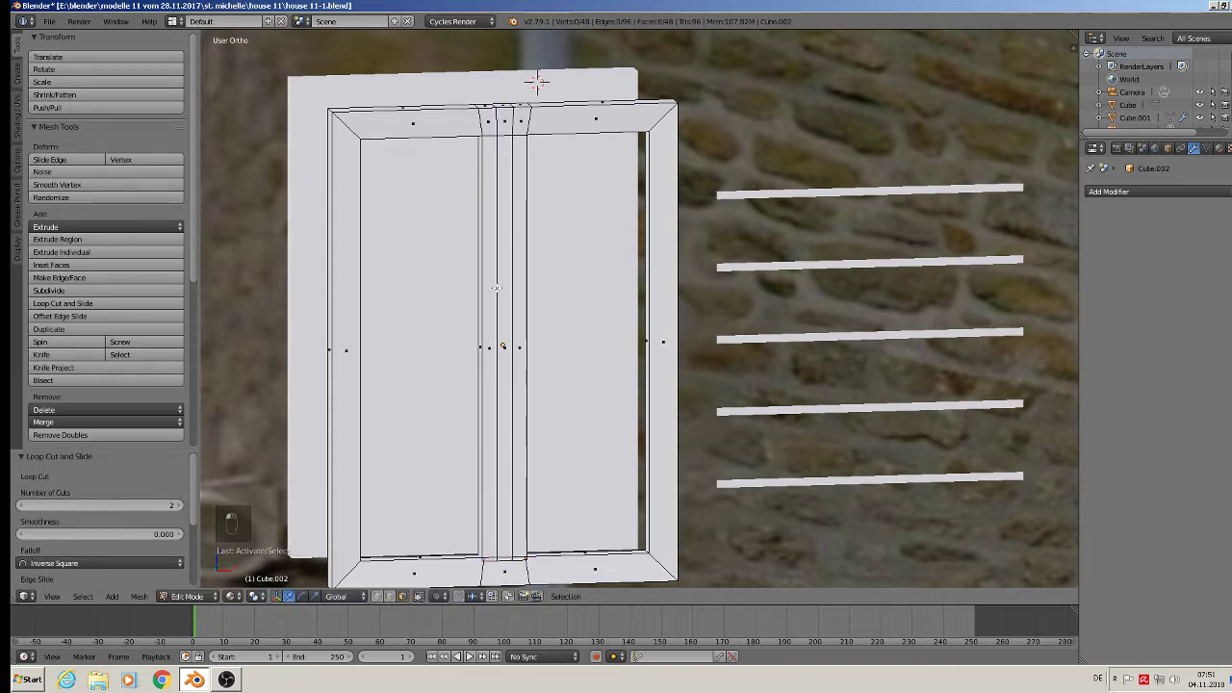
pyautogui.rightClick(516, 304)
pyautogui.moveTo(505, 313); pyautogui.dragTo(510, 409, button='middle')
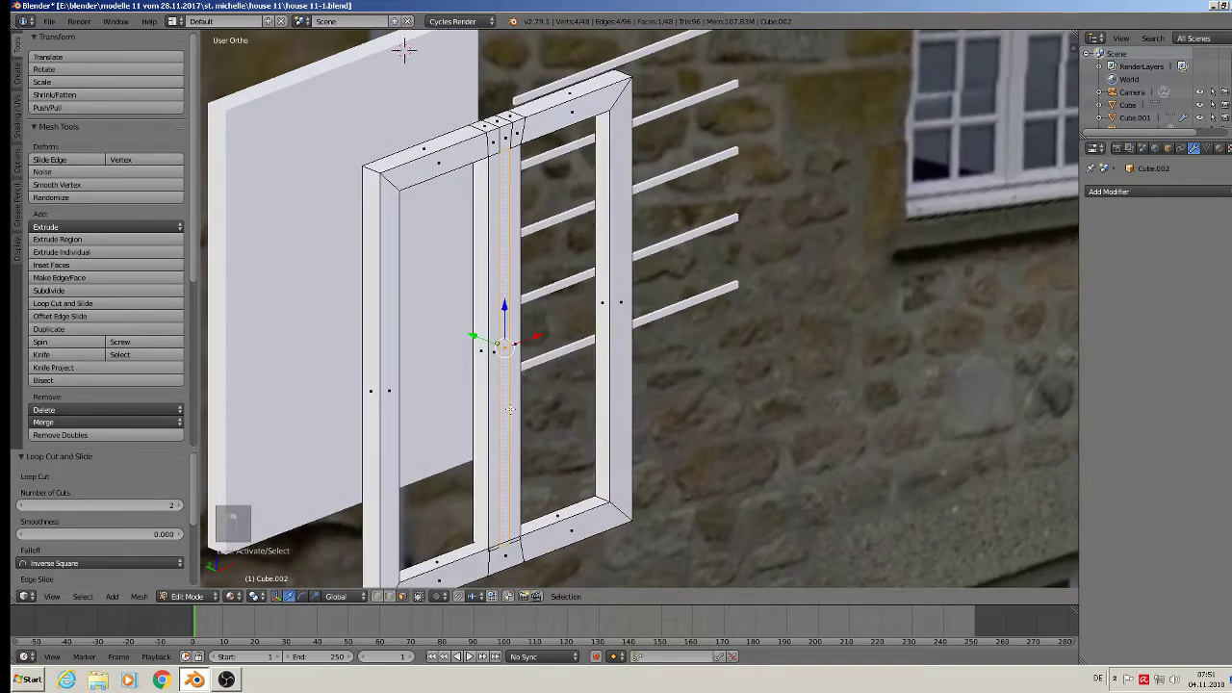
pyautogui.press('e')
pyautogui.press('g')
pyautogui.press('y')
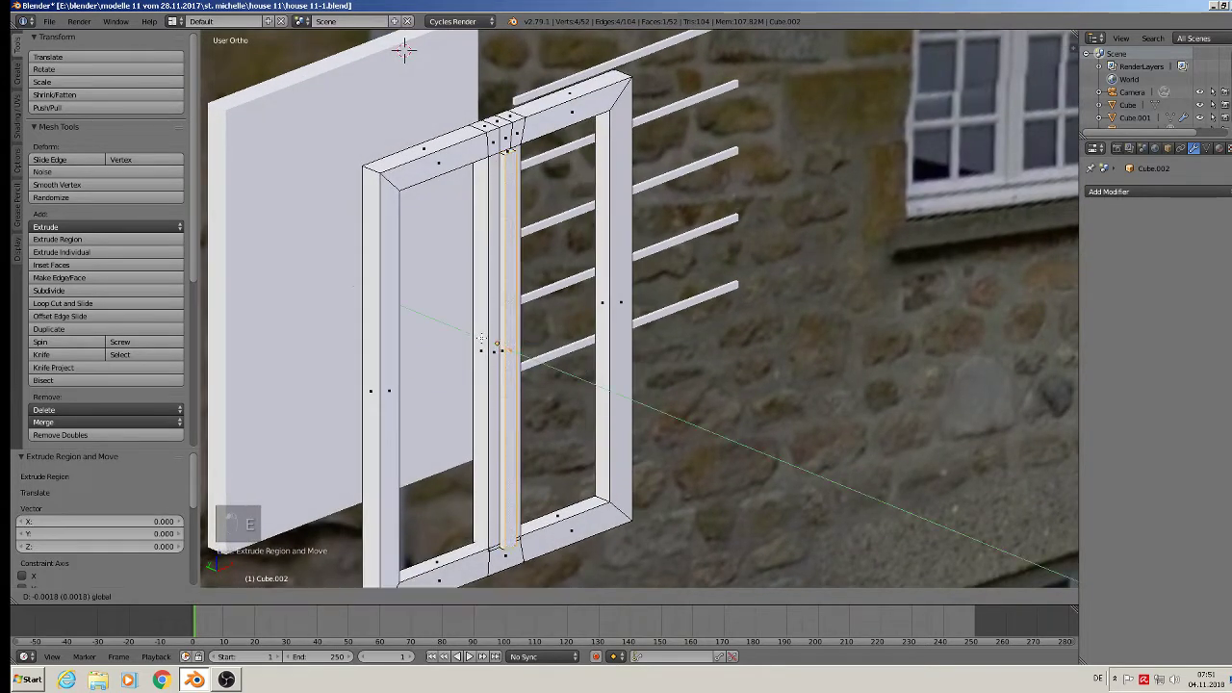
pyautogui.press('Return')
pyautogui.moveTo(476, 342); pyautogui.dragTo(474, 339)
pyautogui.press('\\')
pyautogui.press('Tab')
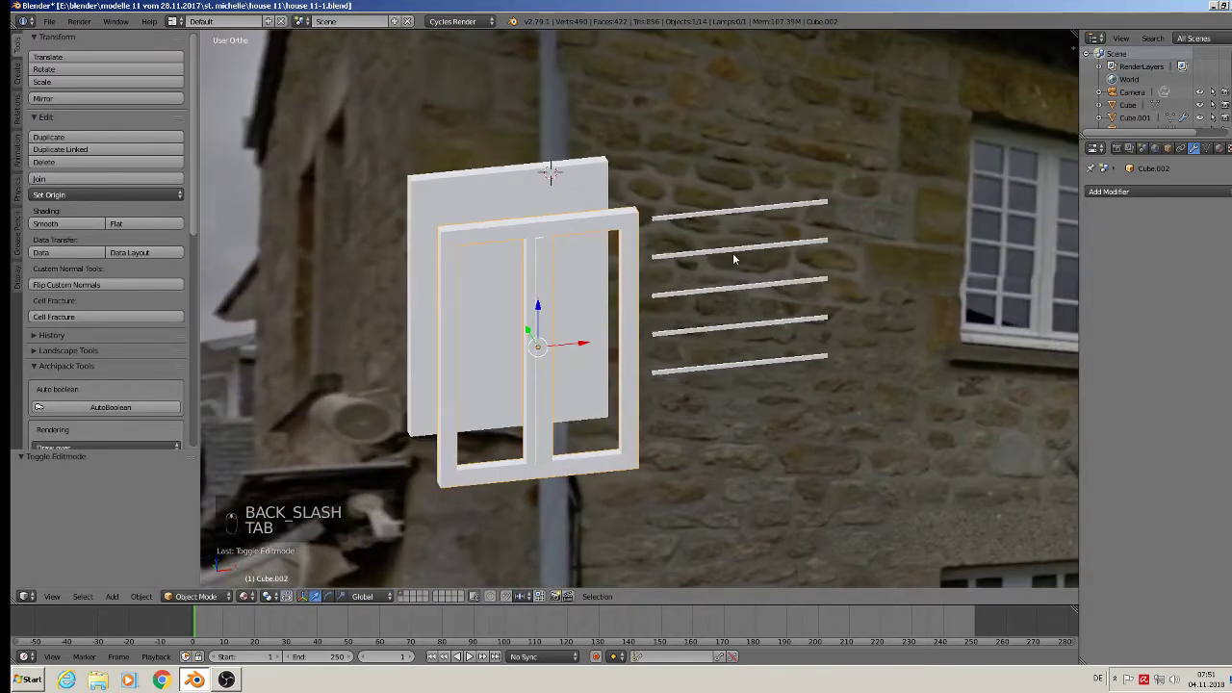
# Move the arrayed horizontal bars -0.089 along X in front view to line up with the window frame
pyautogui.rightClick(733, 252)
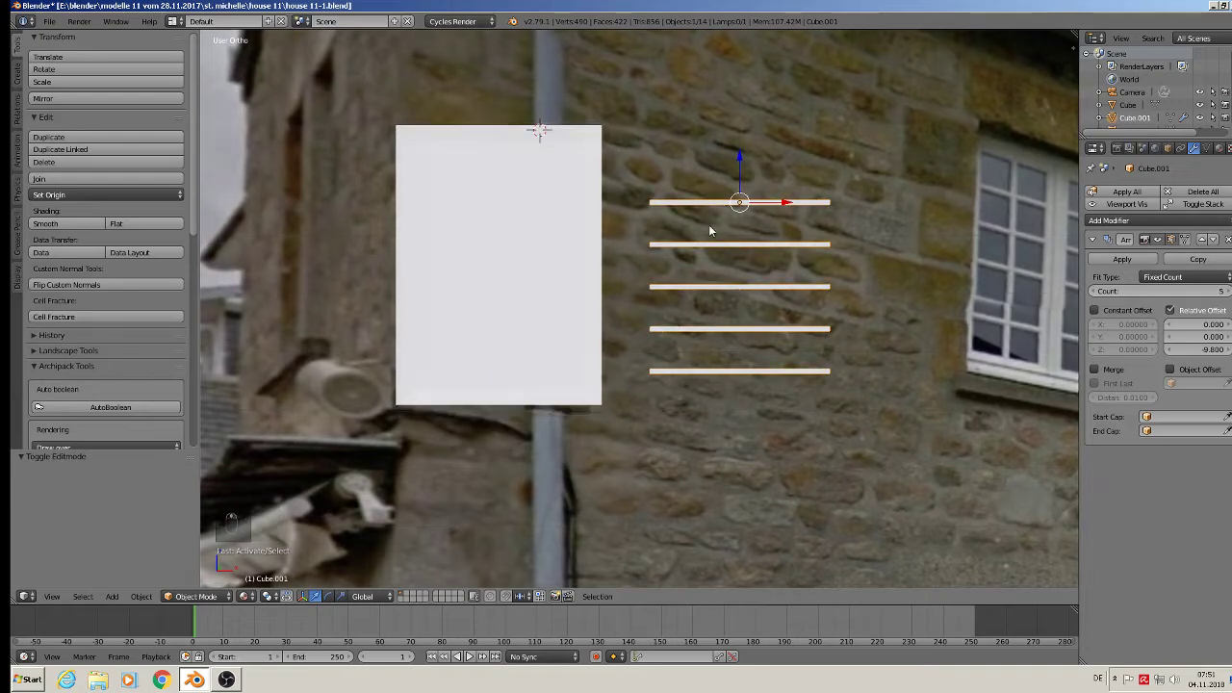
pyautogui.press('KP_1')
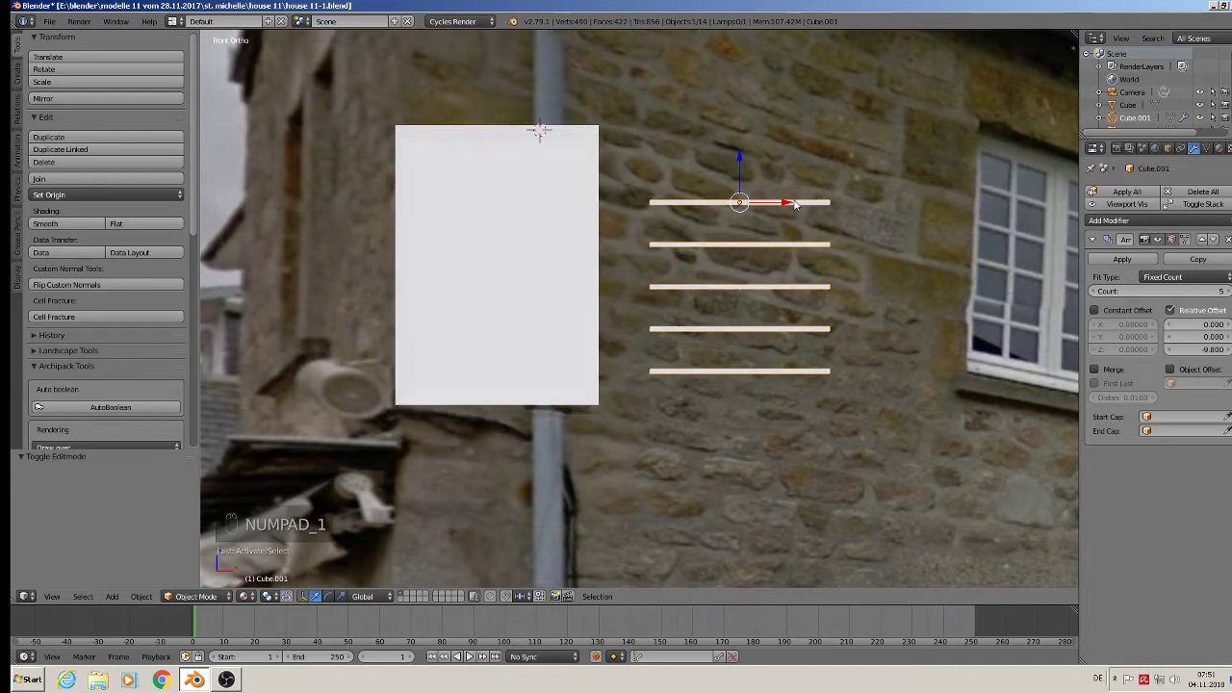
pyautogui.moveTo(796, 204); pyautogui.dragTo(544, 217)
pyautogui.moveTo(544, 217); pyautogui.dragTo(436, 316, button='middle')
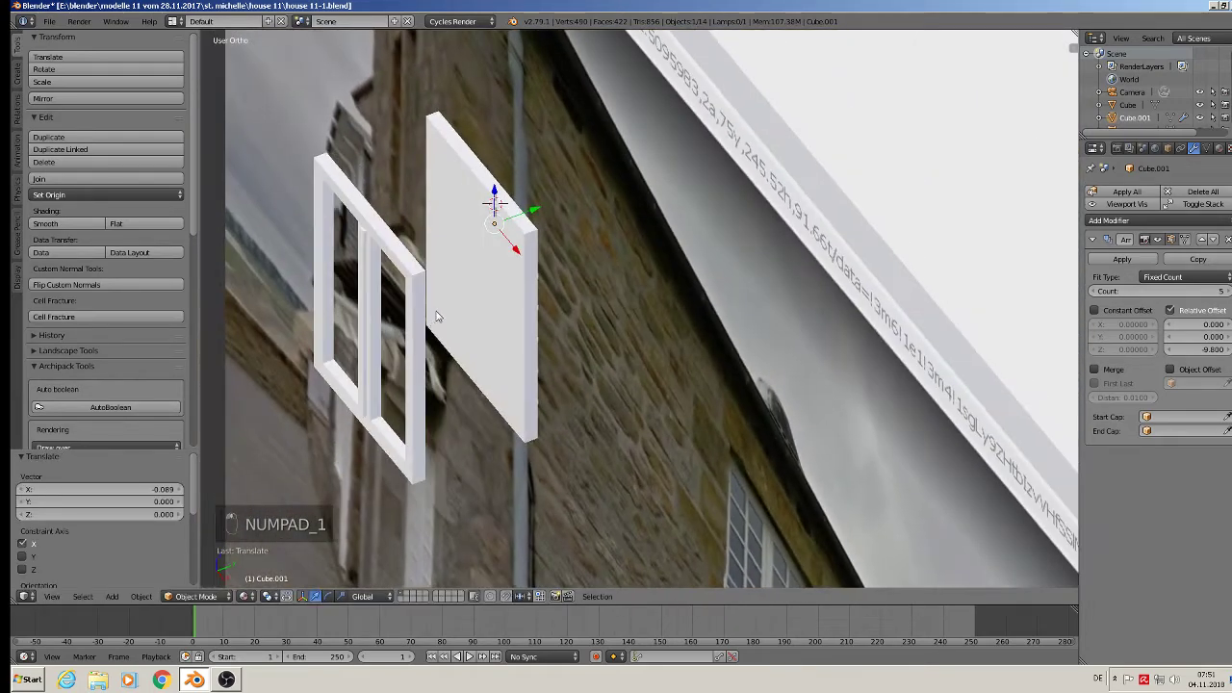
# Move the horizontal bars along Y into the window frame and raise them 0.005 along Z
pyautogui.click(544, 212)
pyautogui.moveTo(544, 213); pyautogui.dragTo(419, 263)
pyautogui.moveTo(418, 263); pyautogui.dragTo(472, 207, button='middle')
pyautogui.moveTo(367, 215); pyautogui.dragTo(366, 201)
# Move the solid back panel -0.041 along Y against the rear of the window frame
pyautogui.click(482, 204)
pyautogui.moveTo(491, 237); pyautogui.dragTo(375, 311, button='middle')
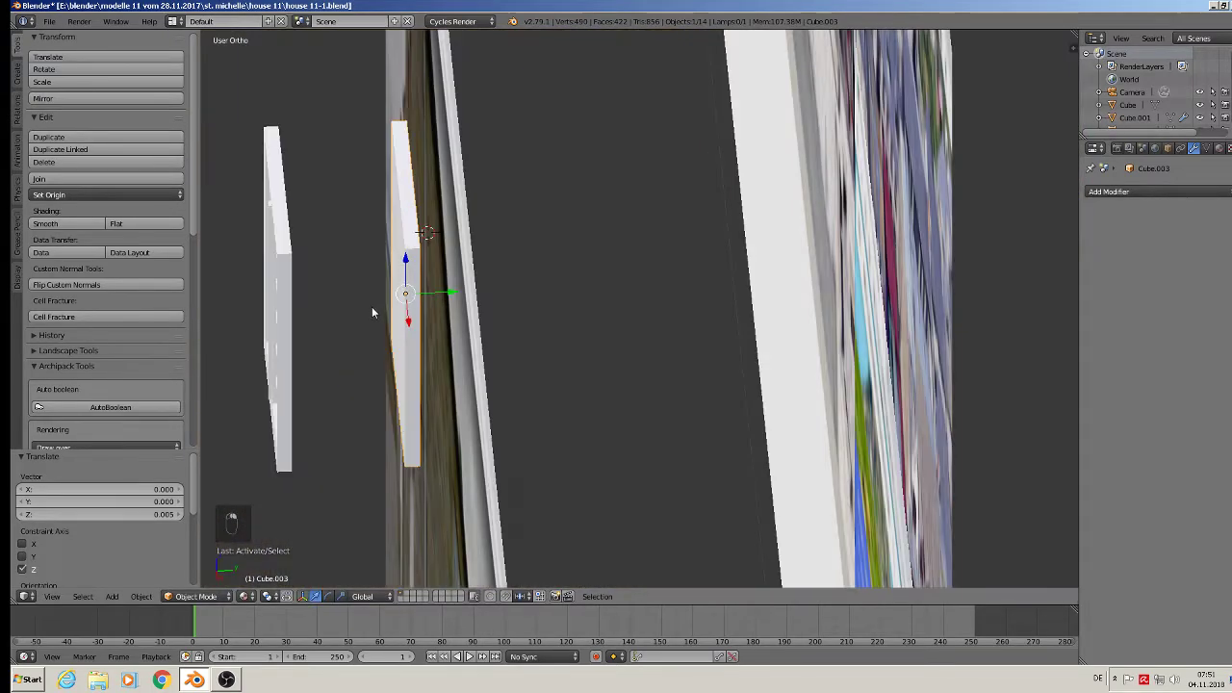
pyautogui.moveTo(432, 289); pyautogui.dragTo(322, 291)
pyautogui.moveTo(322, 292); pyautogui.dragTo(461, 138, button='middle')
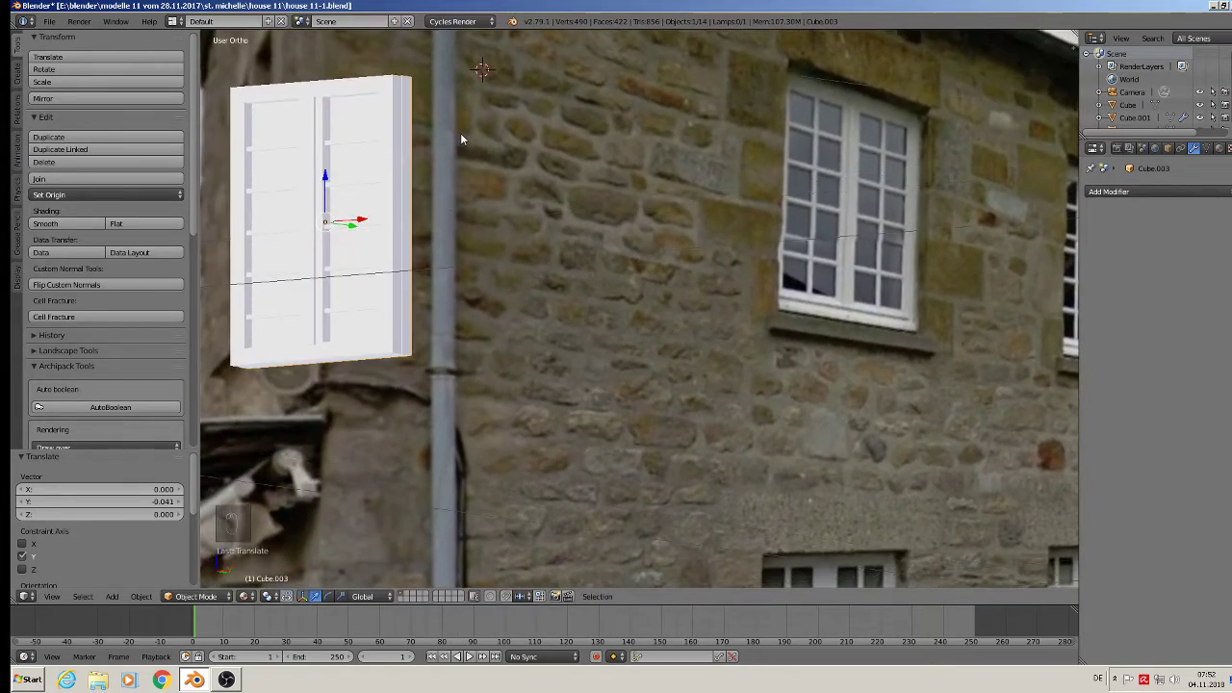
# Move the horizontal bars 0.002 along Y deeper into the frame and deselect everything
pyautogui.moveTo(414, 287); pyautogui.dragTo(381, 326, button='middle')
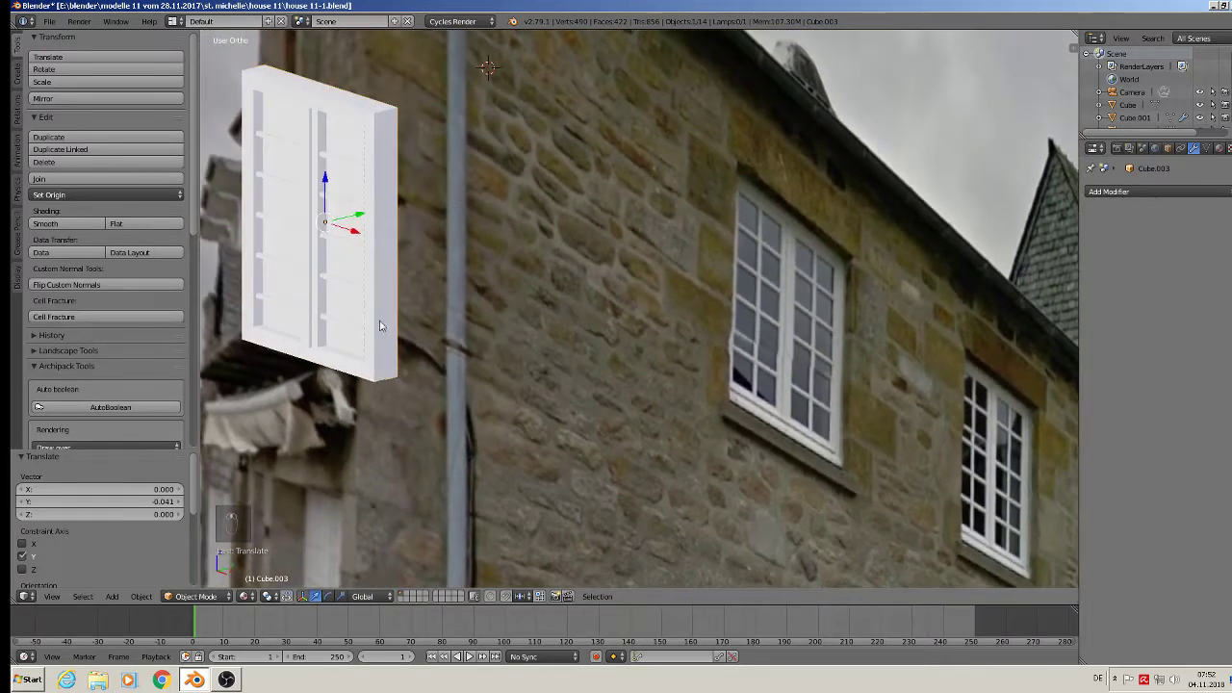
pyautogui.scroll(3, 235, 80)
pyautogui.scroll(3, 227, 116)
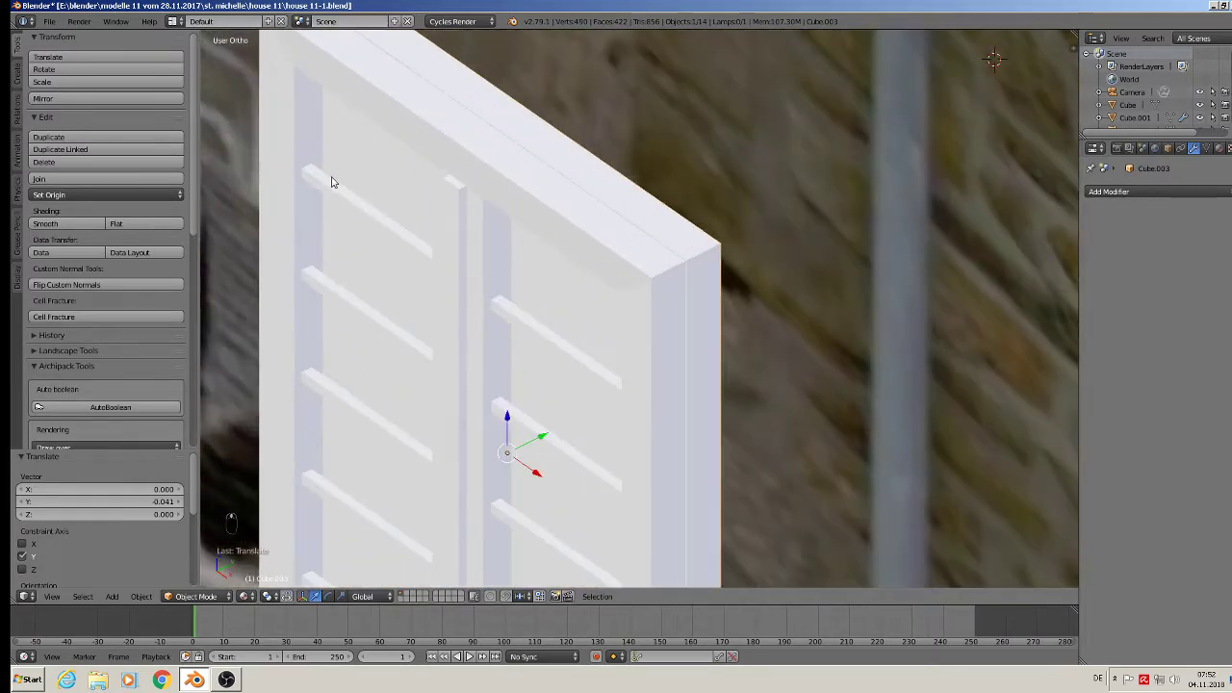
pyautogui.rightClick(335, 194)
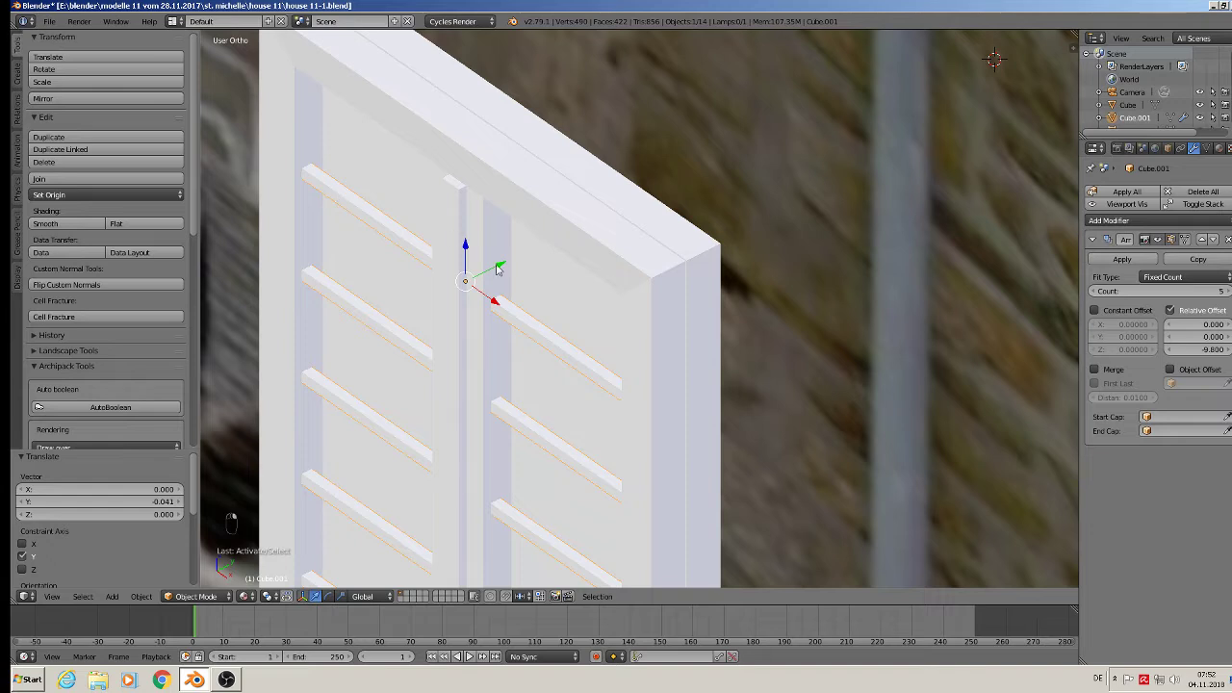
pyautogui.moveTo(498, 270)
pyautogui.mouseDown()
pyautogui.moveTo(476, 273)
pyautogui.moveTo(509, 256)
pyautogui.mouseUp()
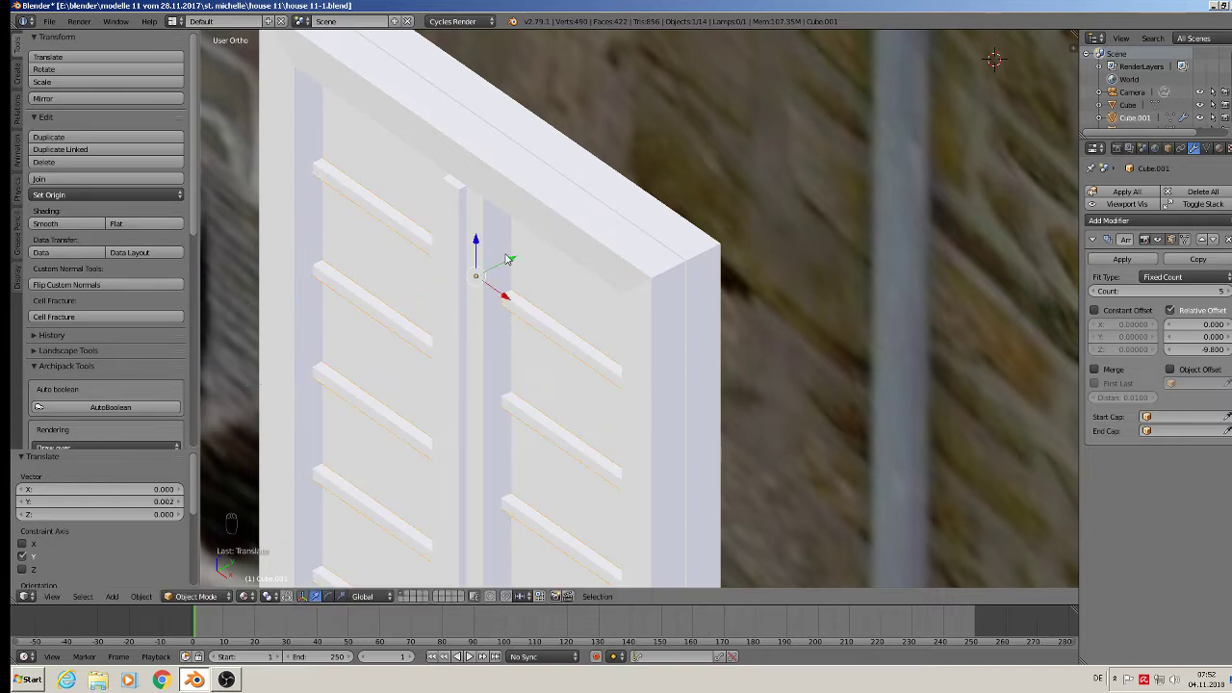
pyautogui.scroll(-5, 524, 231)
pyautogui.press('a')
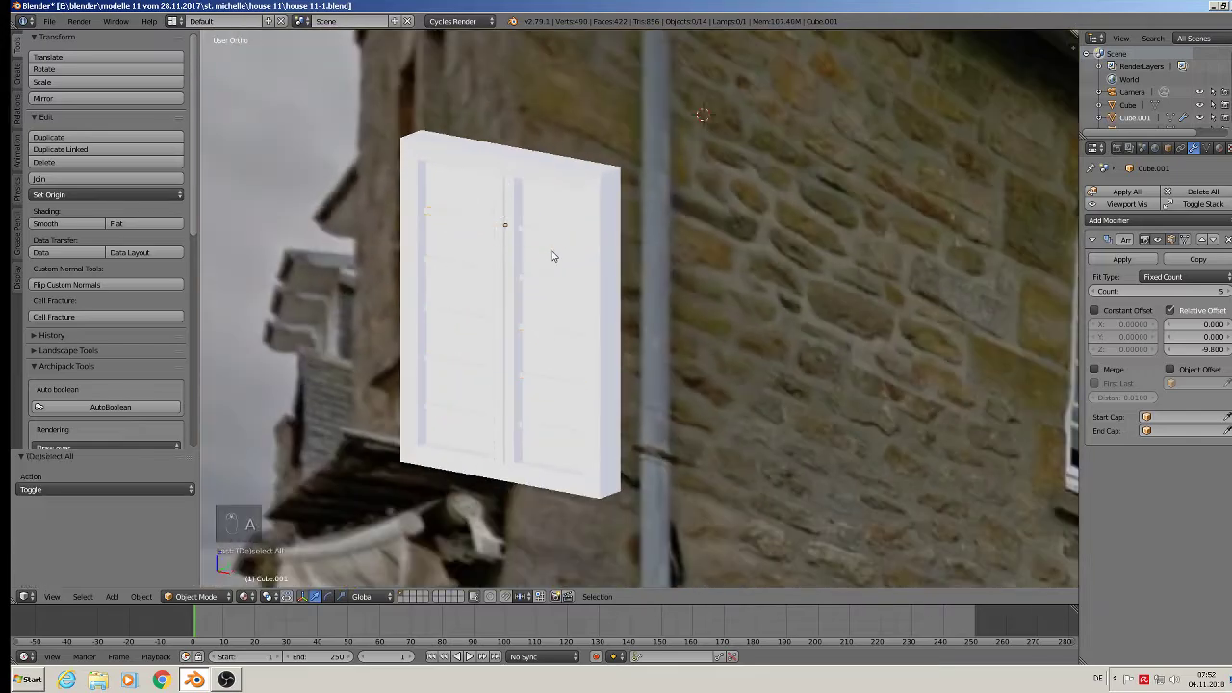
pyautogui.moveTo(550, 254); pyautogui.dragTo(641, 440, button='middle')
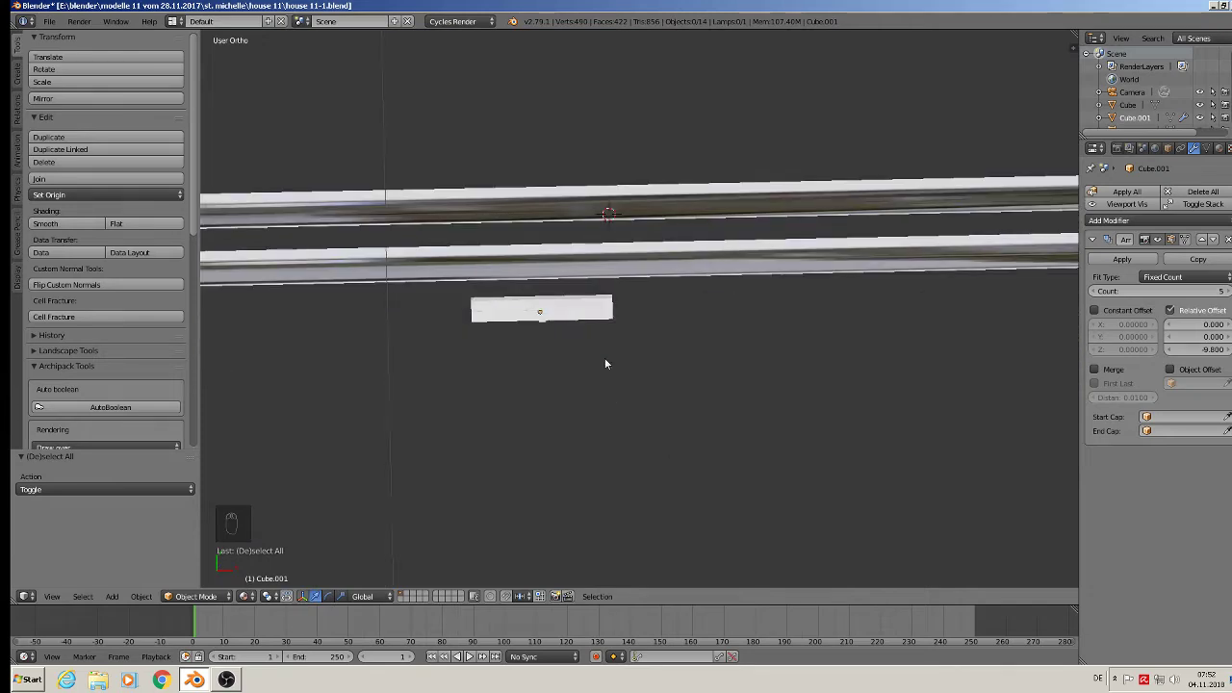
# Select all parts of the barred window together and move them along X clear of the reference photos
pyautogui.press('a')
pyautogui.press('a')
pyautogui.moveTo(617, 353)
pyautogui.mouseDown(button='middle')
pyautogui.moveTo(627, 365)
pyautogui.moveTo(610, 376)
pyautogui.moveTo(630, 370)
pyautogui.mouseUp(button='middle')
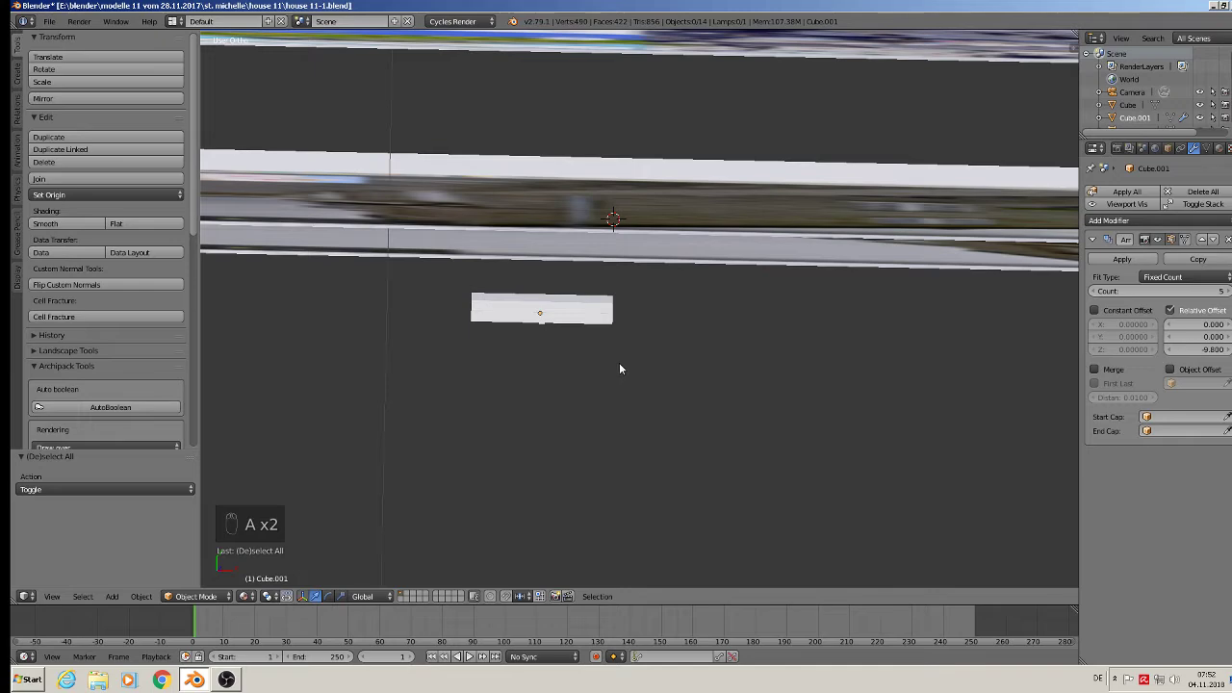
pyautogui.press('b')
pyautogui.moveTo(635, 357); pyautogui.dragTo(423, 281)
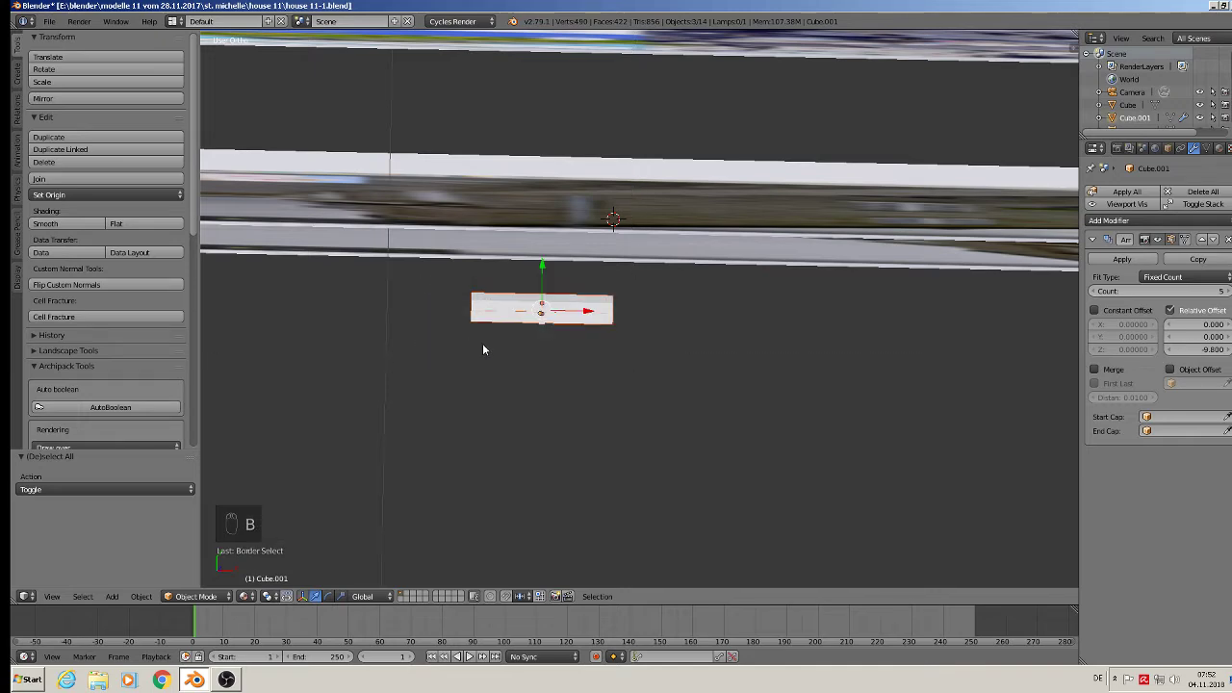
pyautogui.moveTo(482, 343); pyautogui.dragTo(482, 273, button='middle')
pyautogui.scroll(-7, 481, 273)
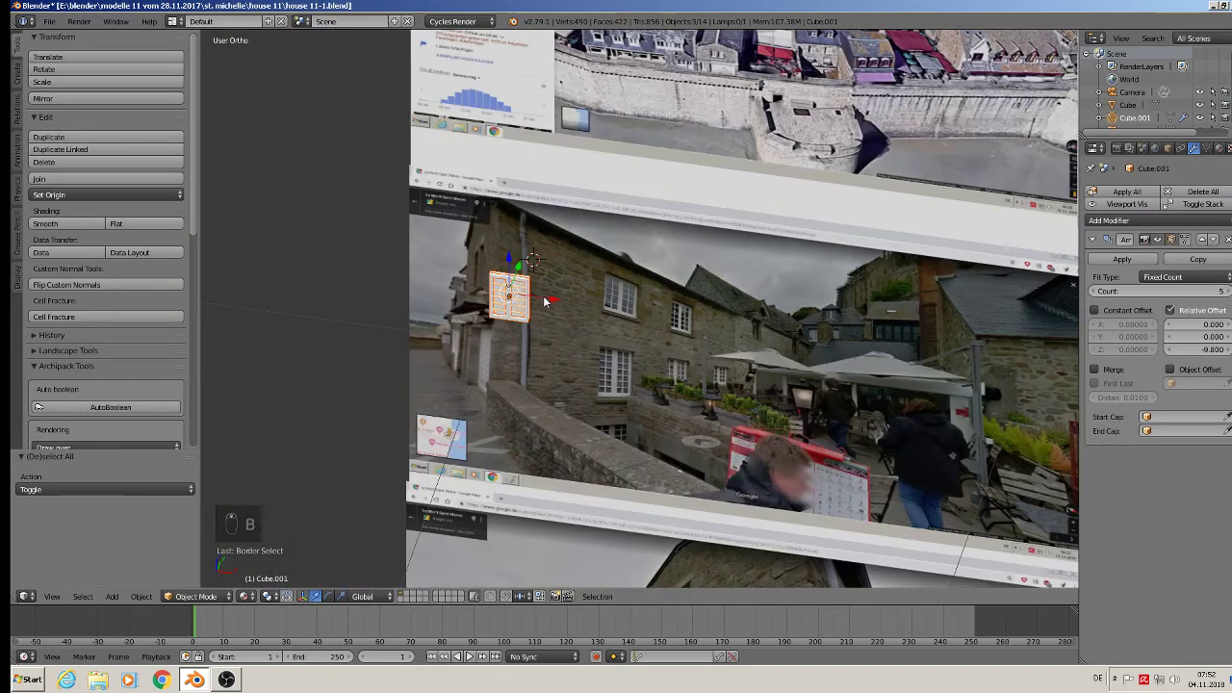
pyautogui.moveTo(544, 289); pyautogui.dragTo(353, 274)
# Duplicate the complete window and place the copy -0.177 along X beside the original
pyautogui.hotkey('shift', 'd')
pyautogui.press('x')
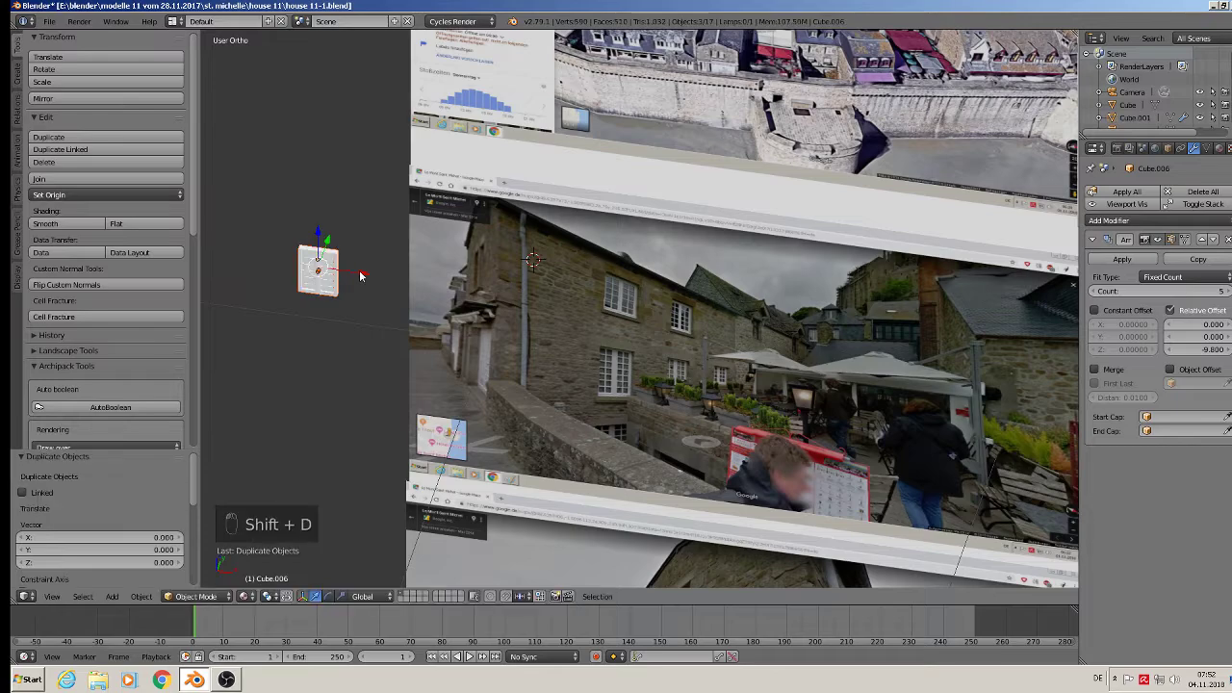
pyautogui.click(263, 275)
pyautogui.keyDown('shift'); pyautogui.moveTo(263, 274); pyautogui.dragTo(437, 270, button='middle'); pyautogui.keyUp('shift')
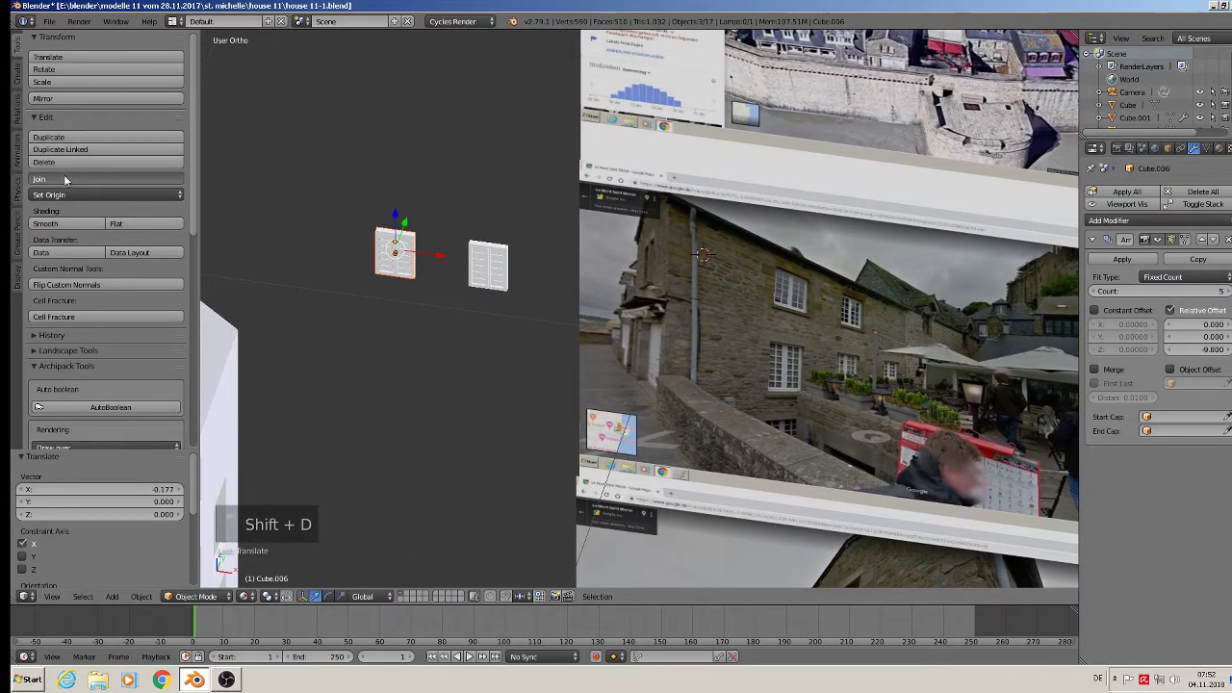
# Try joining the copied window's parts with the Array modifier still unapplied, and undo the join
pyautogui.hotkey('ctrl', 'j')
pyautogui.scroll(-3, 422, 277)
pyautogui.scroll(12, 402, 282)
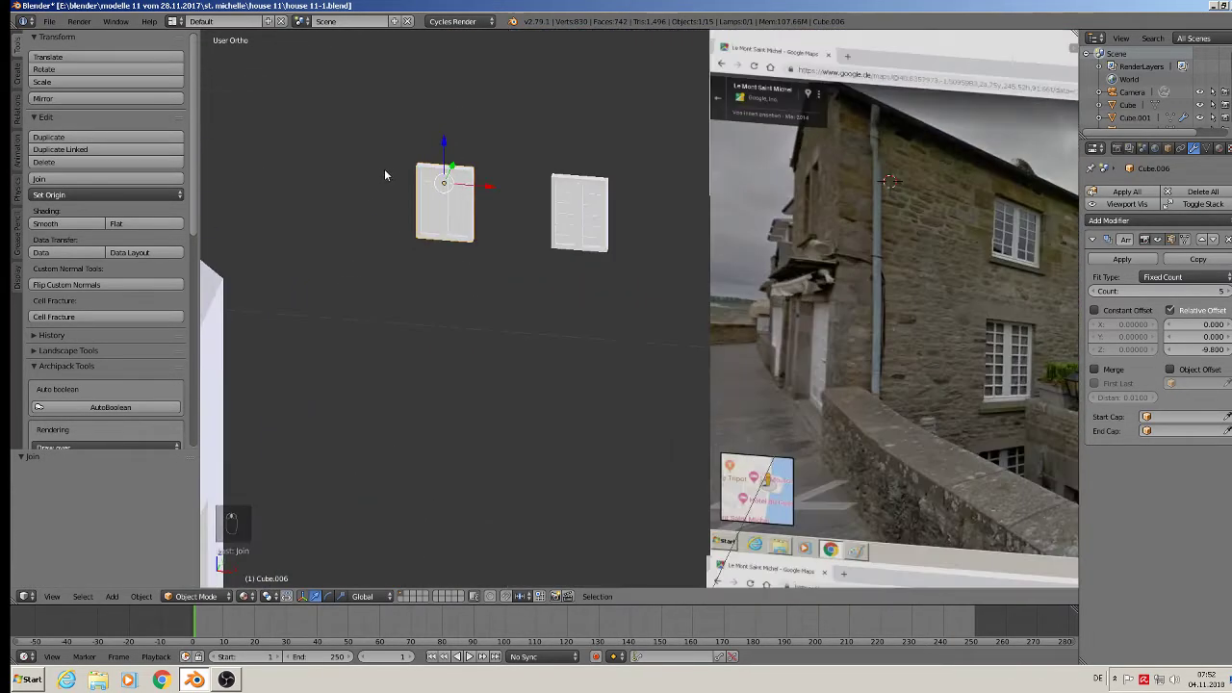
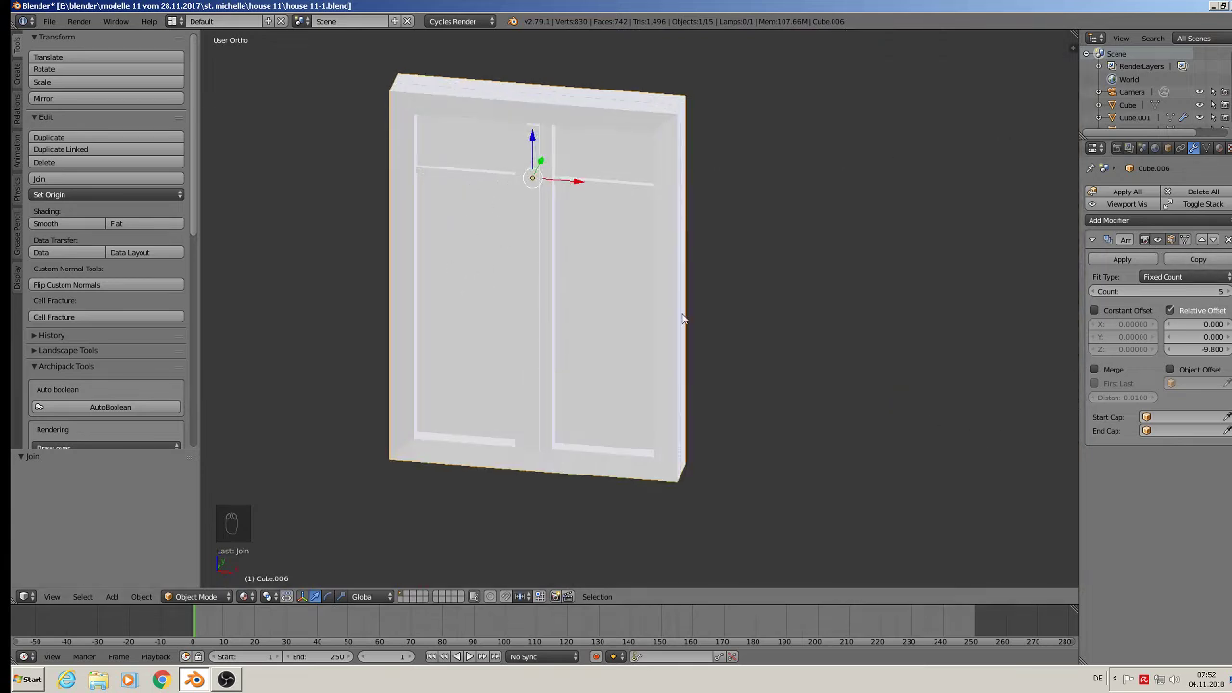
pyautogui.hotkey('ctrl', 'z')
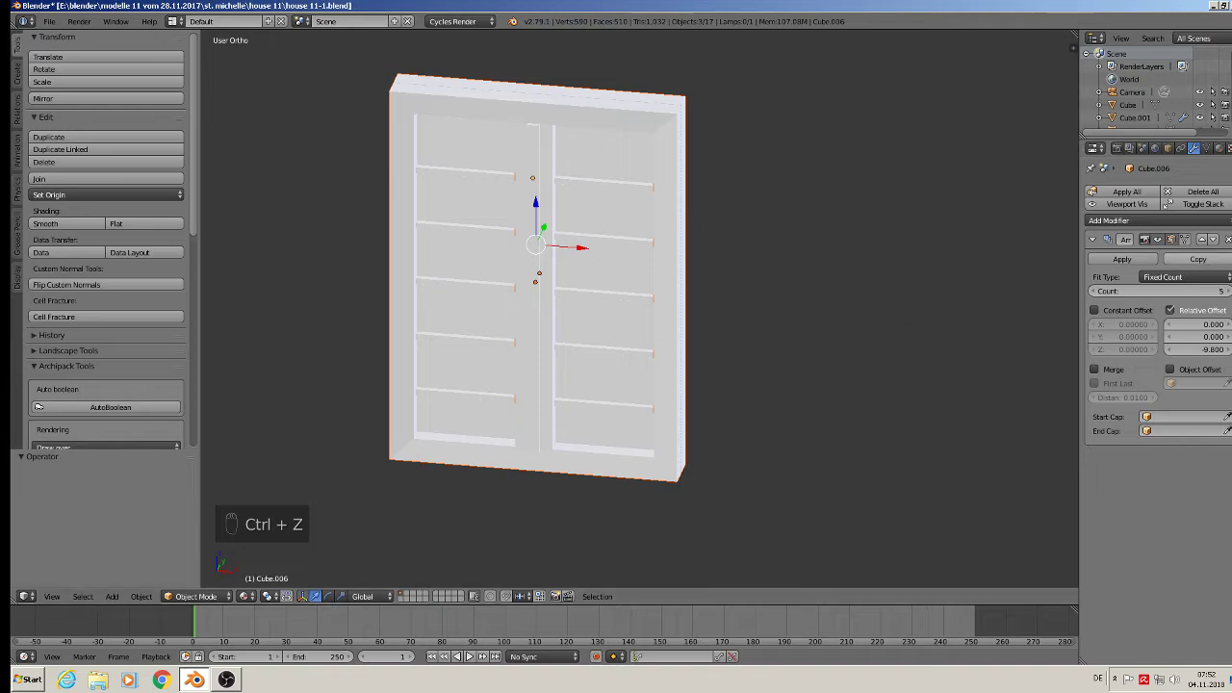
# Apply the Array modifier on the copied window's horizontal bars and join its parts into one object
pyautogui.click(1120, 260)
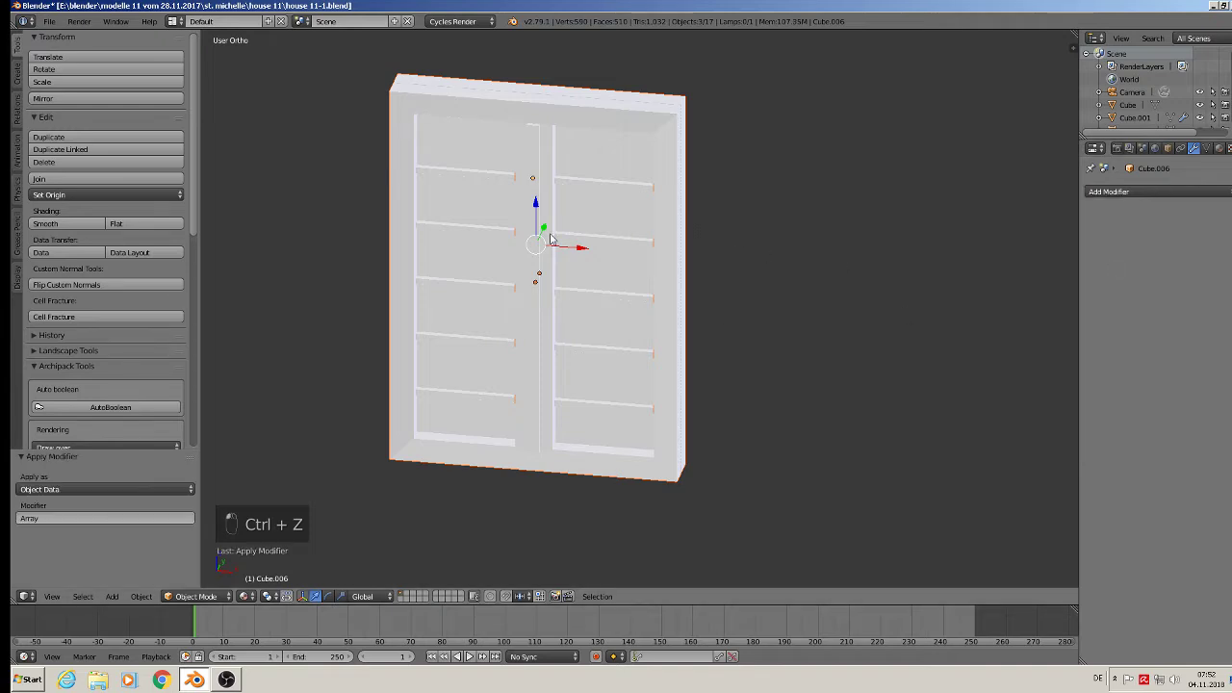
pyautogui.click(106, 179)
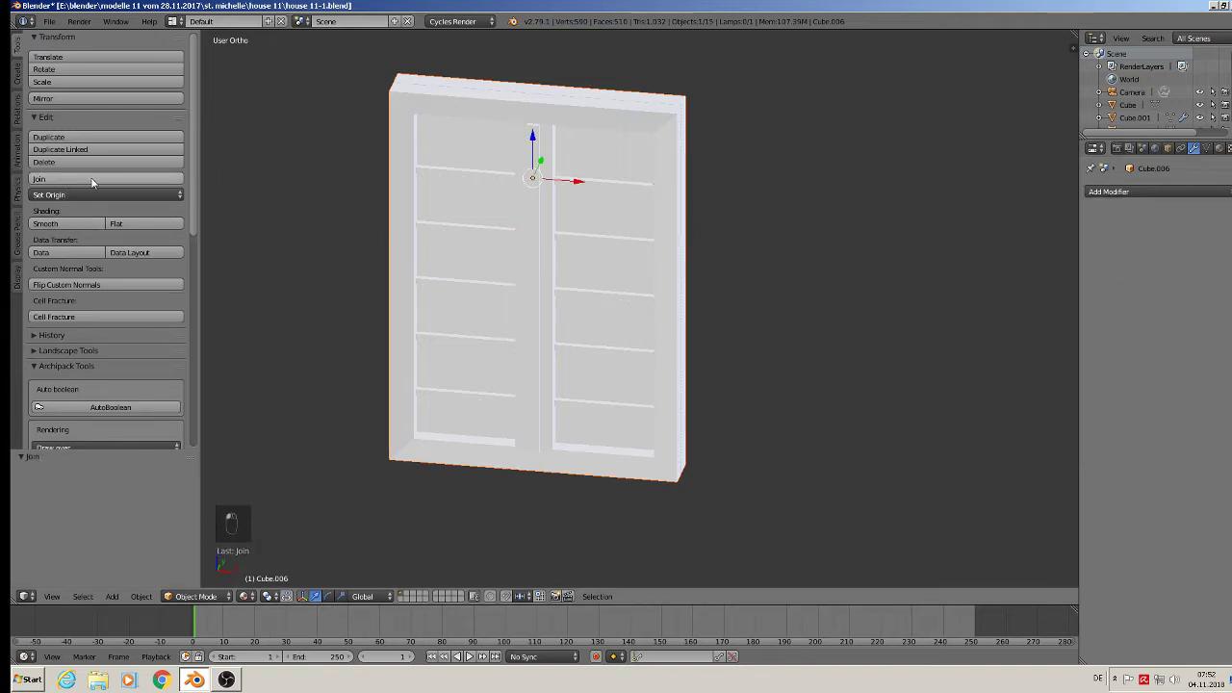
# Shift the joined window -0.008 along X and inspect its frame and bars up close
pyautogui.moveTo(585, 171)
pyautogui.mouseDown()
pyautogui.moveTo(693, 199)
pyautogui.moveTo(556, 208)
pyautogui.moveTo(578, 179)
pyautogui.moveTo(572, 160)
pyautogui.mouseUp()
pyautogui.scroll(-6, 571, 160)
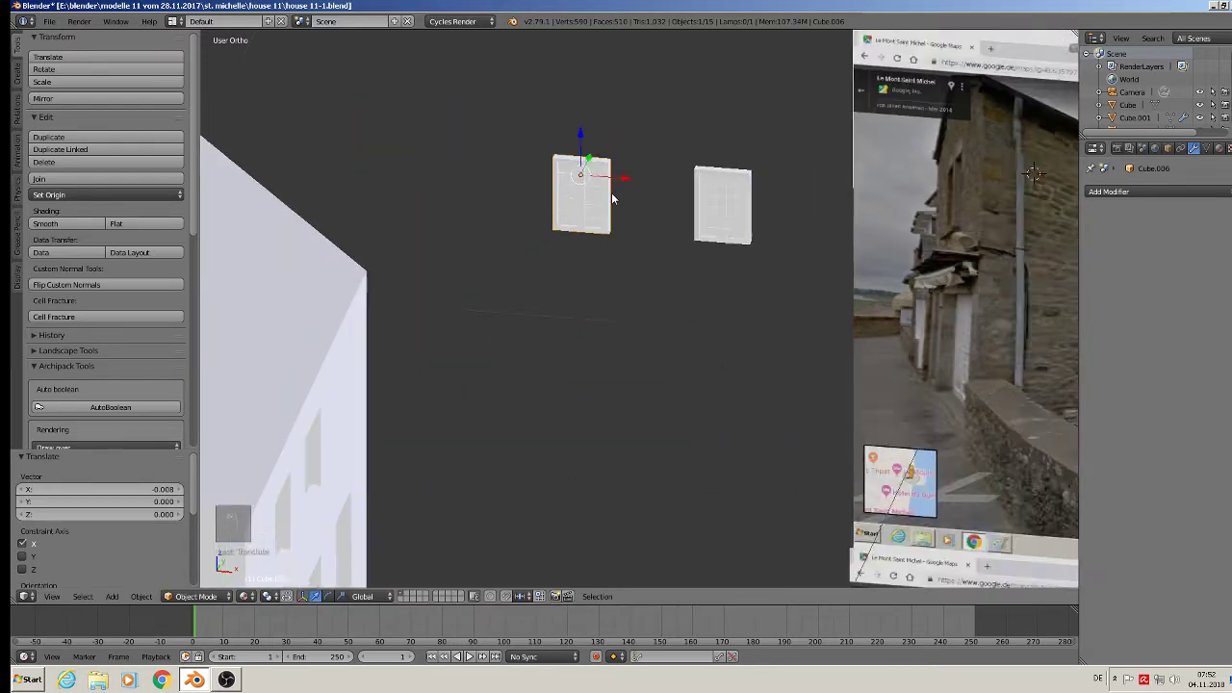
pyautogui.scroll(6, 616, 222)
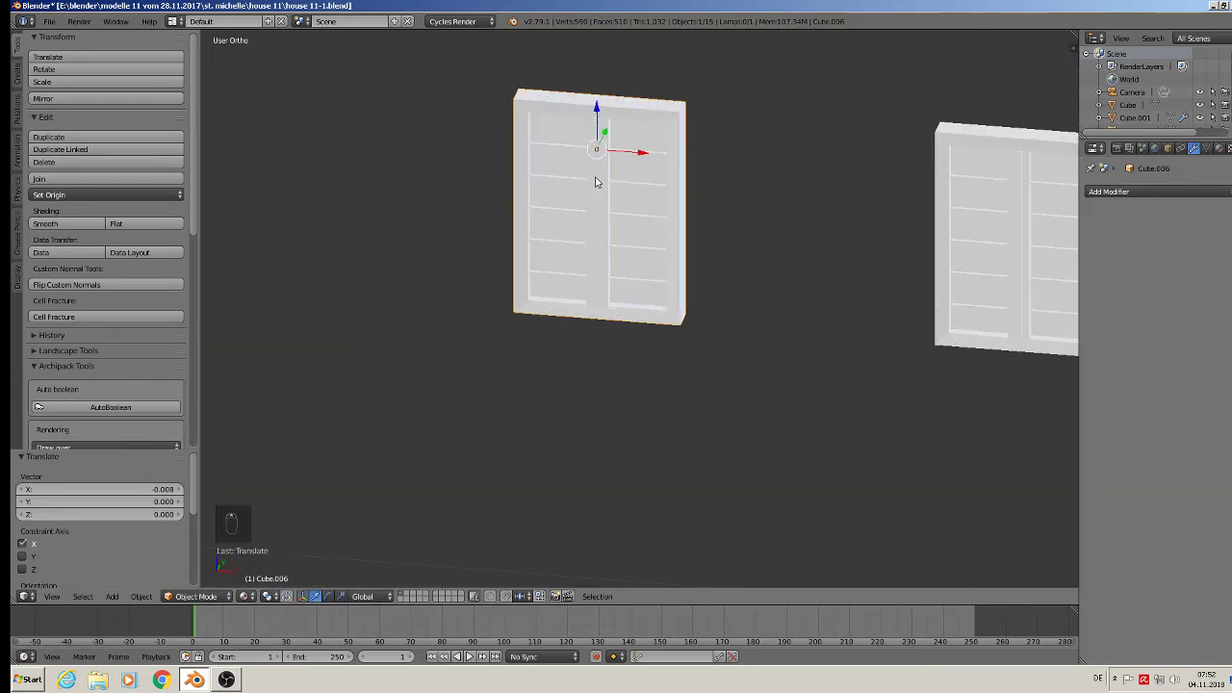
pyautogui.scroll(-3, 595, 182)
pyautogui.scroll(8, 594, 184)
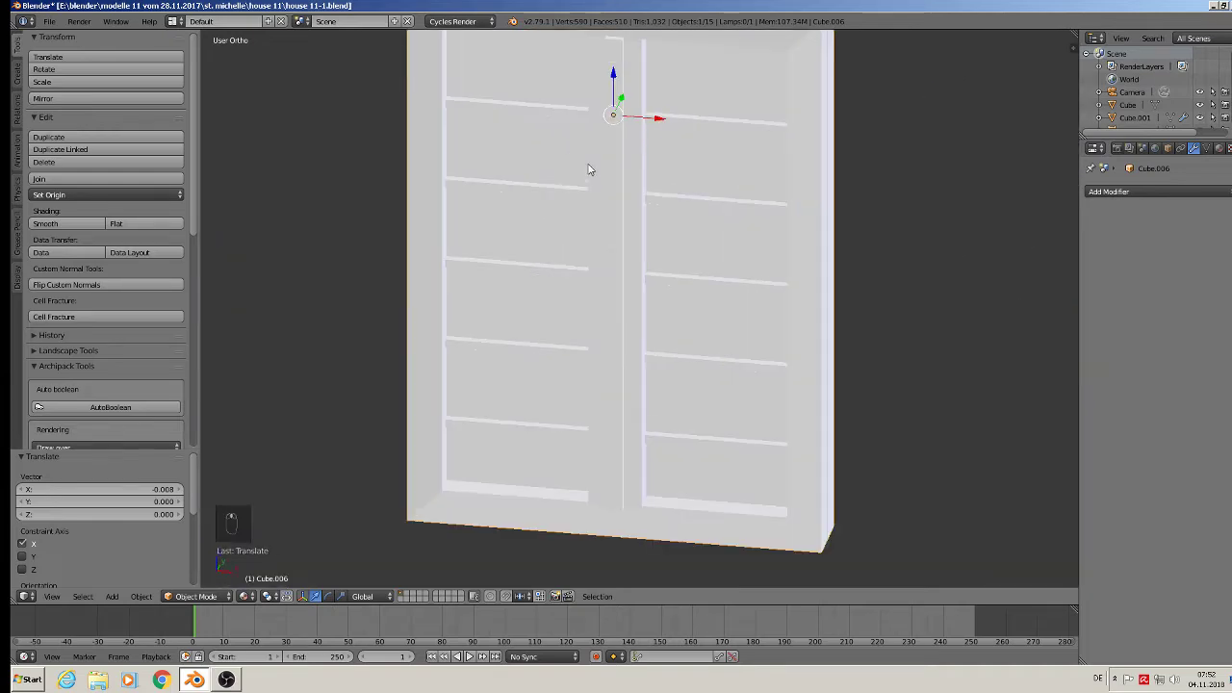
pyautogui.scroll(-1, 589, 170)
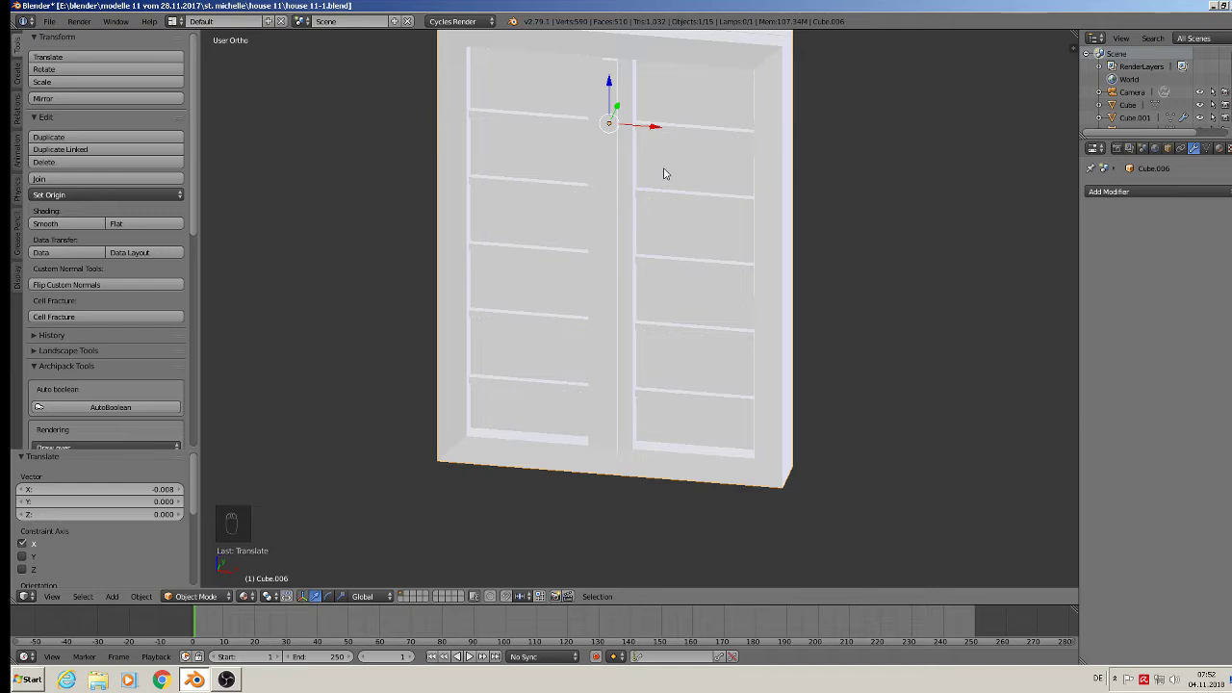
pyautogui.scroll(-4, 663, 173)
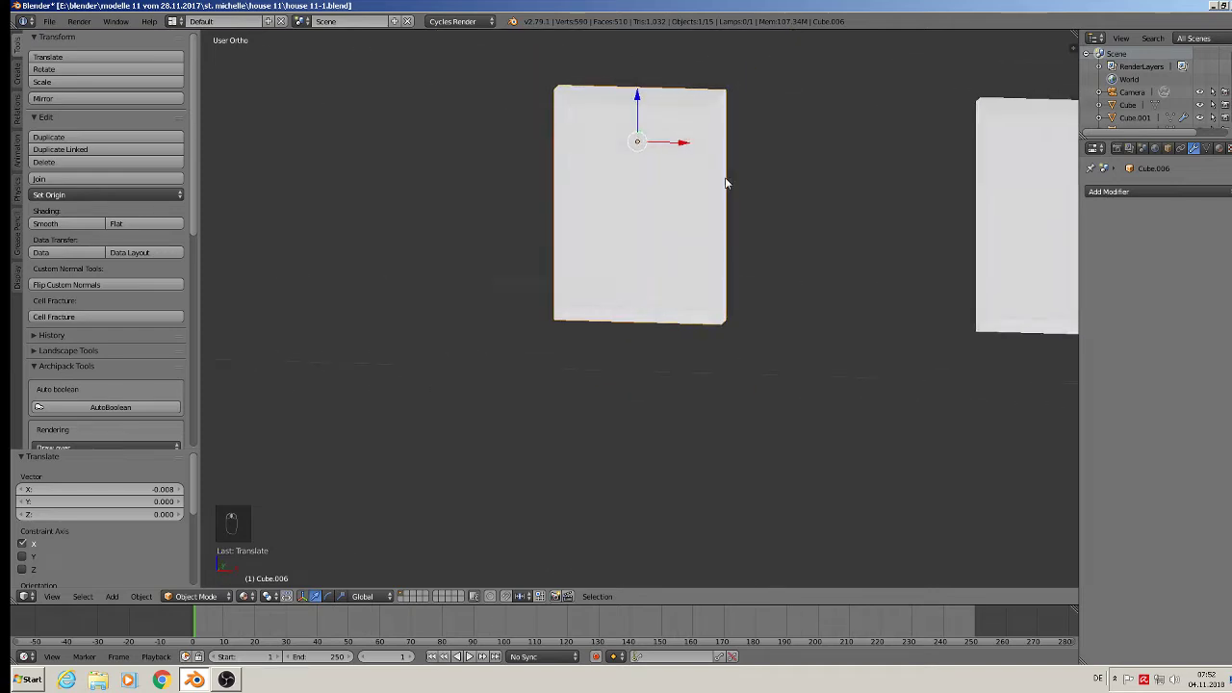
pyautogui.scroll(5, 722, 206)
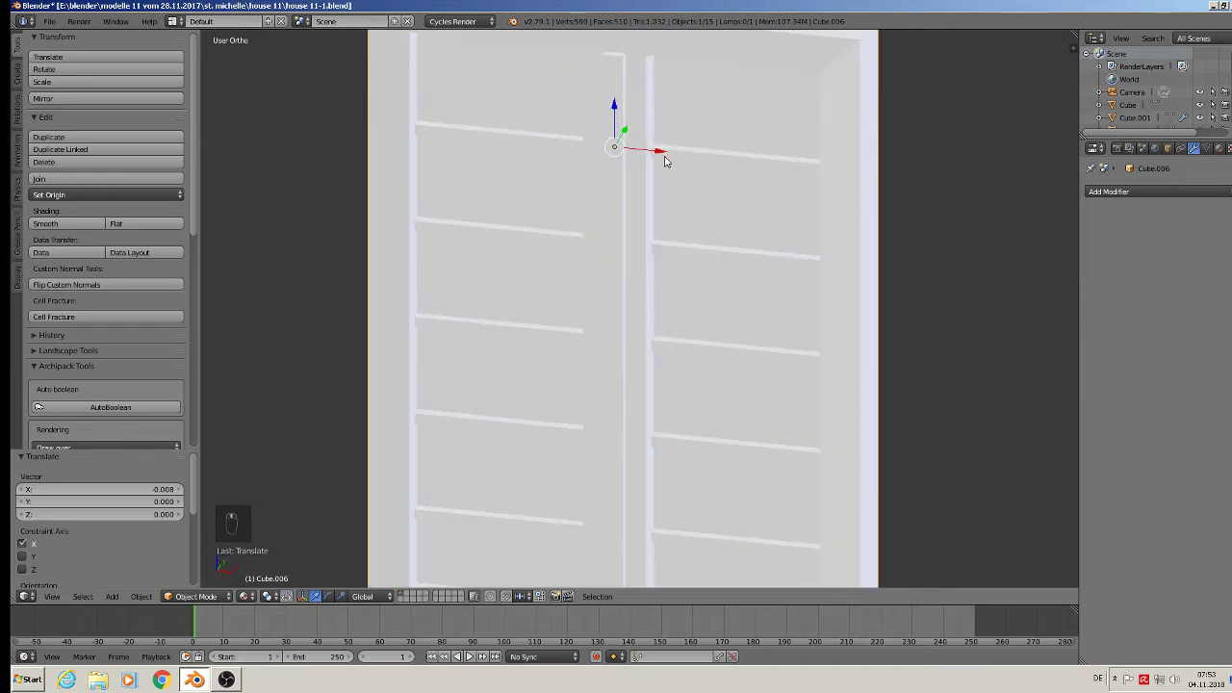
pyautogui.scroll(-3, 770, 202)
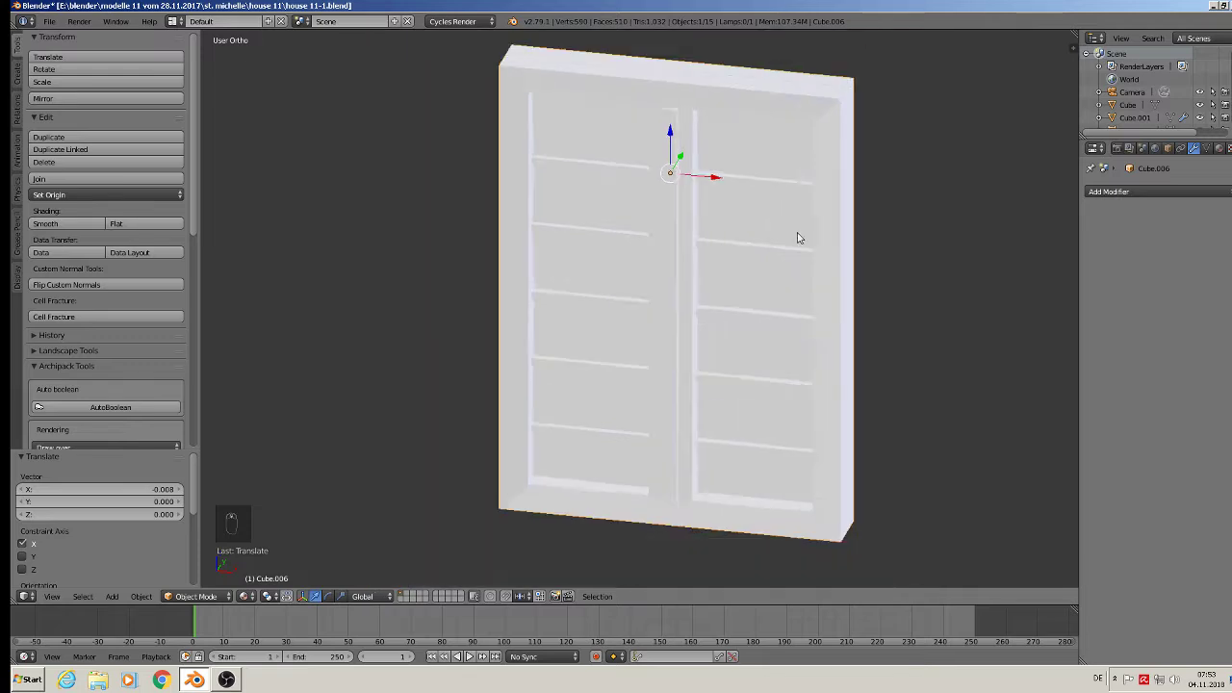
# Narrow the joined window by scaling it along X by 0.832 and again by 0.930
pyautogui.press('s')
pyautogui.press('x')
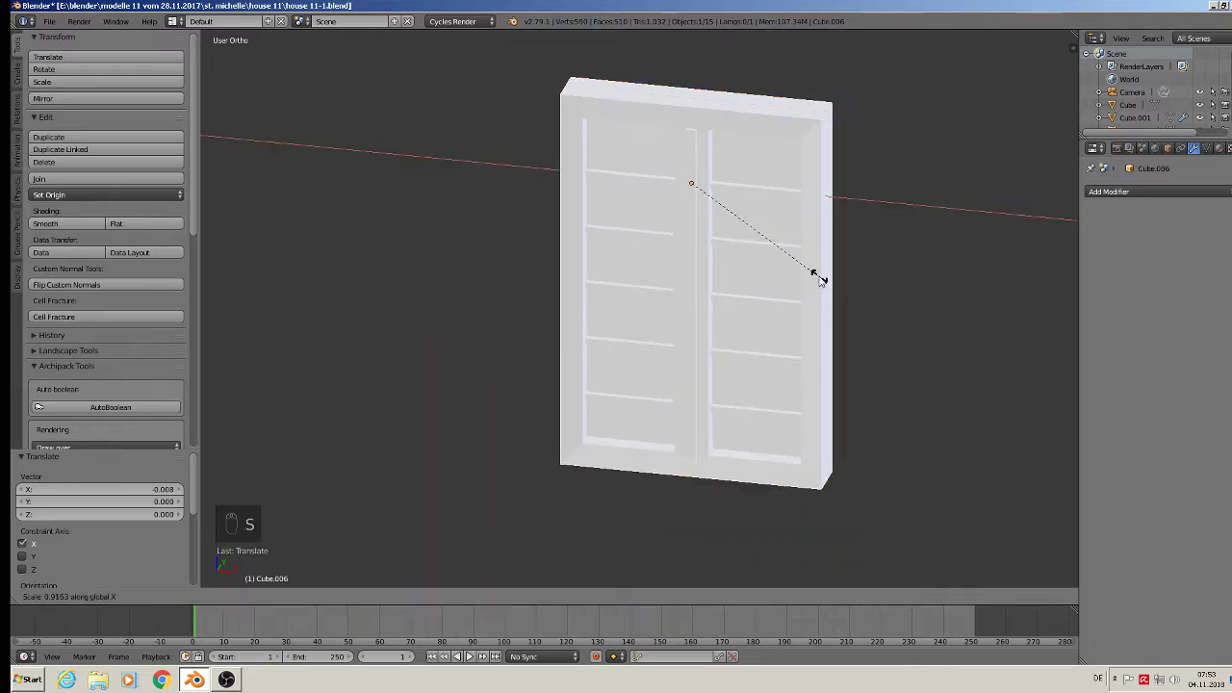
pyautogui.click(810, 272)
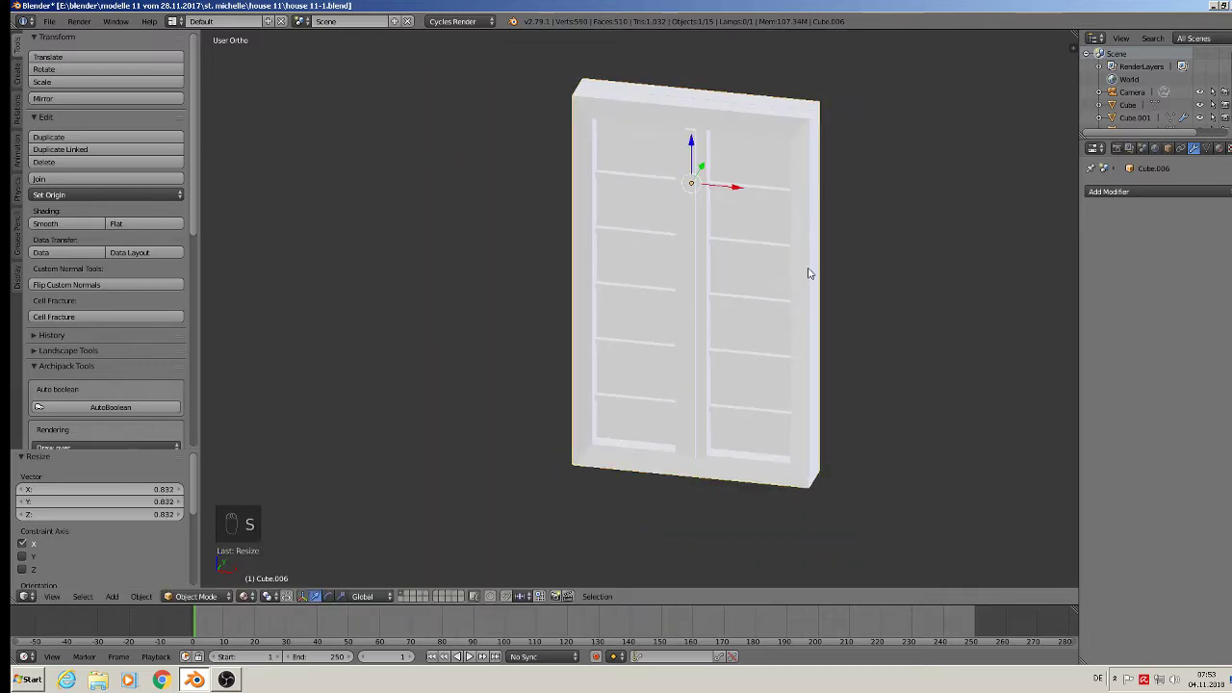
pyautogui.press('s')
pyautogui.press('x')
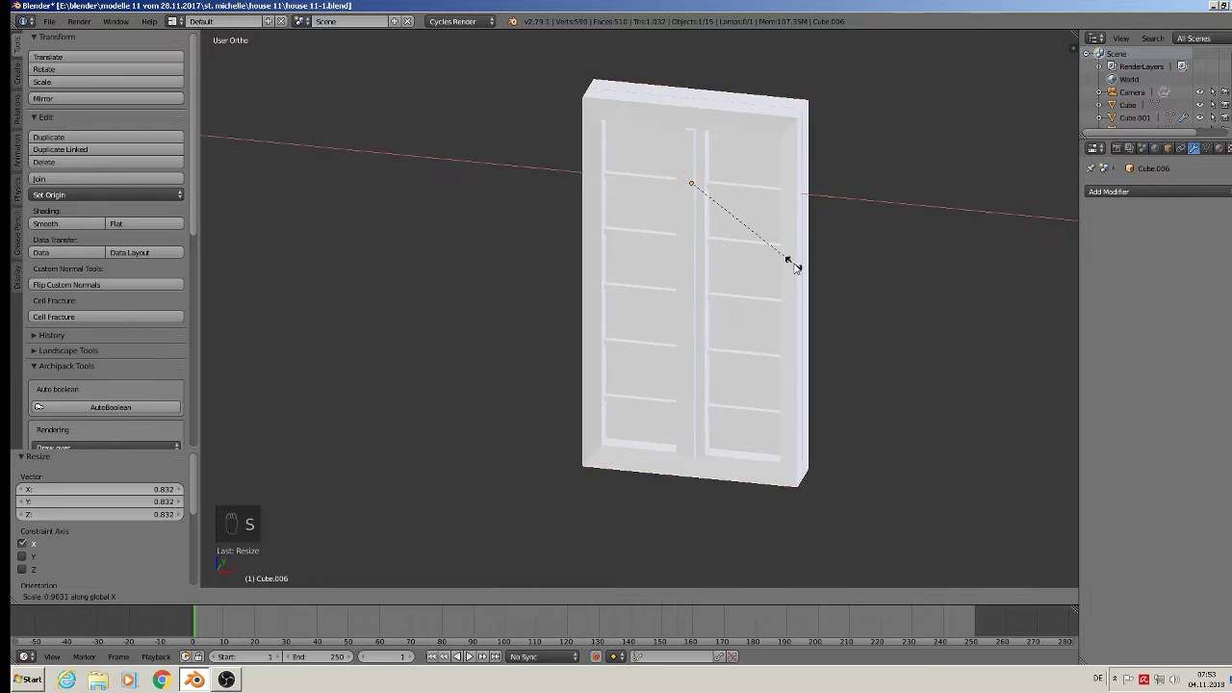
pyautogui.click(798, 268)
# Move the narrowed window -1.543 along Y towards the house's gable front
pyautogui.scroll(-12, 784, 265)
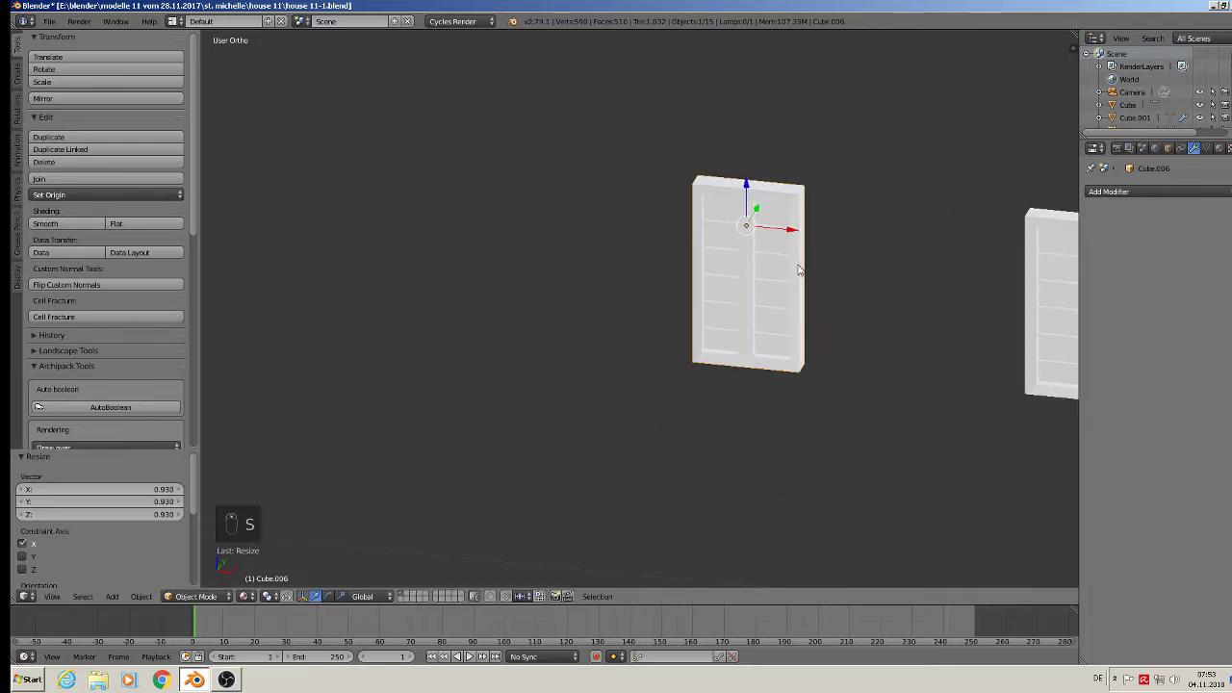
pyautogui.scroll(1, 770, 249)
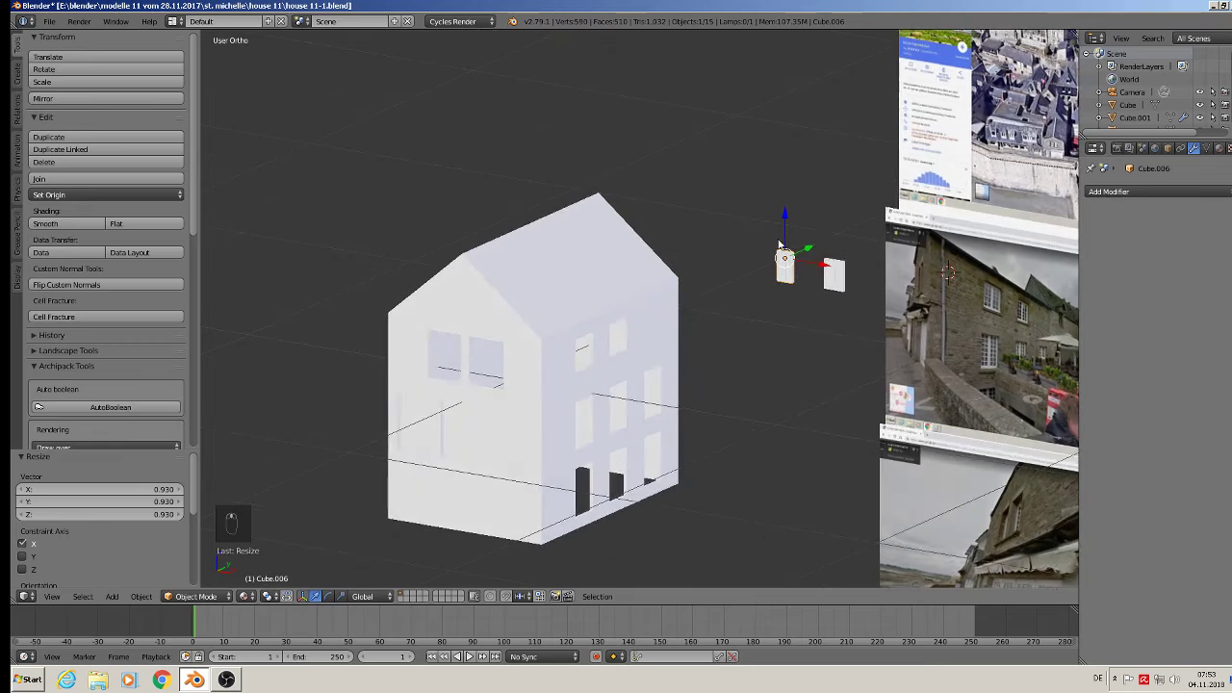
pyautogui.press('g')
pyautogui.press('y')
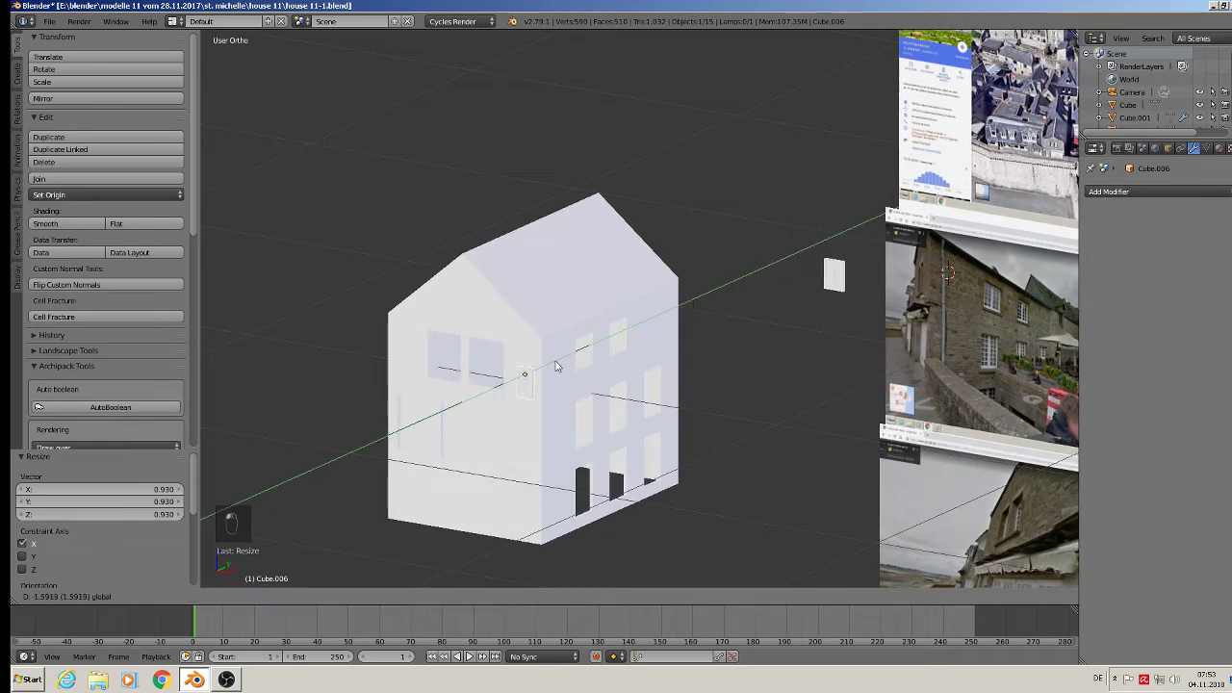
pyautogui.click(557, 366)
# Examine the house's upper gable windows in the aerial reference photo and compare them with the model
pyautogui.moveTo(560, 367); pyautogui.dragTo(600, 379, button='middle')
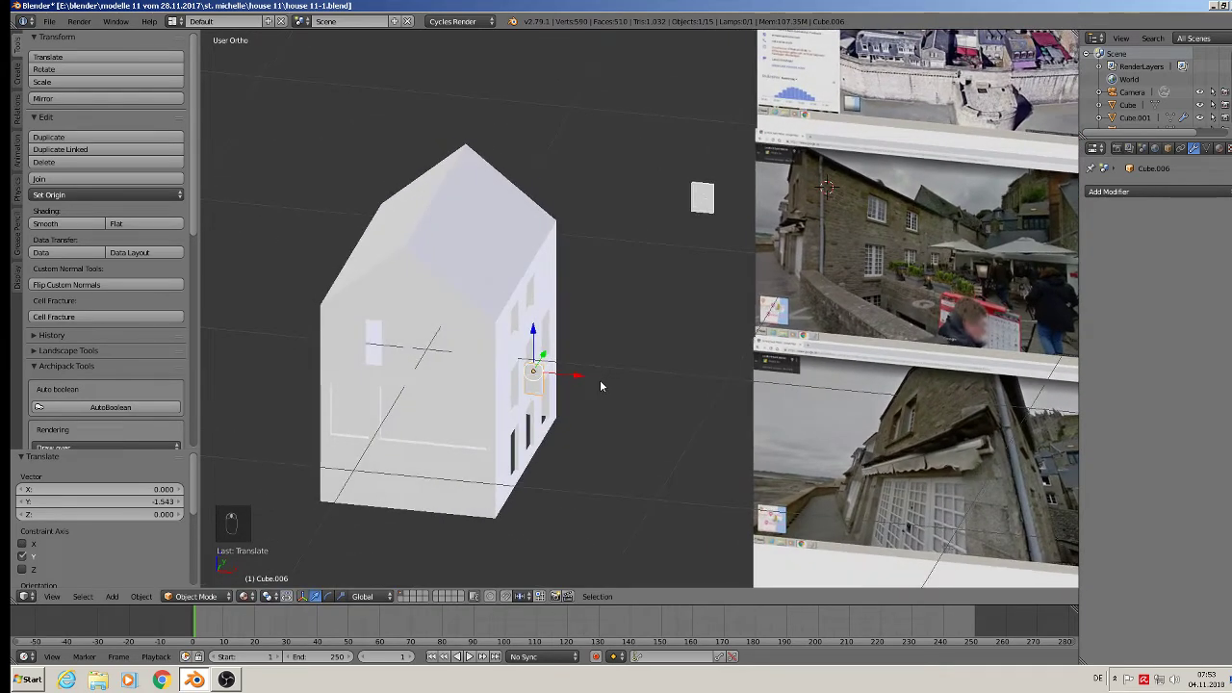
pyautogui.scroll(2, 600, 381)
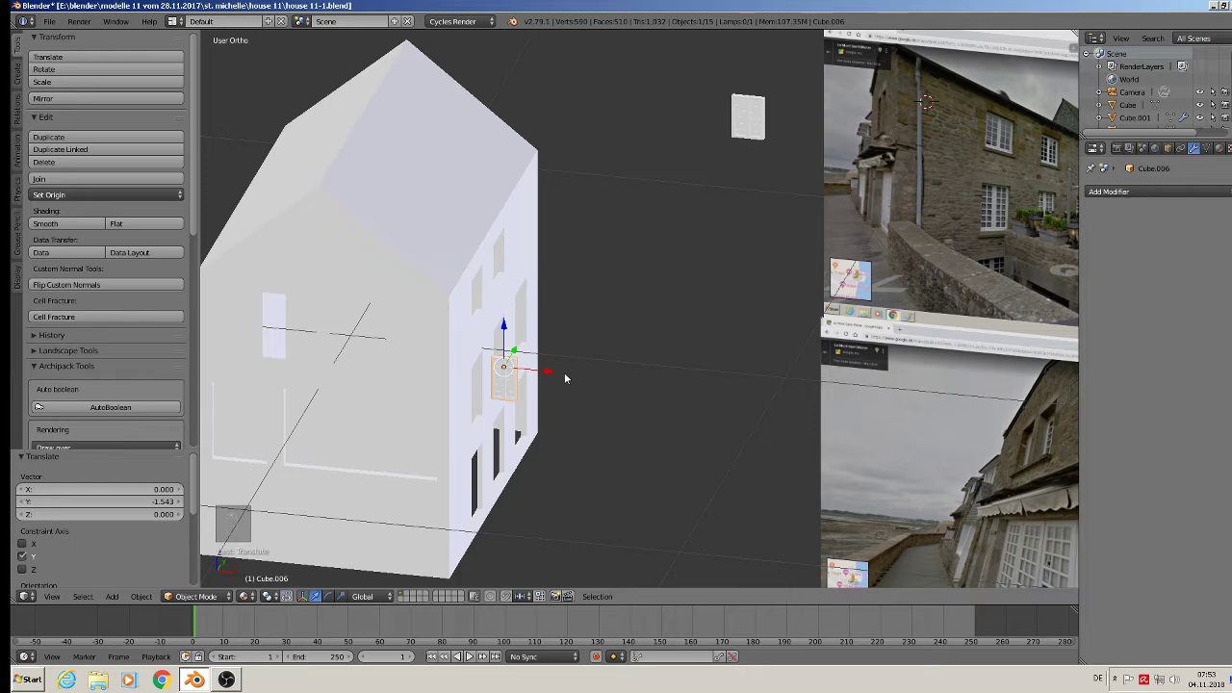
pyautogui.moveTo(566, 378); pyautogui.dragTo(654, 363, button='middle')
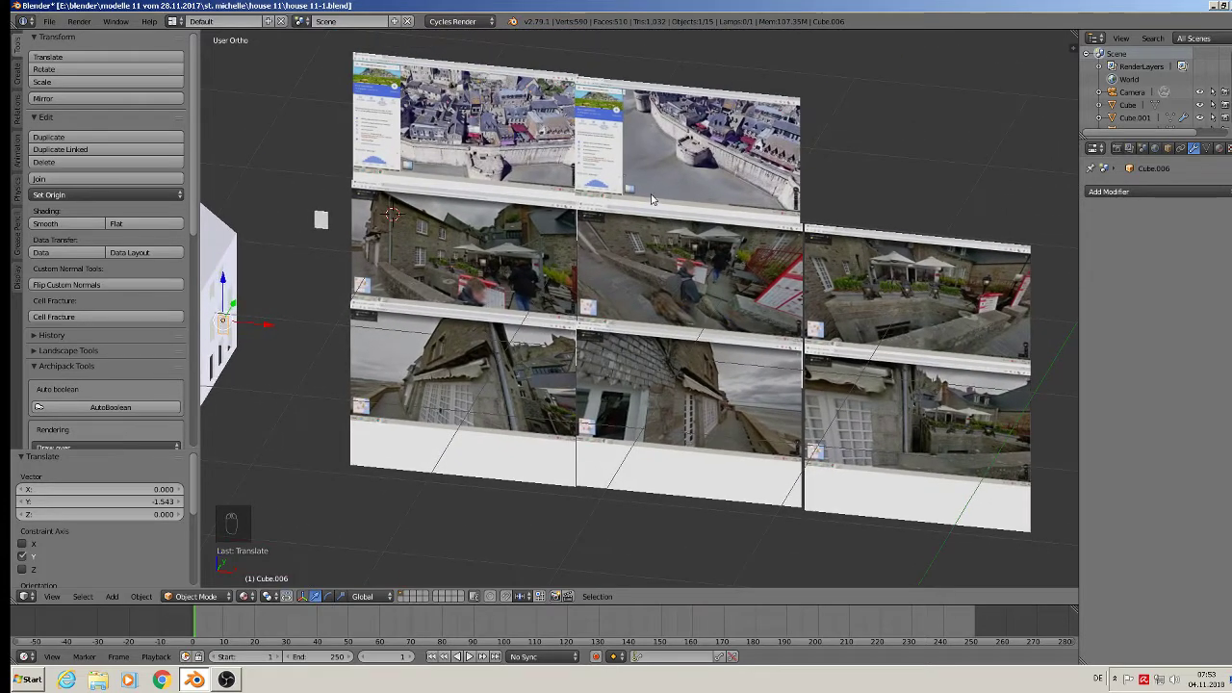
pyautogui.scroll(10, 411, 154)
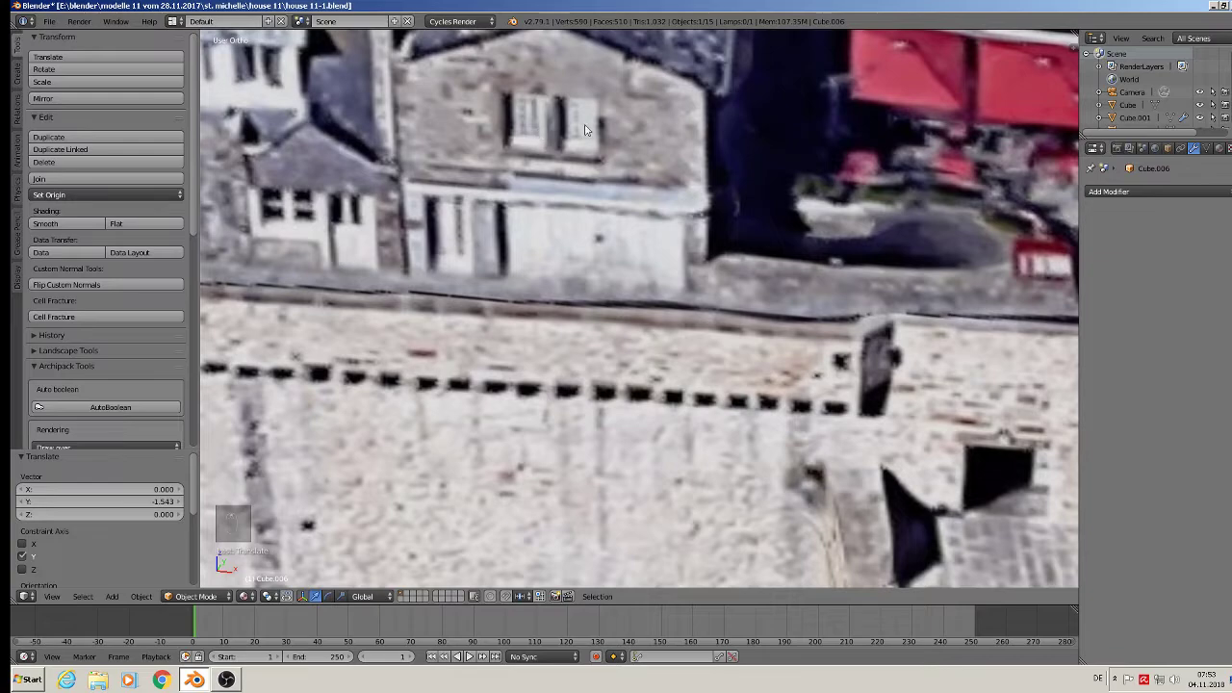
pyautogui.scroll(-10, 593, 139)
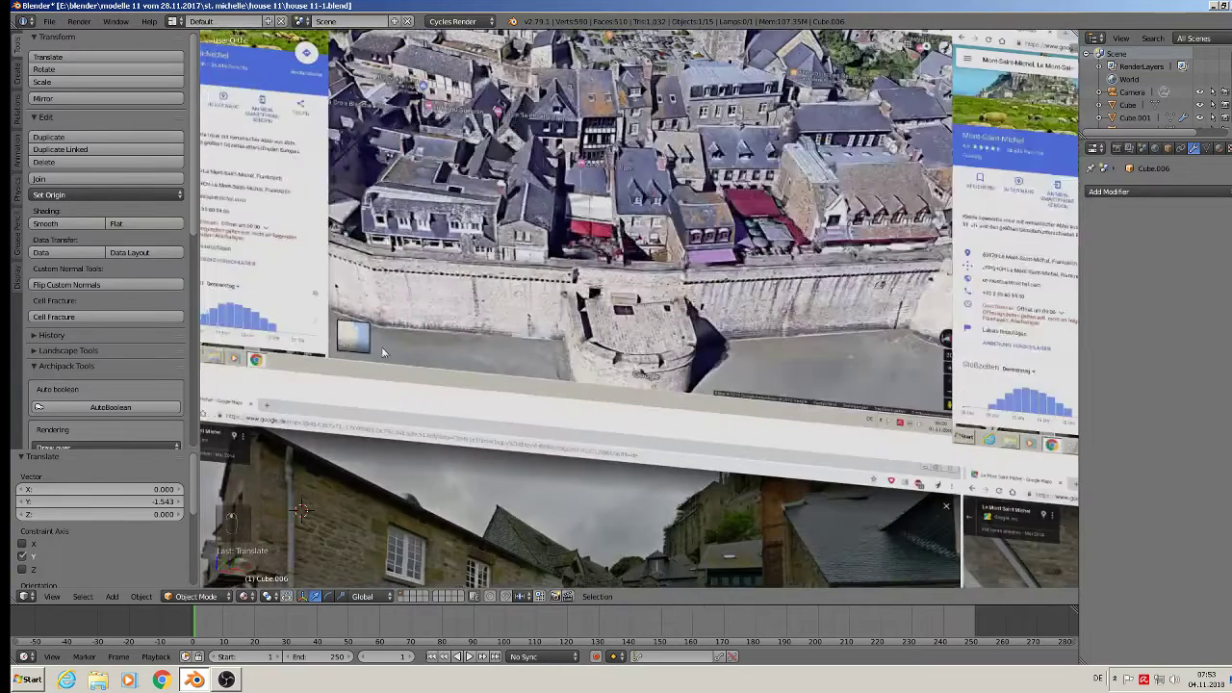
pyautogui.scroll(-3, 635, 262)
pyautogui.scroll(3, 619, 238)
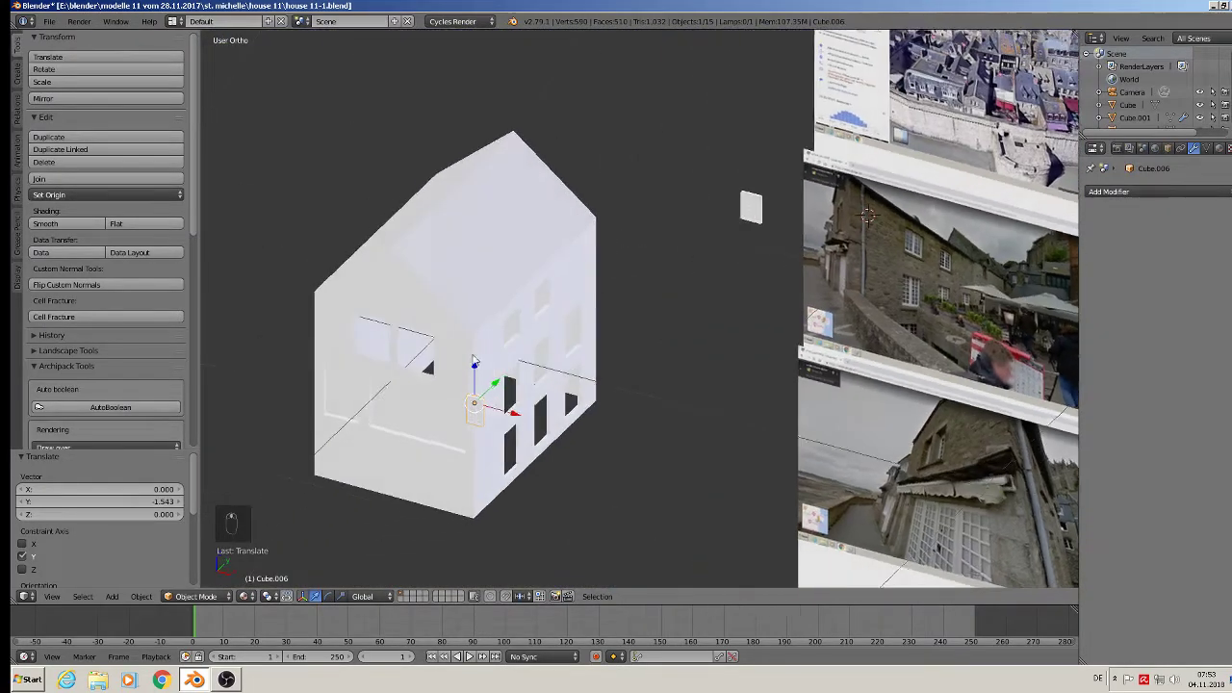
# Move the window -0.483 along X so it sits in front of the gable wall
pyautogui.press('g')
pyautogui.press('x')
pyautogui.click(383, 351)
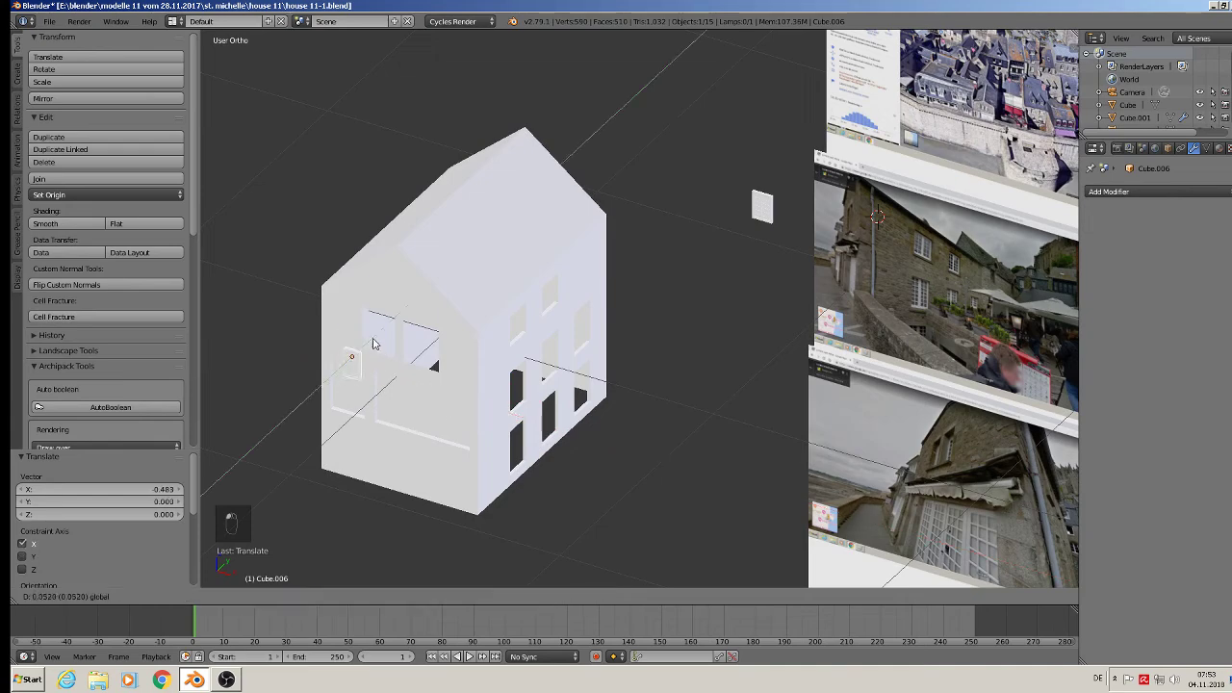
pyautogui.hotkey('ctrl', 'space')
# Adjust the window by -0.069 along Z and -0.011 along Y near the upper gable openings
pyautogui.moveTo(405, 311); pyautogui.dragTo(608, 175, button='middle')
pyautogui.moveTo(603, 152); pyautogui.dragTo(603, 174)
pyautogui.scroll(1, 605, 175)
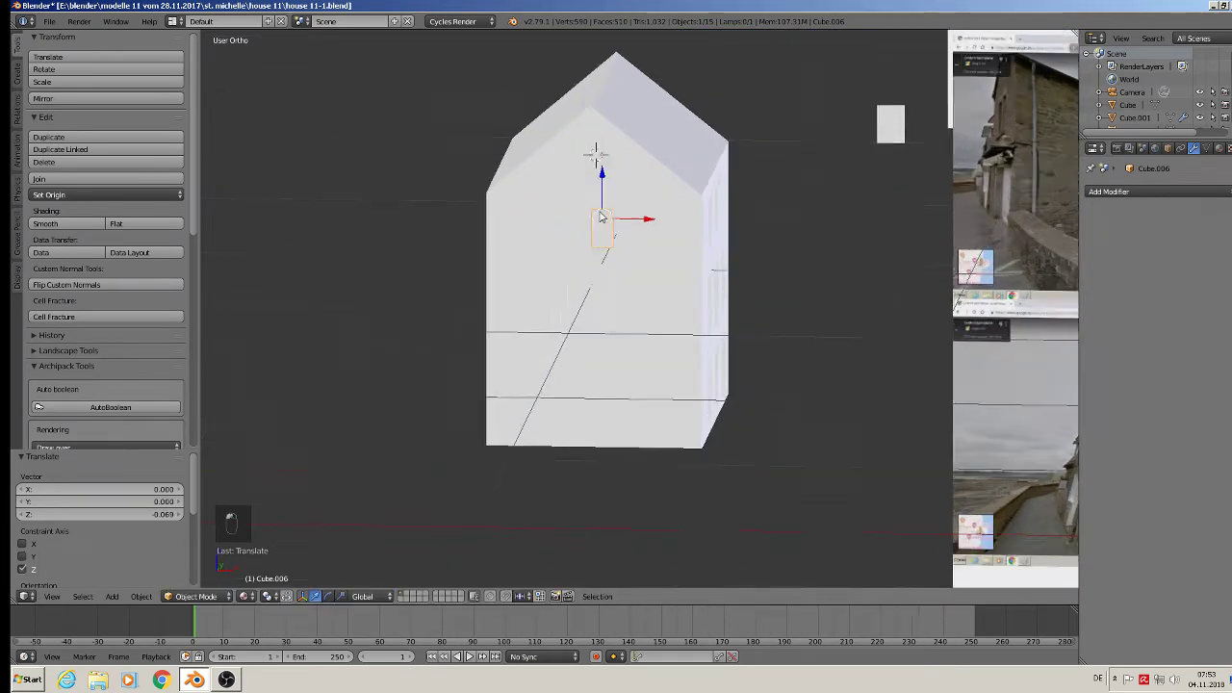
pyautogui.moveTo(635, 173); pyautogui.dragTo(599, 206, button='middle')
pyautogui.moveTo(625, 206); pyautogui.dragTo(619, 238)
pyautogui.scroll(4, 647, 193)
# Scale the window up to about 1.54 times and move it along Z and X into the left upper gable opening
pyautogui.press('s')
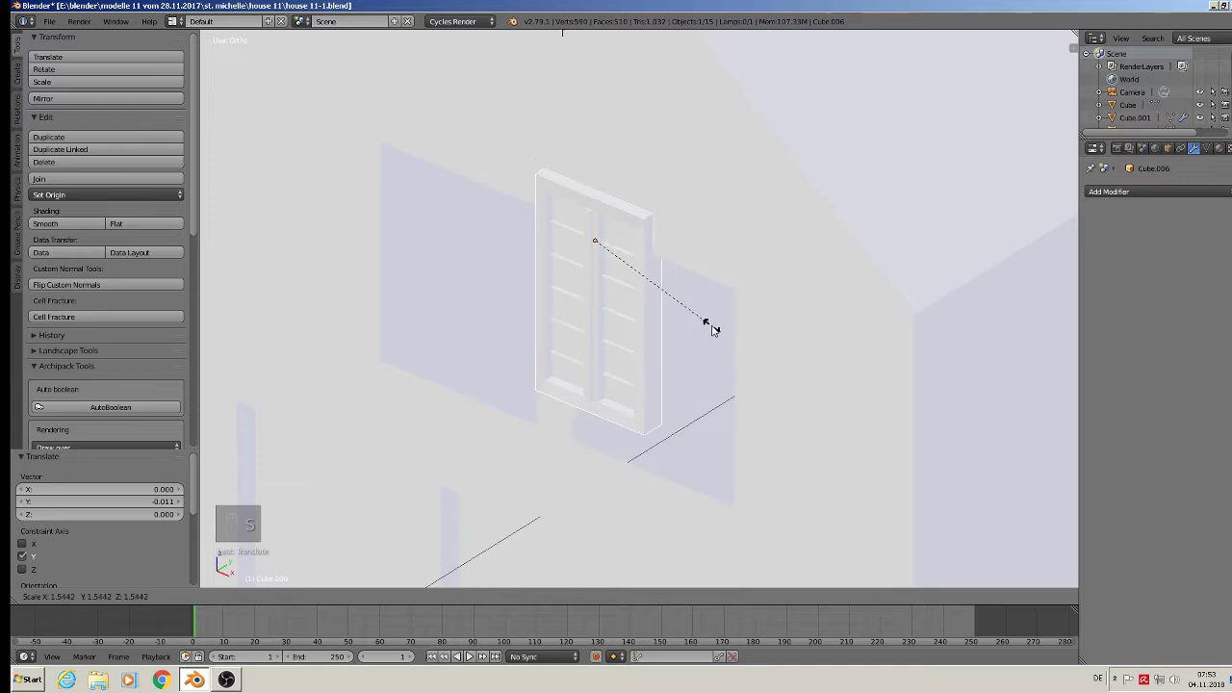
pyautogui.click(712, 326)
pyautogui.moveTo(596, 204); pyautogui.dragTo(607, 247)
pyautogui.moveTo(627, 299); pyautogui.dragTo(481, 261)
pyautogui.moveTo(481, 261); pyautogui.dragTo(530, 271, button='middle')
# Narrow the house's left gable opening to the window frame by moving its left edge 0.020 and right edge -0.020 along X
pyautogui.rightClick(578, 261)
pyautogui.press('Tab')
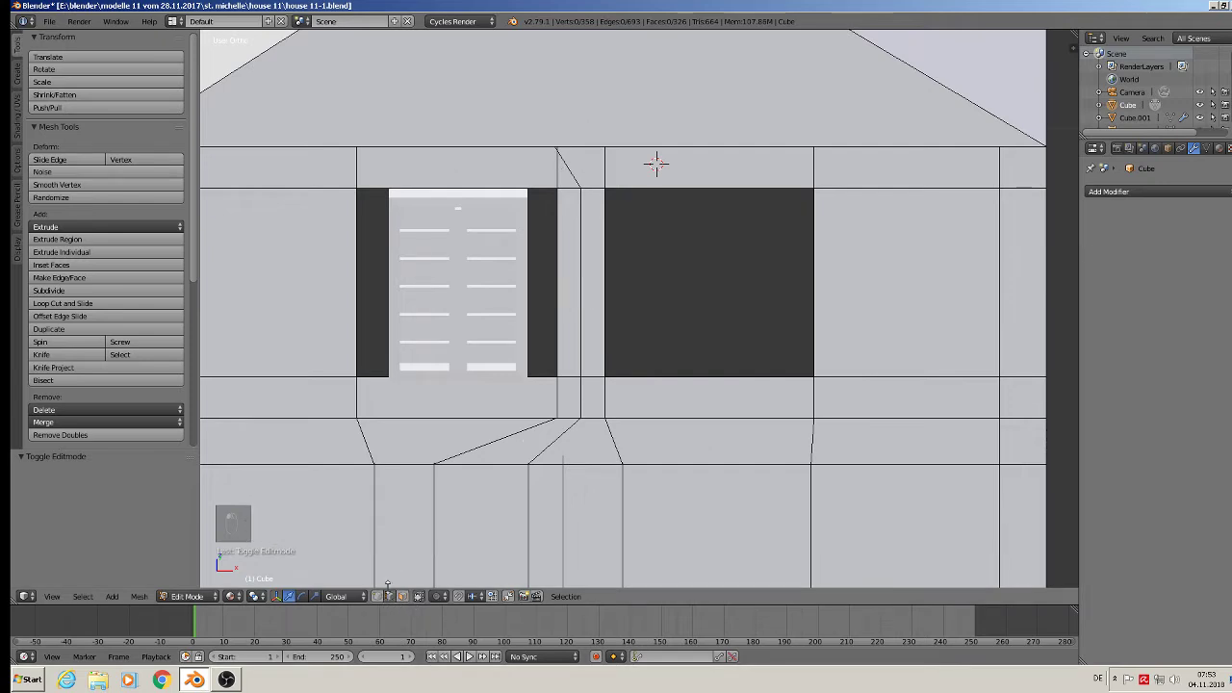
pyautogui.rightClick(359, 305)
pyautogui.moveTo(412, 283); pyautogui.dragTo(445, 289)
pyautogui.rightClick(553, 275)
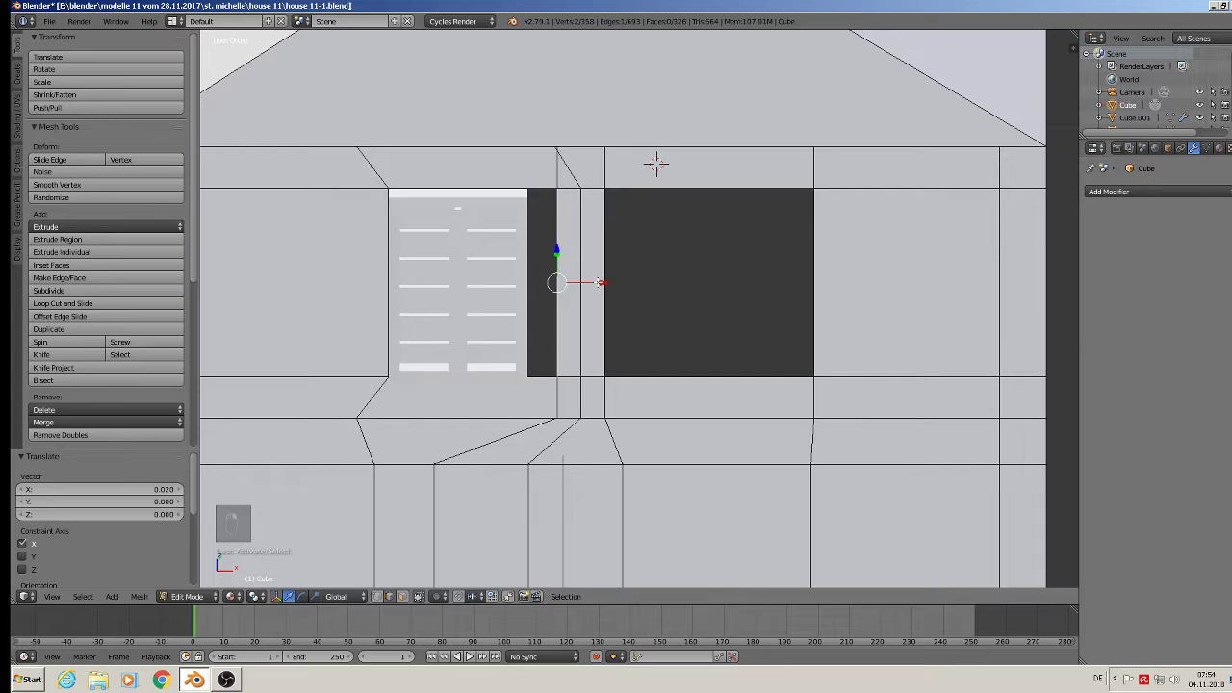
pyautogui.moveTo(601, 283); pyautogui.dragTo(568, 278)
pyautogui.moveTo(568, 278); pyautogui.dragTo(486, 270, button='middle')
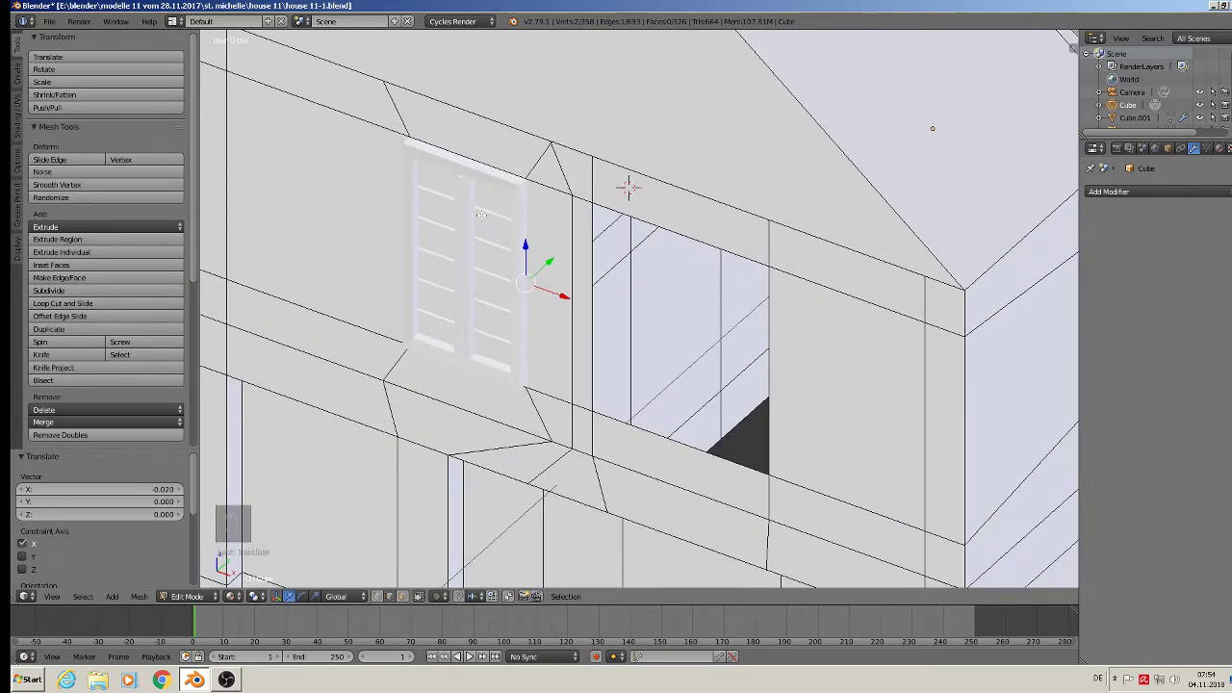
# Move the left gable window about 0.025 along Y so it sits deeper in its opening
pyautogui.press('Tab')
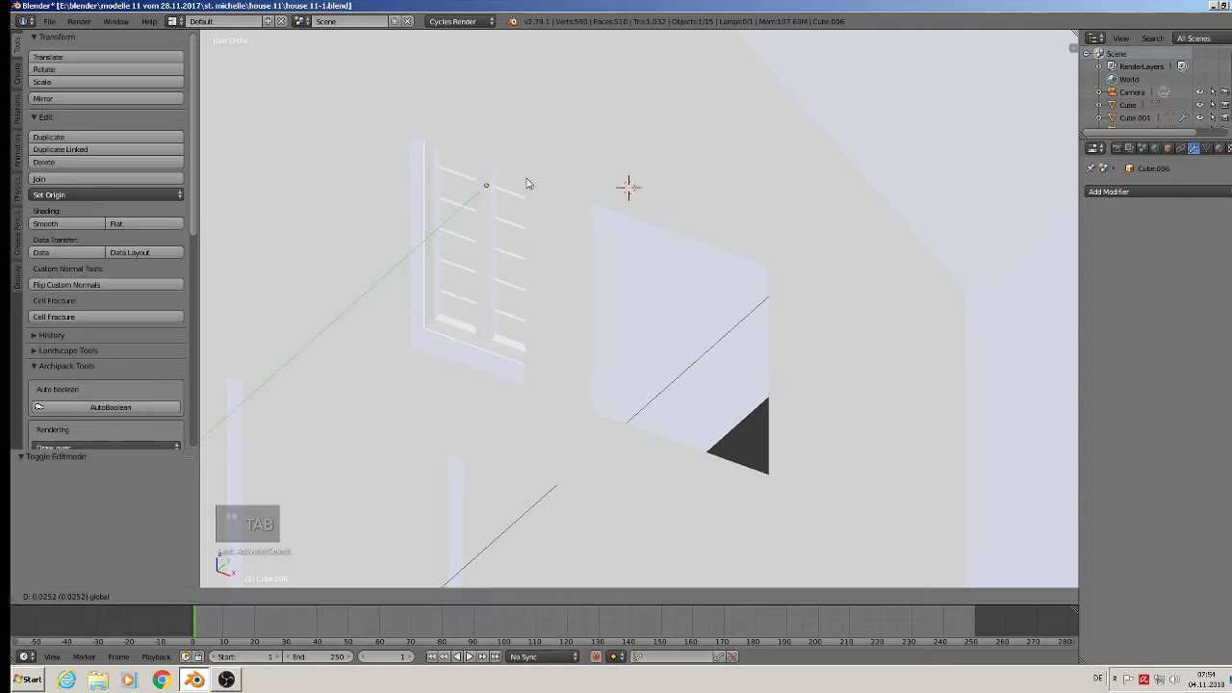
pyautogui.press('Tab')
pyautogui.moveTo(523, 182); pyautogui.dragTo(433, 352, button='middle')
pyautogui.press('Tab')
# Extrude the edge loop of the house's left upper gable opening 0.022 along Y to form its reveal
pyautogui.rightClick(429, 359)
pyautogui.press('Tab')
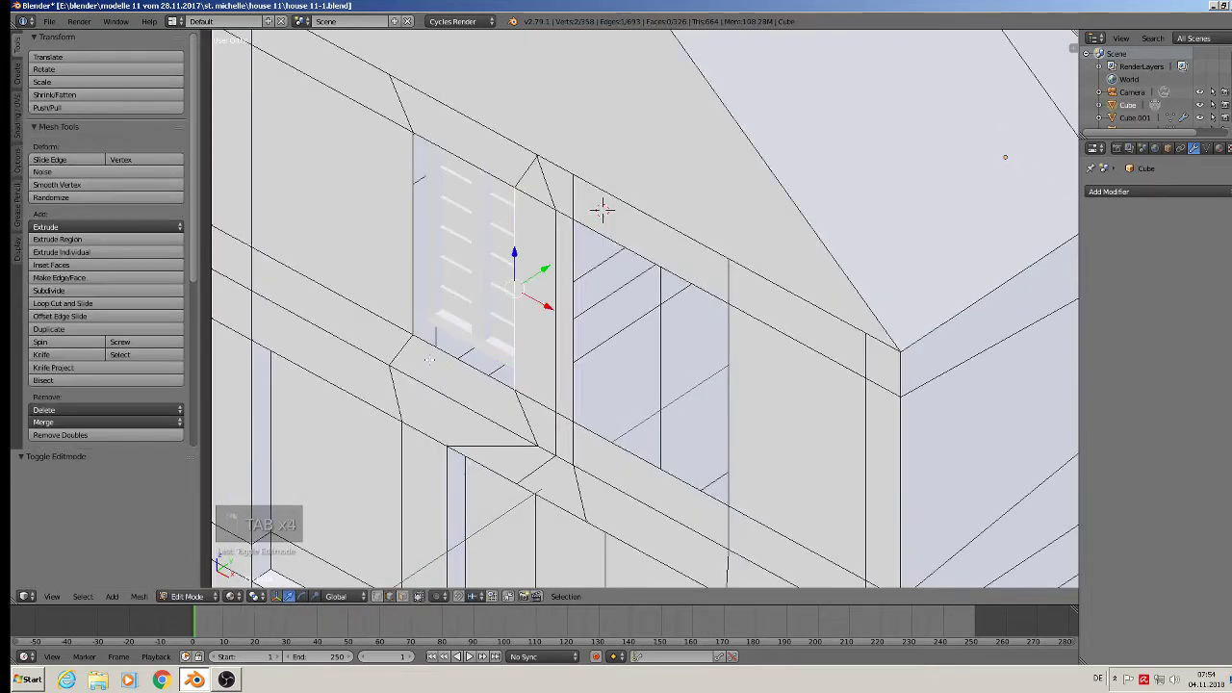
pyautogui.keyDown('alt'); pyautogui.rightClick(429, 342); pyautogui.keyUp('alt')
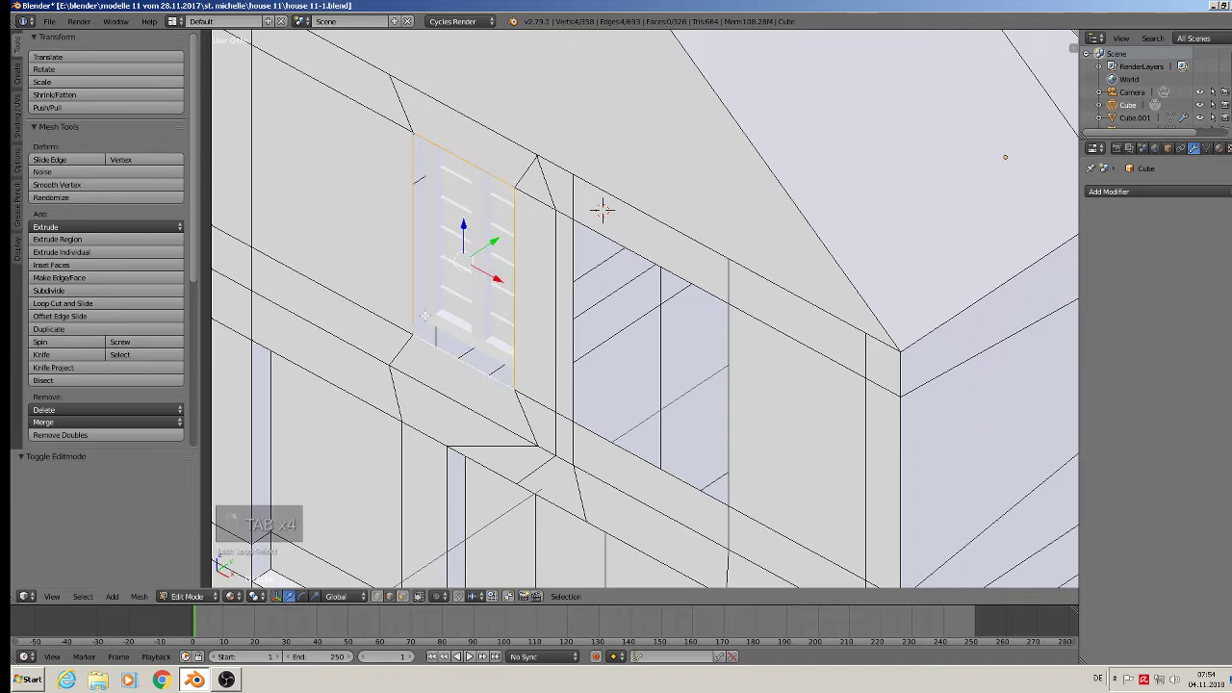
pyautogui.press('e')
pyautogui.rightClick(441, 300)
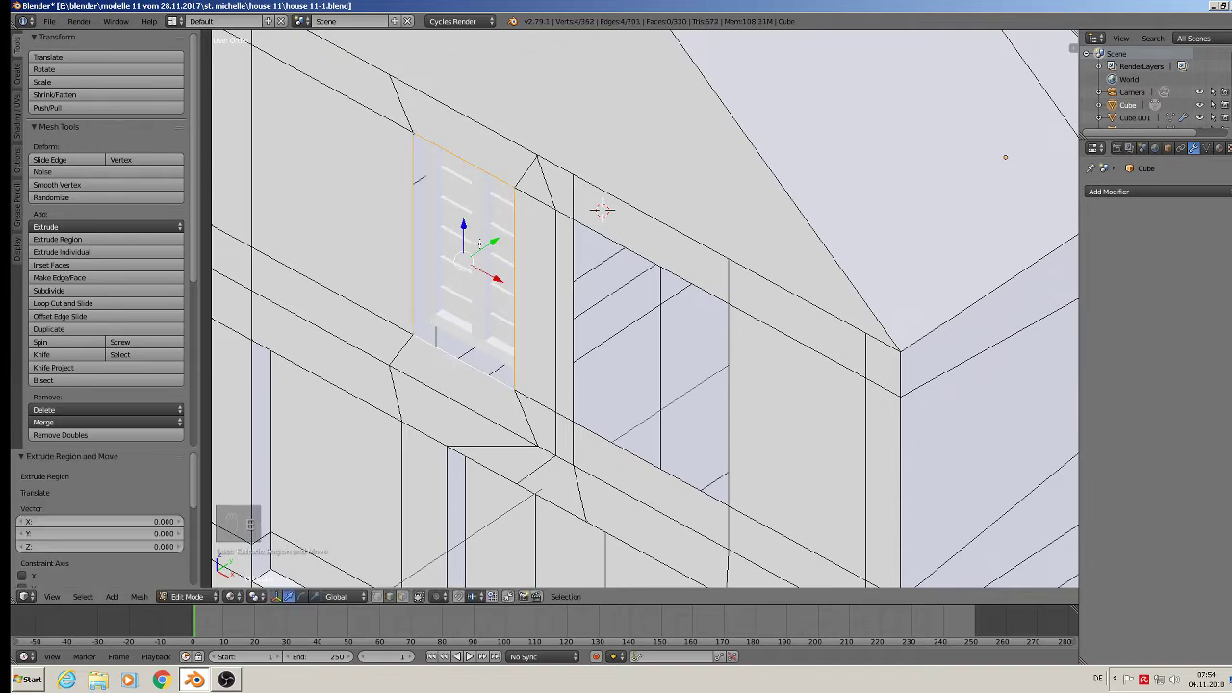
pyautogui.moveTo(493, 241); pyautogui.dragTo(517, 230)
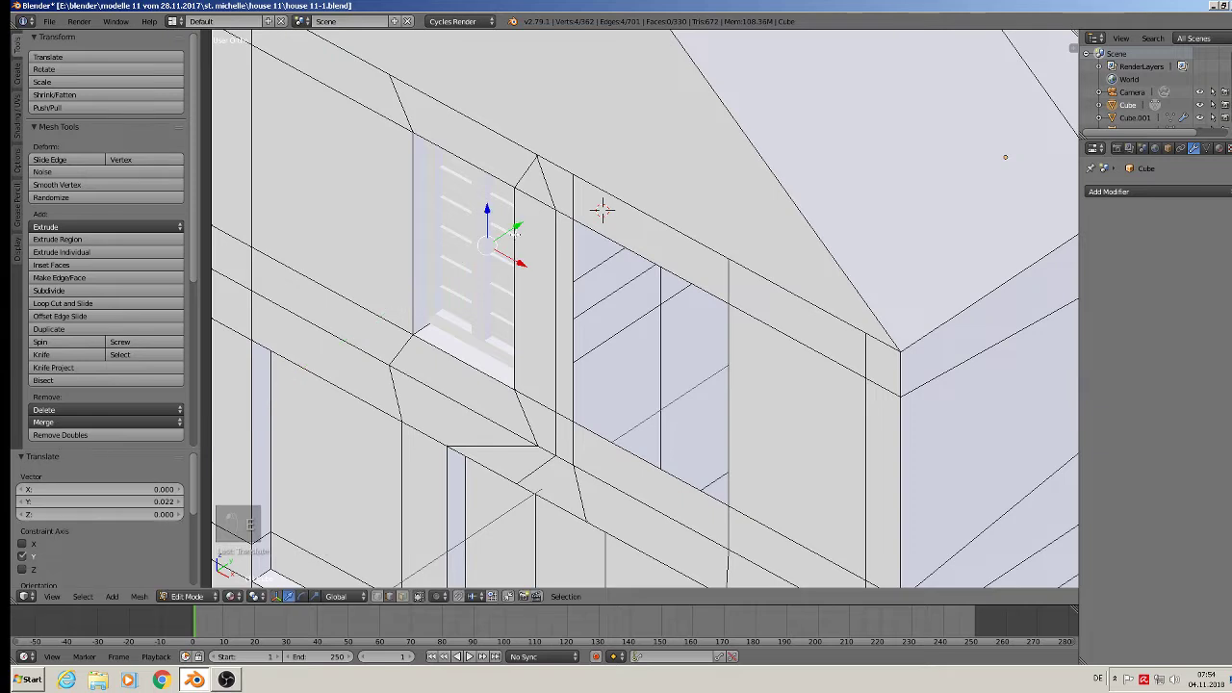
pyautogui.press('a')
pyautogui.press('a')
pyautogui.press('a')
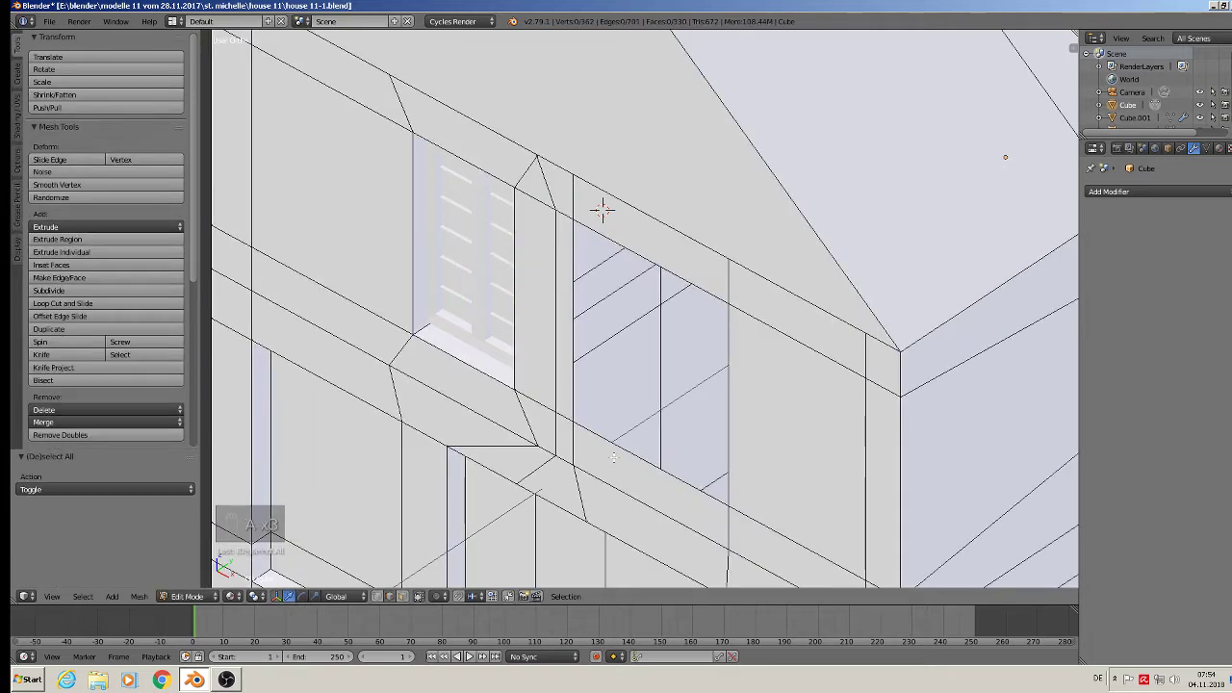
# Extrude the edge loop of the right upper gable opening about 0.021 along Y to give it the same depth
pyautogui.rightClick(617, 440)
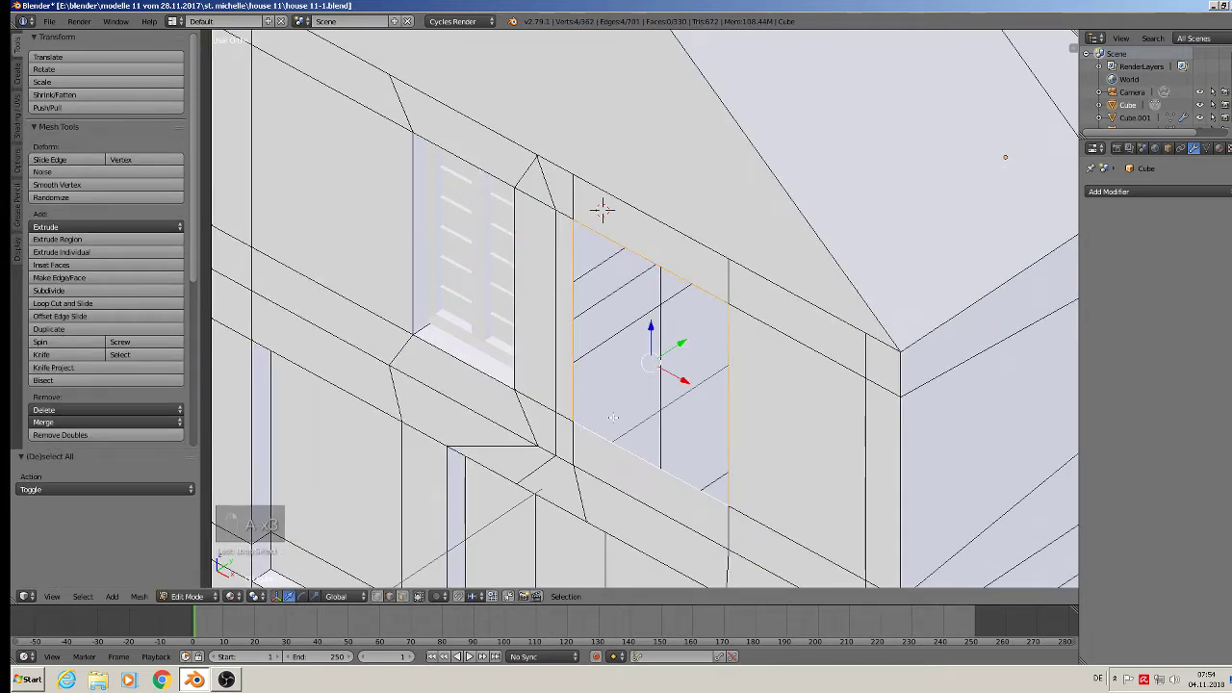
pyautogui.press('e')
pyautogui.press('g')
pyautogui.press('y')
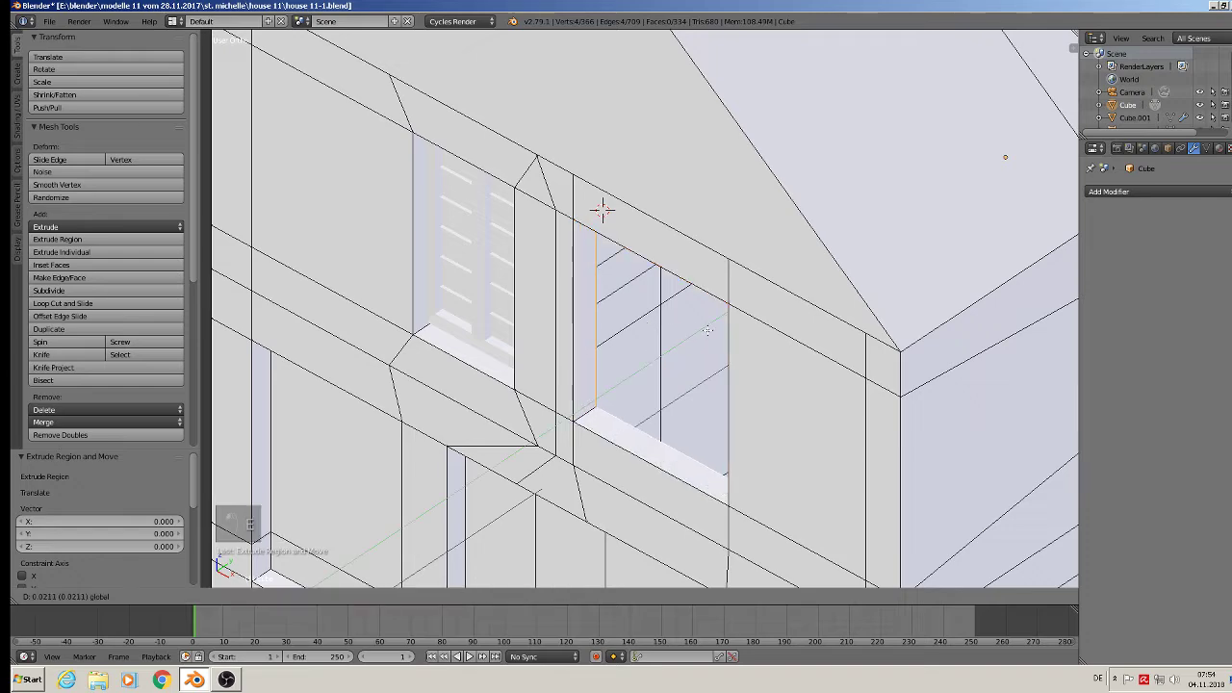
pyautogui.click(685, 347)
pyautogui.press('KP_1')
pyautogui.moveTo(716, 310); pyautogui.dragTo(702, 311, button='middle')
# Duplicate the left gable window and move the copy about 0.135 along X into the right upper opening
pyautogui.press('Tab')
pyautogui.rightClick(408, 350)
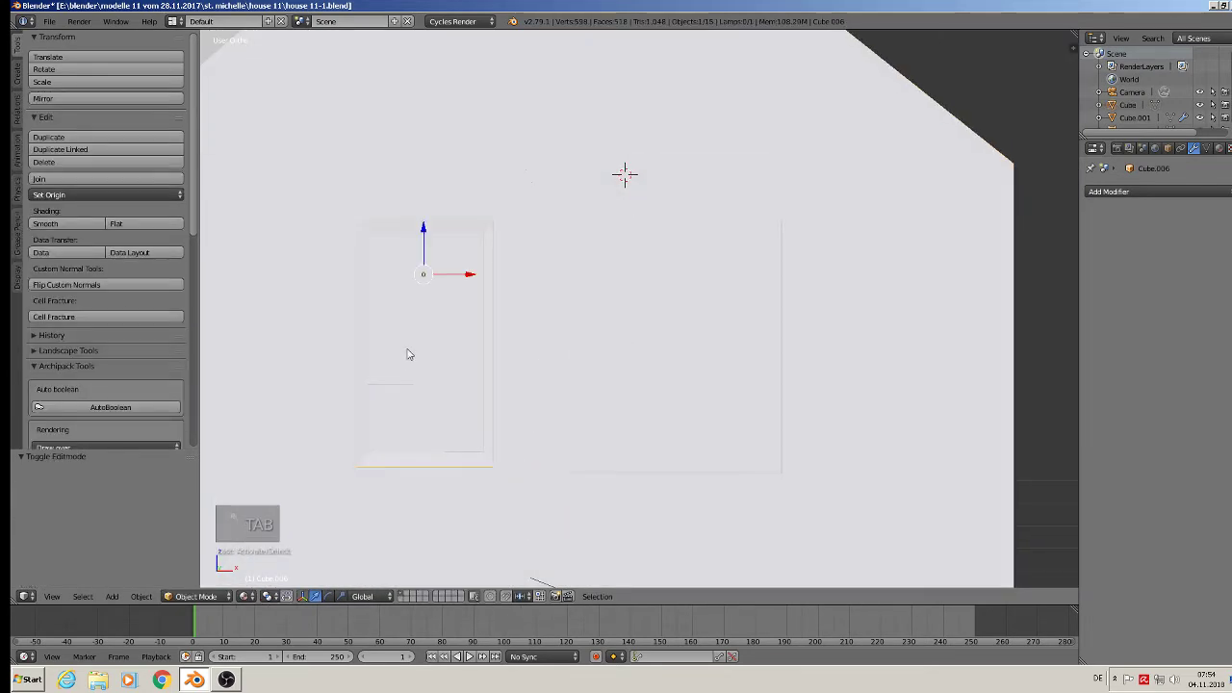
pyautogui.scroll(-2, 408, 351)
pyautogui.moveTo(396, 368); pyautogui.dragTo(379, 405, button='middle')
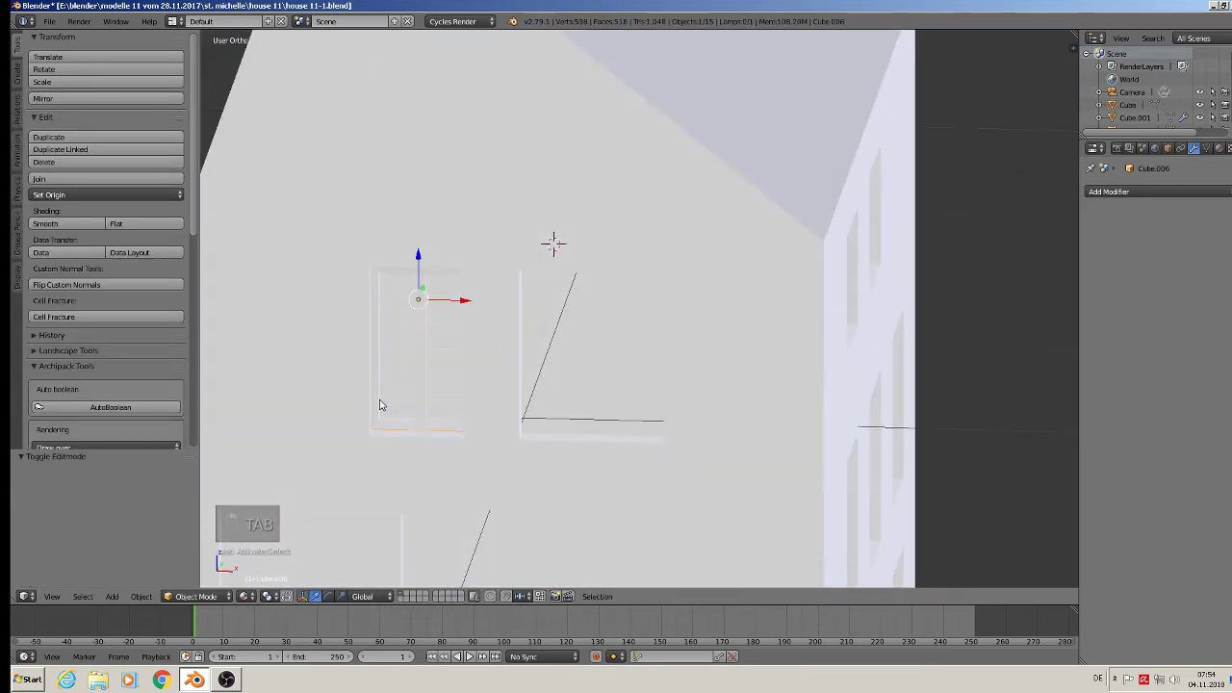
pyautogui.hotkey('shift', 'd')
pyautogui.press('x')
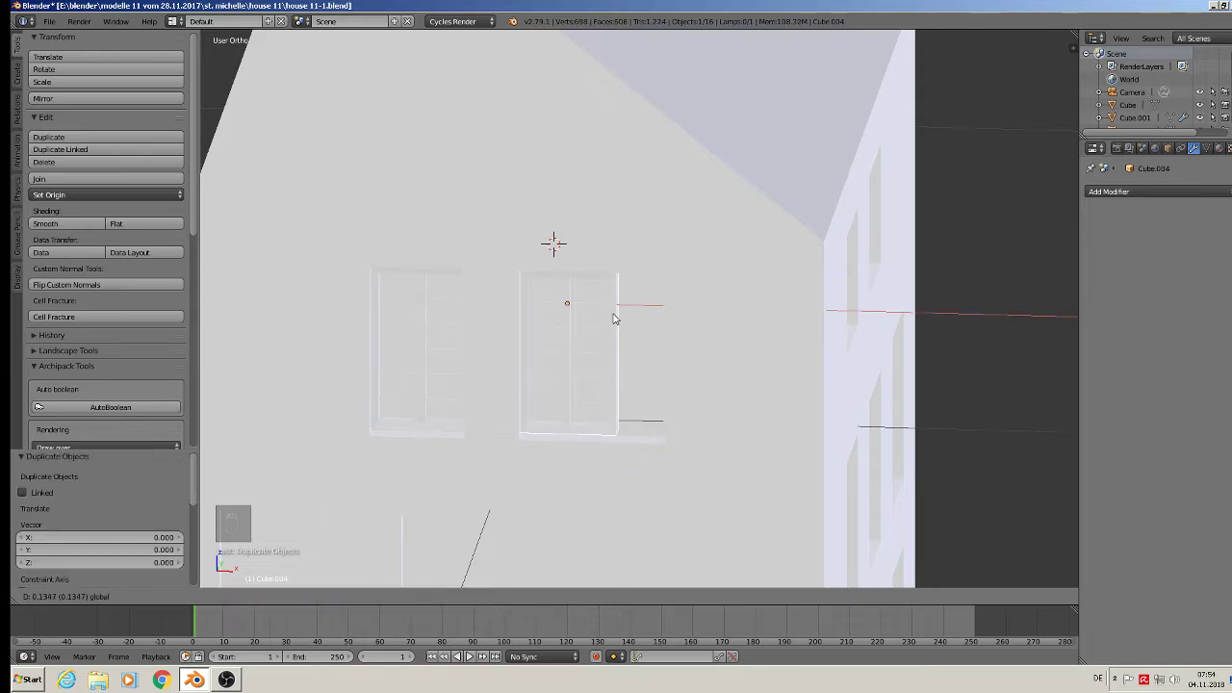
pyautogui.click(616, 318)
pyautogui.press('Tab')
pyautogui.moveTo(619, 321); pyautogui.dragTo(712, 348, button='middle')
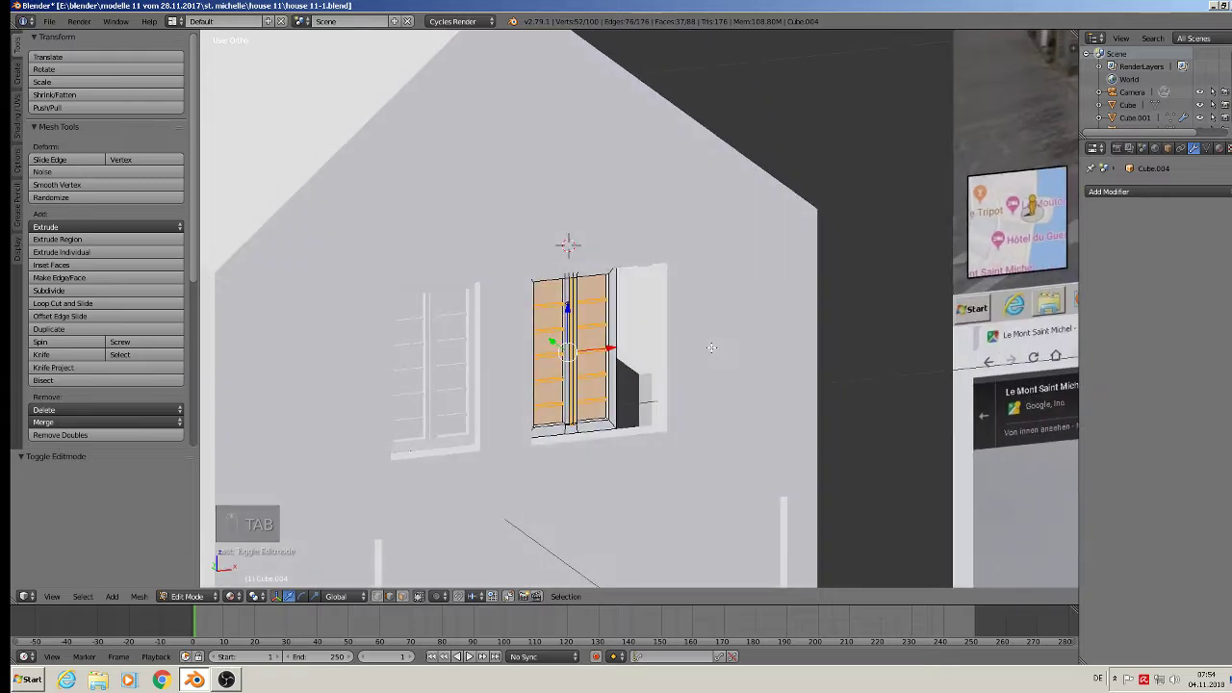
pyautogui.press('Tab')
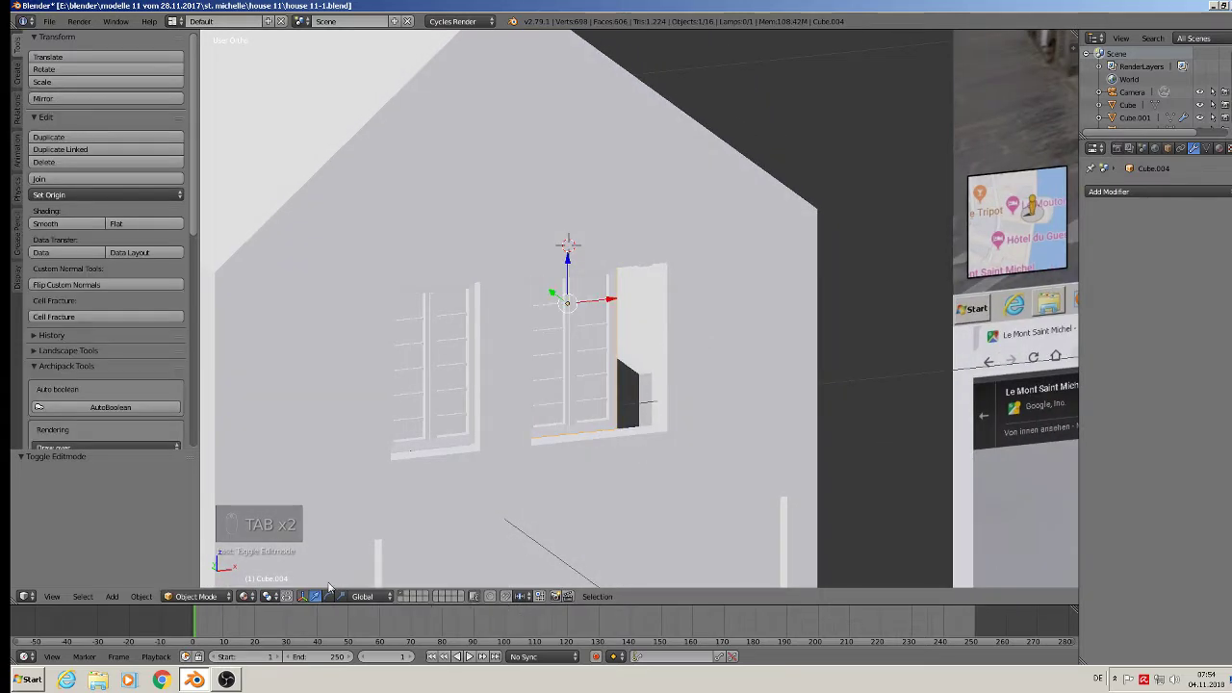
# Narrow the right upper gable opening to the window by moving its outer reveal face about -0.046 along X
pyautogui.rightClick(718, 473)
pyautogui.press('Tab')
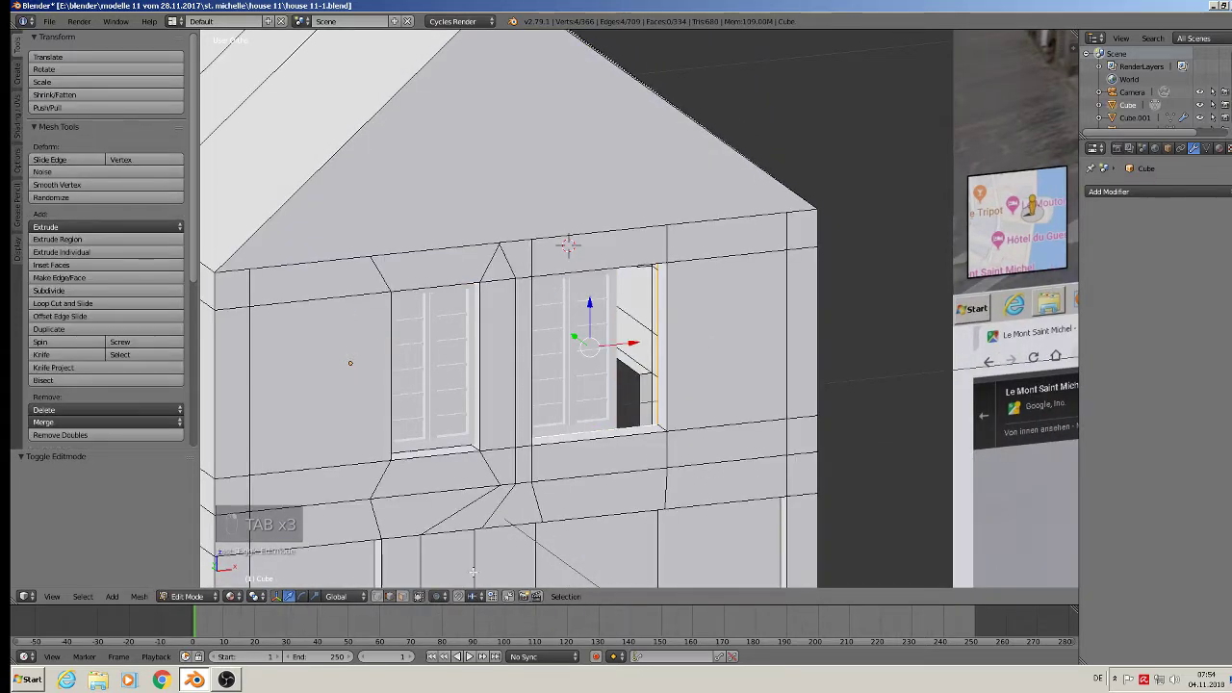
pyautogui.click(402, 596)
pyautogui.rightClick(665, 345)
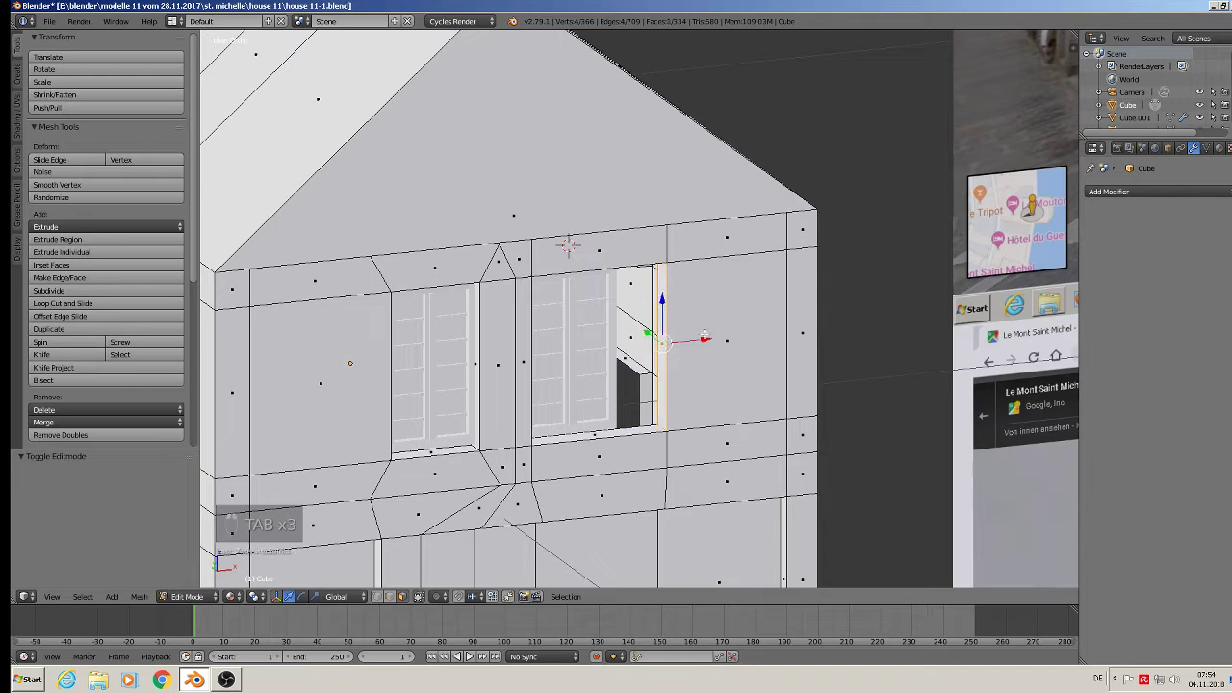
pyautogui.press('g')
pyautogui.press('x')
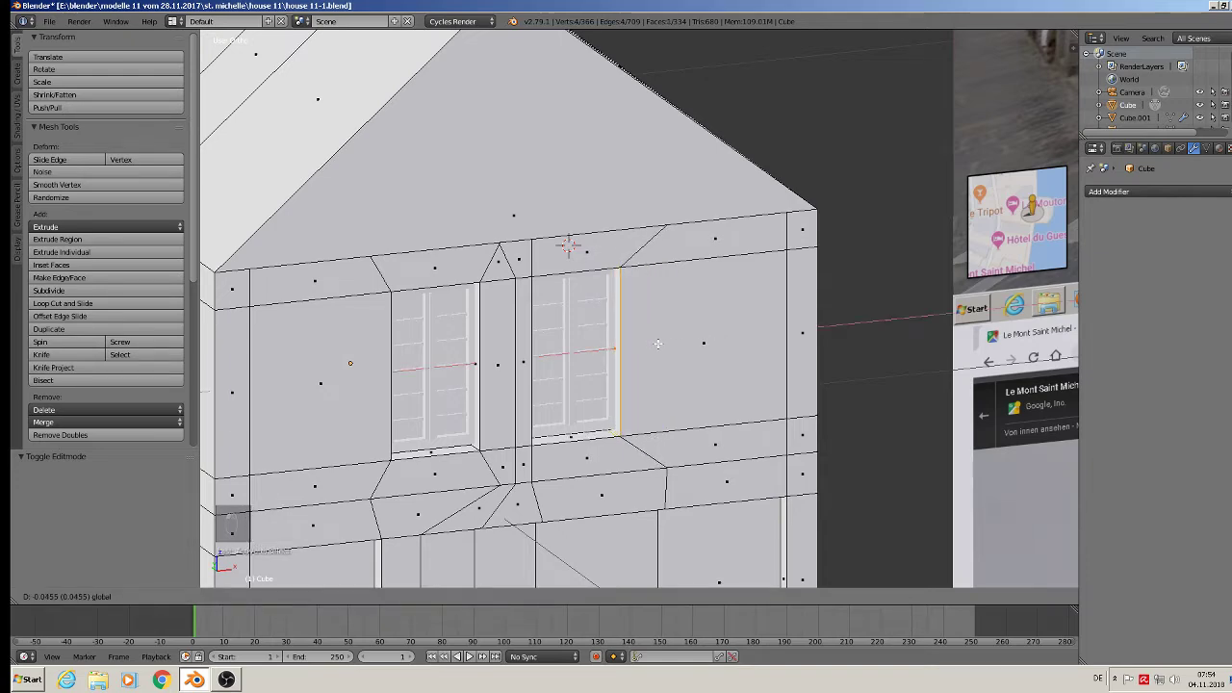
pyautogui.click(657, 344)
pyautogui.scroll(-6, 651, 360)
pyautogui.press('Tab')
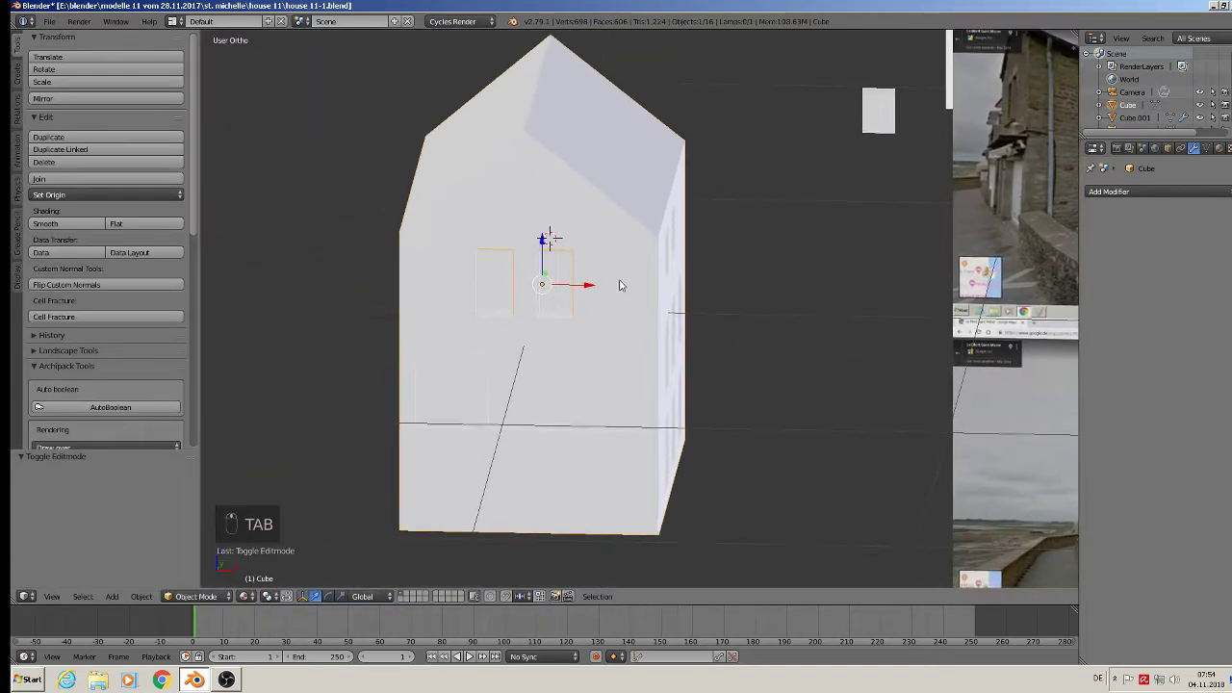
# Select the surplus horizontal and vertical edges across the wall around the lower gable openings and start deleting them
pyautogui.moveTo(619, 285); pyautogui.dragTo(455, 316, button='middle')
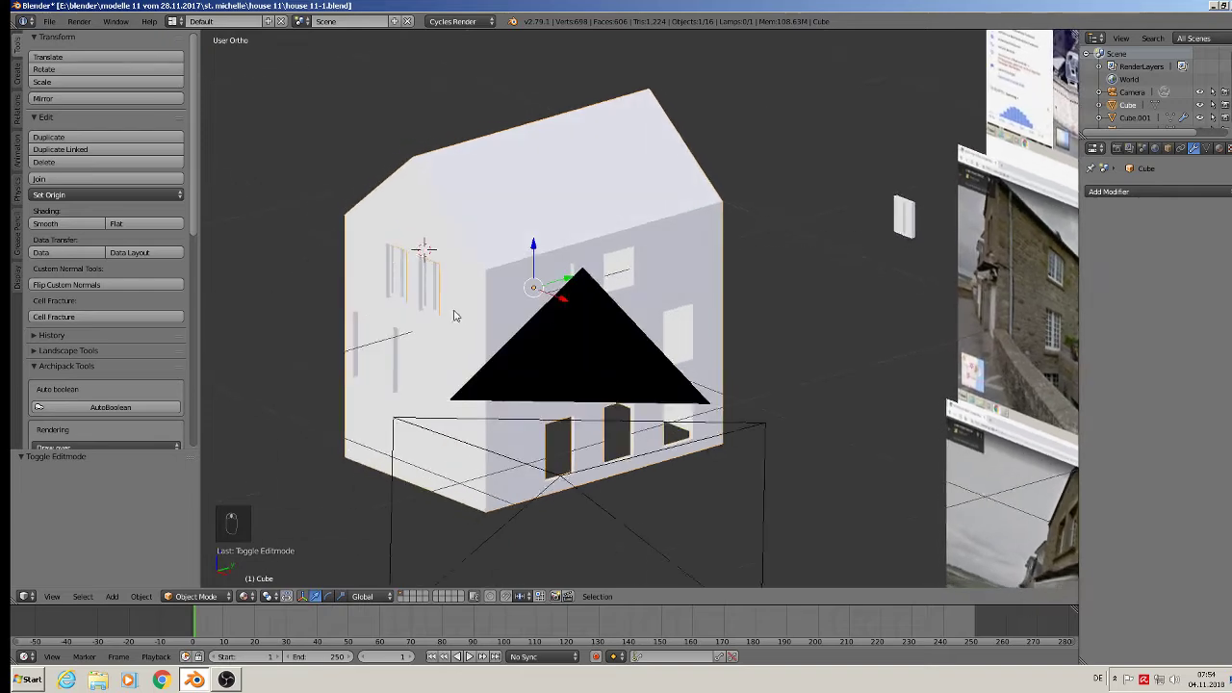
pyautogui.scroll(-1, 680, 203)
pyautogui.scroll(6, 680, 202)
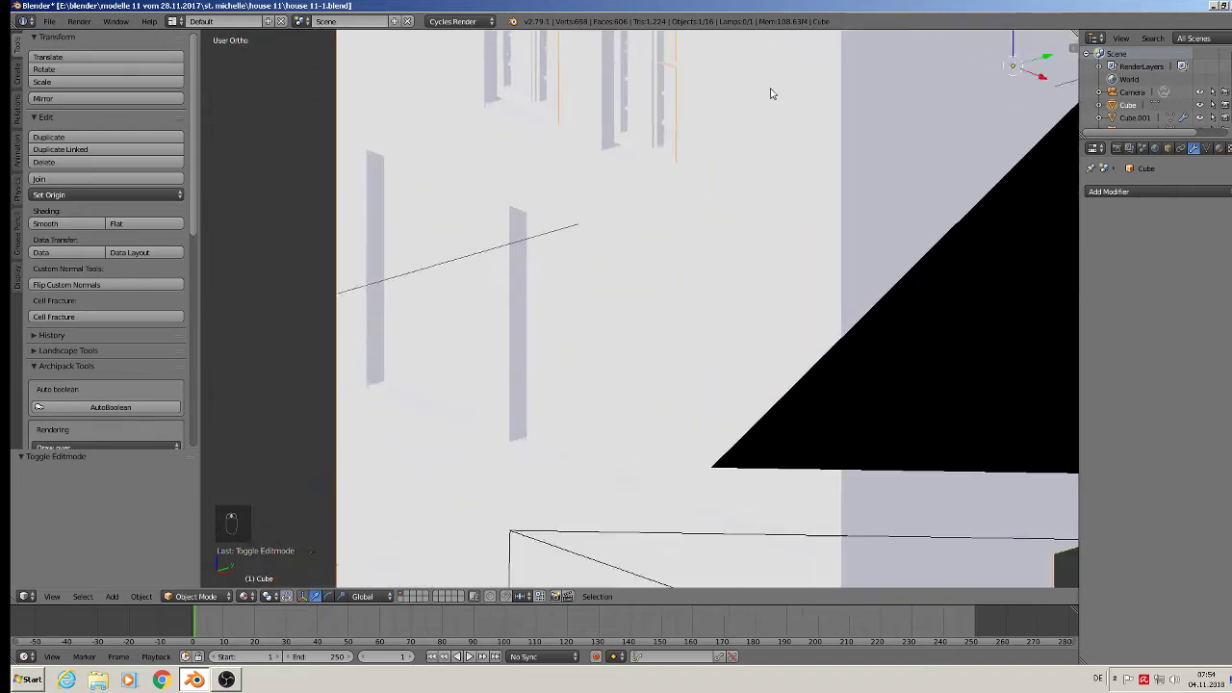
pyautogui.scroll(-4, 770, 94)
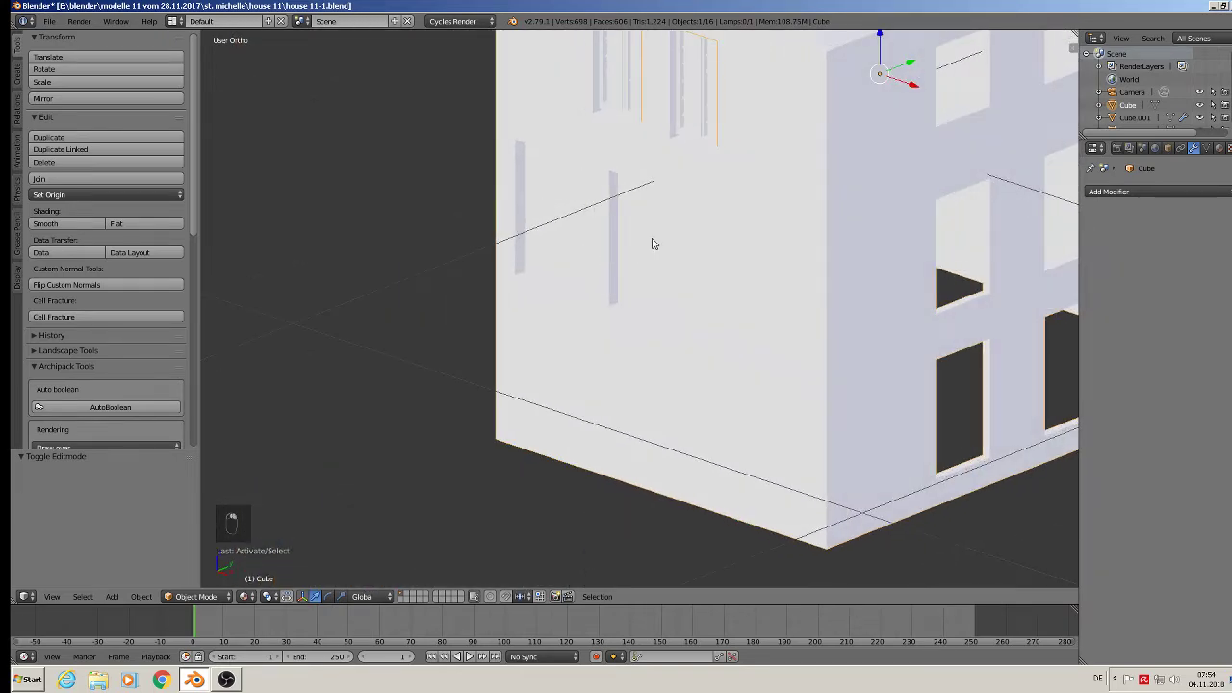
pyautogui.press('Tab')
pyautogui.rightClick(544, 227)
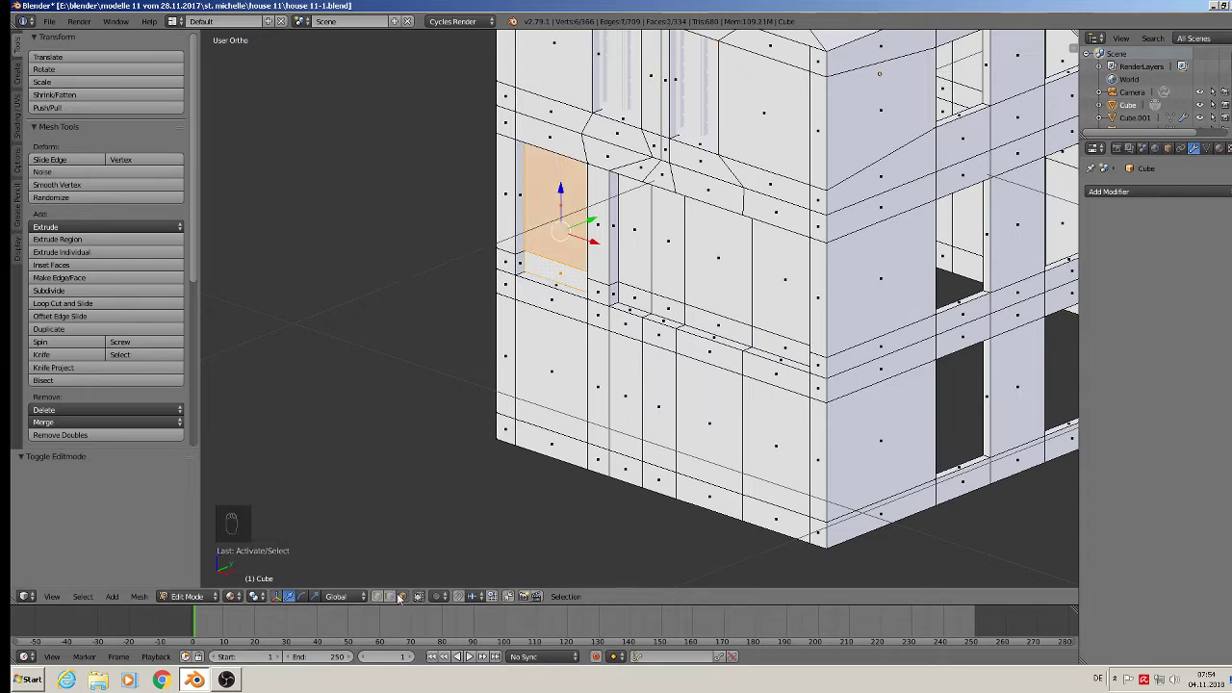
pyautogui.rightClick(576, 262)
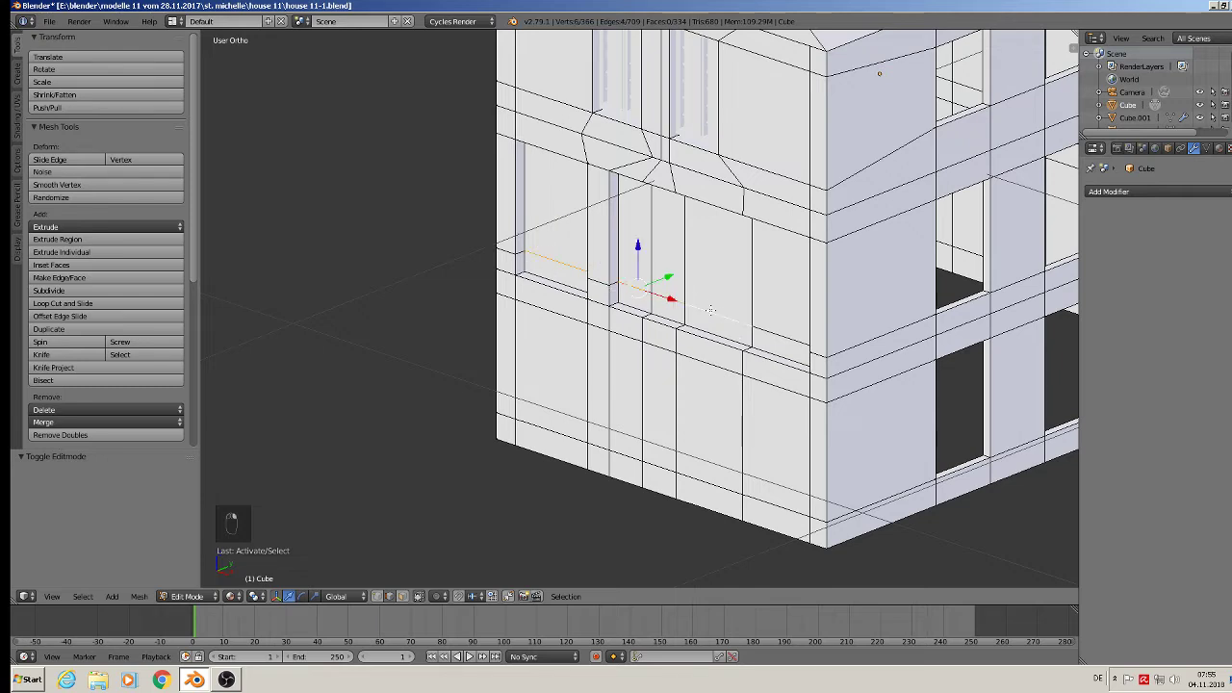
pyautogui.keyDown('shift'); pyautogui.rightClick(753, 285); pyautogui.keyUp('shift')
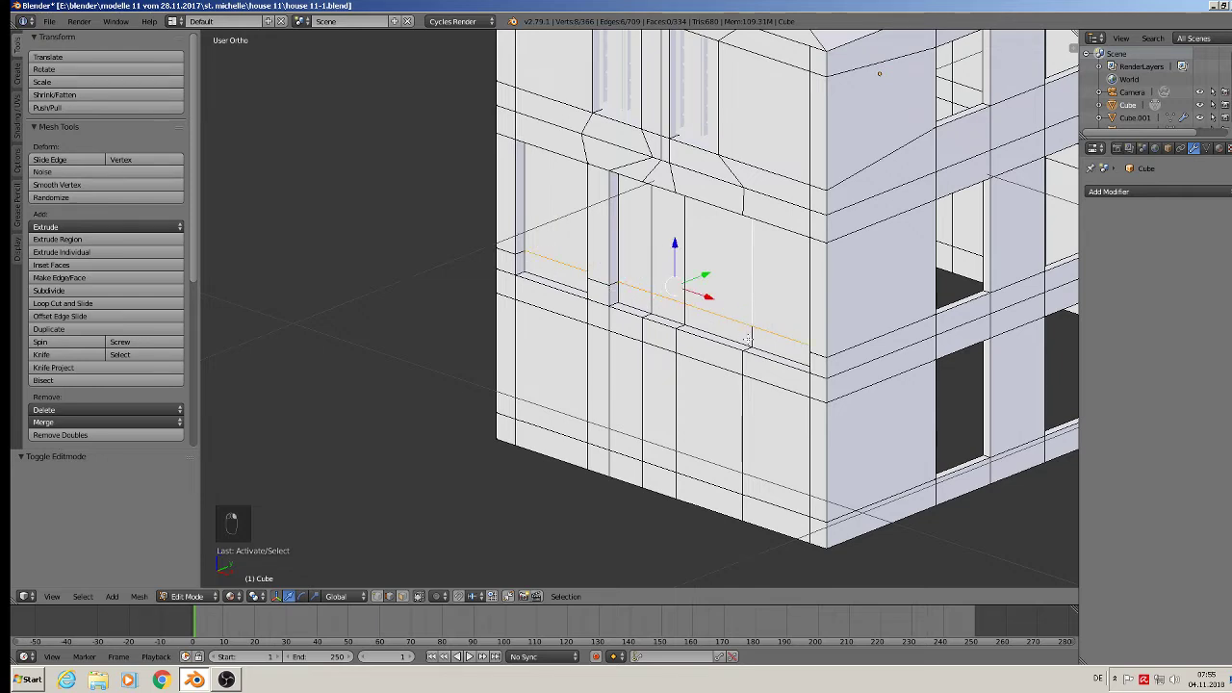
pyautogui.keyDown('shift'); pyautogui.rightClick(685, 265); pyautogui.keyUp('shift')
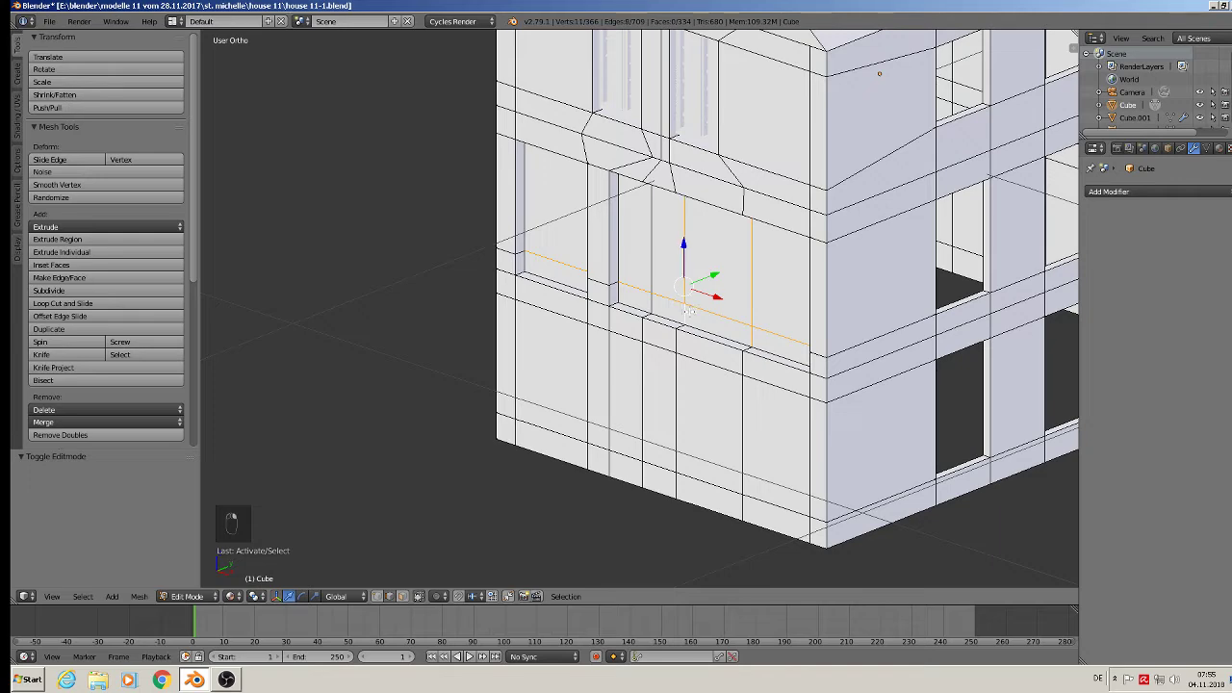
pyautogui.keyDown('shift'); pyautogui.rightClick(654, 299); pyautogui.keyUp('shift')
pyautogui.press('x')
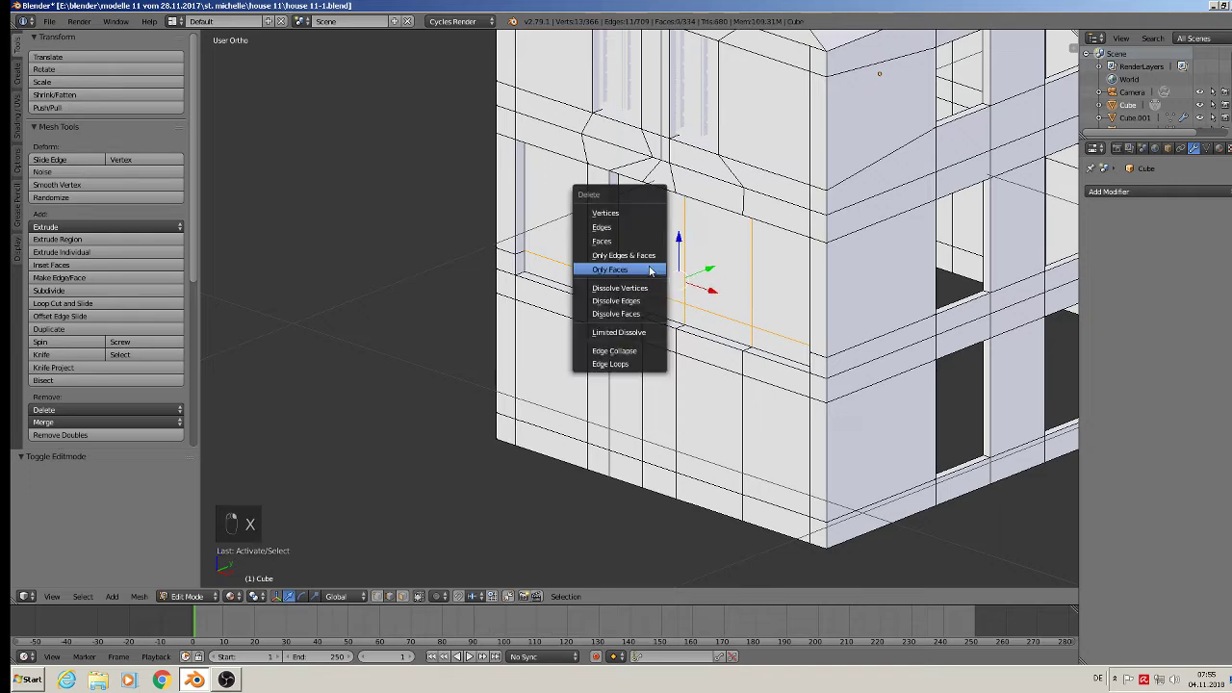
# Delete the selected edges on the gable wall's middle storey to clear the window openings, and leave mesh editing
pyautogui.click(639, 232)
pyautogui.scroll(-4, 639, 232)
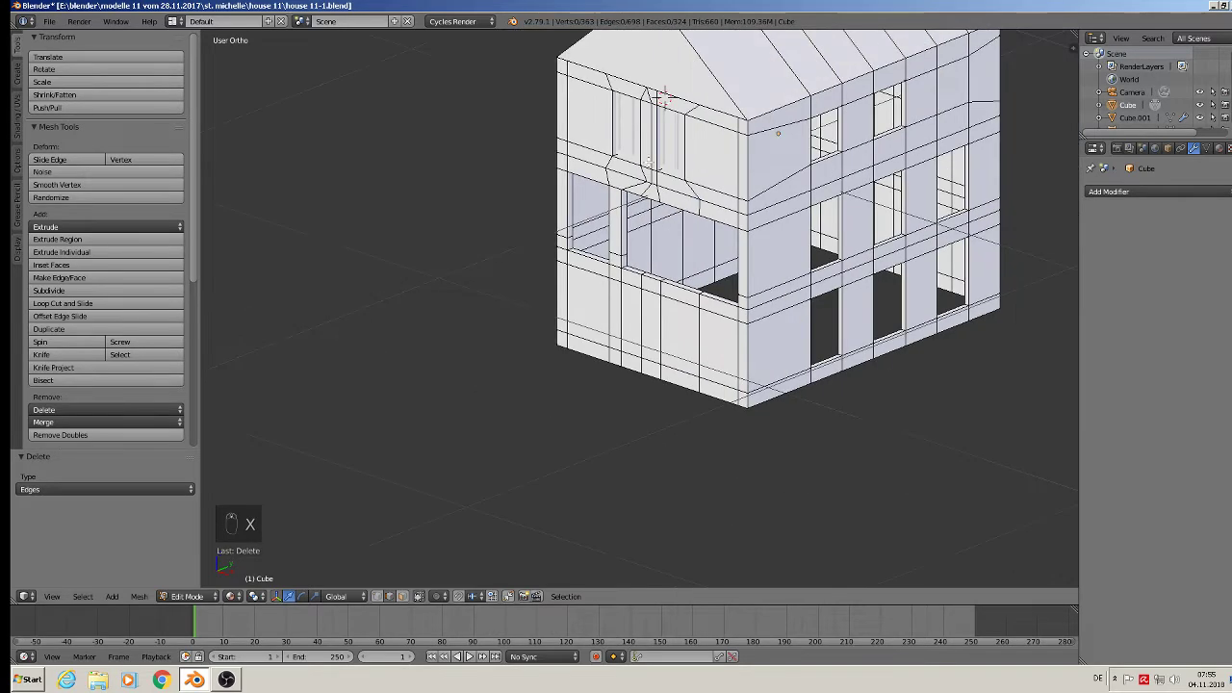
pyautogui.moveTo(638, 232); pyautogui.dragTo(618, 169, button='middle')
pyautogui.press('Tab')
# Duplicate an upper gable window and move the copy down about 0.246 on Z into the wide opening below
pyautogui.rightClick(616, 164)
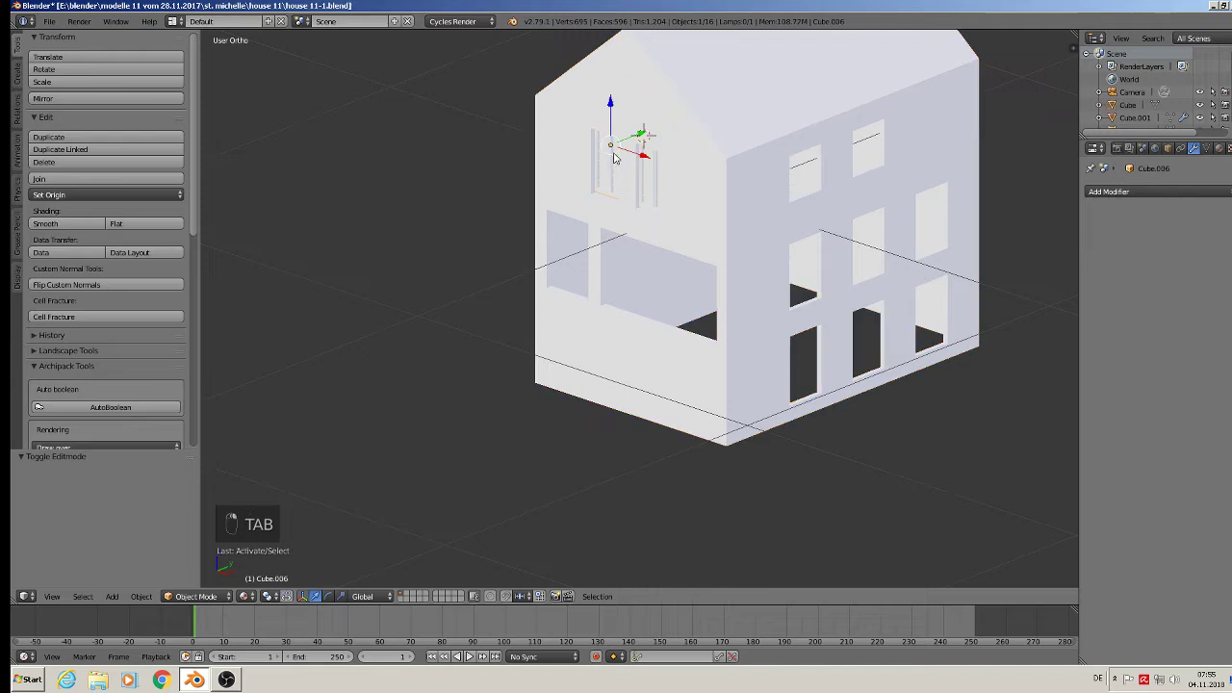
pyautogui.hotkey('shift', 'd')
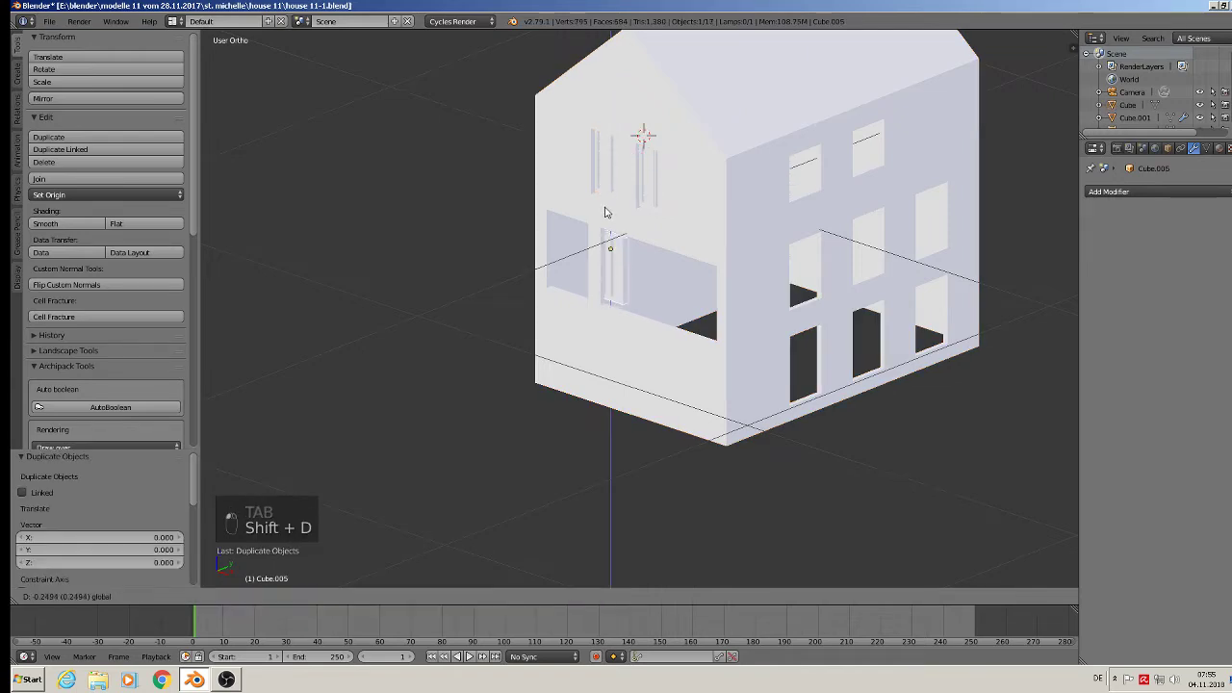
pyautogui.click(621, 174)
# Examine the reference photos beside the model for the glazed doors and windows of the house's facade
pyautogui.scroll(-3, 720, 348)
pyautogui.scroll(8, 720, 347)
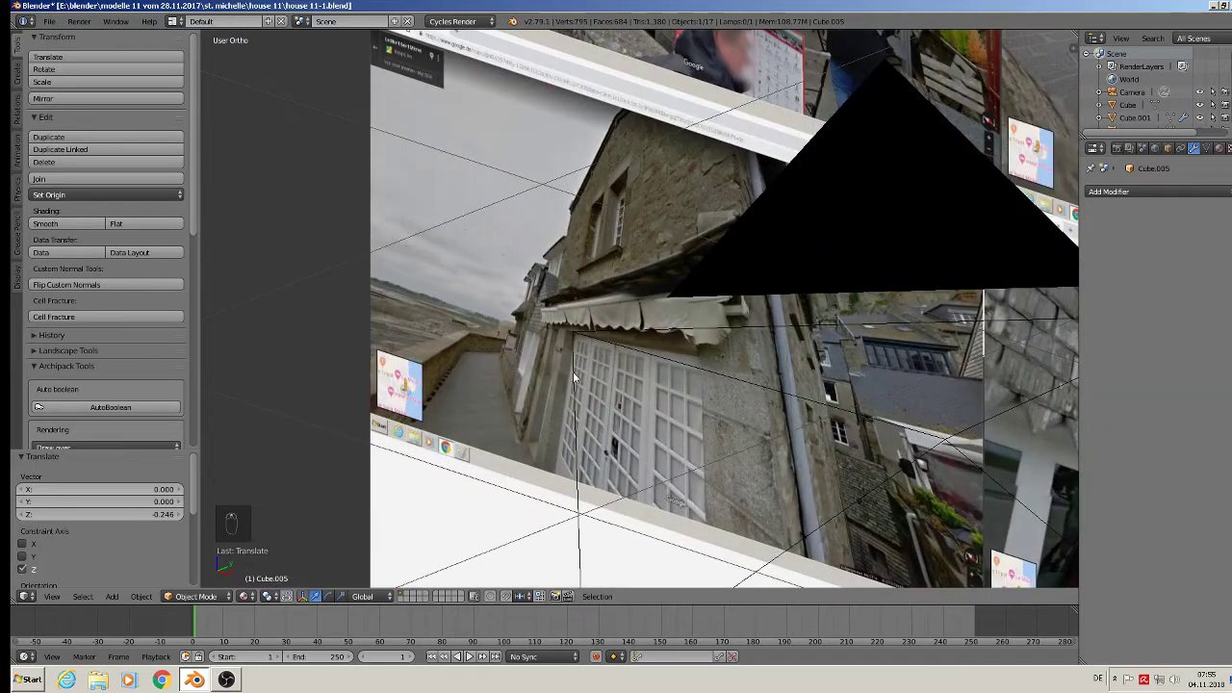
pyautogui.scroll(-3, 664, 385)
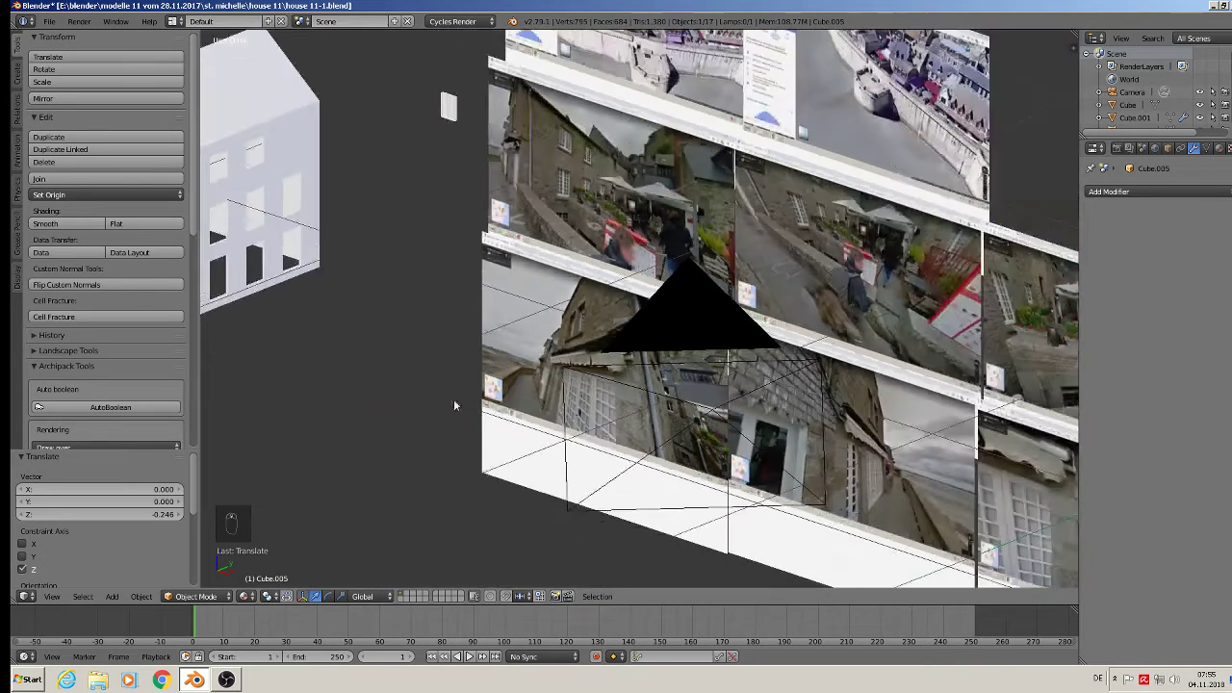
pyautogui.scroll(4, 579, 412)
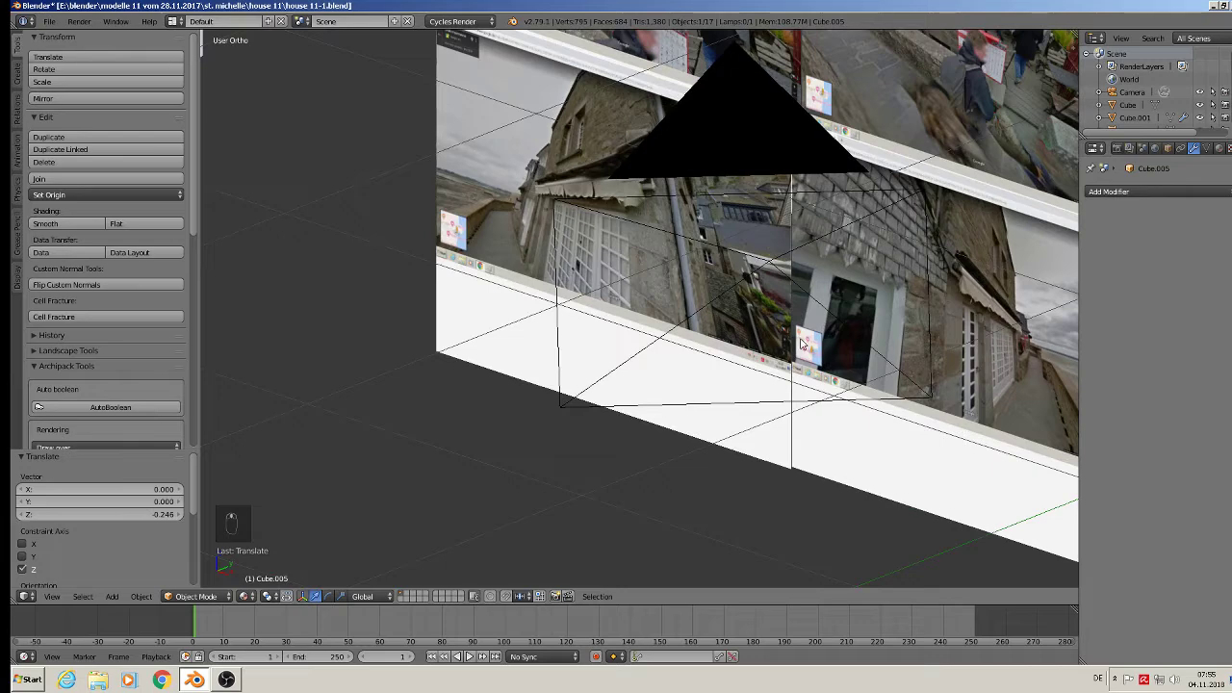
pyautogui.scroll(8, 803, 343)
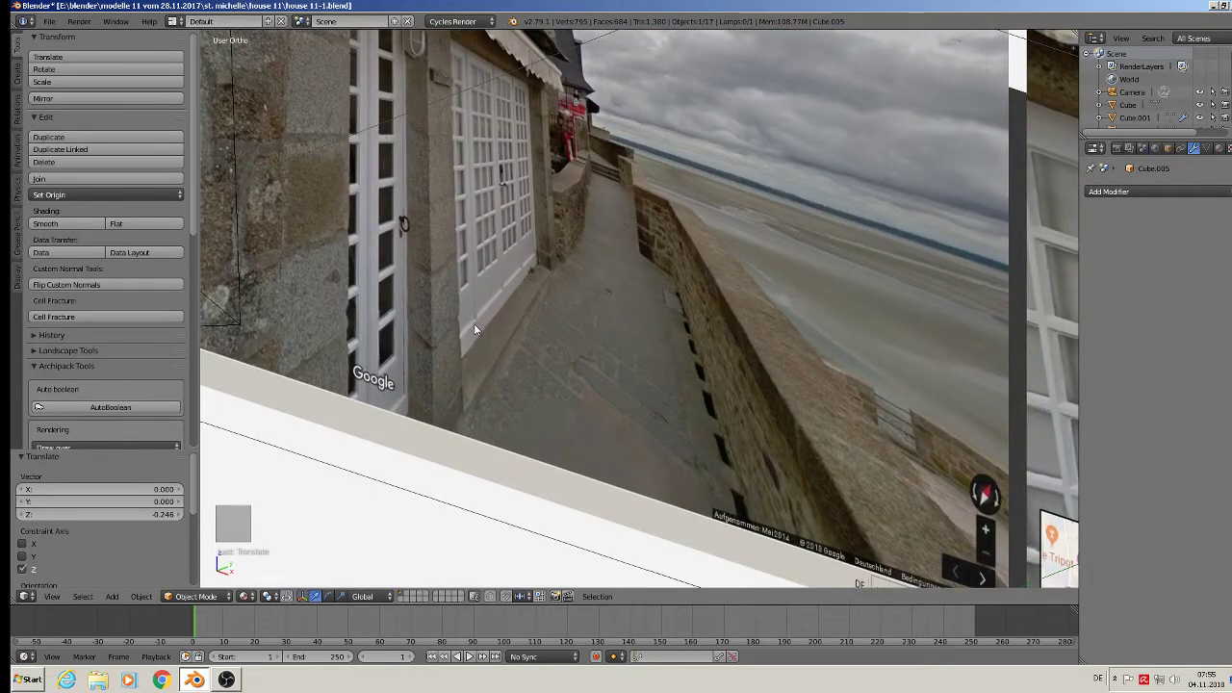
pyautogui.scroll(-9, 470, 313)
pyautogui.keyDown('shift'); pyautogui.moveTo(401, 285); pyautogui.dragTo(1033, 238, button='middle'); pyautogui.keyUp('shift')
pyautogui.keyDown('shift'); pyautogui.moveTo(703, 250); pyautogui.dragTo(693, 151, button='middle'); pyautogui.keyUp('shift')
# Shift the duplicated window about 0.03 along X and raise it about 0.005 on Z within the wide opening
pyautogui.scroll(7, 485, 48)
pyautogui.scroll(3, 690, 152)
pyautogui.press('g')
pyautogui.press('x')
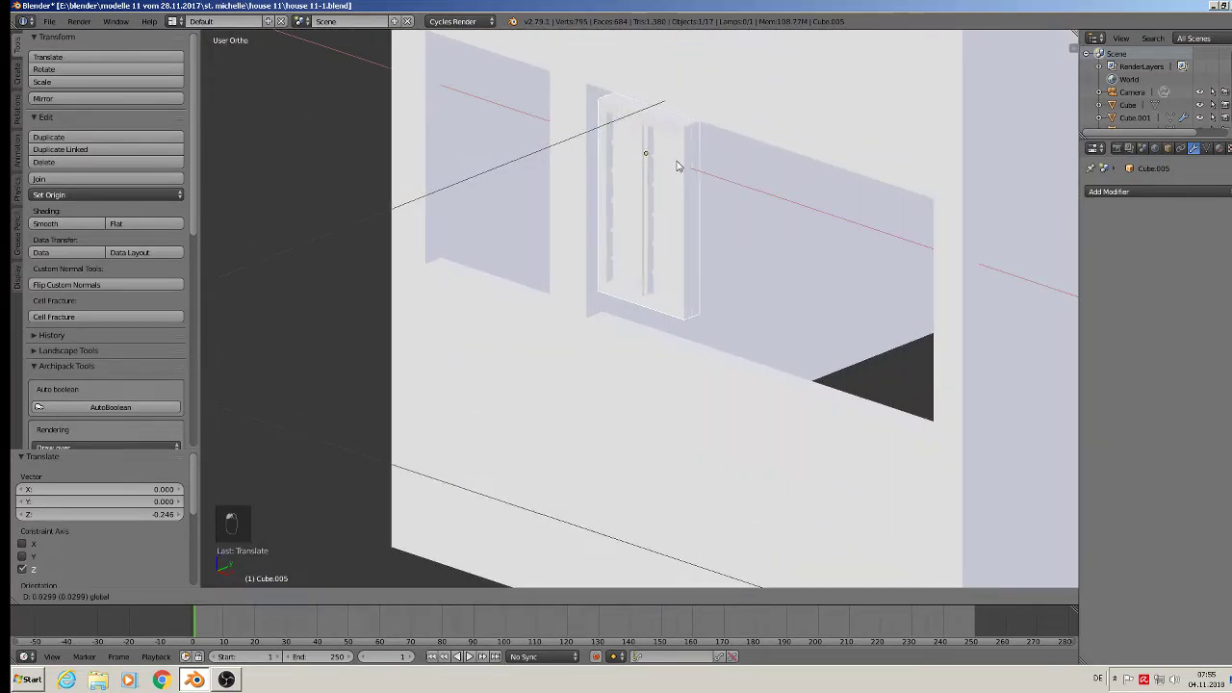
pyautogui.click(676, 164)
pyautogui.moveTo(651, 118); pyautogui.dragTo(649, 106)
pyautogui.moveTo(649, 106)
pyautogui.mouseDown(button='middle')
pyautogui.moveTo(720, 47)
pyautogui.moveTo(737, 60)
pyautogui.moveTo(652, 91)
pyautogui.mouseUp(button='middle')
pyautogui.moveTo(652, 90); pyautogui.dragTo(642, 83)
pyautogui.click(642, 83)
pyautogui.moveTo(642, 83); pyautogui.dragTo(660, 121, button='middle')
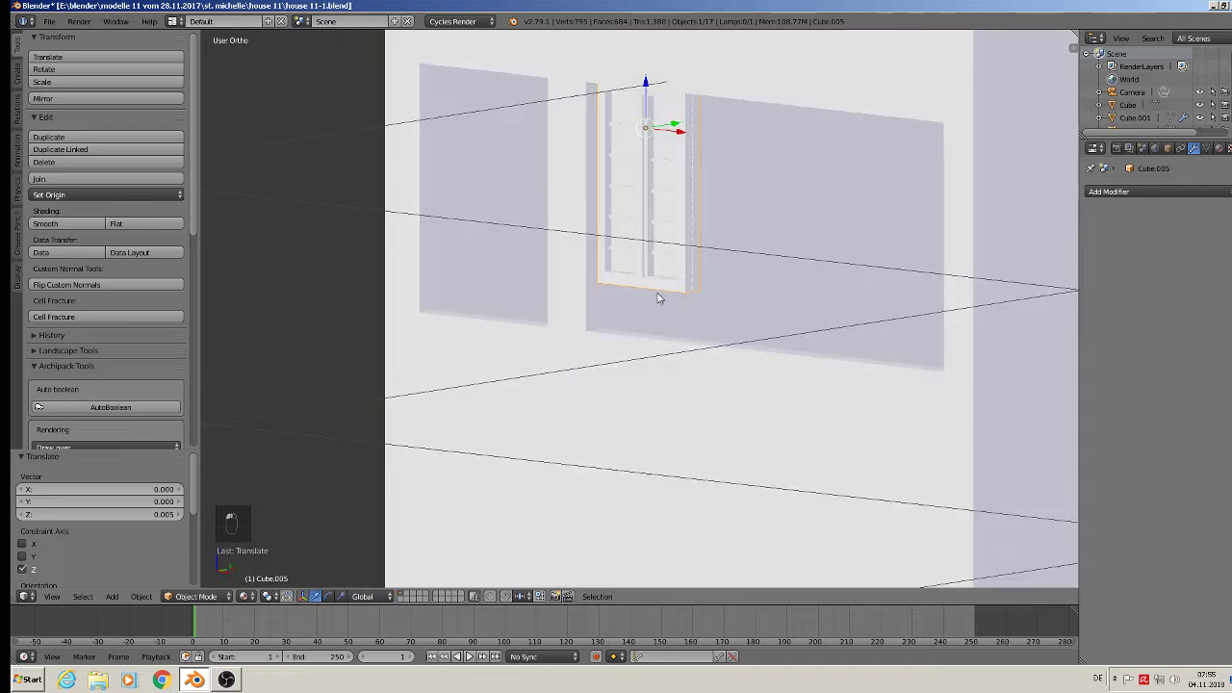
# Extrude the three underside faces of the duplicated window's frame down about 0.036 to the lower edge of the wide opening
pyautogui.scroll(4, 674, 297)
pyautogui.press('Tab')
pyautogui.moveTo(664, 314); pyautogui.dragTo(565, 334, button='middle')
pyautogui.press('a')
pyautogui.press('a')
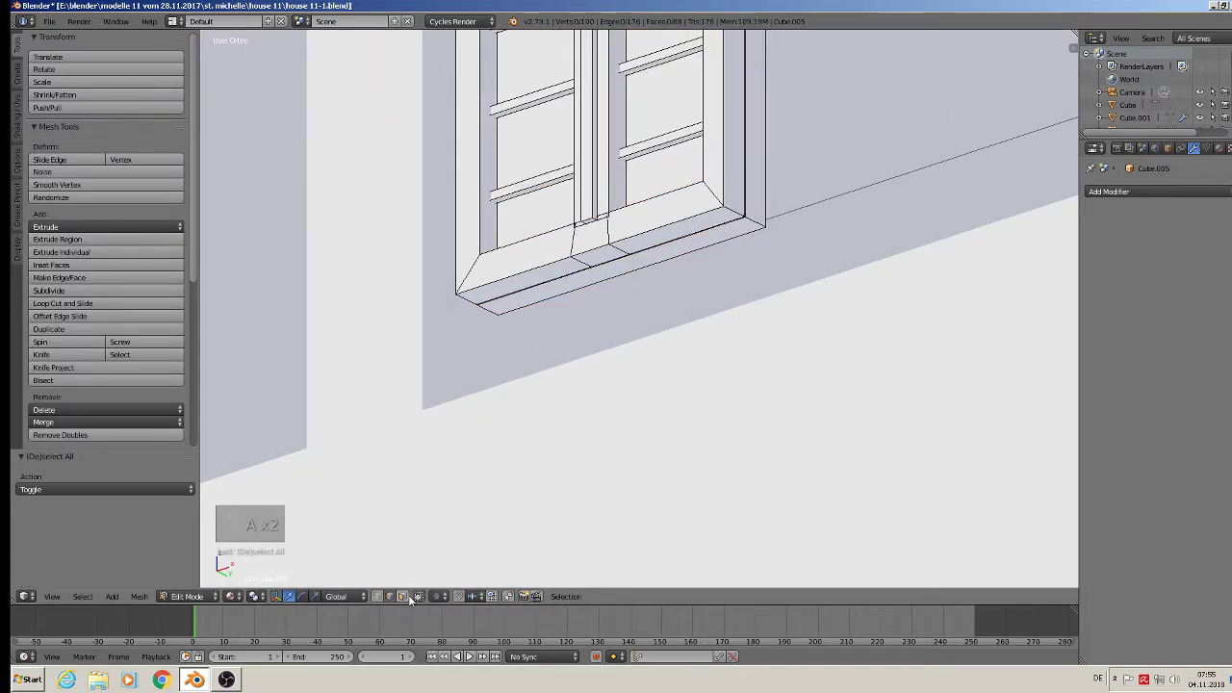
pyautogui.rightClick(569, 263)
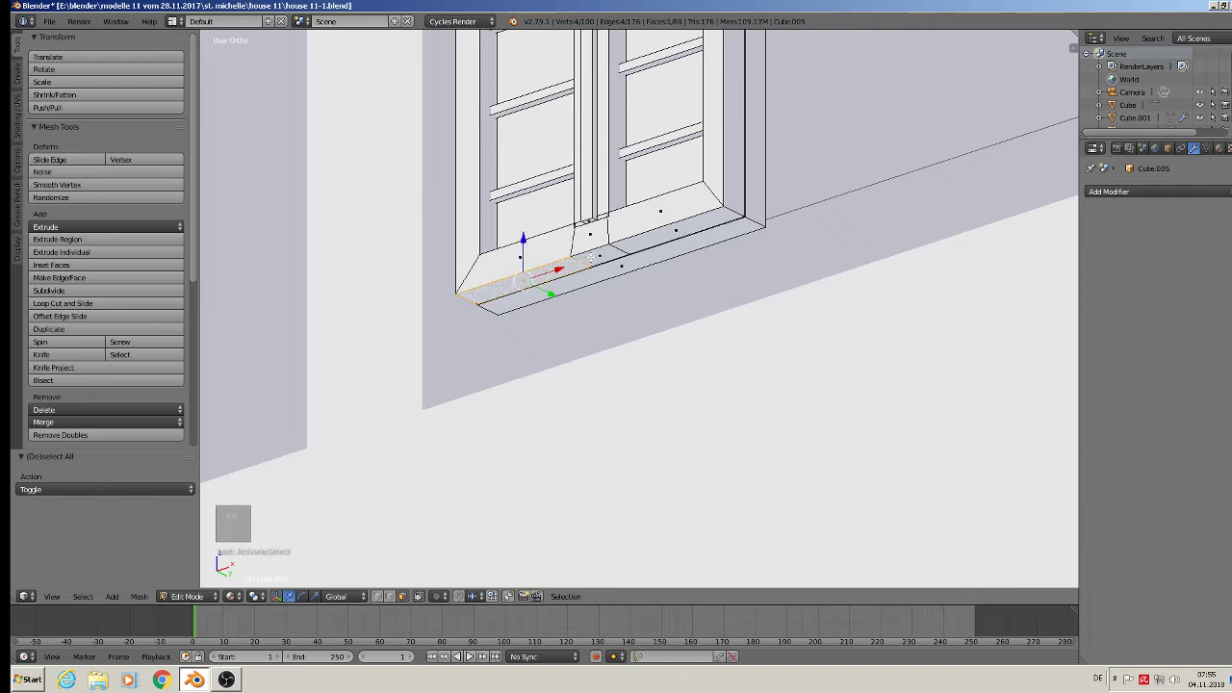
pyautogui.keyDown('shift'); pyautogui.rightClick(597, 260); pyautogui.keyUp('shift')
pyautogui.keyDown('shift'); pyautogui.rightClick(634, 261); pyautogui.keyUp('shift')
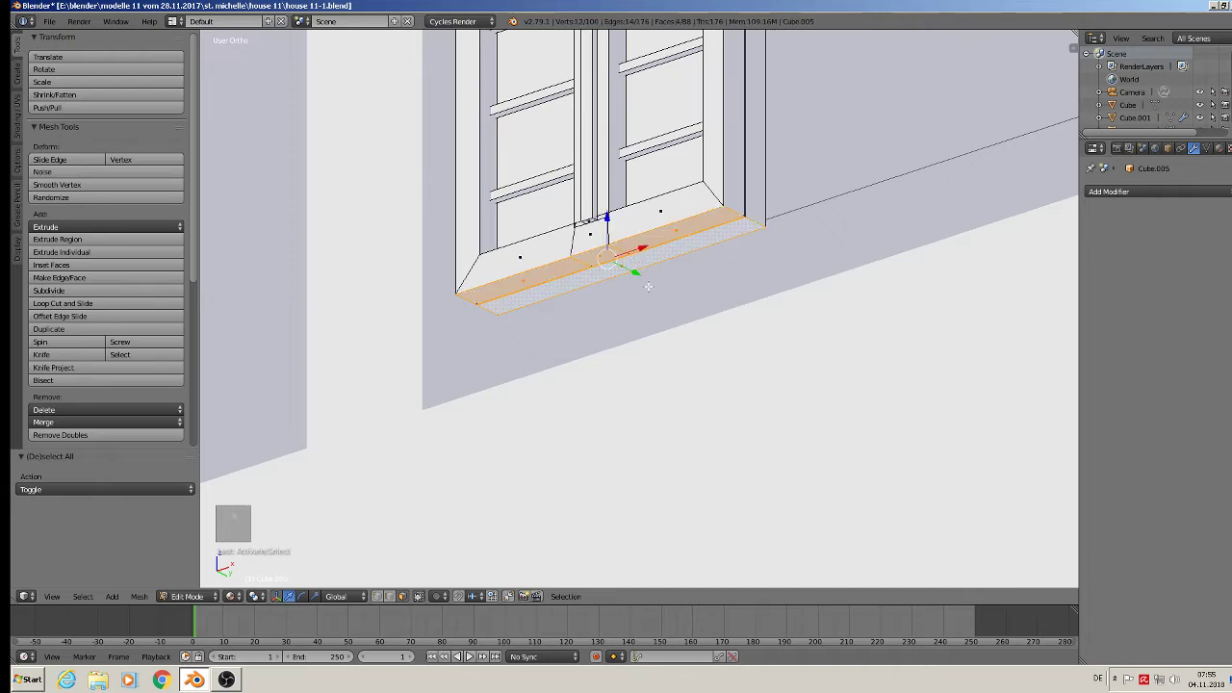
pyautogui.rightClick(714, 227)
pyautogui.keyDown('shift'); pyautogui.rightClick(664, 241); pyautogui.keyUp('shift')
pyautogui.keyDown('shift'); pyautogui.rightClick(592, 255); pyautogui.keyUp('shift')
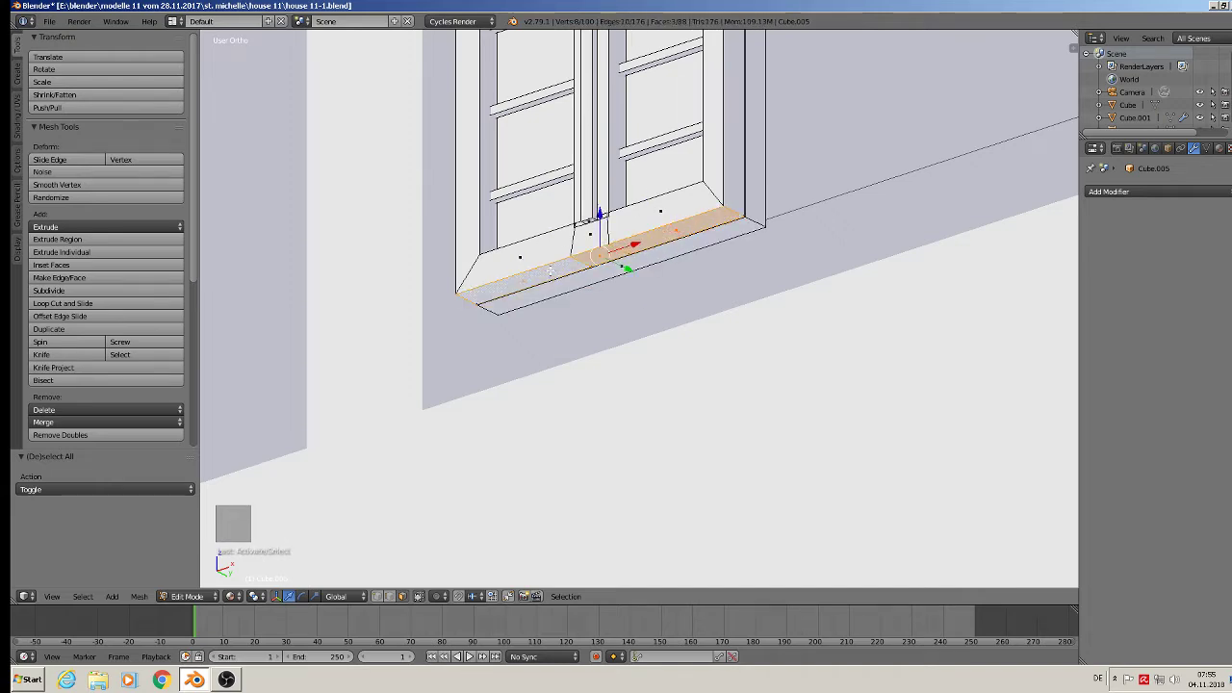
pyautogui.moveTo(592, 254); pyautogui.dragTo(603, 351, button='middle')
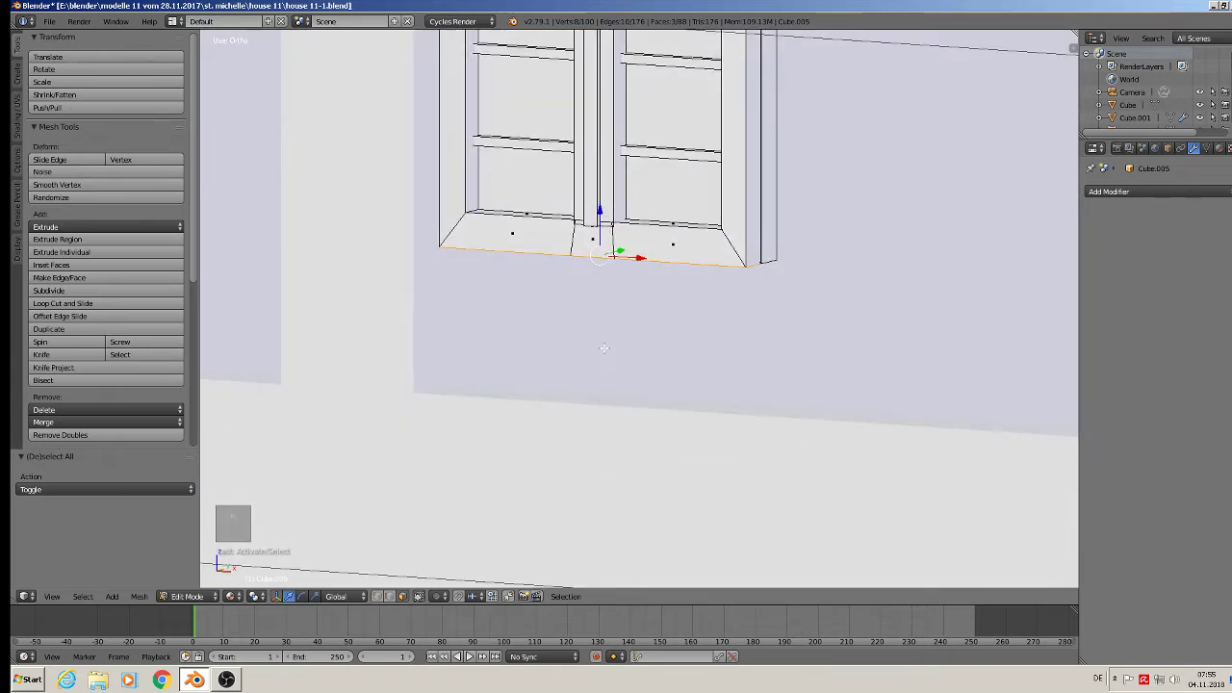
pyautogui.press('e')
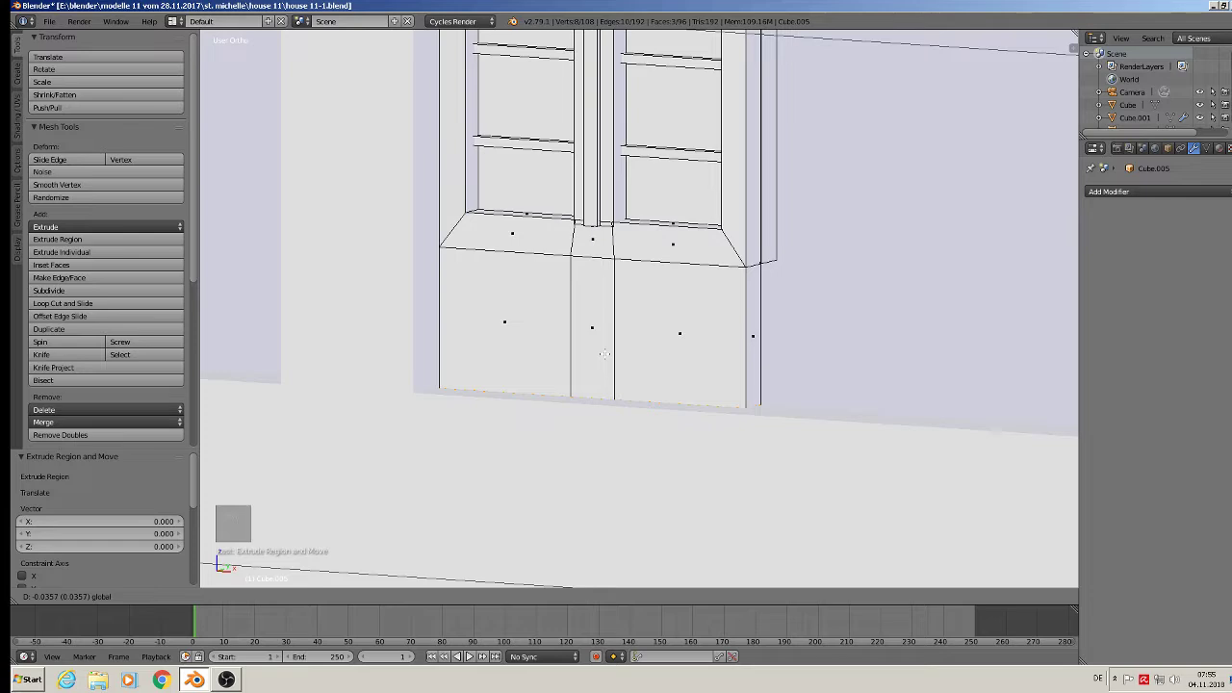
pyautogui.click(605, 353)
pyautogui.press('Tab')
# Duplicate the extended window panel twice along X at about 0.087 spacing, setting the copies side by side in the wide opening
pyautogui.scroll(-7, 615, 300)
pyautogui.keyDown('shift'); pyautogui.moveTo(625, 243); pyautogui.dragTo(517, 283, button='middle'); pyautogui.keyUp('shift')
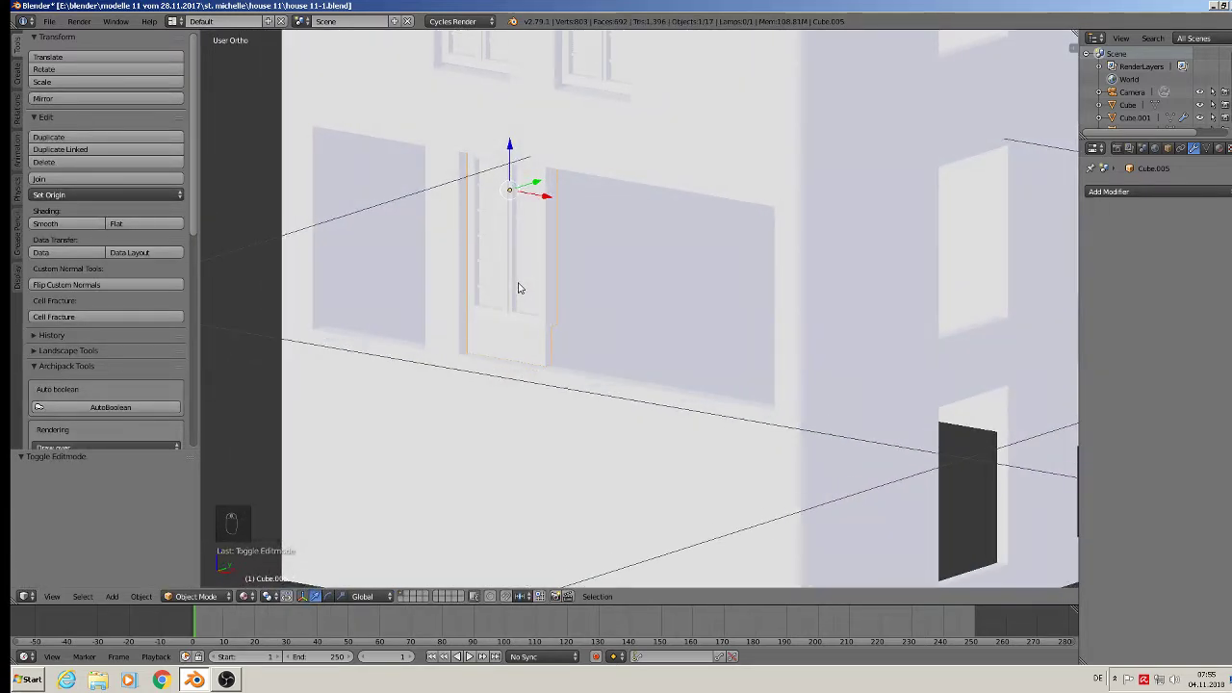
pyautogui.hotkey('shift', 'd')
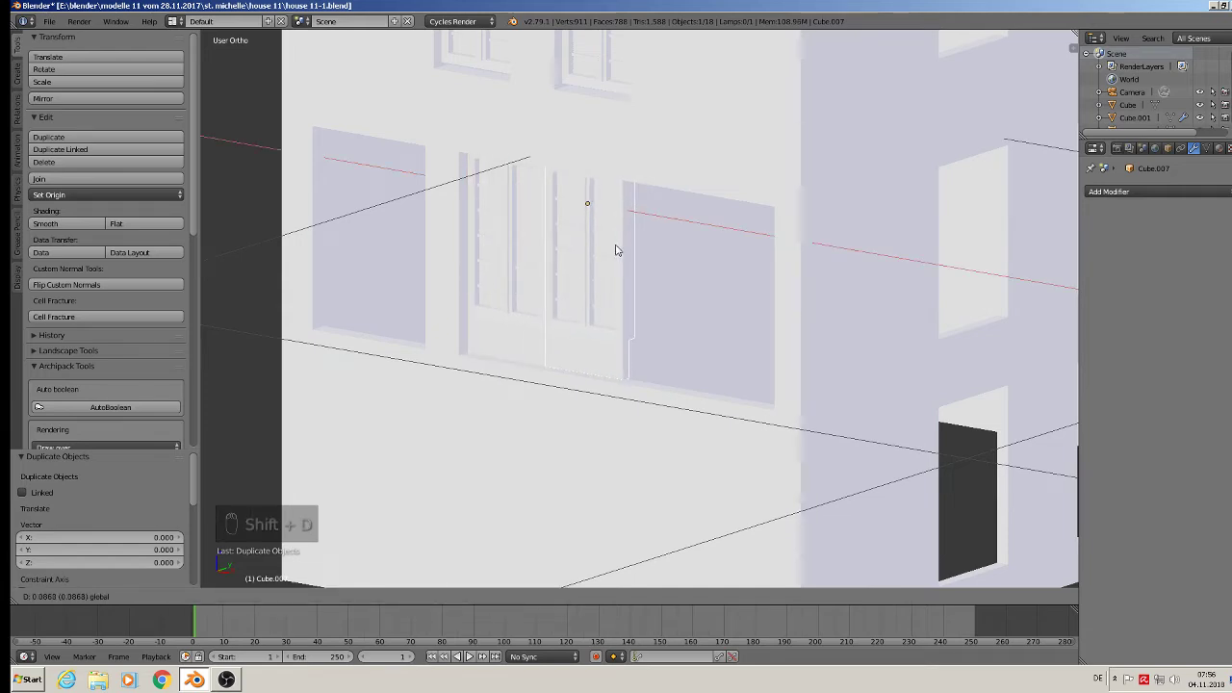
pyautogui.click(619, 249)
pyautogui.hotkey('shift', 'd')
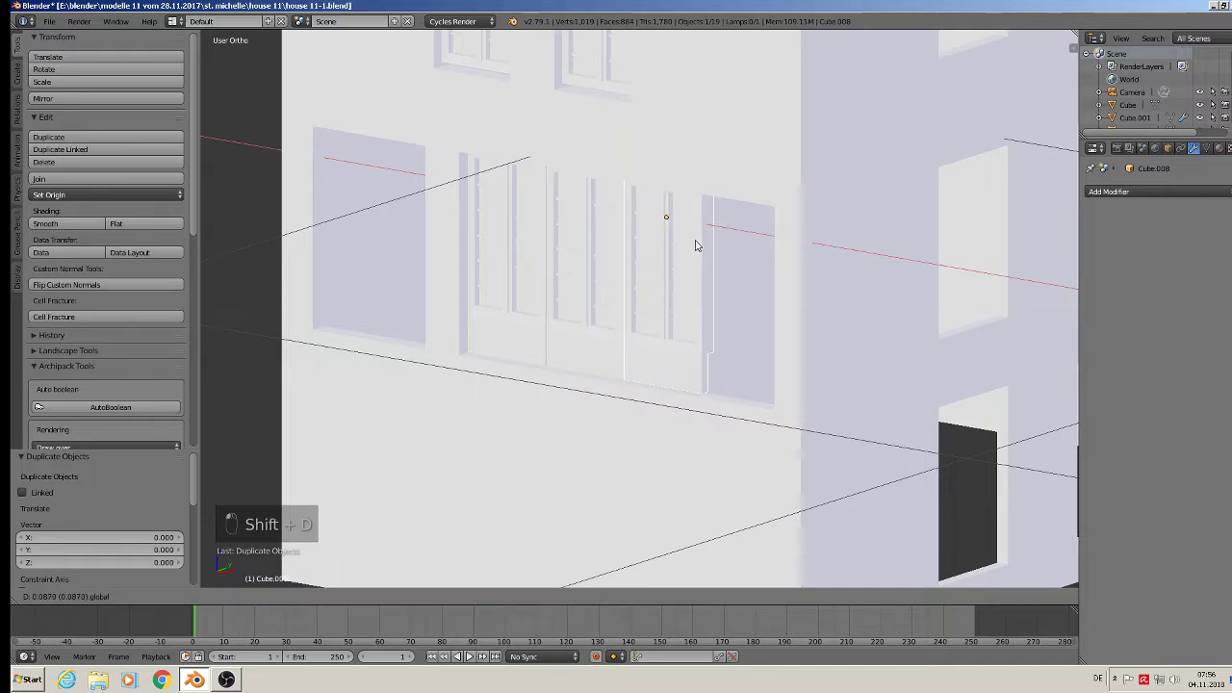
pyautogui.click(697, 246)
pyautogui.hotkey('shift', 'd')
pyautogui.rightClick(686, 247)
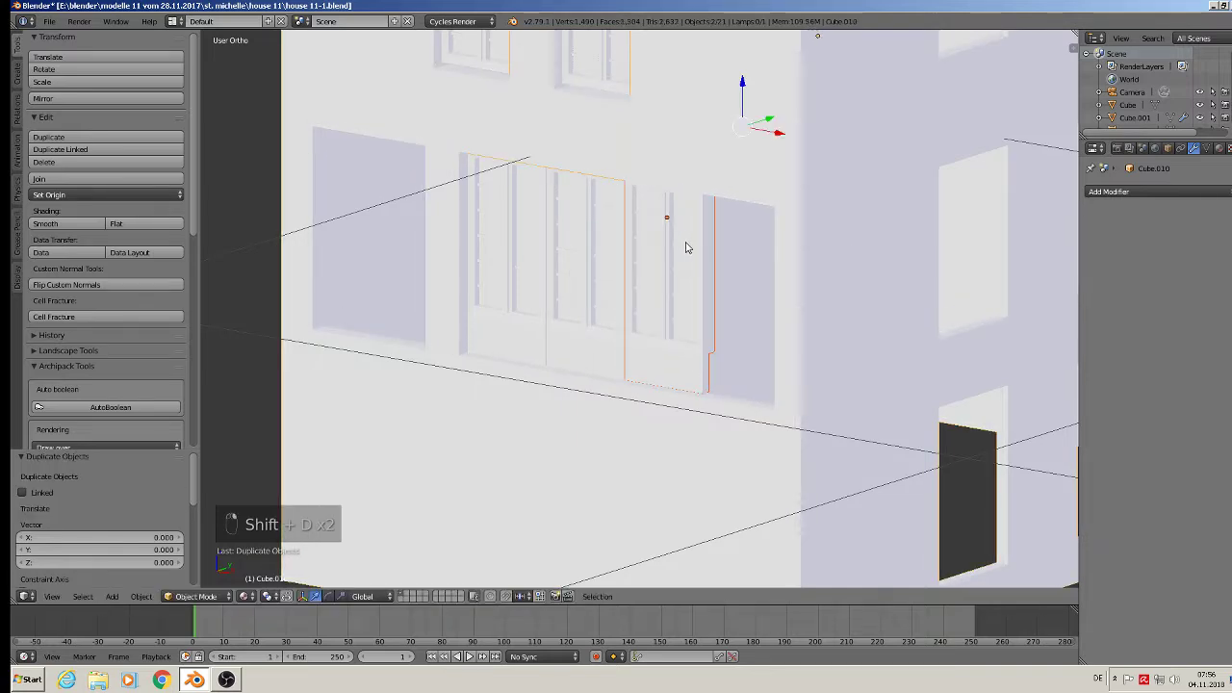
pyautogui.press('x')
pyautogui.click(679, 235)
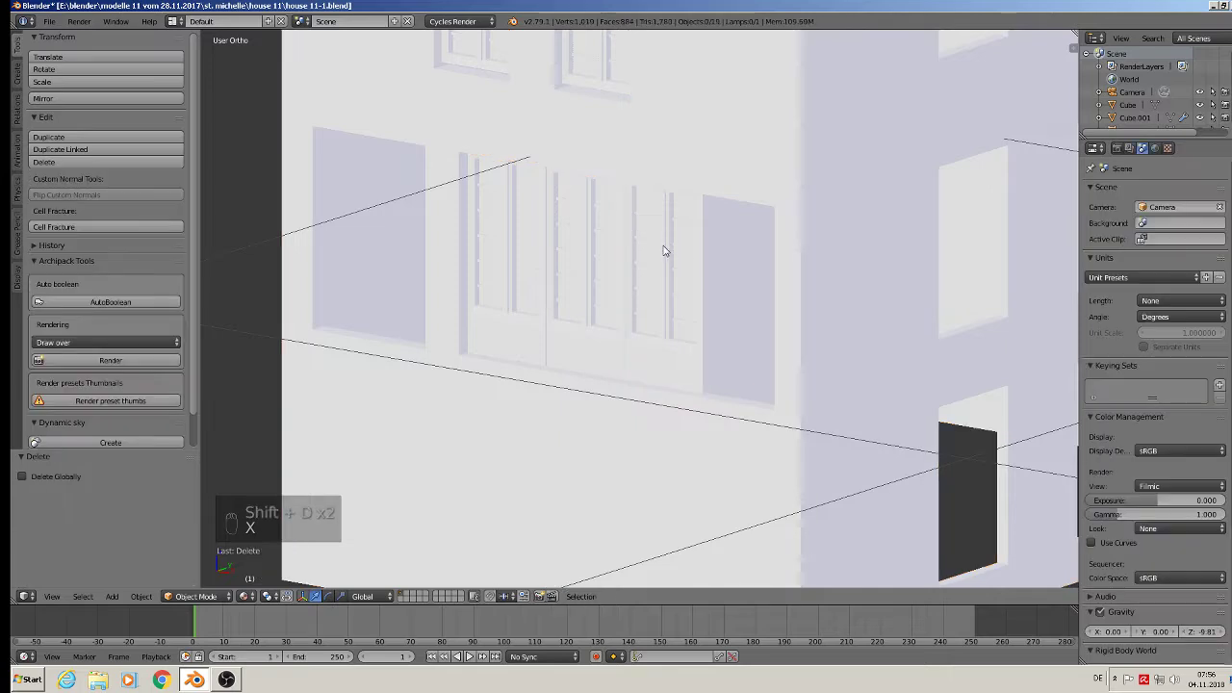
# Duplicate the third window panel and move the copy about 0.086 along X to fill the rest of the wide opening
pyautogui.rightClick(662, 250)
pyautogui.hotkey('shift', 'd')
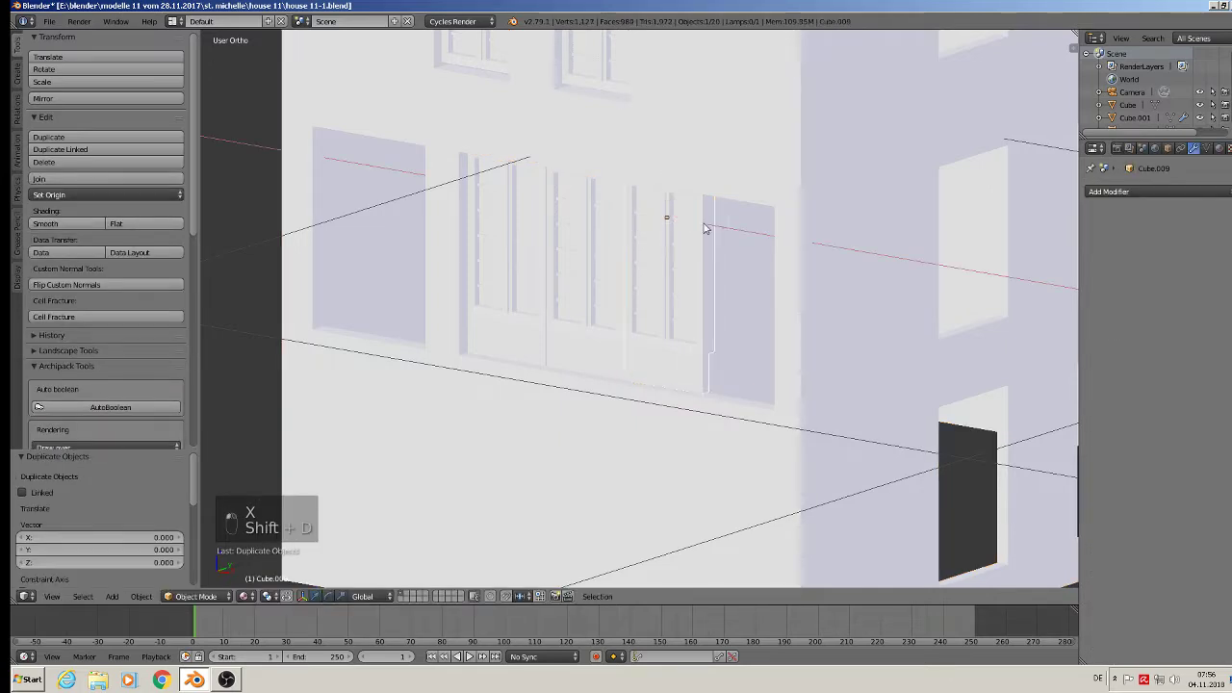
pyautogui.click(778, 264)
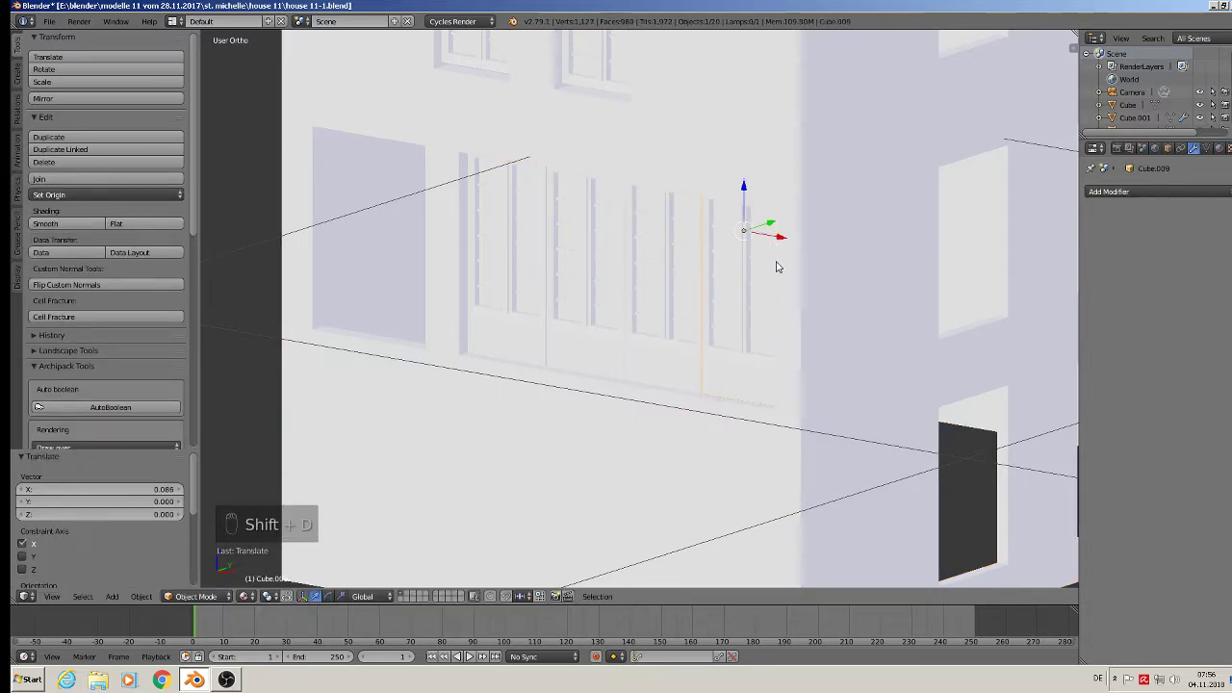
# Duplicate the first panel of the window row and move the copy about -0.143 along X into the narrower opening
pyautogui.moveTo(778, 264); pyautogui.dragTo(590, 275, button='middle')
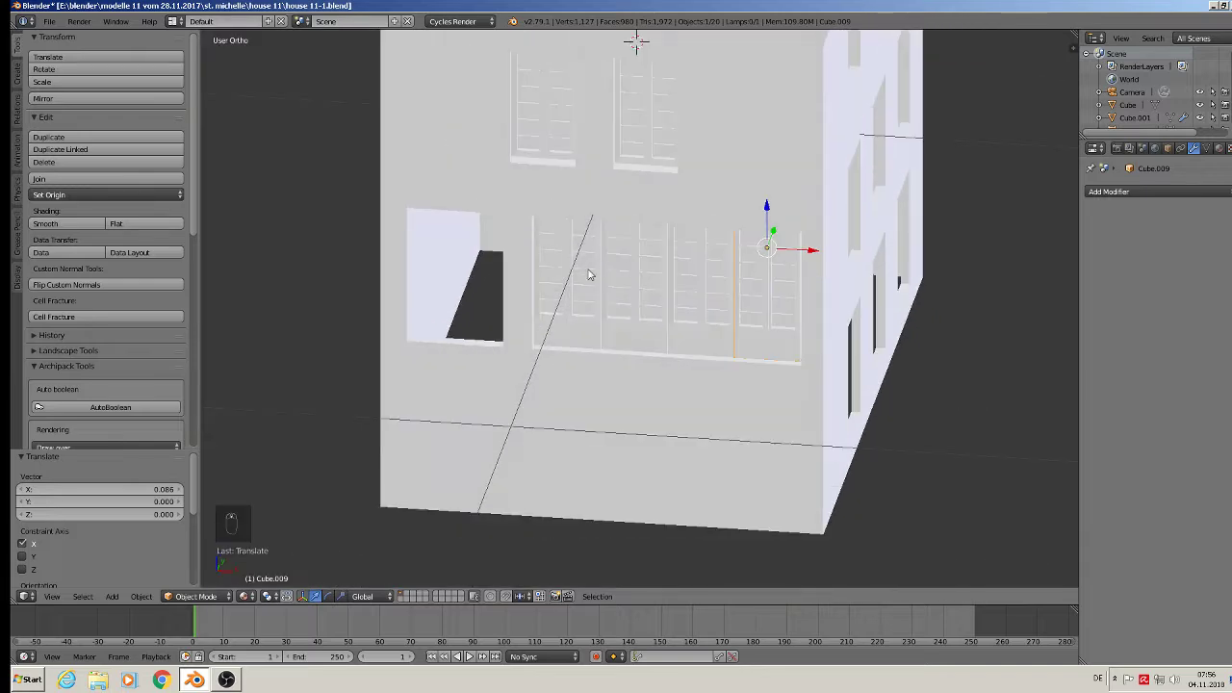
pyautogui.rightClick(565, 273)
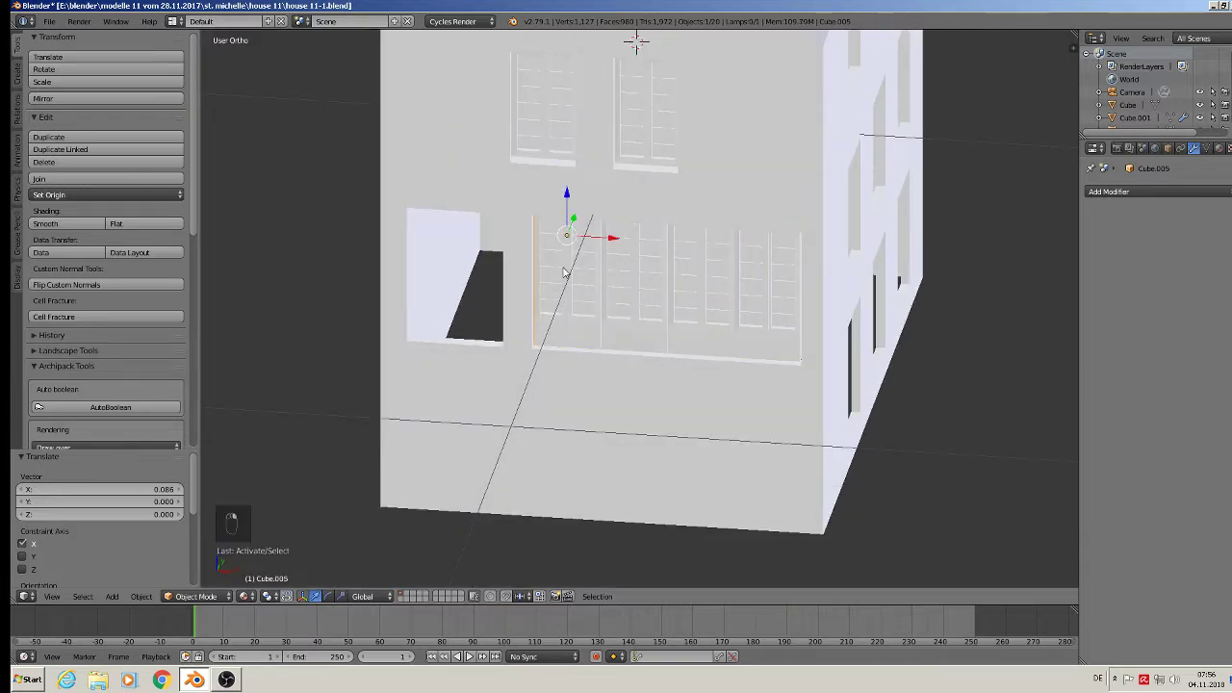
pyautogui.hotkey('shift', 'd')
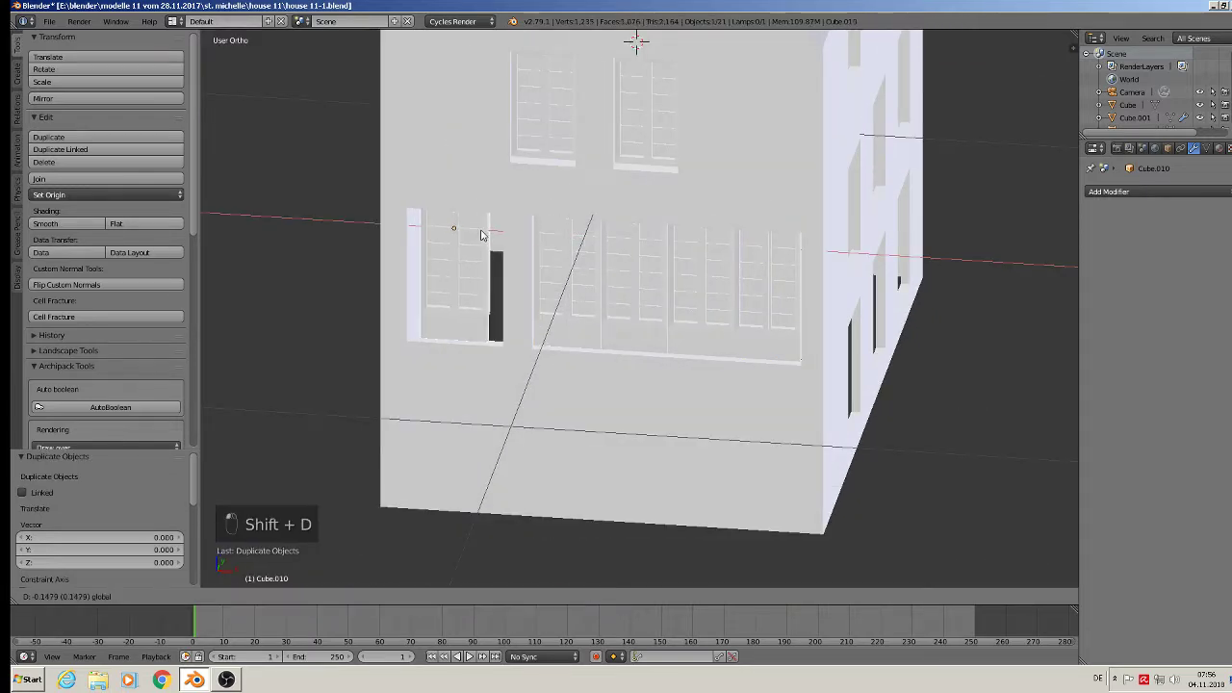
pyautogui.click(495, 271)
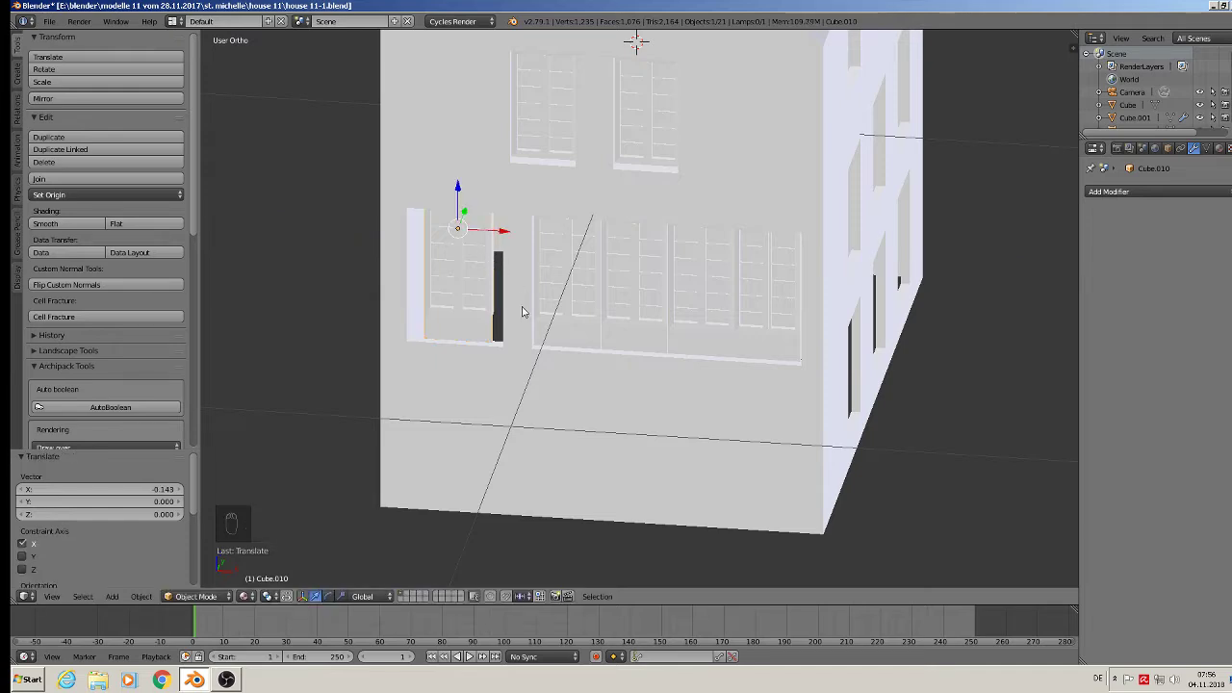
# Scale the panel in the narrower opening by about 1.342 along X and shift it about -0.007 on X
pyautogui.press('s')
pyautogui.press('x')
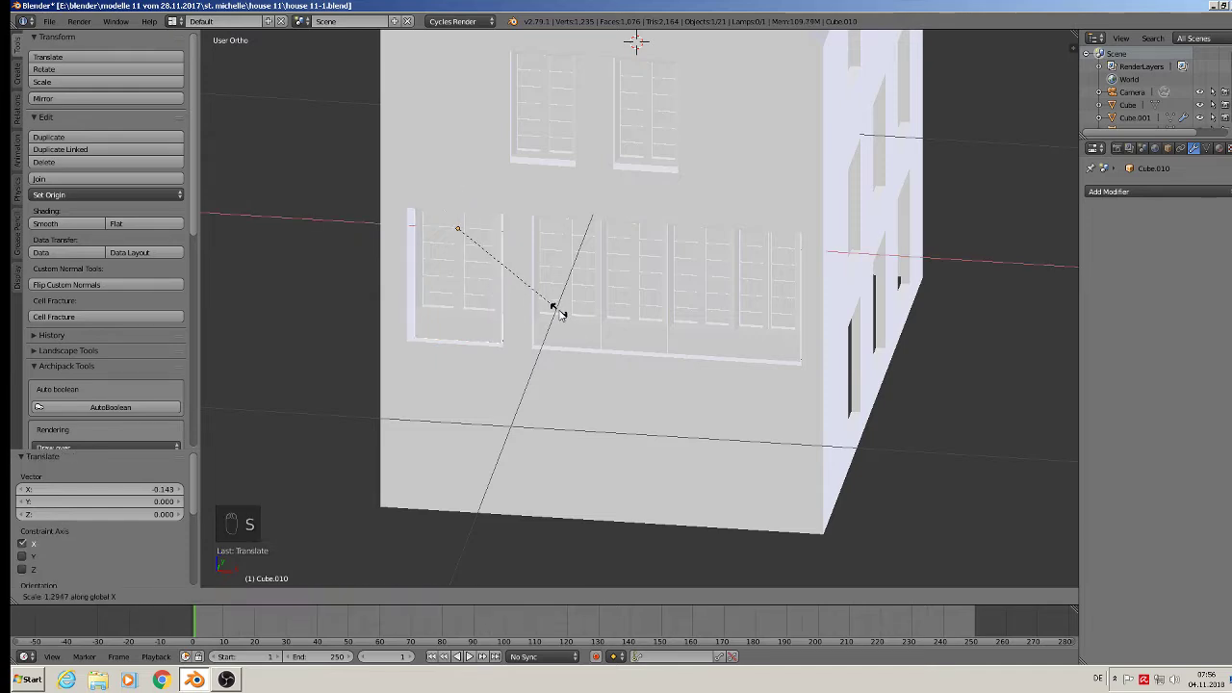
pyautogui.click(564, 316)
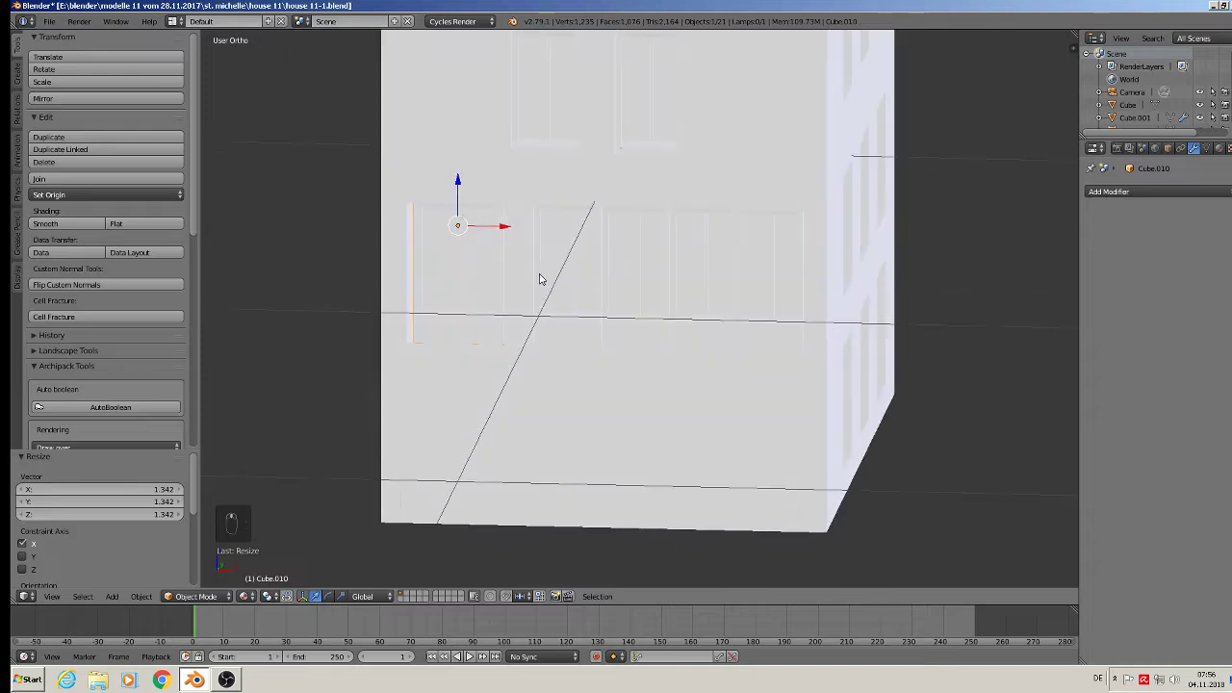
pyautogui.moveTo(491, 231); pyautogui.dragTo(489, 228)
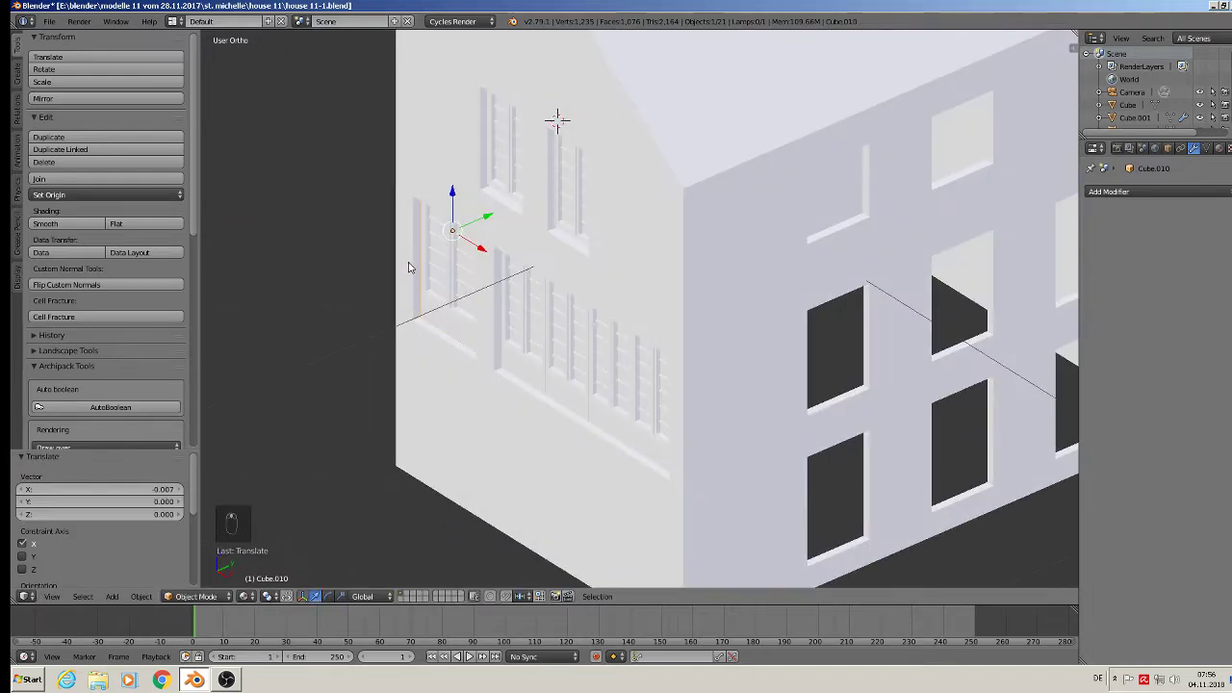
# Move the house's two side reveal faces beside the gap in the narrower opening about -0.010 along X to meet the window panel
pyautogui.scroll(4, 408, 266)
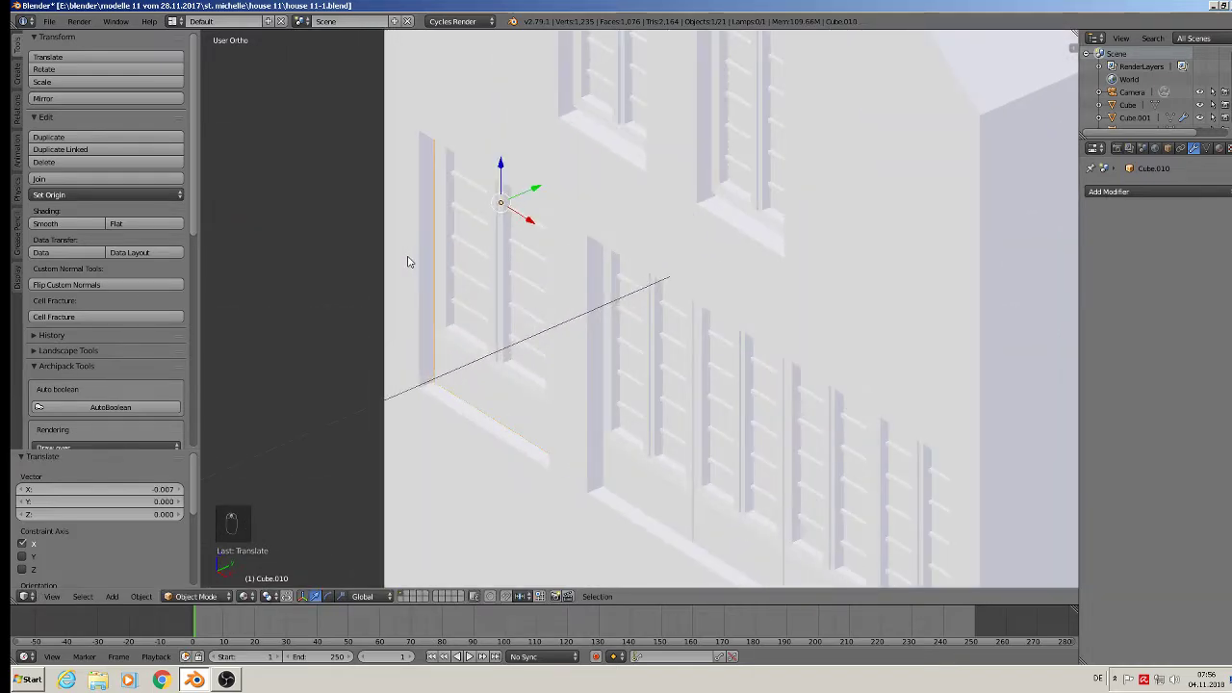
pyautogui.press('KP_1')
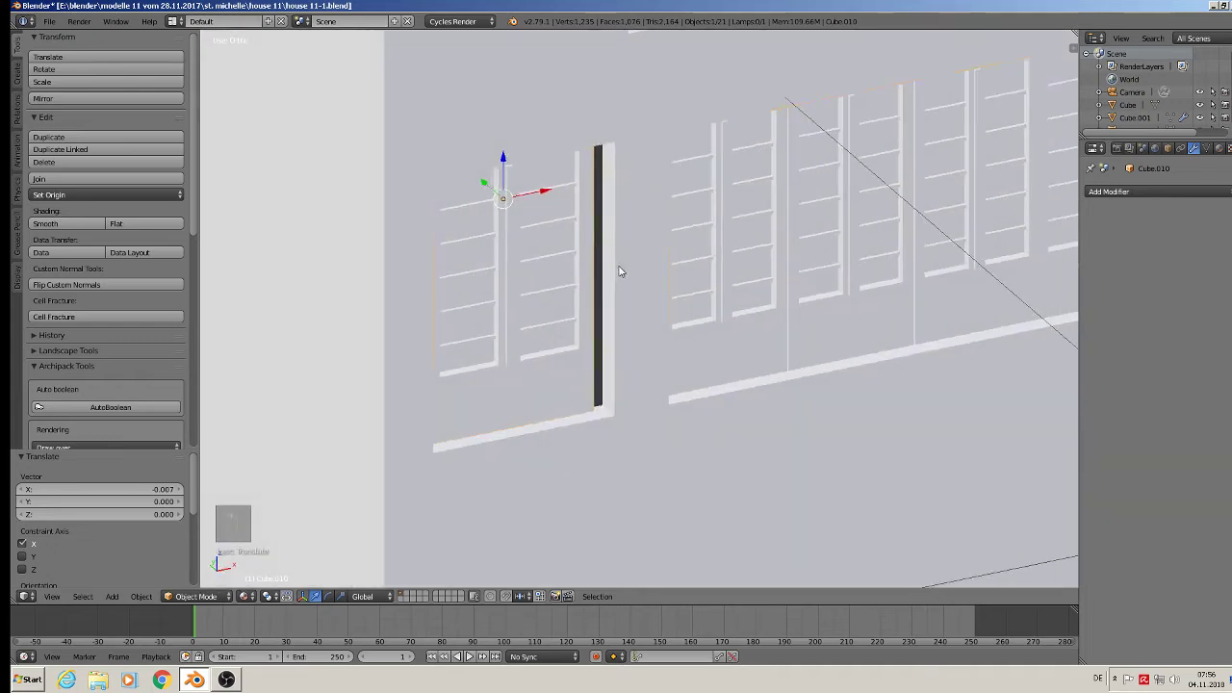
pyautogui.rightClick(620, 270)
pyautogui.press('Tab')
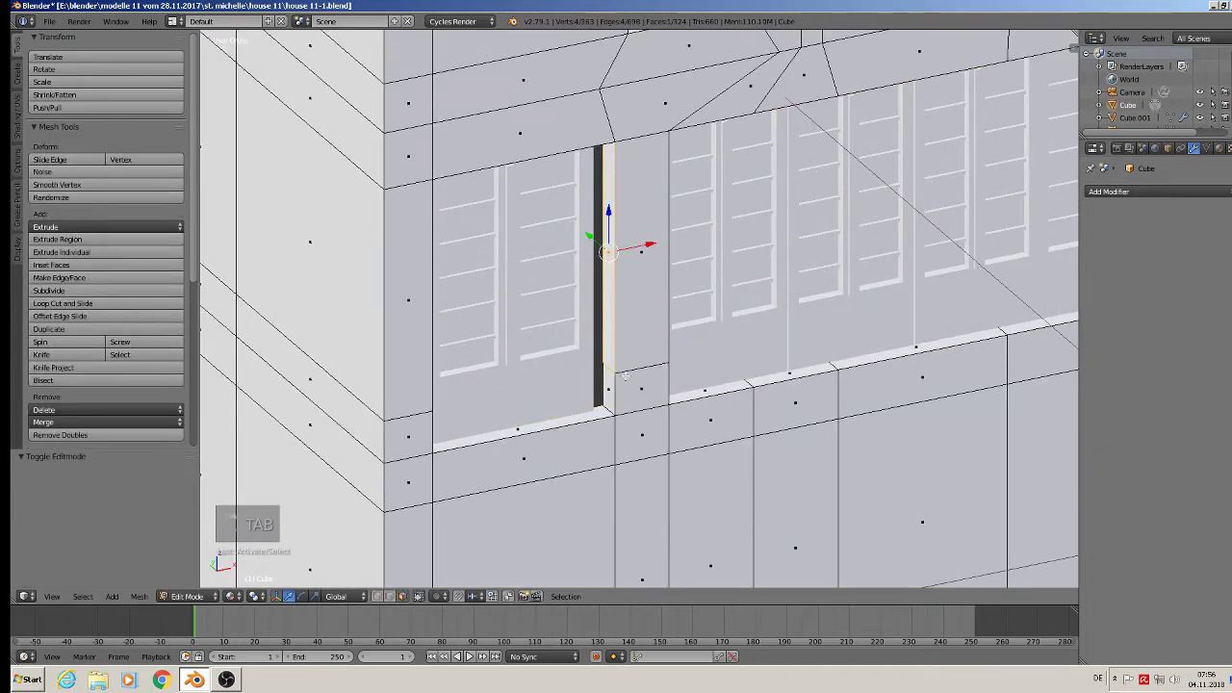
pyautogui.keyDown('shift'); pyautogui.rightClick(610, 343); pyautogui.keyUp('shift')
pyautogui.press('g')
pyautogui.press('x')
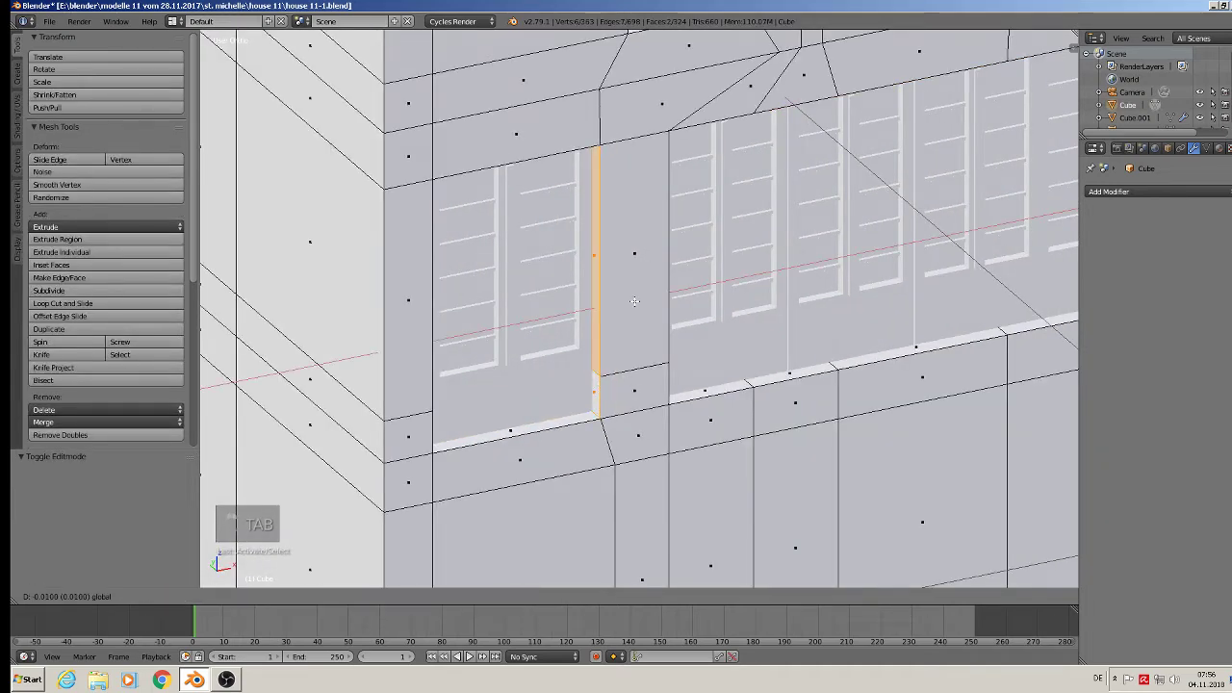
pyautogui.click(647, 295)
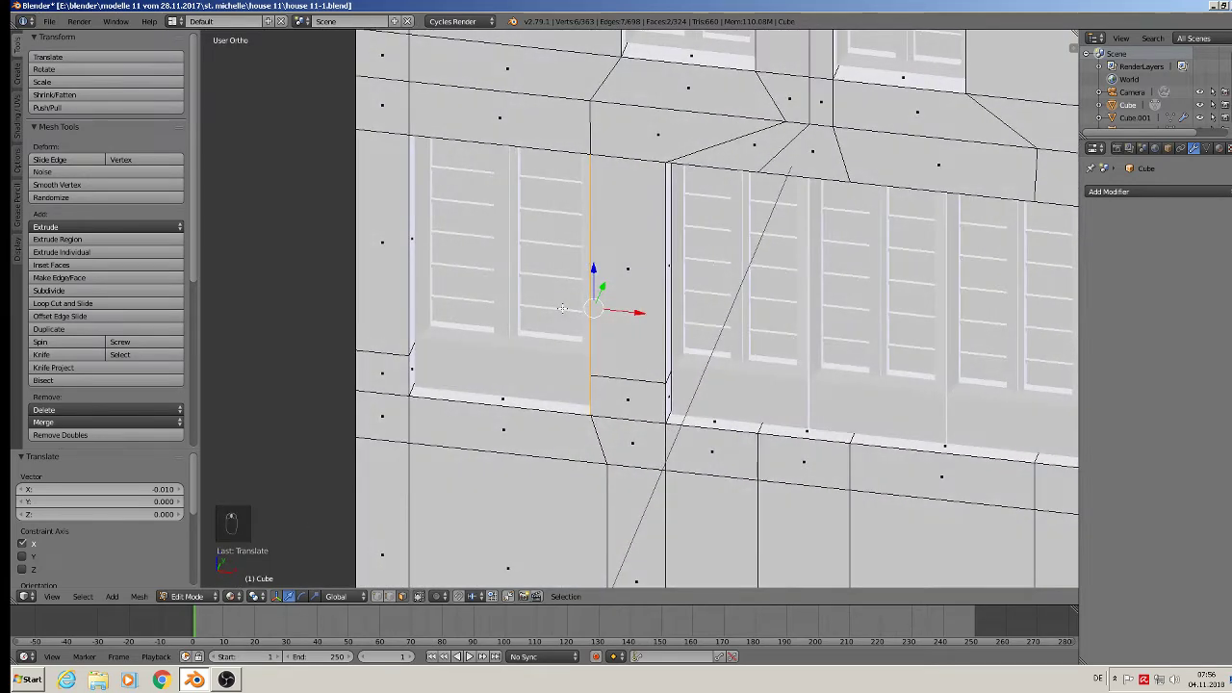
pyautogui.press('Tab')
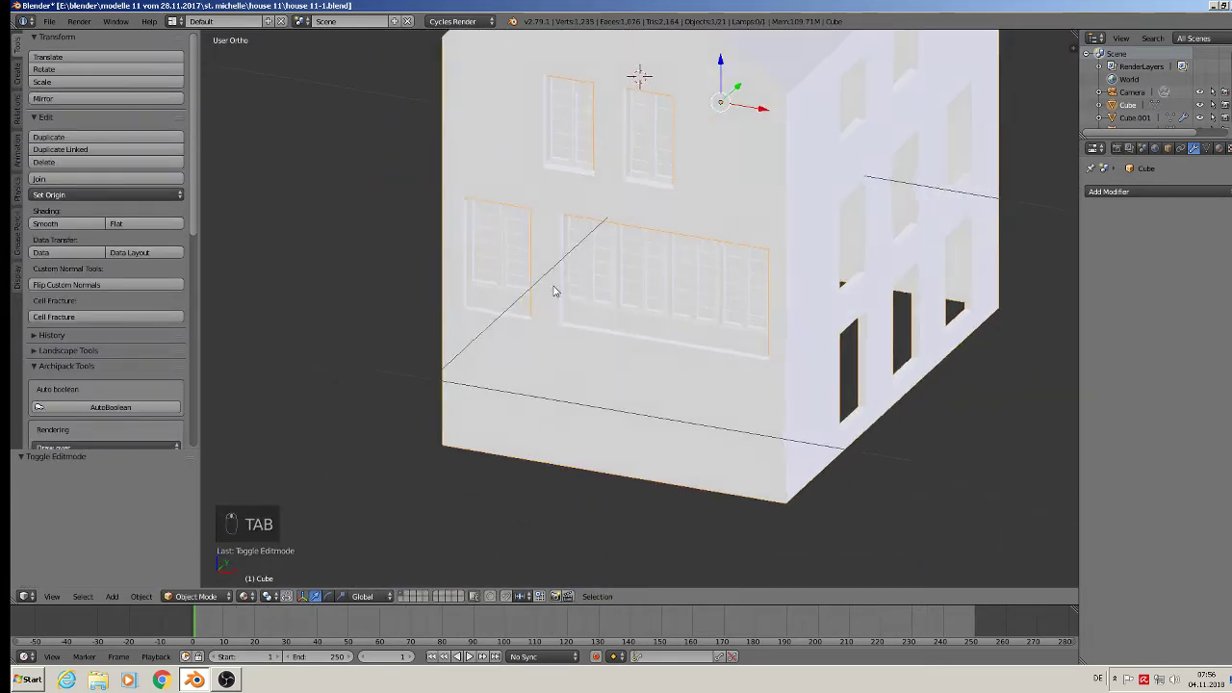
# Duplicate the second upper window panel on the gable wall and move the copy about 0.237 along X and 0.260 along Y to the side wall
pyautogui.scroll(-8, 554, 291)
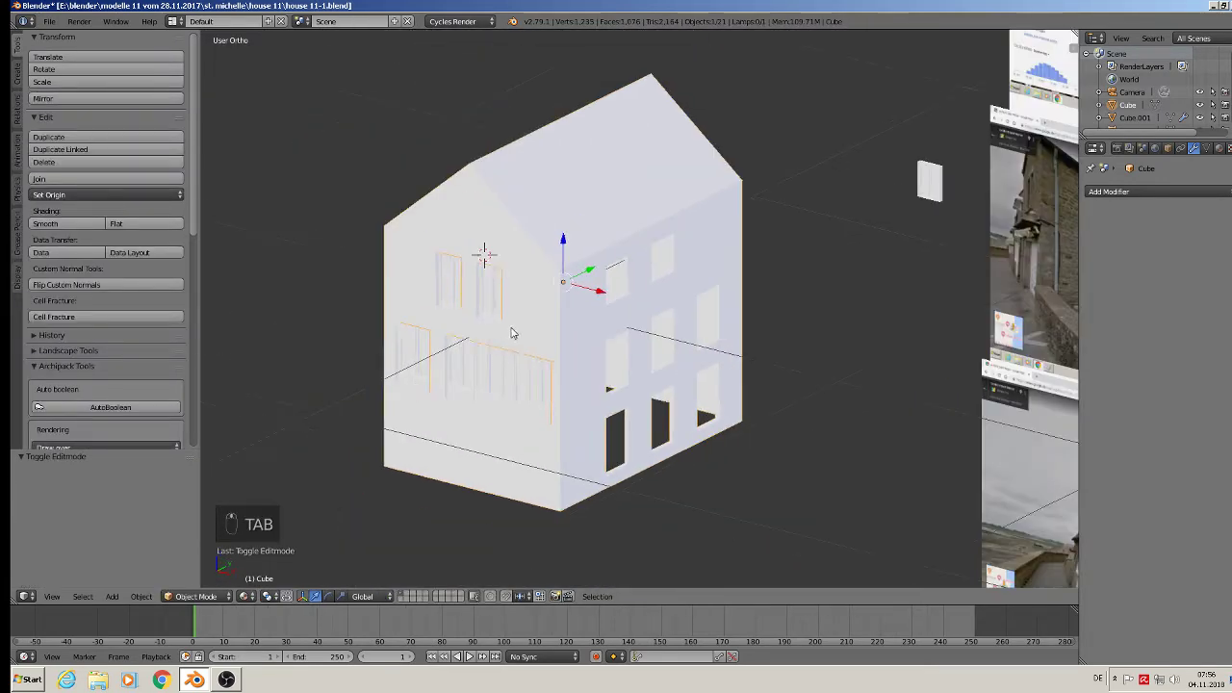
pyautogui.press('a')
pyautogui.press('a')
pyautogui.moveTo(519, 326); pyautogui.dragTo(456, 277, button='middle')
pyautogui.rightClick(434, 292)
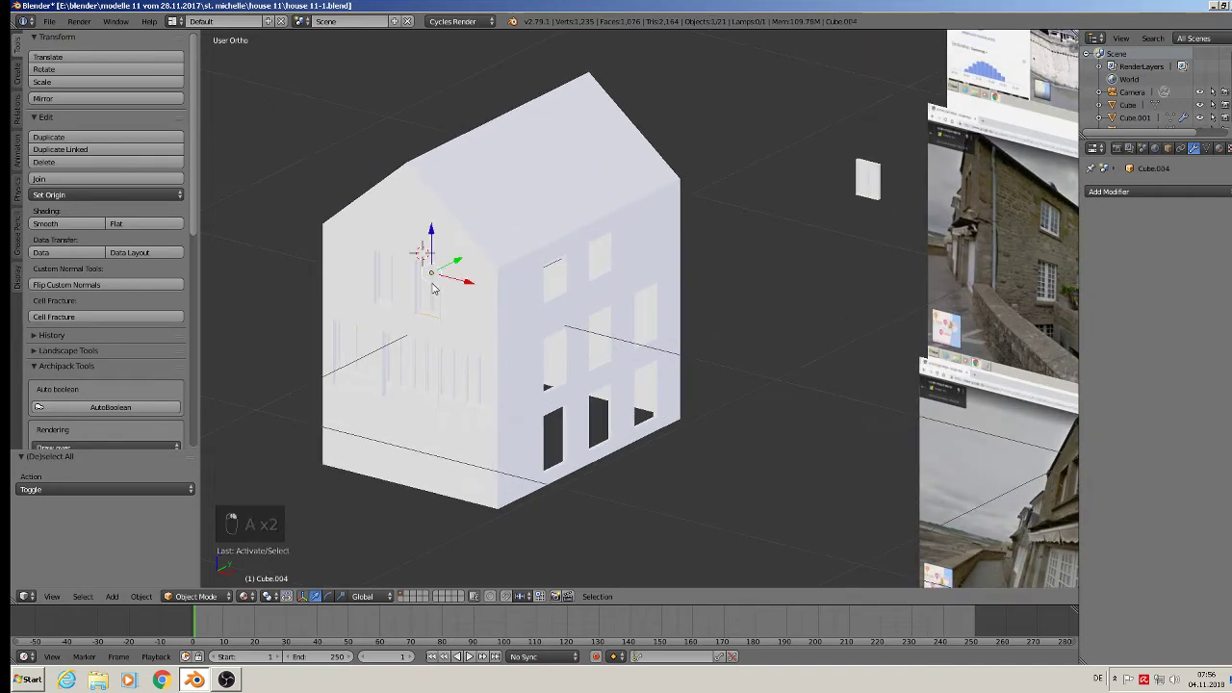
pyautogui.hotkey('shift', 'd')
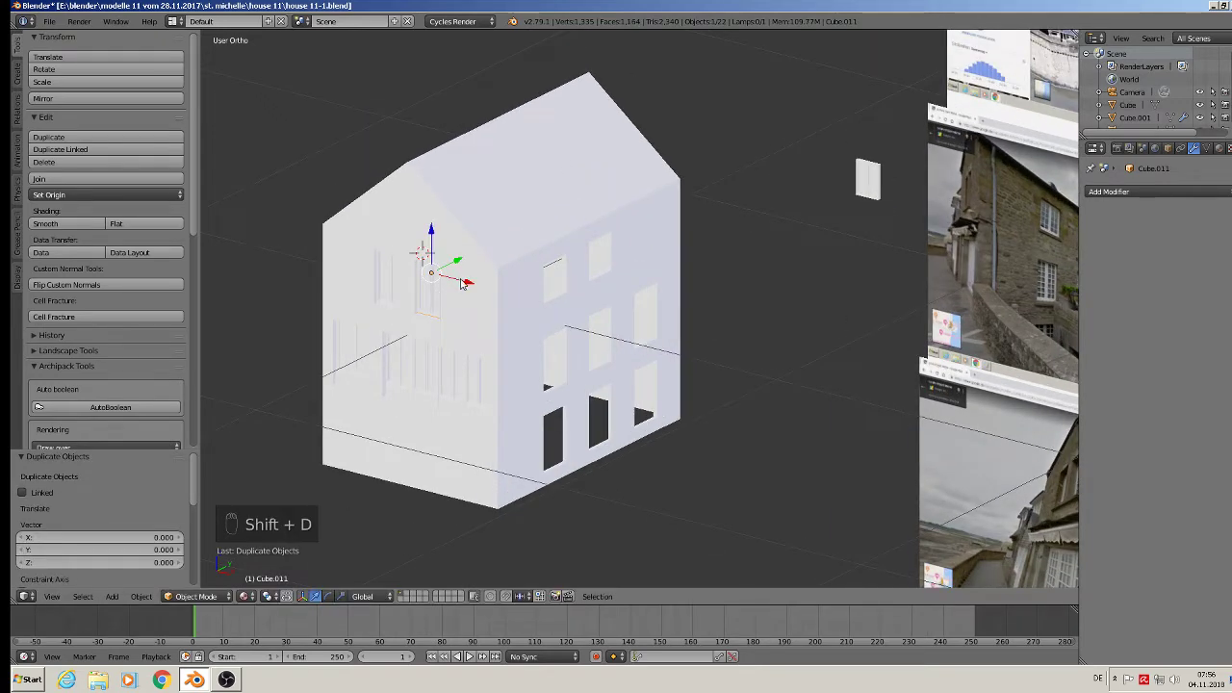
pyautogui.press('x')
pyautogui.click(529, 277)
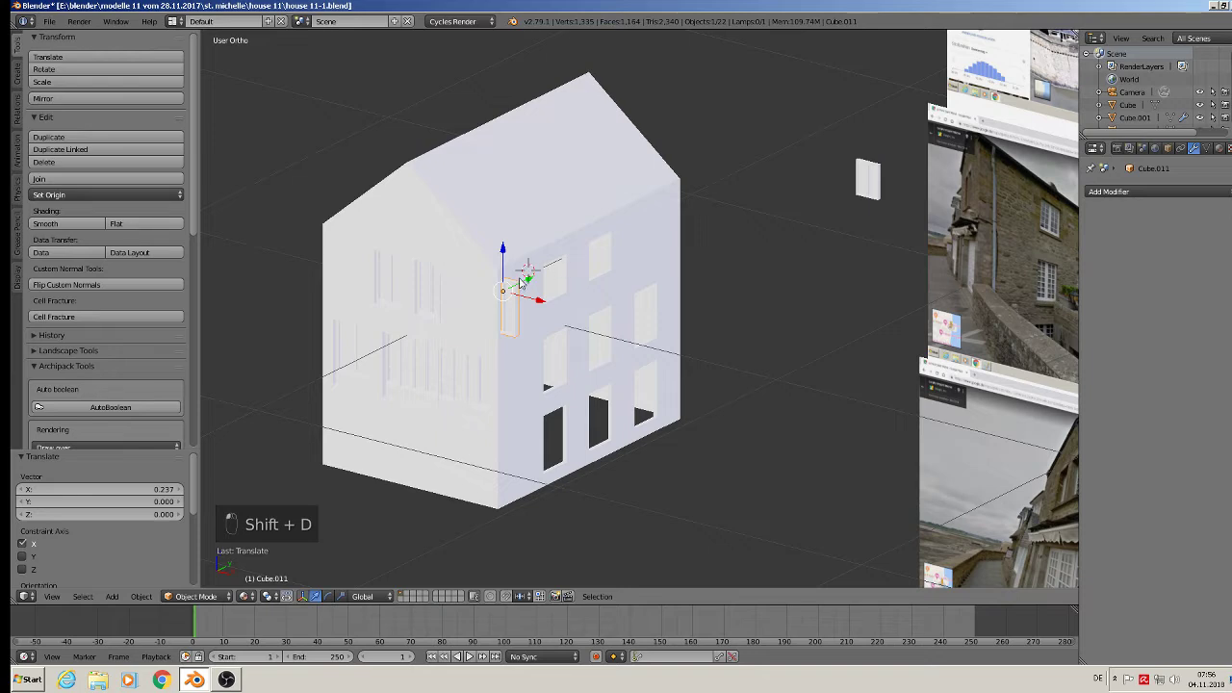
pyautogui.moveTo(520, 281); pyautogui.dragTo(643, 335)
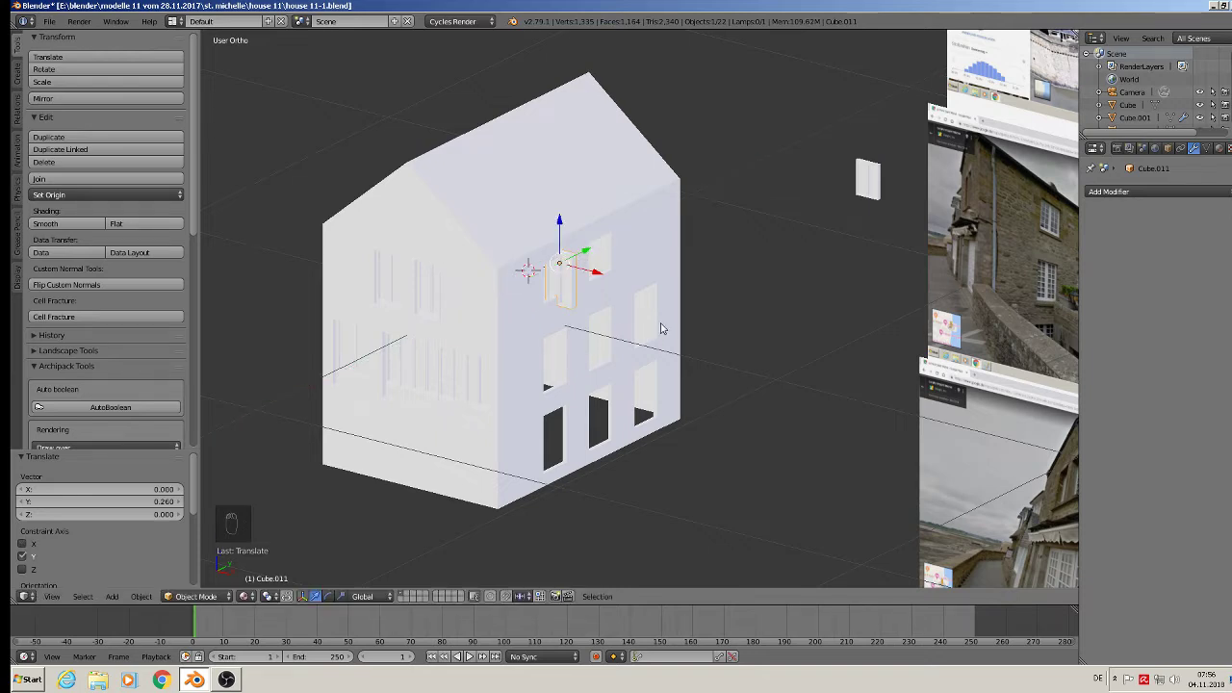
# Rotate the copied window panel 90° about the global Z axis to align it with the side wall
pyautogui.press('r')
pyautogui.press('z')
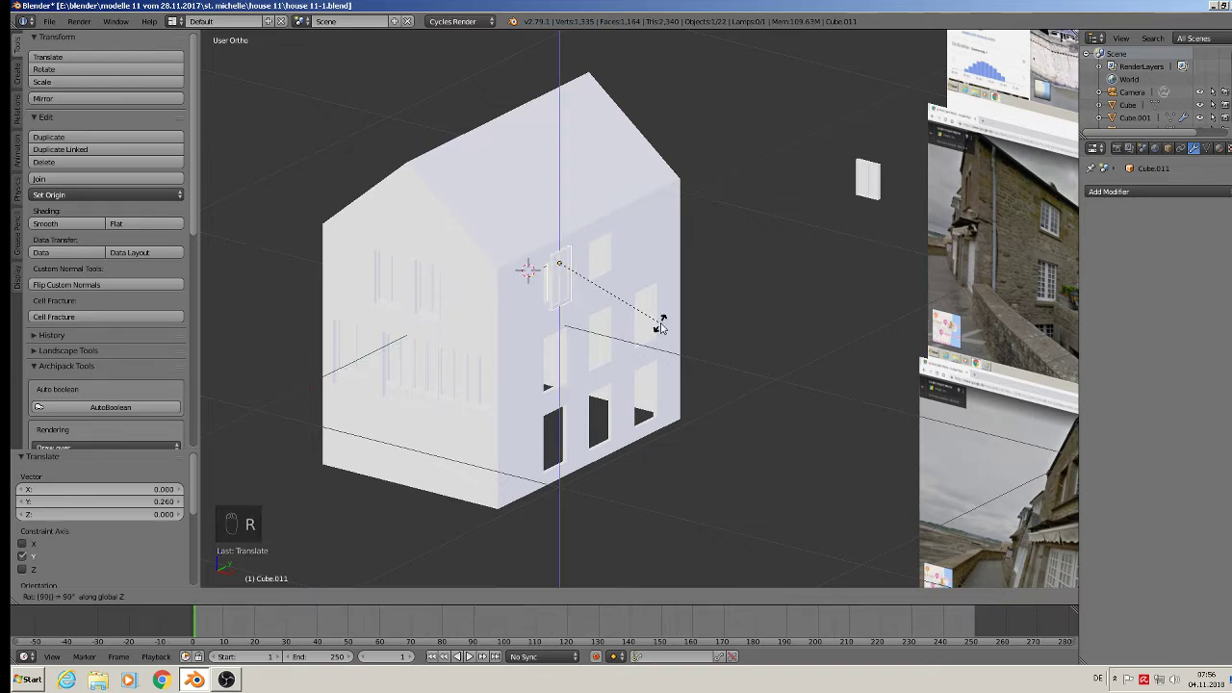
pyautogui.press('Return')
# Set the viewport shading to Solid while viewing the copied panel at the side wall's upper opening
pyautogui.moveTo(606, 309); pyautogui.dragTo(564, 242, button='middle')
pyautogui.scroll(6, 539, 250)
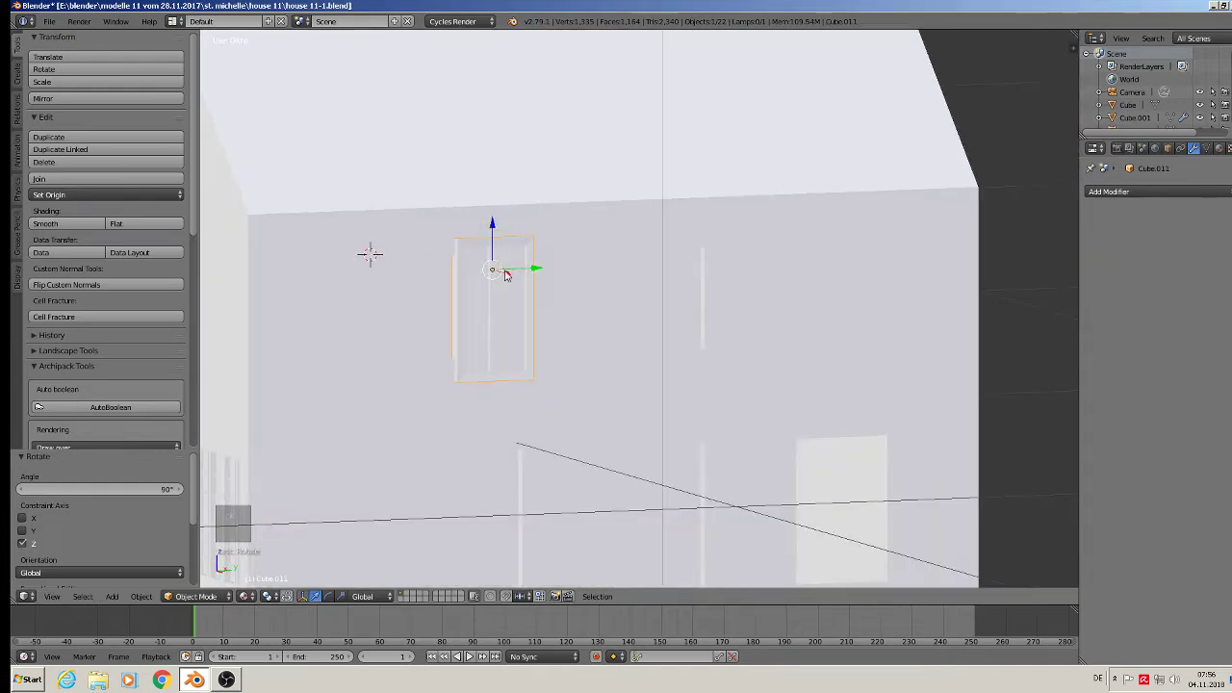
pyautogui.moveTo(506, 275); pyautogui.dragTo(498, 322, button='middle')
pyautogui.scroll(4, 496, 324)
pyautogui.keyDown('shift'); pyautogui.moveTo(575, 317); pyautogui.dragTo(643, 296, button='middle'); pyautogui.keyUp('shift')
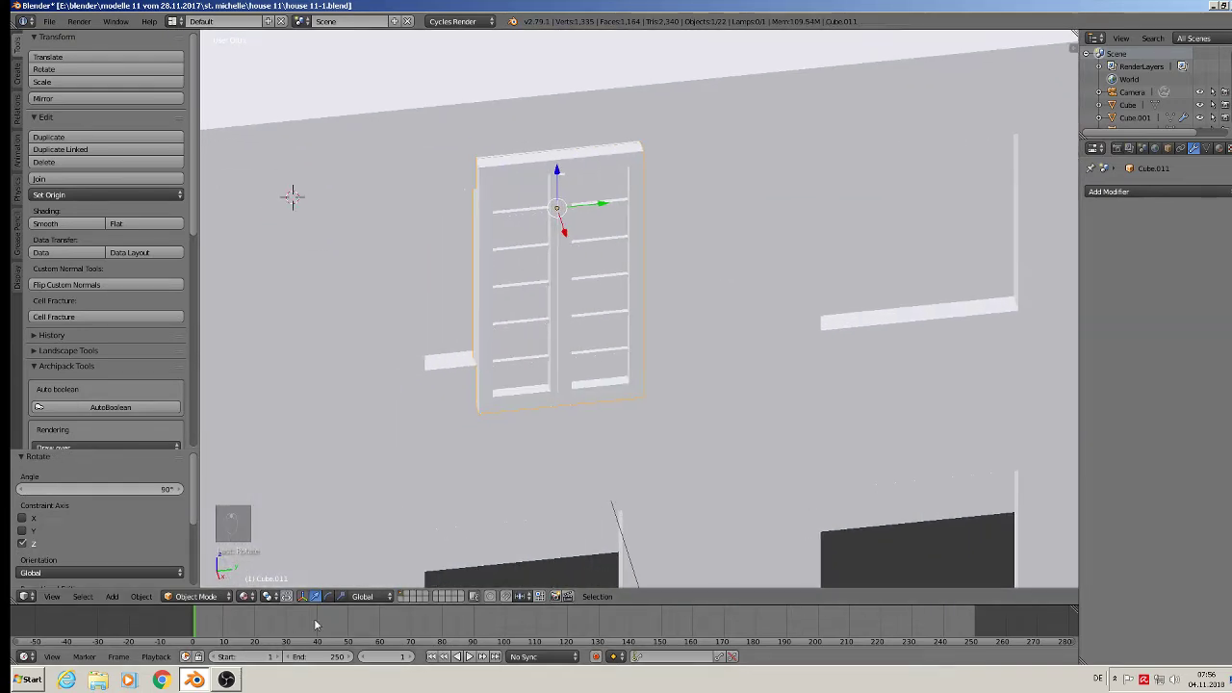
pyautogui.click(260, 598)
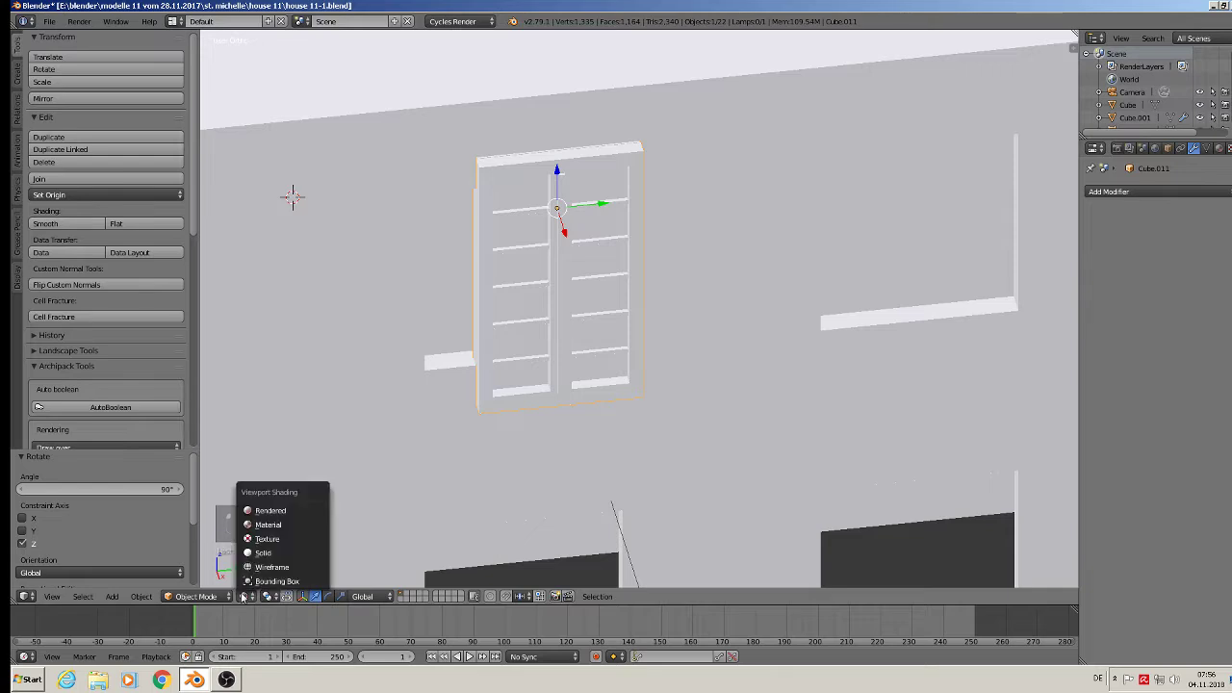
pyautogui.click(272, 548)
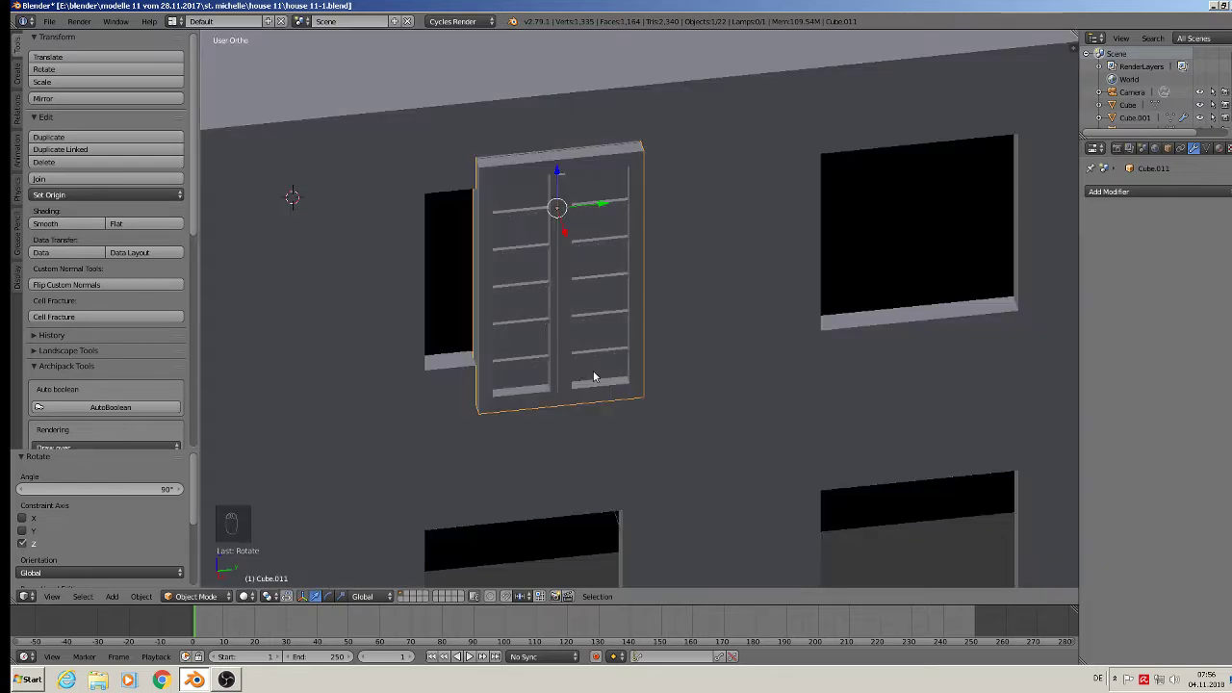
# Move the copied panel about -0.018 along Y, in the right orthographic view, to centre it over the first upper opening
pyautogui.moveTo(594, 378); pyautogui.dragTo(556, 292, button='middle')
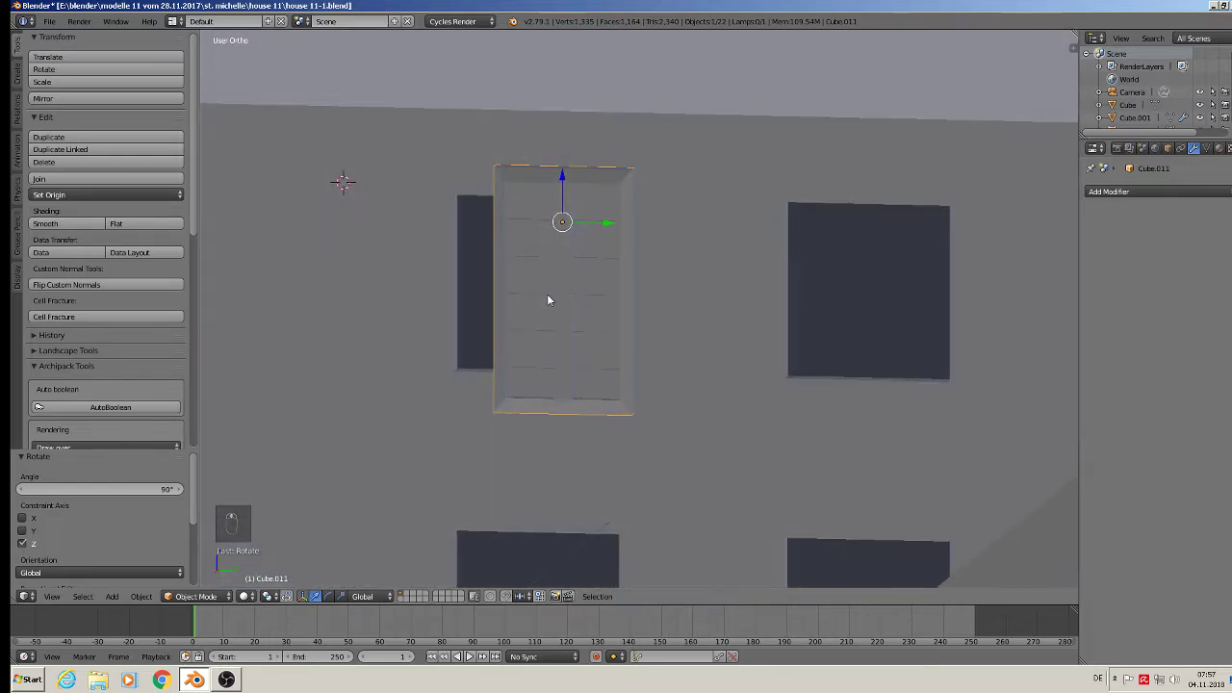
pyautogui.press('ctrl+KP_3')
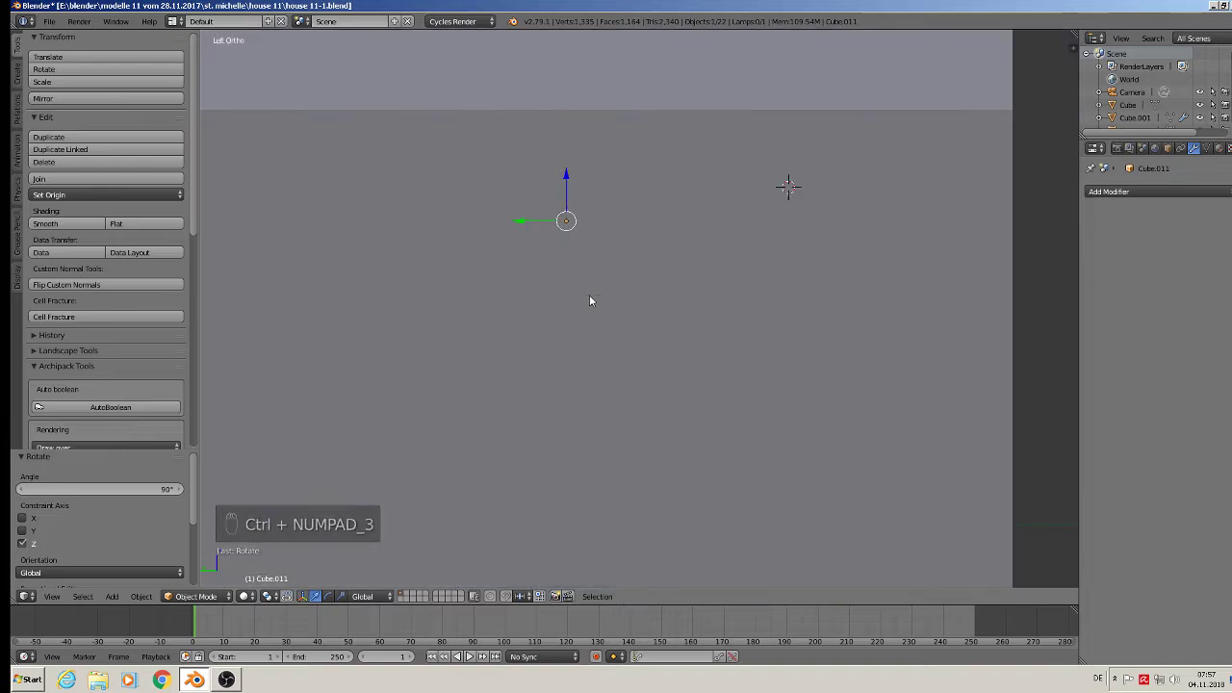
pyautogui.press('KP_2')
pyautogui.press('KP_3')
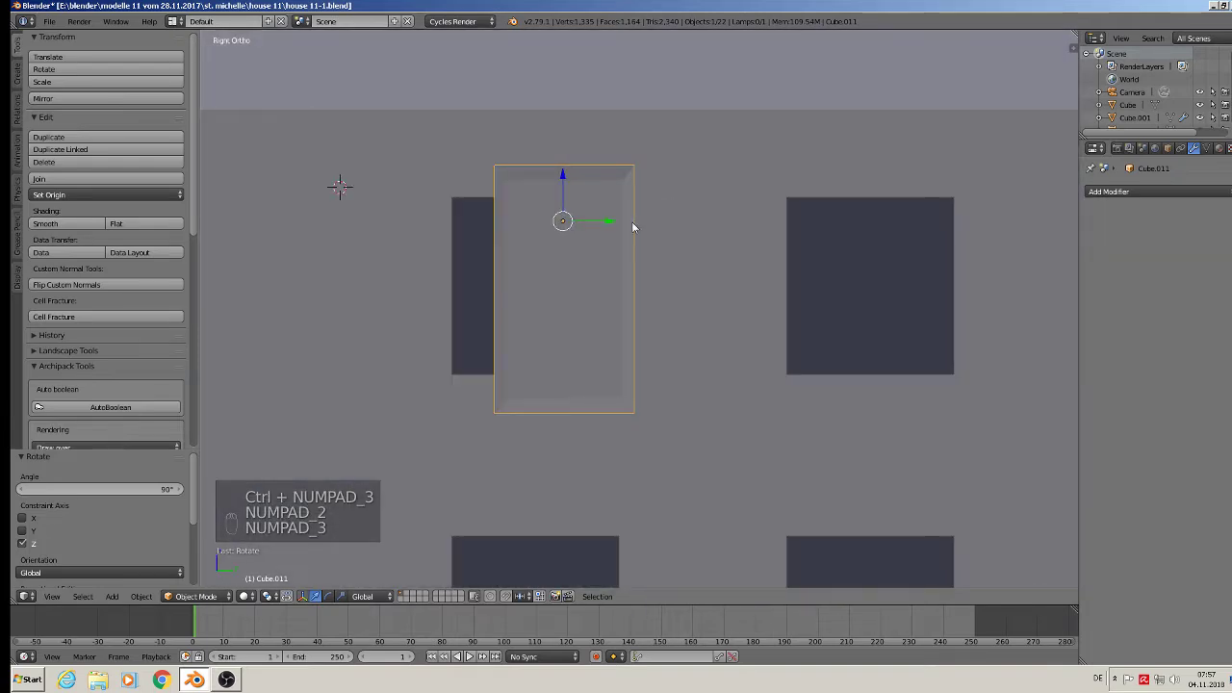
pyautogui.press('g')
pyautogui.press('y')
pyautogui.click(566, 217)
pyautogui.moveTo(566, 217); pyautogui.dragTo(605, 275, button='middle')
pyautogui.press('KP_3')
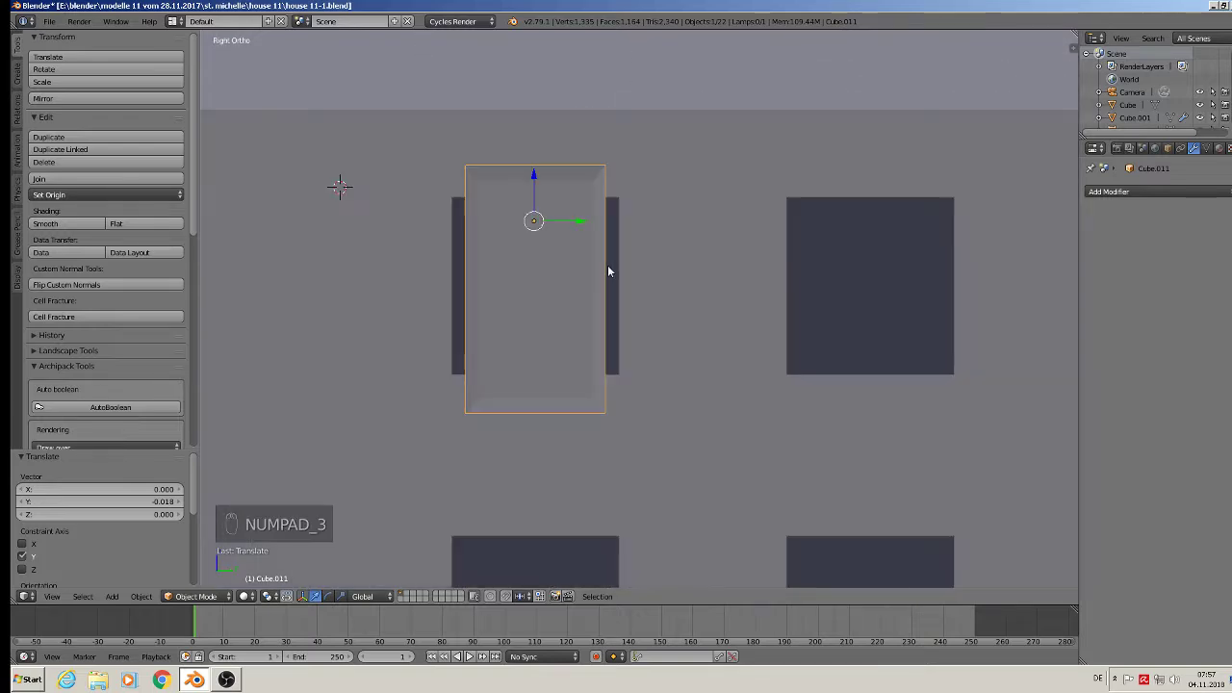
# Scale the side wall panel by about 0.742 along Z and shift it about -0.007 on Z to match the opening's height
pyautogui.press('s')
pyautogui.press('z')
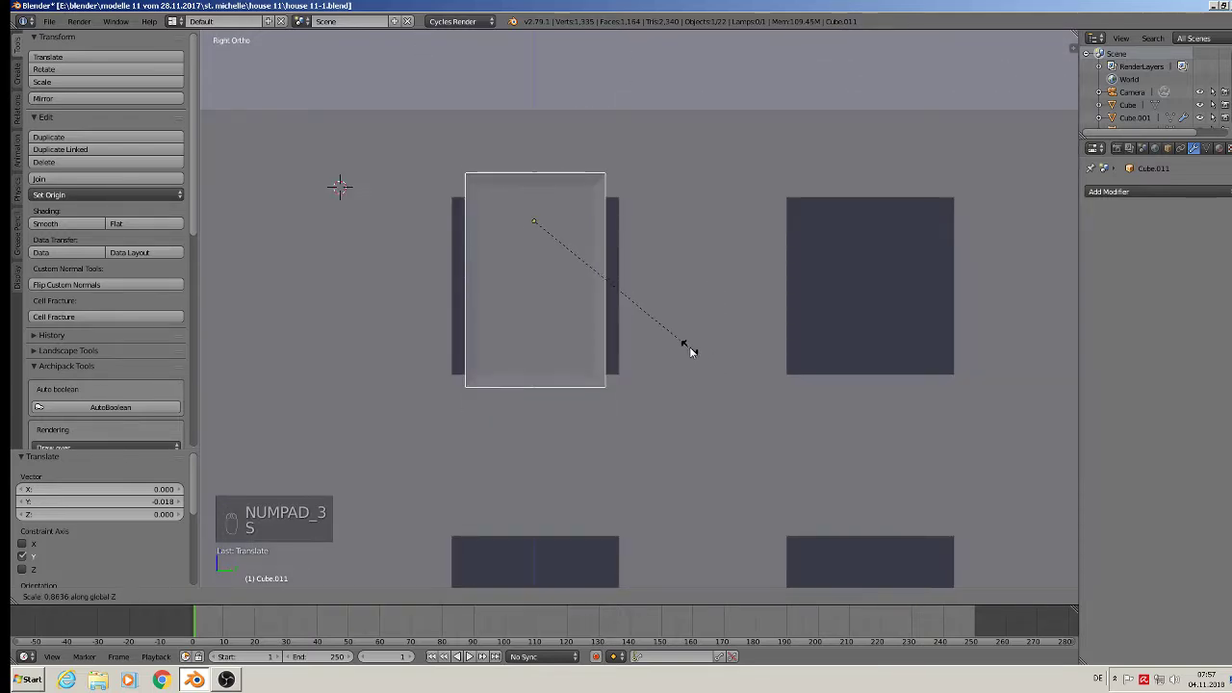
pyautogui.click(668, 330)
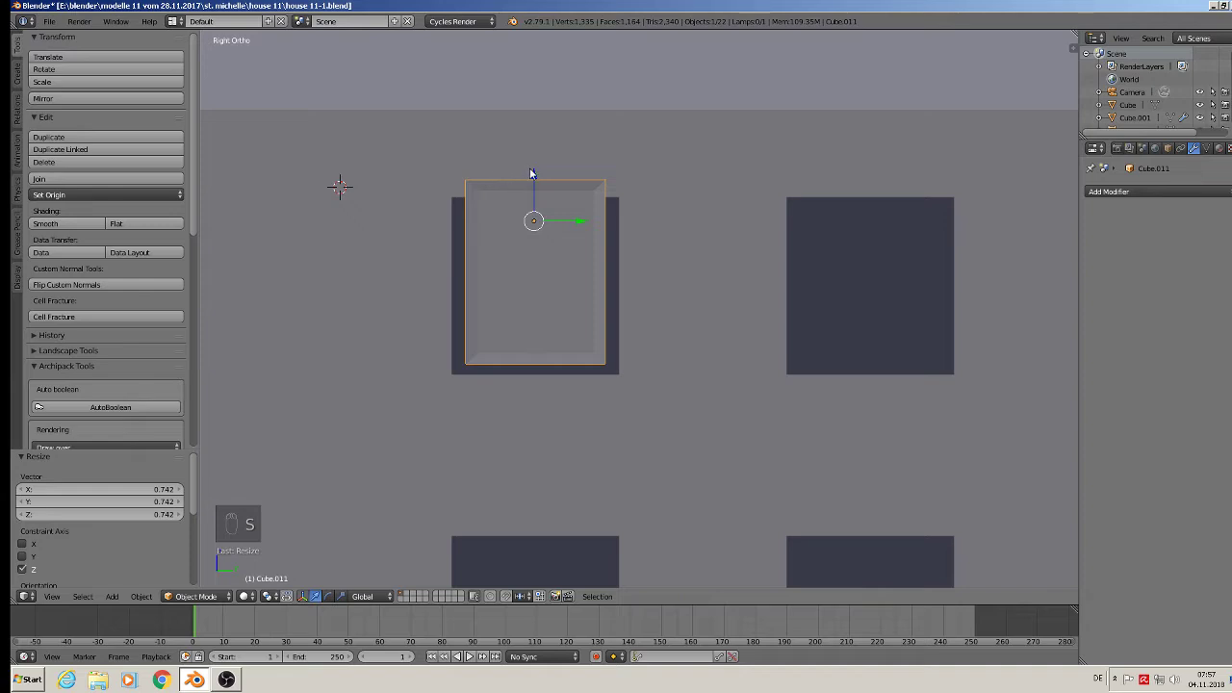
pyautogui.press('g')
pyautogui.press('z')
pyautogui.click(535, 191)
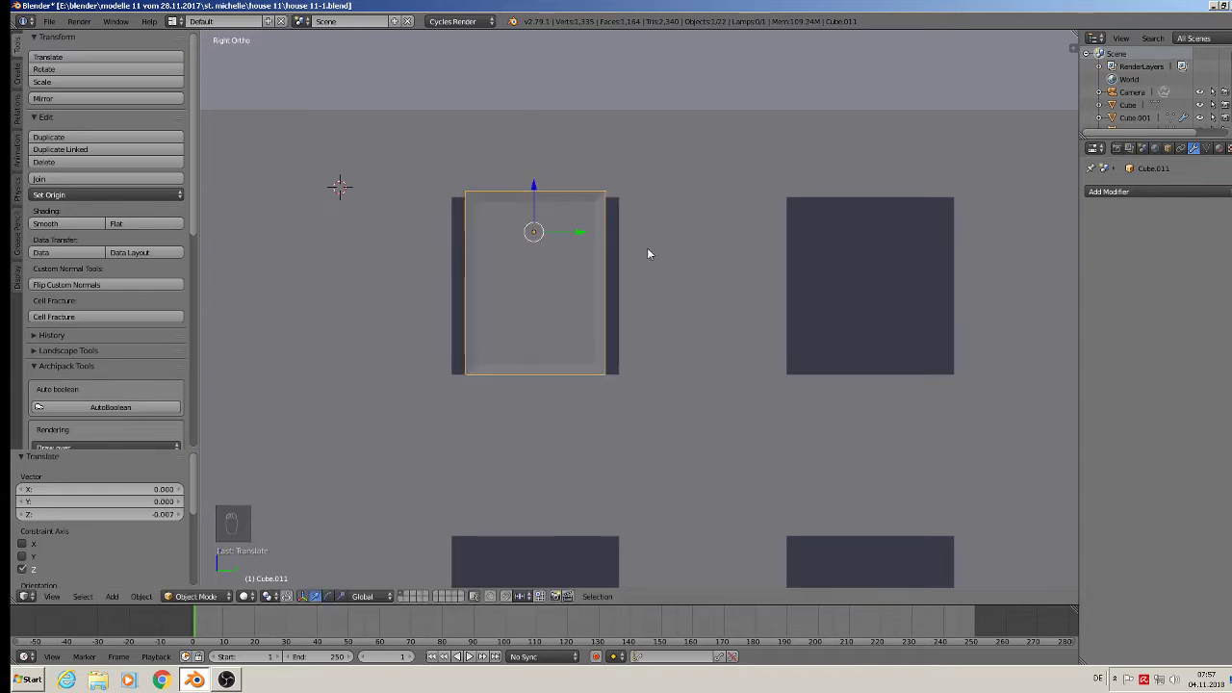
# Scale the side wall panel by about 1.218 along Y and push it about -0.018 along X into the opening
pyautogui.press('s')
pyautogui.press('y')
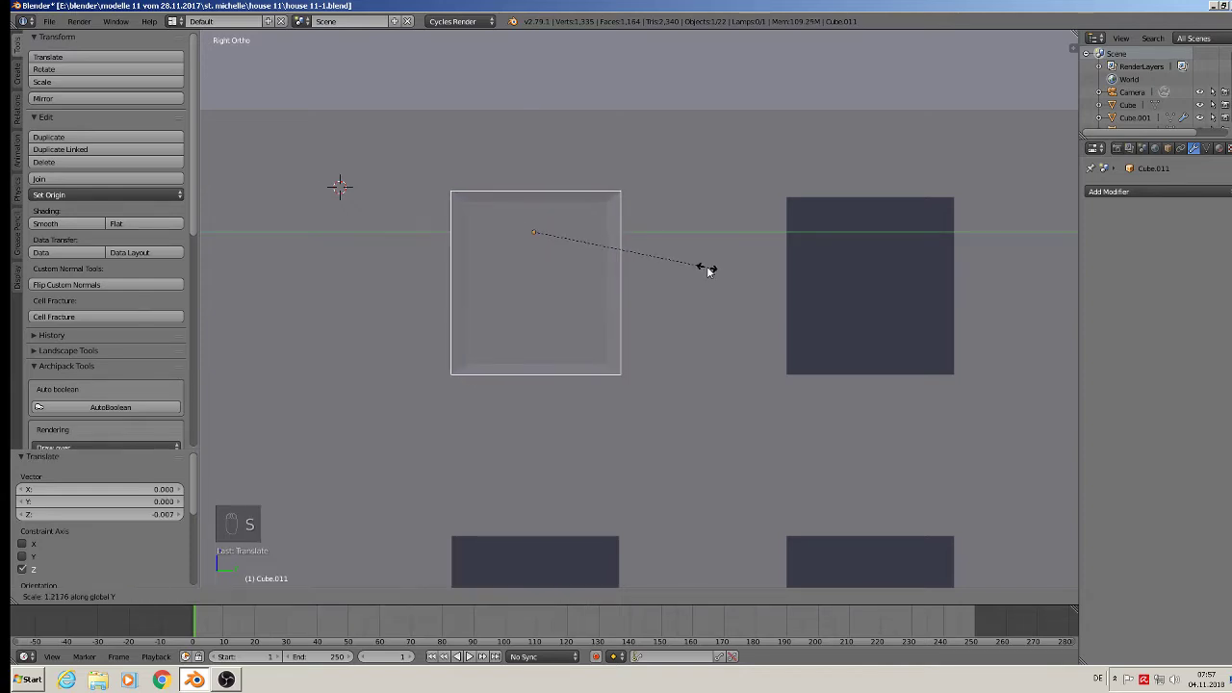
pyautogui.click(706, 273)
pyautogui.moveTo(707, 272); pyautogui.dragTo(643, 335, button='middle')
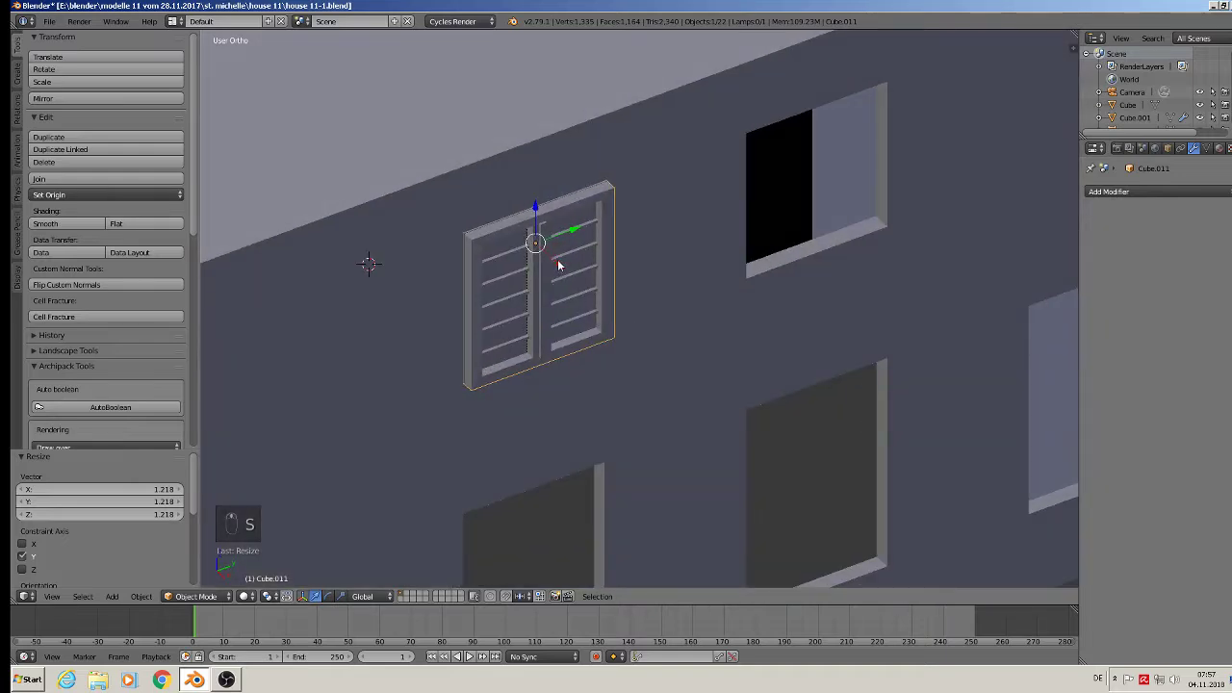
pyautogui.press('g')
pyautogui.press('x')
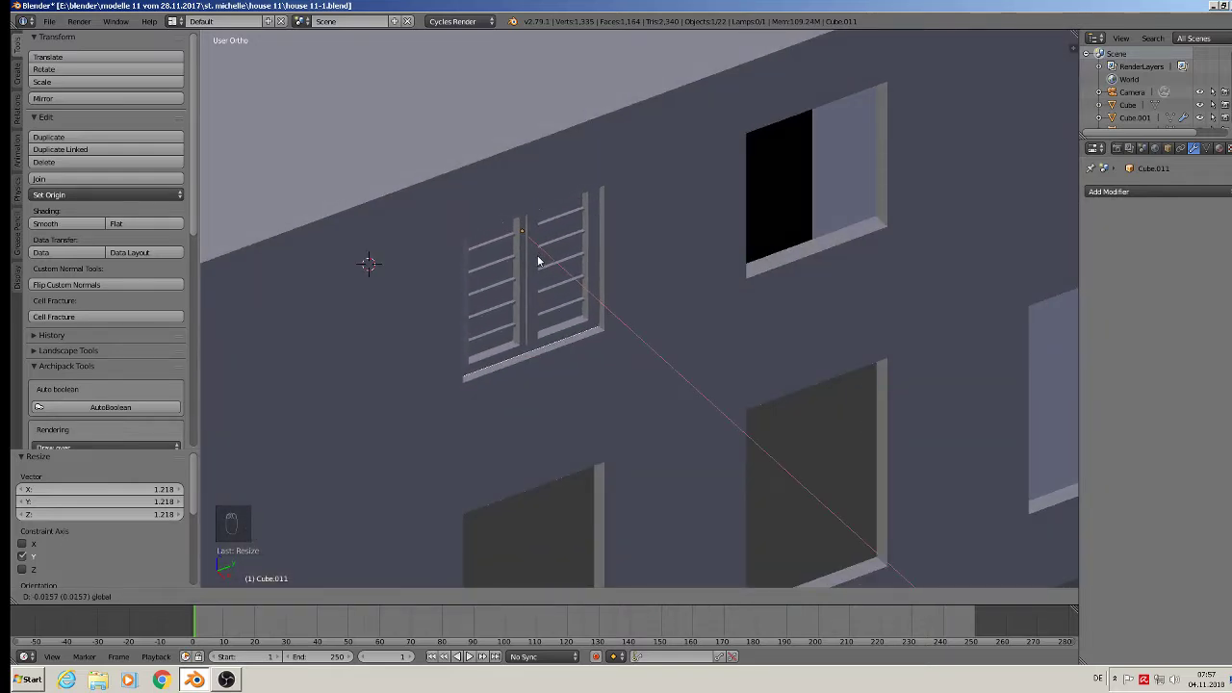
pyautogui.click(537, 260)
# Duplicate the fitted panel and move the copy about 0.210 along Y into the second upper opening of the side wall
pyautogui.hotkey('shift', 'd')
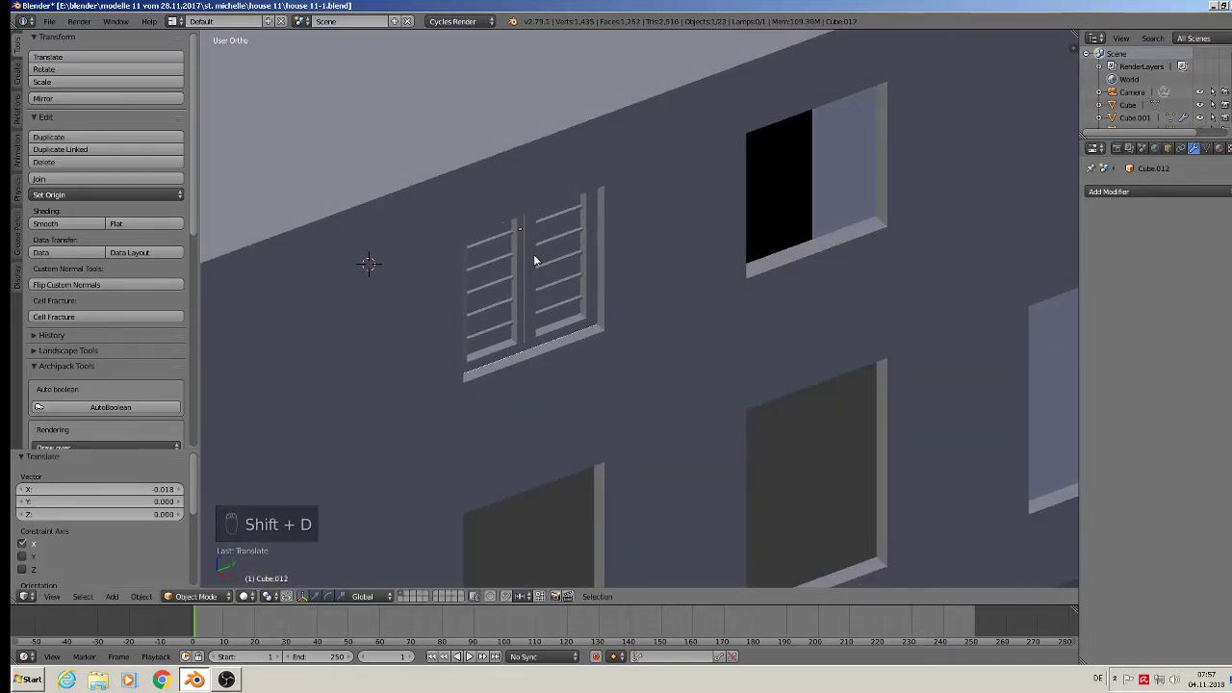
pyautogui.press('y')
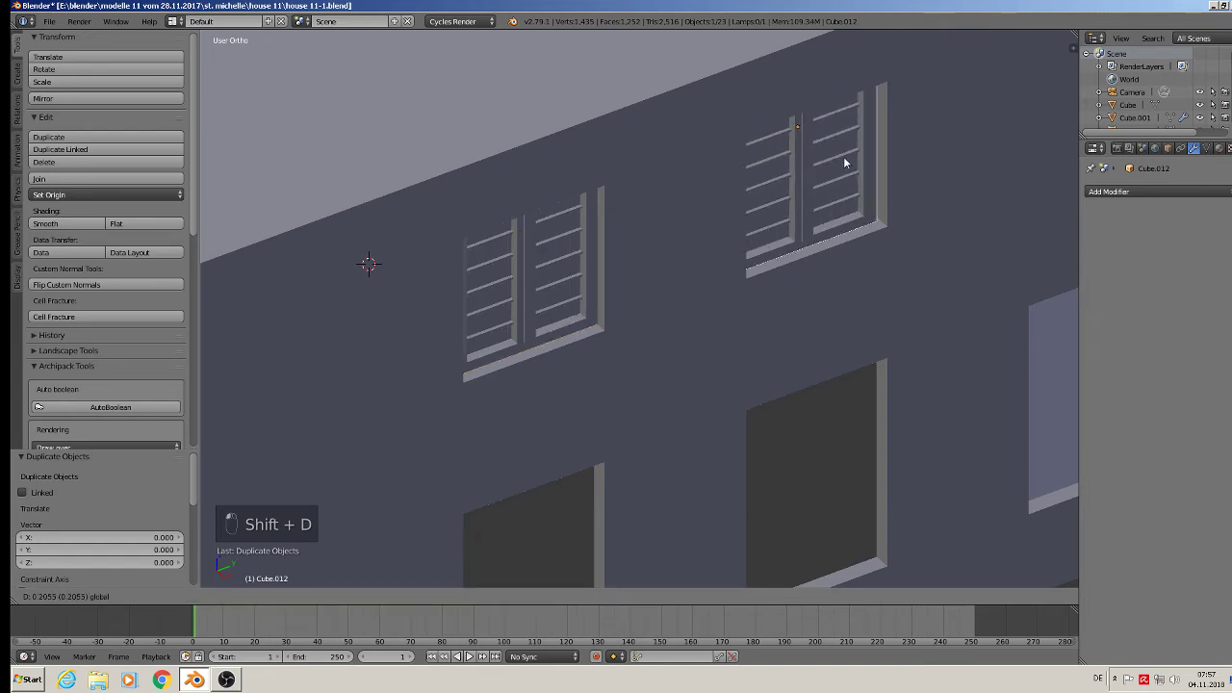
pyautogui.click(850, 154)
# Duplicate the second upper panel and move the copy about -0.26 along Z and -0.207 along Y into the middle row's first opening
pyautogui.keyDown('shift'); pyautogui.moveTo(839, 357); pyautogui.dragTo(774, 313, button='middle'); pyautogui.keyUp('shift')
pyautogui.scroll(-3, 774, 312)
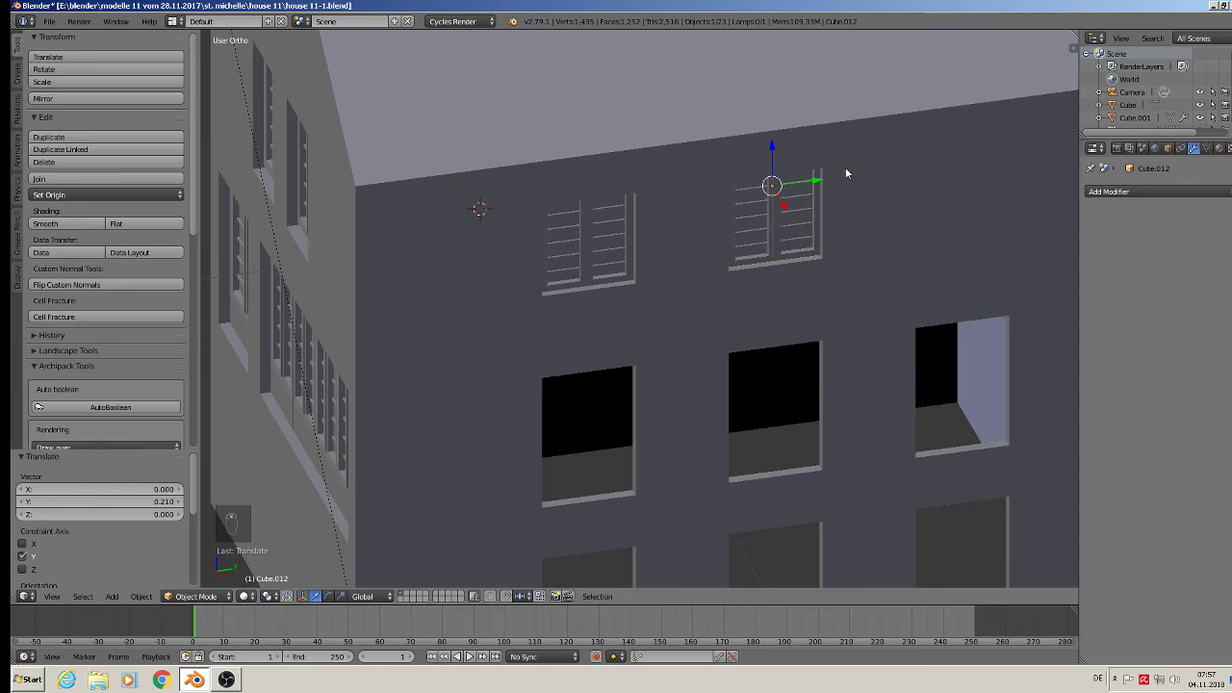
pyautogui.hotkey('shift', 'd')
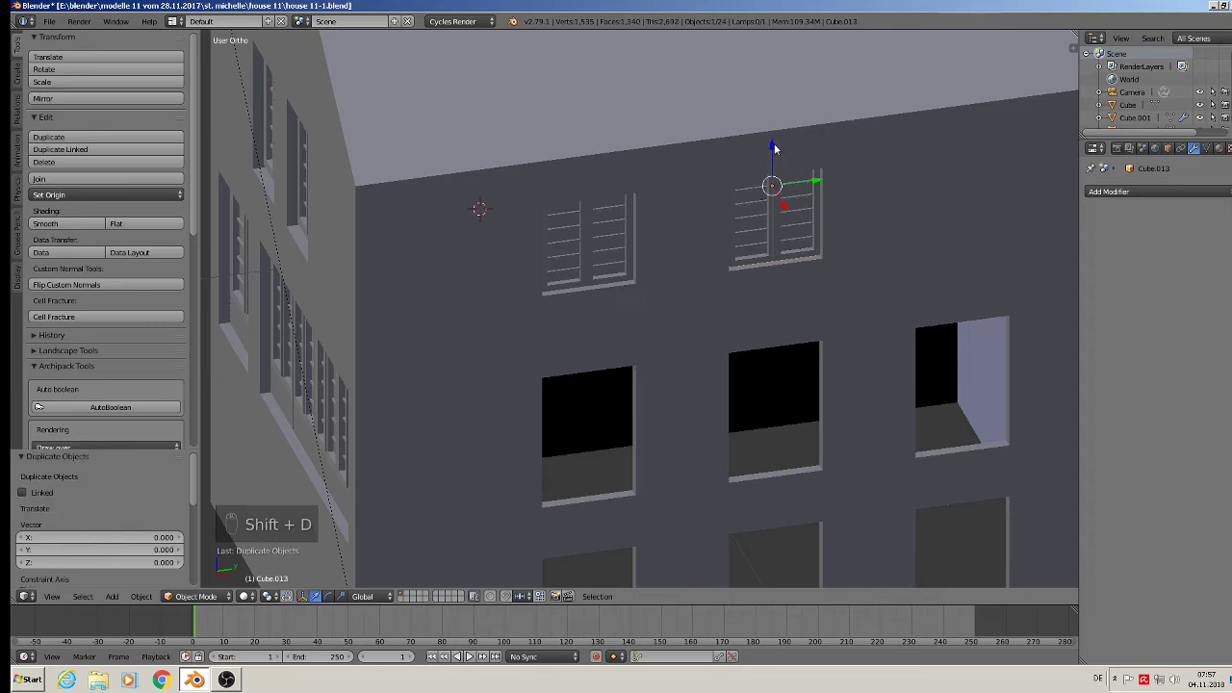
pyautogui.press('z')
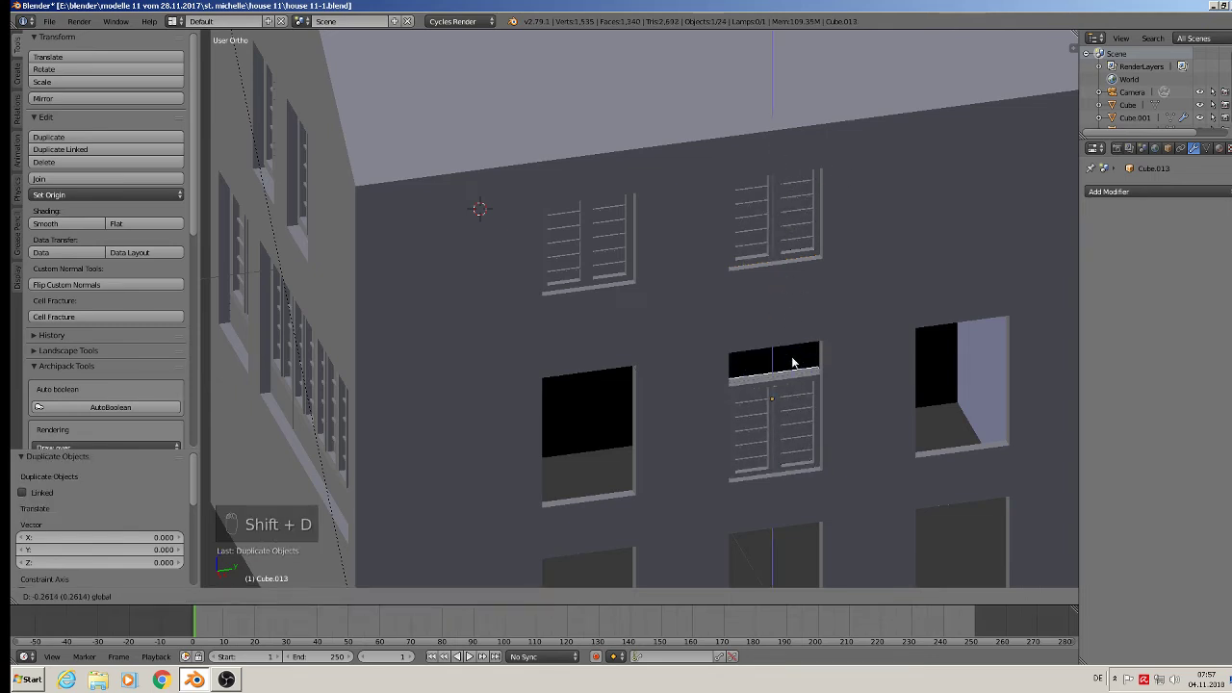
pyautogui.moveTo(792, 357); pyautogui.dragTo(631, 421)
# Stretch the panel in the middle row's first opening along Z and raise it about 0.028 on Z
pyautogui.press('s')
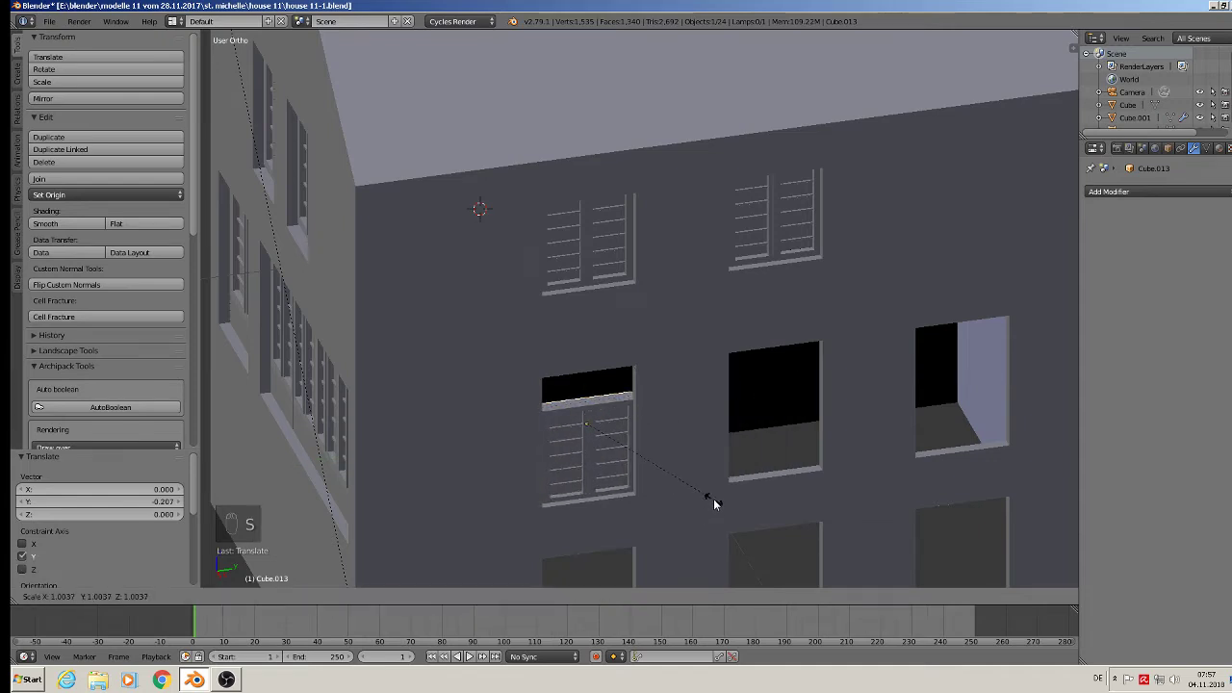
pyautogui.rightClick(715, 499)
pyautogui.press('s')
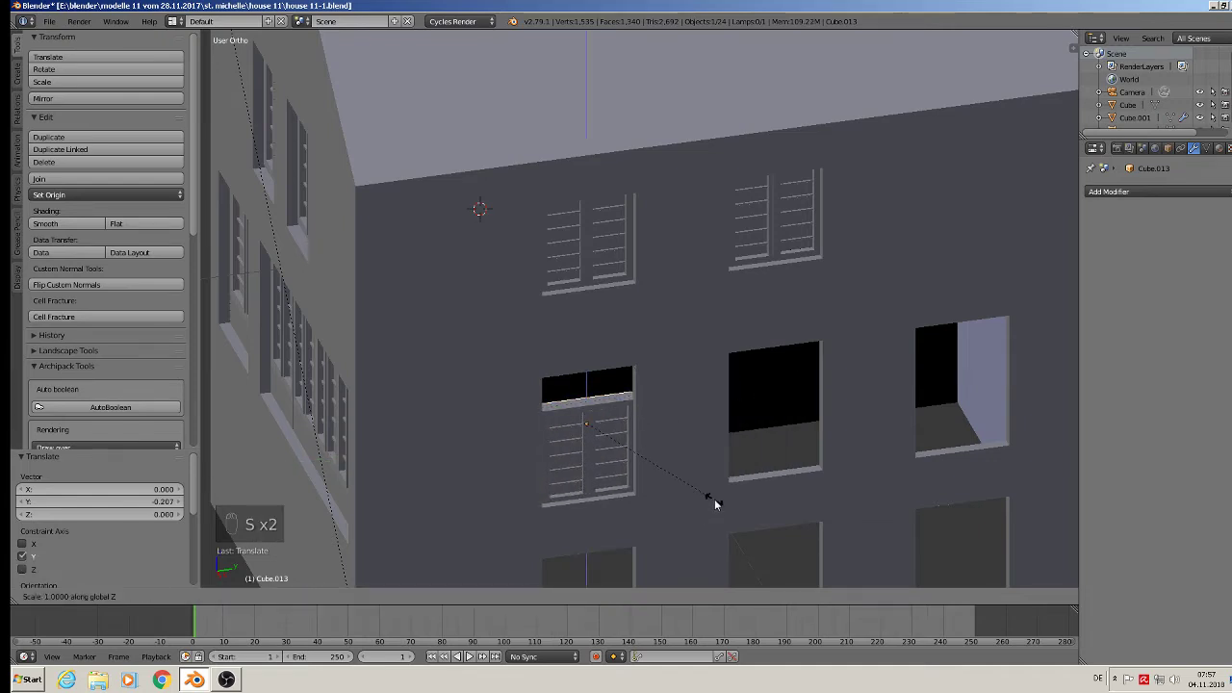
pyautogui.click(722, 551)
pyautogui.moveTo(588, 389); pyautogui.dragTo(584, 365)
# Stretch the middle-row panel further along Z to fill the opening's height, then shift it about 0.008 on Z and -0.004 on Y
pyautogui.moveTo(592, 388); pyautogui.dragTo(678, 469, button='middle')
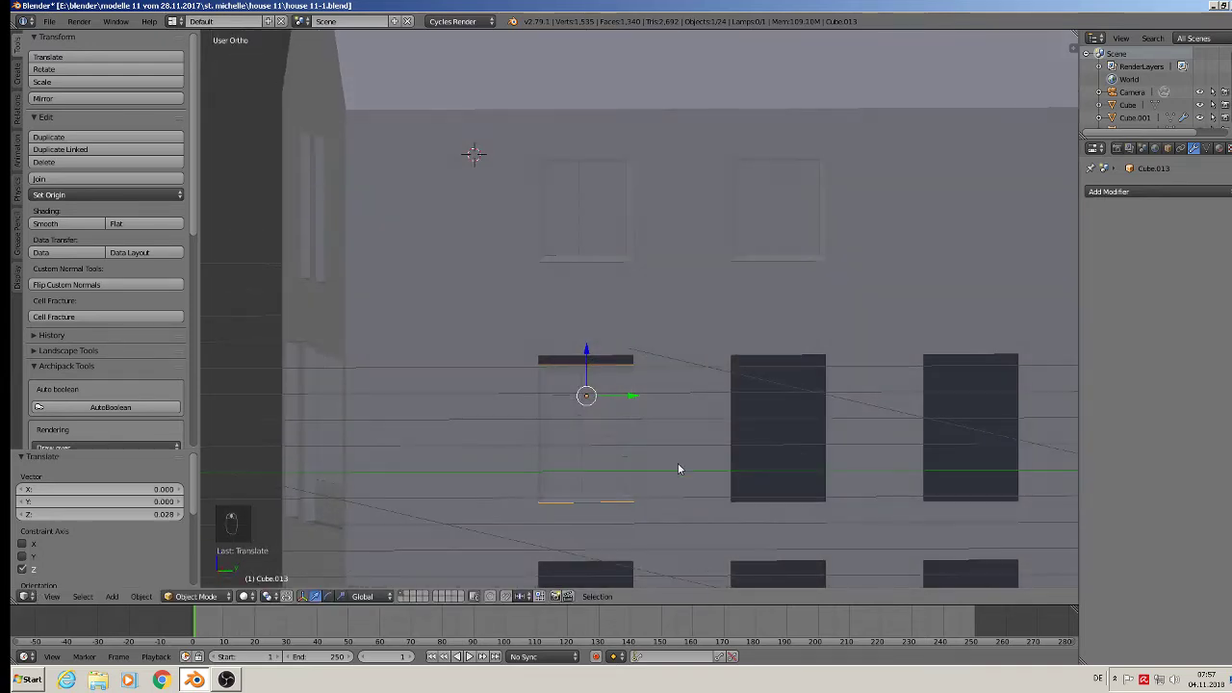
pyautogui.press('s')
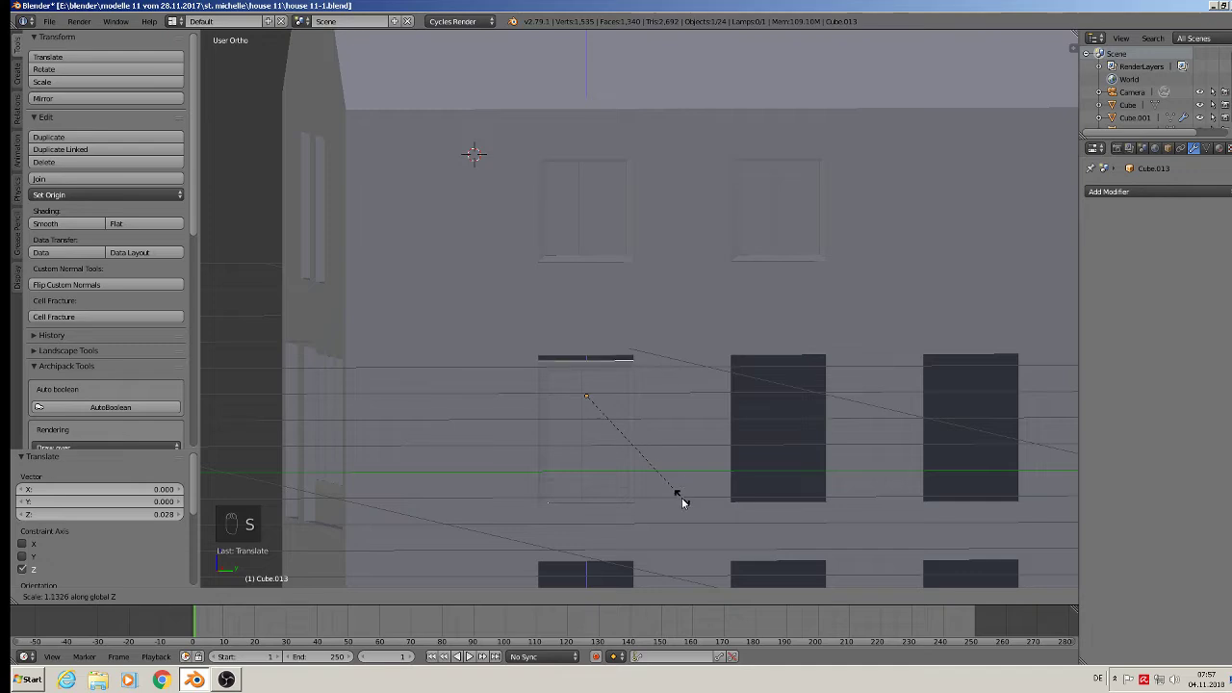
pyautogui.click(681, 515)
pyautogui.click(577, 344)
pyautogui.moveTo(589, 352); pyautogui.dragTo(585, 345)
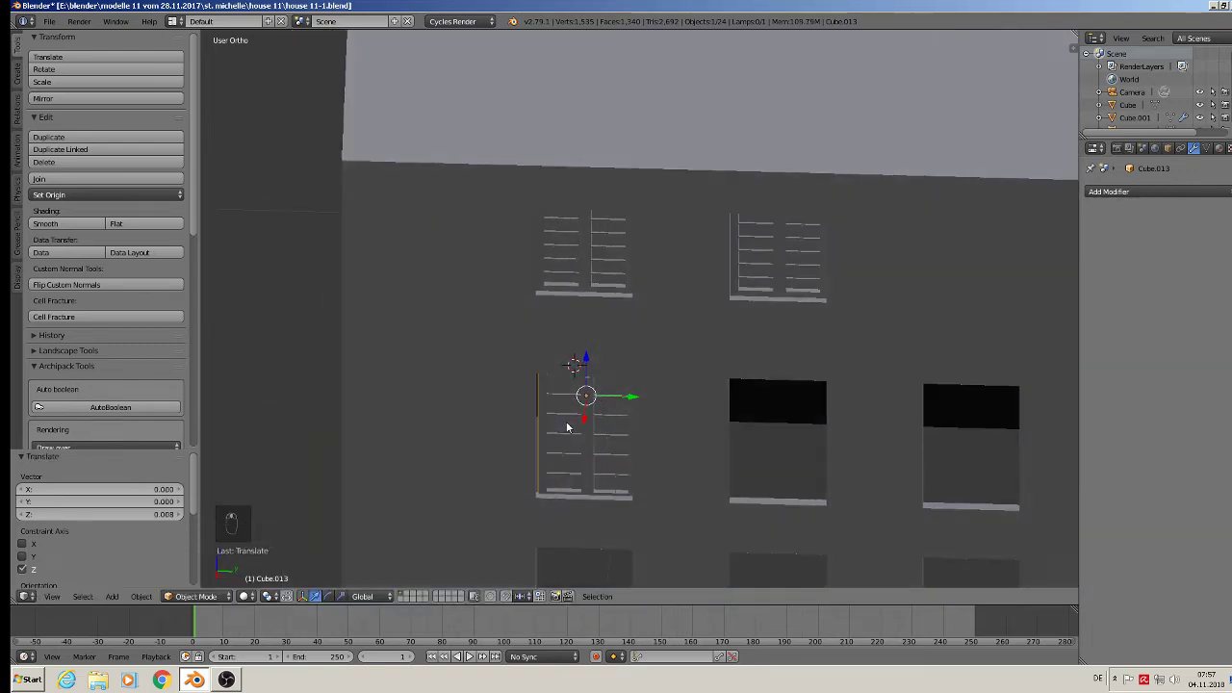
pyautogui.moveTo(628, 396); pyautogui.dragTo(627, 401)
# Duplicate the middle-row panel twice in succession, moving the copies about 0.21 and 0.208 along Y into the row's two remaining openings
pyautogui.scroll(-2, 627, 402)
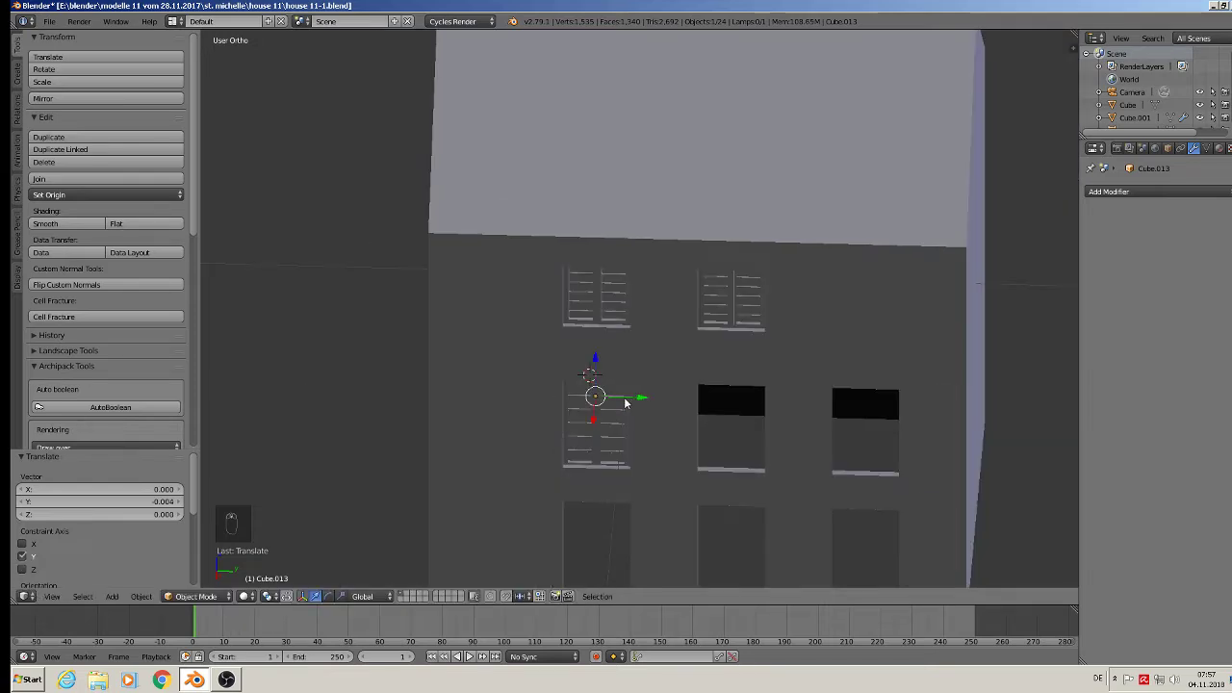
pyautogui.hotkey('shift', 'd')
pyautogui.press('y')
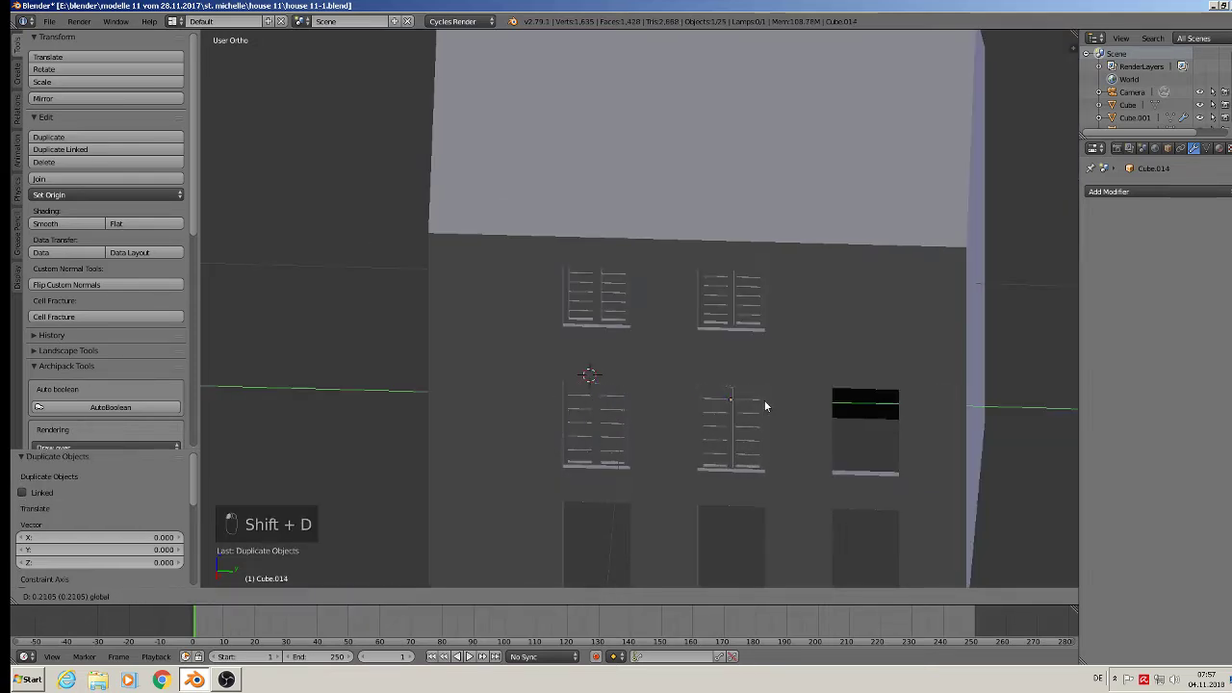
pyautogui.click(763, 401)
pyautogui.hotkey('shift', 'd')
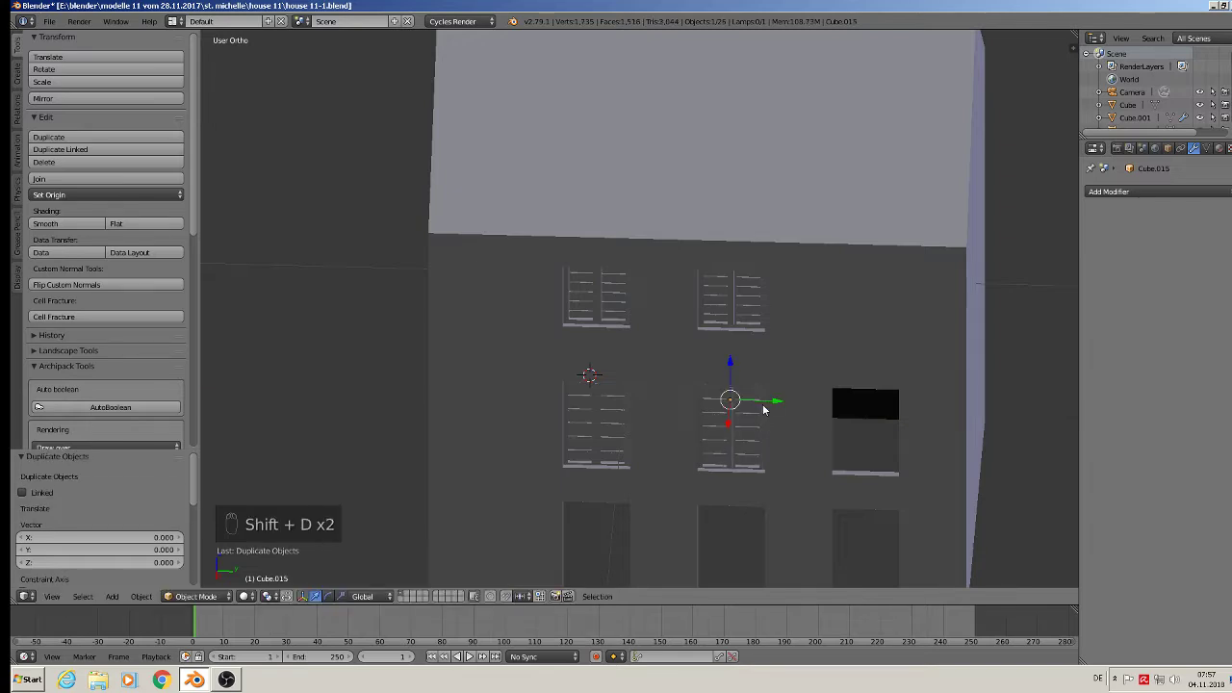
pyautogui.press('y')
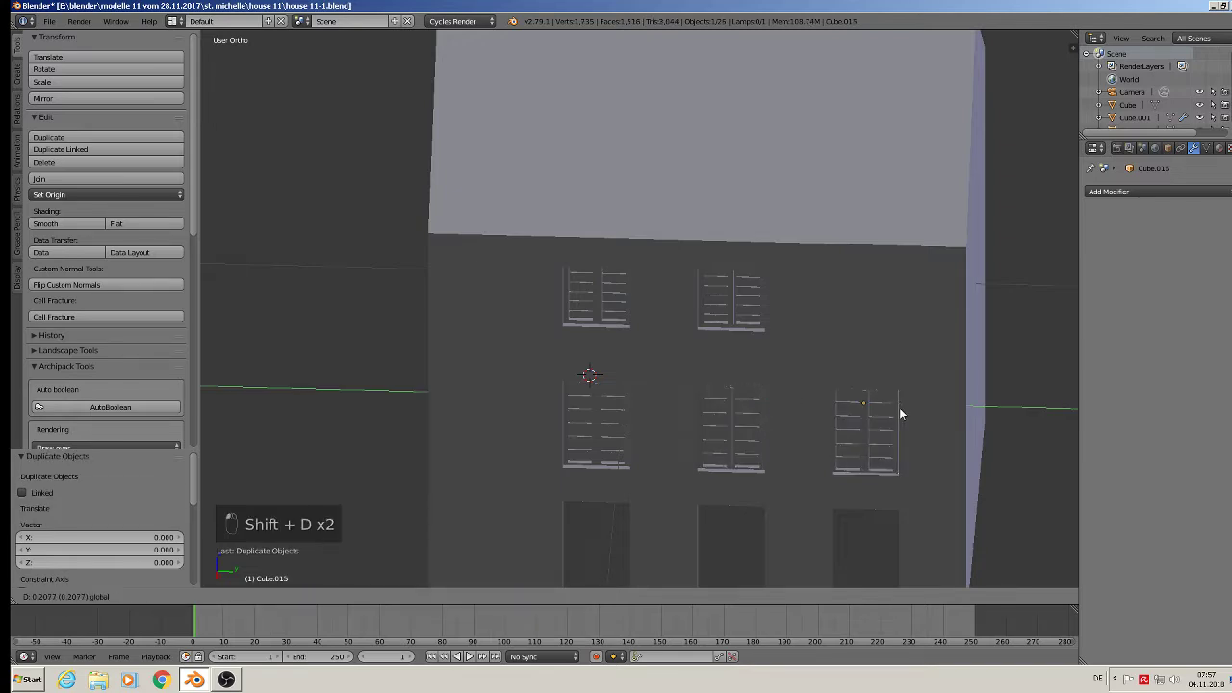
pyautogui.click(900, 414)
# Duplicate the middle row's three window panels together and move the copies about -0.235 along Z into the bottom row's openings
pyautogui.keyDown('shift'); pyautogui.rightClick(698, 425); pyautogui.keyUp('shift')
pyautogui.keyDown('shift'); pyautogui.rightClick(620, 418); pyautogui.keyUp('shift')
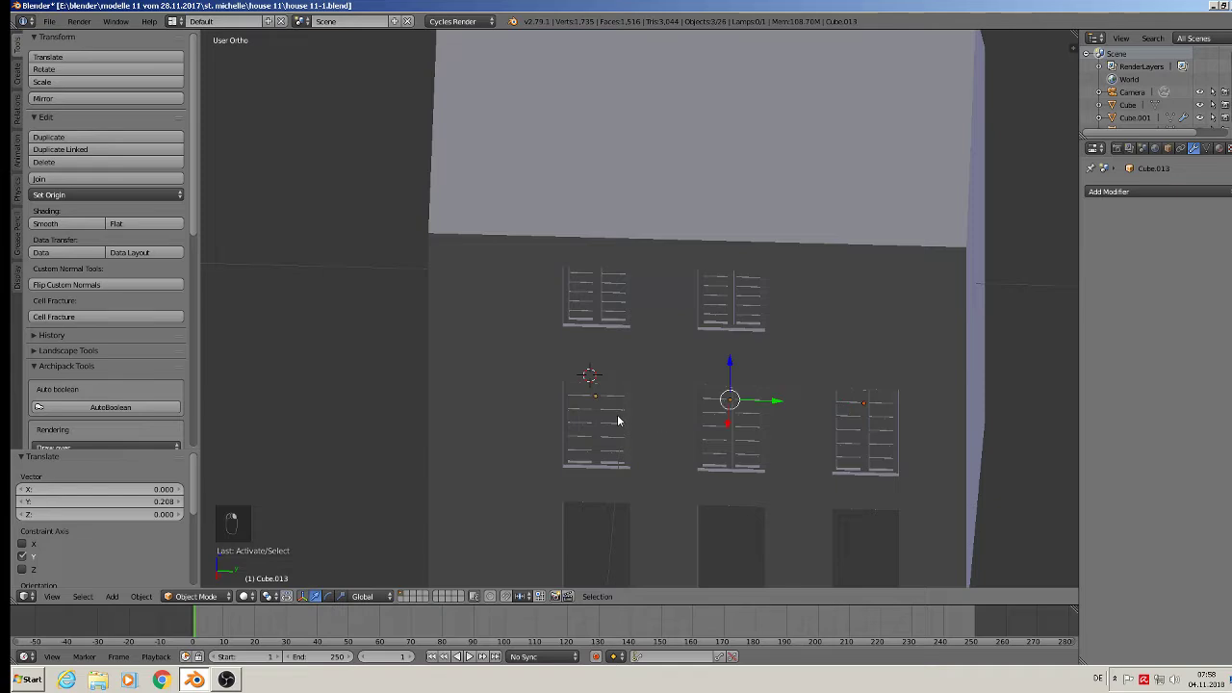
pyautogui.moveTo(620, 418); pyautogui.dragTo(703, 427, button='middle')
pyautogui.hotkey('shift', 'd')
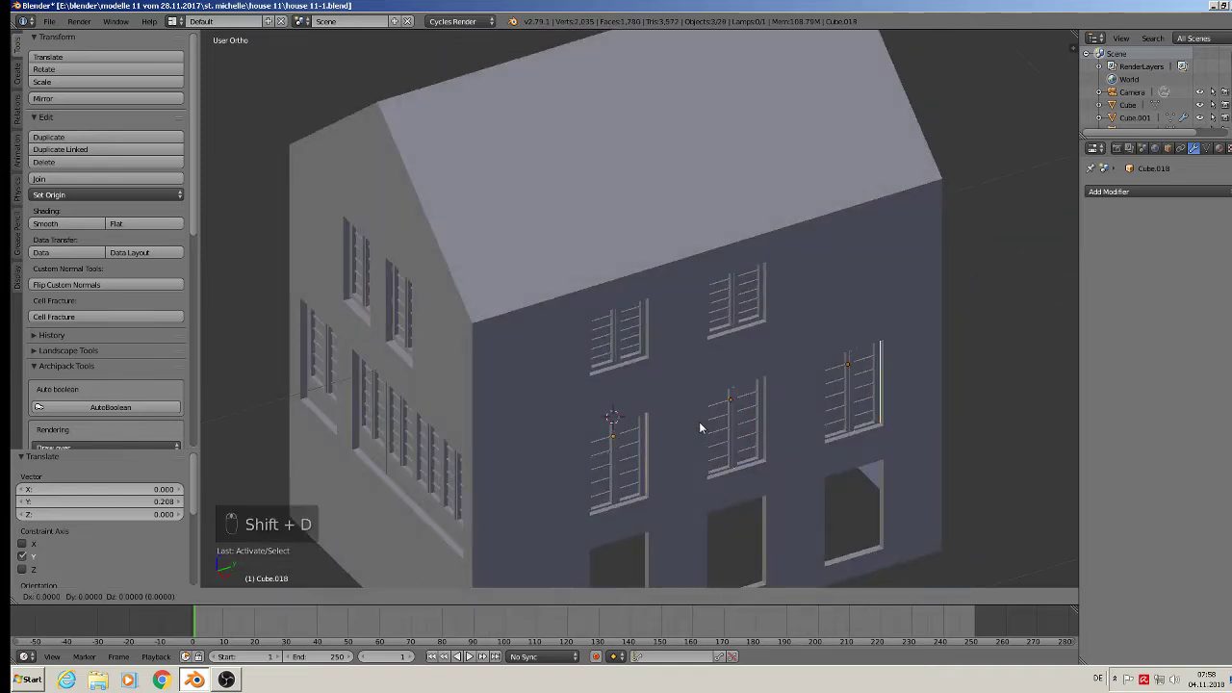
pyautogui.press('z')
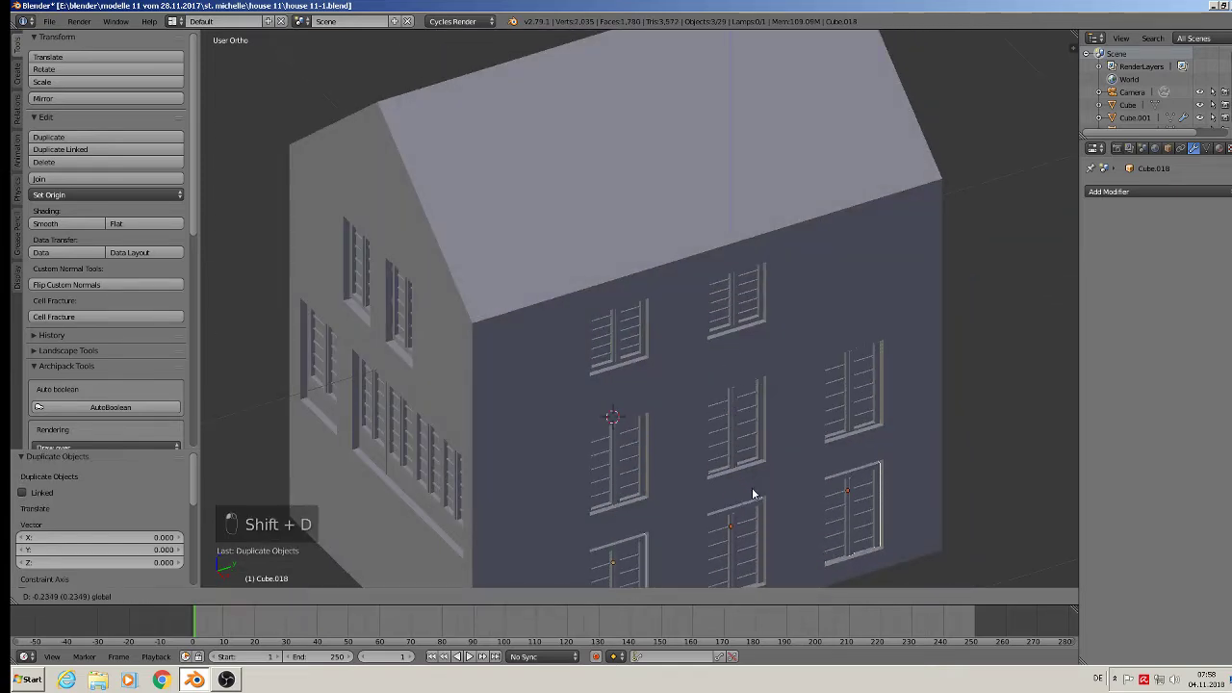
pyautogui.click(753, 482)
pyautogui.keyDown('shift'); pyautogui.moveTo(753, 482); pyautogui.dragTo(705, 401, button='middle'); pyautogui.keyUp('shift')
pyautogui.press('a')
pyautogui.scroll(-4, 678, 393)
pyautogui.press('Tab')
pyautogui.press('Tab')
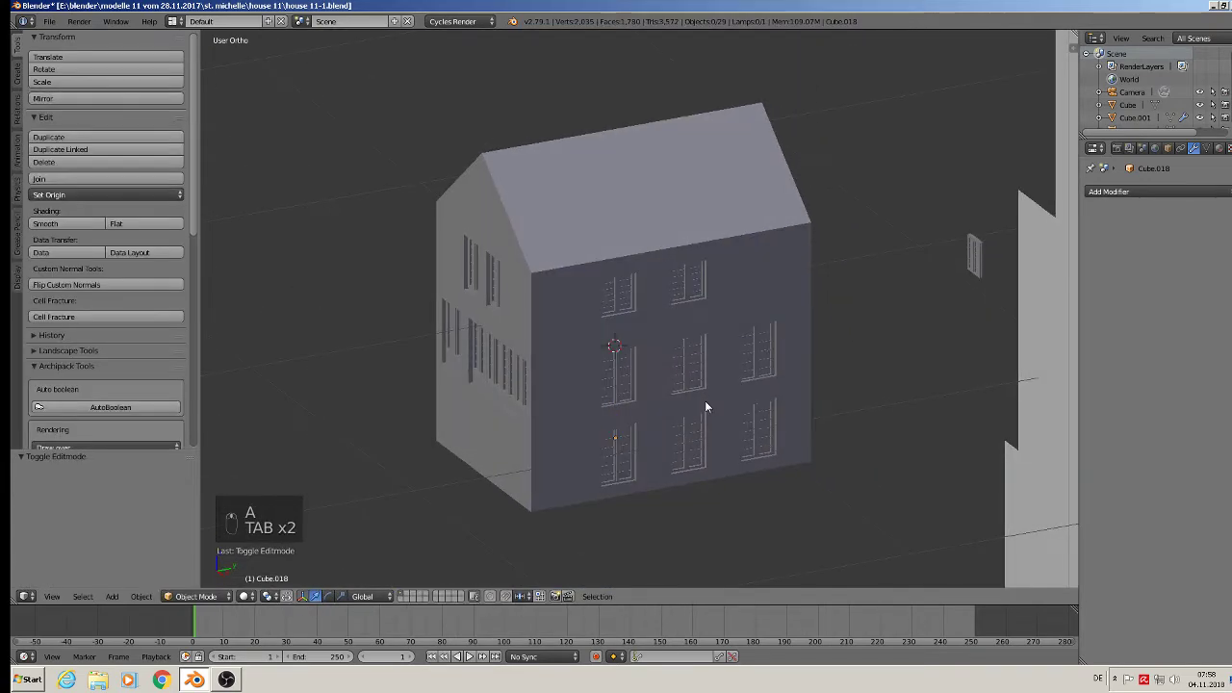
pyautogui.press('a')
pyautogui.press('a')
pyautogui.press('a')
pyautogui.press('a')
pyautogui.scroll(-3, 776, 394)
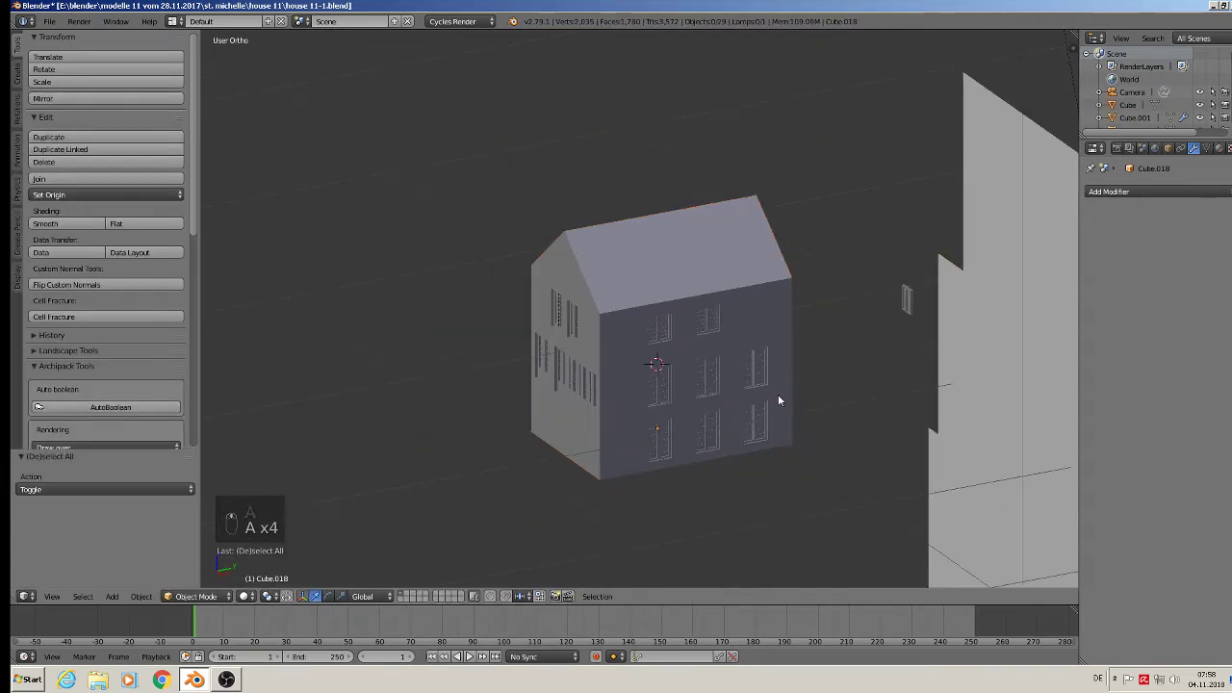
# Change the viewport shading so the reference planes display their photos beside the house
pyautogui.moveTo(778, 394); pyautogui.dragTo(820, 401, button='middle')
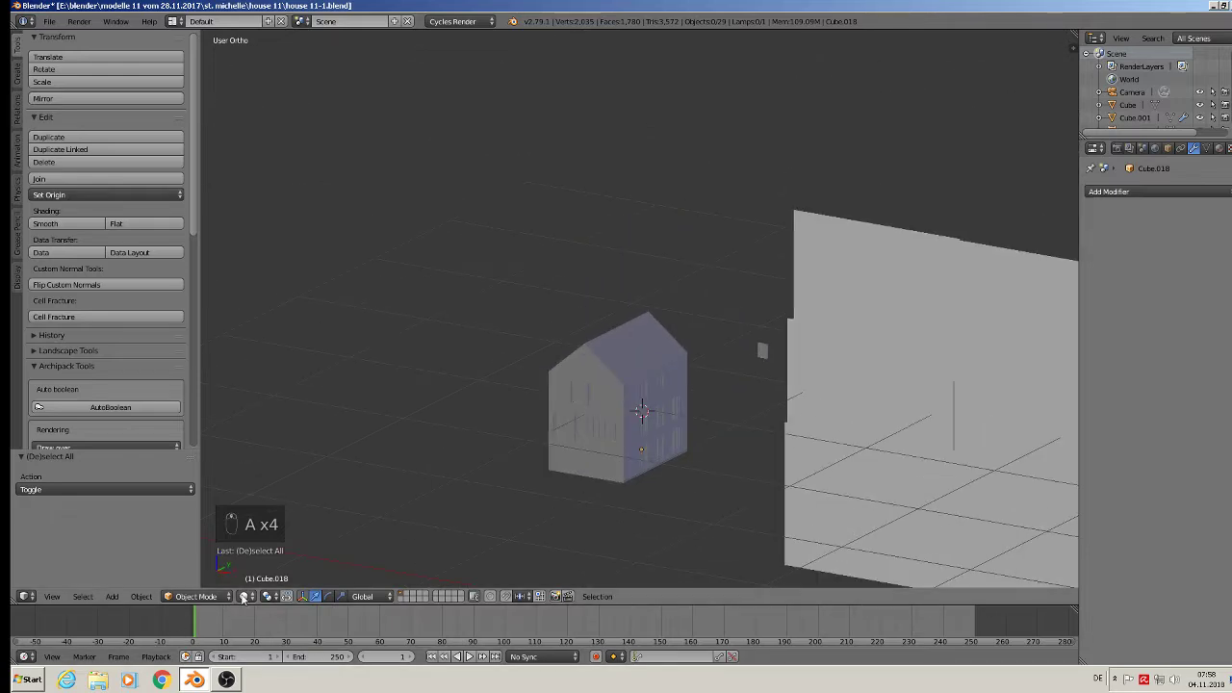
pyautogui.click(243, 596)
pyautogui.click(276, 525)
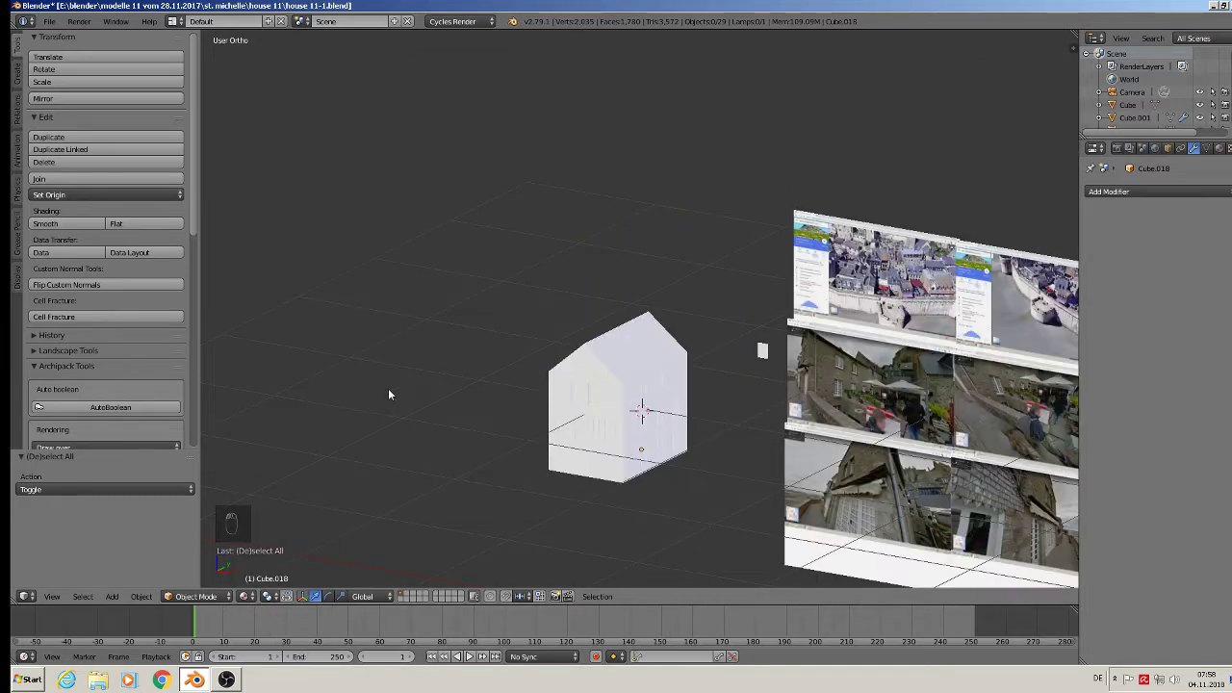
# Save the current file, then save a new version of it as house 11-2.blend
pyautogui.click(48, 23)
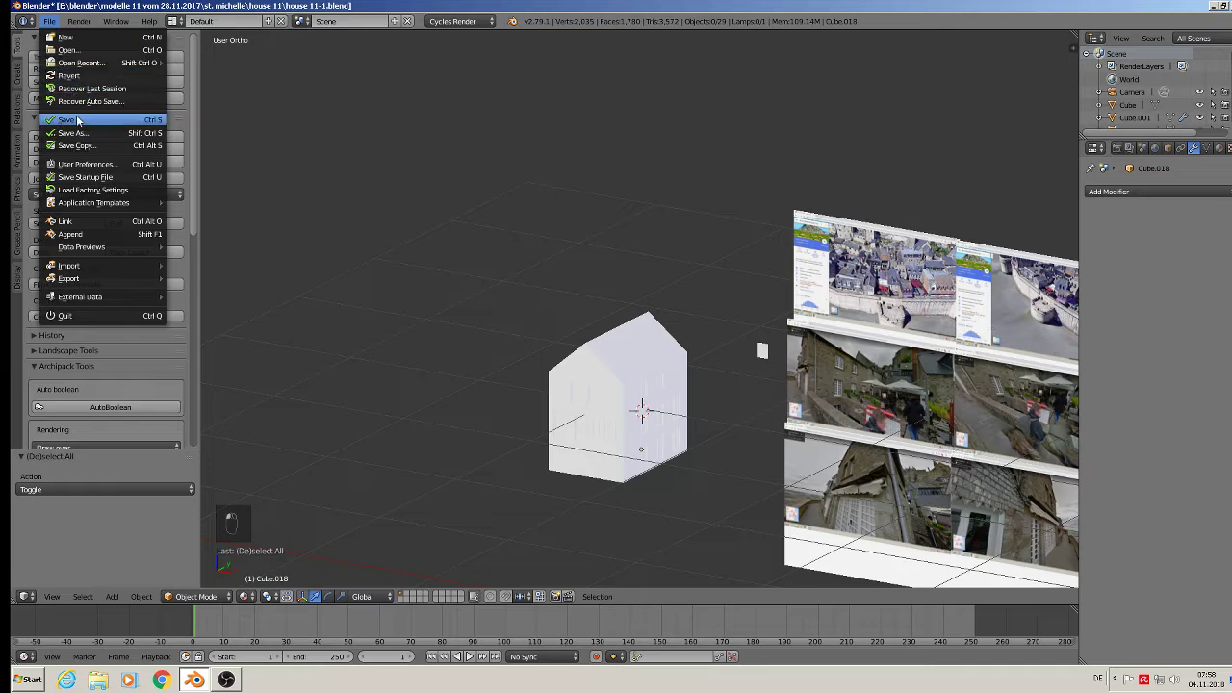
pyautogui.click(77, 120)
pyautogui.click(48, 23)
pyautogui.click(91, 132)
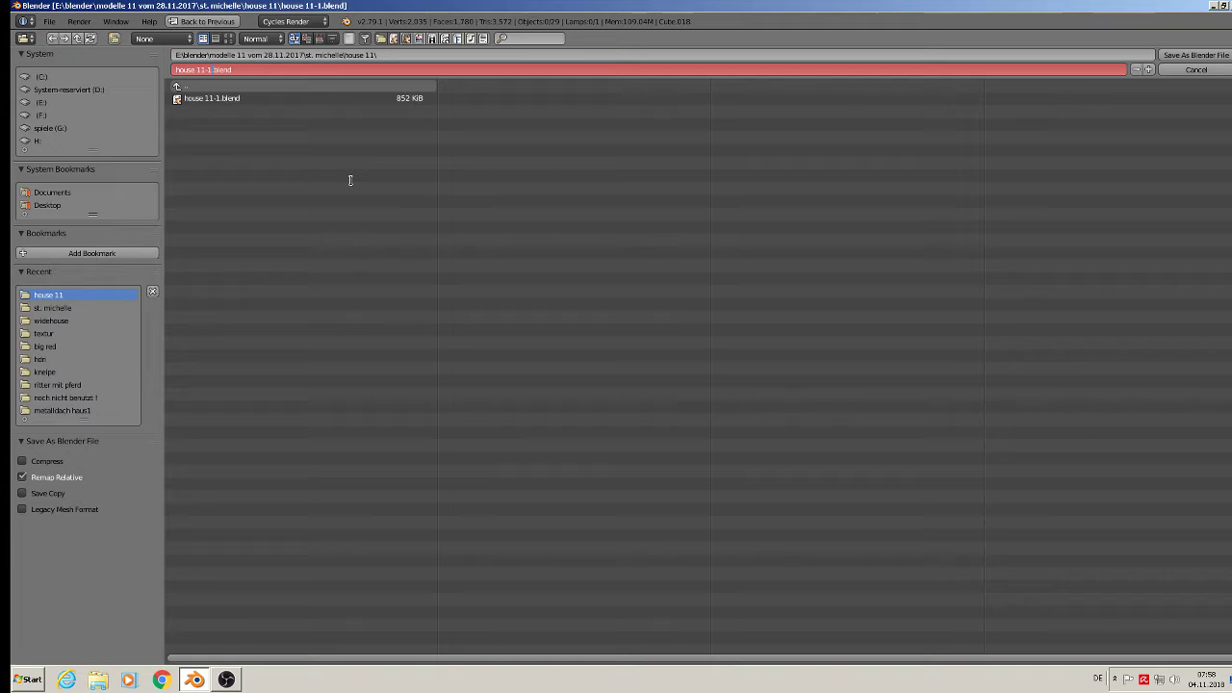
pyautogui.click(1194, 55)
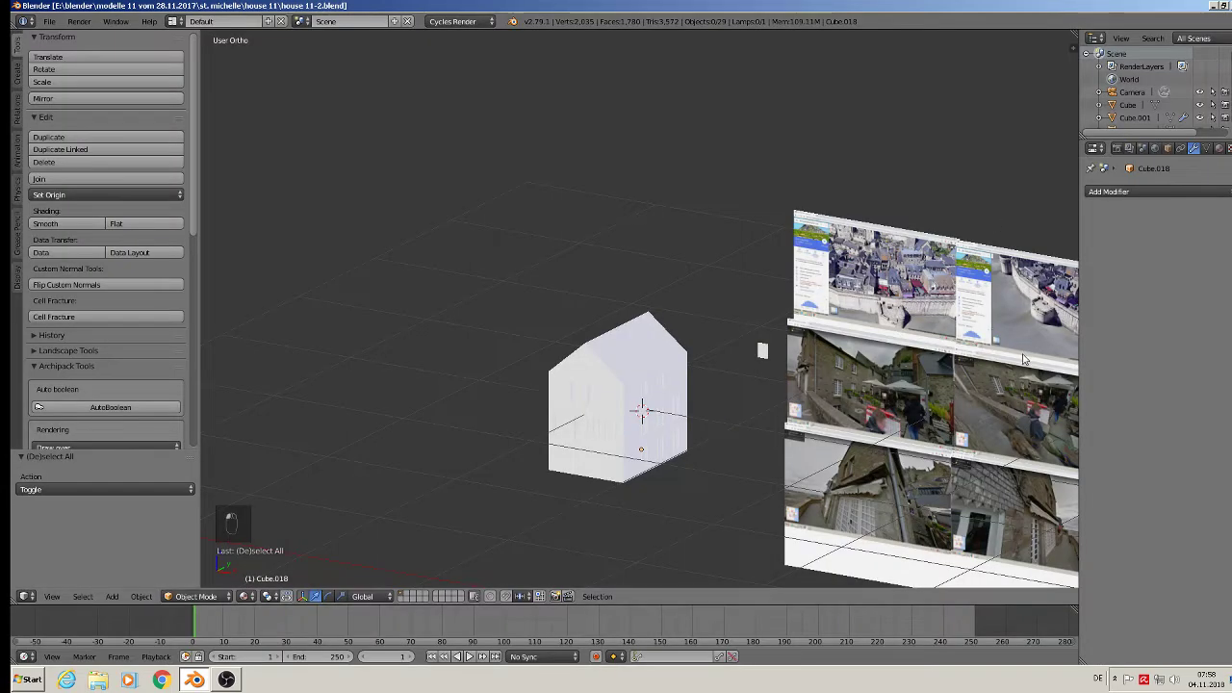
# Examine the street-level reference photos for the stone house's corner stonework, windows, drainpipe and entrance awning
pyautogui.scroll(1, 879, 373)
pyautogui.scroll(1, 879, 374)
pyautogui.scroll(1, 729, 304)
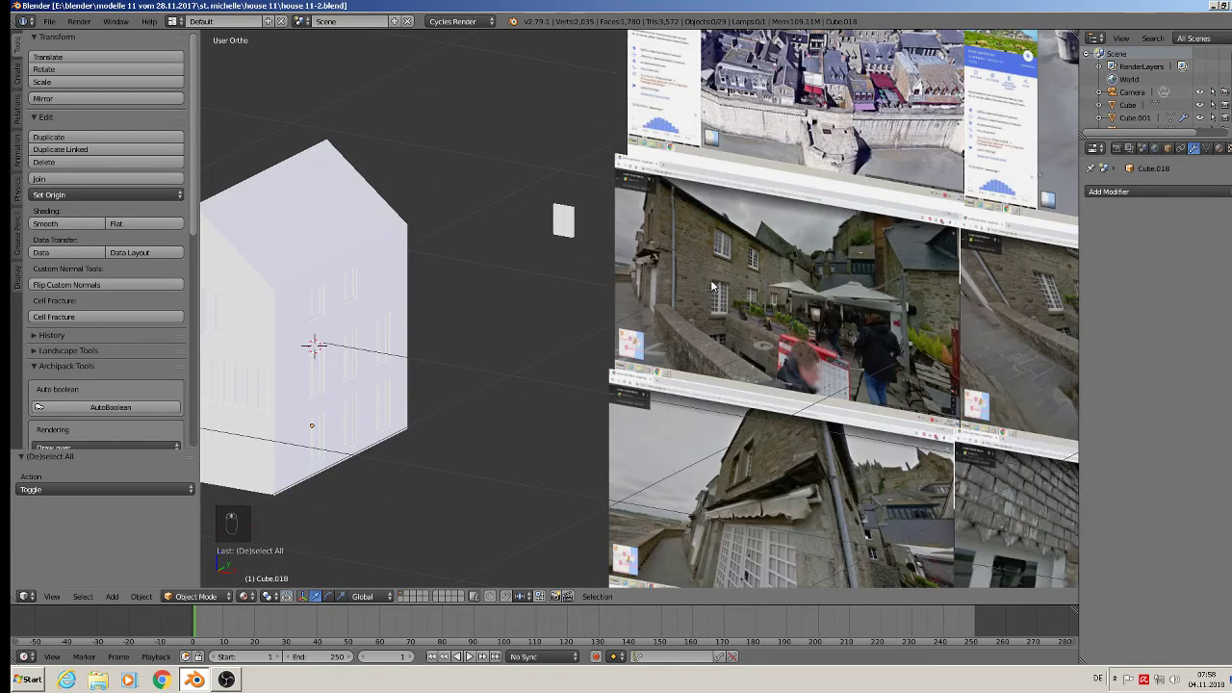
pyautogui.scroll(-1, 702, 277)
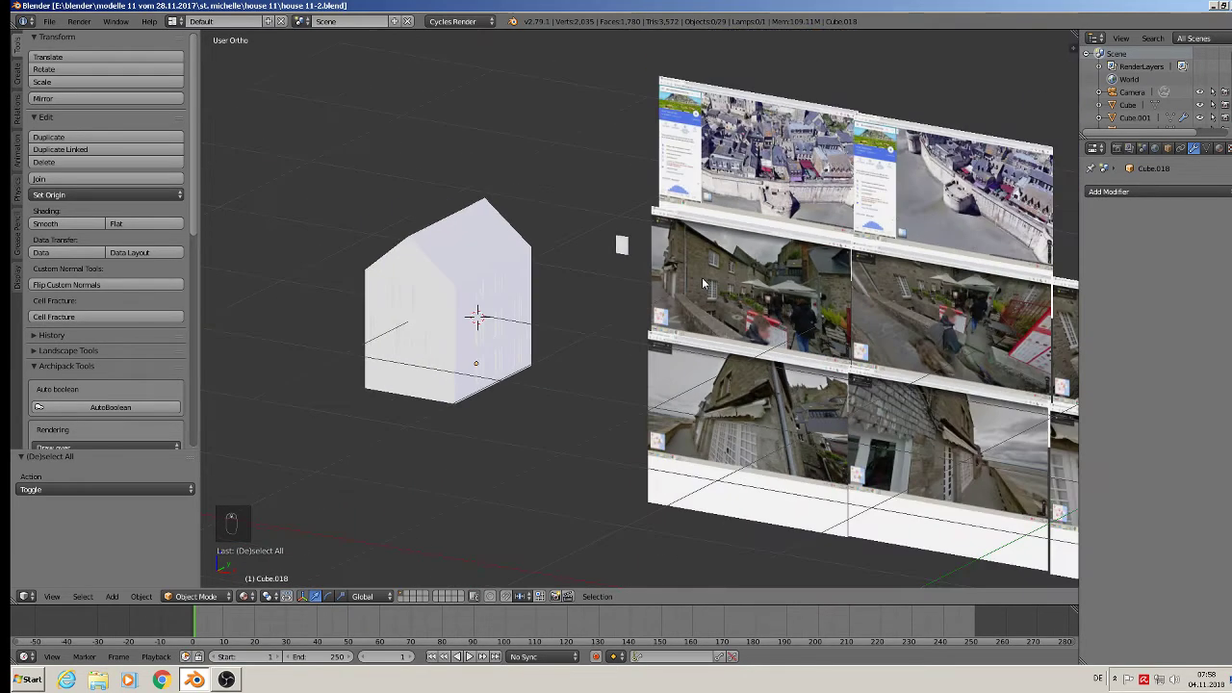
pyautogui.scroll(1, 696, 275)
pyautogui.scroll(1, 675, 227)
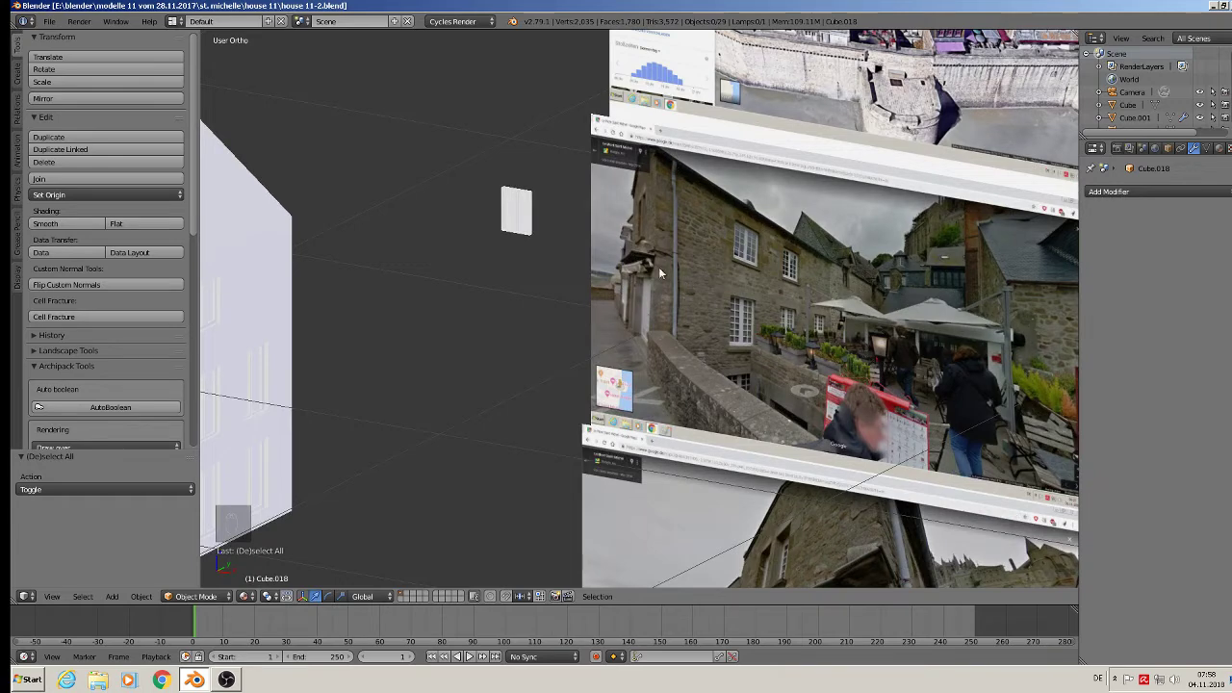
pyautogui.scroll(2, 639, 266)
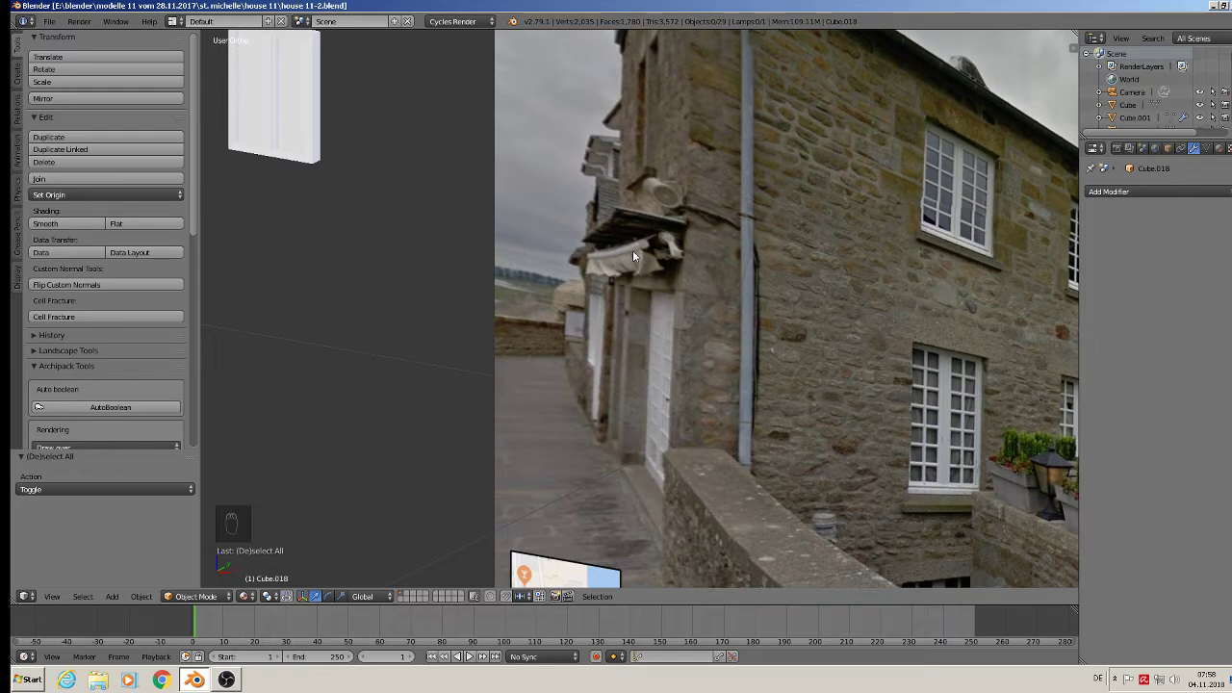
pyautogui.scroll(-3, 653, 241)
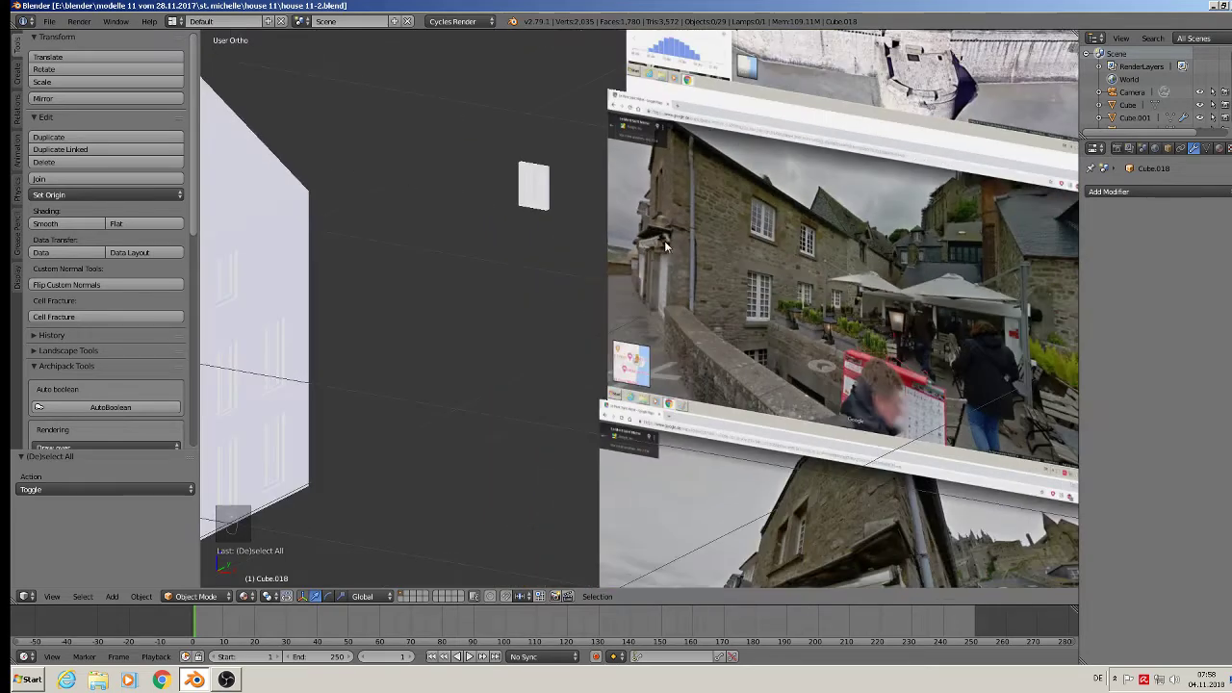
pyautogui.scroll(-2, 665, 241)
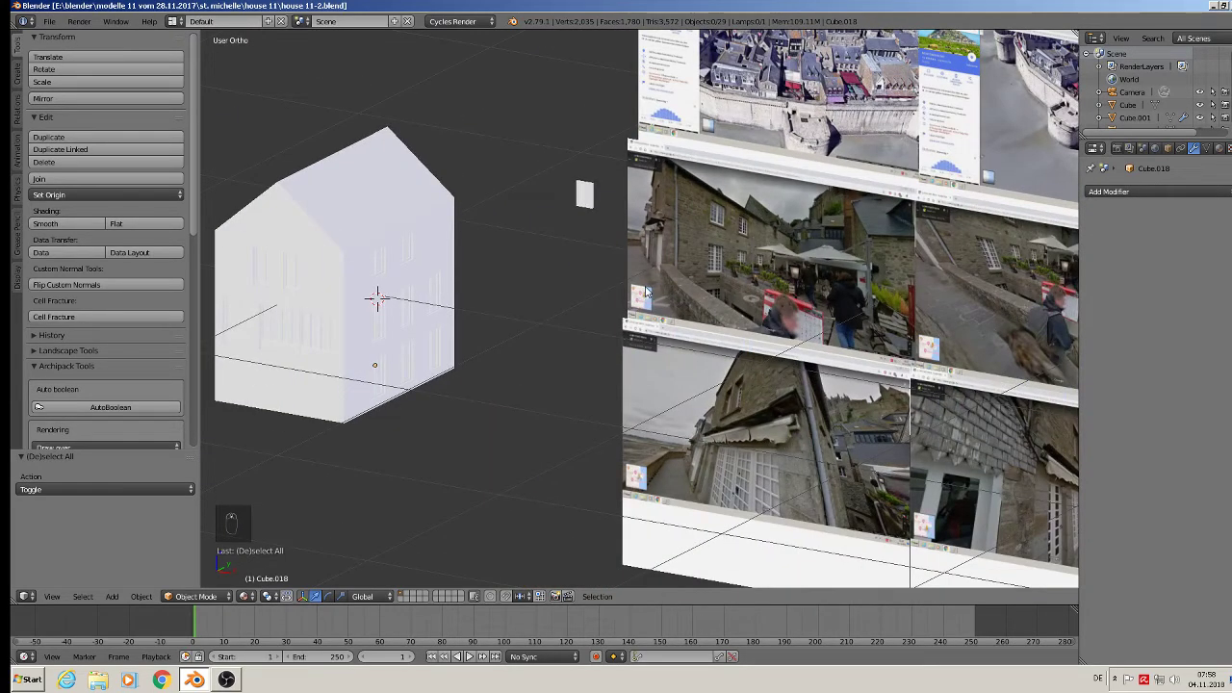
pyautogui.scroll(5, 751, 228)
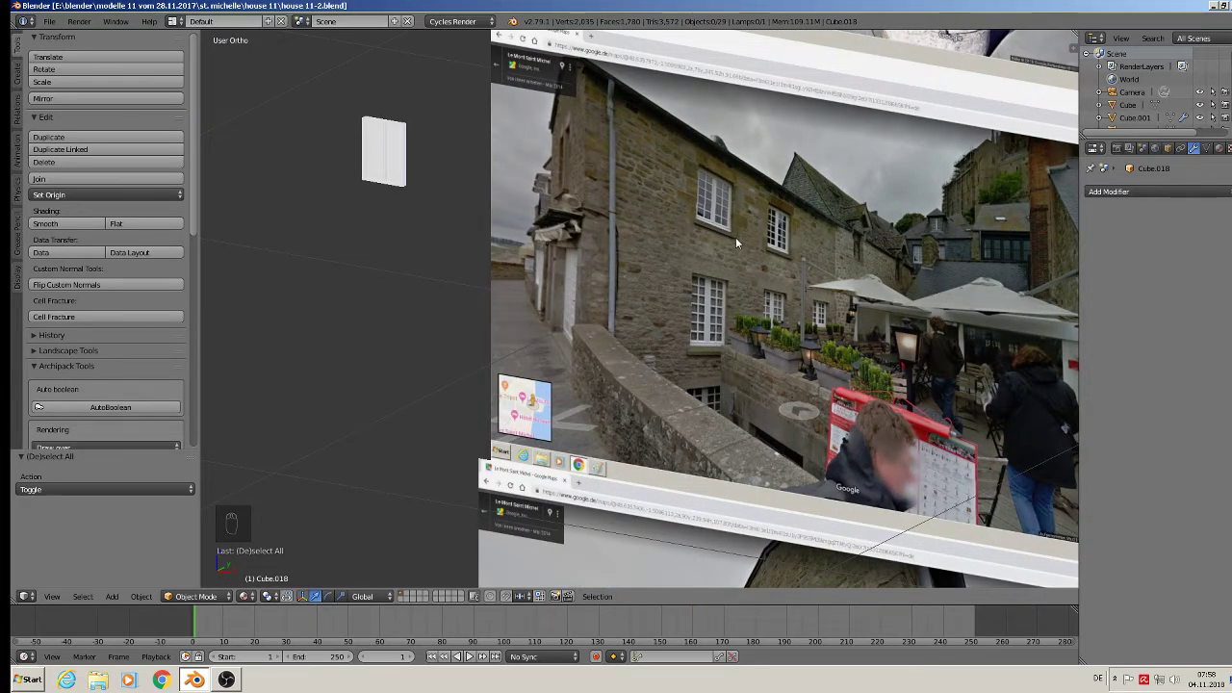
pyautogui.scroll(-5, 736, 236)
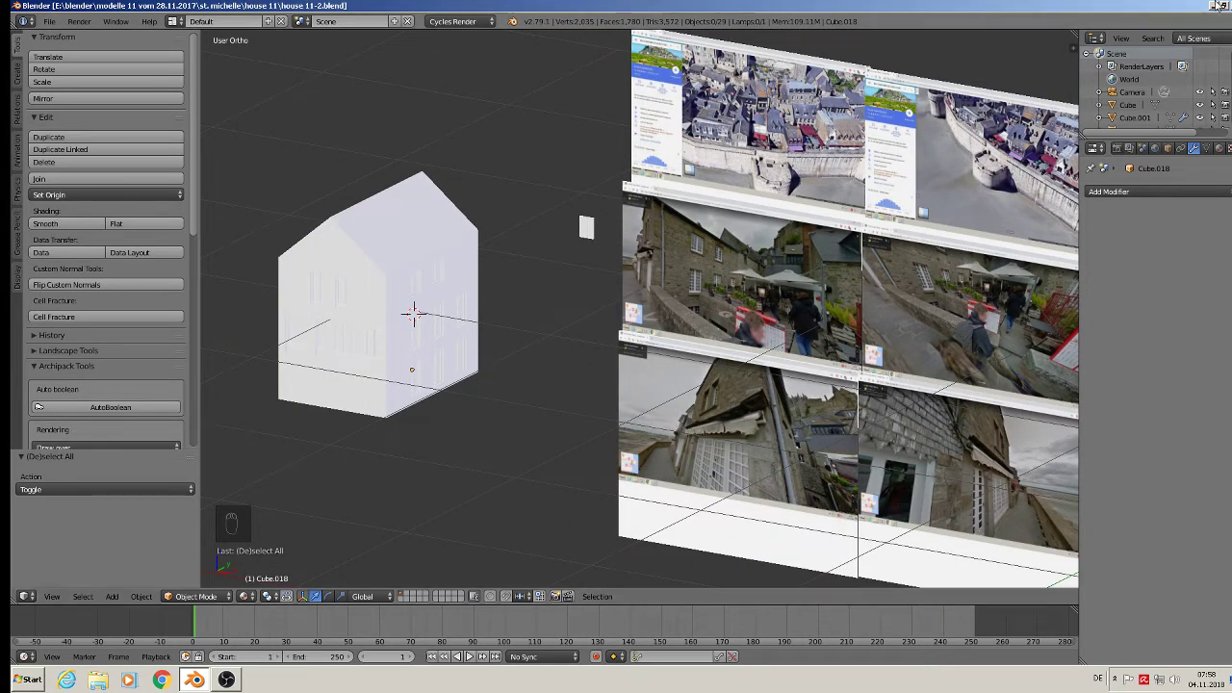
# Minimize the open windows and start a second Blender instance from the desktop
pyautogui.click(1213, 7)
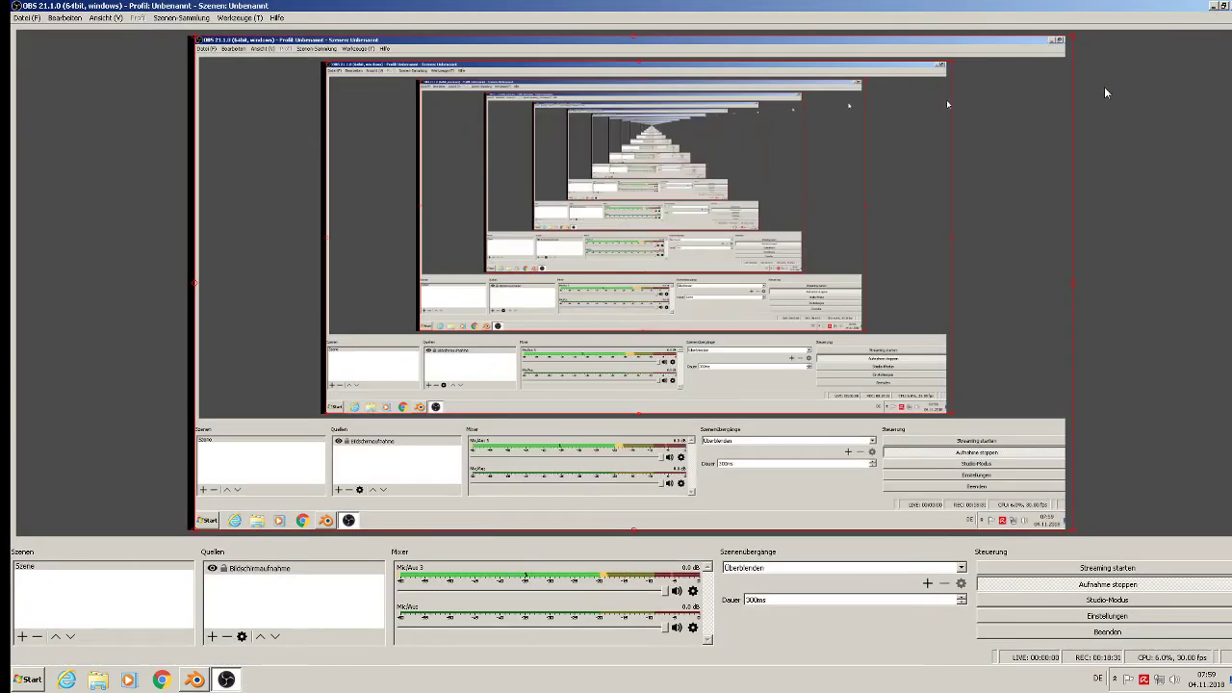
pyautogui.click(1218, 8)
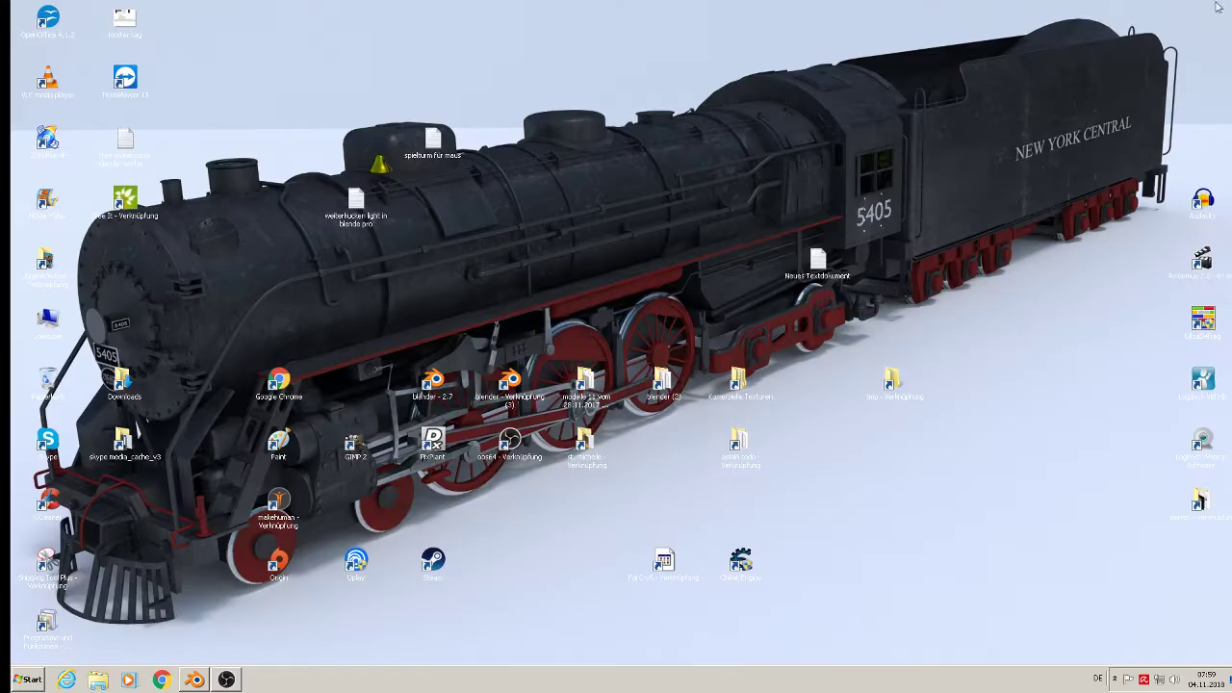
pyautogui.doubleClick(507, 403)
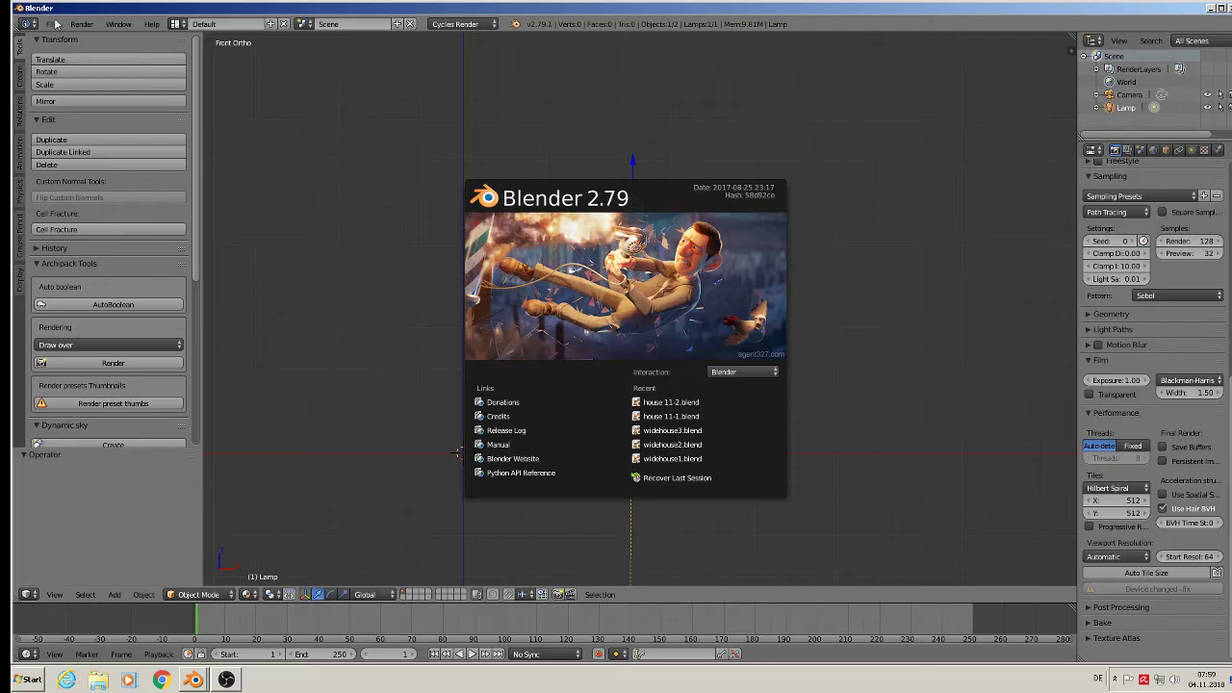
# Open haus9.blend from the haus 1 folder inside st. michelle
pyautogui.click(44, 31)
pyautogui.click(51, 24)
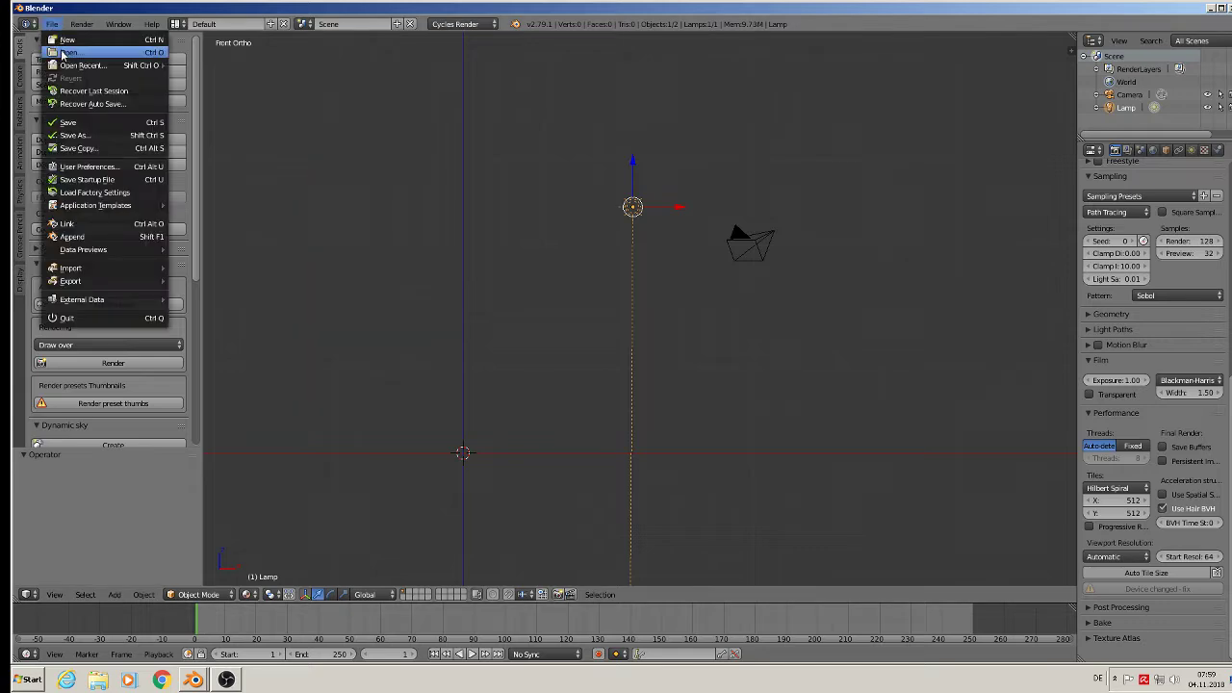
pyautogui.click(63, 53)
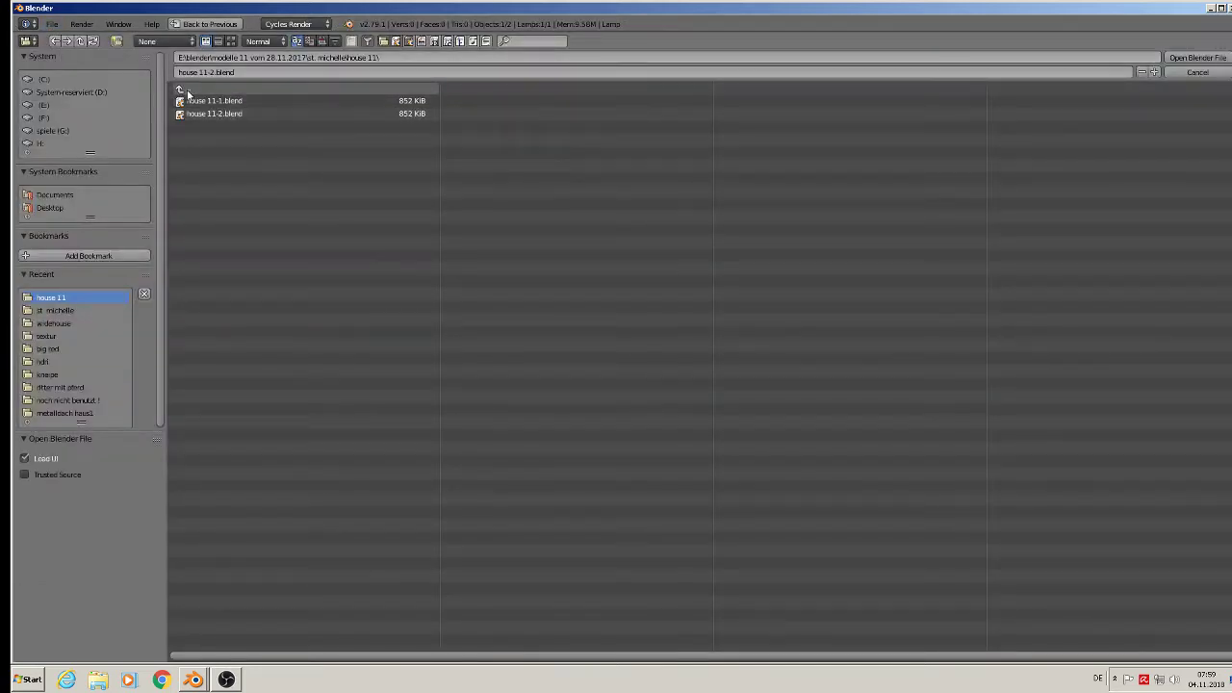
pyautogui.click(187, 90)
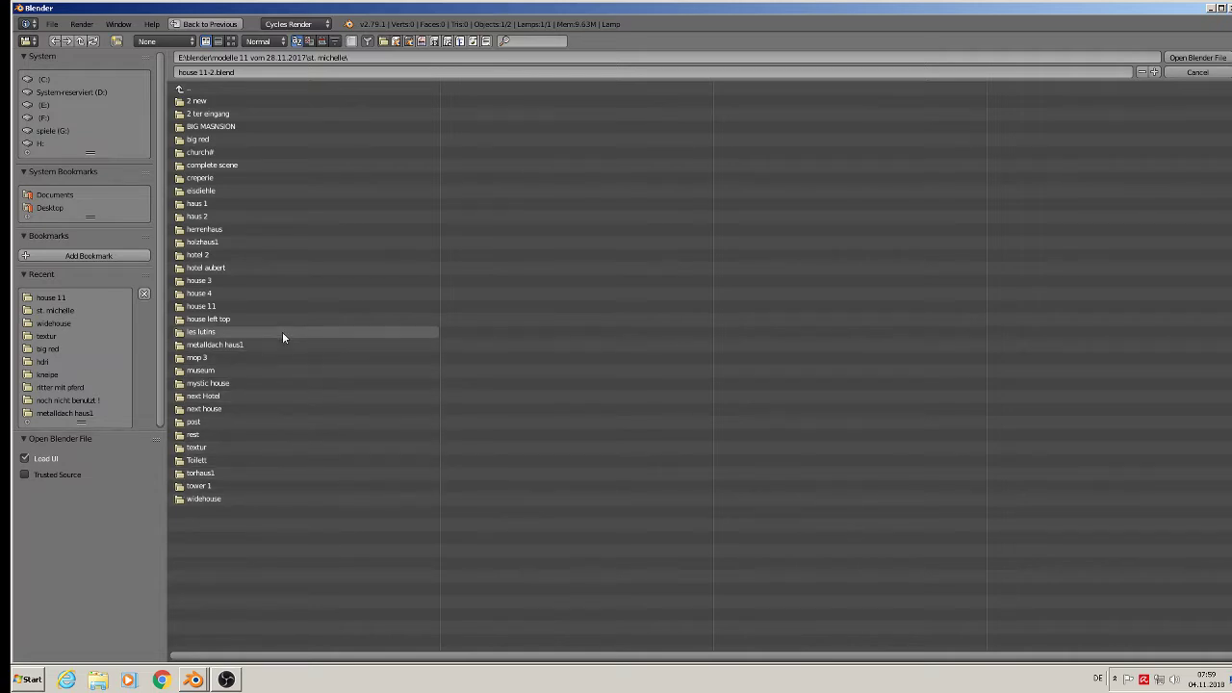
pyautogui.click(249, 204)
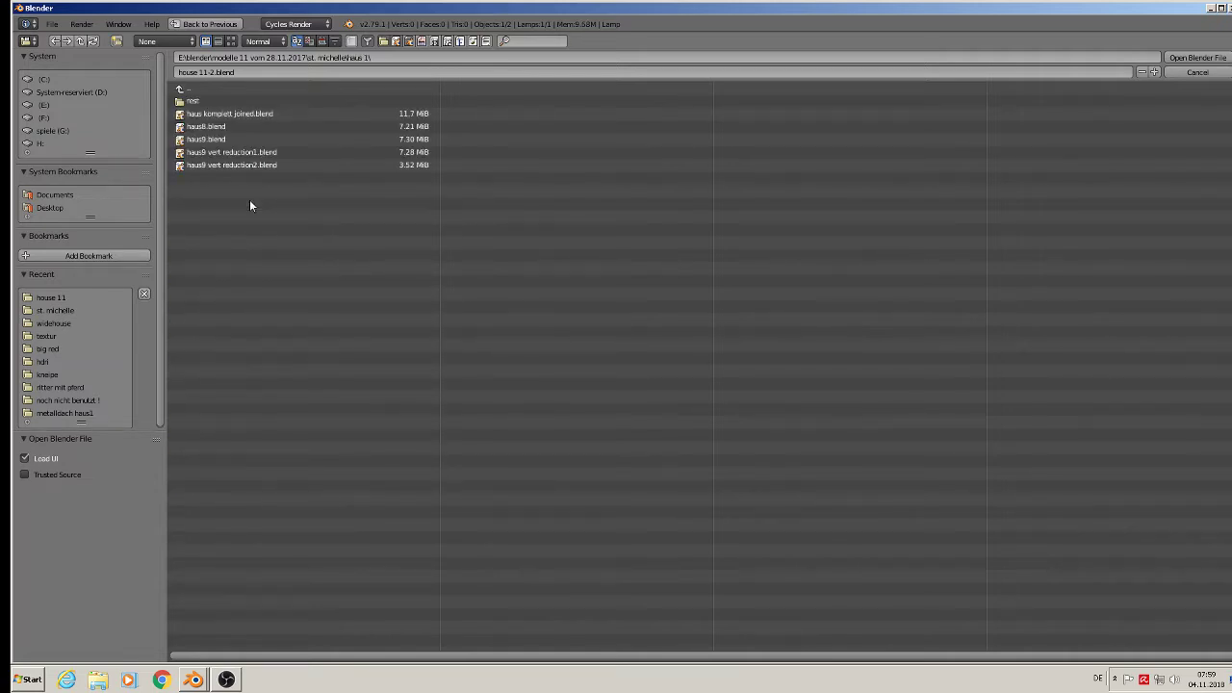
pyautogui.doubleClick(220, 139)
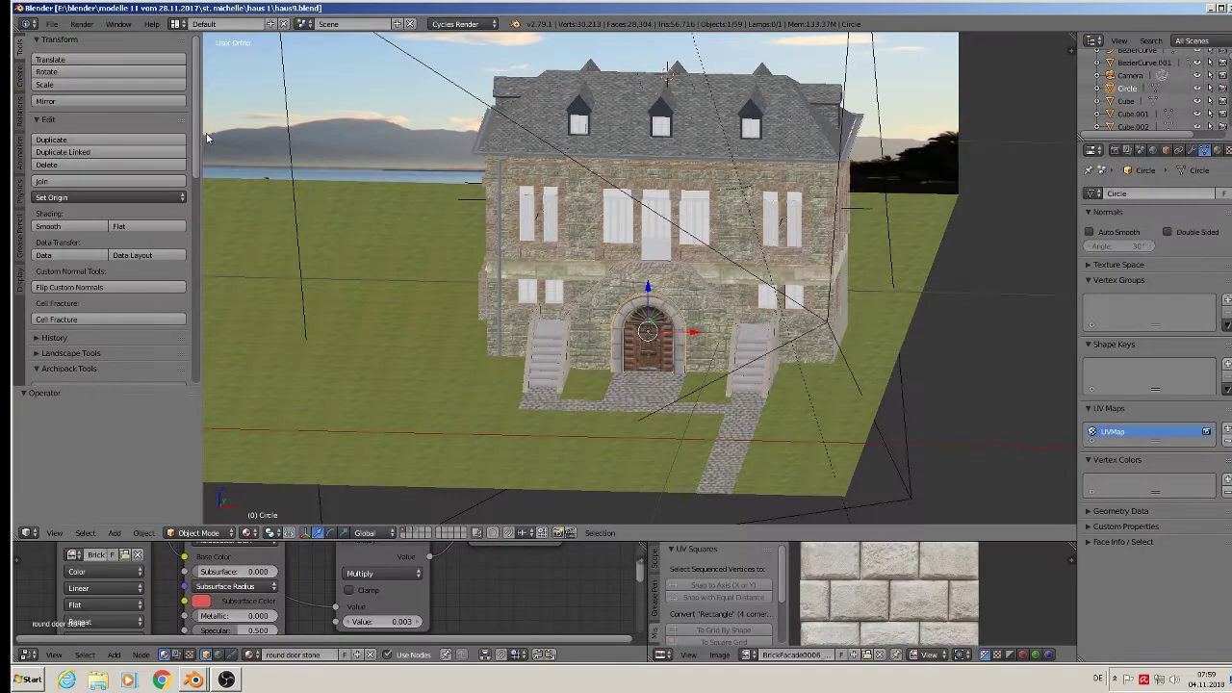
# Select the two corner stone strips at the upper front corners of the textured mansion
pyautogui.scroll(3, 823, 218)
pyautogui.moveTo(780, 231); pyautogui.dragTo(738, 219, button='middle')
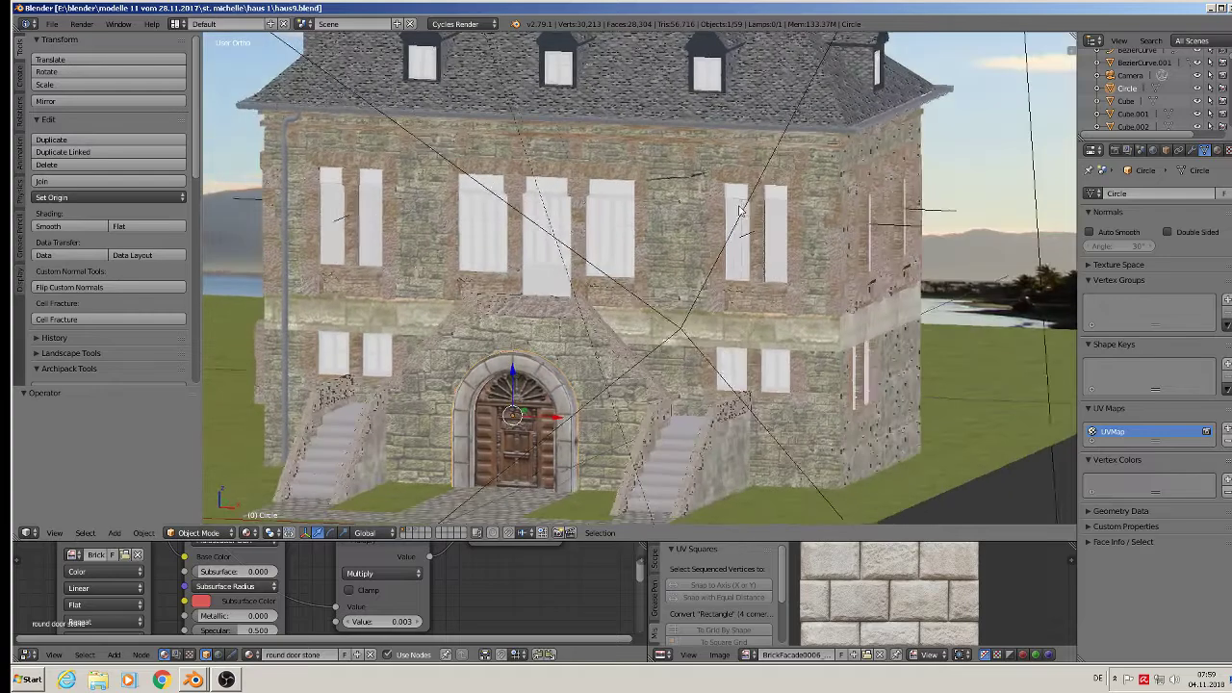
pyautogui.scroll(-3, 737, 221)
pyautogui.scroll(3, 770, 236)
pyautogui.rightClick(775, 223)
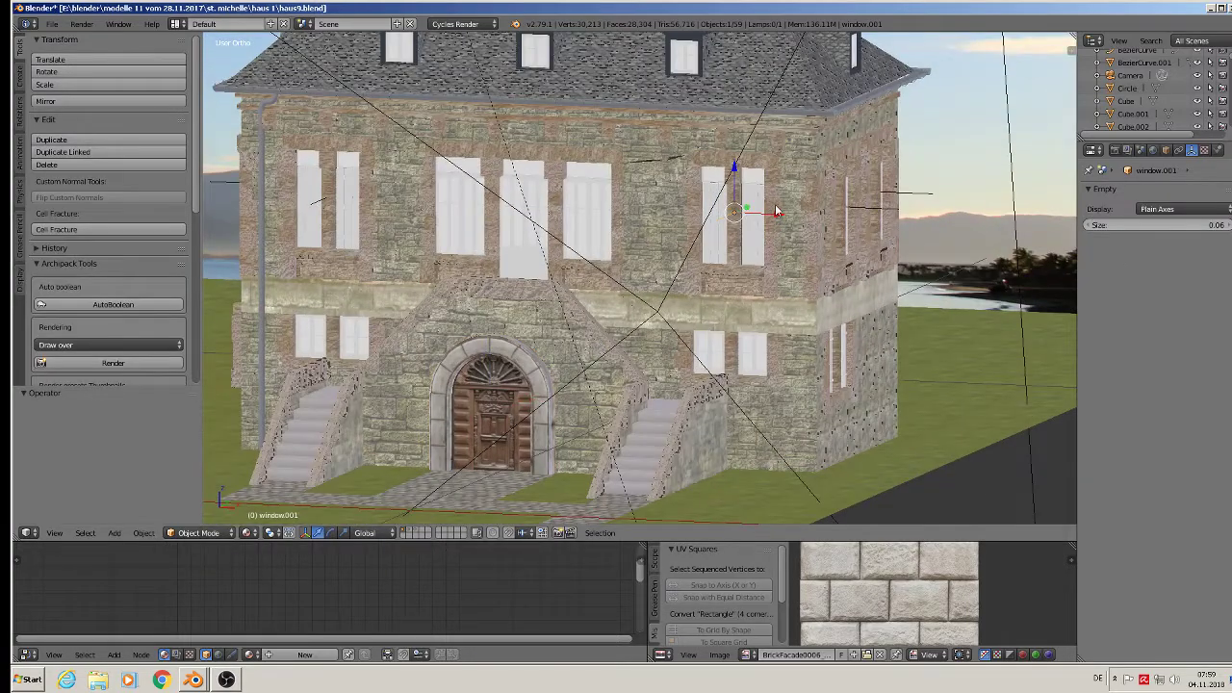
pyautogui.rightClick(778, 209)
pyautogui.rightClick(816, 238)
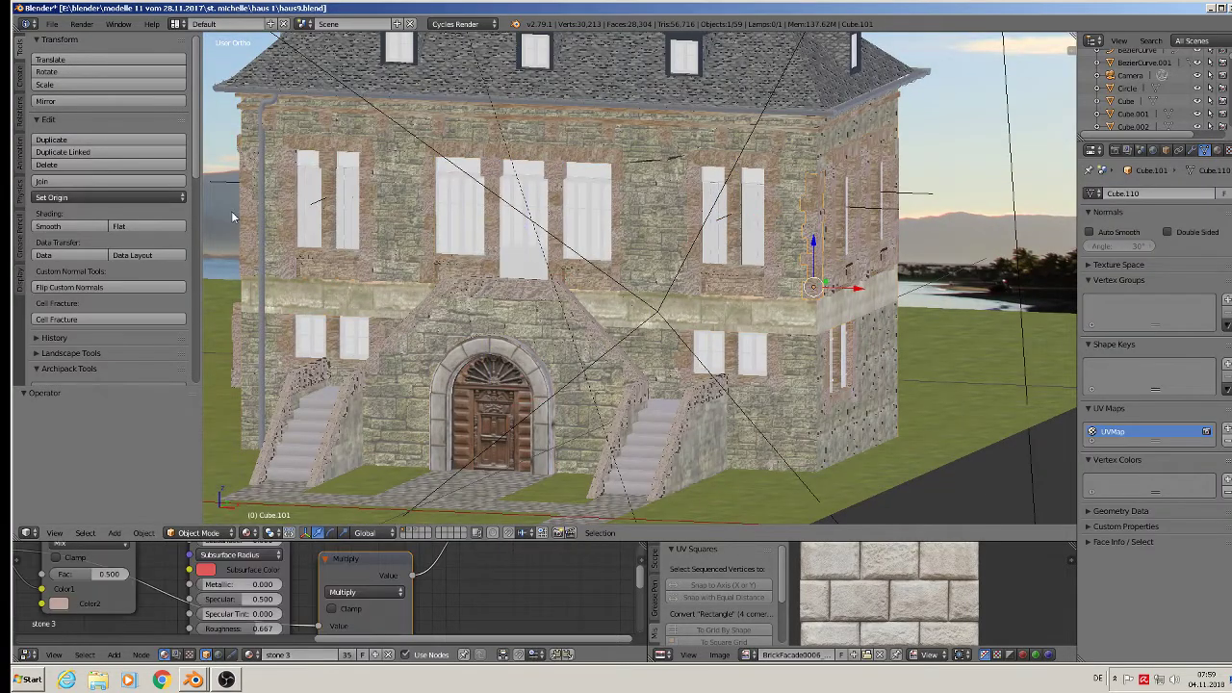
pyautogui.scroll(-3, 364, 241)
pyautogui.moveTo(365, 241); pyautogui.dragTo(488, 238, button='middle')
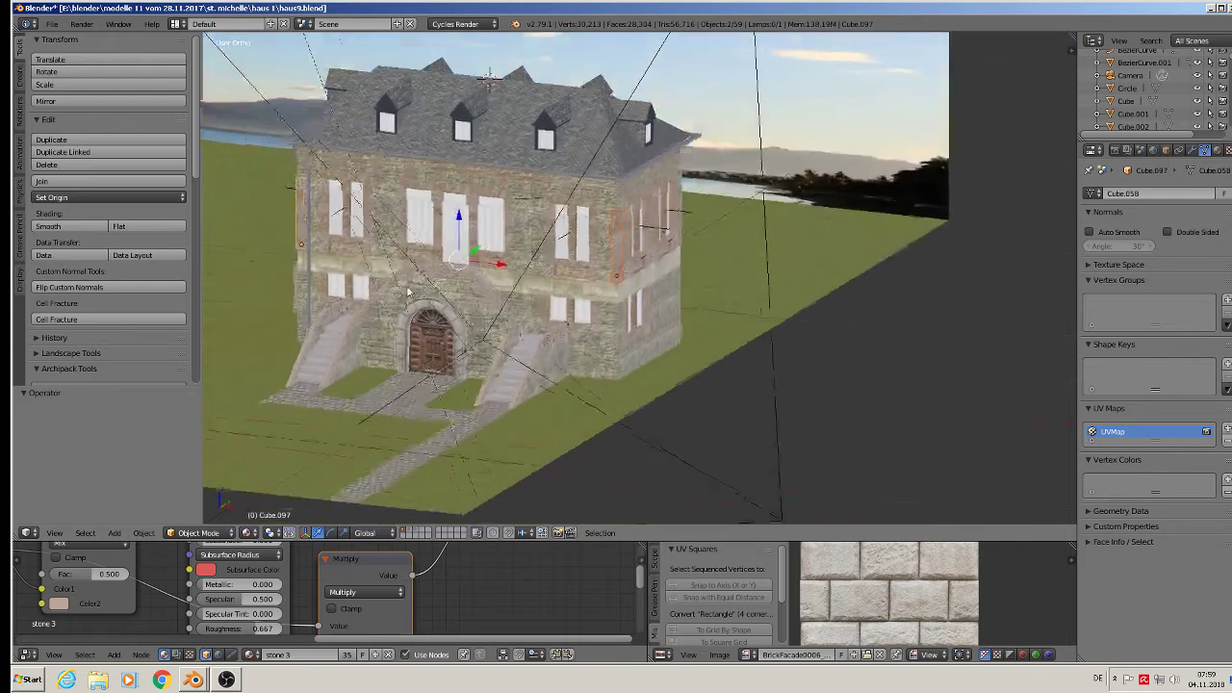
pyautogui.rightClick(481, 252)
# Move the two corner stone strips about -0.43 along Y out of the facade and copy them to the buffer
pyautogui.press('g')
pyautogui.moveTo(438, 277); pyautogui.dragTo(373, 323)
pyautogui.keyDown('shift'); pyautogui.moveTo(550, 288); pyautogui.dragTo(643, 277, button='middle'); pyautogui.keyUp('shift')
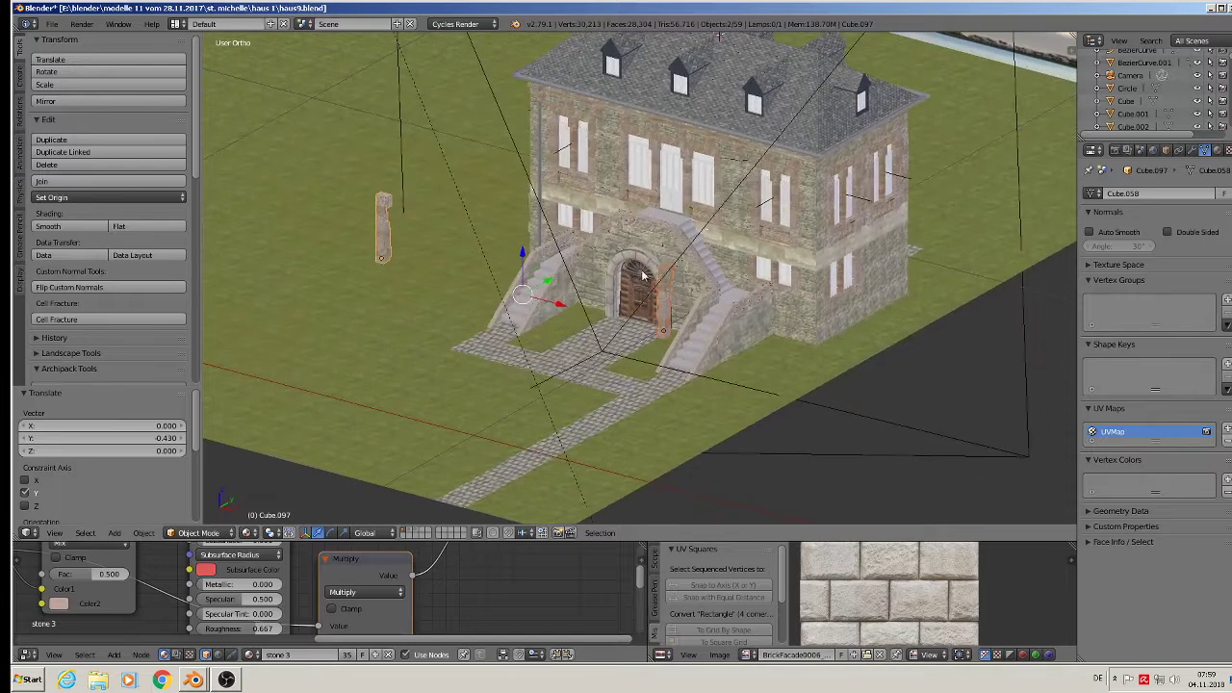
pyautogui.hotkey('ctrl', 'c')
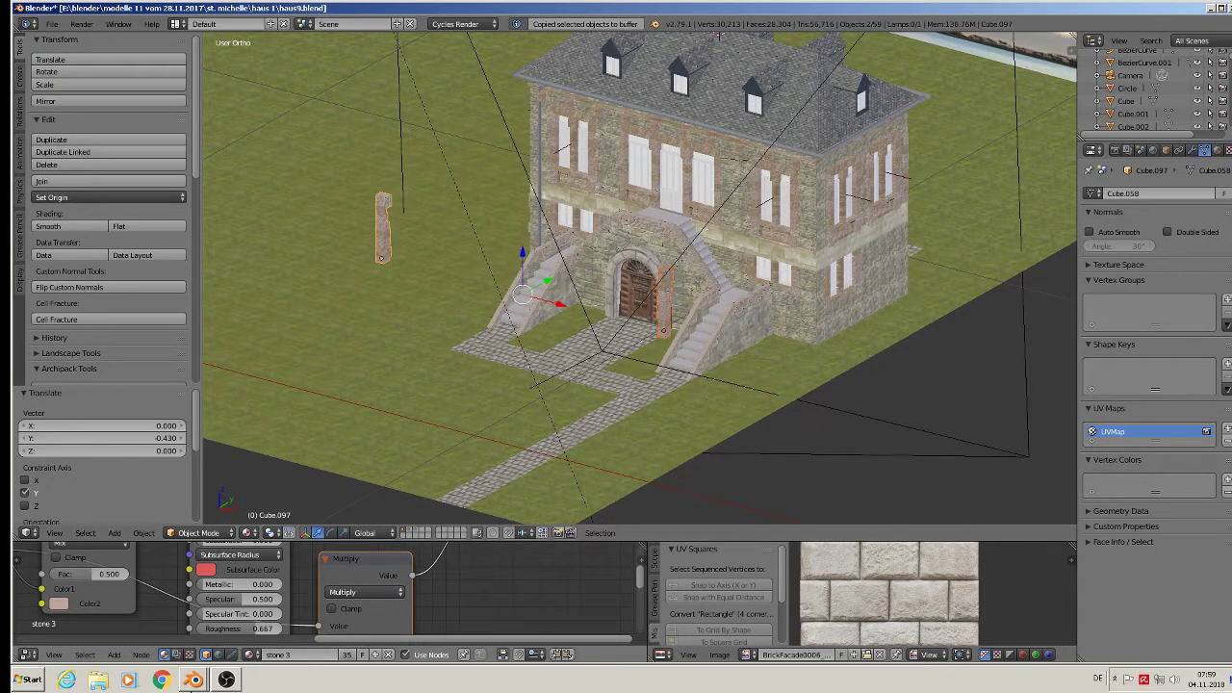
# Switch to the Blender window with house 11-2.blend and paste the copied corner stone strips
pyautogui.click(195, 683)
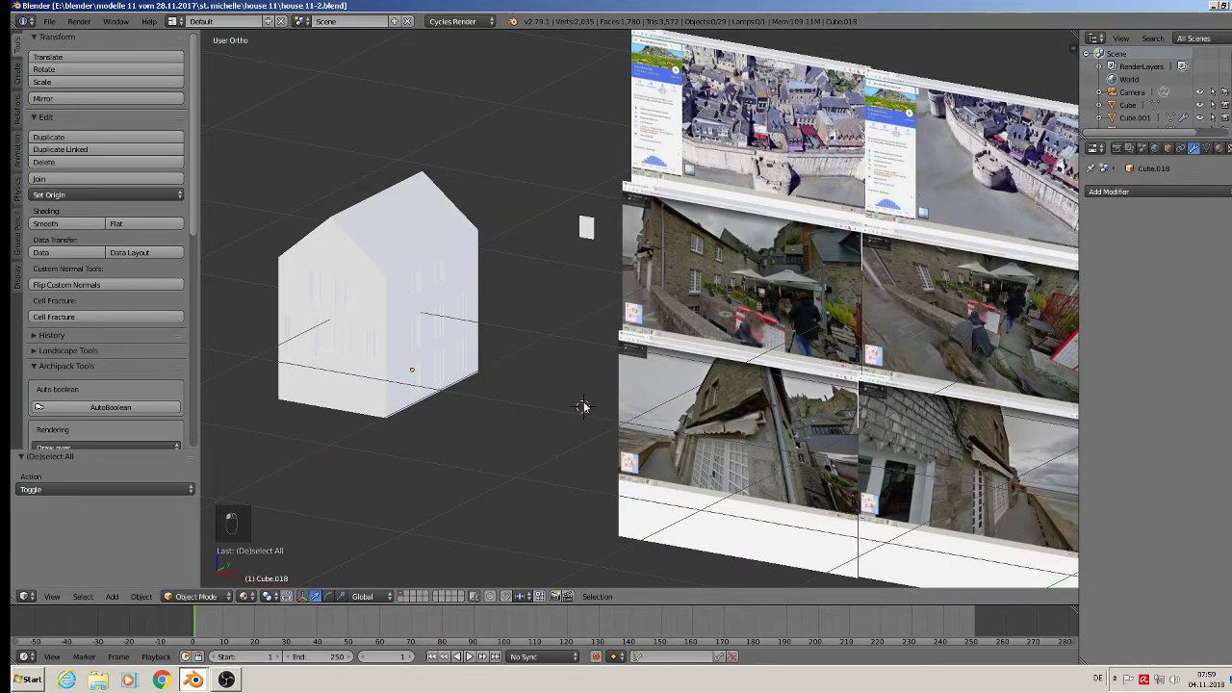
pyautogui.hotkey('ctrl', 'v')
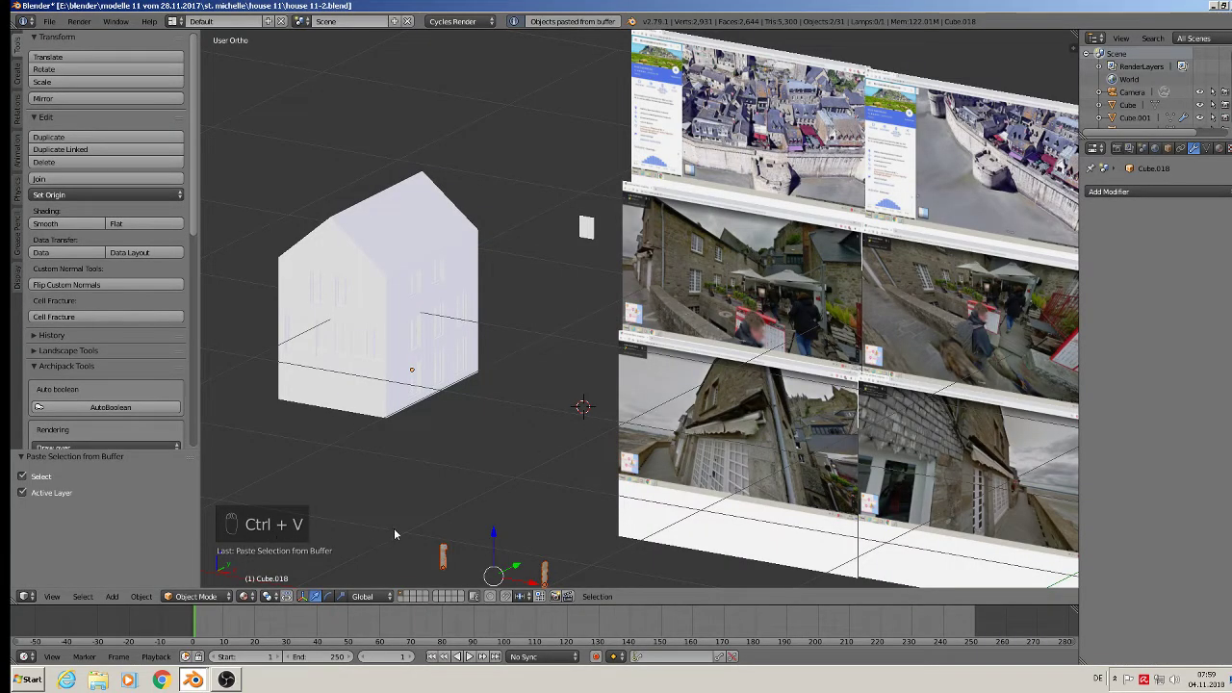
pyautogui.scroll(-4, 395, 528)
# Move the pasted corner stone strips over to the house's gable wall, finishing with a shift of about -0.211 along Y
pyautogui.moveTo(486, 558); pyautogui.dragTo(393, 465)
pyautogui.moveTo(385, 473); pyautogui.dragTo(307, 541, button='middle')
pyautogui.moveTo(384, 445); pyautogui.dragTo(479, 400)
pyautogui.moveTo(480, 400); pyautogui.dragTo(468, 507, button='middle')
pyautogui.moveTo(485, 426); pyautogui.dragTo(440, 412)
pyautogui.moveTo(451, 369); pyautogui.dragTo(435, 367)
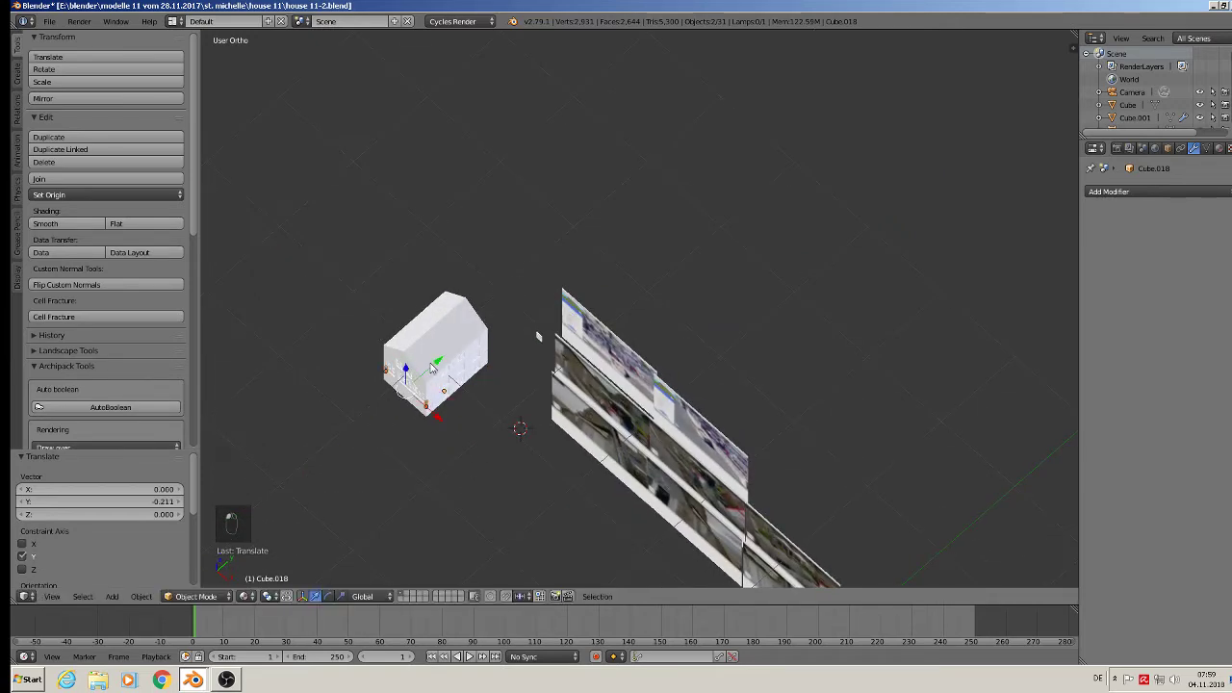
# In the haus9.blend window, select the downpipe, roof gutter and gutter brackets on the mansion's front and copy them to the buffer
pyautogui.press('a')
pyautogui.moveTo(454, 442); pyautogui.dragTo(521, 387, button='middle')
pyautogui.scroll(3, 521, 387)
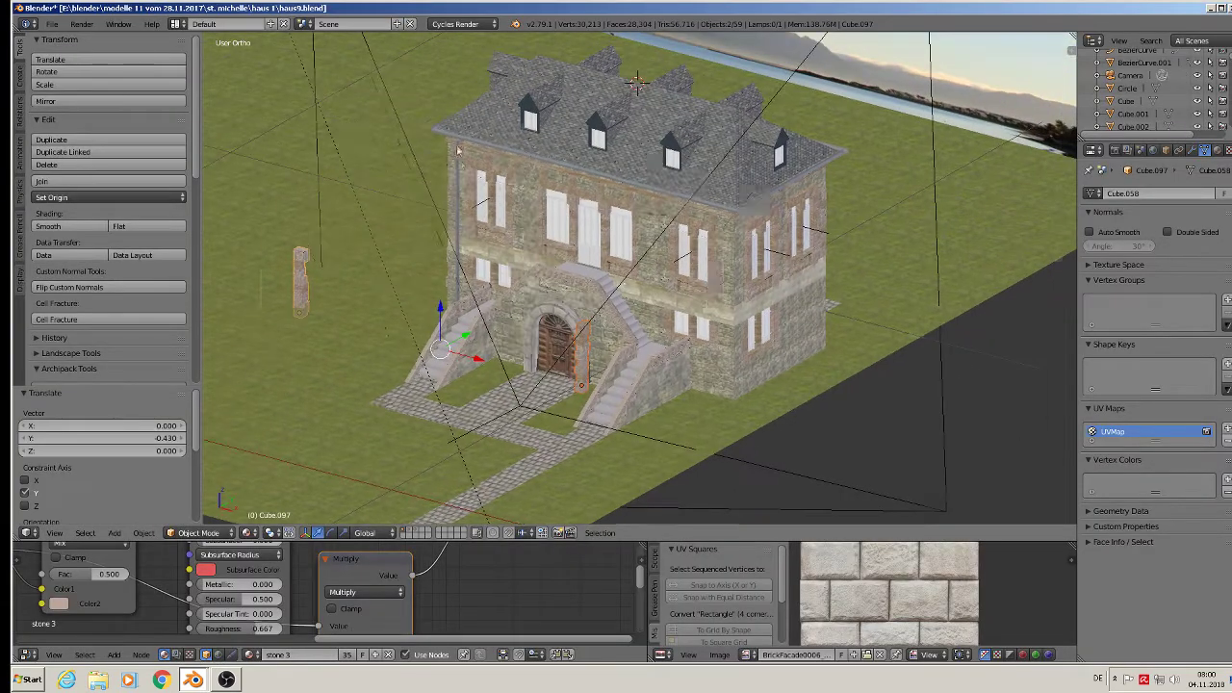
pyautogui.scroll(5, 458, 151)
pyautogui.rightClick(452, 170)
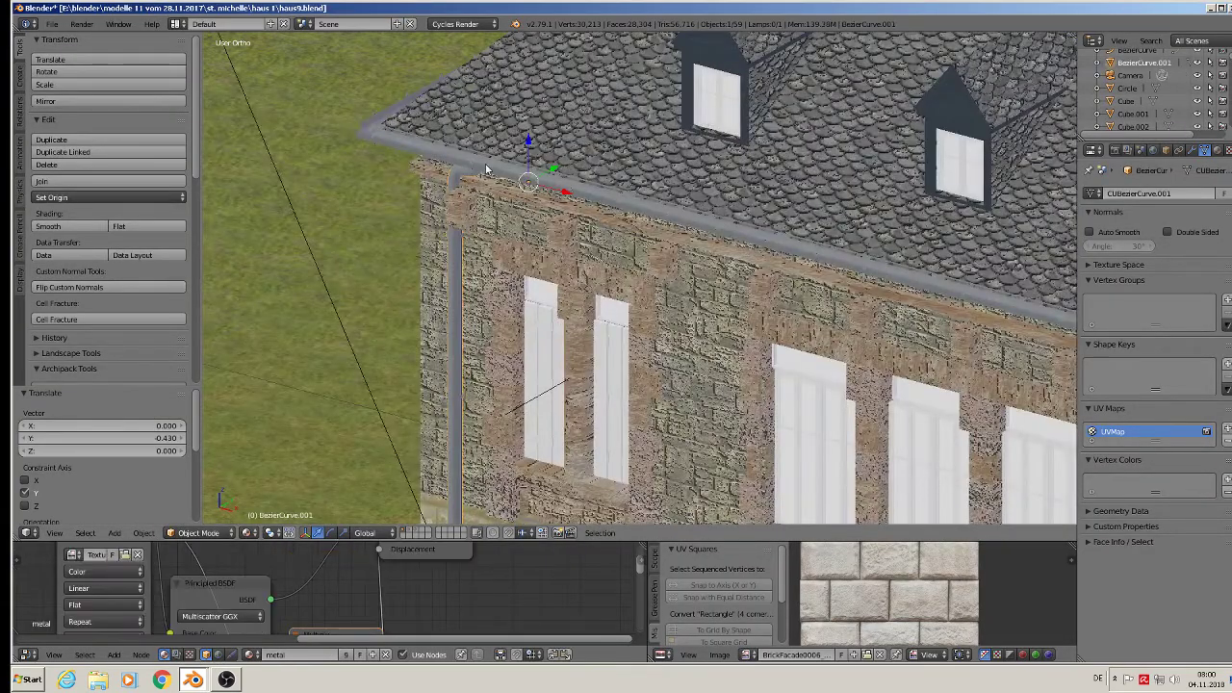
pyautogui.keyDown('shift'); pyautogui.rightClick(485, 165); pyautogui.keyUp('shift')
pyautogui.scroll(4, 441, 169)
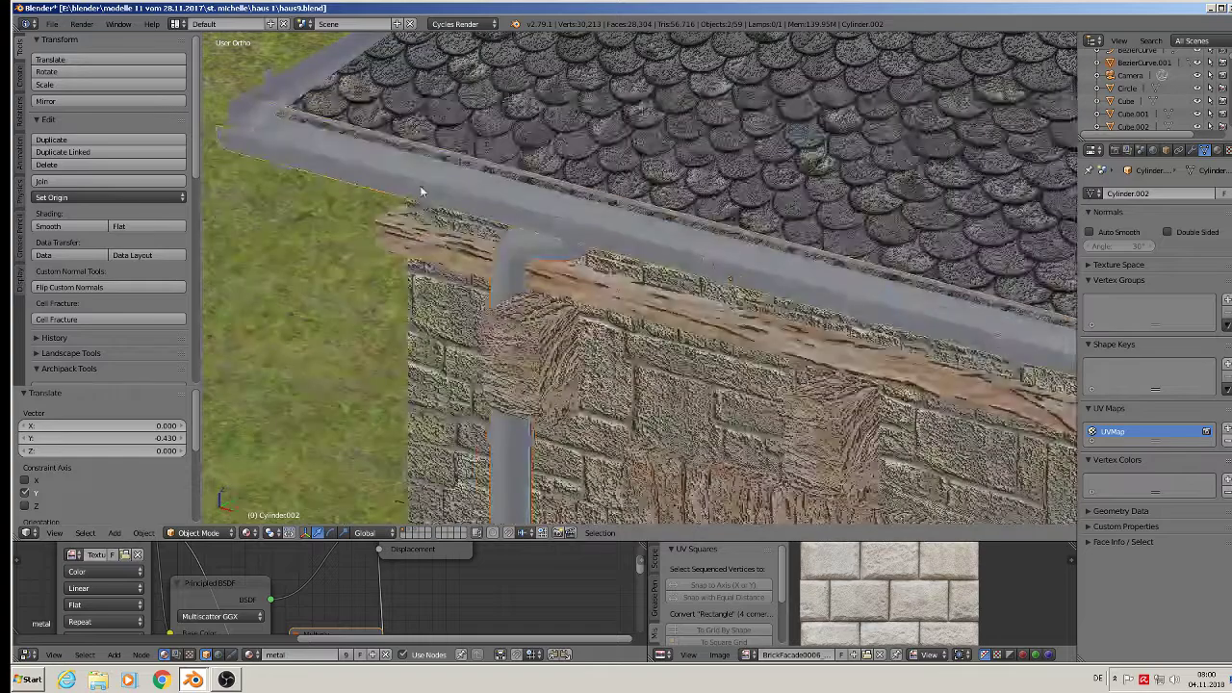
pyautogui.keyDown('shift'); pyautogui.rightClick(419, 188); pyautogui.keyUp('shift')
pyautogui.scroll(-10, 418, 192)
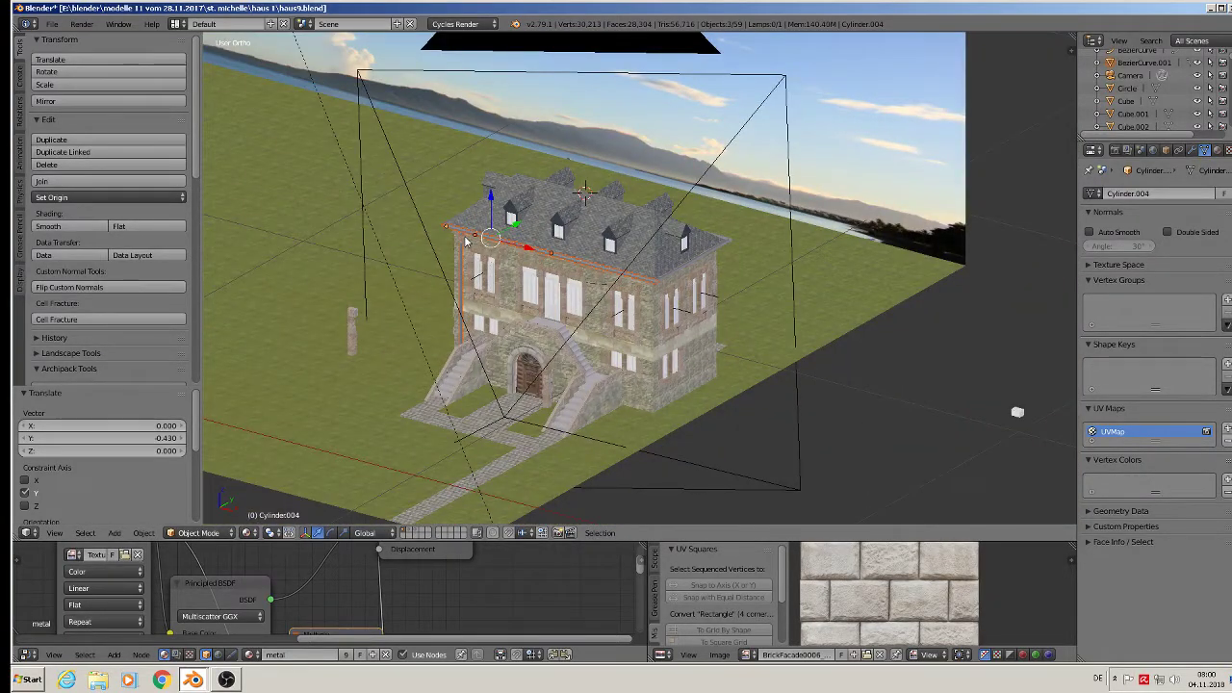
pyautogui.hotkey('ctrl', 'c')
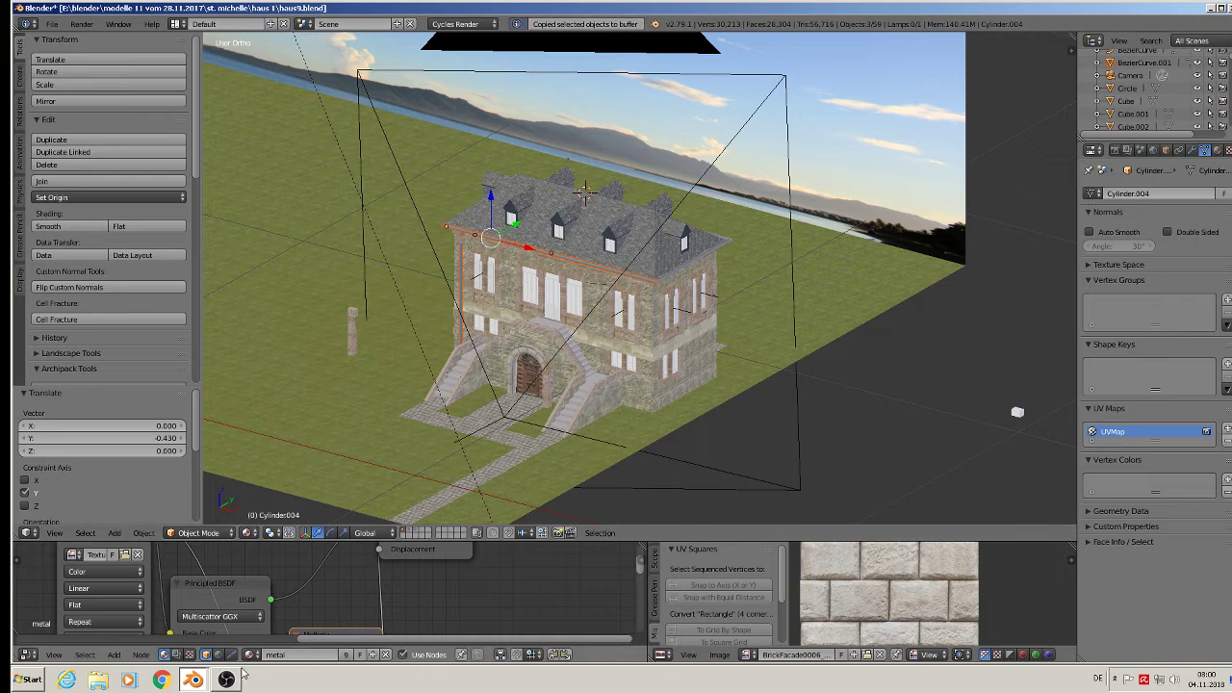
# Switch to the Blender window with house 11-2.blend and paste the copied gutter, brackets and downpipe
pyautogui.click(194, 680)
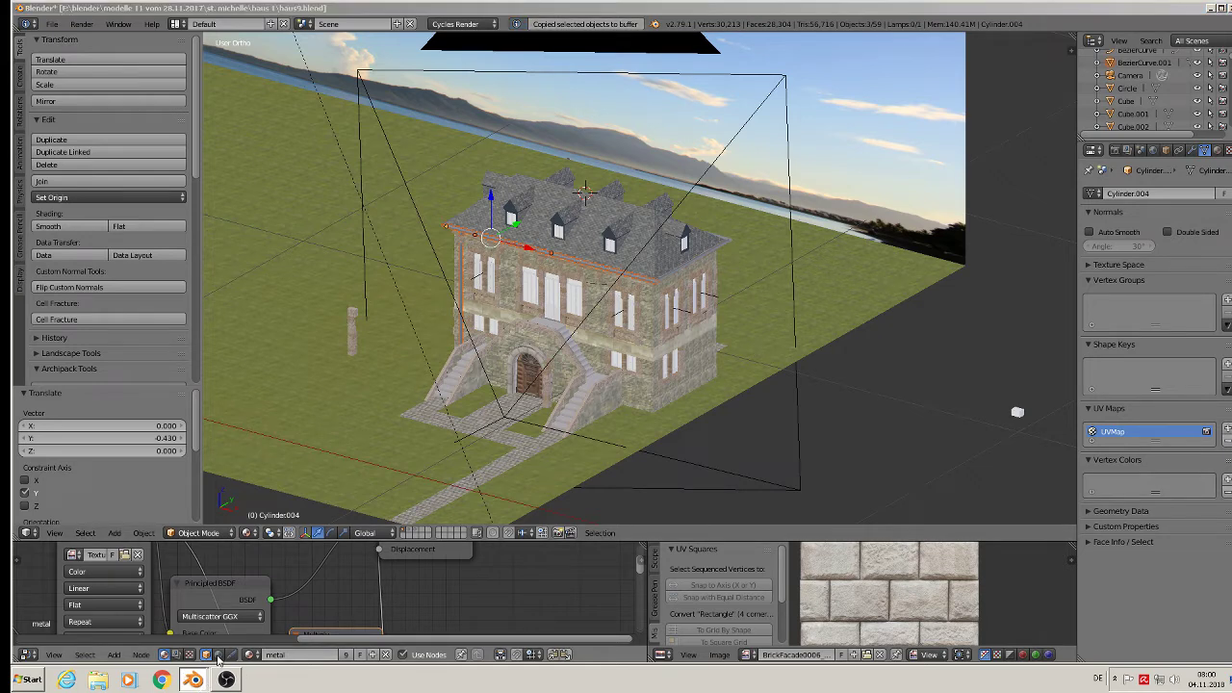
pyautogui.click(219, 661)
pyautogui.click(194, 680)
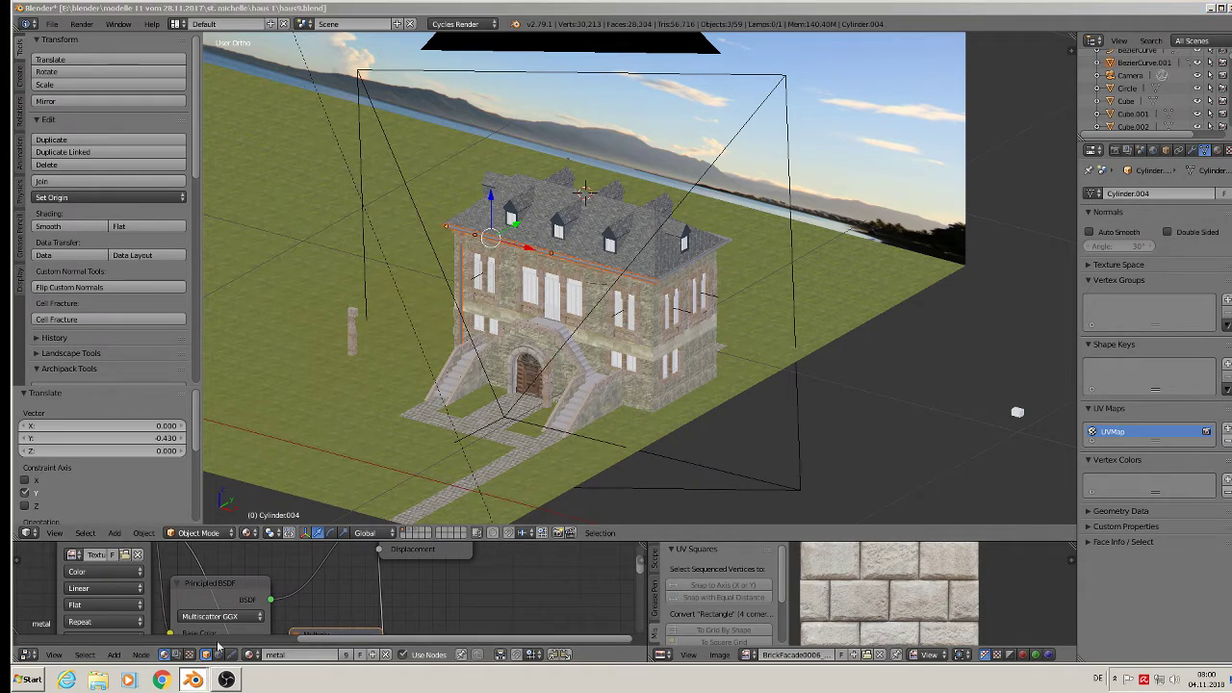
pyautogui.click(218, 647)
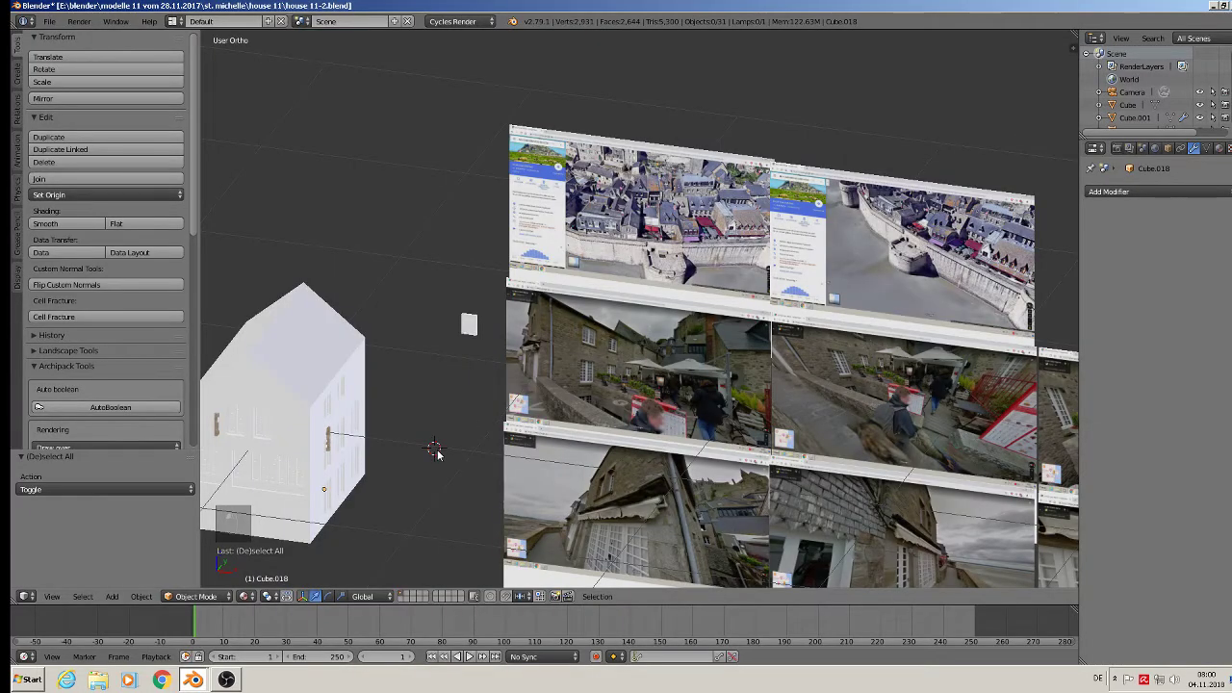
pyautogui.hotkey('ctrl', 'v')
pyautogui.scroll(-6, 438, 449)
pyautogui.scroll(2, 538, 526)
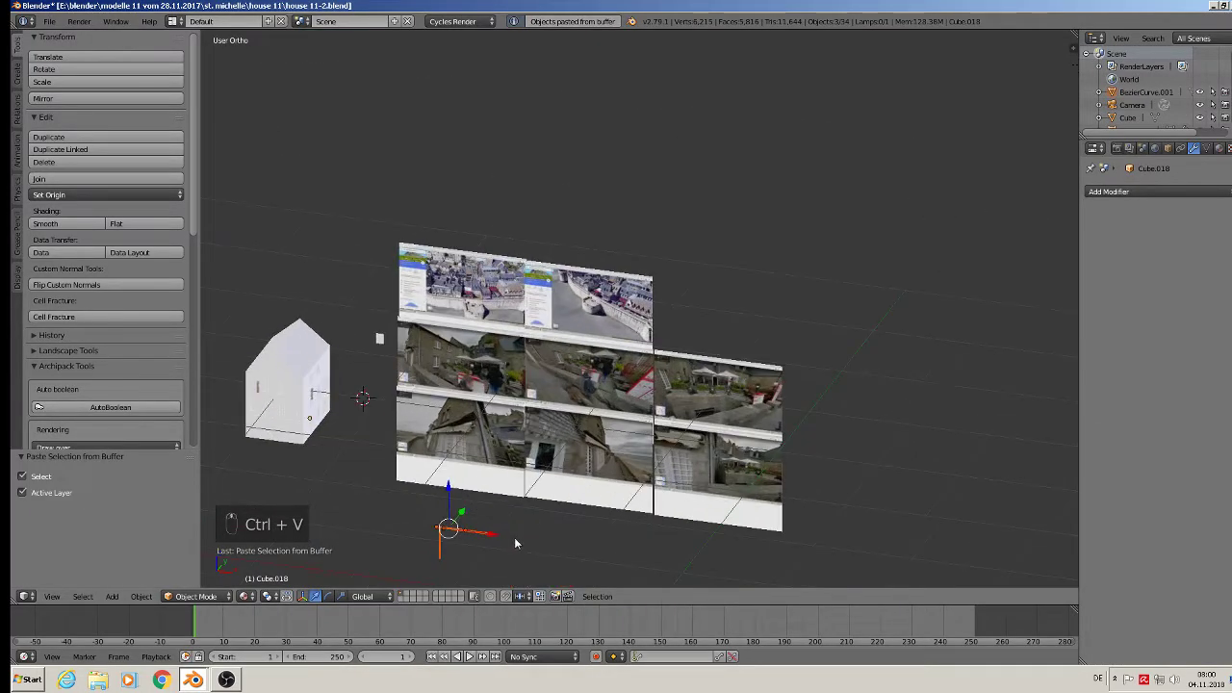
# Move the pasted gutter parts 3.168 along Y and about -2.18 along X to the house, then deselect everything
pyautogui.moveTo(514, 537); pyautogui.dragTo(487, 520, button='middle')
pyautogui.click(798, 426)
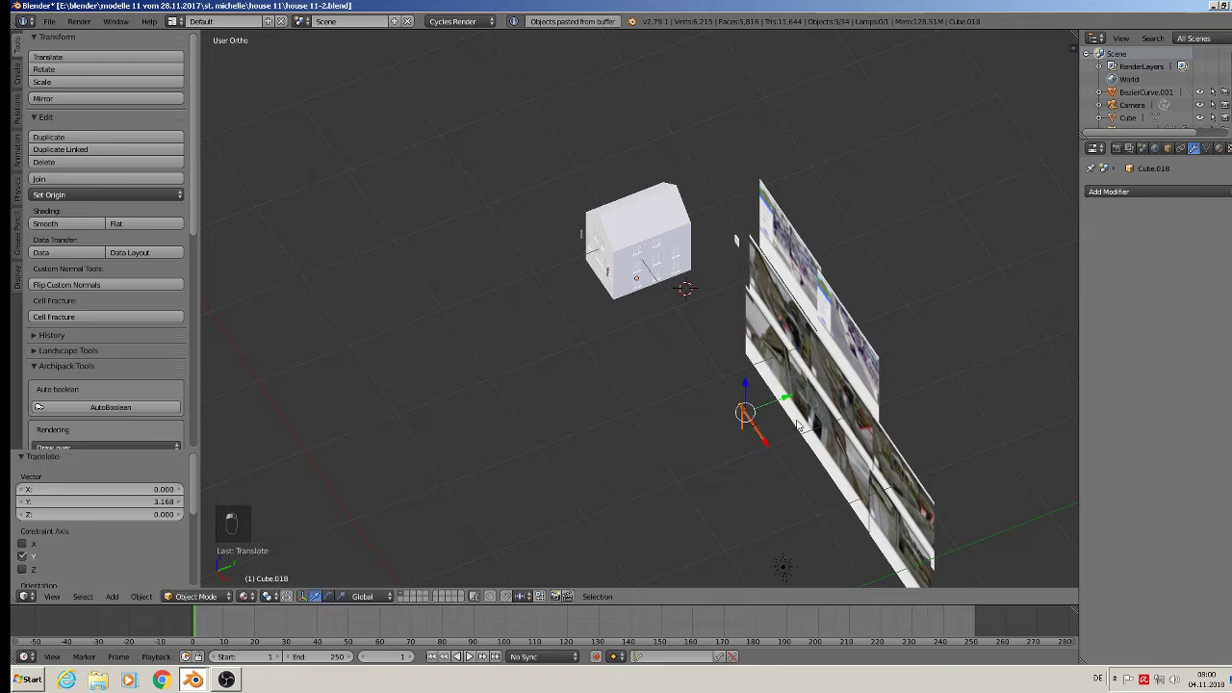
pyautogui.press('g')
pyautogui.press('x')
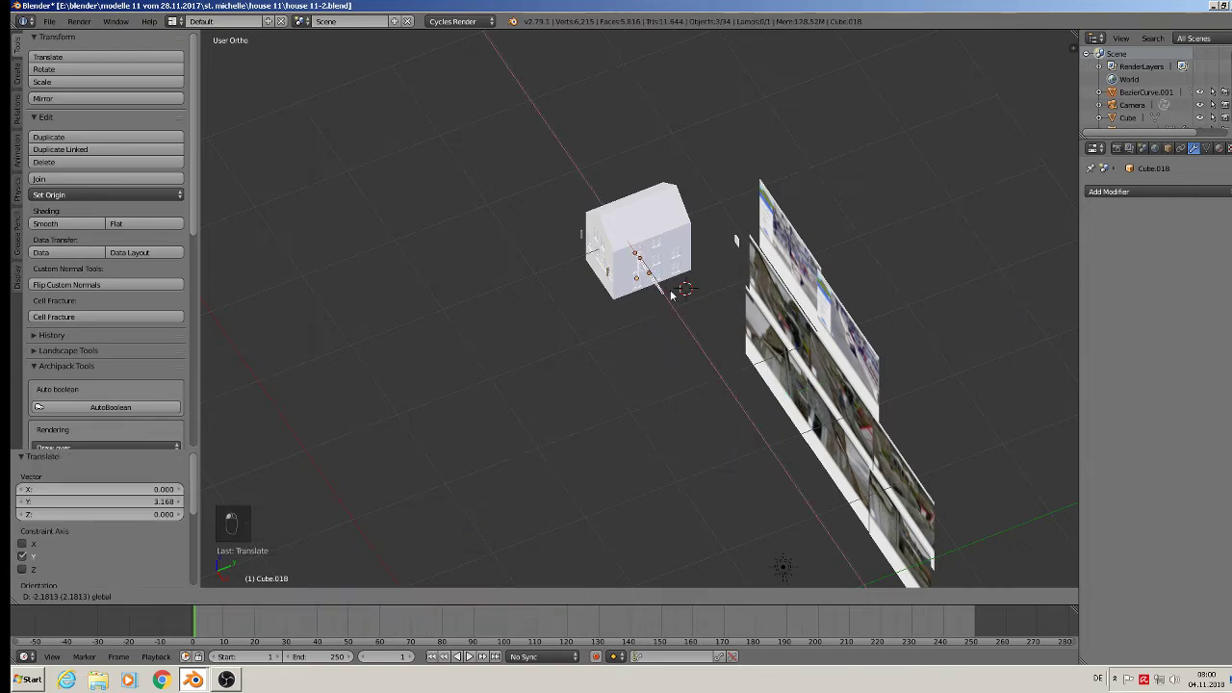
pyautogui.click(671, 293)
pyautogui.moveTo(671, 293); pyautogui.dragTo(626, 299, button='middle')
pyautogui.scroll(5, 622, 304)
pyautogui.press('a')
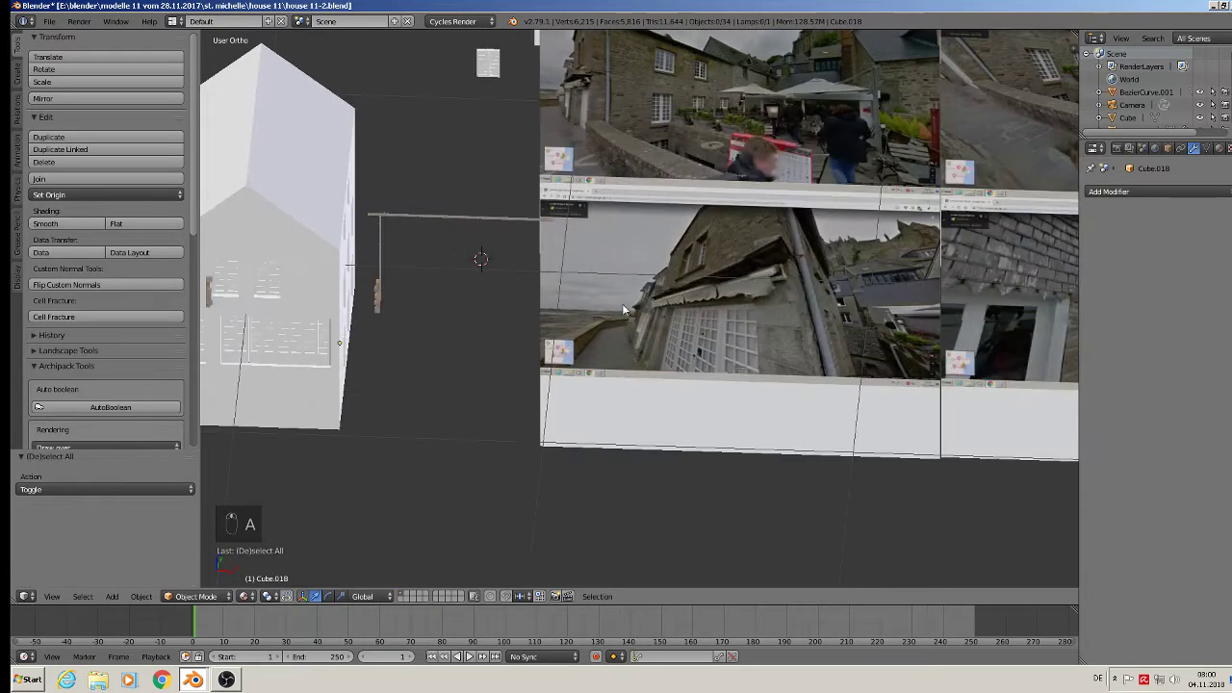
pyautogui.moveTo(515, 325); pyautogui.dragTo(866, 327, button='middle')
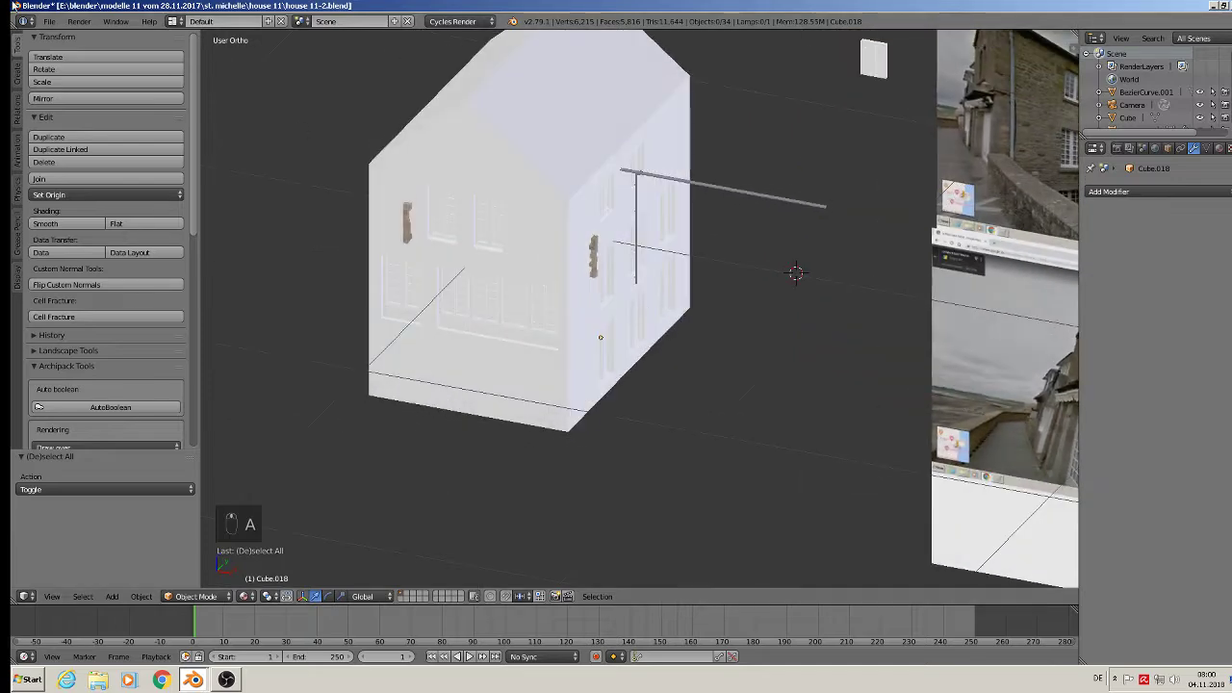
# Return to the haus9.blend window and quit it without saving the changes
pyautogui.click(229, 655)
pyautogui.click(1231, 8)
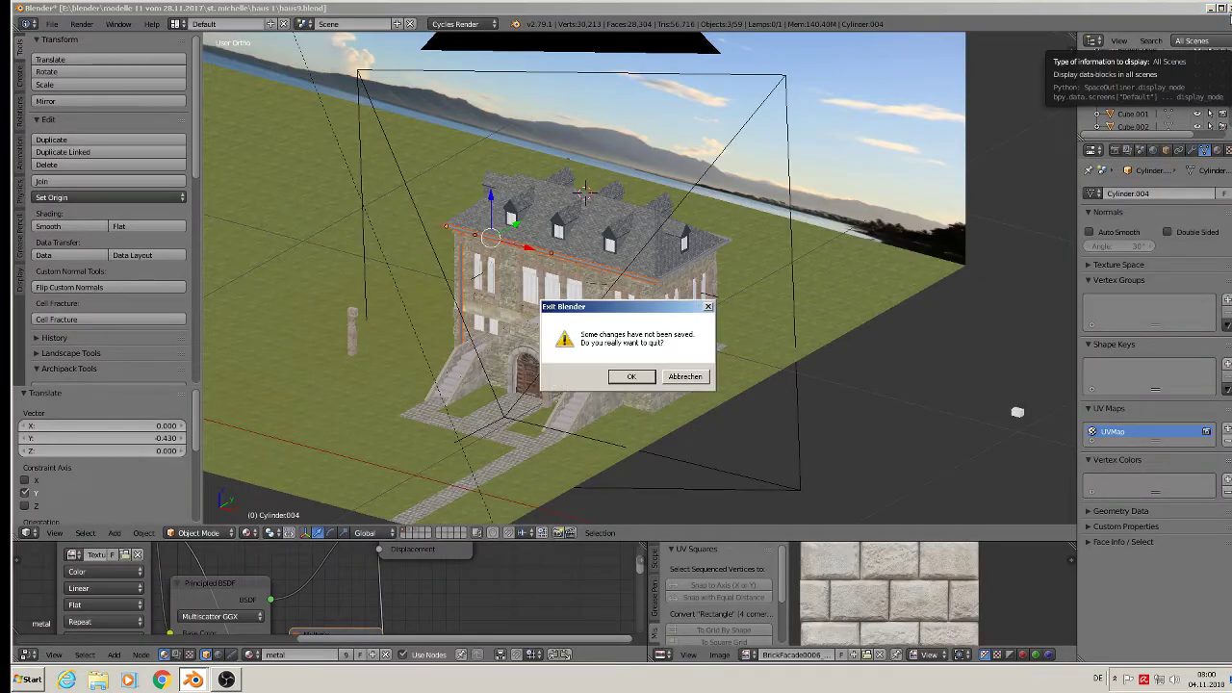
pyautogui.click(631, 377)
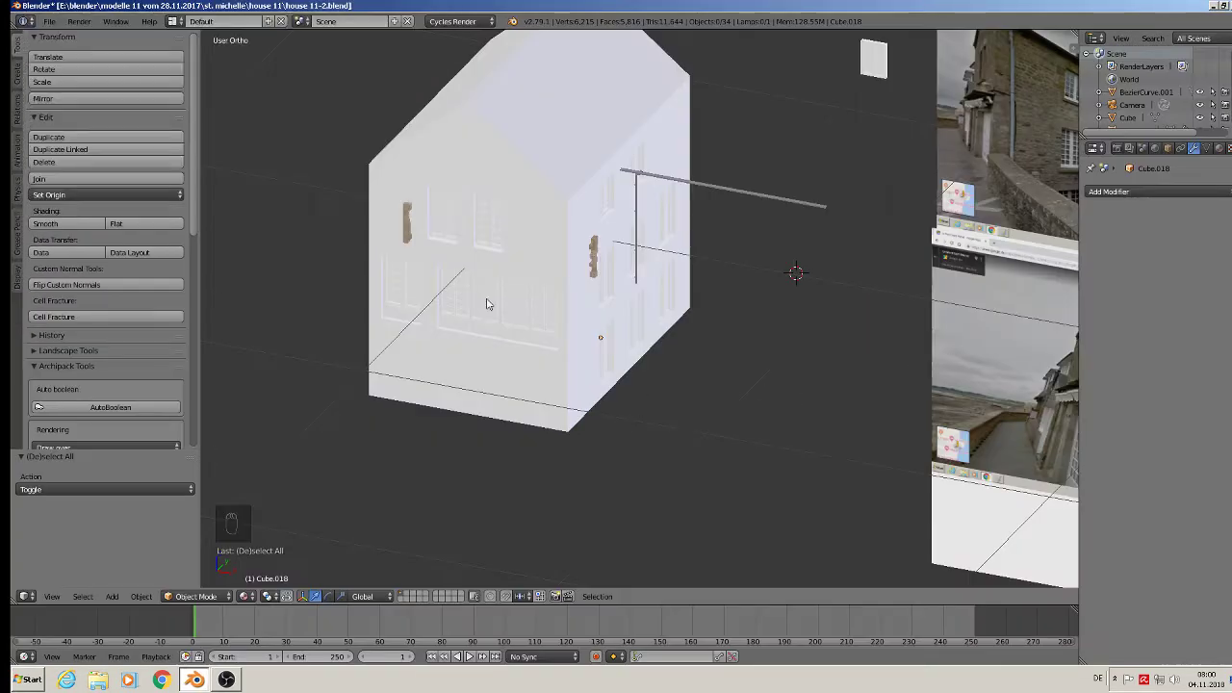
# Select the gutter, its brackets and the downpipe beside the house and rotate them 90° about the Z axis
pyautogui.scroll(2, 606, 240)
pyautogui.scroll(-1, 674, 202)
pyautogui.rightClick(749, 169)
pyautogui.scroll(2, 749, 170)
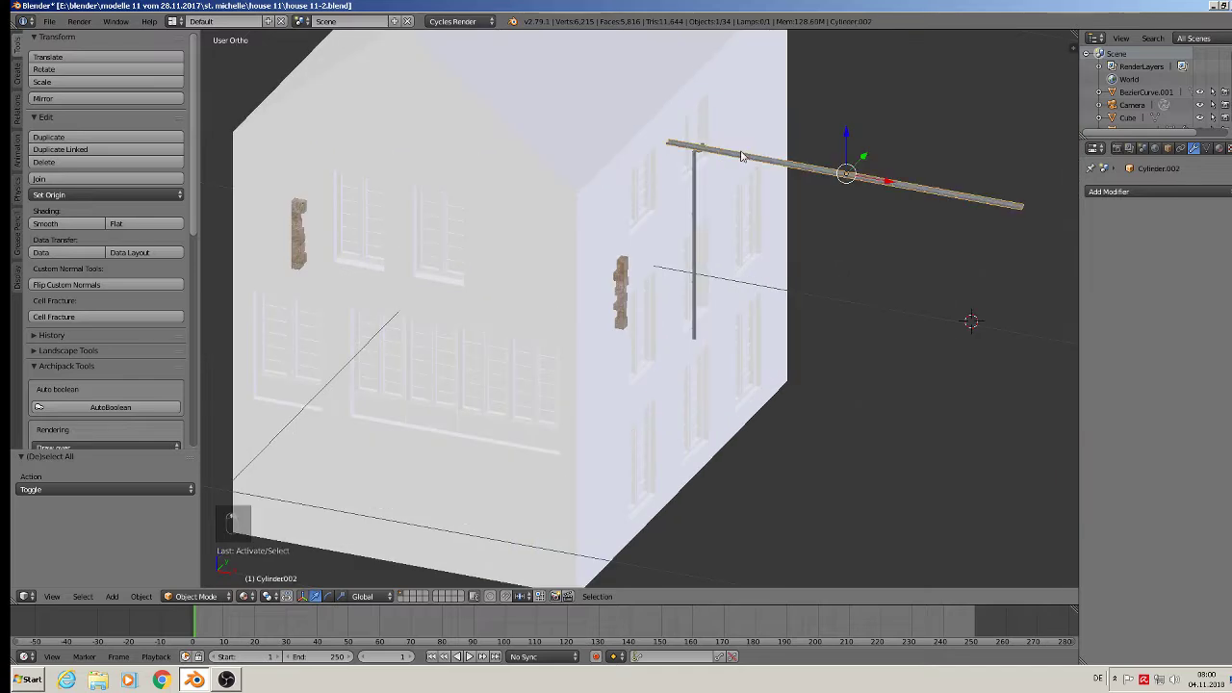
pyautogui.scroll(-4, 661, 286)
pyautogui.scroll(8, 655, 302)
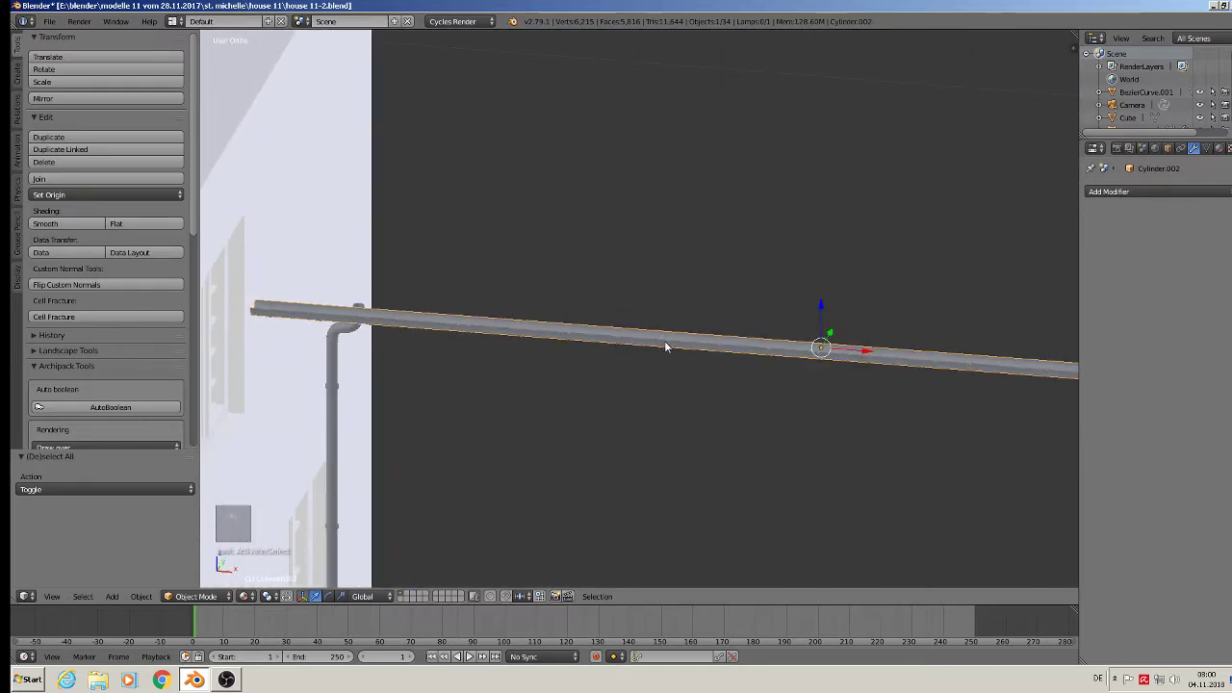
pyautogui.keyDown('shift'); pyautogui.rightClick(672, 344); pyautogui.keyUp('shift')
pyautogui.scroll(-5, 664, 347)
pyautogui.moveTo(605, 358); pyautogui.dragTo(570, 361, button='middle')
pyautogui.keyDown('shift'); pyautogui.rightClick(559, 345); pyautogui.keyUp('shift')
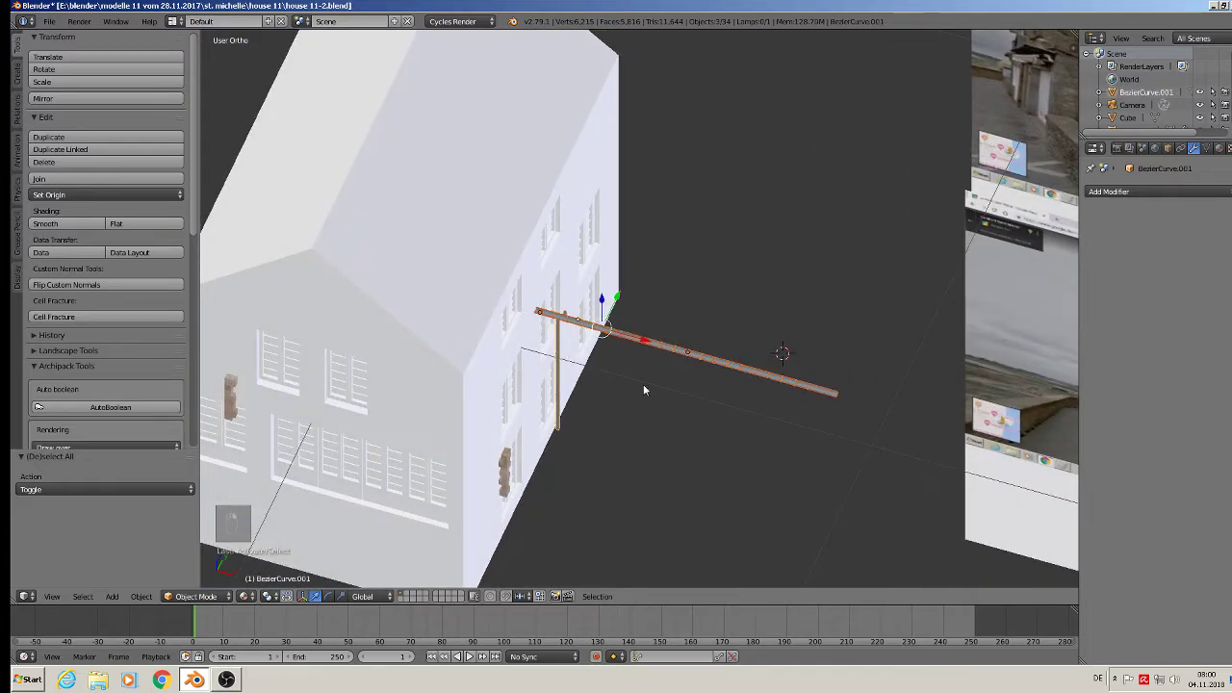
pyautogui.write('rz90')
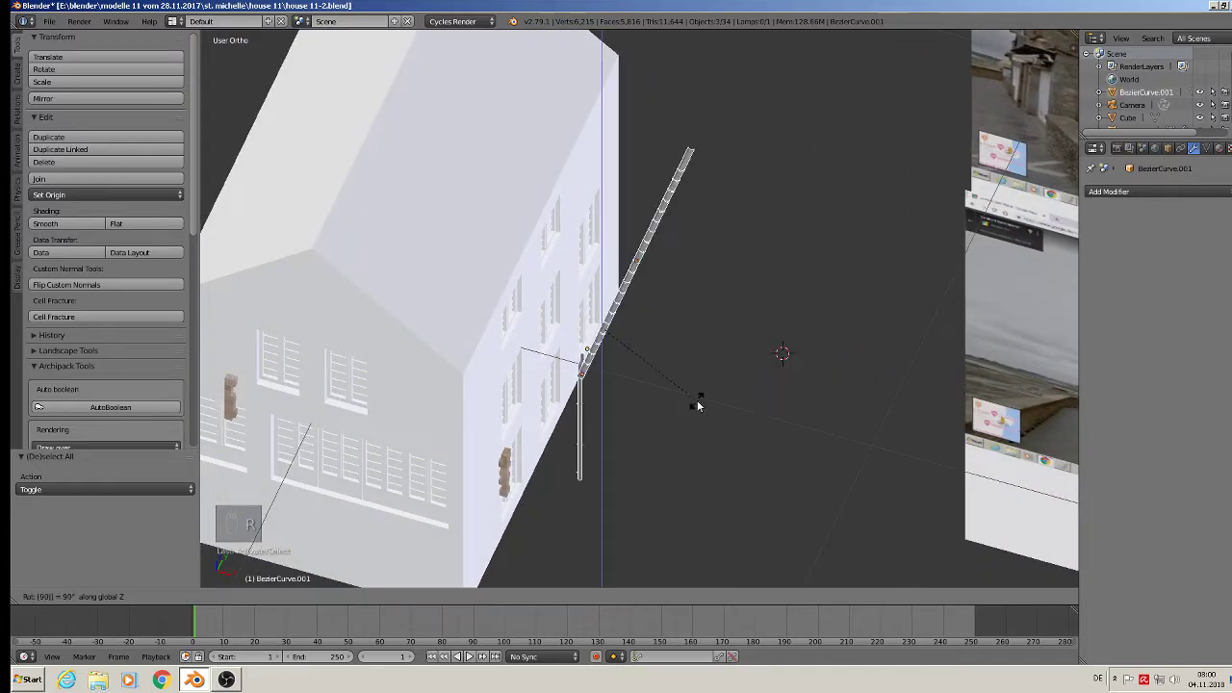
pyautogui.press('Return')
# Fit the gutter and downpipe to the side wall's eaves with shifts of -0.204 along X, -0.035 along Z and 0.009 along X
pyautogui.press('g')
pyautogui.press('x')
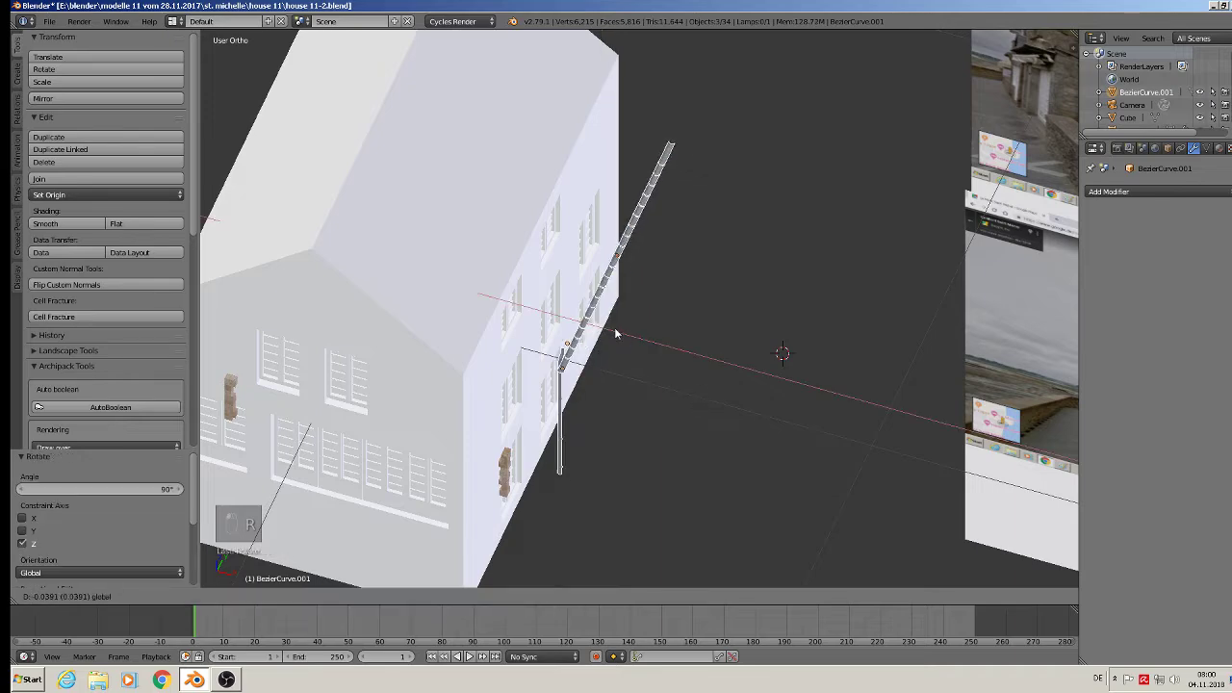
pyautogui.click(537, 311)
pyautogui.moveTo(541, 332); pyautogui.dragTo(496, 306, button='middle')
pyautogui.press('g')
pyautogui.press('z')
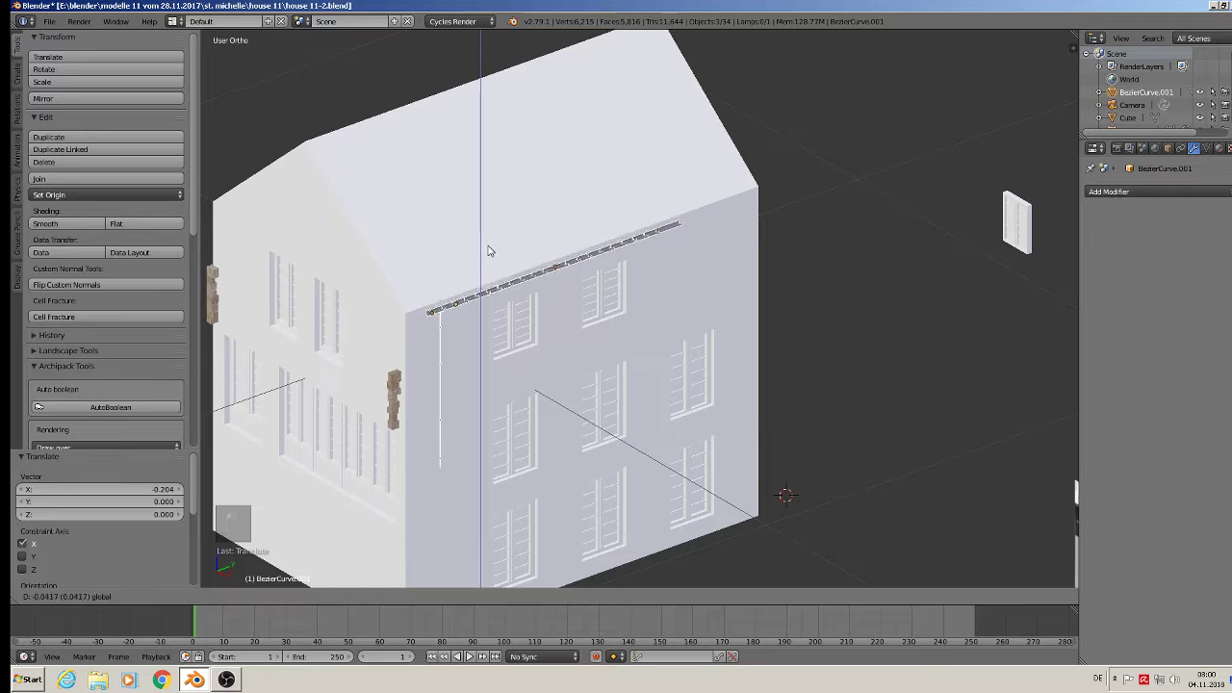
pyautogui.click(484, 325)
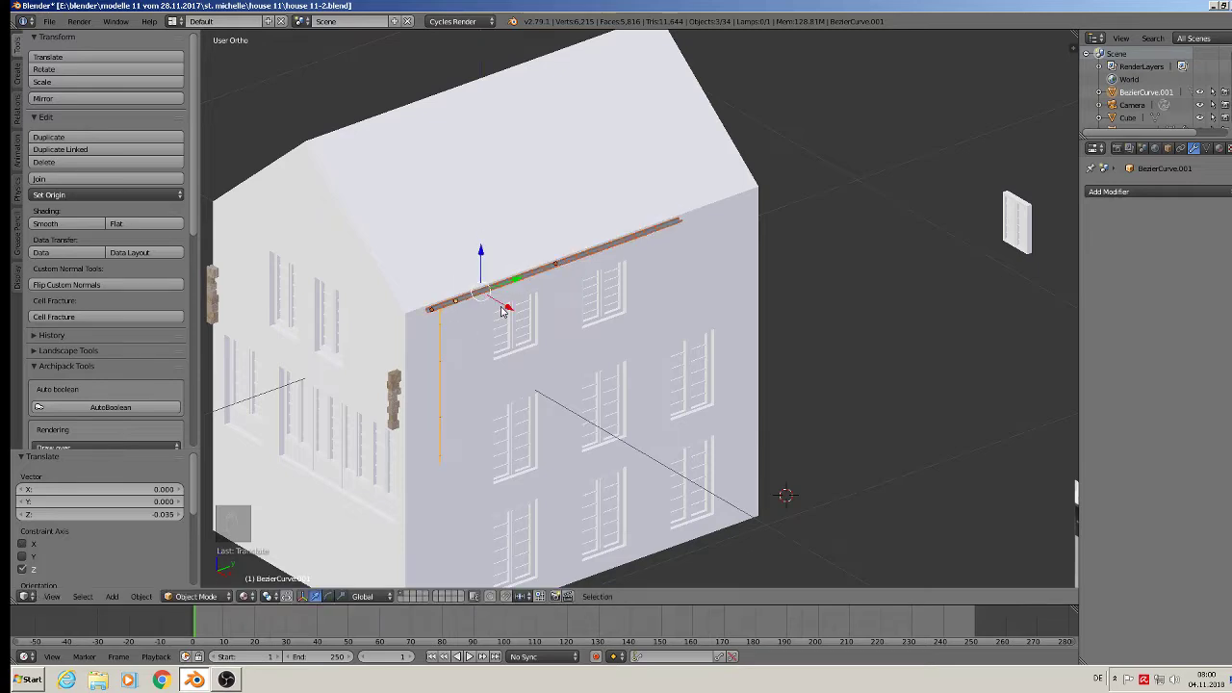
pyautogui.press('g')
pyautogui.press('x')
pyautogui.click(505, 311)
# Scale the gutter, brackets and downpipe by 1.454 to span the eaves and shift them 0.017 along Y
pyautogui.moveTo(505, 311); pyautogui.dragTo(732, 229, button='middle')
pyautogui.scroll(2, 716, 223)
pyautogui.press('s')
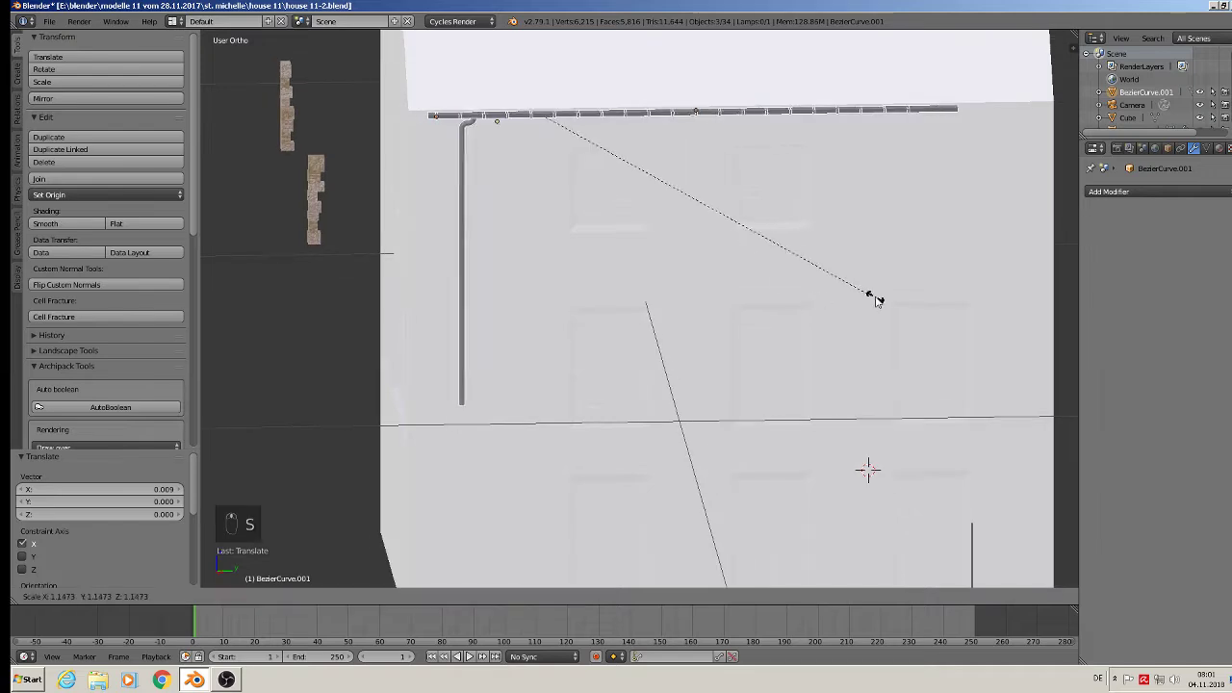
pyautogui.click(982, 310)
pyautogui.scroll(-2, 978, 310)
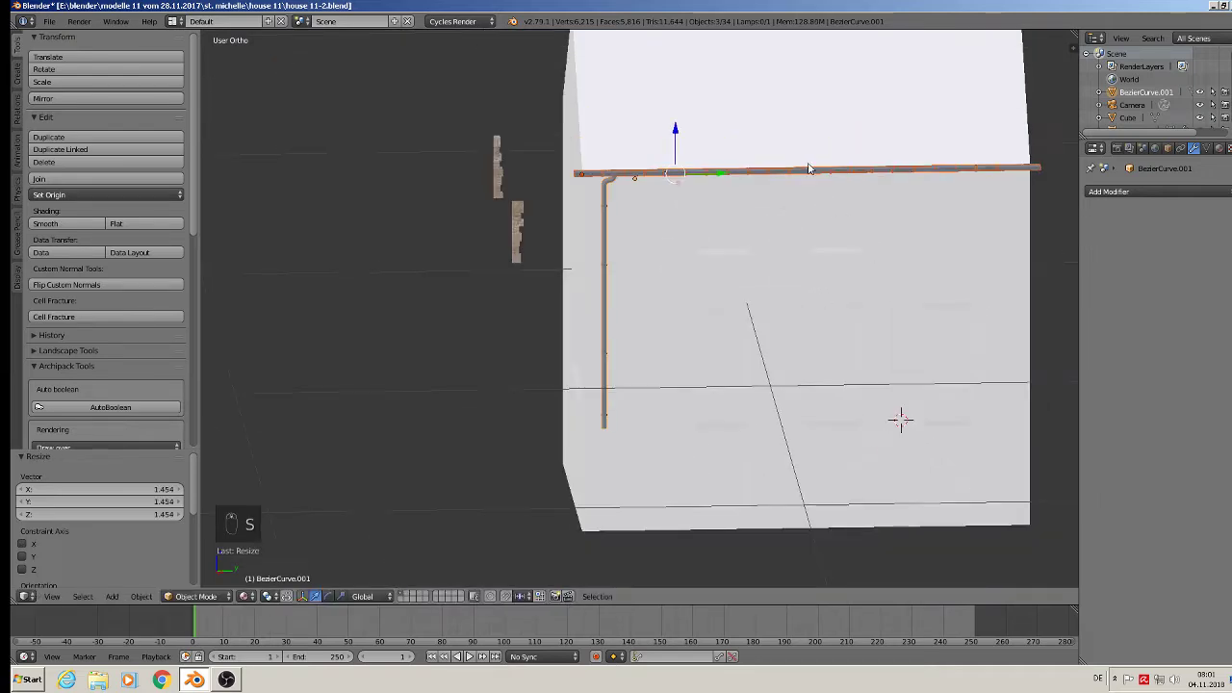
pyautogui.moveTo(732, 179); pyautogui.dragTo(748, 198)
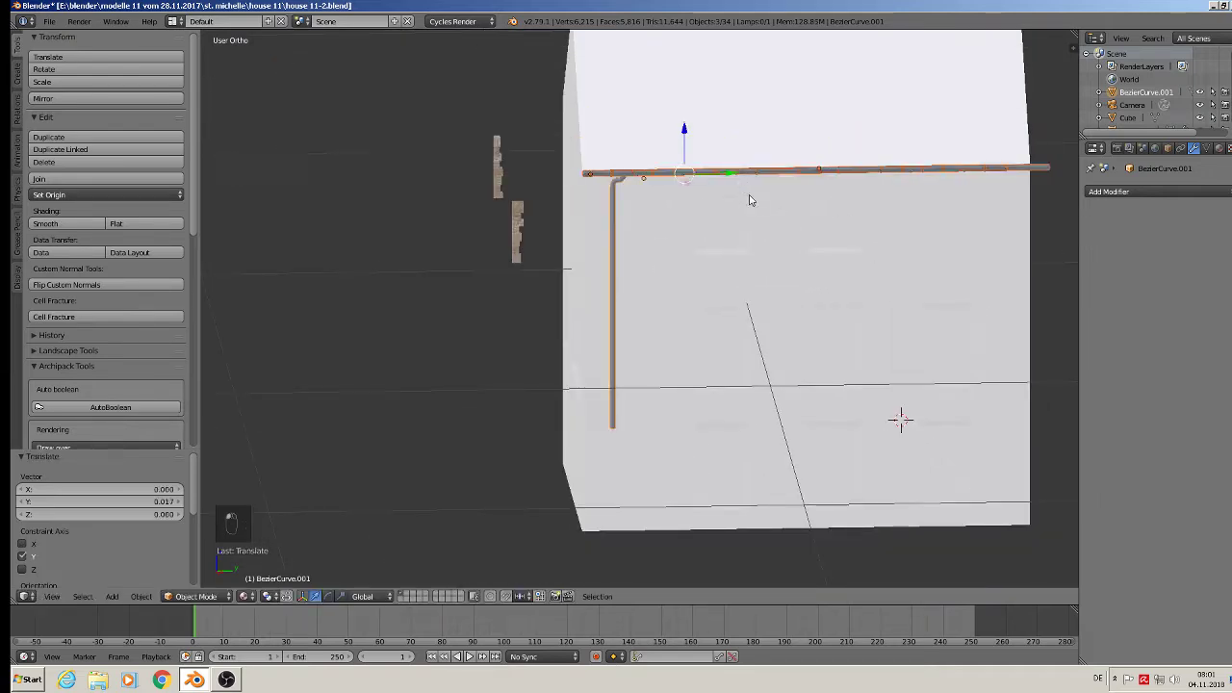
# Select only the downpipe and move it 0.002 along X
pyautogui.moveTo(748, 198); pyautogui.dragTo(898, 219, button='middle')
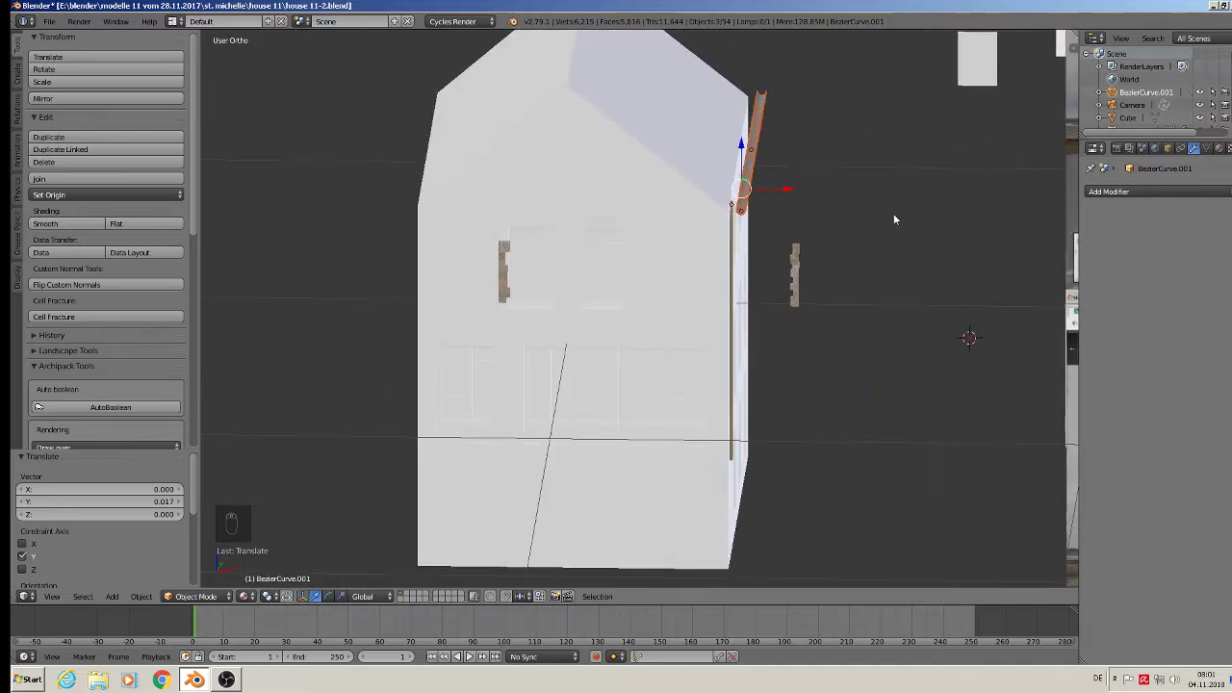
pyautogui.rightClick(731, 244)
pyautogui.rightClick(731, 245)
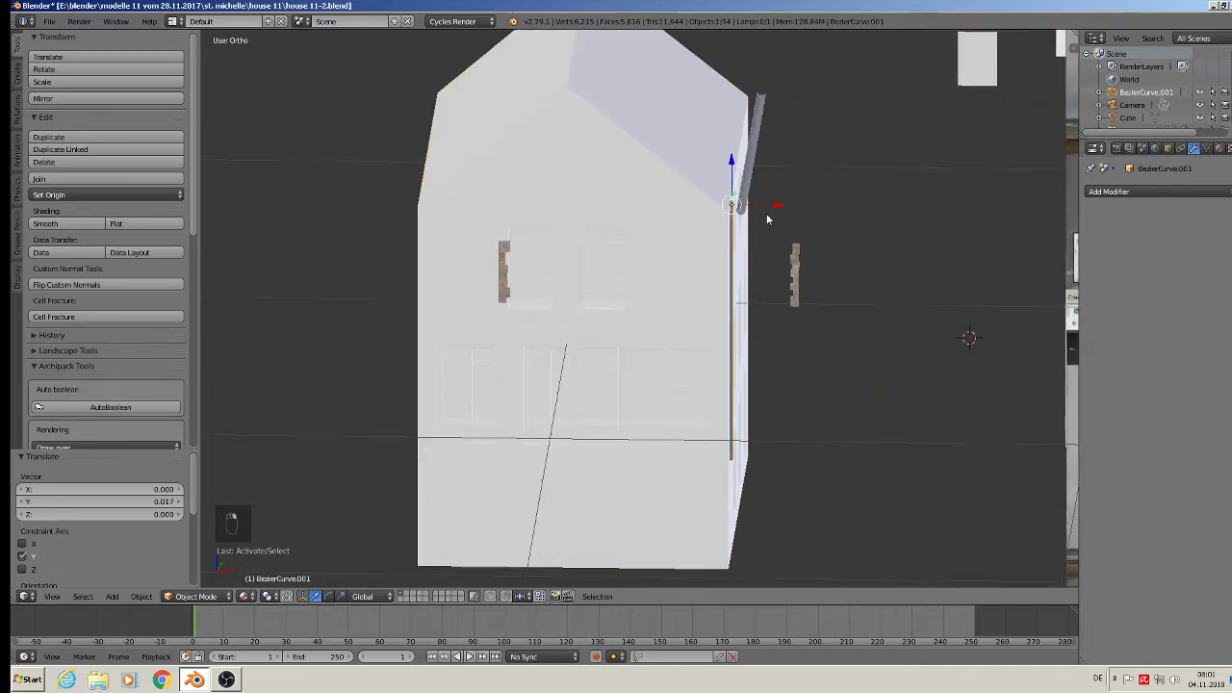
pyautogui.press('g')
pyautogui.press('x')
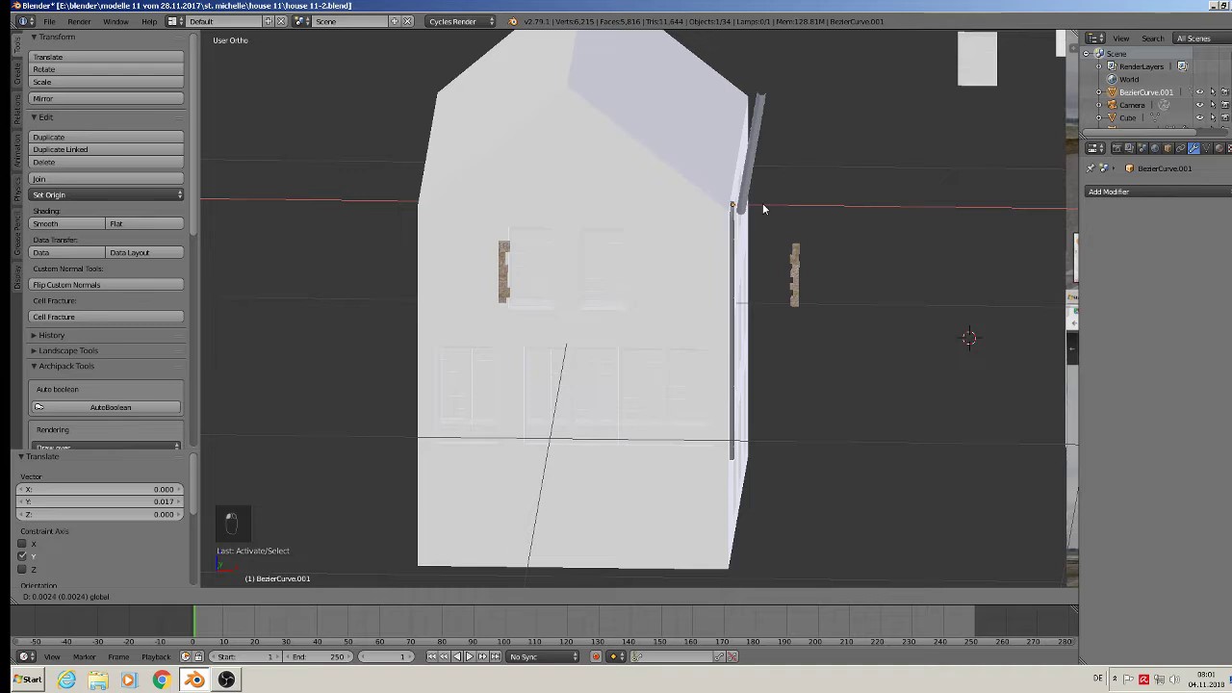
pyautogui.click(765, 207)
# Try to shift the gutter, brackets and downpipe together along X, and undo the move
pyautogui.scroll(5, 764, 206)
pyautogui.keyDown('shift'); pyautogui.rightClick(757, 197); pyautogui.keyUp('shift')
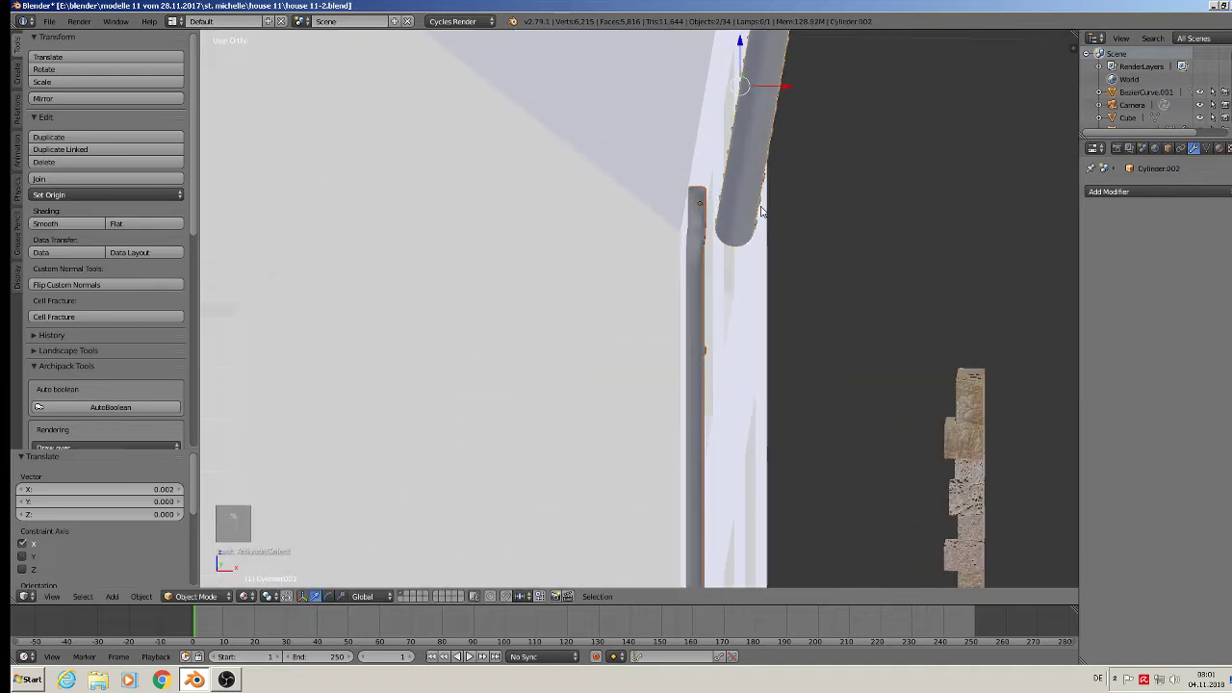
pyautogui.keyDown('shift'); pyautogui.rightClick(761, 206); pyautogui.keyUp('shift')
pyautogui.scroll(-4, 761, 205)
pyautogui.press('g')
pyautogui.press('x')
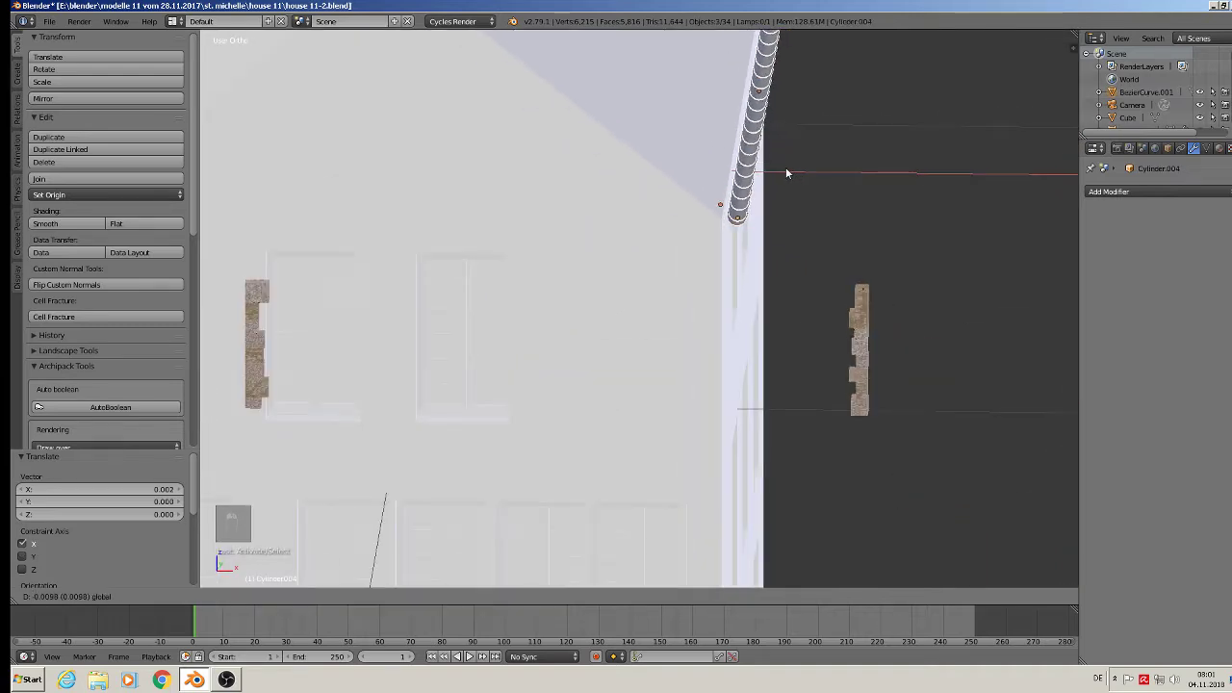
pyautogui.click(805, 173)
pyautogui.hotkey('ctrl', 'z')
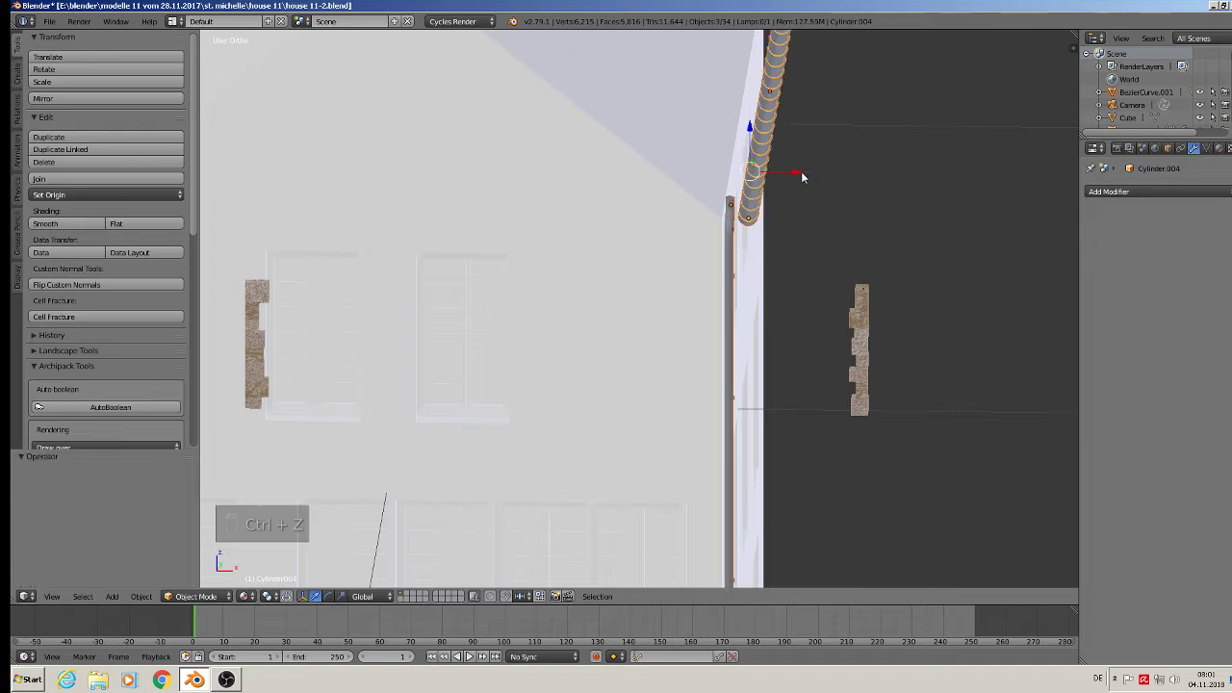
# Try to shift the gutter brackets and the house body -0.002 along X, undo the move and deselect everything
pyautogui.rightClick(759, 205)
pyautogui.keyDown('shift'); pyautogui.rightClick(764, 198); pyautogui.keyUp('shift')
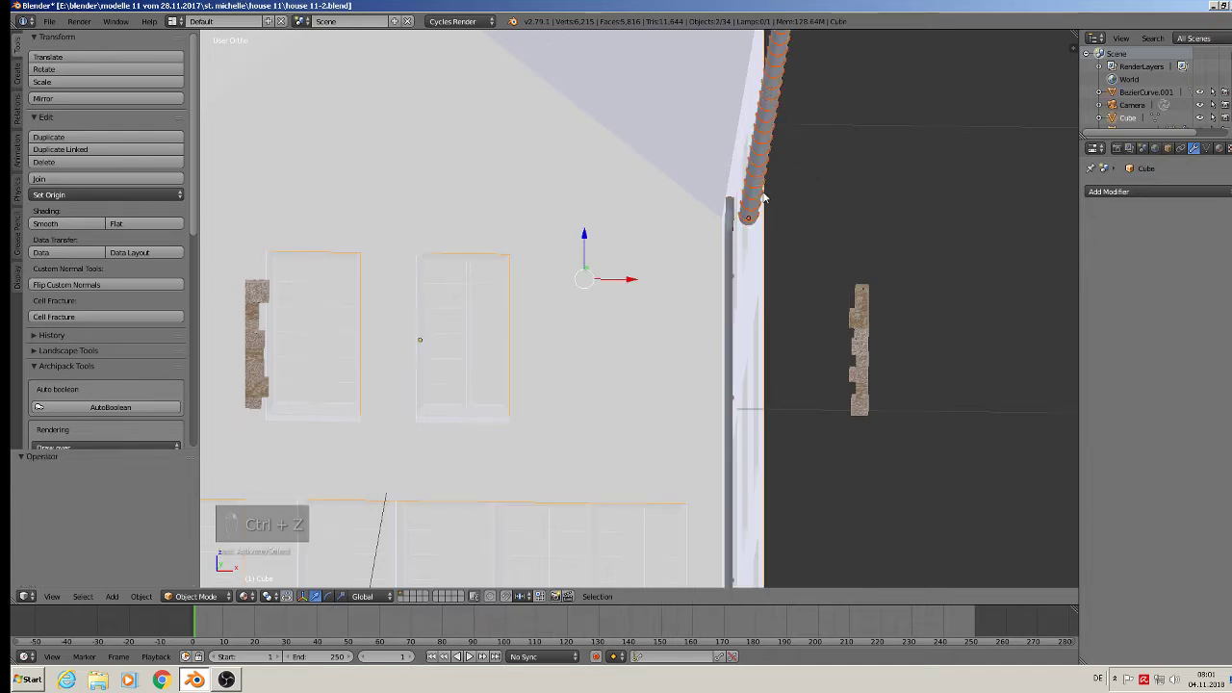
pyautogui.click(627, 281)
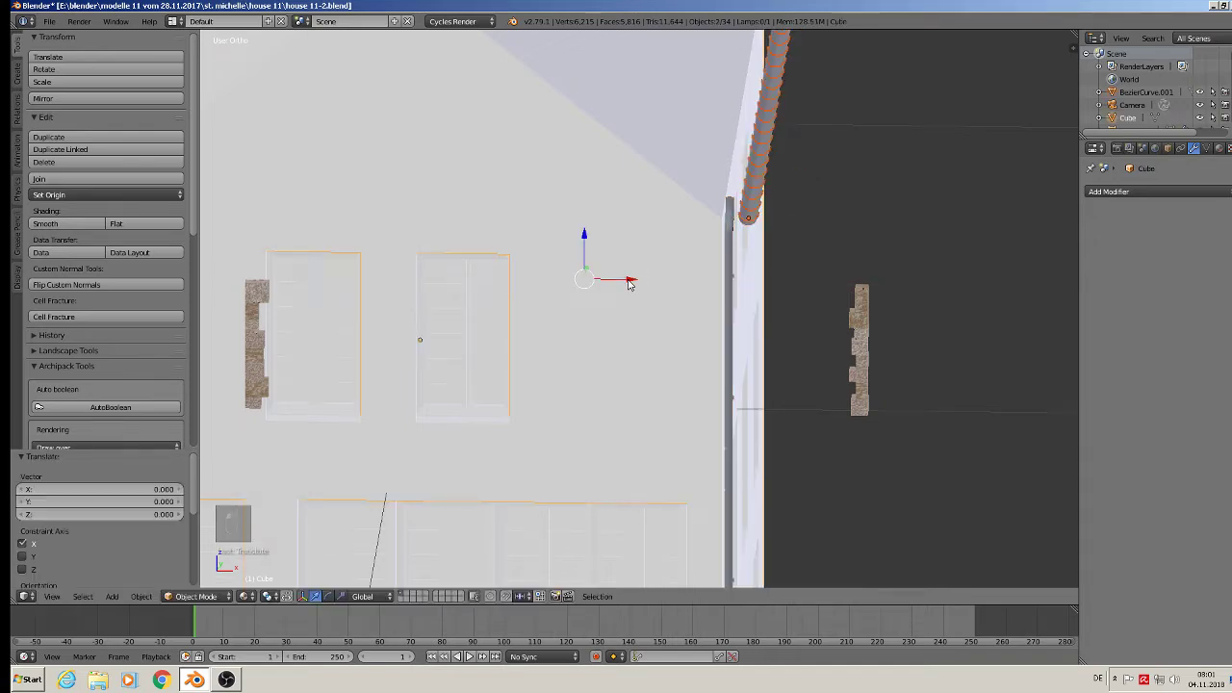
pyautogui.moveTo(627, 280); pyautogui.dragTo(624, 280)
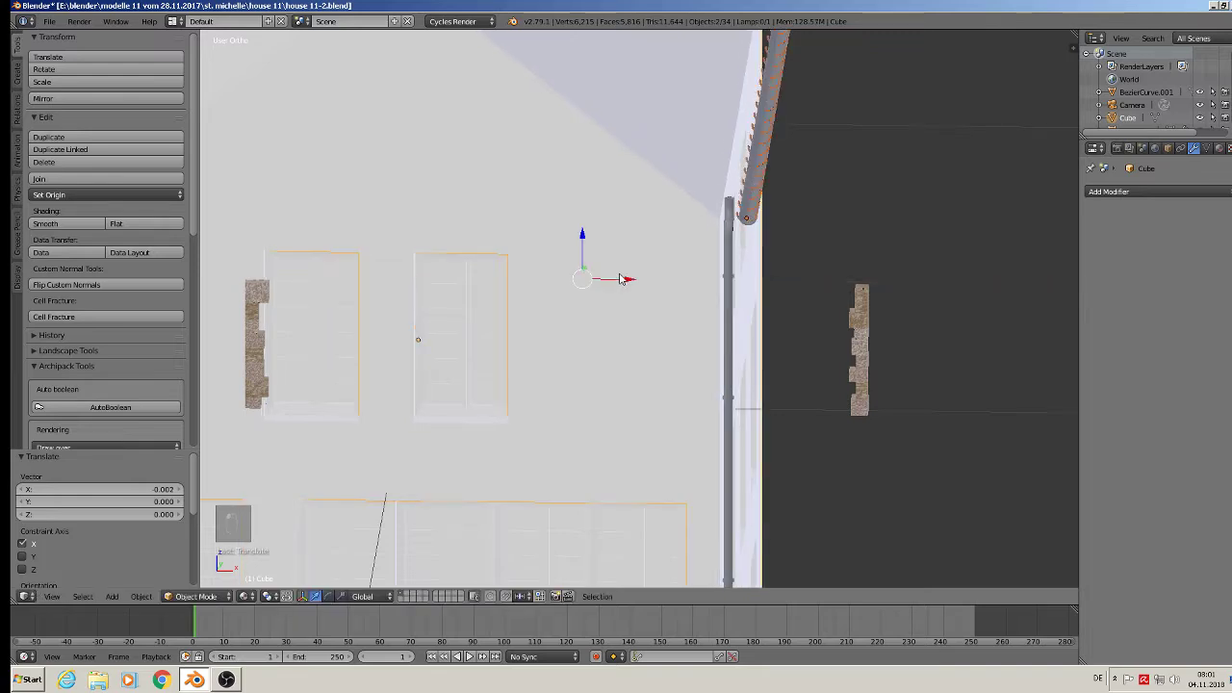
pyautogui.hotkey('ctrl', 'z')
pyautogui.scroll(4, 761, 152)
pyautogui.press('a')
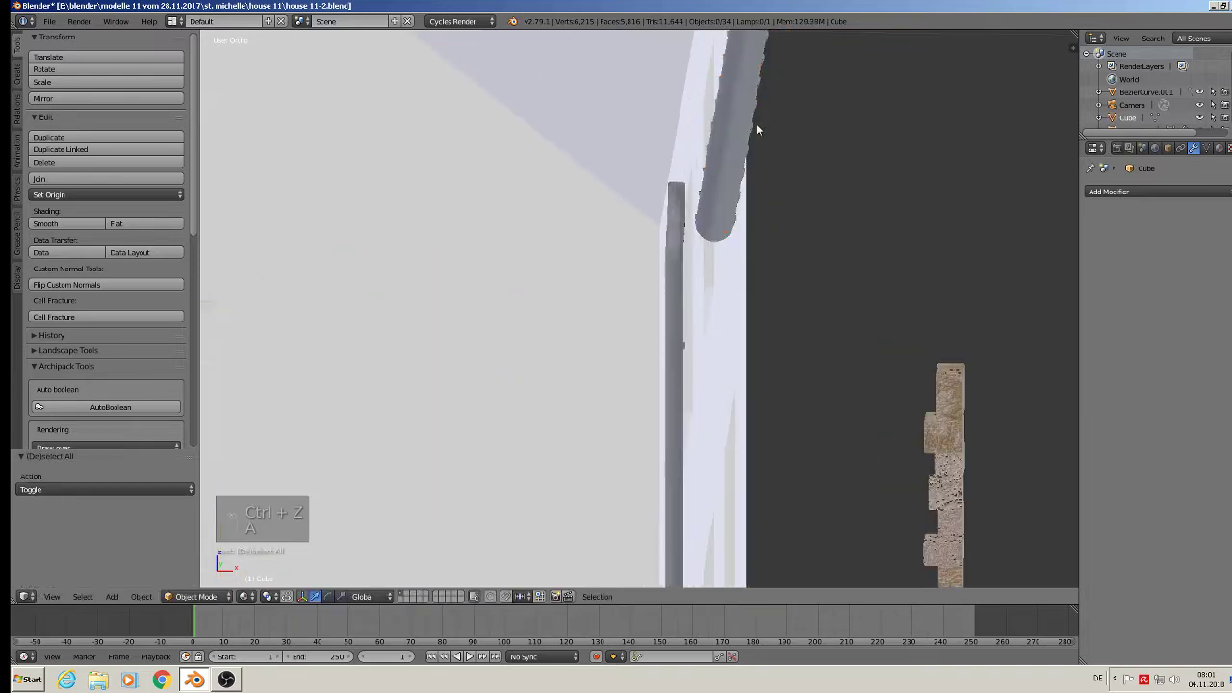
# Select the gutter and its brackets and move them -0.014 along X toward the wall
pyautogui.rightClick(756, 123)
pyautogui.keyDown('shift'); pyautogui.rightClick(761, 120); pyautogui.keyUp('shift')
pyautogui.press('g')
pyautogui.press('x')
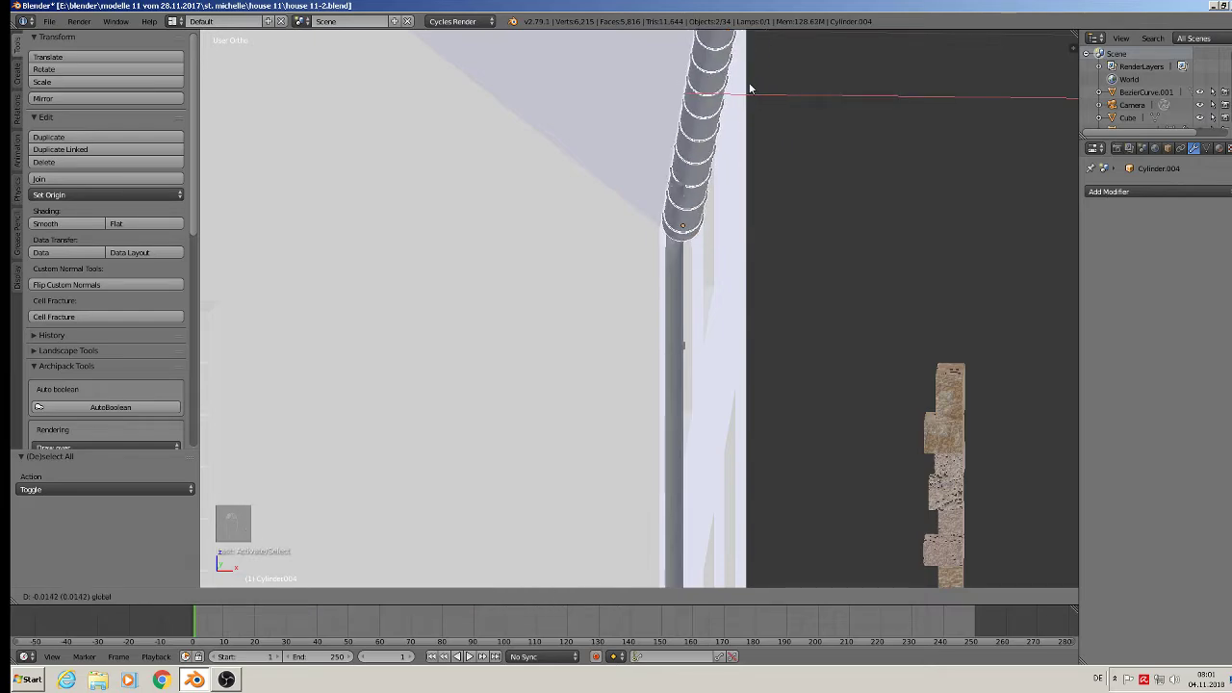
pyautogui.click(748, 91)
pyautogui.moveTo(751, 99); pyautogui.dragTo(687, 189, button='middle')
pyautogui.scroll(-10, 687, 190)
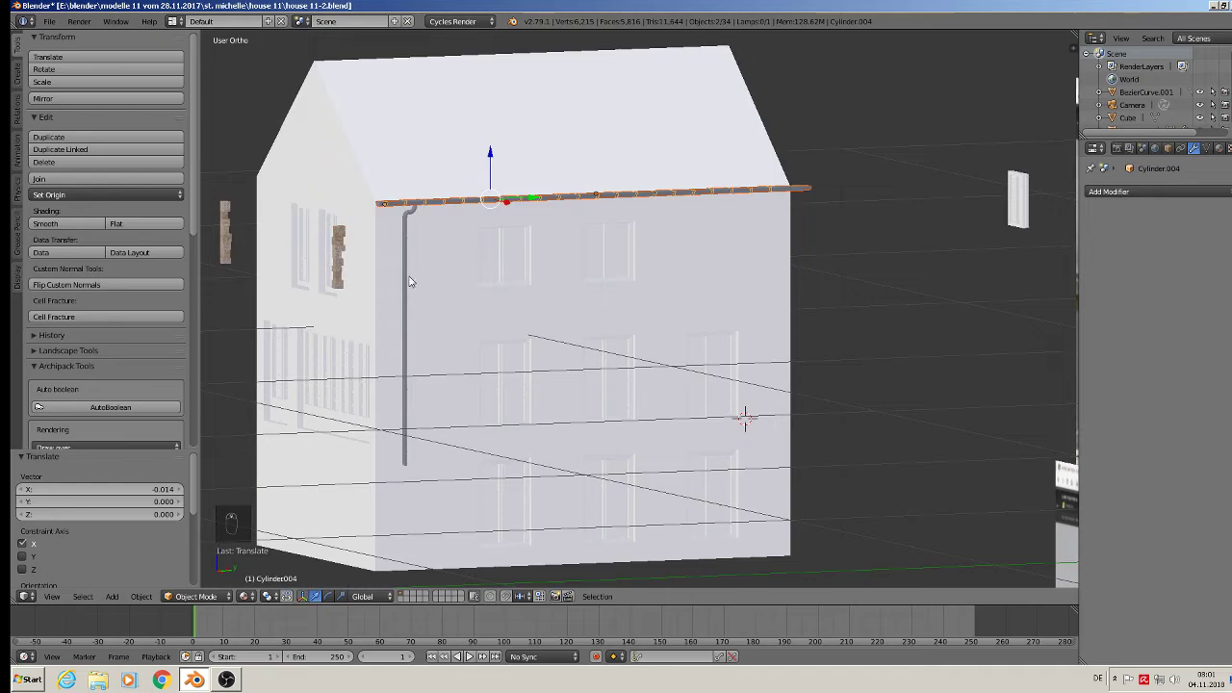
# Shorten the gutter by moving its overhanging end vertices along Y to the house corner
pyautogui.moveTo(414, 310); pyautogui.dragTo(674, 211, button='middle')
pyautogui.scroll(5, 850, 121)
pyautogui.press('Tab')
pyautogui.press('Tab')
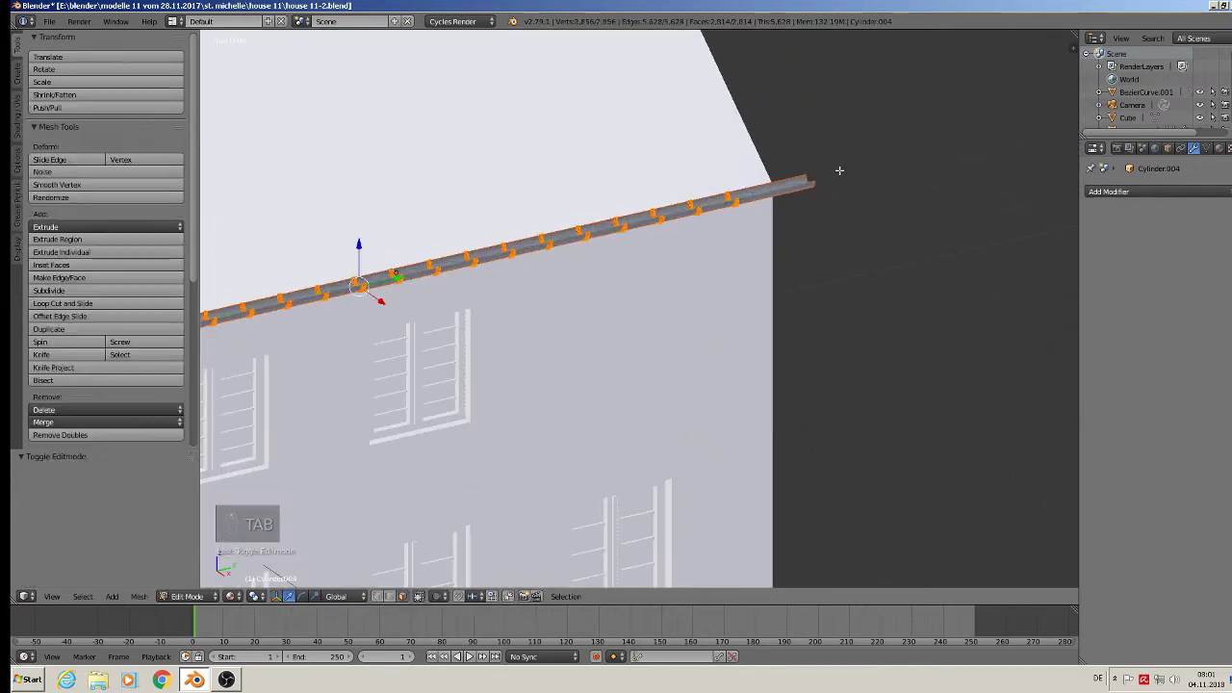
pyautogui.rightClick(793, 194)
pyautogui.press('Tab')
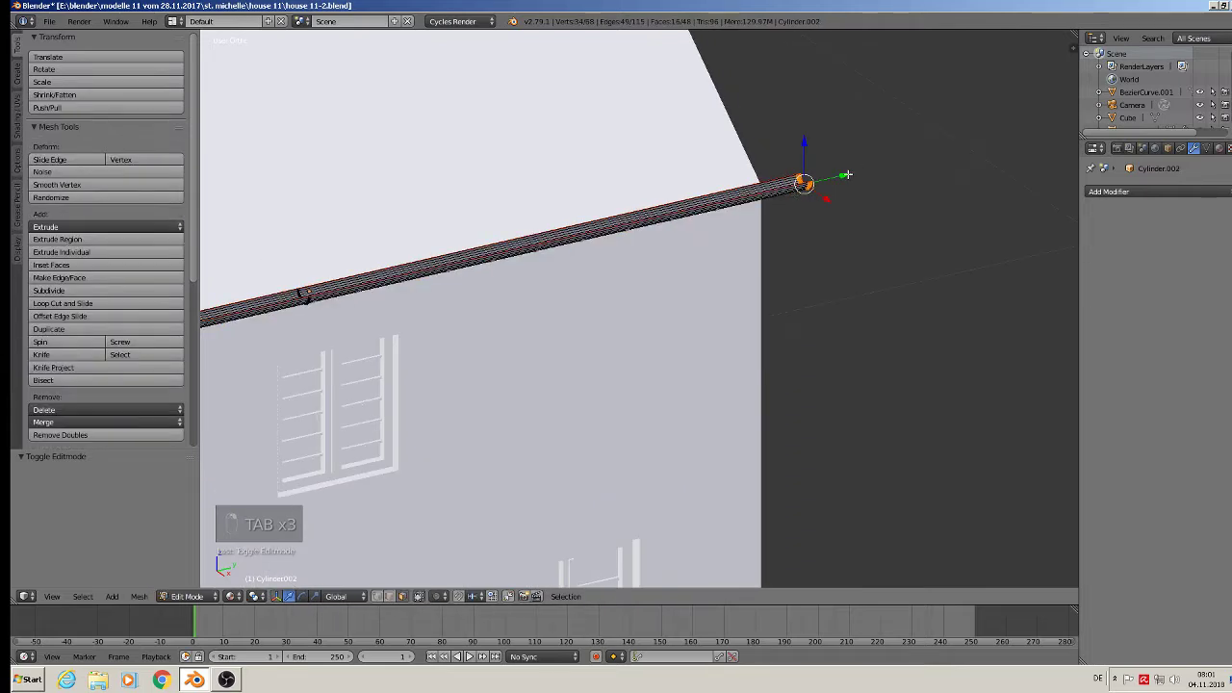
pyautogui.press('g')
pyautogui.press('y')
pyautogui.click(799, 191)
pyautogui.press('Tab')
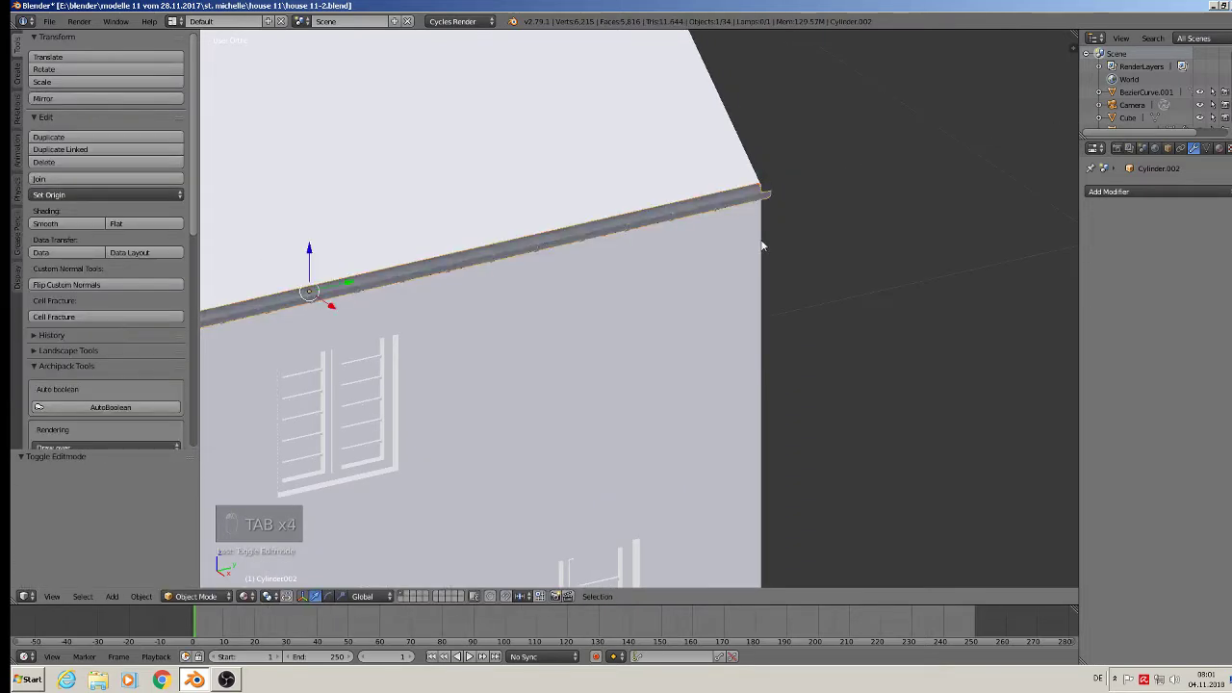
# Duplicate the gutter with its brackets and move the copy -0.599 along X to the opposite eaves
pyautogui.scroll(-4, 457, 379)
pyautogui.scroll(3, 457, 379)
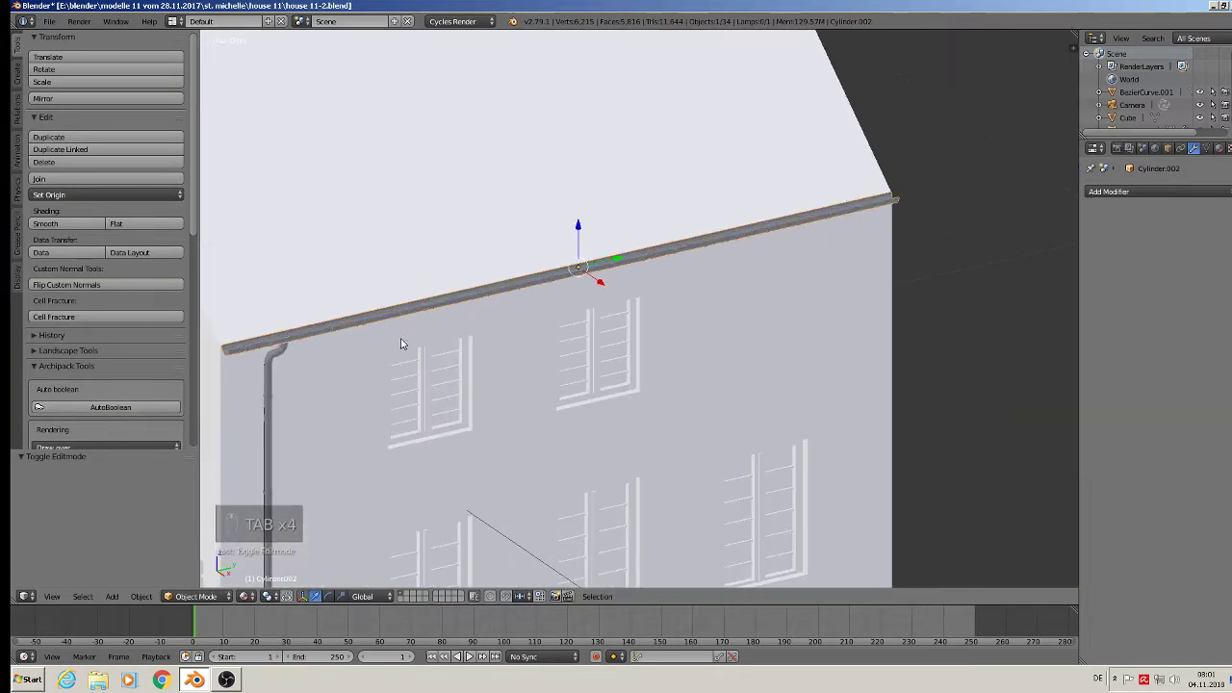
pyautogui.keyDown('shift'); pyautogui.rightClick(335, 335); pyautogui.keyUp('shift')
pyautogui.moveTo(335, 334); pyautogui.dragTo(750, 312, button='middle')
pyautogui.hotkey('shift', 'd')
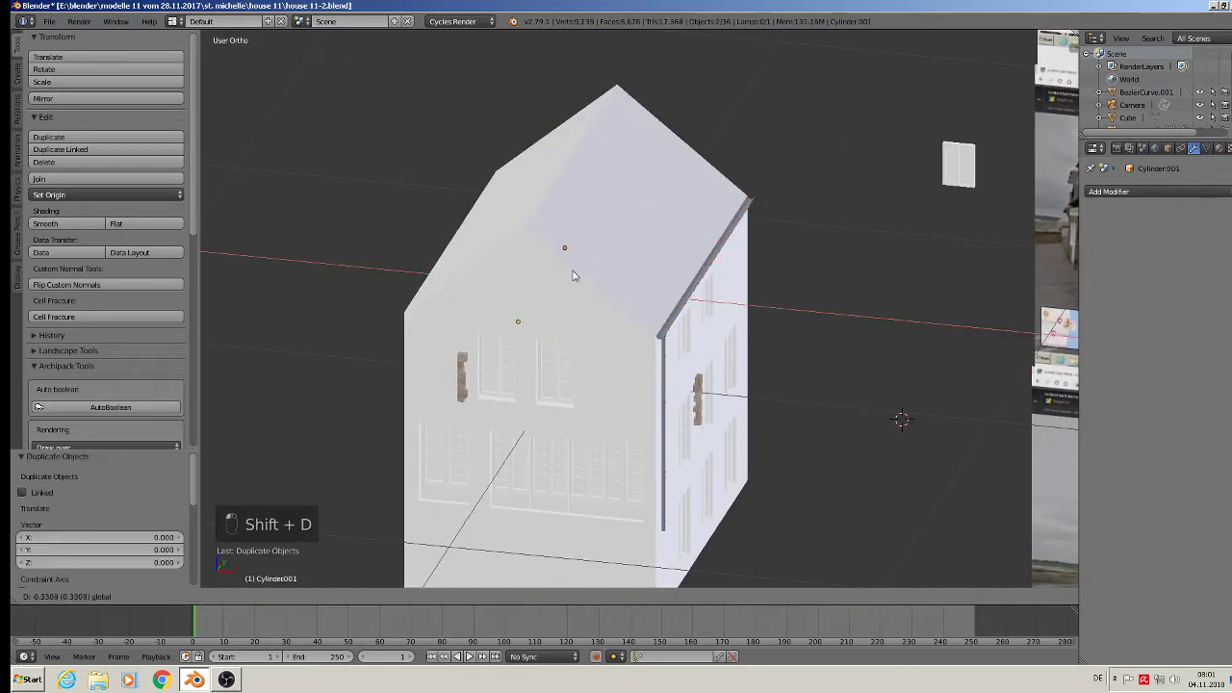
pyautogui.press('x')
pyautogui.click(469, 266)
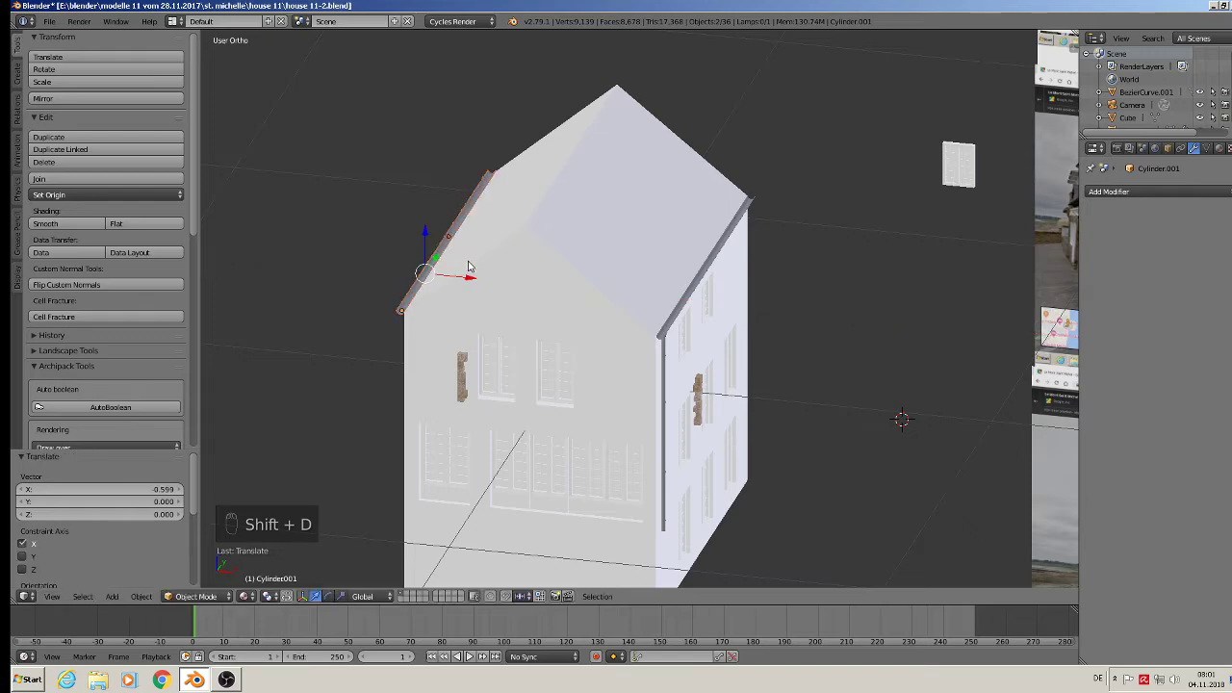
# Scale the downpipe up so it reaches close to the ground and shift it -0.009 along Z beneath the gutter
pyautogui.rightClick(671, 360)
pyautogui.moveTo(671, 360); pyautogui.dragTo(557, 345, button='middle')
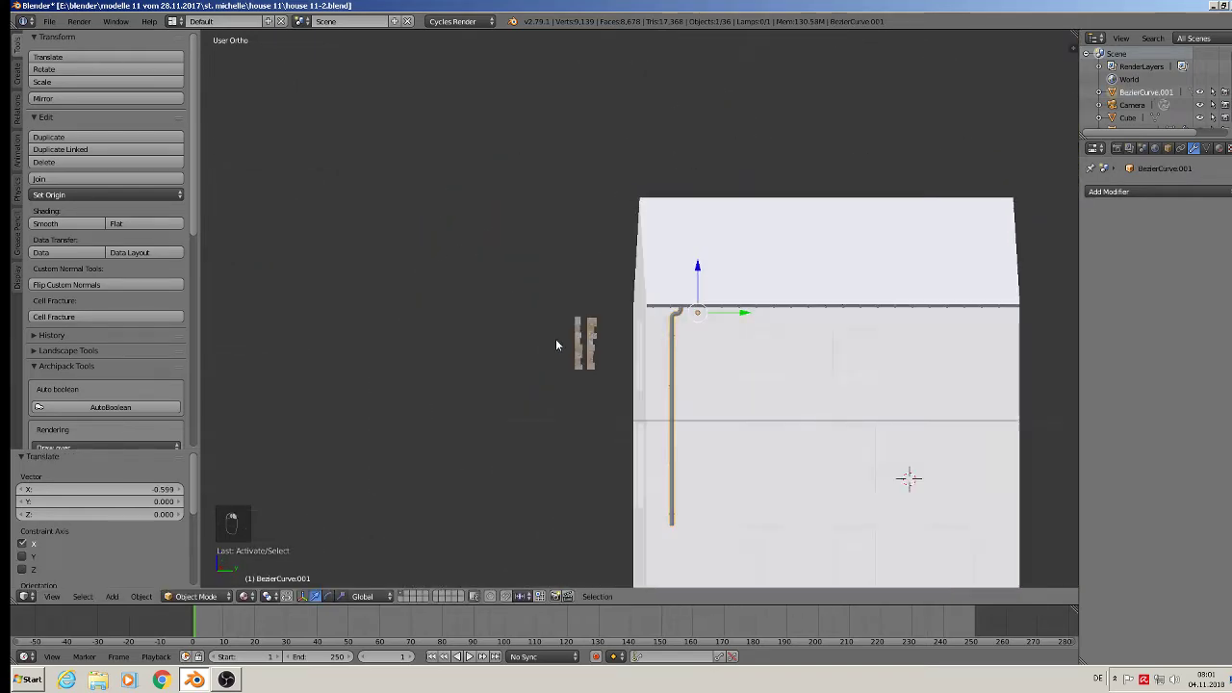
pyautogui.keyDown('shift'); pyautogui.moveTo(812, 478); pyautogui.dragTo(687, 375, button='middle'); pyautogui.keyUp('shift')
pyautogui.scroll(4, 648, 373)
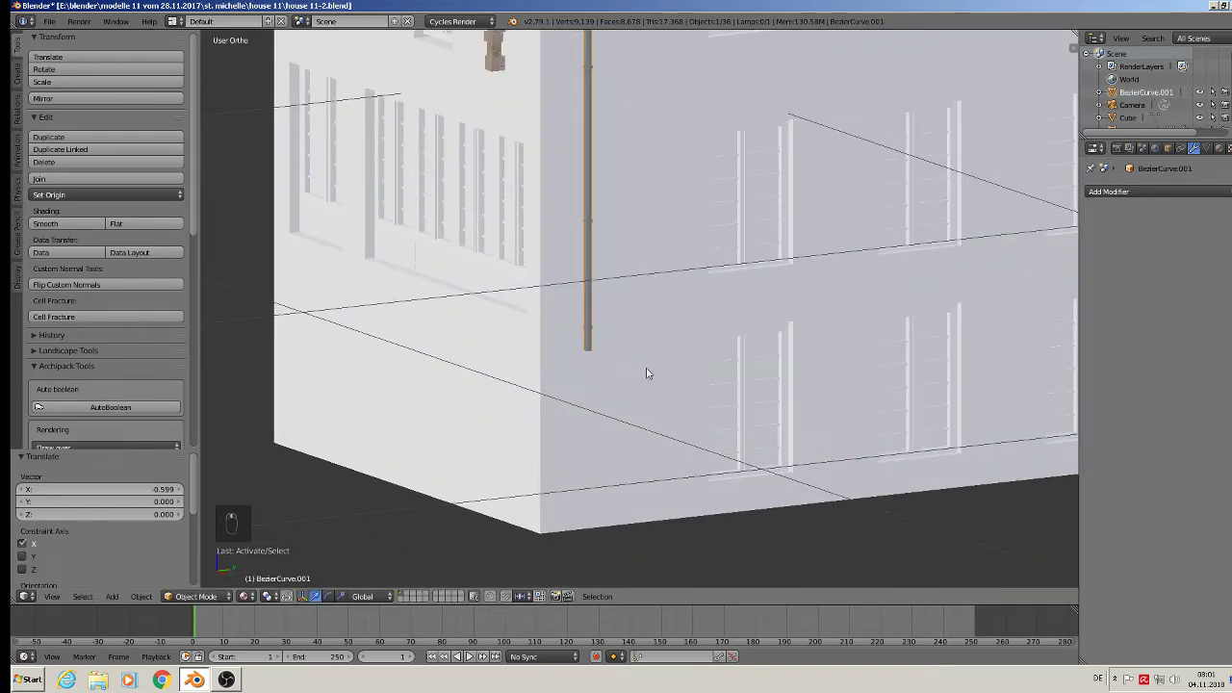
pyautogui.scroll(-2, 612, 356)
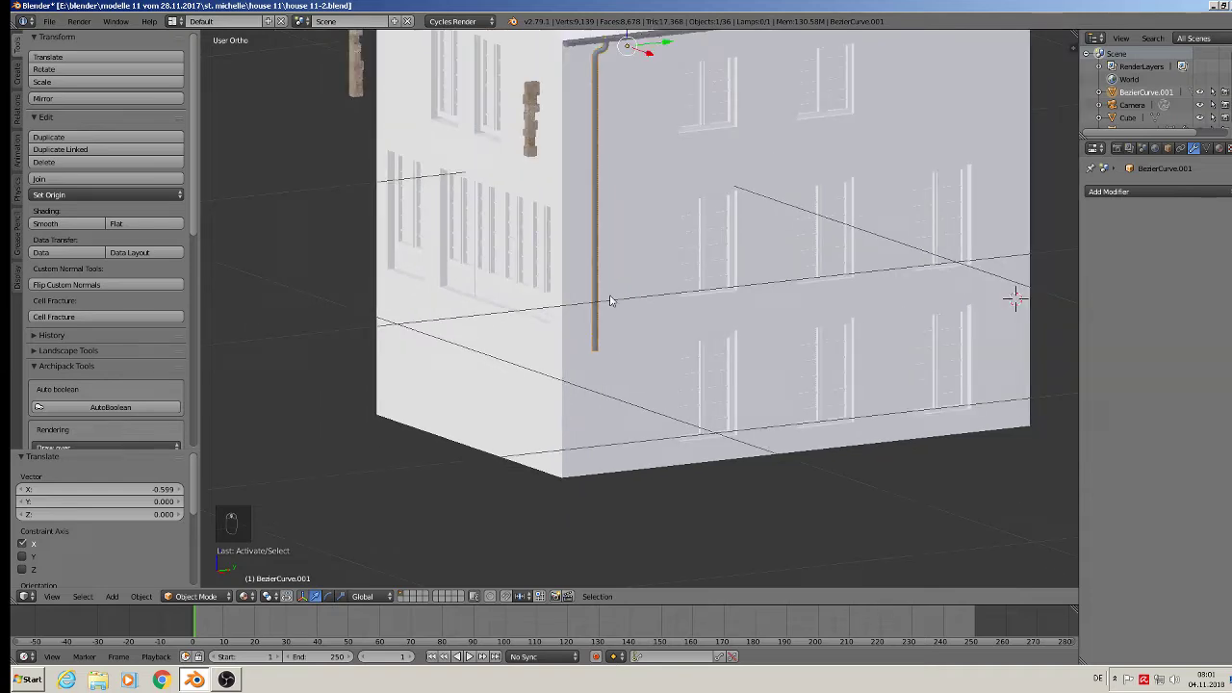
pyautogui.press('Tab')
pyautogui.press('Tab')
pyautogui.rightClick(599, 233)
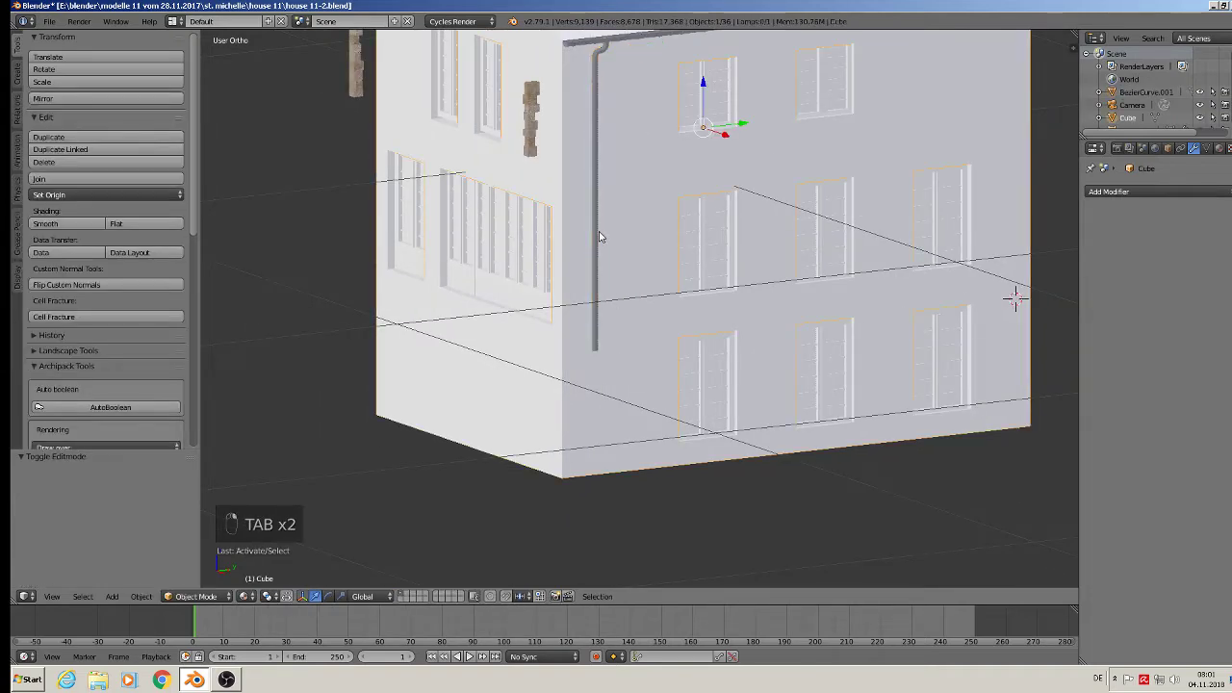
pyautogui.rightClick(599, 233)
pyautogui.press('s')
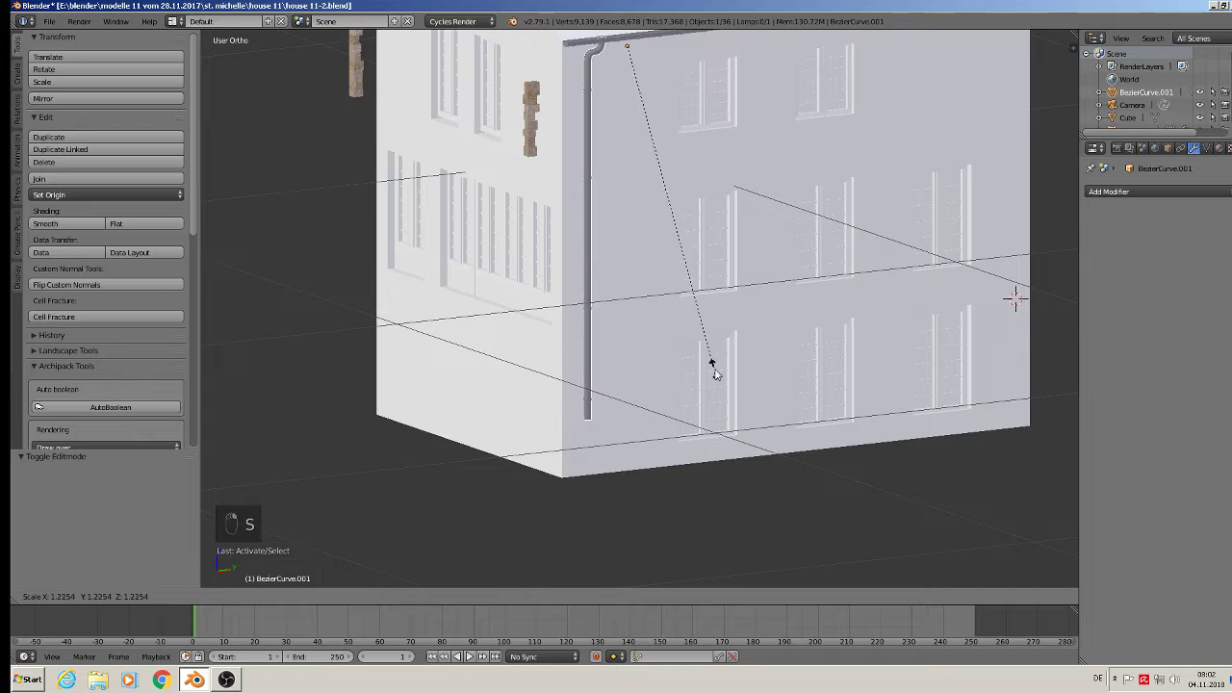
pyautogui.click(718, 383)
pyautogui.moveTo(627, 38); pyautogui.dragTo(624, 44)
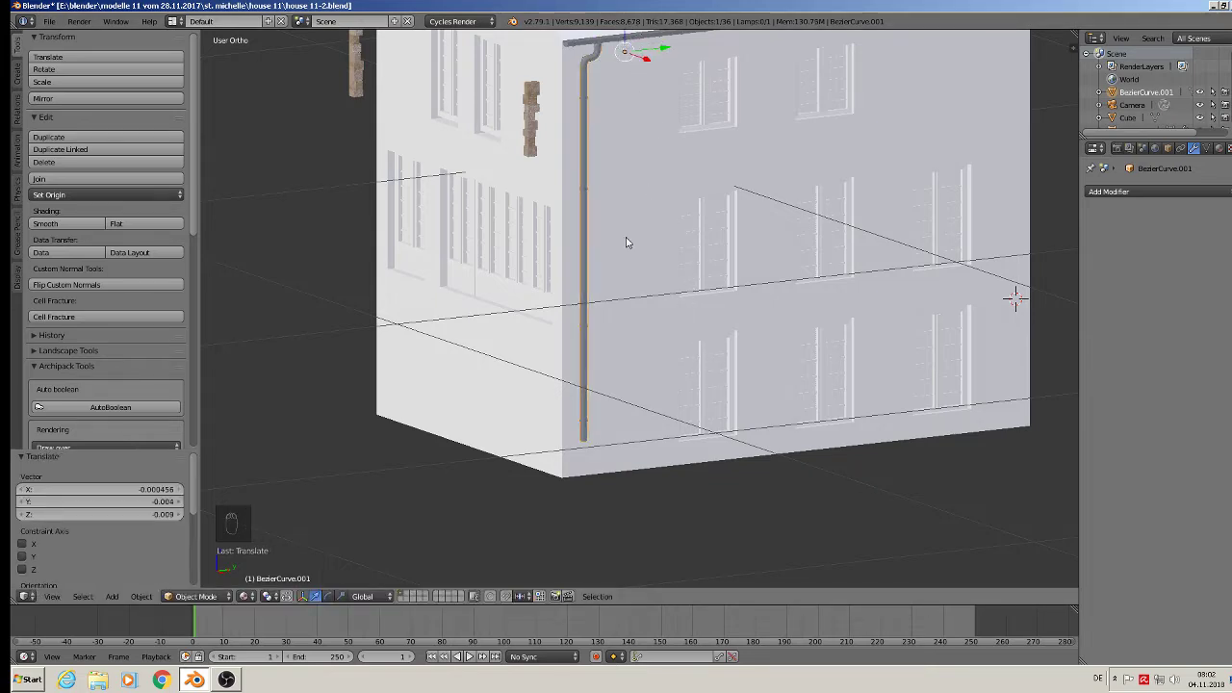
# Duplicate the downpipe and move the copy -0.590 along X to the opposite side of the house
pyautogui.moveTo(626, 238); pyautogui.dragTo(738, 276, button='middle')
pyautogui.scroll(-3, 644, 228)
pyautogui.hotkey('shift', 'd')
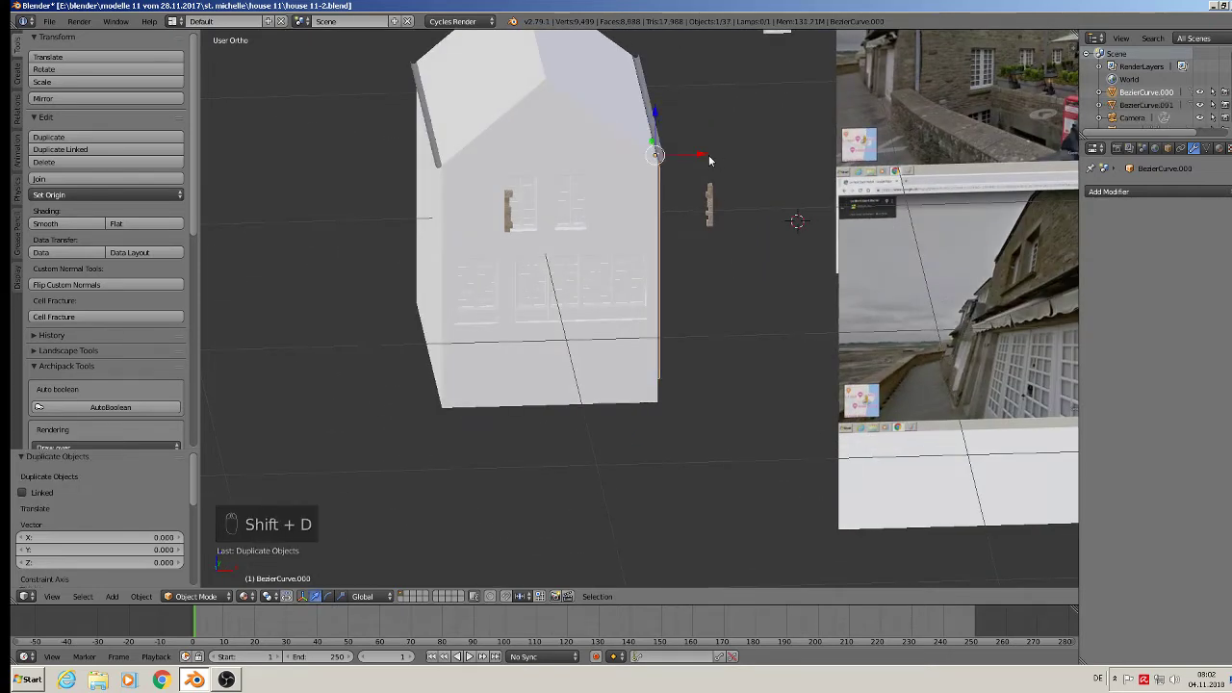
pyautogui.press('x')
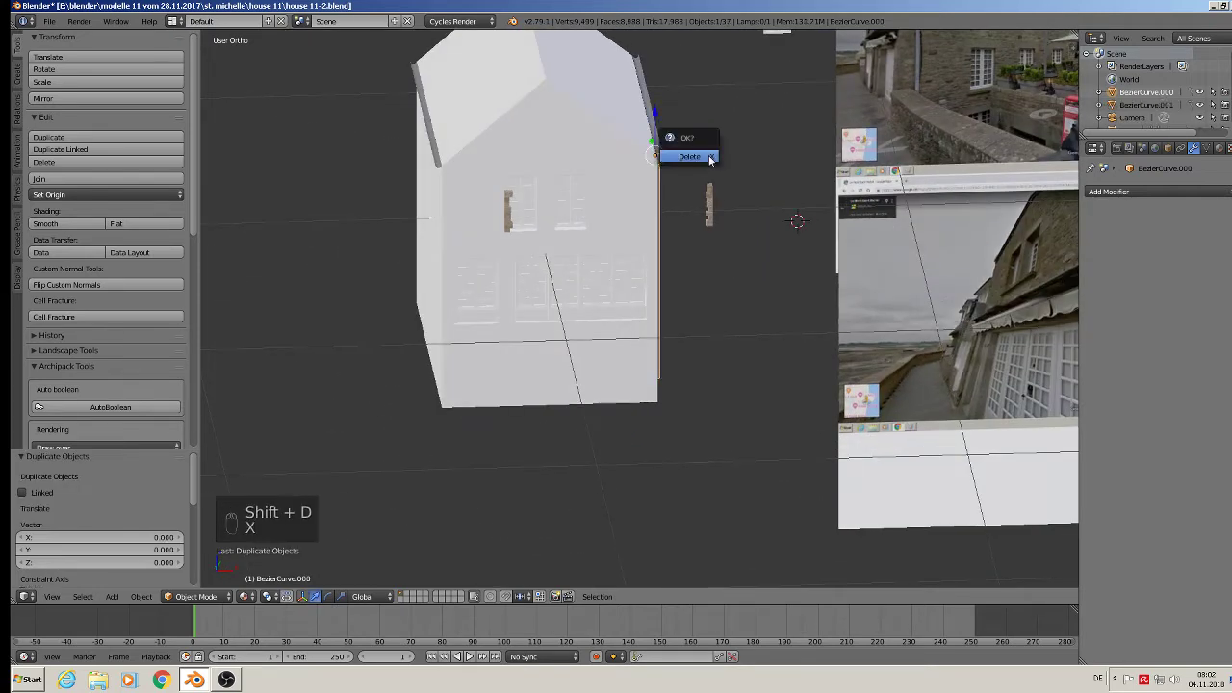
pyautogui.moveTo(700, 157); pyautogui.dragTo(537, 168)
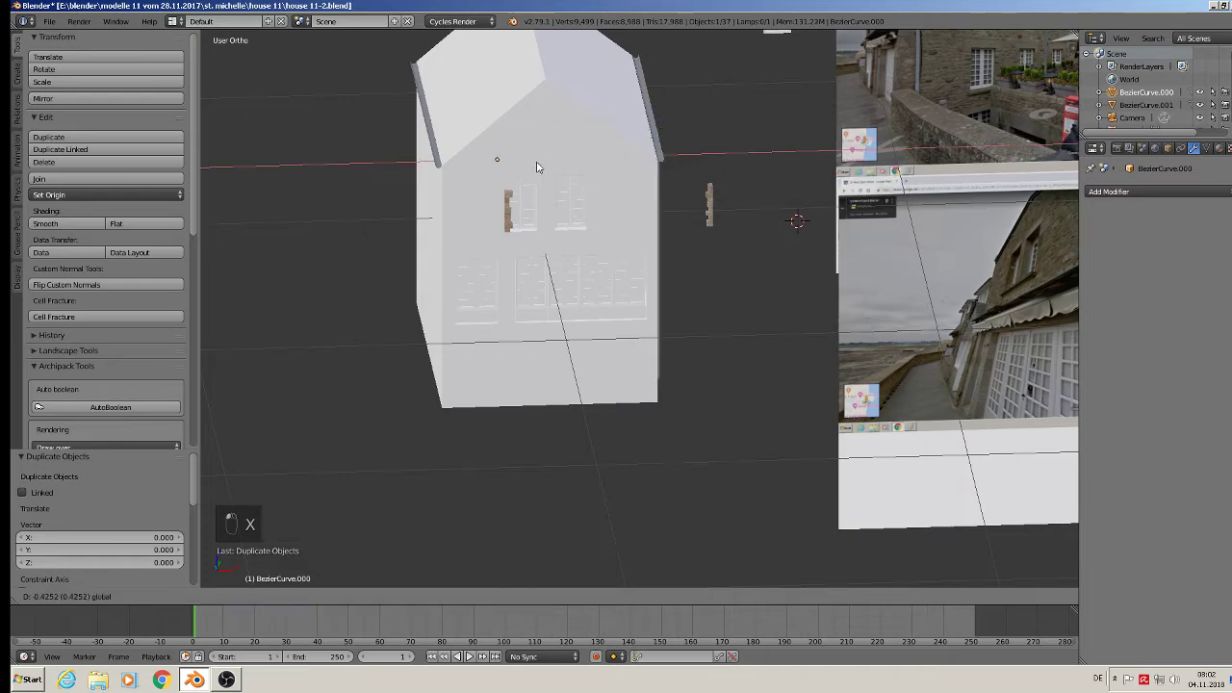
pyautogui.click(483, 172)
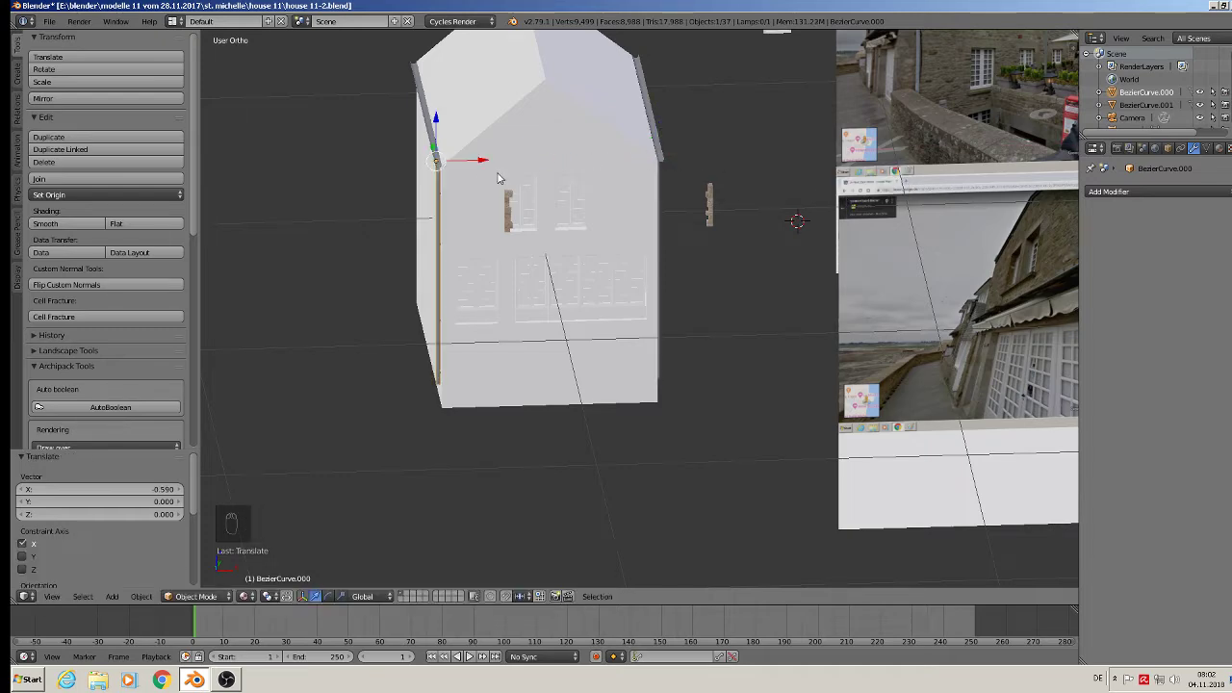
# Deselect everything and save the house file
pyautogui.moveTo(502, 179); pyautogui.dragTo(337, 178, button='middle')
pyautogui.press('a')
pyautogui.scroll(-3, 553, 205)
pyautogui.click(48, 21)
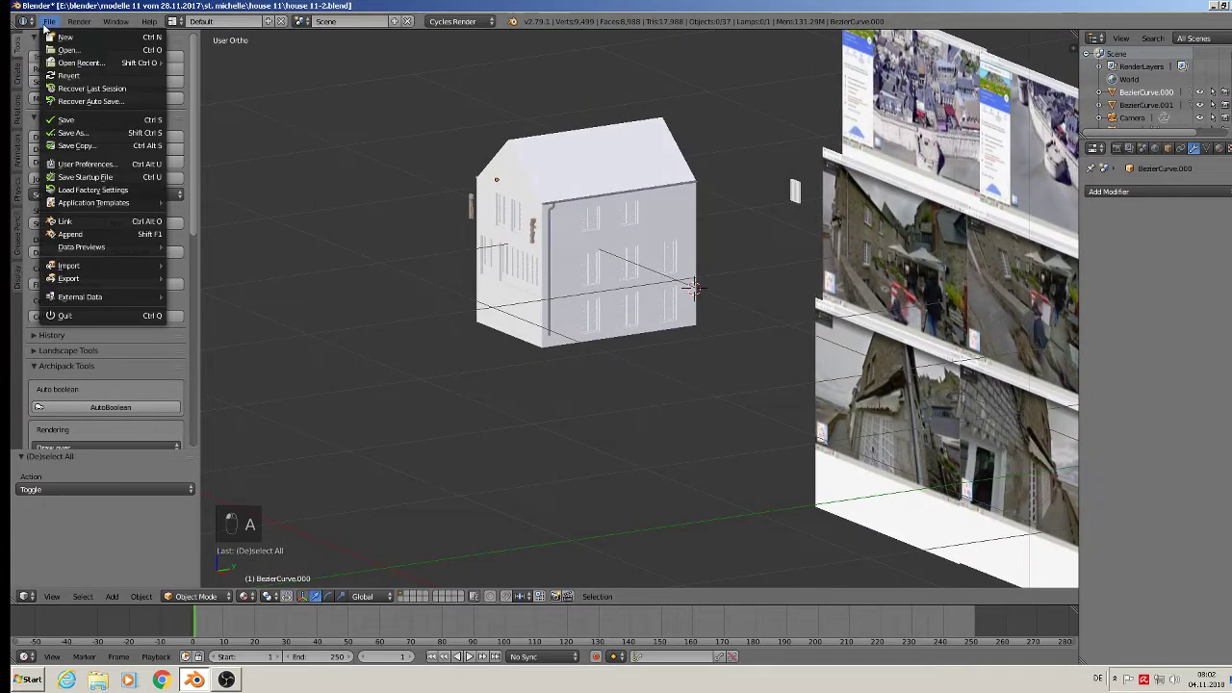
pyautogui.click(68, 119)
pyautogui.scroll(-3, 337, 204)
pyautogui.moveTo(336, 203); pyautogui.dragTo(536, 260, button='middle')
pyautogui.scroll(4, 536, 260)
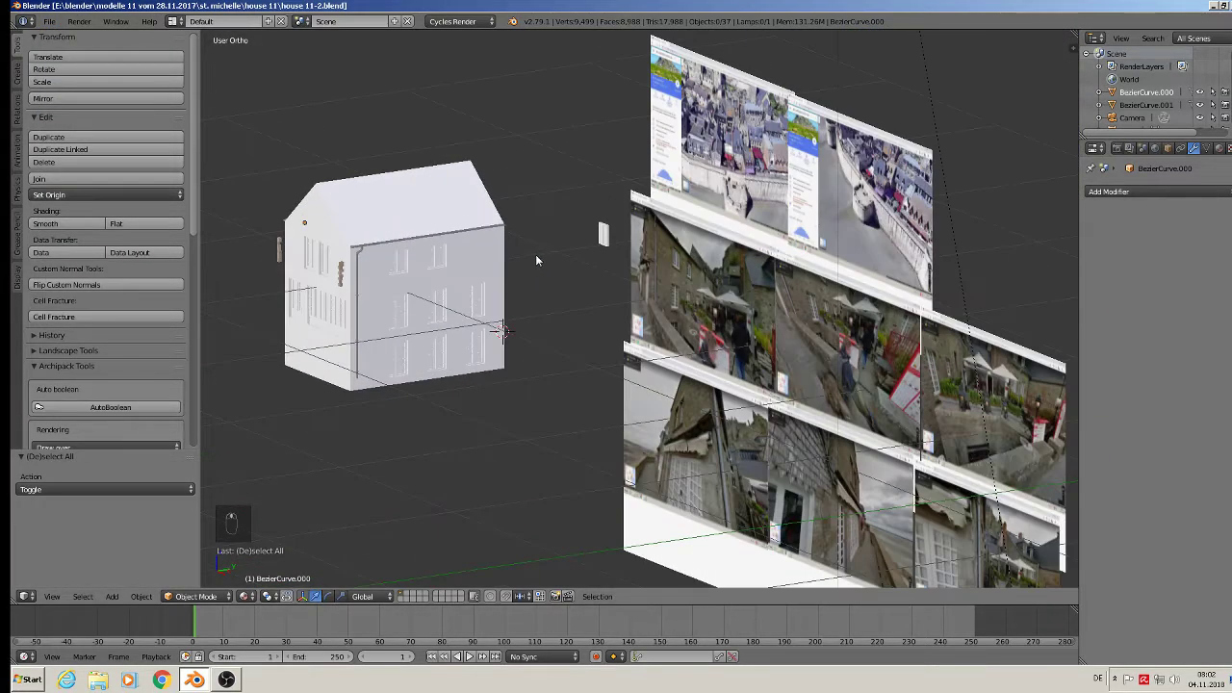
pyautogui.scroll(2, 583, 277)
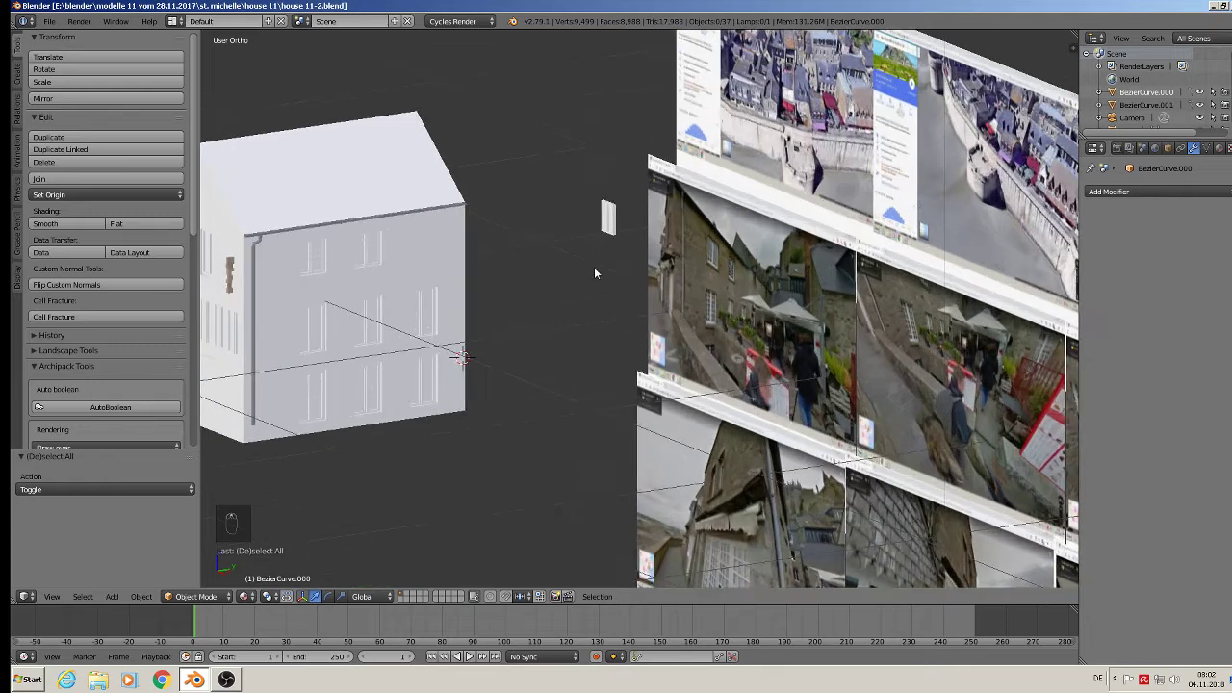
pyautogui.moveTo(578, 267); pyautogui.dragTo(688, 209, button='middle')
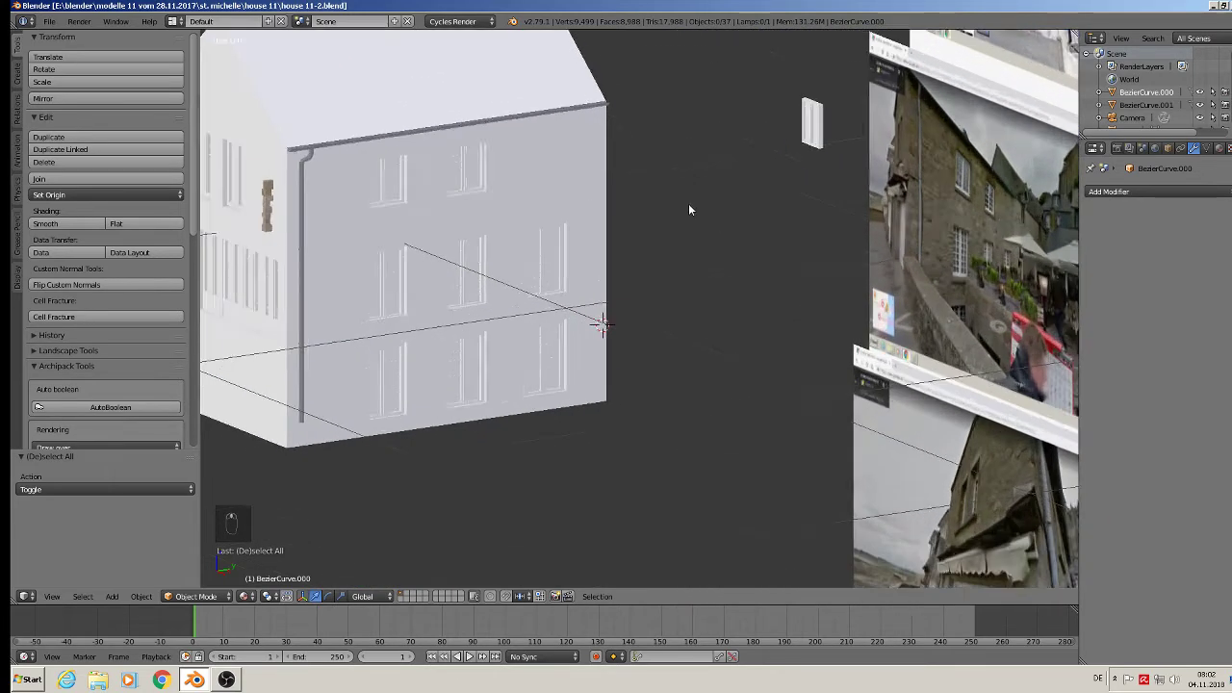
pyautogui.scroll(-1, 688, 209)
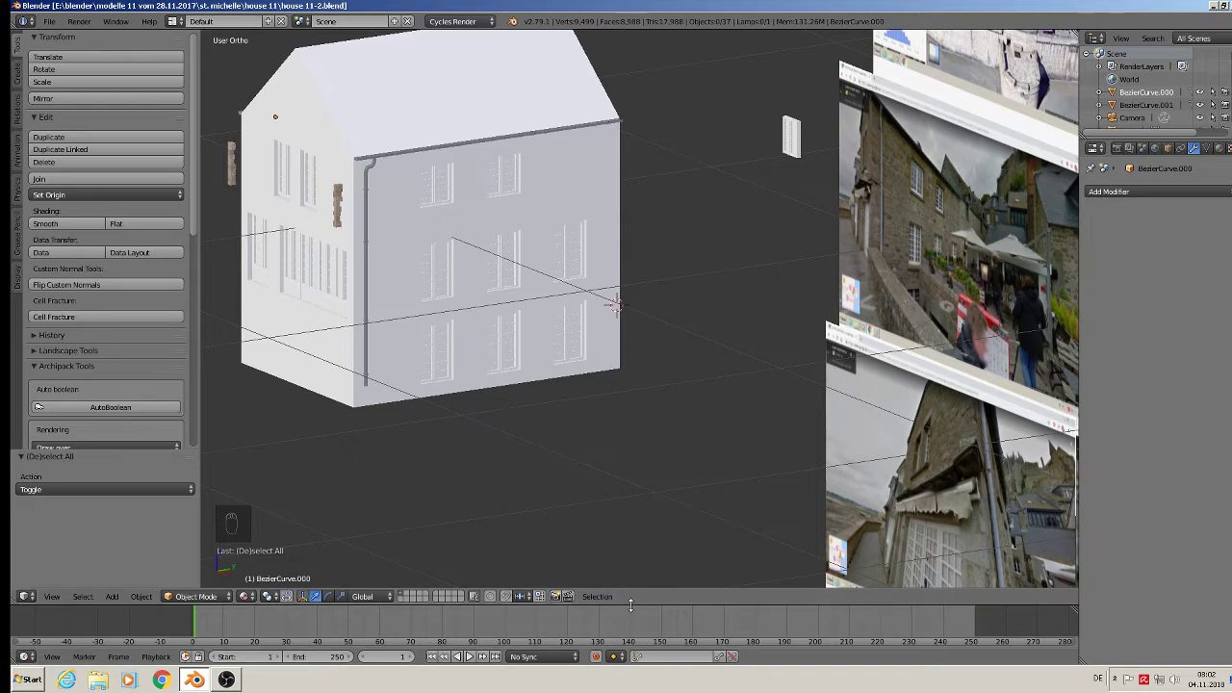
# Enlarge the timeline area and turn it into a Node Editor
pyautogui.moveTo(630, 604); pyautogui.dragTo(552, 439)
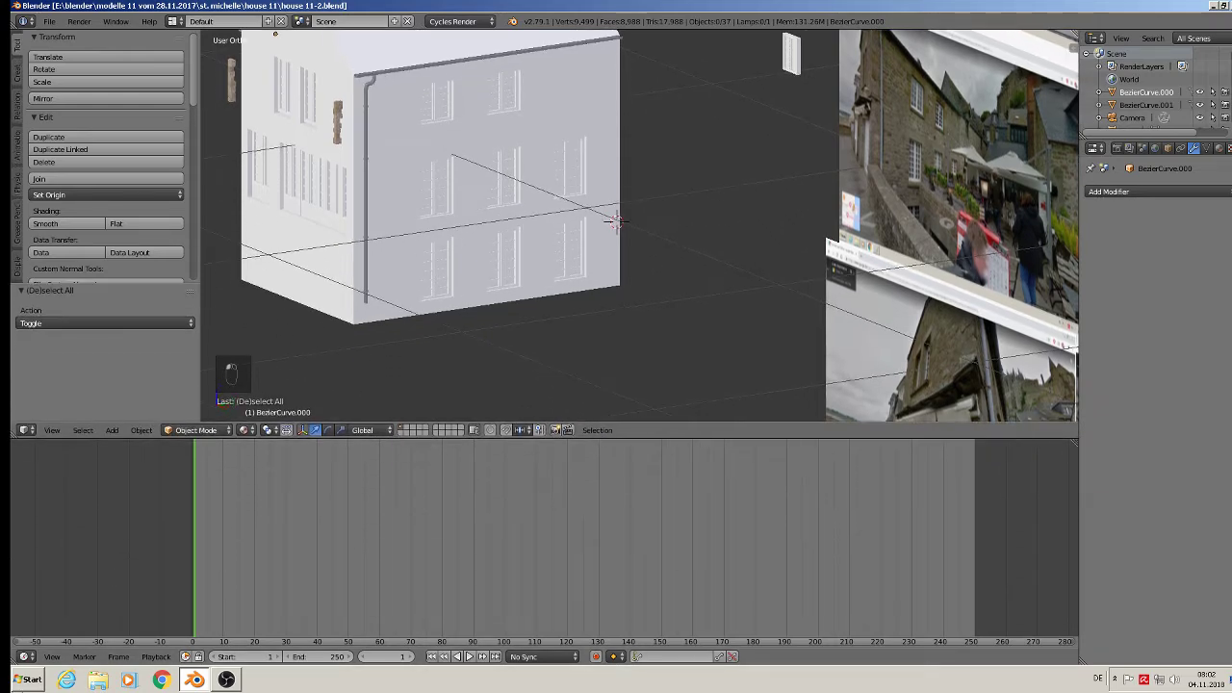
pyautogui.click(27, 657)
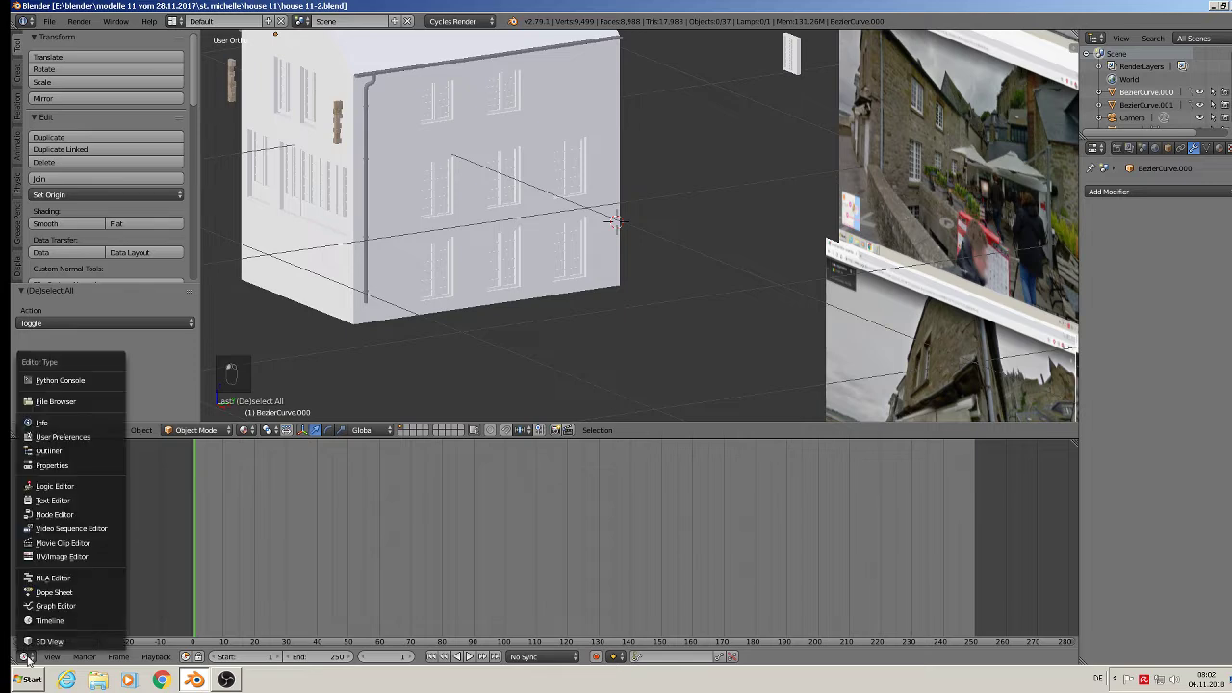
pyautogui.click(50, 518)
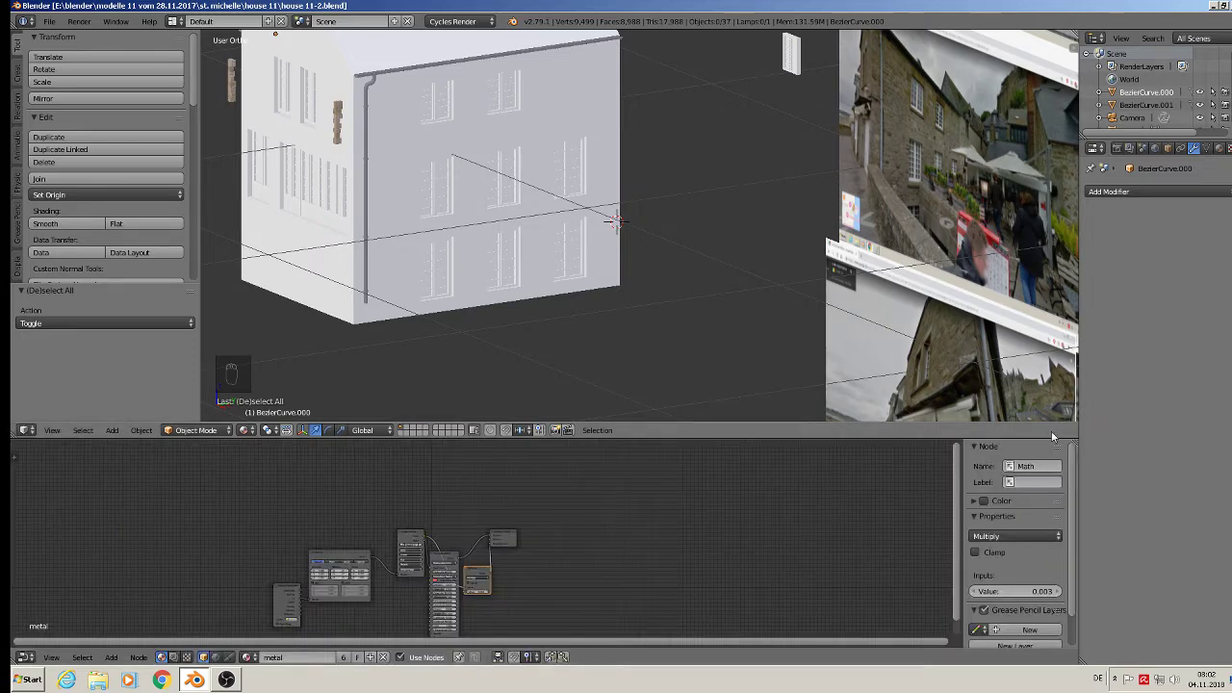
# Merge the 3D view area into the Node Editor and show the Node Editor's tool shelf
pyautogui.moveTo(1058, 440); pyautogui.dragTo(1064, 409)
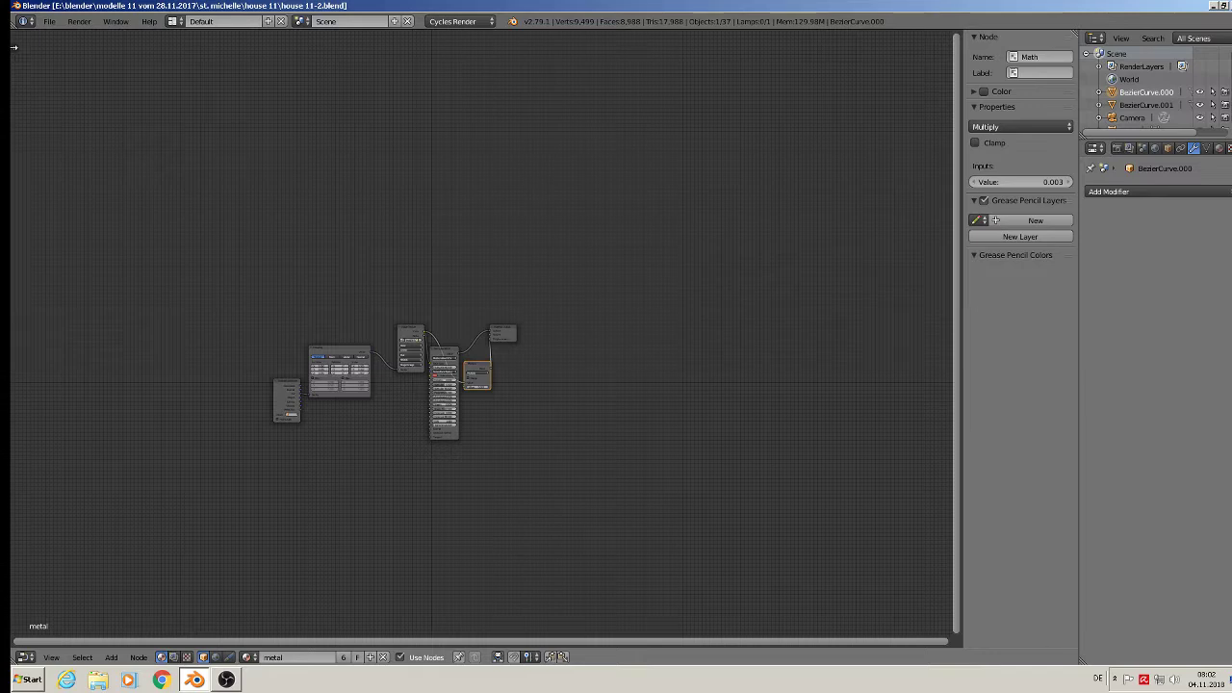
pyautogui.click(14, 46)
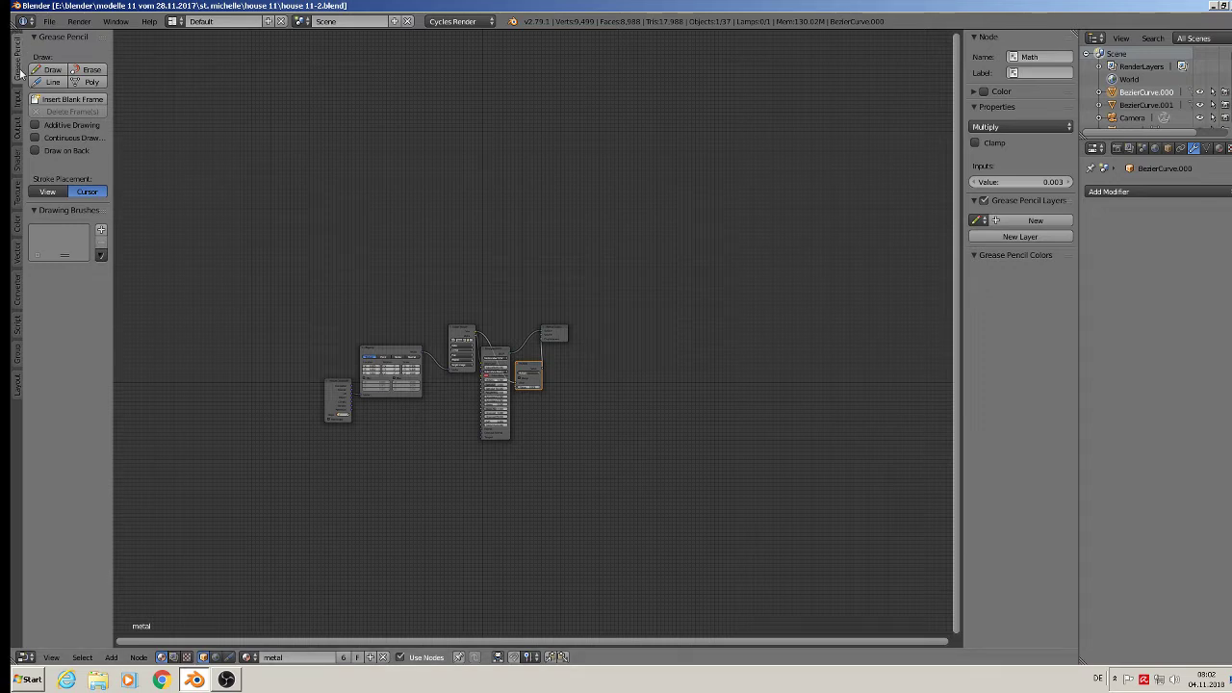
pyautogui.click(19, 657)
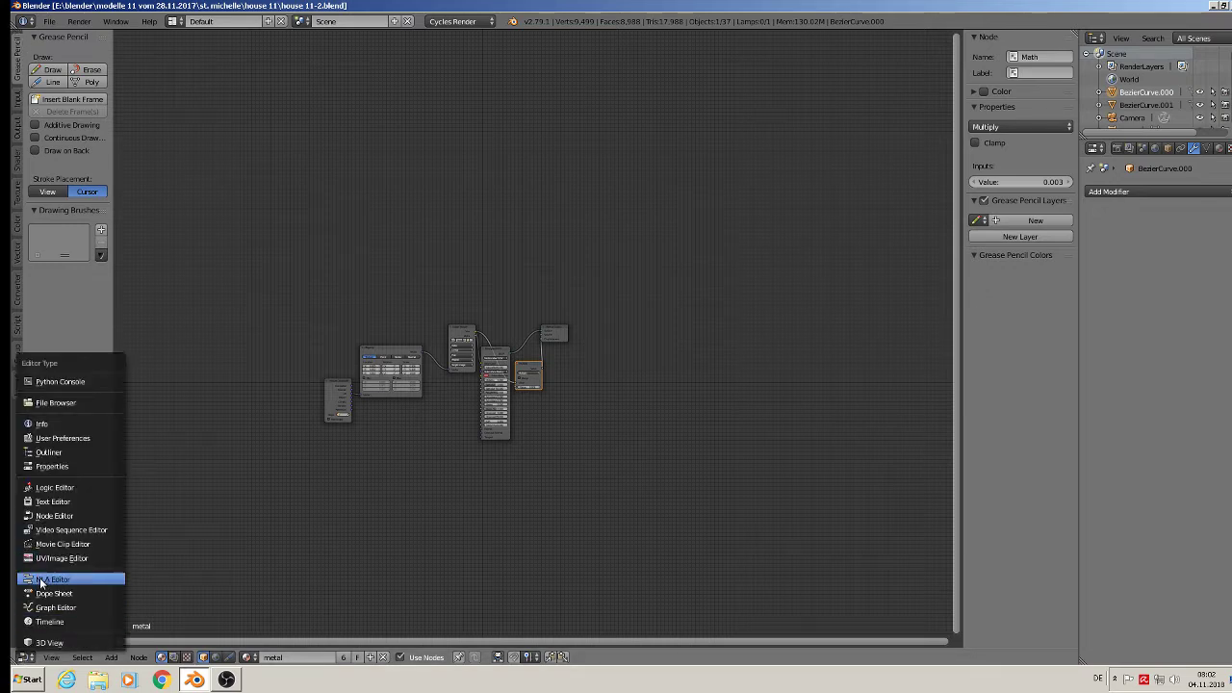
pyautogui.click(99, 583)
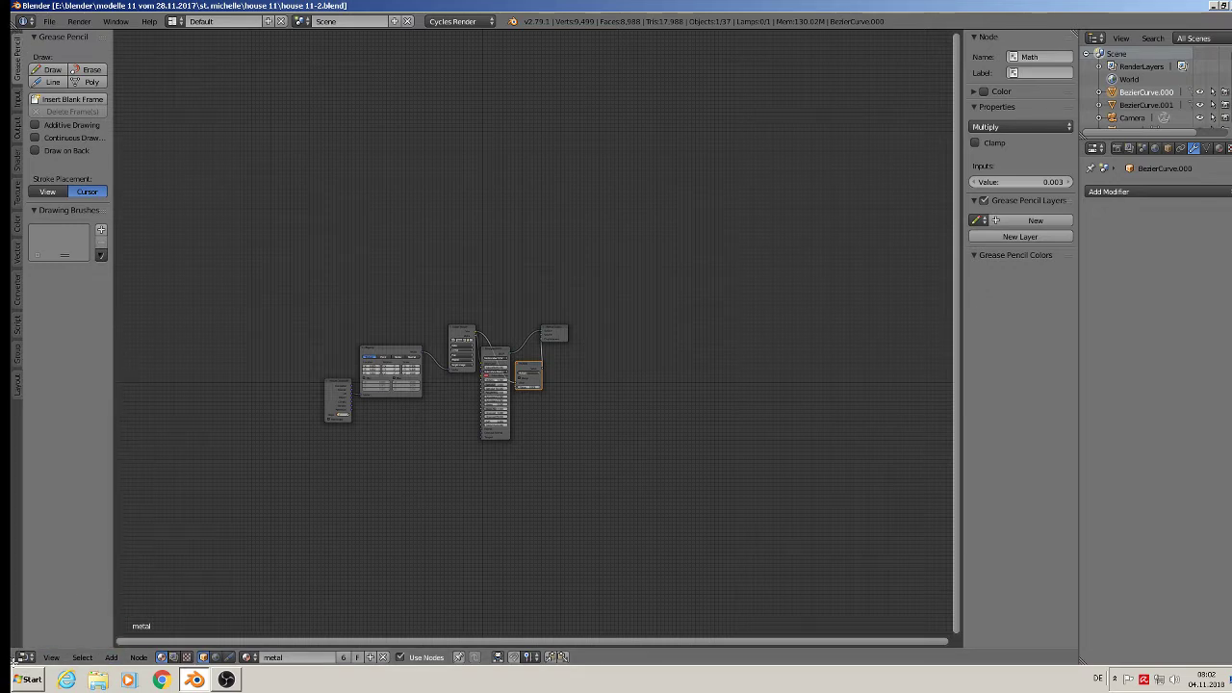
# Split the Node Editor into two stacked areas, make the upper one a 3D View framing the whole scene, and show its tool shelf
pyautogui.moveTo(13, 661); pyautogui.dragTo(28, 339)
pyautogui.click(25, 335)
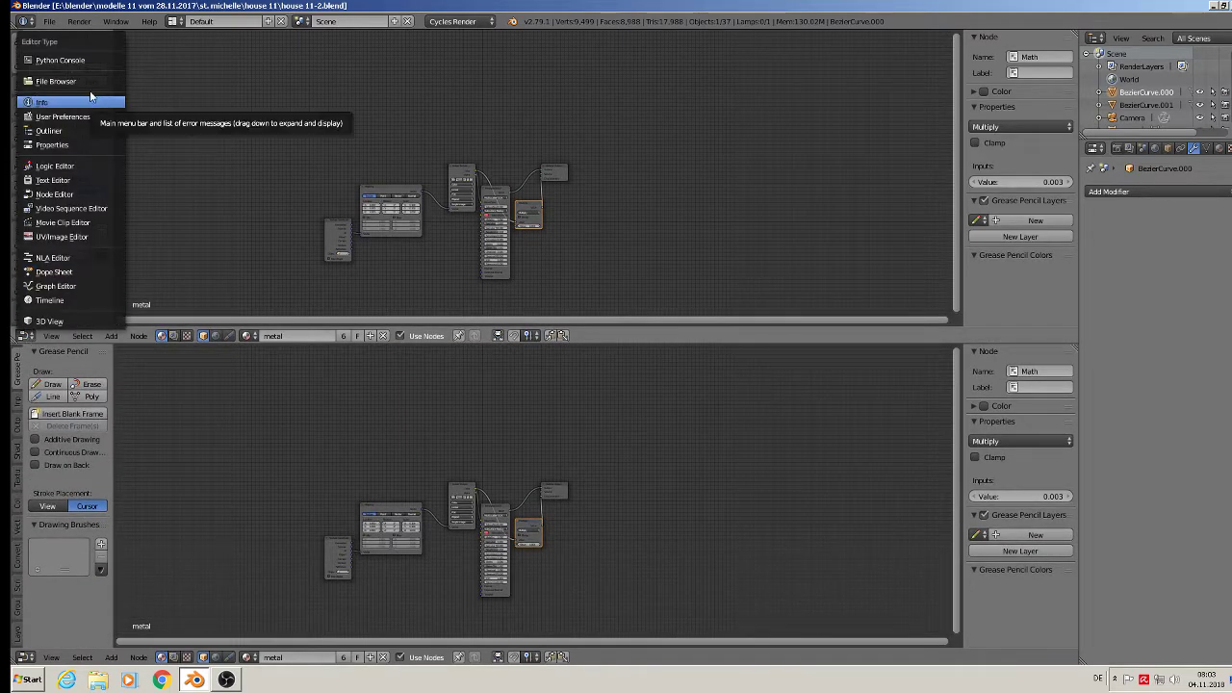
pyautogui.click(81, 320)
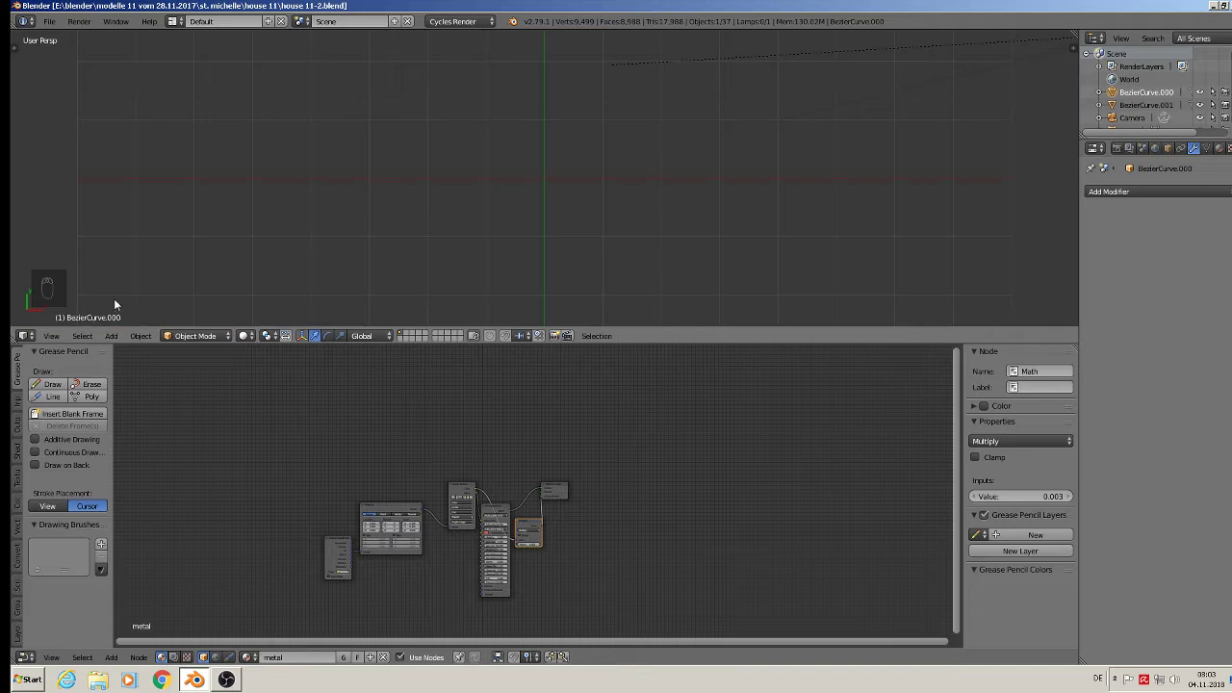
pyautogui.press('Home')
pyautogui.moveTo(455, 240); pyautogui.dragTo(145, 74, button='middle')
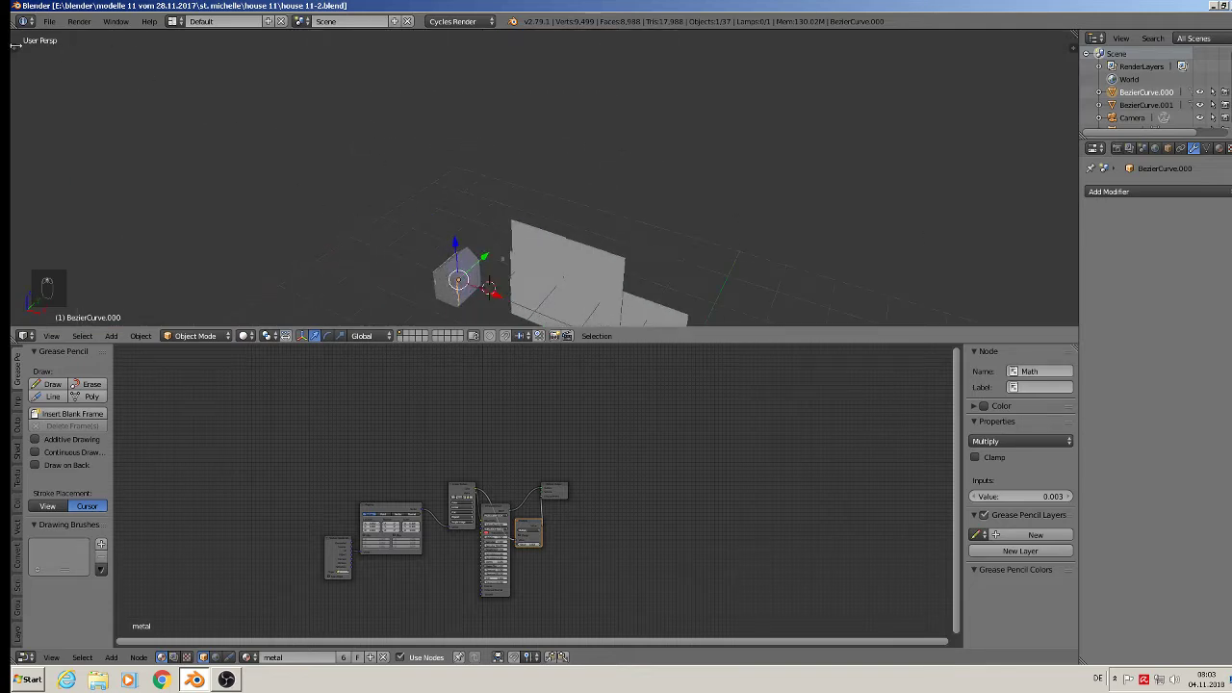
pyautogui.moveTo(15, 46); pyautogui.dragTo(114, 48)
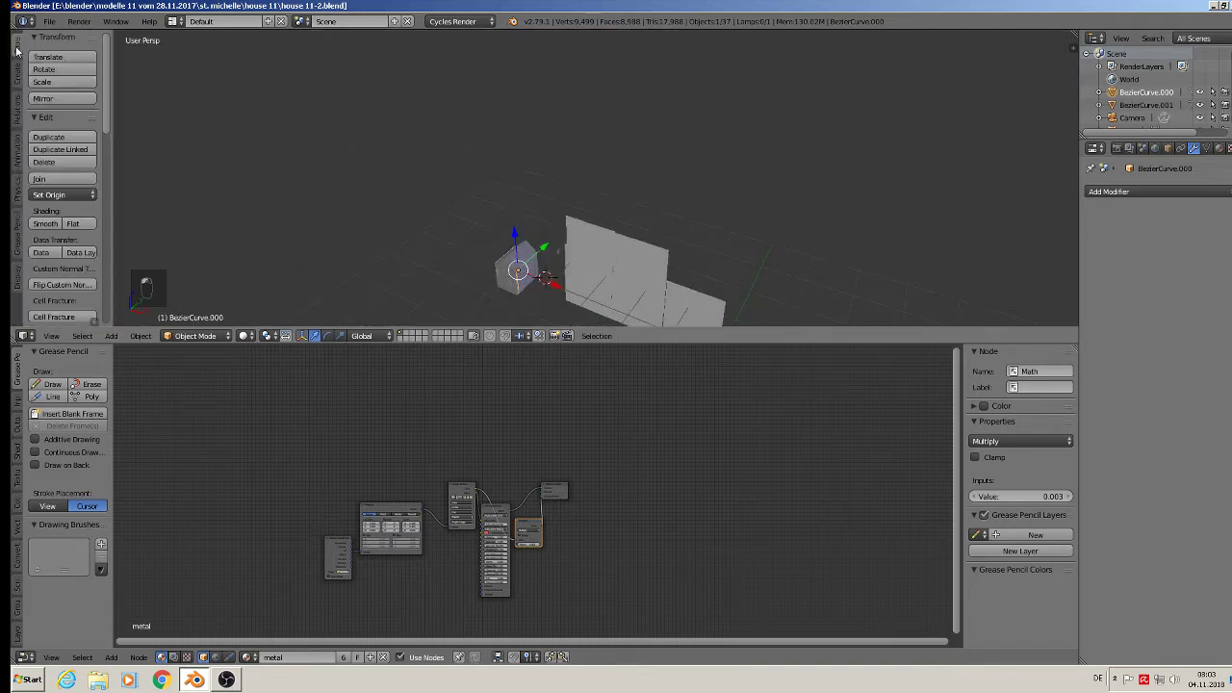
# Split the Node Editor into two side-by-side areas and hide the tool shelf and properties region in both
pyautogui.click(24, 658)
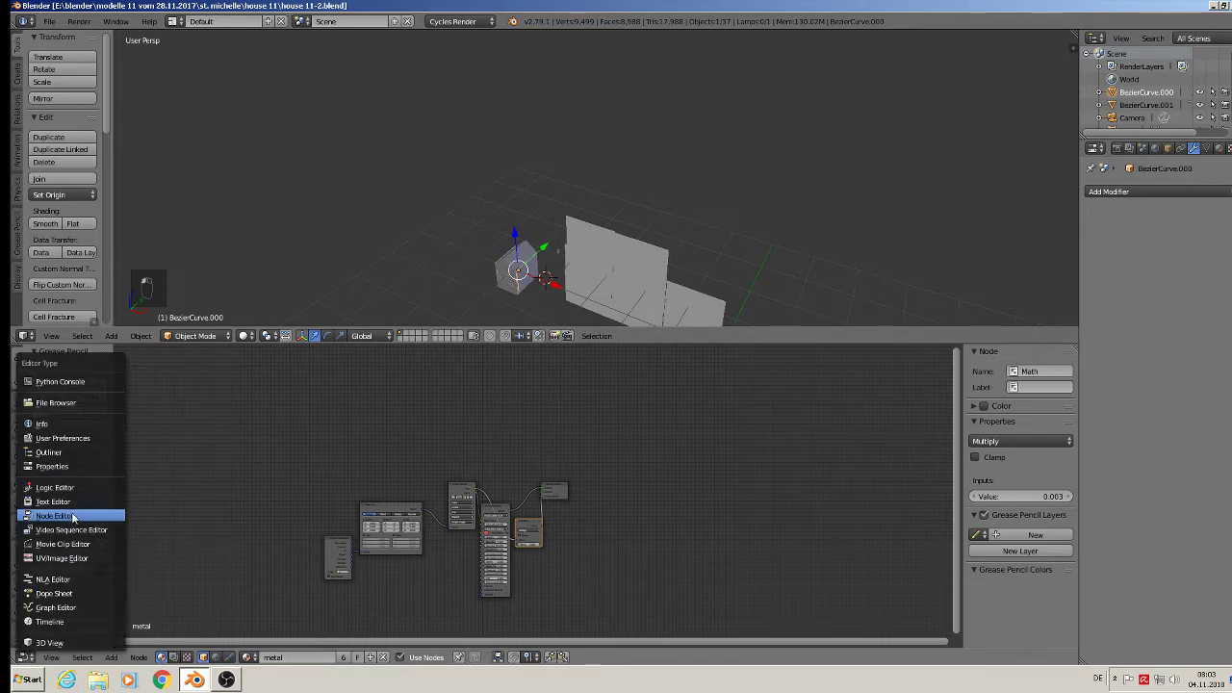
pyautogui.click(74, 517)
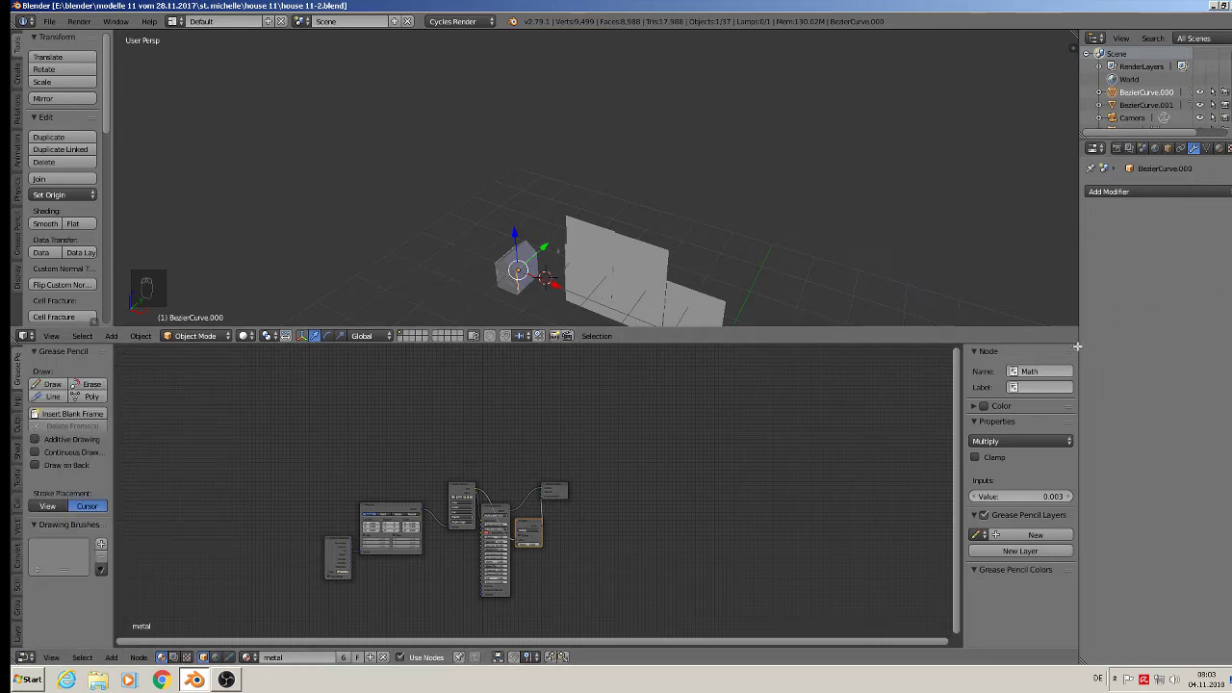
pyautogui.moveTo(1078, 346); pyautogui.dragTo(616, 415)
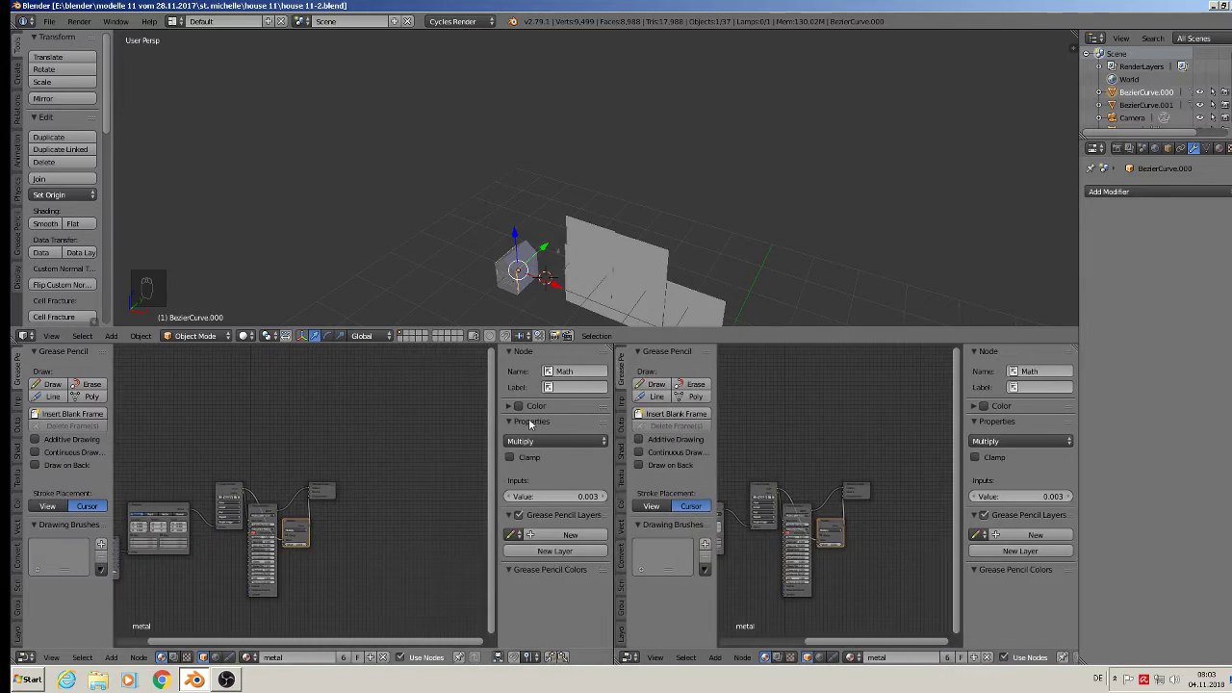
pyautogui.press('n')
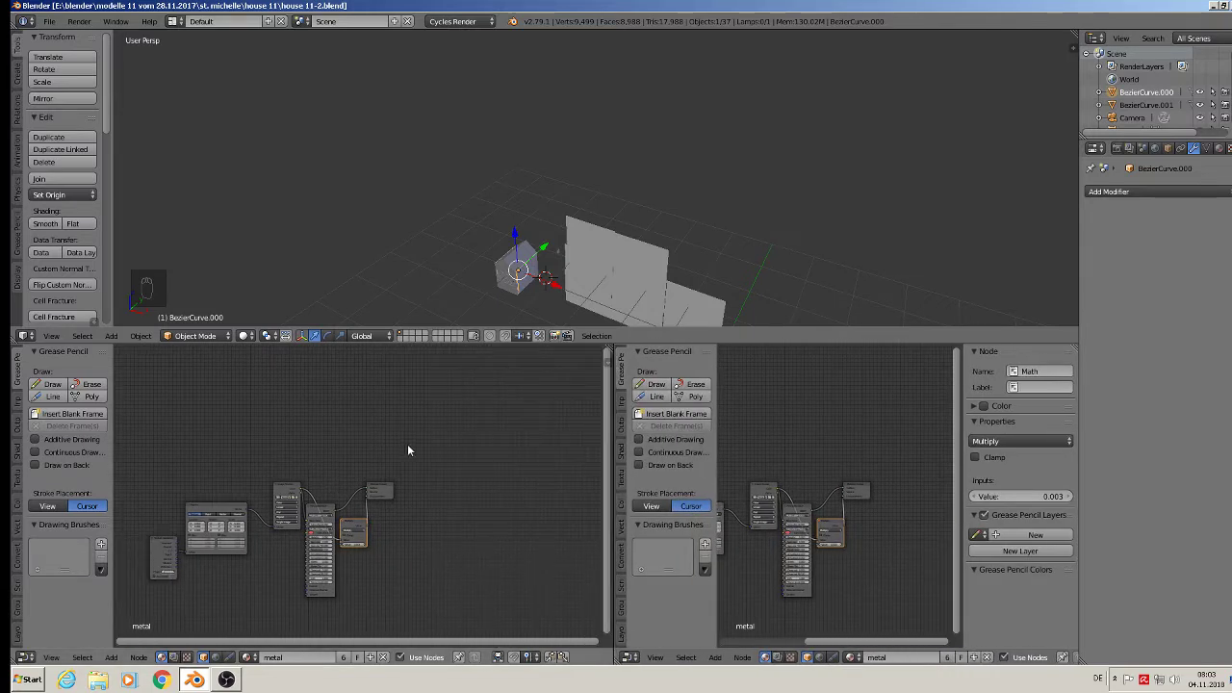
pyautogui.press('t')
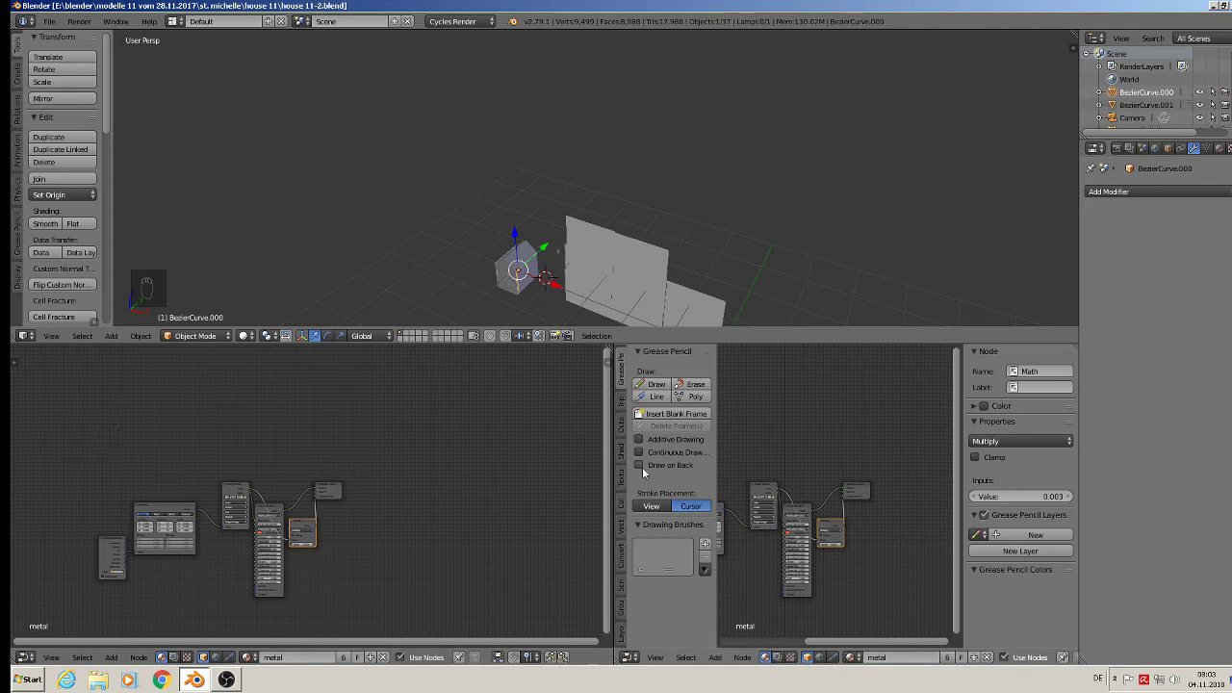
pyautogui.press('t')
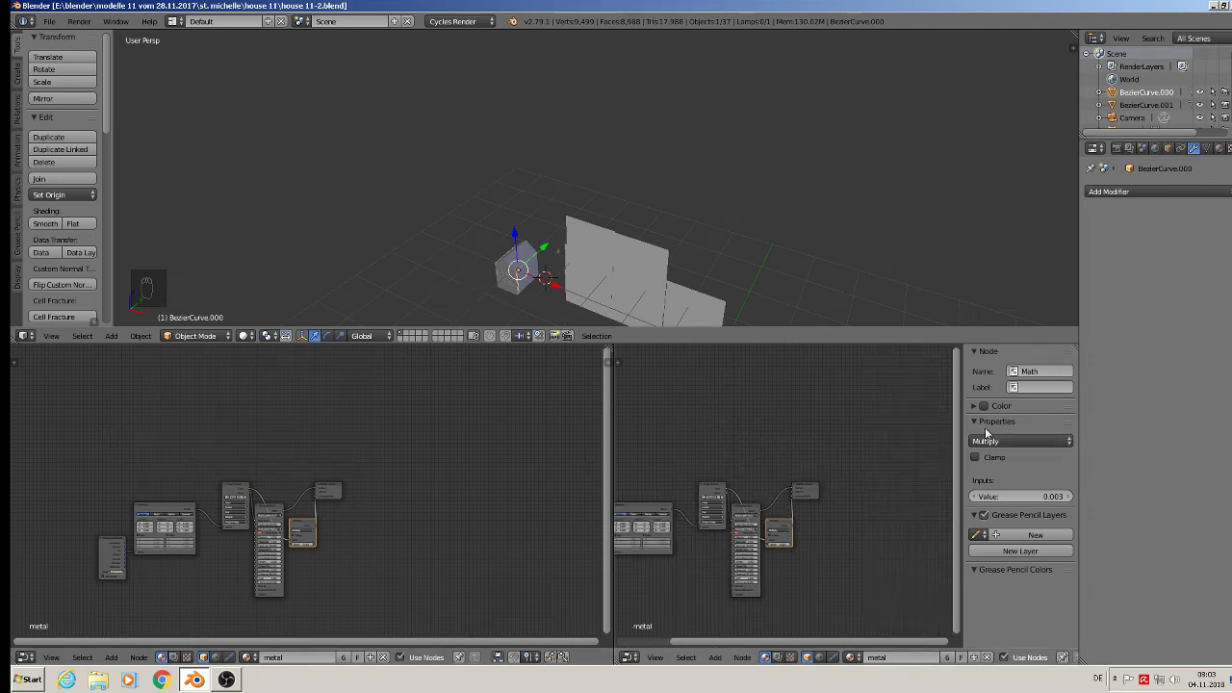
pyautogui.press('n')
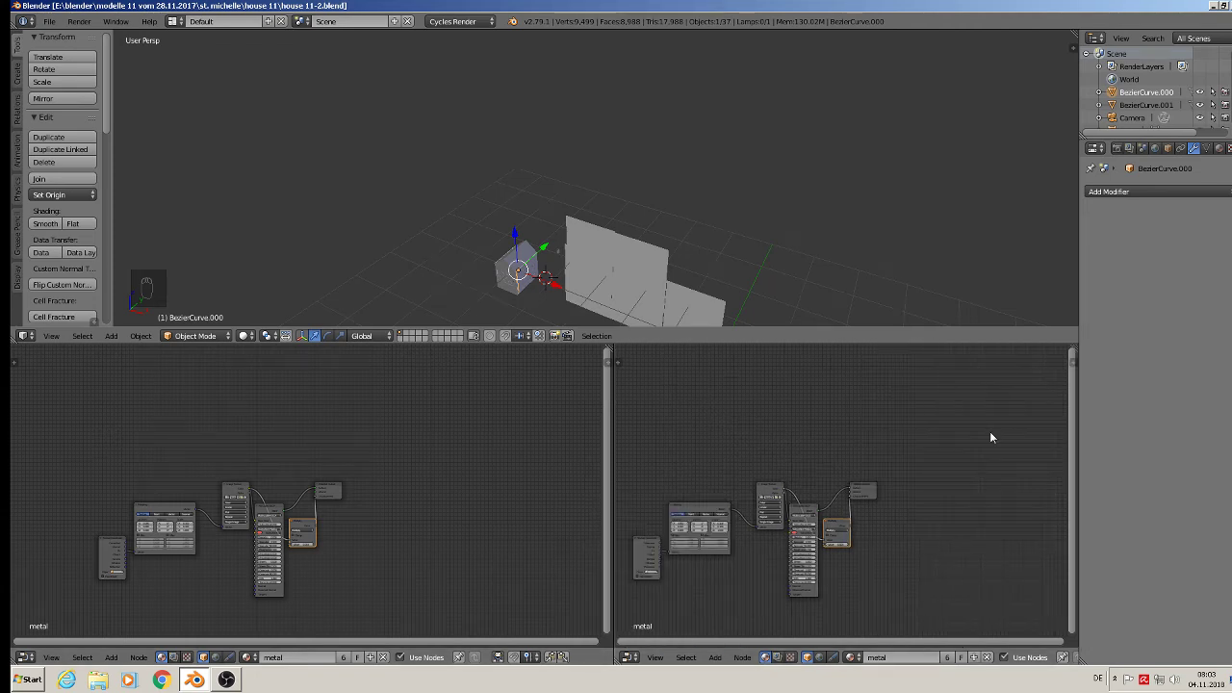
# Turn the second node area into a UV/Image Editor and set the 3D view's shading to Material
pyautogui.click(631, 657)
pyautogui.click(652, 559)
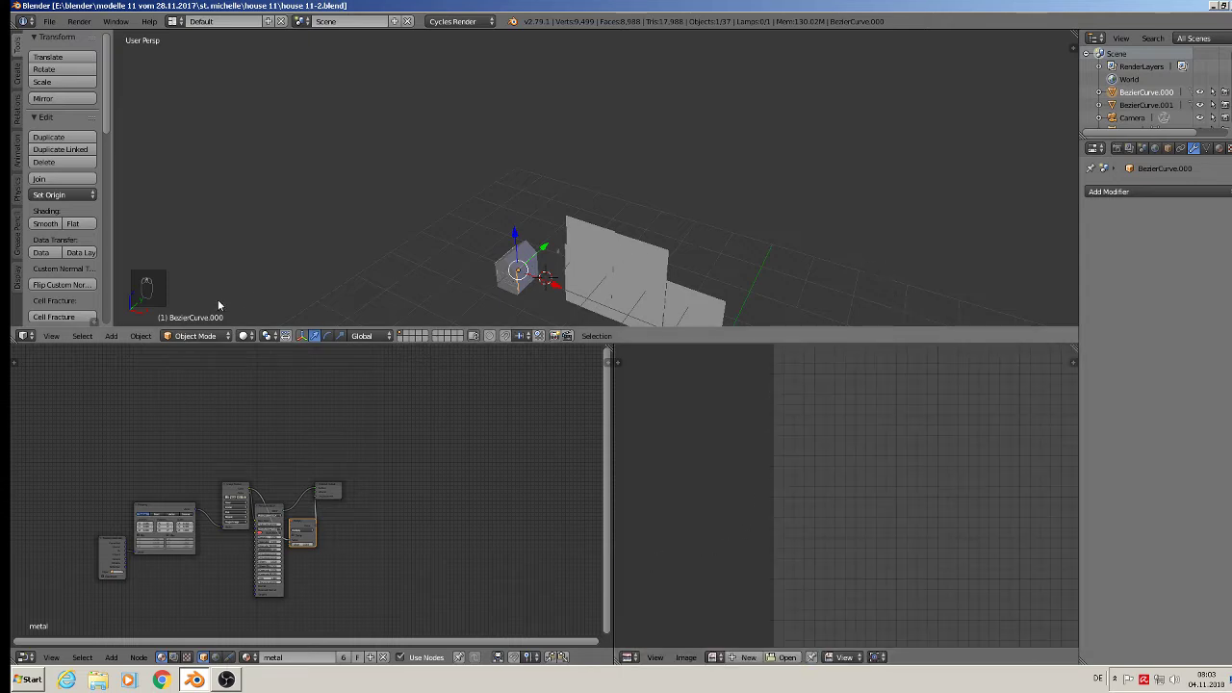
pyautogui.click(246, 335)
pyautogui.click(279, 260)
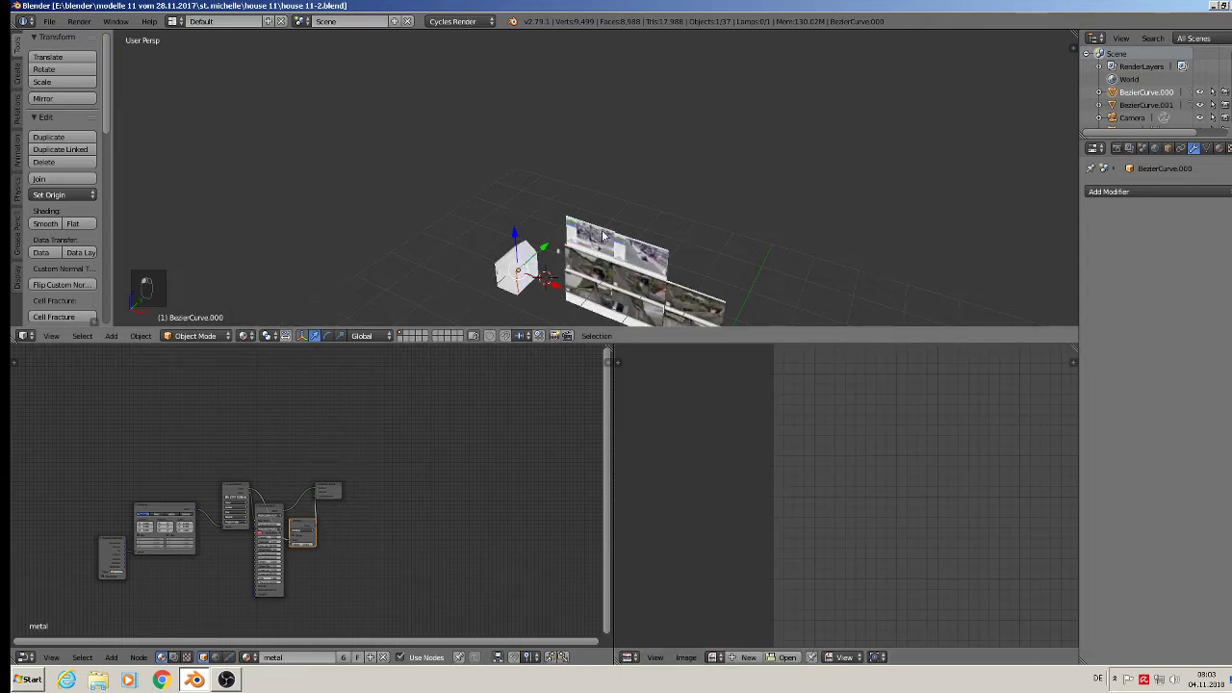
# Select the house body and give it a new material named "stone wall"
pyautogui.moveTo(568, 280)
pyautogui.mouseDown(button='middle')
pyautogui.moveTo(629, 289)
pyautogui.moveTo(539, 289)
pyautogui.moveTo(423, 240)
pyautogui.moveTo(577, 85)
pyautogui.mouseUp(button='middle')
pyautogui.scroll(3, 409, 235)
pyautogui.scroll(2, 409, 235)
pyautogui.rightClick(529, 242)
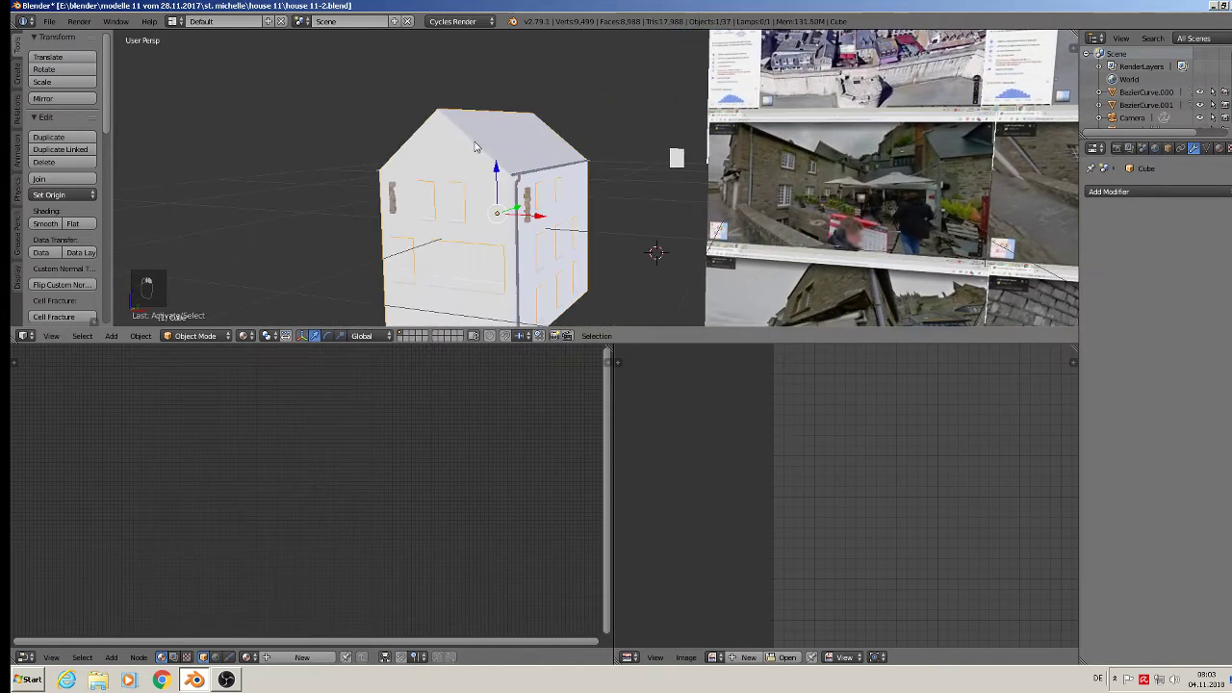
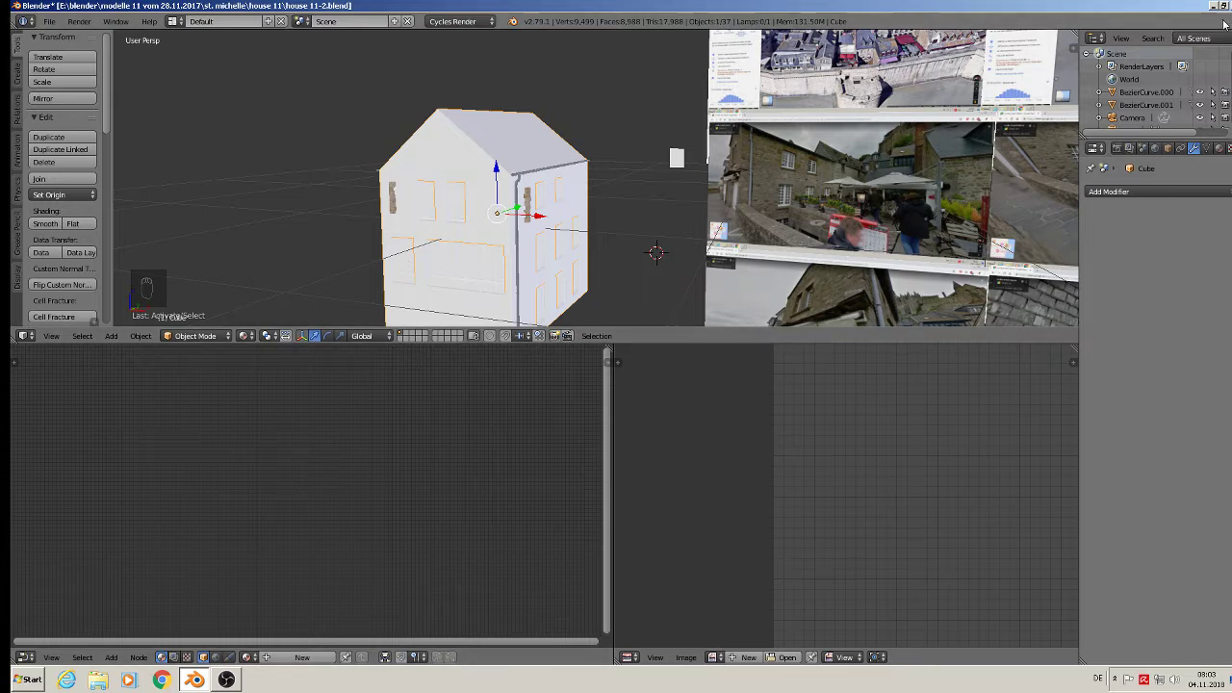
pyautogui.click(1219, 148)
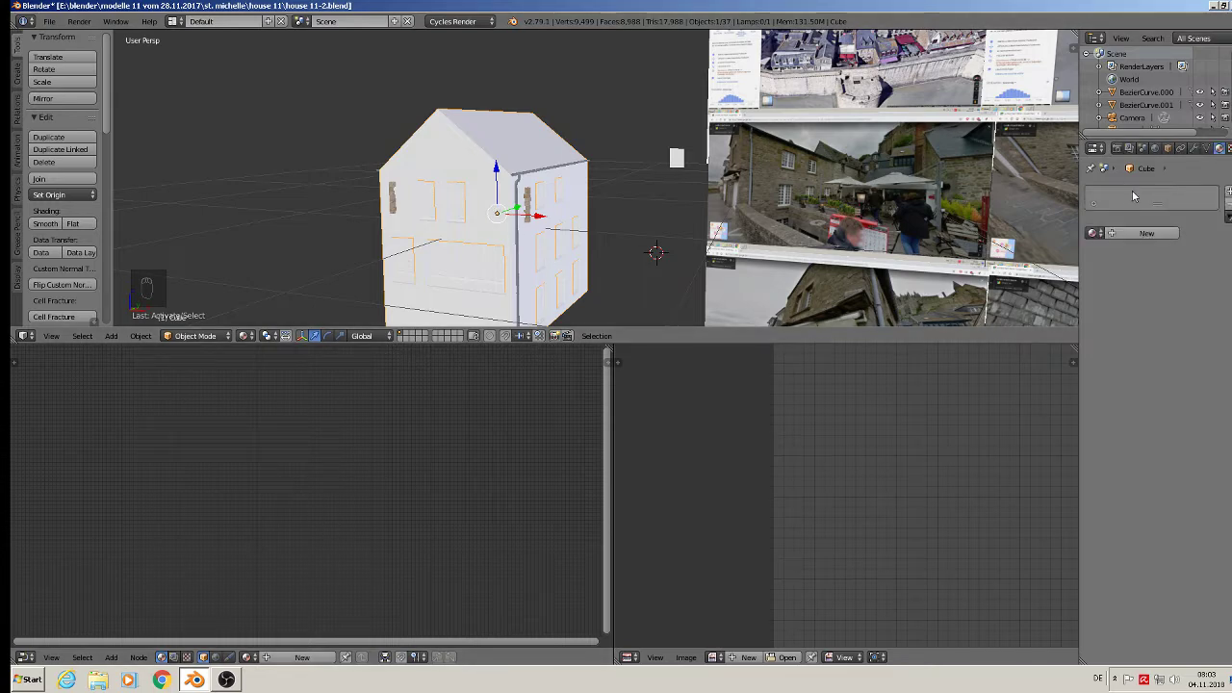
pyautogui.click(1123, 234)
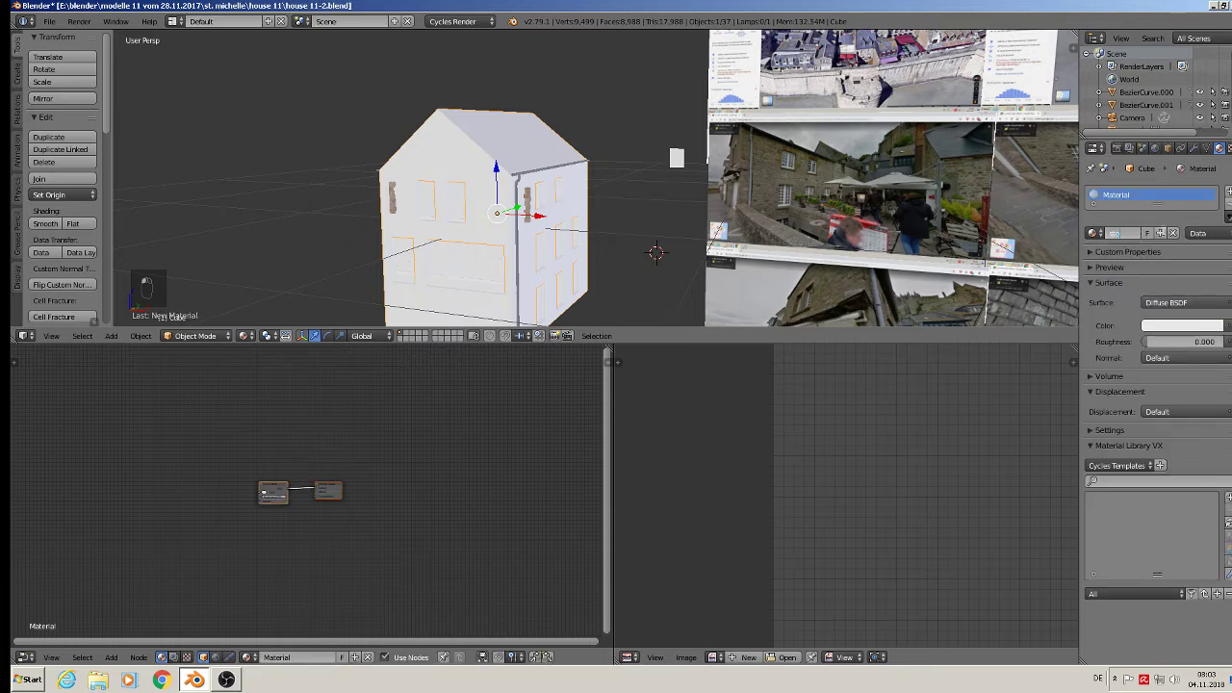
pyautogui.press('Return')
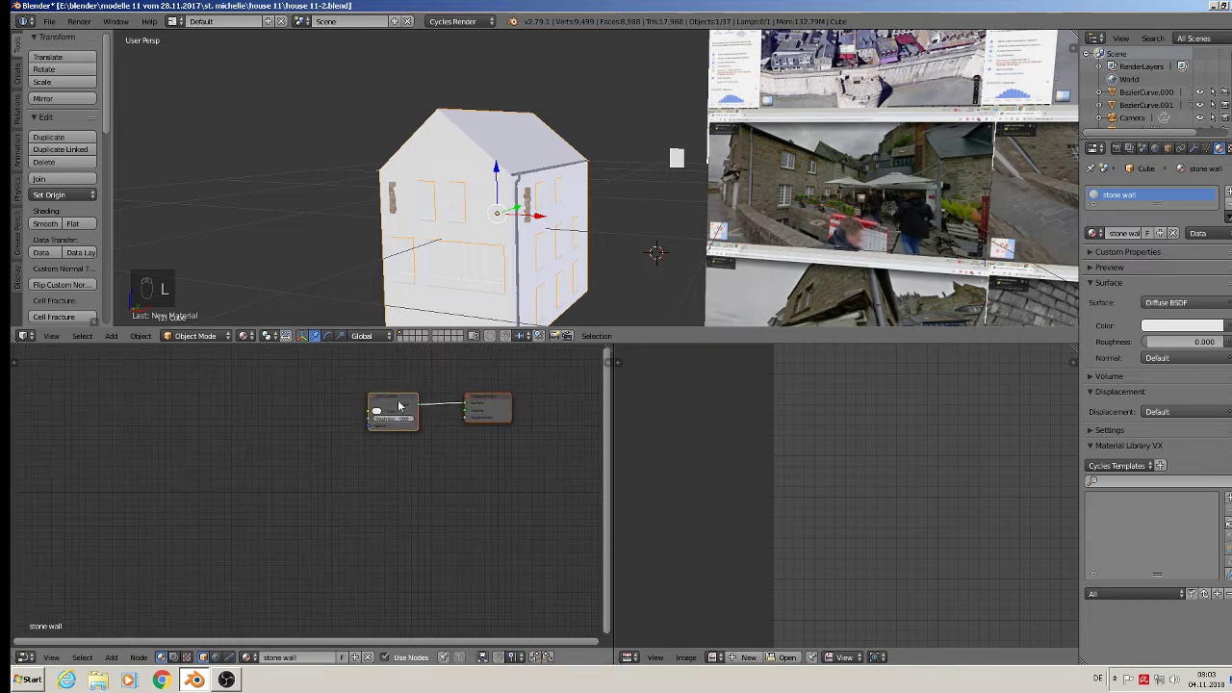
# Delete the default Diffuse BSDF and Material Output nodes from the stone wall material
pyautogui.moveTo(399, 406); pyautogui.dragTo(404, 481, button='middle')
pyautogui.scroll(2, 405, 472)
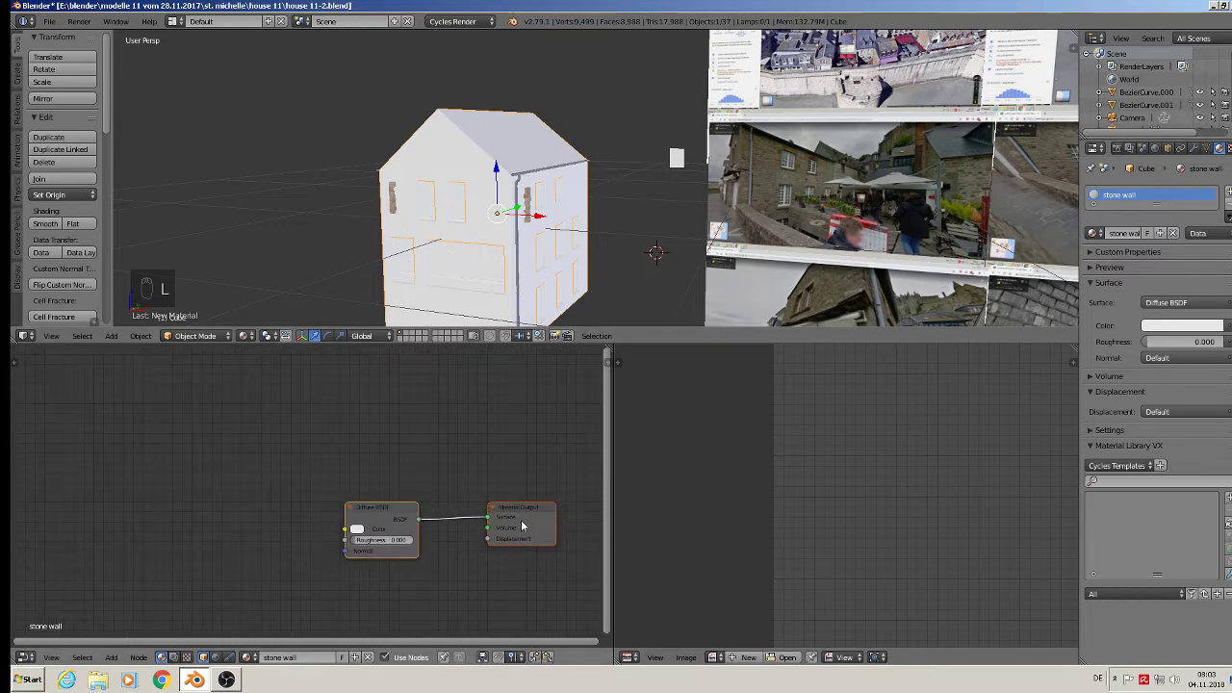
pyautogui.press('x')
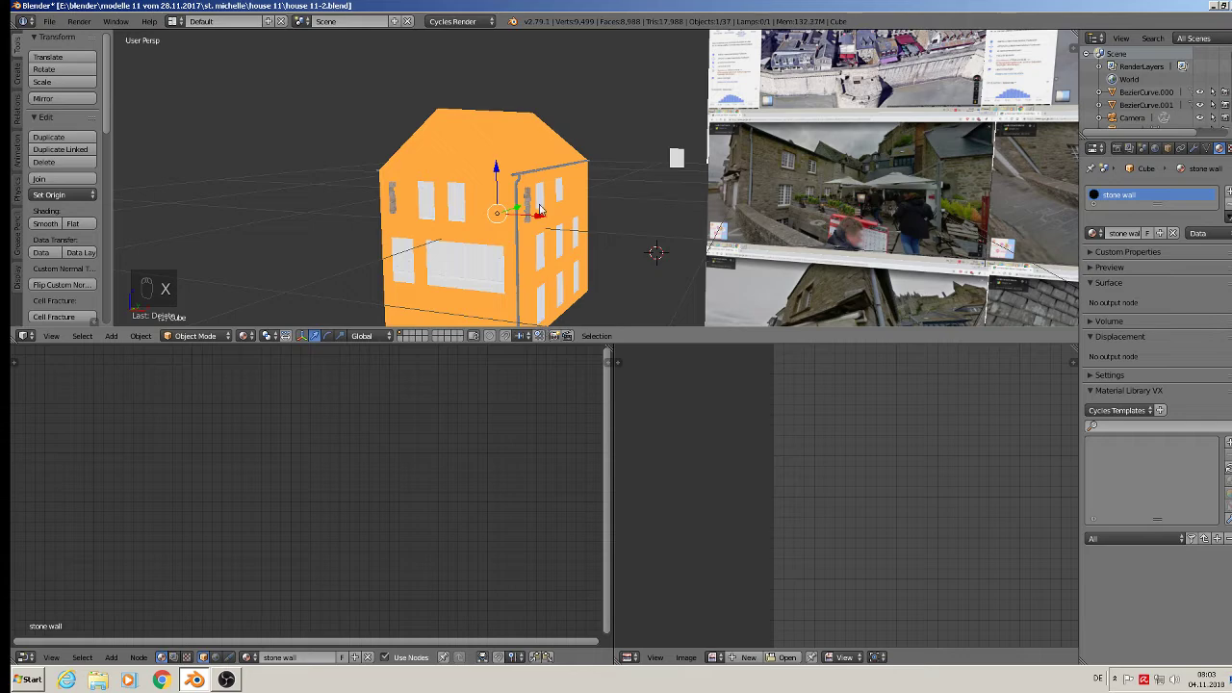
# Copy all nodes of the corner stones' "stone 3" material and paste them into the house body's stone wall material
pyautogui.rightClick(526, 204)
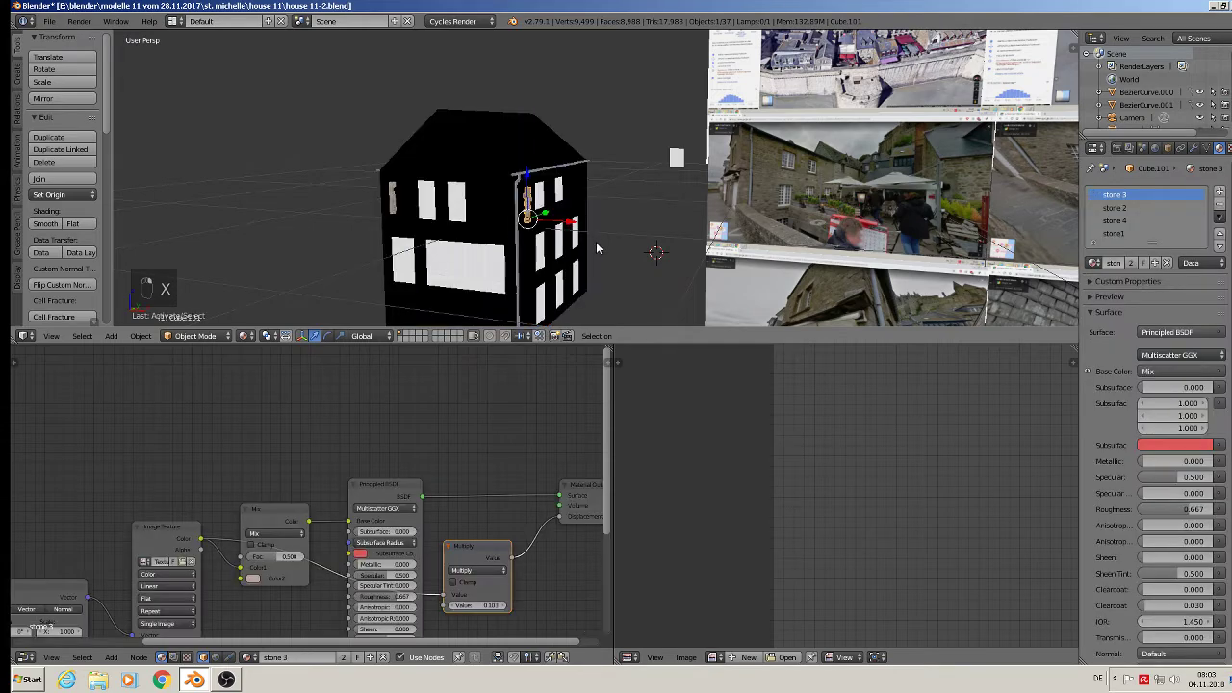
pyautogui.press('KP_Decimal')
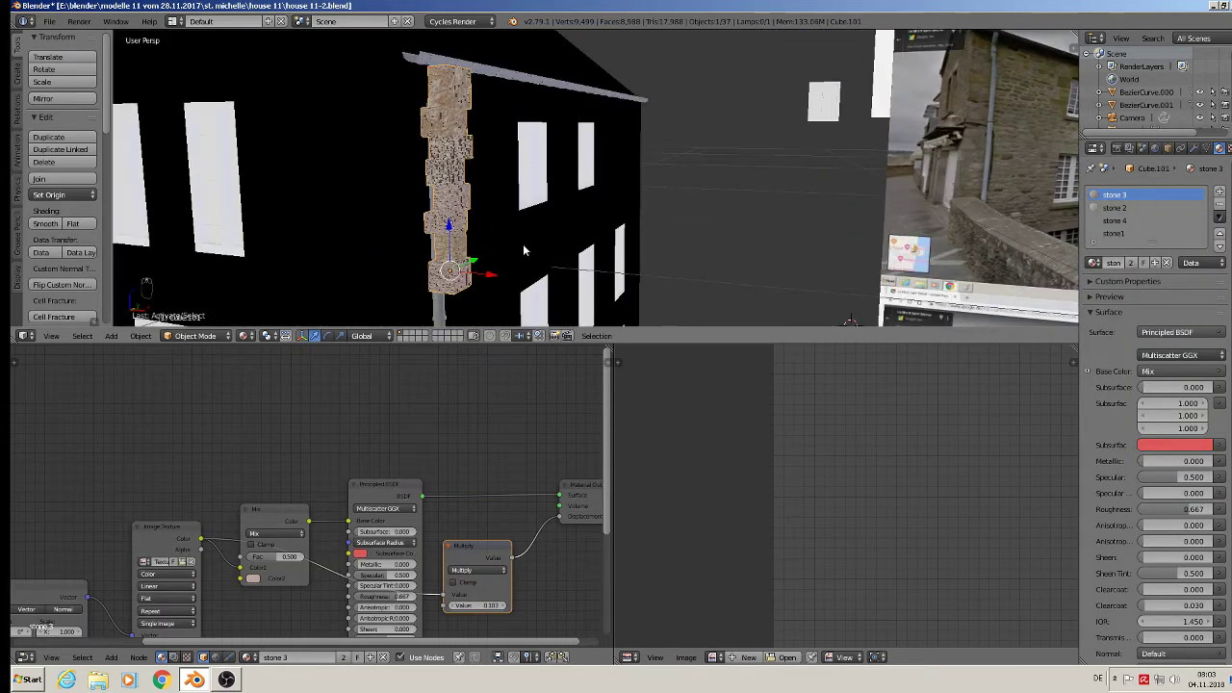
pyautogui.scroll(-3, 525, 250)
pyautogui.scroll(-2, 419, 589)
pyautogui.moveTo(415, 591); pyautogui.dragTo(417, 461, button='middle')
pyautogui.press('a')
pyautogui.press('a')
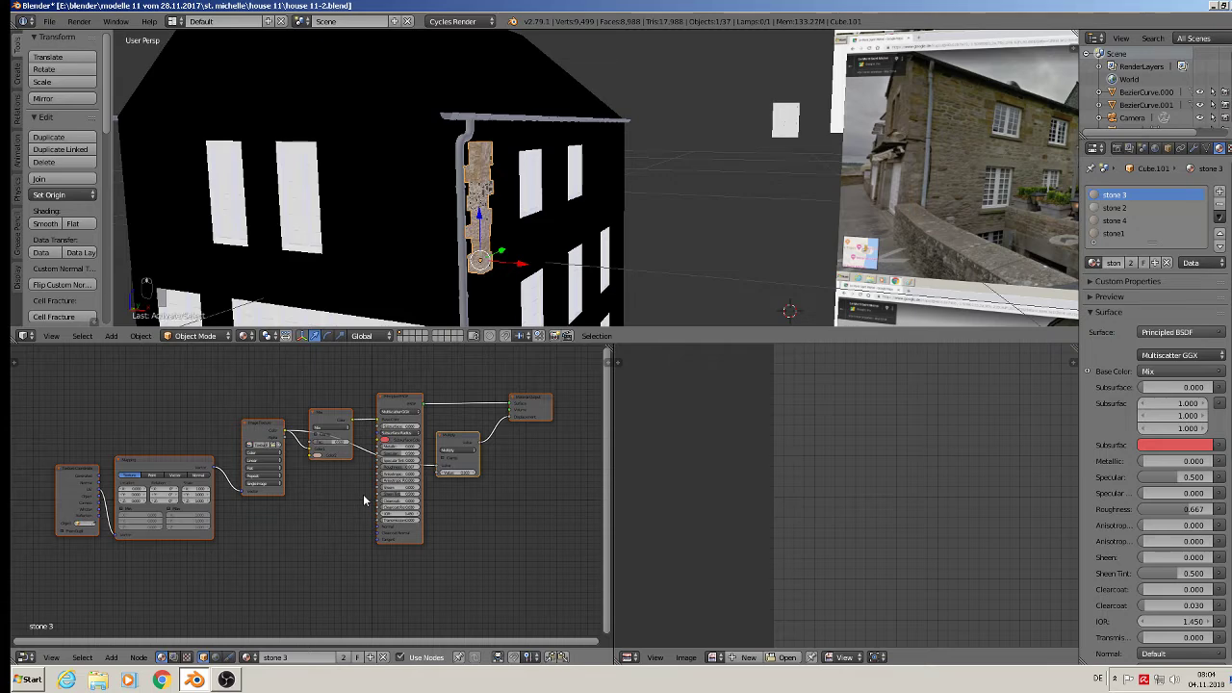
pyautogui.hotkey('ctrl', 'c')
pyautogui.rightClick(445, 164)
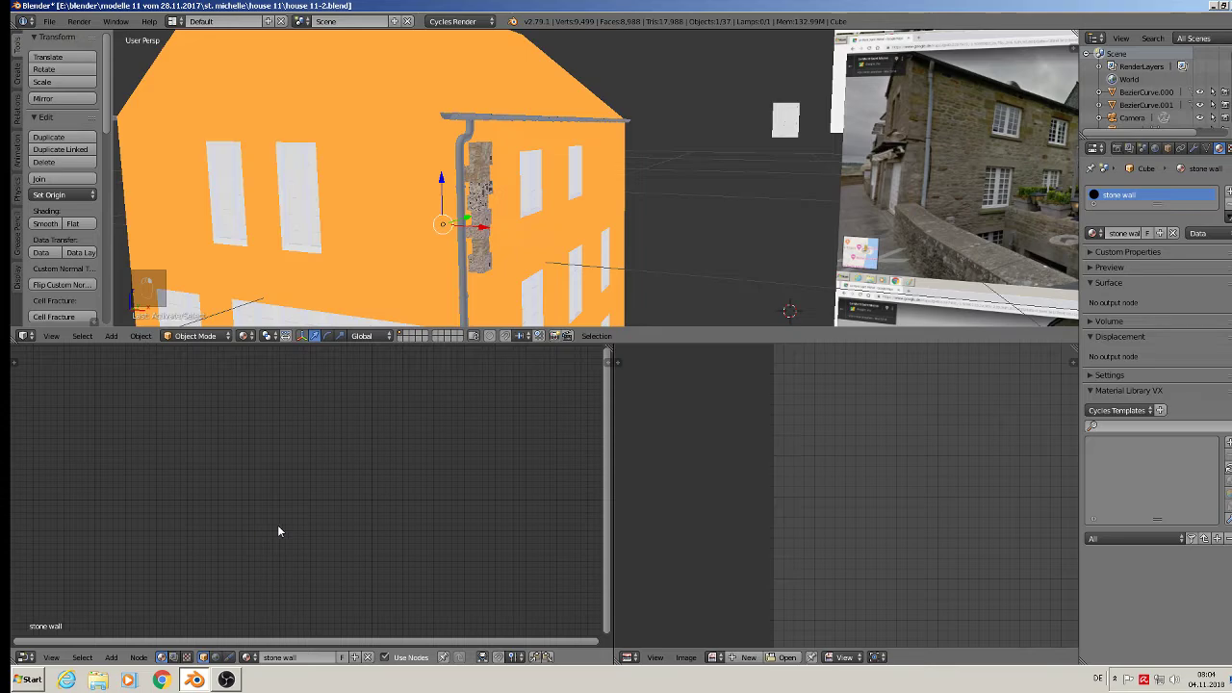
pyautogui.hotkey('ctrl', 'v')
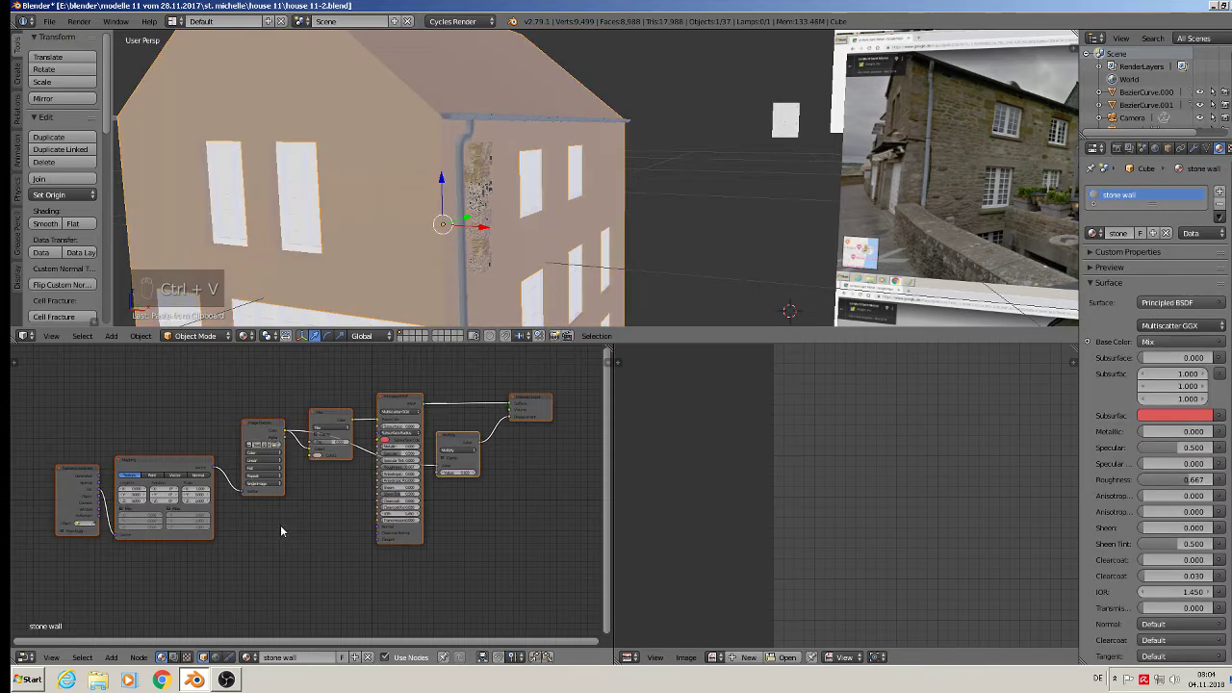
# Load BrickRound0109_9_S.jpg from the textur folder into the stone wall material's Image Texture node
pyautogui.scroll(3, 280, 525)
pyautogui.scroll(3, 299, 438)
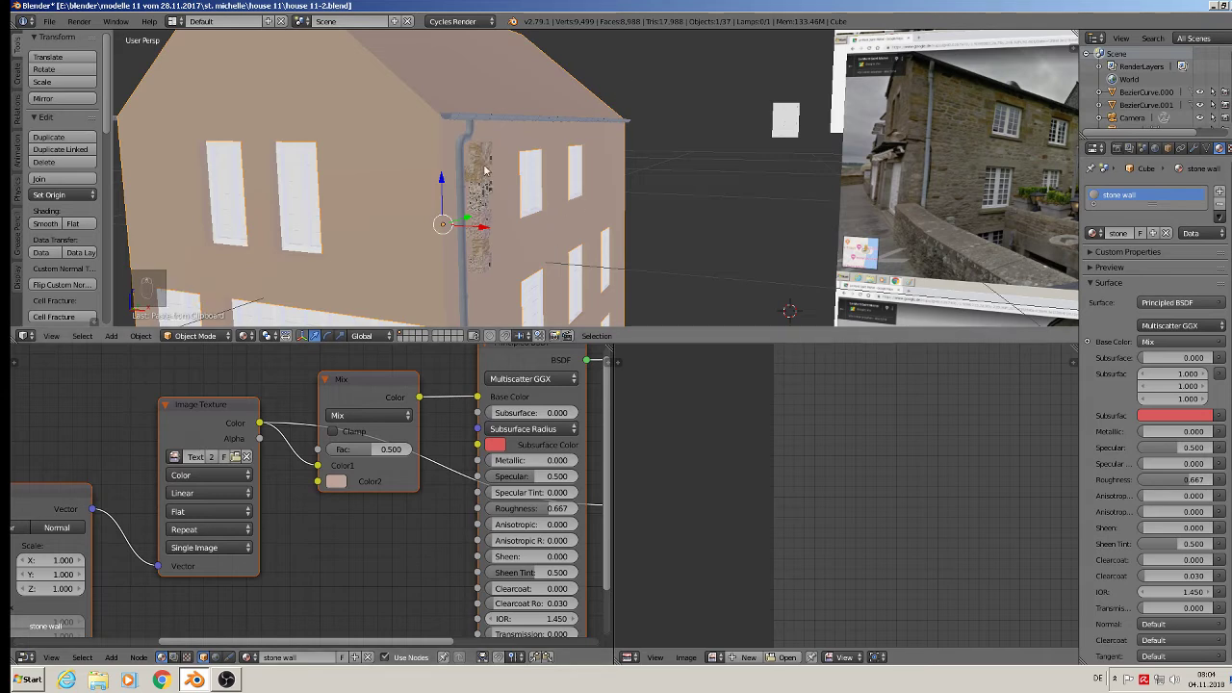
pyautogui.click(240, 460)
pyautogui.click(228, 40)
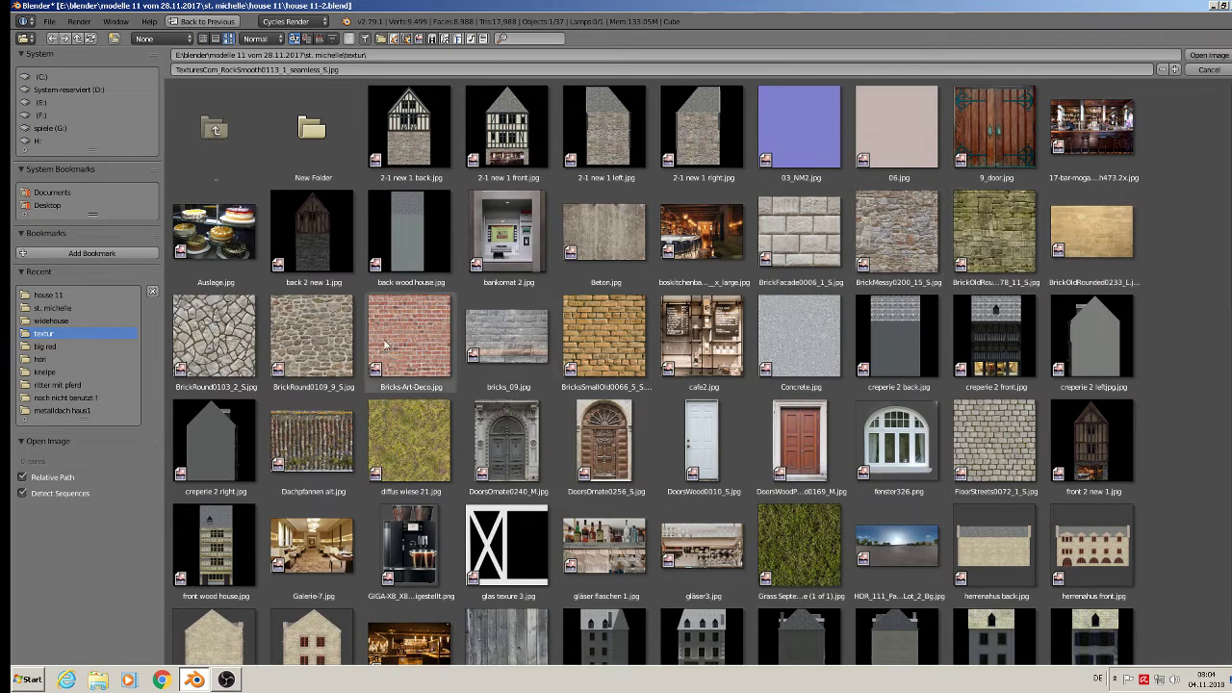
pyautogui.click(311, 356)
pyautogui.doubleClick(311, 355)
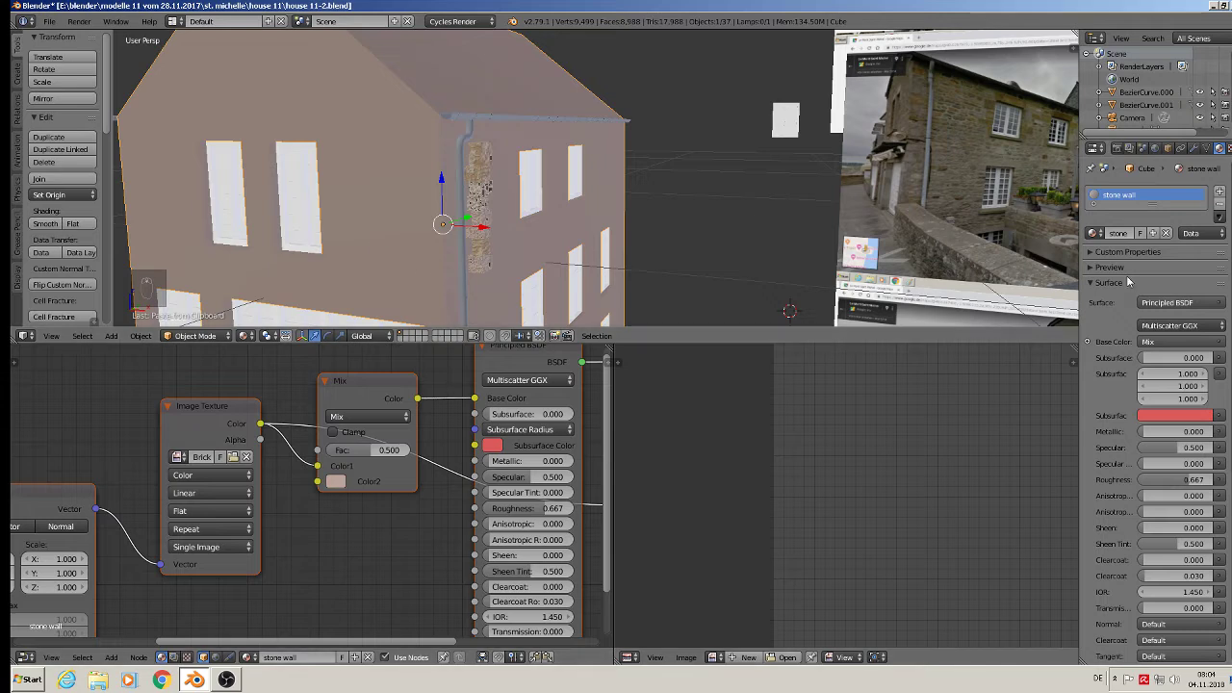
# Expand the material preview and replace the Mix node with a direct link from the Image Texture's Color to Base Color
pyautogui.click(1106, 267)
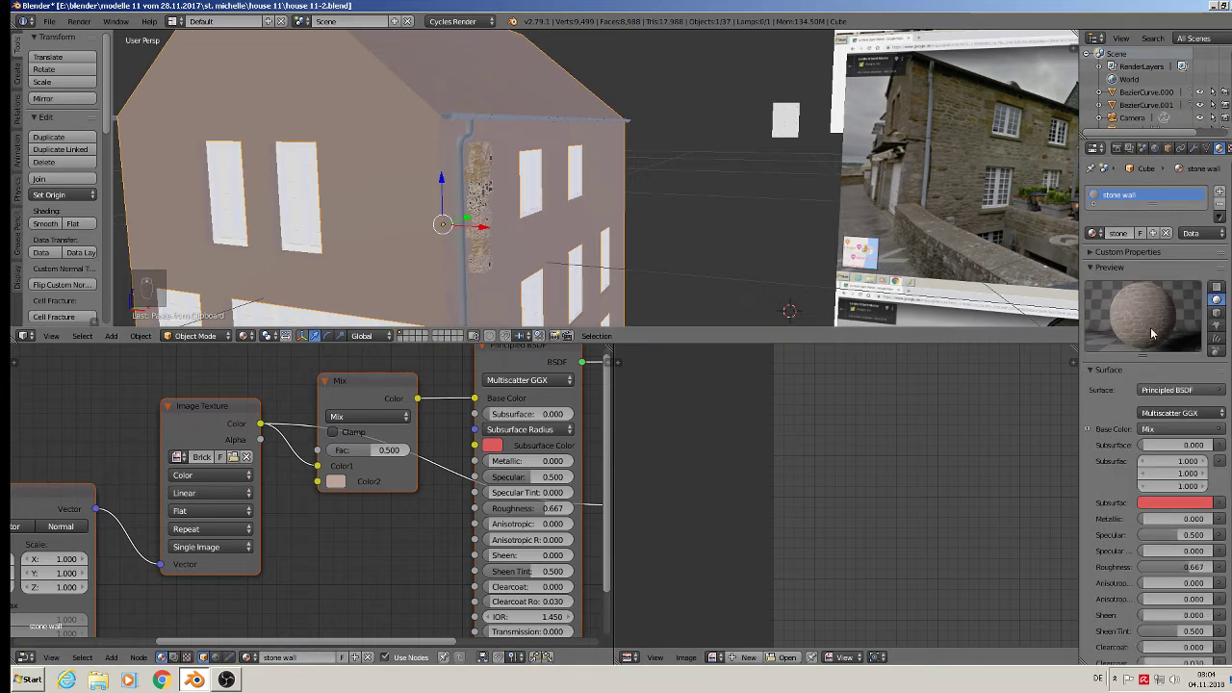
pyautogui.click(392, 387)
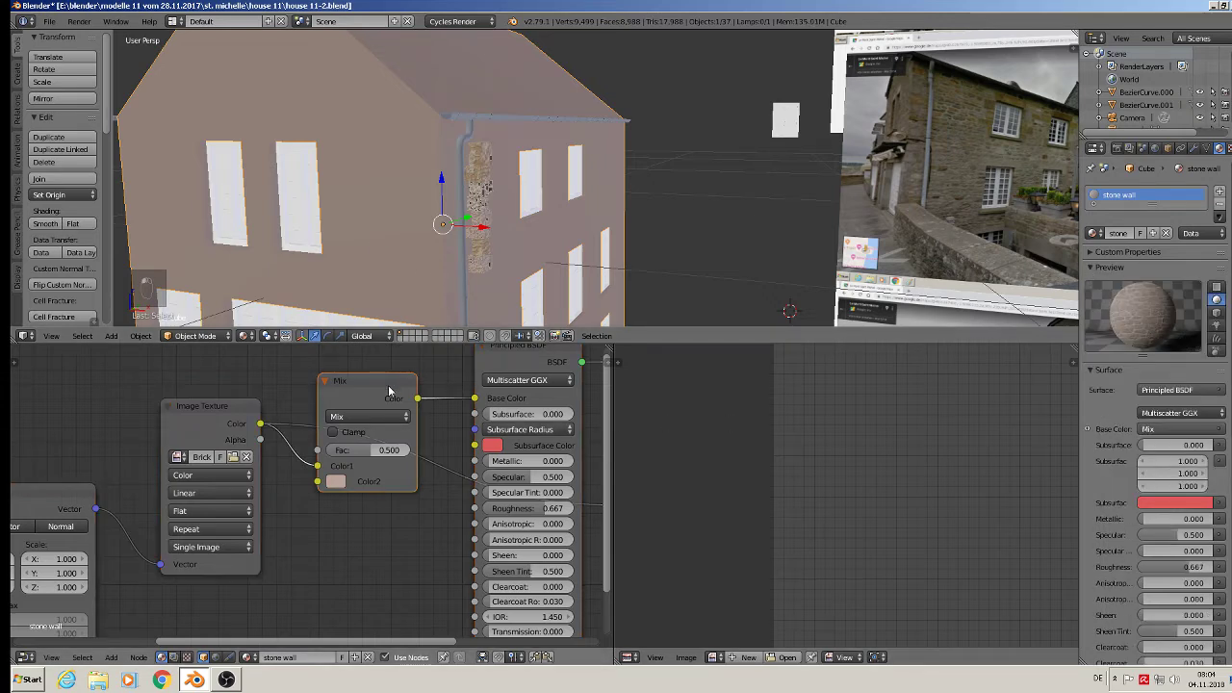
pyautogui.press('x')
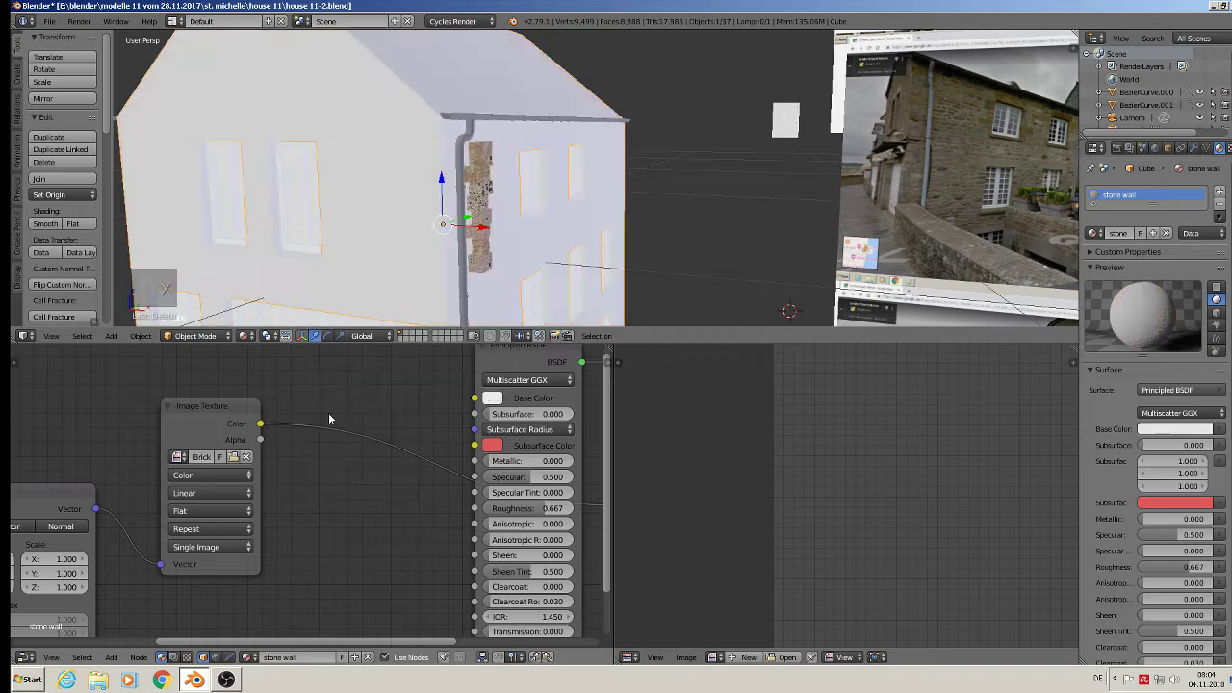
pyautogui.moveTo(258, 424); pyautogui.dragTo(488, 406)
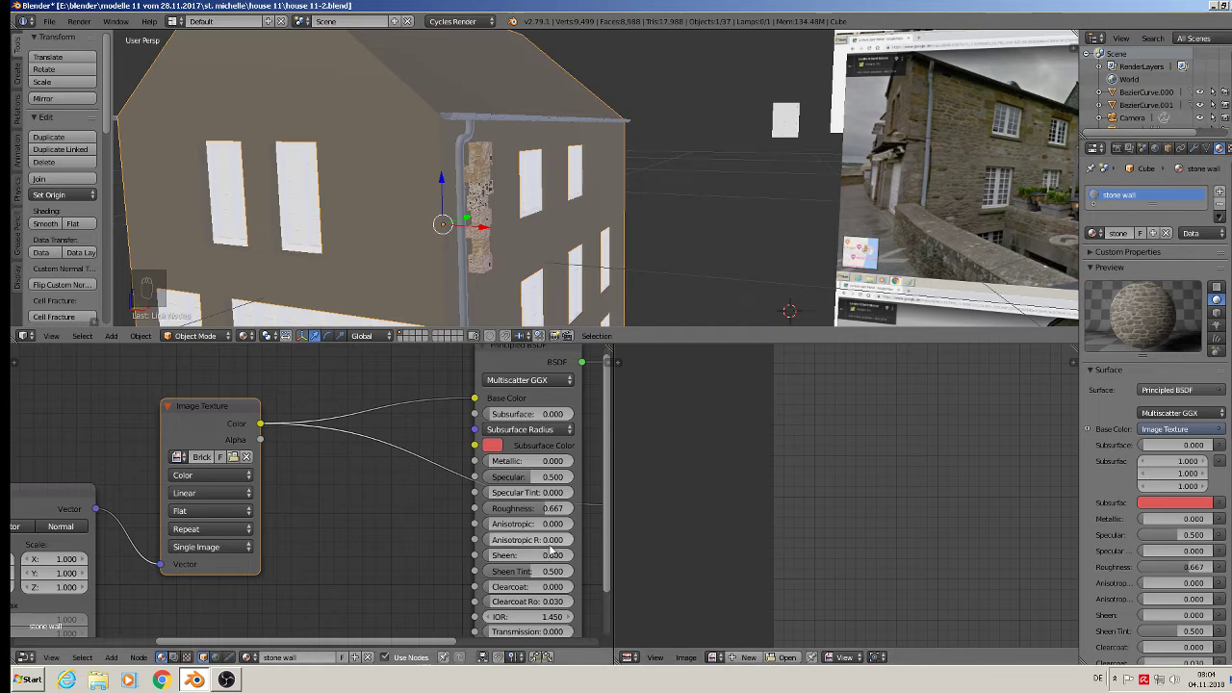
# Connect the Image Texture's Color output to the Roughness input of the Principled BSDF node
pyautogui.moveTo(500, 514); pyautogui.dragTo(360, 490, button='middle')
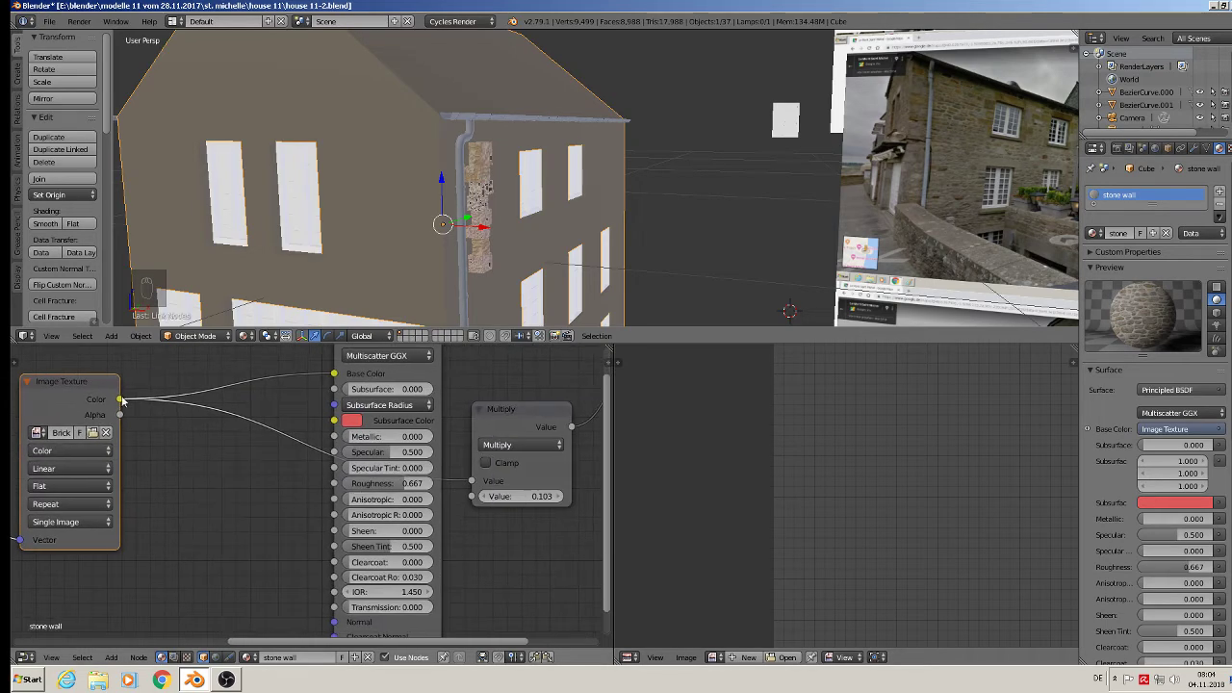
pyautogui.moveTo(119, 399); pyautogui.dragTo(337, 484)
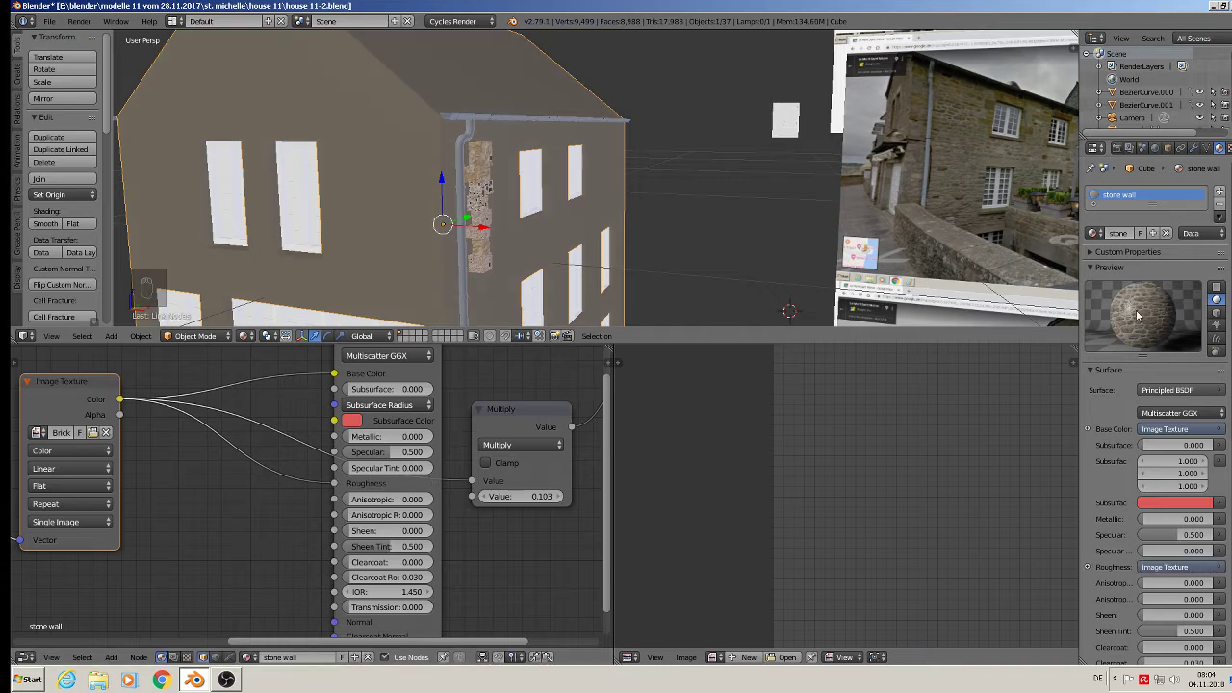
pyautogui.scroll(-3, 524, 508)
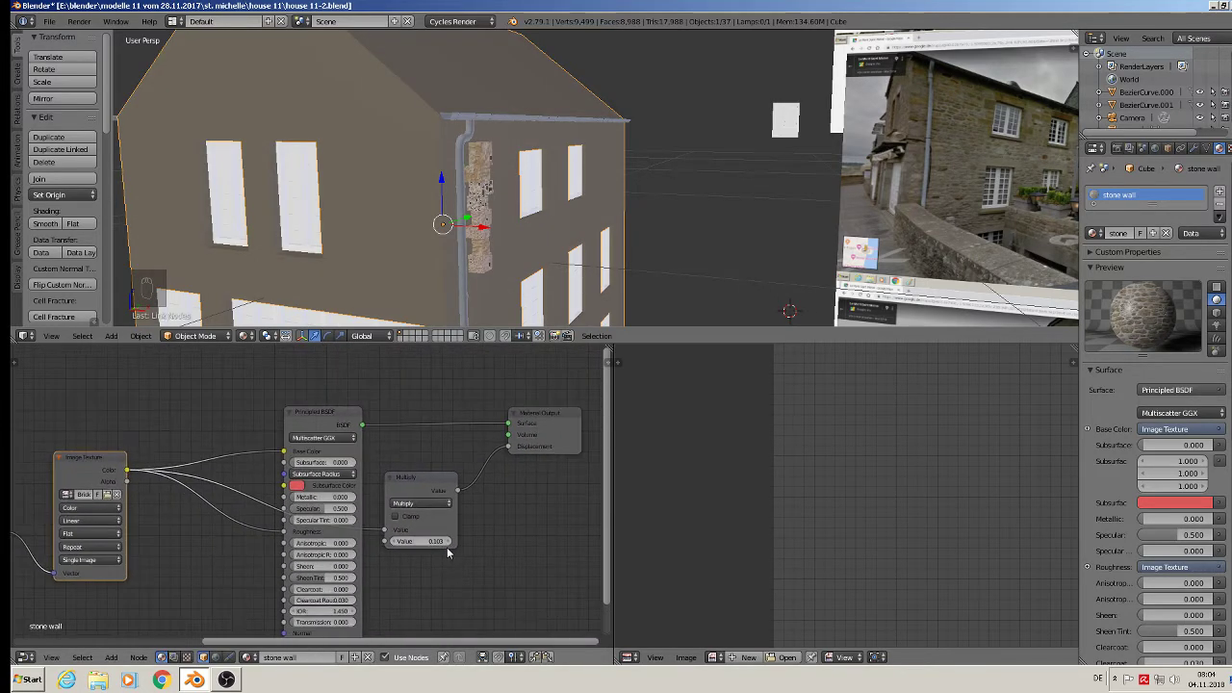
# Enter Edit Mode on the house body and select the triangular gable face of the front wall
pyautogui.scroll(-5, 439, 171)
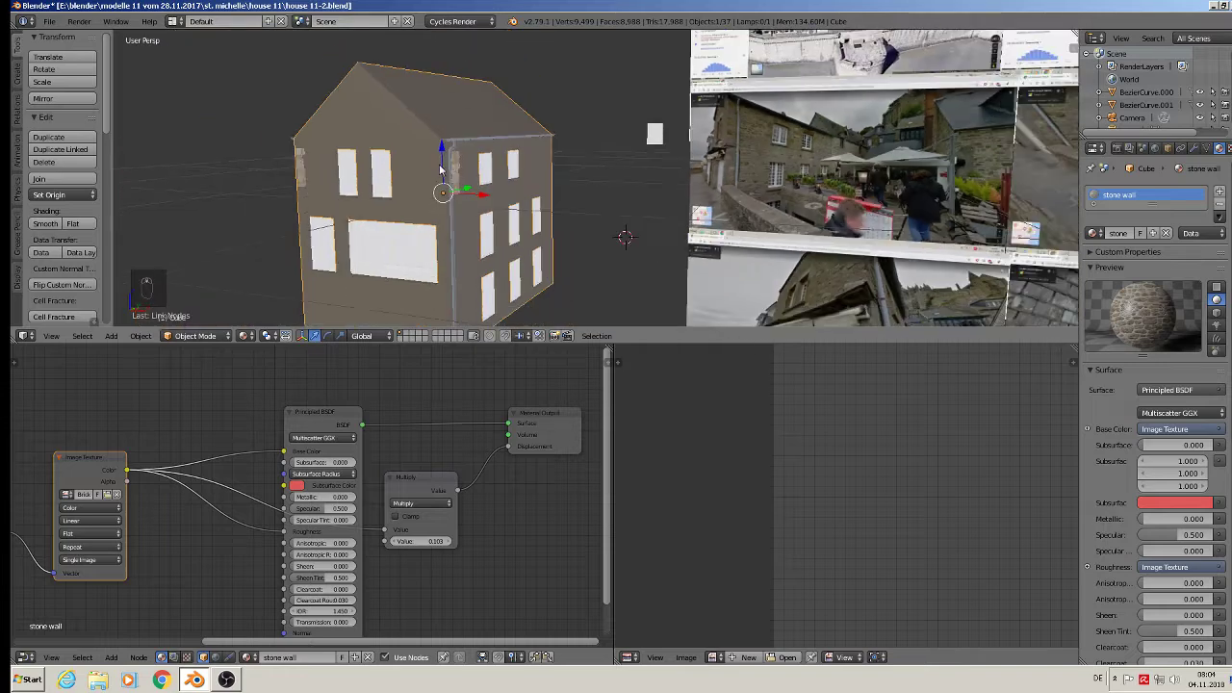
pyautogui.press('Tab')
pyautogui.press('Tab')
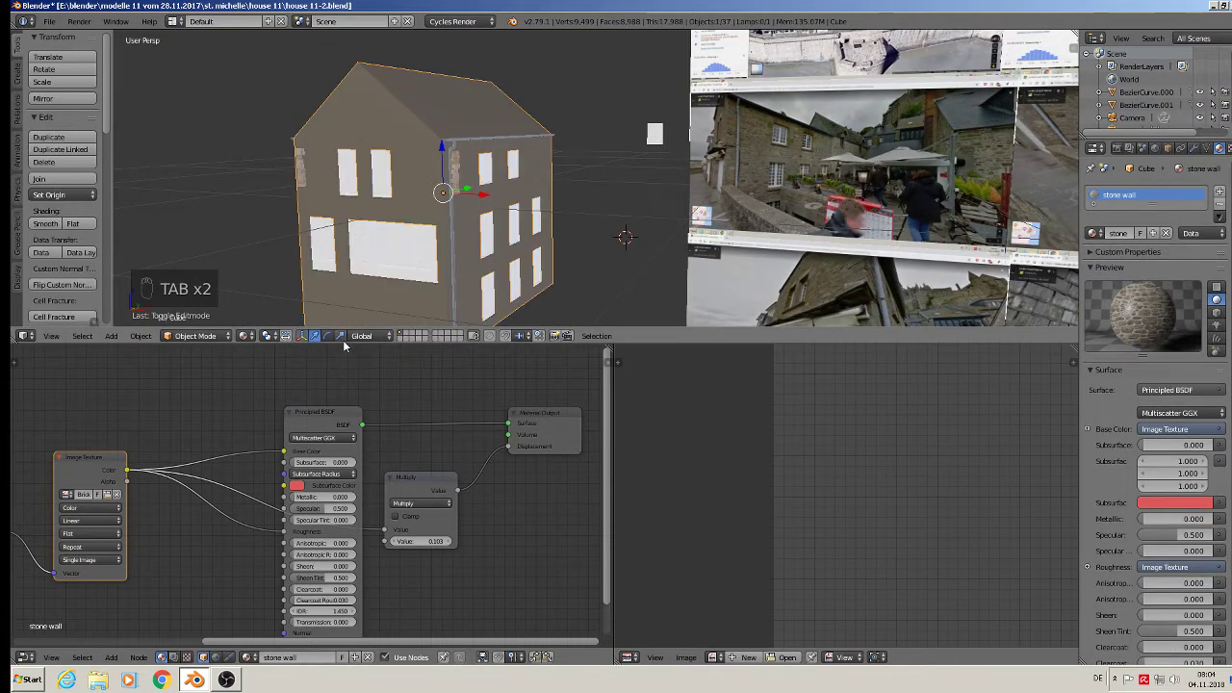
pyautogui.press('Tab')
pyautogui.press('Tab')
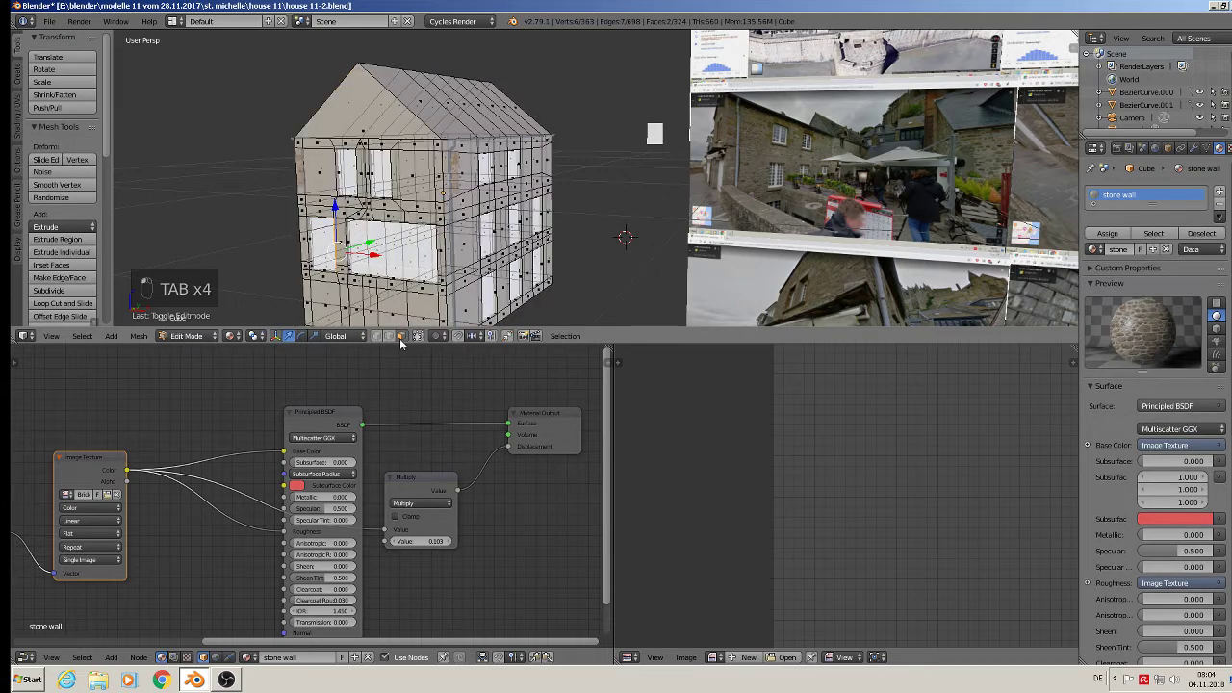
pyautogui.scroll(5, 326, 103)
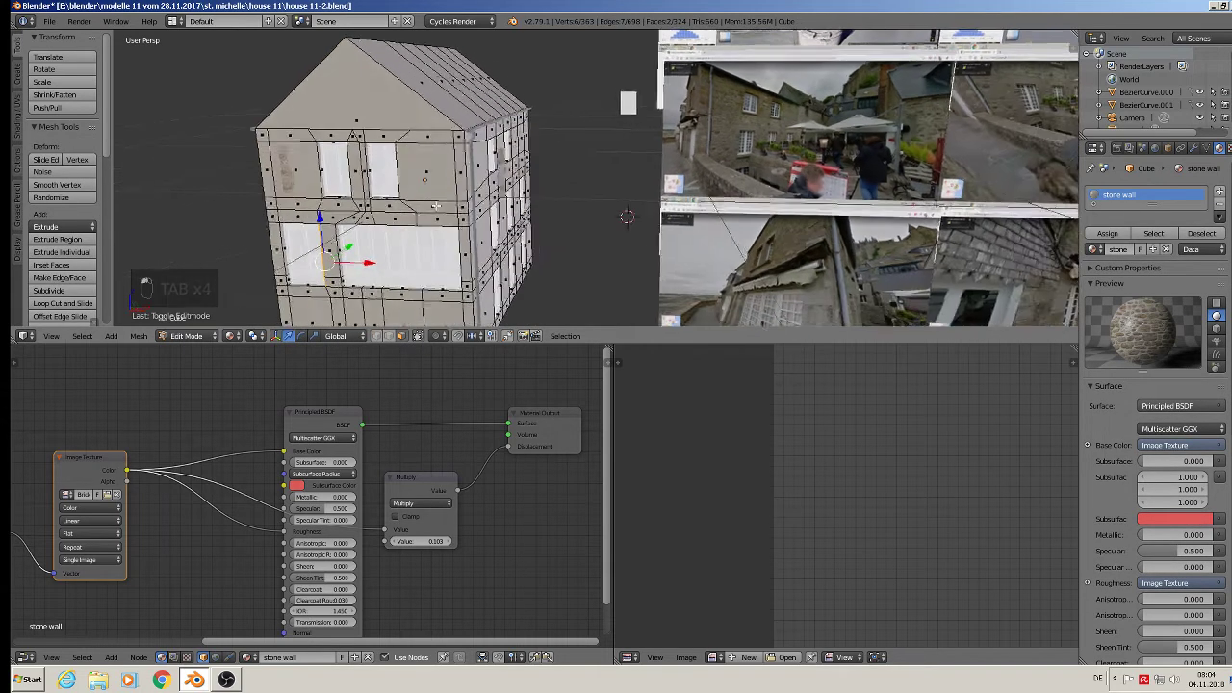
pyautogui.rightClick(341, 58)
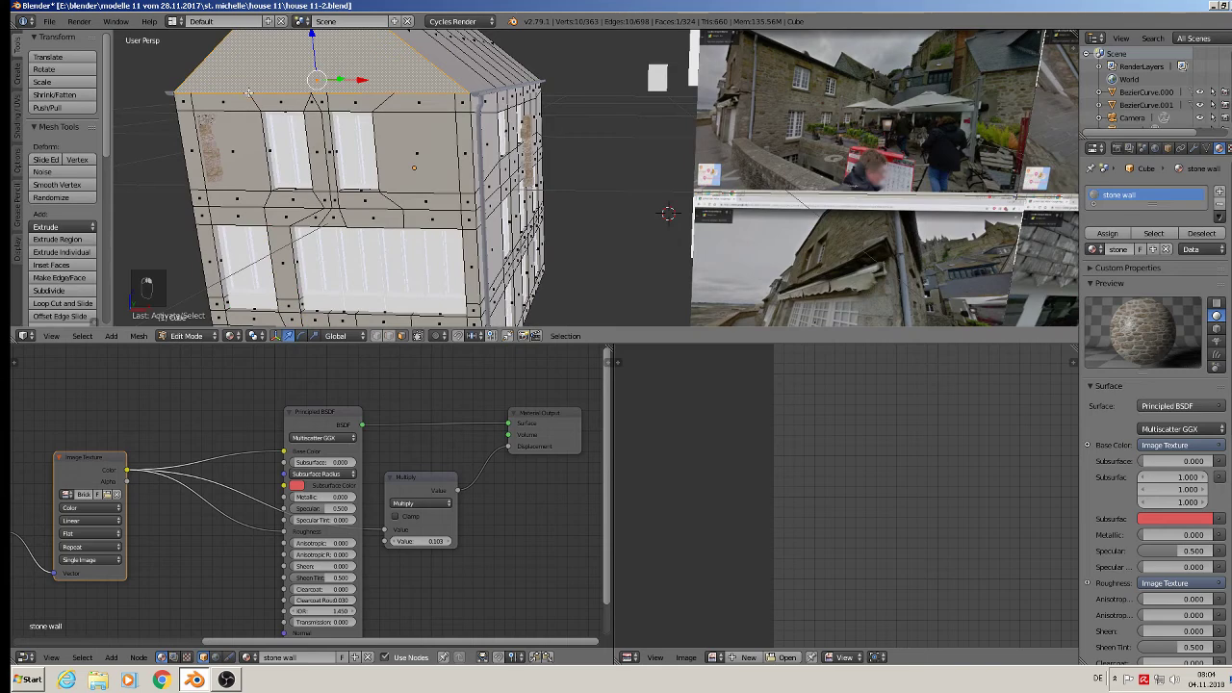
# Add the strip of faces directly beneath the front gable, above the two upper windows, to the selection
pyautogui.moveTo(231, 103); pyautogui.dragTo(276, 97, button='middle')
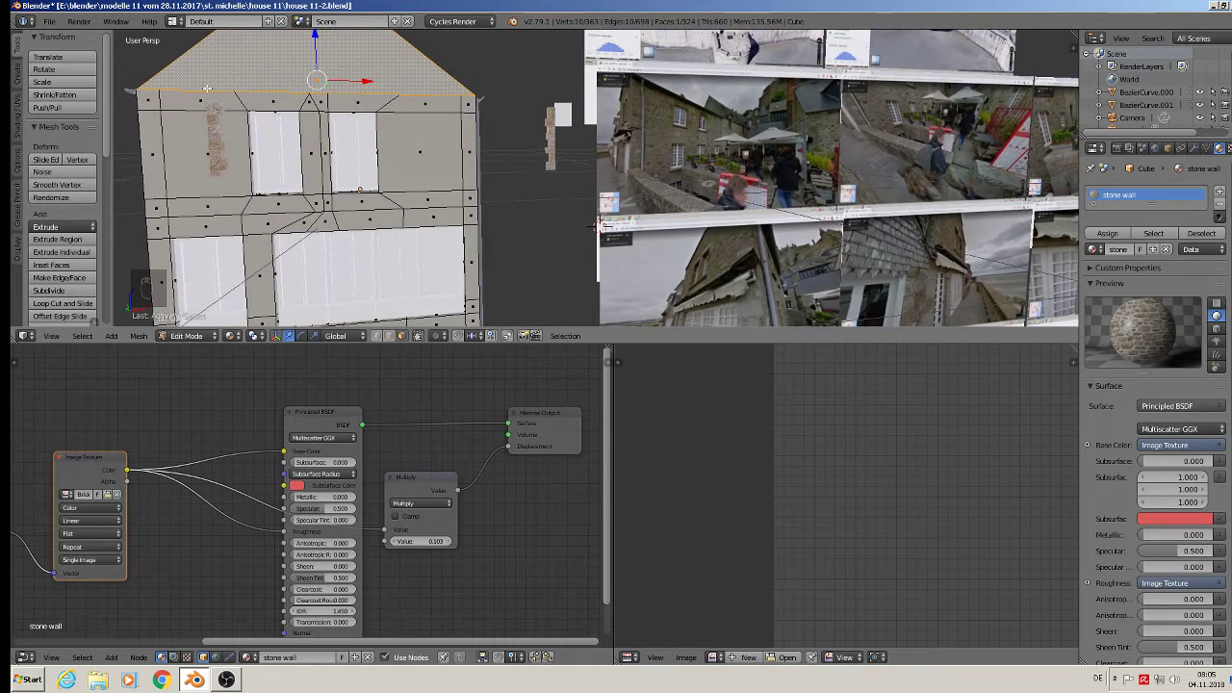
pyautogui.keyDown('shift'); pyautogui.rightClick(158, 102); pyautogui.keyUp('shift')
pyautogui.keyDown('shift'); pyautogui.rightClick(236, 101); pyautogui.keyUp('shift')
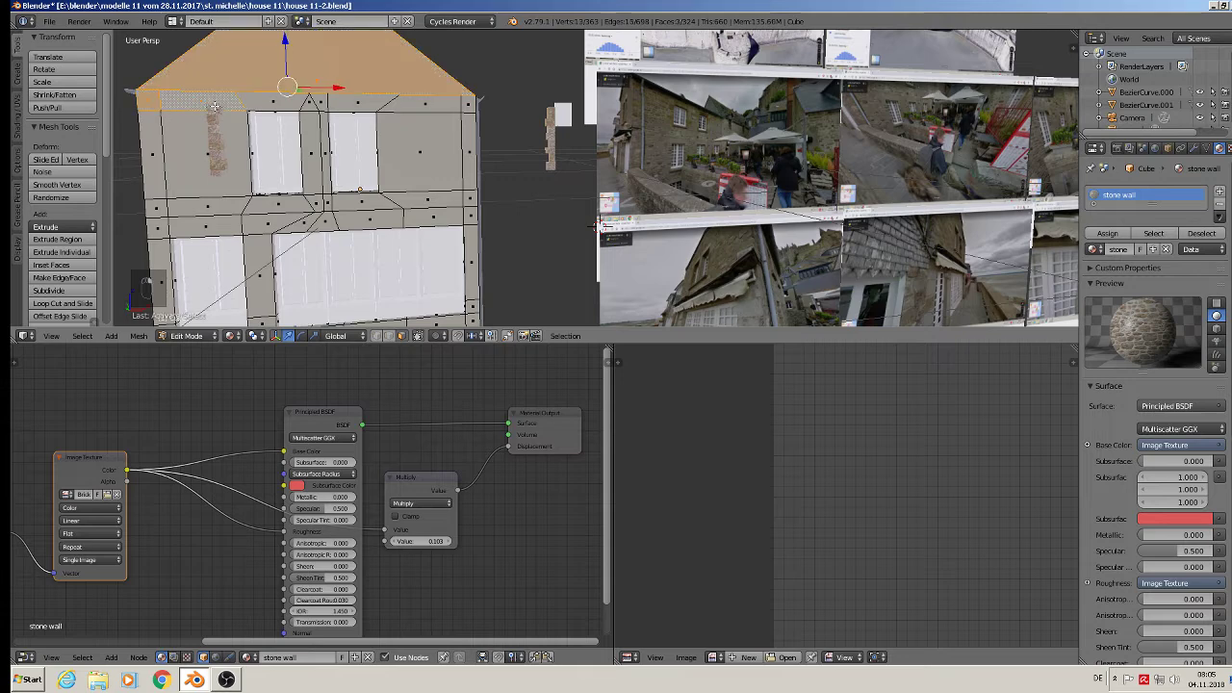
pyautogui.keyDown('shift'); pyautogui.rightClick(314, 102); pyautogui.keyUp('shift')
pyautogui.press('x')
pyautogui.press('Escape')
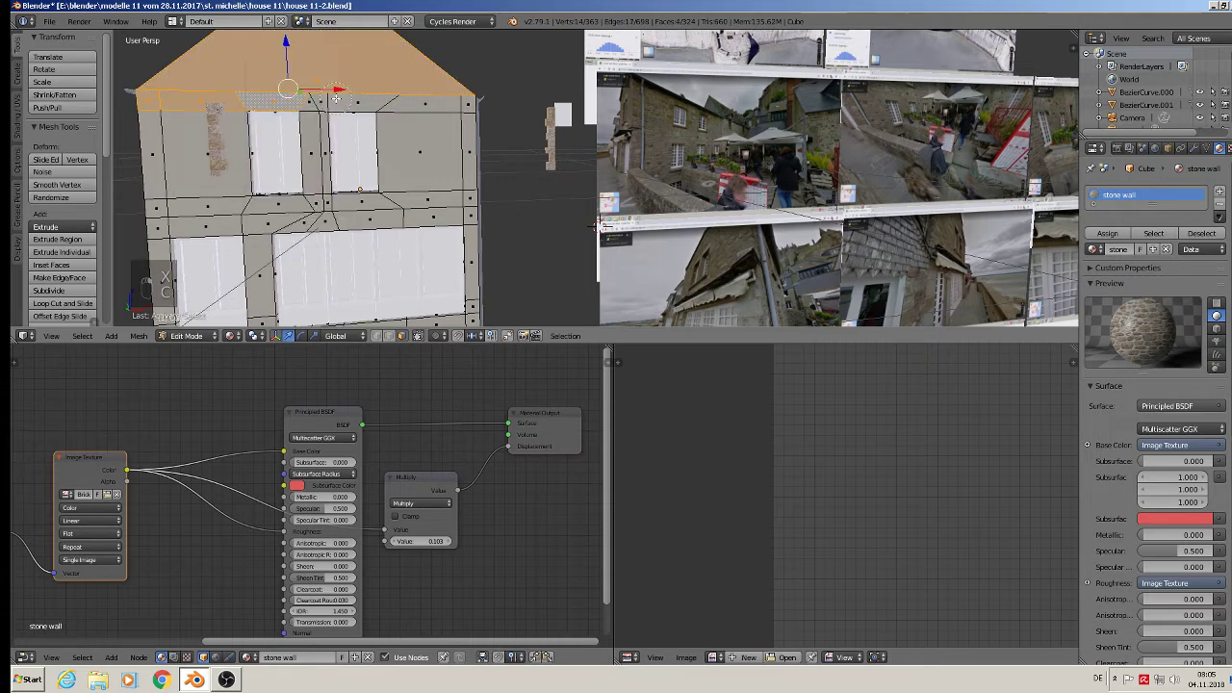
pyautogui.keyDown('alt'); pyautogui.keyDown('shift'); pyautogui.rightClick(425, 104); pyautogui.keyUp('shift'); pyautogui.keyUp('alt')
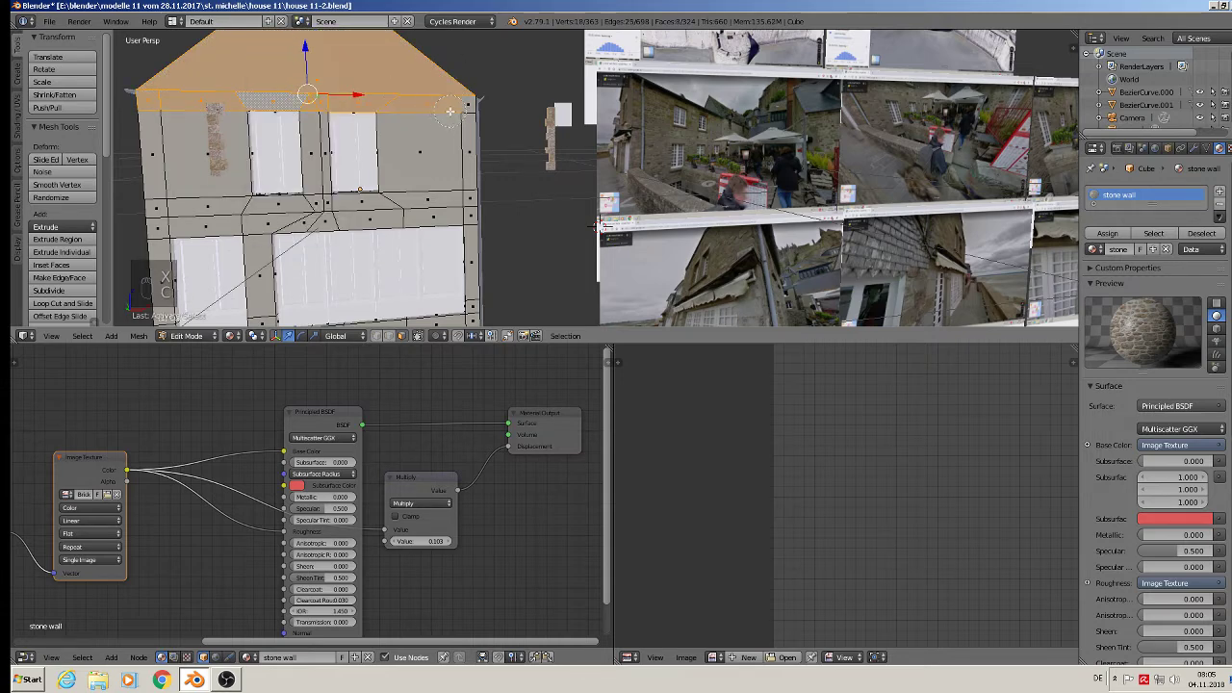
pyautogui.keyDown('alt'); pyautogui.keyDown('shift'); pyautogui.rightClick(449, 114); pyautogui.keyUp('shift'); pyautogui.keyUp('alt')
# Add the front wall faces around the two upper windows and the band below them to the selection
pyautogui.keyDown('alt'); pyautogui.keyDown('shift'); pyautogui.rightClick(314, 155); pyautogui.keyUp('shift'); pyautogui.keyUp('alt')
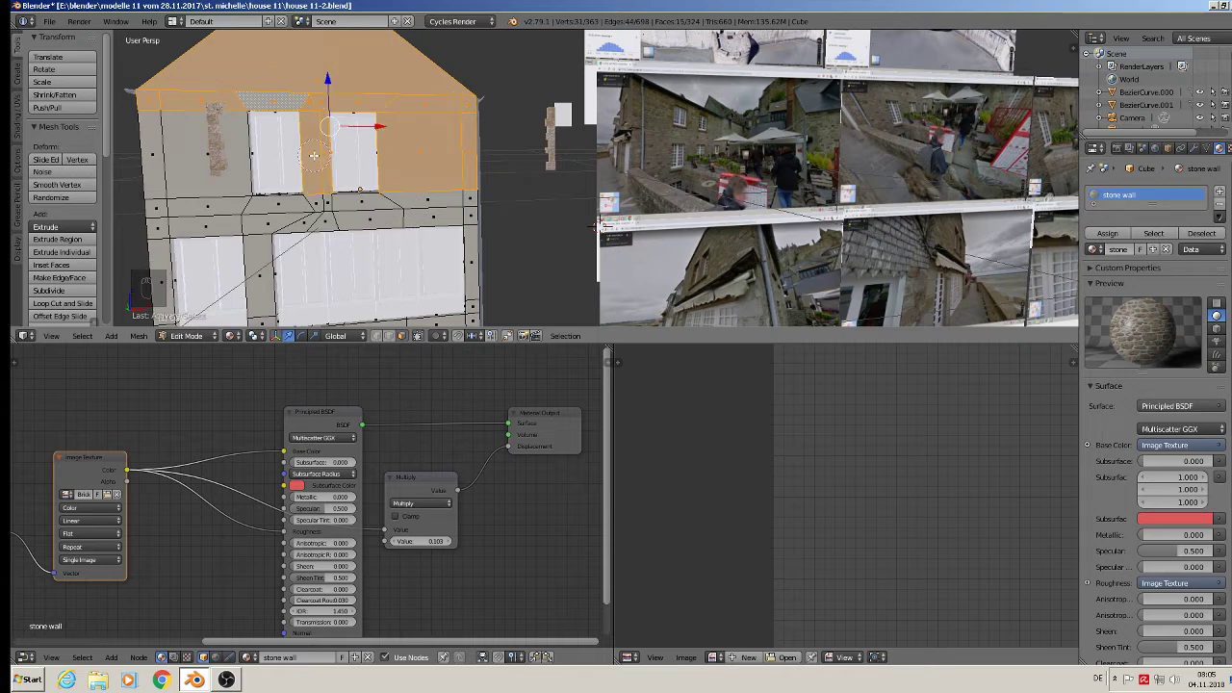
pyautogui.keyDown('alt'); pyautogui.keyDown('shift'); pyautogui.rightClick(211, 154); pyautogui.keyUp('shift'); pyautogui.keyUp('alt')
pyautogui.keyDown('alt'); pyautogui.keyDown('shift'); pyautogui.rightClick(142, 164); pyautogui.keyUp('shift'); pyautogui.keyUp('alt')
pyautogui.keyDown('alt'); pyautogui.keyDown('shift'); pyautogui.rightClick(166, 198); pyautogui.keyUp('shift'); pyautogui.keyUp('alt')
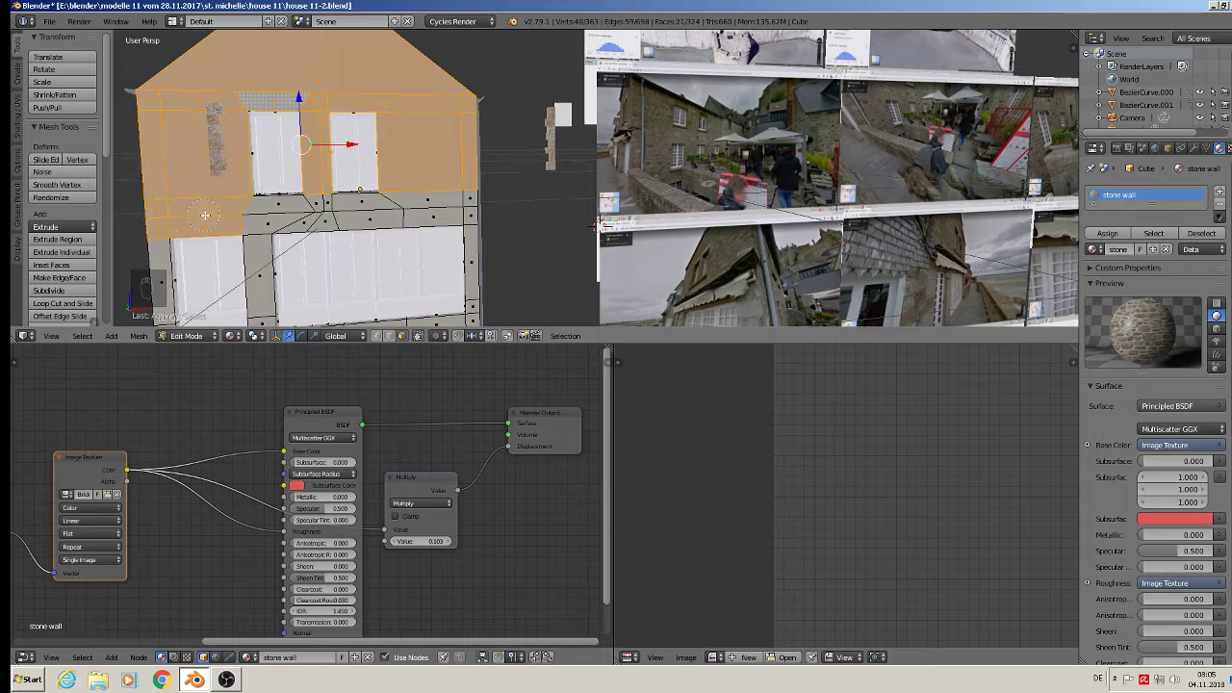
pyautogui.keyDown('alt'); pyautogui.keyDown('shift'); pyautogui.rightClick(262, 214); pyautogui.keyUp('shift'); pyautogui.keyUp('alt')
pyautogui.keyDown('alt'); pyautogui.keyDown('shift'); pyautogui.rightClick(274, 214); pyautogui.keyUp('shift'); pyautogui.keyUp('alt')
pyautogui.keyDown('alt'); pyautogui.keyDown('shift'); pyautogui.rightClick(416, 207); pyautogui.keyUp('shift'); pyautogui.keyUp('alt')
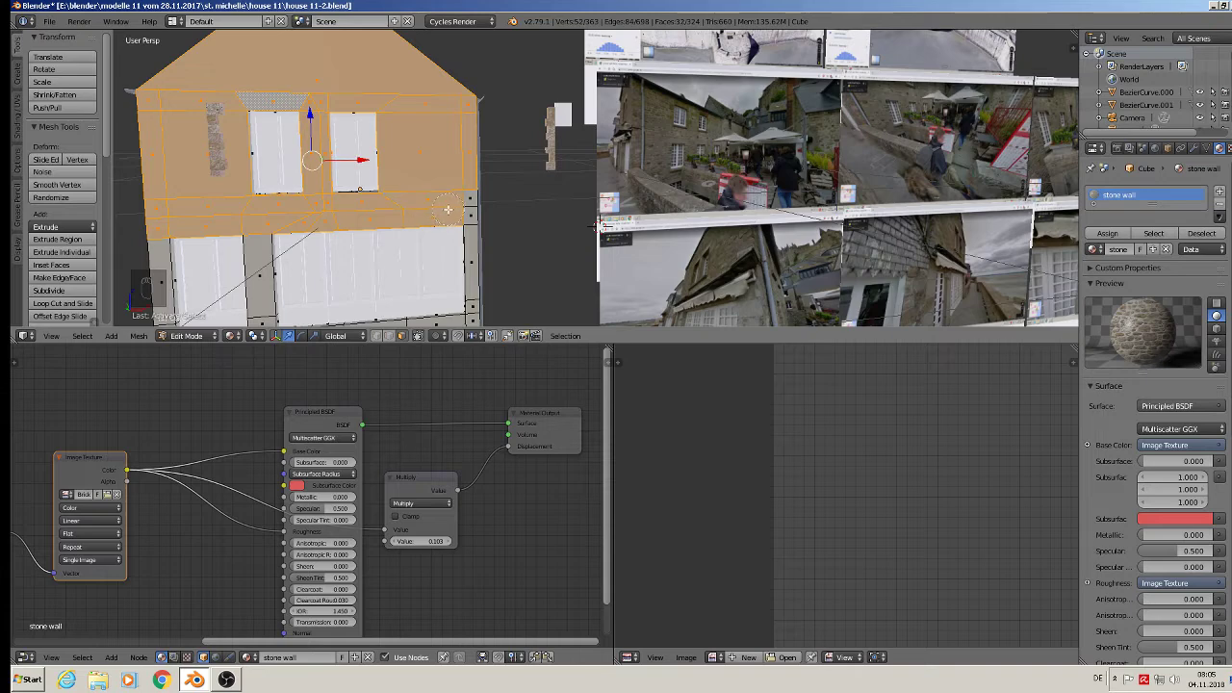
pyautogui.keyDown('alt'); pyautogui.keyDown('shift'); pyautogui.rightClick(453, 209); pyautogui.keyUp('shift'); pyautogui.keyUp('alt')
pyautogui.rightClick(454, 209)
pyautogui.keyDown('shift'); pyautogui.moveTo(454, 209); pyautogui.dragTo(492, 154, button='middle'); pyautogui.keyUp('shift')
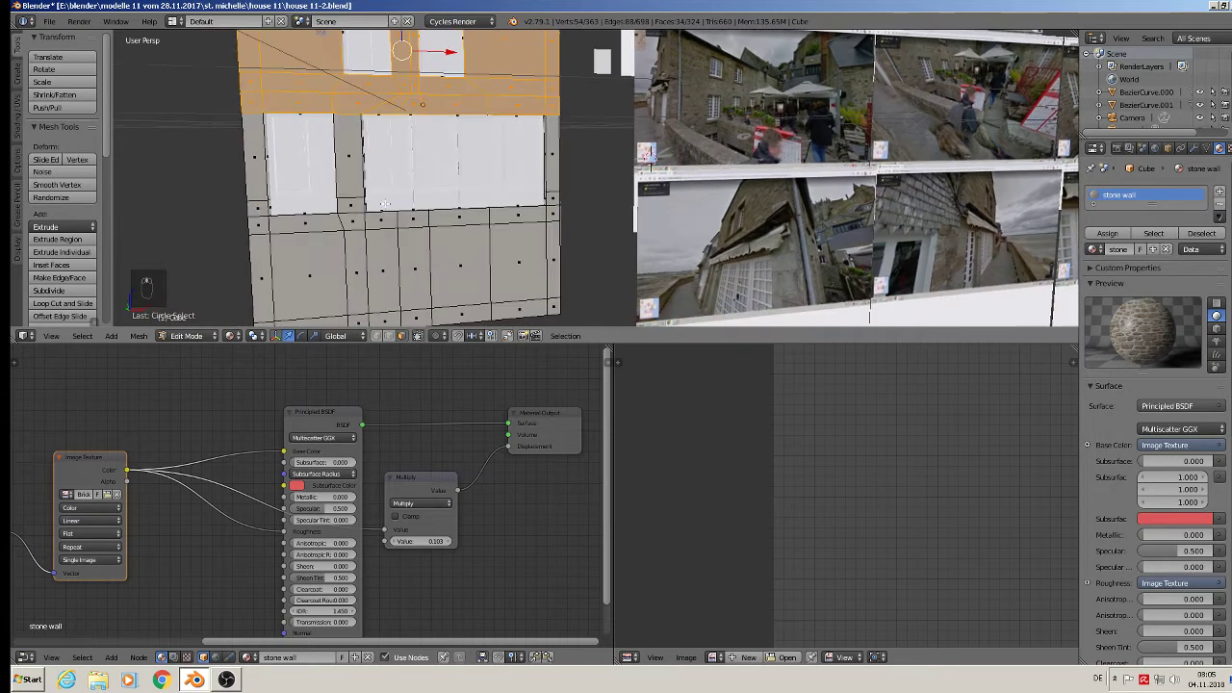
# Extend the selection to the front wall's base faces and the faces around the lower windows
pyautogui.moveTo(365, 280); pyautogui.dragTo(360, 275, button='middle')
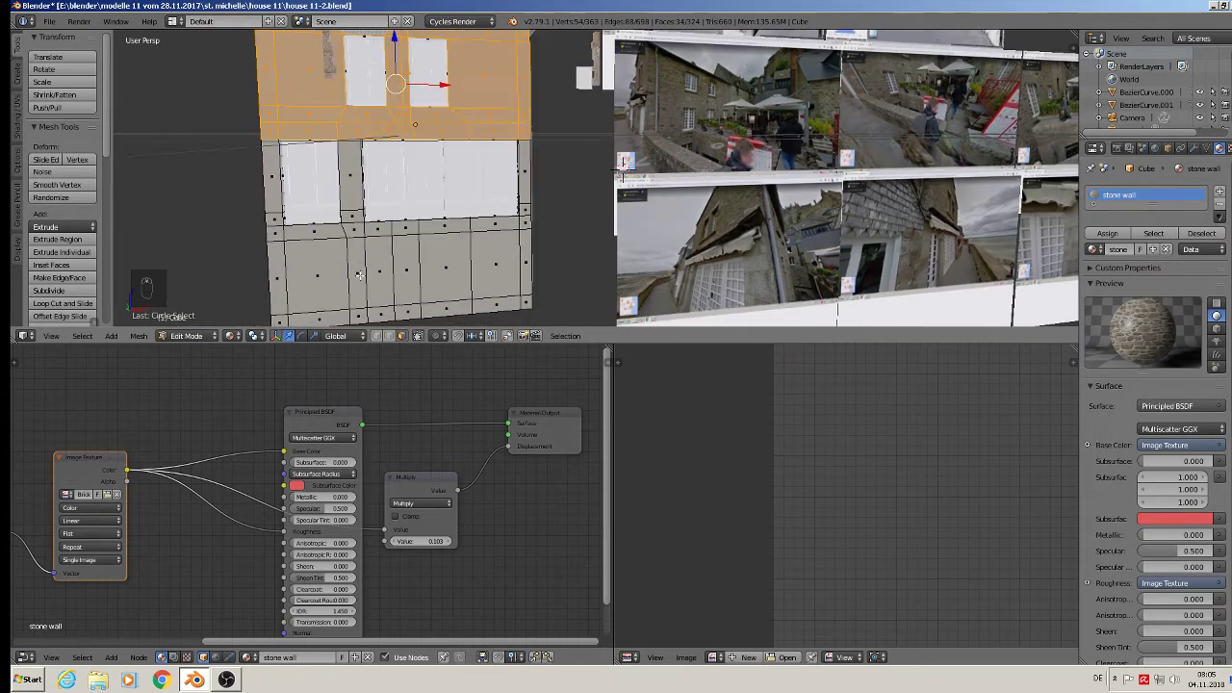
pyautogui.press('f')
pyautogui.press('c')
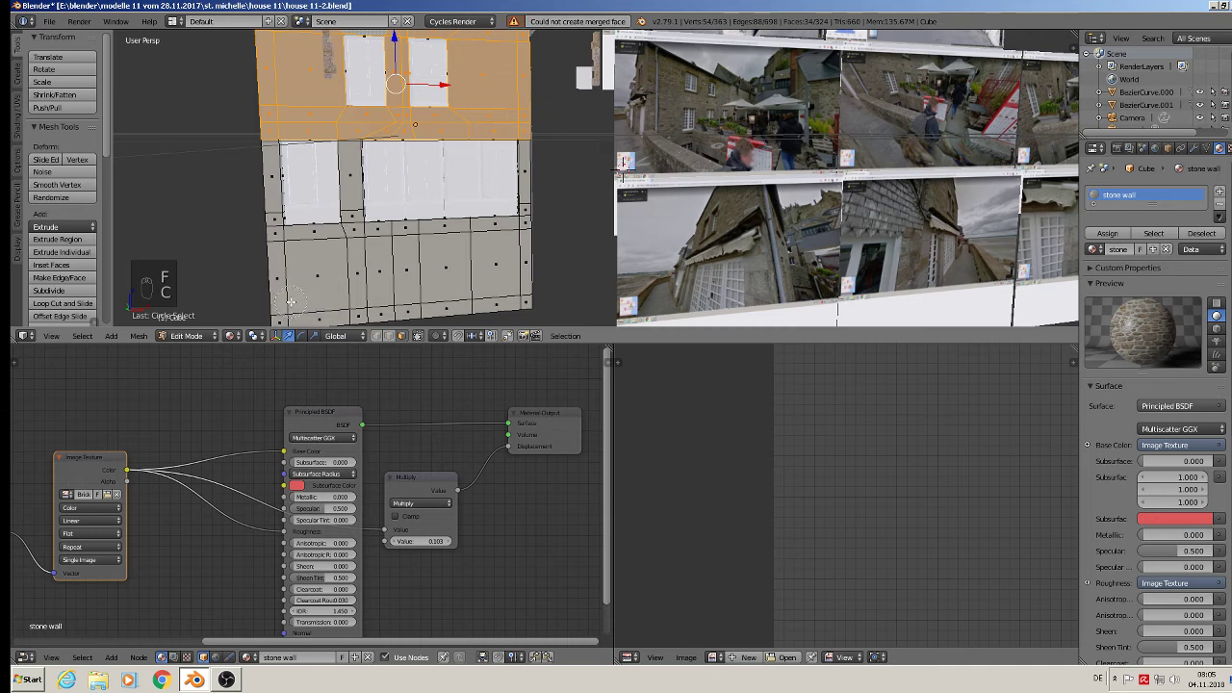
pyautogui.moveTo(289, 303); pyautogui.dragTo(507, 282)
pyautogui.rightClick(526, 238)
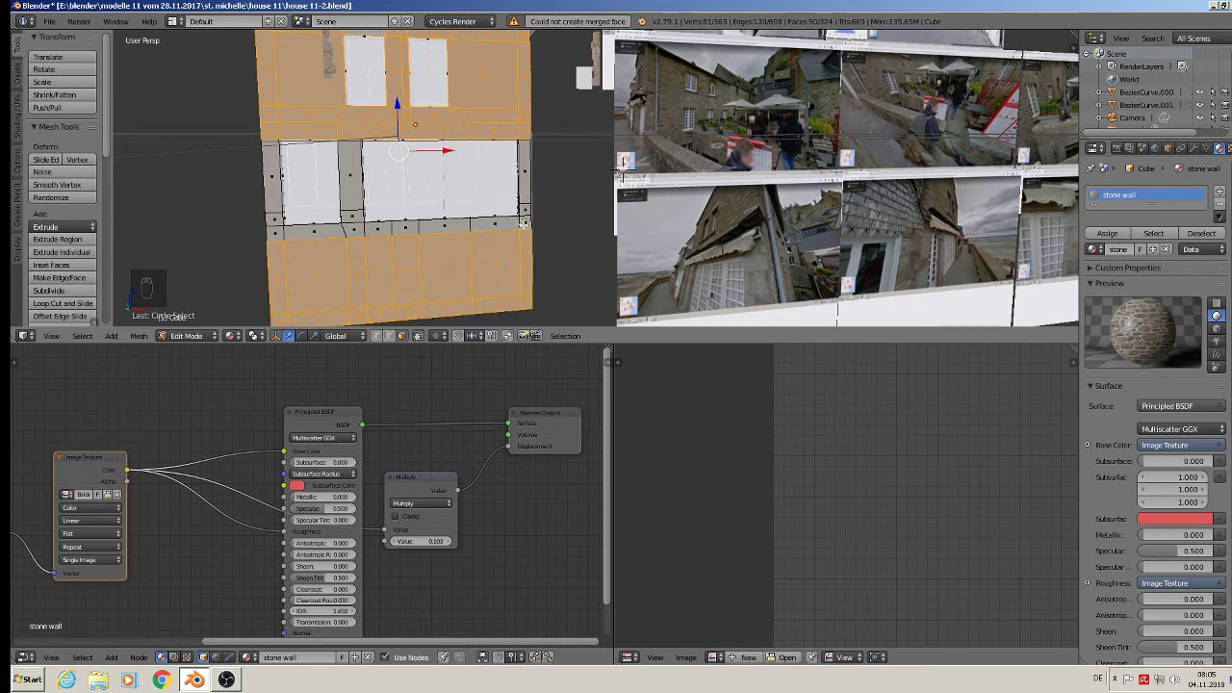
pyautogui.moveTo(523, 225)
pyautogui.mouseDown()
pyautogui.moveTo(280, 237)
pyautogui.moveTo(286, 205)
pyautogui.moveTo(349, 159)
pyautogui.mouseUp()
pyautogui.moveTo(529, 214); pyautogui.dragTo(527, 176)
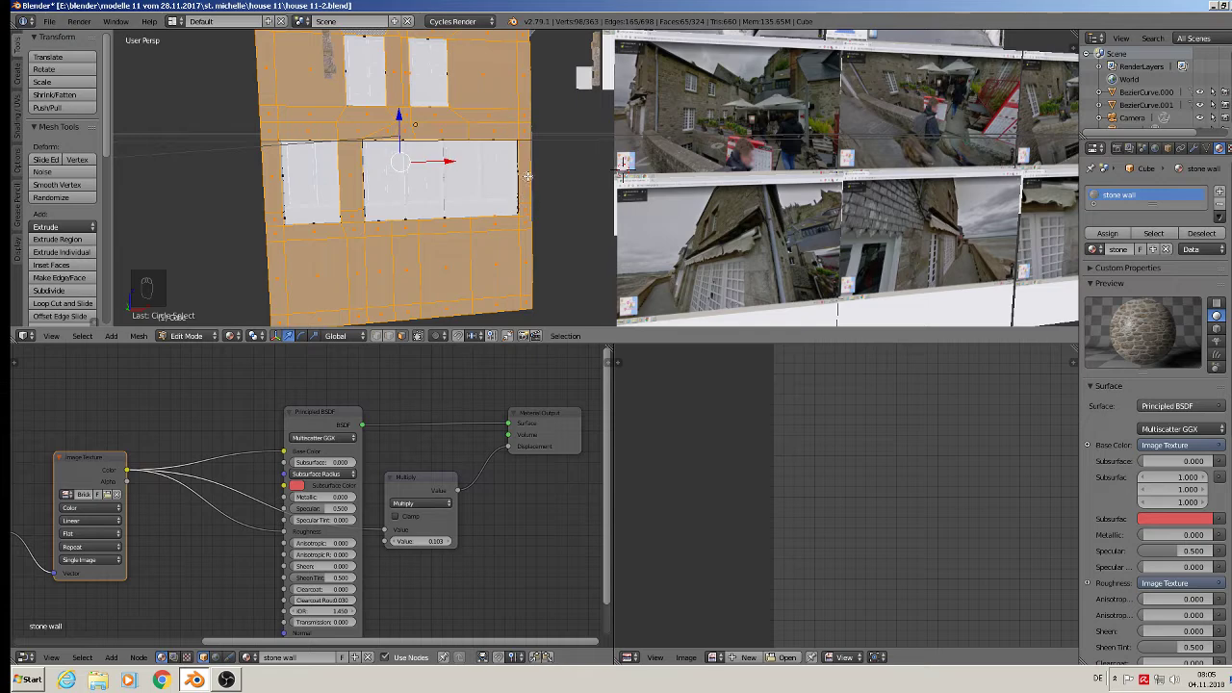
# Unwrap the selected front wall faces with Project From View in the front orthographic view
pyautogui.scroll(-4, 527, 176)
pyautogui.moveTo(674, 197); pyautogui.dragTo(713, 200, button='middle')
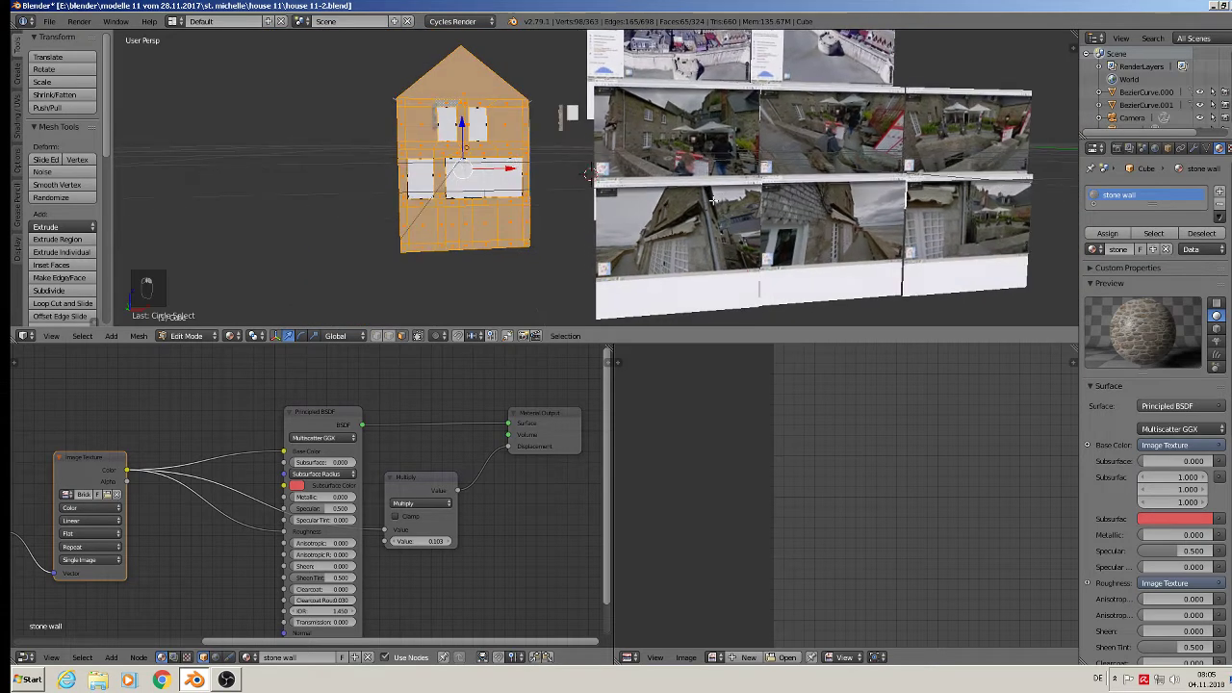
pyautogui.press('KP_1')
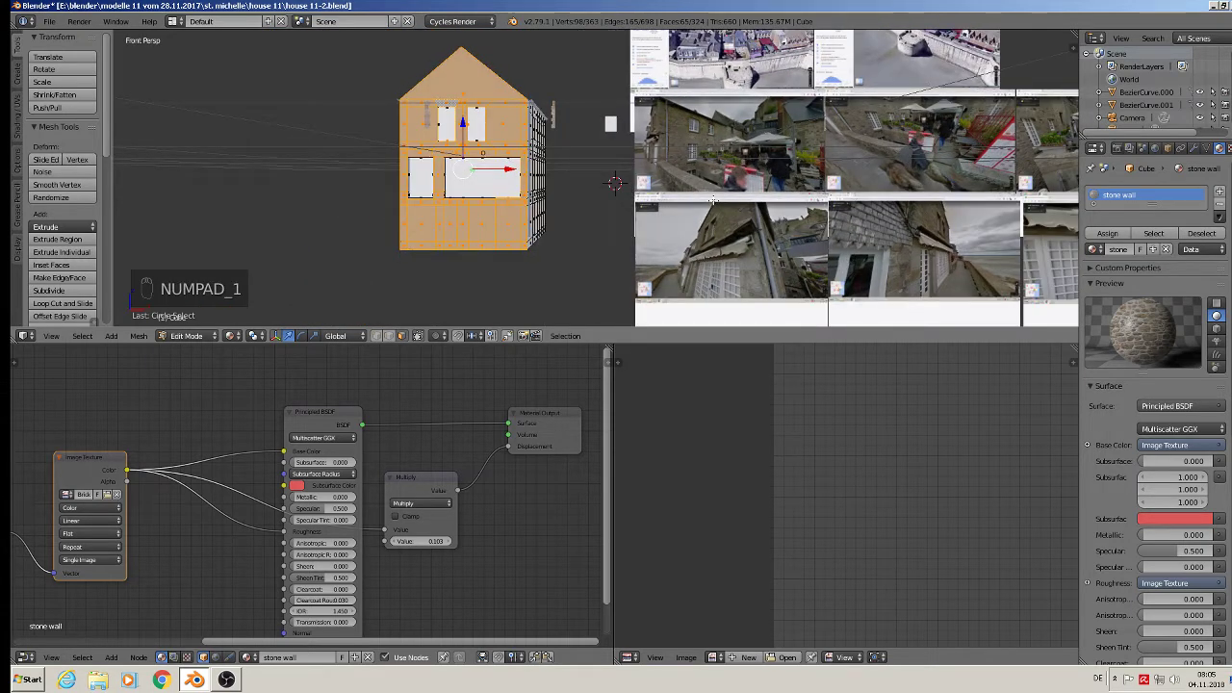
pyautogui.press('KP_5')
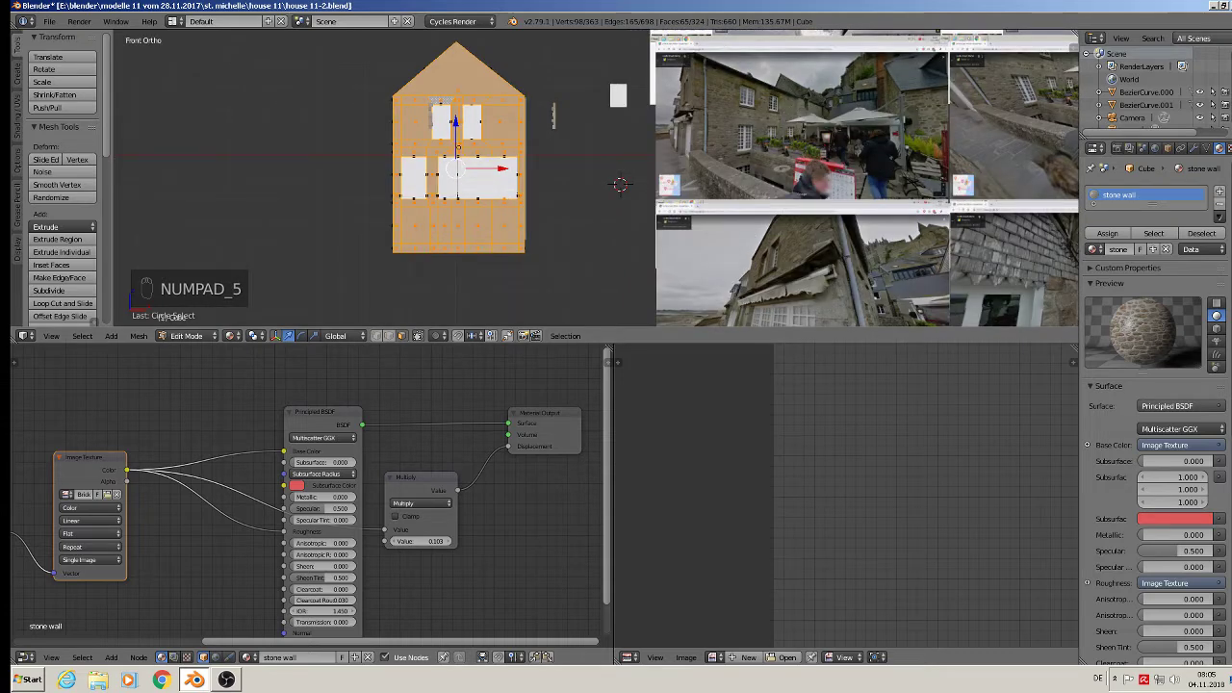
pyautogui.press('u')
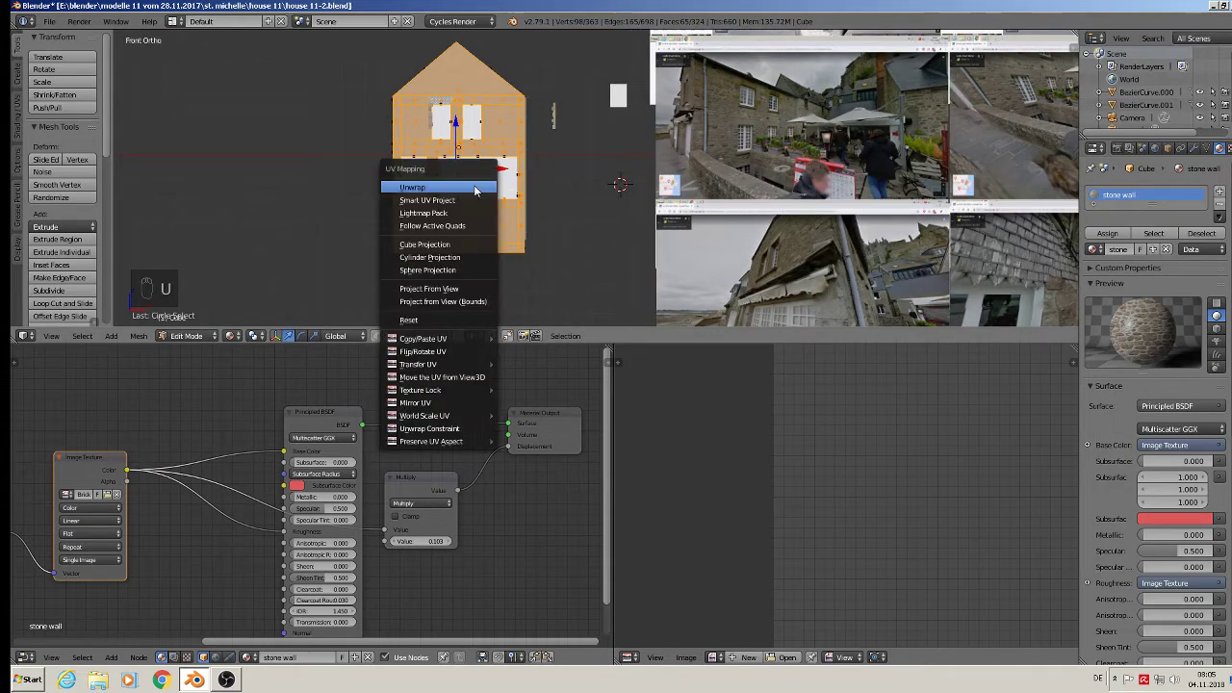
pyautogui.click(461, 291)
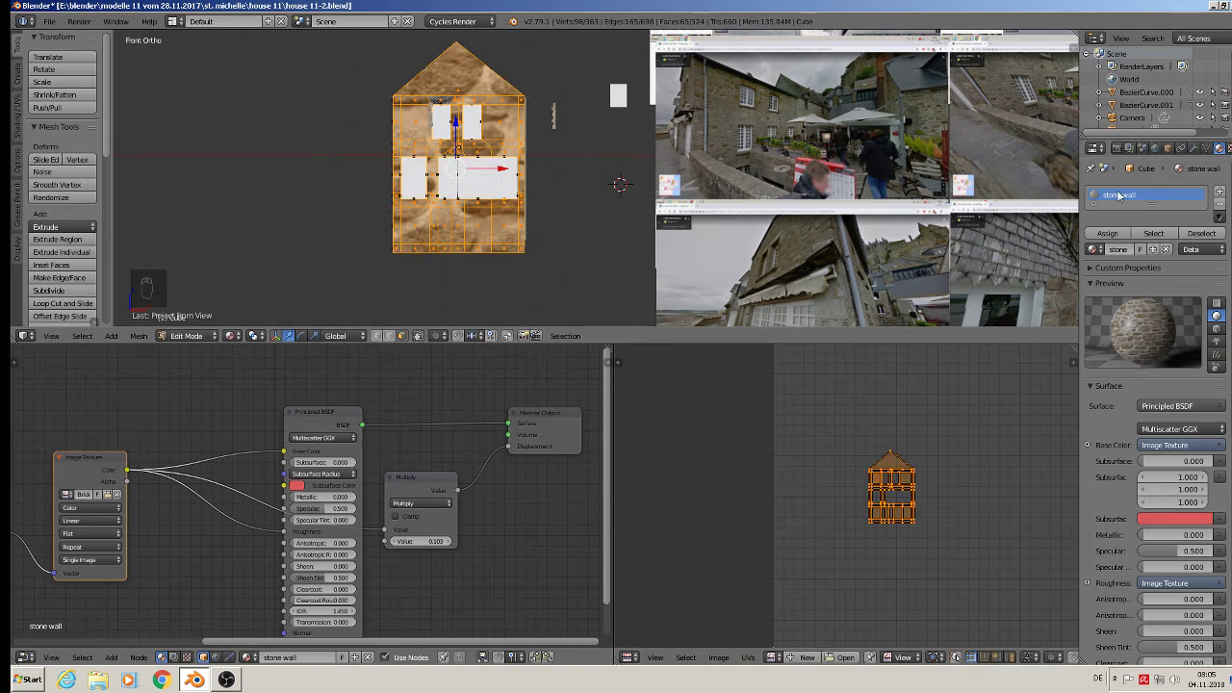
# Assign the stone wall material to the selected front faces and scale their UV layout up about 16 times
pyautogui.click(1108, 233)
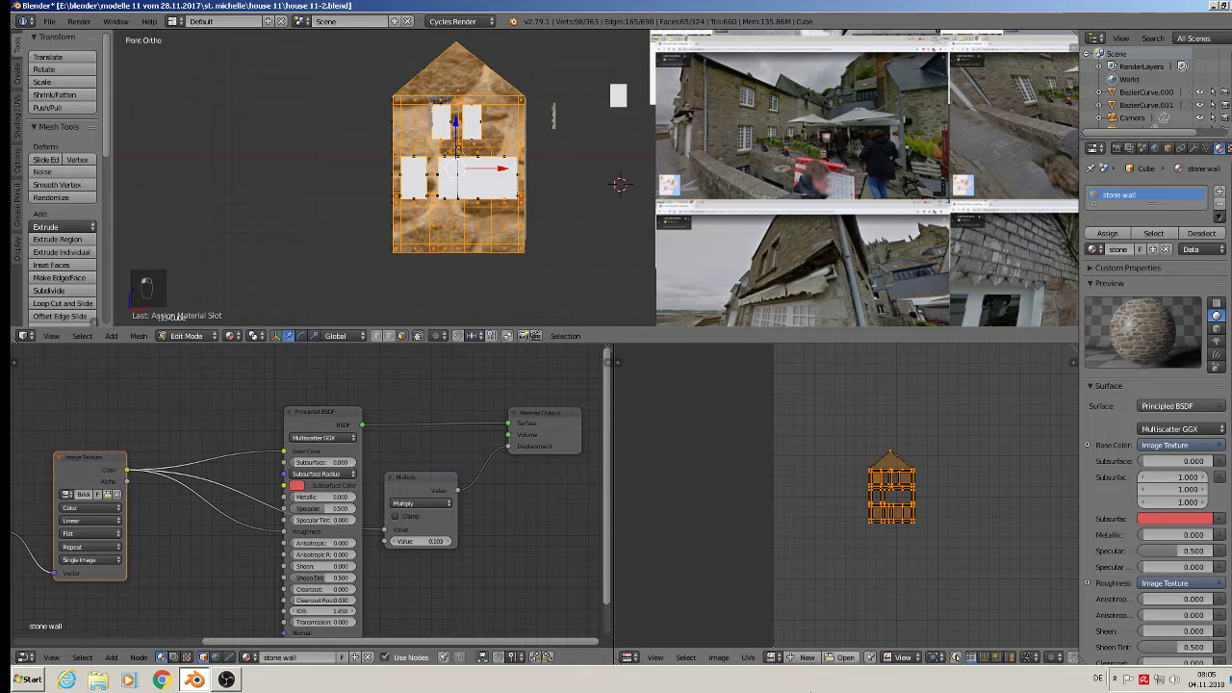
pyautogui.press('s')
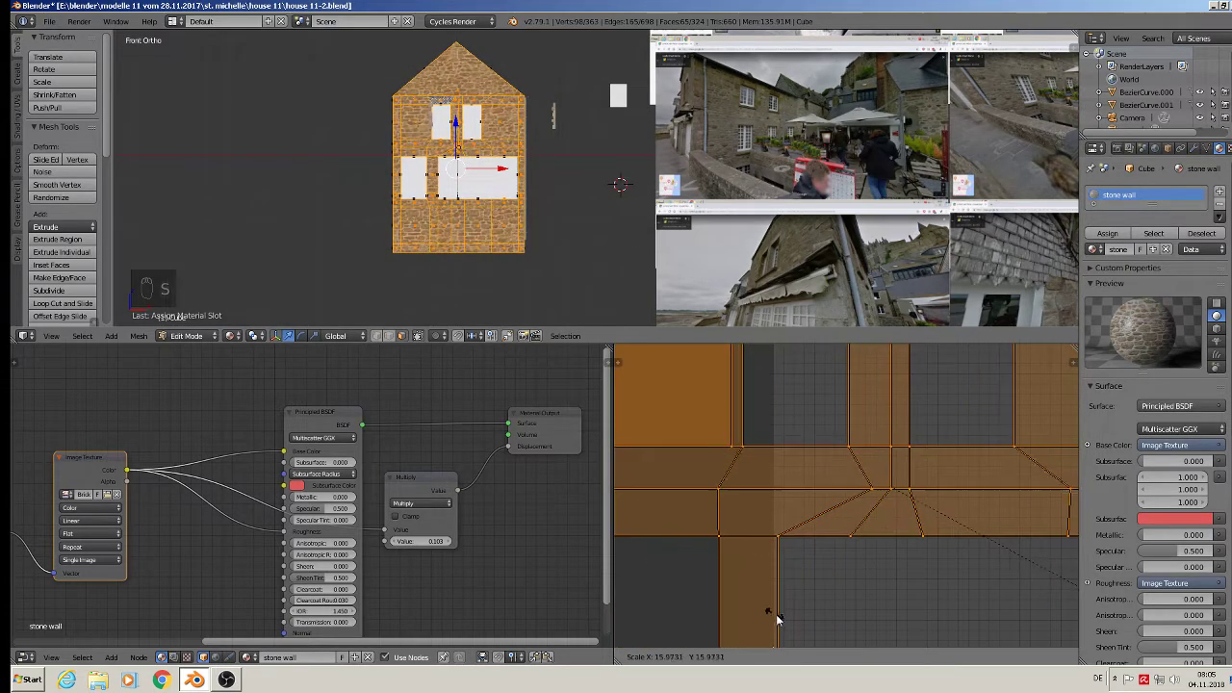
pyautogui.click(861, 348)
pyautogui.press('Tab')
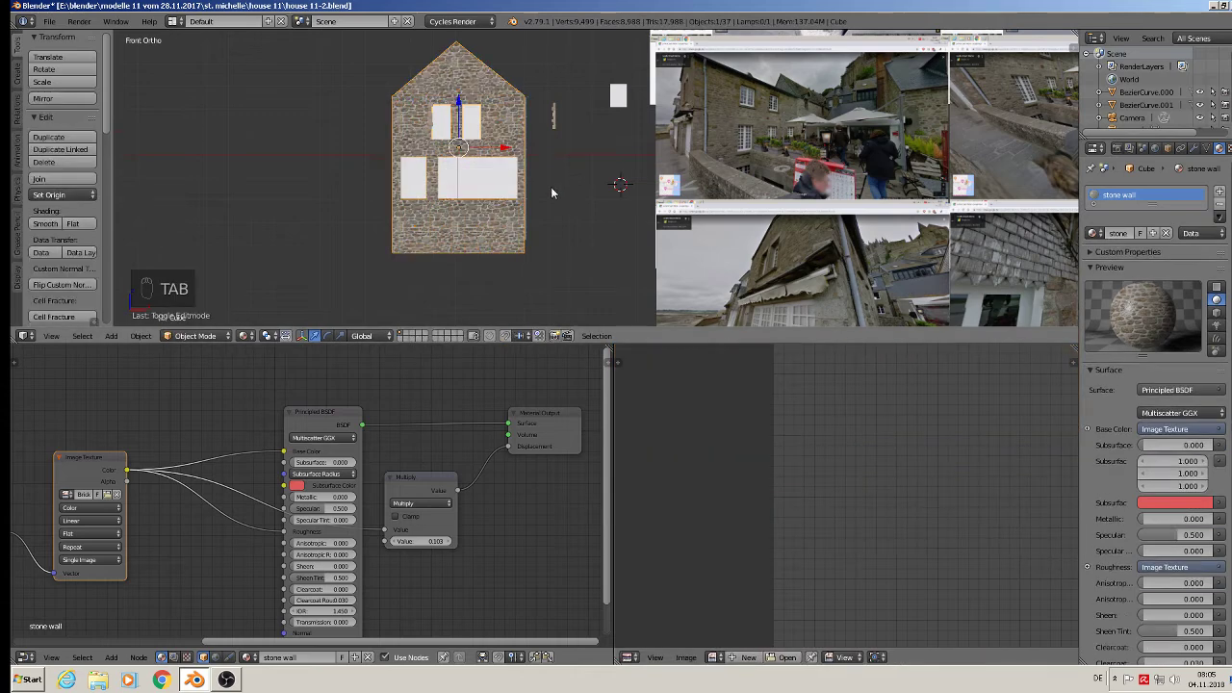
pyautogui.moveTo(551, 187); pyautogui.dragTo(486, 213, button='middle')
pyautogui.scroll(2, 483, 214)
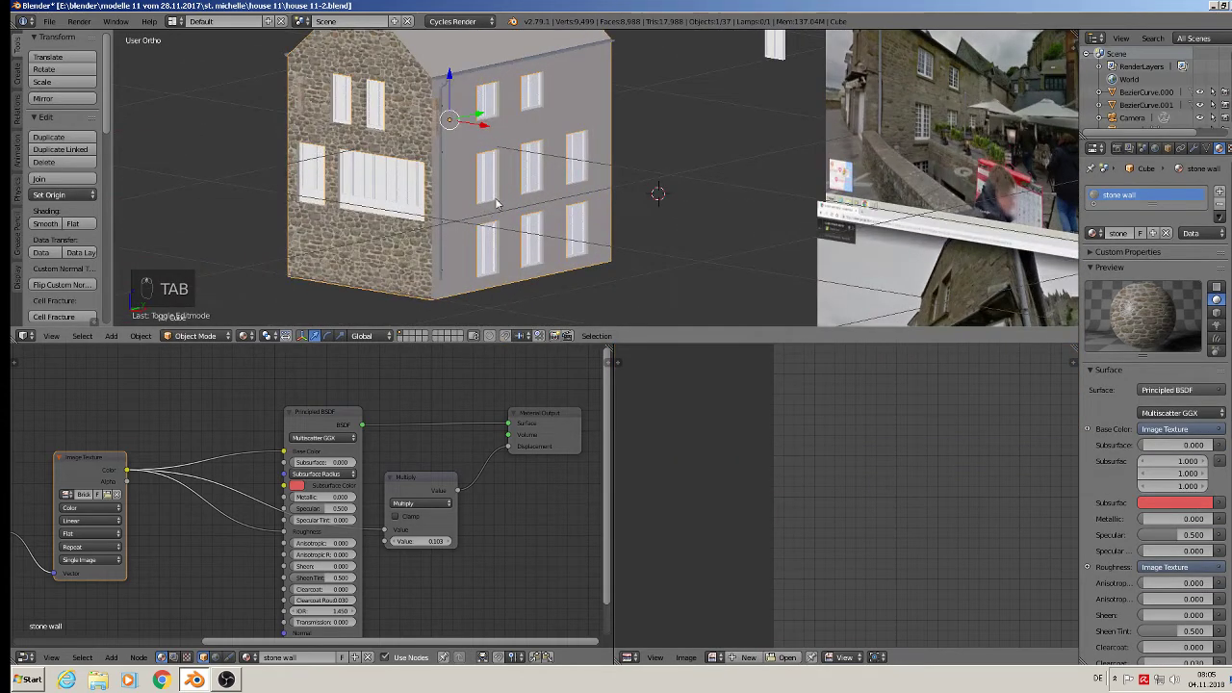
# In right orthographic Edit Mode, add the side wall faces around the windows below the gutter to the selection, excluding the roof
pyautogui.press('KP_3')
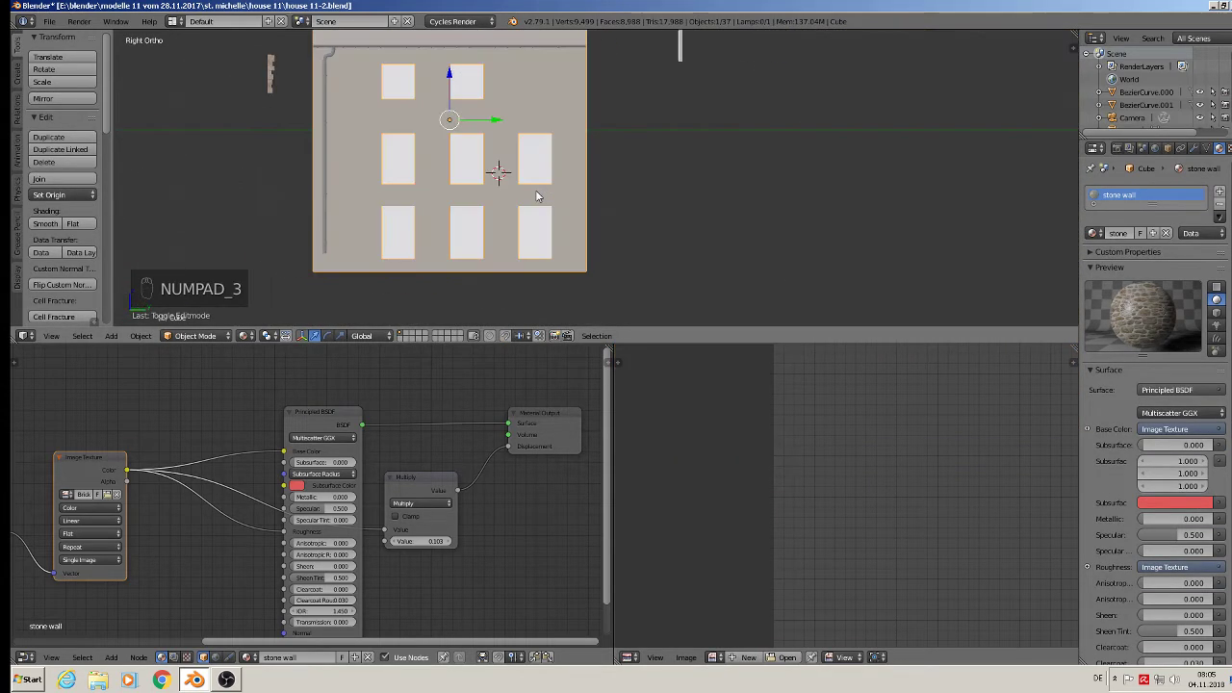
pyautogui.press('Tab')
pyautogui.keyDown('shift'); pyautogui.moveTo(412, 102); pyautogui.dragTo(425, 148, button='middle'); pyautogui.keyUp('shift')
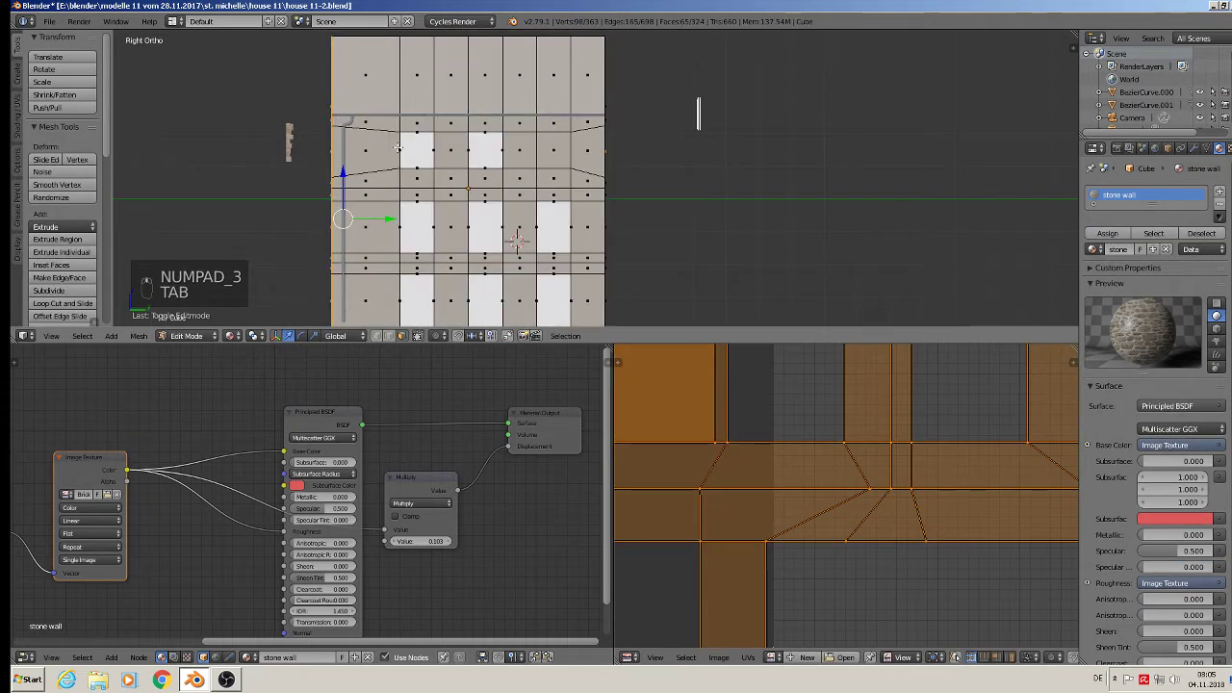
pyautogui.press('c')
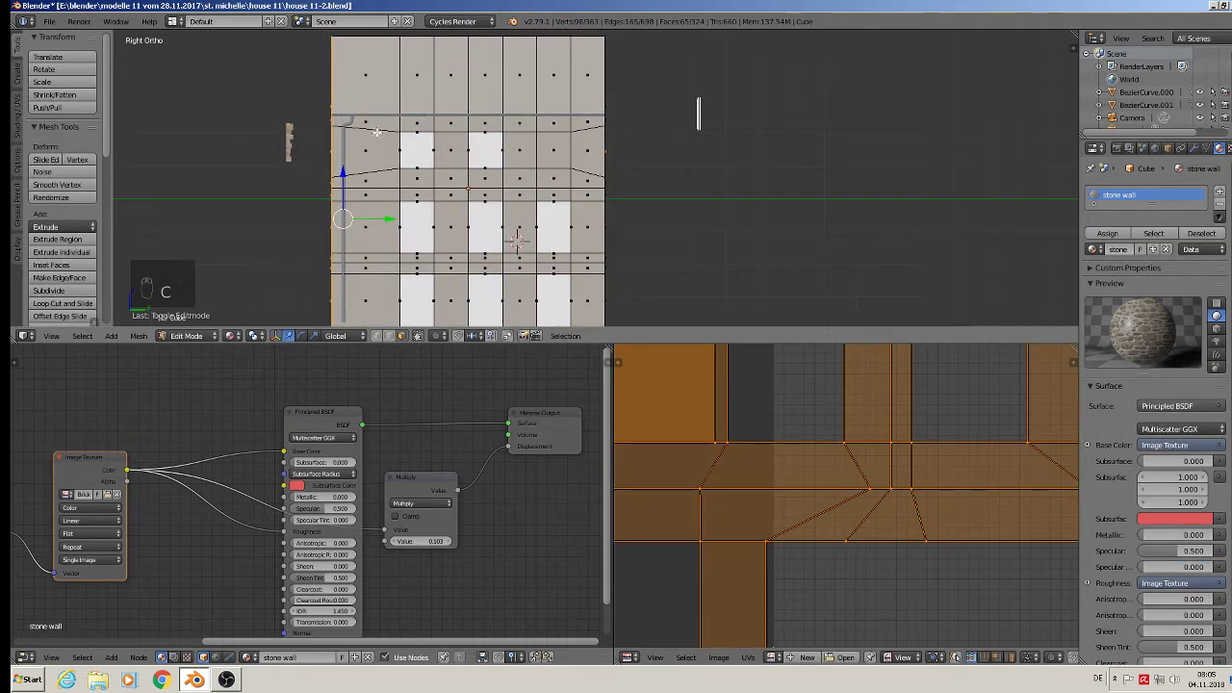
pyautogui.moveTo(377, 132)
pyautogui.mouseDown()
pyautogui.moveTo(385, 304)
pyautogui.moveTo(387, 275)
pyautogui.moveTo(416, 266)
pyautogui.moveTo(587, 262)
pyautogui.moveTo(583, 138)
pyautogui.moveTo(422, 122)
pyautogui.moveTo(427, 183)
pyautogui.moveTo(548, 187)
pyautogui.mouseUp()
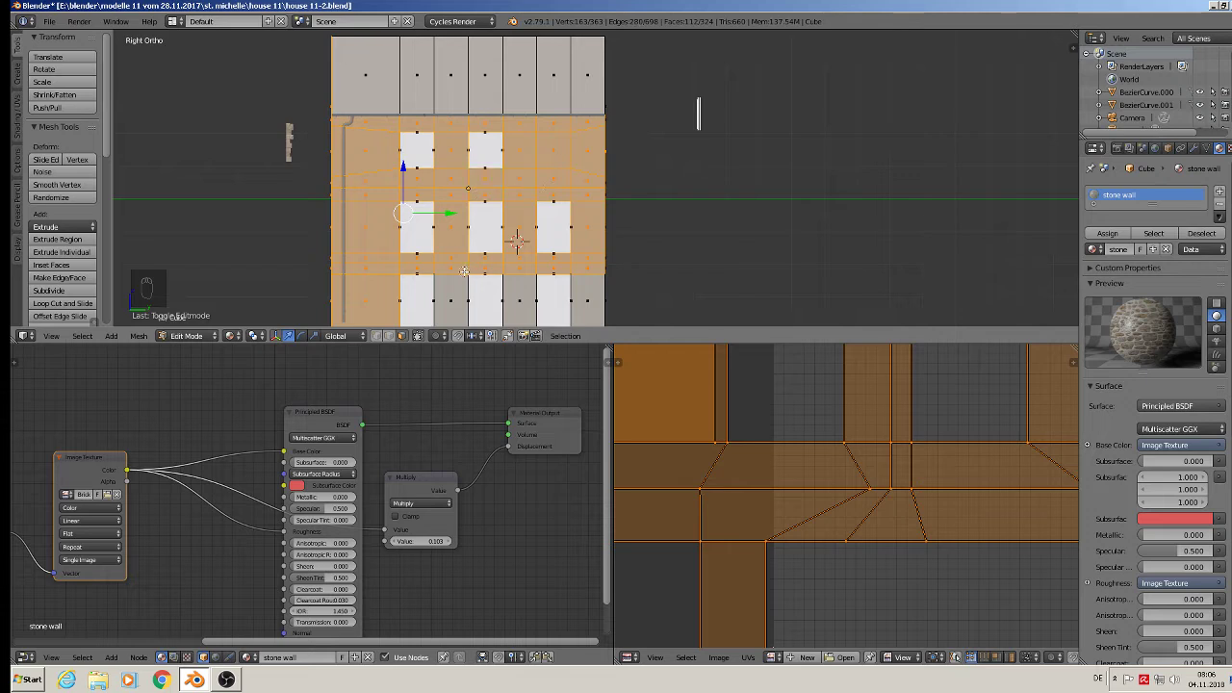
pyautogui.moveTo(464, 272); pyautogui.dragTo(450, 288)
pyautogui.moveTo(531, 292); pyautogui.dragTo(592, 298)
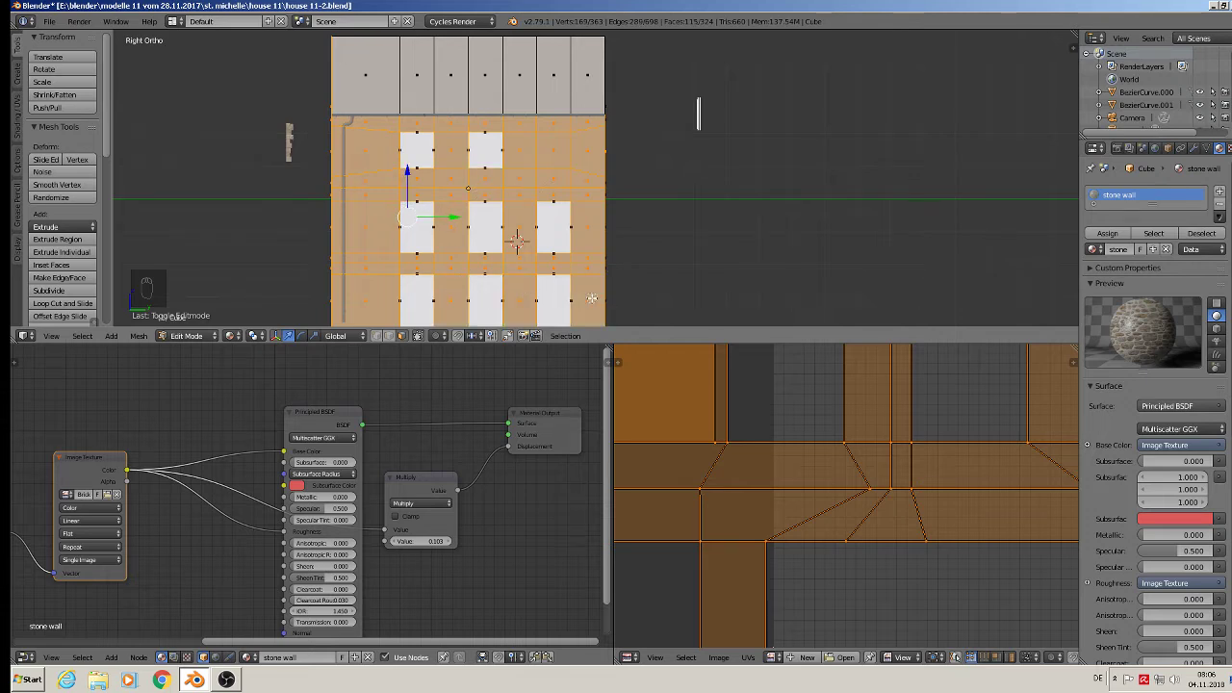
pyautogui.rightClick(595, 260)
# Add the side wall's bottom row of faces to the selection and assign the stone wall material to it
pyautogui.scroll(-2, 614, 253)
pyautogui.scroll(4, 457, 174)
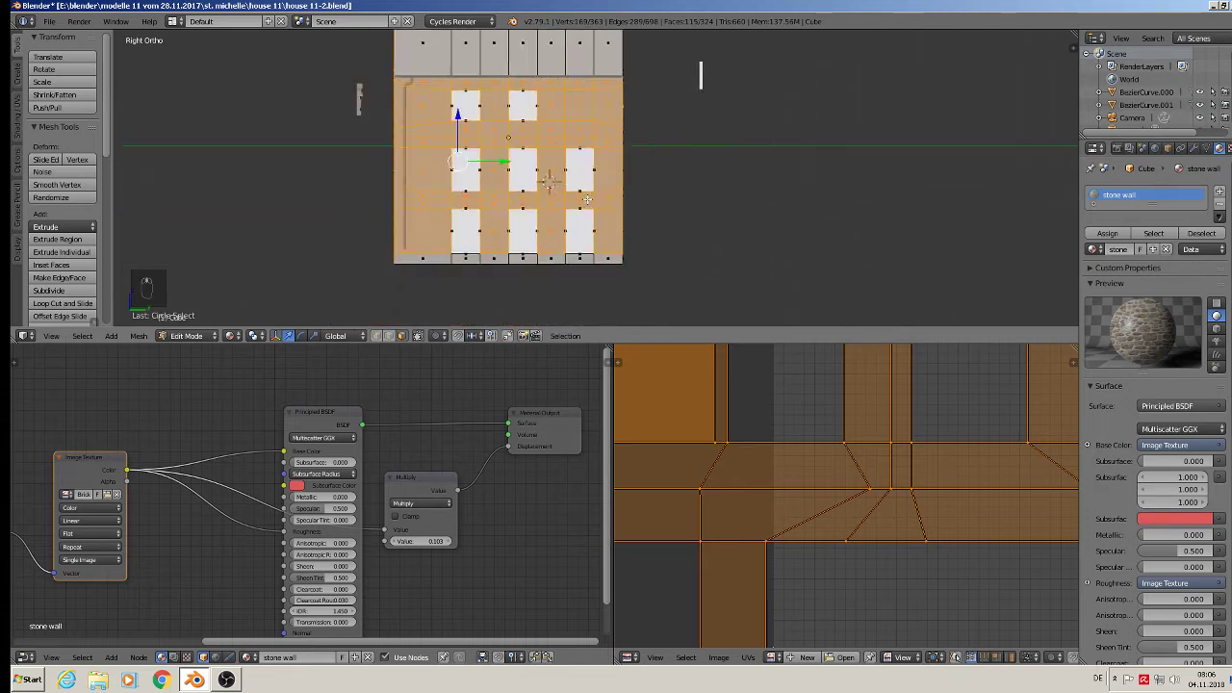
pyautogui.press('c')
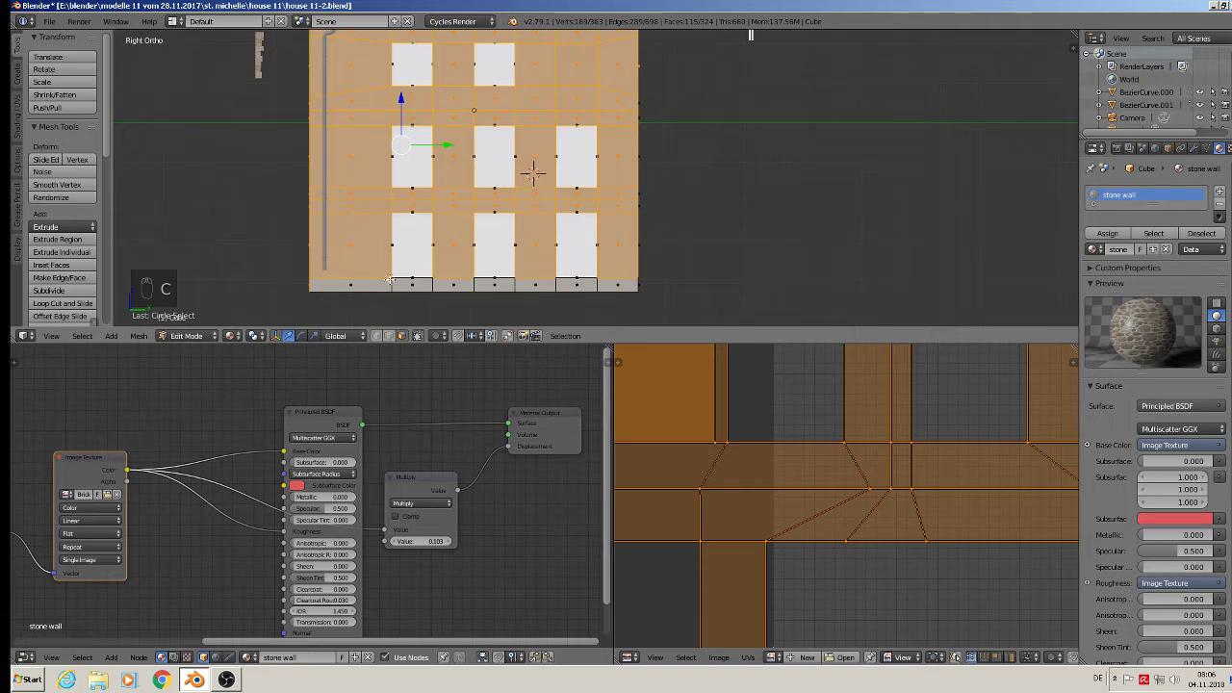
pyautogui.moveTo(390, 280); pyautogui.dragTo(625, 277)
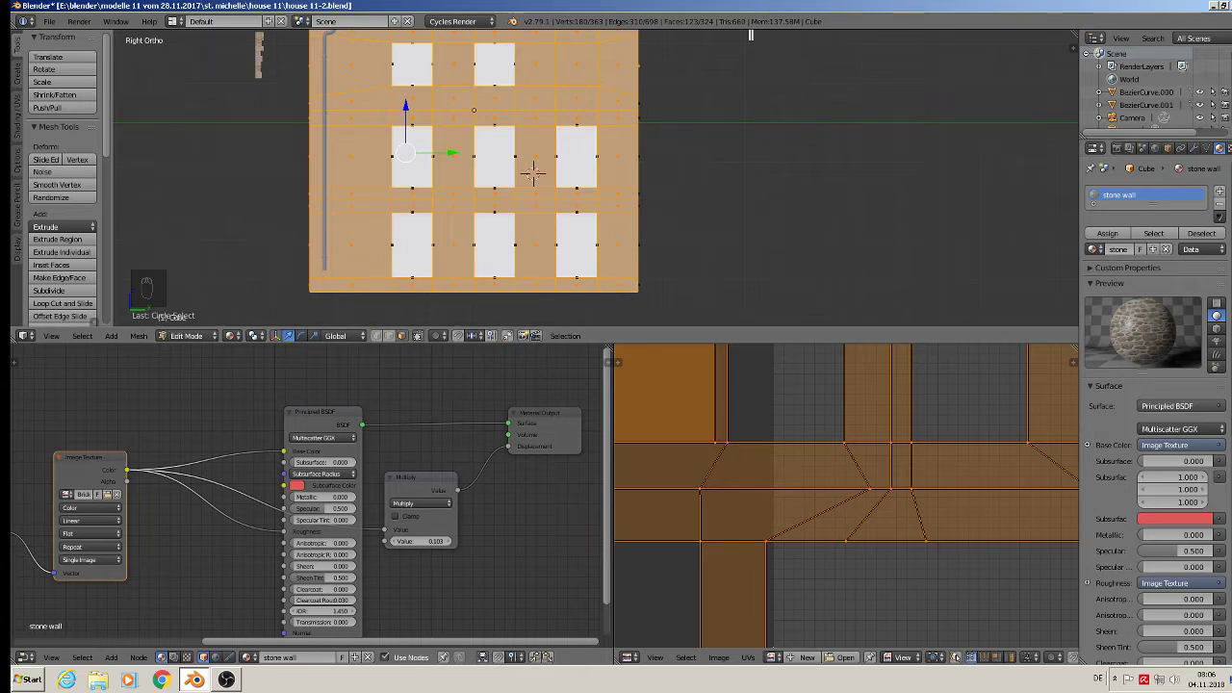
pyautogui.click(1122, 237)
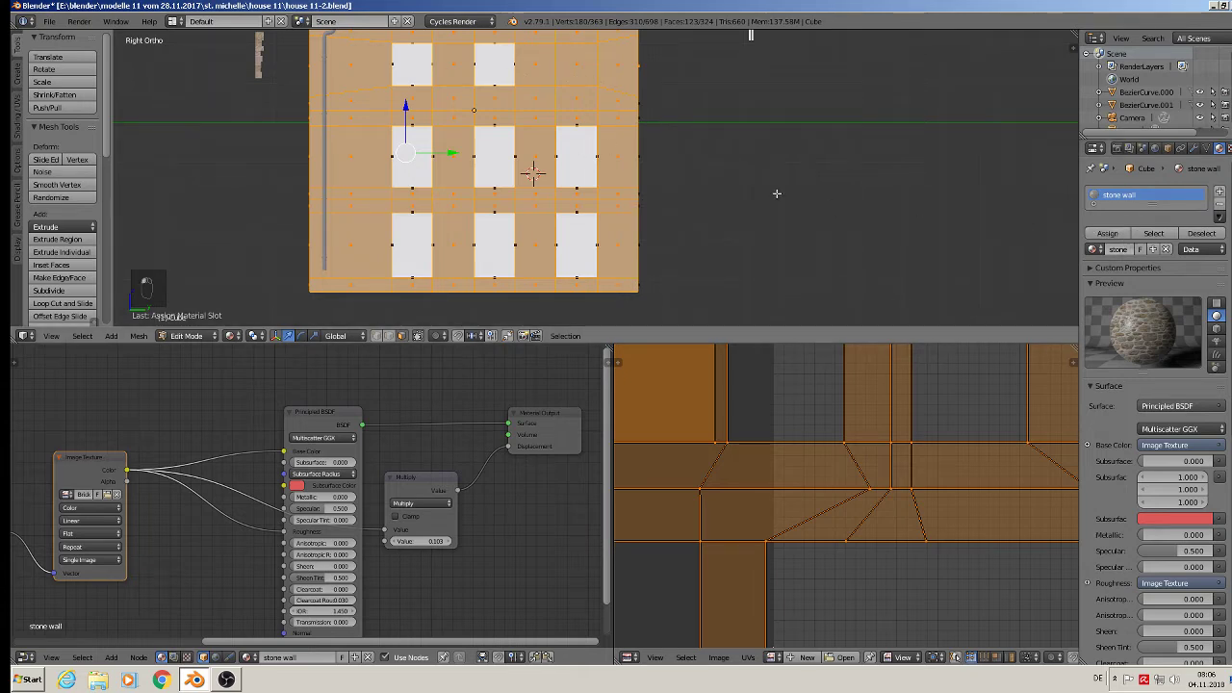
pyautogui.press('u')
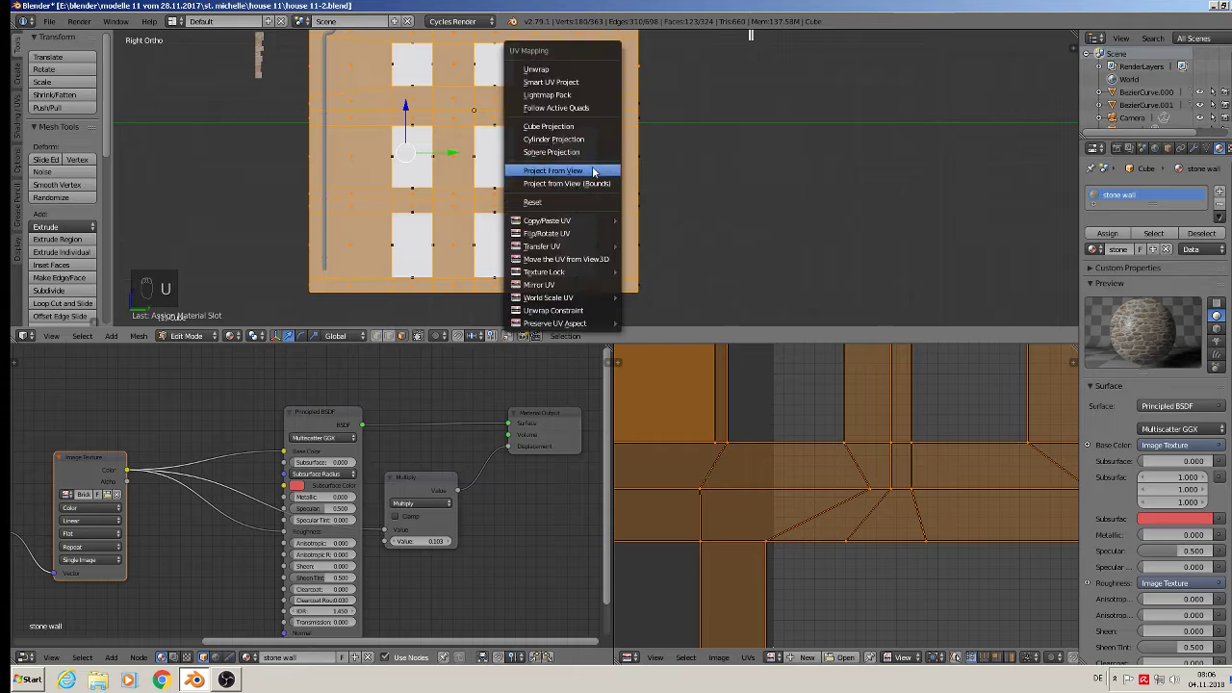
pyautogui.click(593, 174)
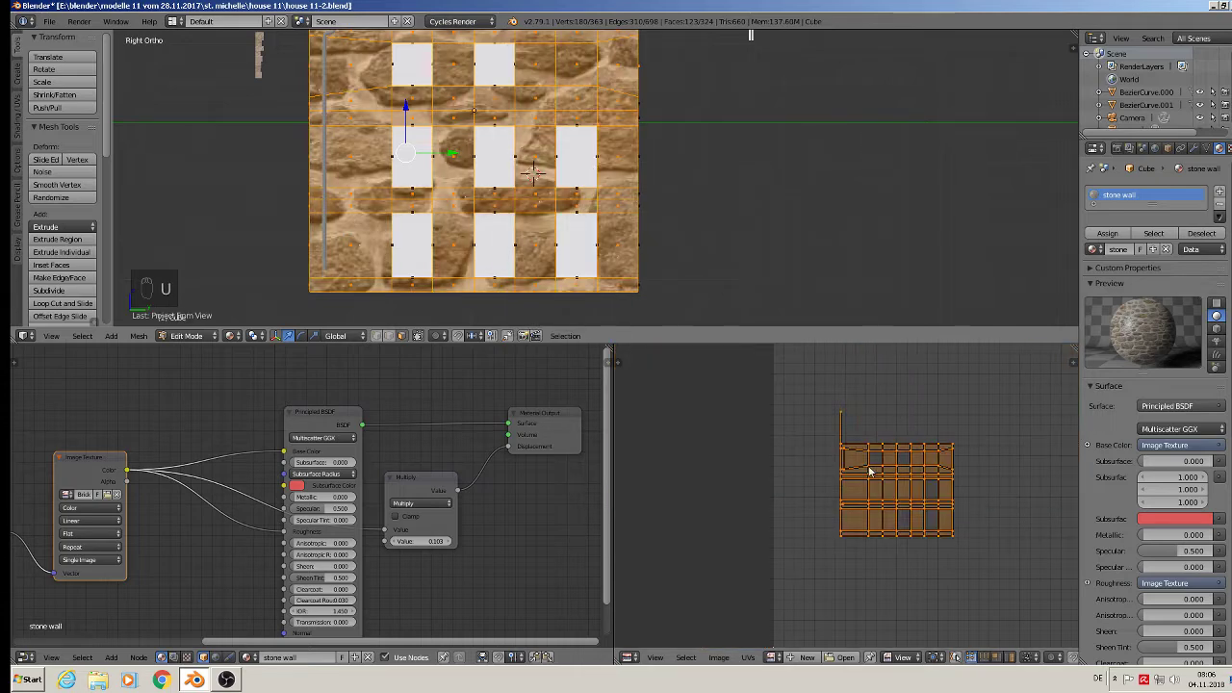
pyautogui.press('s')
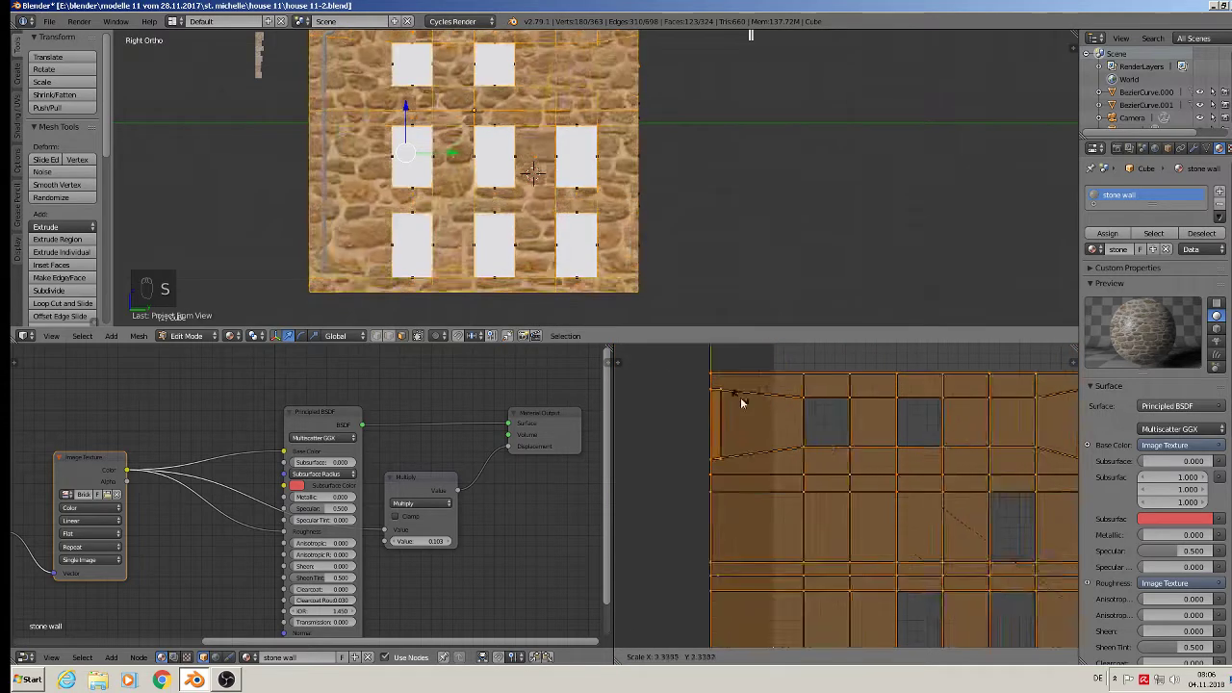
pyautogui.click(822, 619)
pyautogui.scroll(-3, 378, 139)
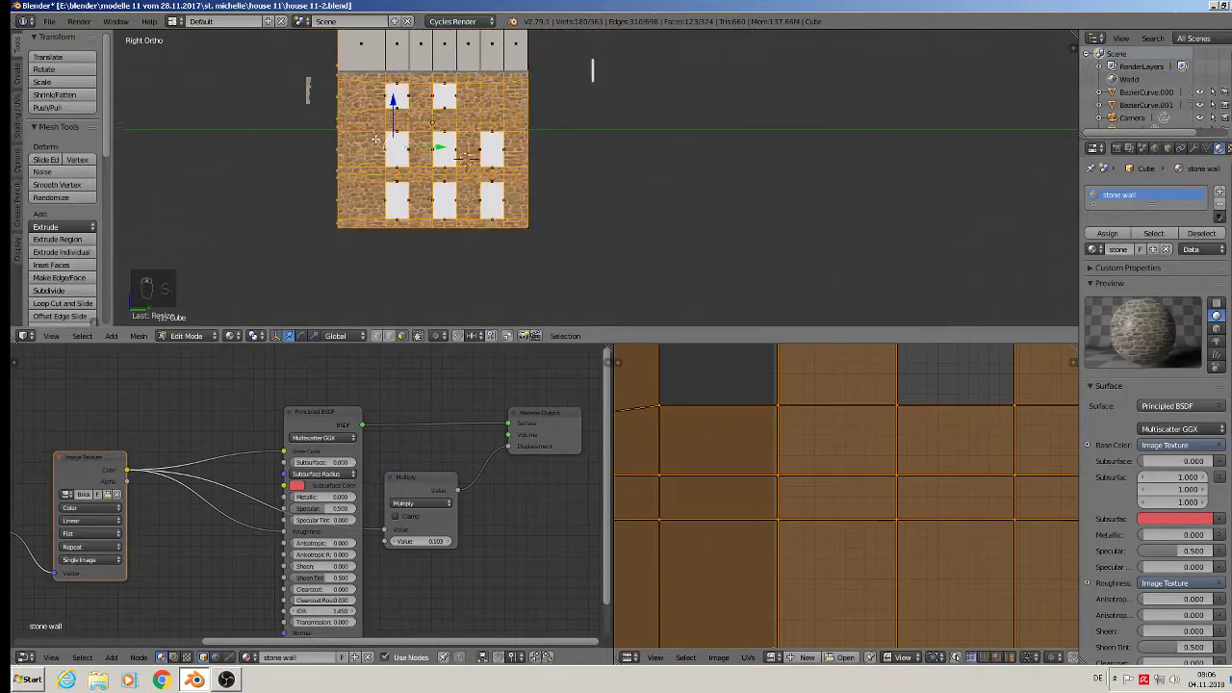
pyautogui.moveTo(379, 139); pyautogui.dragTo(450, 160, button='middle')
pyautogui.scroll(3, 660, 196)
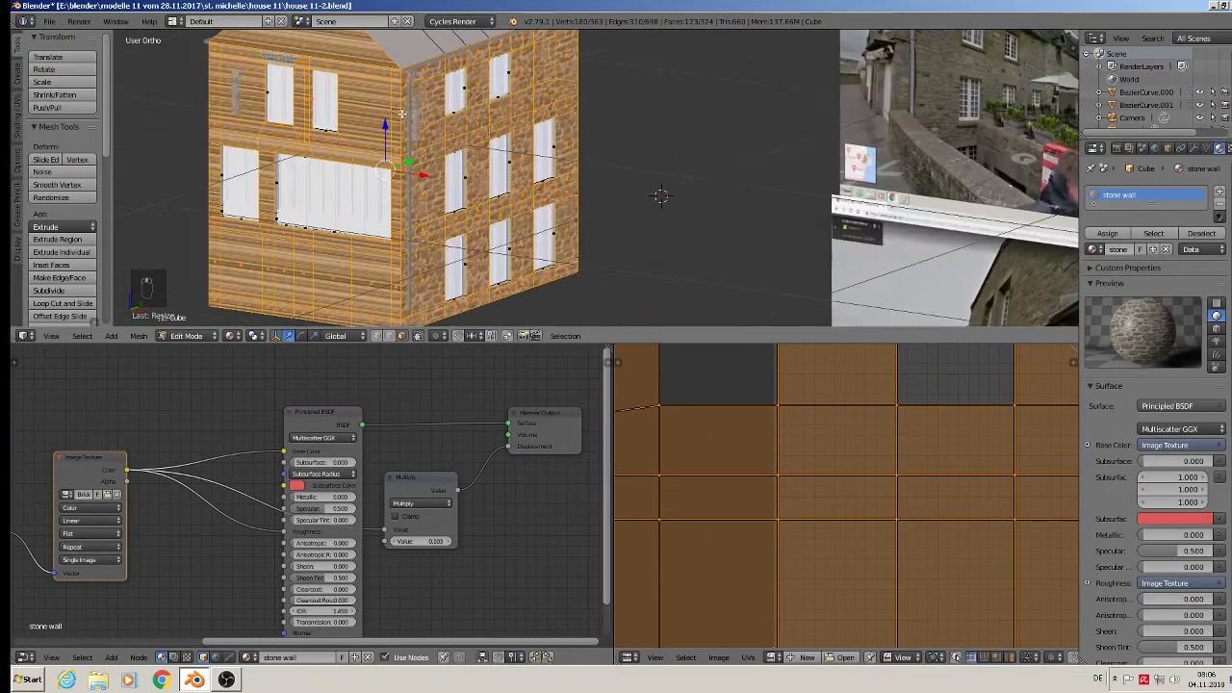
pyautogui.hotkey('ctrl', 'z')
pyautogui.hotkey('ctrl', 'z')
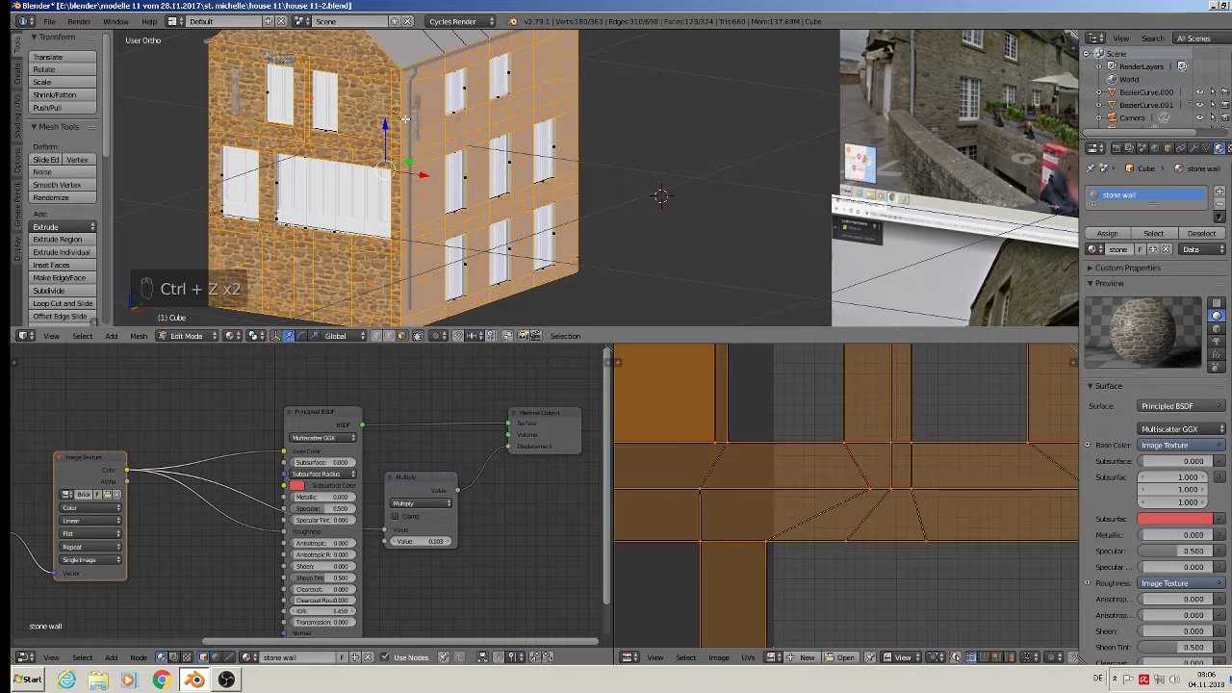
# Clear the selection and circle-select only the right side wall faces around the windows below the roof
pyautogui.press('a')
pyautogui.moveTo(405, 118); pyautogui.dragTo(497, 196, button='middle')
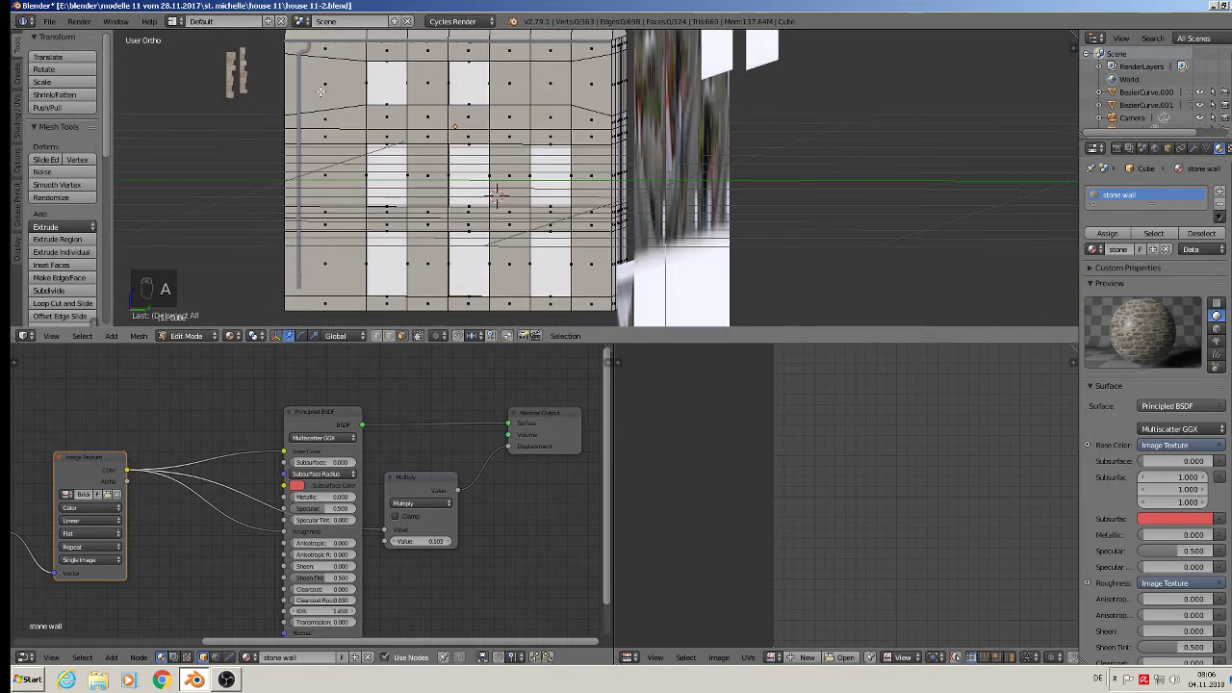
pyautogui.press('c')
pyautogui.moveTo(342, 58)
pyautogui.mouseDown()
pyautogui.moveTo(332, 197)
pyautogui.moveTo(349, 301)
pyautogui.moveTo(554, 301)
pyautogui.moveTo(600, 280)
pyautogui.moveTo(592, 145)
pyautogui.moveTo(539, 50)
pyautogui.moveTo(406, 45)
pyautogui.mouseUp()
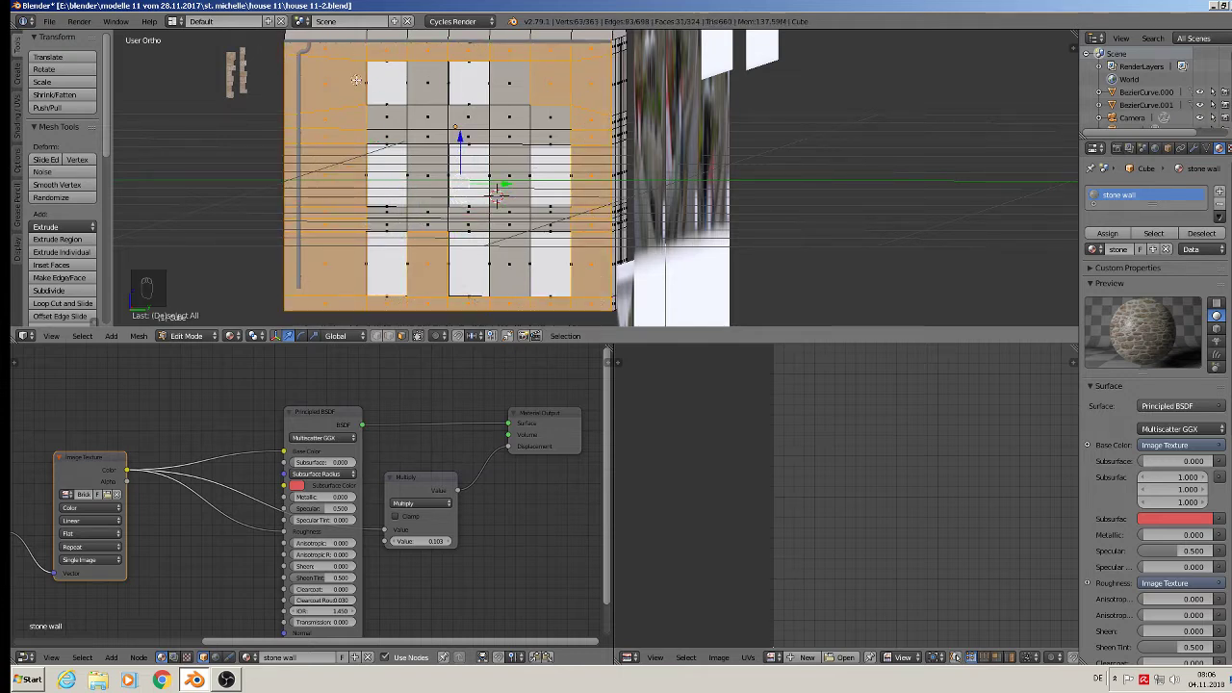
pyautogui.moveTo(356, 80)
pyautogui.mouseDown()
pyautogui.moveTo(429, 87)
pyautogui.moveTo(390, 130)
pyautogui.moveTo(510, 121)
pyautogui.moveTo(509, 91)
pyautogui.mouseUp()
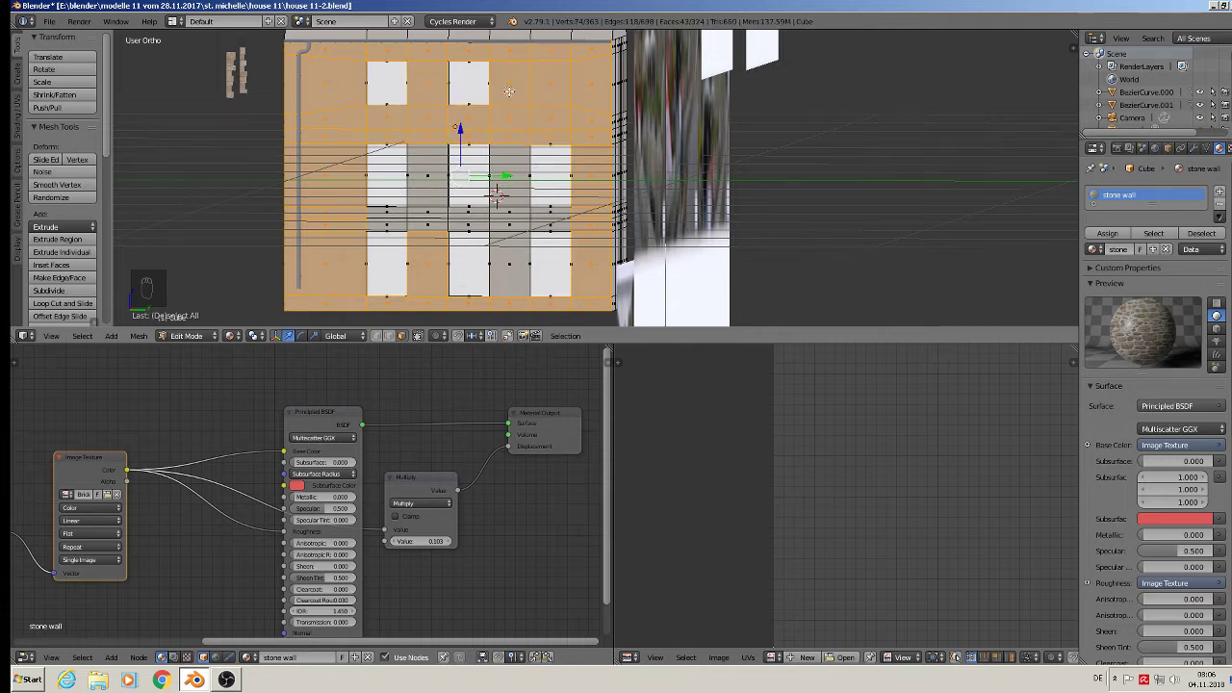
pyautogui.moveTo(430, 163)
pyautogui.mouseDown()
pyautogui.moveTo(424, 218)
pyautogui.moveTo(387, 222)
pyautogui.moveTo(510, 220)
pyautogui.moveTo(519, 207)
pyautogui.moveTo(544, 231)
pyautogui.moveTo(559, 215)
pyautogui.mouseUp()
pyautogui.rightClick(558, 213)
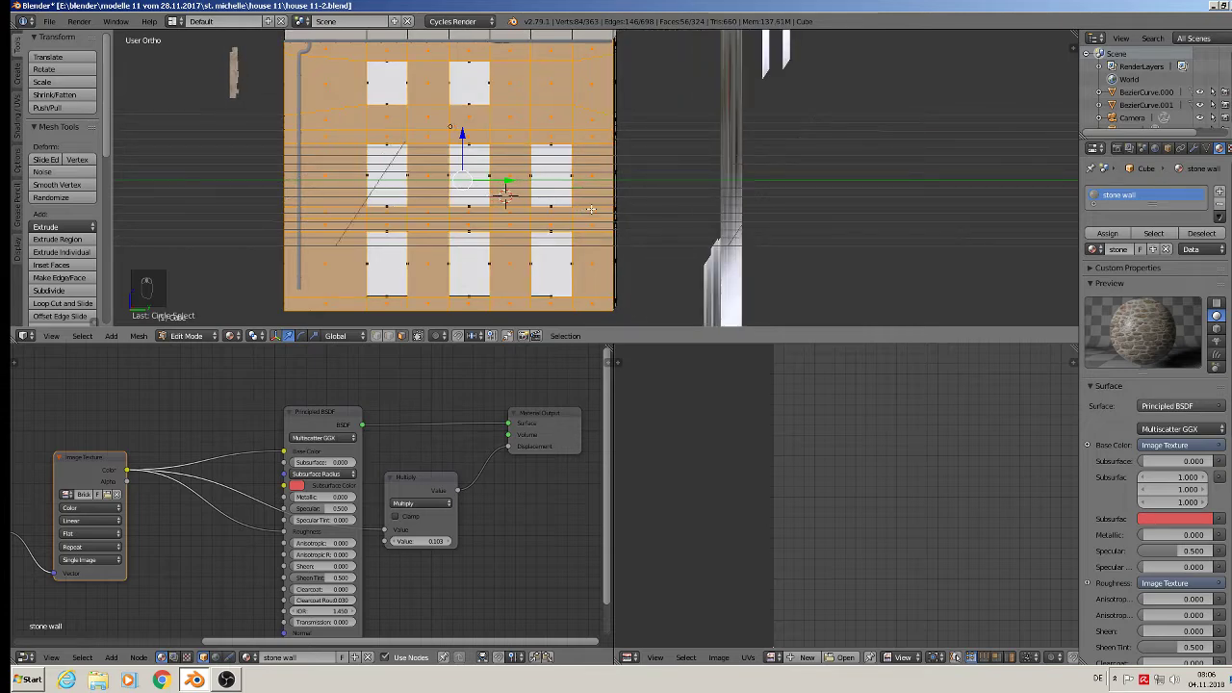
# Unwrap the selected side wall faces with Project From View and scale their UV layout up to match the front wall's stone size
pyautogui.press('u')
pyautogui.click(594, 206)
pyautogui.press('s')
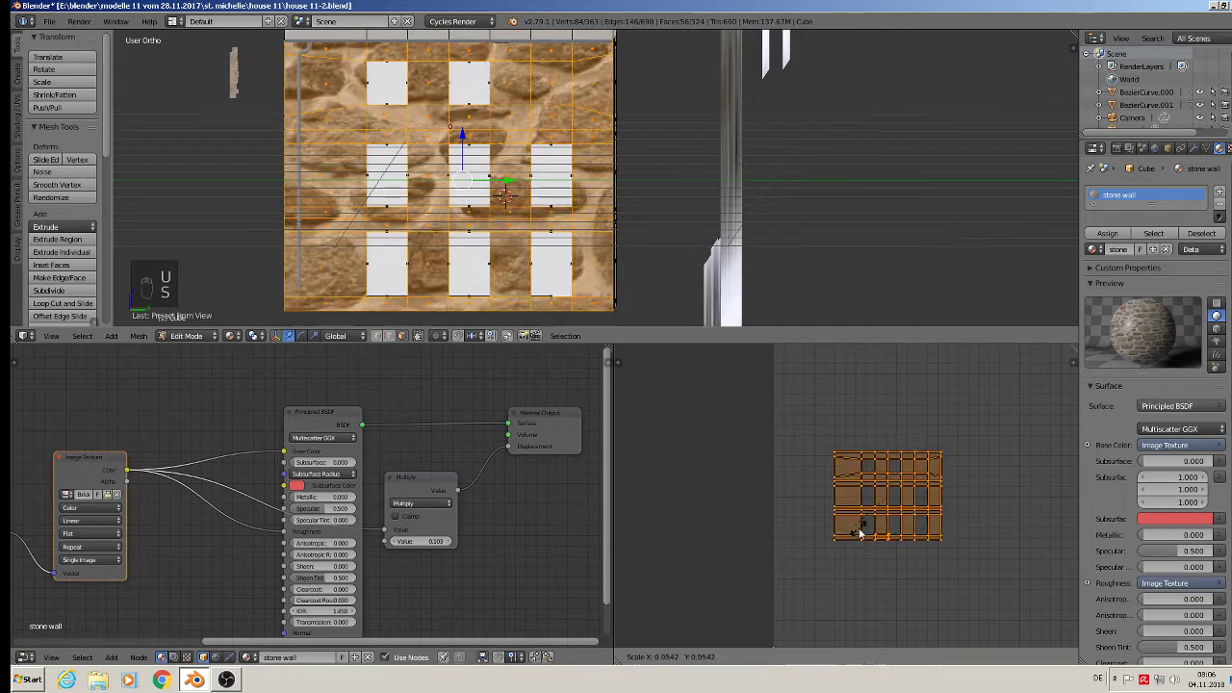
pyautogui.click(815, 362)
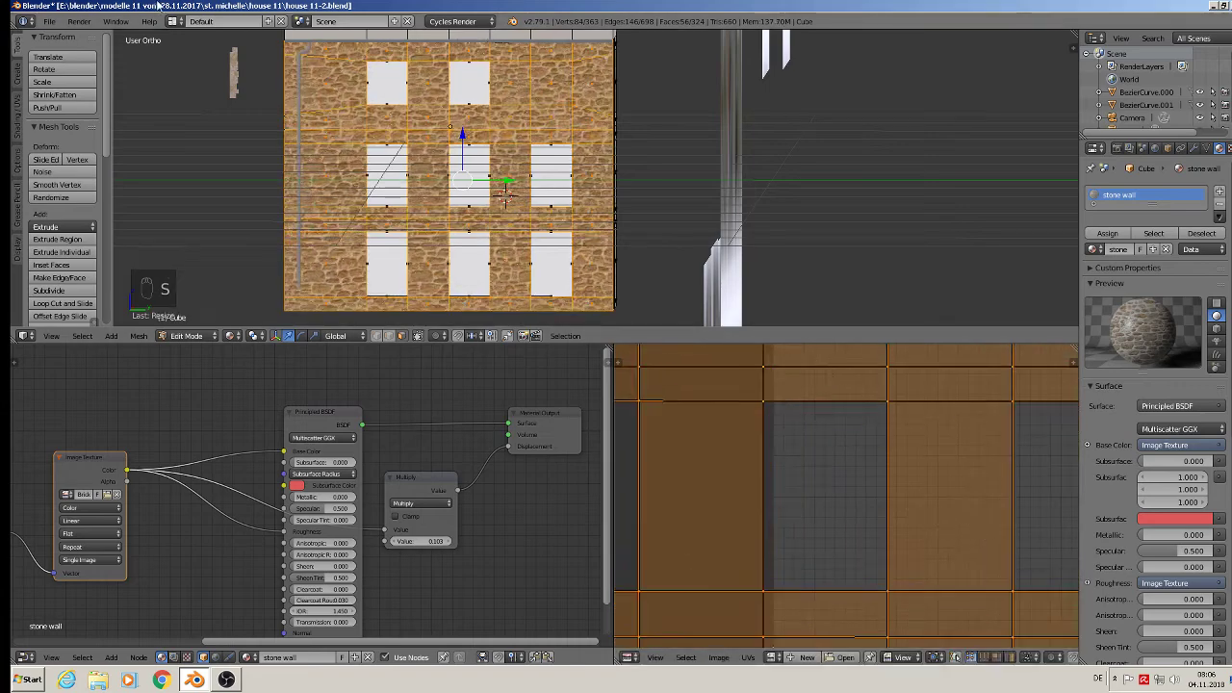
# Clear the selection and box-select all wall faces below the roof on the opposite, windowless side of the house
pyautogui.moveTo(481, 135); pyautogui.dragTo(636, 218, button='middle')
pyautogui.press('Tab')
pyautogui.press('Tab')
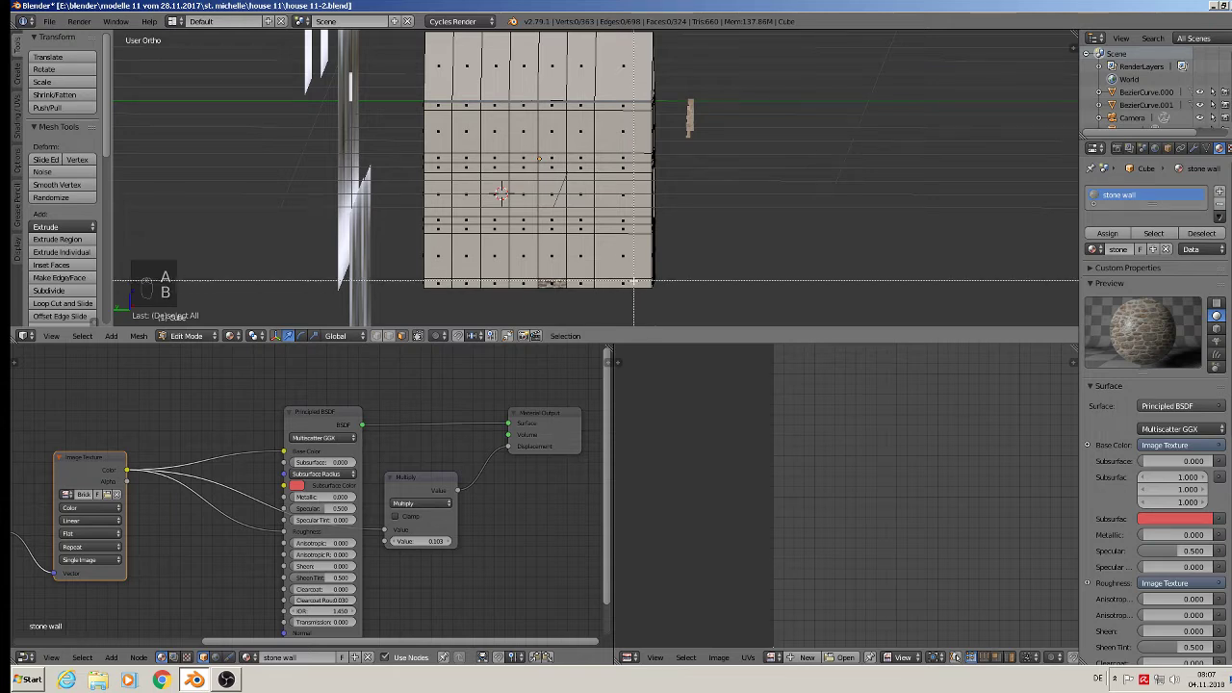
pyautogui.press('b')
pyautogui.moveTo(438, 101); pyautogui.dragTo(645, 289)
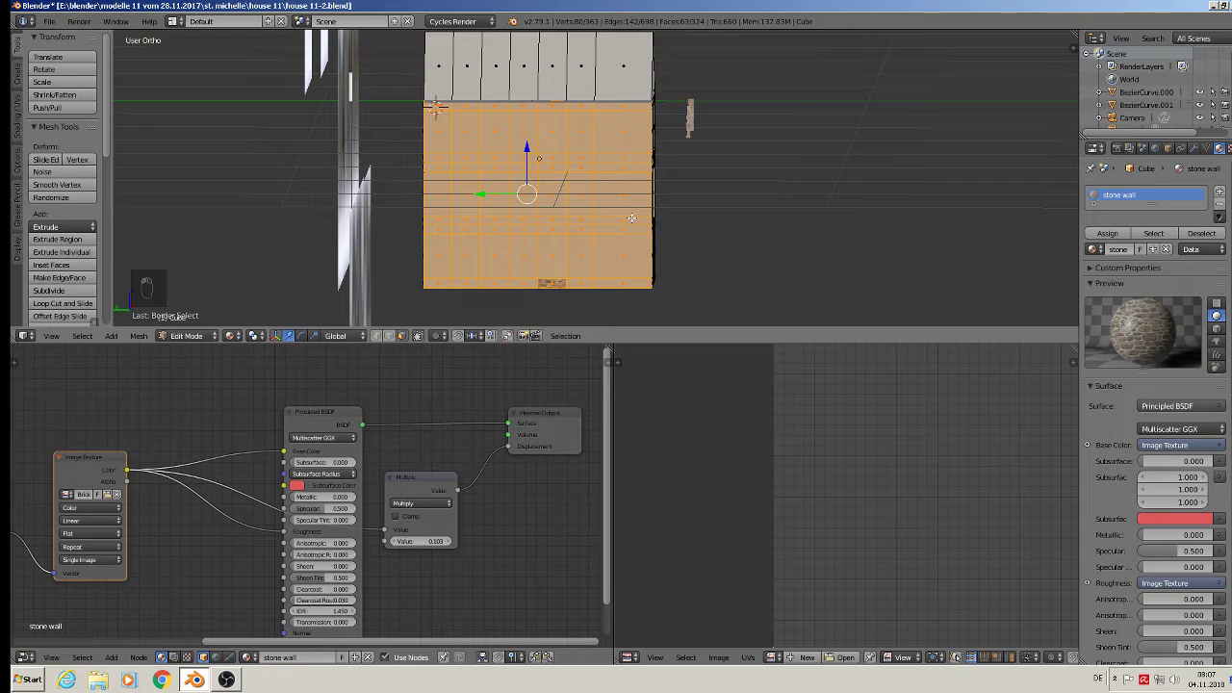
# Unwrap the windowless side wall with Project From View and scale its UV layout up about 9 times
pyautogui.press('u')
pyautogui.click(727, 209)
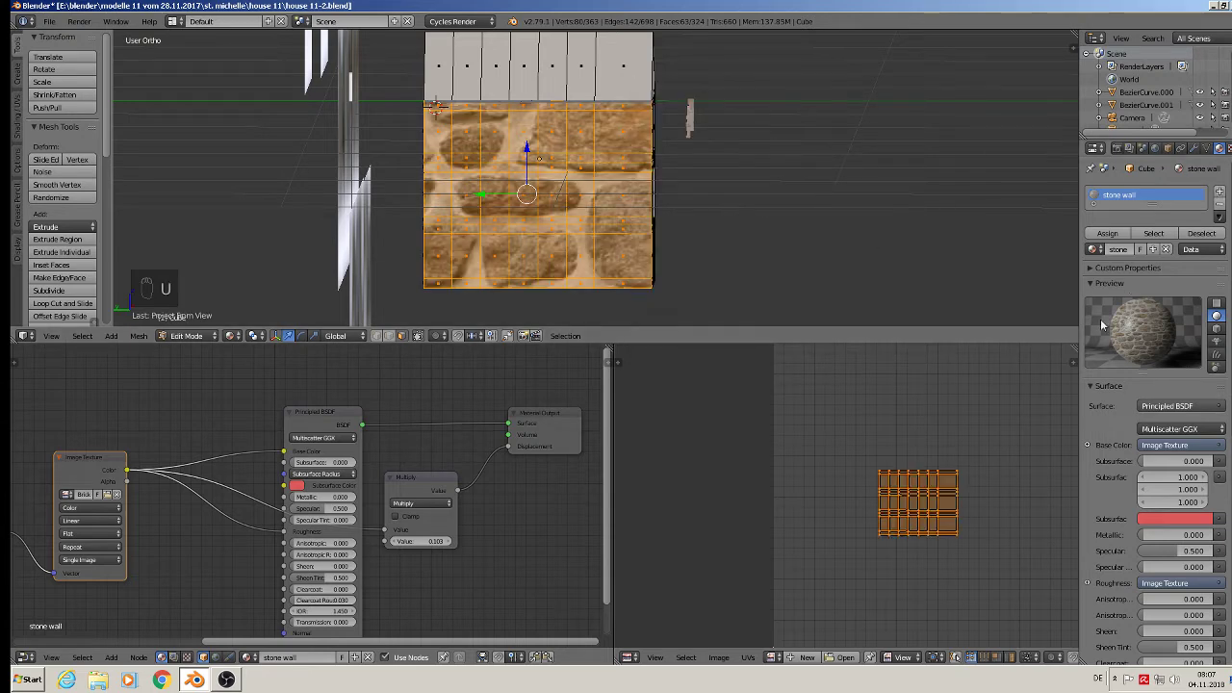
pyautogui.press('s')
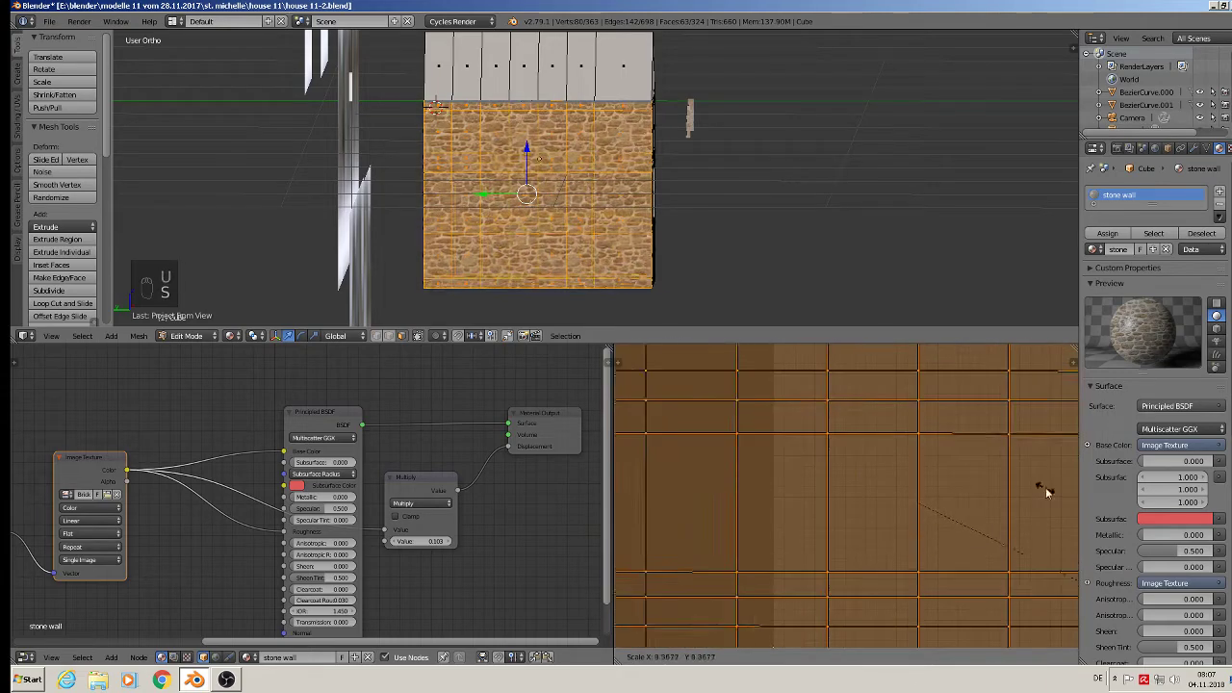
pyautogui.click(1045, 487)
pyautogui.press('Tab')
pyautogui.moveTo(557, 181); pyautogui.dragTo(655, 191, button='middle')
pyautogui.press('Tab')
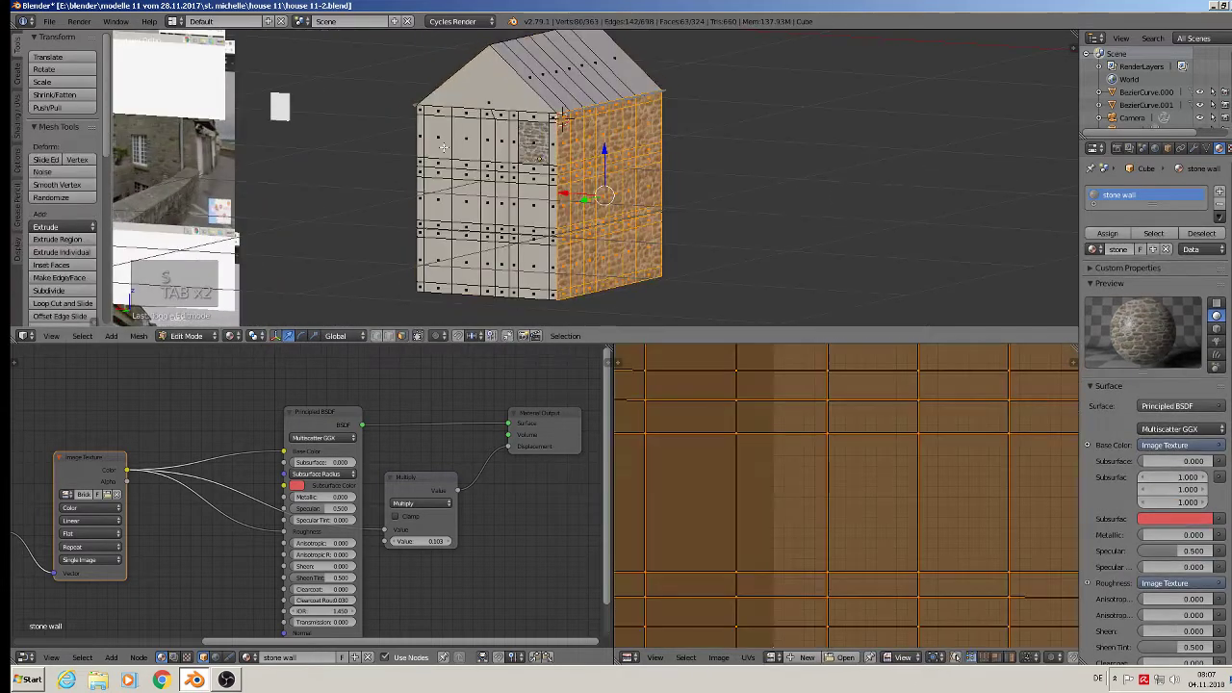
# Clear the selection and box-select all rear wall faces below the gable triangle
pyautogui.scroll(1, 472, 149)
pyautogui.moveTo(472, 149); pyautogui.dragTo(520, 147, button='middle')
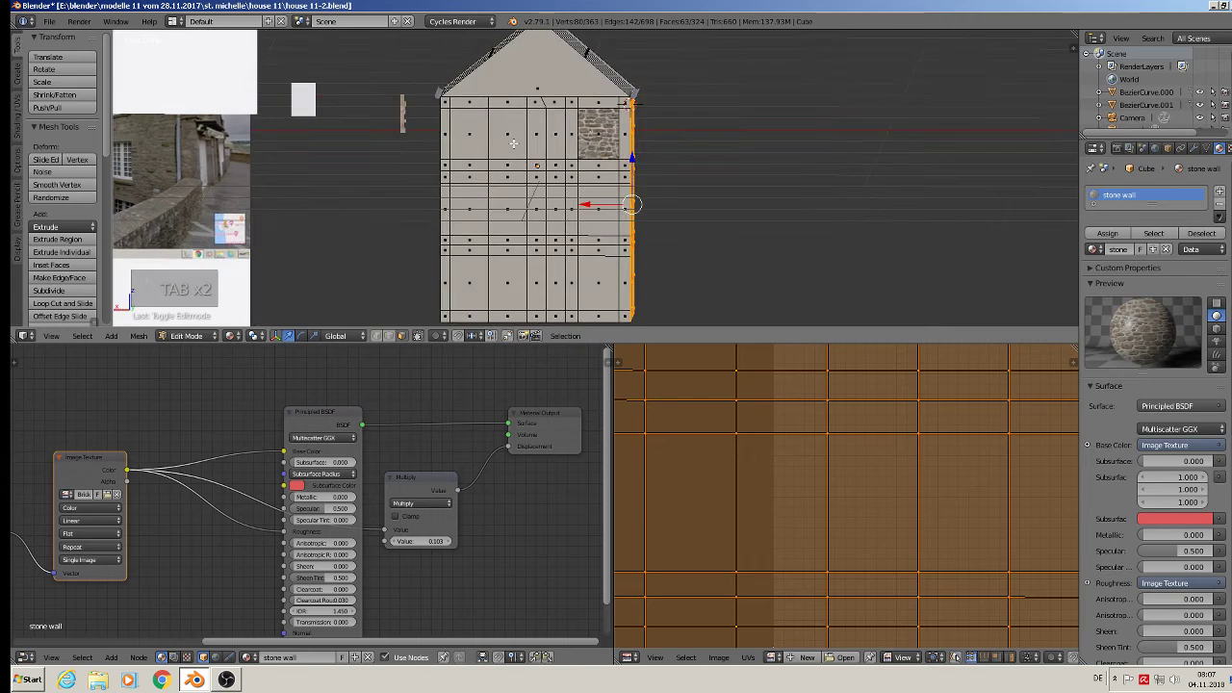
pyautogui.press('a')
pyautogui.press('a')
pyautogui.press('a')
pyautogui.press('b')
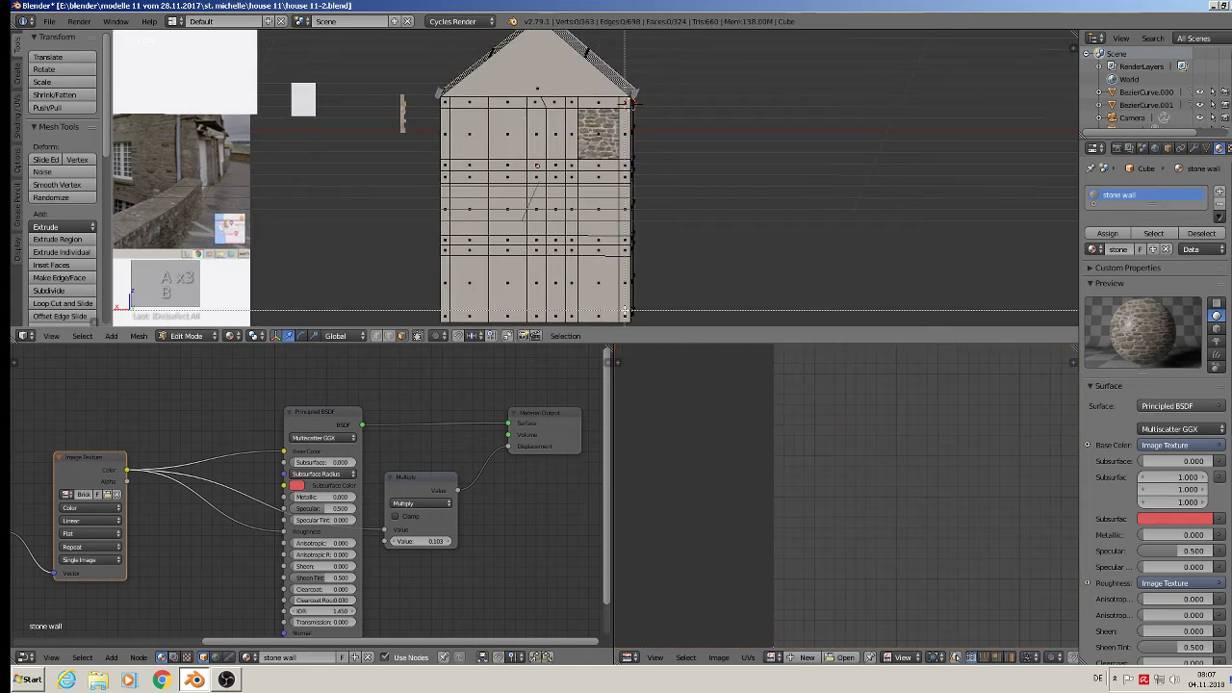
pyautogui.moveTo(618, 315); pyautogui.dragTo(447, 99)
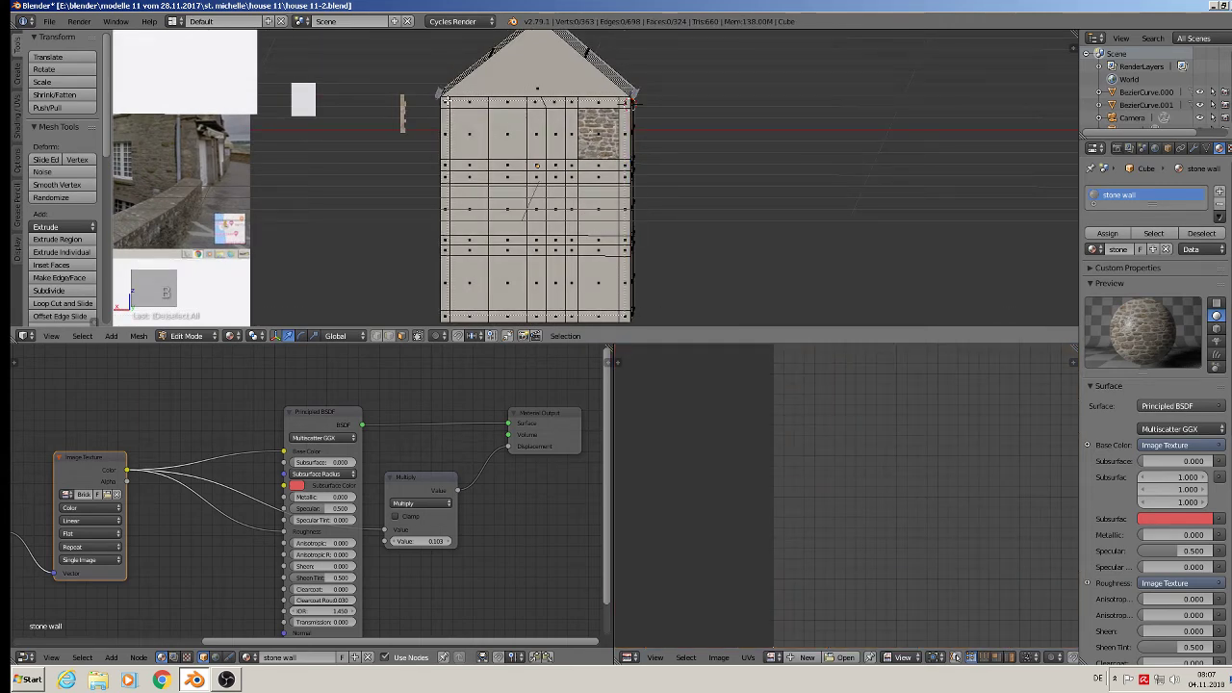
# Unwrap the rear wall faces with Project From View and enlarge their UV layout to match the other walls' stone size
pyautogui.press('u')
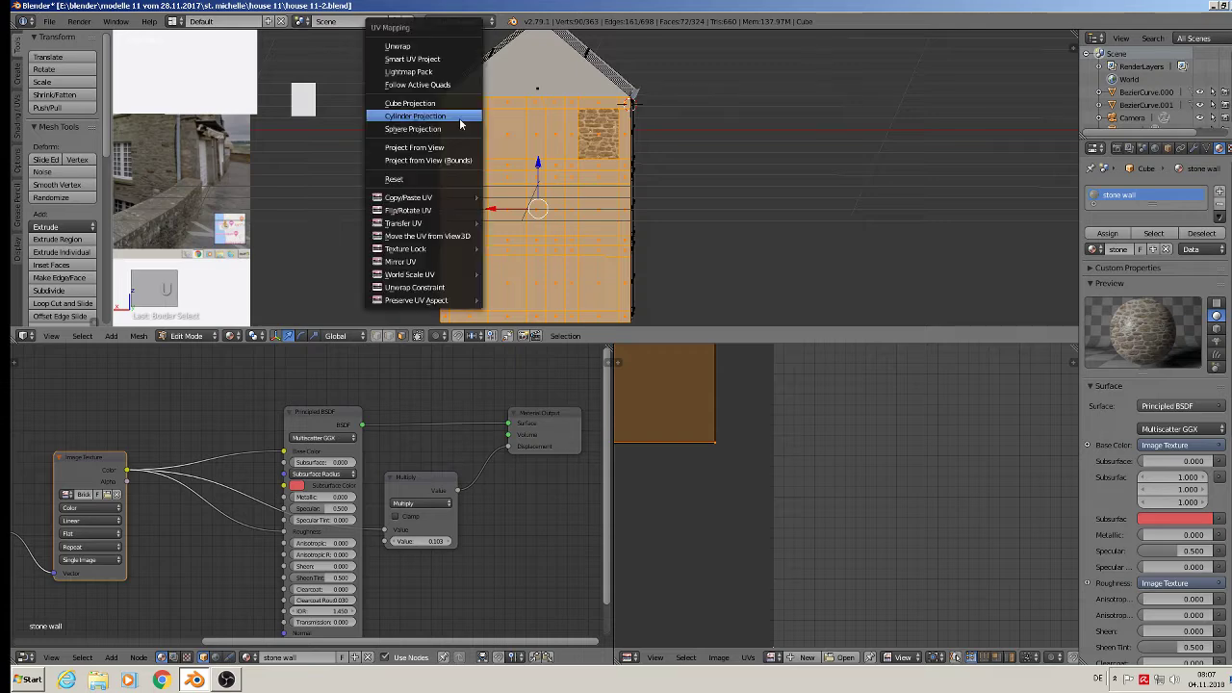
pyautogui.click(457, 147)
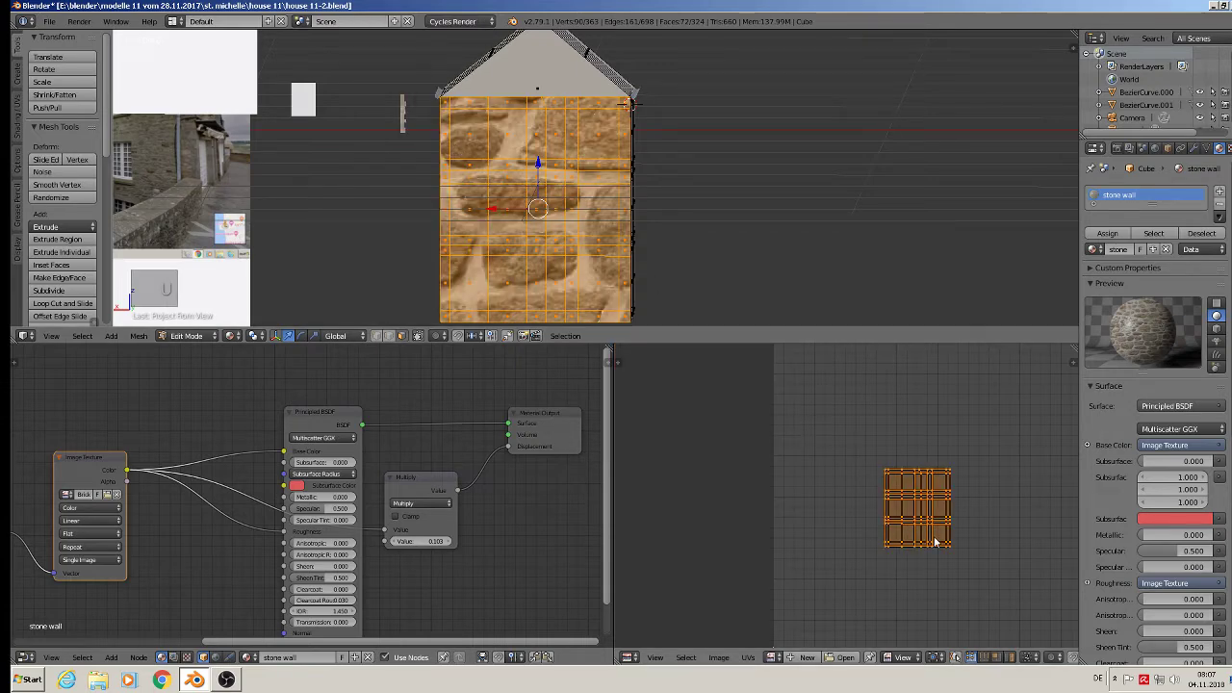
pyautogui.press('s')
pyautogui.click(903, 557)
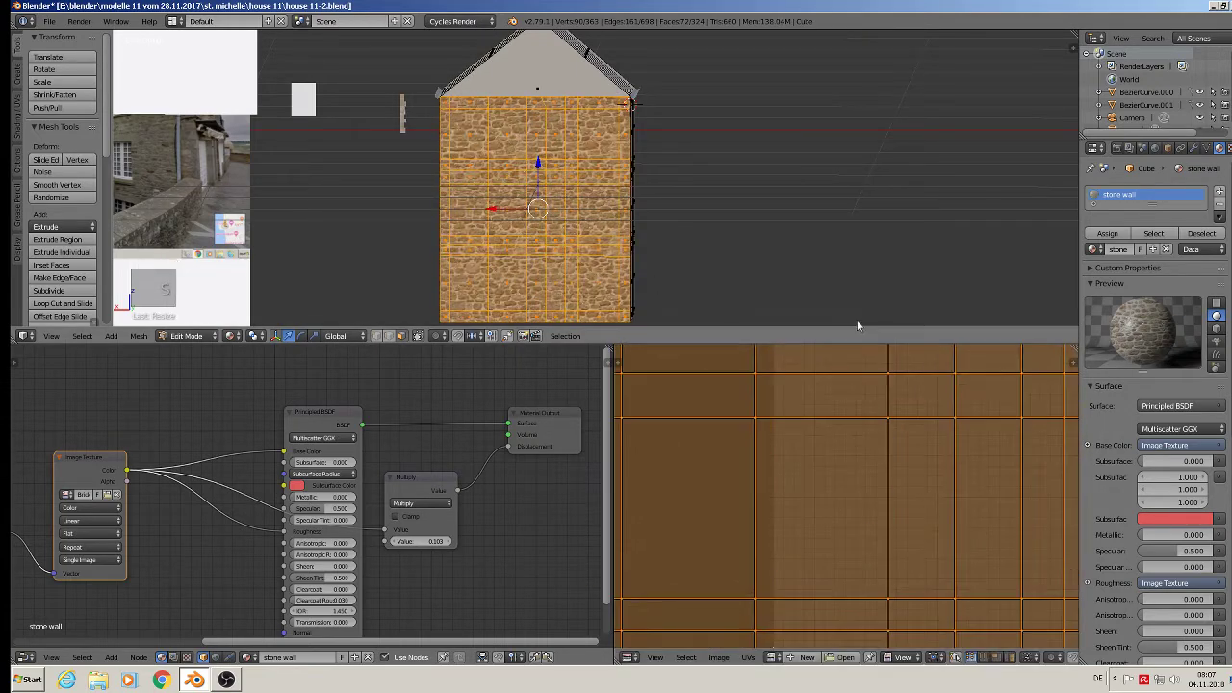
# Select the rear gable face, unwrap it with Project From View and enlarge its UV layout to match the wall below
pyautogui.rightClick(530, 75)
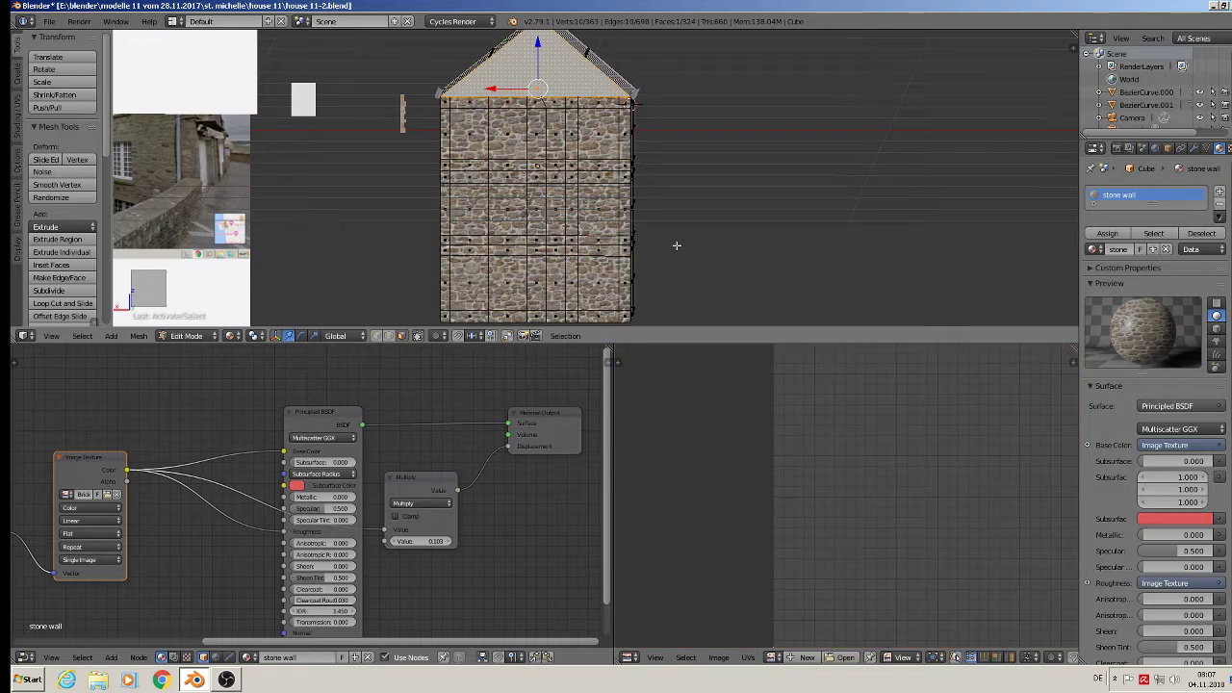
pyautogui.press('u')
pyautogui.click(669, 242)
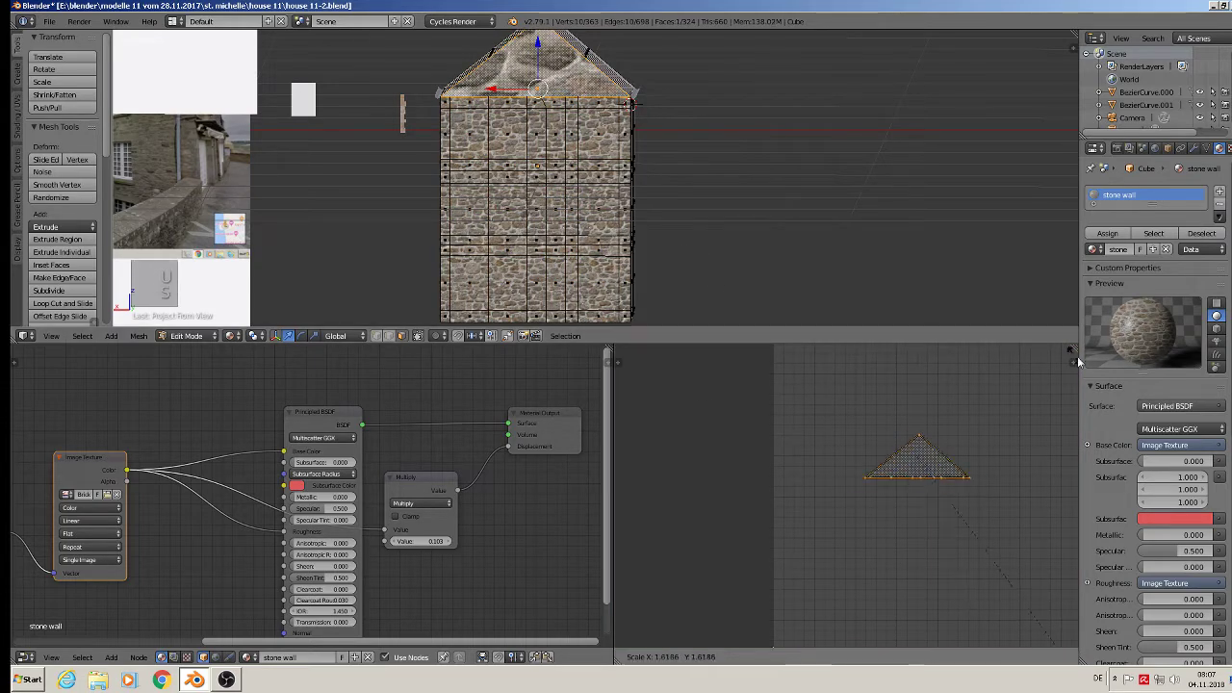
pyautogui.press('s')
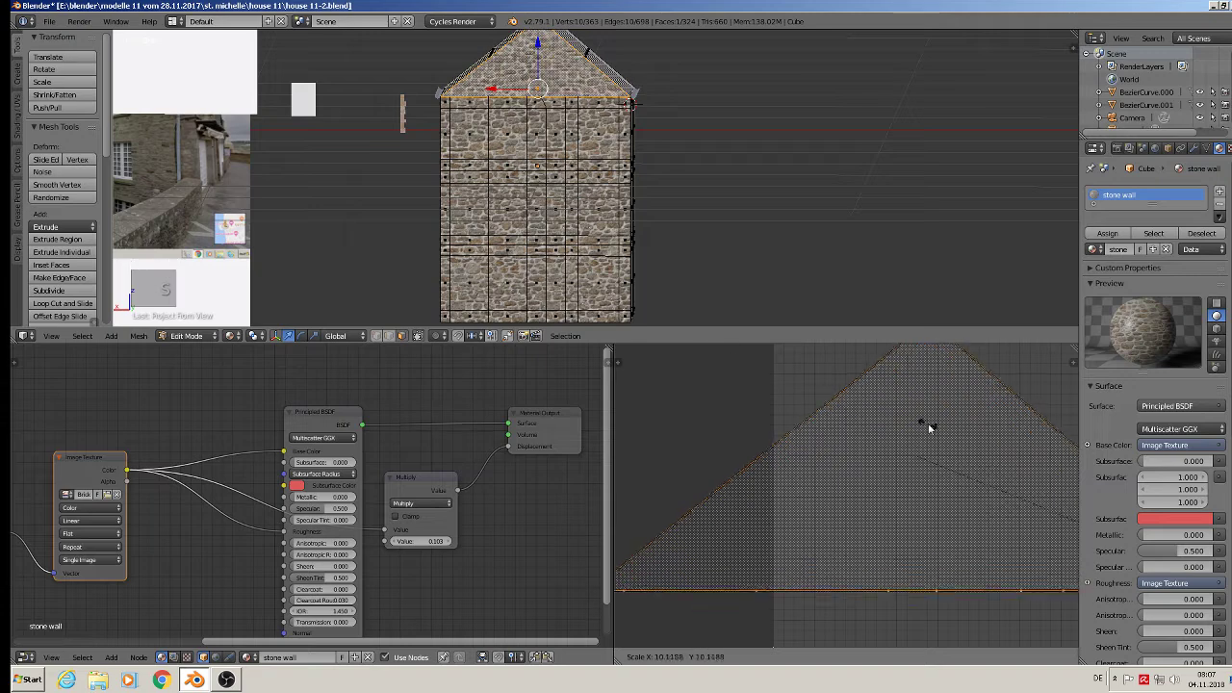
pyautogui.click(953, 434)
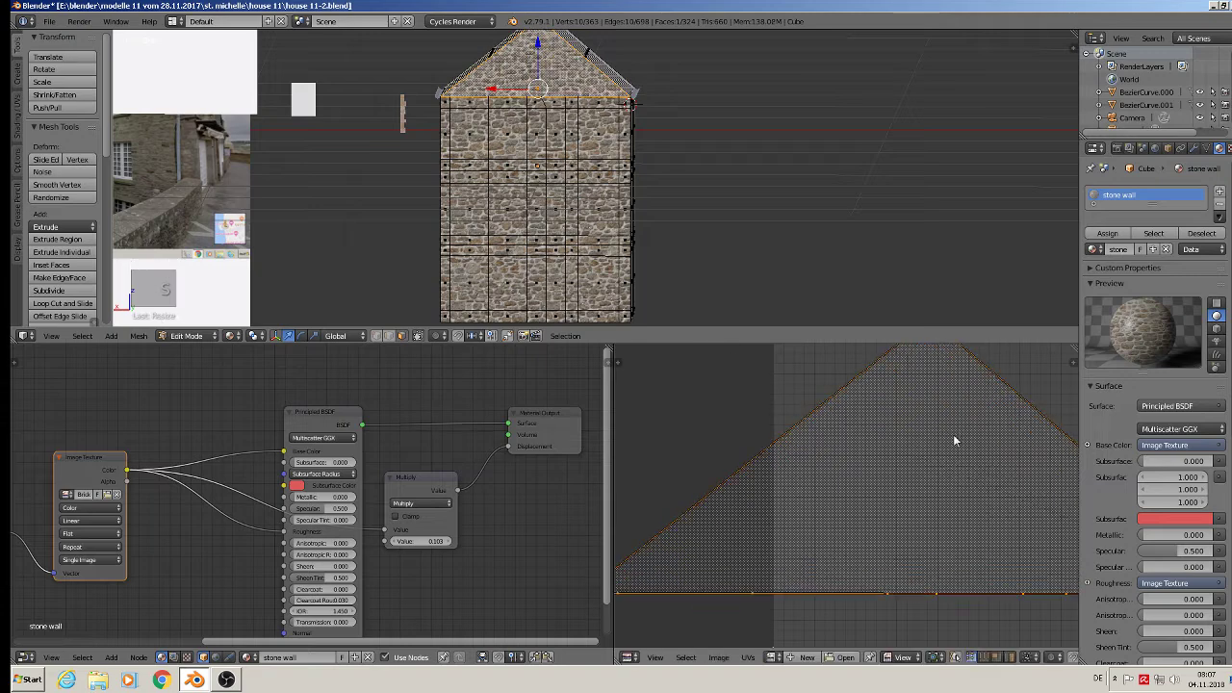
pyautogui.click(937, 505)
pyautogui.press('s')
pyautogui.click(994, 535)
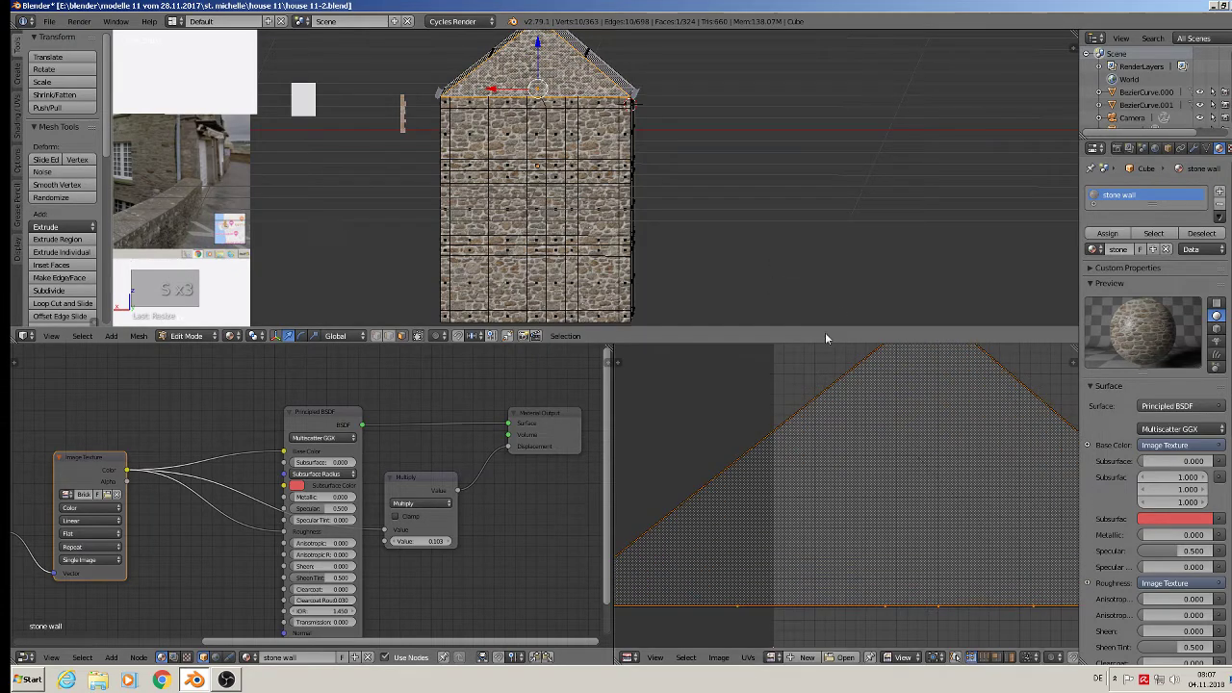
# Return to Object Mode, check the textured walls and save the Blender file
pyautogui.press('Tab')
pyautogui.scroll(-3, 733, 230)
pyautogui.scroll(1, 734, 230)
pyautogui.moveTo(733, 231); pyautogui.dragTo(396, 235, button='middle')
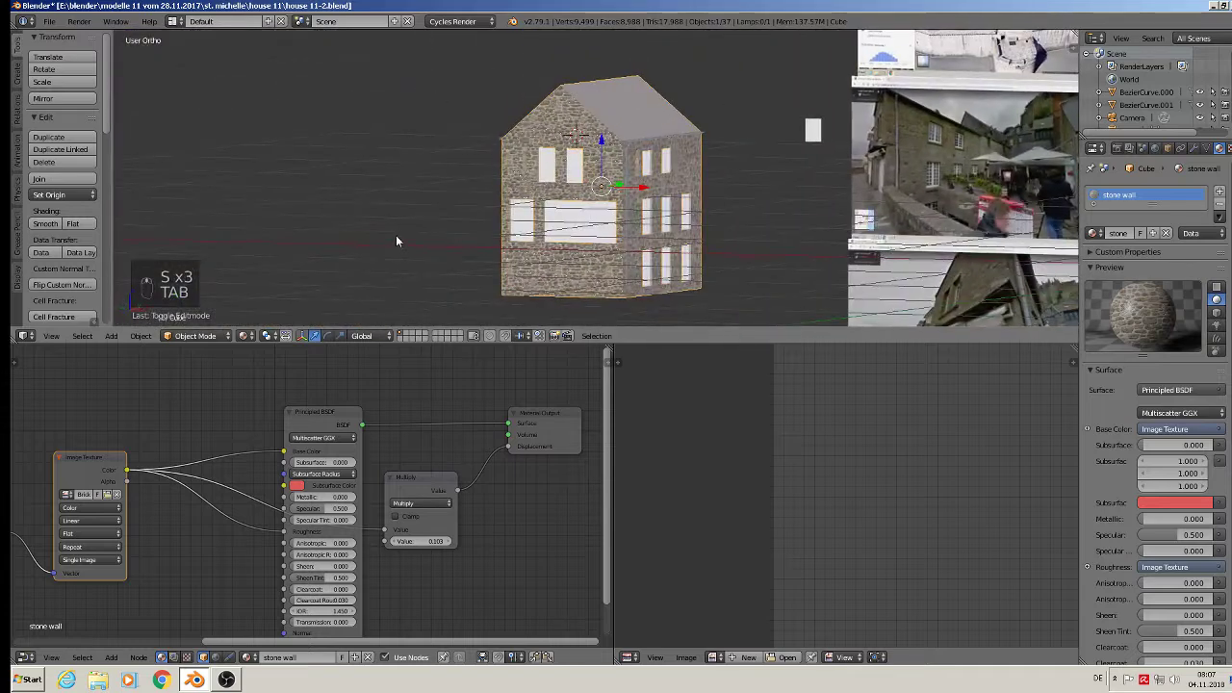
pyautogui.scroll(3, 486, 221)
pyautogui.keyDown('shift'); pyautogui.moveTo(604, 241); pyautogui.dragTo(325, 270, button='middle'); pyautogui.keyUp('shift')
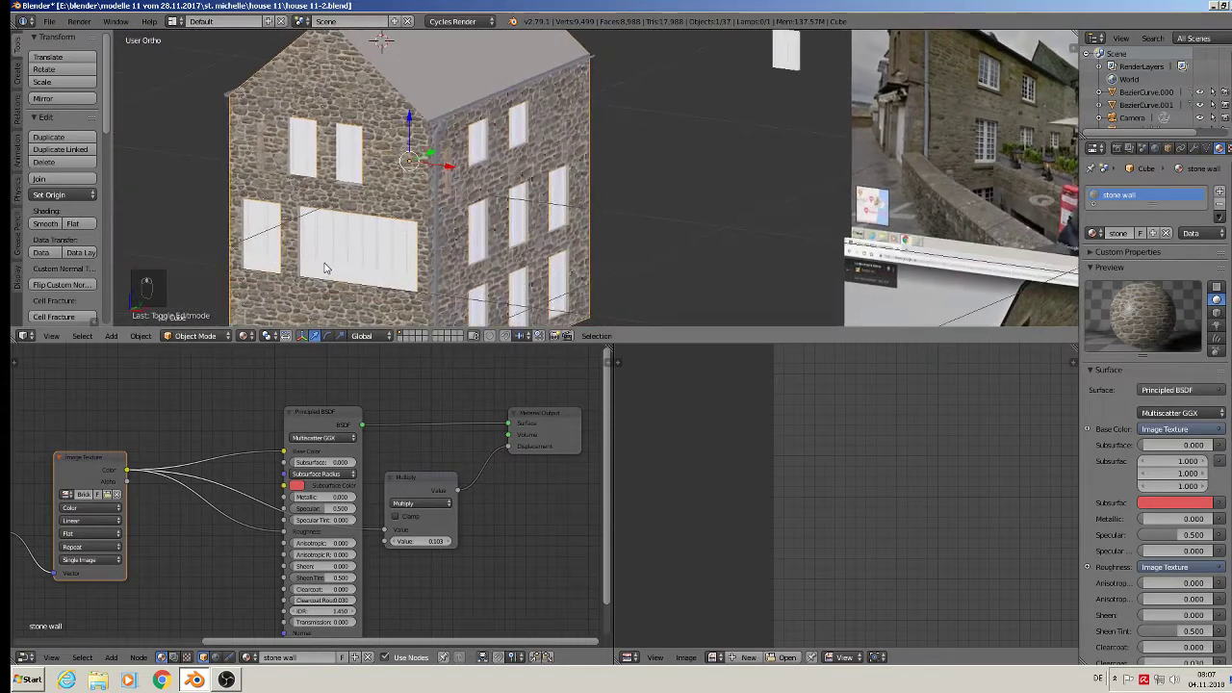
pyautogui.scroll(2, 326, 270)
pyautogui.click(57, 22)
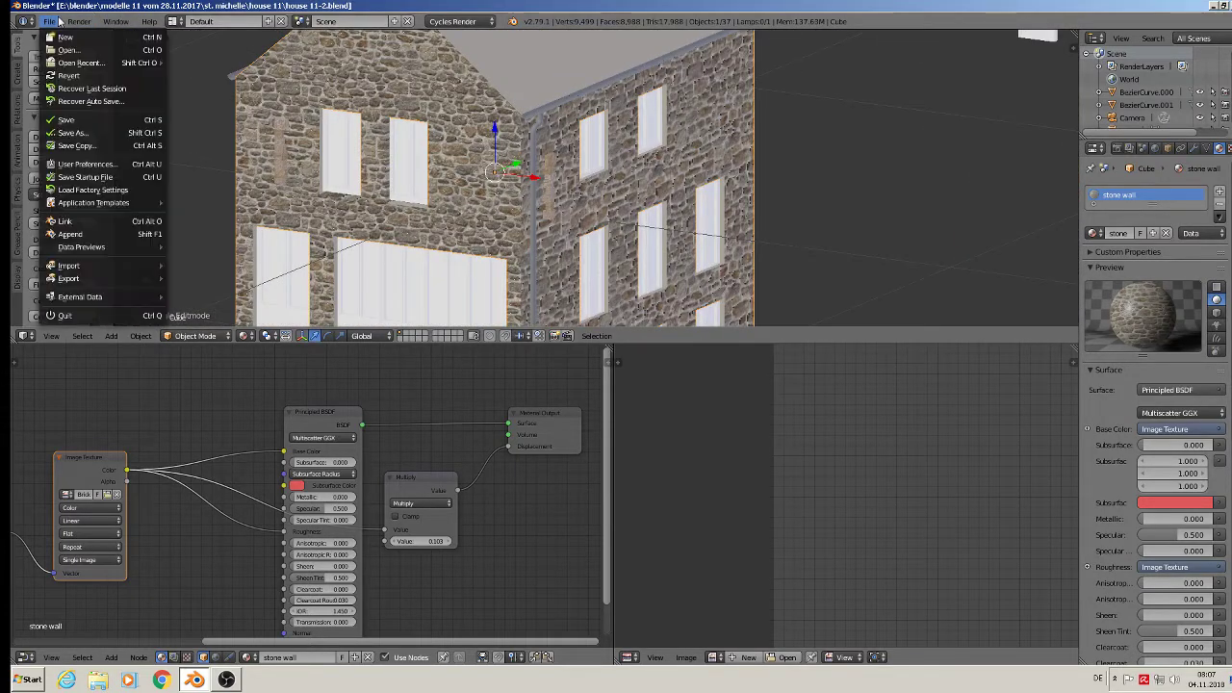
pyautogui.click(69, 122)
pyautogui.scroll(-3, 446, 145)
pyautogui.keyDown('shift'); pyautogui.moveTo(558, 159); pyautogui.dragTo(514, 137, button='middle'); pyautogui.keyUp('shift')
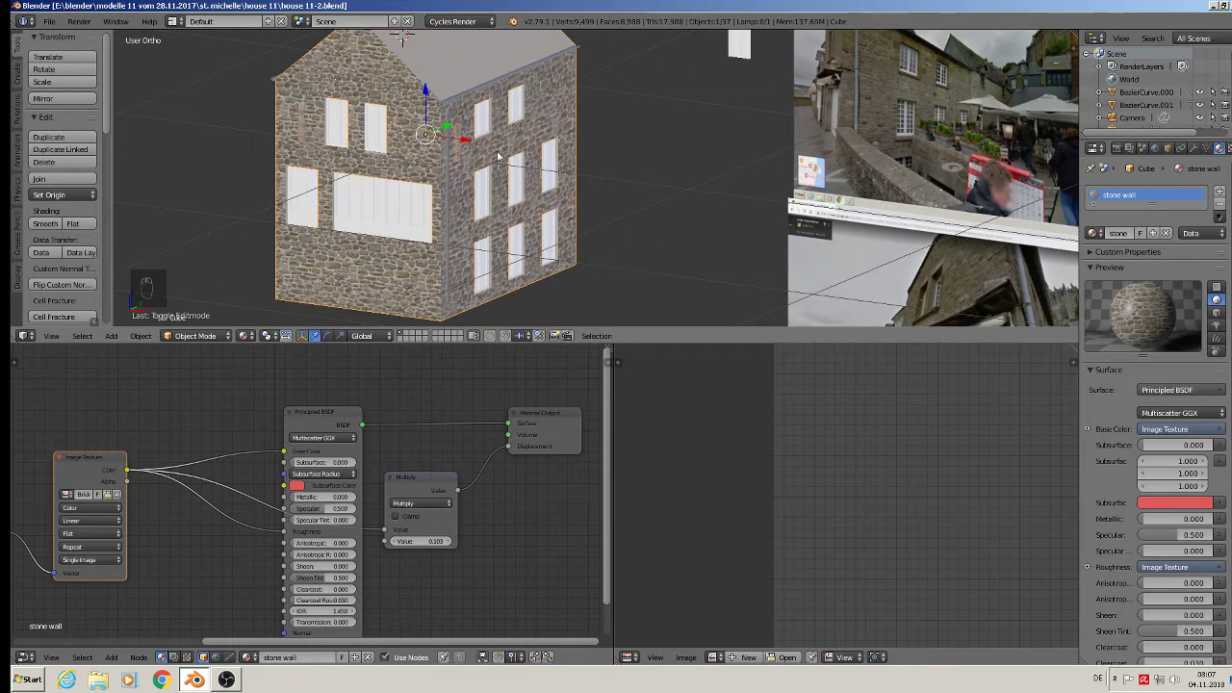
pyautogui.scroll(2, 448, 144)
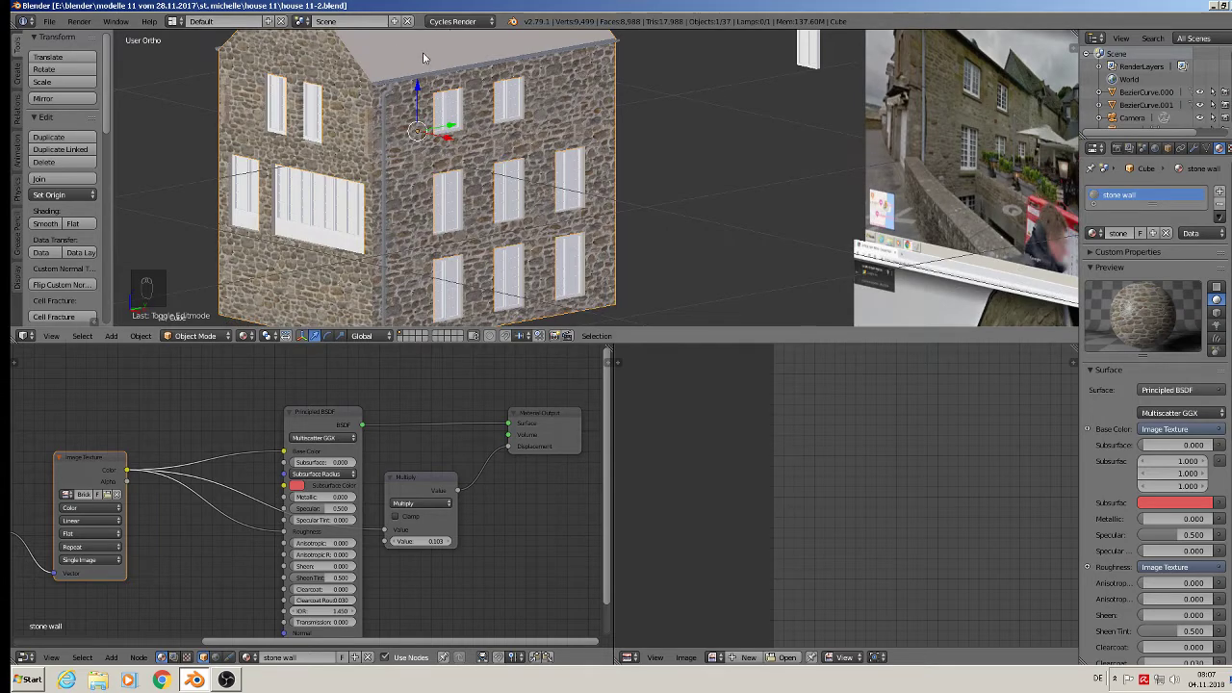
pyautogui.scroll(-2, 433, 100)
pyautogui.scroll(3, 780, 53)
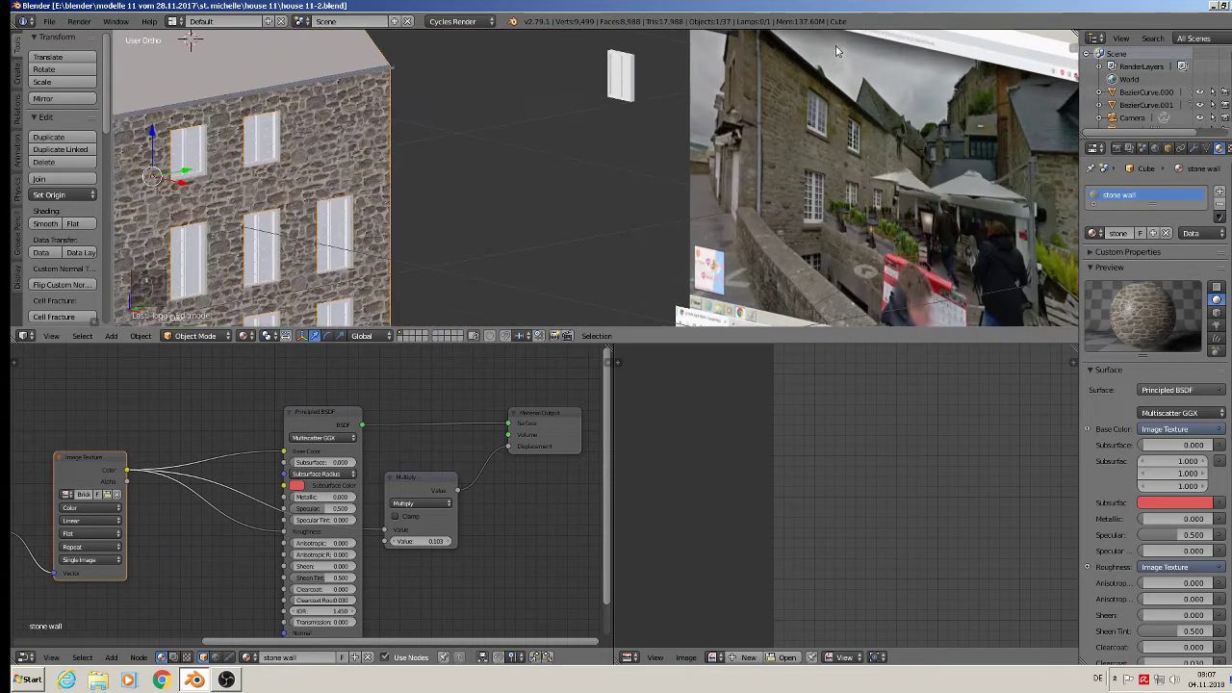
pyautogui.scroll(-3, 310, 135)
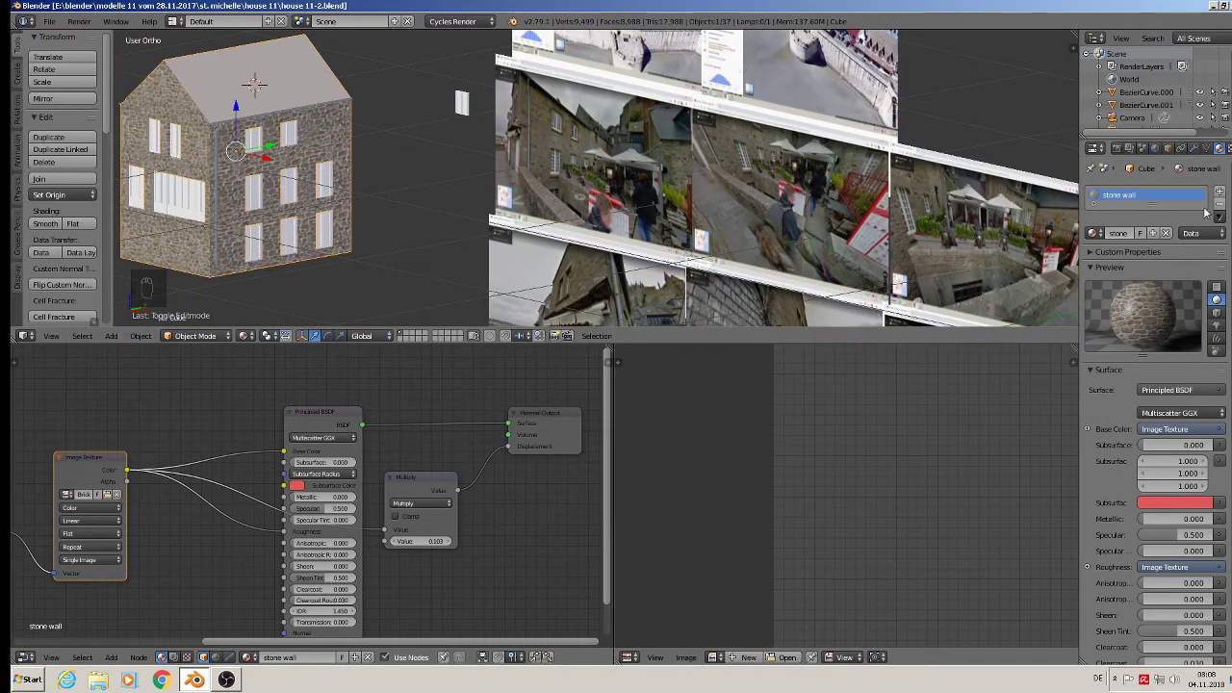
# Add a second material slot to the house with a new material named roof
pyautogui.moveTo(1158, 214); pyautogui.dragTo(1159, 281)
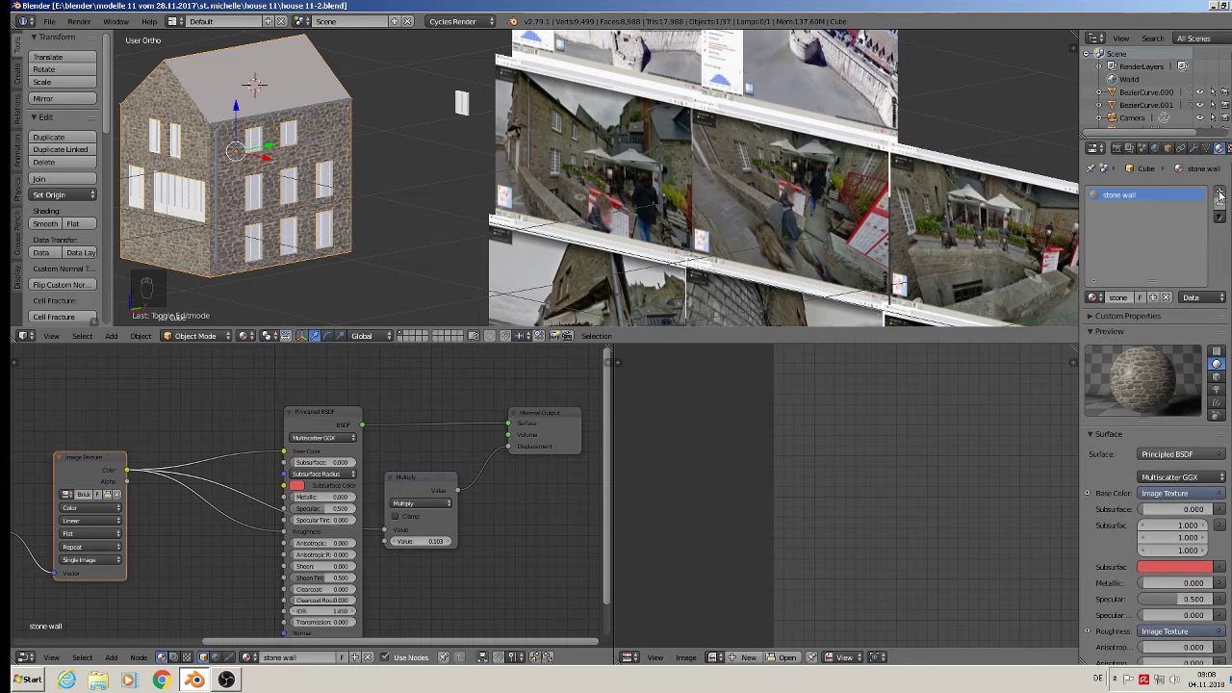
pyautogui.click(1220, 196)
pyautogui.click(1136, 298)
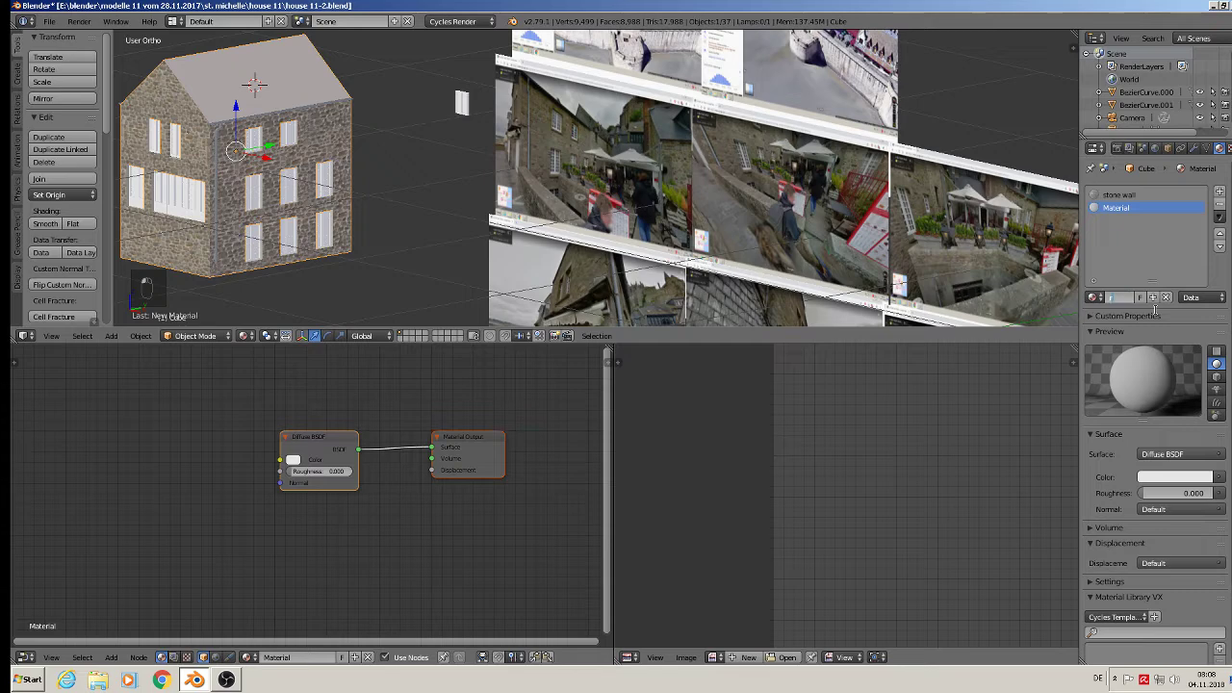
pyautogui.write('roof')
pyautogui.press('Return')
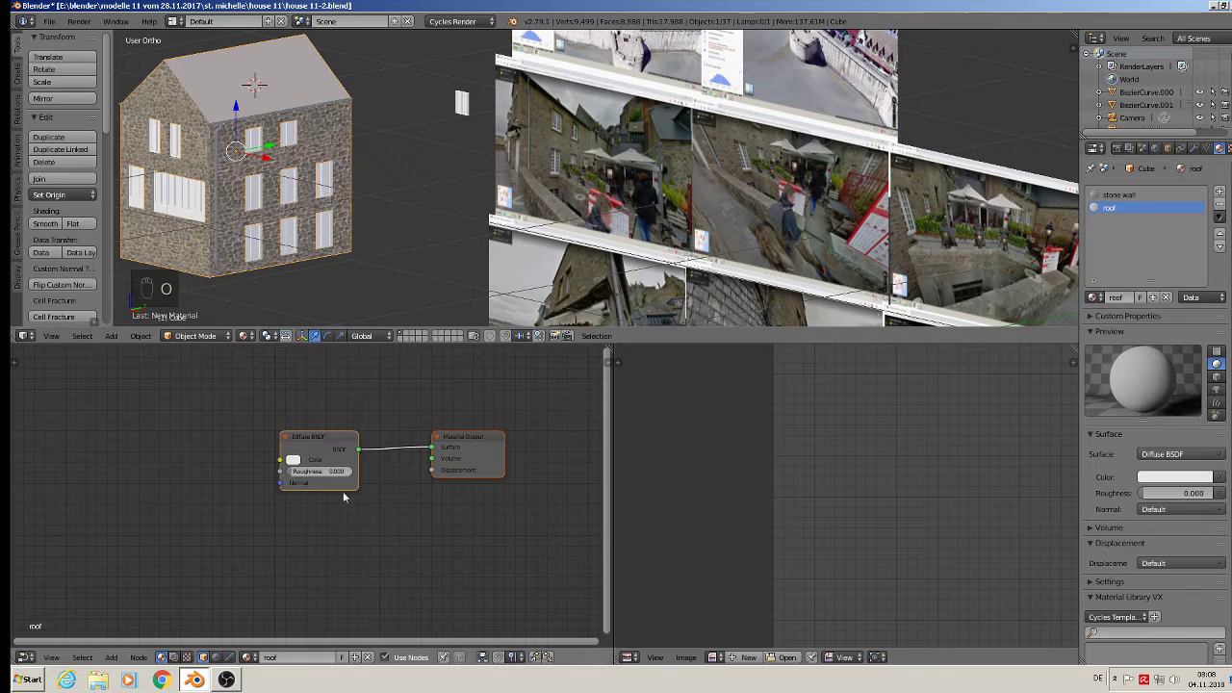
# Replace the roof material's default nodes with the copied texture setup, deleting its Mix node and linking the image color directly to Base Color
pyautogui.press('x')
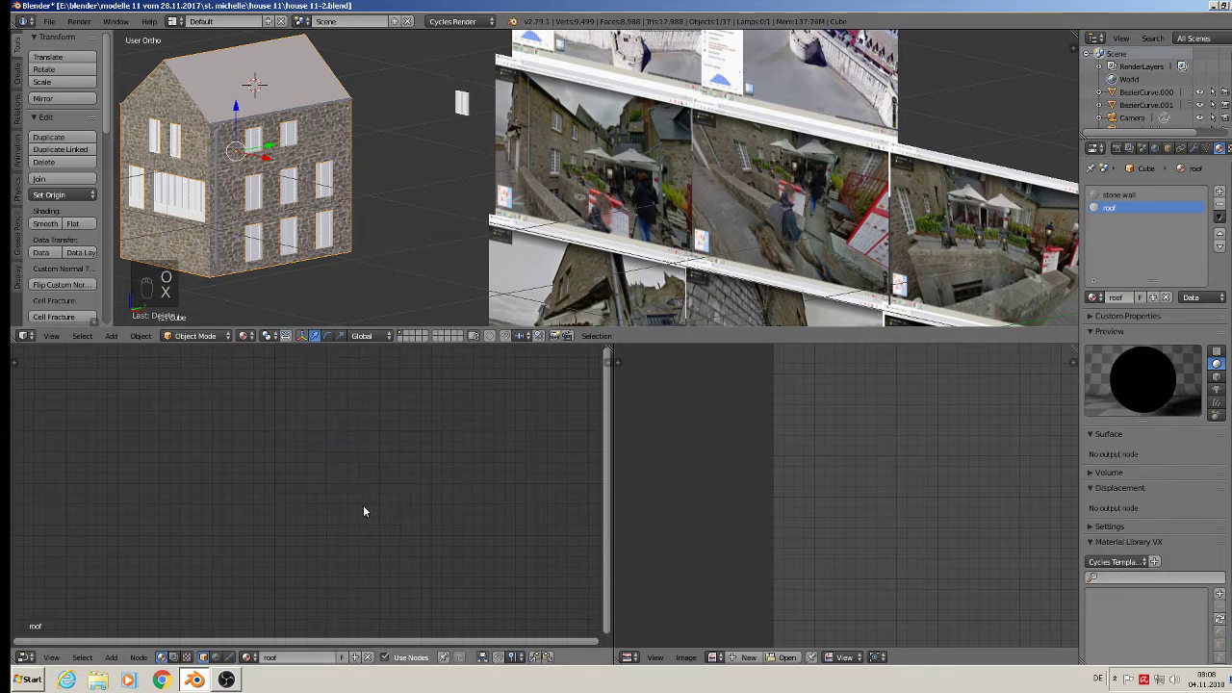
pyautogui.hotkey('ctrl', 'v')
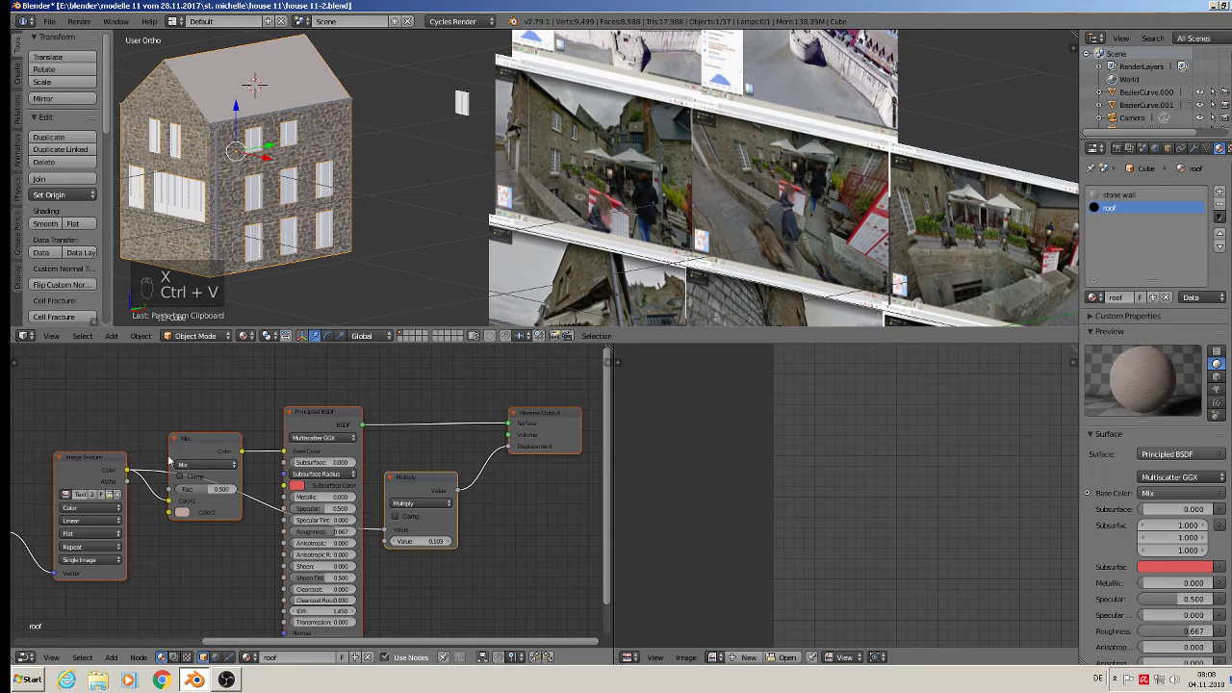
pyautogui.moveTo(220, 409); pyautogui.dragTo(363, 393, button='middle')
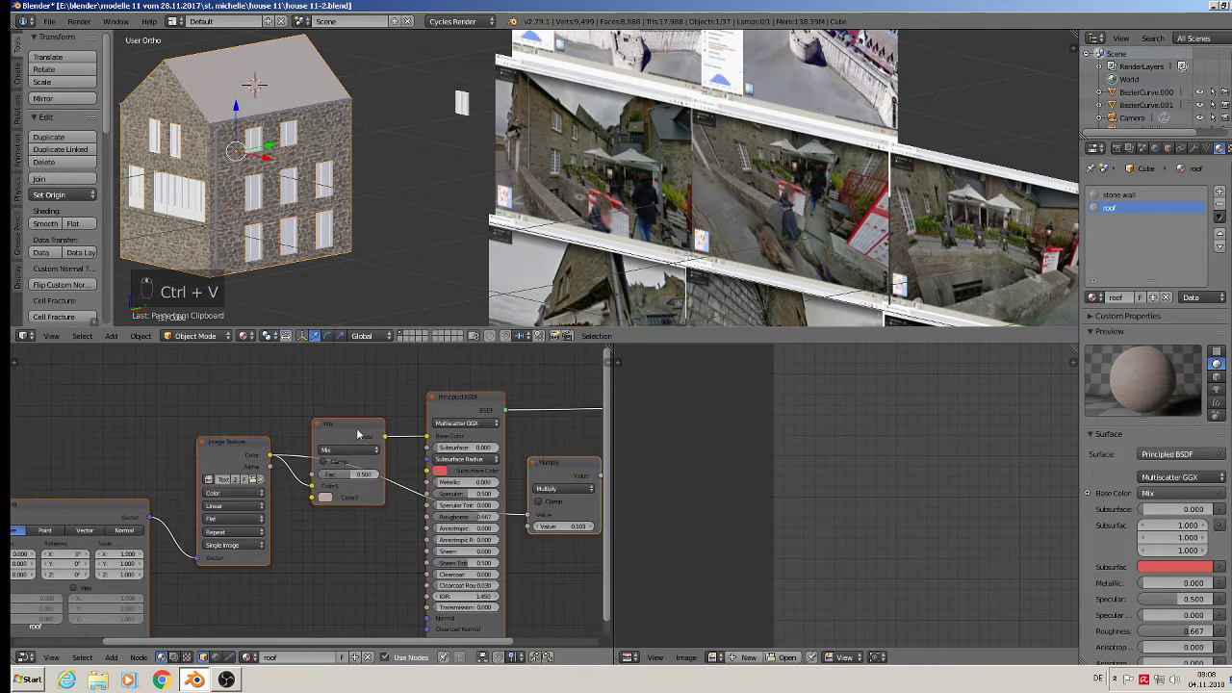
pyautogui.scroll(2, 358, 435)
pyautogui.click(357, 435)
pyautogui.press('x')
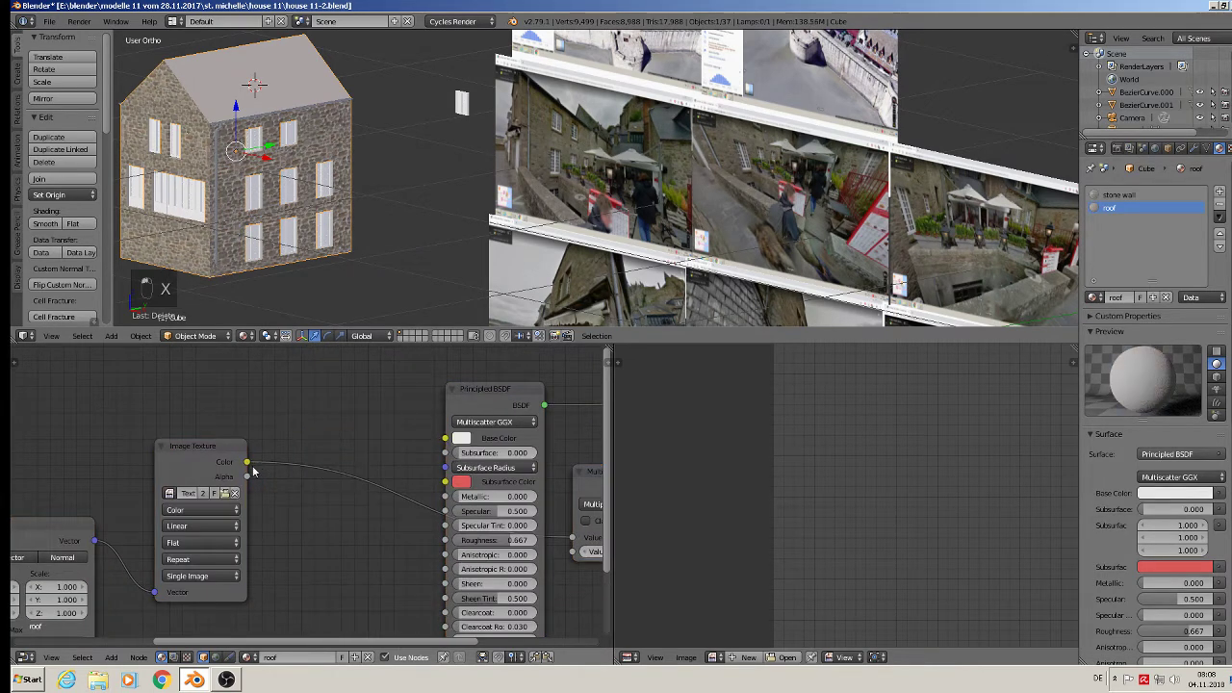
pyautogui.moveTo(248, 463); pyautogui.dragTo(449, 439)
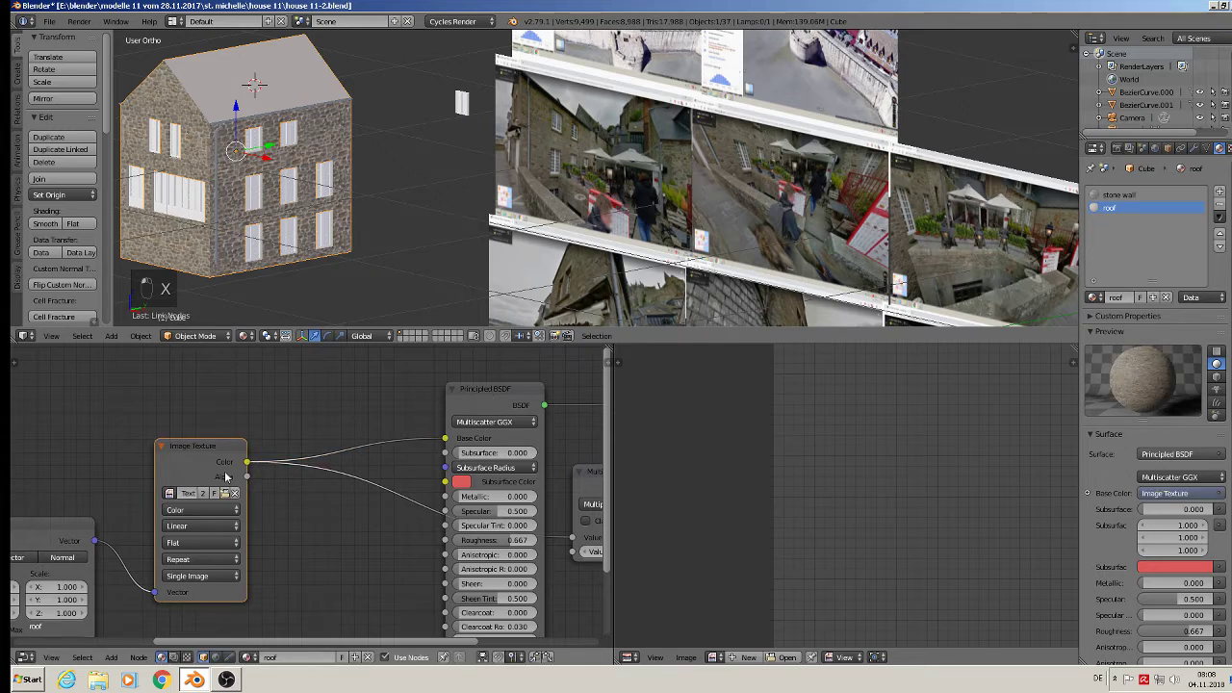
# Load the slate tile image TexturesCom_RooftilesSlate0045_1_seamless_S.jpg into the roof material's Image Texture node, using thumbnails to find it
pyautogui.scroll(3, 228, 472)
pyautogui.moveTo(254, 462); pyautogui.dragTo(487, 424, button='middle')
pyautogui.click(400, 451)
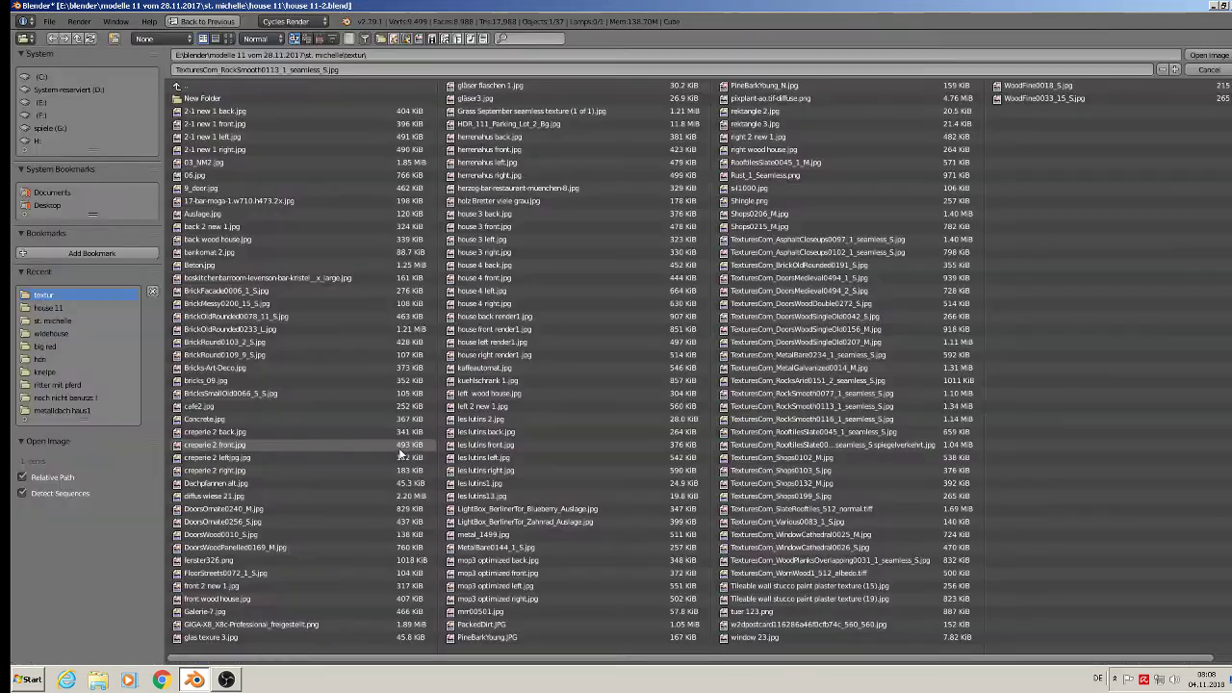
pyautogui.click(229, 38)
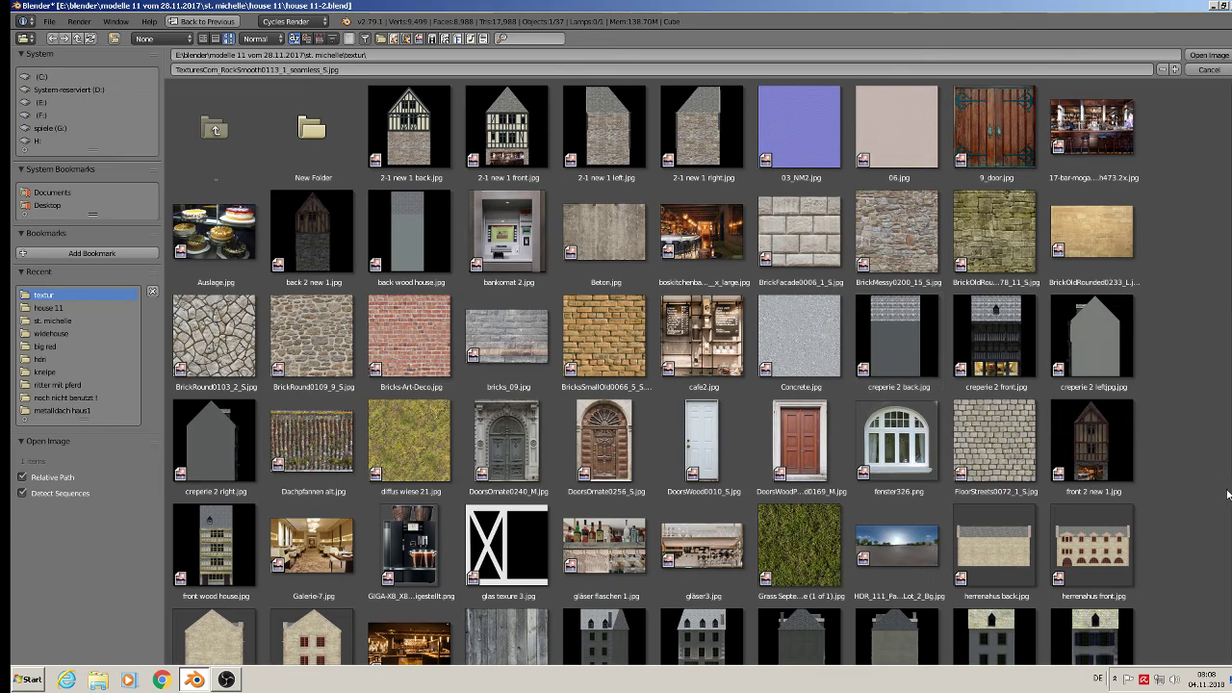
pyautogui.scroll(-10, 1228, 495)
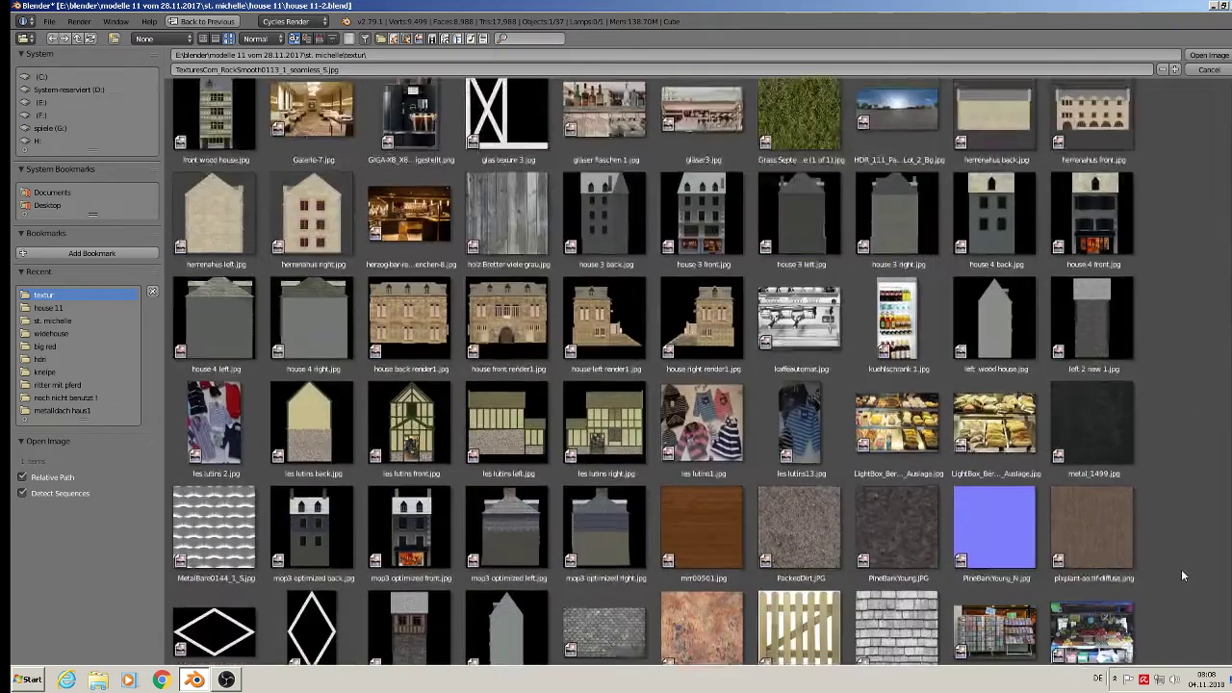
pyautogui.scroll(-8, 1184, 576)
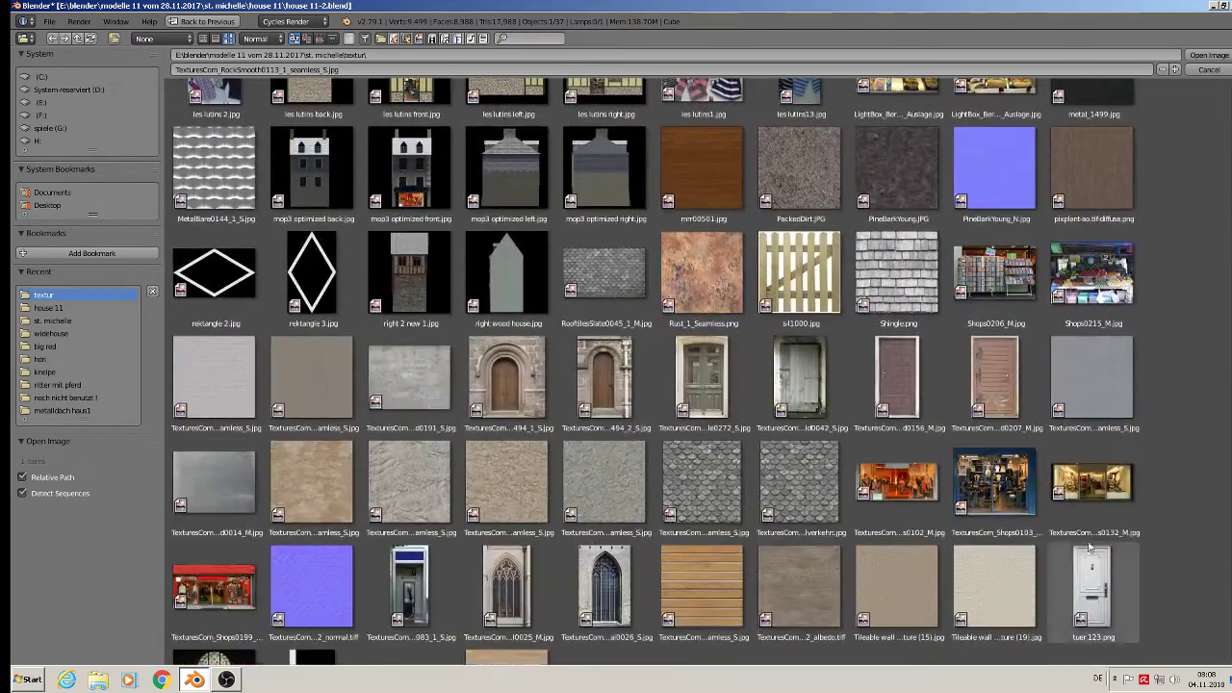
pyautogui.doubleClick(730, 491)
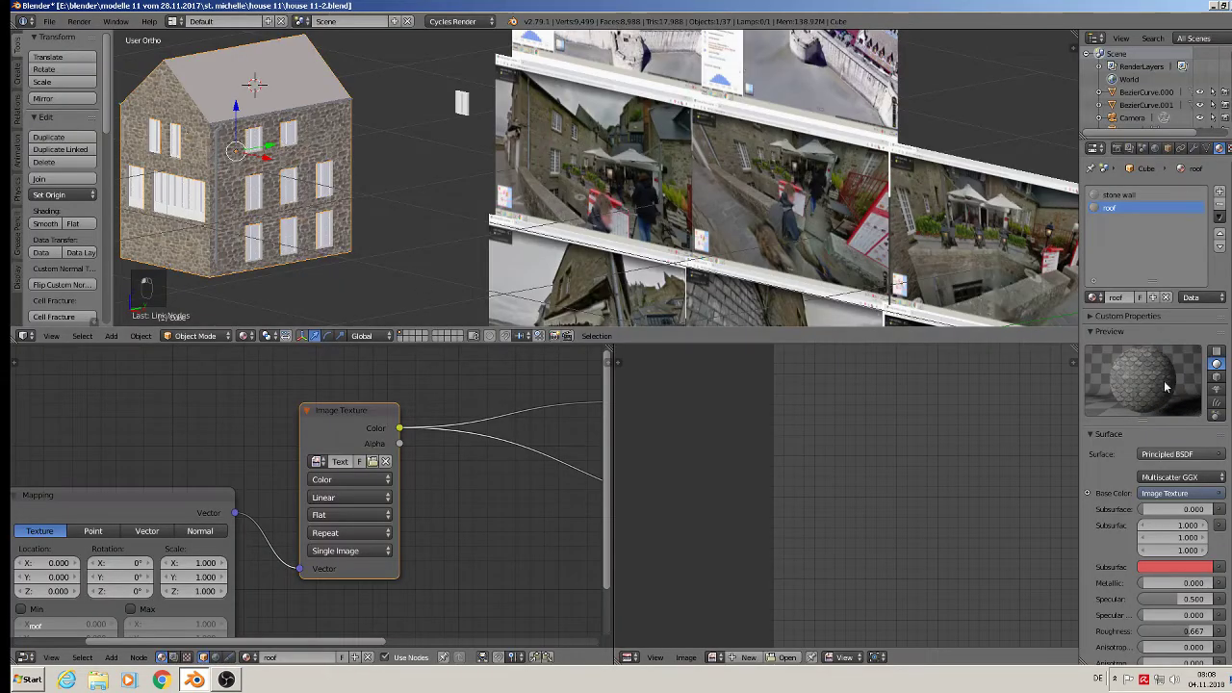
# Enter Edit Mode, clear the selection and select all seven faces of one roof slope
pyautogui.moveTo(308, 145); pyautogui.dragTo(429, 134, button='middle')
pyautogui.scroll(2, 239, 154)
pyautogui.press('Tab')
pyautogui.press('c')
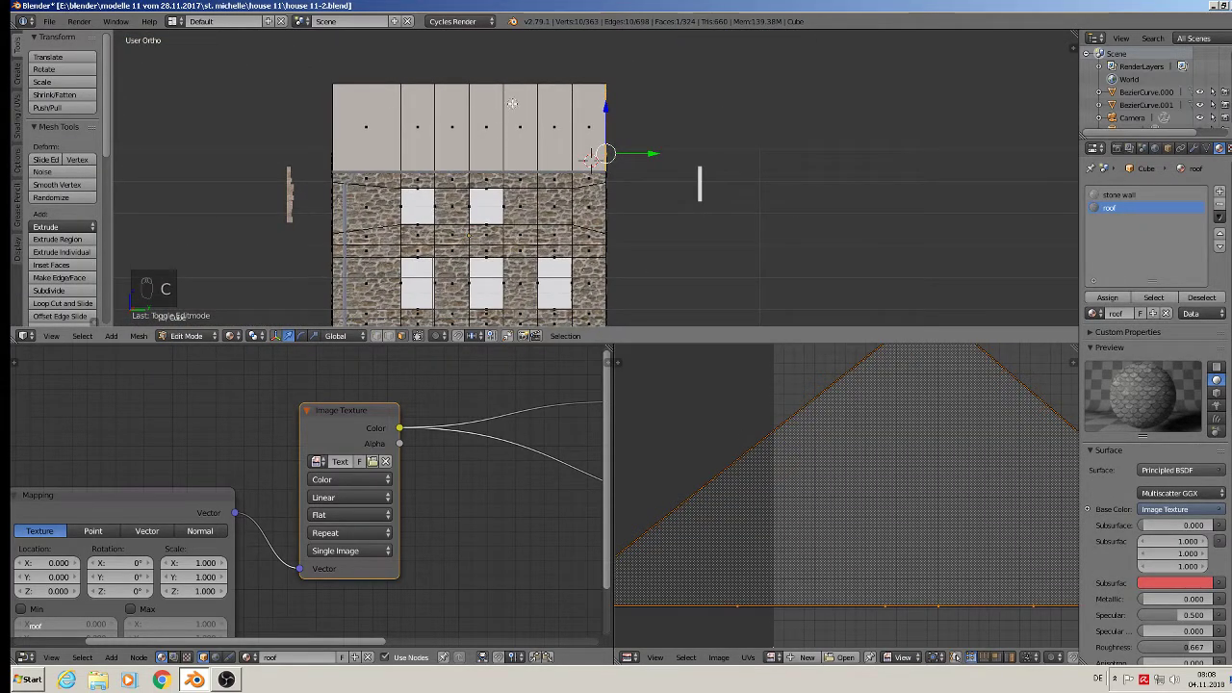
pyautogui.rightClick(502, 103)
pyautogui.press('a')
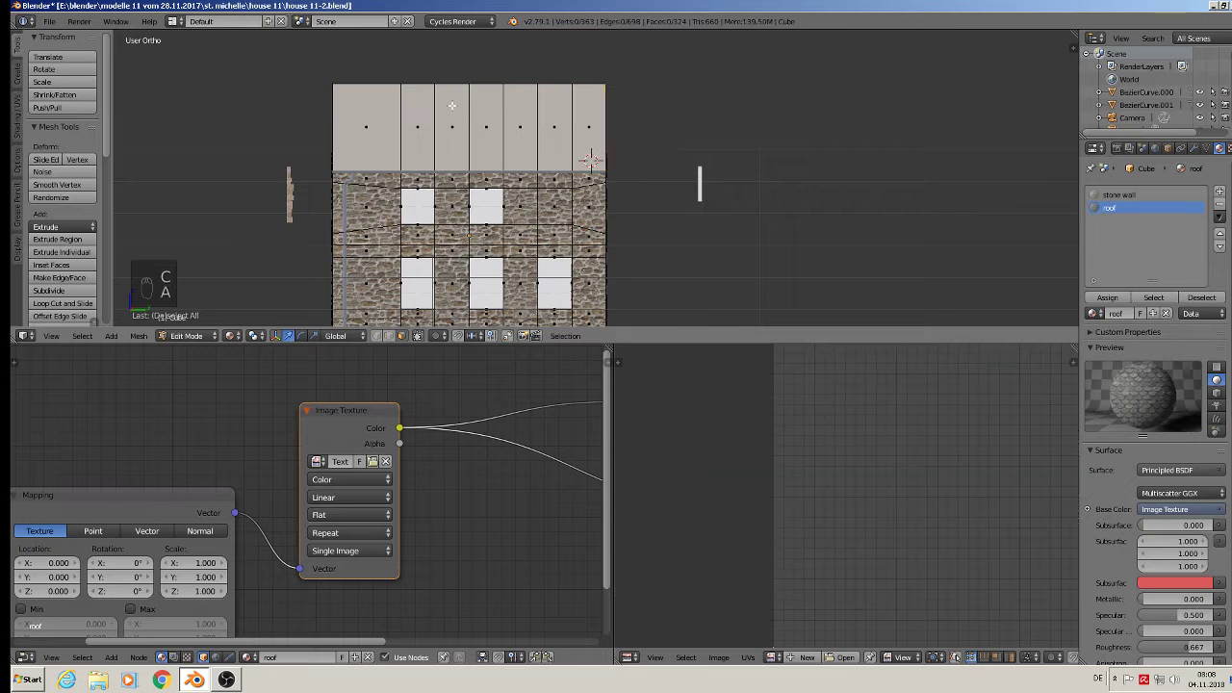
pyautogui.press('v')
pyautogui.moveTo(376, 126); pyautogui.dragTo(565, 127)
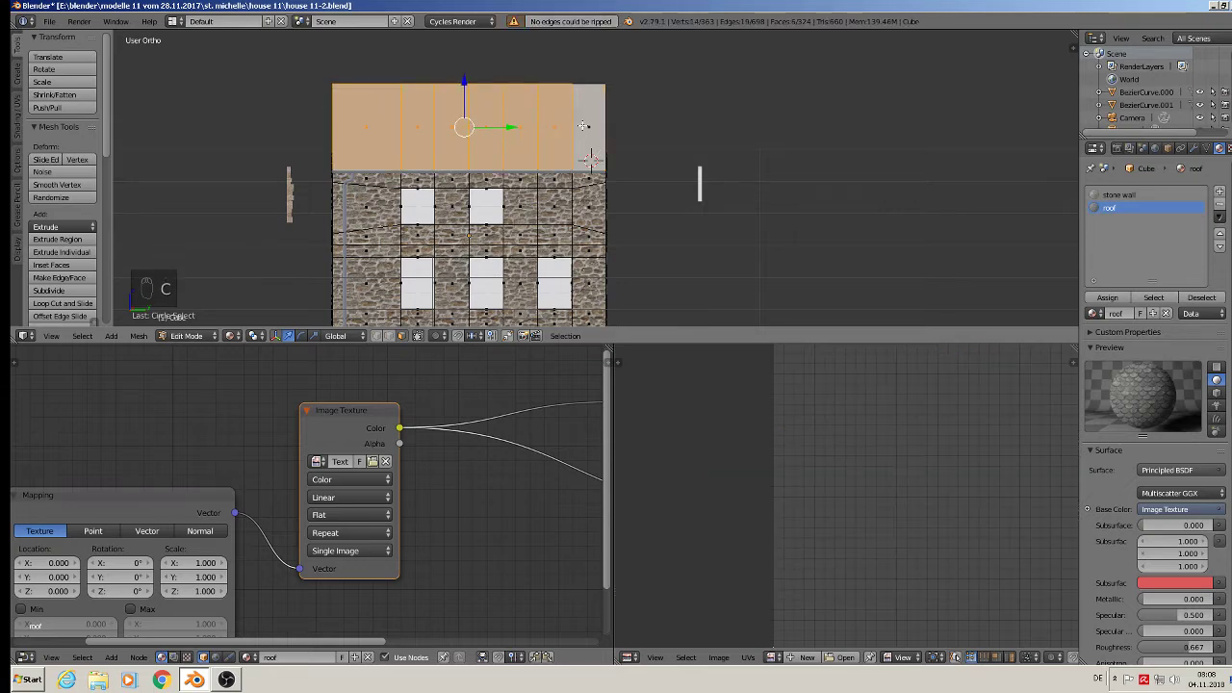
pyautogui.keyDown('shift'); pyautogui.rightClick(585, 127); pyautogui.keyUp('shift')
# Add all faces of the opposite roof slope to the selection with Circle Select
pyautogui.moveTo(585, 127)
pyautogui.mouseDown(button='middle')
pyautogui.moveTo(809, 169)
pyautogui.moveTo(359, 142)
pyautogui.mouseUp(button='middle')
pyautogui.press('c')
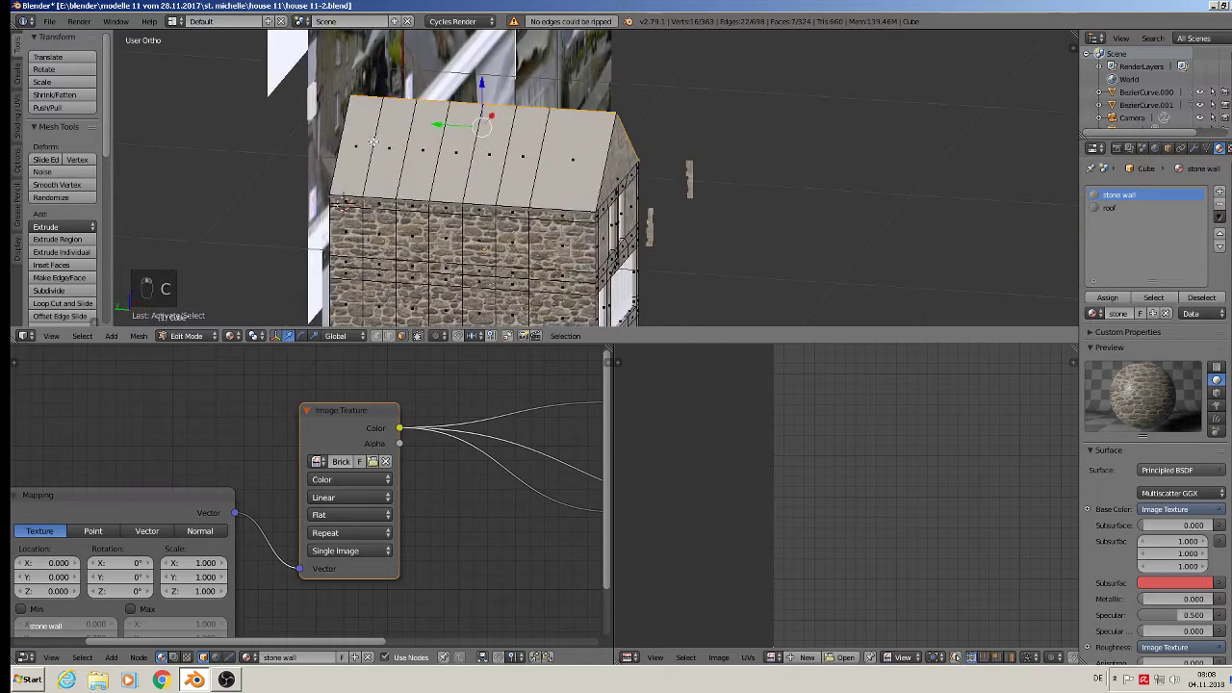
pyautogui.moveTo(373, 142); pyautogui.dragTo(577, 161)
# Unwrap the selected roof faces with Project From View while facing a roof slope
pyautogui.moveTo(613, 169); pyautogui.dragTo(584, 175, button='middle')
pyautogui.press('u')
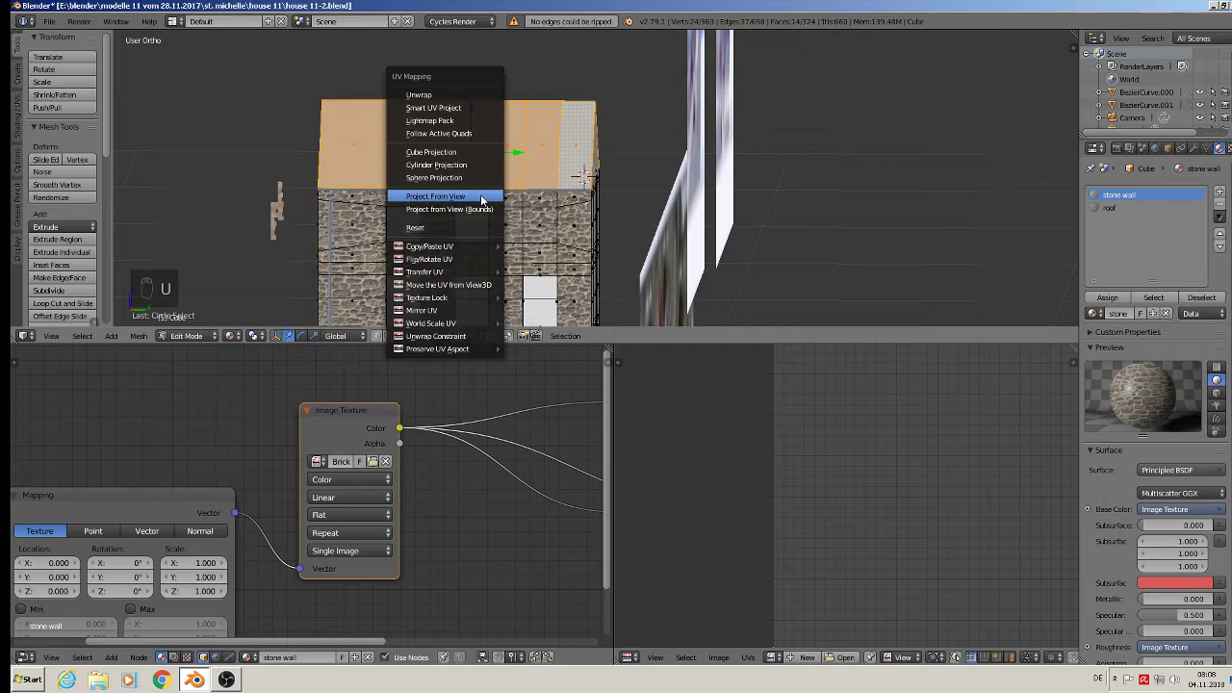
pyautogui.click(480, 196)
# Assign the roof material to the selected faces and enlarge their UV layout until the slate tiles look suitably small
pyautogui.click(1109, 208)
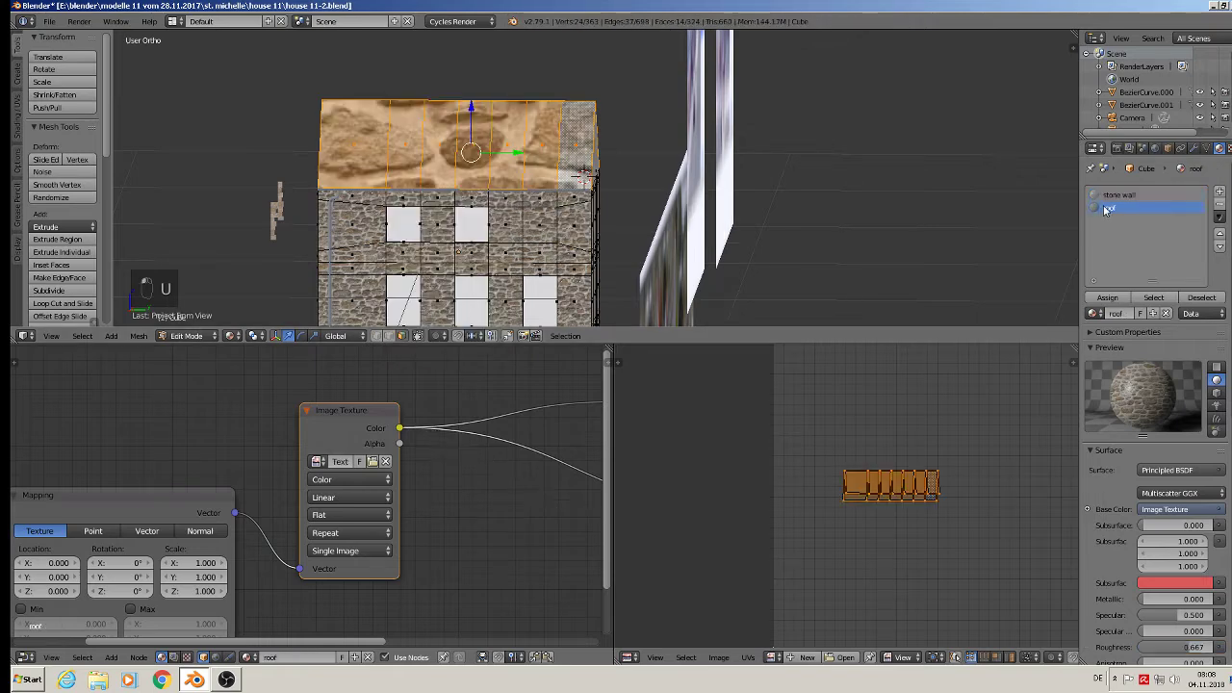
pyautogui.click(1108, 298)
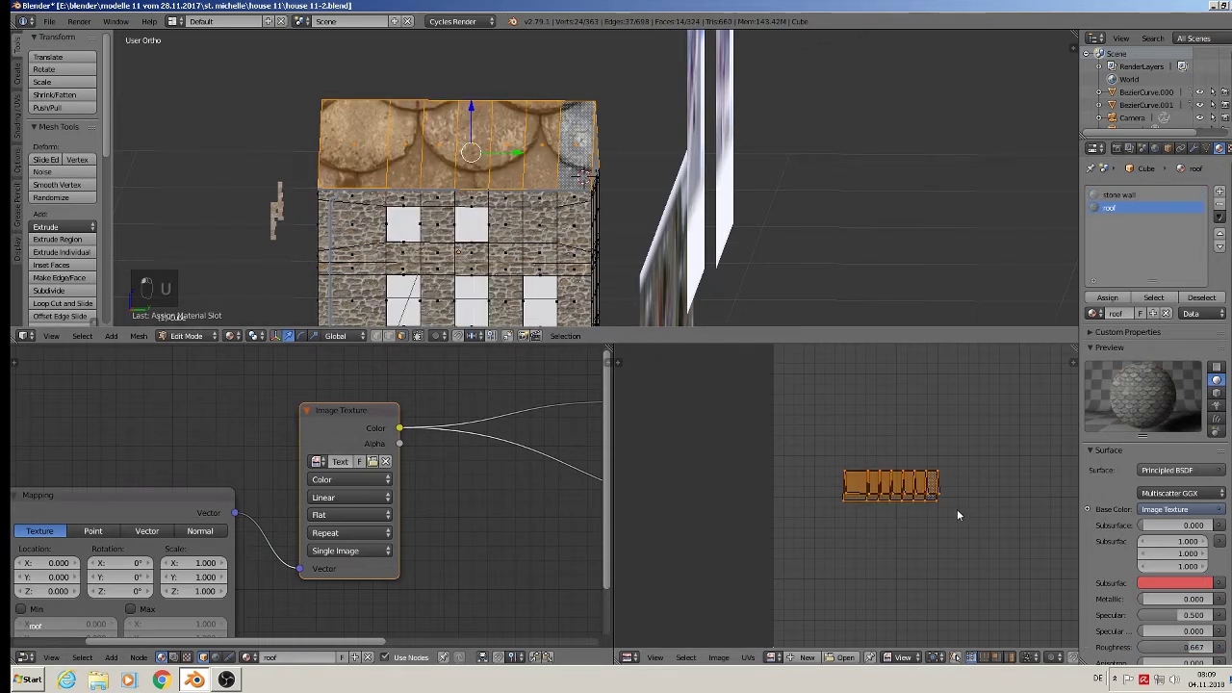
pyautogui.press('s')
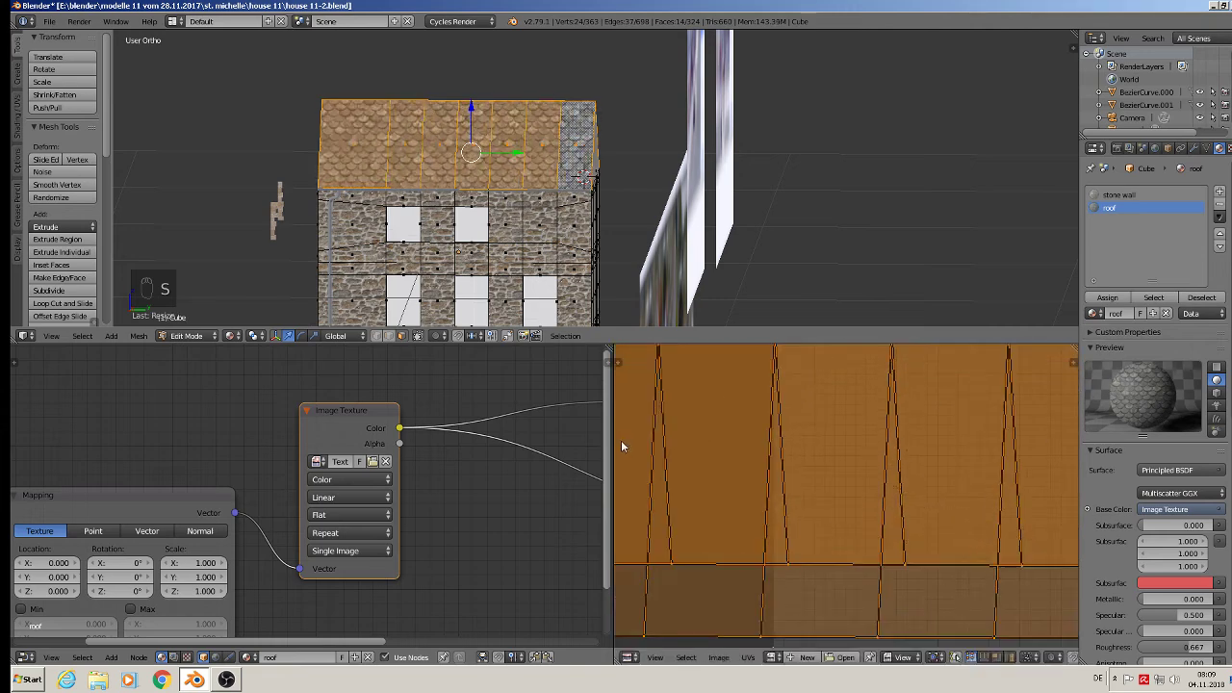
# Scale the roof's UV layout down to about 0.85 of its size, return to Object Mode and save the file
pyautogui.click(621, 440)
pyautogui.press('s')
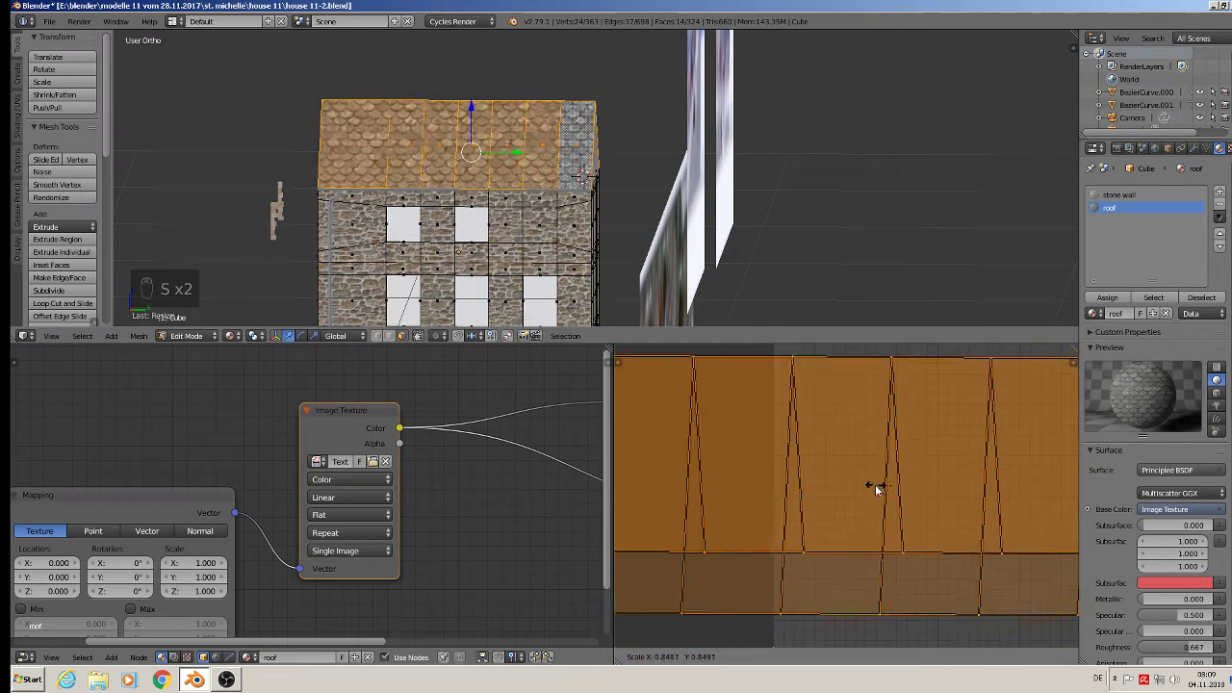
pyautogui.click(859, 489)
pyautogui.press('Tab')
pyautogui.moveTo(674, 241); pyautogui.dragTo(498, 169, button='middle')
pyautogui.press('a')
pyautogui.press('a')
pyautogui.scroll(-2, 654, 231)
pyautogui.scroll(2, 497, 169)
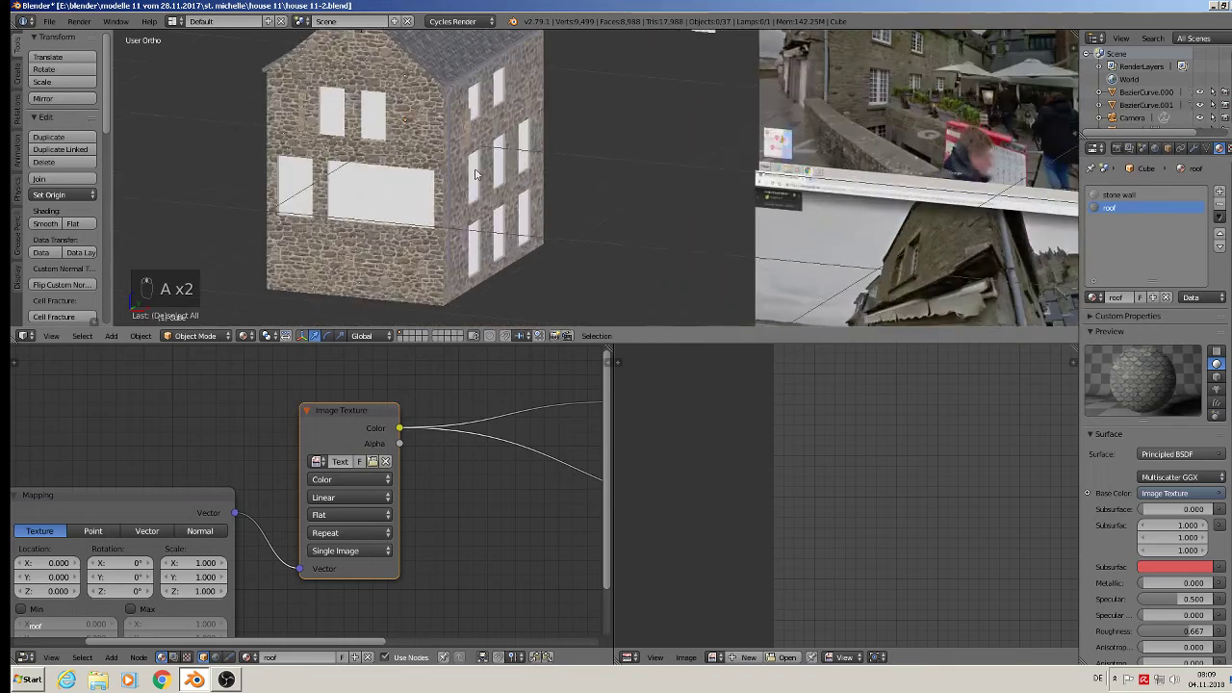
pyautogui.click(48, 21)
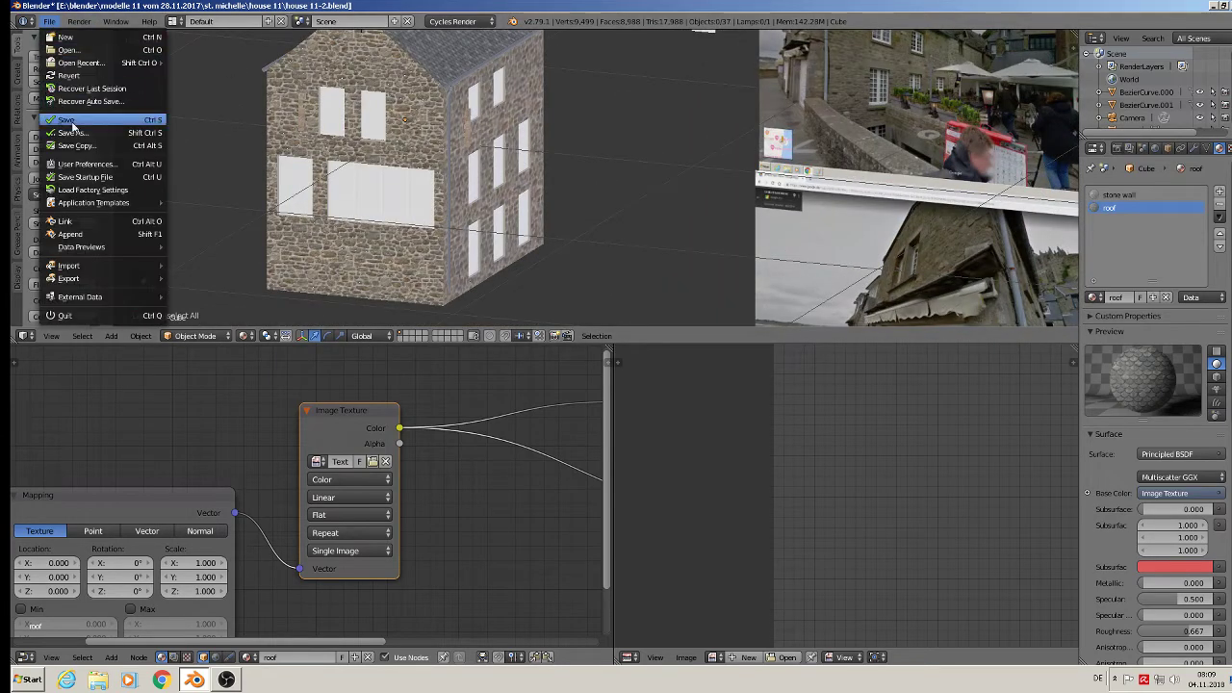
# Add two new materials to the window right of centre in the large front opening and name the second one glas
pyautogui.scroll(1, 472, 162)
pyautogui.scroll(2, 344, 206)
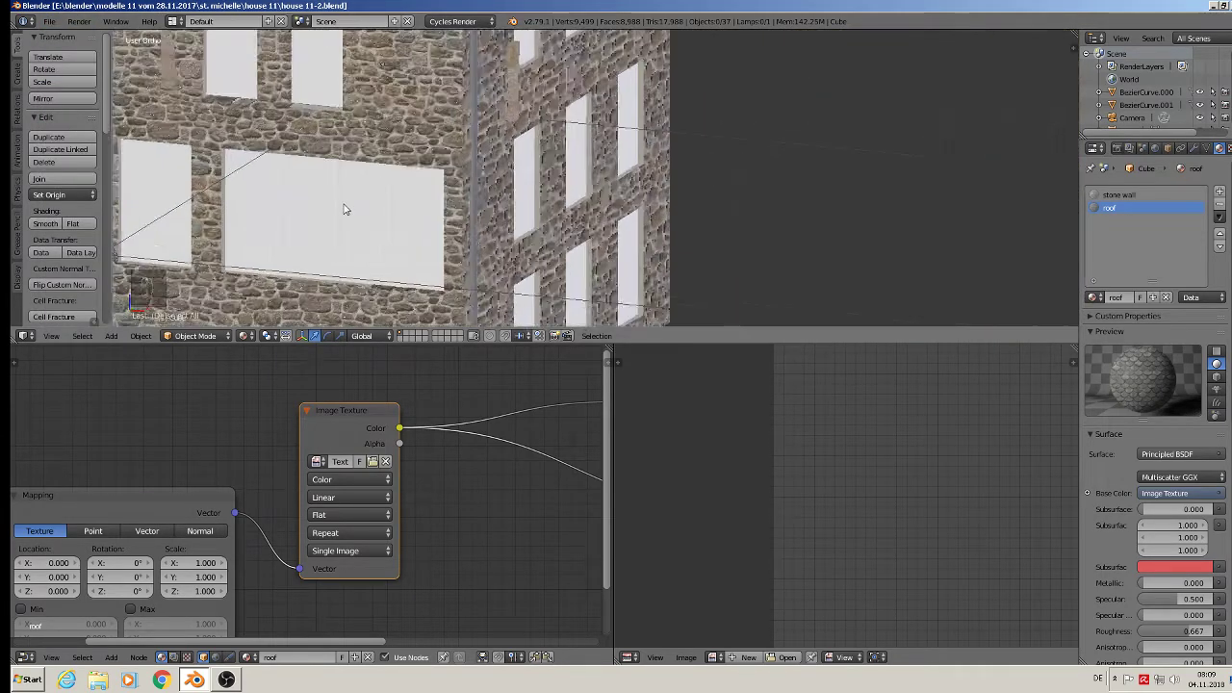
pyautogui.rightClick(350, 224)
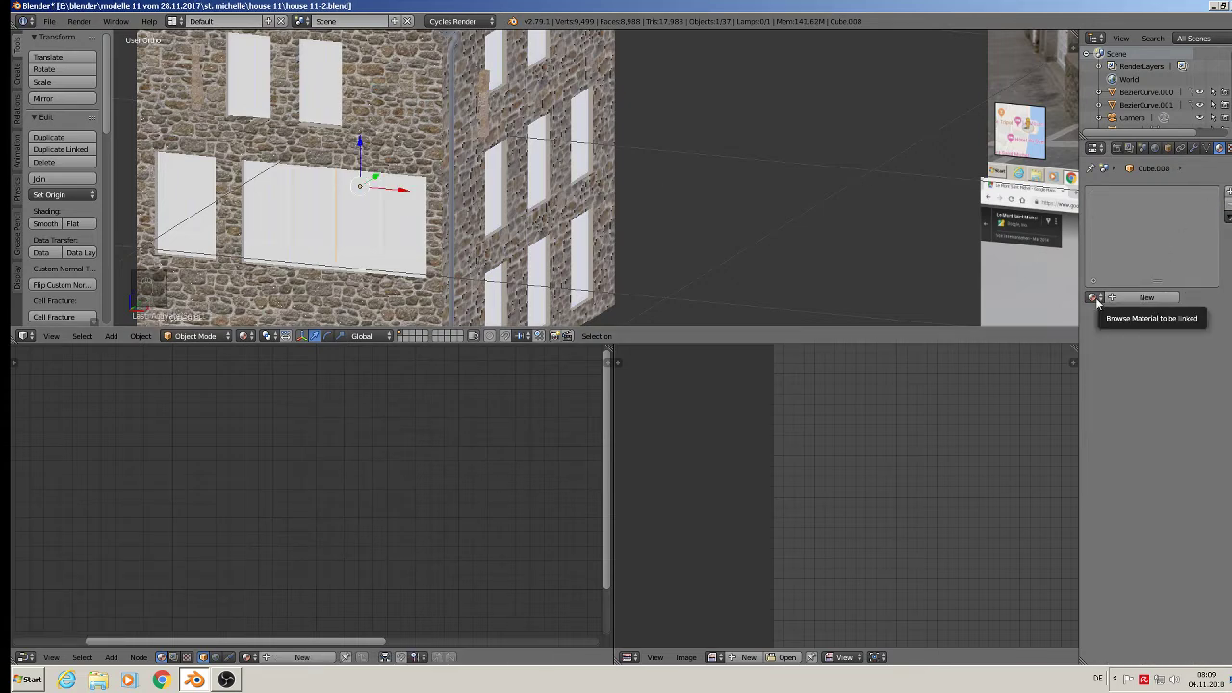
pyautogui.click(1122, 298)
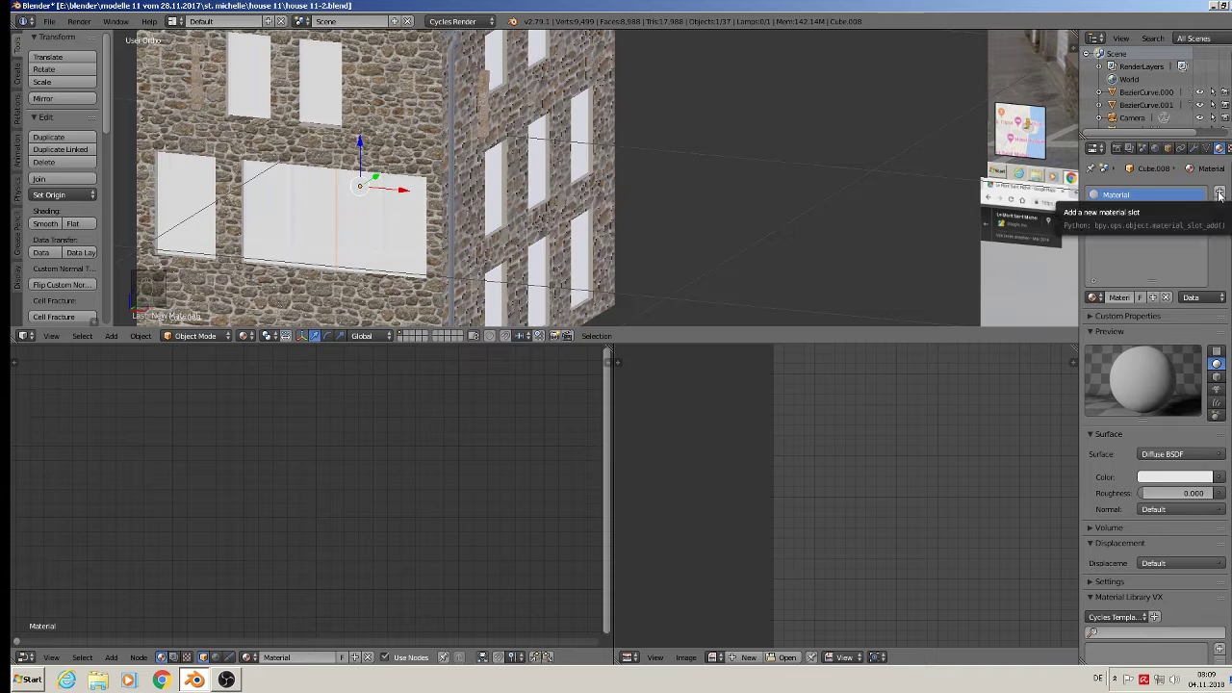
pyautogui.click(1221, 192)
pyautogui.click(1140, 300)
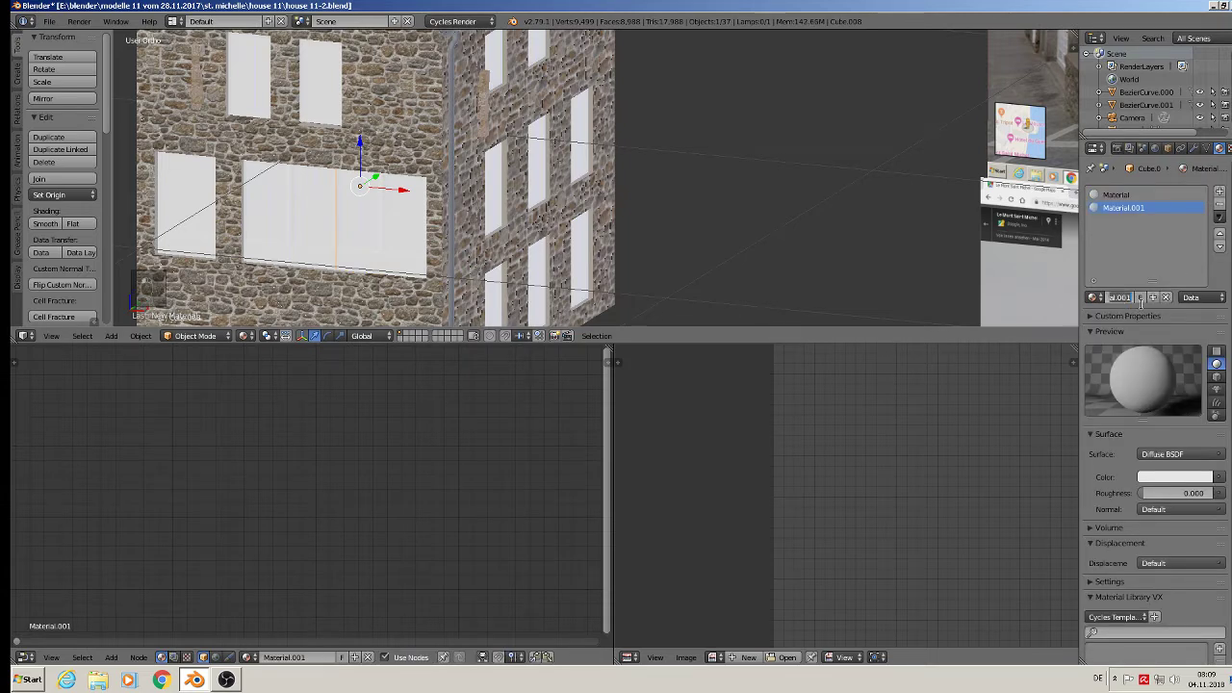
pyautogui.press('Return')
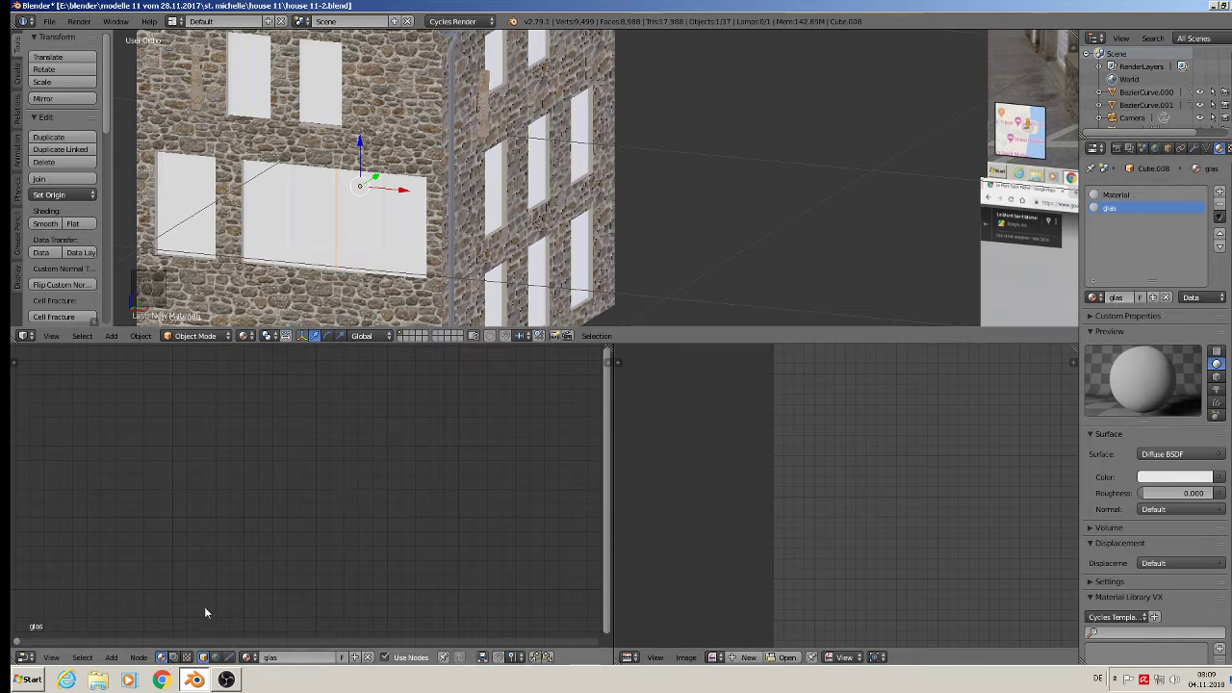
# Replace the glas material's Diffuse BSDF node with a Glass BSDF connected to the Surface of the Material Output
pyautogui.scroll(-1, 214, 599)
pyautogui.scroll(-1, 264, 566)
pyautogui.moveTo(305, 559); pyautogui.dragTo(128, 498, button='middle')
pyautogui.scroll(1, 304, 453)
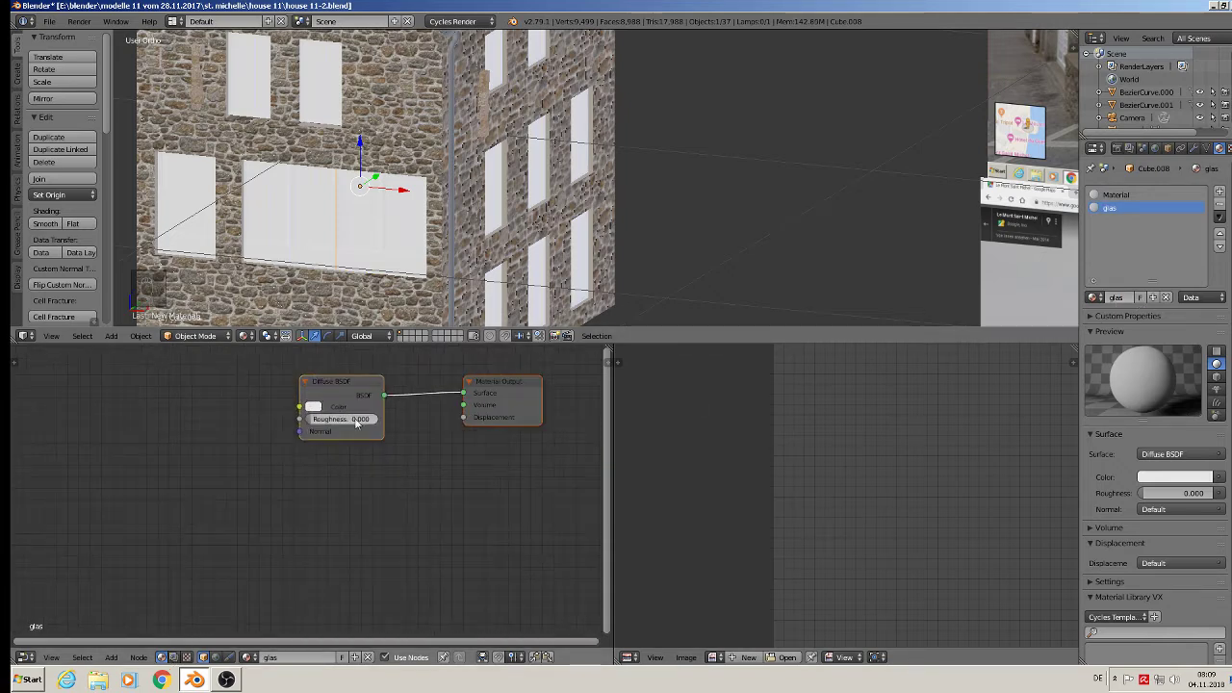
pyautogui.press('x')
pyautogui.click(110, 658)
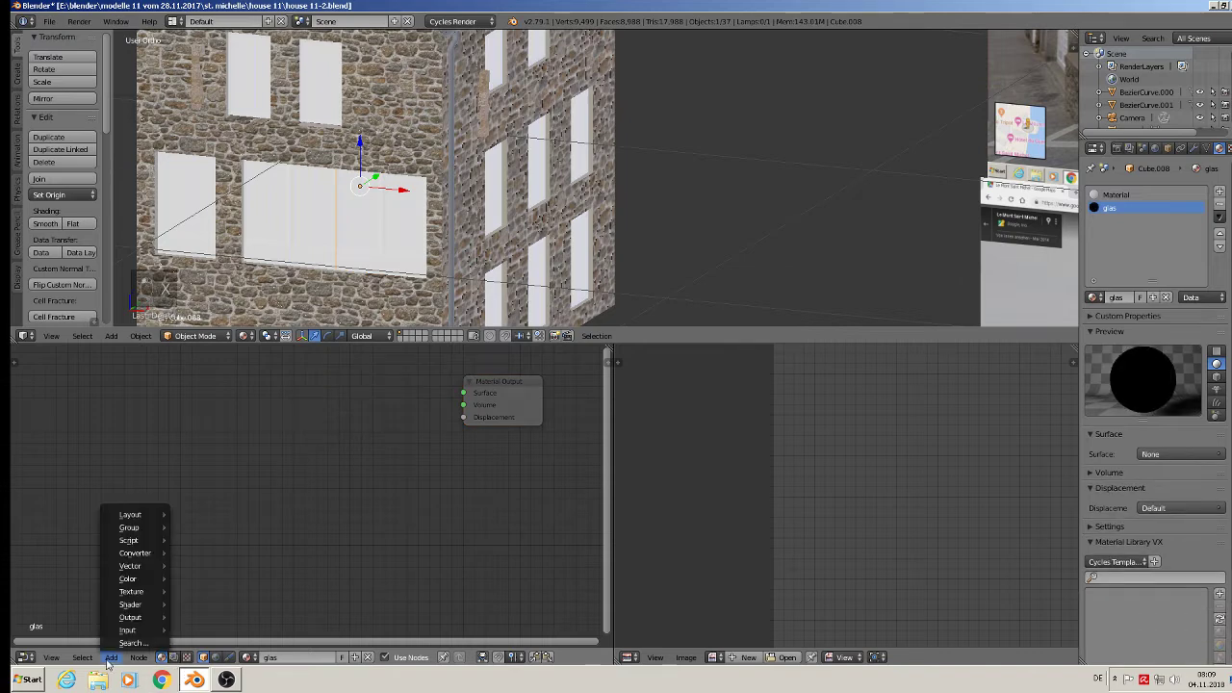
pyautogui.moveTo(130, 604)
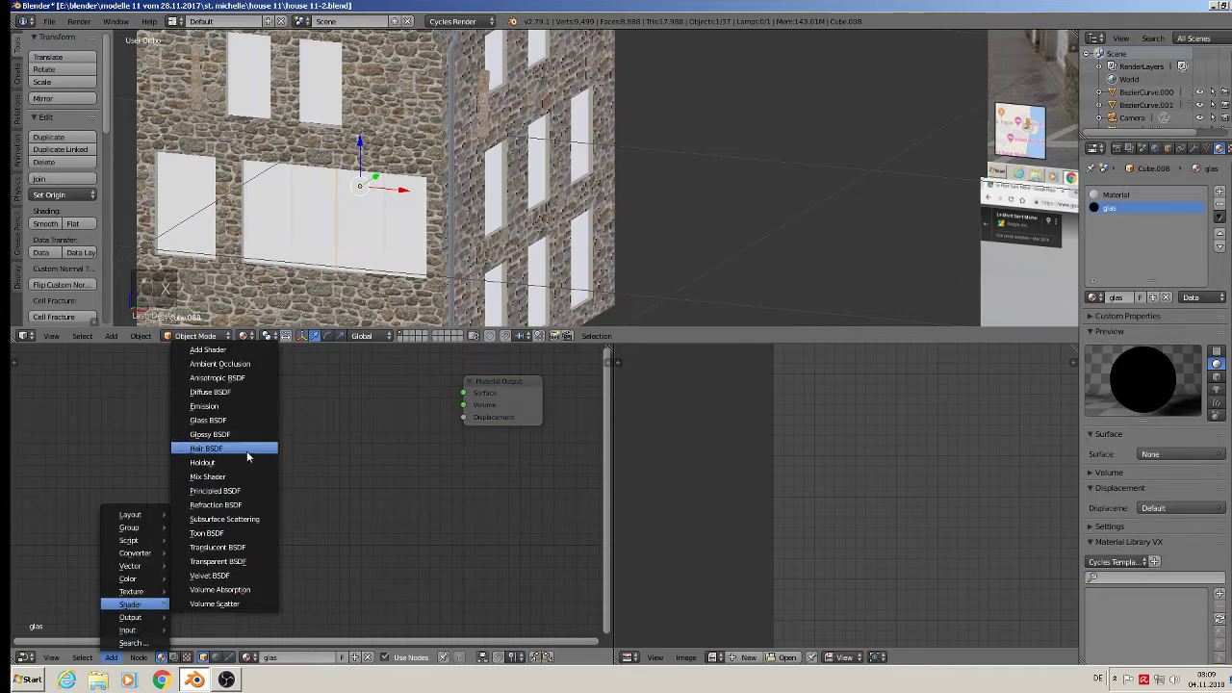
pyautogui.click(235, 421)
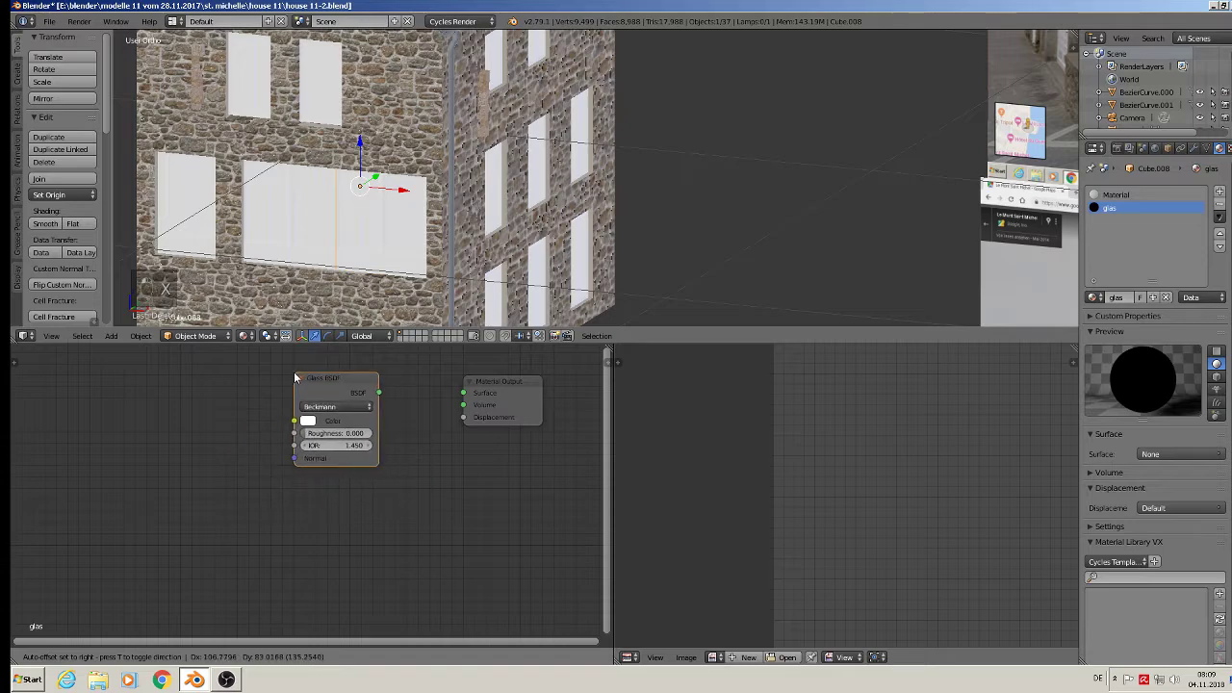
pyautogui.click(294, 371)
pyautogui.moveTo(378, 392); pyautogui.dragTo(463, 393)
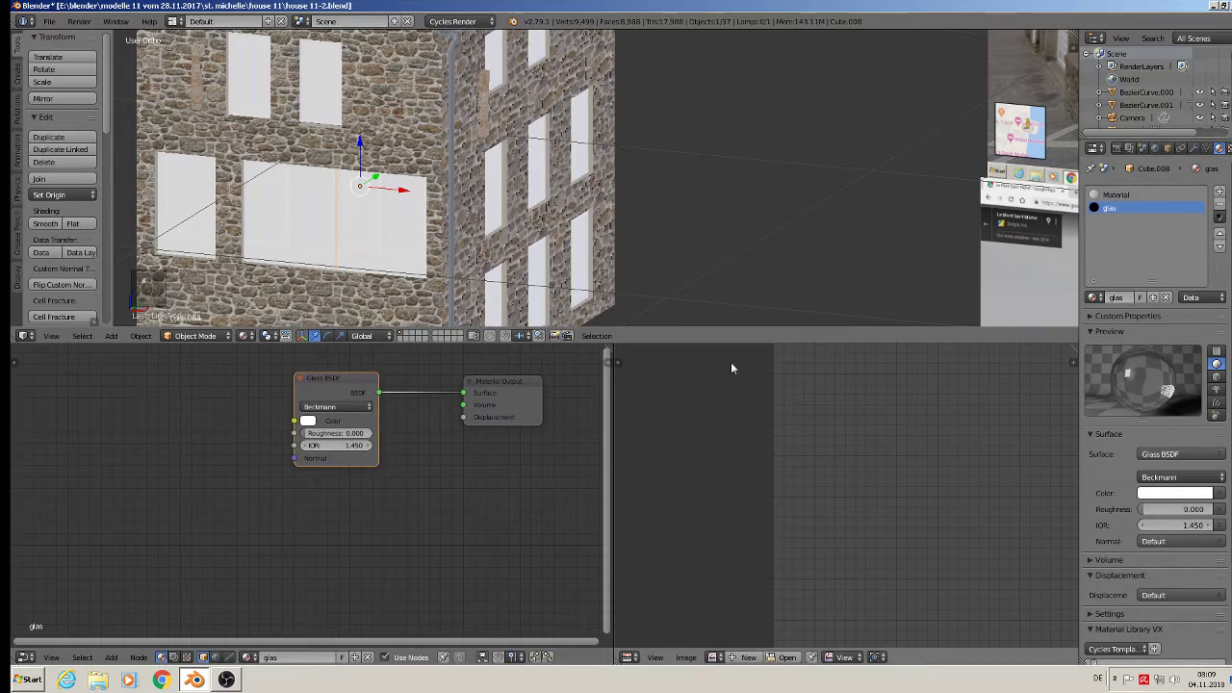
# Enlarge the 3D viewport and bring the windows of the large front opening into close view
pyautogui.scroll(-2, 497, 267)
pyautogui.scroll(2, 389, 216)
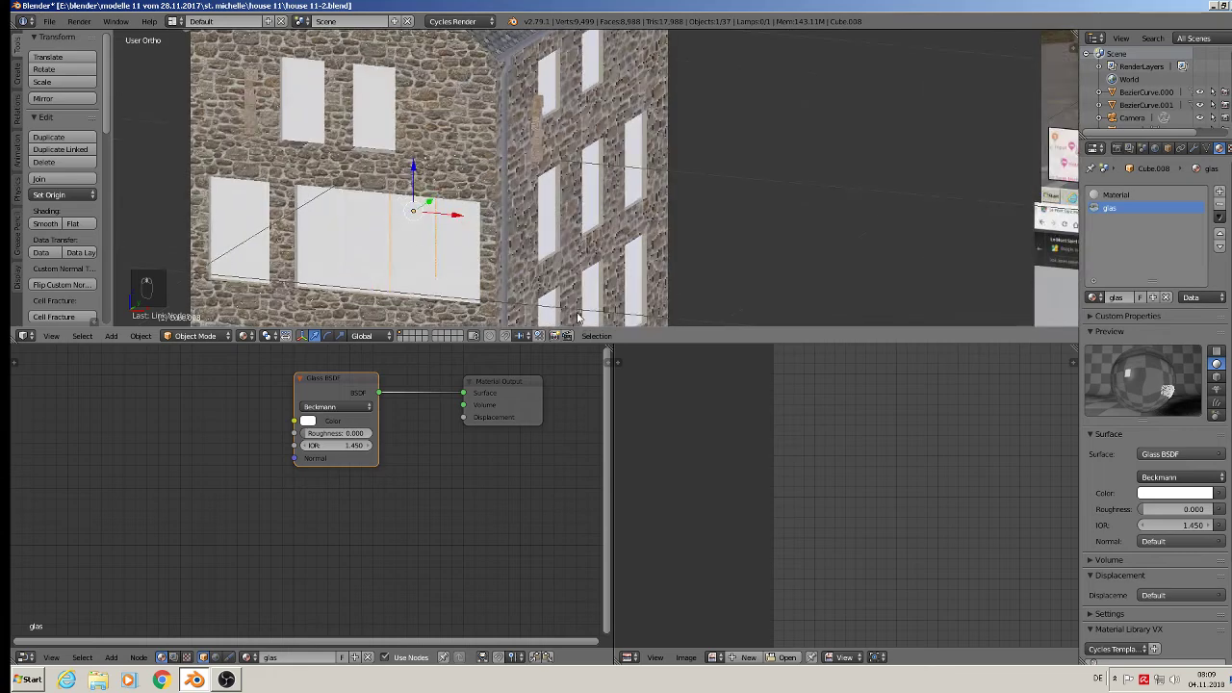
pyautogui.moveTo(664, 343); pyautogui.dragTo(644, 517)
pyautogui.scroll(3, 403, 331)
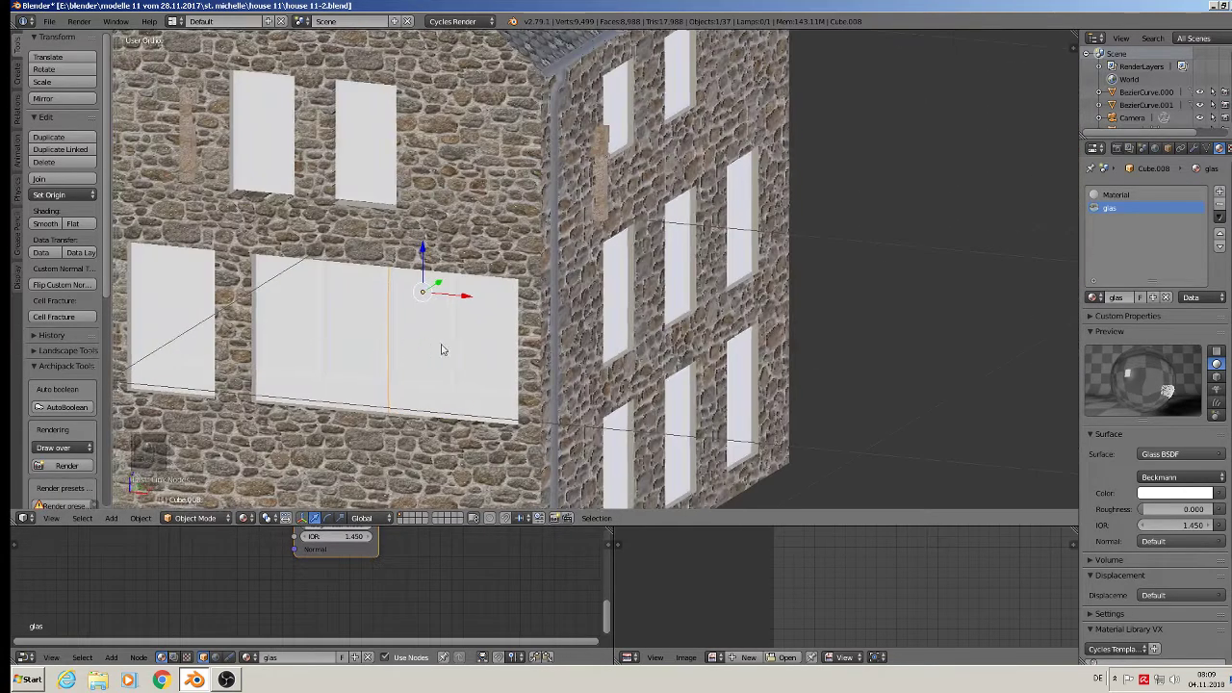
pyautogui.scroll(2, 442, 350)
# Select the pane faces of the window right of centre and assign the glas material to them
pyautogui.press('Tab')
pyautogui.scroll(3, 521, 258)
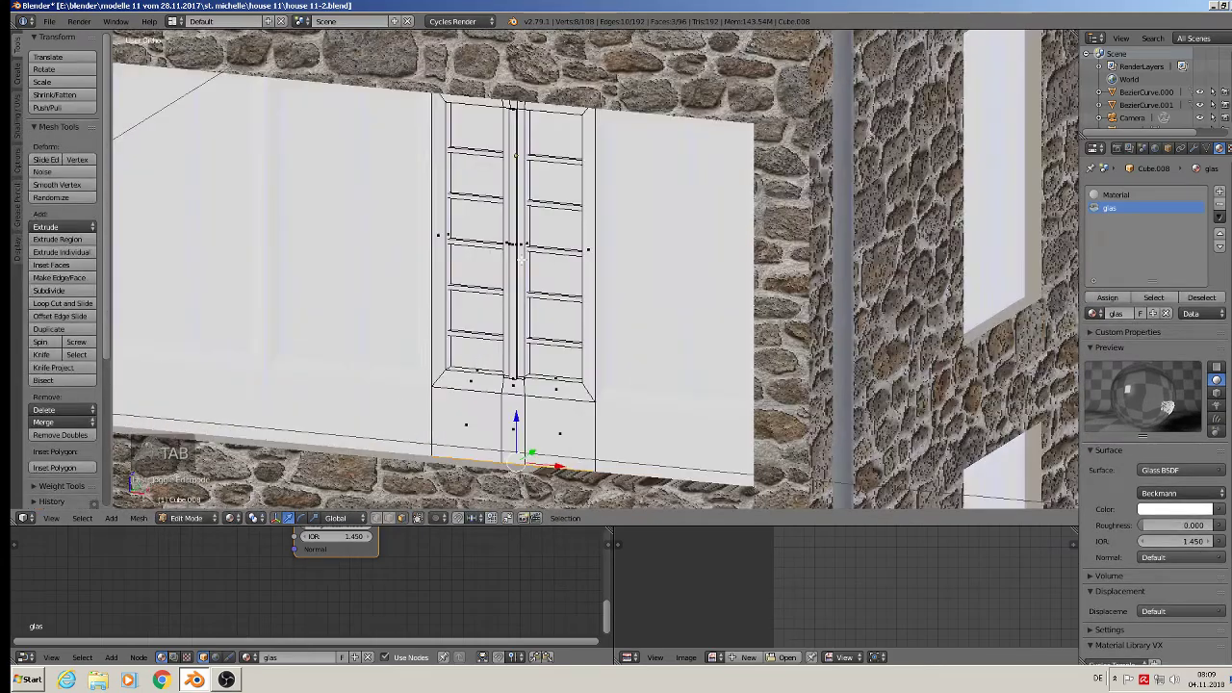
pyautogui.moveTo(521, 260); pyautogui.dragTo(496, 273, button='middle')
pyautogui.scroll(2, 505, 305)
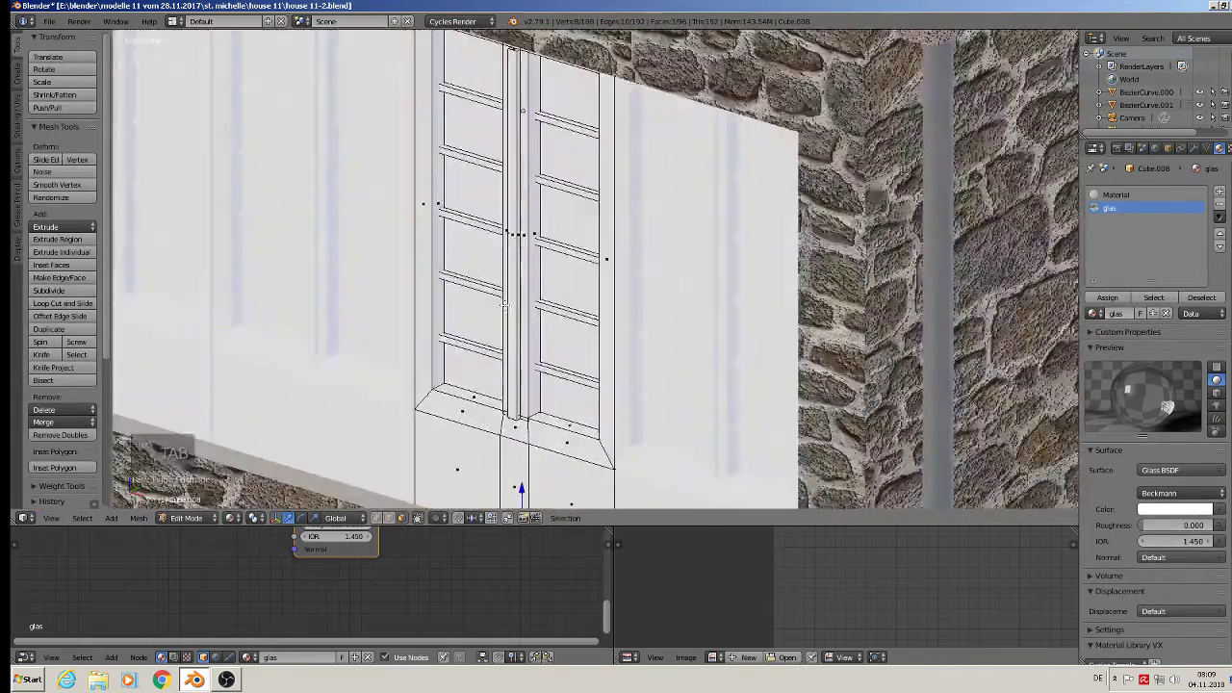
pyautogui.click(406, 519)
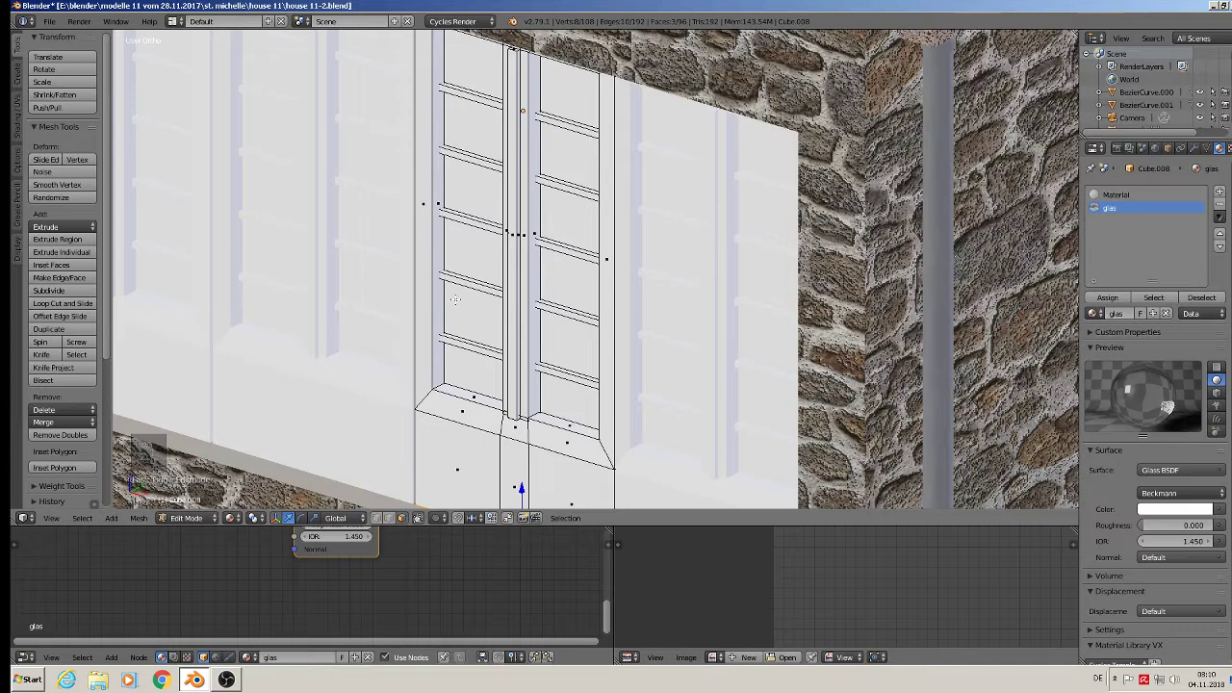
pyautogui.rightClick(471, 200)
pyautogui.keyDown('shift'); pyautogui.rightClick(471, 199); pyautogui.keyUp('shift')
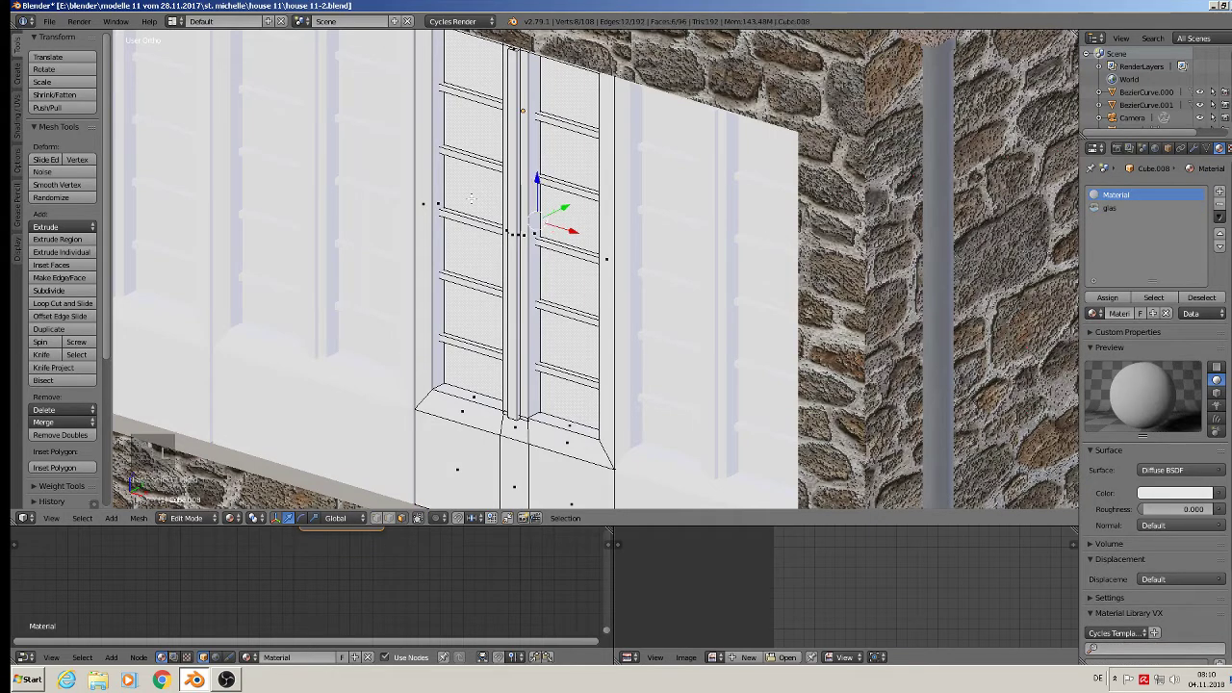
pyautogui.click(1122, 208)
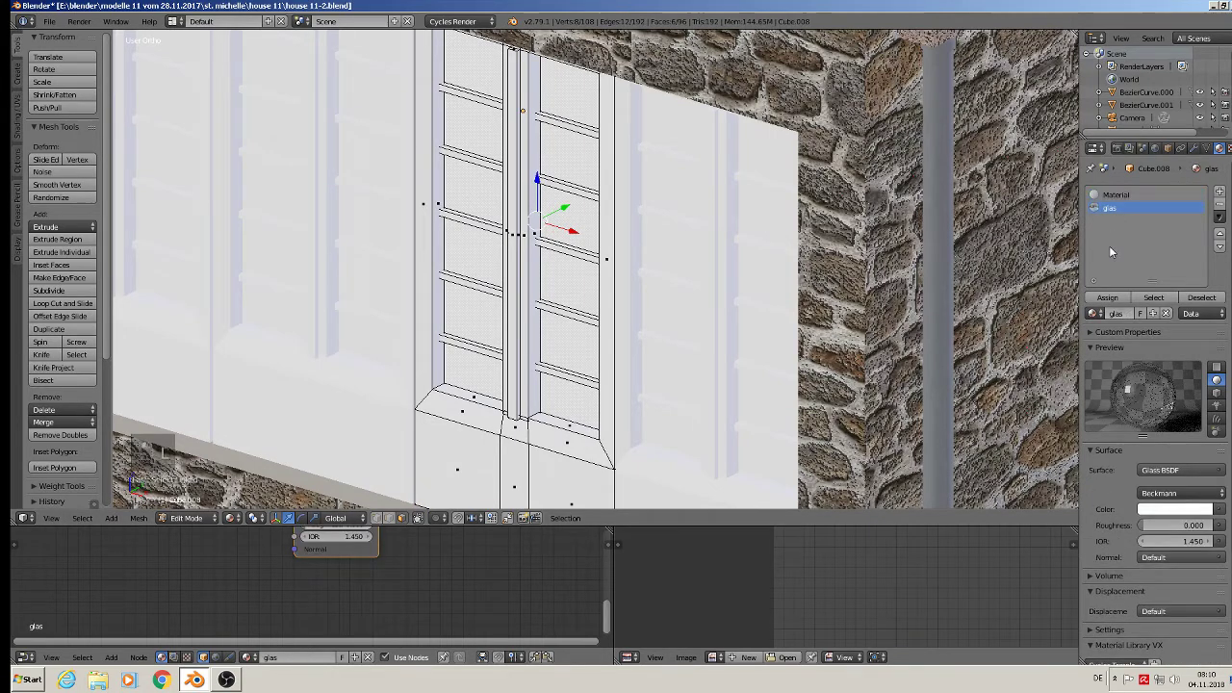
pyautogui.click(1107, 297)
pyautogui.press('Tab')
pyautogui.scroll(-2, 514, 300)
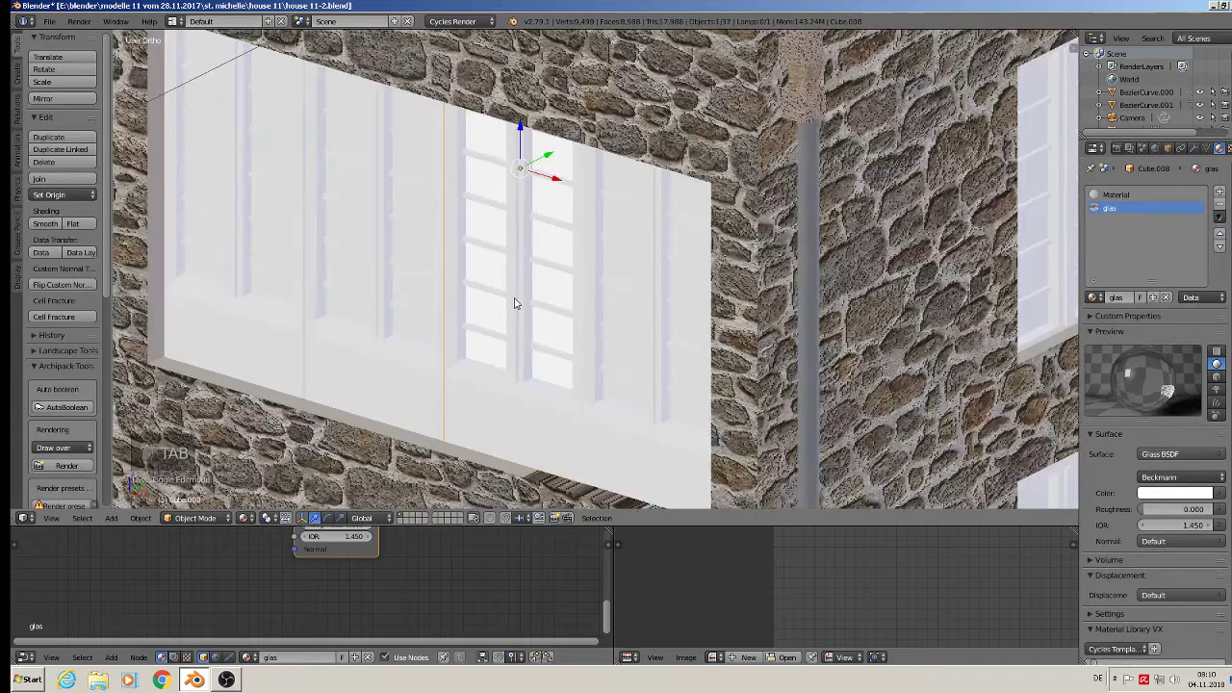
# Give the adjacent window on the left the existing Material and glas materials, assigning glas to its pane faces
pyautogui.moveTo(514, 300); pyautogui.dragTo(515, 286, button='middle')
pyautogui.rightClick(525, 279)
pyautogui.press('Tab')
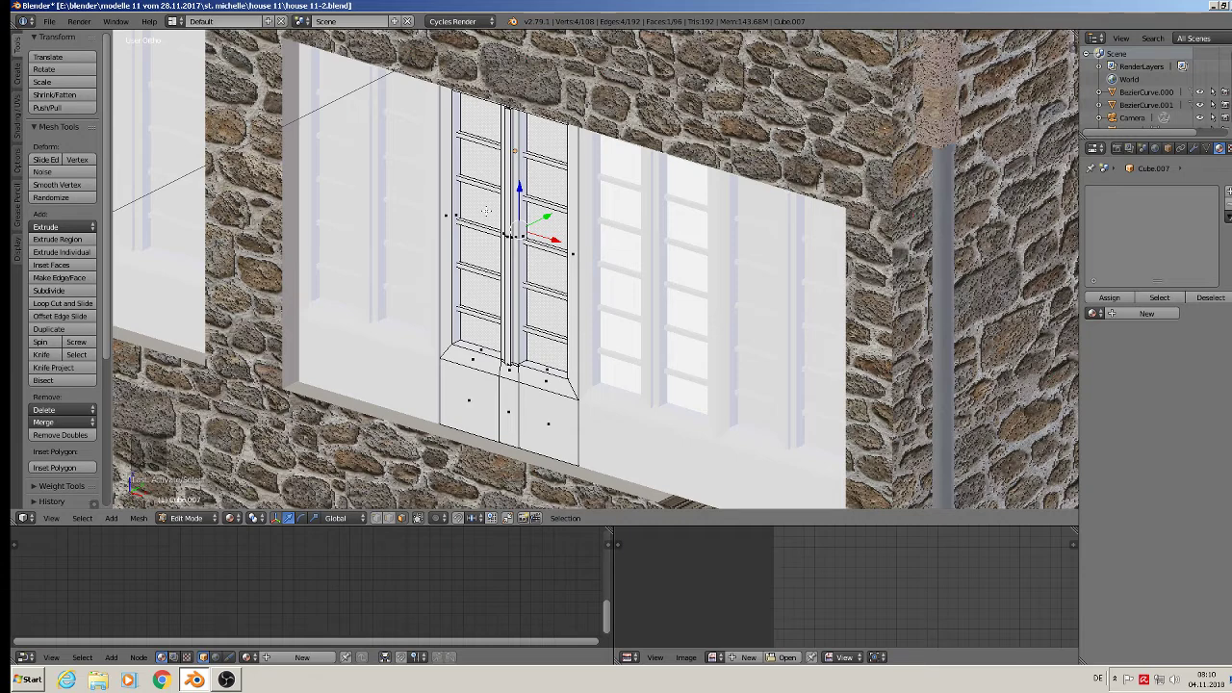
pyautogui.press('l')
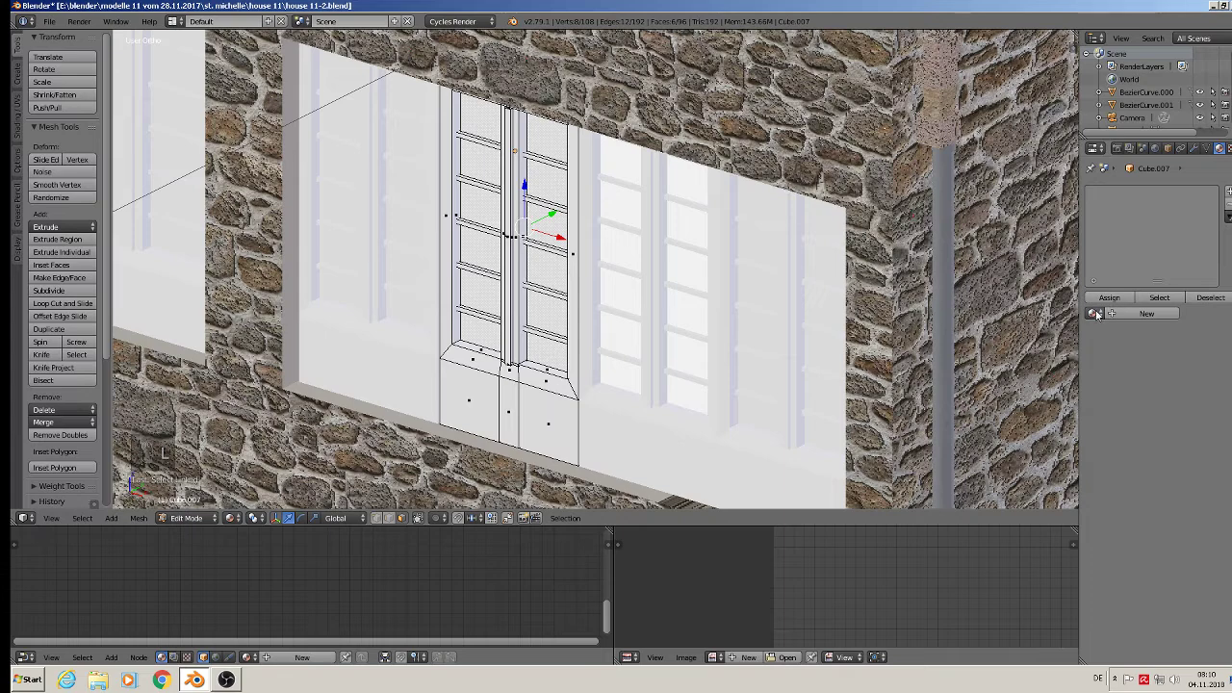
pyautogui.click(1094, 314)
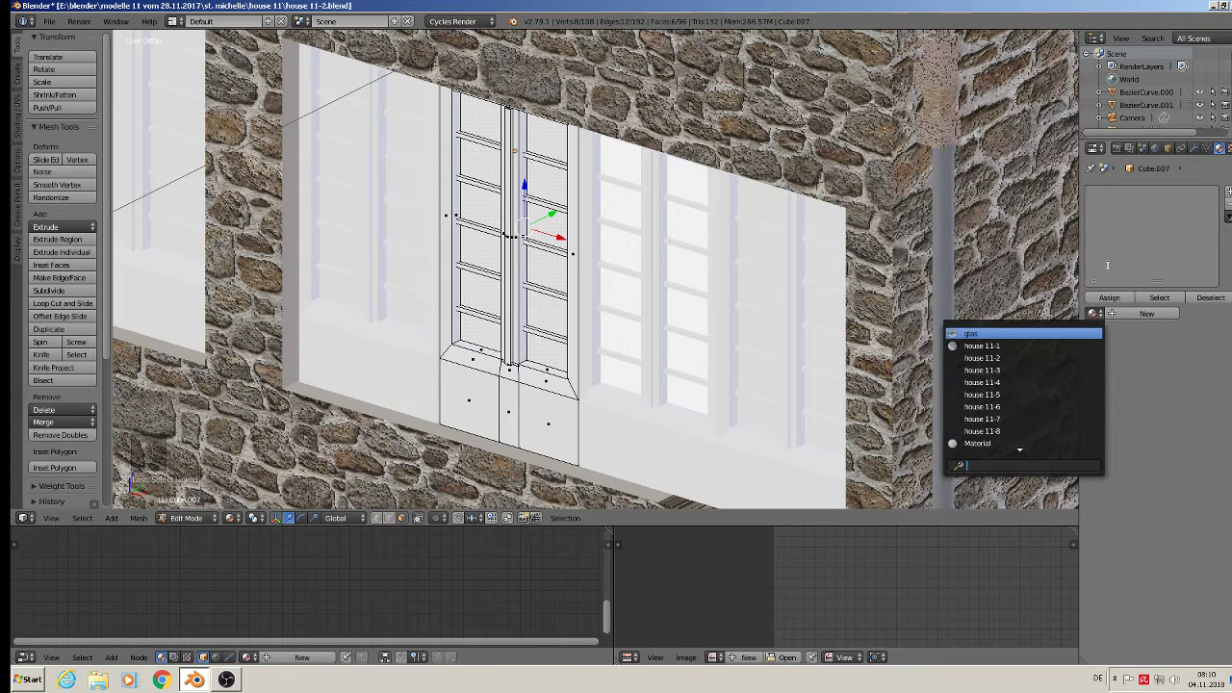
pyautogui.click(1095, 314)
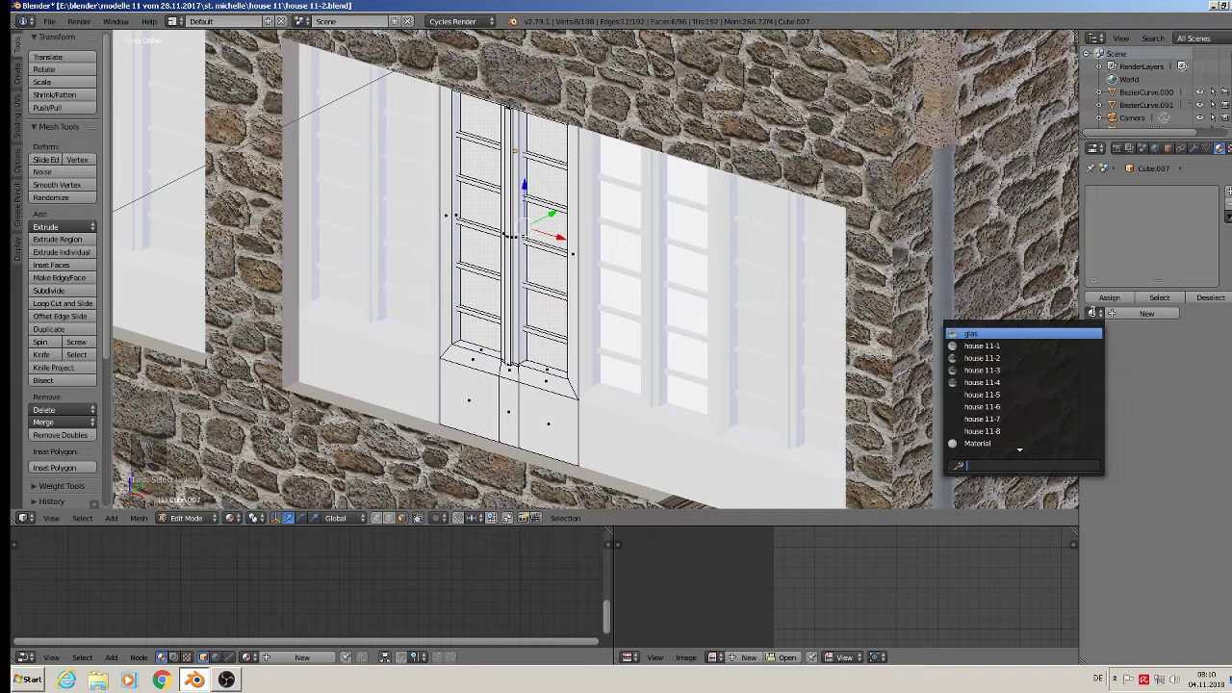
pyautogui.click(1052, 445)
pyautogui.click(1220, 194)
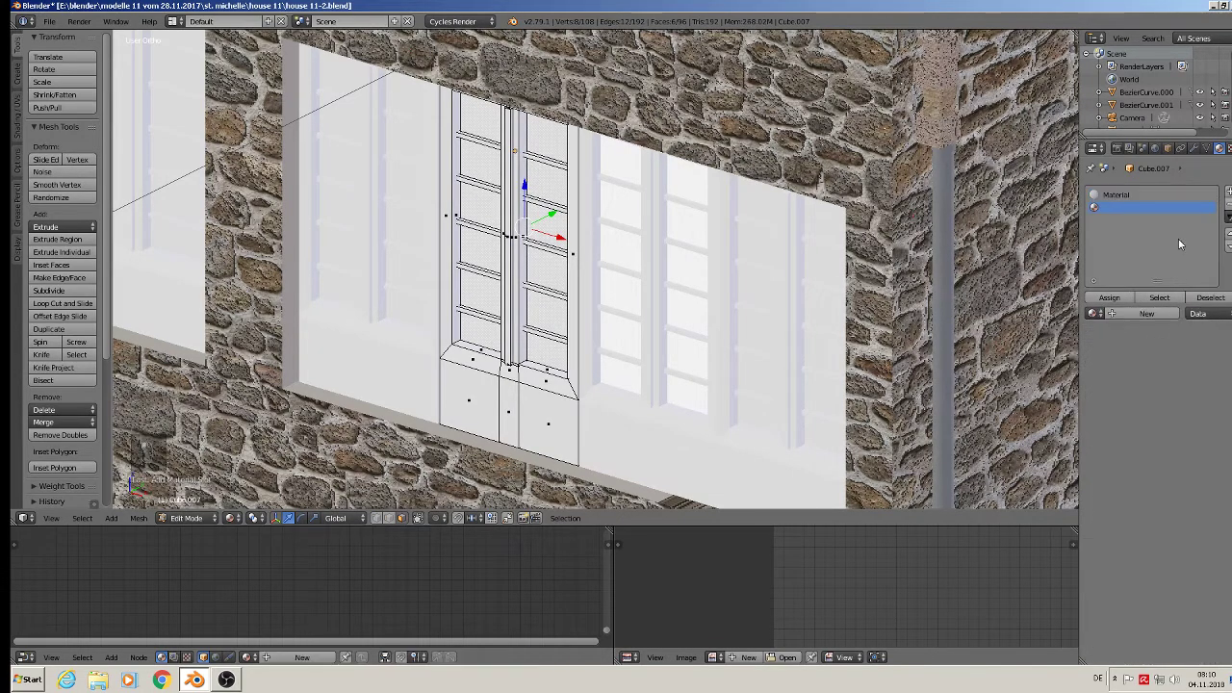
pyautogui.click(1093, 314)
pyautogui.click(1032, 343)
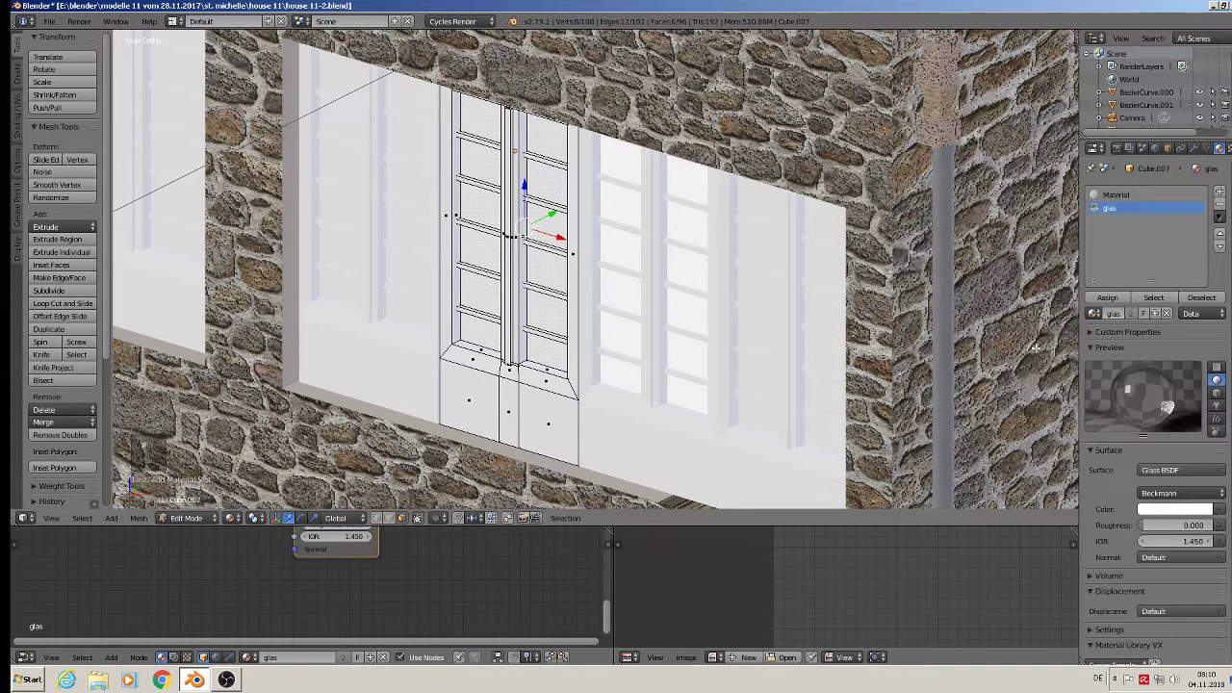
pyautogui.click(1107, 297)
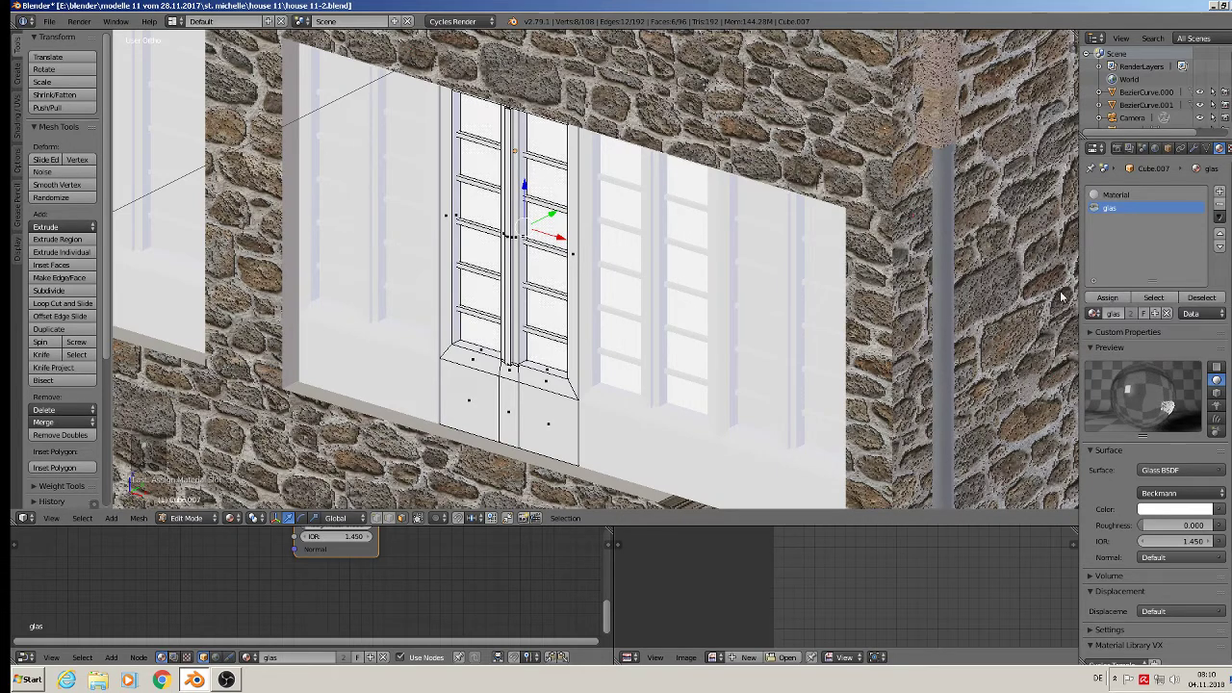
pyautogui.press('Tab')
# Delete the leftmost window in the large opening and put a duplicate of the neighbouring glazed window in its place
pyautogui.scroll(-2, 396, 259)
pyautogui.rightClick(433, 261)
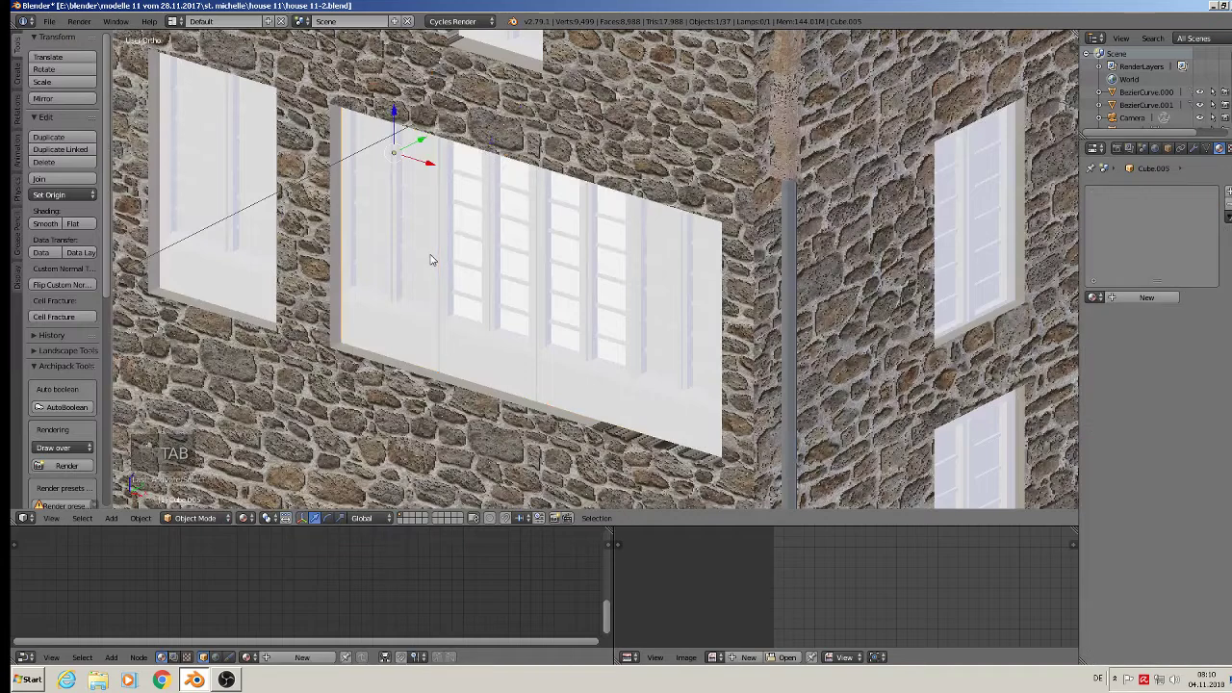
pyautogui.press('x')
pyautogui.click(412, 255)
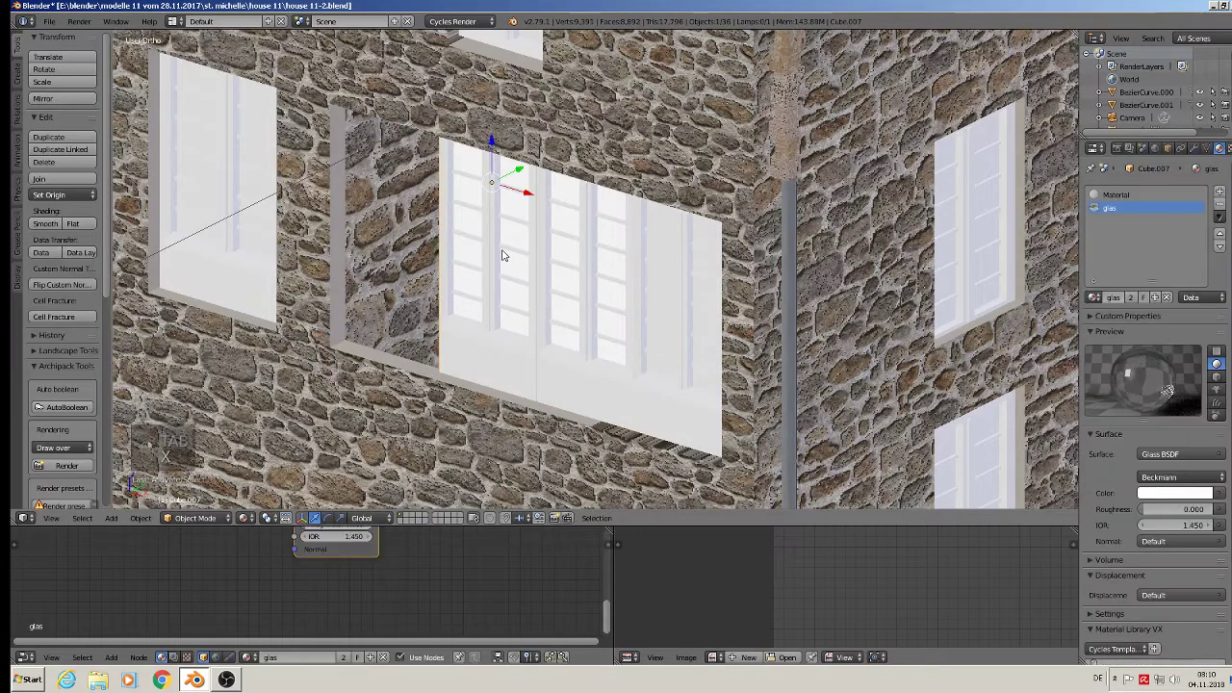
pyautogui.hotkey('shift', 'd')
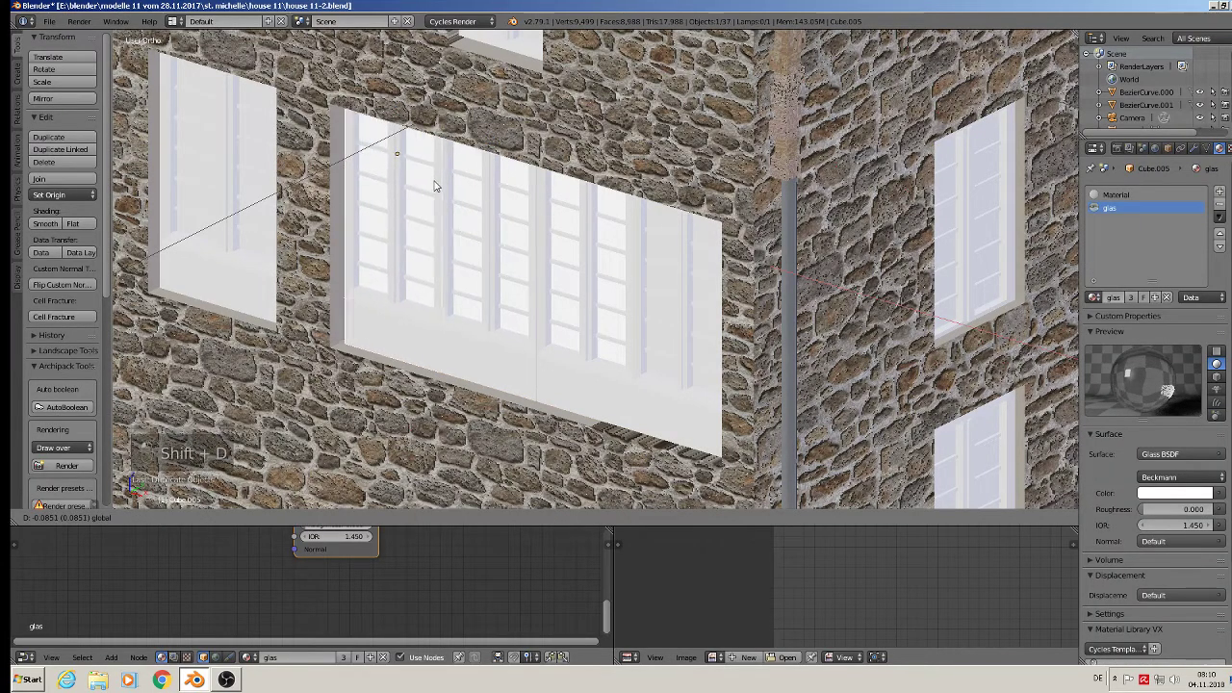
pyautogui.click(434, 185)
# Delete the rightmost window in the large opening, replace it with a duplicate of its glazed neighbour and deselect everything
pyautogui.rightClick(661, 276)
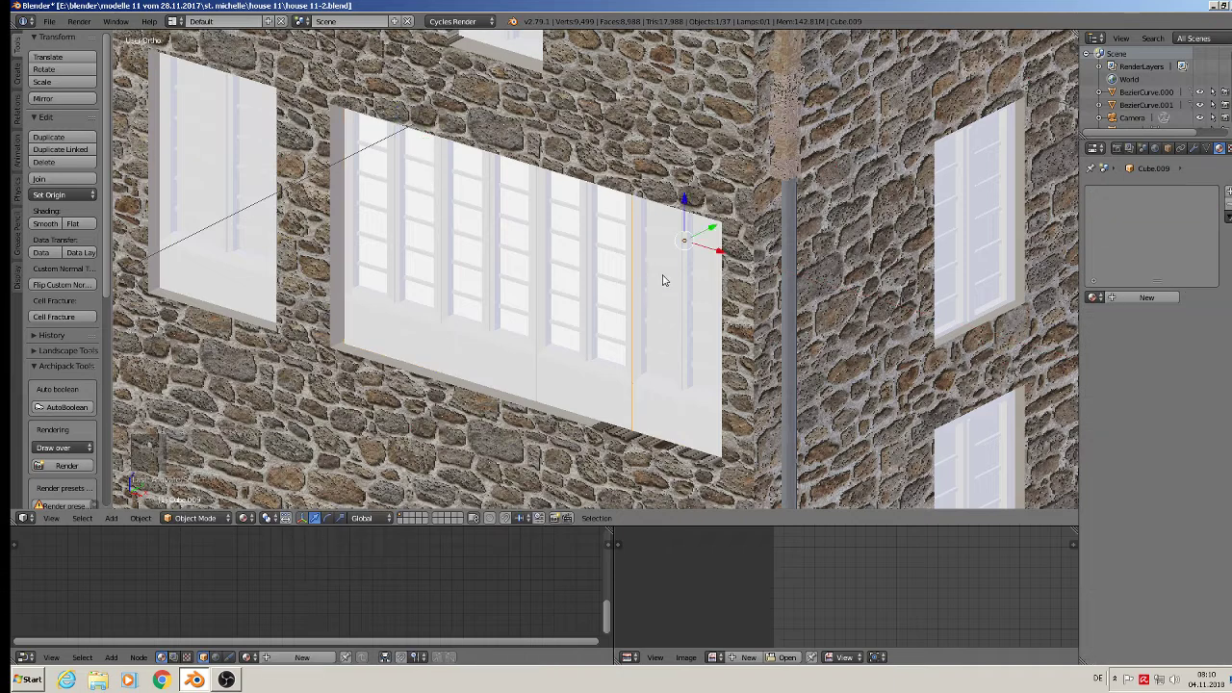
pyautogui.press('x')
pyautogui.click(660, 274)
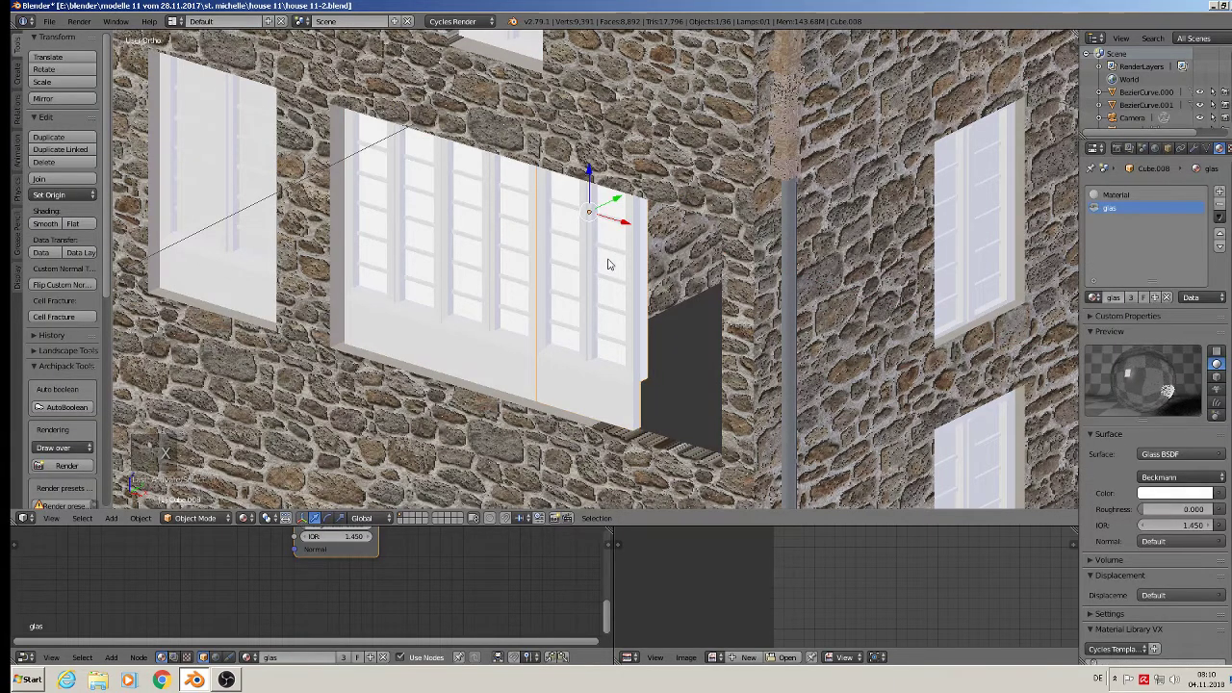
pyautogui.hotkey('shift', 'd')
pyautogui.moveTo(621, 225); pyautogui.dragTo(715, 260)
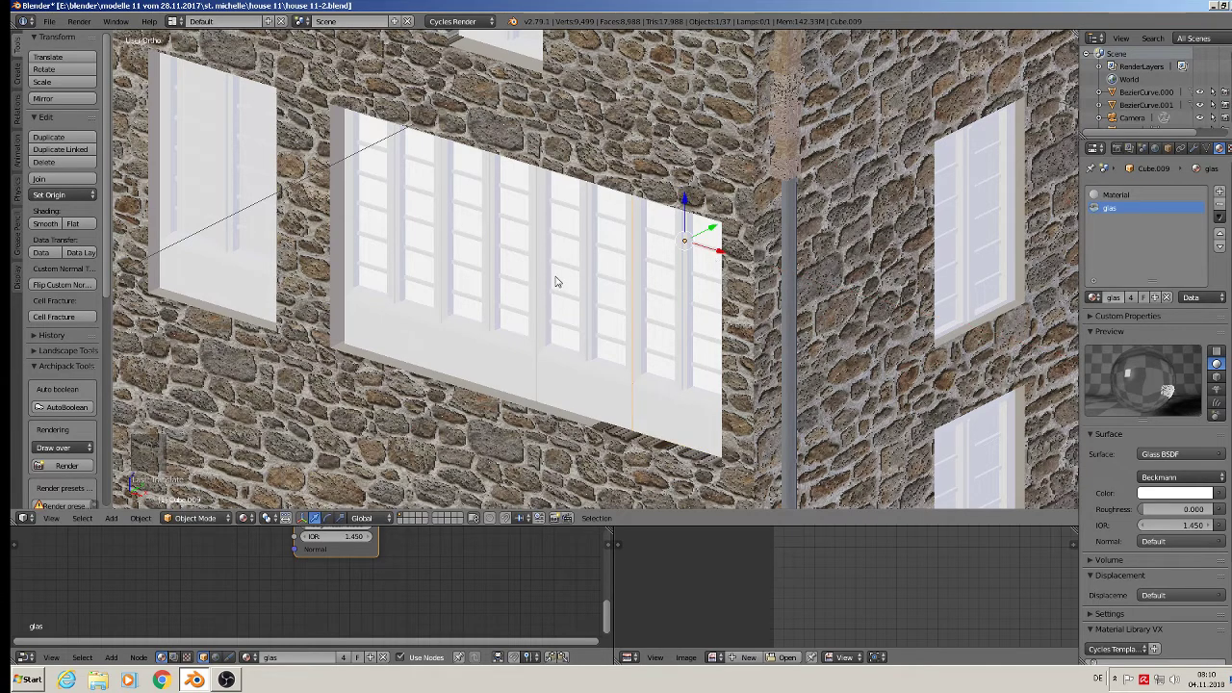
pyautogui.press('a')
pyautogui.keyDown('shift'); pyautogui.moveTo(656, 333); pyautogui.dragTo(666, 345, button='middle'); pyautogui.keyUp('shift')
pyautogui.scroll(-4, 627, 377)
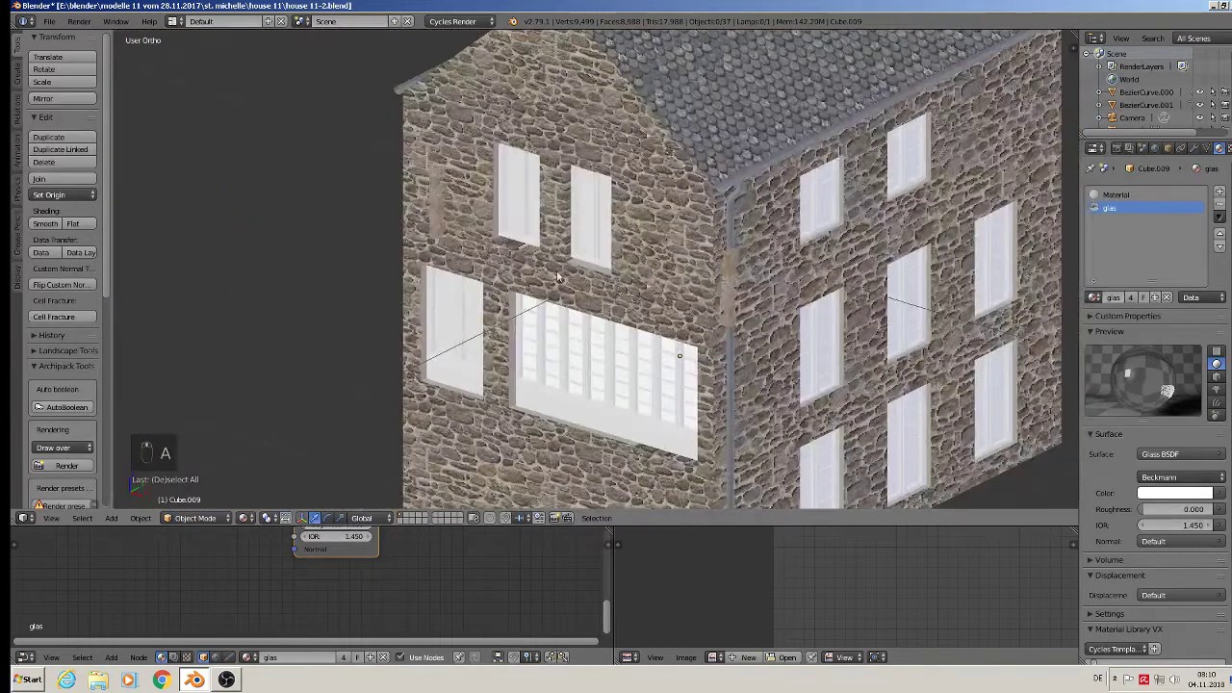
# Give the single window beside the large gable opening the existing Material and glas materials, assigning glas to its pane faces
pyautogui.keyDown('shift'); pyautogui.moveTo(557, 278); pyautogui.dragTo(563, 282, button='middle'); pyautogui.keyUp('shift')
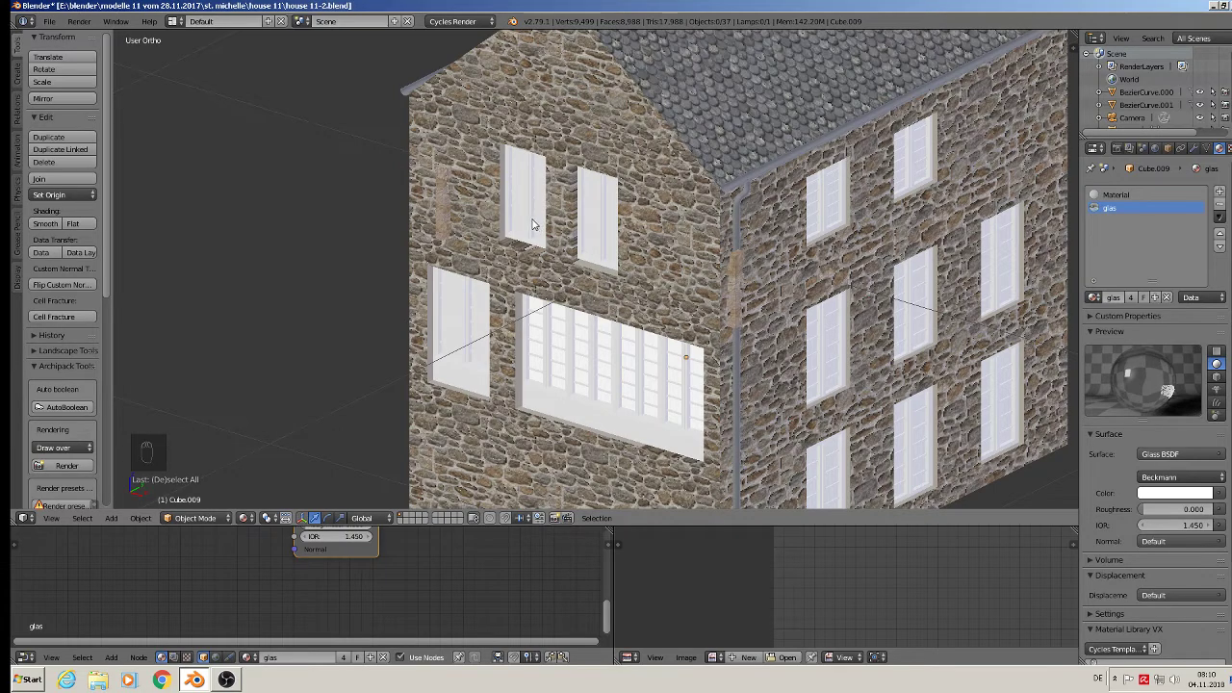
pyautogui.scroll(5, 453, 338)
pyautogui.rightClick(466, 325)
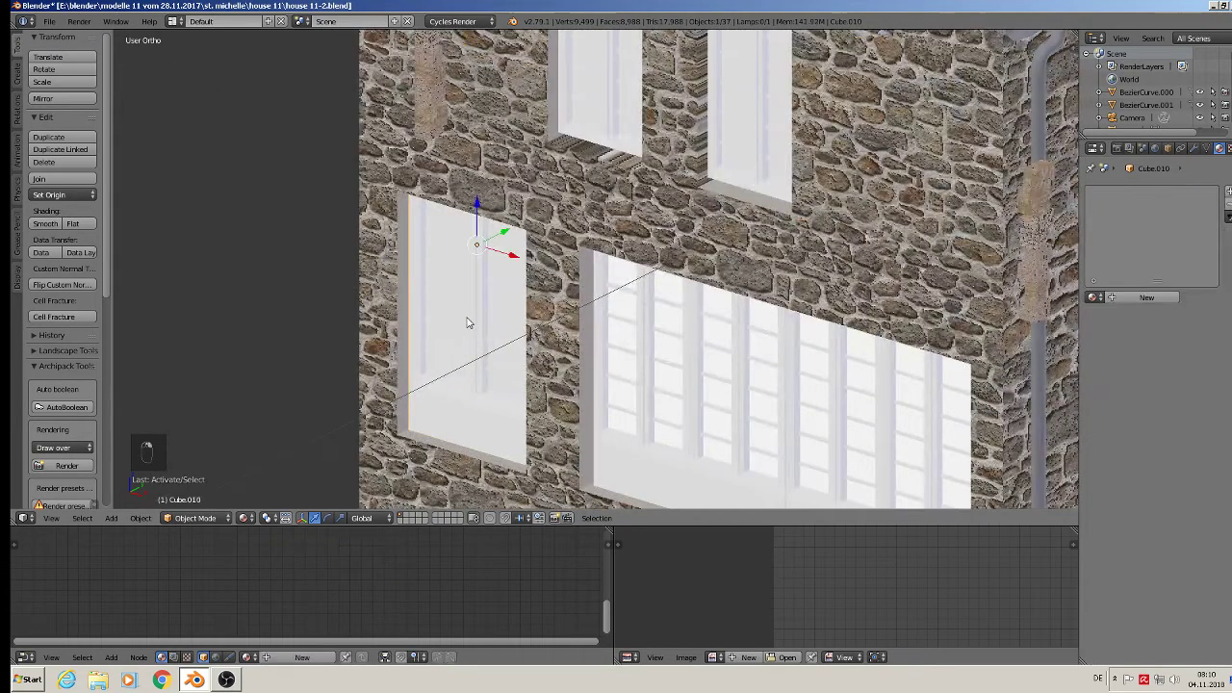
pyautogui.press('Tab')
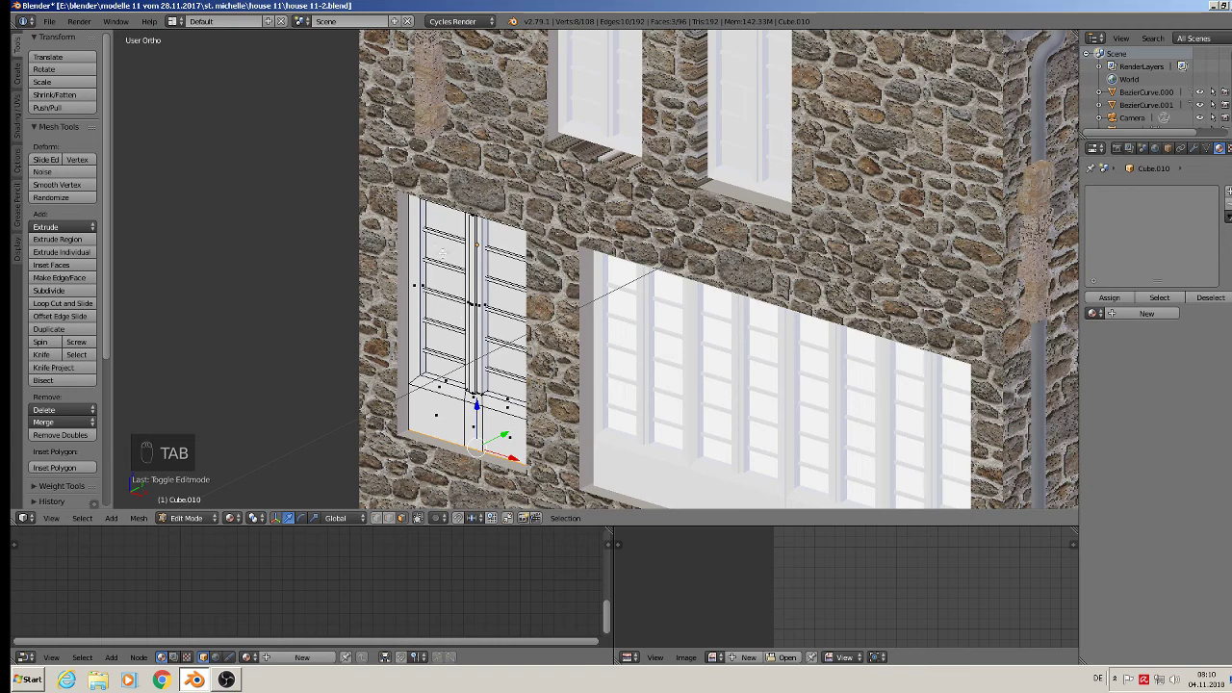
pyautogui.rightClick(443, 252)
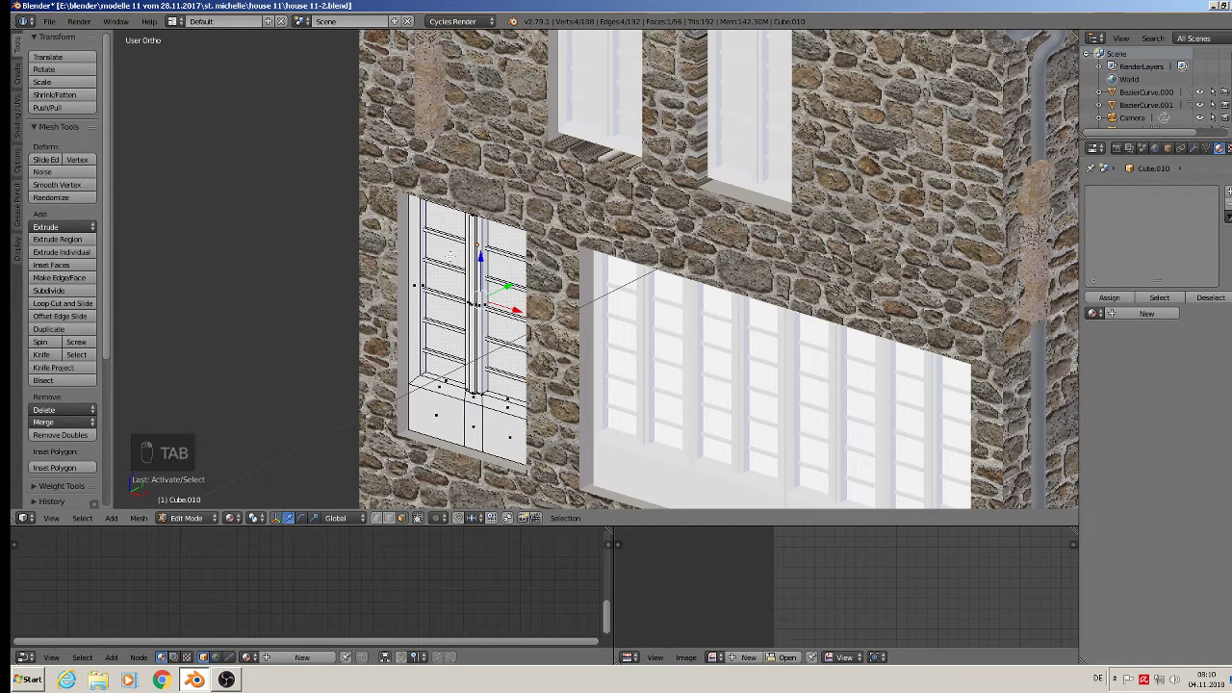
pyautogui.press('l')
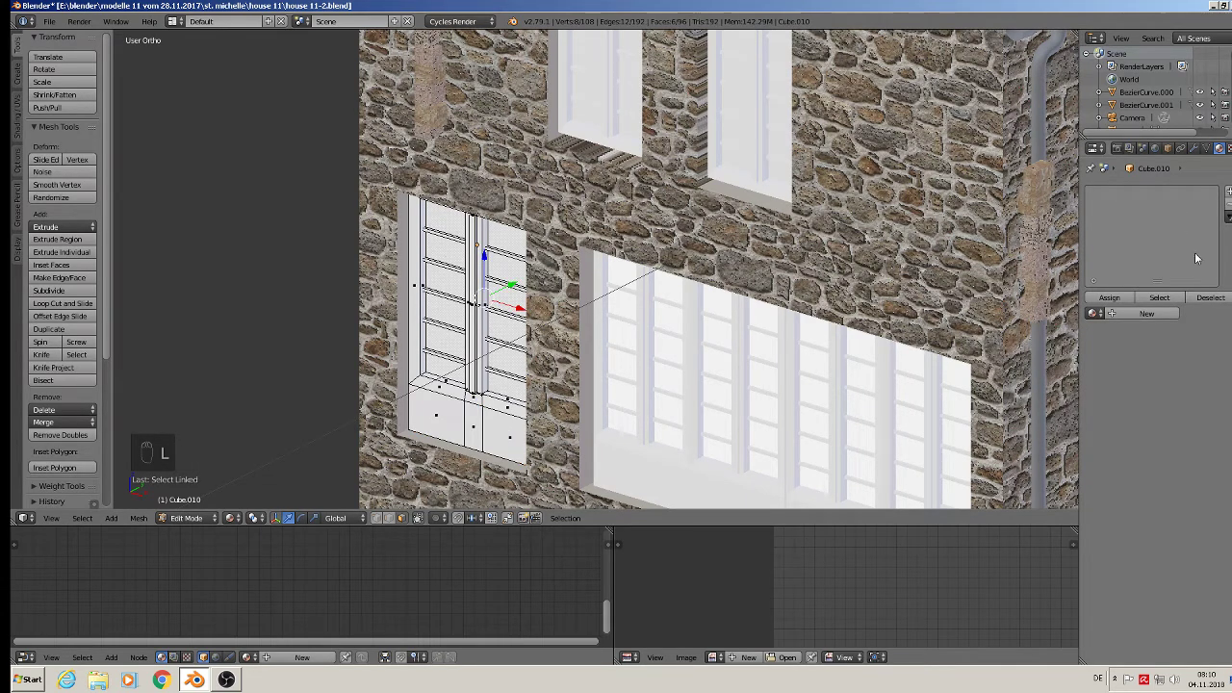
pyautogui.click(1093, 313)
pyautogui.click(1002, 440)
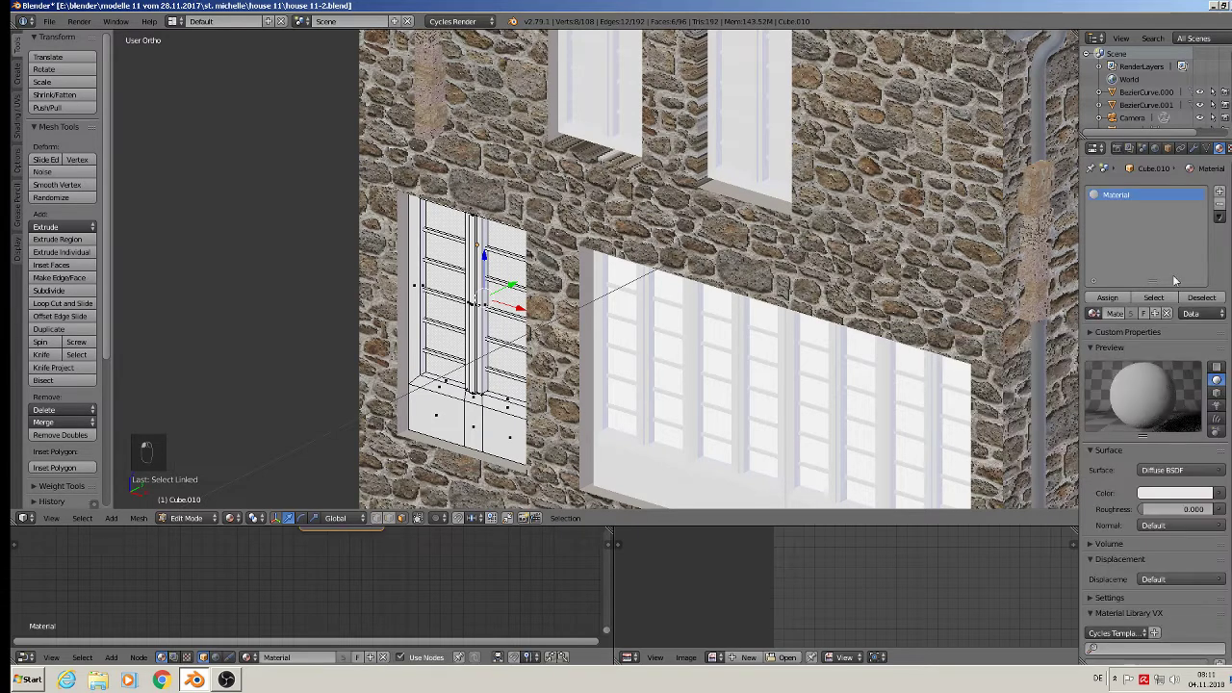
pyautogui.click(1220, 189)
pyautogui.click(1094, 313)
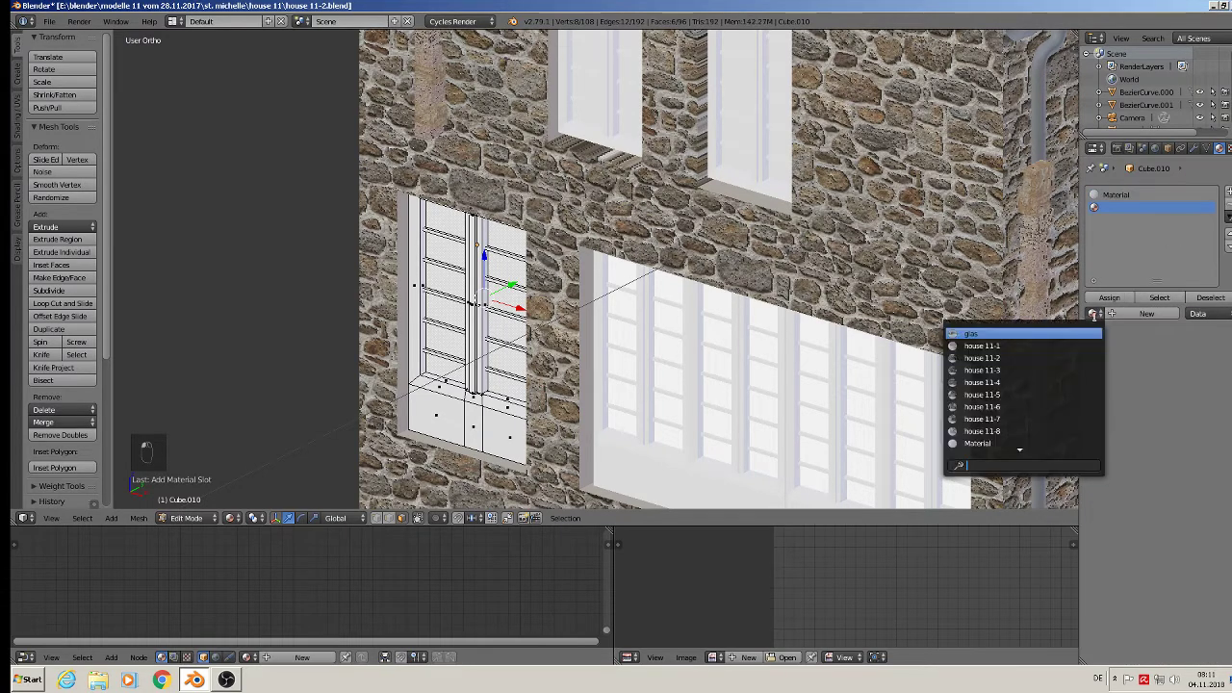
pyautogui.click(1059, 334)
pyautogui.click(1103, 301)
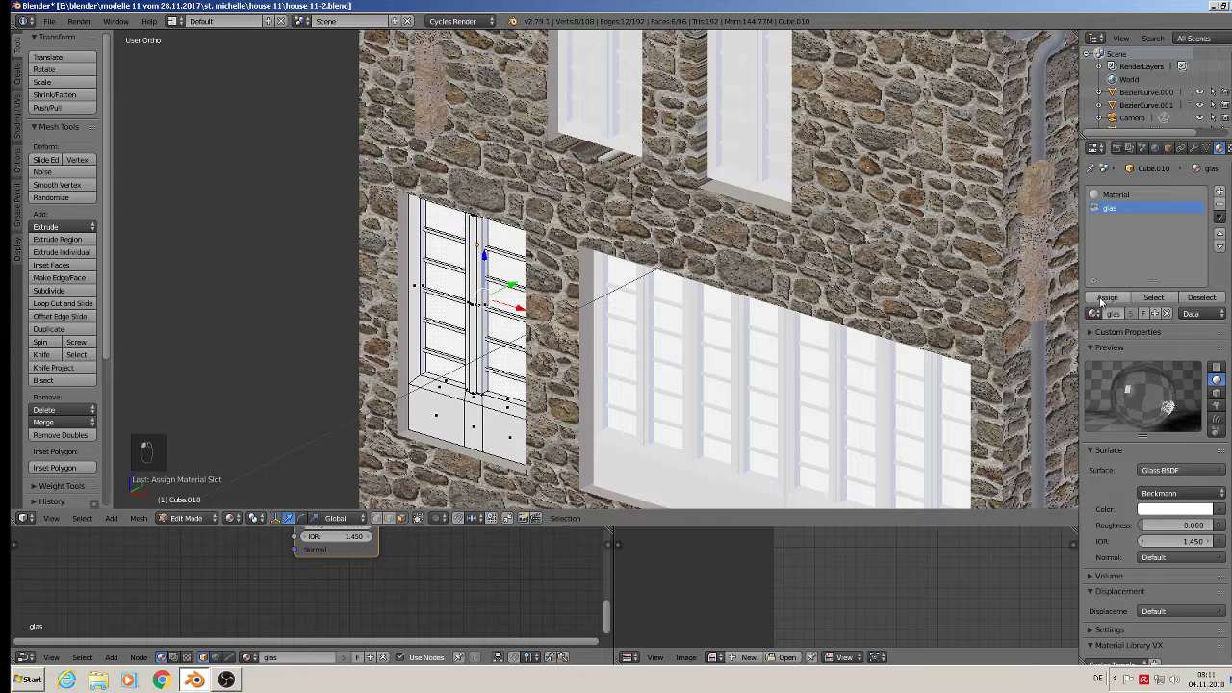
pyautogui.press('Tab')
# Give the upper-left gable window the existing Material and glas materials, assigning glas to its pane faces
pyautogui.scroll(-3, 549, 289)
pyautogui.keyDown('shift'); pyautogui.moveTo(558, 284); pyautogui.dragTo(495, 332, button='middle'); pyautogui.keyUp('shift')
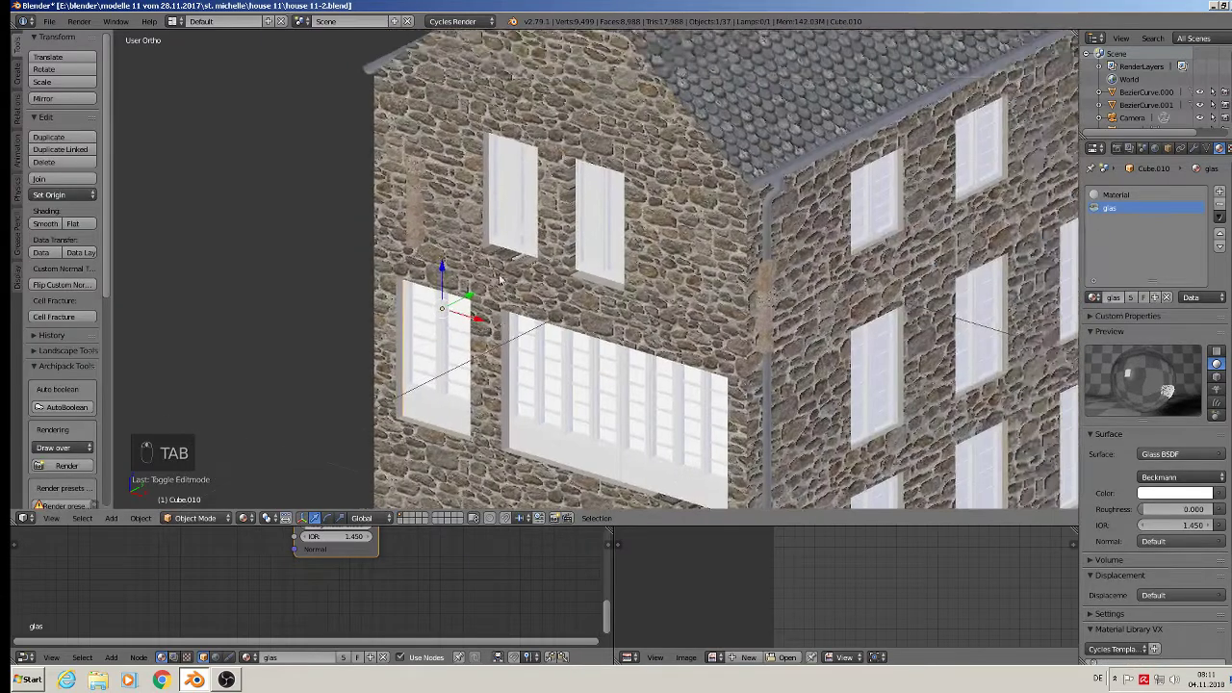
pyautogui.scroll(3, 512, 201)
pyautogui.rightClick(511, 199)
pyautogui.press('Tab')
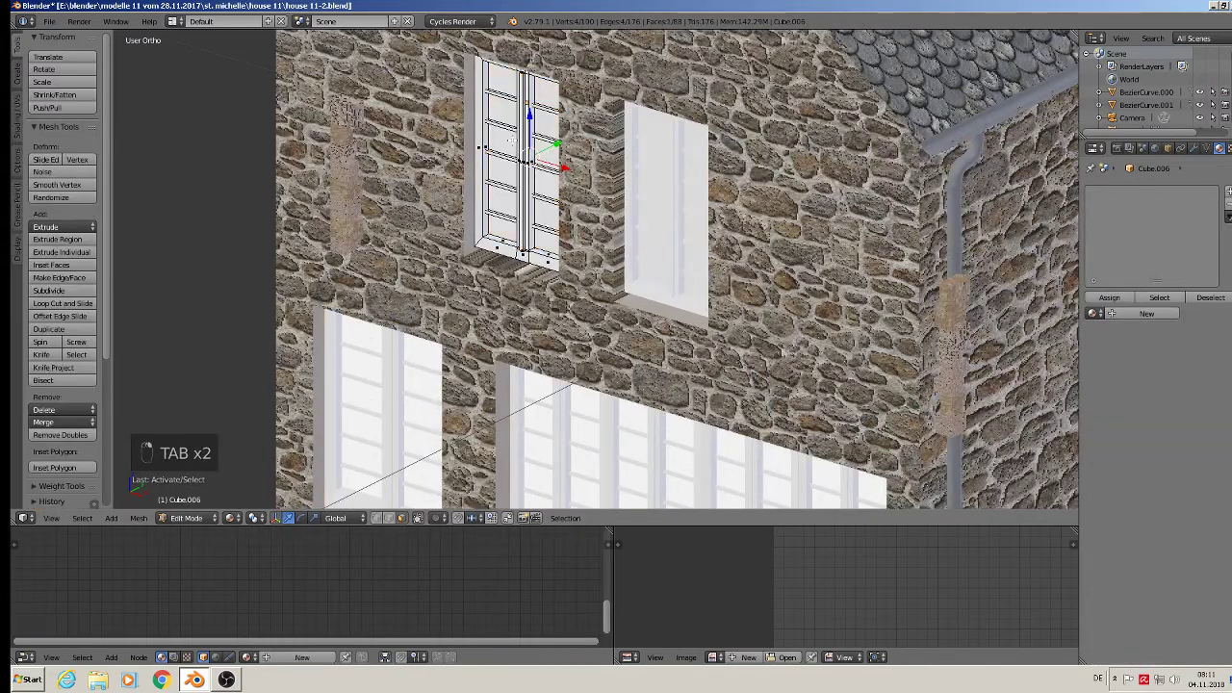
pyautogui.press('l')
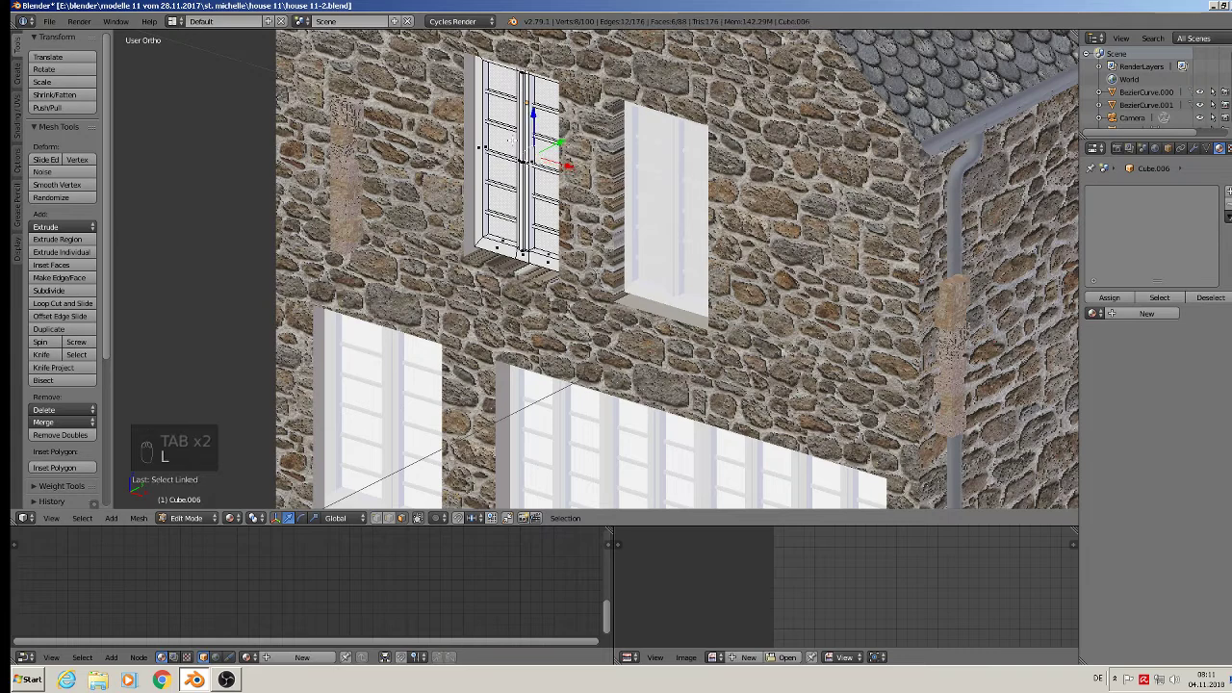
pyautogui.click(1095, 314)
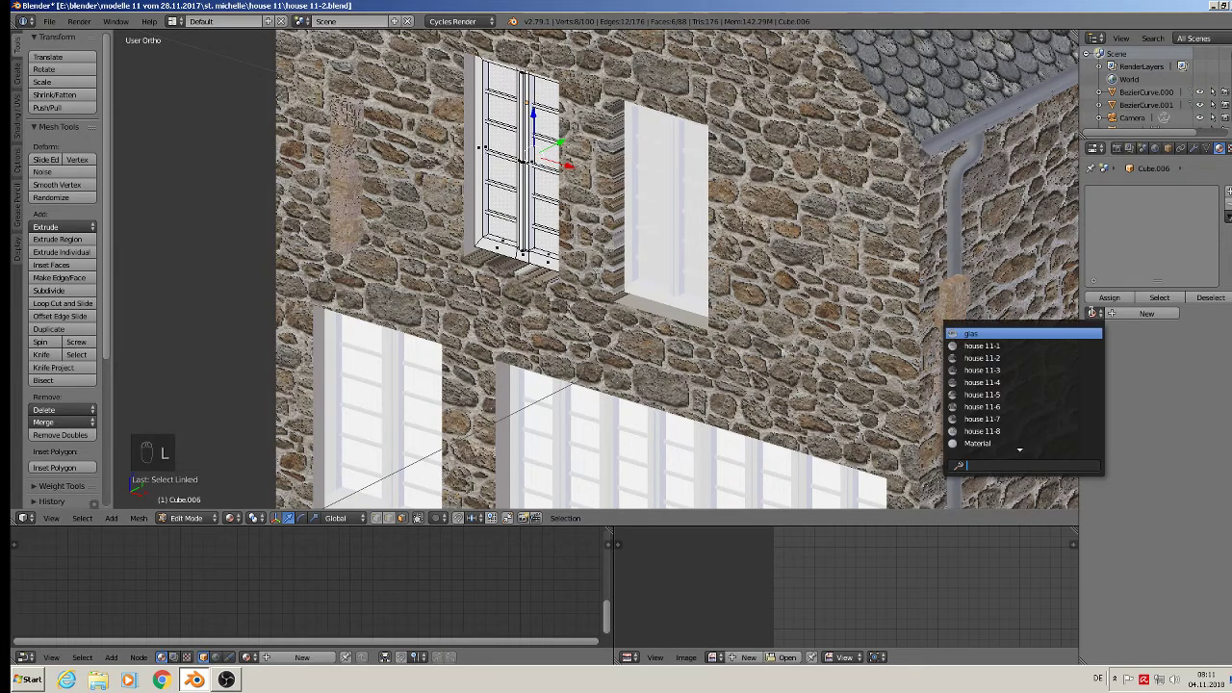
pyautogui.click(1059, 449)
pyautogui.click(1220, 192)
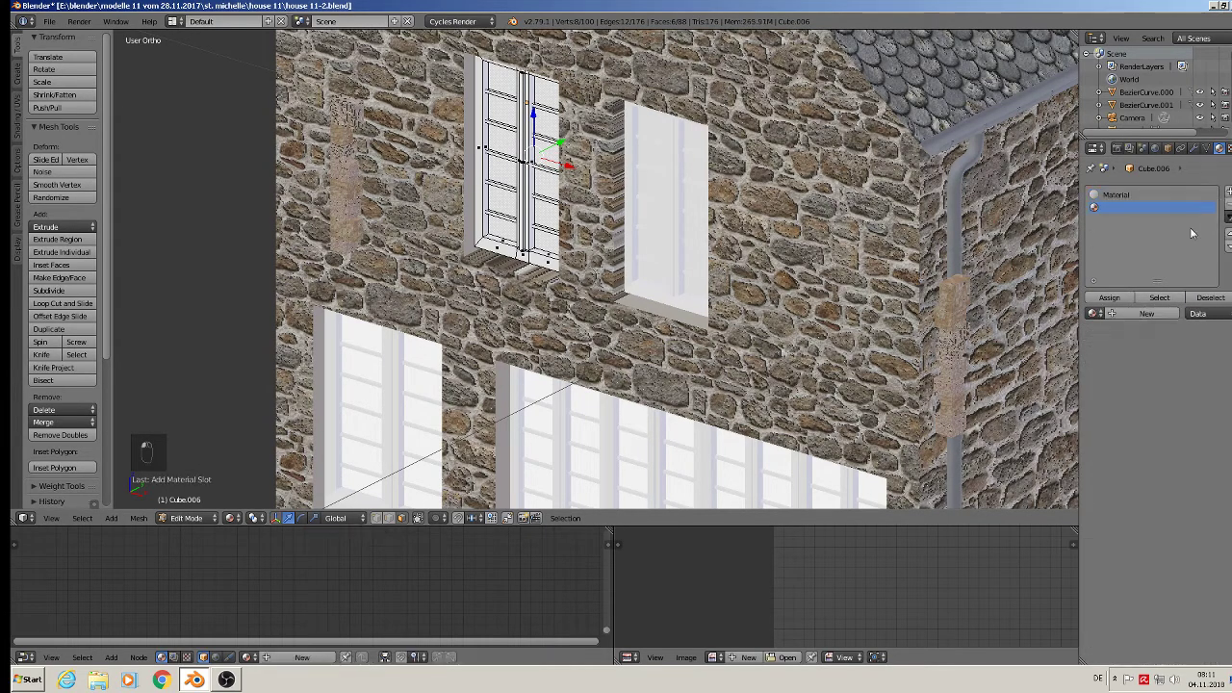
pyautogui.click(1095, 313)
pyautogui.click(1076, 332)
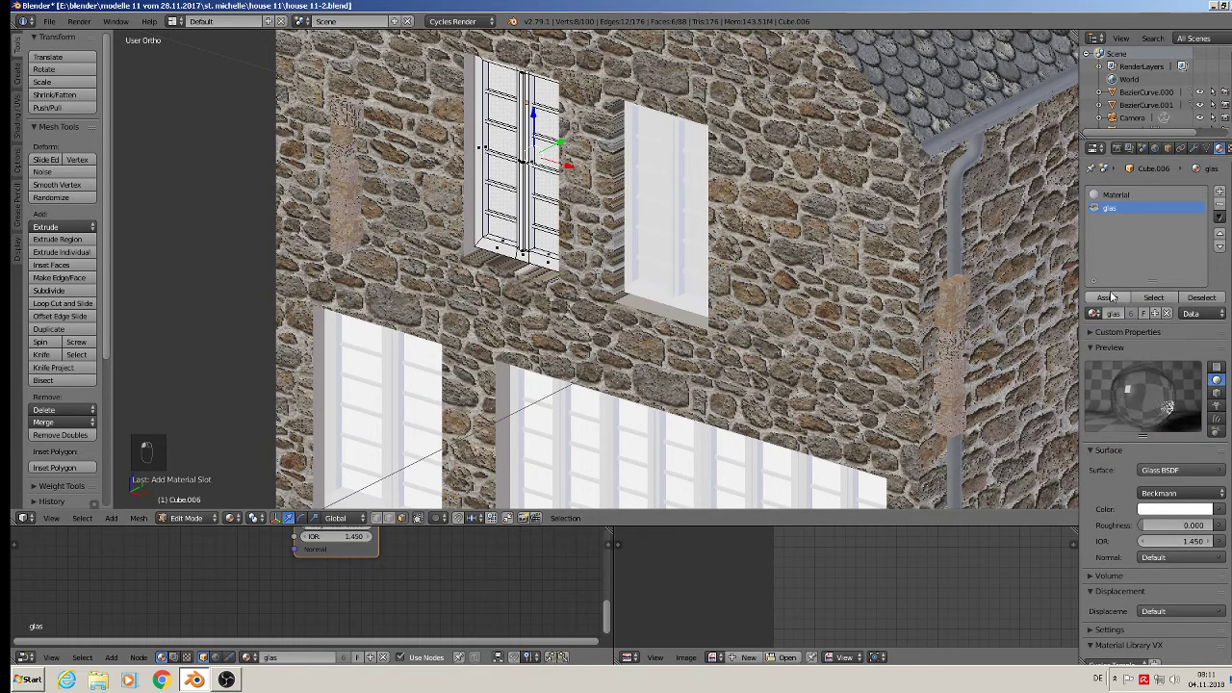
pyautogui.click(1108, 298)
pyautogui.press('Tab')
# Delete the upper-right gable window, put a duplicate of its glazed neighbour in its place and deselect everything
pyautogui.rightClick(651, 207)
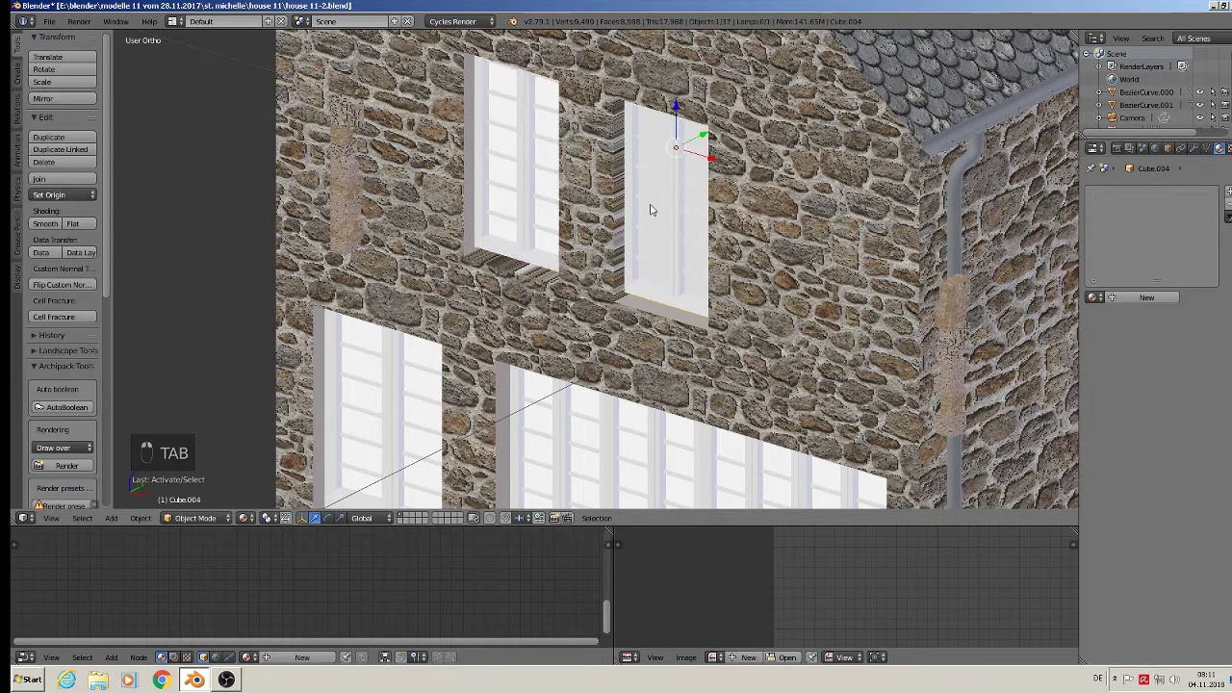
pyautogui.press('x')
pyautogui.click(640, 207)
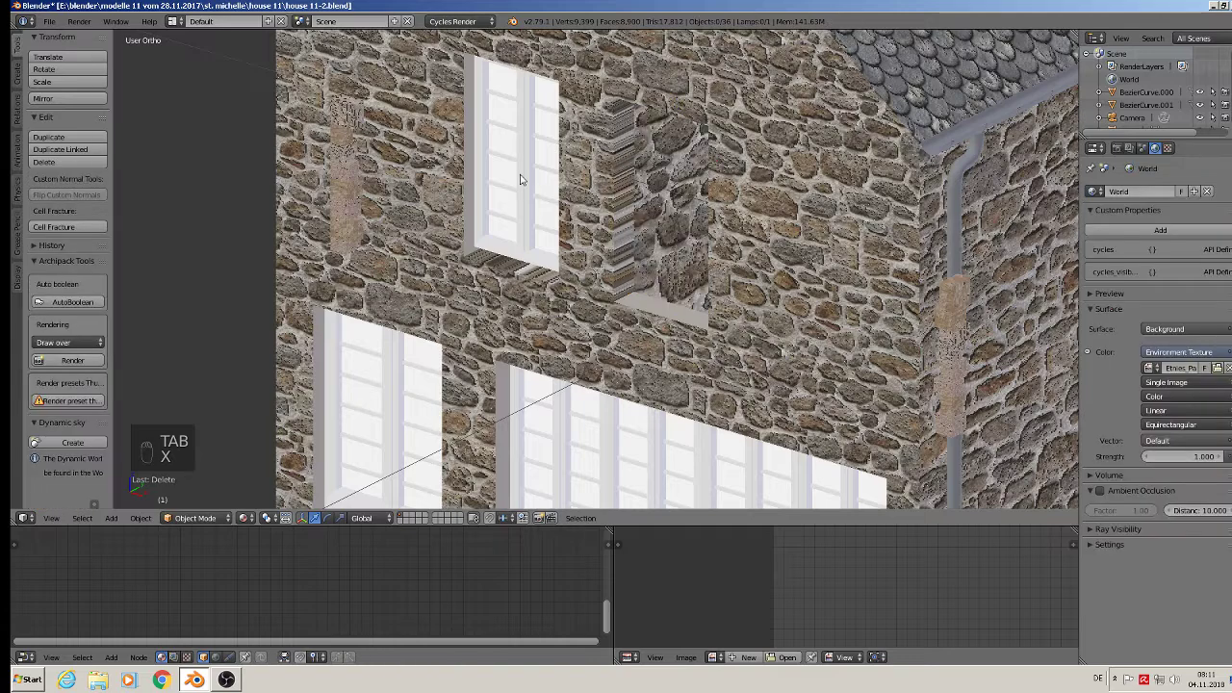
pyautogui.rightClick(513, 173)
pyautogui.hotkey('shift', 'd')
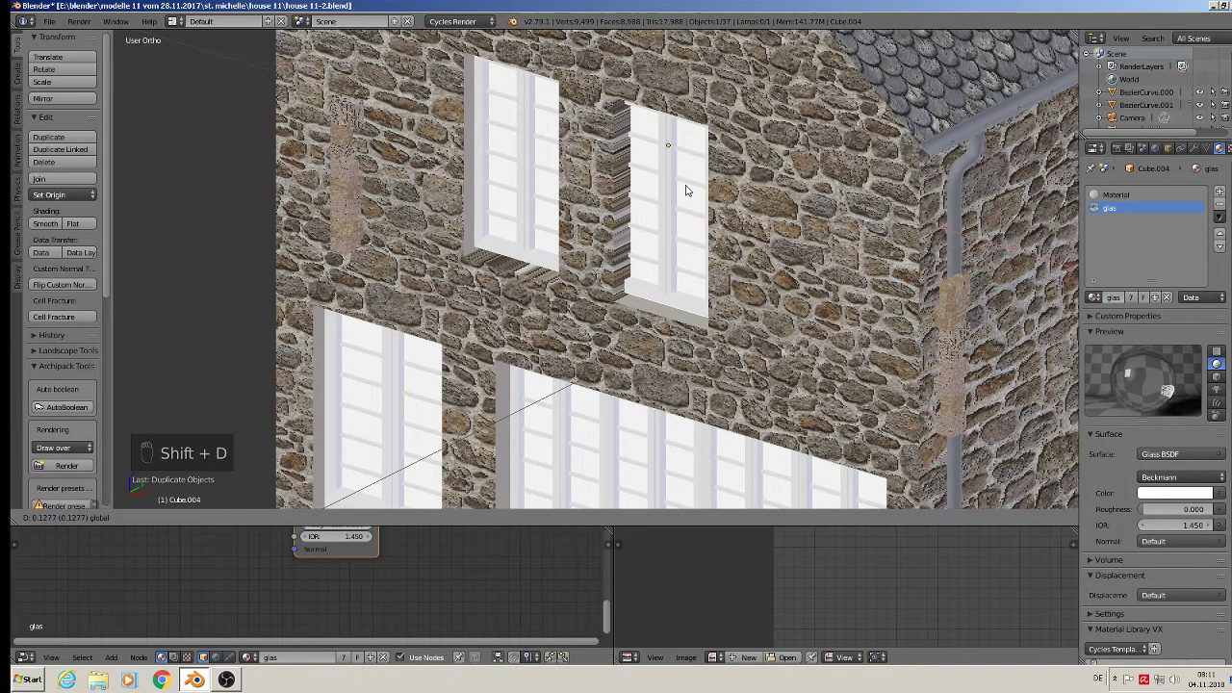
pyautogui.click(696, 198)
pyautogui.scroll(-3, 714, 217)
pyautogui.keyDown('shift'); pyautogui.moveTo(859, 302); pyautogui.dragTo(809, 213, button='middle'); pyautogui.keyUp('shift')
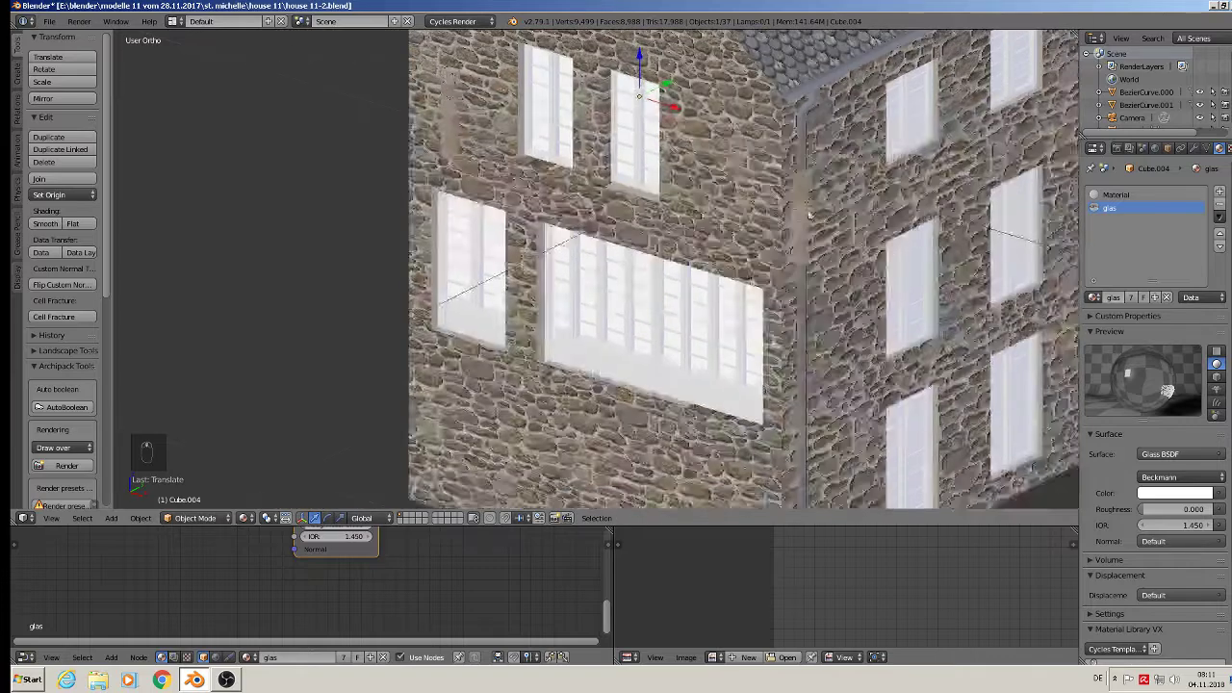
pyautogui.press('a')
# Give the side wall's top-row window nearest the drainpipe the existing Material and glas materials, assigning glas to its pane faces
pyautogui.moveTo(902, 270); pyautogui.dragTo(674, 154, button='middle')
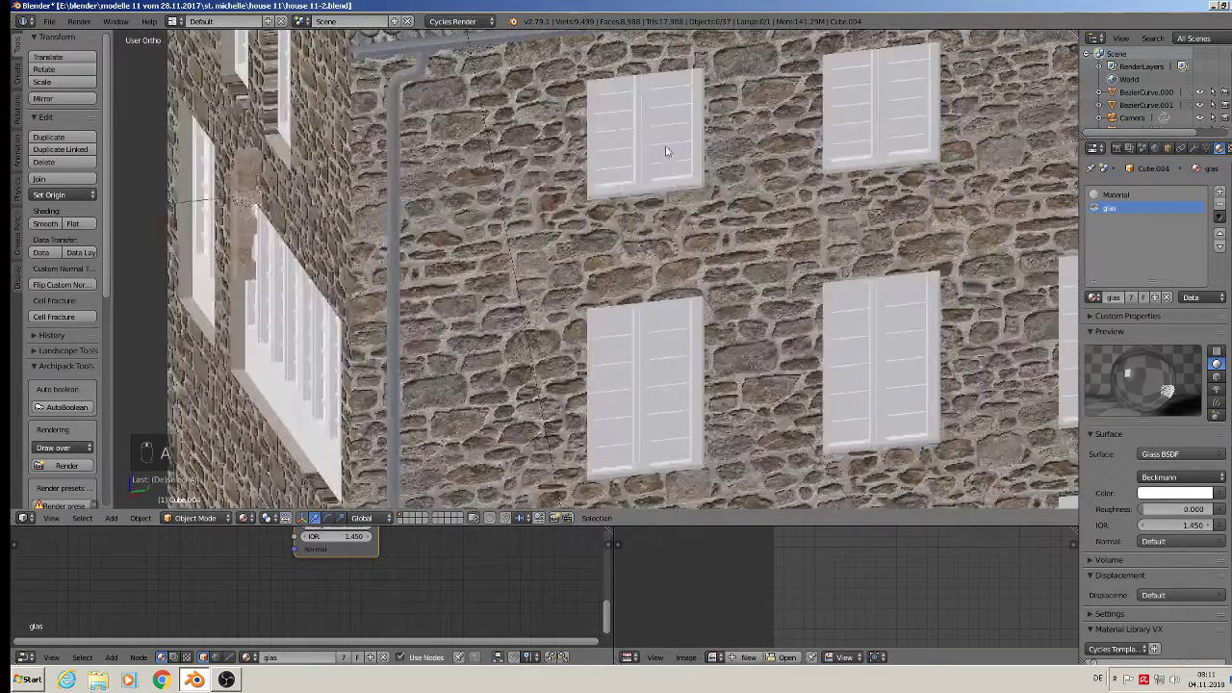
pyautogui.rightClick(665, 151)
pyautogui.press('Tab')
pyautogui.rightClick(666, 118)
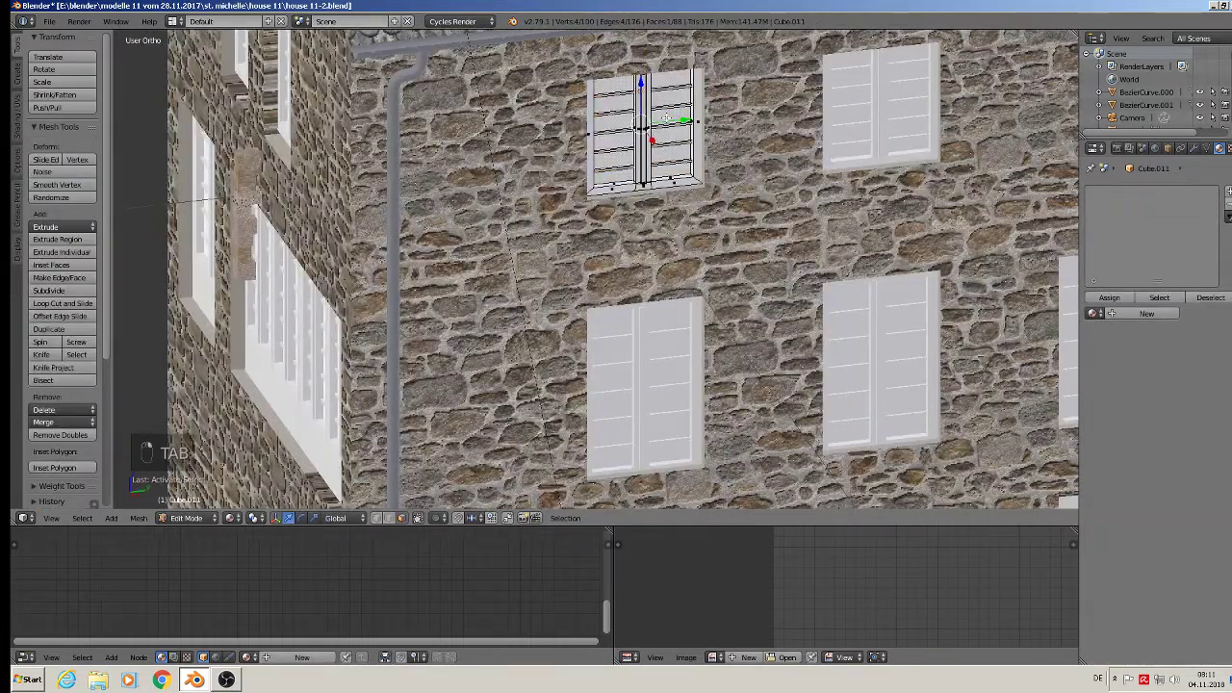
pyautogui.press('l')
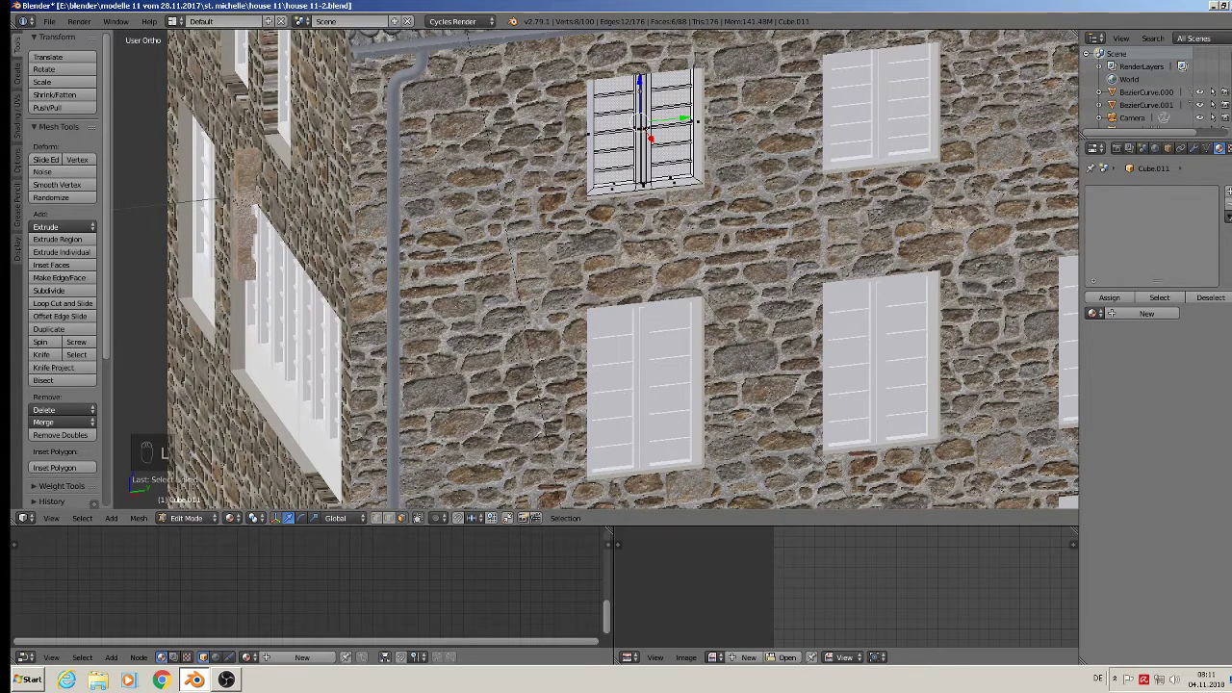
pyautogui.click(1228, 192)
pyautogui.click(1095, 314)
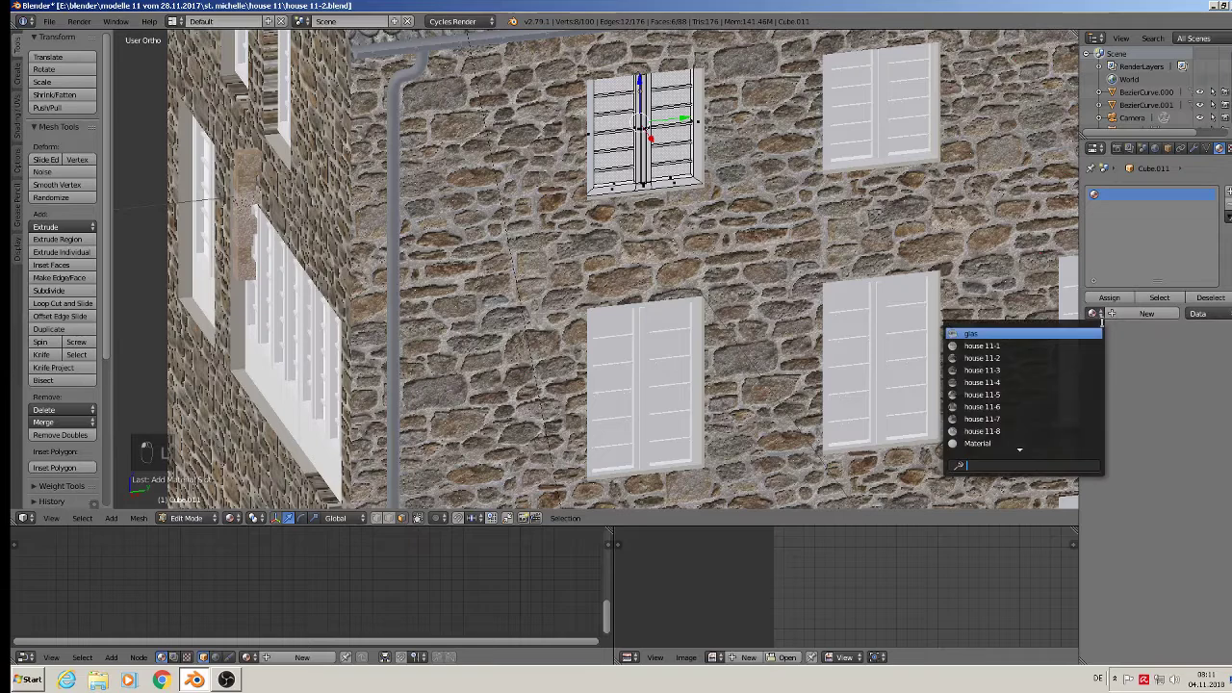
pyautogui.click(1052, 442)
pyautogui.click(1220, 193)
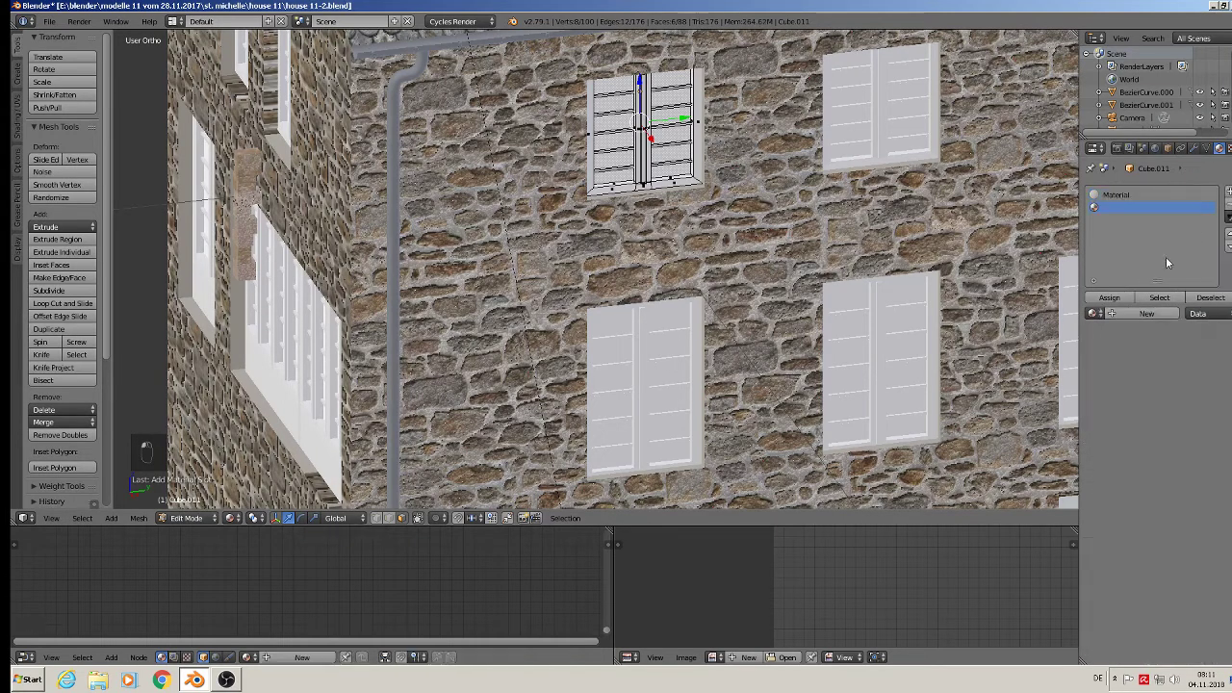
pyautogui.click(1092, 314)
pyautogui.click(1051, 334)
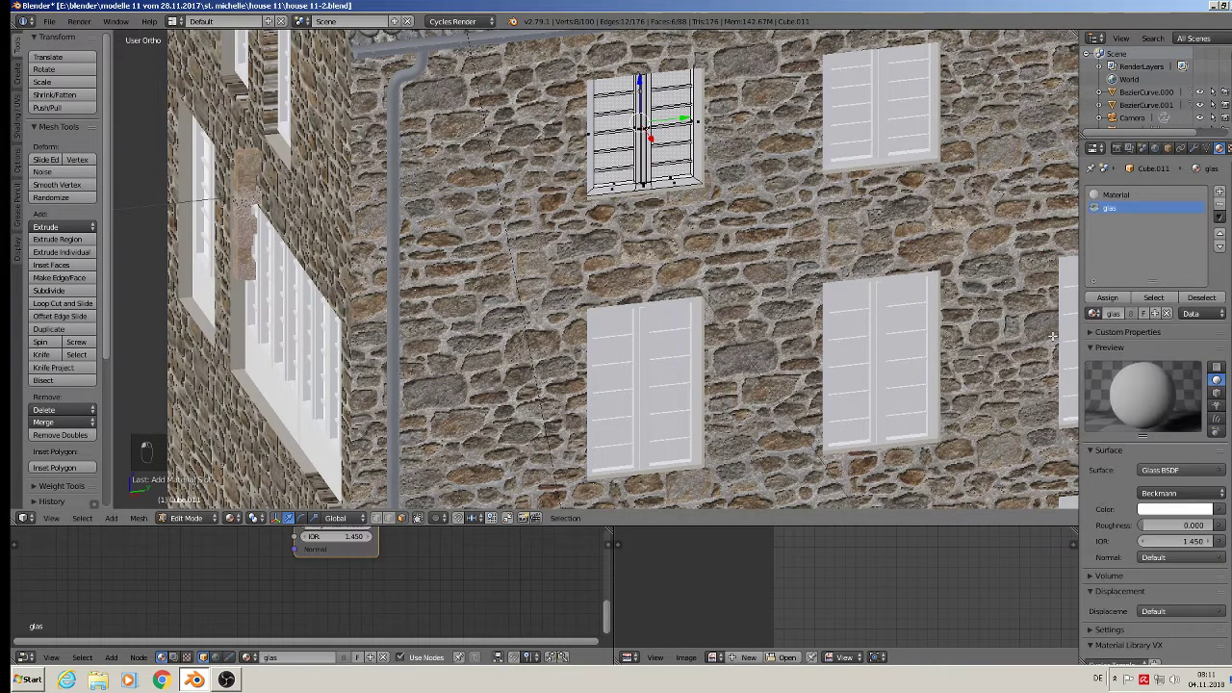
pyautogui.click(1107, 299)
pyautogui.press('Tab')
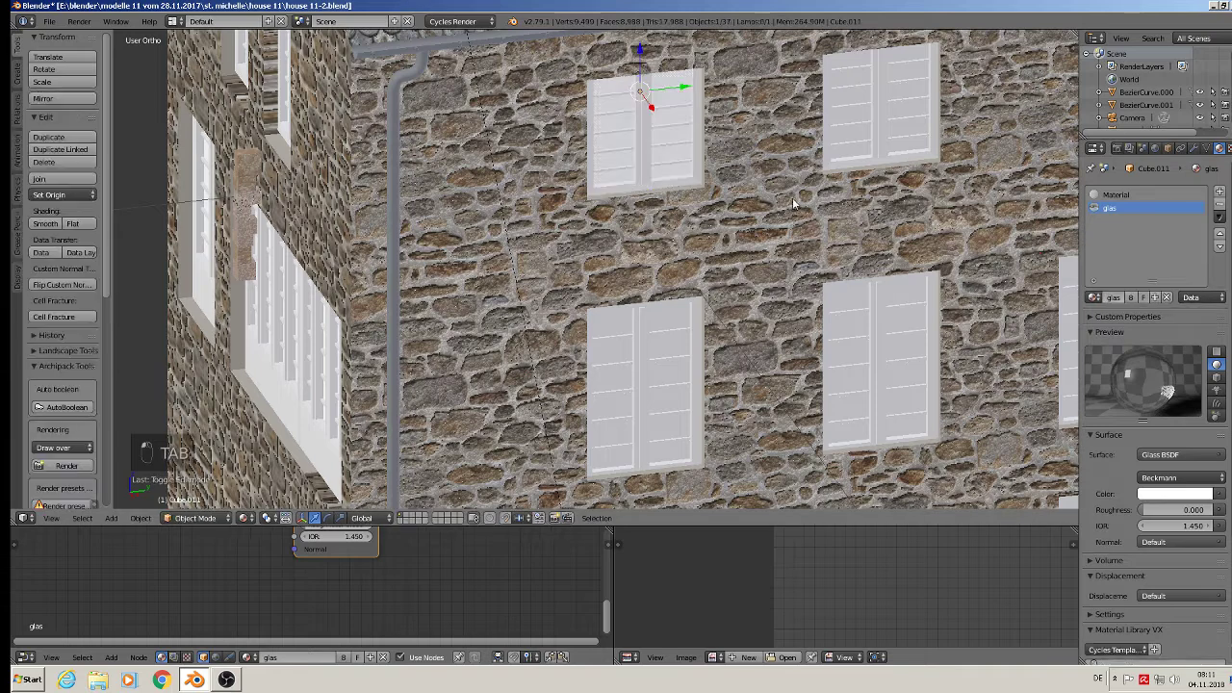
# Delete the next window in the side wall's top row and put a duplicate of the glazed window in its place
pyautogui.rightClick(844, 137)
pyautogui.press('x')
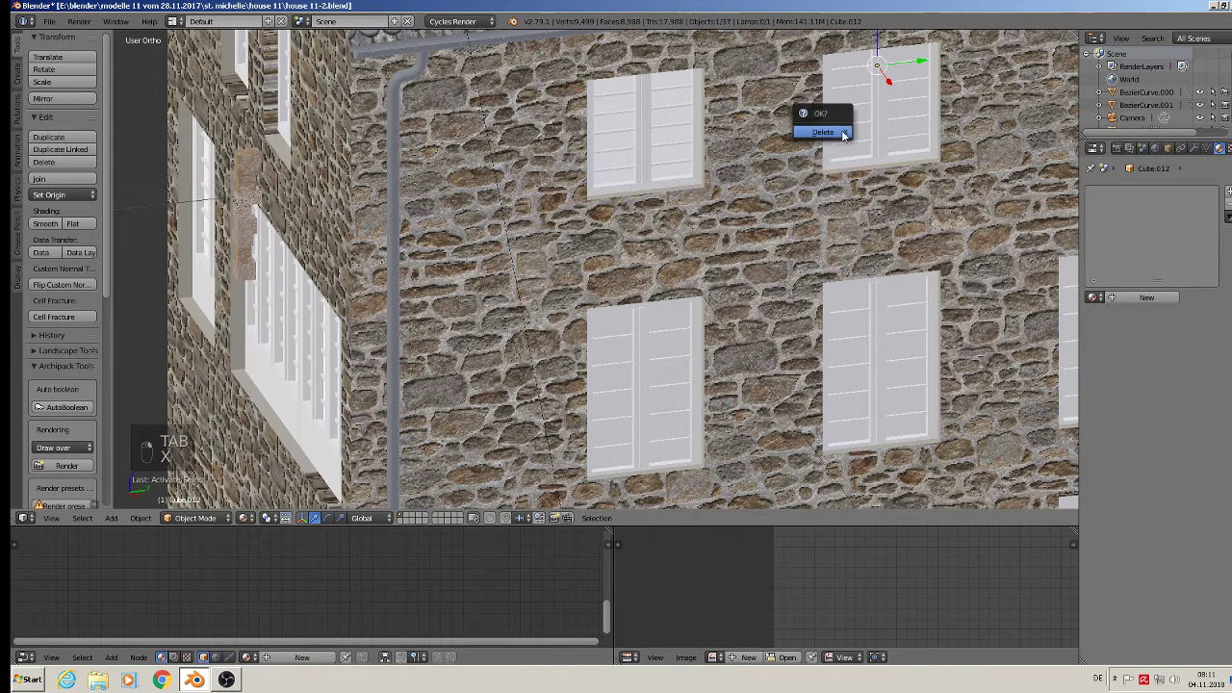
pyautogui.click(843, 135)
pyautogui.rightClick(647, 154)
pyautogui.hotkey('shift', 'd')
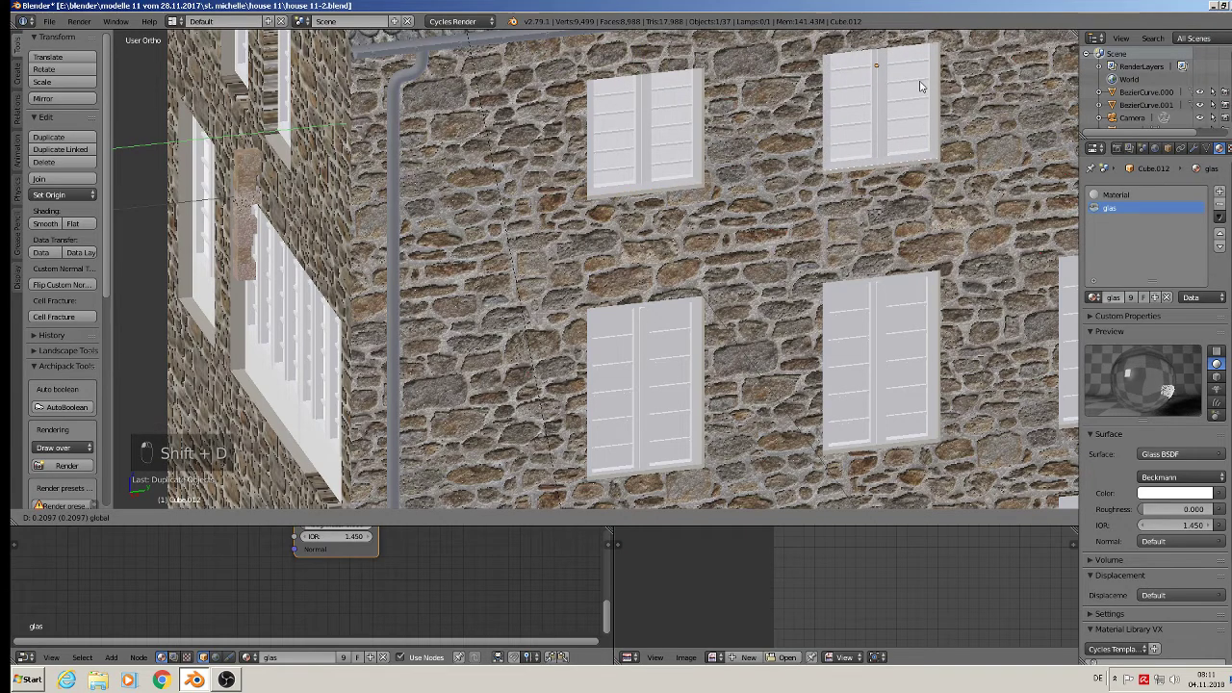
pyautogui.click(919, 87)
# Give the second-row window nearest the drainpipe the existing Material and glas materials, assigning glas to its pane faces
pyautogui.keyDown('shift'); pyautogui.moveTo(919, 86); pyautogui.dragTo(494, 239, button='middle'); pyautogui.keyUp('shift')
pyautogui.rightClick(493, 234)
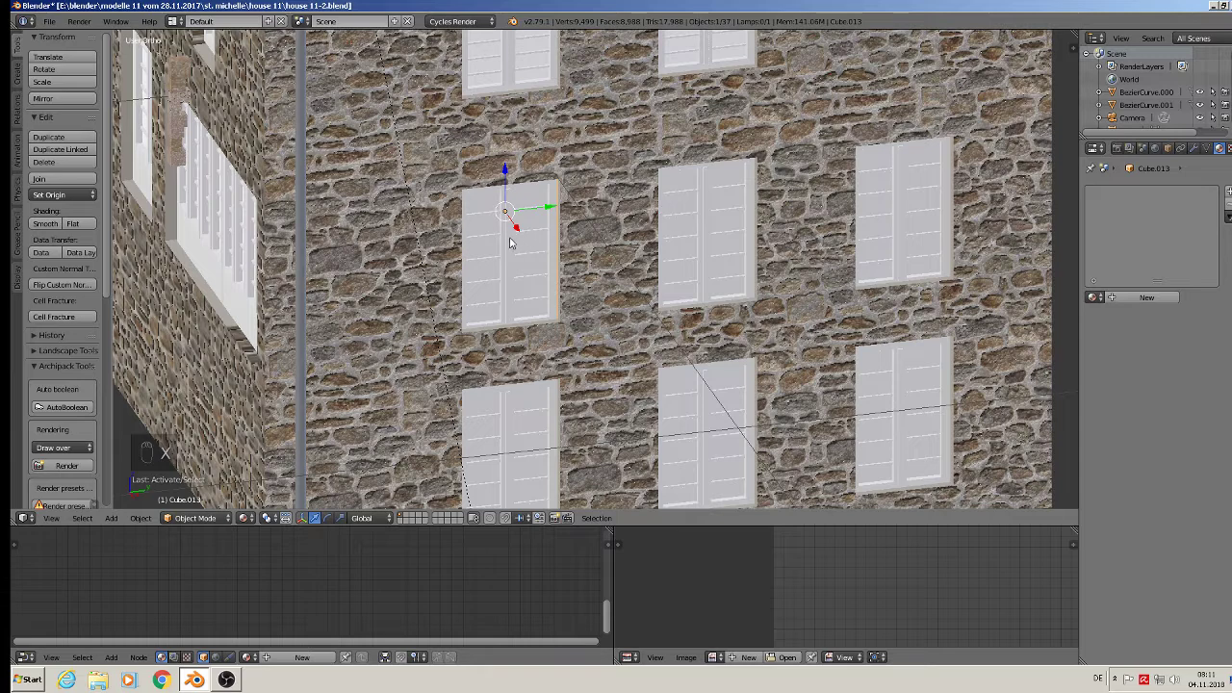
pyautogui.press('Tab')
pyautogui.rightClick(485, 217)
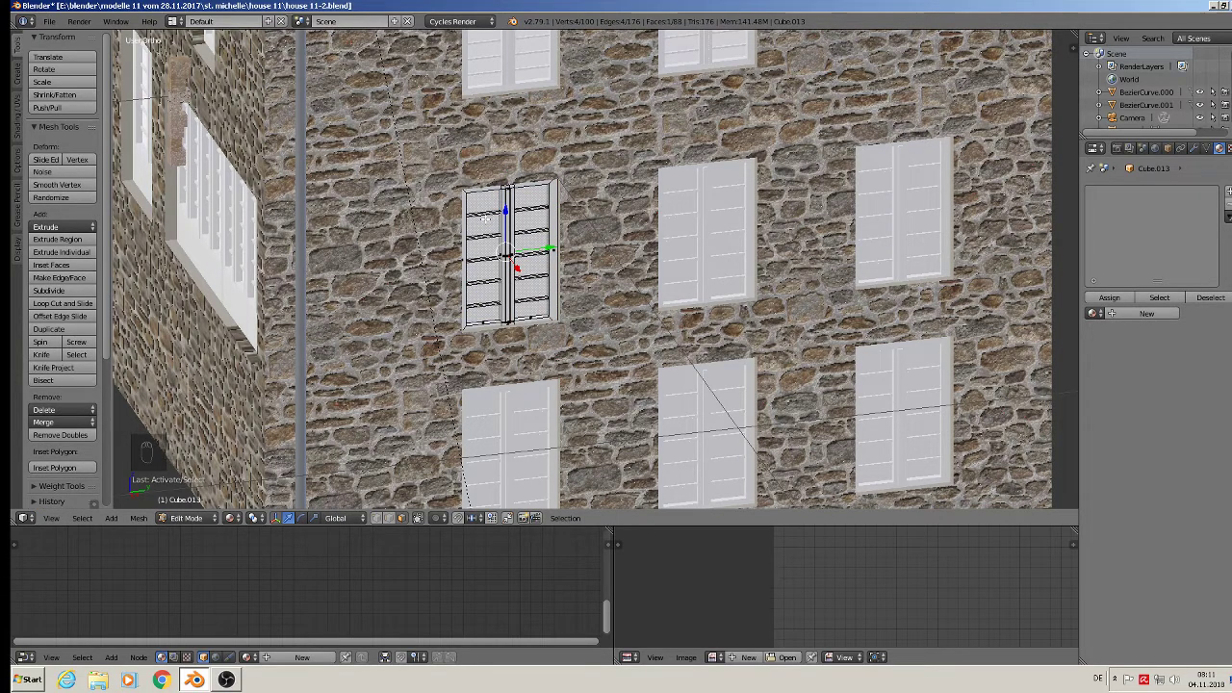
pyautogui.press('l')
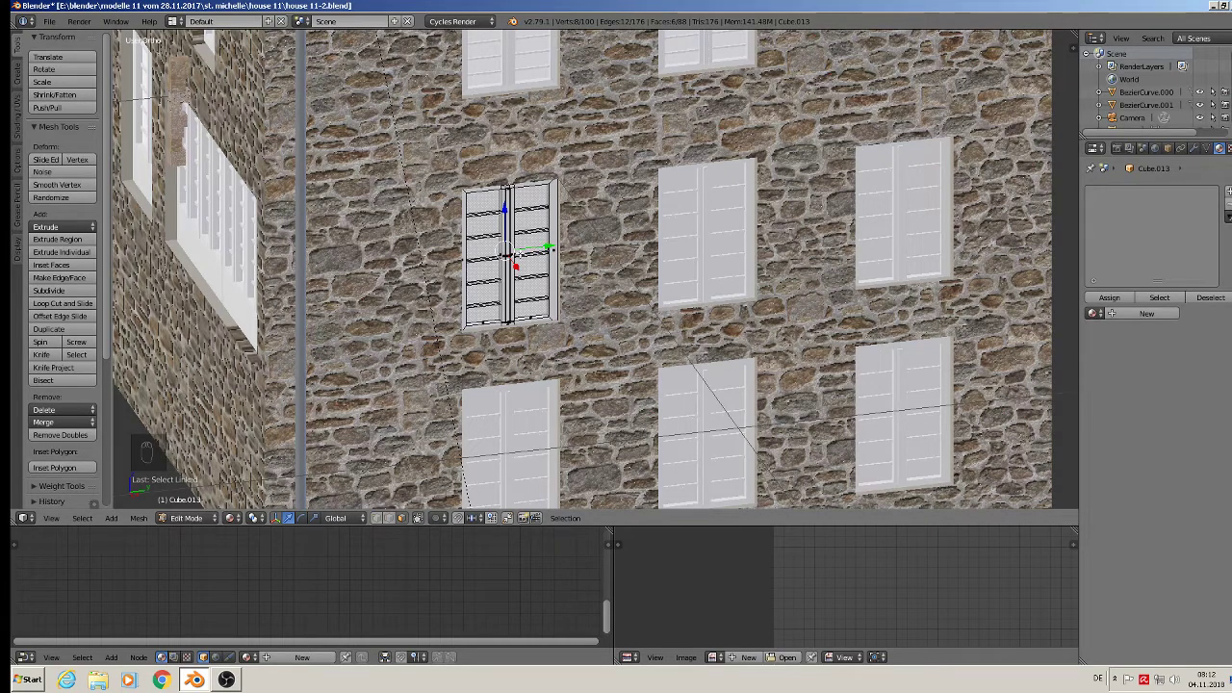
pyautogui.click(1093, 313)
pyautogui.click(1038, 444)
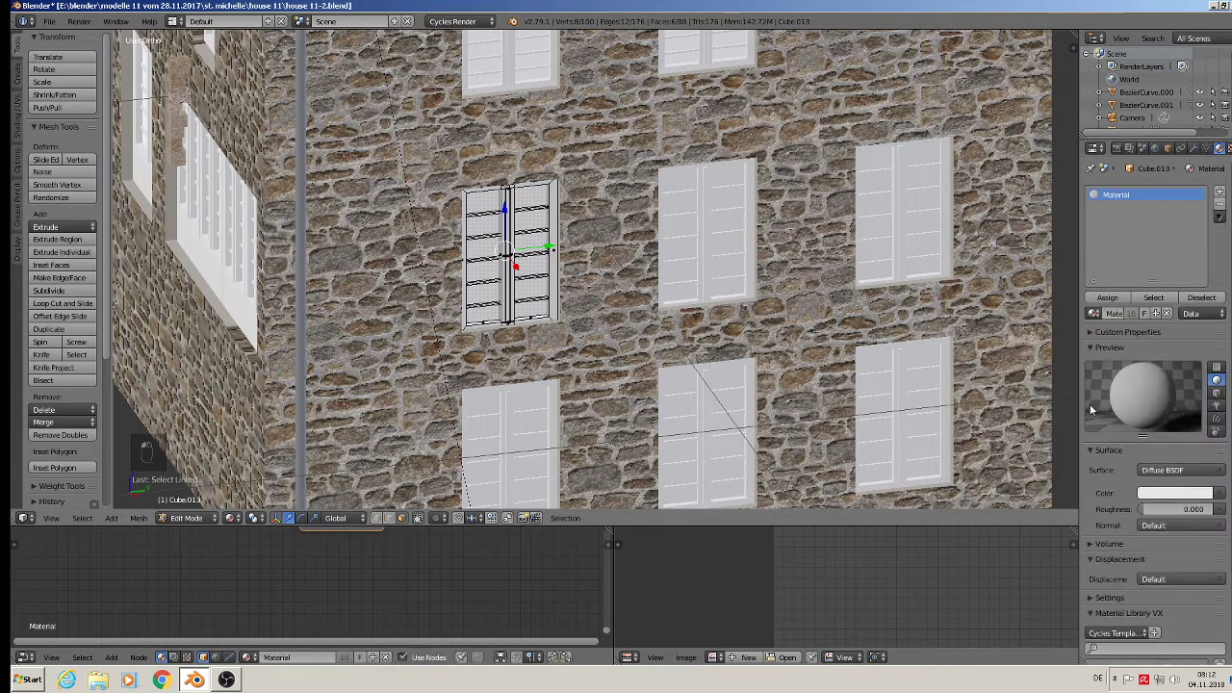
pyautogui.click(1220, 192)
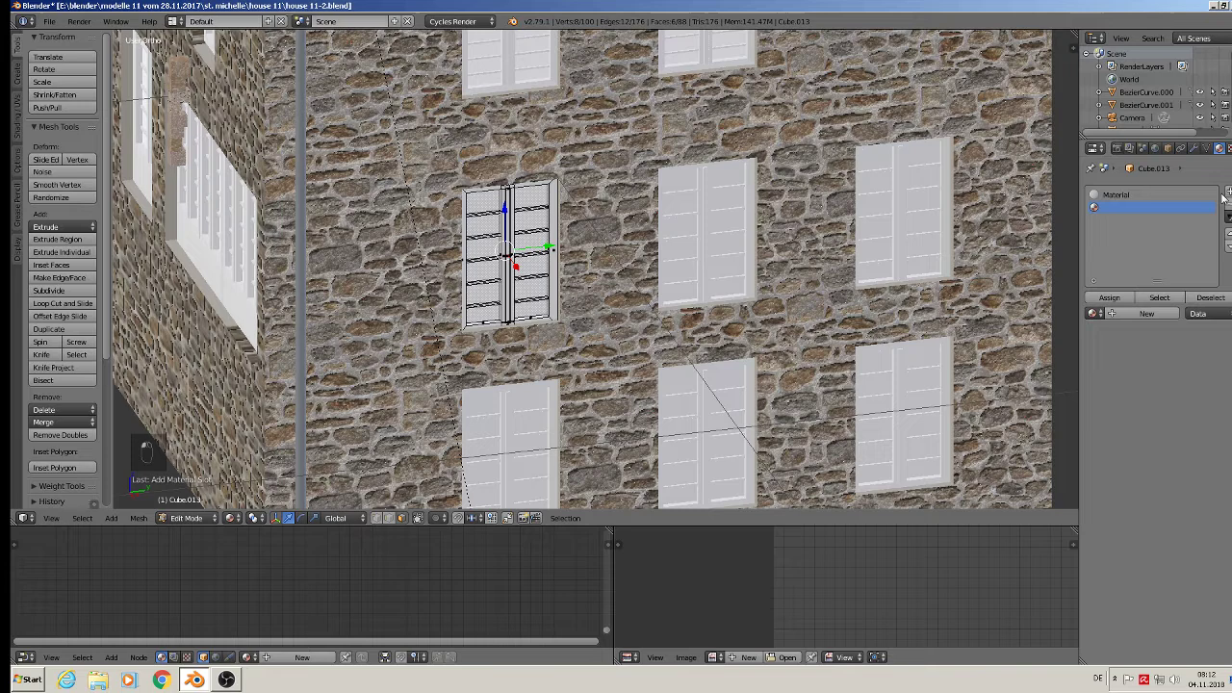
pyautogui.click(1094, 313)
pyautogui.click(1078, 332)
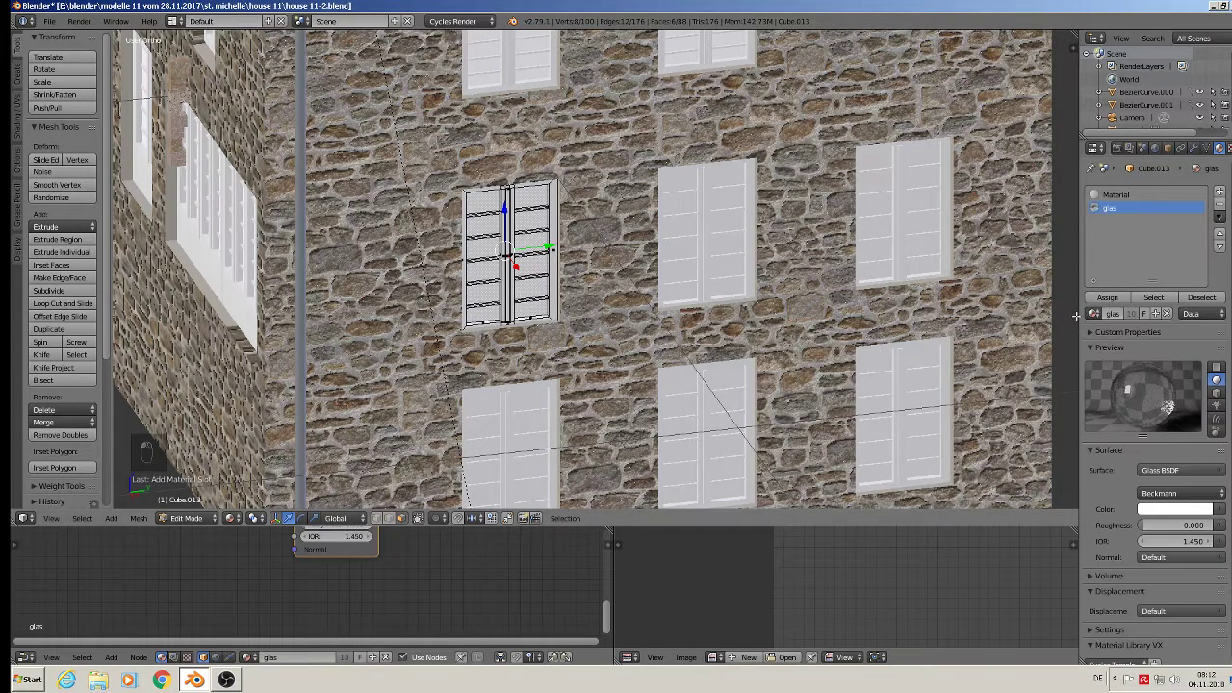
pyautogui.click(1107, 297)
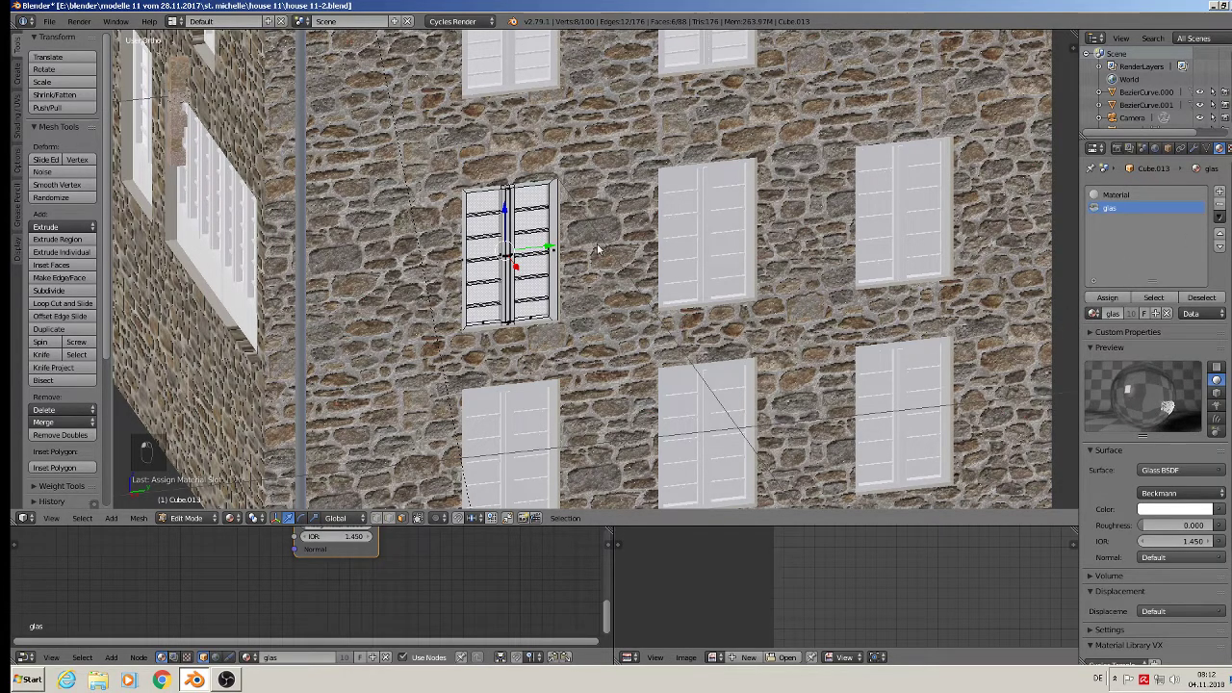
pyautogui.press('Tab')
# Delete the side wall's two remaining unglazed second-row windows and all three bottom-row windows
pyautogui.rightClick(719, 241)
pyautogui.press('x')
pyautogui.click(718, 240)
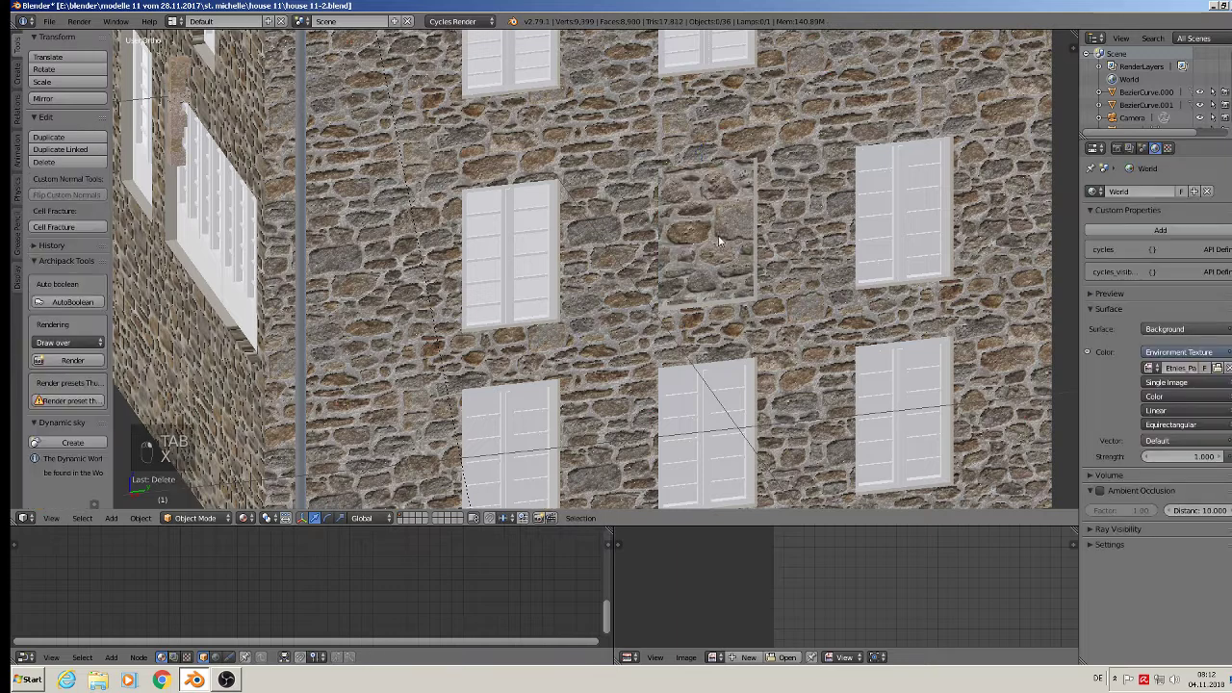
pyautogui.rightClick(895, 235)
pyautogui.keyDown('shift'); pyautogui.rightClick(896, 407); pyautogui.keyUp('shift')
pyautogui.keyDown('shift'); pyautogui.rightClick(724, 402); pyautogui.keyUp('shift')
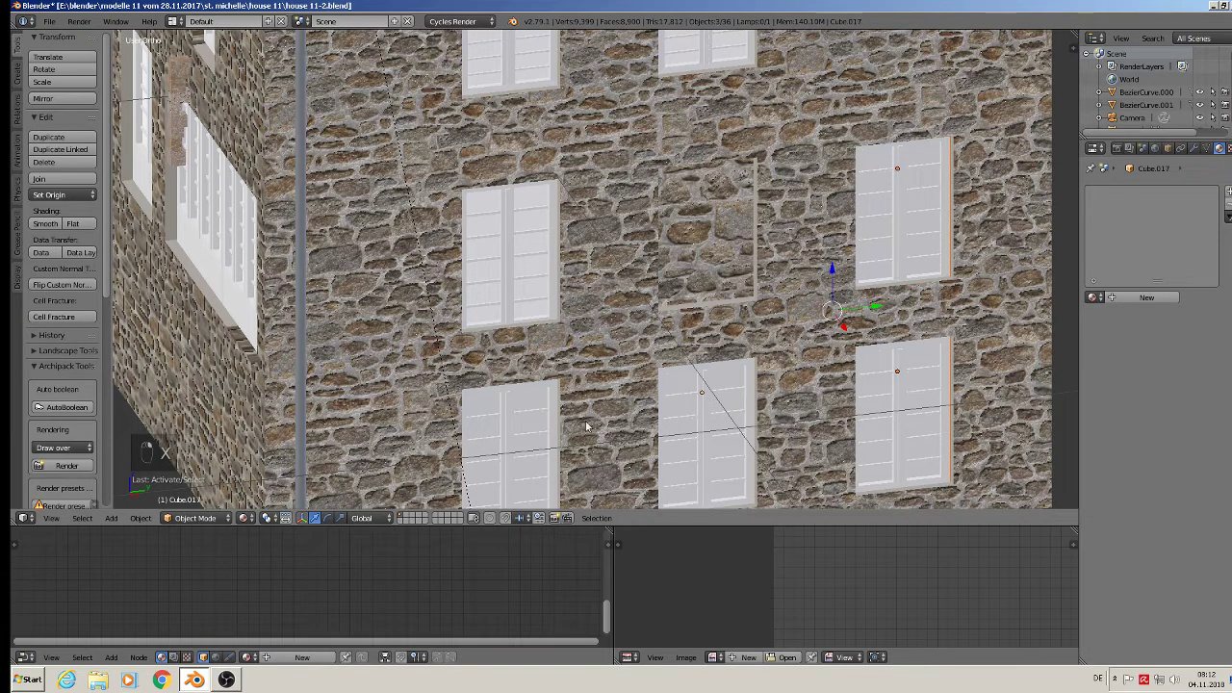
pyautogui.keyDown('shift'); pyautogui.rightClick(520, 403); pyautogui.keyUp('shift')
pyautogui.press('x')
pyautogui.click(513, 402)
# Duplicate the glazed second-row window twice along the side wall, filling the two empty openings of that row
pyautogui.rightClick(513, 294)
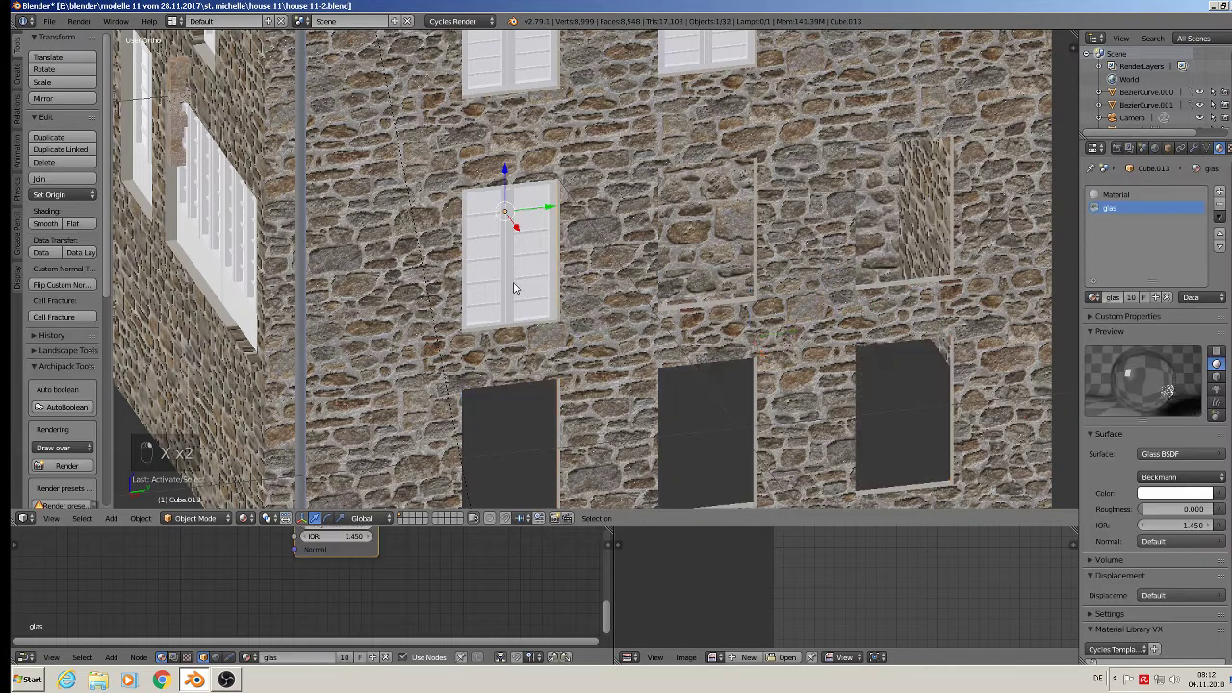
pyautogui.hotkey('shift', 'd')
pyautogui.hotkey('shift', 'd')
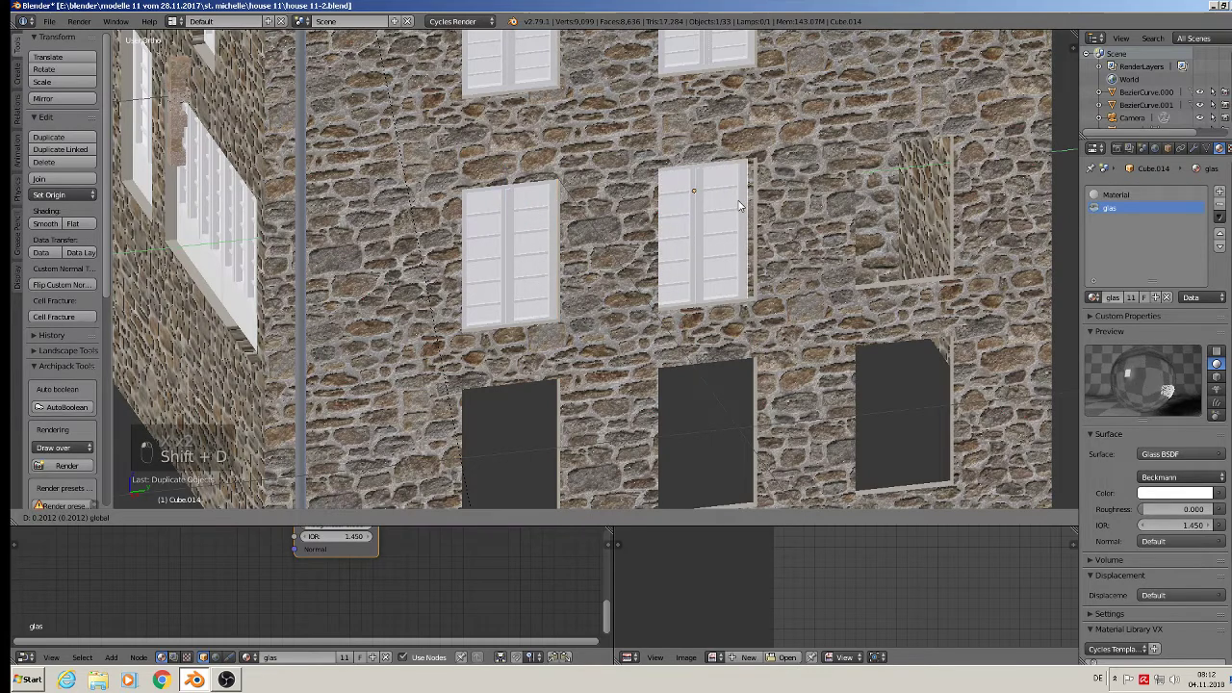
pyautogui.click(748, 202)
pyautogui.moveTo(749, 187); pyautogui.dragTo(945, 192)
# Duplicate the three glazed second-row windows down into the bottom-row openings and deselect everything
pyautogui.rightClick(693, 234)
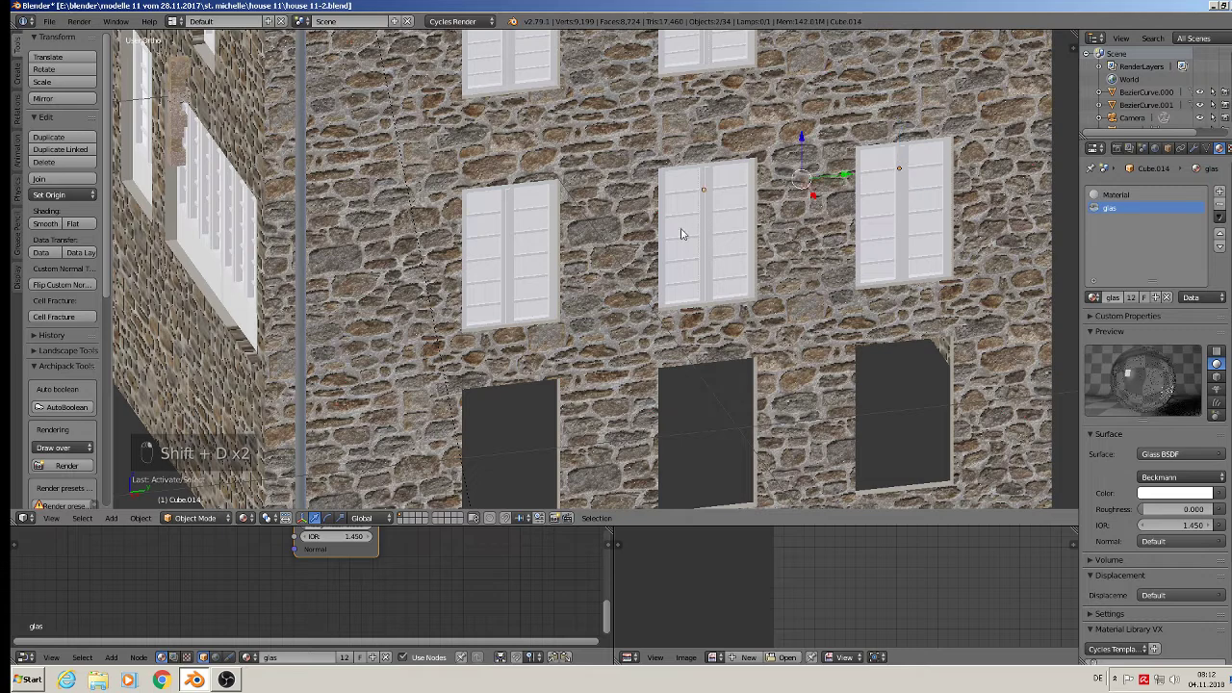
pyautogui.rightClick(682, 232)
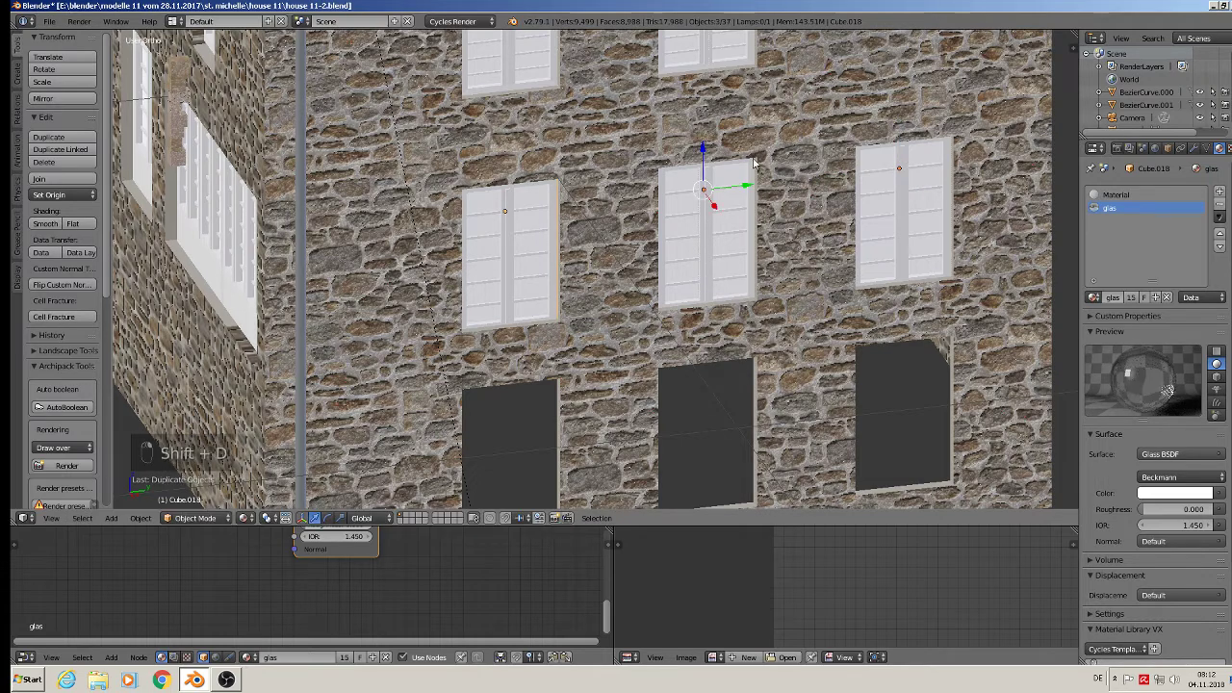
pyautogui.hotkey('shift', 'd')
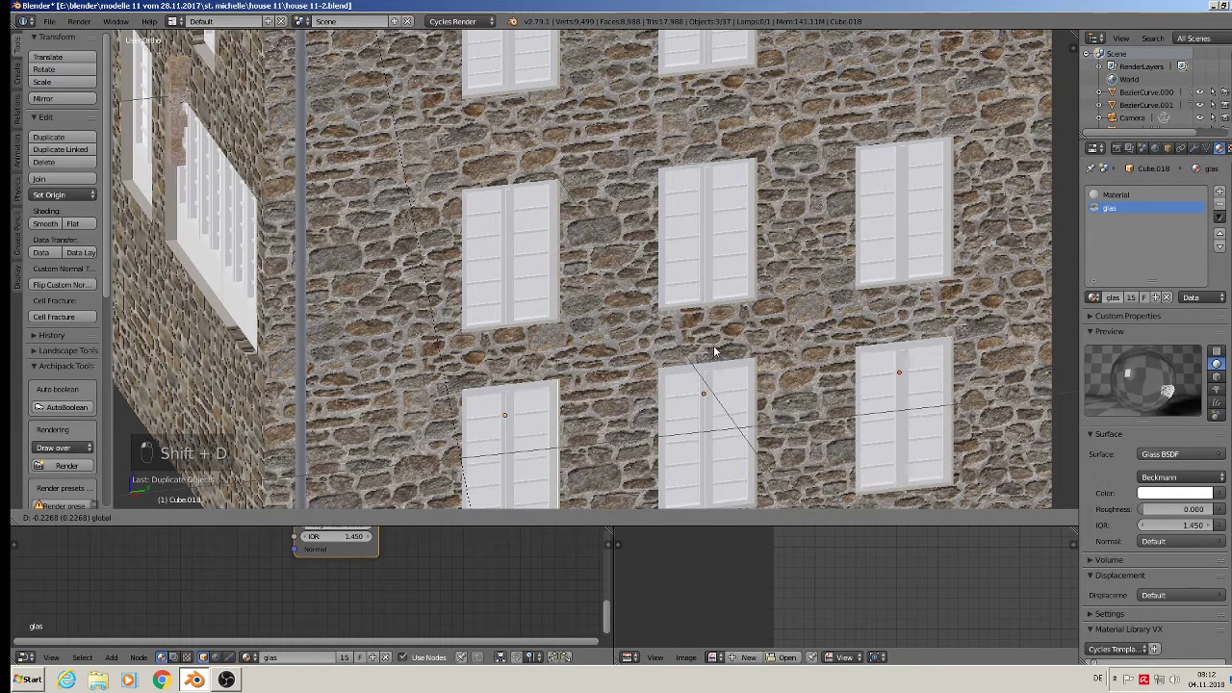
pyautogui.click(710, 349)
pyautogui.scroll(-5, 710, 349)
pyautogui.press('a')
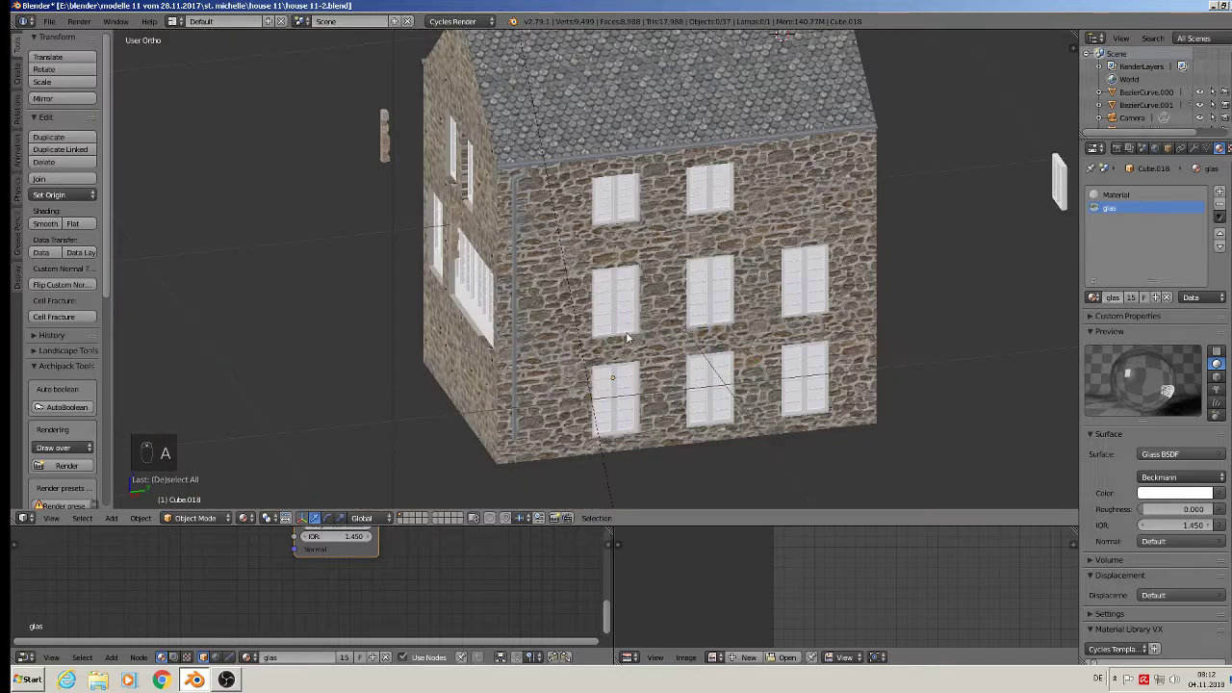
# Examine the finished windows on the gable and side walls and the loose stone trim strips around the house
pyautogui.press('Tab')
pyautogui.press('Tab')
pyautogui.moveTo(627, 339); pyautogui.dragTo(443, 235, button='middle')
pyautogui.scroll(4, 465, 291)
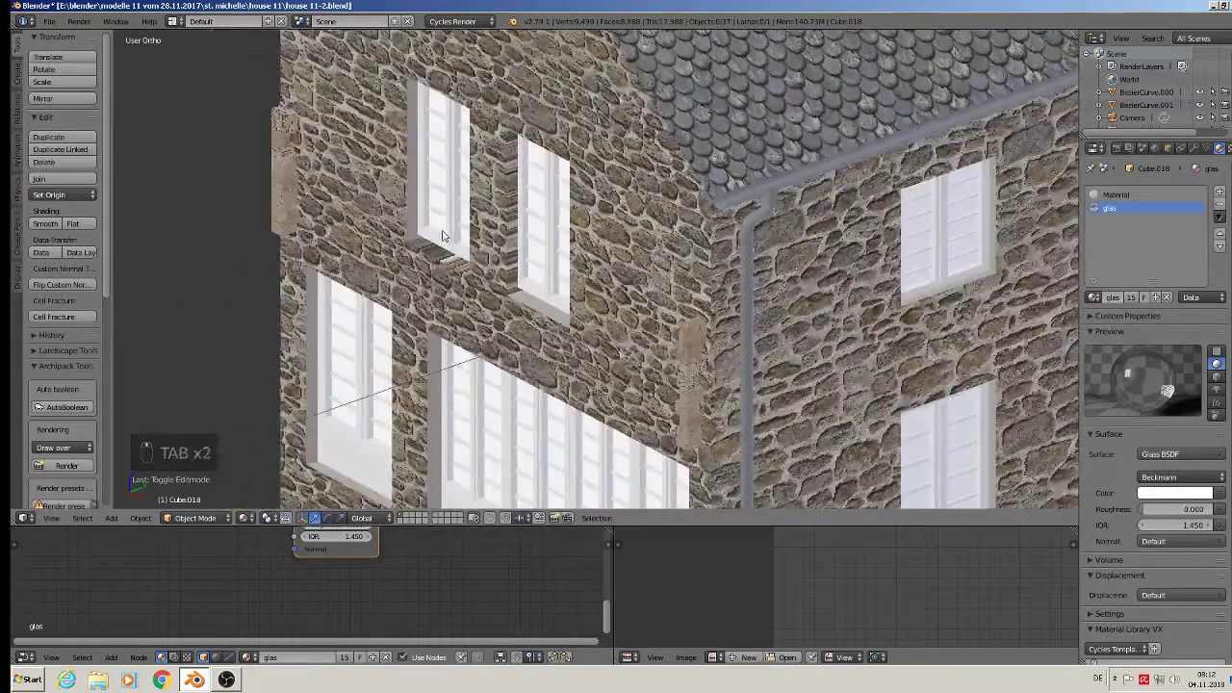
pyautogui.scroll(-2, 645, 355)
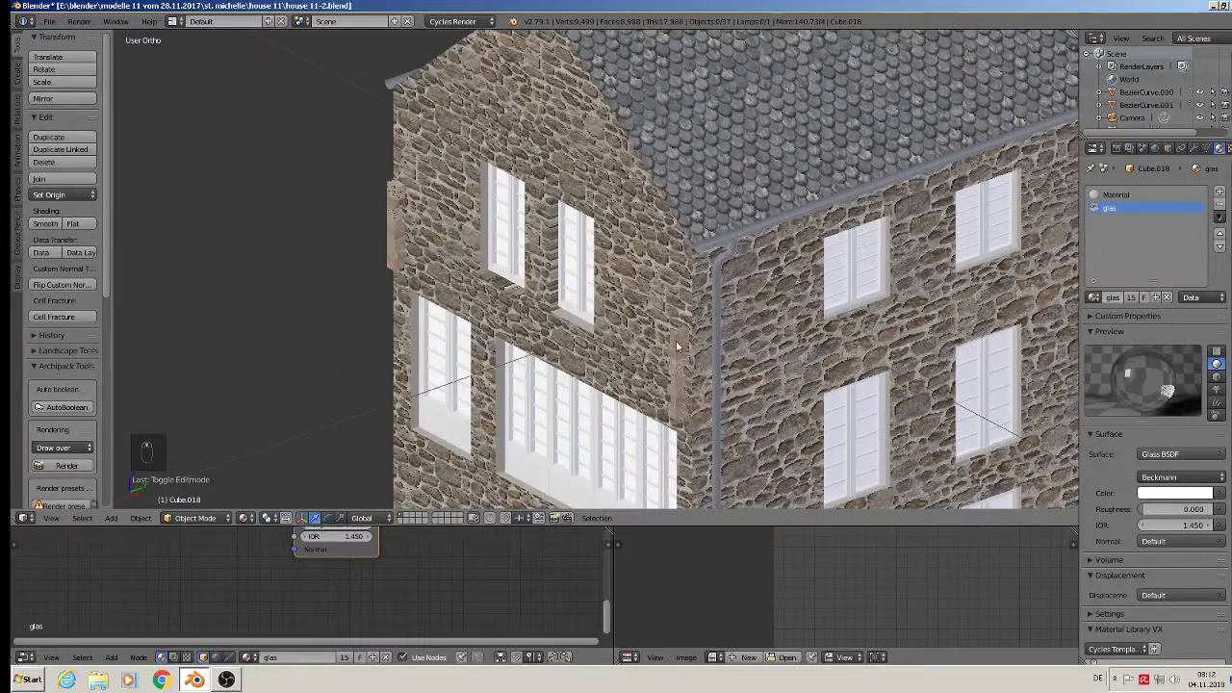
pyautogui.scroll(-2, 679, 353)
pyautogui.rightClick(680, 352)
pyautogui.scroll(3, 680, 356)
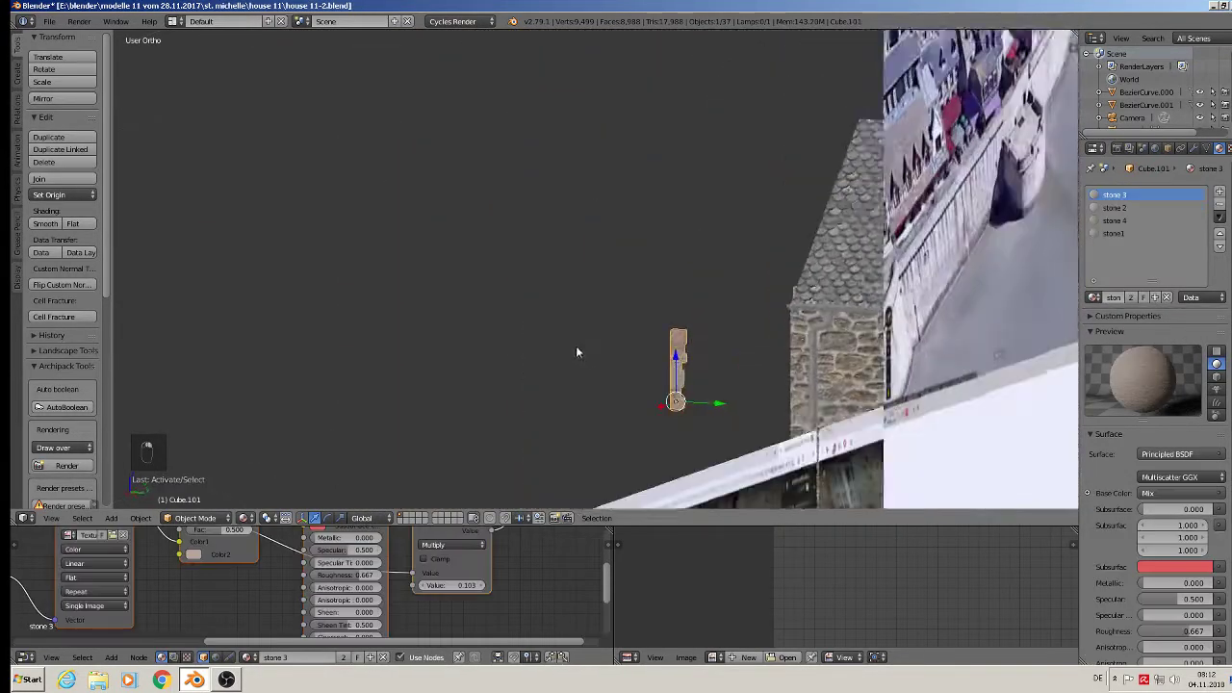
pyautogui.scroll(-6, 576, 352)
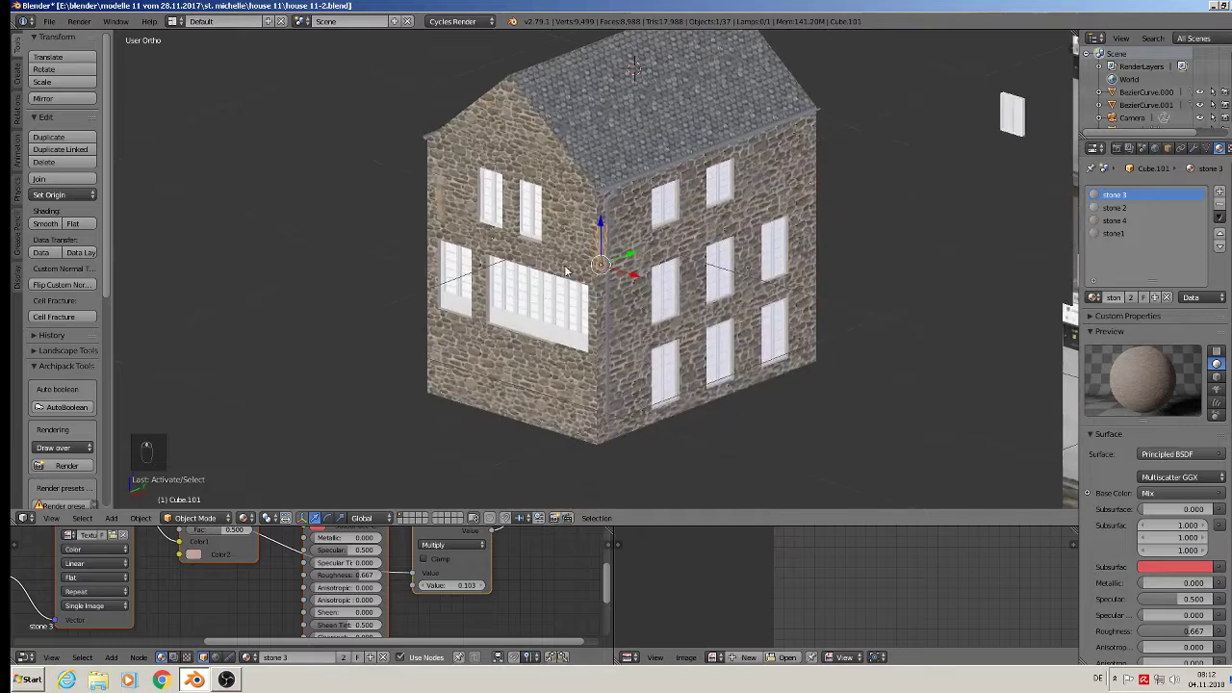
pyautogui.scroll(4, 566, 270)
pyautogui.scroll(-2, 561, 275)
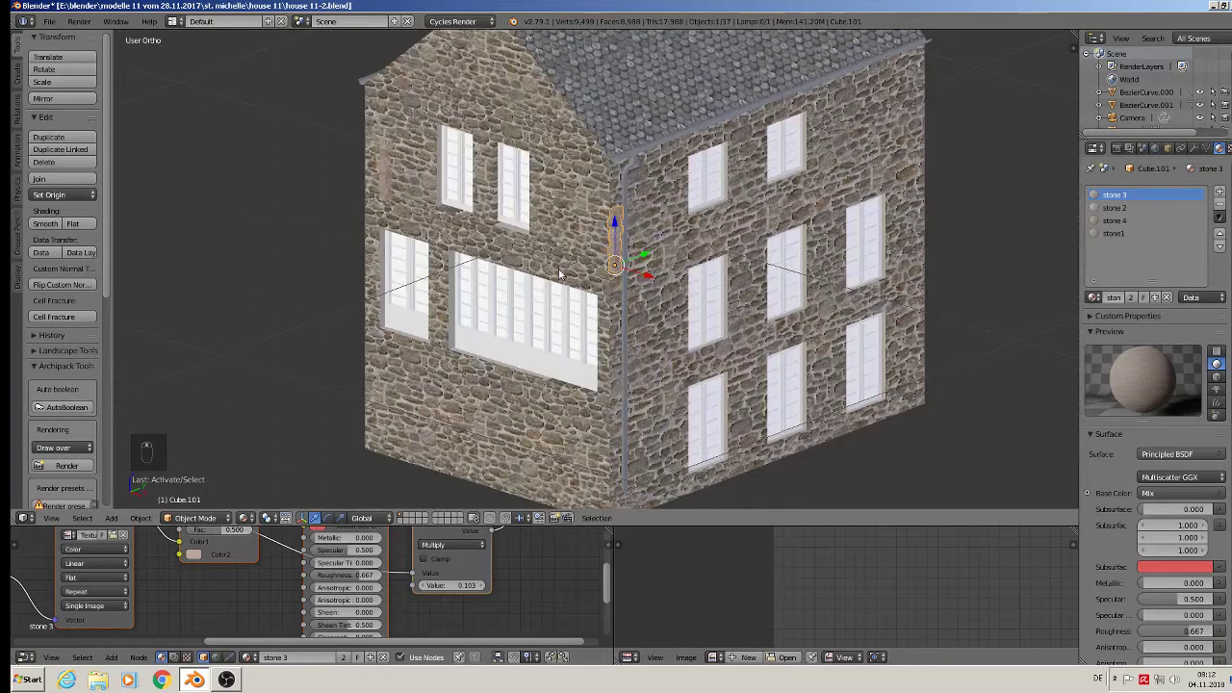
# Save the house file
pyautogui.click(49, 21)
pyautogui.click(75, 121)
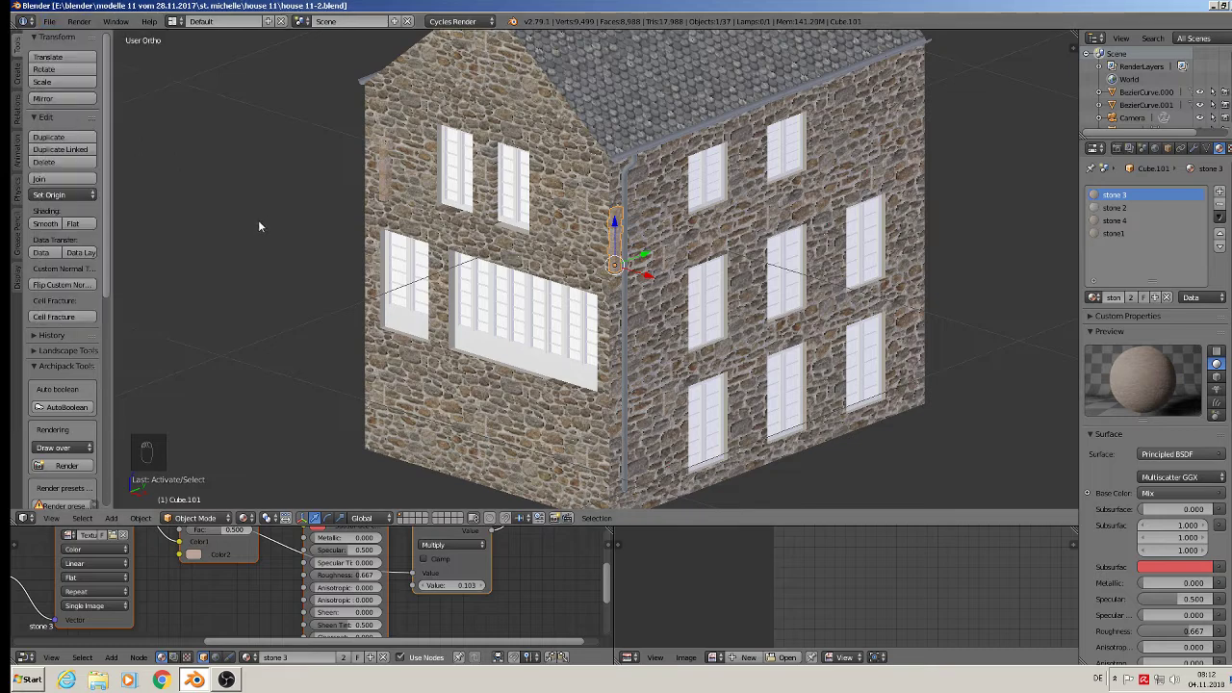
pyautogui.click(236, 680)
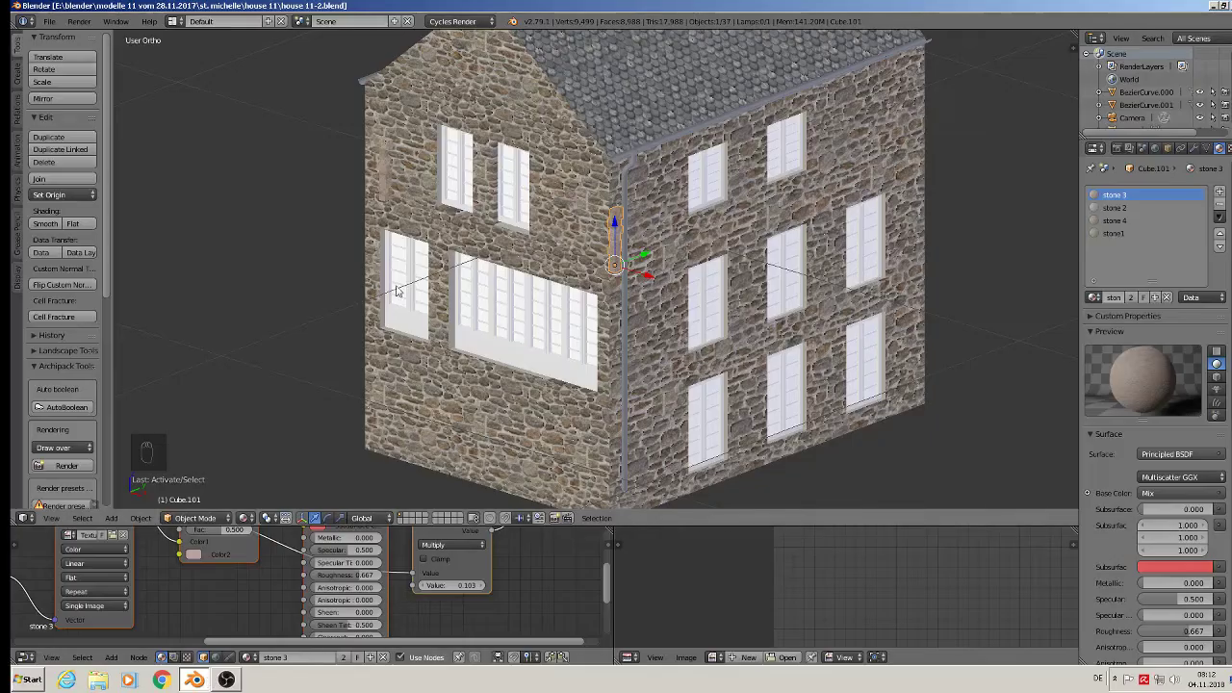
# Move the loose stone trim strip beside the gable to the upper-left gable window and scale it to the window's height
pyautogui.scroll(3, 382, 164)
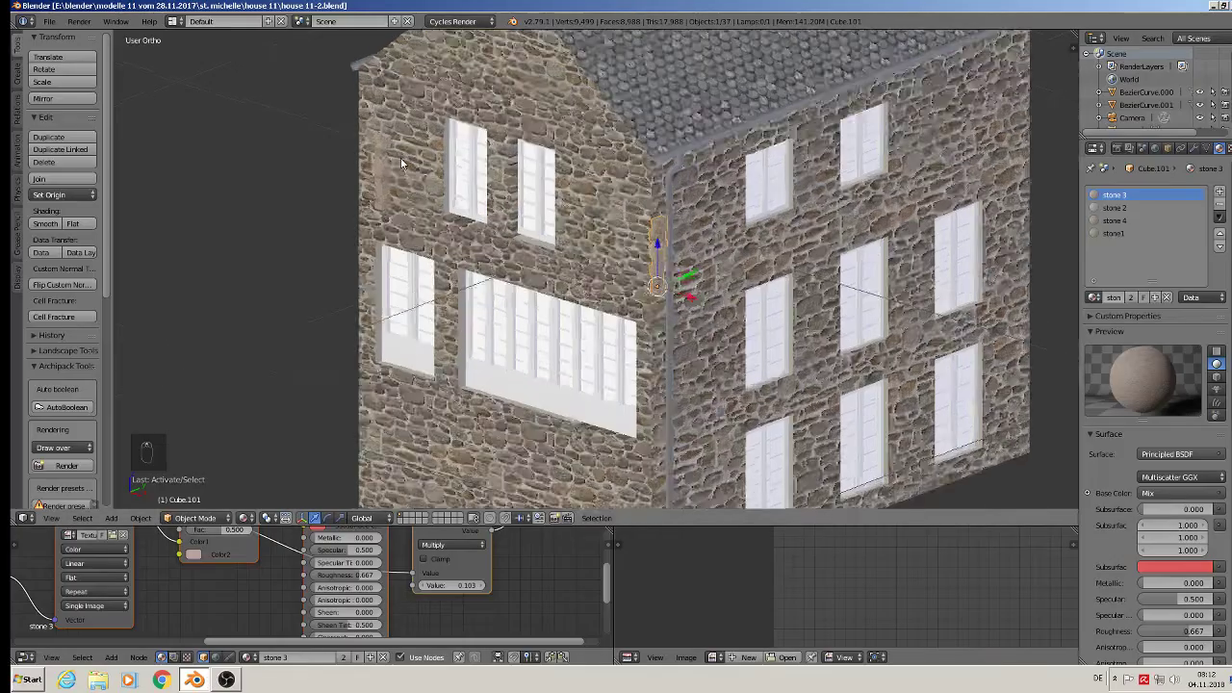
pyautogui.rightClick(382, 164)
pyautogui.moveTo(382, 164); pyautogui.dragTo(390, 211, button='middle')
pyautogui.scroll(3, 390, 212)
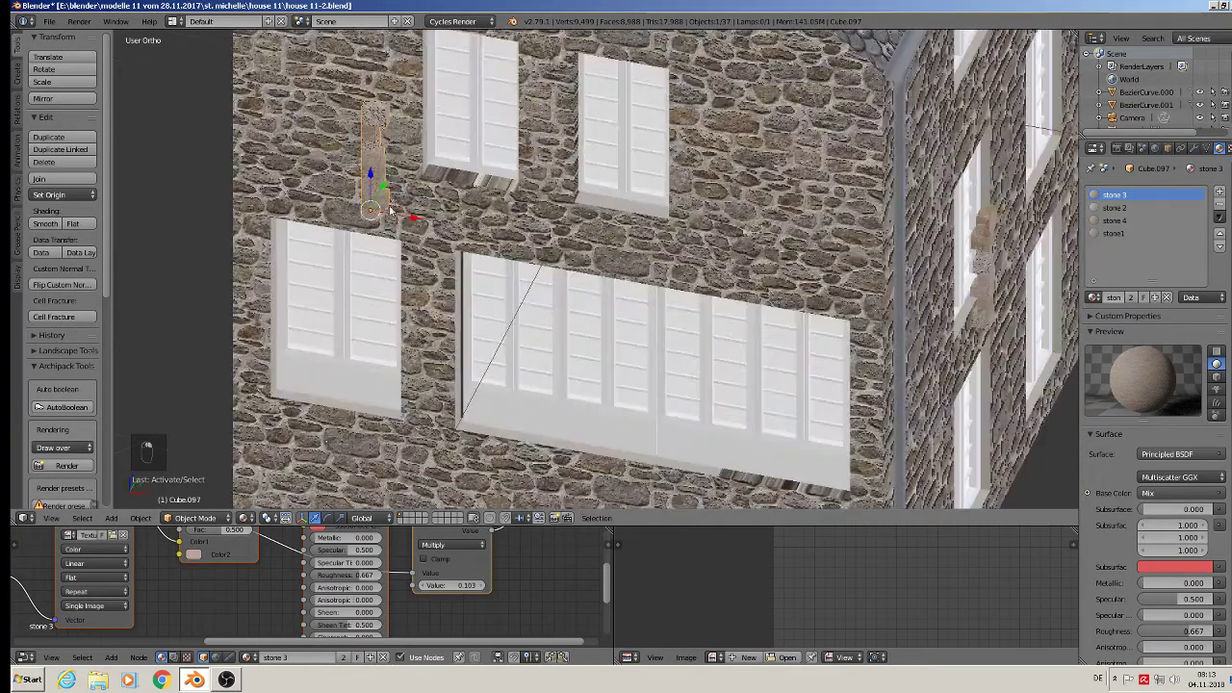
pyautogui.moveTo(384, 181); pyautogui.dragTo(469, 111)
pyautogui.moveTo(468, 111); pyautogui.dragTo(527, 236, button='middle')
pyautogui.press('s')
pyautogui.click(539, 260)
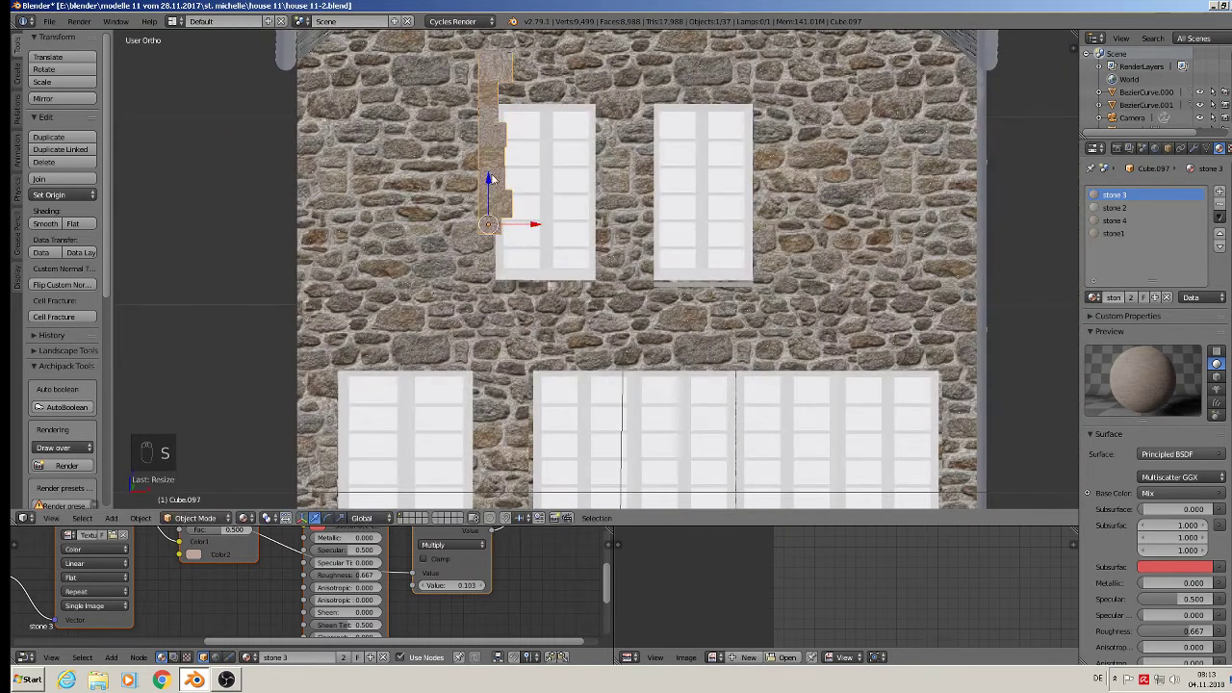
pyautogui.moveTo(490, 179); pyautogui.dragTo(491, 228)
pyautogui.moveTo(491, 228); pyautogui.dragTo(481, 311, button='middle')
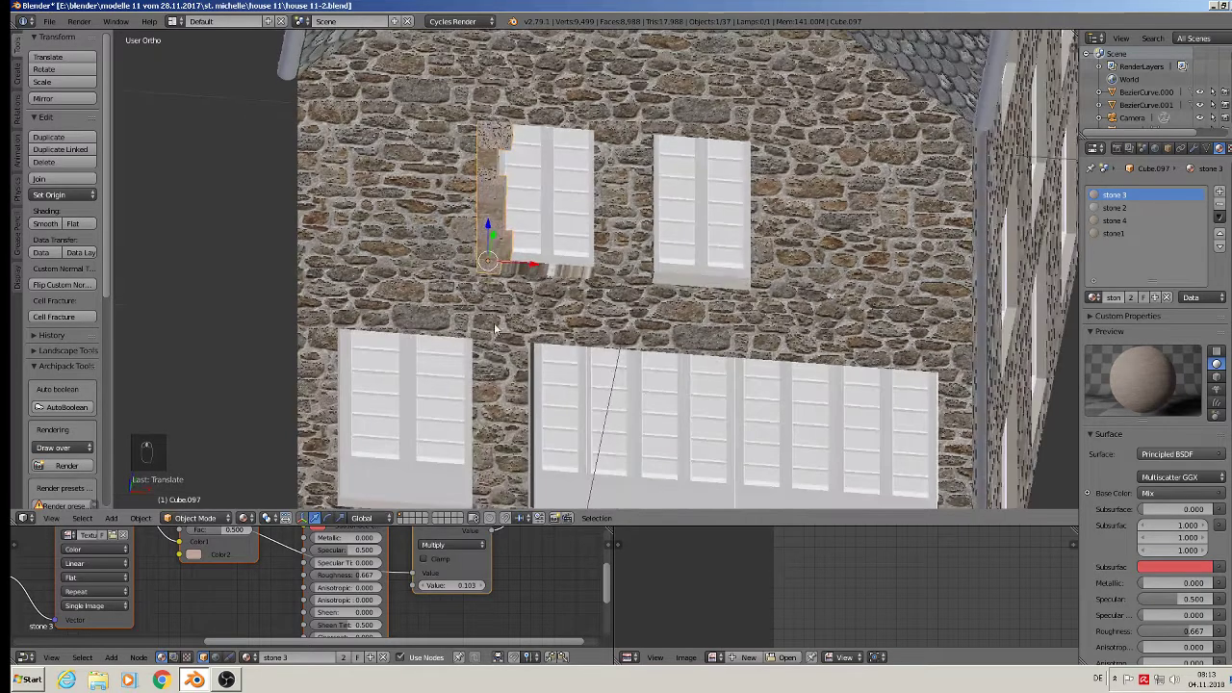
# Shift the stone strip to the right edge of the upper-left gable window and duplicate it to the upper-right window's right edge
pyautogui.press('r')
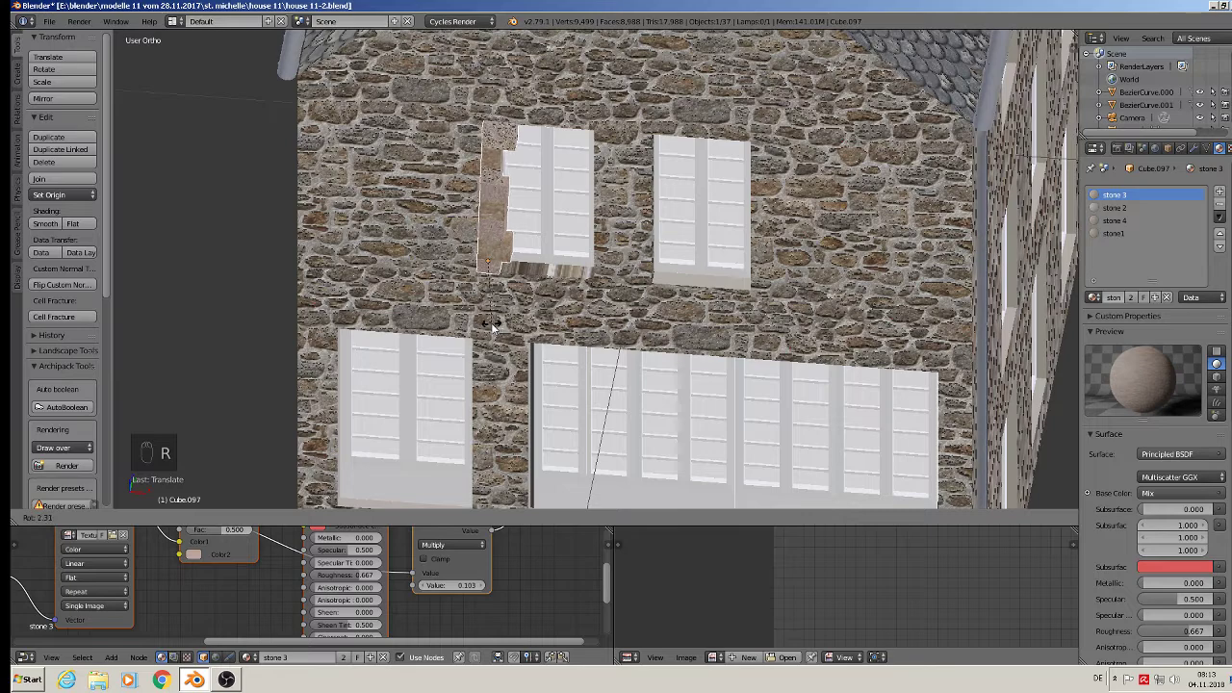
pyautogui.moveTo(507, 260); pyautogui.dragTo(616, 258)
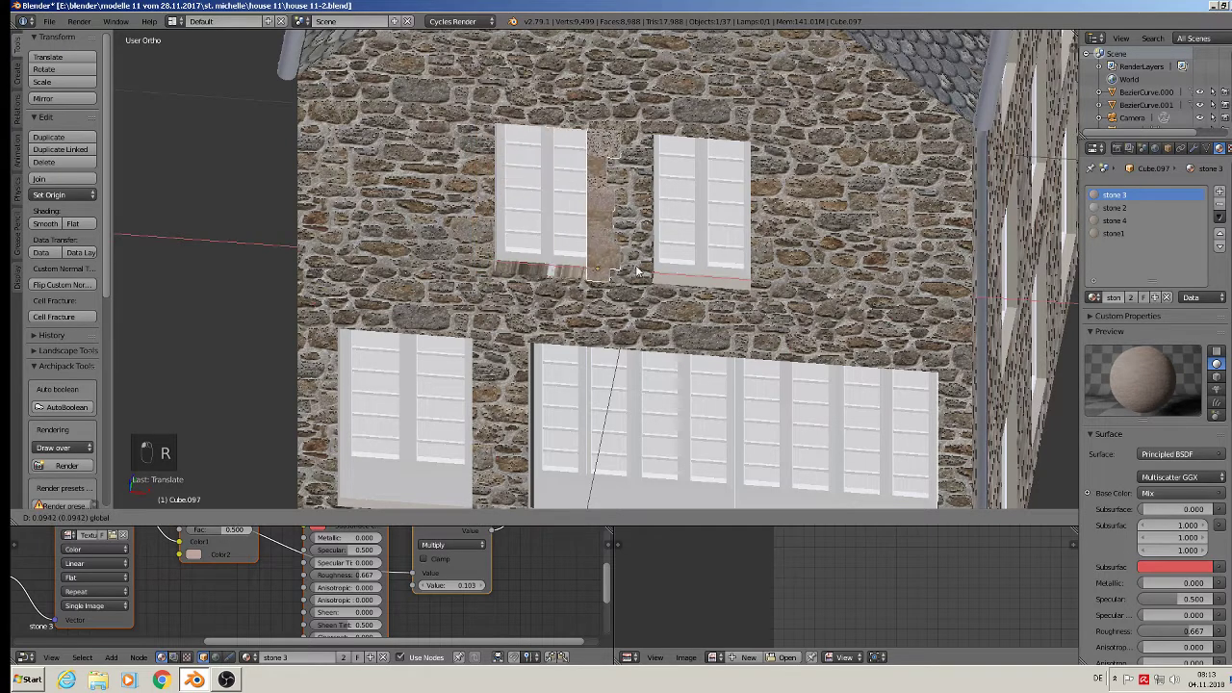
pyautogui.moveTo(616, 258); pyautogui.dragTo(666, 242, button='middle')
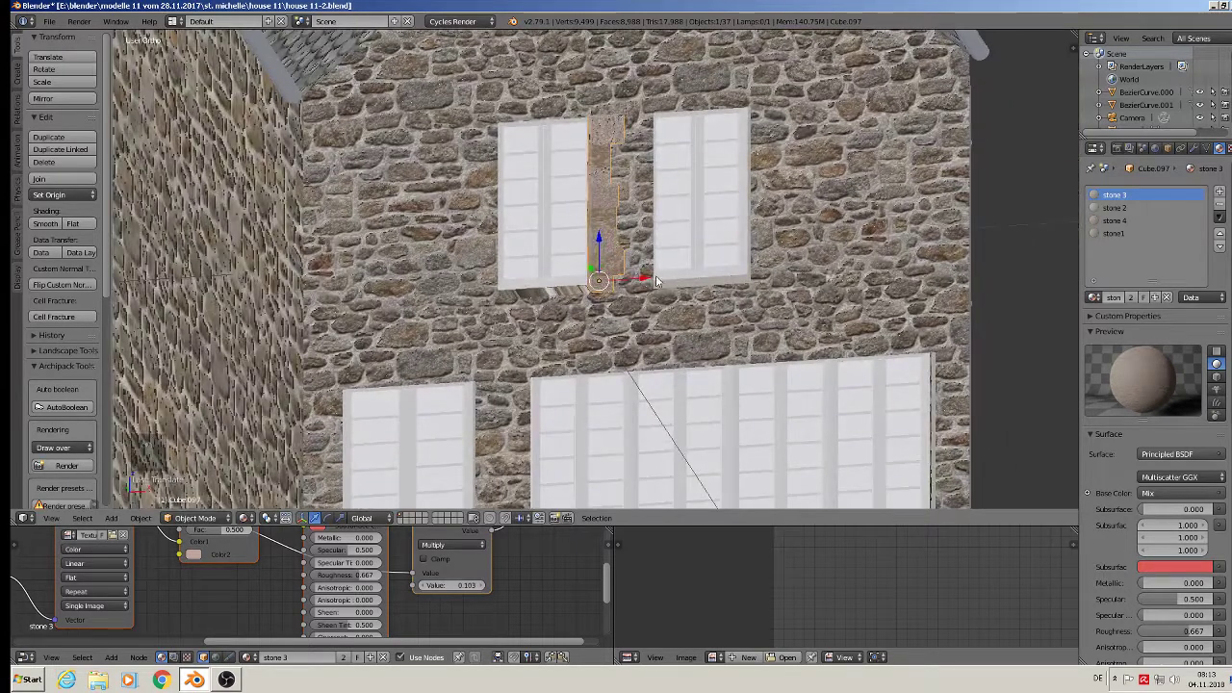
pyautogui.keyDown('shift'); pyautogui.moveTo(621, 310); pyautogui.dragTo(556, 310, button='middle'); pyautogui.keyUp('shift')
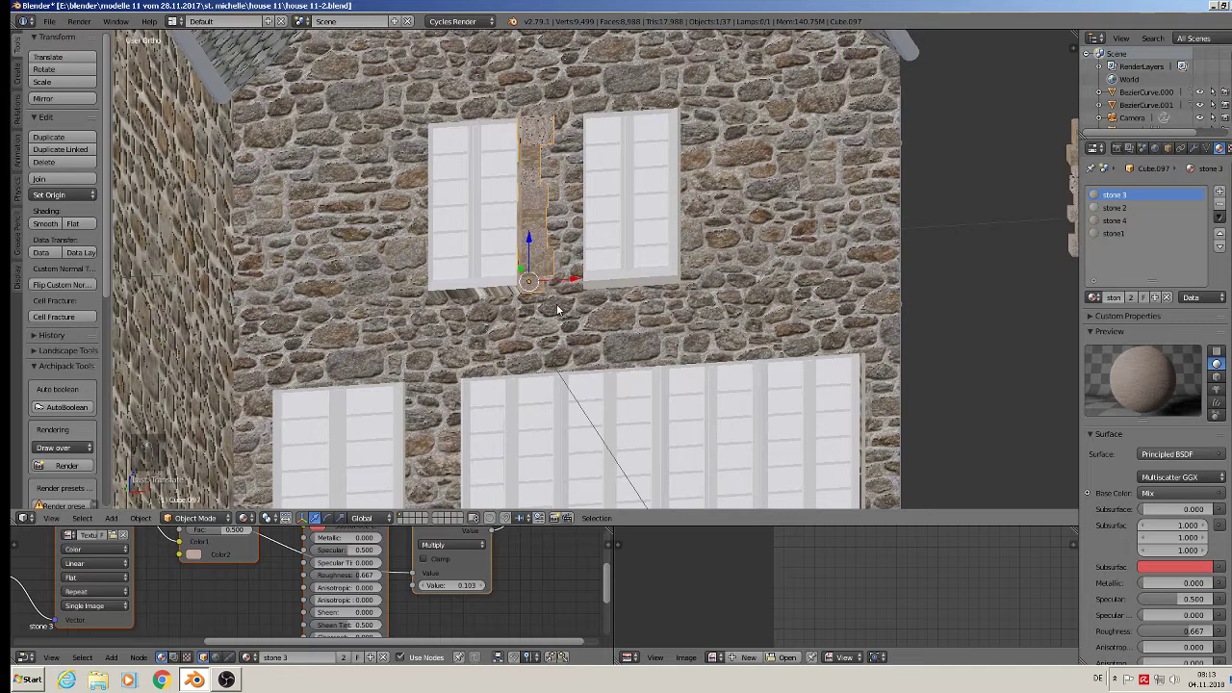
pyautogui.hotkey('shift', 'd')
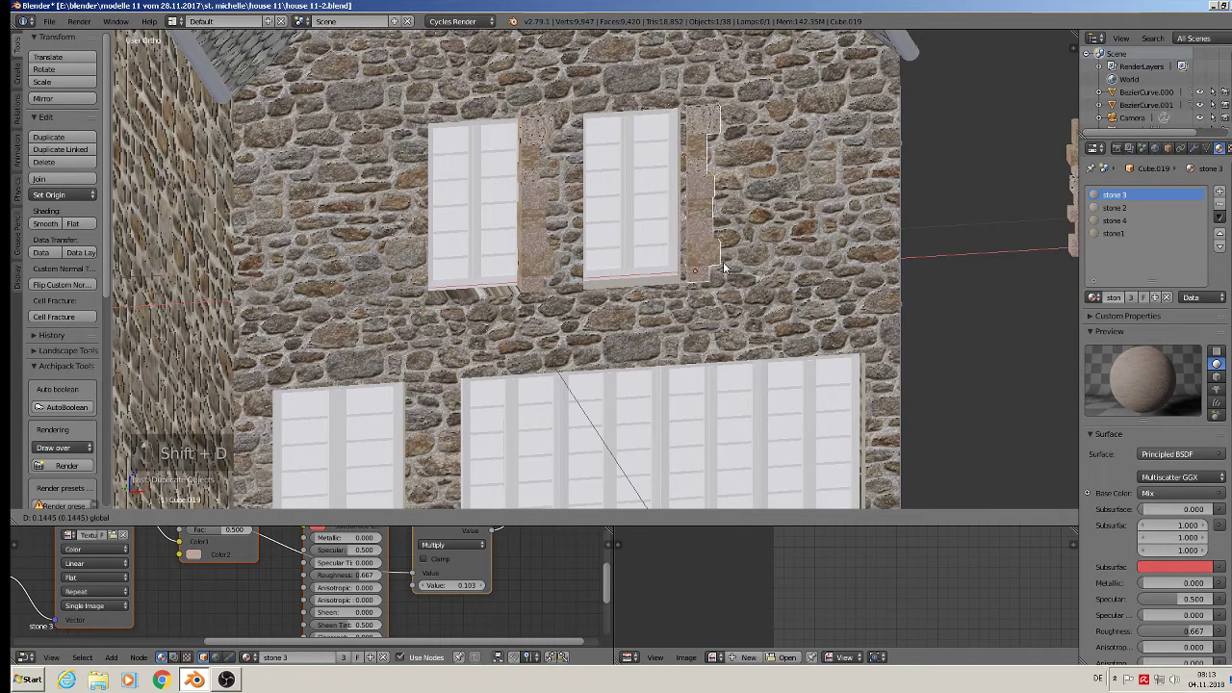
pyautogui.click(716, 270)
pyautogui.scroll(-2, 716, 271)
# Move the other loose stone strip to the left edge of the upper-right gable window and scale it to the window's height
pyautogui.rightClick(969, 207)
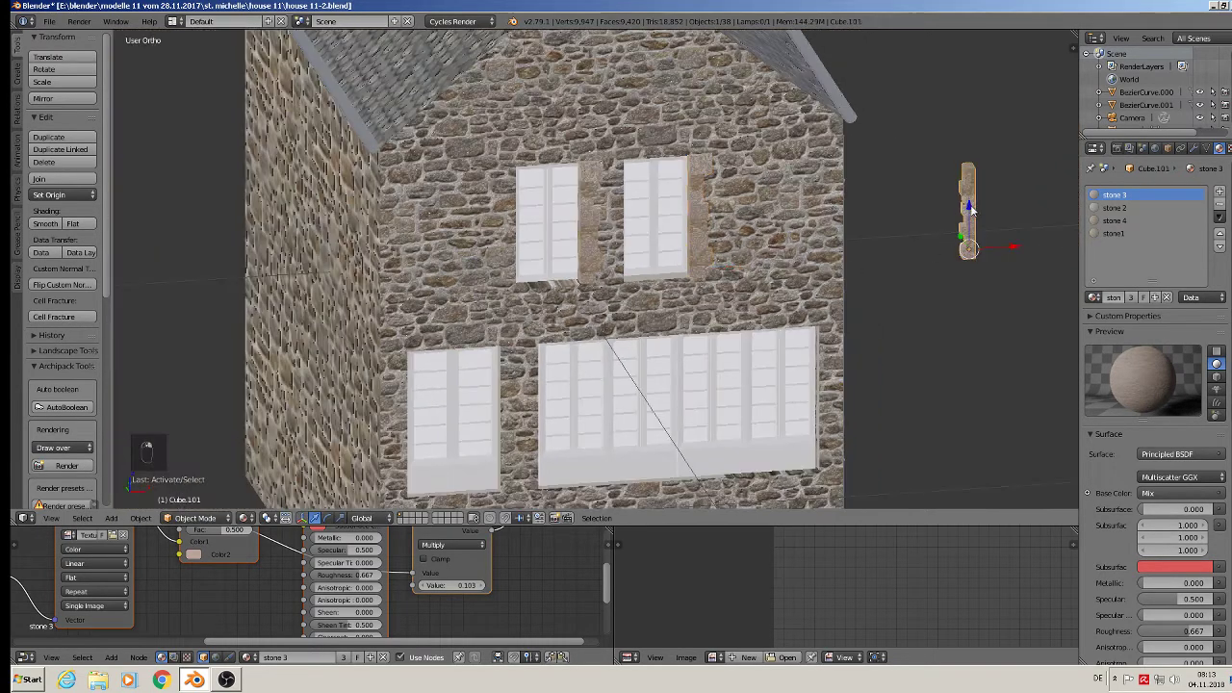
pyautogui.moveTo(999, 249); pyautogui.dragTo(658, 258)
pyautogui.moveTo(658, 258); pyautogui.dragTo(581, 278, button='middle')
pyautogui.moveTo(648, 261); pyautogui.dragTo(716, 269)
pyautogui.press('s')
pyautogui.click(761, 334)
pyautogui.scroll(2, 705, 258)
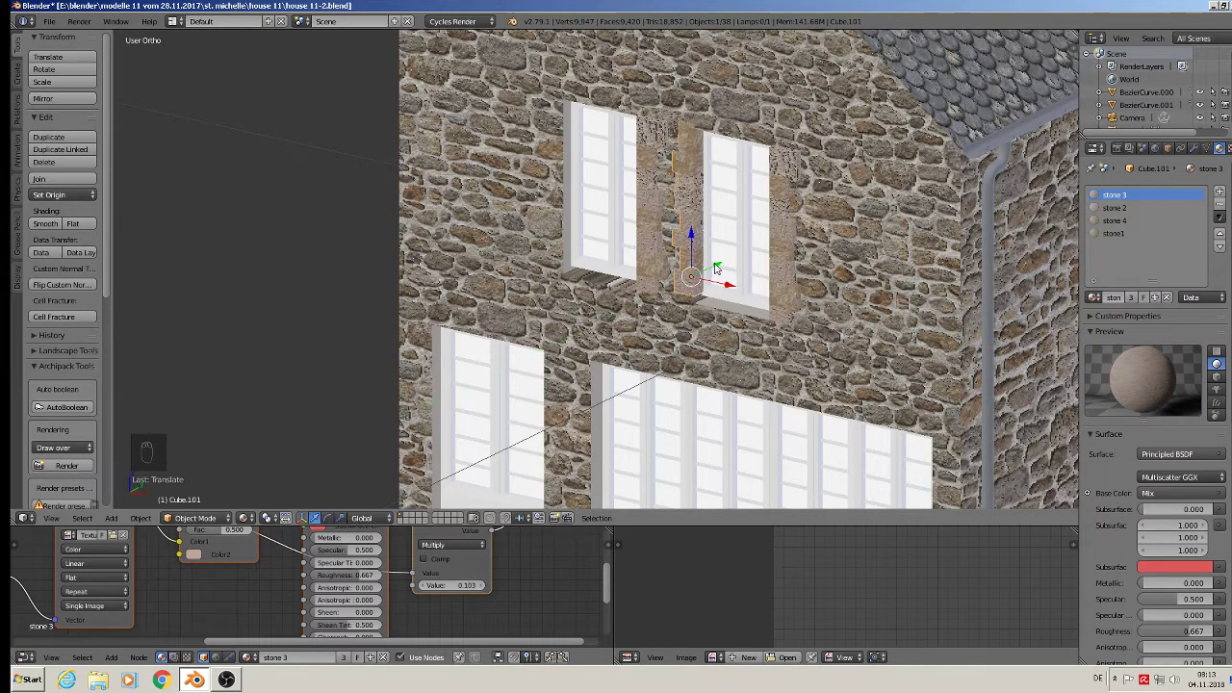
# Duplicate the left-hand stone strip and place the copy at the left edge of the upper-left gable window
pyautogui.moveTo(716, 268); pyautogui.dragTo(745, 262, button='middle')
pyautogui.hotkey('shift', 'd')
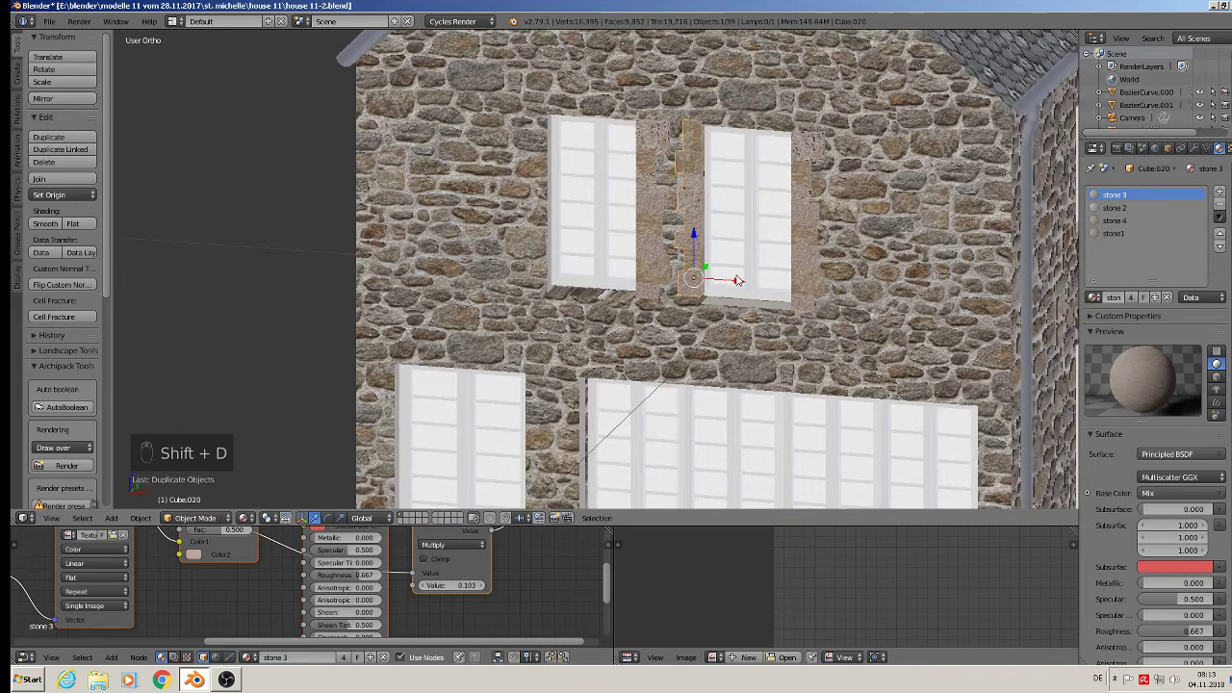
pyautogui.click(583, 266)
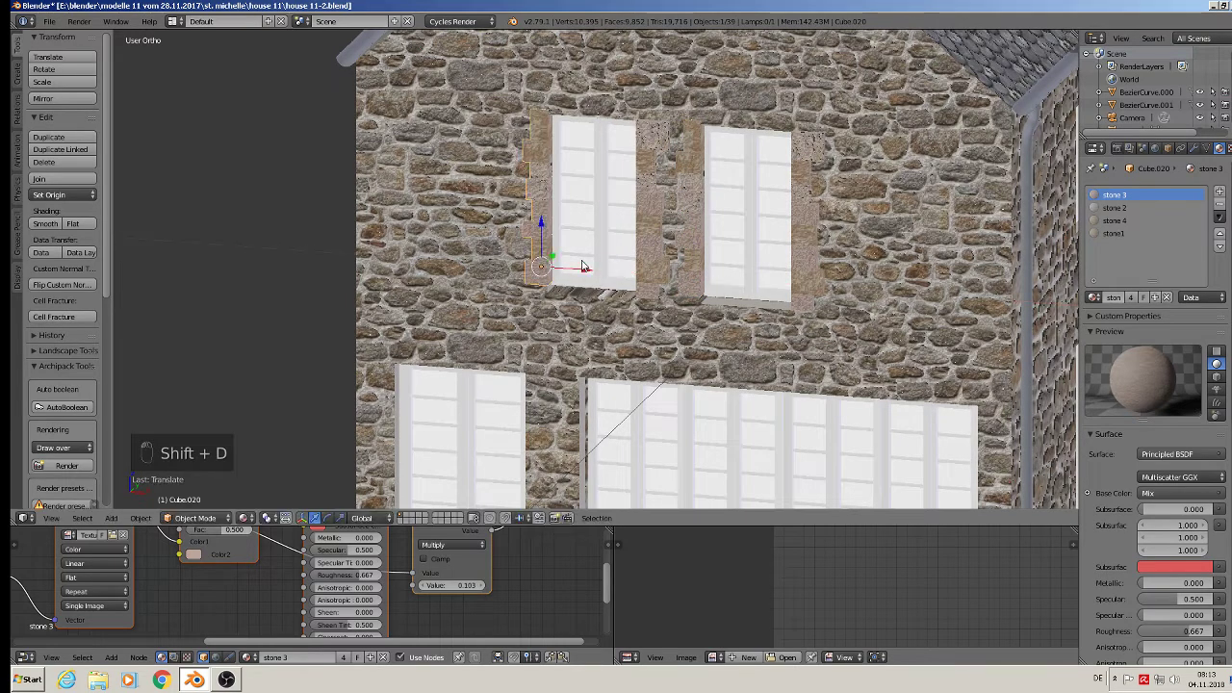
pyautogui.scroll(-3, 539, 246)
pyautogui.scroll(2, 523, 232)
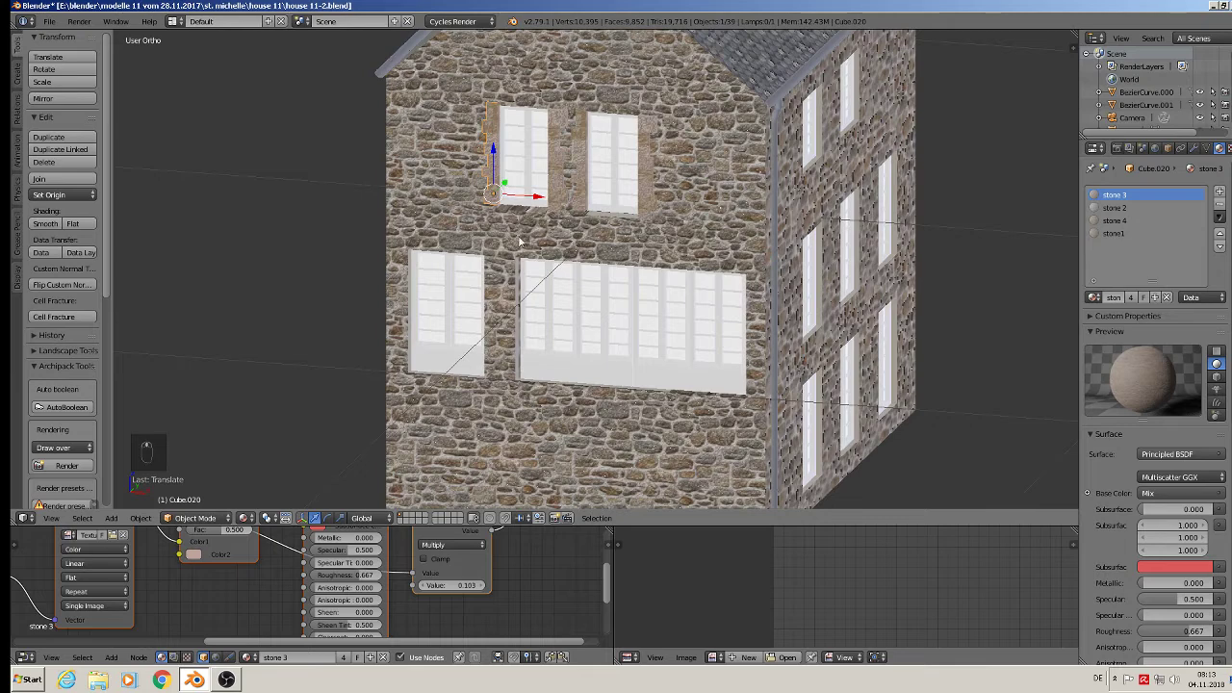
# Duplicate the stone strip again and place the copy at the left edge of the narrower lower gable window
pyautogui.hotkey('shift', 'd')
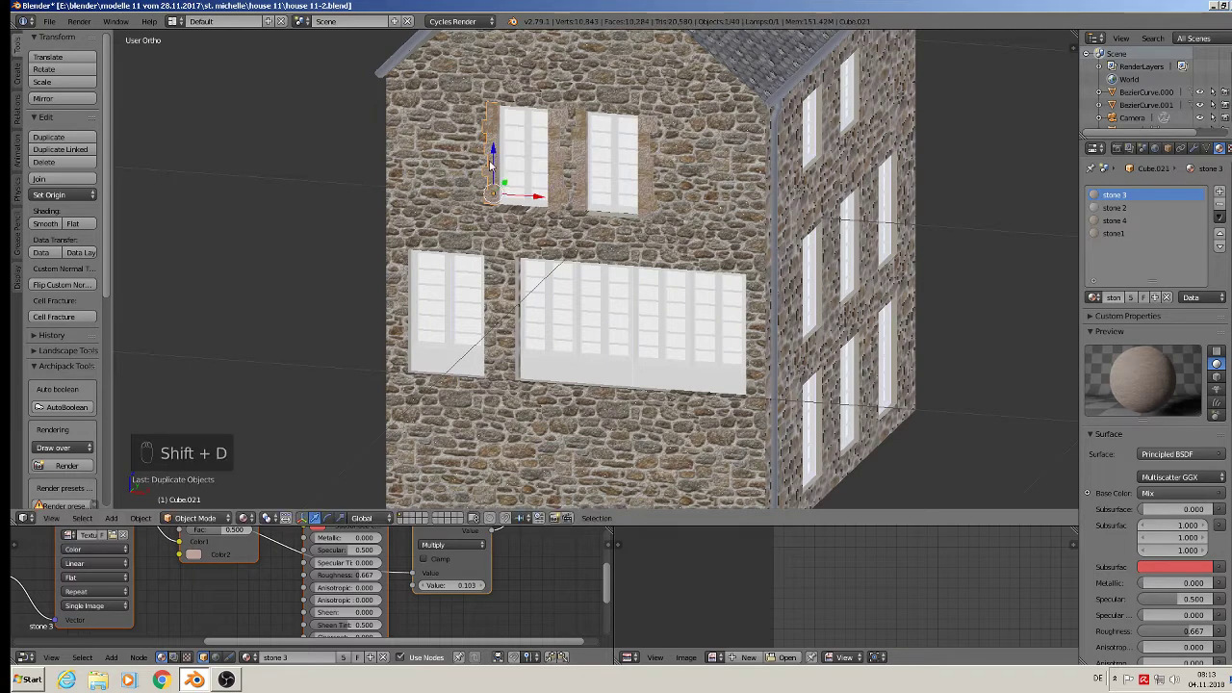
pyautogui.moveTo(507, 313); pyautogui.dragTo(447, 348)
pyautogui.scroll(1, 446, 347)
pyautogui.moveTo(447, 347); pyautogui.dragTo(438, 318, button='middle')
pyautogui.scroll(1, 438, 318)
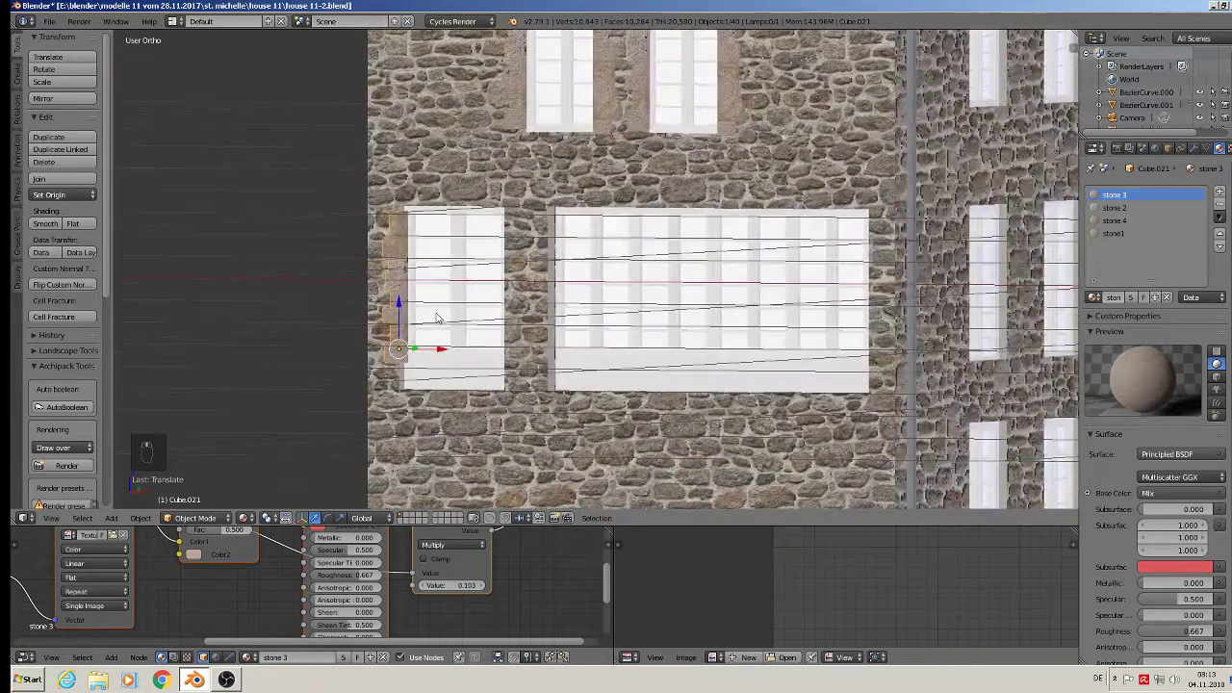
# Enlarge the copied strip to the full height of the lower gable window and align it with the window's left edge
pyautogui.press('s')
pyautogui.click(467, 391)
pyautogui.moveTo(402, 301); pyautogui.dragTo(397, 322)
pyautogui.press('s')
pyautogui.click(462, 385)
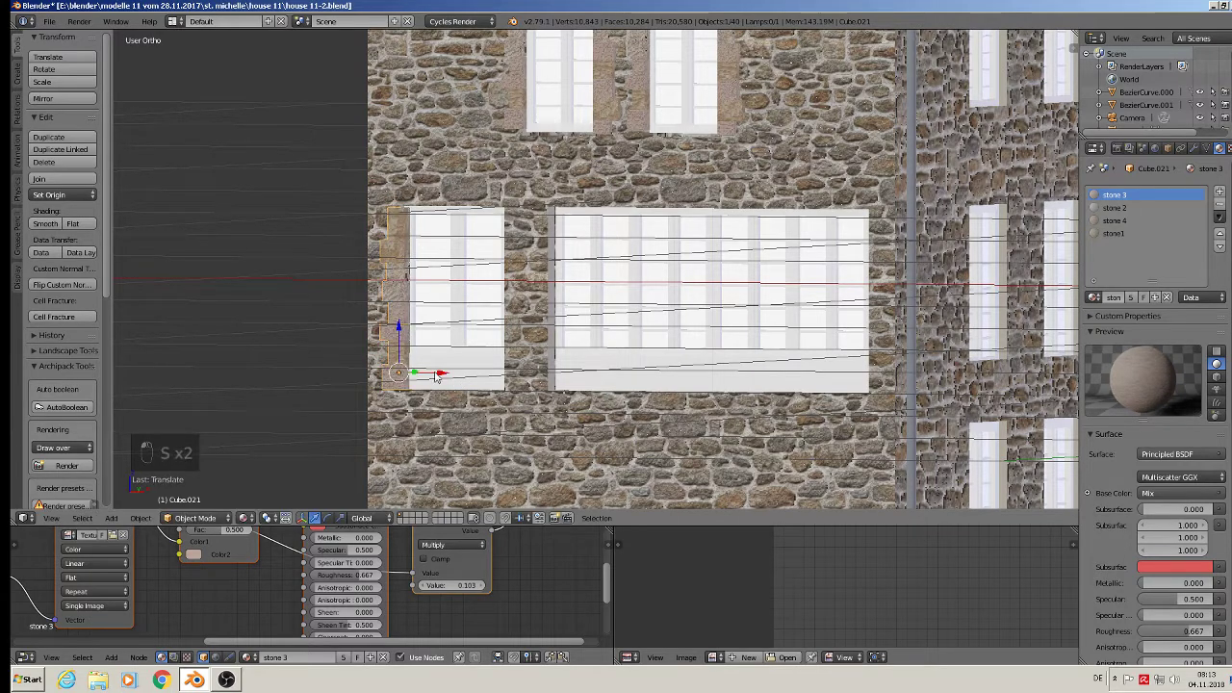
pyautogui.moveTo(436, 377); pyautogui.dragTo(432, 372)
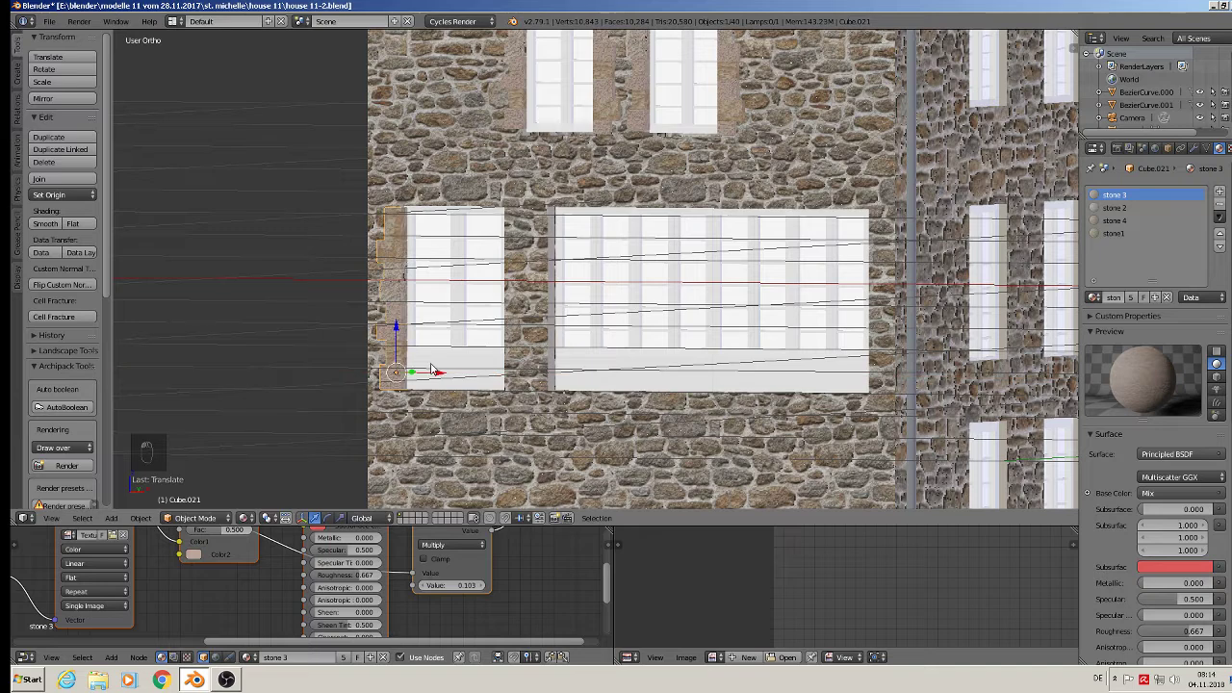
# Duplicate the enlarged strip and place the copy at the left edge of the wide lower gable window
pyautogui.hotkey('shift', 'd')
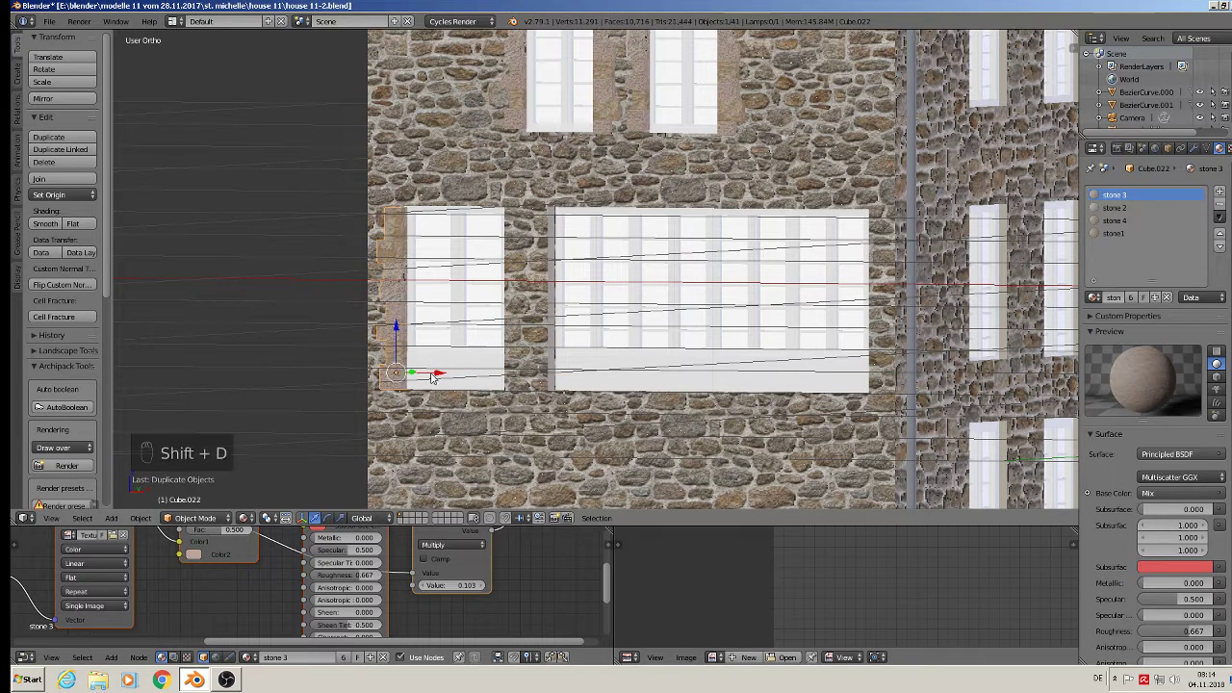
pyautogui.click(578, 388)
pyautogui.moveTo(578, 388); pyautogui.dragTo(595, 154, button='middle')
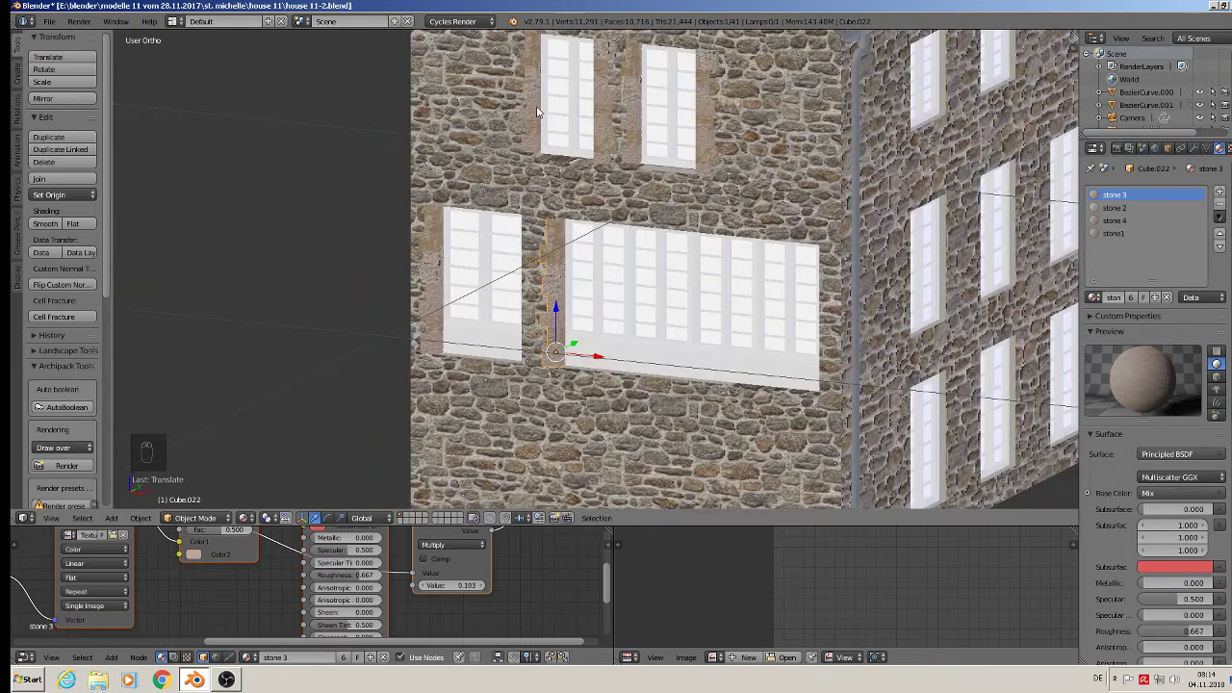
# Duplicate the stone strip on the right side of the upper-left gable window and place the copy at the narrow lower window's right edge
pyautogui.rightClick(598, 106)
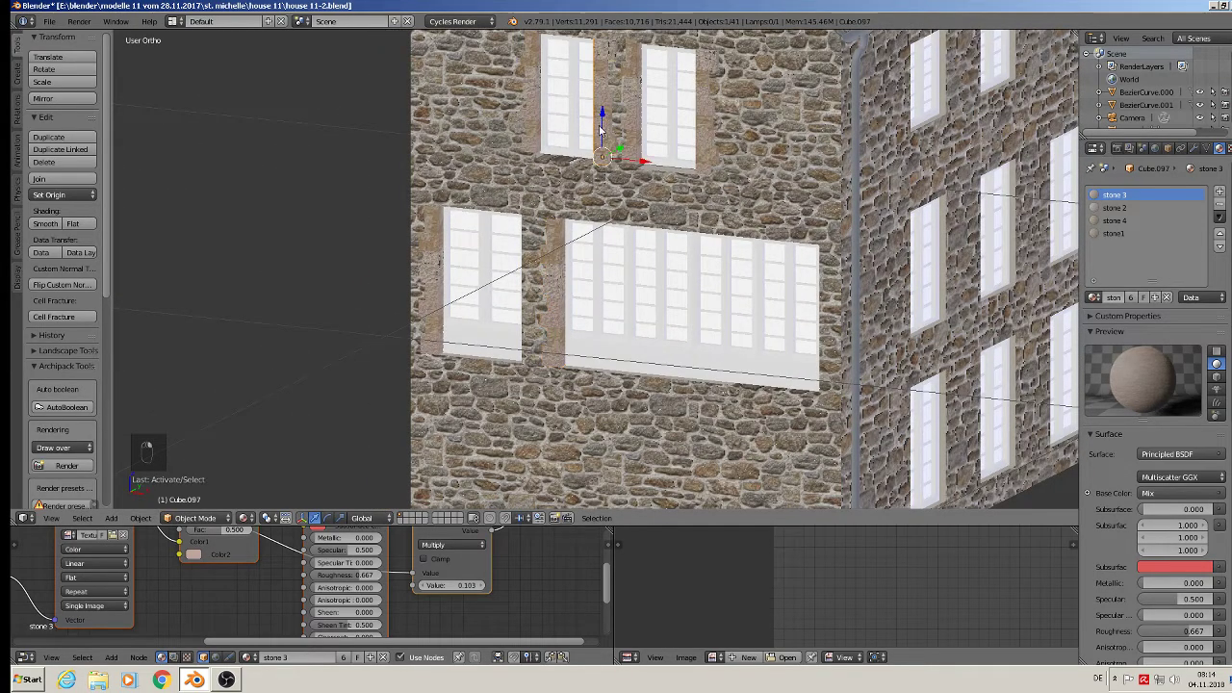
pyautogui.hotkey('shift', 'd')
pyautogui.rightClick(602, 114)
pyautogui.moveTo(602, 114); pyautogui.dragTo(614, 322)
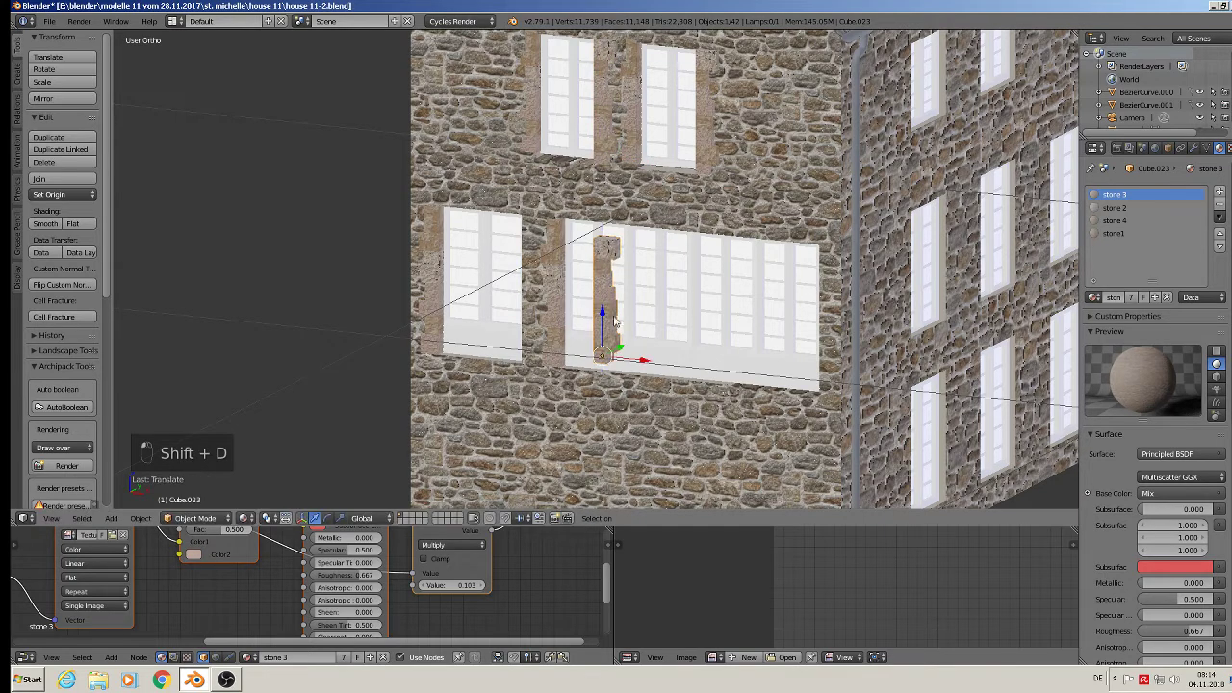
pyautogui.moveTo(643, 366); pyautogui.dragTo(566, 358)
# Enlarge the copied strip to the full height of the narrow lower gable window and align it with the window's right edge
pyautogui.press('s')
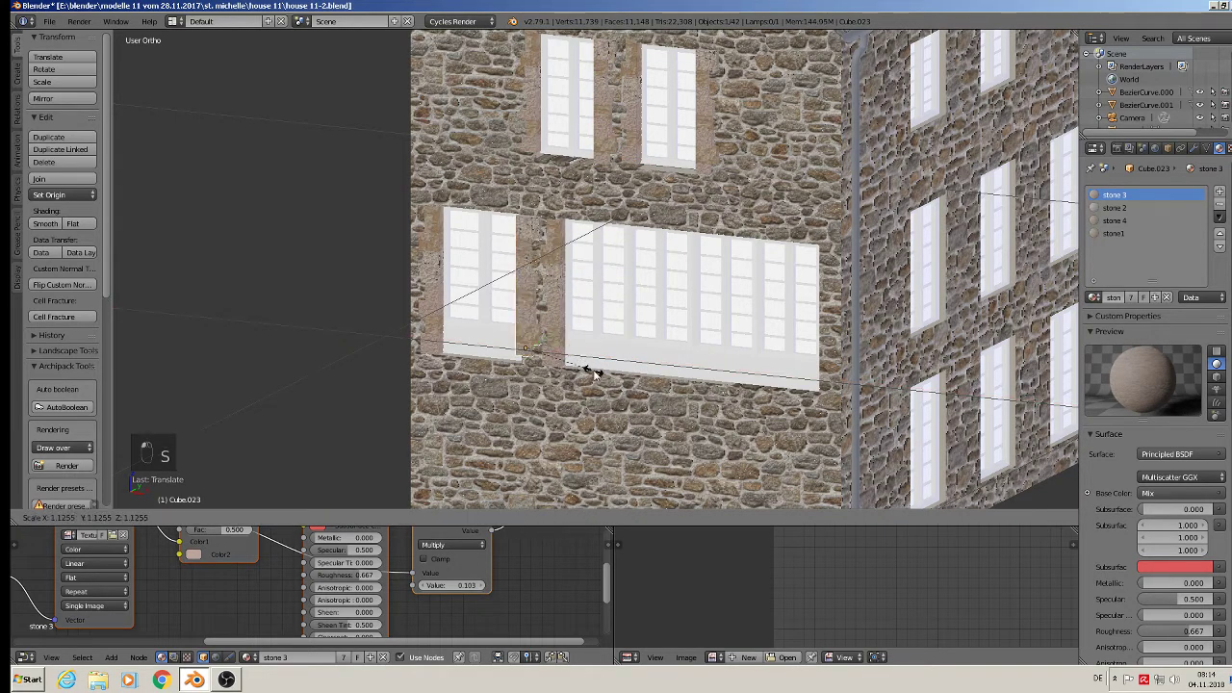
pyautogui.click(589, 368)
pyautogui.press('s')
pyautogui.click(593, 367)
pyautogui.moveTo(525, 306); pyautogui.dragTo(526, 322)
pyautogui.press('s')
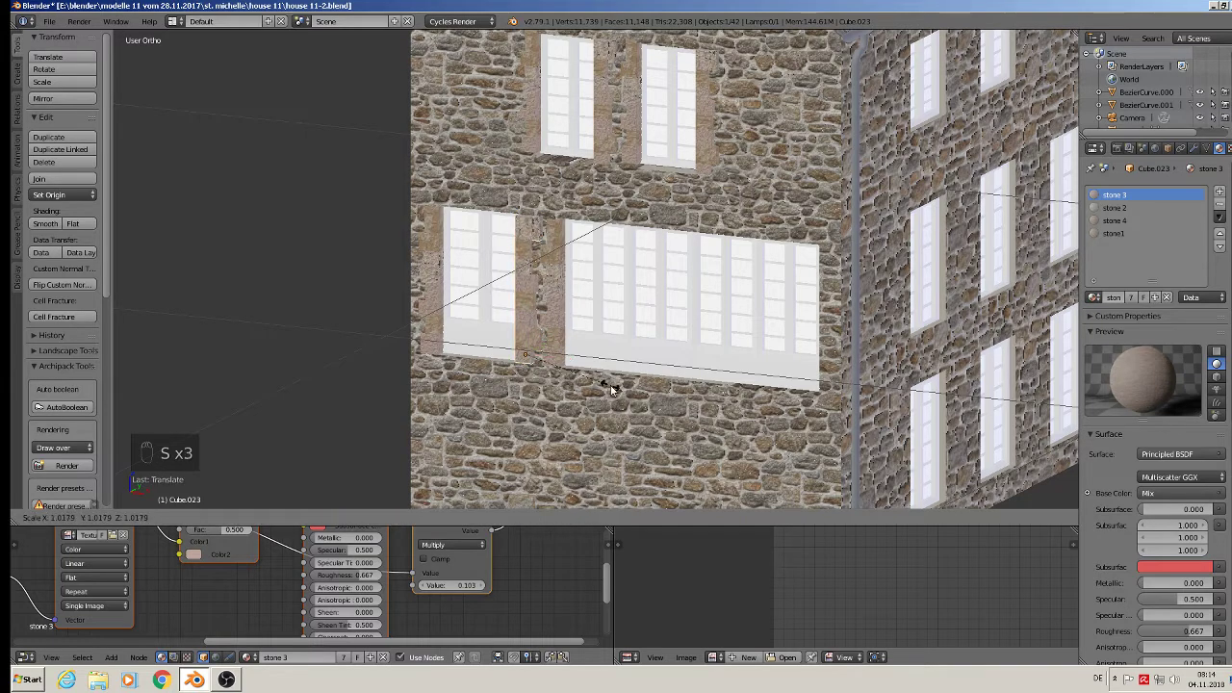
pyautogui.click(511, 280)
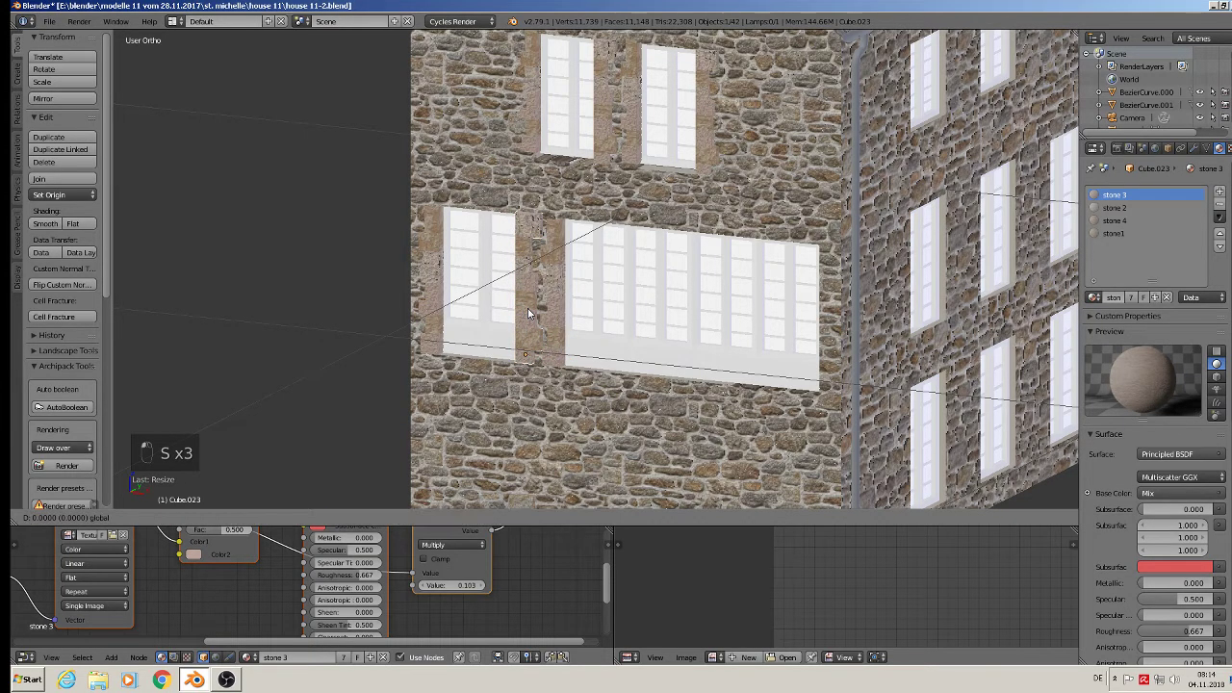
pyautogui.click(528, 310)
# Duplicate the enlarged strip and place the copy at the right edge of the wide lower gable window
pyautogui.moveTo(527, 310); pyautogui.dragTo(619, 355, button='middle')
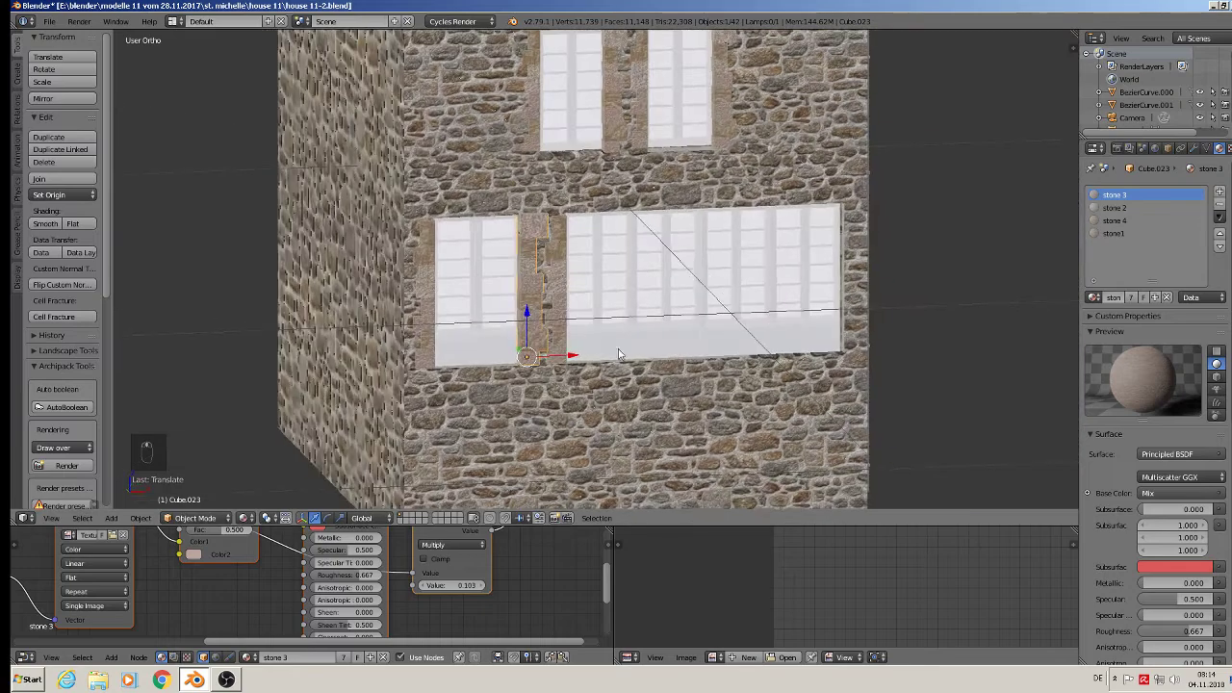
pyautogui.hotkey('shift', 'd')
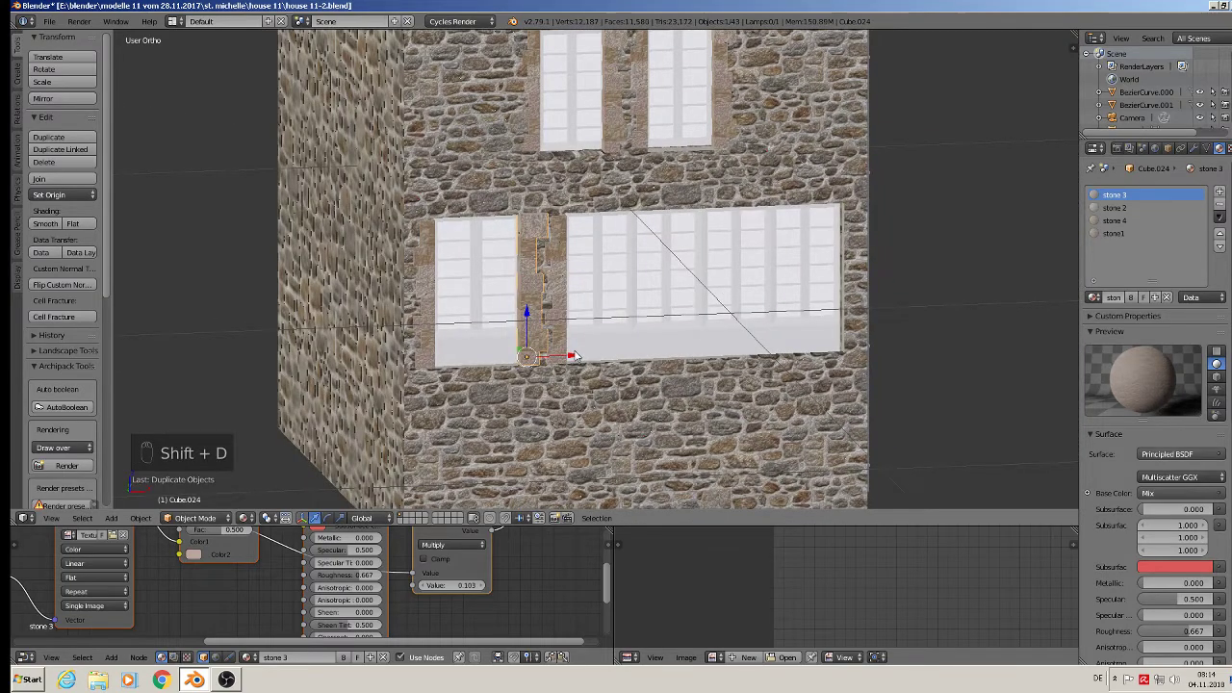
pyautogui.click(889, 356)
pyautogui.scroll(-2, 887, 357)
pyautogui.moveTo(886, 356); pyautogui.dragTo(634, 298, button='middle')
# Duplicate both stone strips of the upper-right gable window and move the copies onto the adjoining side wall
pyautogui.press('a')
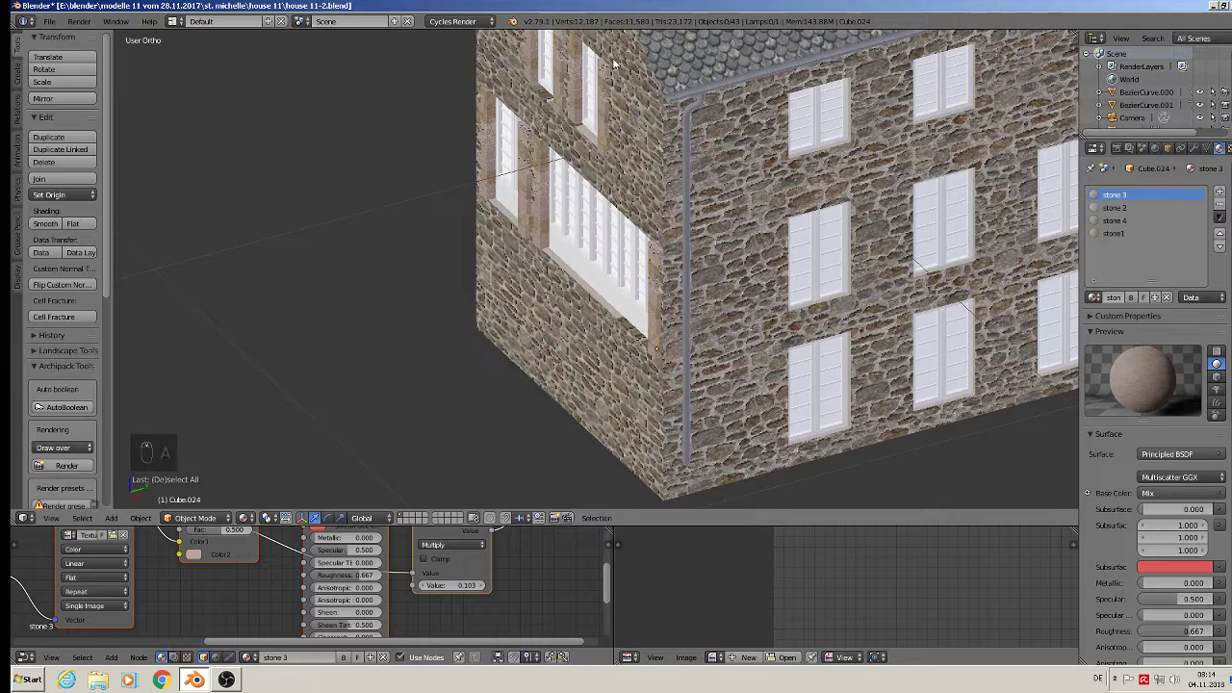
pyautogui.moveTo(518, 84); pyautogui.dragTo(444, 140, button='middle')
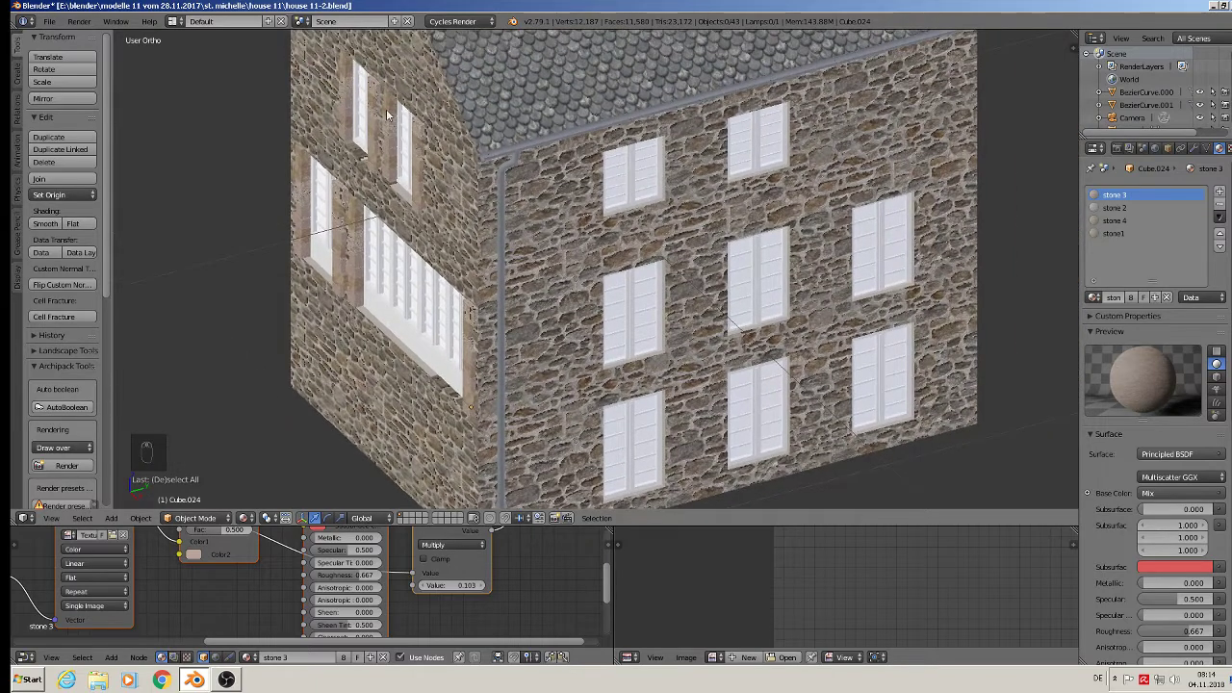
pyautogui.rightClick(424, 159)
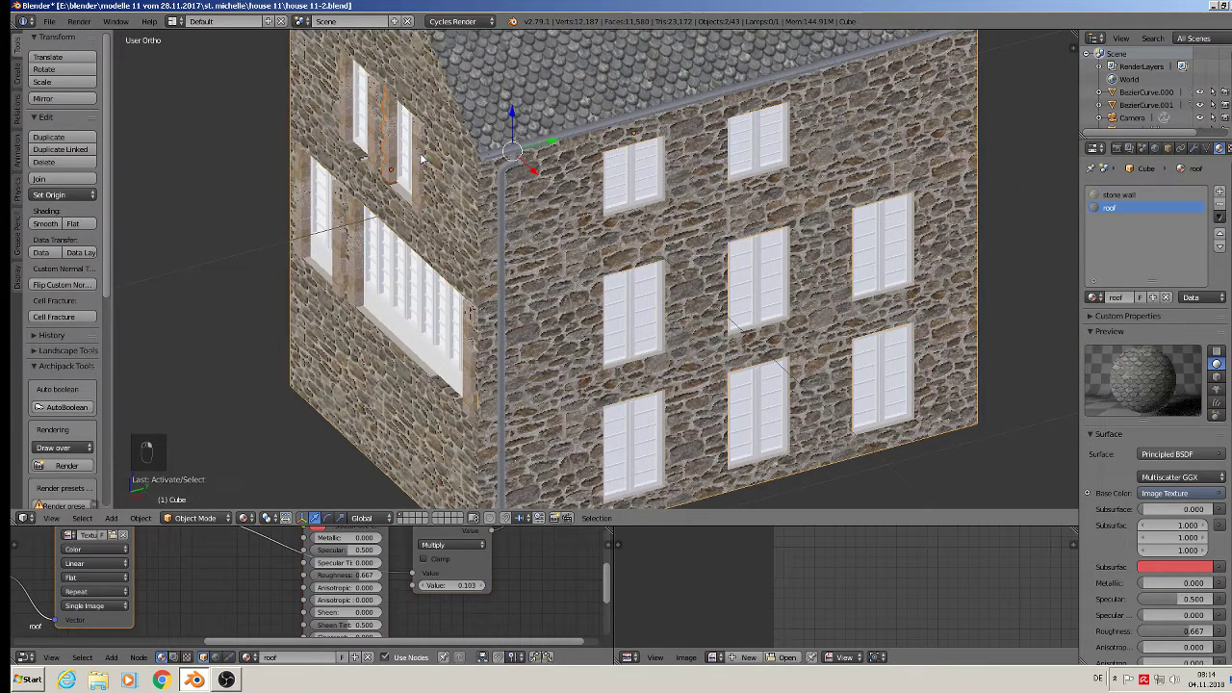
pyautogui.rightClick(422, 160)
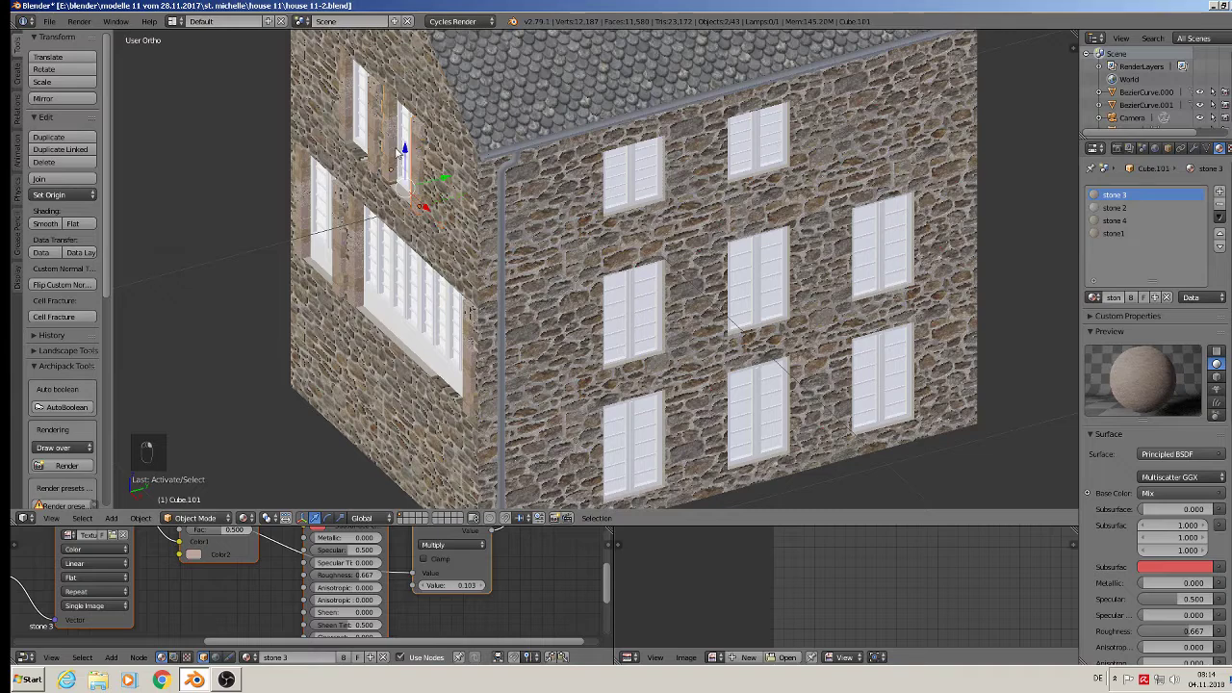
pyautogui.hotkey('shift', 'd')
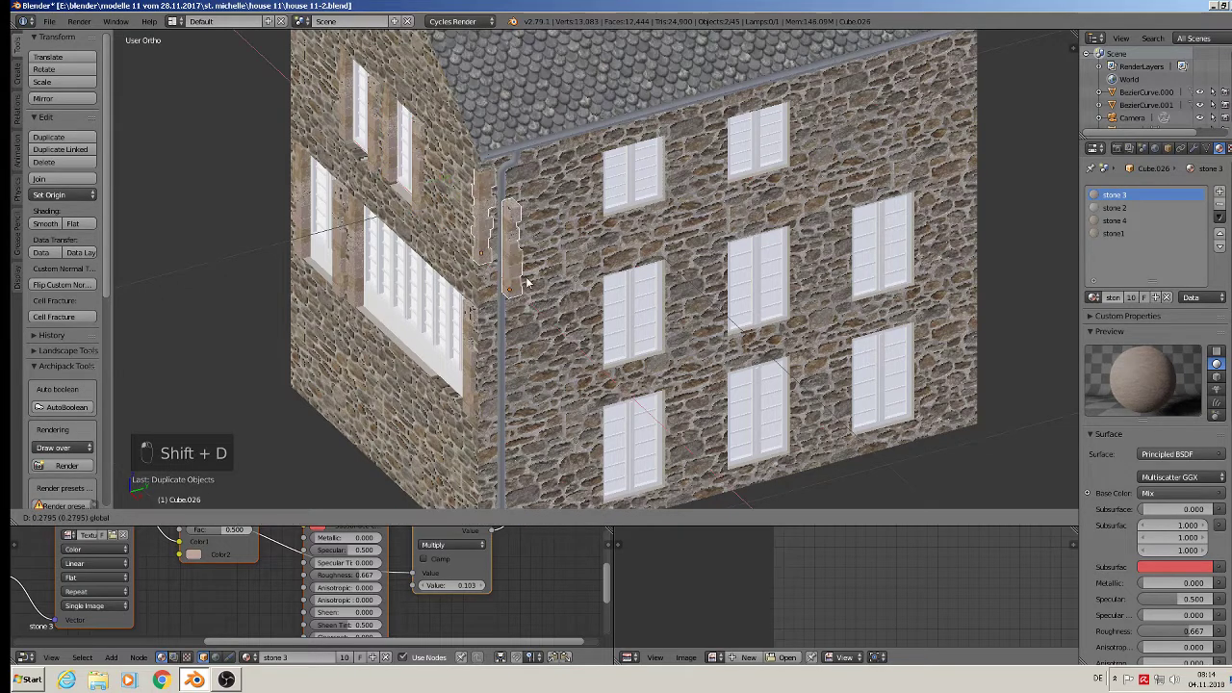
pyautogui.click(721, 247)
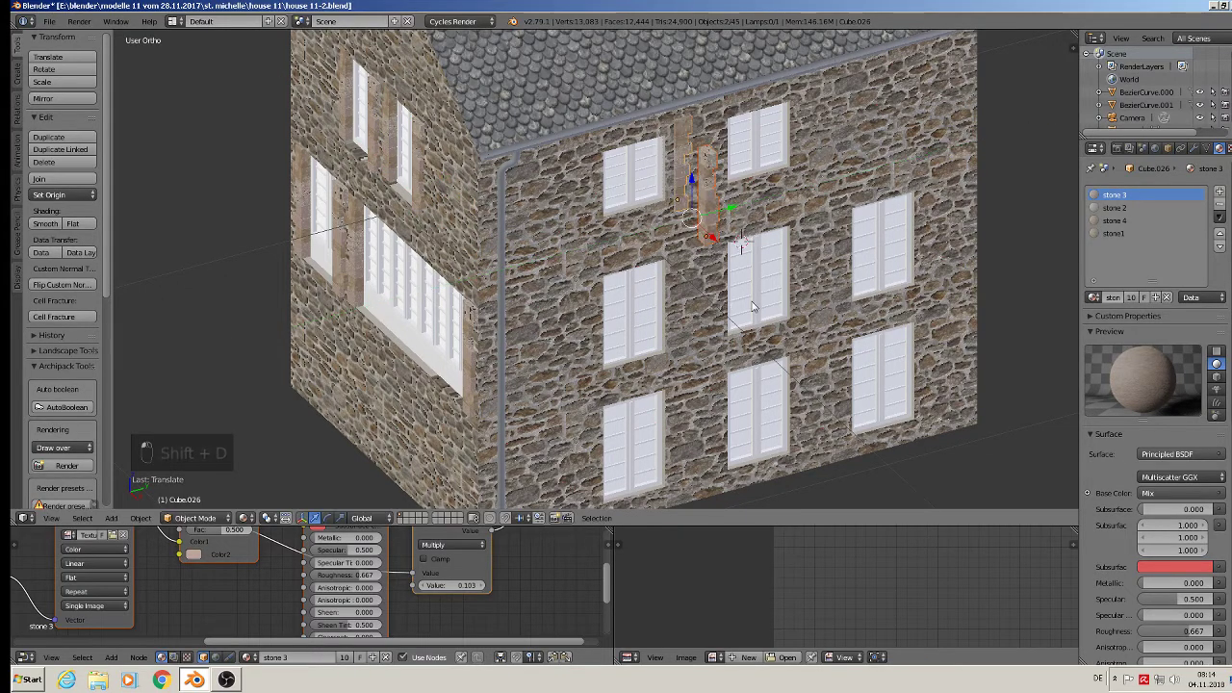
# Rotate the two copied strips 90° about the Z axis and move them flush with the side wall around its upper-left window
pyautogui.write('r90')
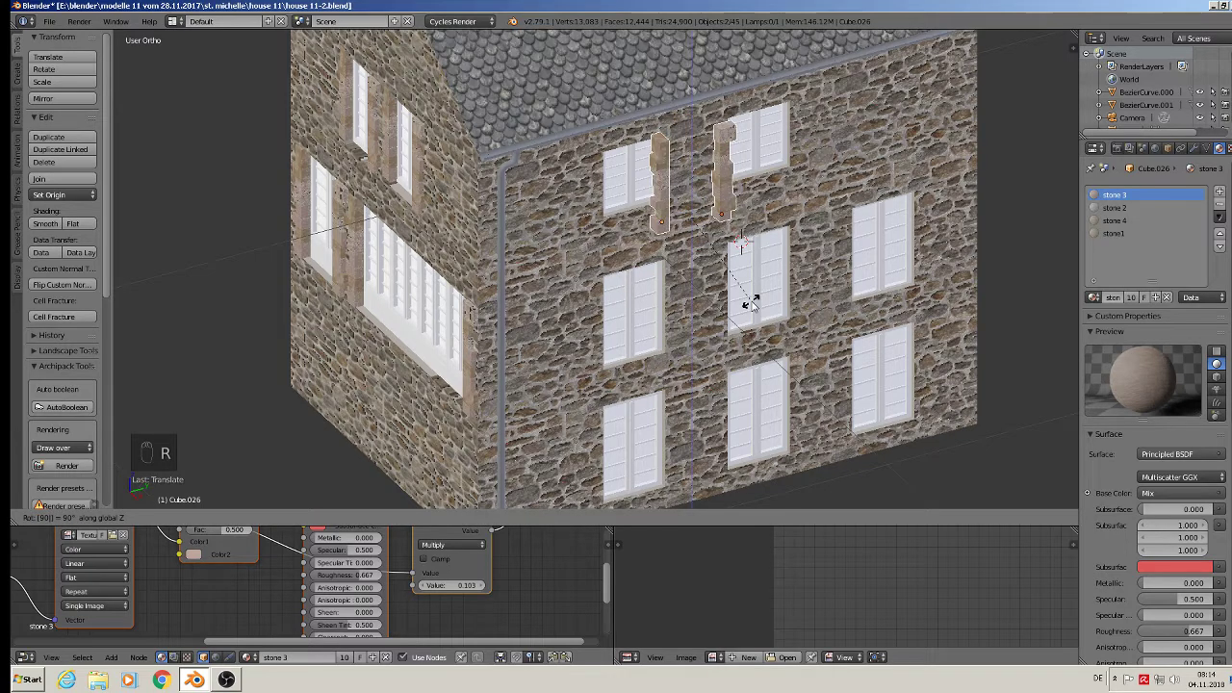
pyautogui.press('Return')
pyautogui.moveTo(721, 236); pyautogui.dragTo(679, 231)
pyautogui.scroll(1, 679, 232)
pyautogui.scroll(3, 687, 234)
pyautogui.moveTo(687, 234); pyautogui.dragTo(770, 313, button='middle')
pyautogui.press('g')
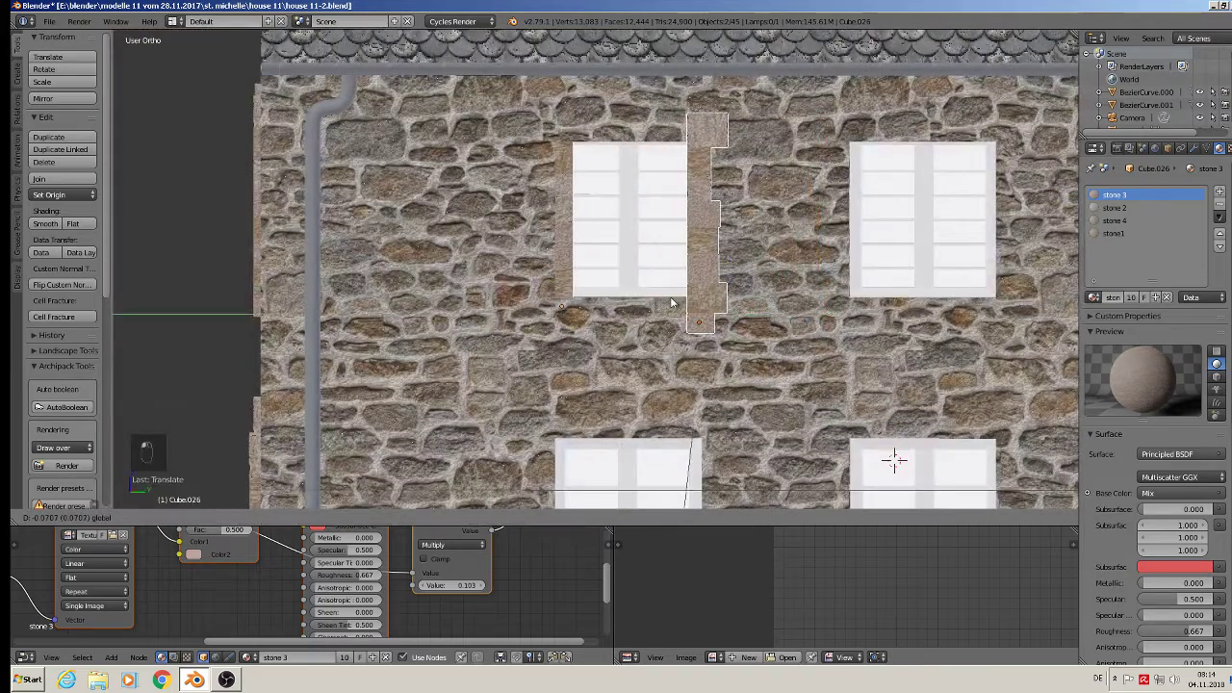
pyautogui.click(679, 308)
pyautogui.moveTo(678, 308); pyautogui.dragTo(613, 369, button='middle')
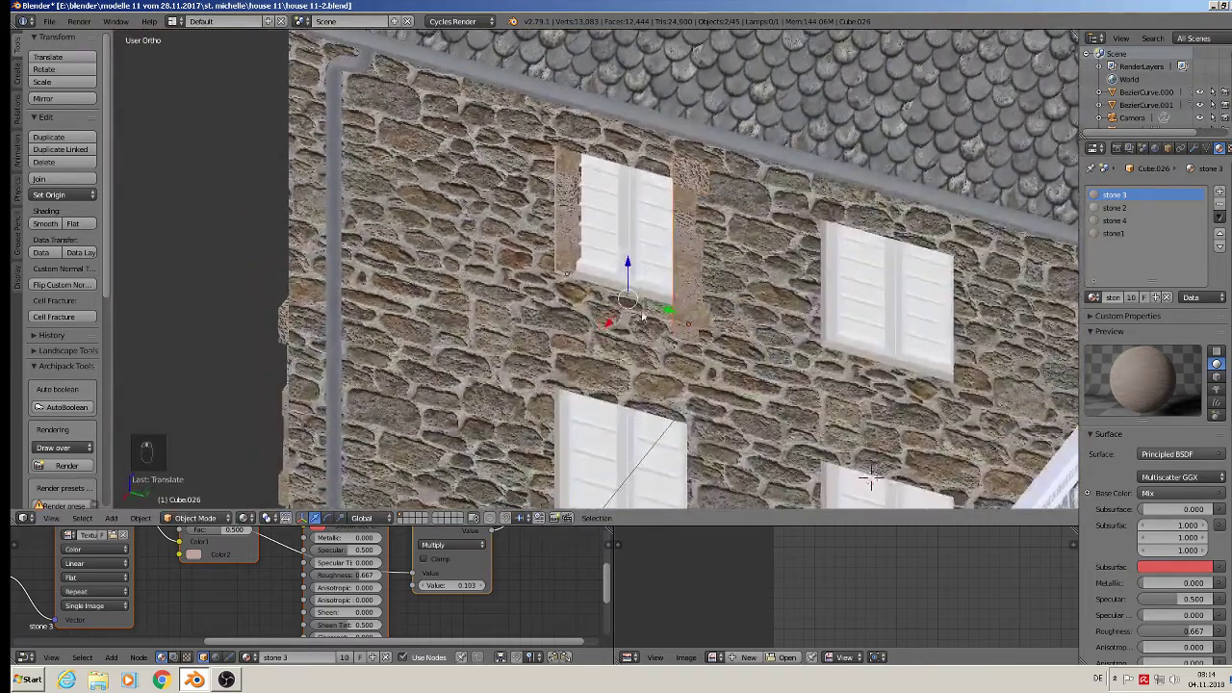
pyautogui.moveTo(612, 322); pyautogui.dragTo(607, 329)
# Scale the two strips down towards the height of the upper-left side window and raise them to the window's level
pyautogui.press('s')
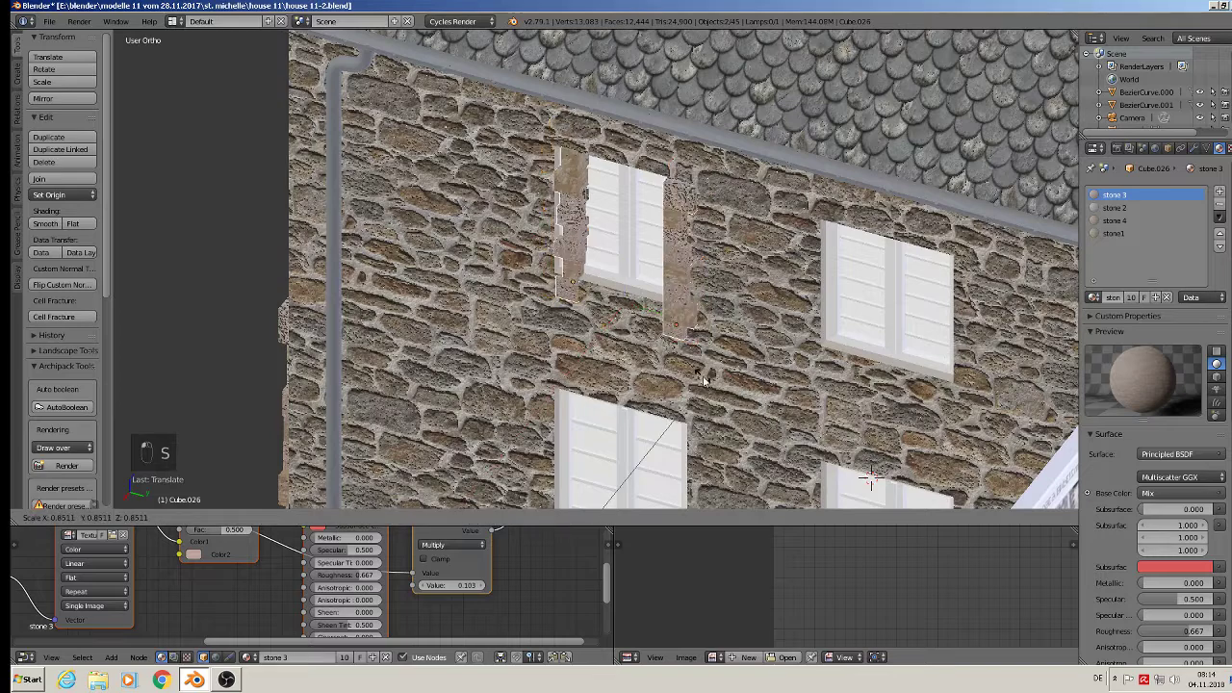
pyautogui.click(703, 380)
pyautogui.moveTo(704, 380); pyautogui.dragTo(744, 337, button='middle')
pyautogui.press('s')
pyautogui.click(697, 301)
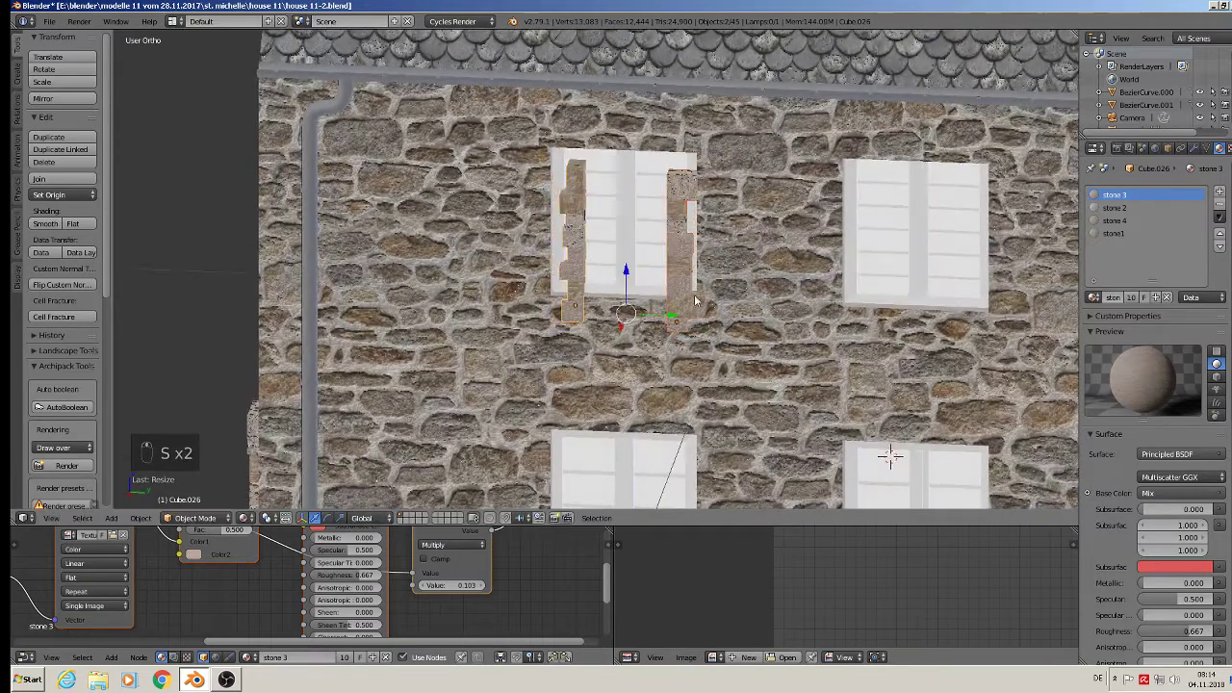
pyautogui.moveTo(627, 274); pyautogui.dragTo(622, 255)
pyautogui.rightClick(622, 255)
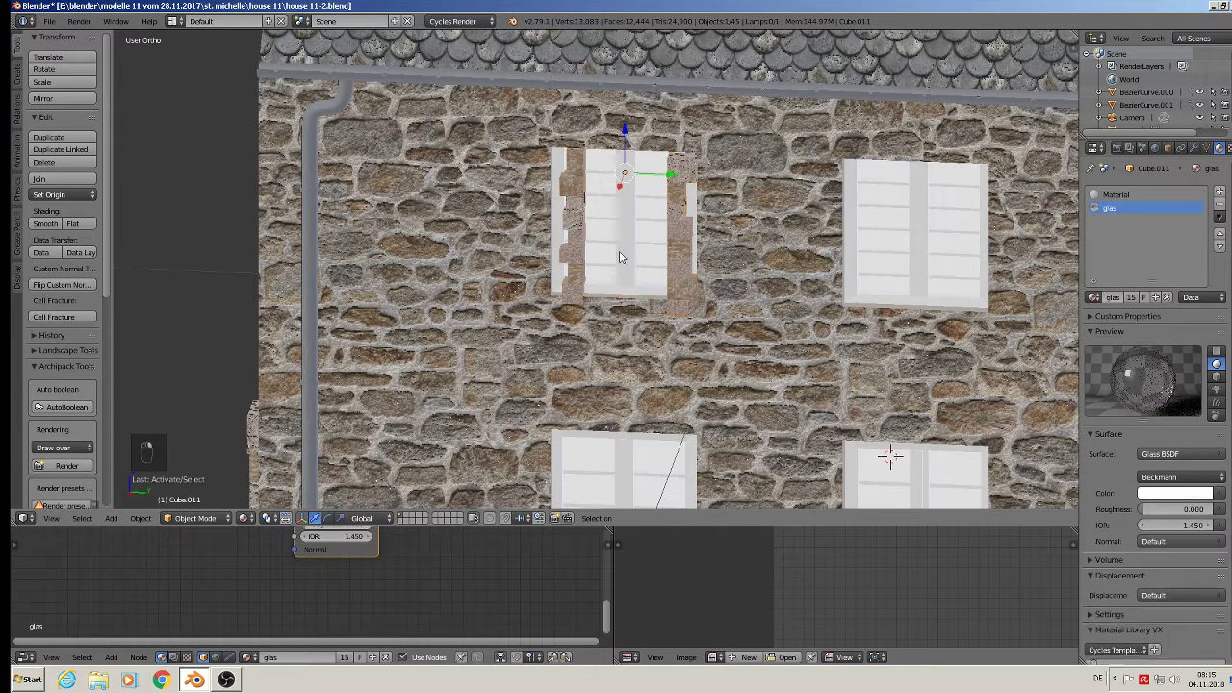
pyautogui.moveTo(651, 179)
pyautogui.mouseDown()
pyautogui.moveTo(620, 177)
pyautogui.moveTo(646, 184)
pyautogui.mouseUp()
pyautogui.hotkey('ctrl', 'z')
# Move the left-hand strip outwards to the left edge of the upper-left side window and adjust its height position
pyautogui.rightClick(594, 191)
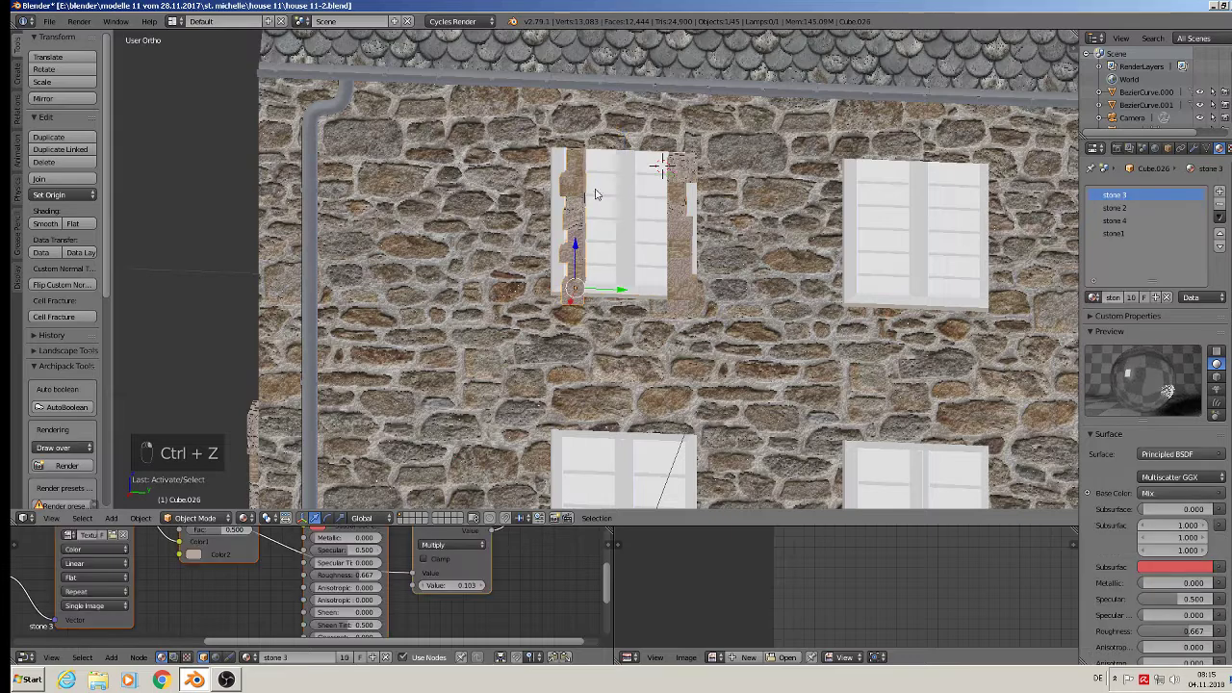
pyautogui.moveTo(619, 289); pyautogui.dragTo(547, 283)
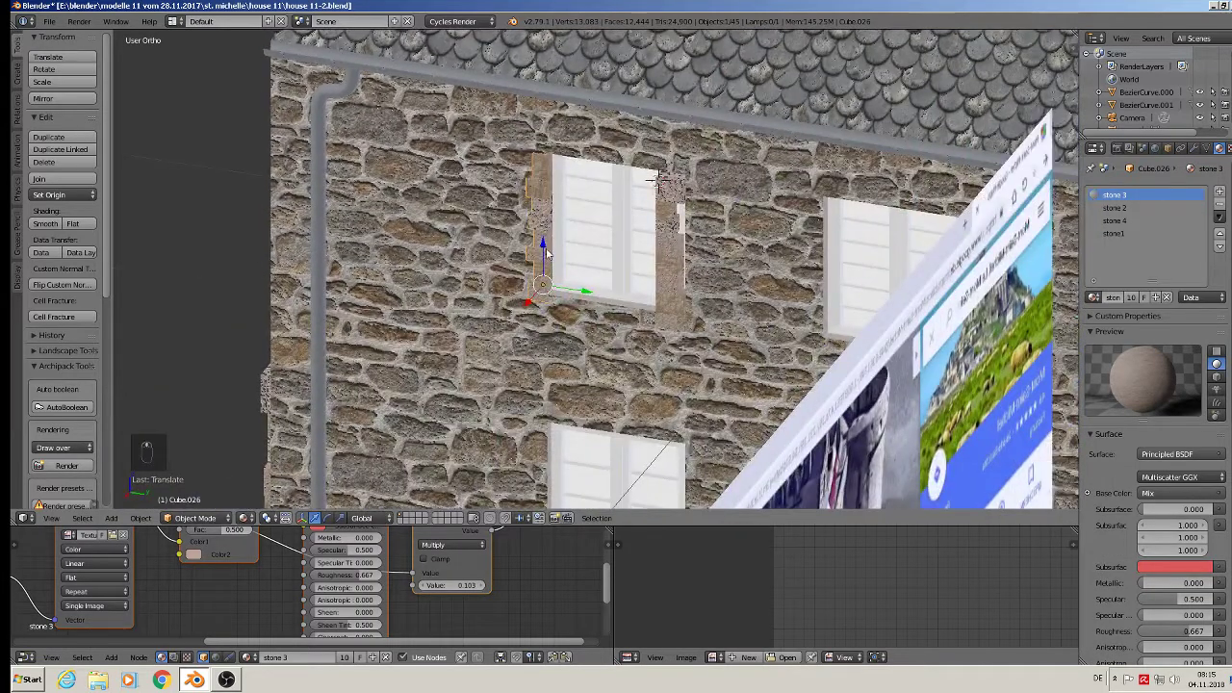
pyautogui.moveTo(545, 253); pyautogui.dragTo(543, 245)
# Move the right-hand strip to the right edge of the upper-left side window and scale it to match the window's height
pyautogui.rightClick(685, 256)
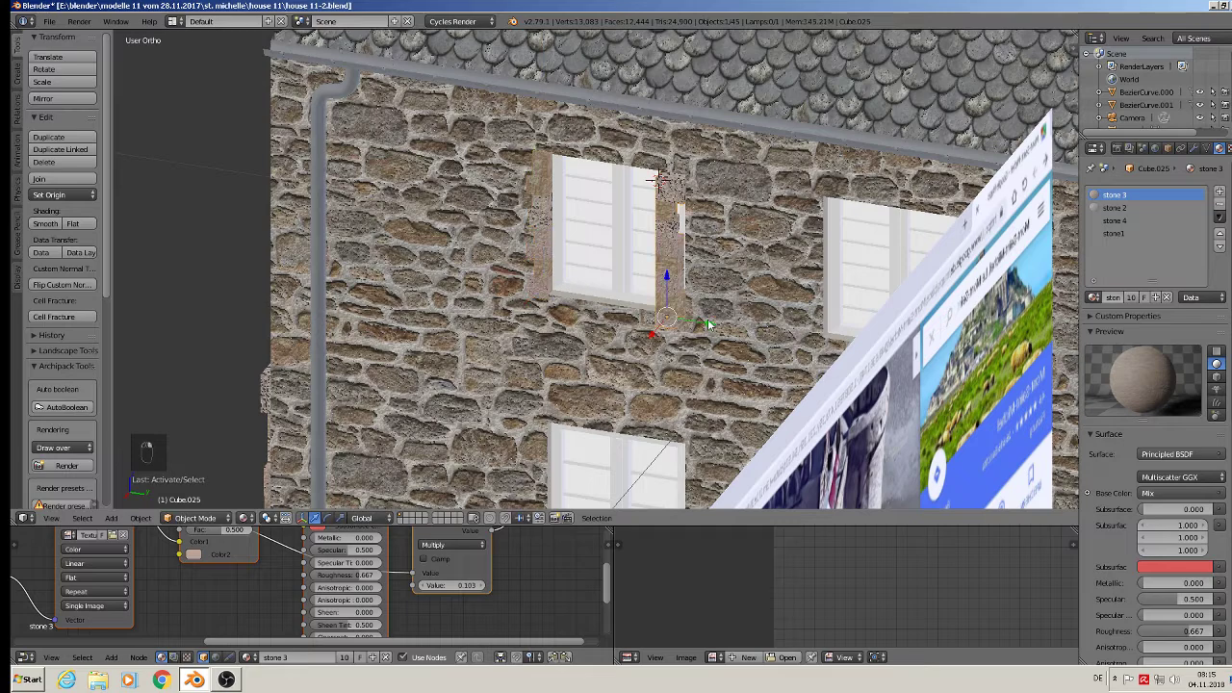
pyautogui.moveTo(708, 319); pyautogui.dragTo(722, 320)
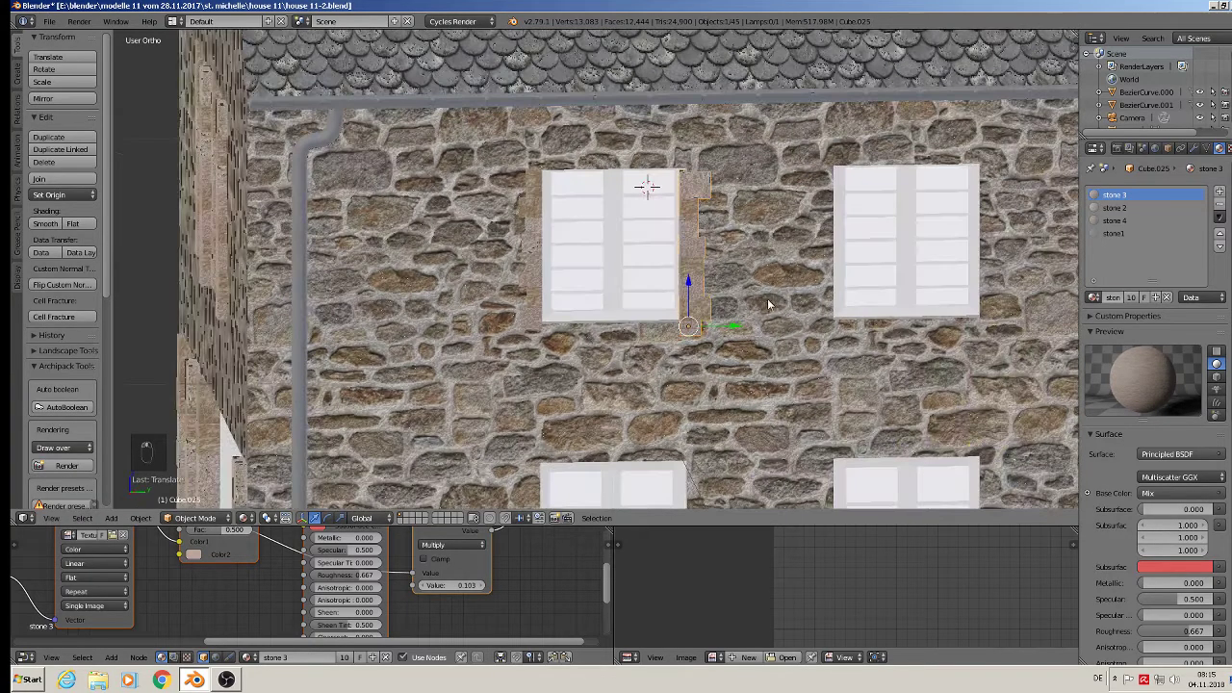
pyautogui.press('s')
pyautogui.click(724, 324)
pyautogui.moveTo(689, 293); pyautogui.dragTo(703, 275)
pyautogui.press('s')
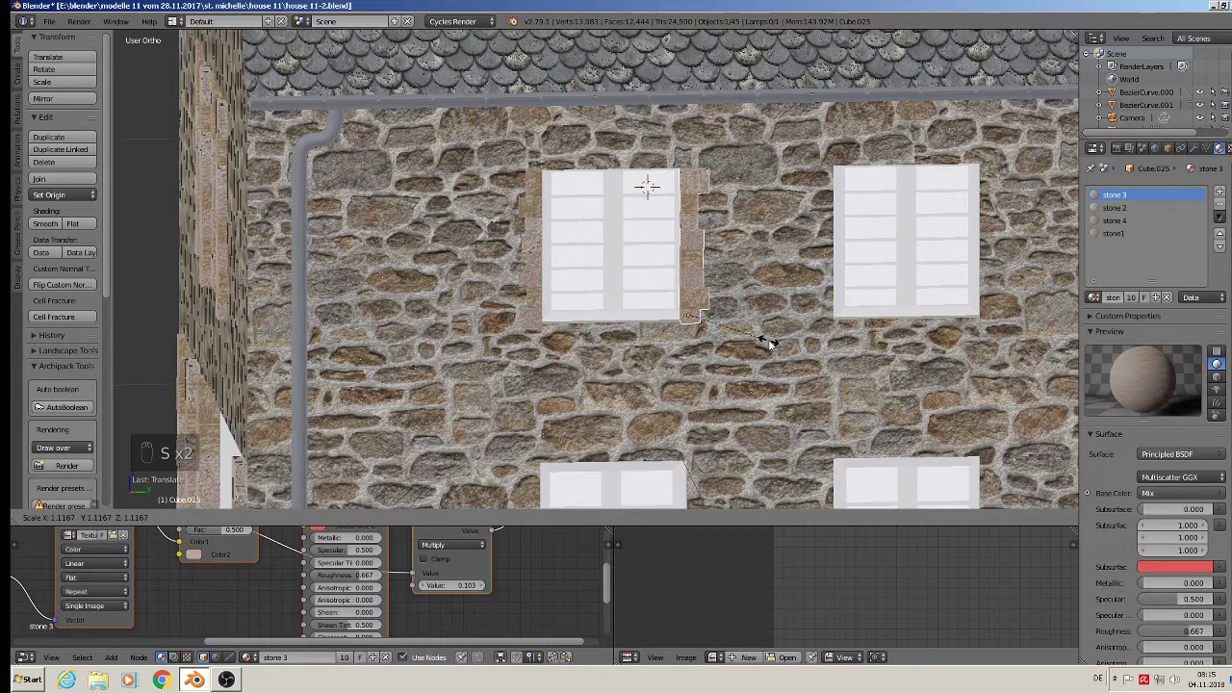
pyautogui.click(768, 337)
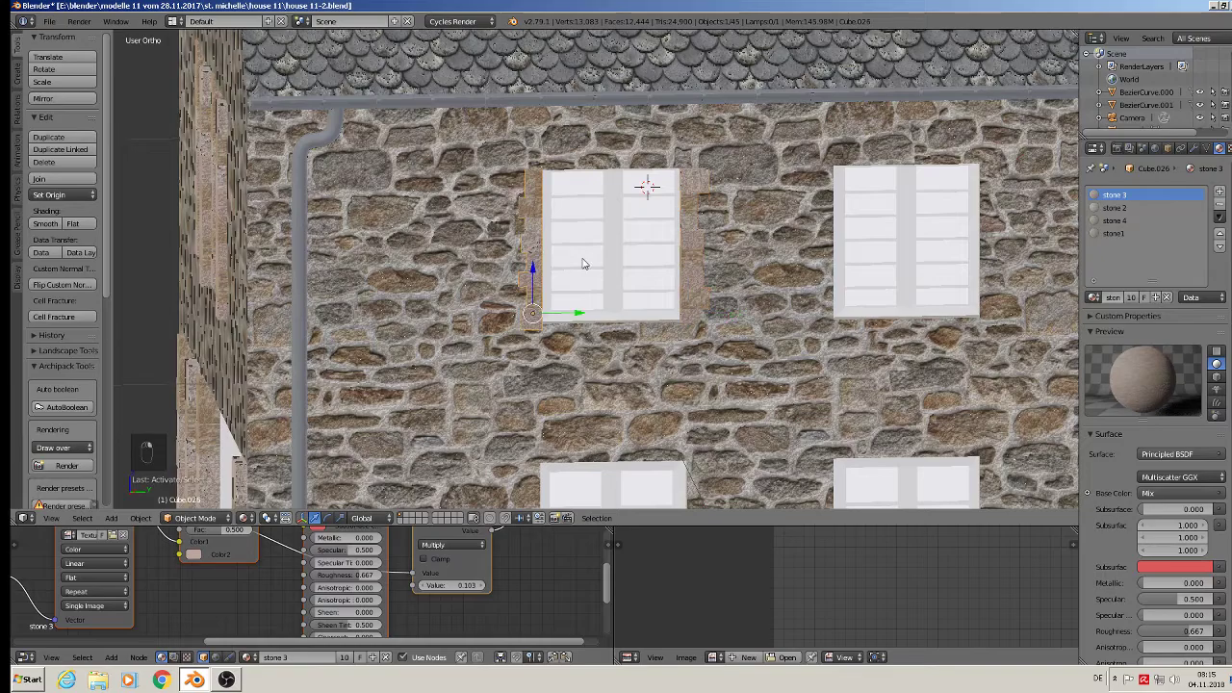
# Shift the left-hand strip along the Y axis so it sits flush against the window's left edge
pyautogui.moveTo(582, 264); pyautogui.dragTo(569, 285, button='middle')
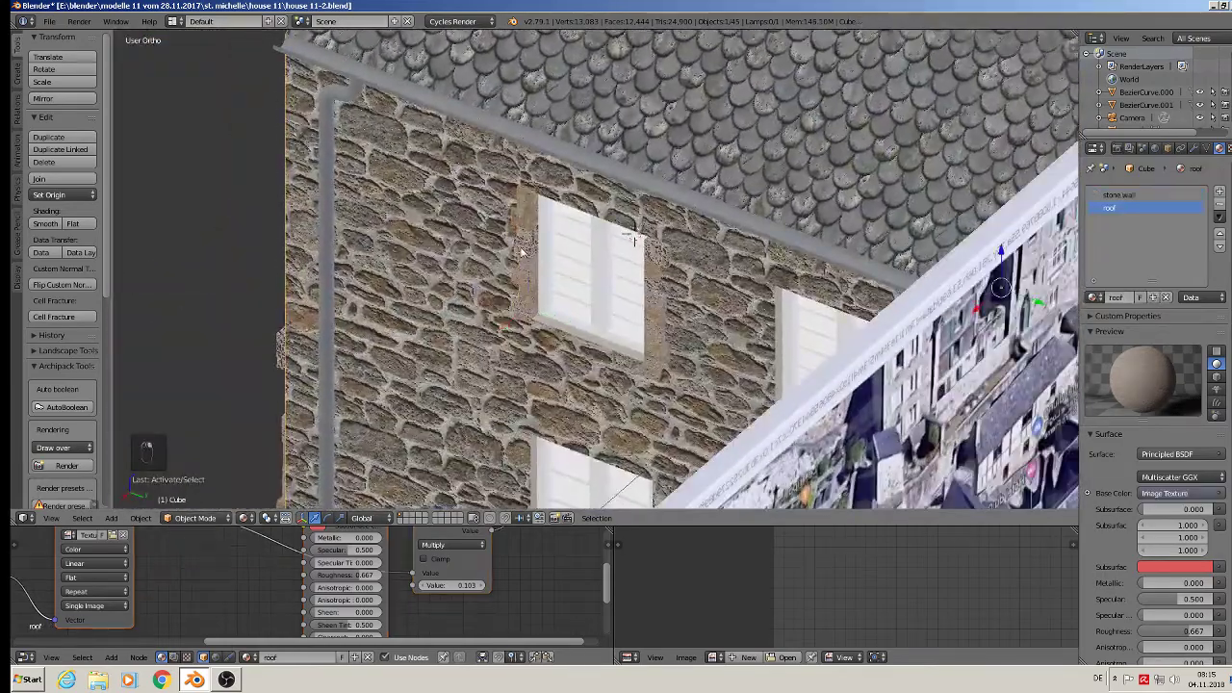
pyautogui.press('g')
pyautogui.press('y')
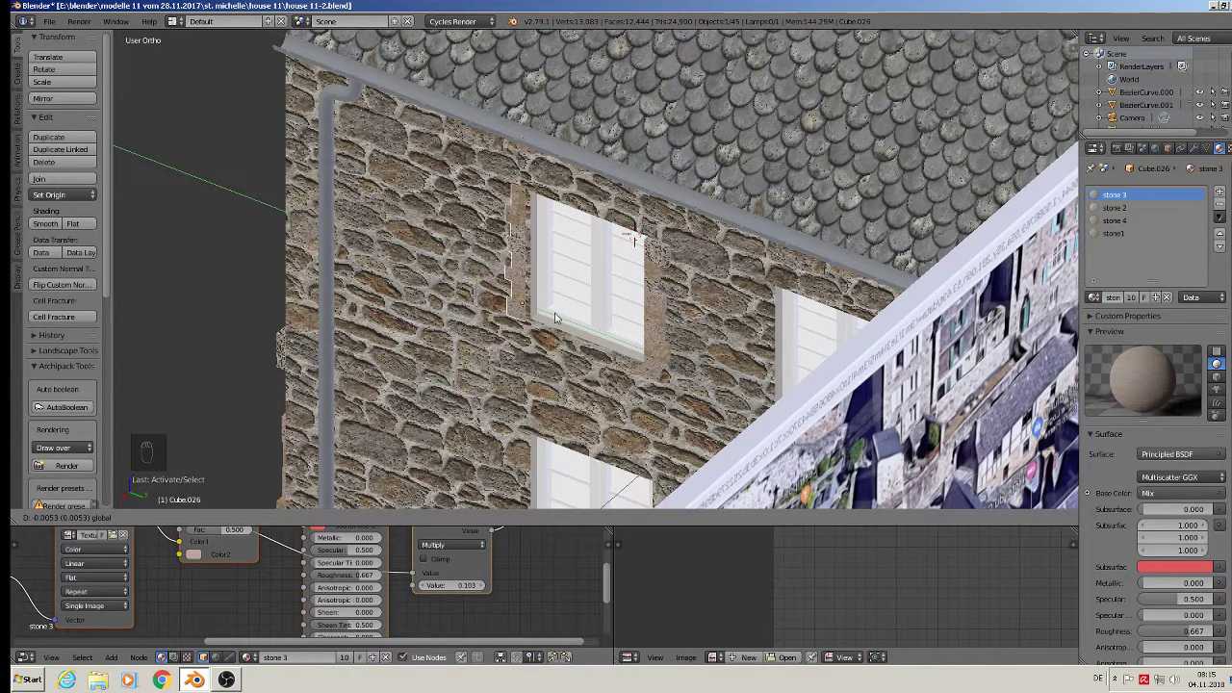
pyautogui.click(562, 321)
# Duplicate the left and right strips individually and place the copies at the matching edges of the second upper side window
pyautogui.press('shift+KP_1')
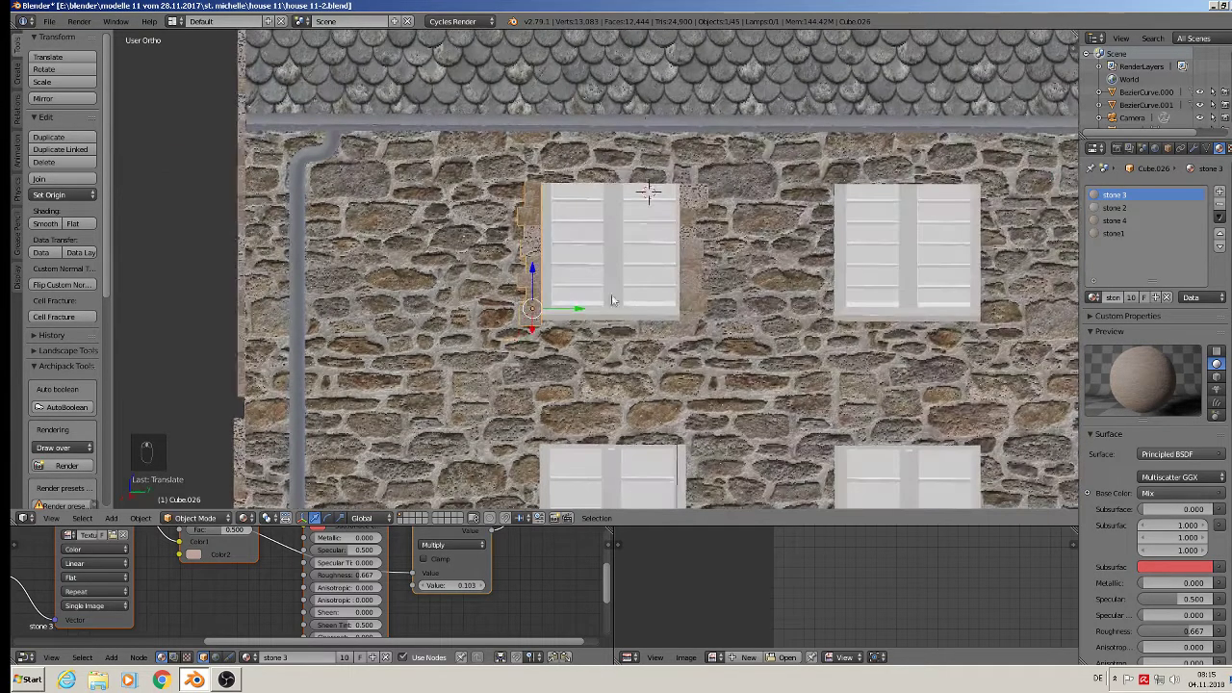
pyautogui.hotkey('shift', 'd')
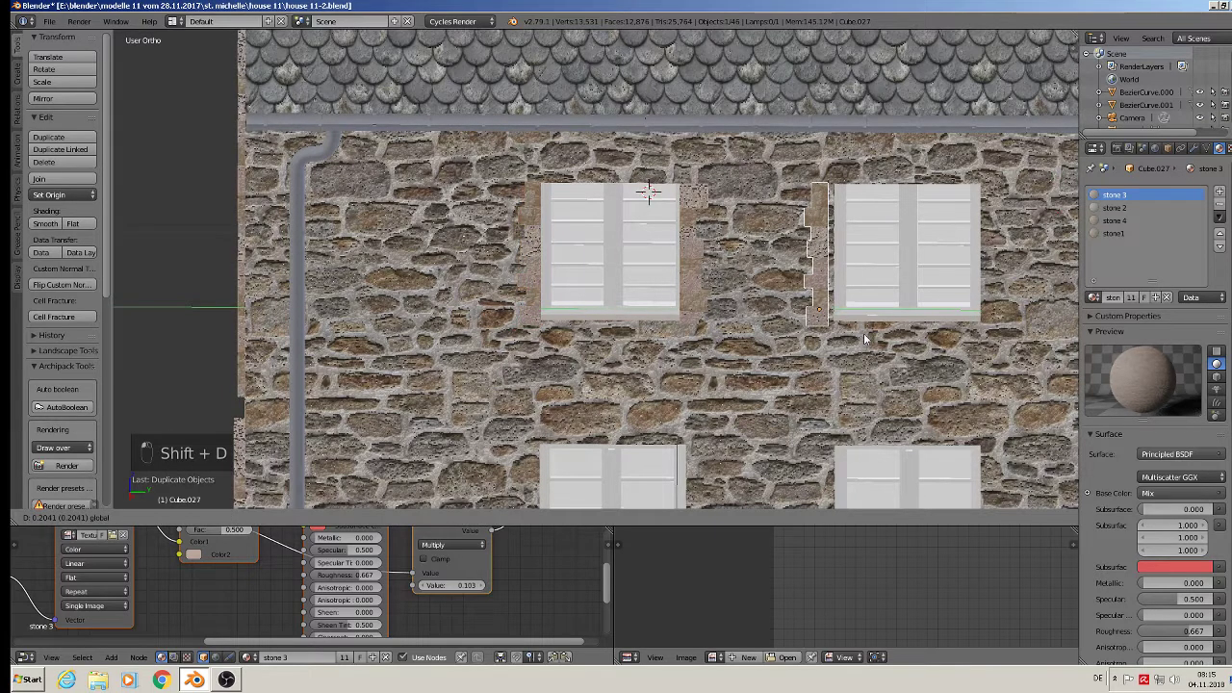
pyautogui.click(879, 330)
pyautogui.rightClick(677, 272)
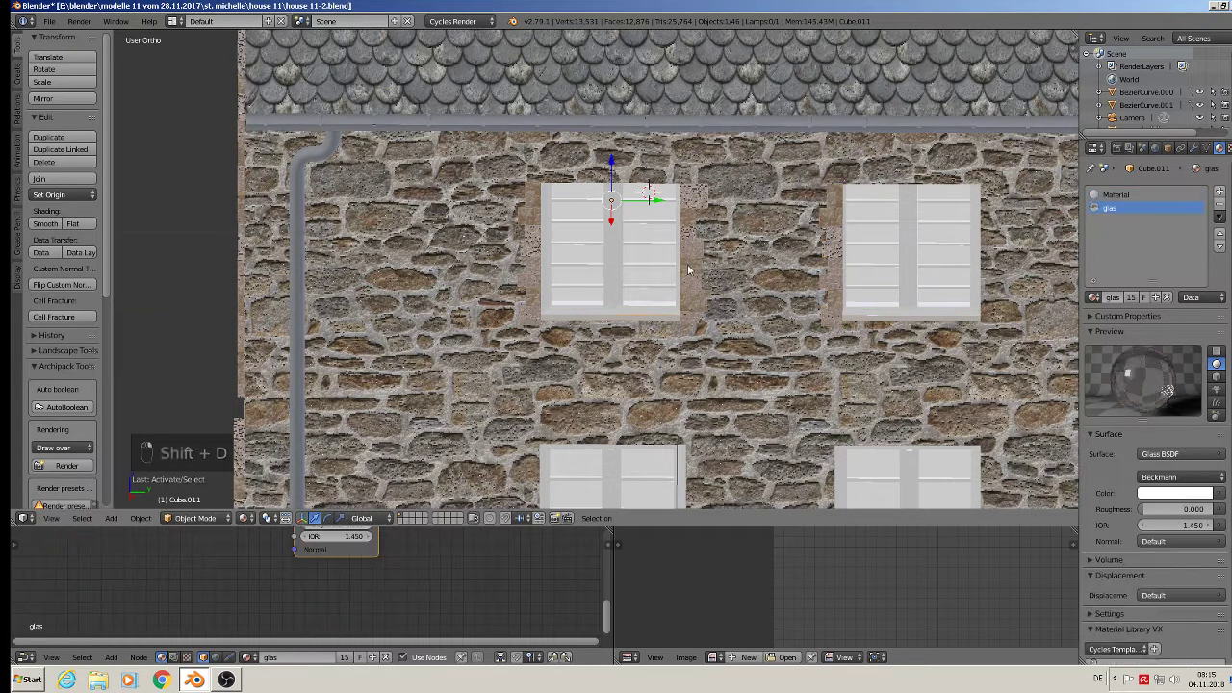
pyautogui.rightClick(689, 268)
pyautogui.hotkey('shift', 'd')
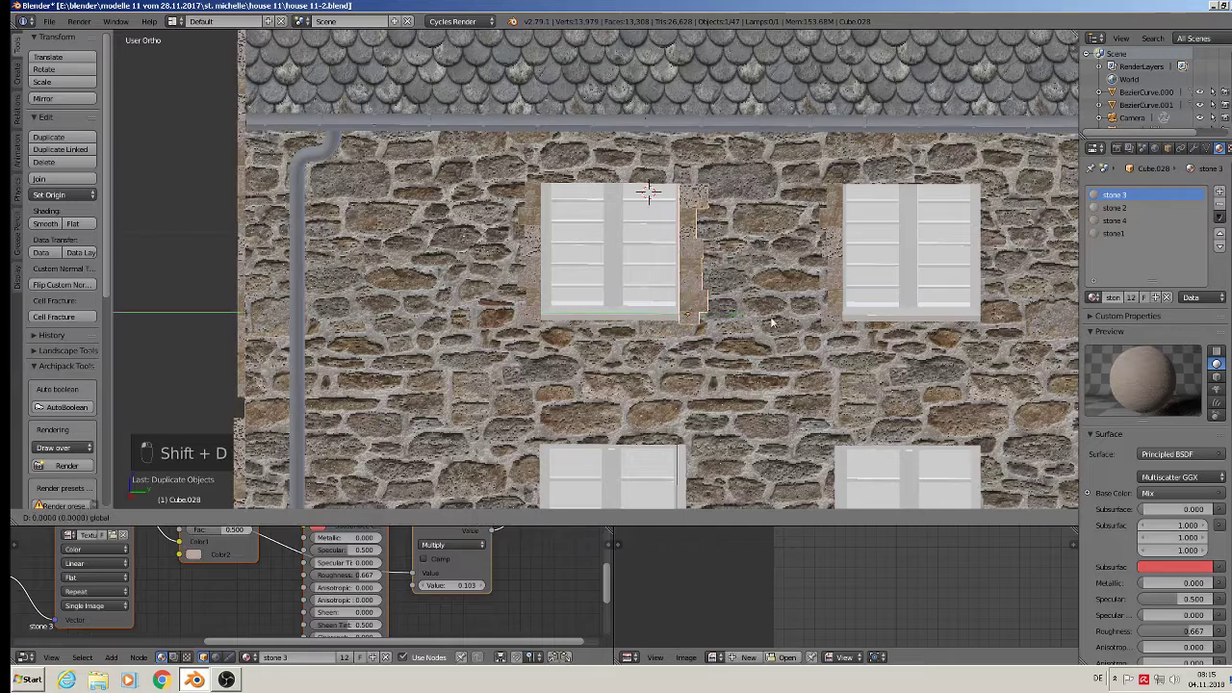
pyautogui.click(1032, 318)
# Duplicate both strips of the second upper side window and place the copies around the leftmost middle-row window
pyautogui.scroll(-2, 1032, 319)
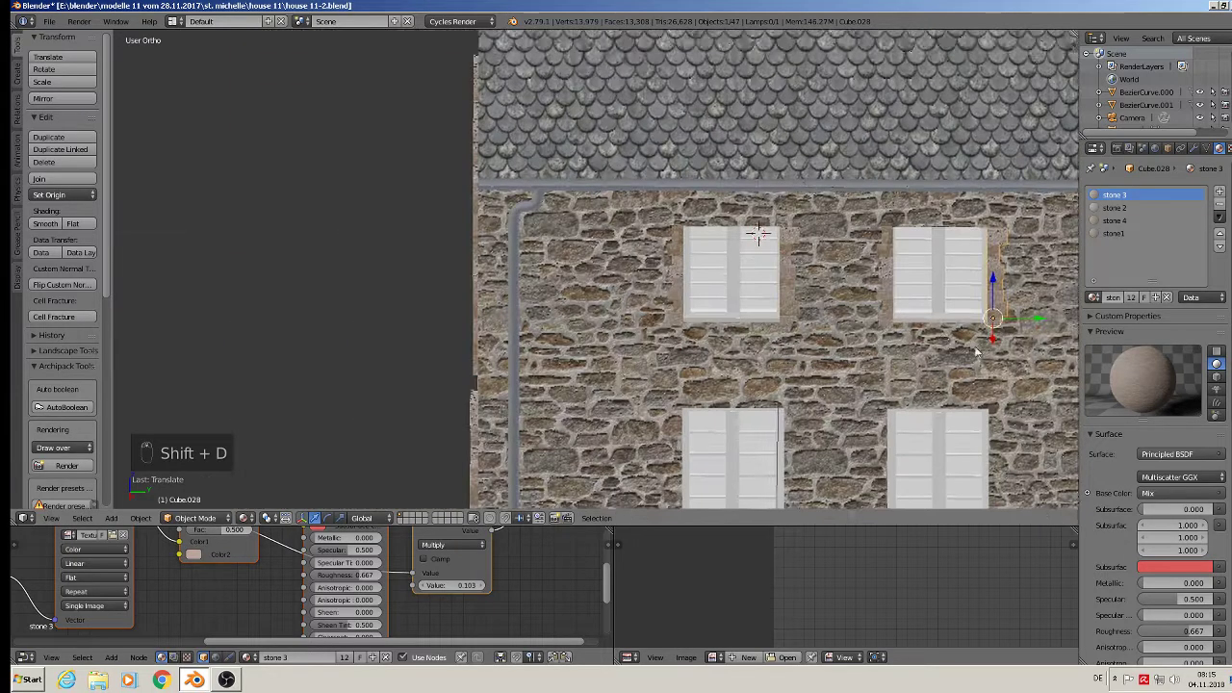
pyautogui.keyDown('shift'); pyautogui.moveTo(897, 285); pyautogui.dragTo(765, 177, button='middle'); pyautogui.keyUp('shift')
pyautogui.rightClick(762, 176)
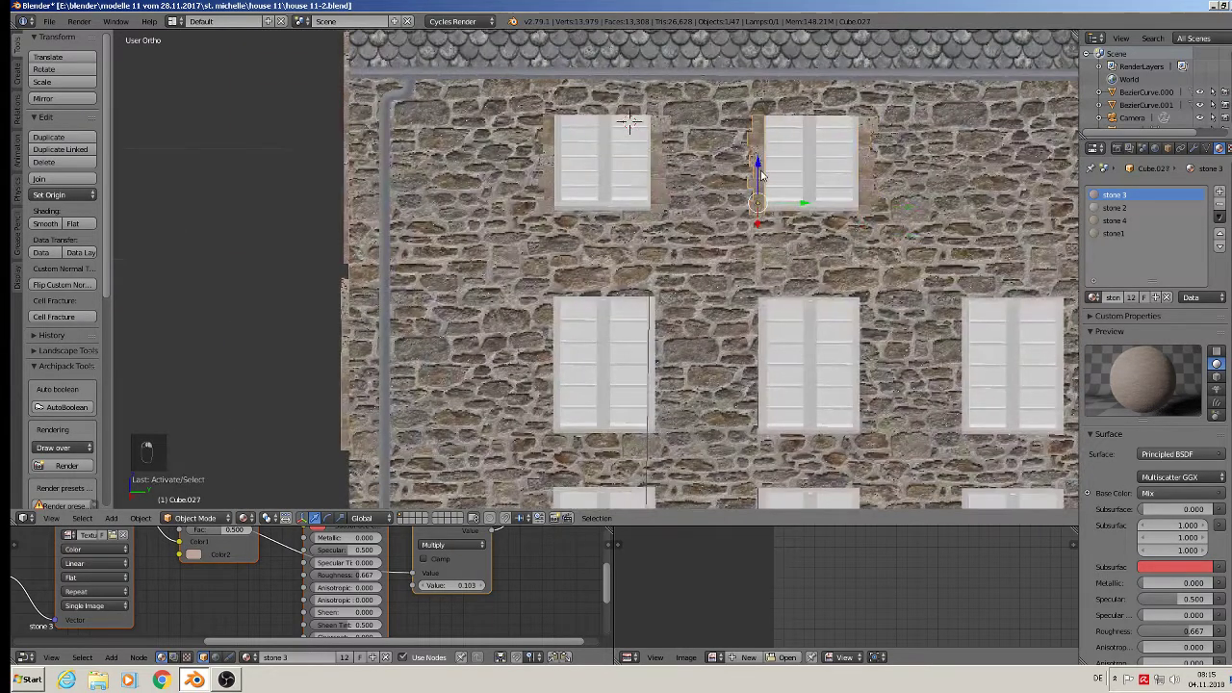
pyautogui.keyDown('shift'); pyautogui.rightClick(869, 179); pyautogui.keyUp('shift')
pyautogui.hotkey('shift', 'd')
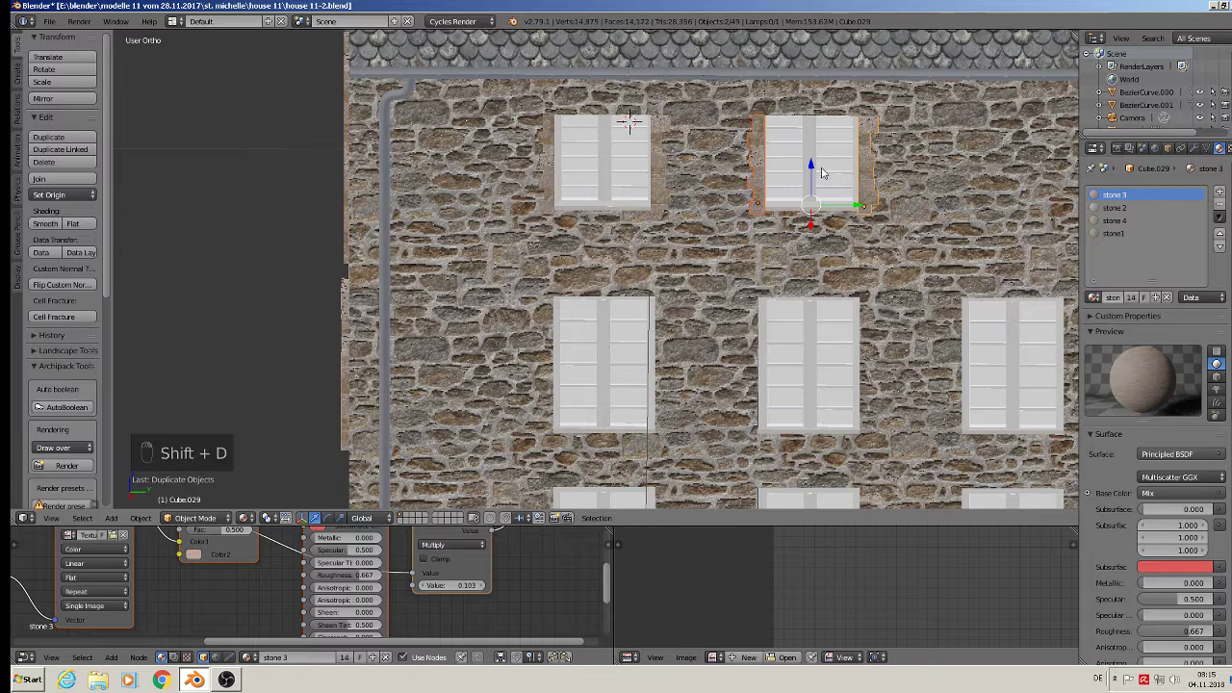
pyautogui.click(825, 378)
pyautogui.press('g')
pyautogui.press('y')
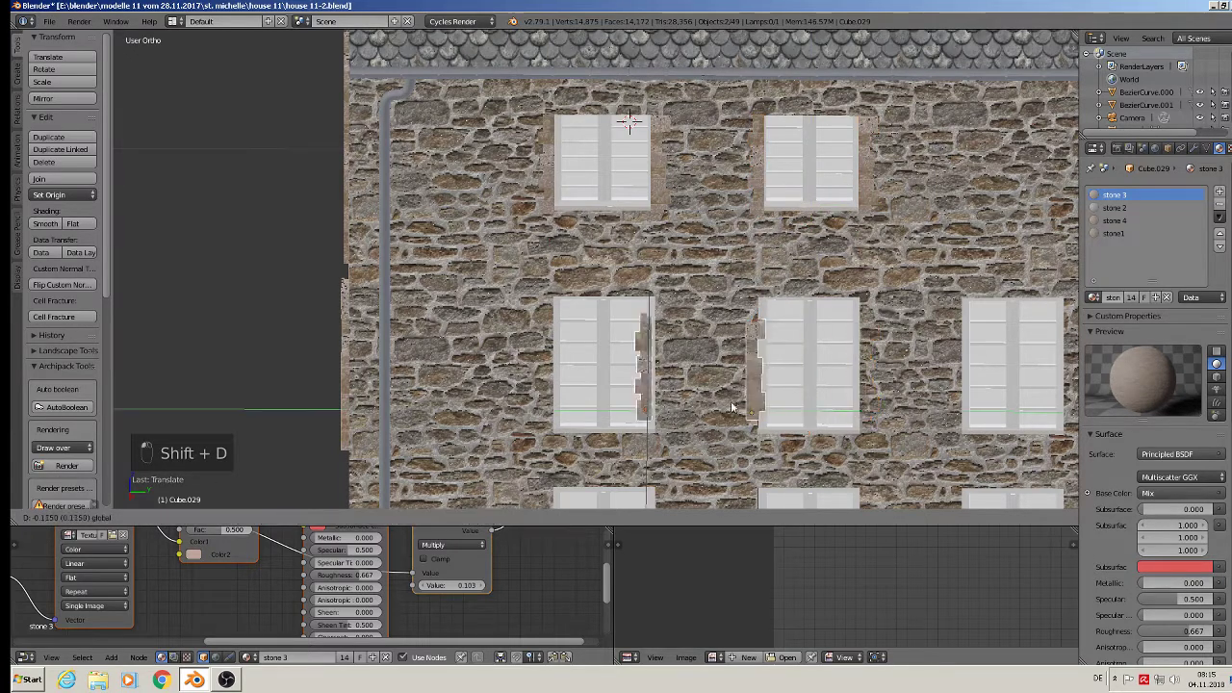
pyautogui.click(645, 400)
# Scale the copied strip pair up to the leftmost middle-row window's height and align it vertically with the window
pyautogui.press('s')
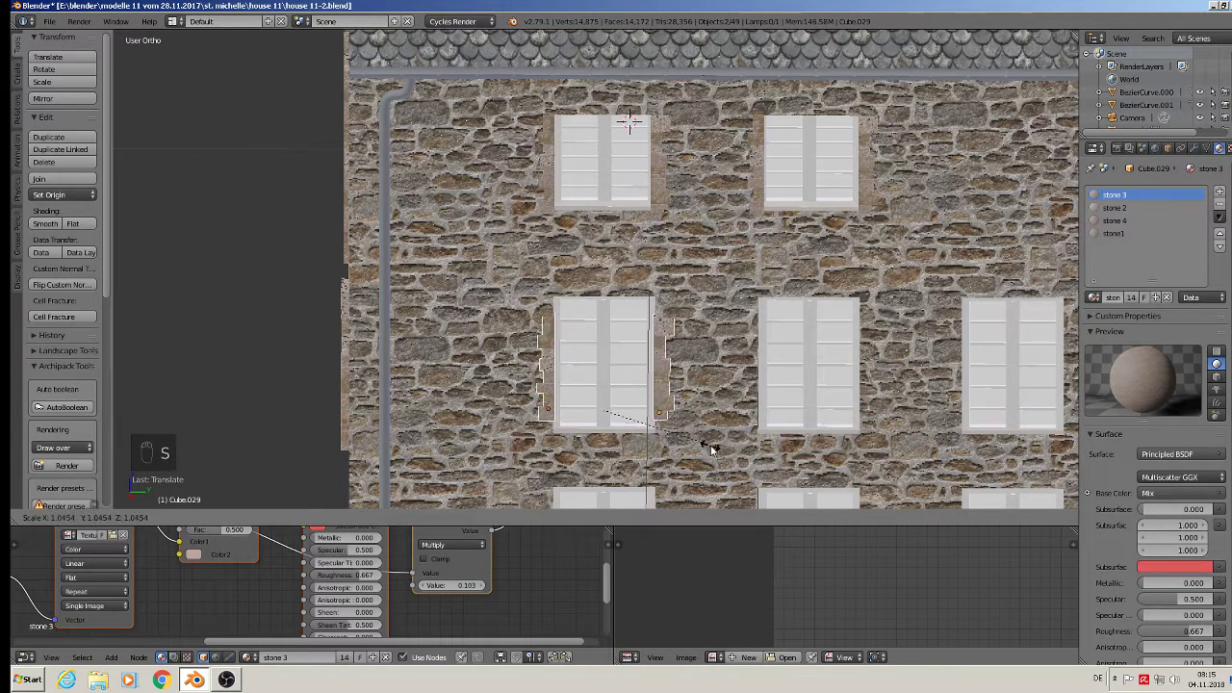
pyautogui.click(740, 466)
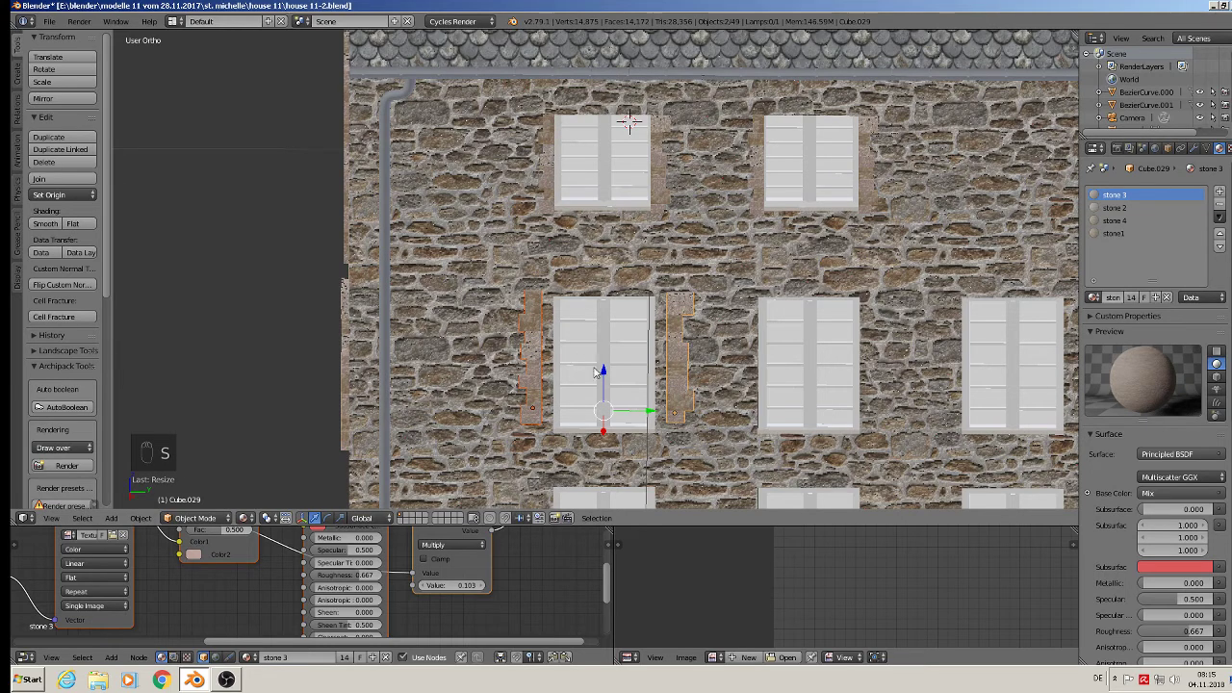
pyautogui.moveTo(597, 374); pyautogui.dragTo(611, 382)
# Move the left and right strips individually along the Y axis so each sits against its edge of the leftmost middle-row window
pyautogui.click(541, 412)
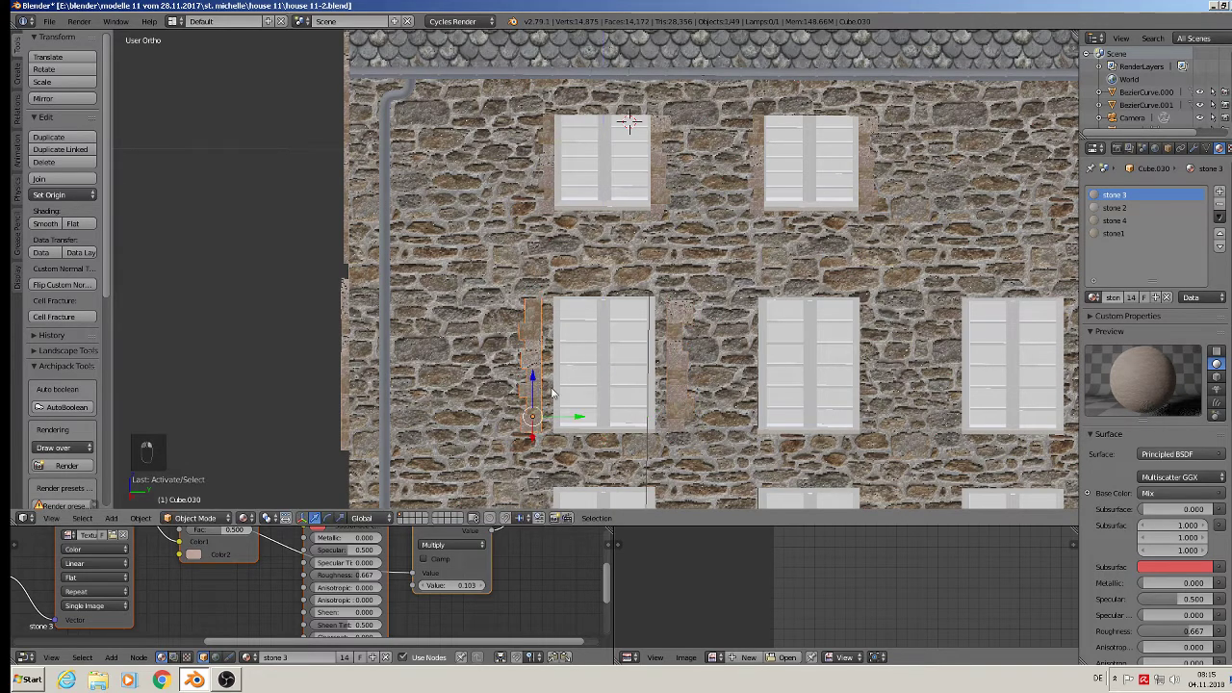
pyautogui.press('g')
pyautogui.press('y')
pyautogui.click(589, 414)
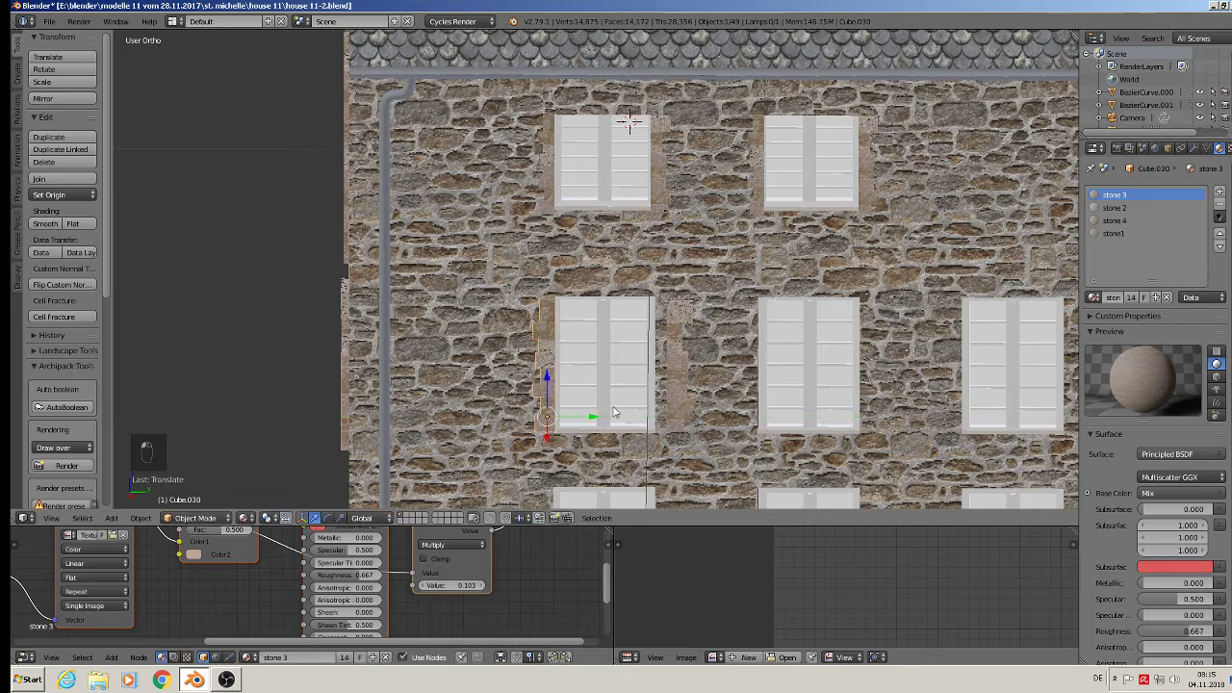
pyautogui.click(677, 385)
pyautogui.moveTo(720, 425)
pyautogui.mouseDown()
pyautogui.moveTo(697, 422)
pyautogui.moveTo(705, 431)
pyautogui.mouseUp()
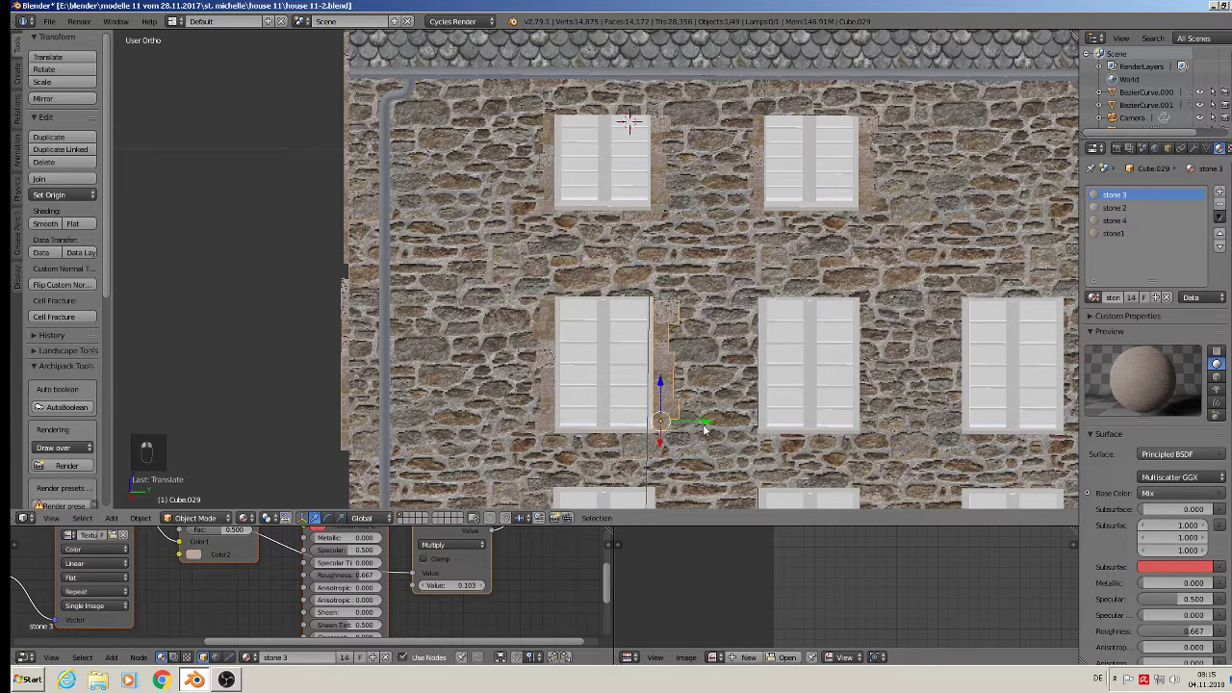
# Duplicate the strip pair along the middle row and place copies around the second and third windows
pyautogui.click(557, 371)
pyautogui.keyDown('shift'); pyautogui.moveTo(559, 370); pyautogui.dragTo(551, 296, button='middle'); pyautogui.keyUp('shift')
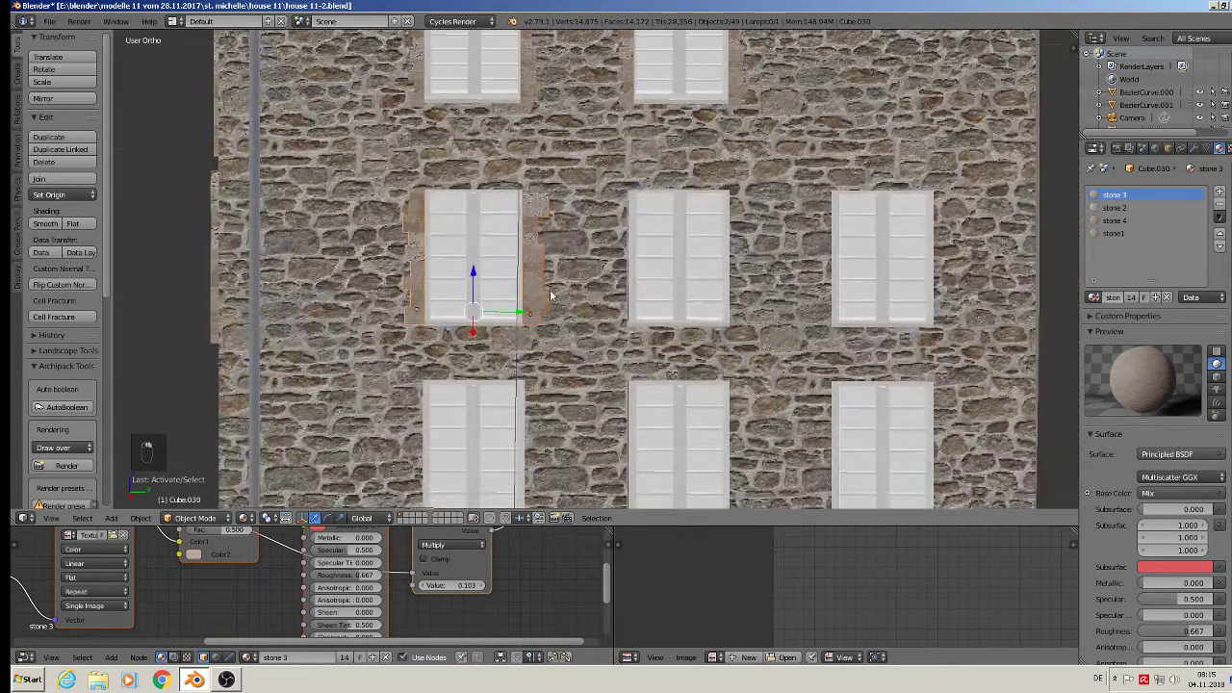
pyautogui.hotkey('shift', 'd')
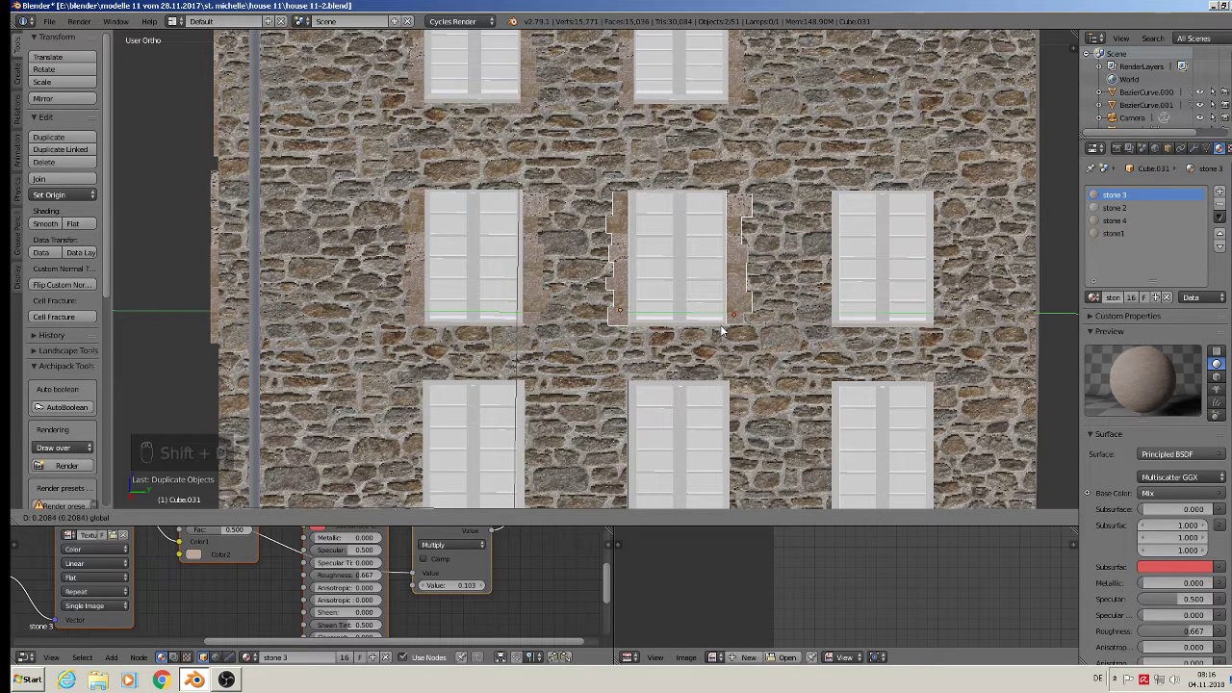
pyautogui.click(721, 324)
pyautogui.moveTo(722, 317); pyautogui.dragTo(724, 316)
pyautogui.hotkey('shift', 'd')
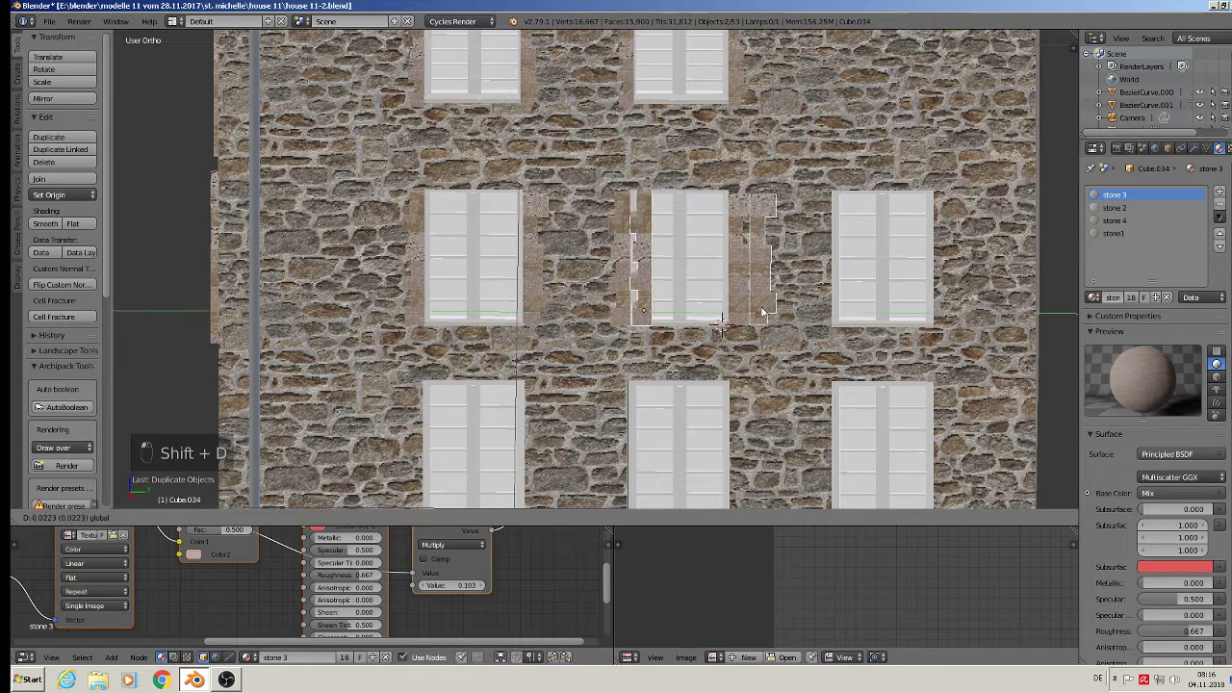
pyautogui.click(927, 311)
# Duplicate the strip pair of the third middle-row window straight down onto the rightmost ground-floor window
pyautogui.hotkey('shift', 'd')
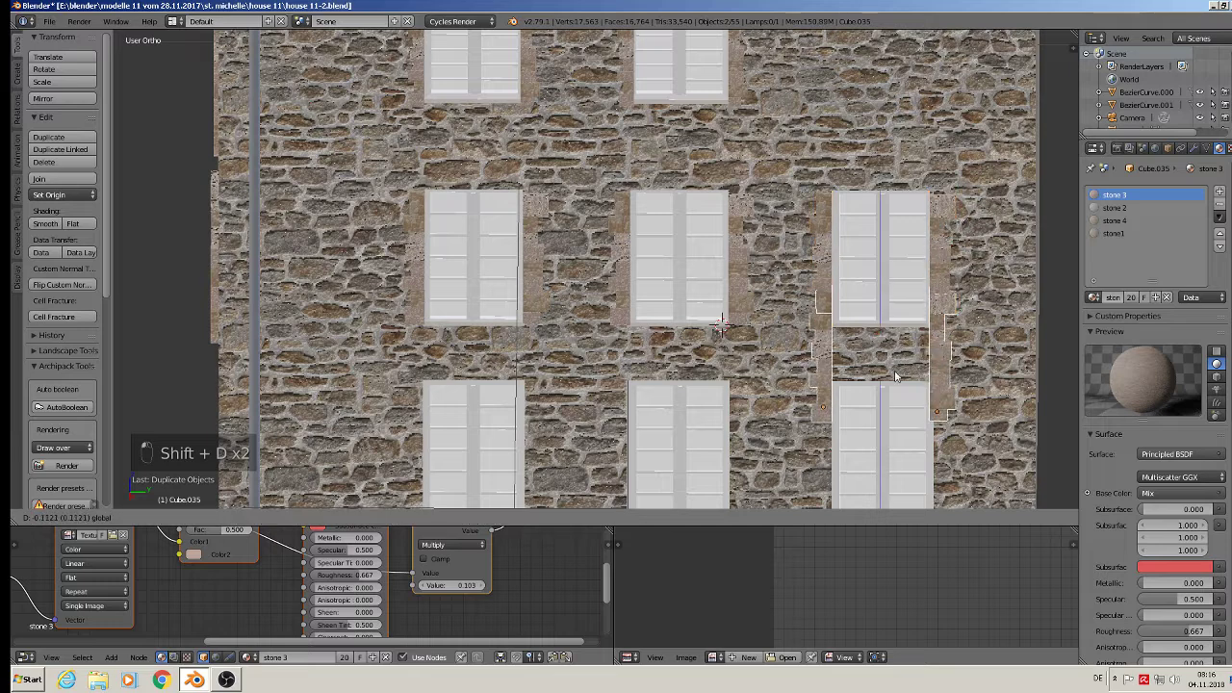
pyautogui.click(909, 481)
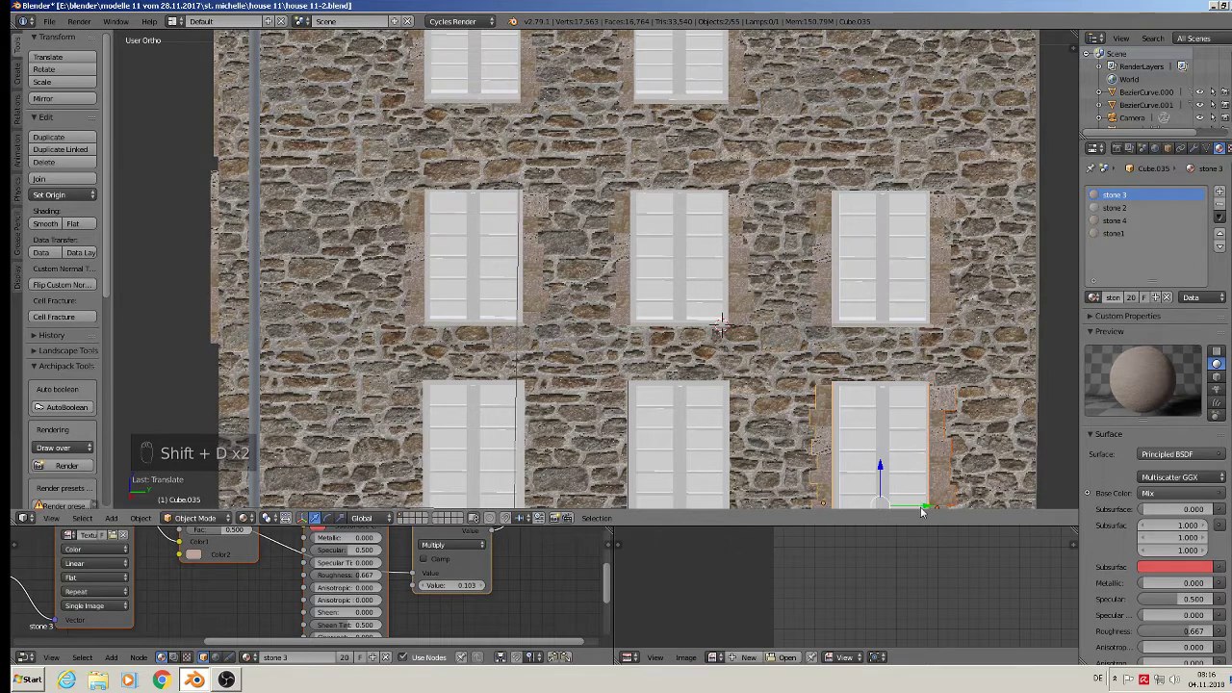
pyautogui.keyDown('shift'); pyautogui.moveTo(917, 471); pyautogui.dragTo(915, 357, button='middle'); pyautogui.keyUp('shift')
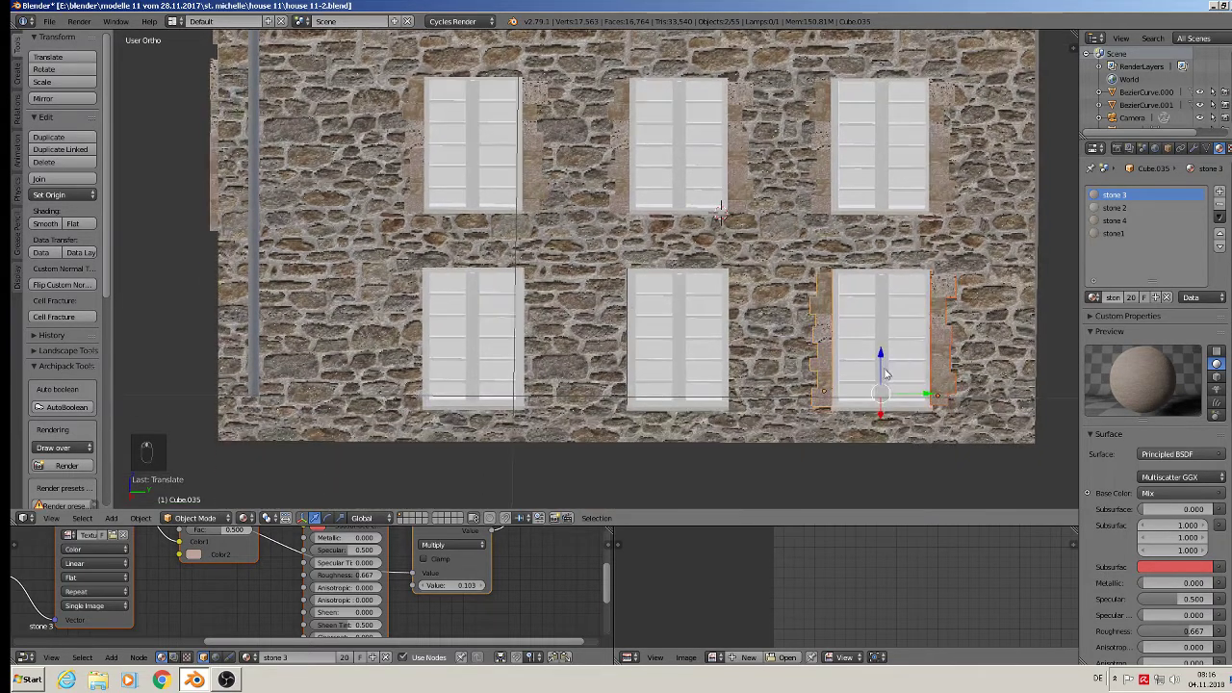
# Scale the strip pair to the height of the rightmost ground-floor window and adjust its position along the Z axis
pyautogui.press('s')
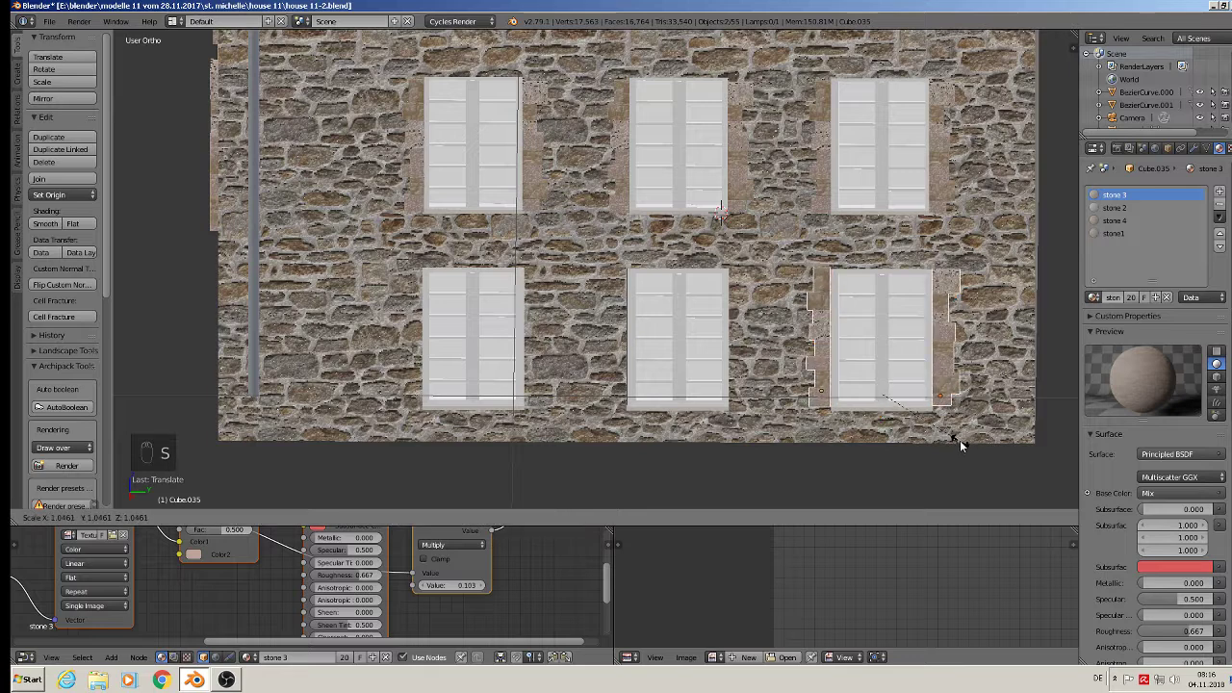
pyautogui.click(960, 440)
pyautogui.press('g')
pyautogui.press('z')
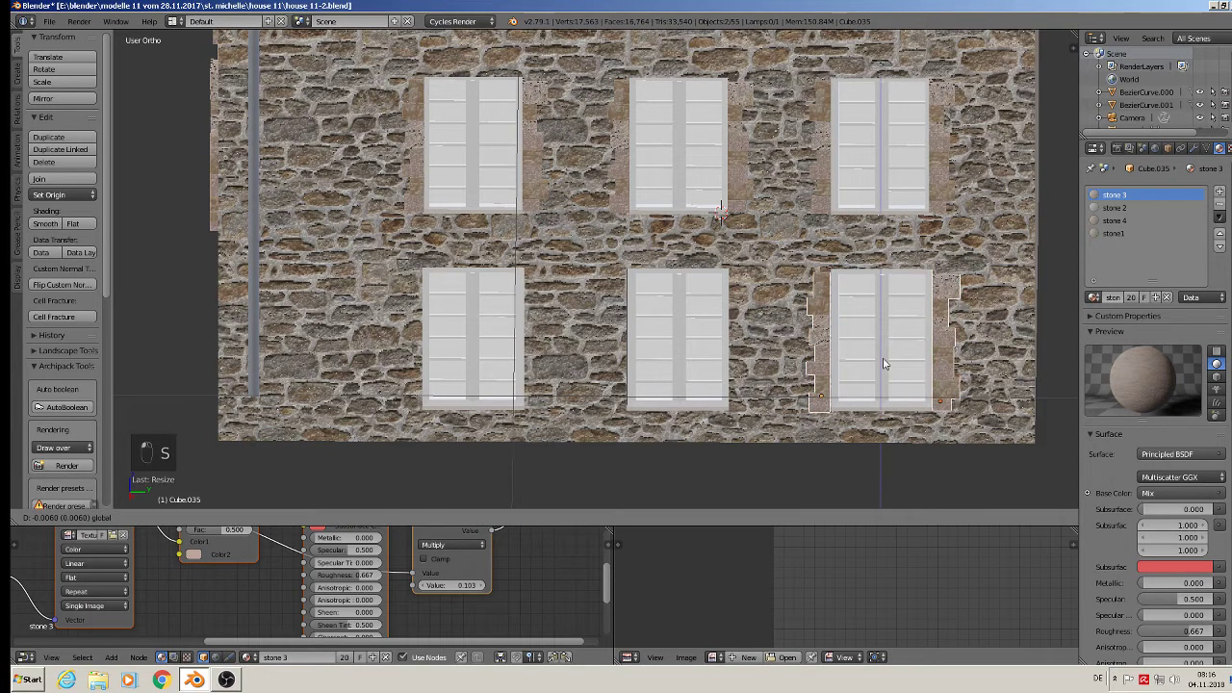
pyautogui.click(885, 361)
pyautogui.press('s')
pyautogui.click(949, 386)
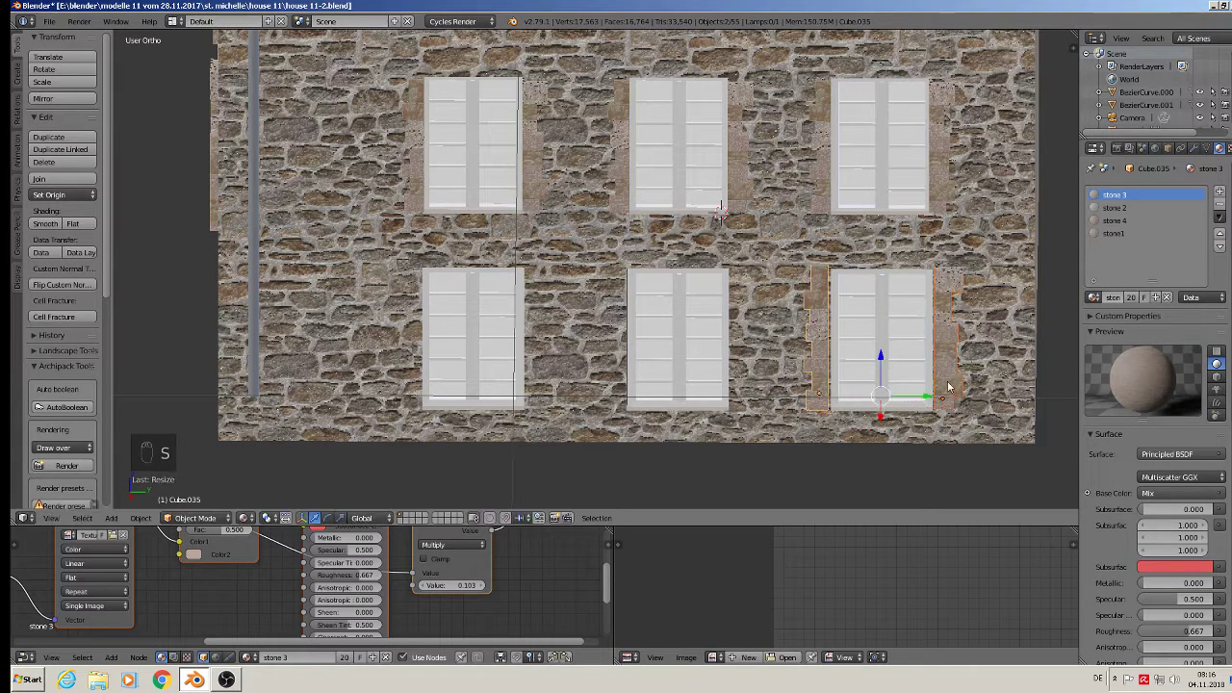
pyautogui.moveTo(879, 362); pyautogui.dragTo(880, 365)
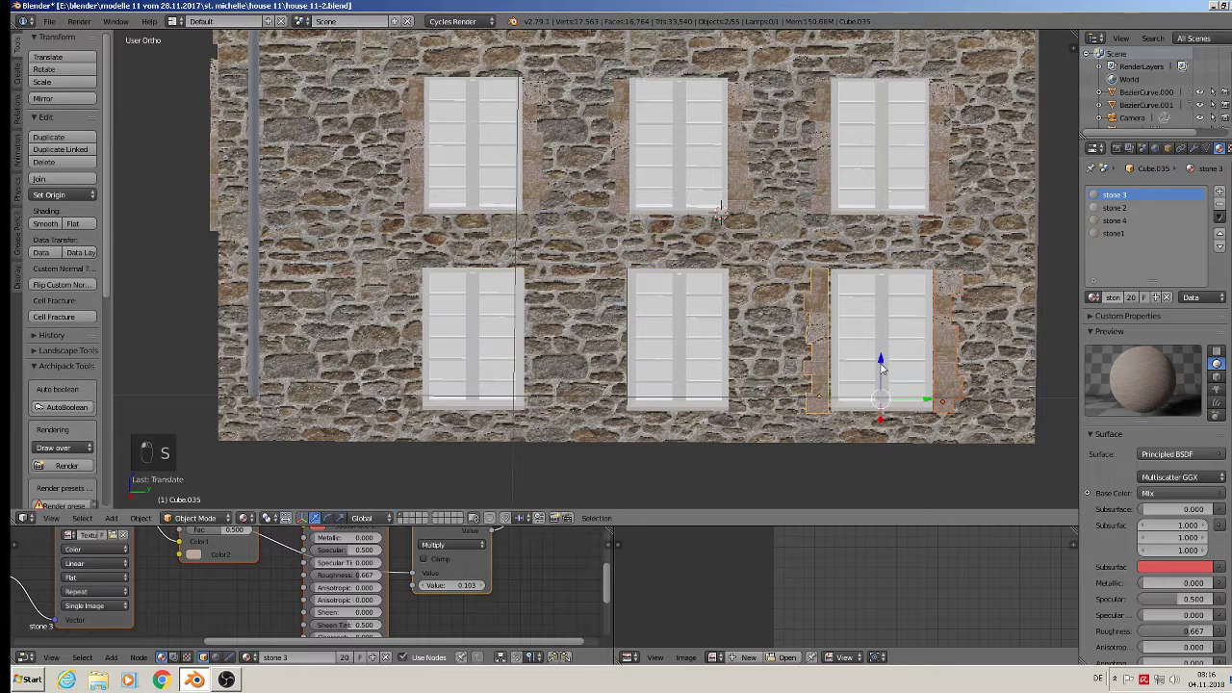
# Shift the right and left strips individually inwards so they sit flush against the rightmost ground-floor window's edges
pyautogui.rightClick(953, 359)
pyautogui.rightClick(817, 368)
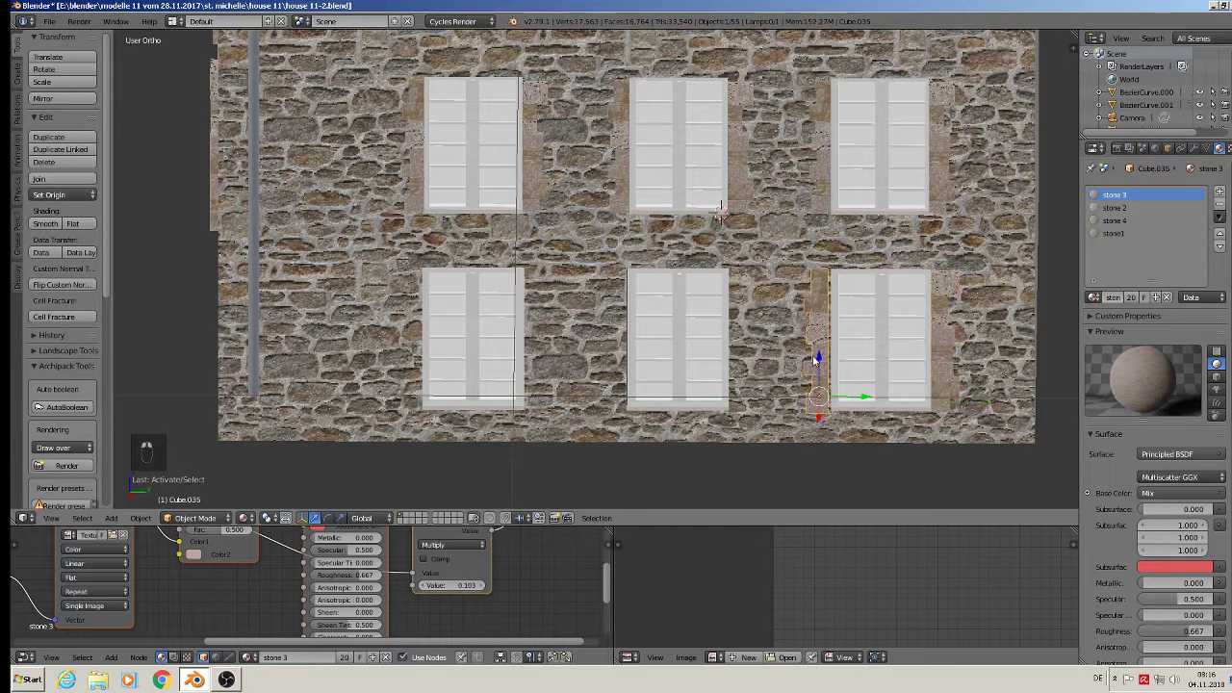
pyautogui.moveTo(860, 397); pyautogui.dragTo(867, 397)
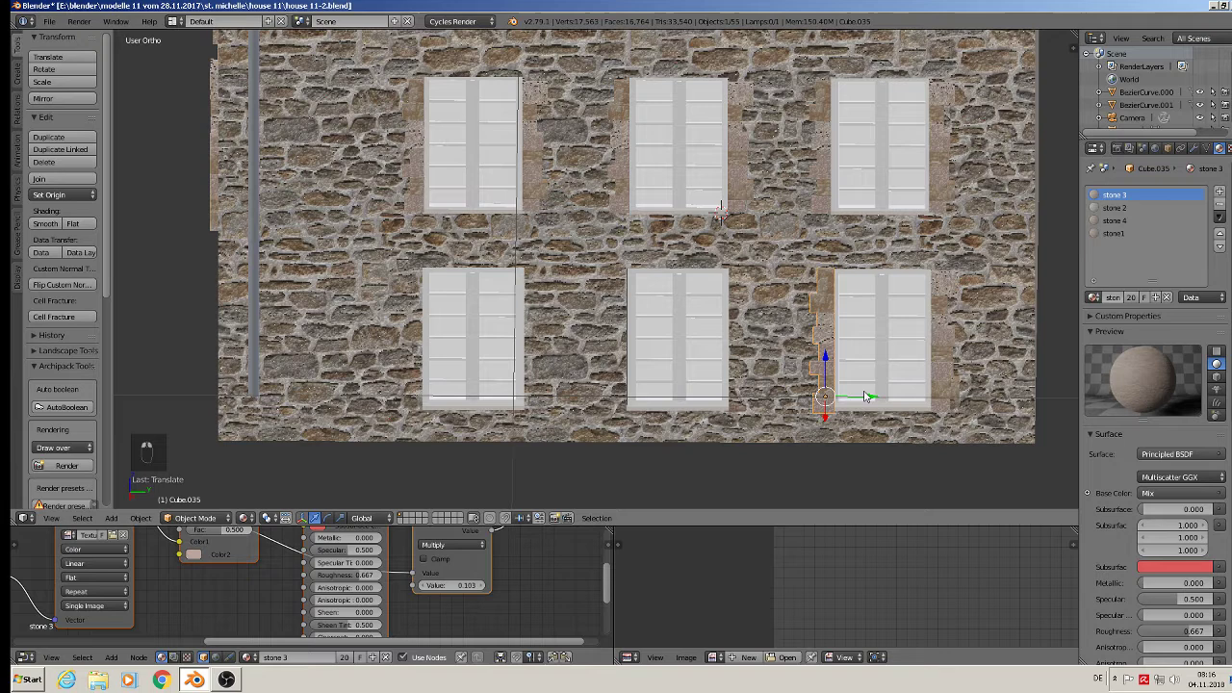
# Duplicate the ground-floor strip pair along the Y axis and place copies around the middle and leftmost ground-floor windows
pyautogui.keyDown('shift'); pyautogui.rightClick(947, 355); pyautogui.keyUp('shift')
pyautogui.hotkey('shift', 'd')
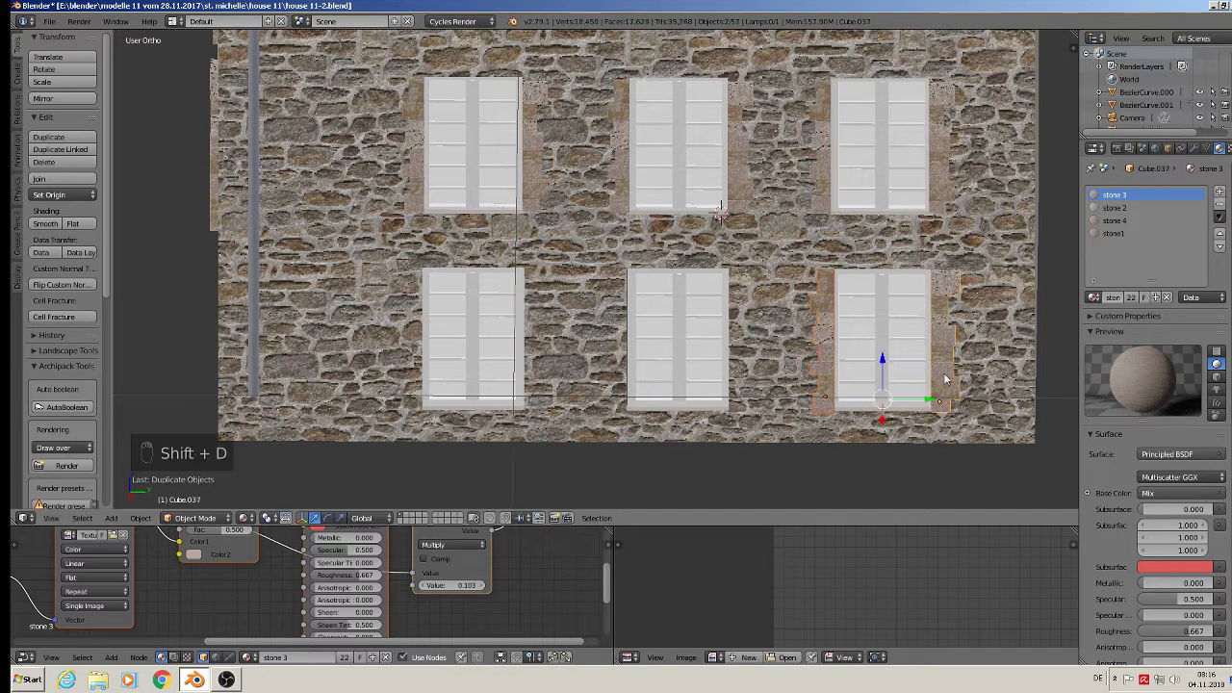
pyautogui.click(724, 376)
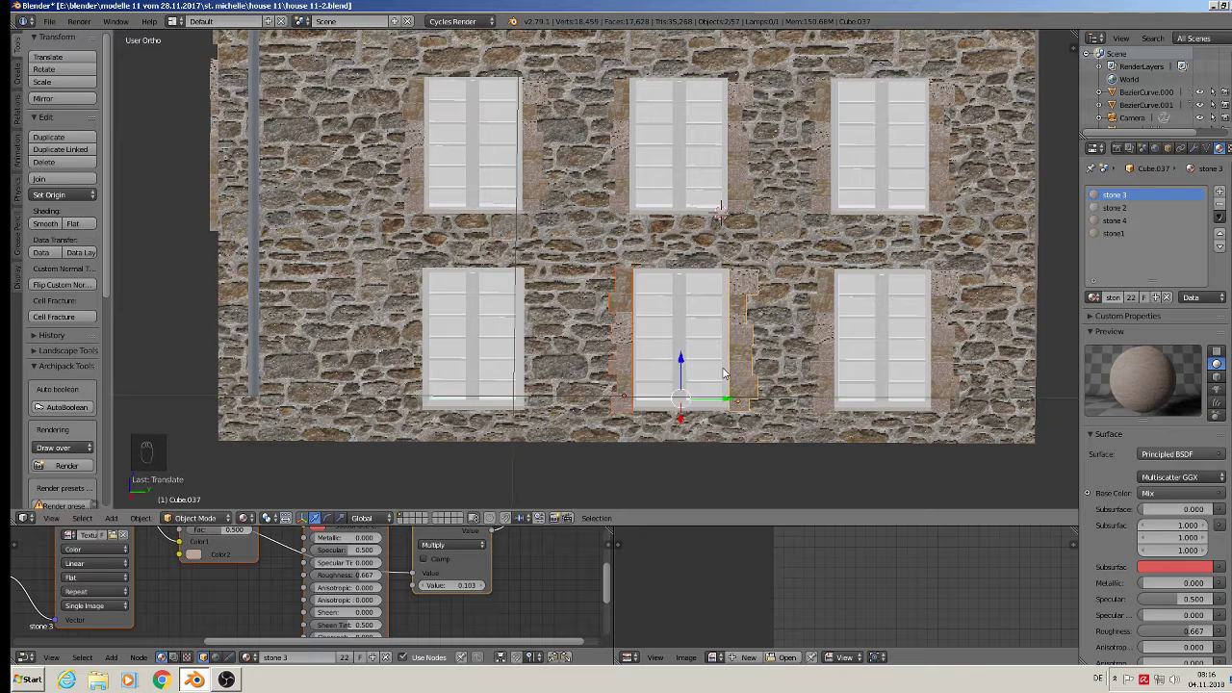
pyautogui.hotkey('shift', 'd')
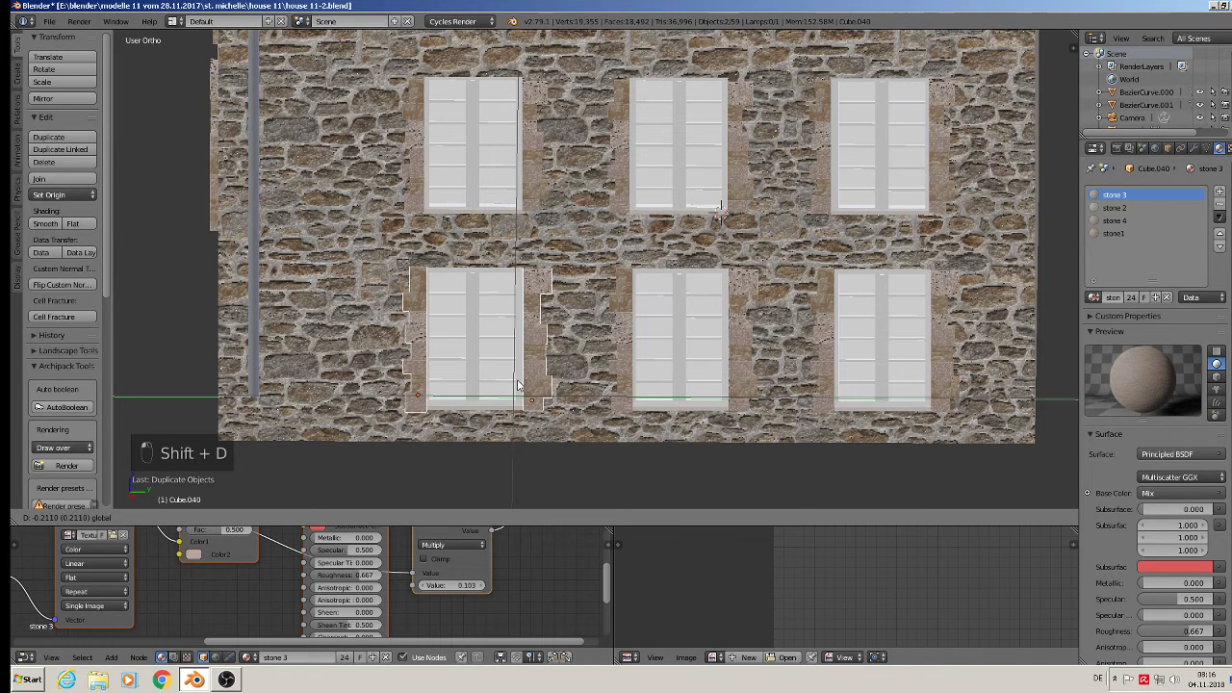
pyautogui.click(515, 386)
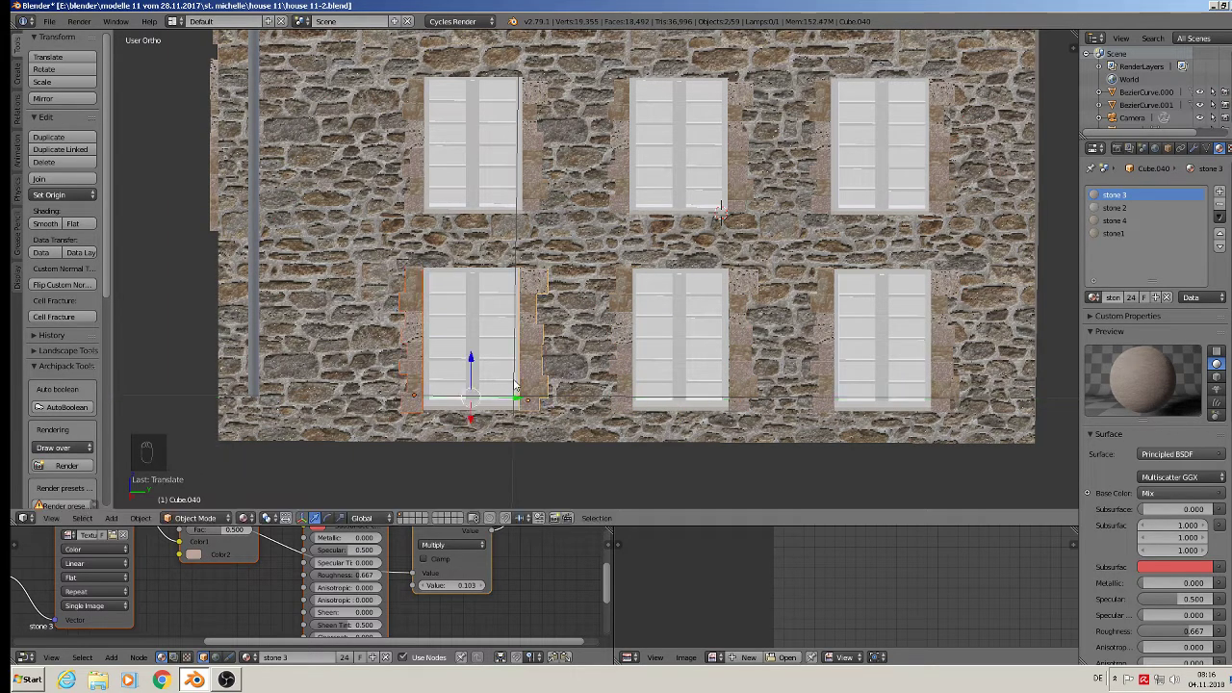
# Deselect everything, check the framed windows on the whole house, and save the file
pyautogui.press('a')
pyautogui.moveTo(515, 385); pyautogui.dragTo(571, 444, button='middle')
pyautogui.scroll(-3, 553, 400)
pyautogui.moveTo(649, 283); pyautogui.dragTo(669, 245, button='middle')
pyautogui.scroll(-2, 604, 246)
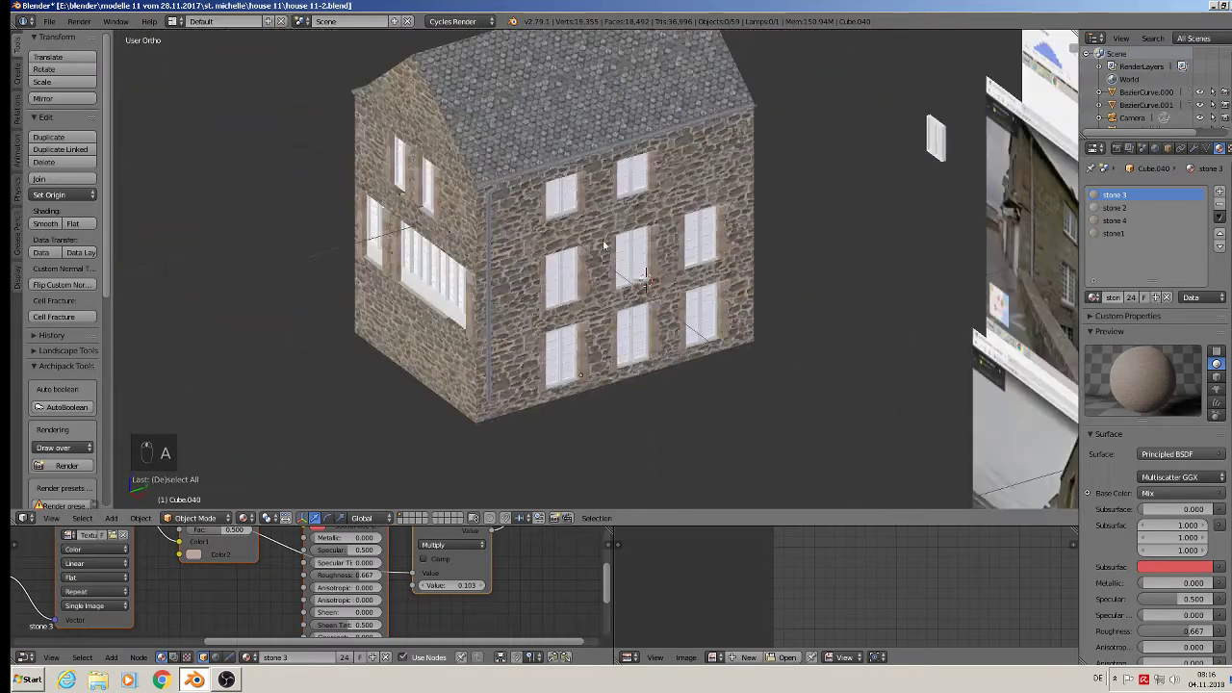
pyautogui.click(49, 21)
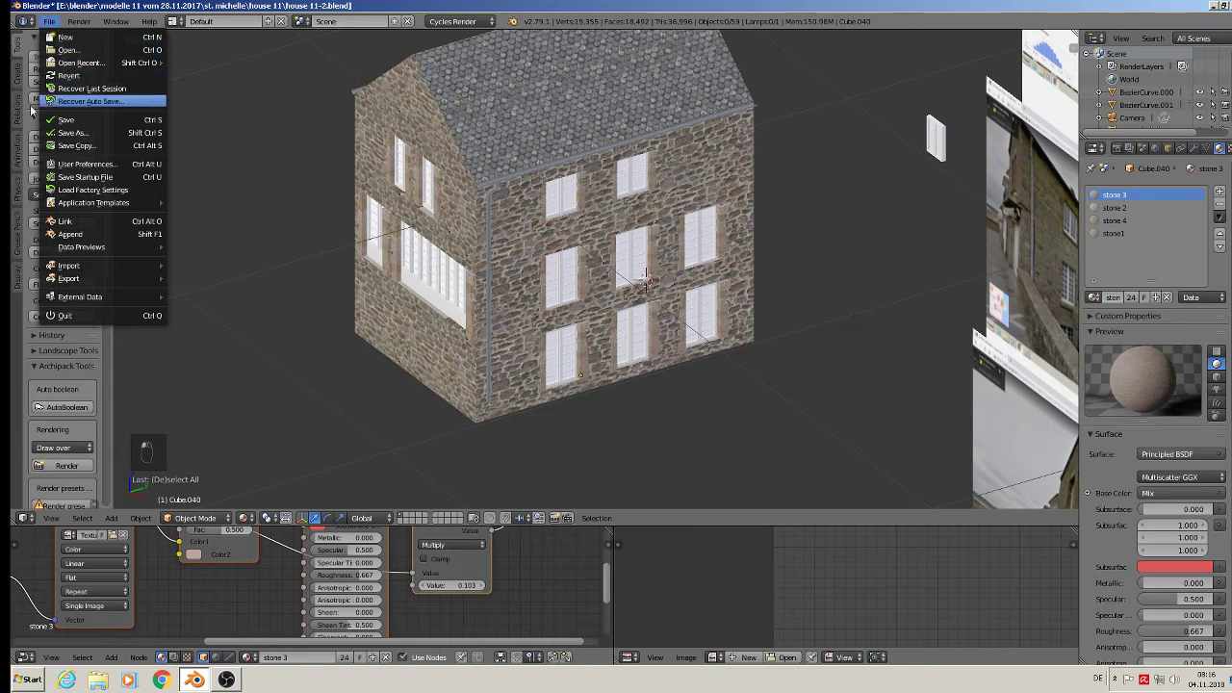
pyautogui.press('Escape')
pyautogui.click(48, 21)
pyautogui.click(75, 123)
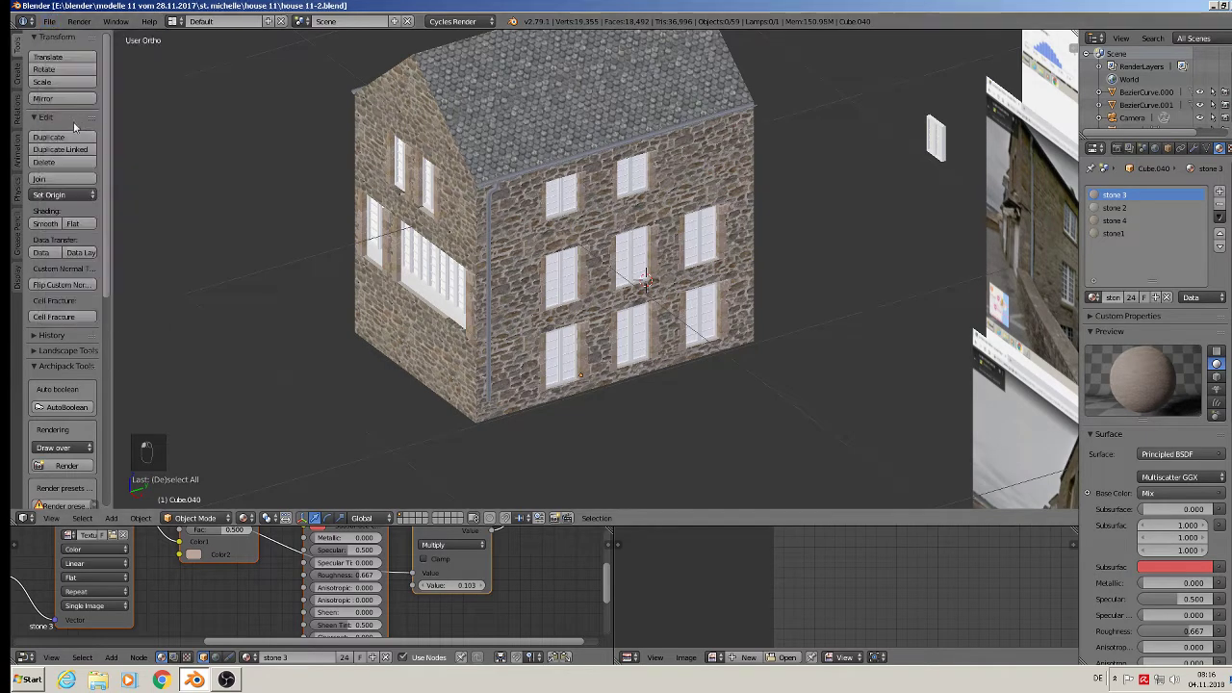
# Open the left strip of the upper-left side window in Edit Mode and clear its mesh selection
pyautogui.scroll(2, 633, 166)
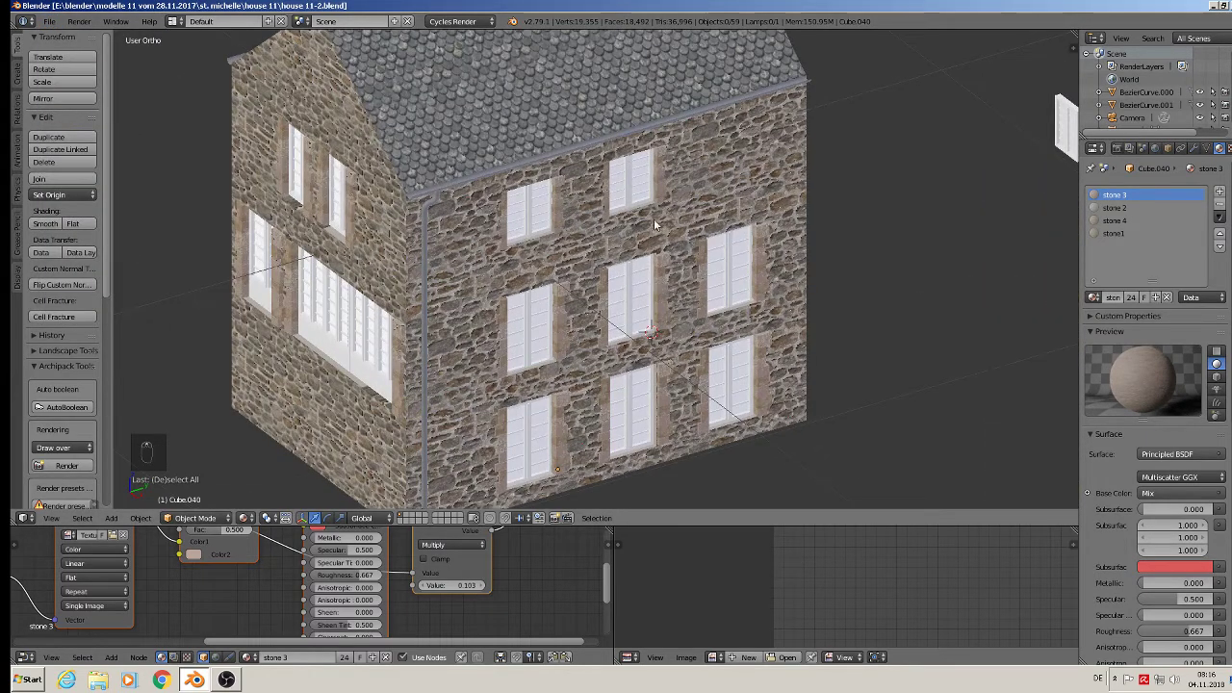
pyautogui.scroll(6, 500, 178)
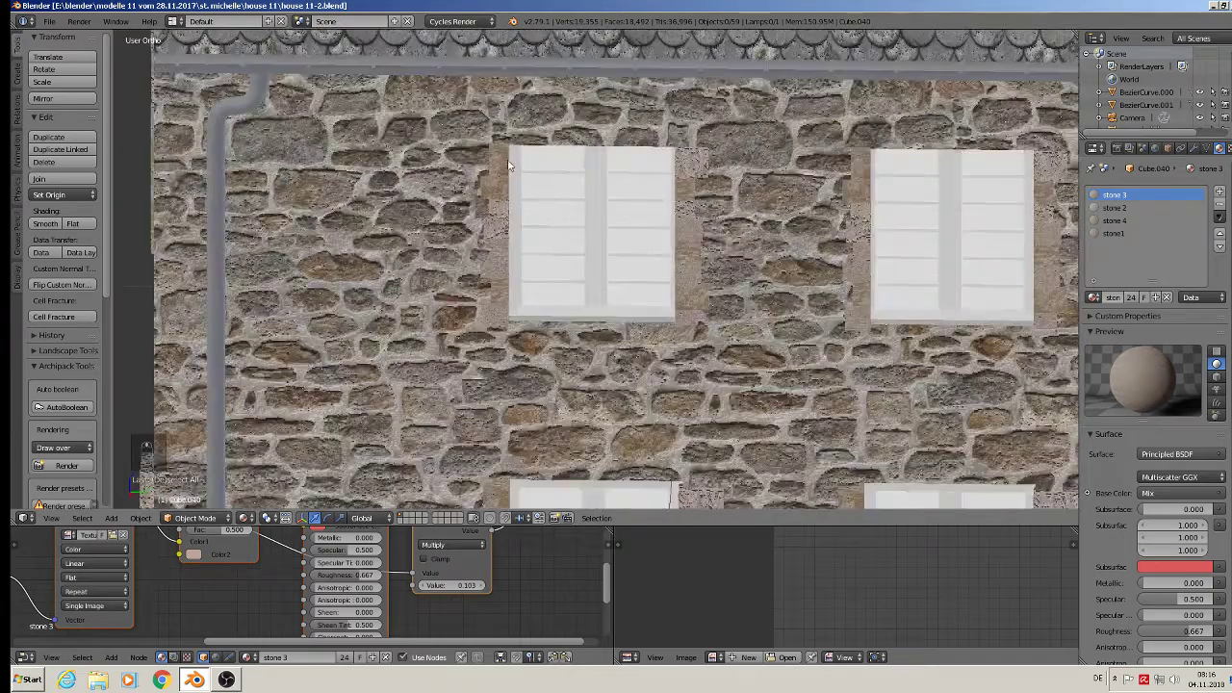
pyautogui.rightClick(508, 165)
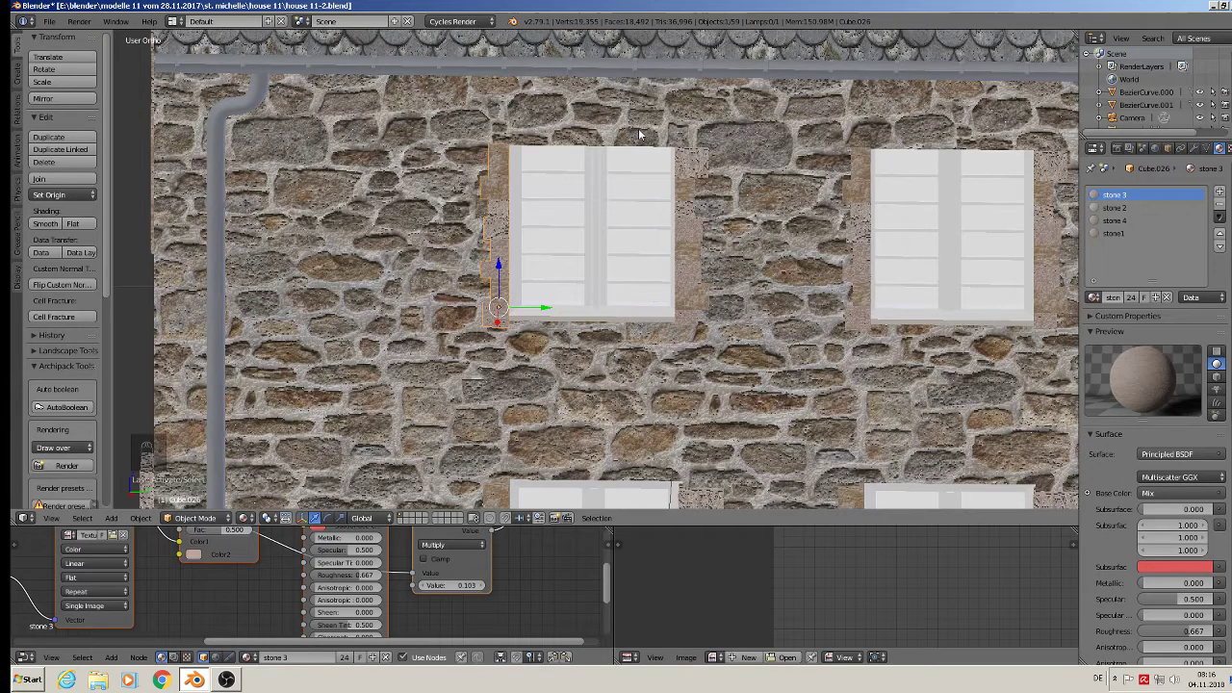
pyautogui.press('Tab')
pyautogui.press('a')
pyautogui.press('a')
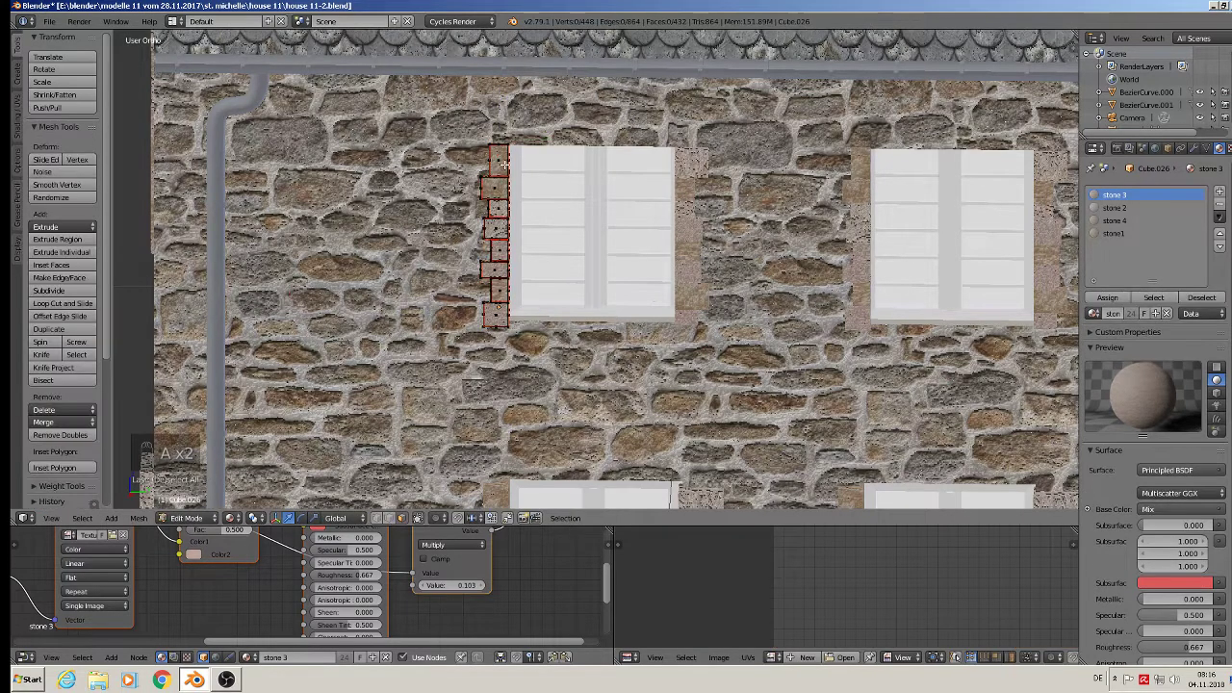
# Select the strip's whole topmost stone block and duplicate it directly above the strip, beyond the window's upper corner
pyautogui.press('l')
pyautogui.press('`')
pyautogui.press('l')
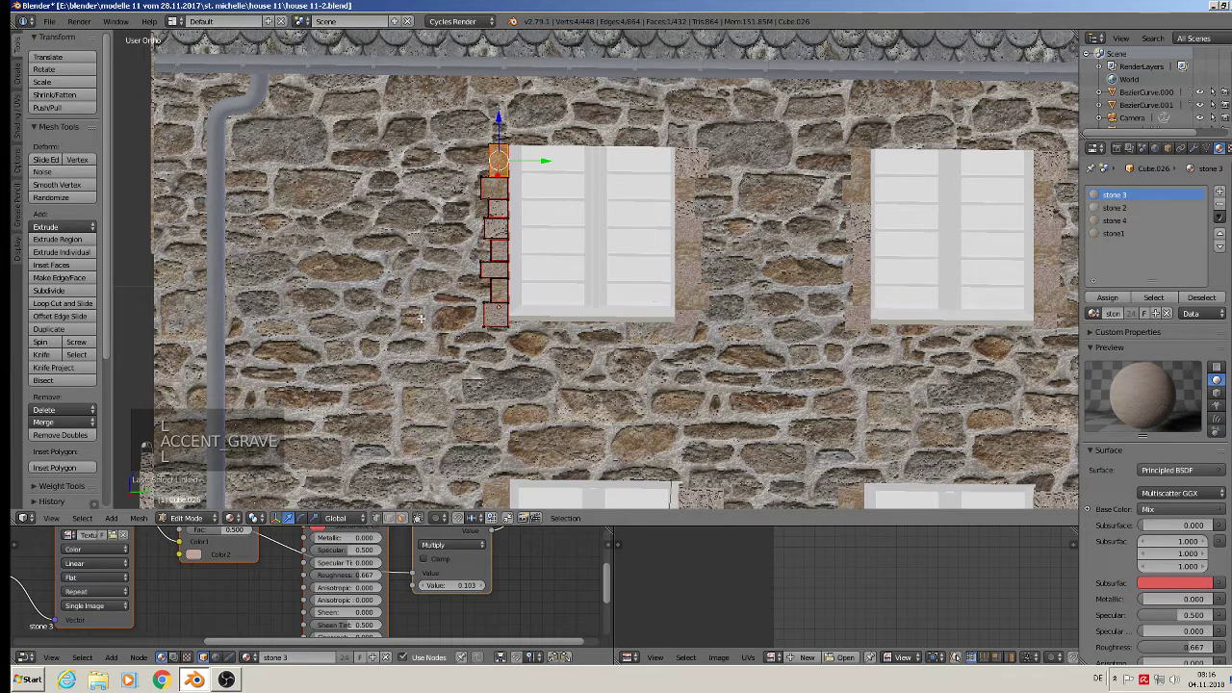
pyautogui.press('l')
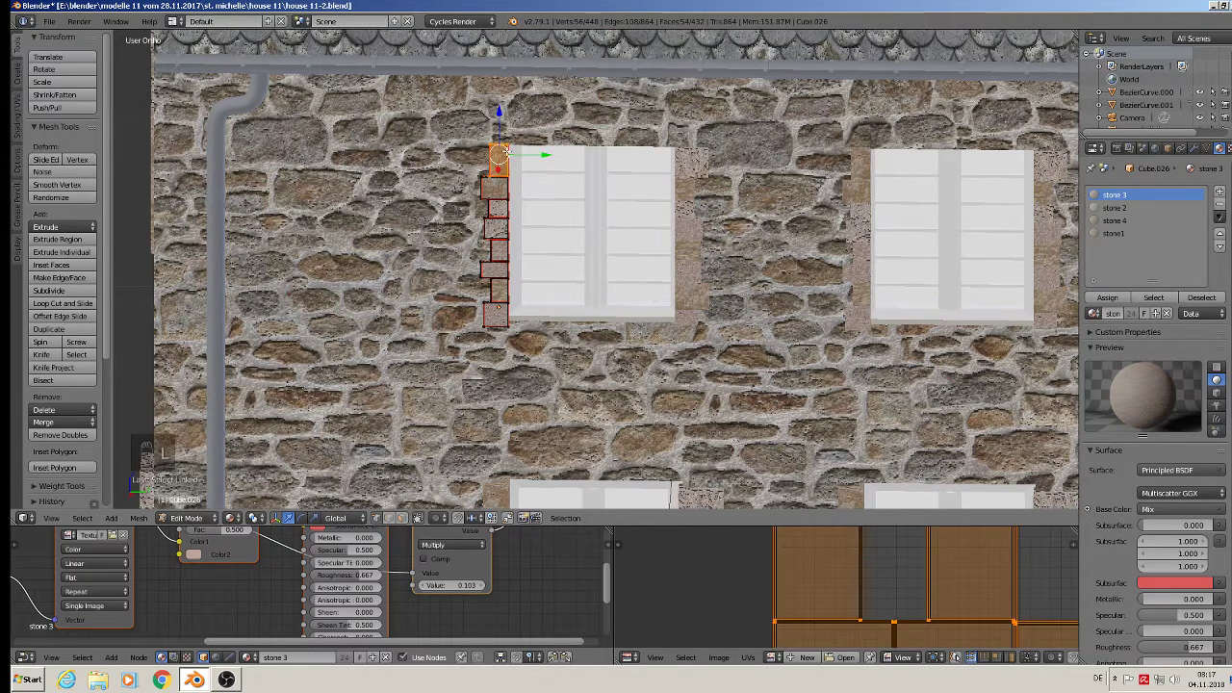
pyautogui.hotkey('shift', 'd')
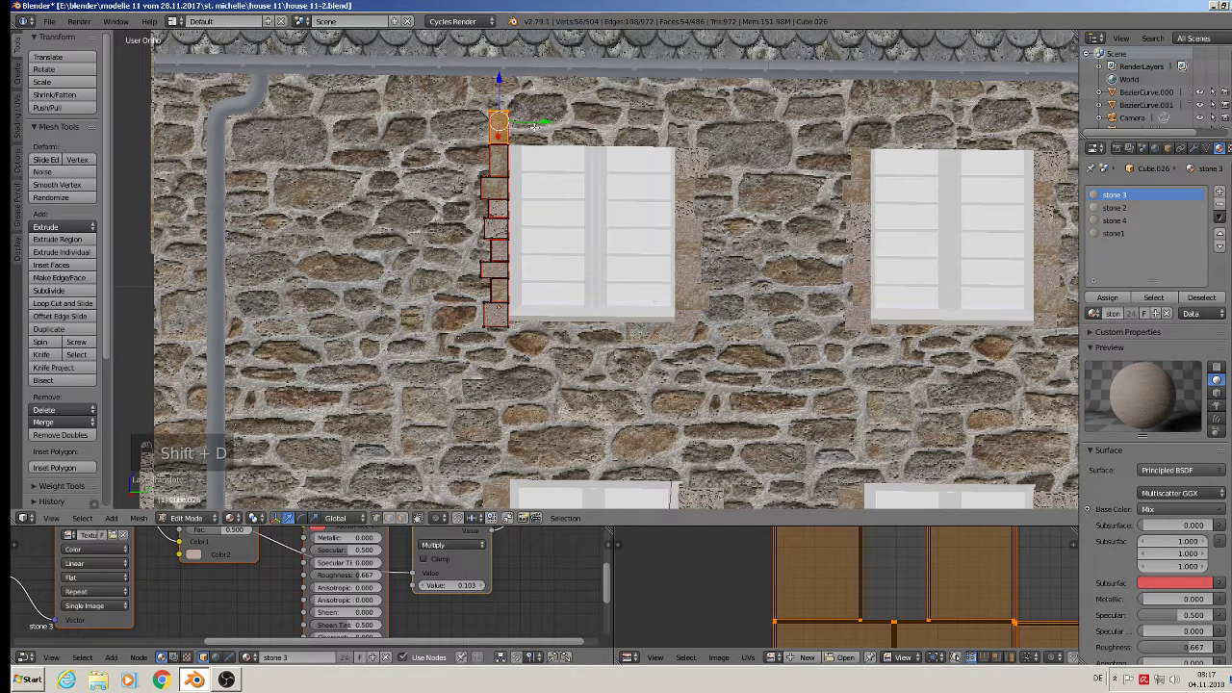
# Move the duplicated block to the window's upper-left corner and stretch its right end along Y across the window as a lintel
pyautogui.moveTo(544, 128); pyautogui.dragTo(553, 128)
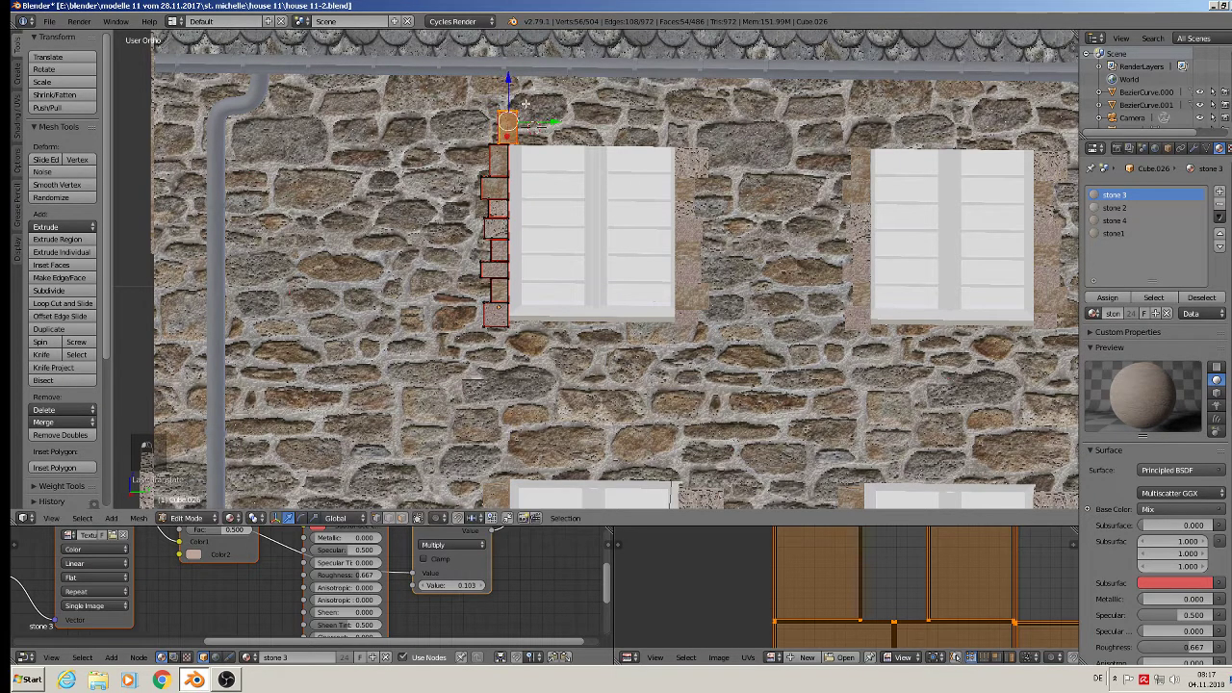
pyautogui.moveTo(509, 81); pyautogui.dragTo(513, 83)
pyautogui.press('a')
pyautogui.press('c')
pyautogui.click(519, 113)
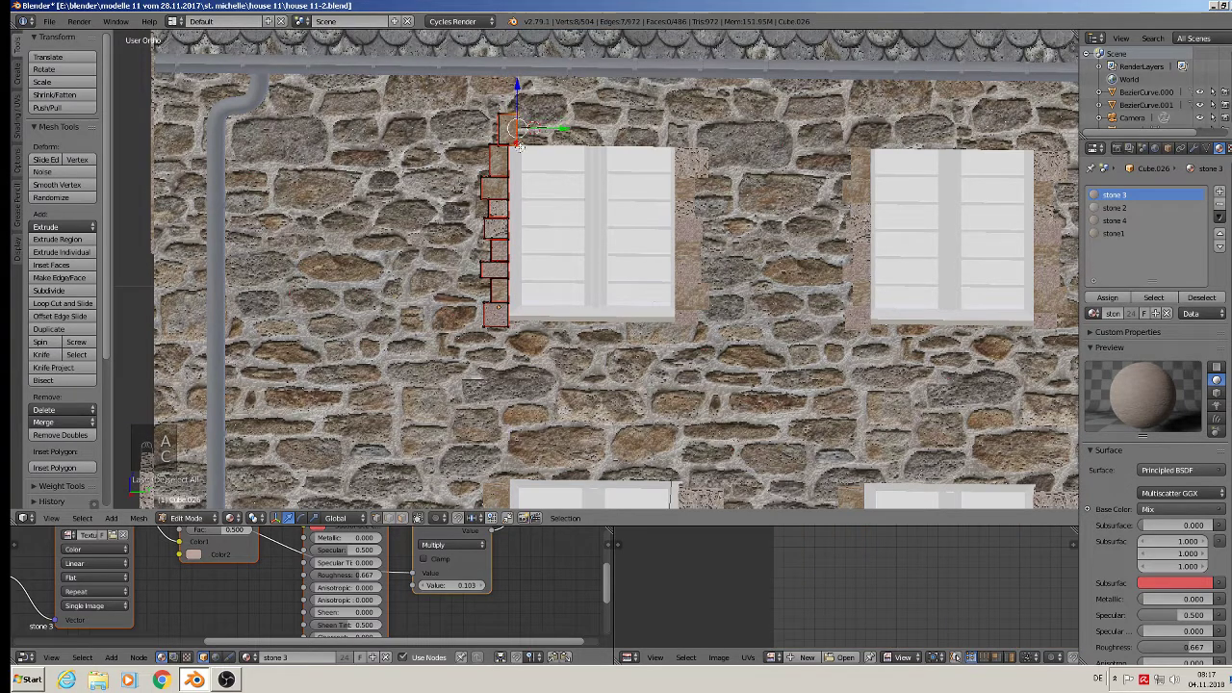
pyautogui.moveTo(556, 129); pyautogui.dragTo(723, 141)
# Unwrap the whole lintel block with Smart UV Project, rotate its UVs by 90 degrees, and check the texture in Object Mode
pyautogui.press('l')
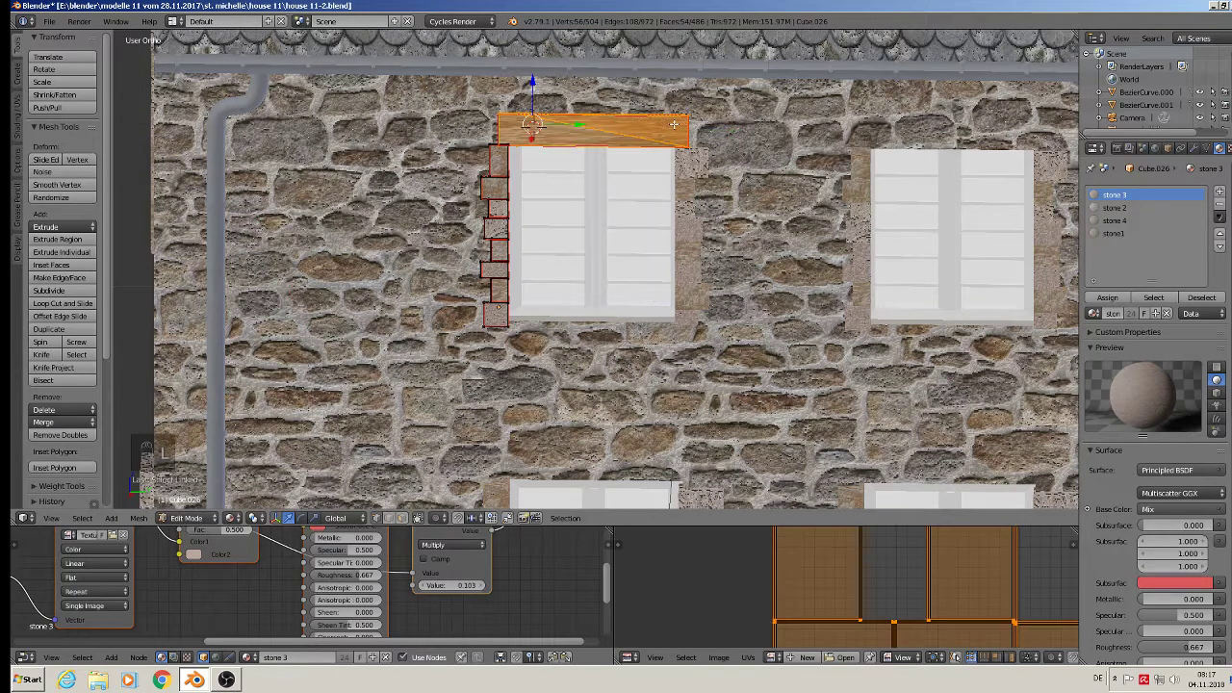
pyautogui.press('u')
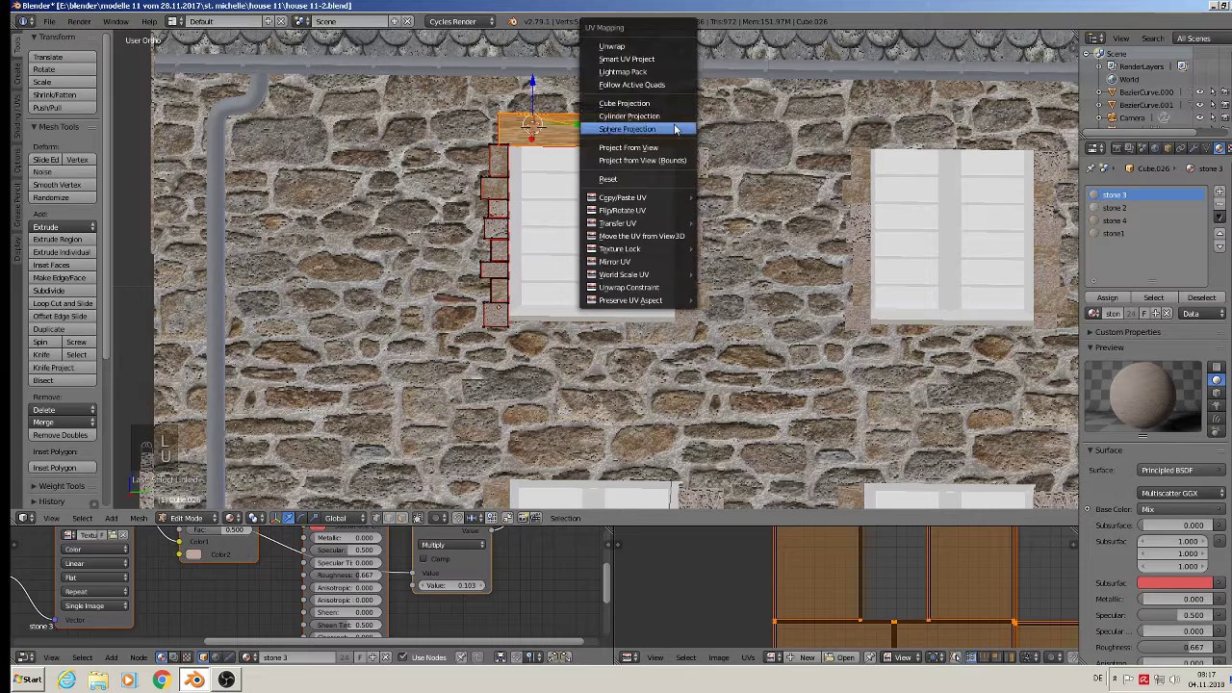
pyautogui.click(657, 62)
pyautogui.click(657, 154)
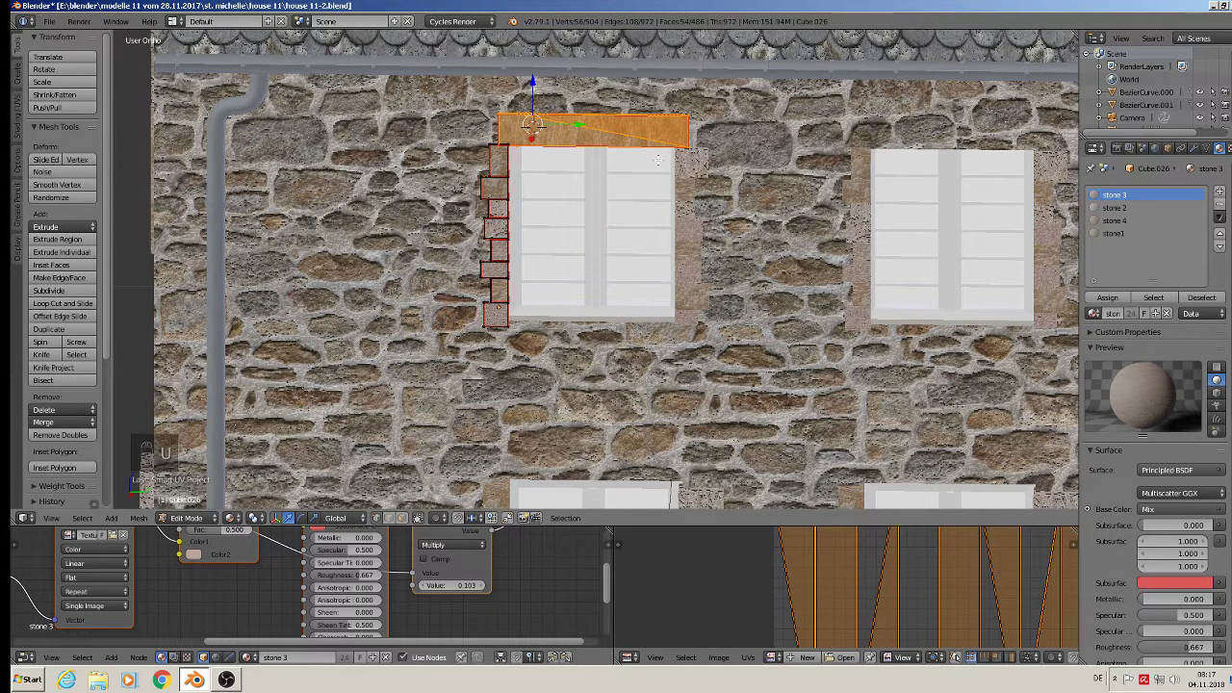
pyautogui.write('r90')
pyautogui.press('Return')
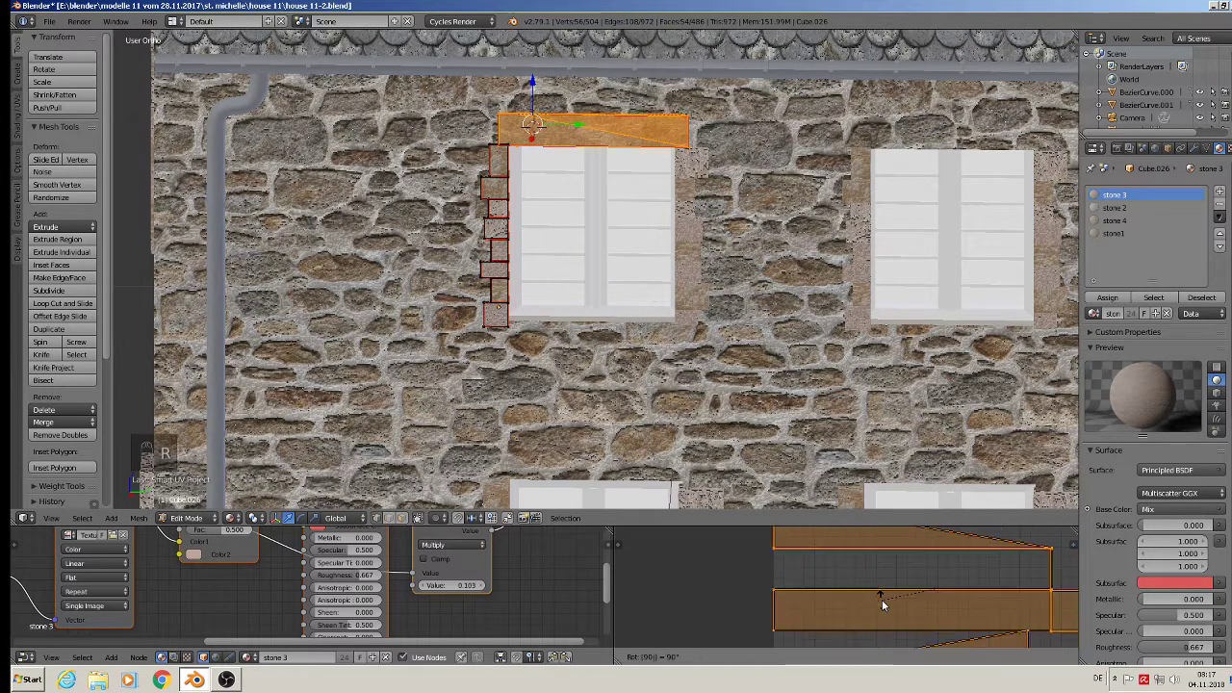
pyautogui.press('Tab')
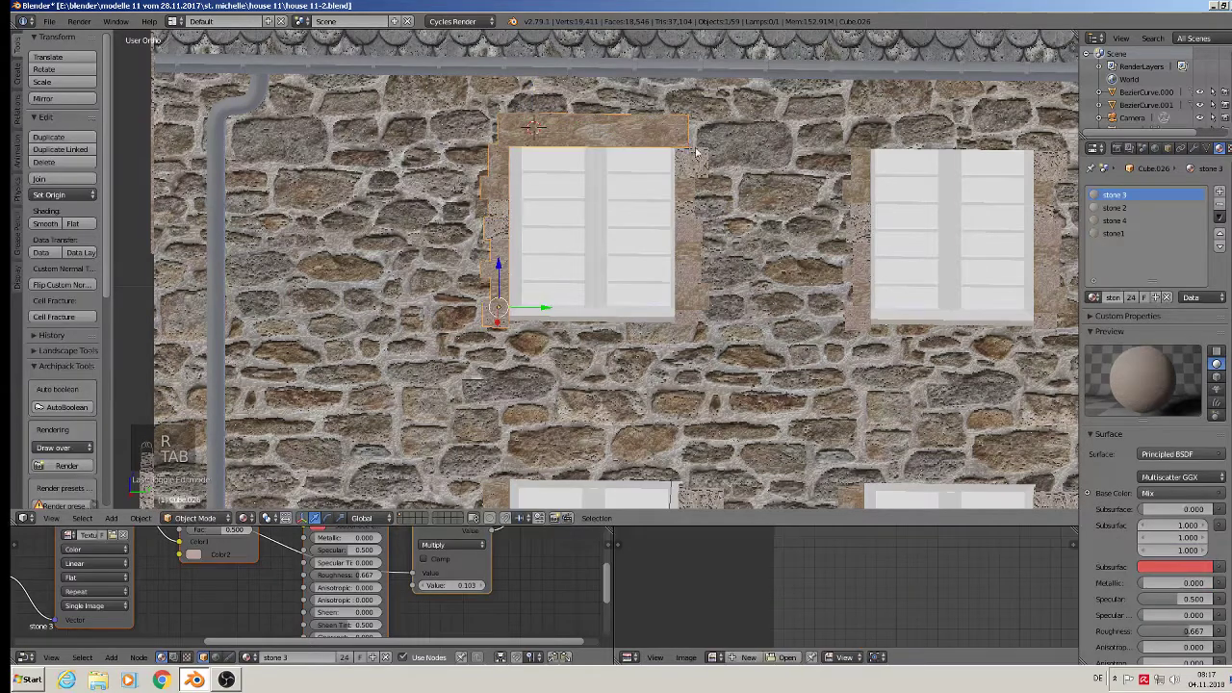
# Reduce the lintel's height along Z in Edit Mode and seat it directly on the window's upper edge
pyautogui.press('Tab')
pyautogui.scroll(2, 697, 152)
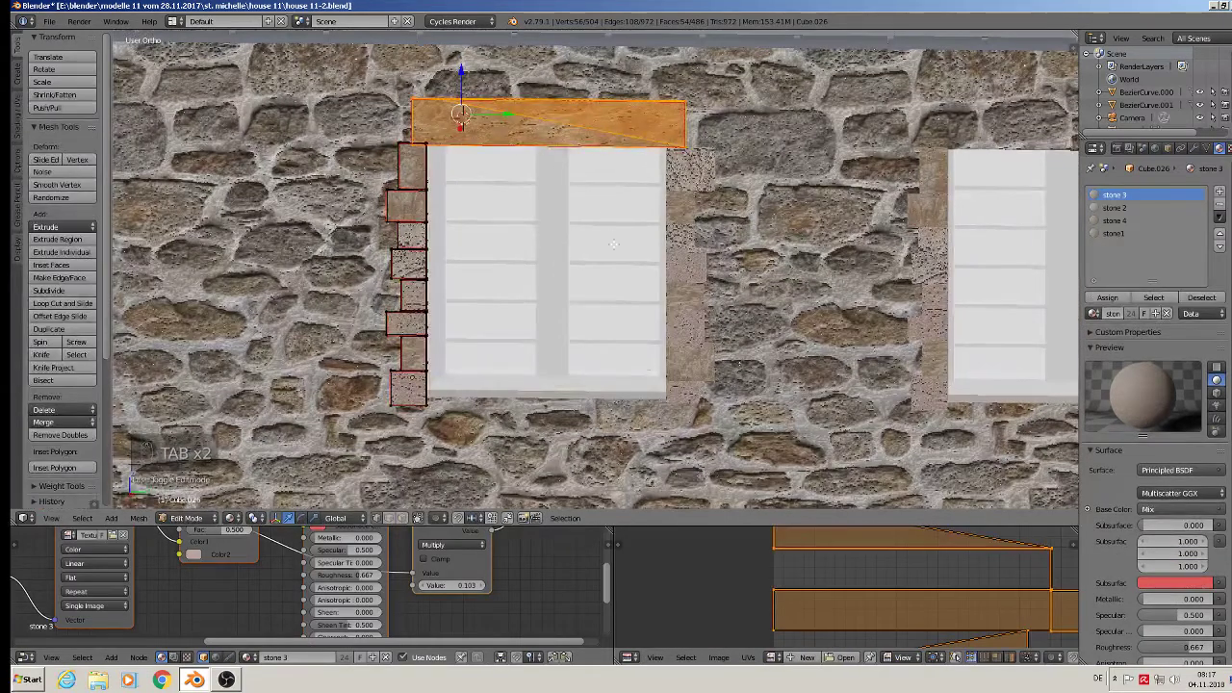
pyautogui.press('s')
pyautogui.press('z')
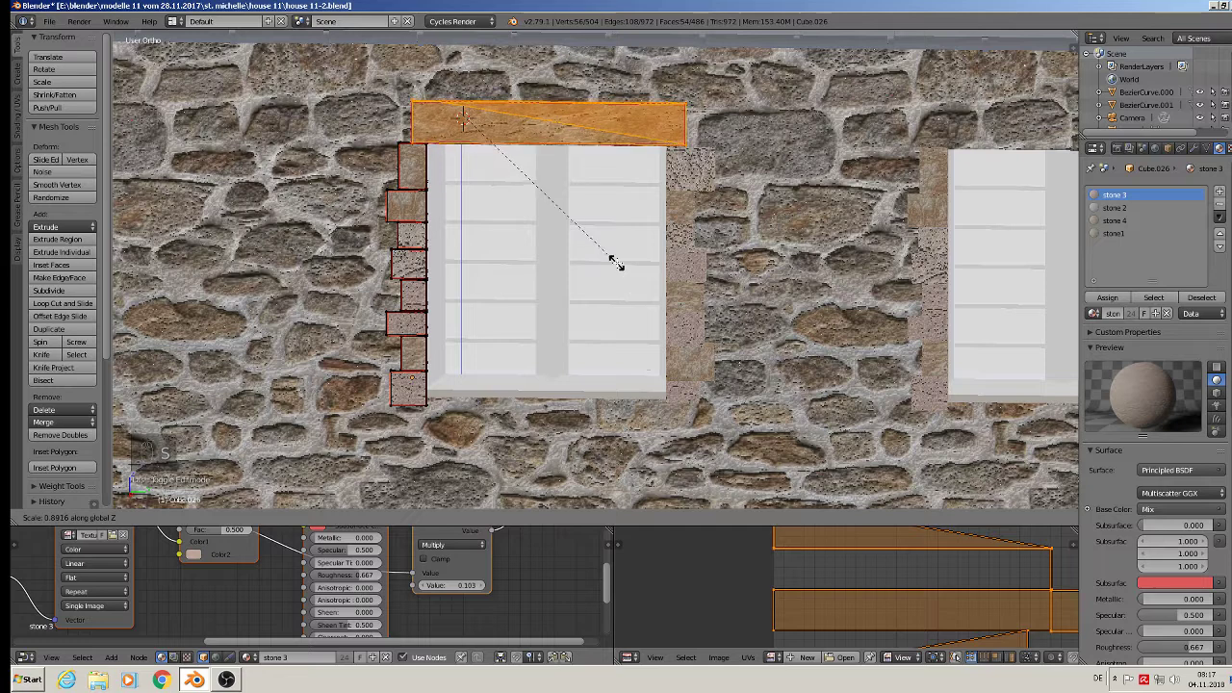
pyautogui.click(605, 241)
pyautogui.moveTo(462, 71); pyautogui.dragTo(462, 75)
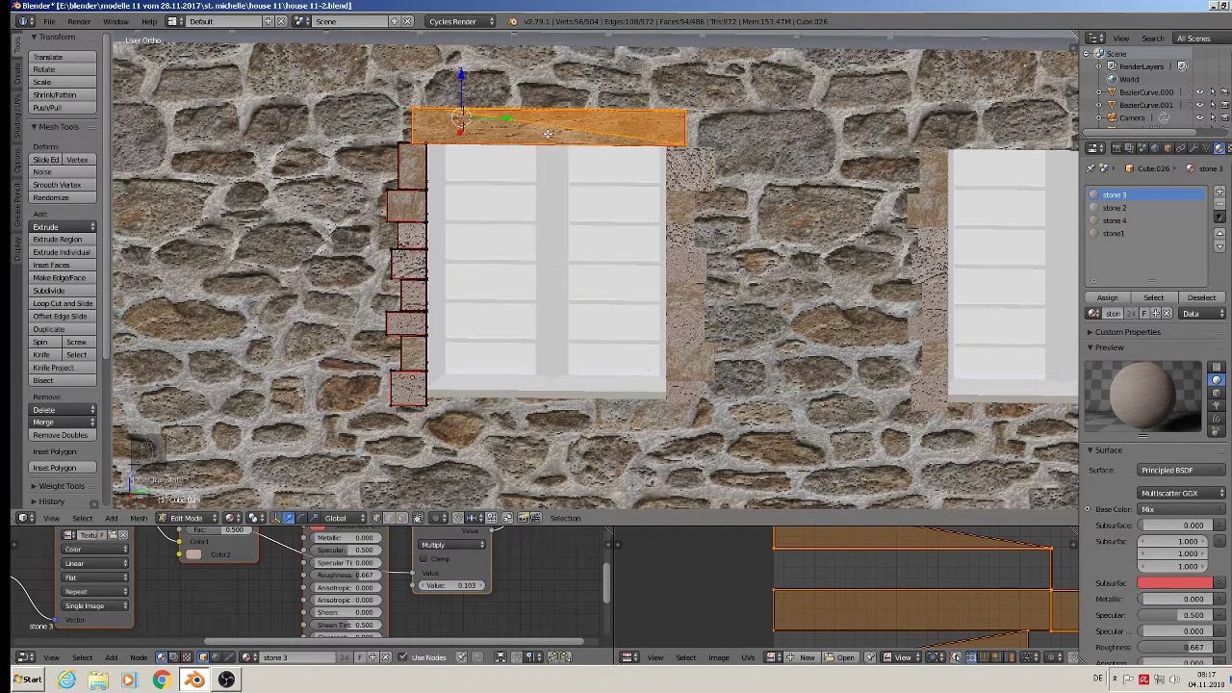
# Duplicate the lintel in place, separate the copy into its own object, and return to Object Mode
pyautogui.hotkey('shift', 'd')
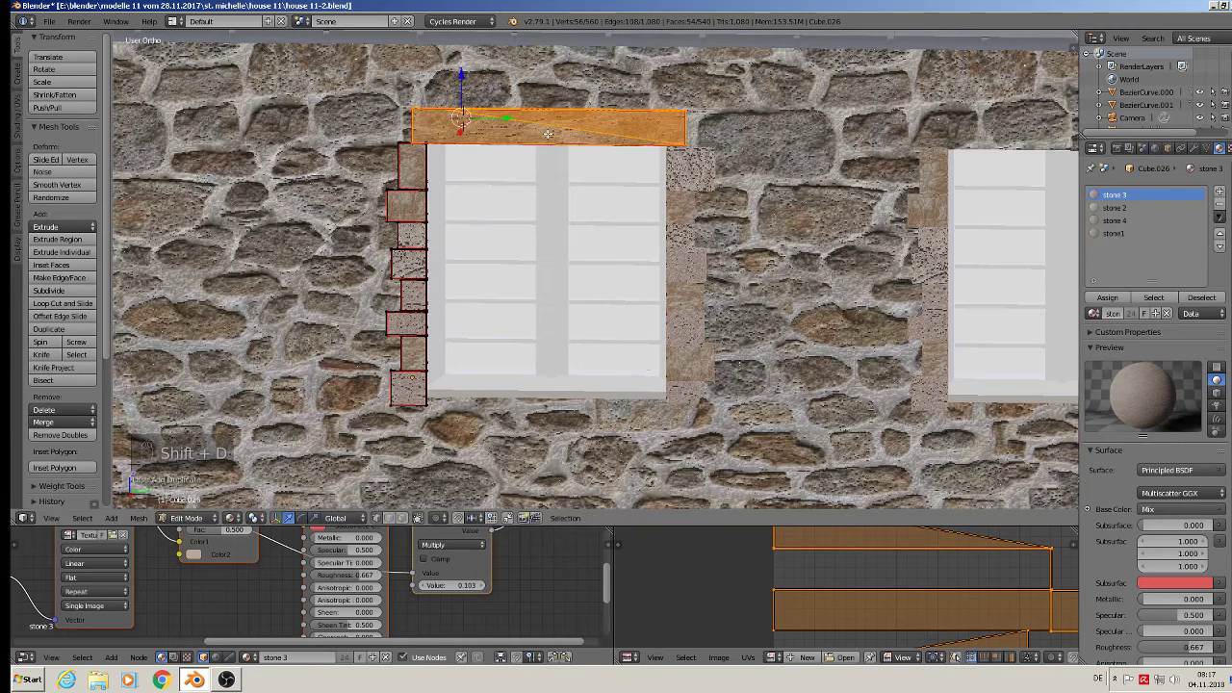
pyautogui.press('p')
pyautogui.click(545, 133)
pyautogui.scroll(-3, 547, 134)
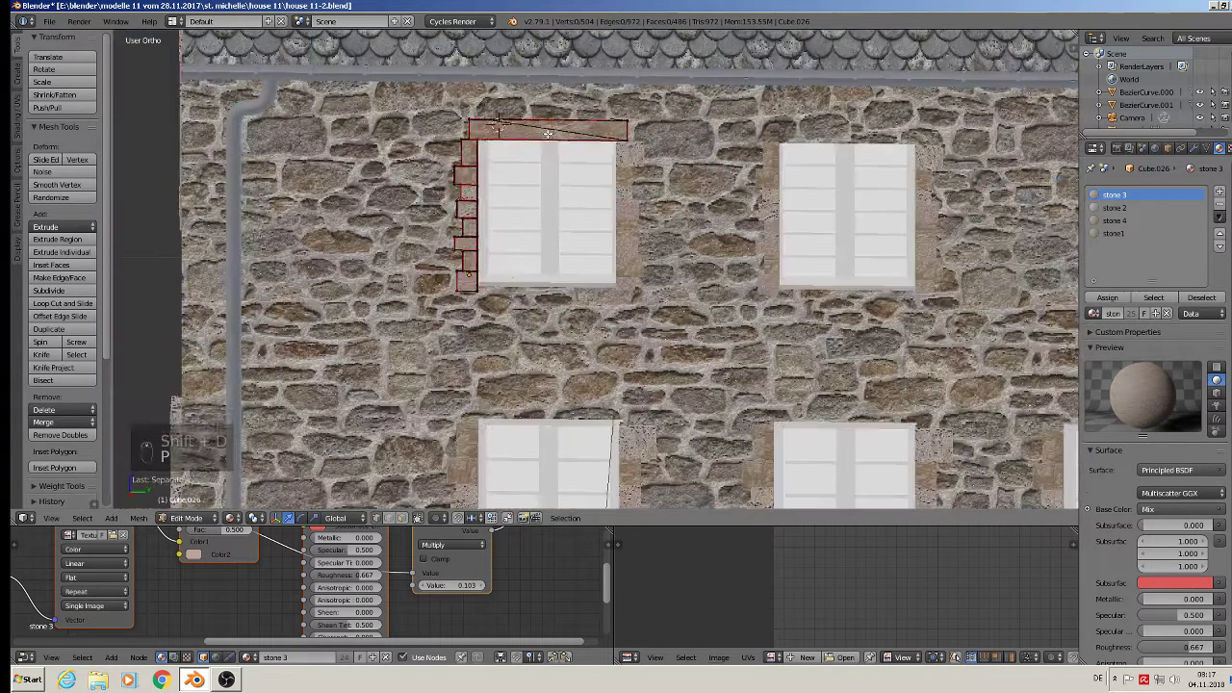
pyautogui.press('Tab')
# Duplicate the separated lintel along the Y axis and place the copy above the upper-right side window
pyautogui.rightClick(548, 137)
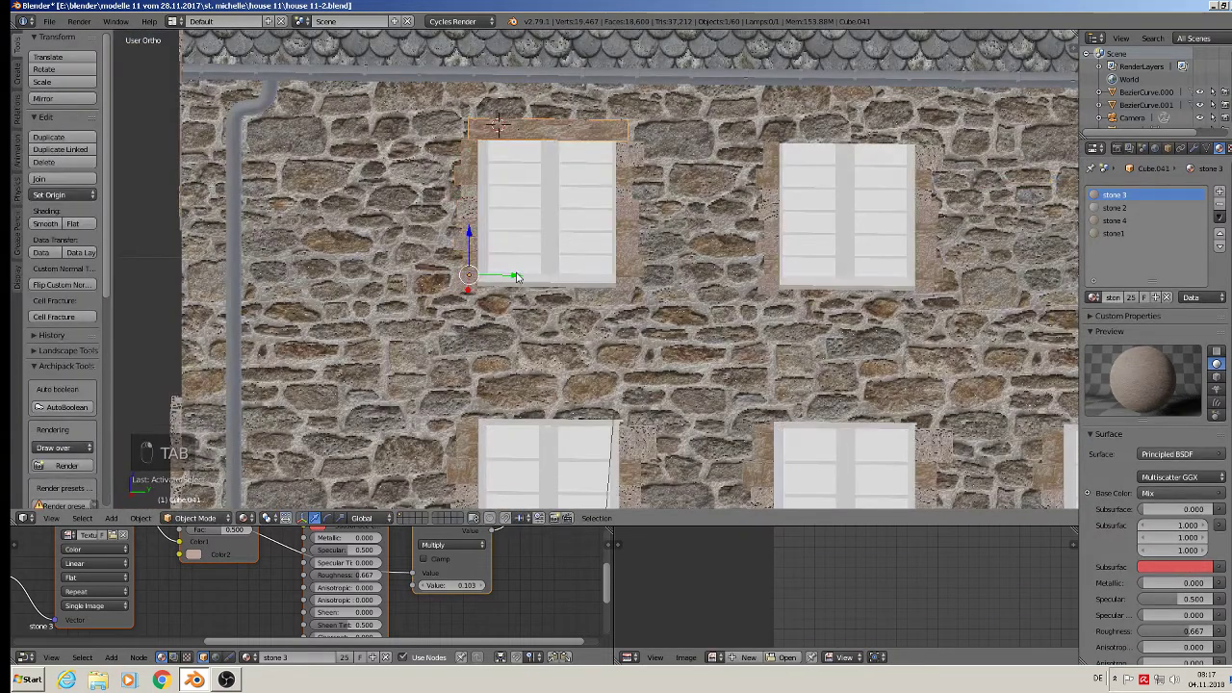
pyautogui.hotkey('shift', 'd')
pyautogui.press('y')
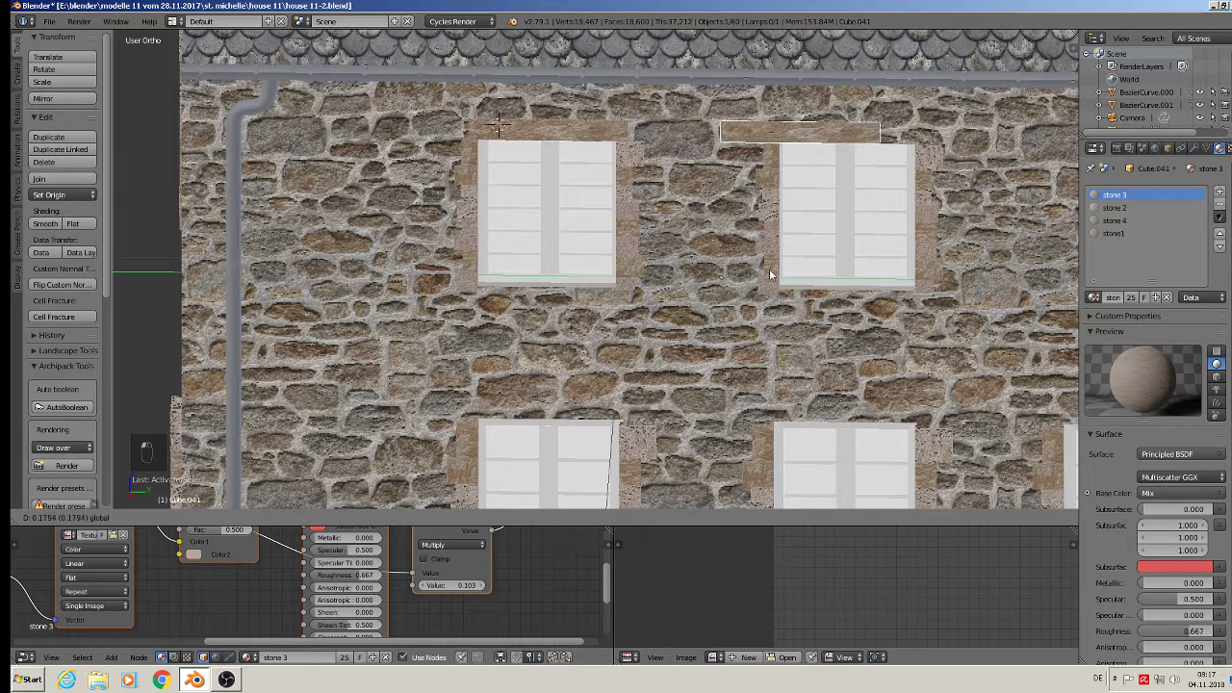
pyautogui.click(818, 280)
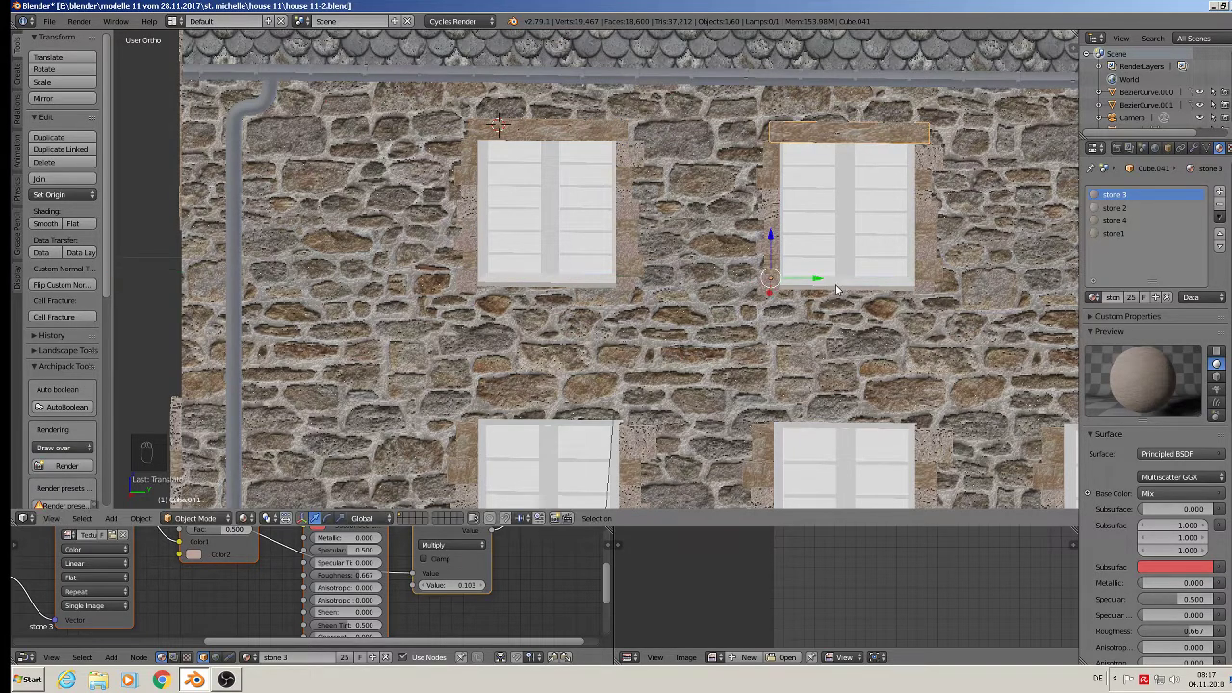
# Duplicate the lintel down above the middle window of the middle row, enlarge it, and center it along Y
pyautogui.keyDown('shift'); pyautogui.moveTo(819, 281); pyautogui.dragTo(722, 233, button='middle'); pyautogui.keyUp('shift')
pyautogui.scroll(-2, 727, 223)
pyautogui.hotkey('shift', 'd')
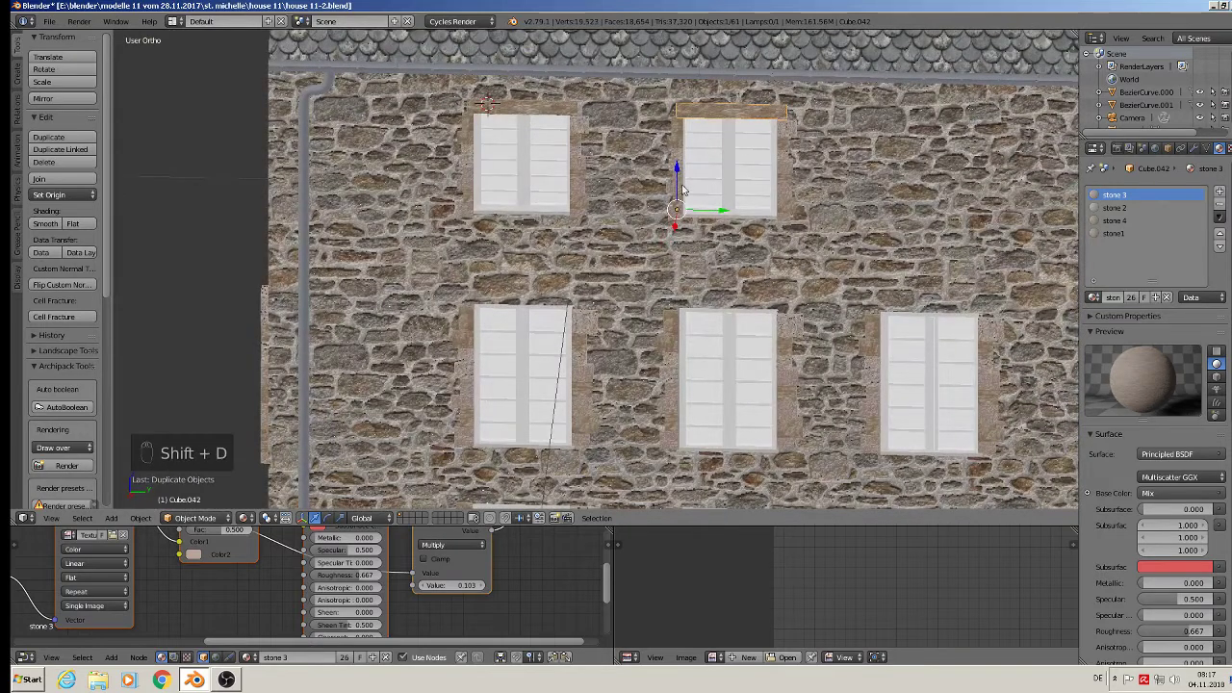
pyautogui.click(700, 369)
pyautogui.press('s')
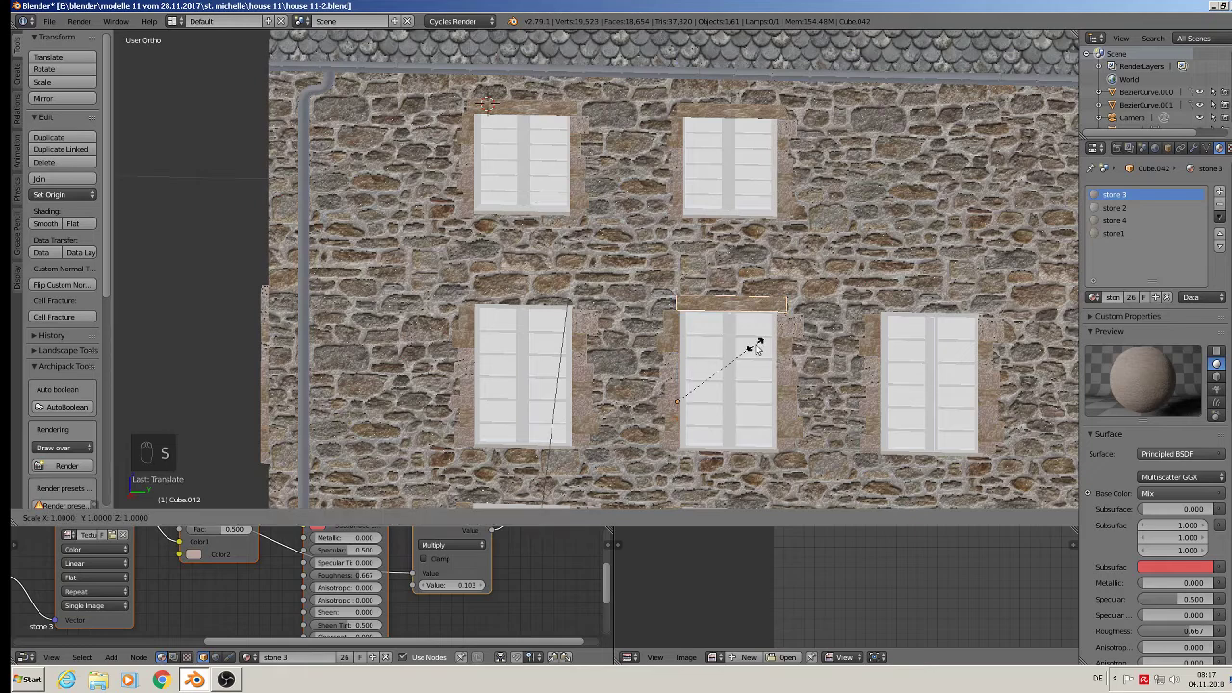
pyautogui.click(770, 352)
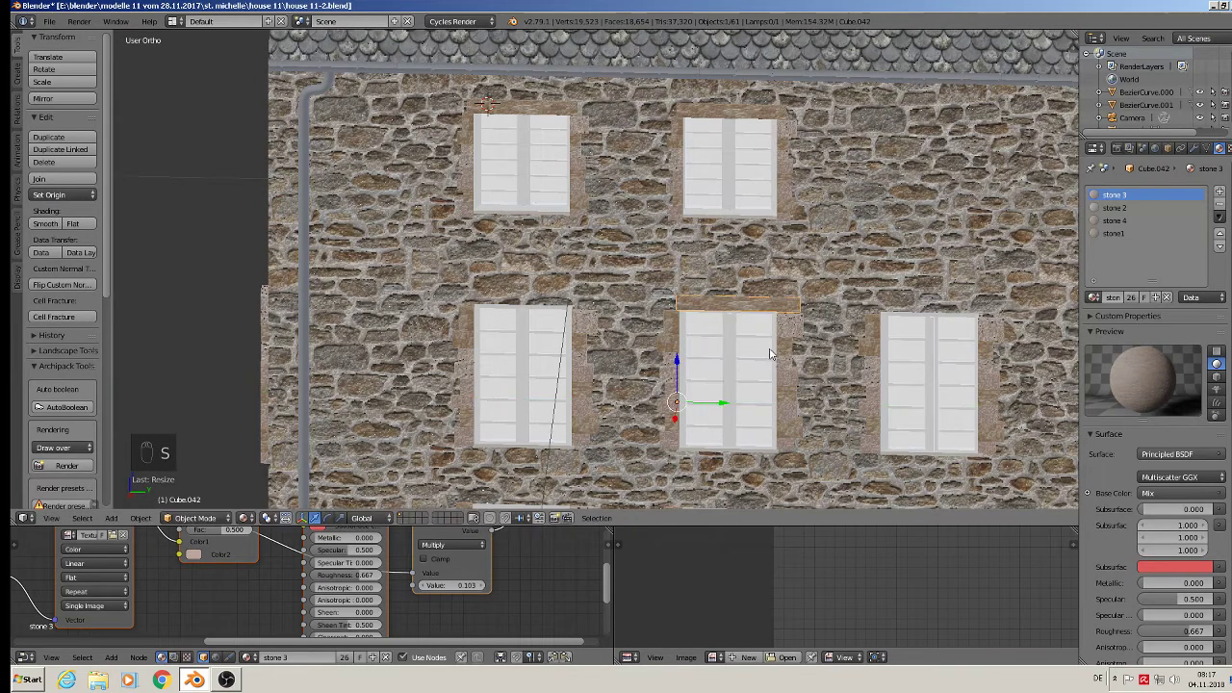
pyautogui.press('g')
pyautogui.press('y')
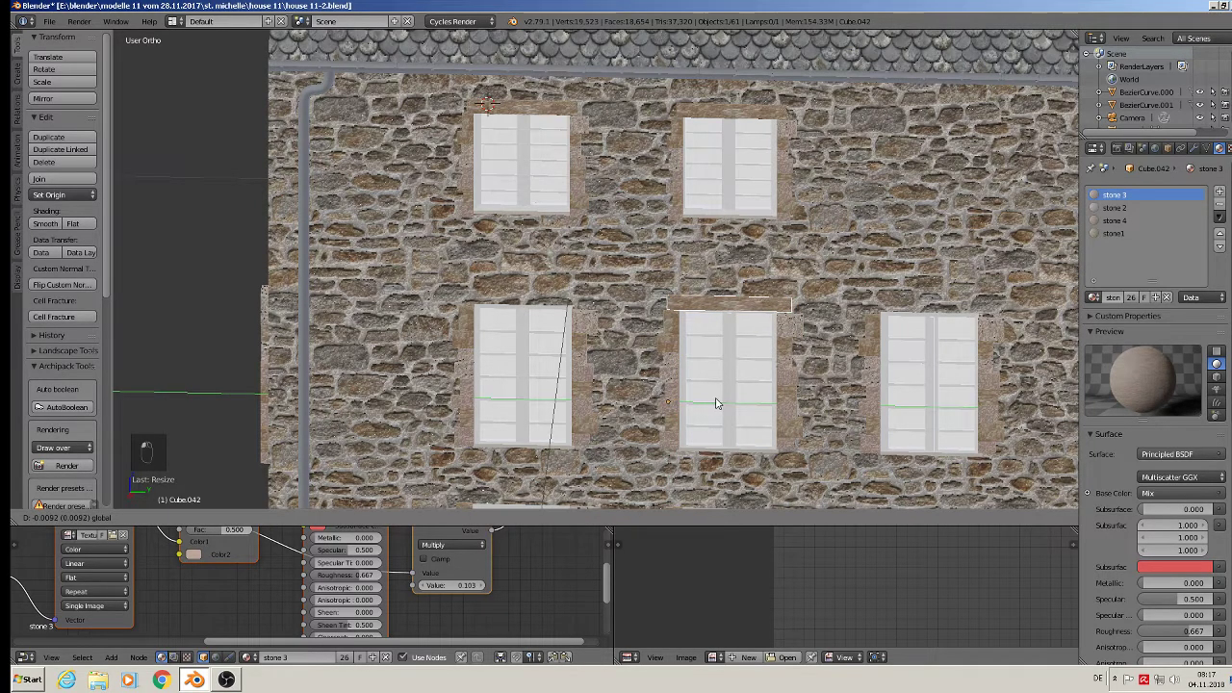
pyautogui.click(716, 403)
# Duplicate the enlarged lintel along Y above the left and right windows of the middle row
pyautogui.hotkey('shift', 'd')
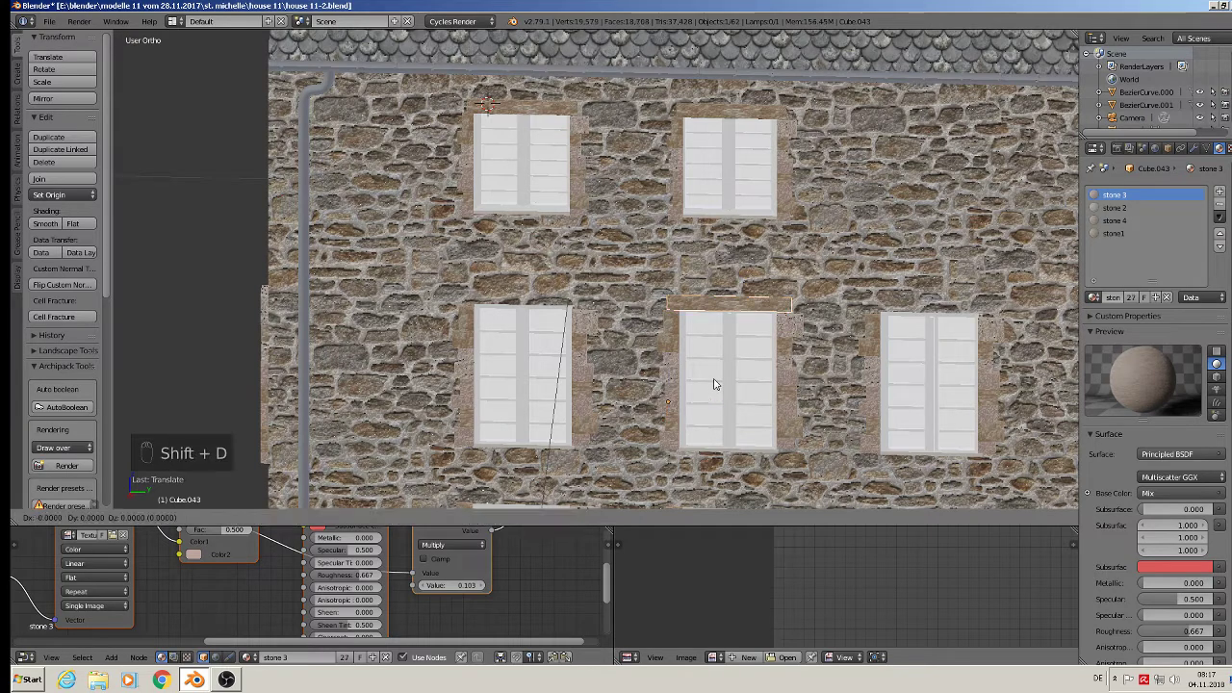
pyautogui.press('y')
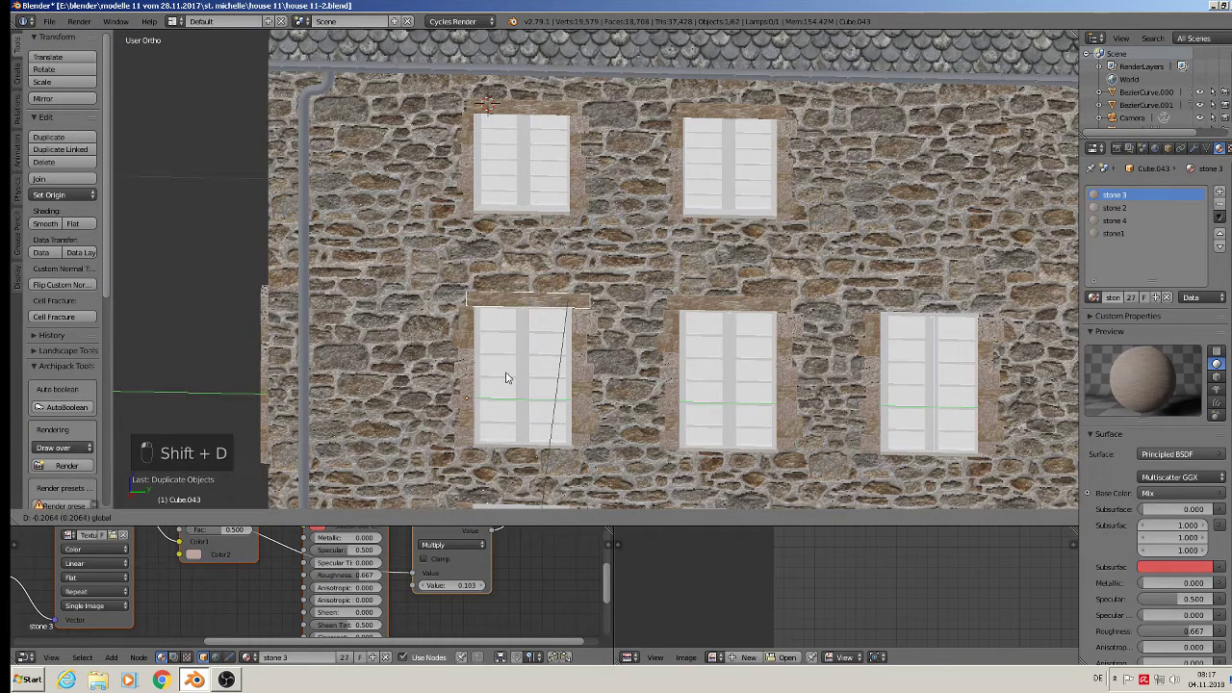
pyautogui.click(501, 377)
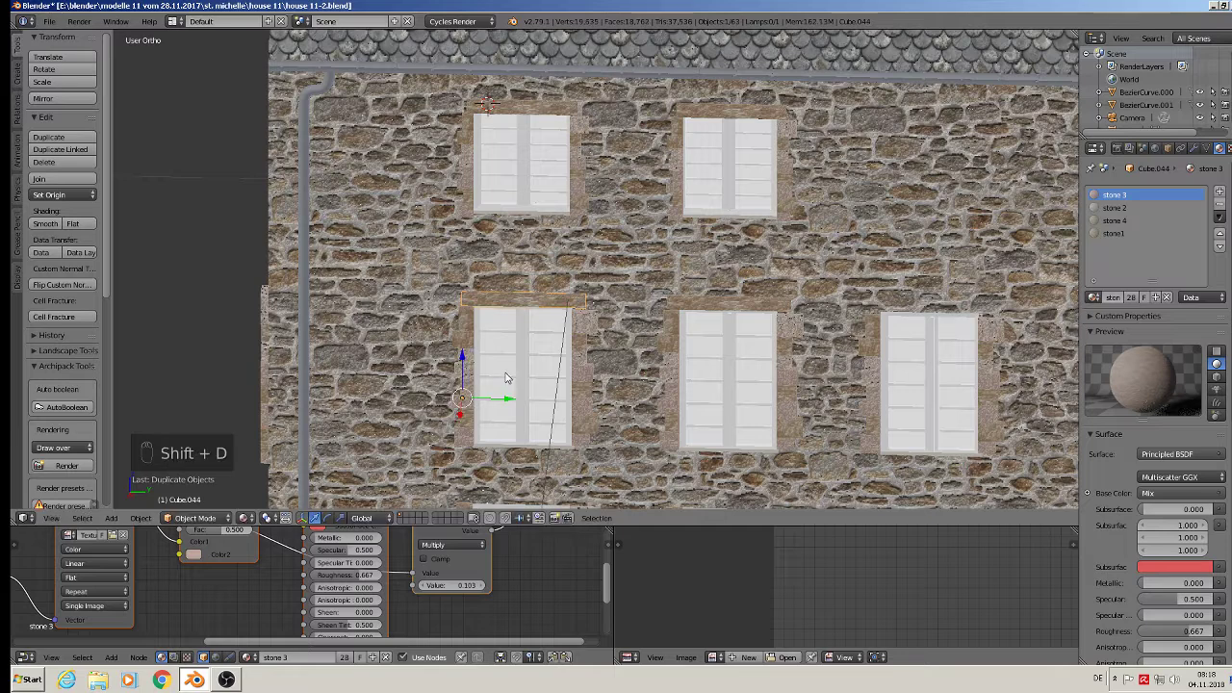
pyautogui.hotkey('shift', 'd')
pyautogui.press('y')
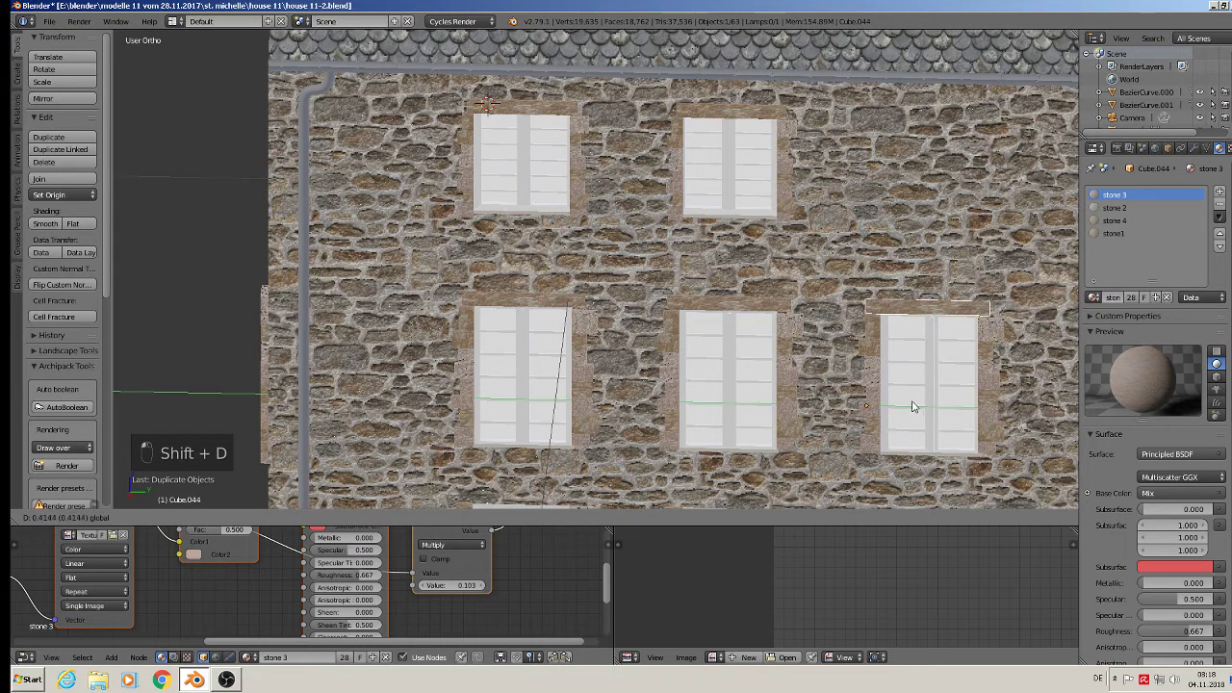
pyautogui.click(917, 407)
# Select the three middle-row lintels and duplicate them straight down along Z above the ground-floor windows
pyautogui.rightClick(524, 297)
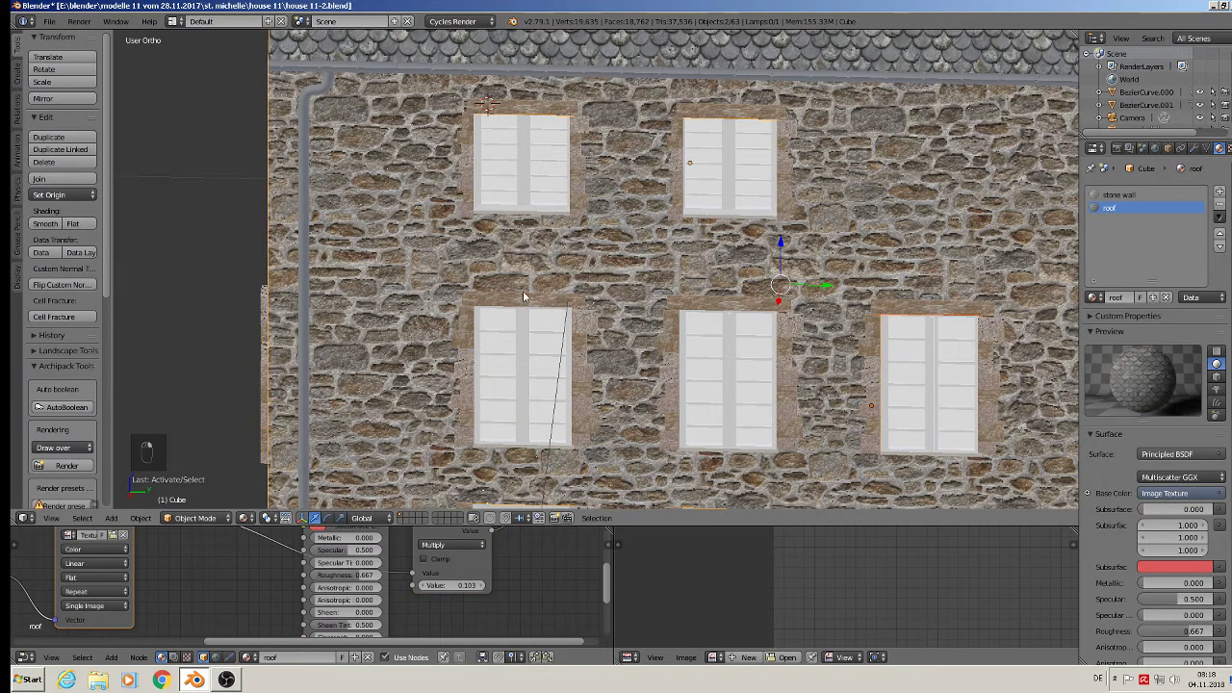
pyautogui.rightClick(725, 315)
pyautogui.rightClick(732, 313)
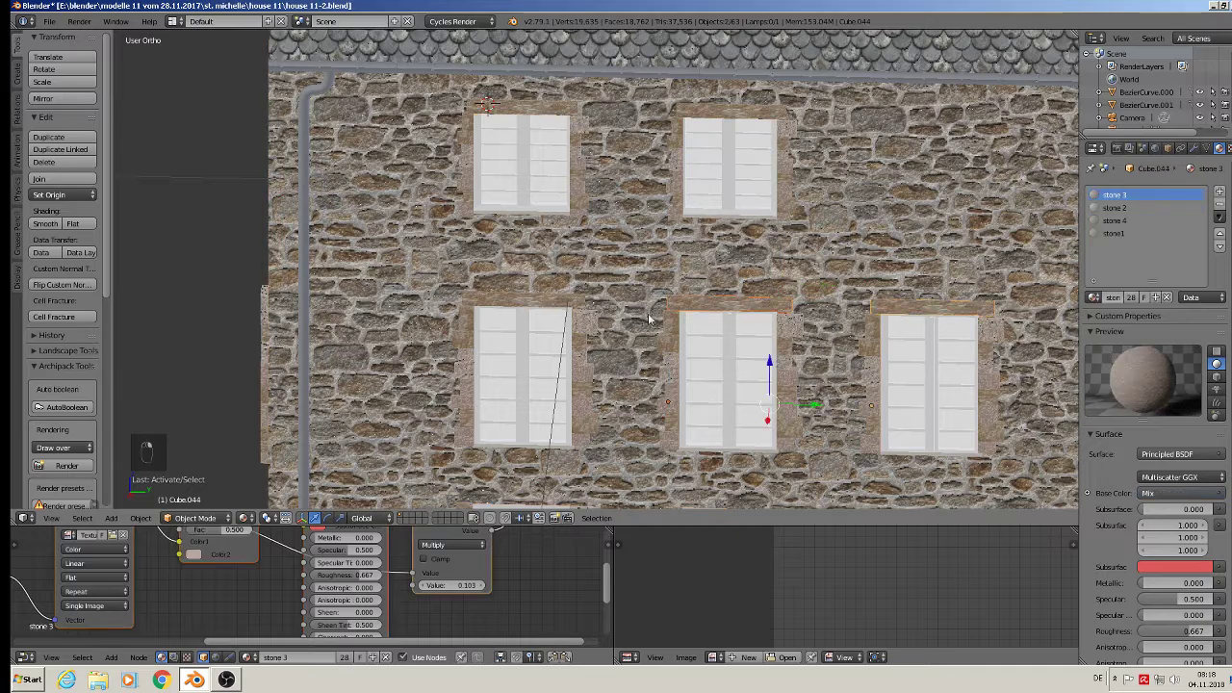
pyautogui.rightClick(553, 304)
pyautogui.scroll(-4, 553, 305)
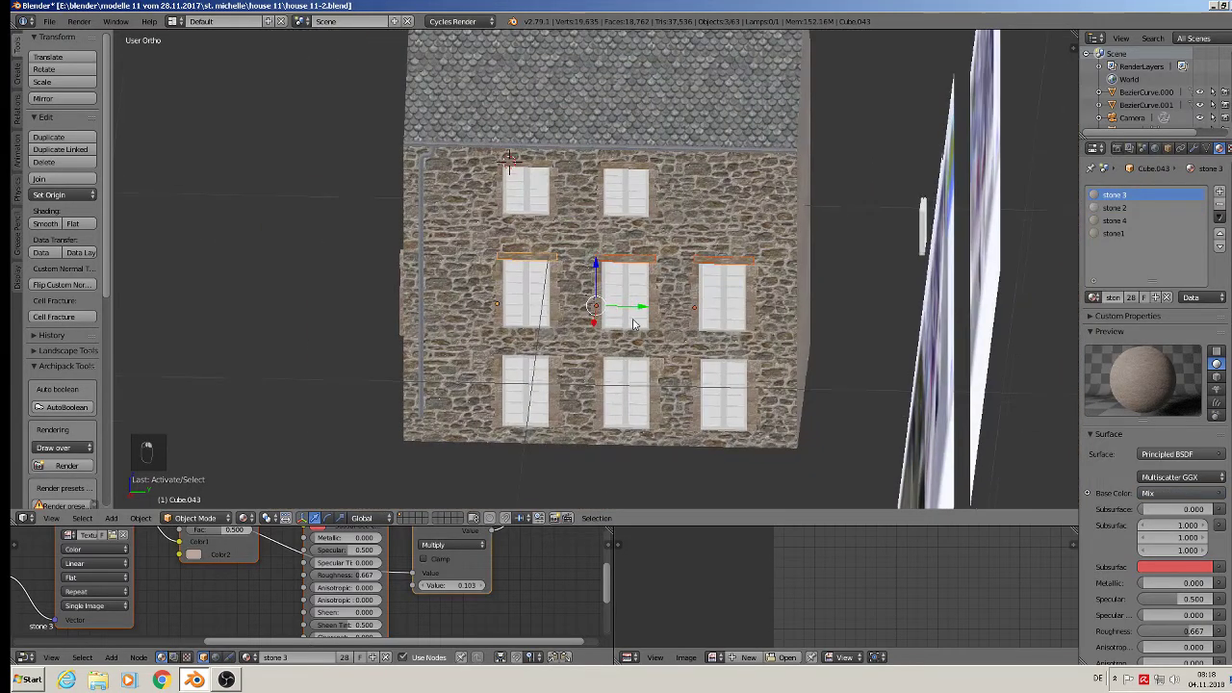
pyautogui.hotkey('shift', 'd')
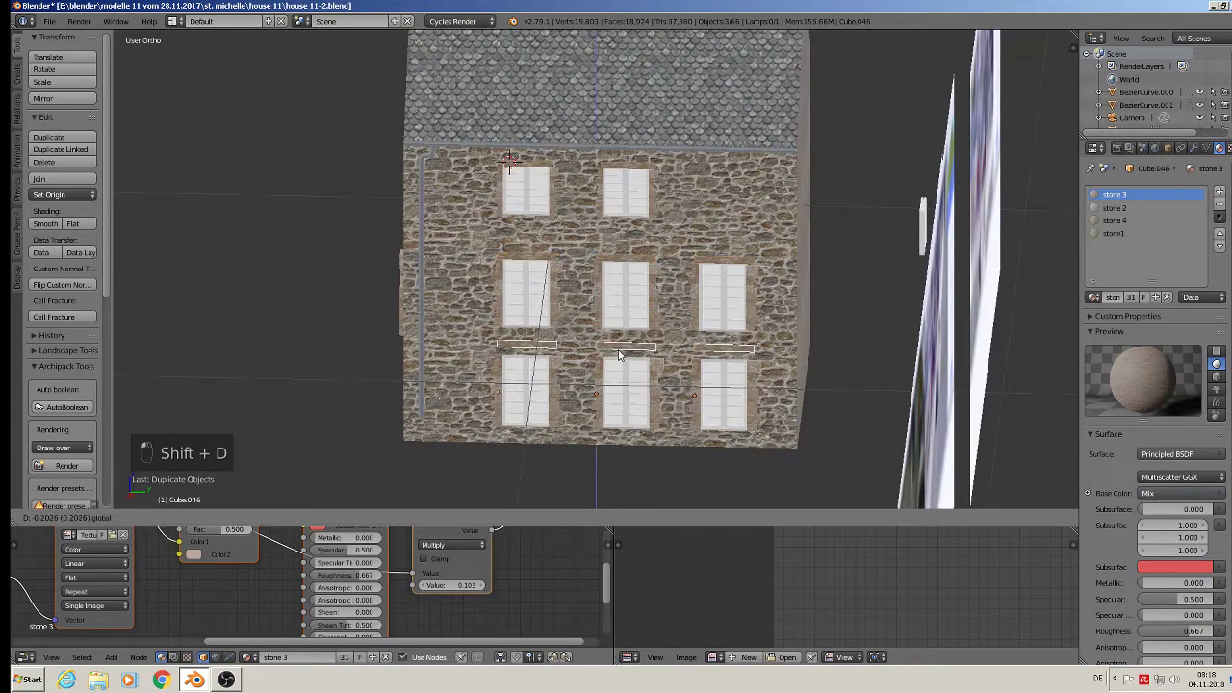
pyautogui.click(618, 362)
pyautogui.moveTo(610, 357); pyautogui.dragTo(616, 289, button='middle')
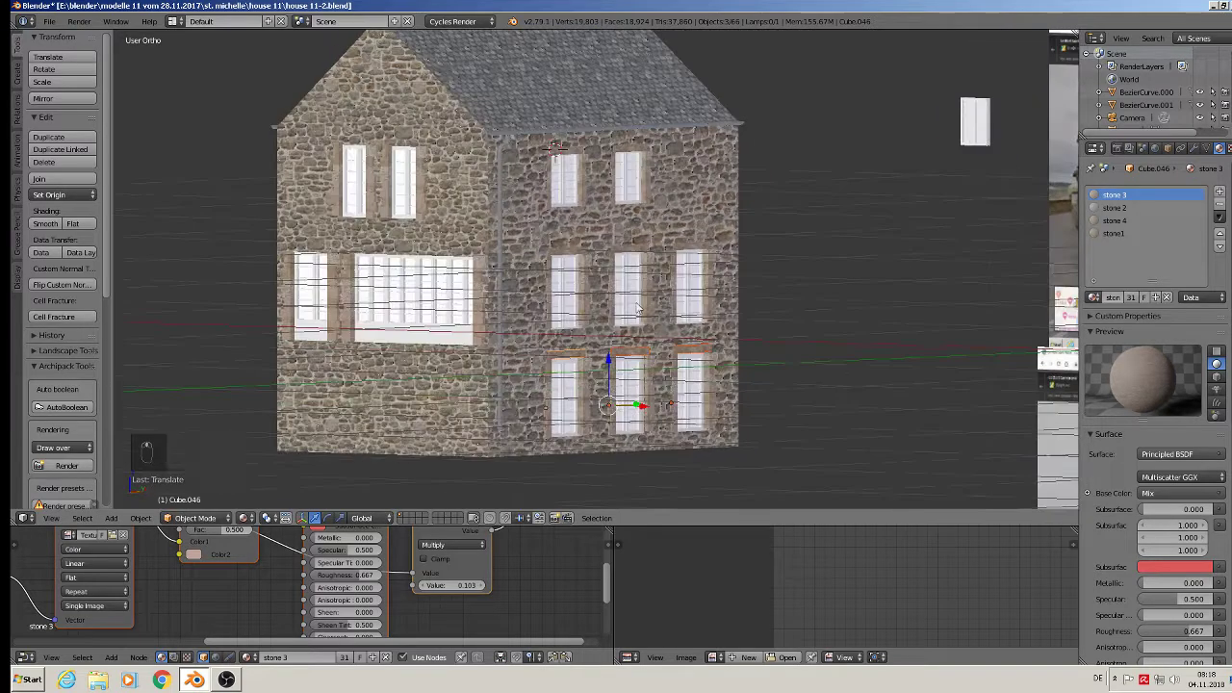
# Duplicate the lintel of the upper-right side window onto the gable wall and rotate the copy -90° about Z
pyautogui.scroll(4, 614, 125)
pyautogui.rightClick(572, 104)
pyautogui.moveTo(572, 104); pyautogui.dragTo(655, 245, button='middle')
pyautogui.rightClick(710, 125)
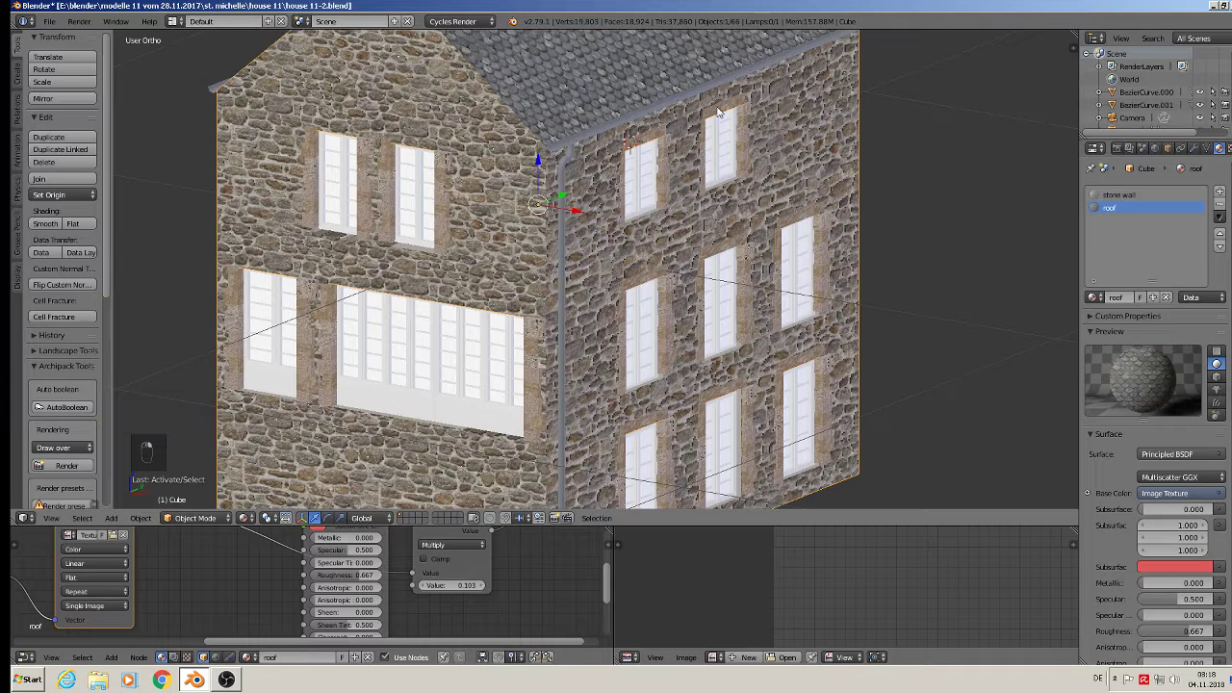
pyautogui.hotkey('shift', 'd')
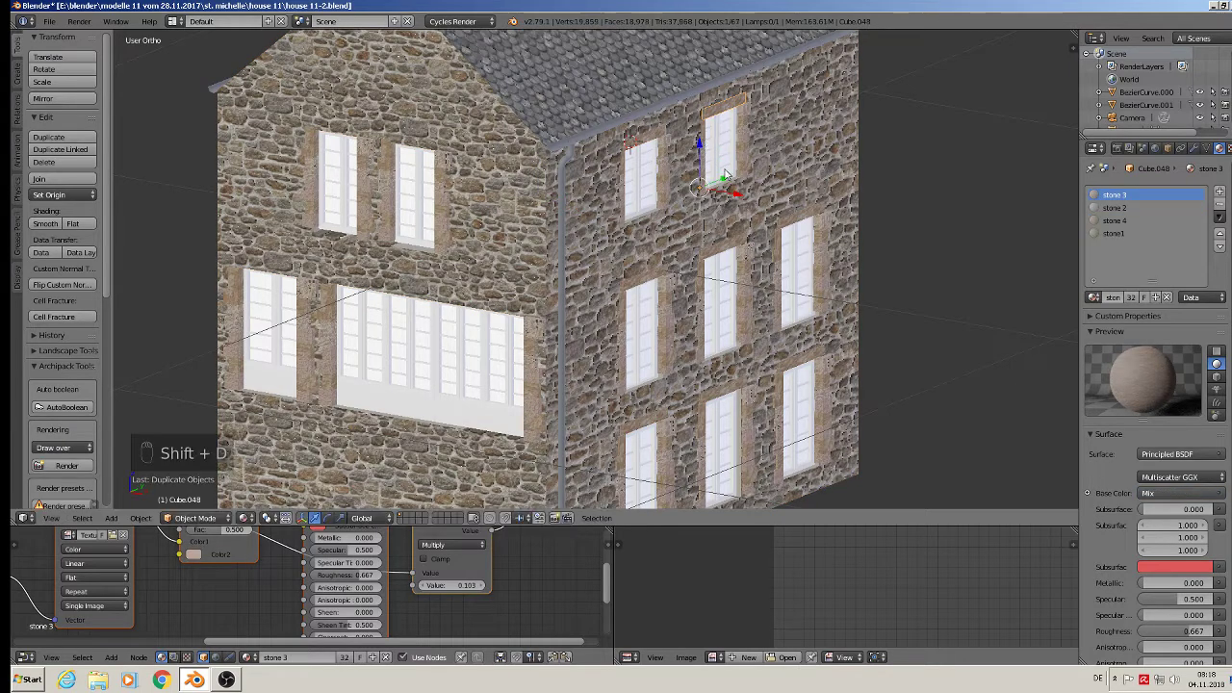
pyautogui.click(470, 288)
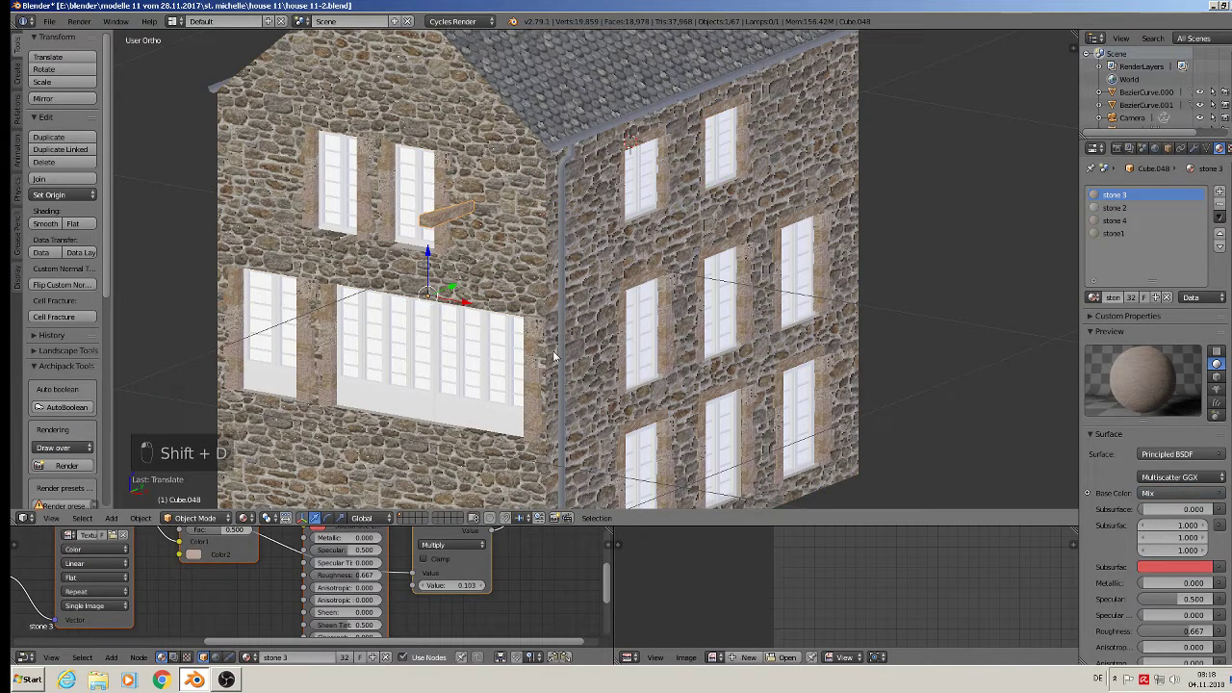
pyautogui.press('r')
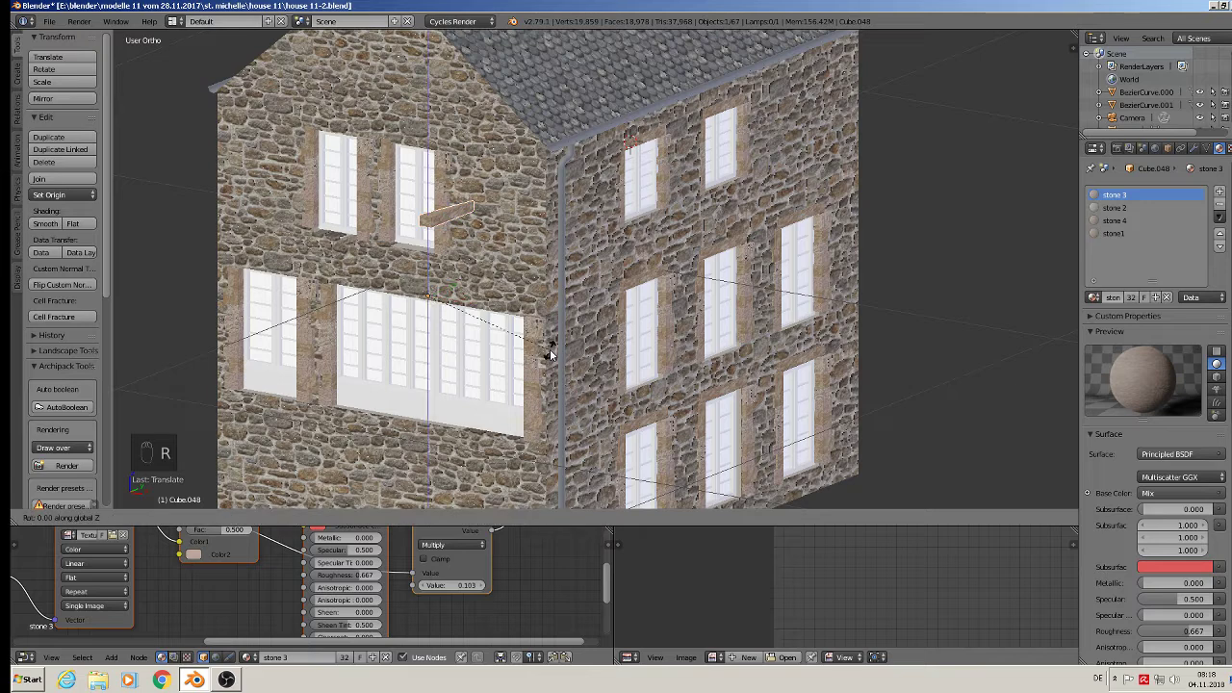
pyautogui.write('-90')
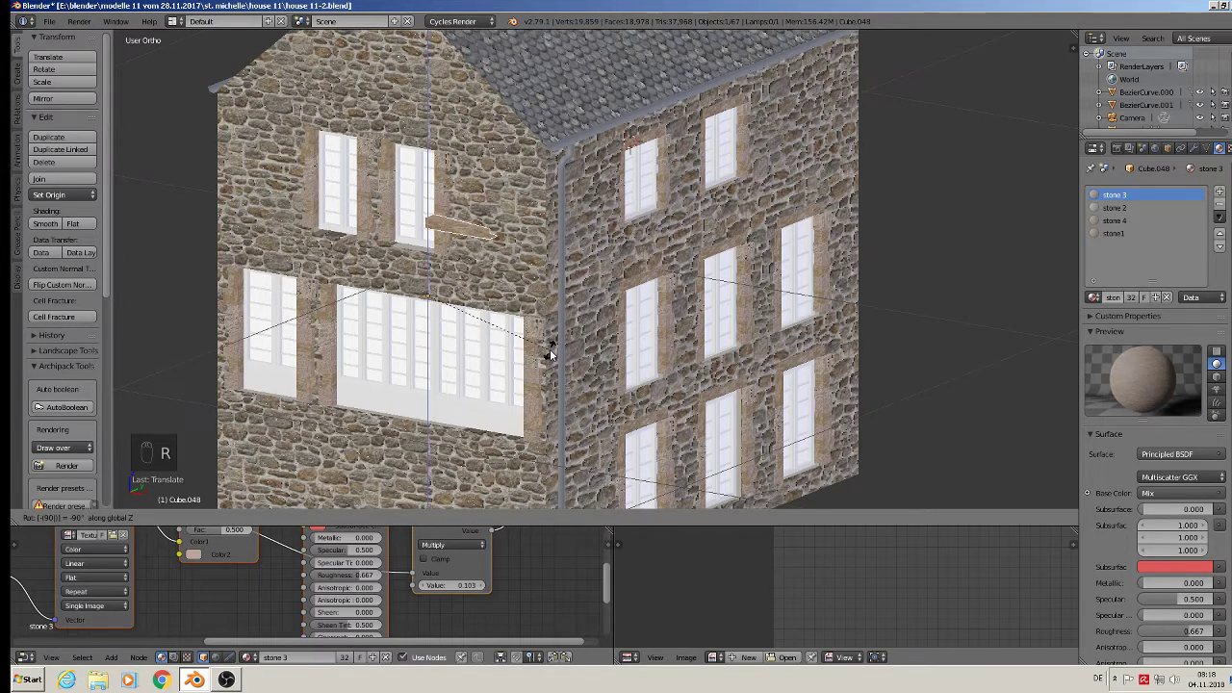
pyautogui.press('Return')
# Move the rotated lintel above the left upper gable window and check its placement in front view
pyautogui.scroll(1, 546, 357)
pyautogui.moveTo(431, 275); pyautogui.dragTo(545, 185)
pyautogui.moveTo(572, 226); pyautogui.dragTo(284, 104)
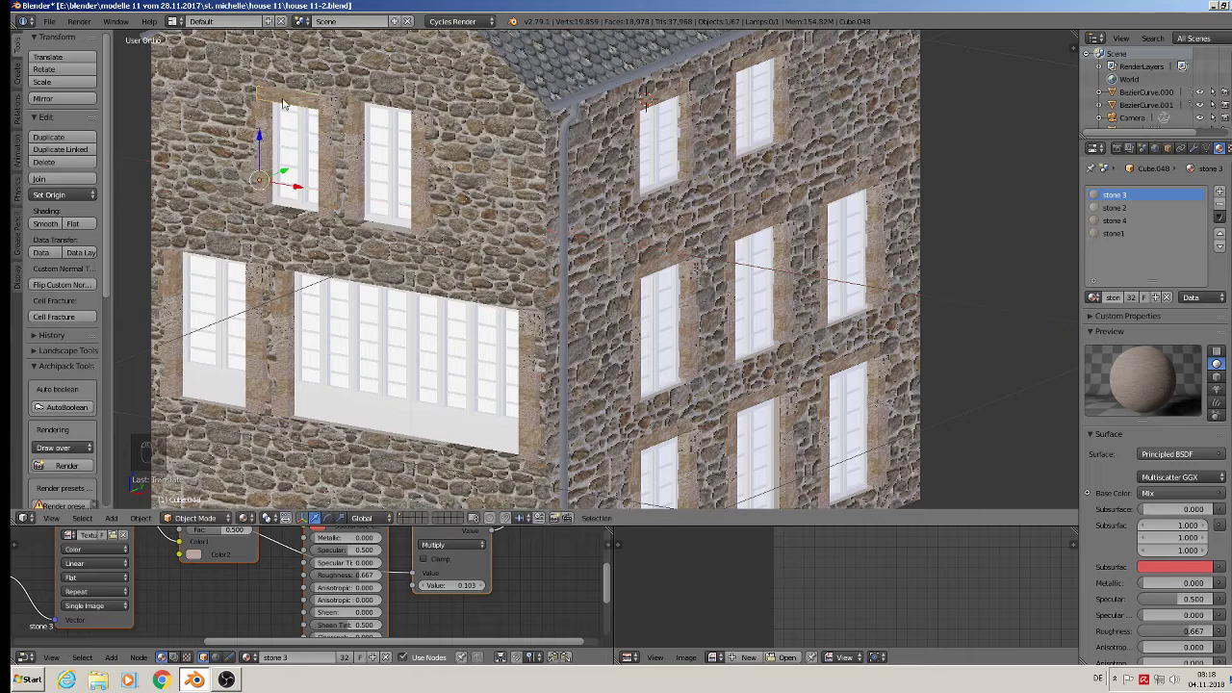
pyautogui.moveTo(261, 151); pyautogui.dragTo(231, 139)
pyautogui.press('KP_1')
pyautogui.scroll(1, 351, 137)
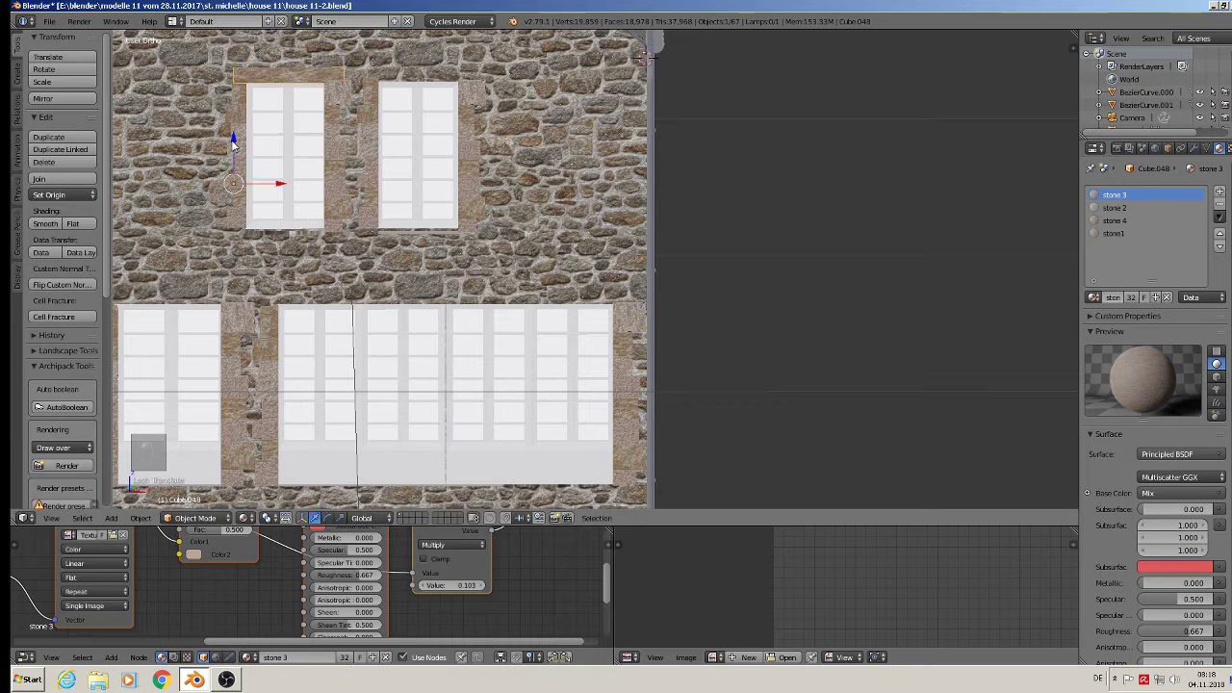
# Duplicate the lintel of the left upper gable window along X and place the copy above the right upper gable window
pyautogui.hotkey('shift', 'd')
pyautogui.press('x')
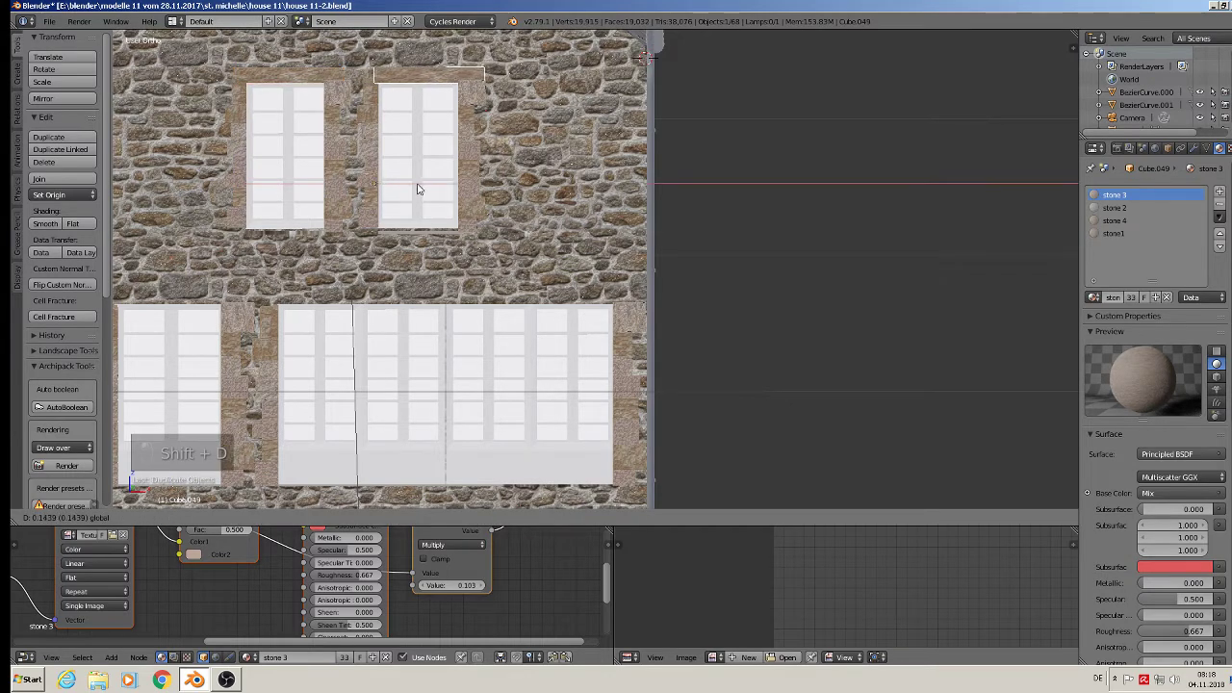
pyautogui.click(417, 189)
# Duplicate the right upper gable lintel and move the copy down above the wide window, lined up with its left trim
pyautogui.hotkey('shift', 'd')
pyautogui.rightClick(413, 169)
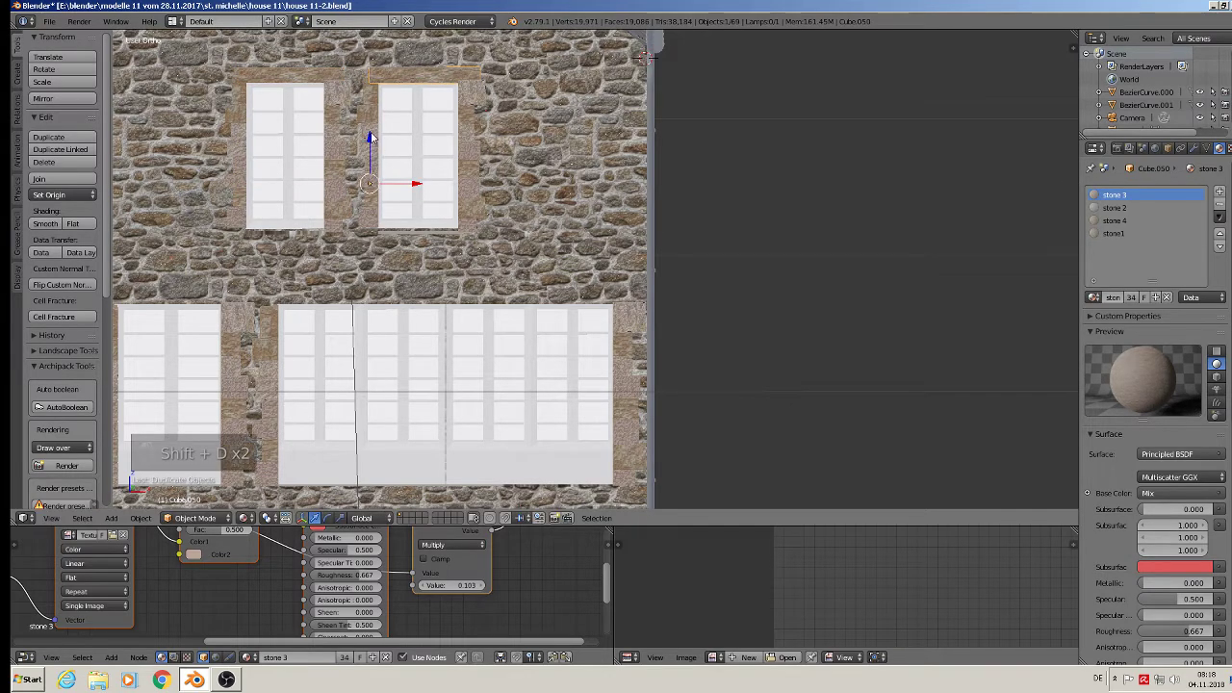
pyautogui.moveTo(371, 138); pyautogui.dragTo(354, 359)
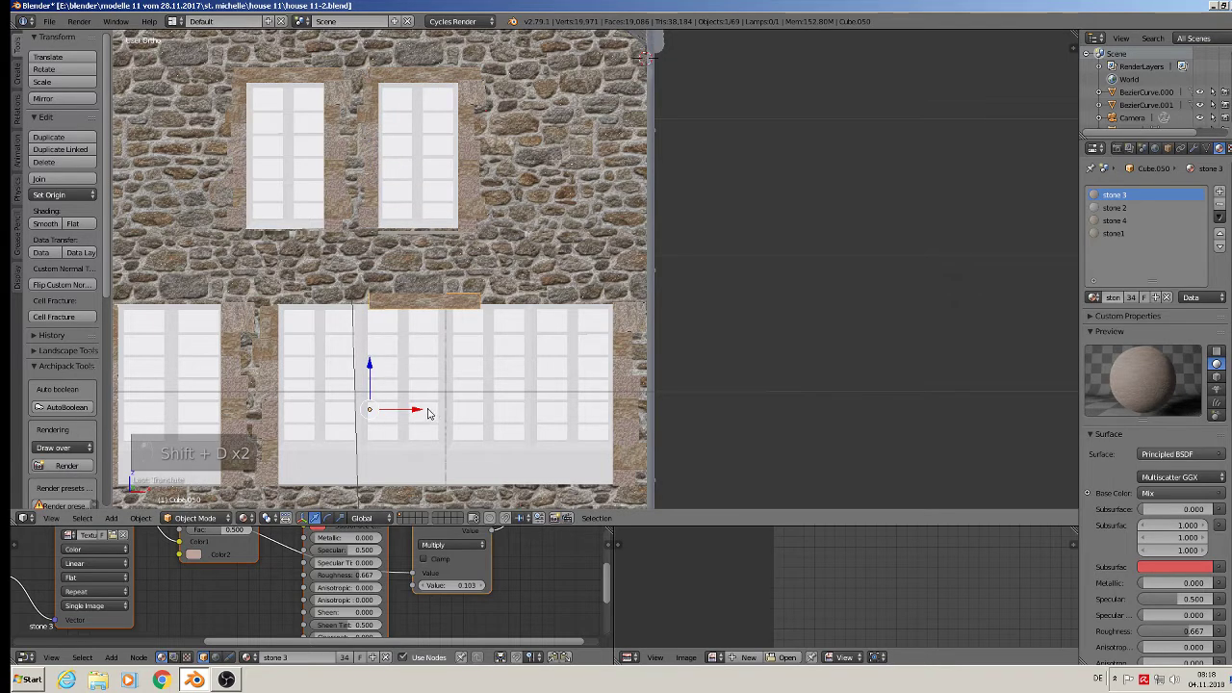
pyautogui.moveTo(429, 414); pyautogui.dragTo(274, 383)
# Stretch the wide window's lintel by moving its right-end vertices along X to the window's right trim
pyautogui.press('Tab')
pyautogui.press('a')
pyautogui.press('a')
pyautogui.press('a')
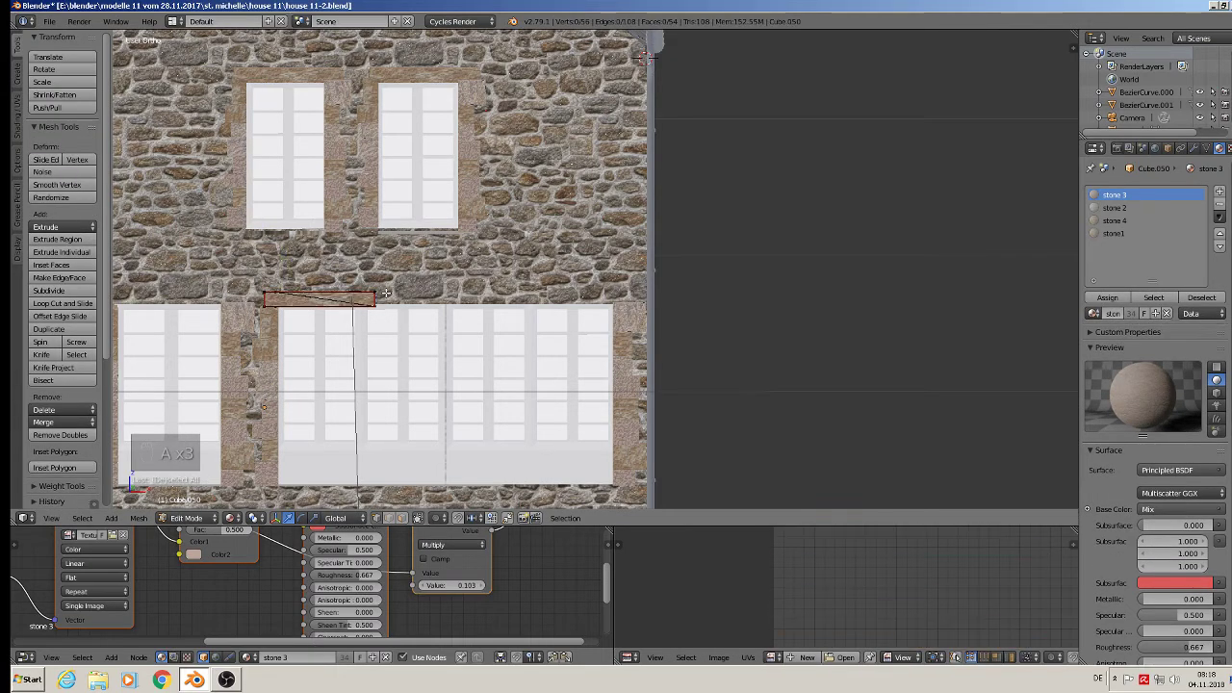
pyautogui.press('c')
pyautogui.moveTo(374, 286)
pyautogui.mouseDown()
pyautogui.moveTo(372, 321)
pyautogui.moveTo(443, 305)
pyautogui.moveTo(638, 310)
pyautogui.mouseUp()
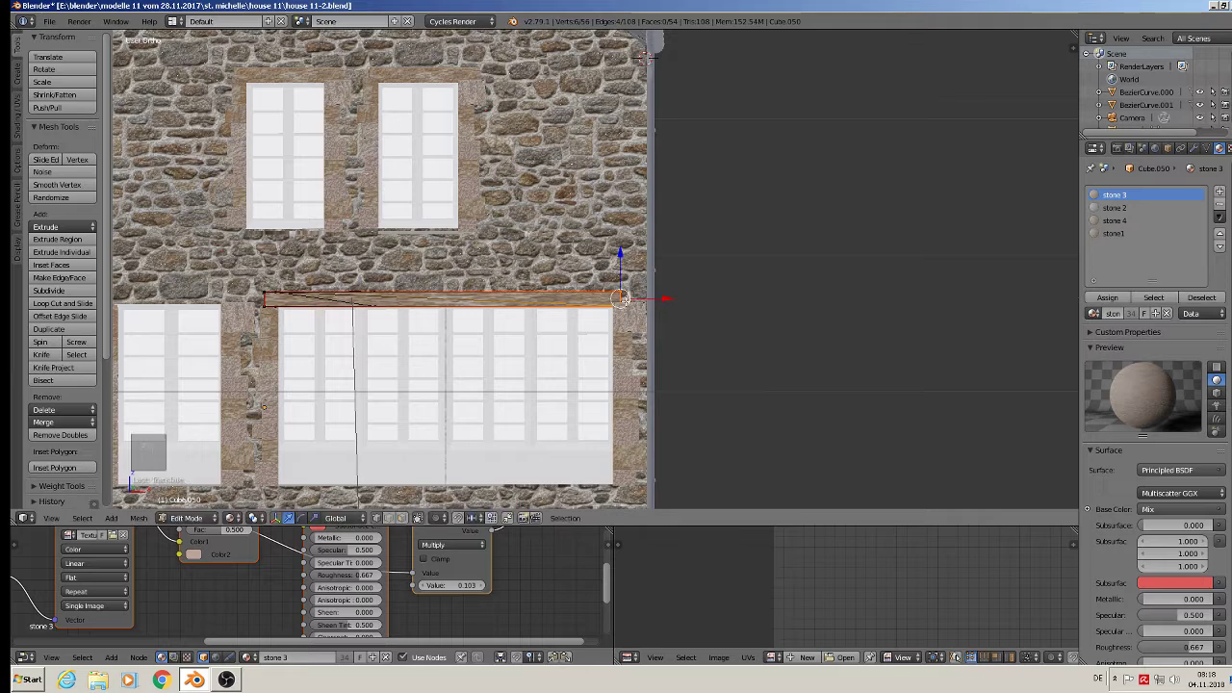
# Unwrap the whole stretched lintel again with Smart UV Project and return to Object Mode
pyautogui.press('a')
pyautogui.press('u')
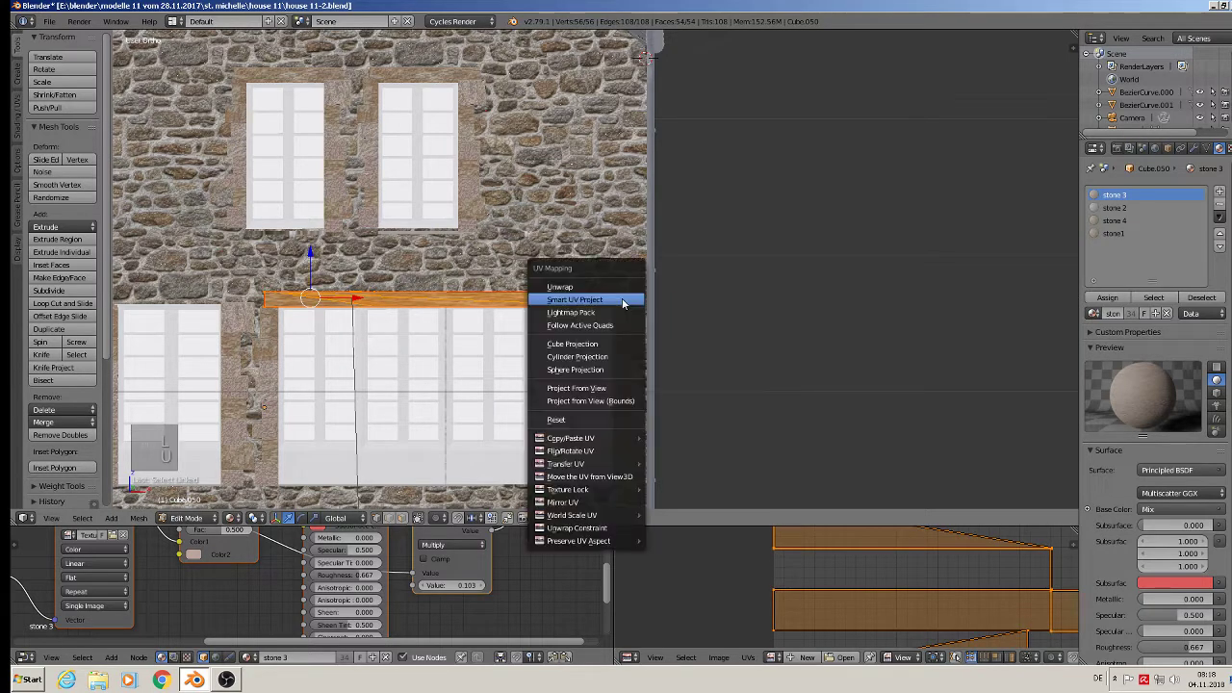
pyautogui.click(623, 304)
pyautogui.click(602, 391)
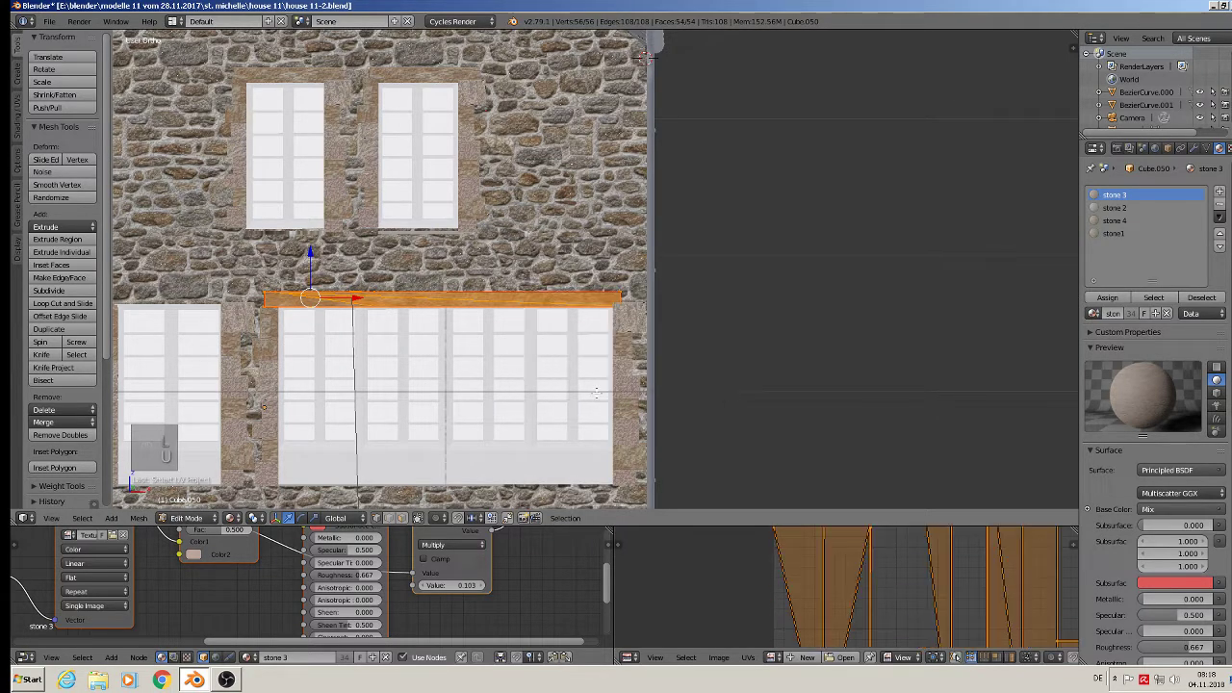
pyautogui.press('Tab')
# Duplicate the lintel of the left upper gable window and place the copy above the lower-left gable window
pyautogui.scroll(-1, 435, 342)
pyautogui.keyDown('shift'); pyautogui.moveTo(362, 332); pyautogui.dragTo(523, 306, button='middle'); pyautogui.keyUp('shift')
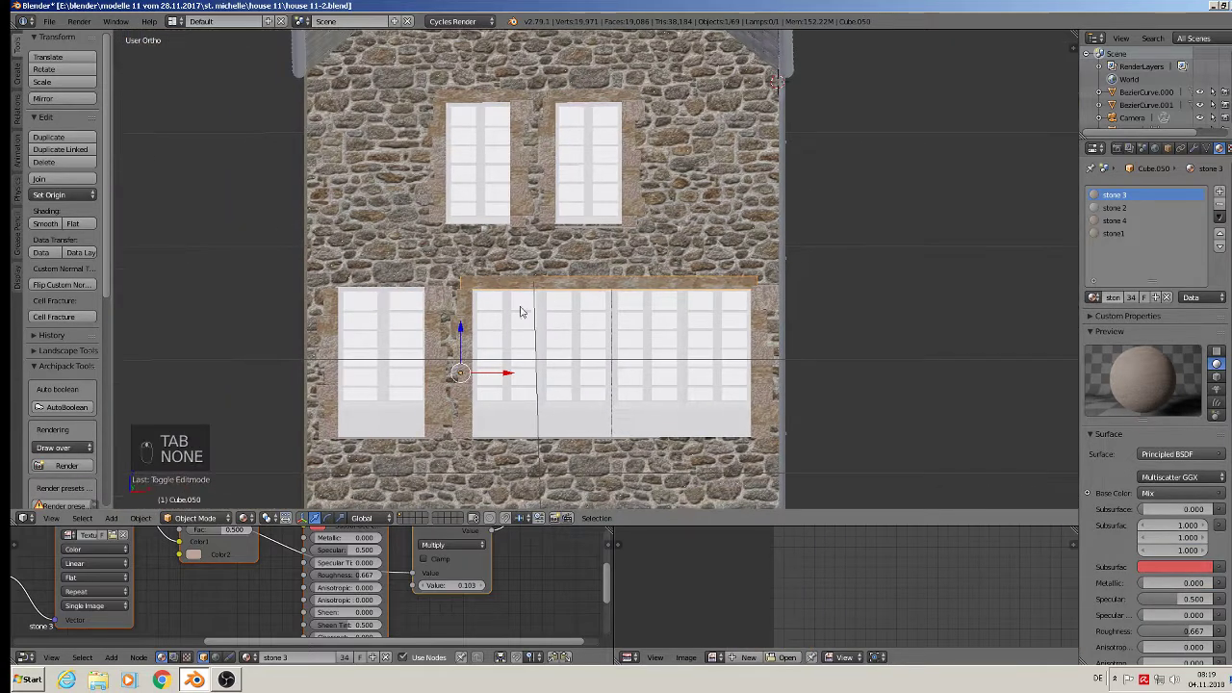
pyautogui.scroll(2, 523, 306)
pyautogui.scroll(-3, 402, 274)
pyautogui.click(414, 96)
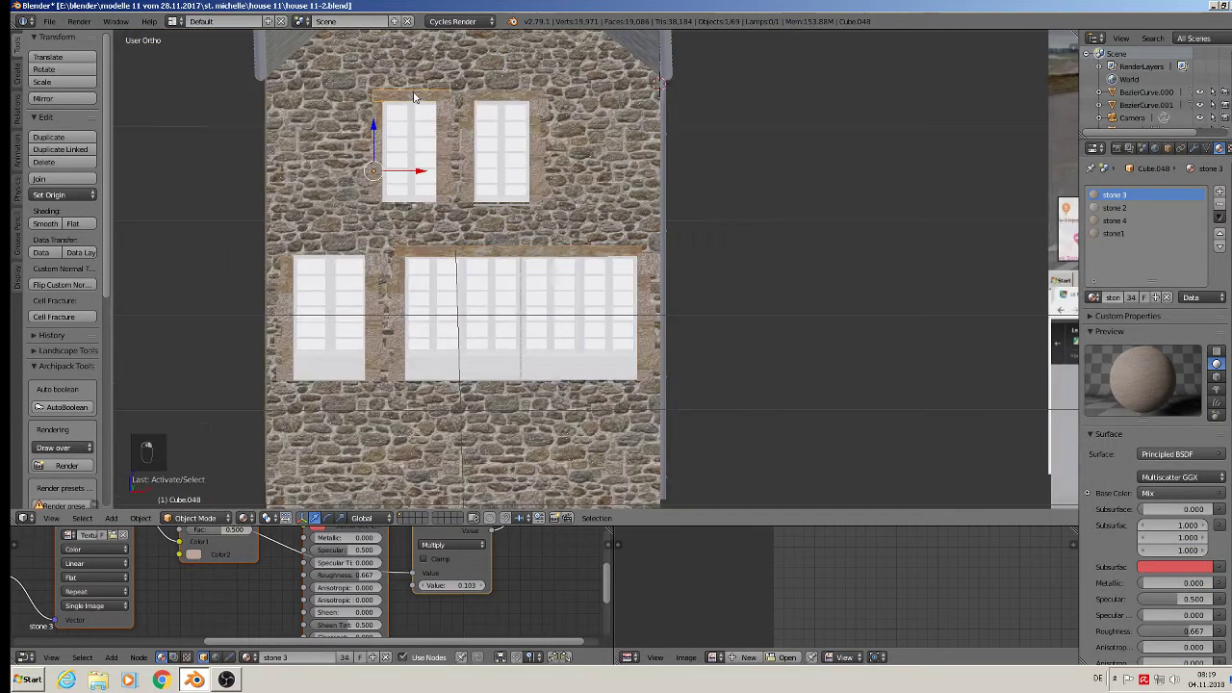
pyautogui.hotkey('shift', 'd')
pyautogui.press('g')
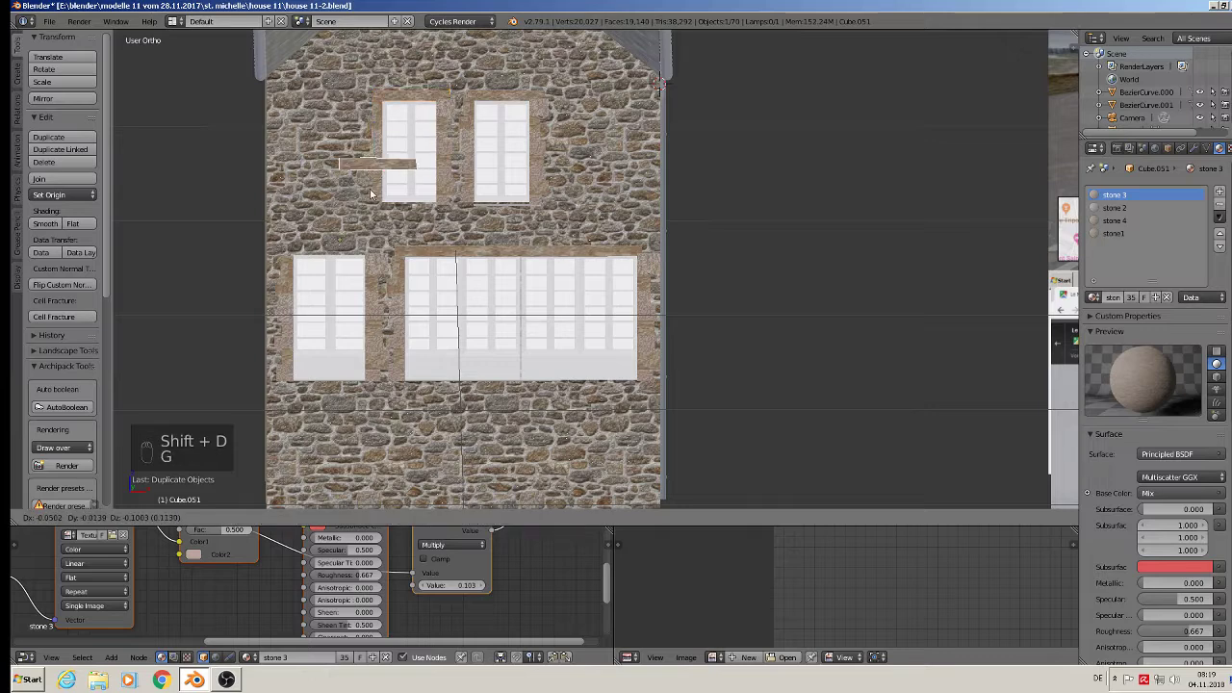
pyautogui.click(336, 275)
# Scale the lower-left window's lintel along X until it spans the window and its side trims
pyautogui.press('s')
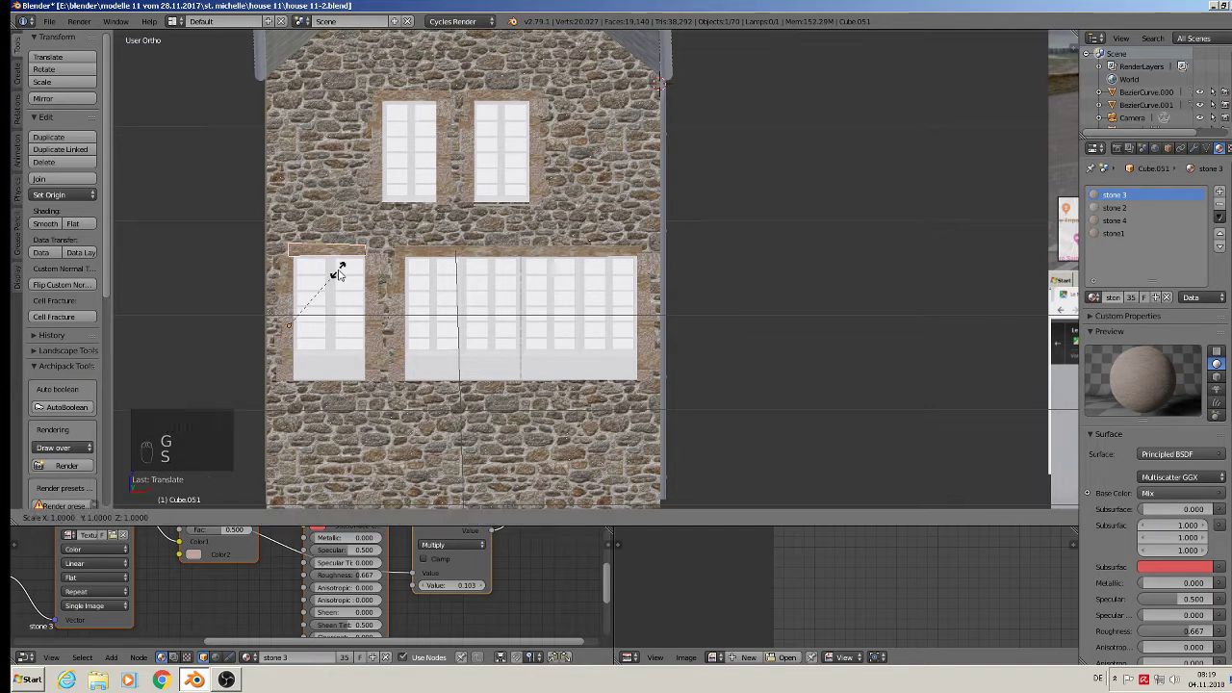
pyautogui.press('x')
pyautogui.click(359, 276)
pyautogui.press('Tab')
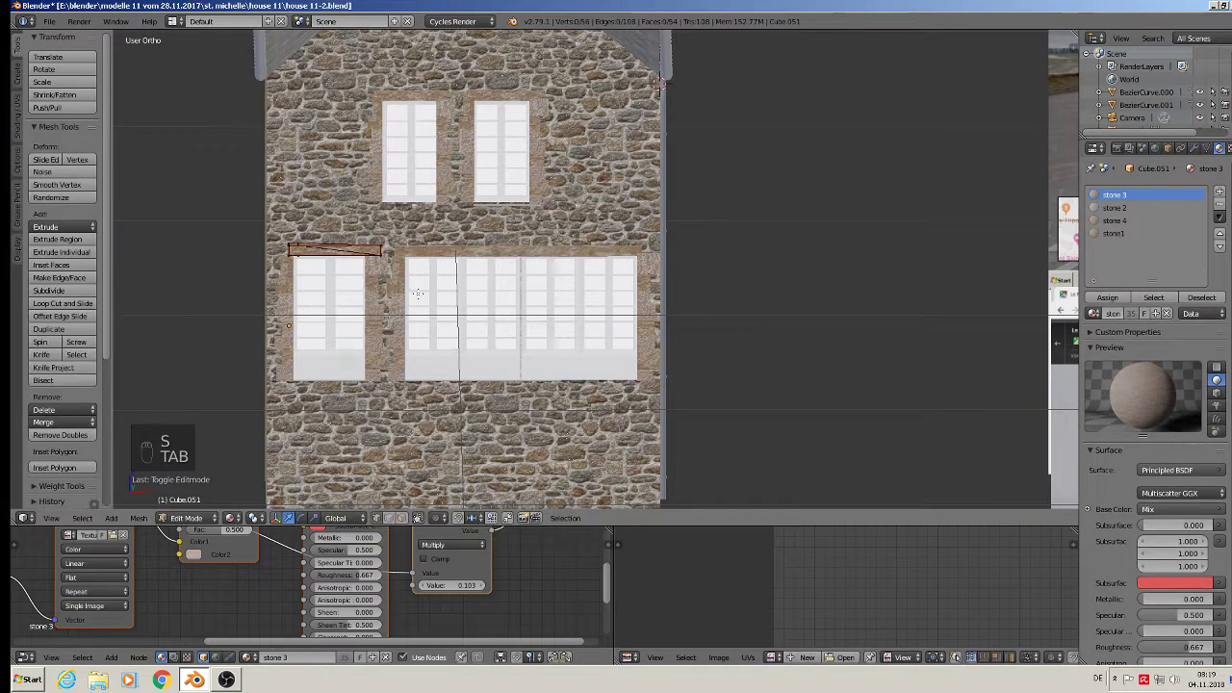
pyautogui.press('Tab')
# Move the lower-left window's lintel along Y back toward the gable wall
pyautogui.scroll(-3, 421, 303)
pyautogui.moveTo(421, 303); pyautogui.dragTo(366, 354, button='middle')
pyautogui.scroll(6, 366, 353)
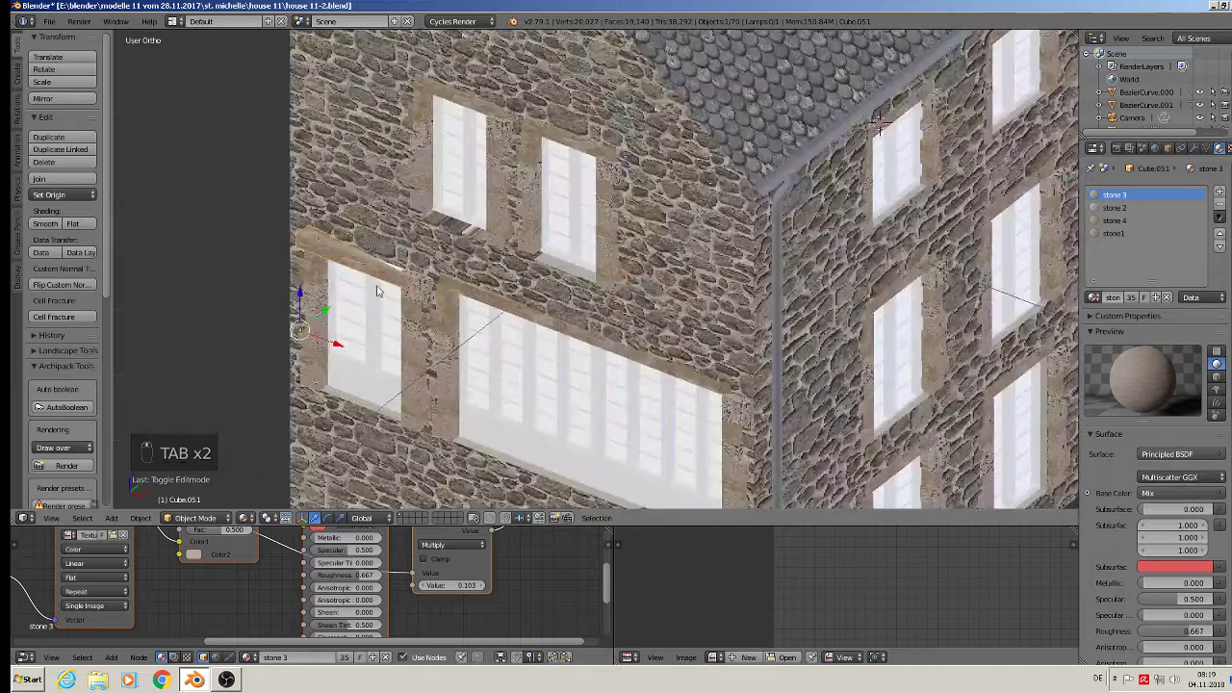
pyautogui.moveTo(381, 260); pyautogui.dragTo(337, 294, button='right')
pyautogui.hotkey('ctrl', 'z')
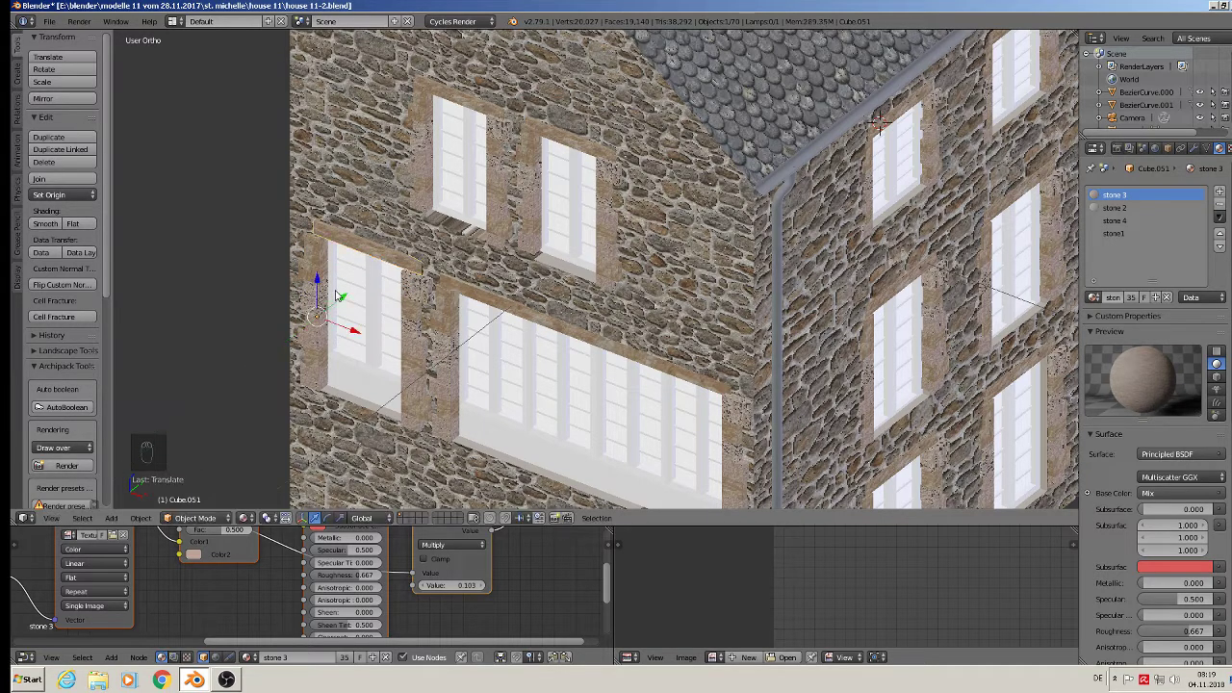
# Deselect everything, view the house from the corner and save the file
pyautogui.press('a')
pyautogui.scroll(-5, 376, 251)
pyautogui.moveTo(396, 203); pyautogui.dragTo(240, 228, button='middle')
pyautogui.click(48, 21)
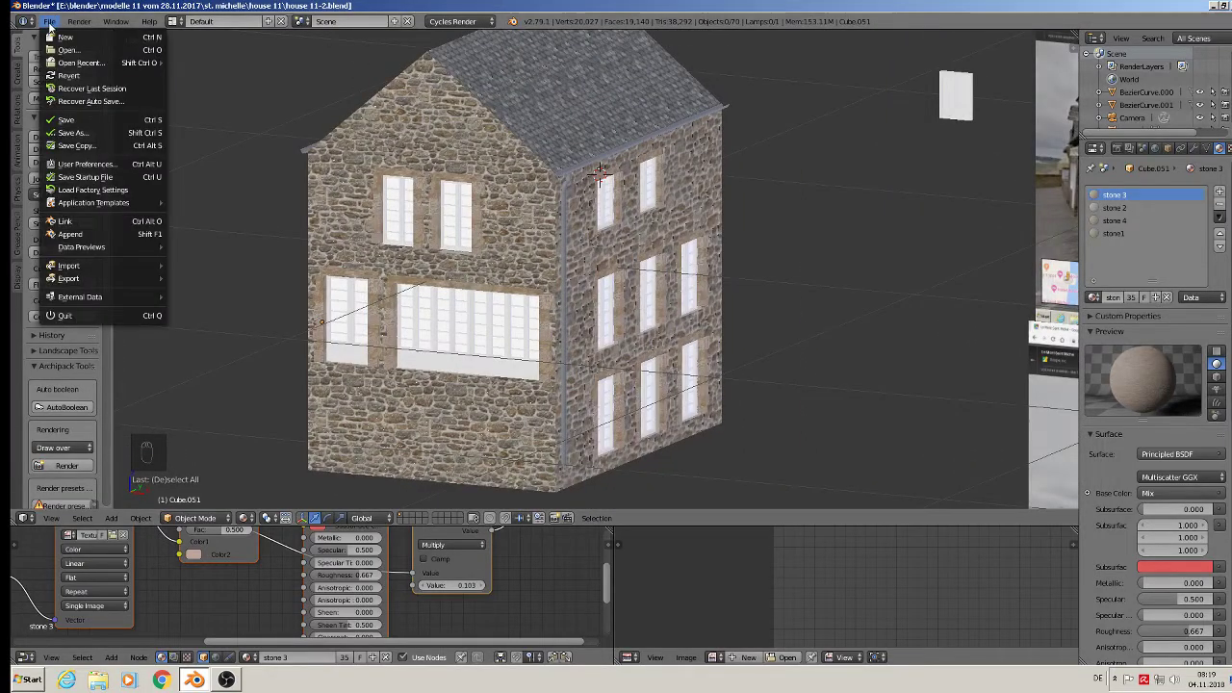
pyautogui.click(83, 121)
# Duplicate the lintel of the left upper gable window and move the copy straight down along Z below that window
pyautogui.scroll(5, 244, 209)
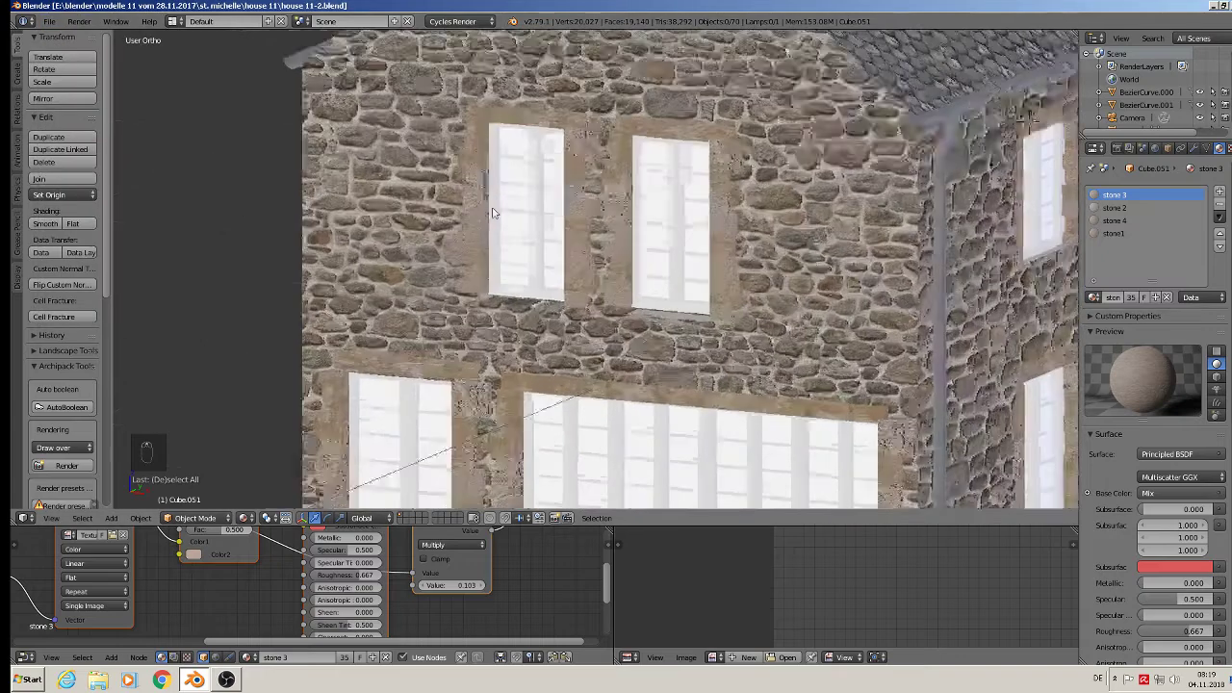
pyautogui.rightClick(541, 107)
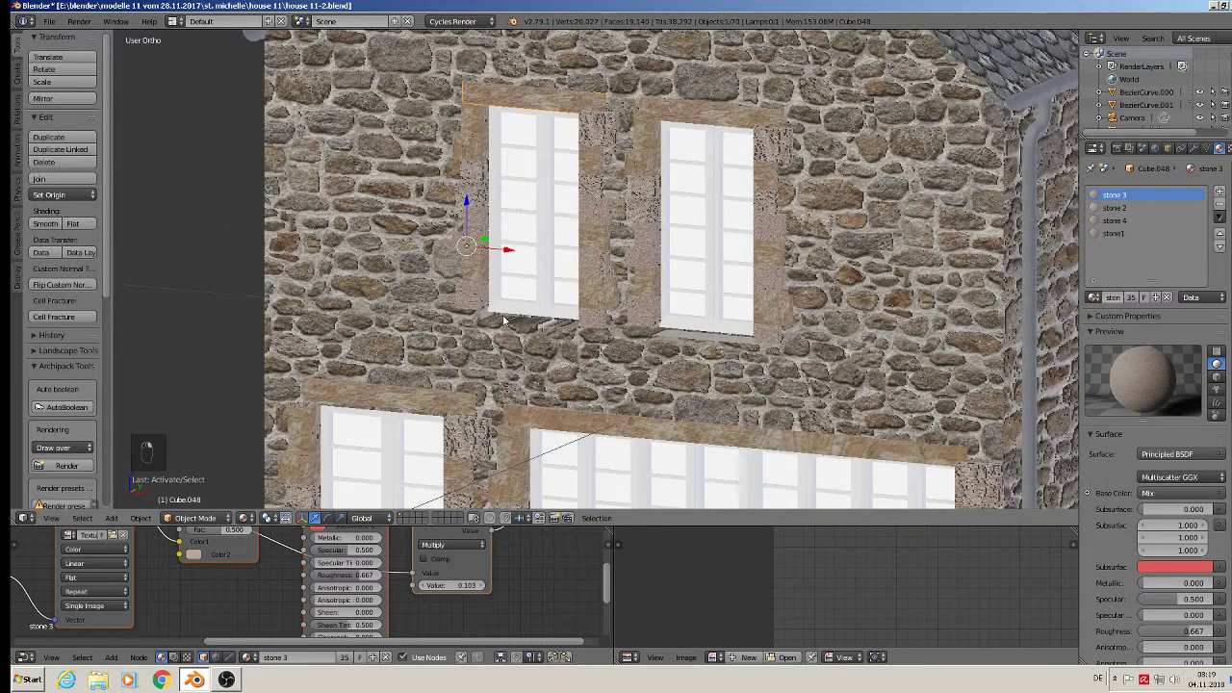
pyautogui.hotkey('shift', 'd')
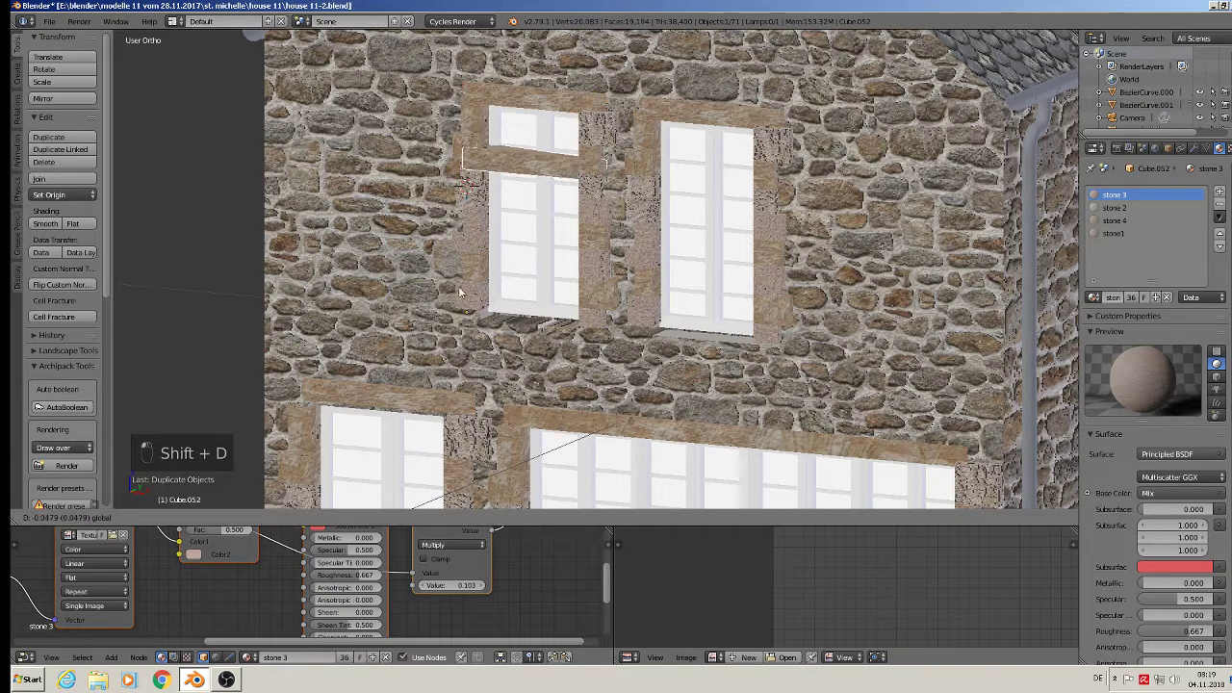
pyautogui.click(579, 440)
# Flatten the copied strip along Z into a thin window sill and move it up beneath the left upper window
pyautogui.press('s')
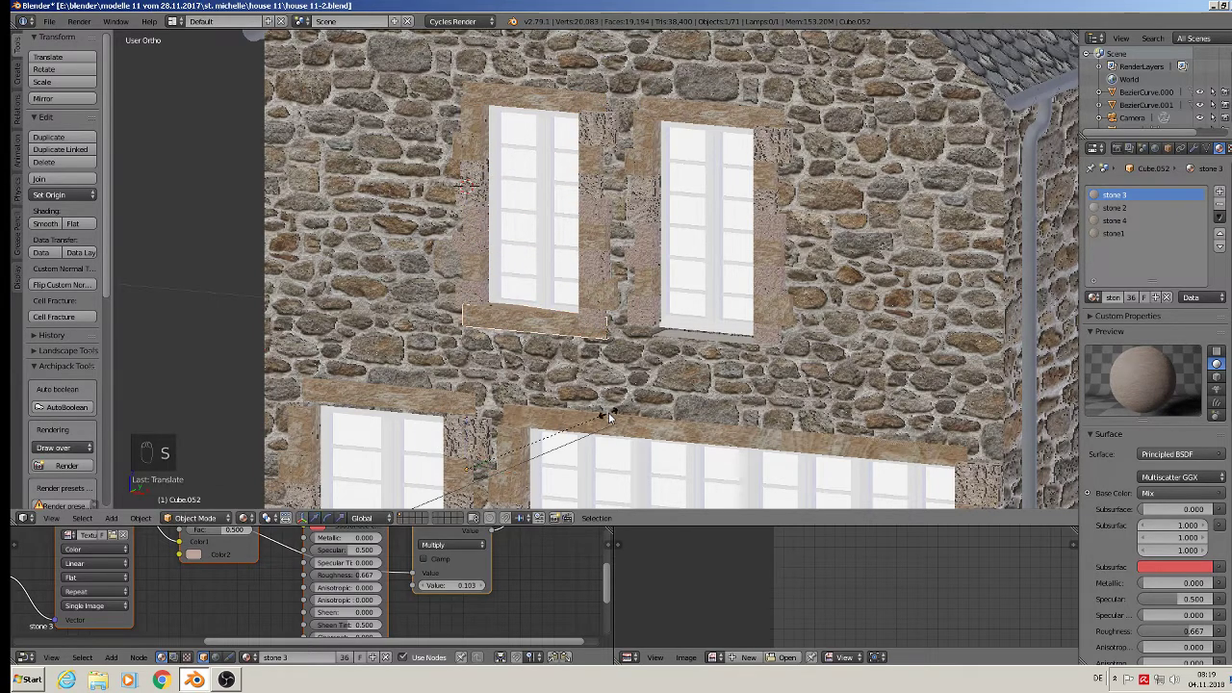
pyautogui.press('z')
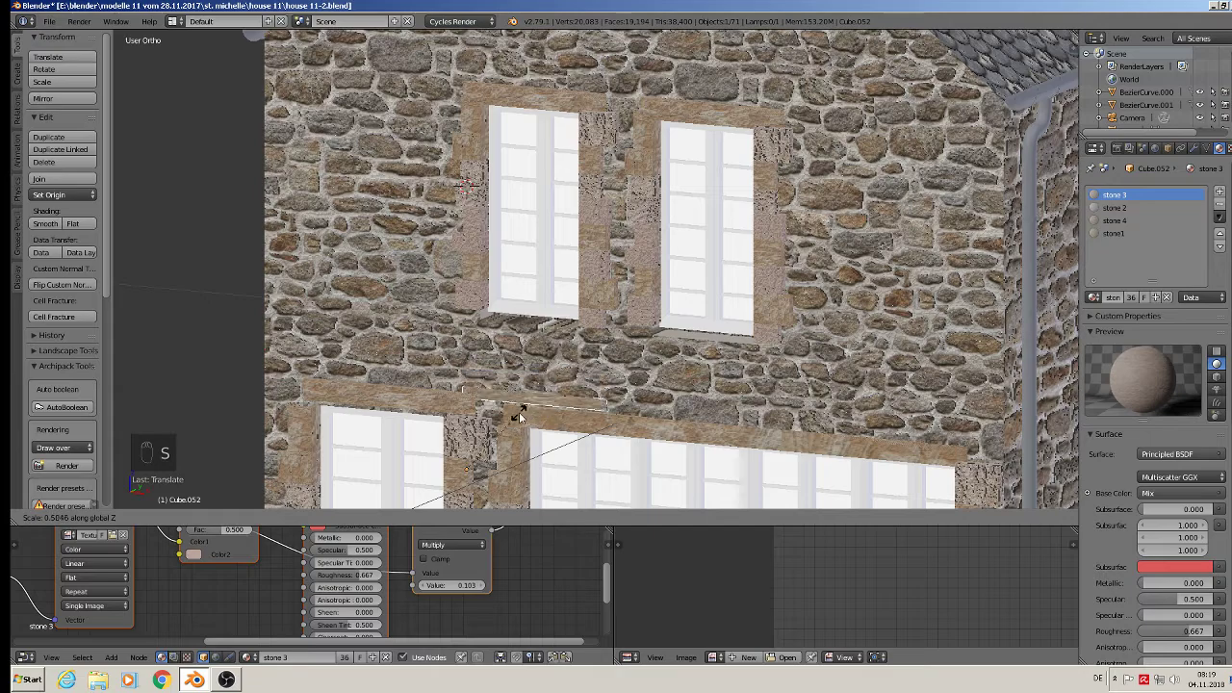
pyautogui.click(469, 418)
pyautogui.press('g')
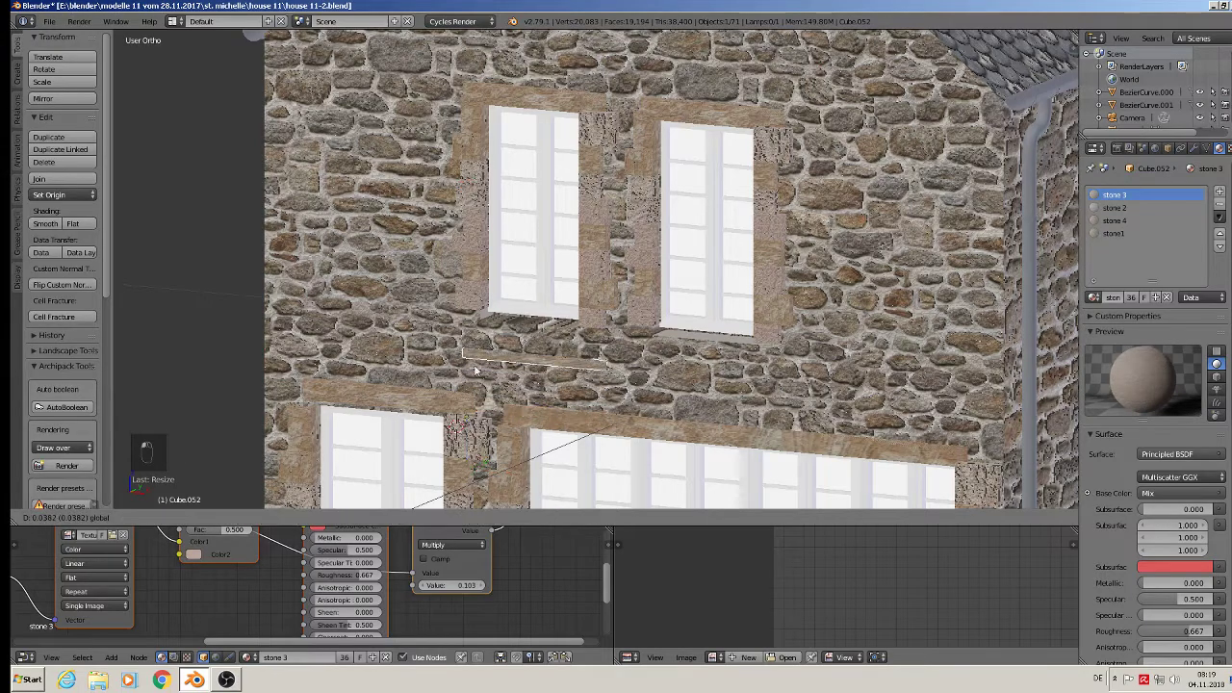
pyautogui.click(468, 330)
# Try to extrude the sill's front upper edge back toward the wall and adjust the new corner vertices
pyautogui.moveTo(468, 330); pyautogui.dragTo(486, 376, button='middle')
pyautogui.scroll(2, 486, 373)
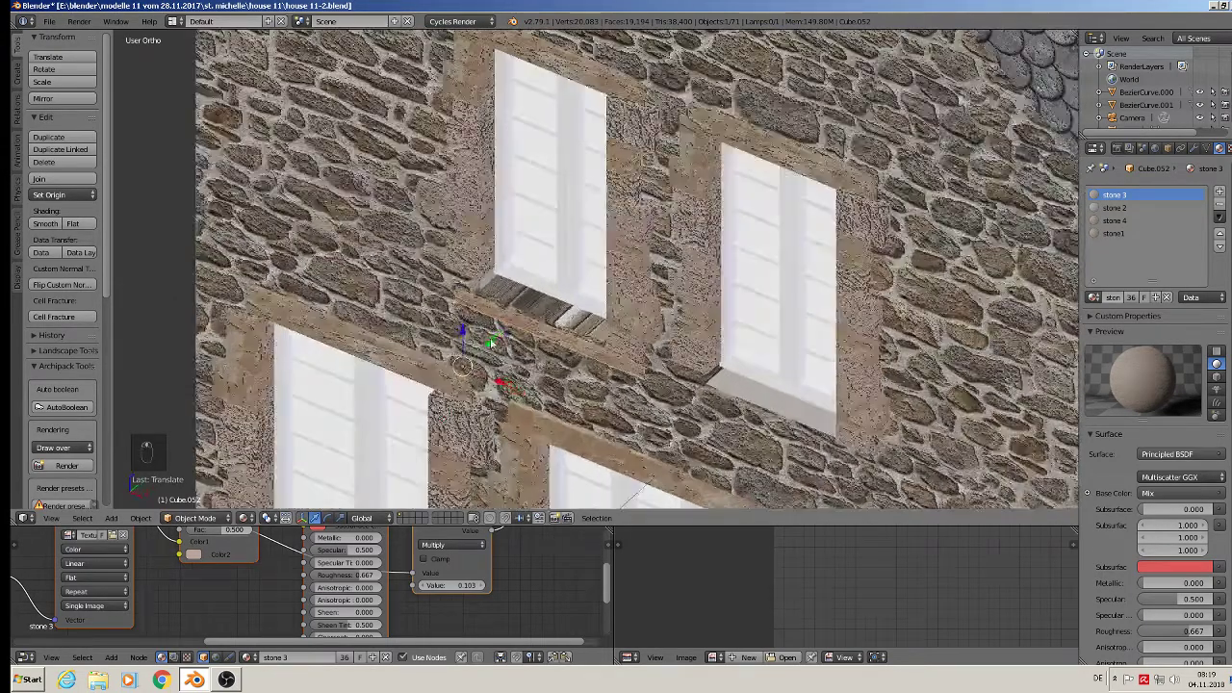
pyautogui.rightClick(422, 405)
pyautogui.scroll(2, 422, 405)
pyautogui.press('Tab')
pyautogui.scroll(5, 575, 443)
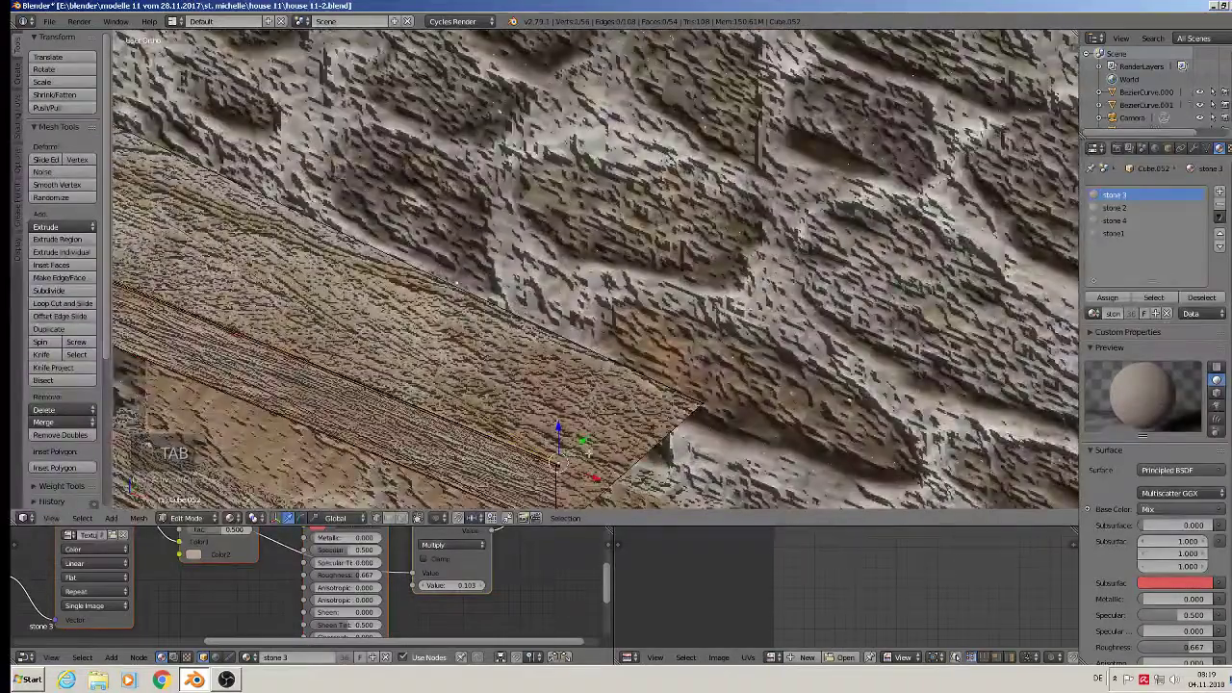
pyautogui.press('e')
pyautogui.click(660, 329)
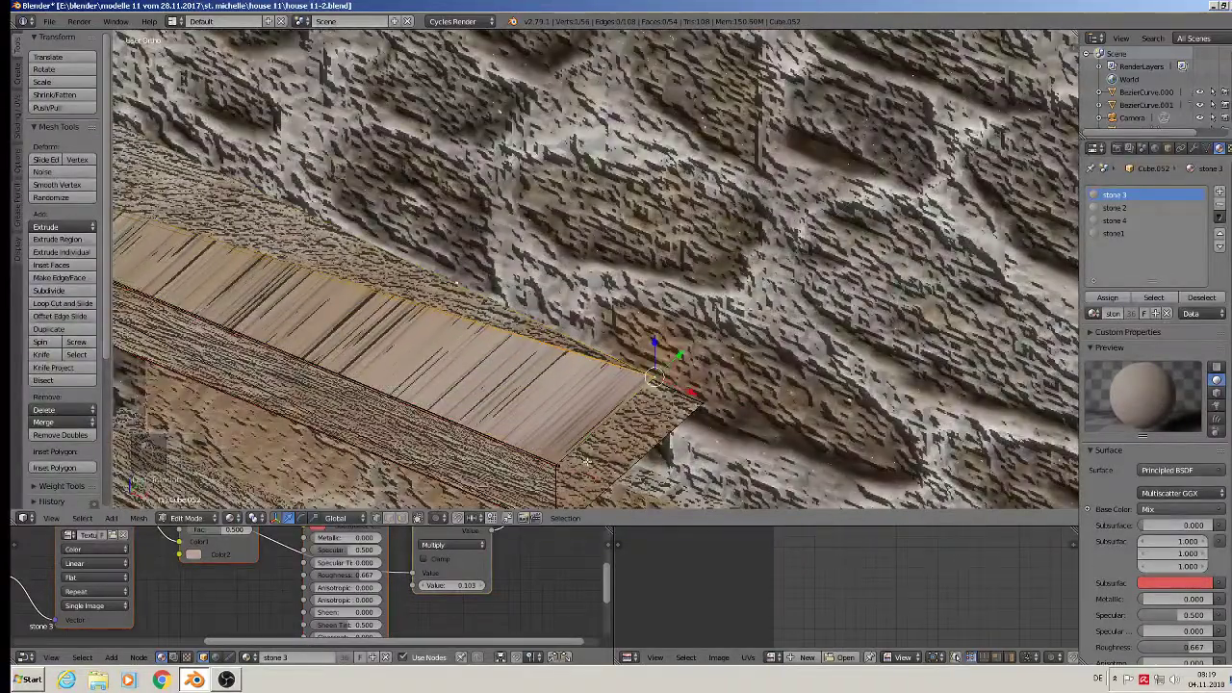
pyautogui.rightClick(558, 464)
pyautogui.moveTo(582, 445); pyautogui.dragTo(568, 414, button='middle')
pyautogui.moveTo(577, 439); pyautogui.dragTo(681, 412)
pyautogui.moveTo(681, 412); pyautogui.dragTo(674, 423, button='middle')
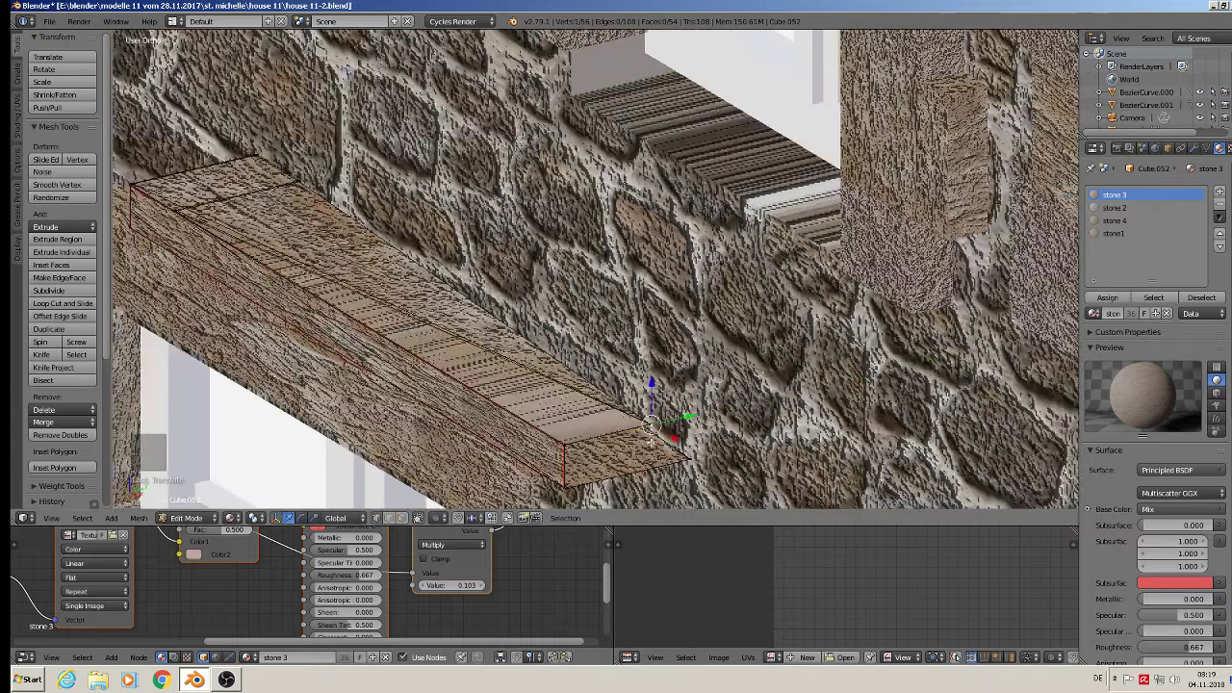
# Undo the edge extrusion and vertex adjustments on the sill mesh
pyautogui.keyDown('alt'); pyautogui.rightClick(616, 437); pyautogui.keyUp('alt')
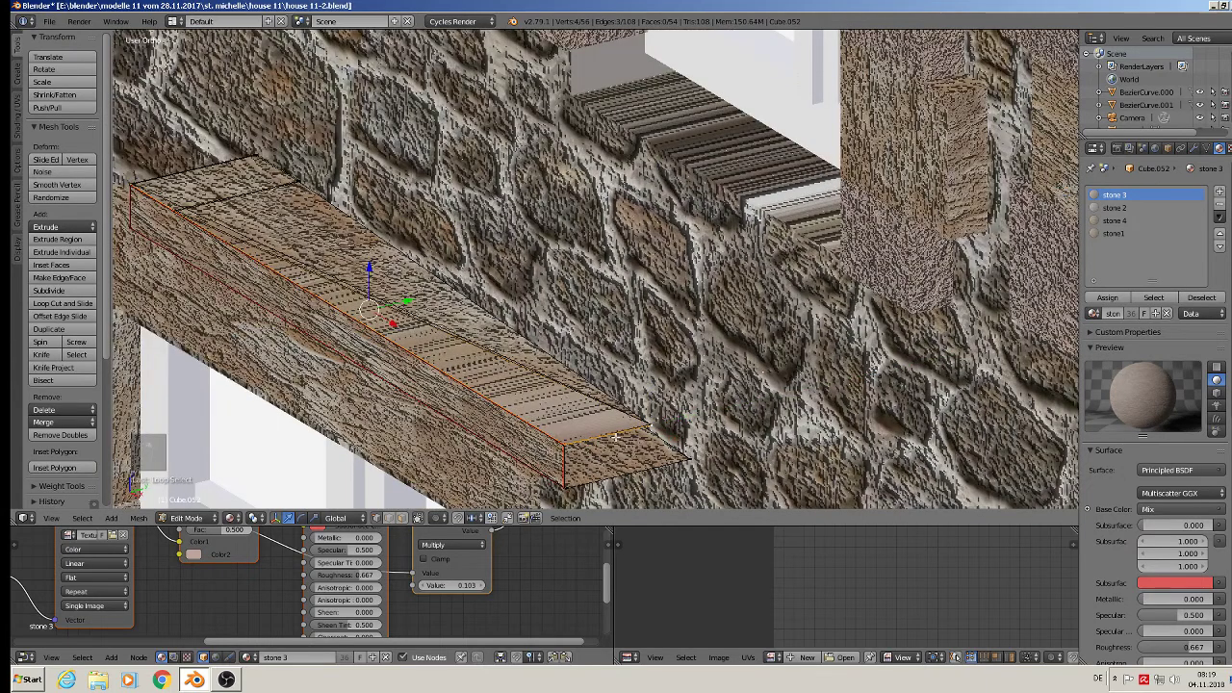
pyautogui.hotkey('ctrl', 'z')
pyautogui.hotkey('ctrl', 'z')
pyautogui.hotkey('ctrl', 'z')
pyautogui.hotkey('ctrl', 'z')
pyautogui.hotkey('ctrl', 'z')
pyautogui.hotkey('ctrl', 'z')
pyautogui.hotkey('ctrl', 'z')
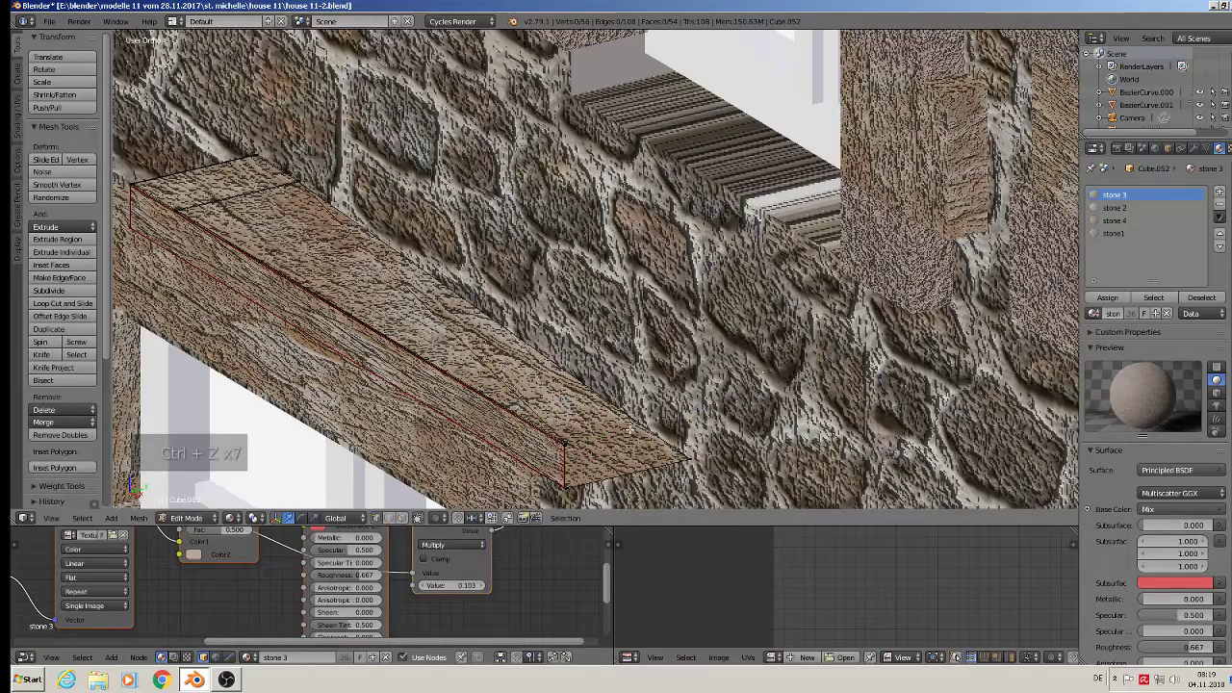
# Delete two edges of the sill strip's mesh together with their adjoining faces in Edit Mode
pyautogui.moveTo(610, 421); pyautogui.dragTo(538, 393, button='middle')
pyautogui.press('Tab')
pyautogui.scroll(4, 577, 404)
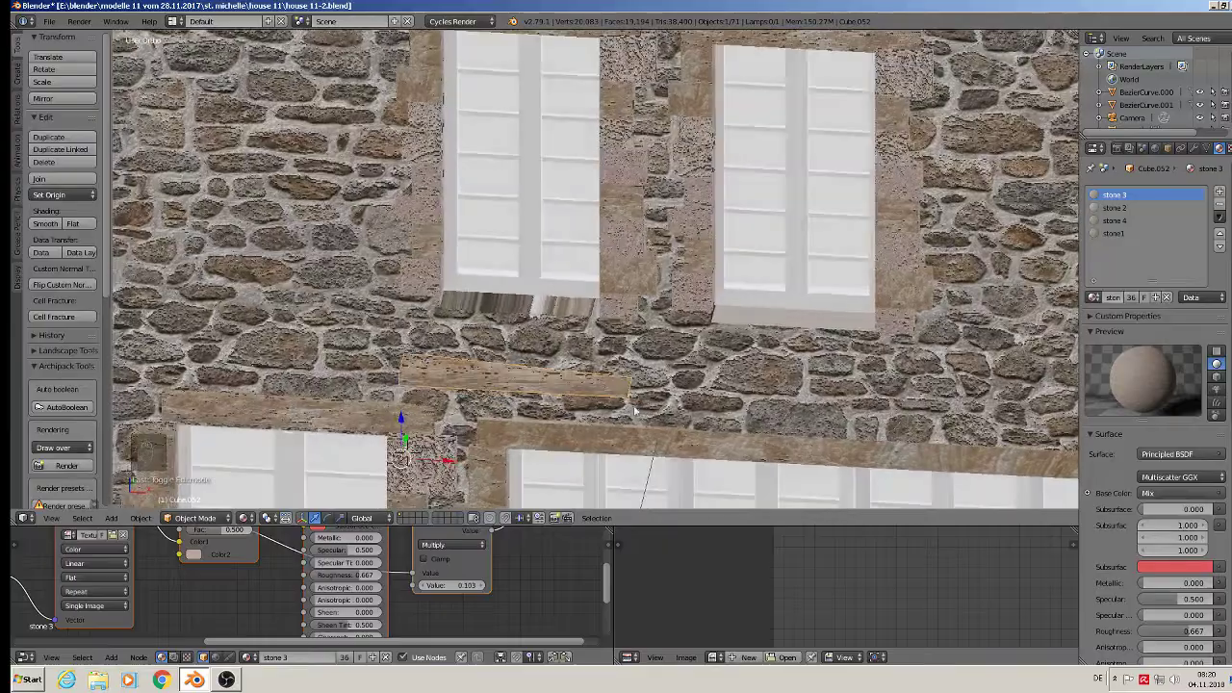
pyautogui.press('Tab')
pyautogui.scroll(3, 621, 404)
pyautogui.moveTo(621, 405); pyautogui.dragTo(743, 400, button='middle')
pyautogui.scroll(4, 743, 400)
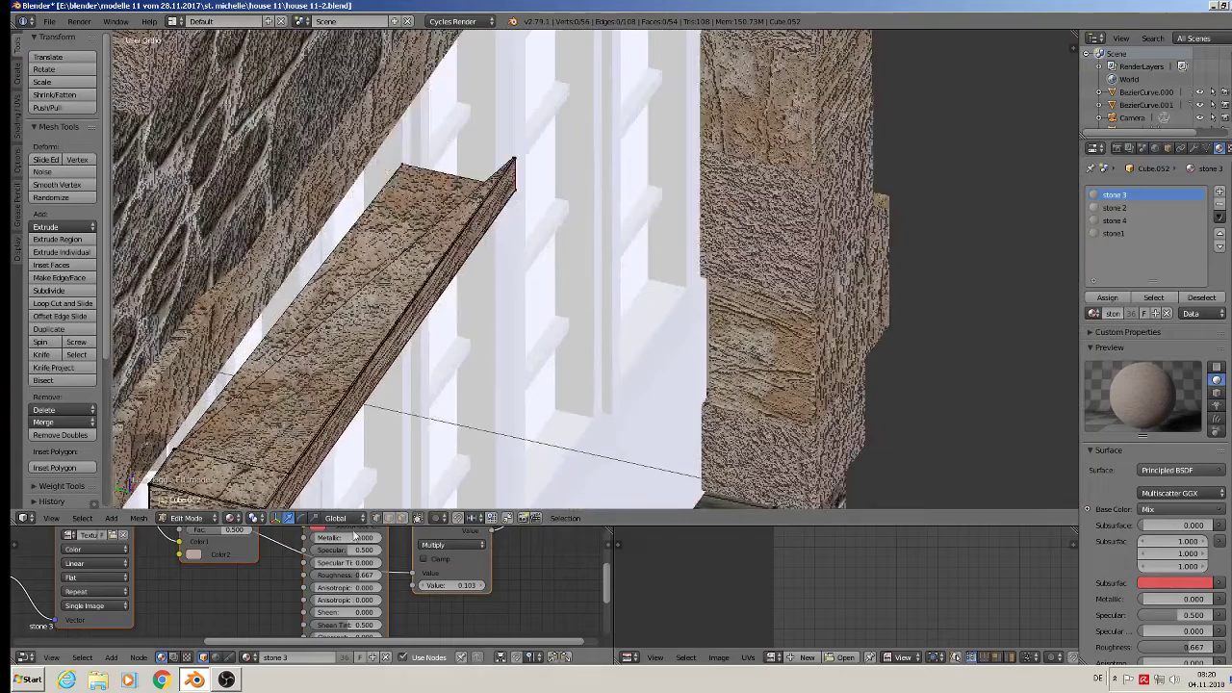
pyautogui.rightClick(339, 310)
pyautogui.press('x')
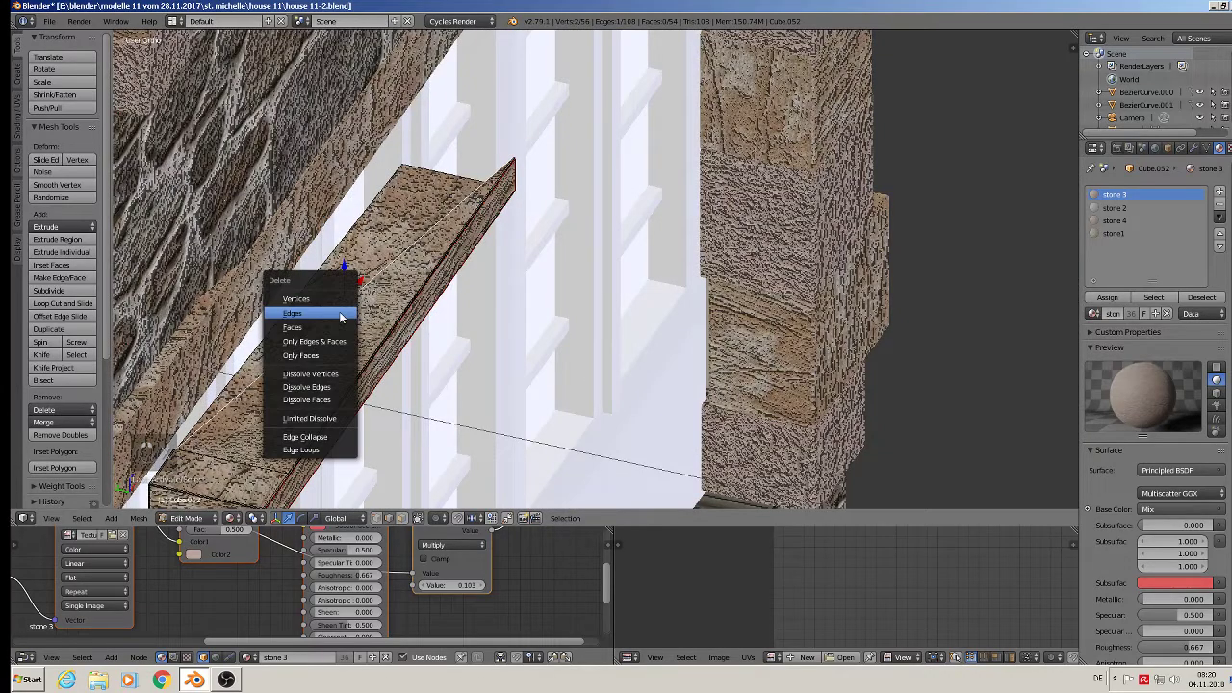
pyautogui.click(339, 313)
pyautogui.moveTo(369, 297); pyautogui.dragTo(502, 312, button='middle')
pyautogui.rightClick(270, 284)
pyautogui.press('x')
pyautogui.click(475, 352)
# Extrude the sill's long rear edge and its right end edge upward to form new side faces
pyautogui.rightClick(502, 312)
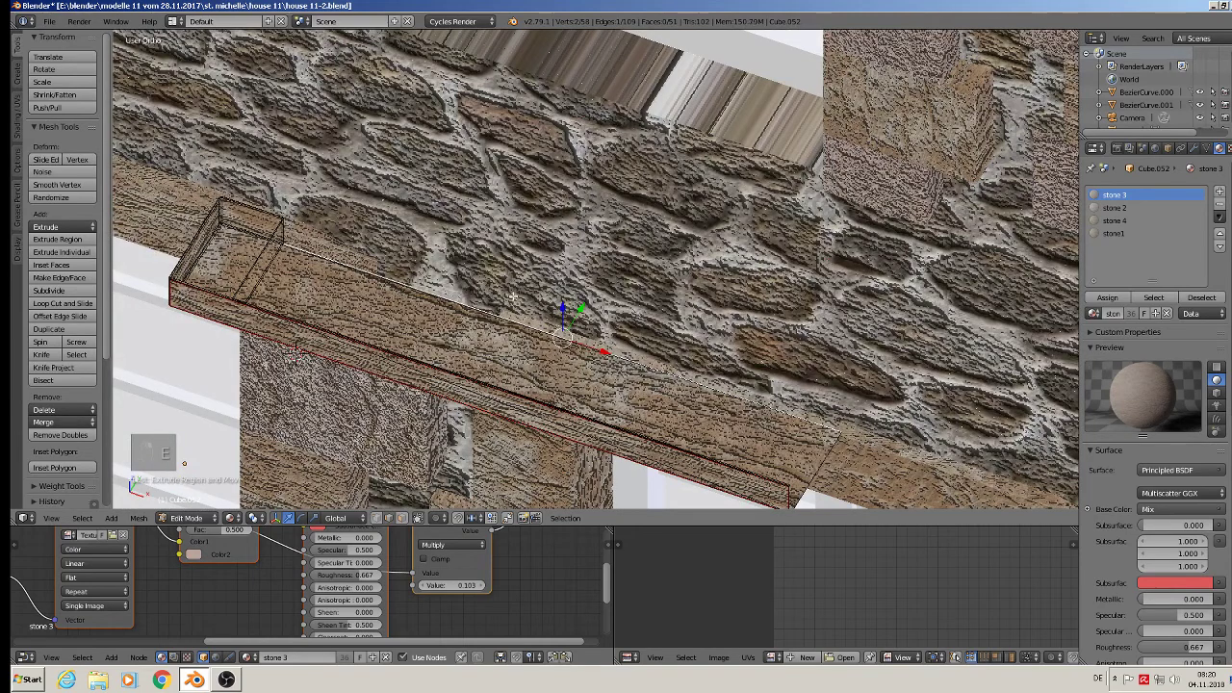
pyautogui.moveTo(184, 463); pyautogui.dragTo(258, 446, button='middle')
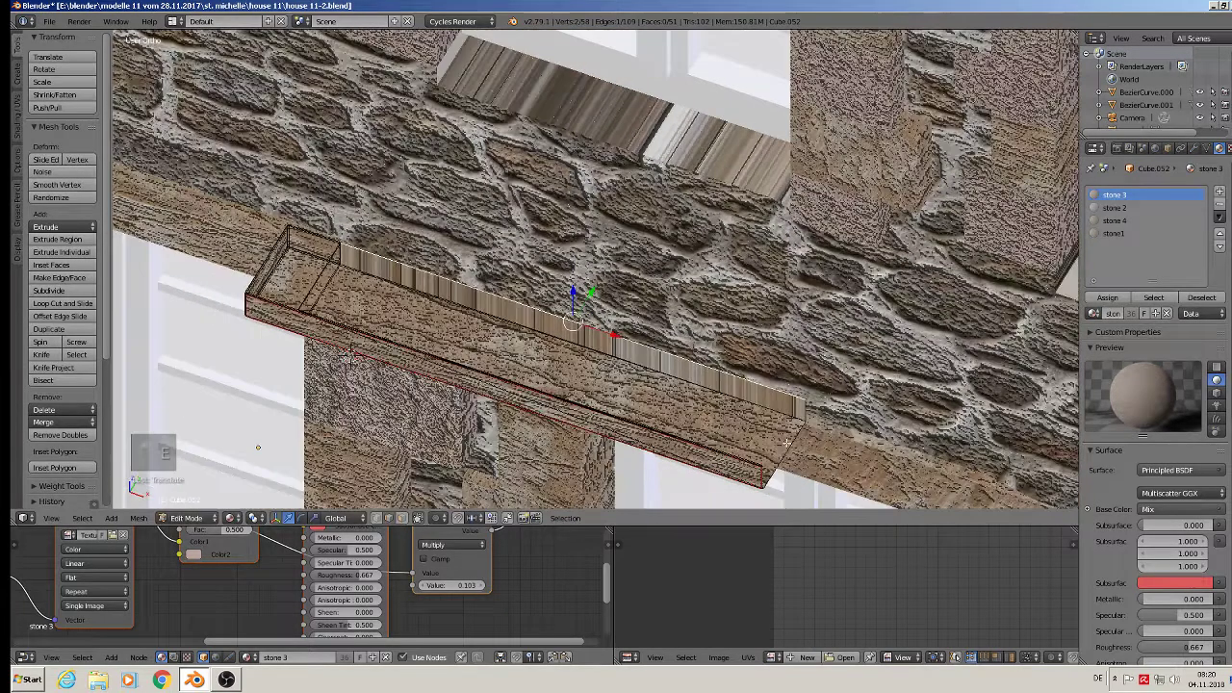
pyautogui.rightClick(787, 443)
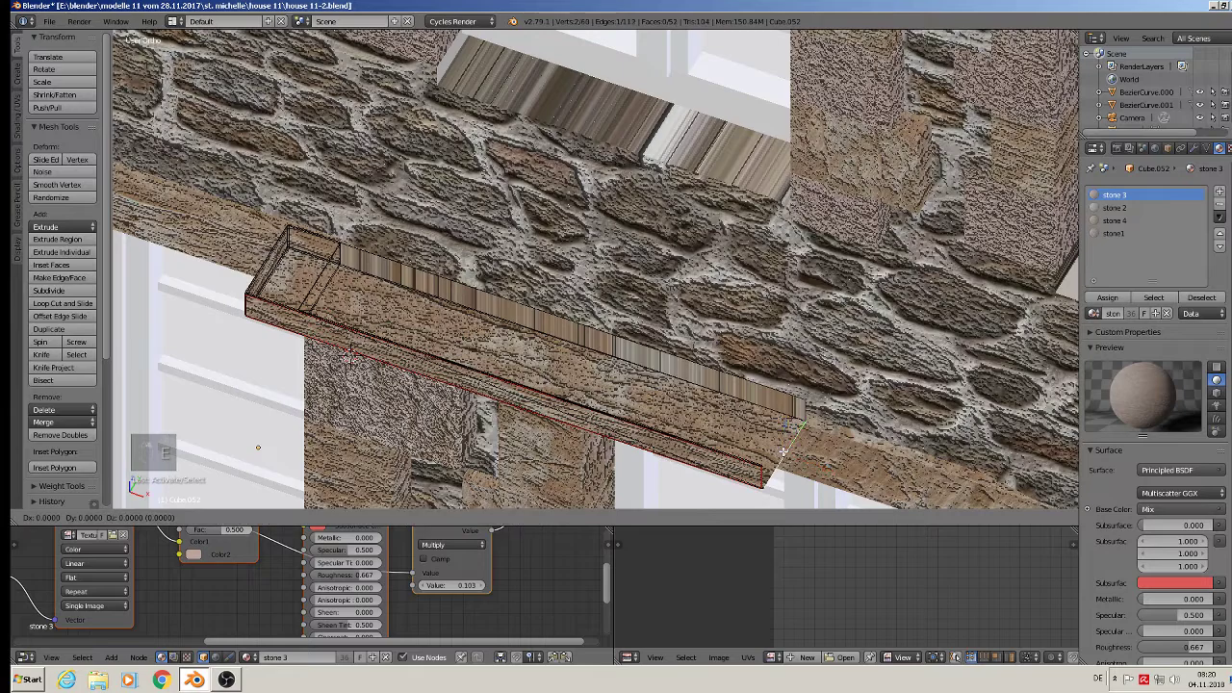
pyautogui.press('e')
pyautogui.click(782, 406)
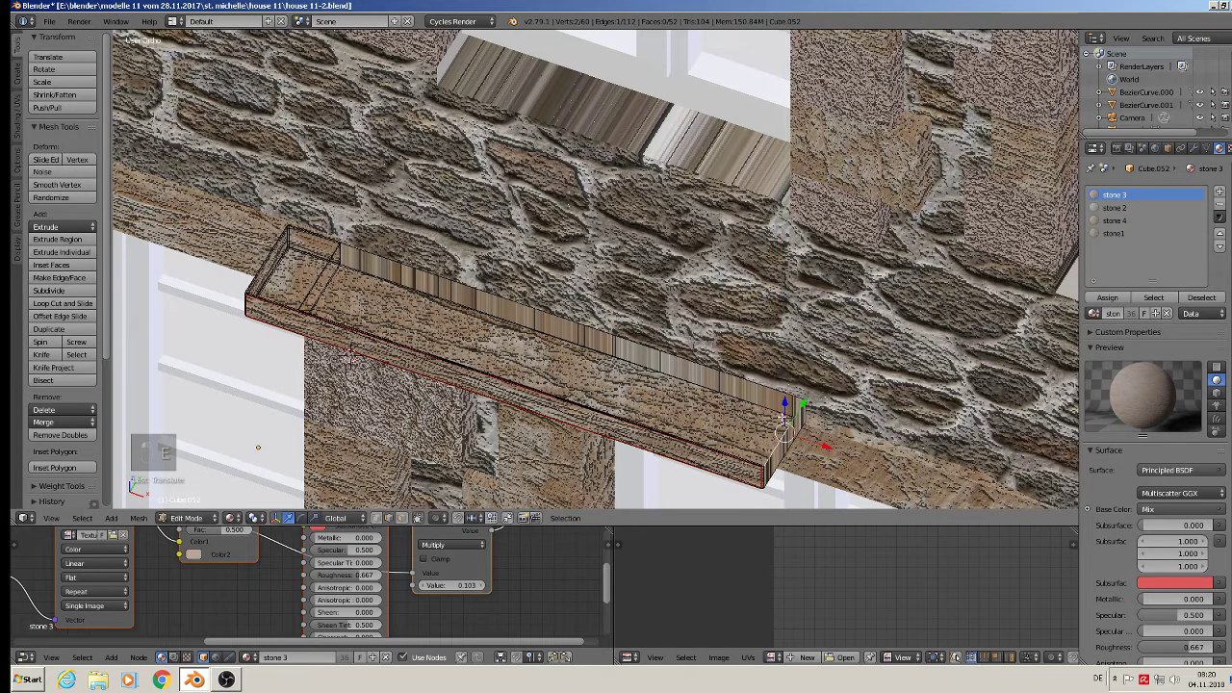
pyautogui.scroll(3, 782, 406)
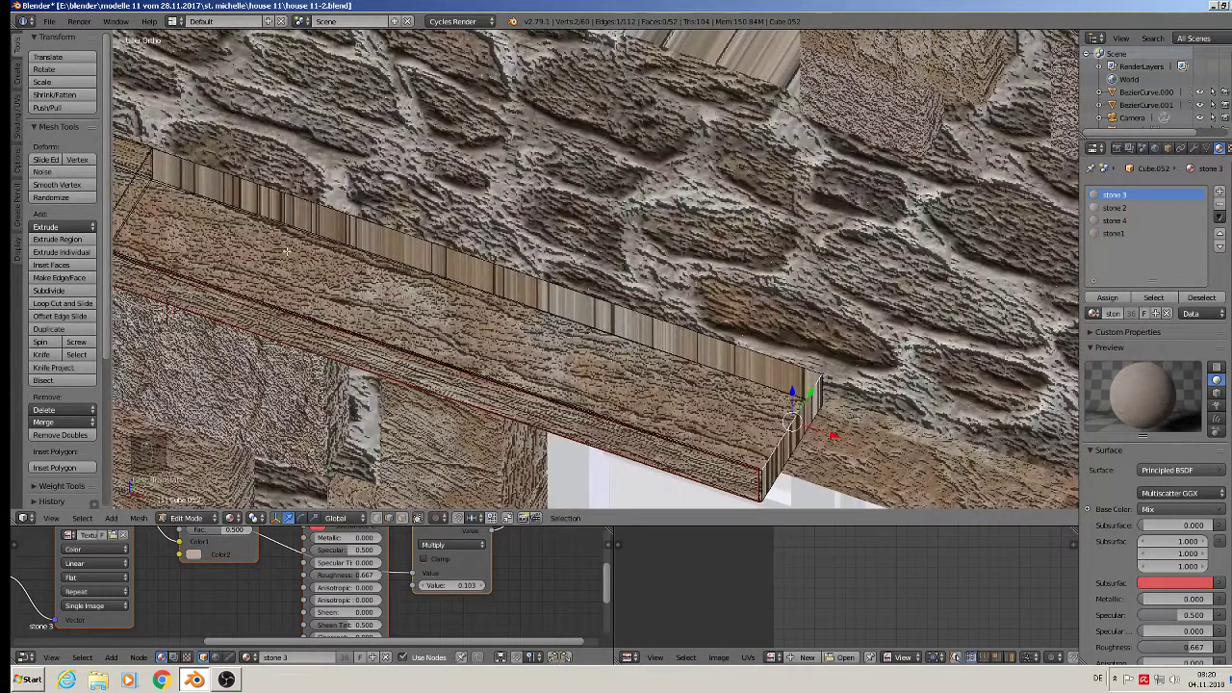
# Fill the open upper side of the window sill with two new faces between its edges
pyautogui.scroll(-3, 286, 252)
pyautogui.keyDown('shift'); pyautogui.rightClick(181, 217); pyautogui.keyUp('shift')
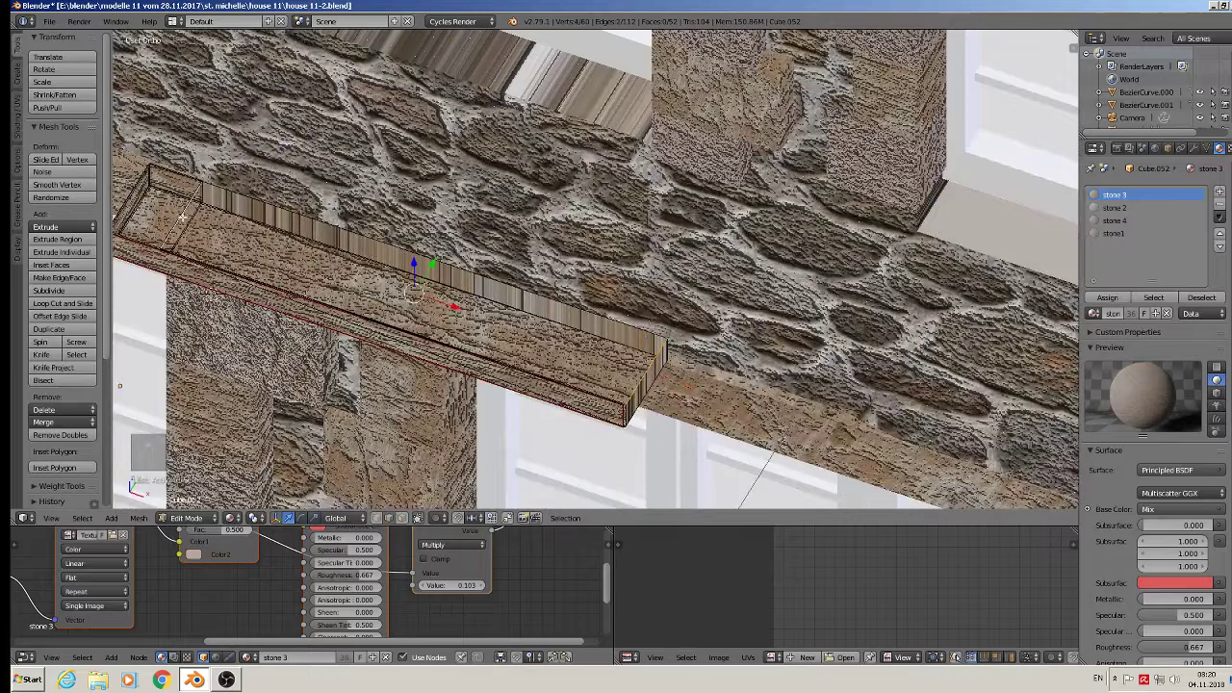
pyautogui.press('f')
pyautogui.rightClick(181, 218)
pyautogui.keyDown('shift'); pyautogui.rightClick(128, 201); pyautogui.keyUp('shift')
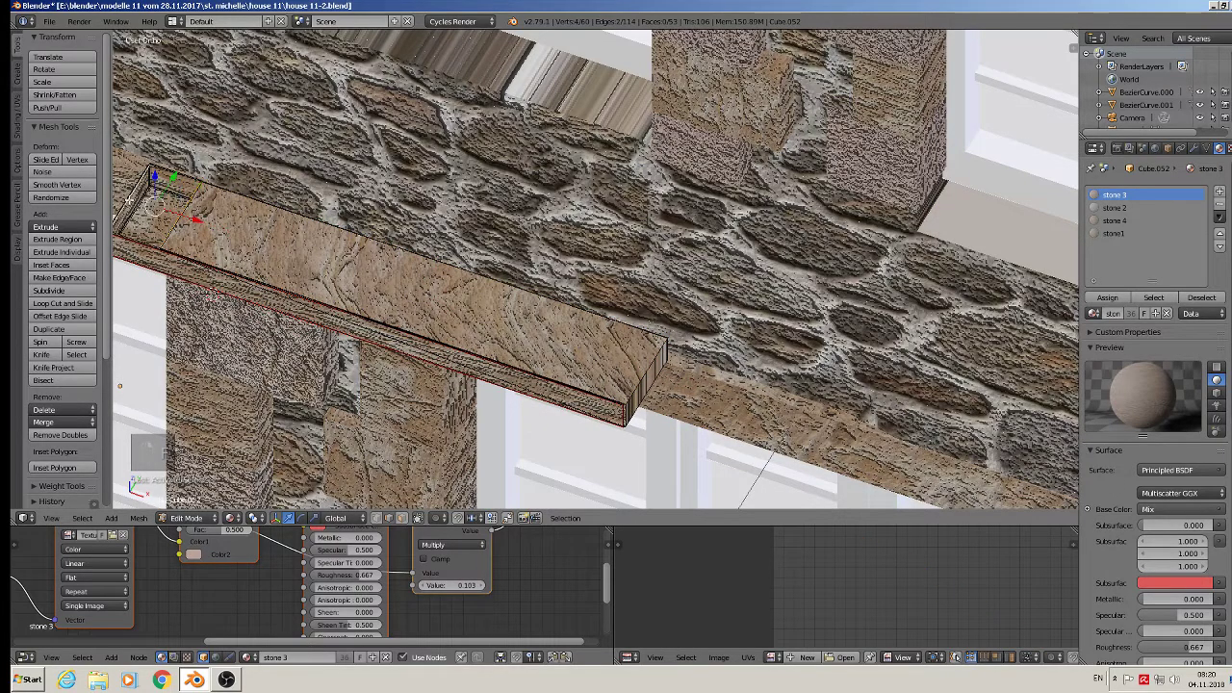
pyautogui.press('f')
pyautogui.press('Tab')
pyautogui.moveTo(252, 304); pyautogui.dragTo(270, 248, button='middle')
# Select the whole sill mesh and unwrap it with Smart UV Project
pyautogui.press('Tab')
pyautogui.press('a')
pyautogui.press('a')
pyautogui.press('a')
pyautogui.press('a')
pyautogui.press('a')
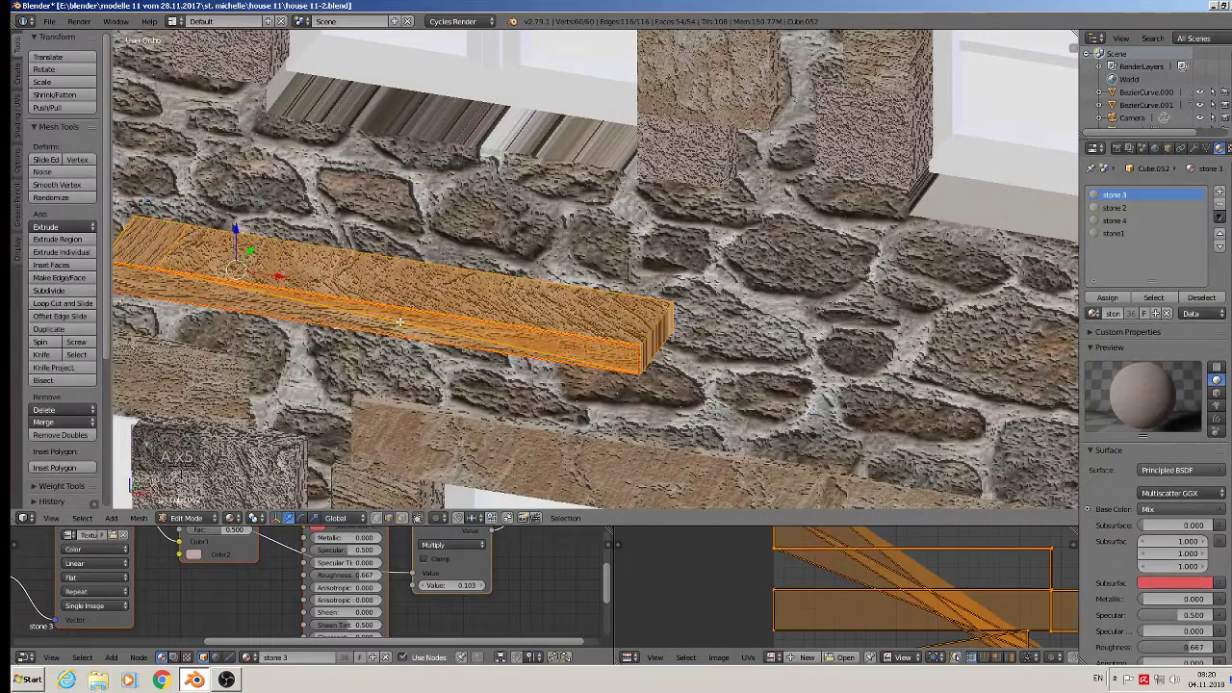
pyautogui.press('u')
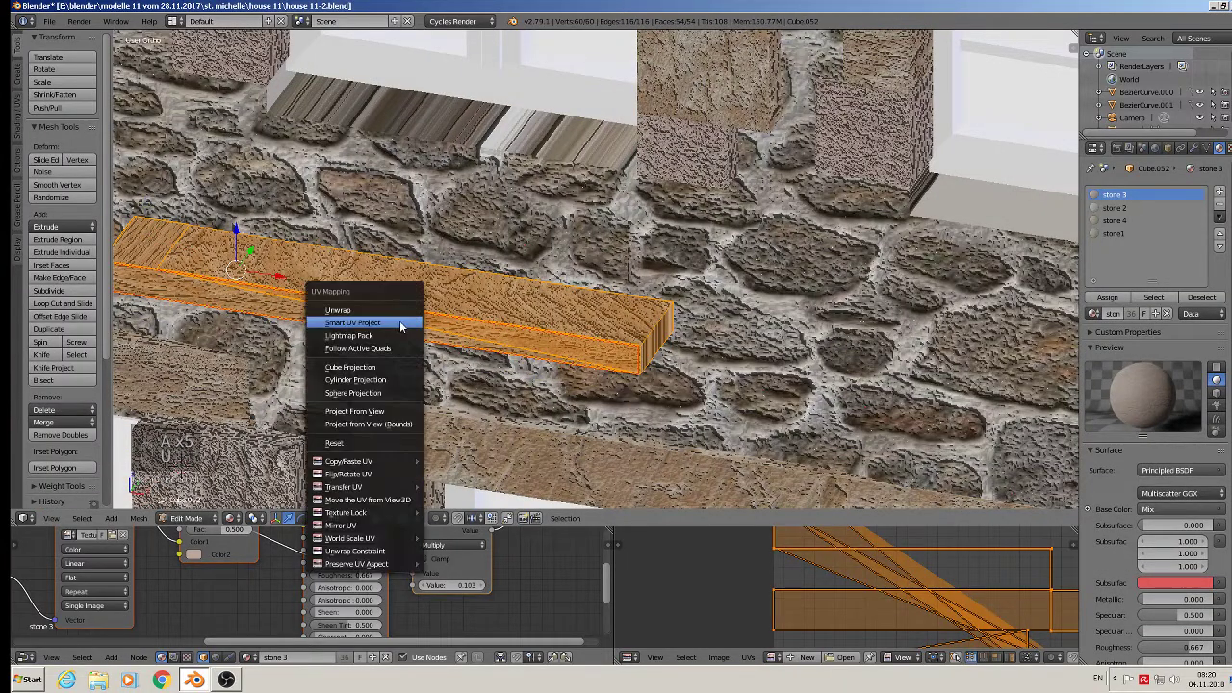
pyautogui.click(400, 322)
pyautogui.click(400, 419)
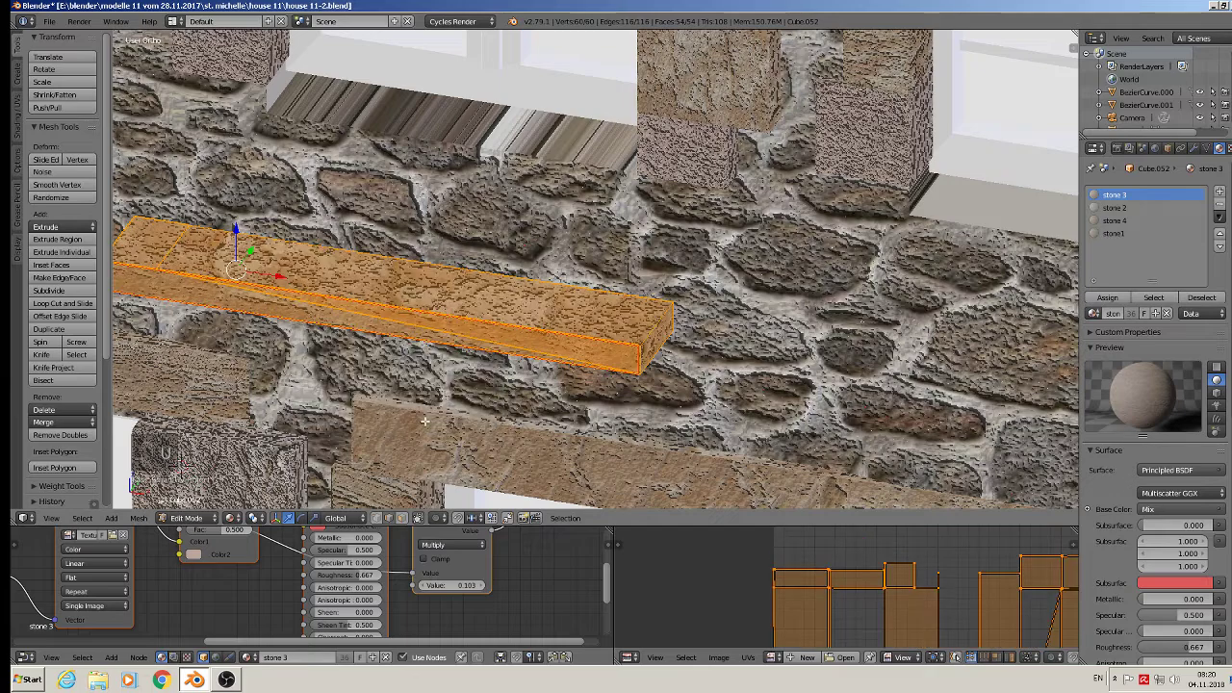
# Enlarge the sill's UV layout so the stone 3 texture repeats at a finer scale
pyautogui.scroll(-3, 424, 419)
pyautogui.moveTo(424, 419); pyautogui.dragTo(420, 346, button='middle')
pyautogui.press('Tab')
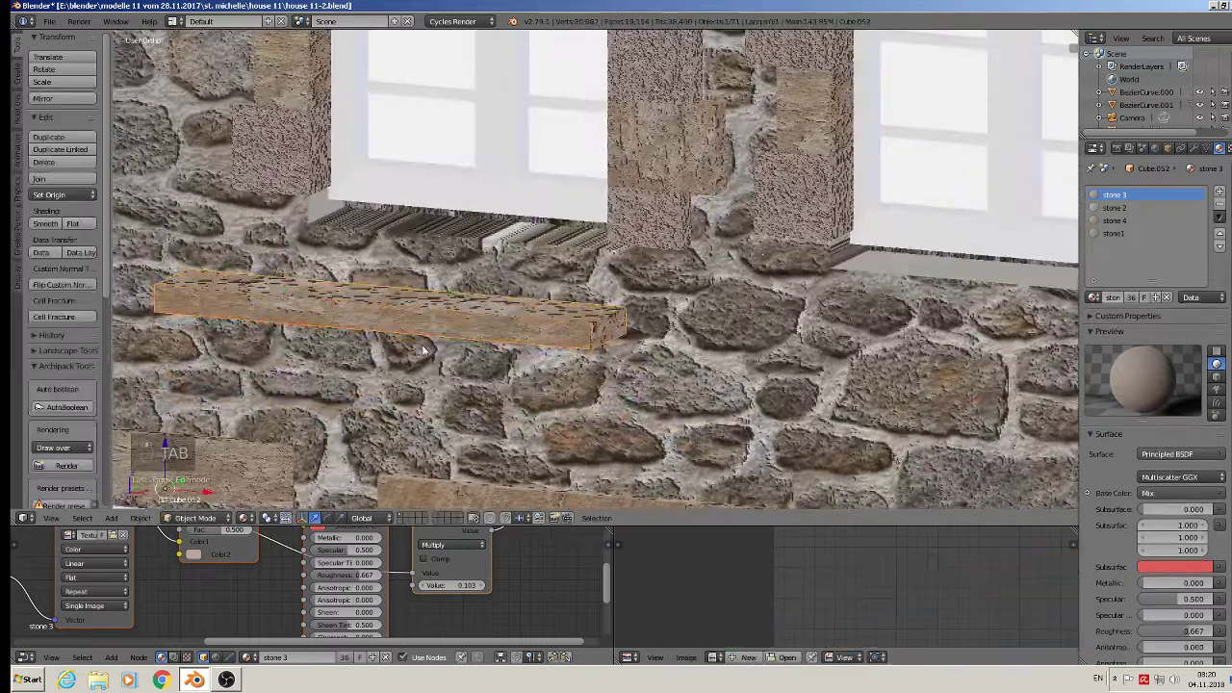
pyautogui.press('Tab')
pyautogui.press('s')
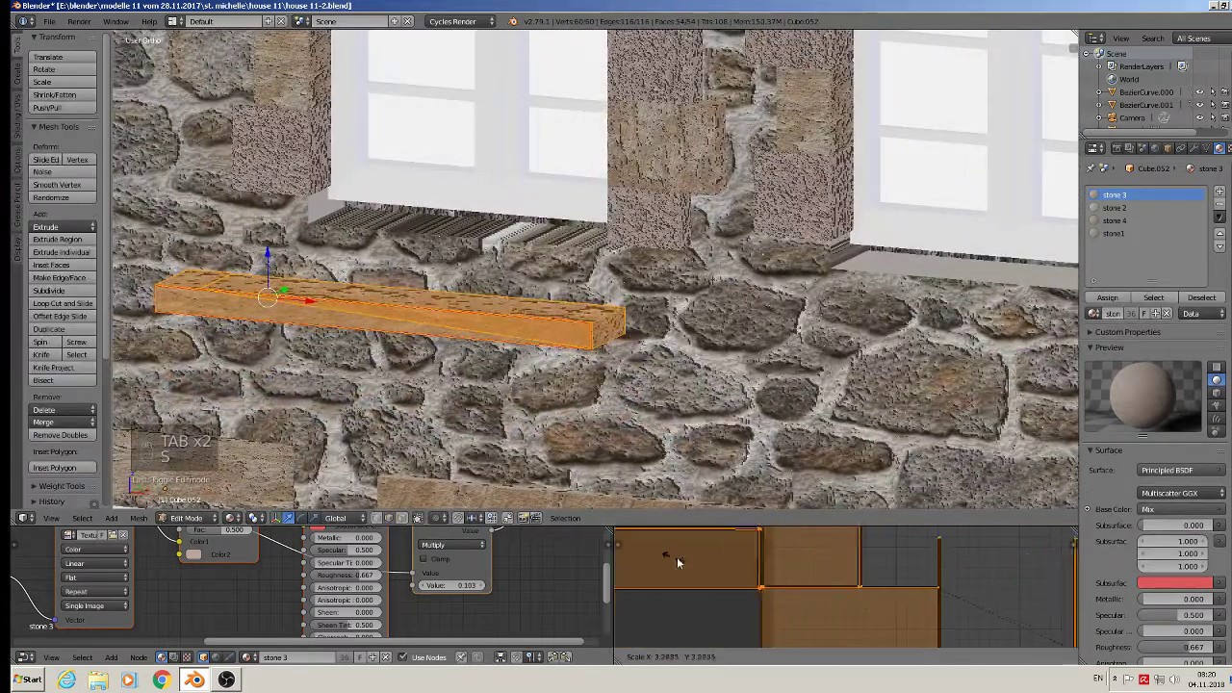
pyautogui.click(713, 563)
pyautogui.press('Tab')
# Move the sill back toward the wall and up beneath the left gable window
pyautogui.moveTo(713, 563); pyautogui.dragTo(320, 301, button='middle')
pyautogui.press('g')
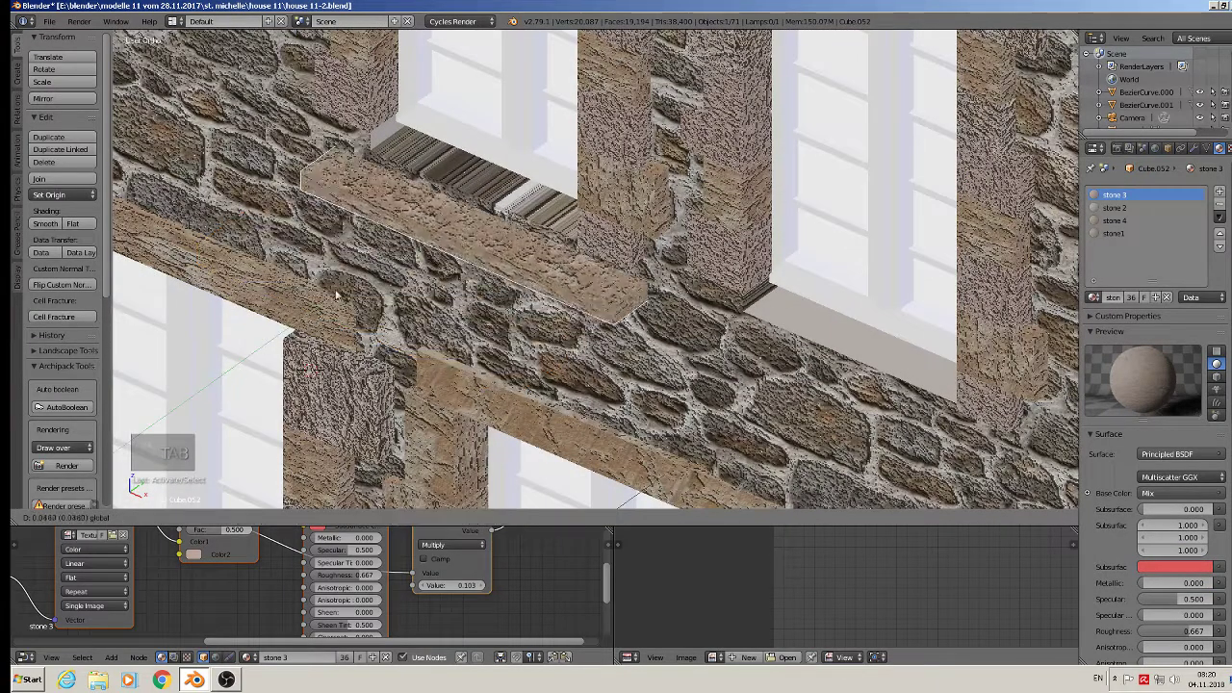
pyautogui.click(340, 267)
pyautogui.press('g')
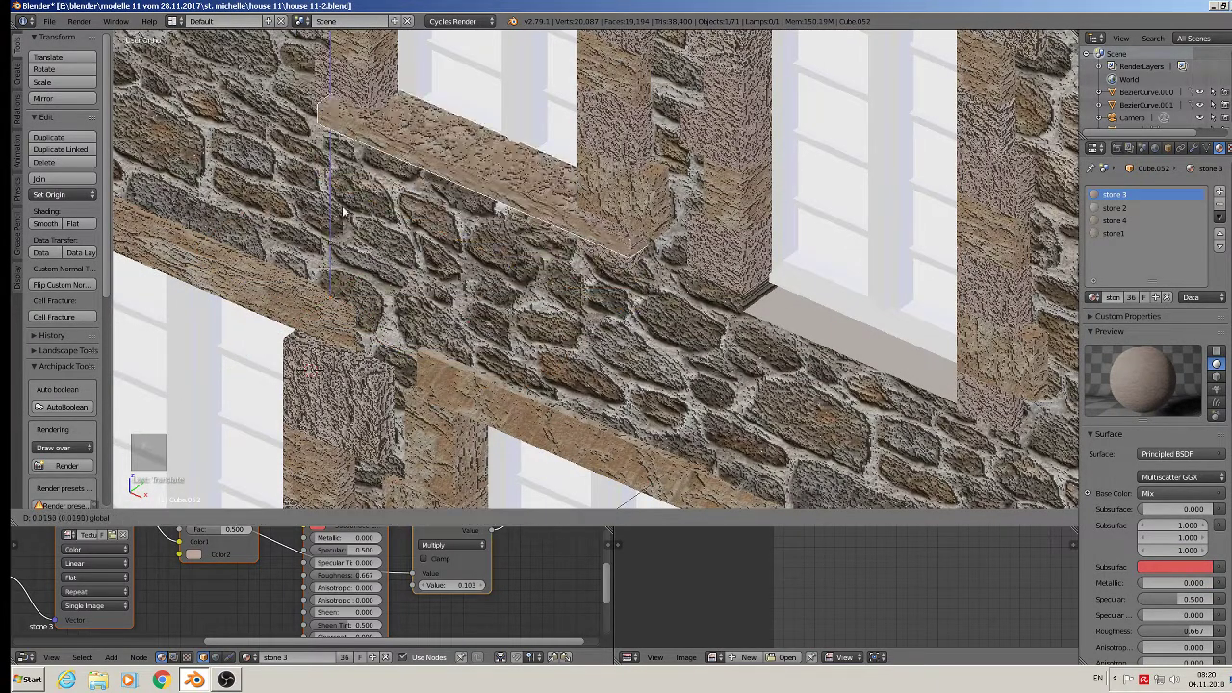
pyautogui.click(341, 221)
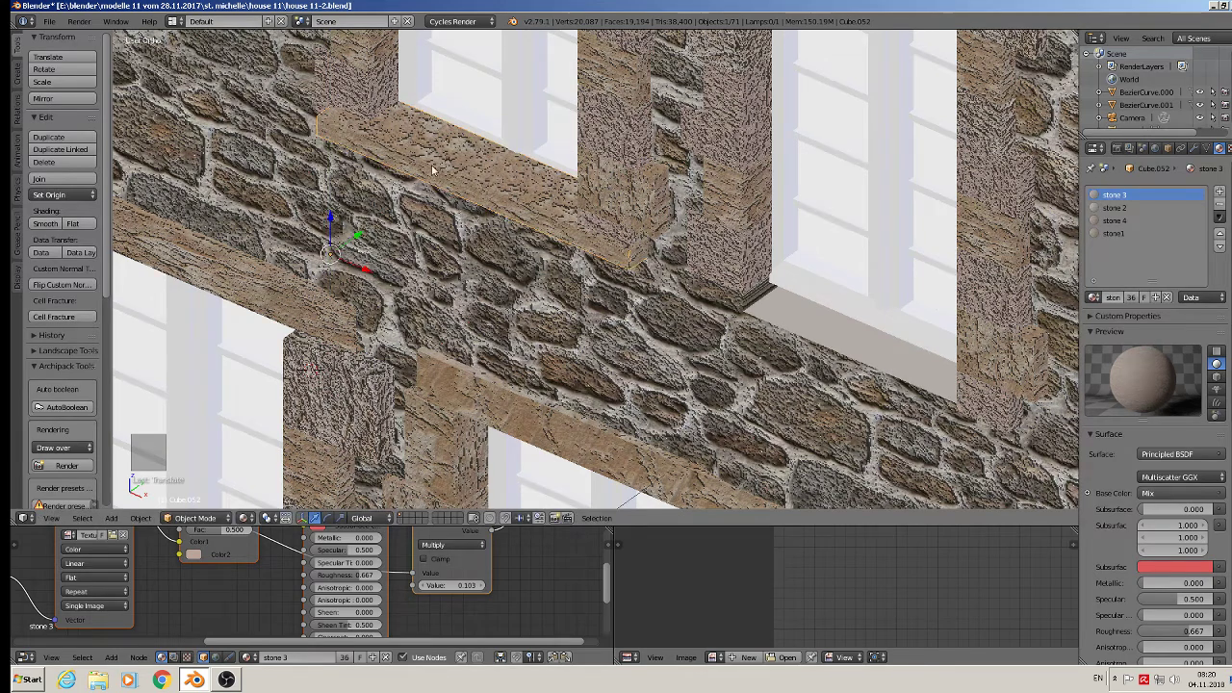
# Set the sill's origin to its geometry and shorten the sill along the X axis
pyautogui.click(60, 195)
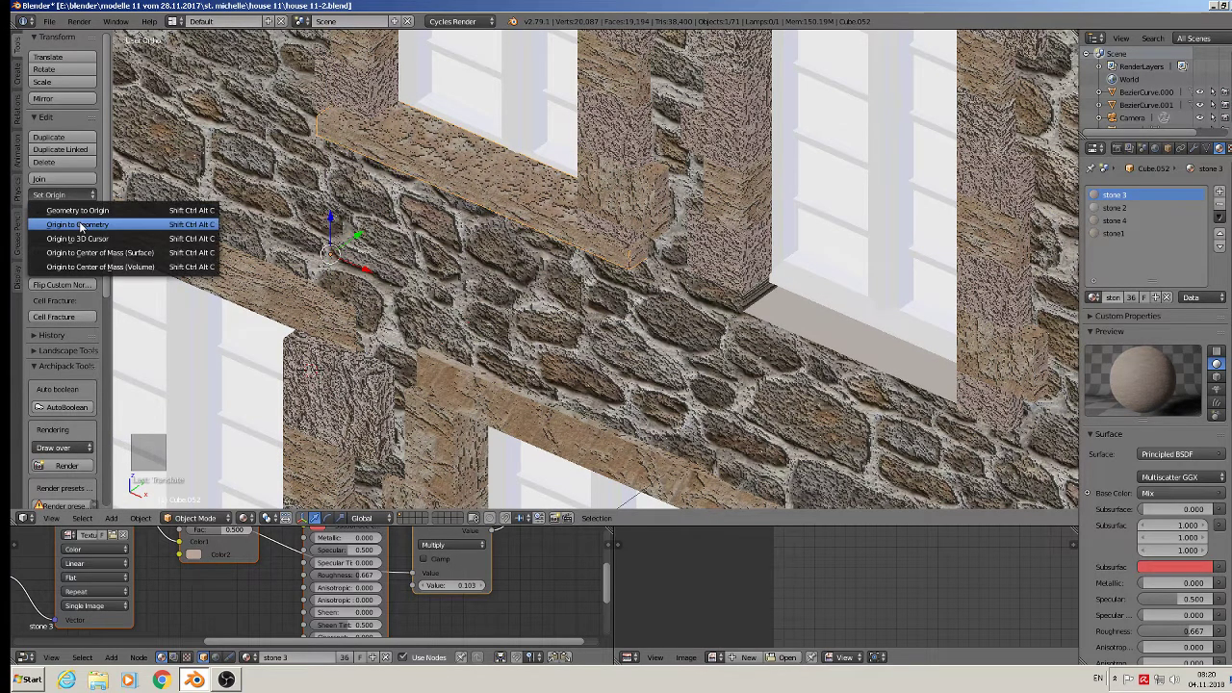
pyautogui.click(81, 226)
pyautogui.moveTo(448, 154); pyautogui.dragTo(667, 258, button='middle')
pyautogui.press('s')
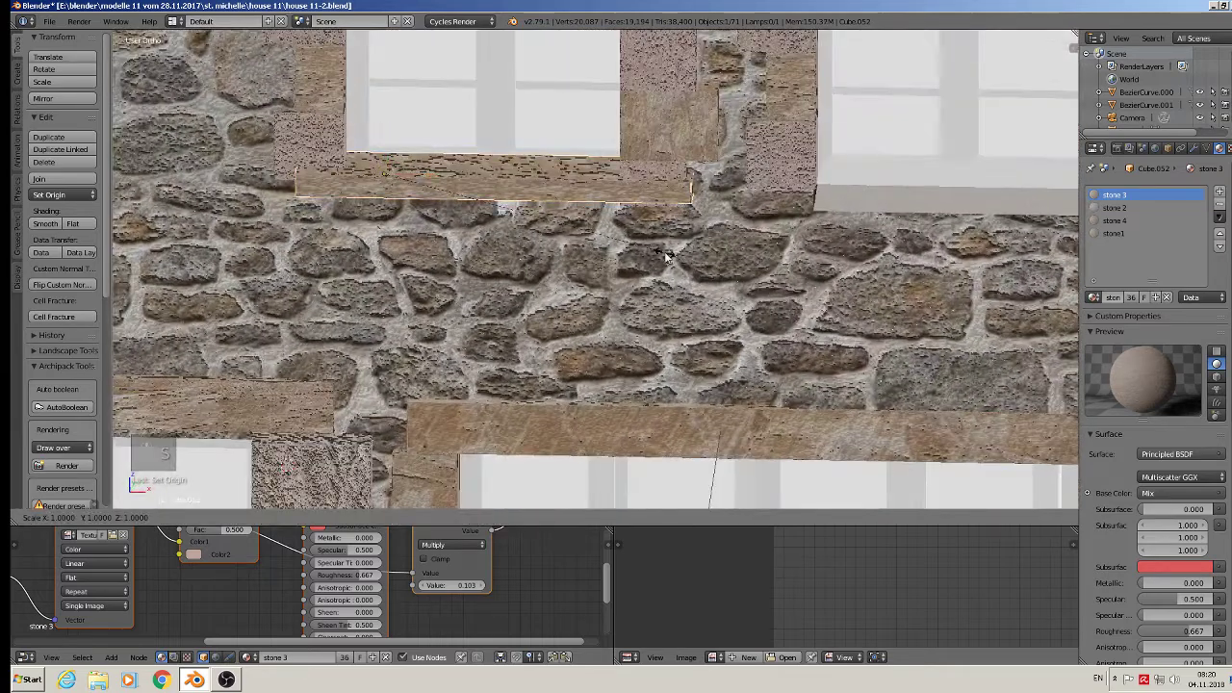
pyautogui.press('x')
pyautogui.click(565, 237)
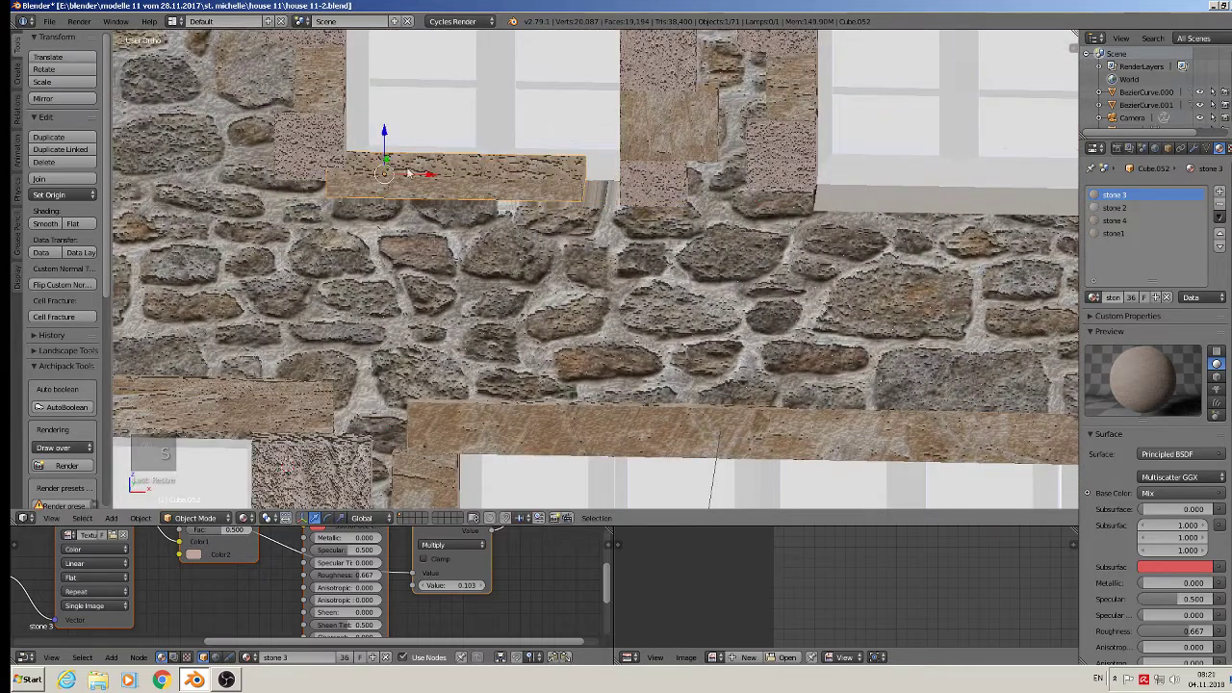
# Shift the sill and rescale it along X to fit the left gable window's width, and adjust its depth against the wall
pyautogui.moveTo(409, 173); pyautogui.dragTo(456, 179)
pyautogui.press('s')
pyautogui.press('x')
pyautogui.click(510, 221)
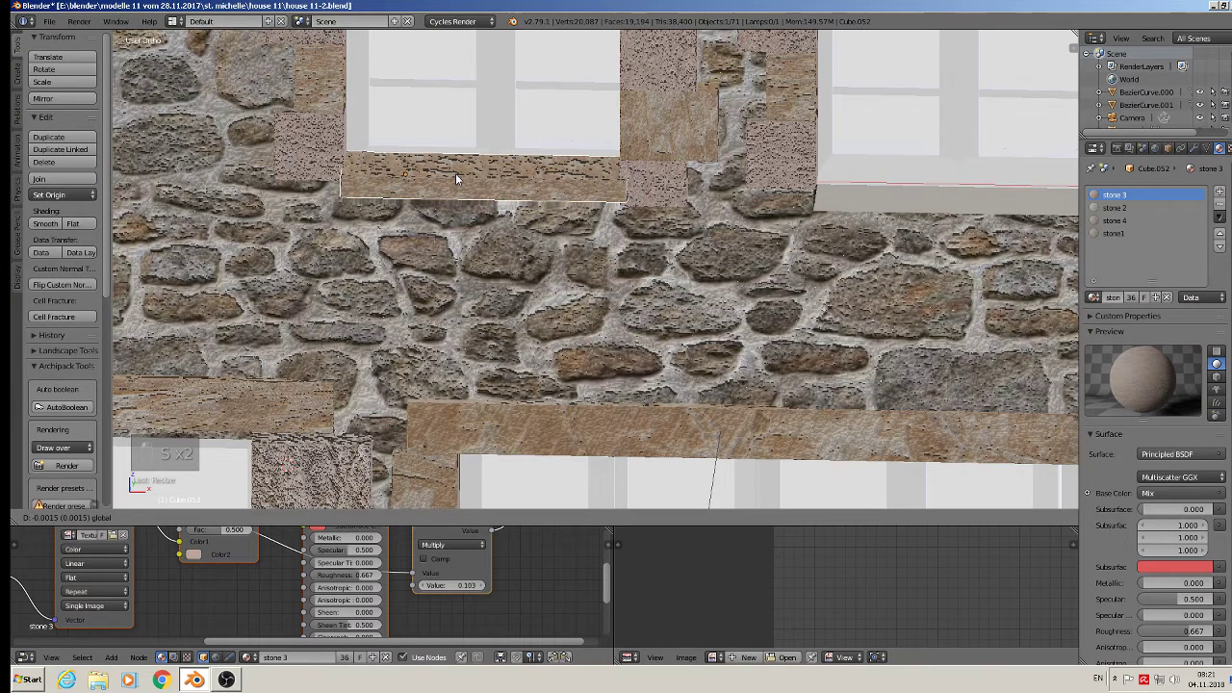
pyautogui.moveTo(455, 173); pyautogui.dragTo(436, 125, button='middle')
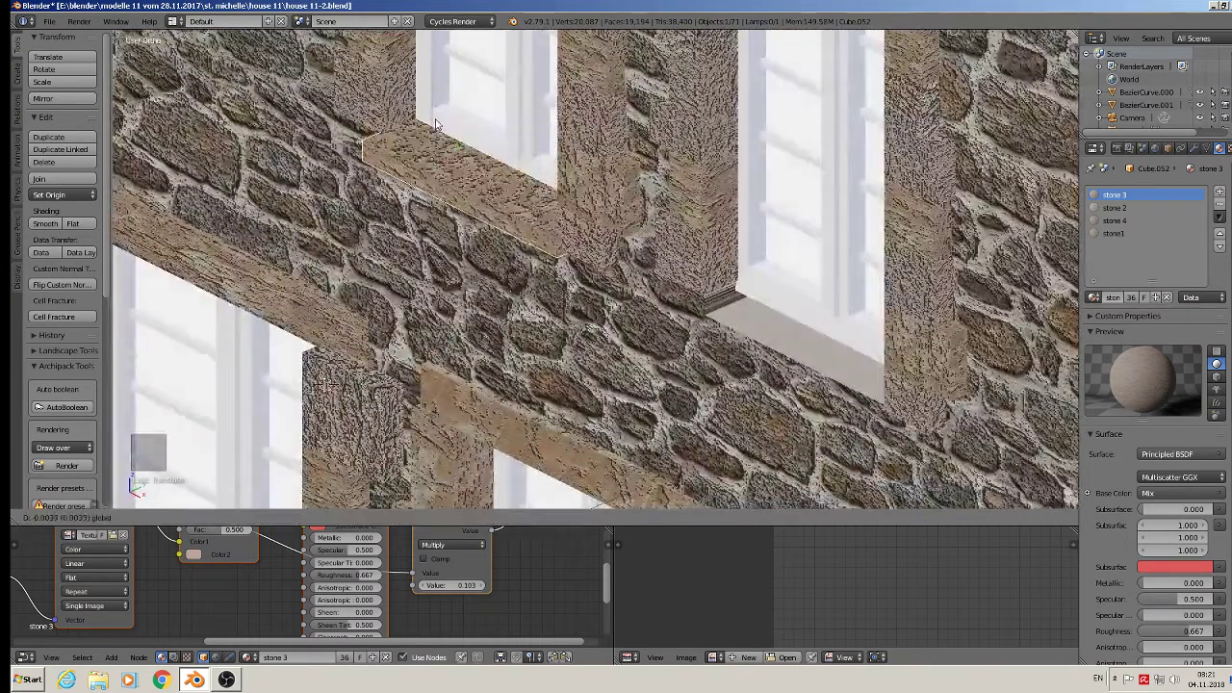
pyautogui.moveTo(435, 125); pyautogui.dragTo(434, 126)
pyautogui.moveTo(389, 165); pyautogui.dragTo(589, 249, button='middle')
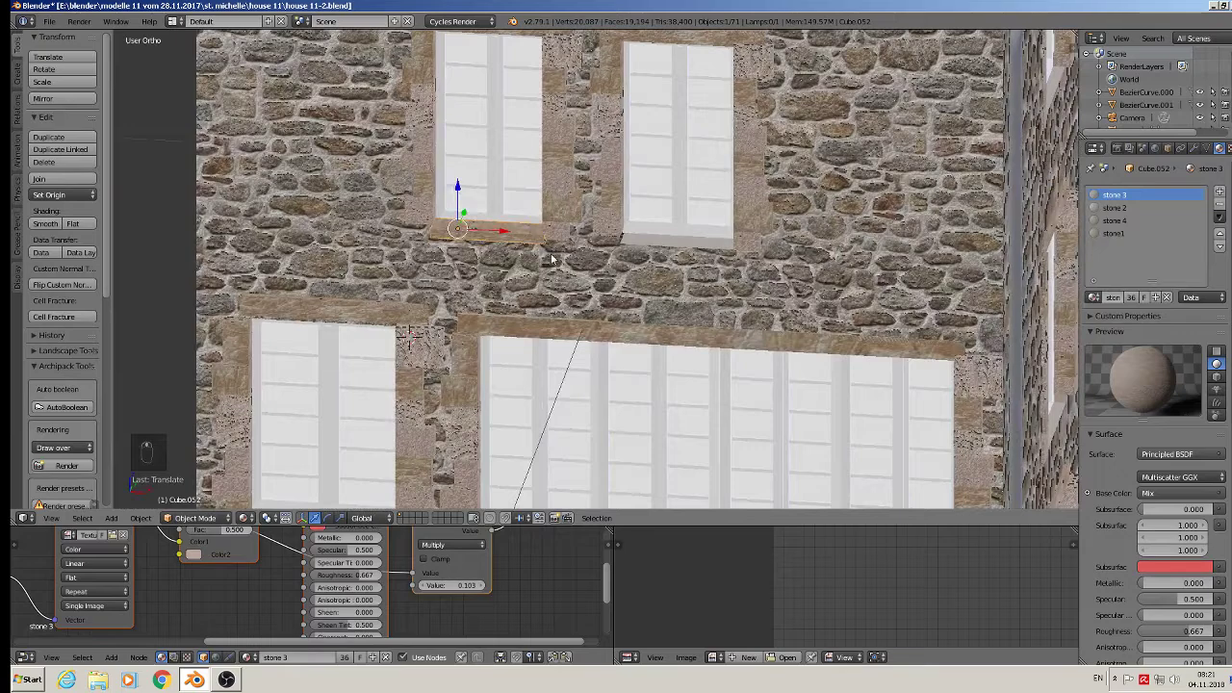
# Duplicate the sill beneath the neighbouring gable window and place another copy out by the side wall
pyautogui.hotkey('shift', 'd')
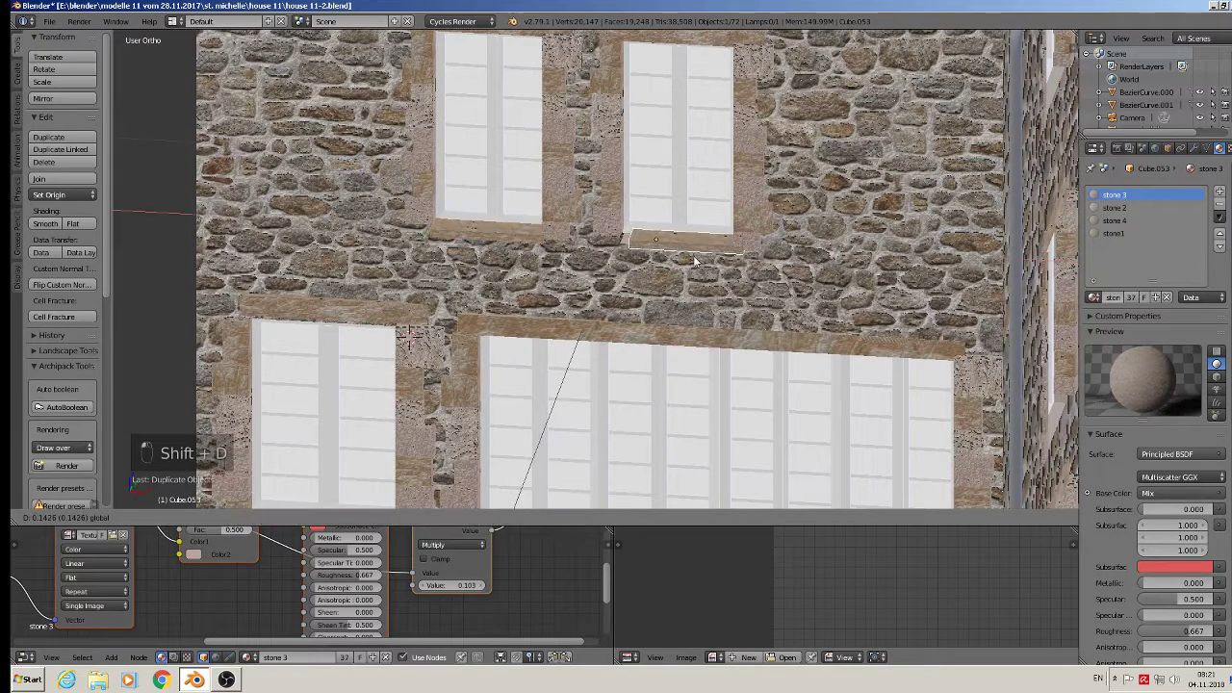
pyautogui.click(682, 262)
pyautogui.scroll(-2, 682, 262)
pyautogui.moveTo(683, 262); pyautogui.dragTo(686, 284, button='middle')
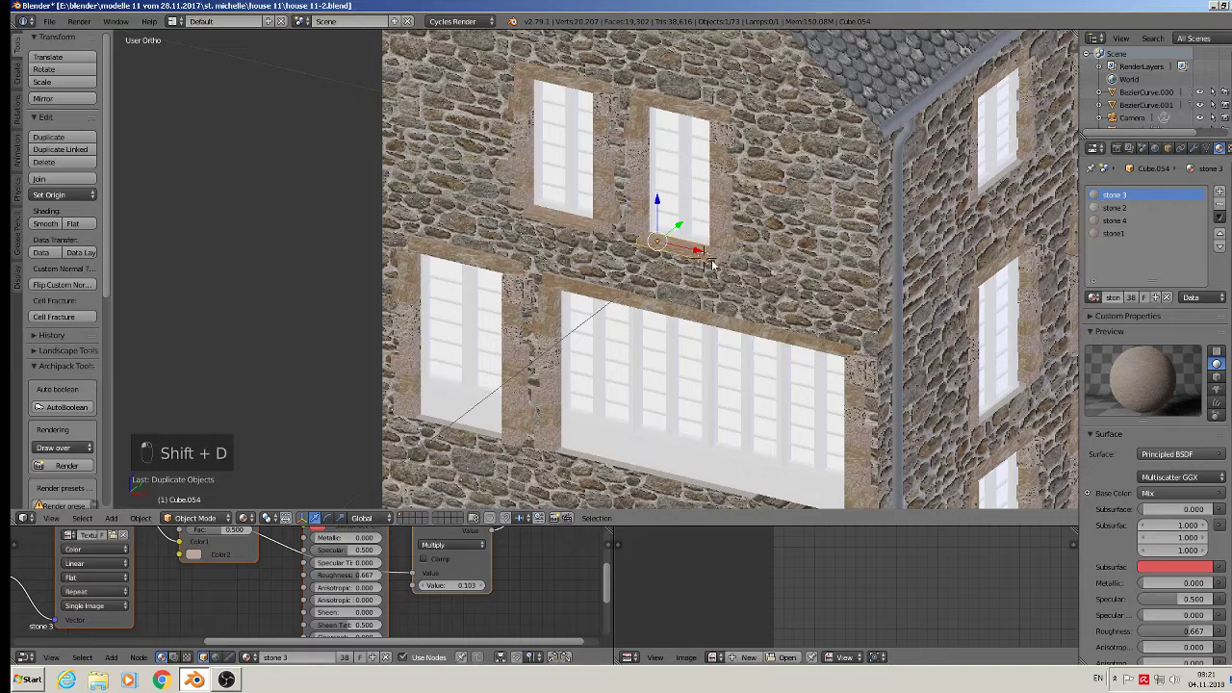
pyautogui.moveTo(710, 262); pyautogui.dragTo(974, 326)
pyautogui.write('ry')
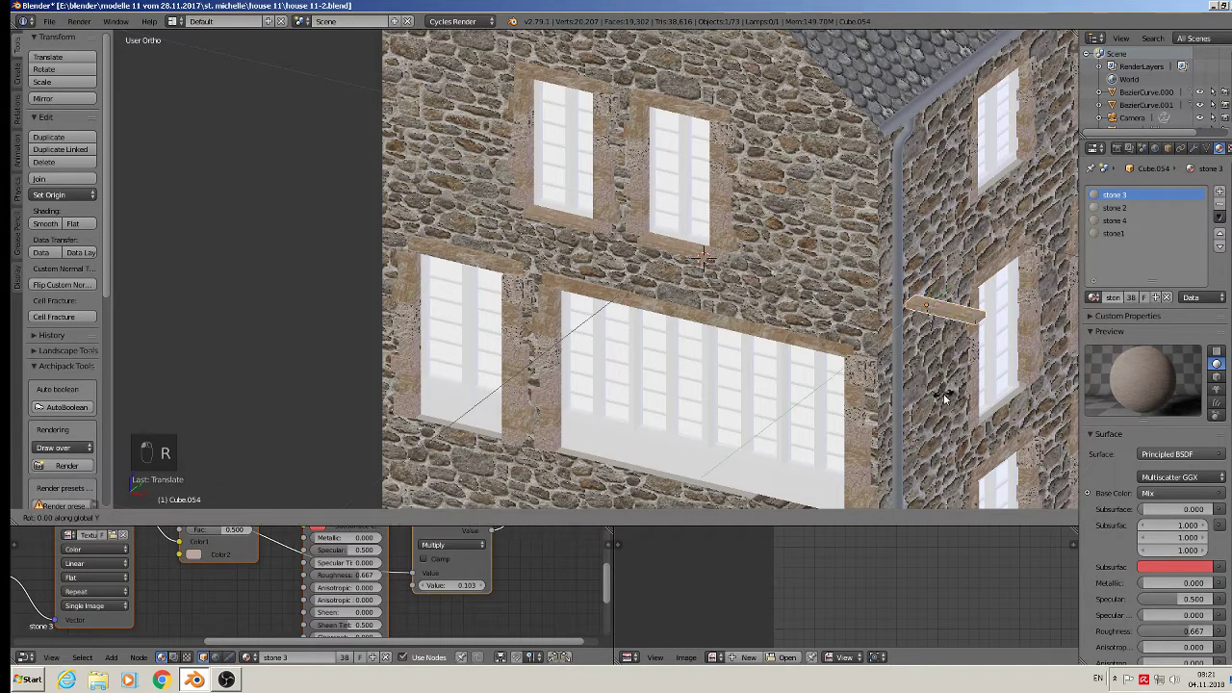
pyautogui.write('-90')
pyautogui.press('Escape')
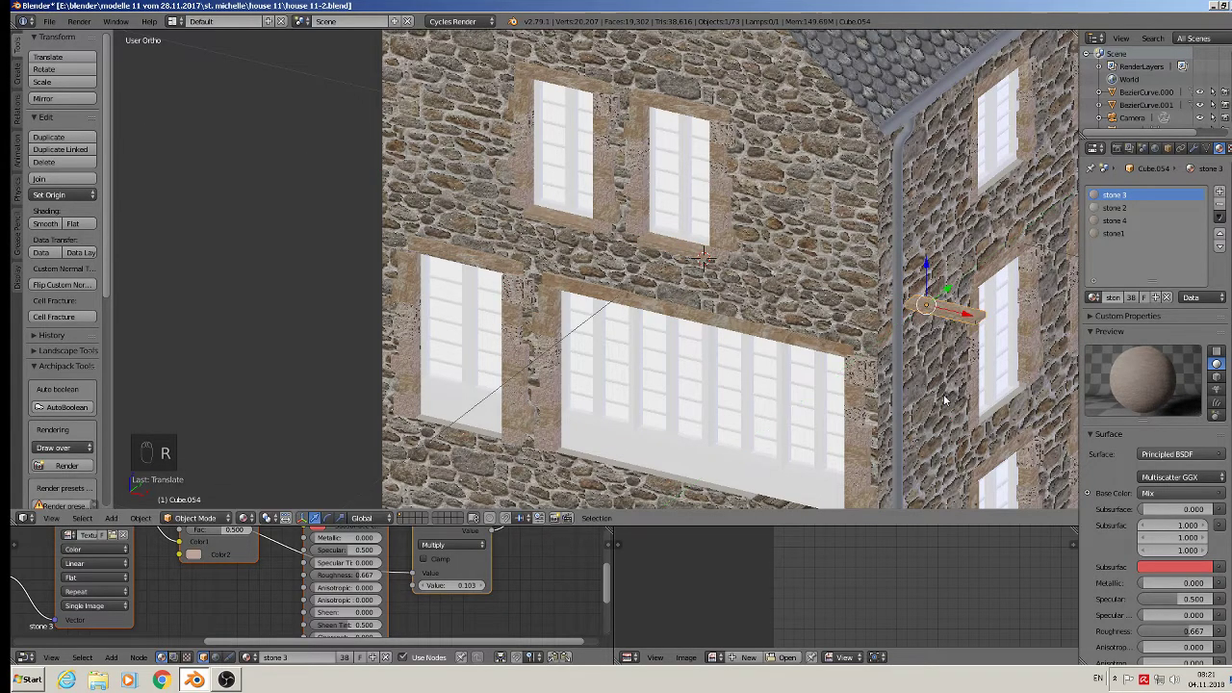
pyautogui.write('ry90')
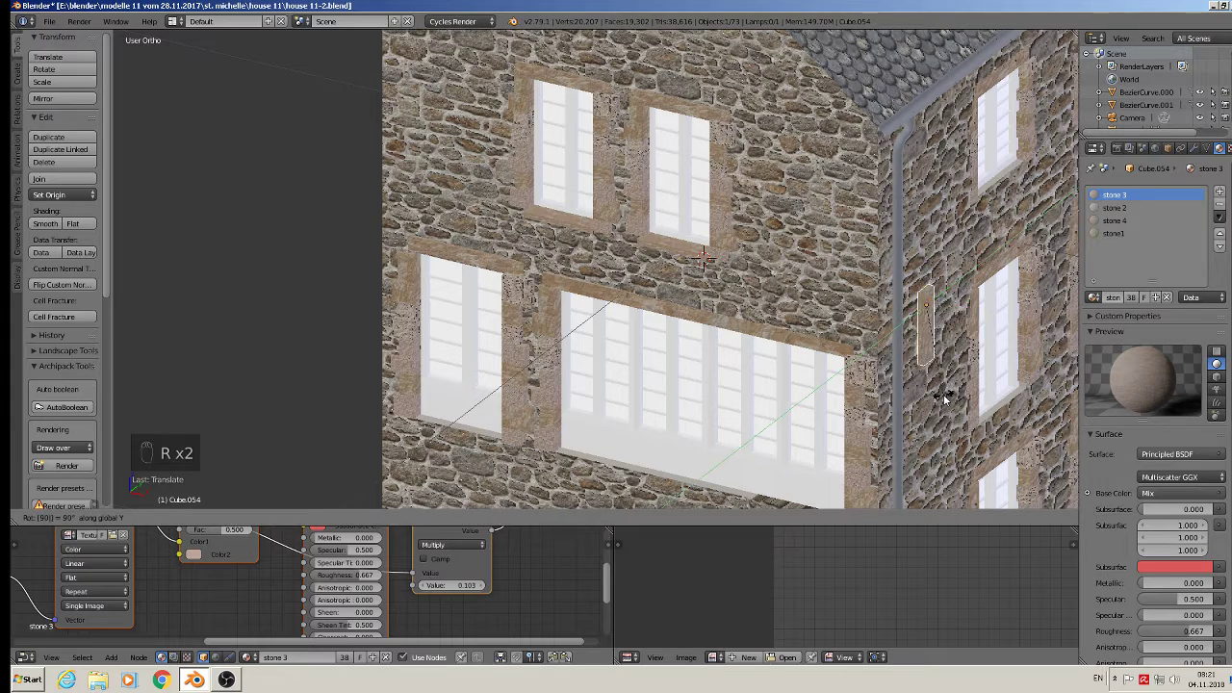
pyautogui.press('Escape')
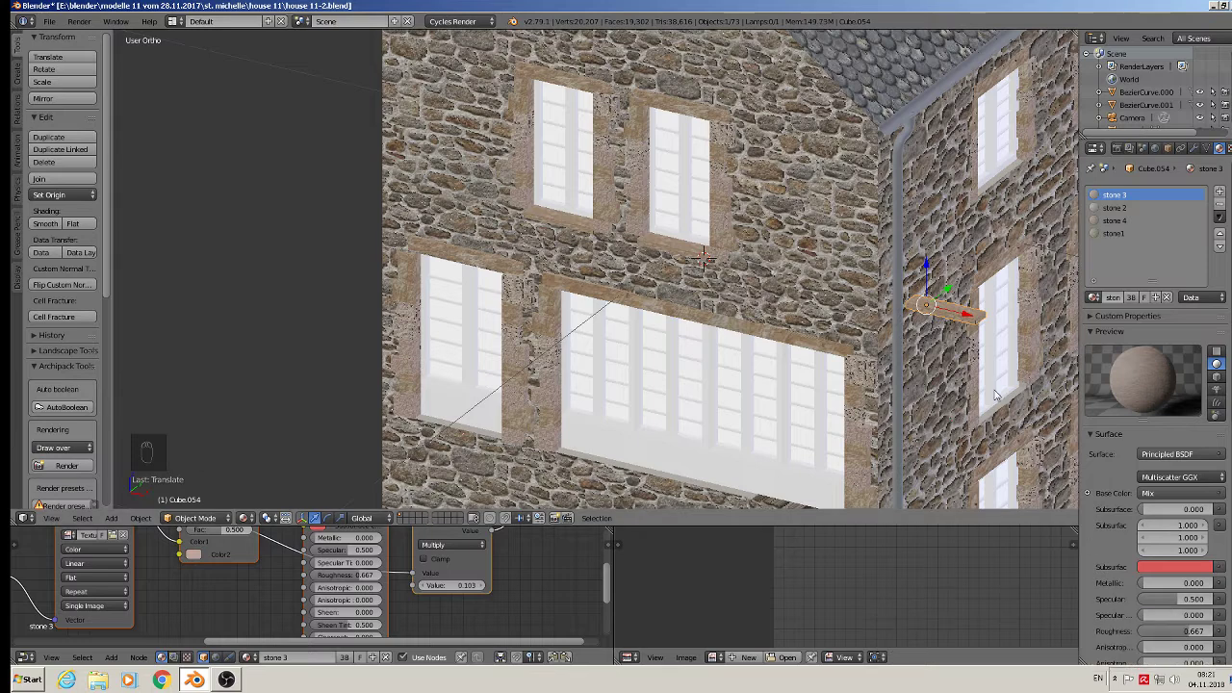
pyautogui.press('r')
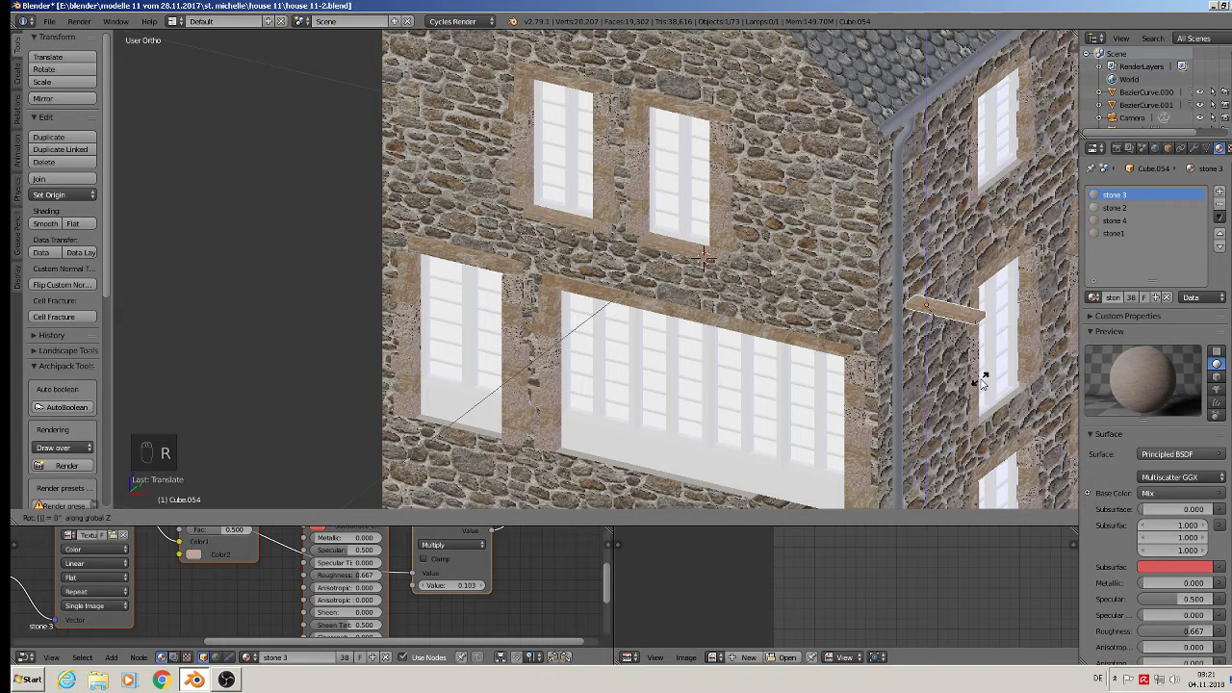
pyautogui.press('Escape')
pyautogui.press('r')
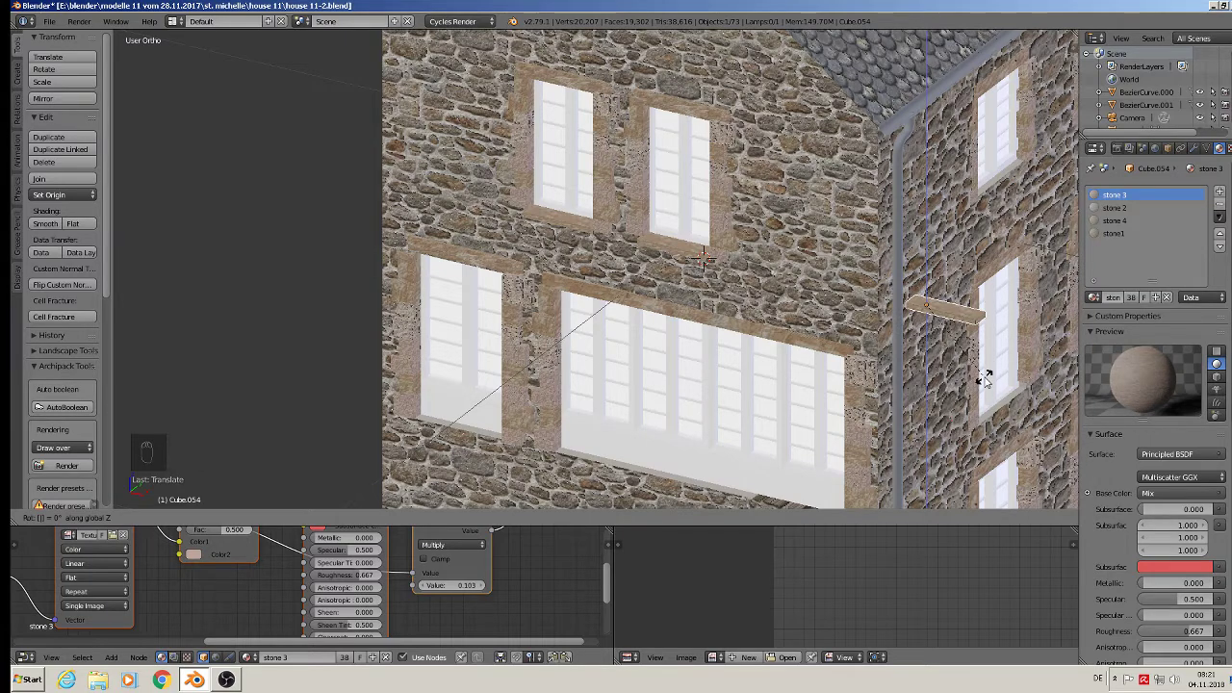
pyautogui.click(984, 379)
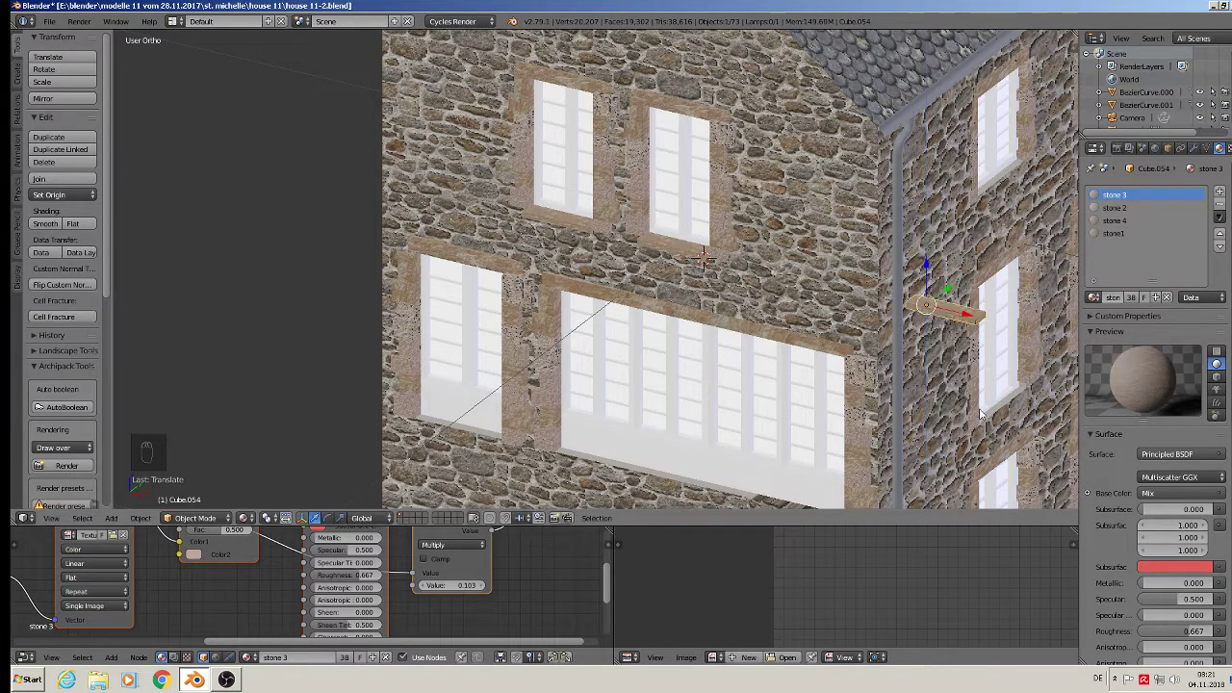
# Rotate the sill copy 90° about Z and move it beneath the upper side-wall window nearest the house corner
pyautogui.press('r')
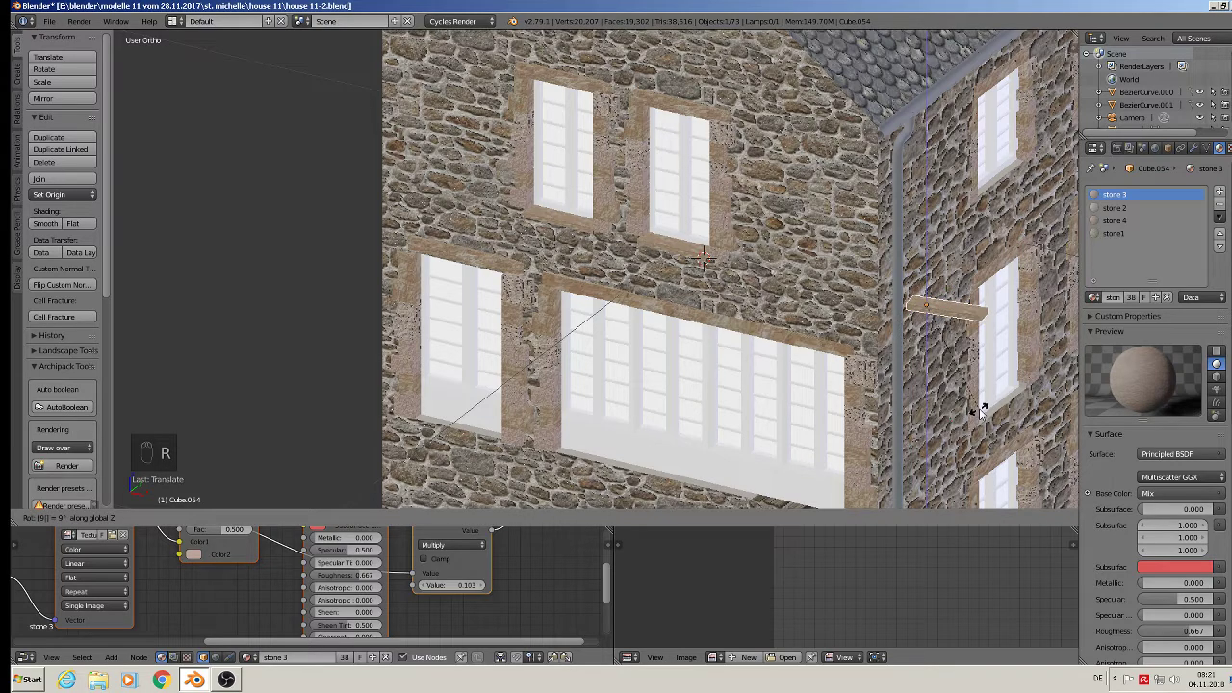
pyautogui.click(982, 412)
pyautogui.press('KP_Decimal')
pyautogui.keyDown('shift'); pyautogui.moveTo(863, 429); pyautogui.dragTo(377, 371, button='middle'); pyautogui.keyUp('shift')
pyautogui.press('g')
pyautogui.press('y')
pyautogui.click(691, 327)
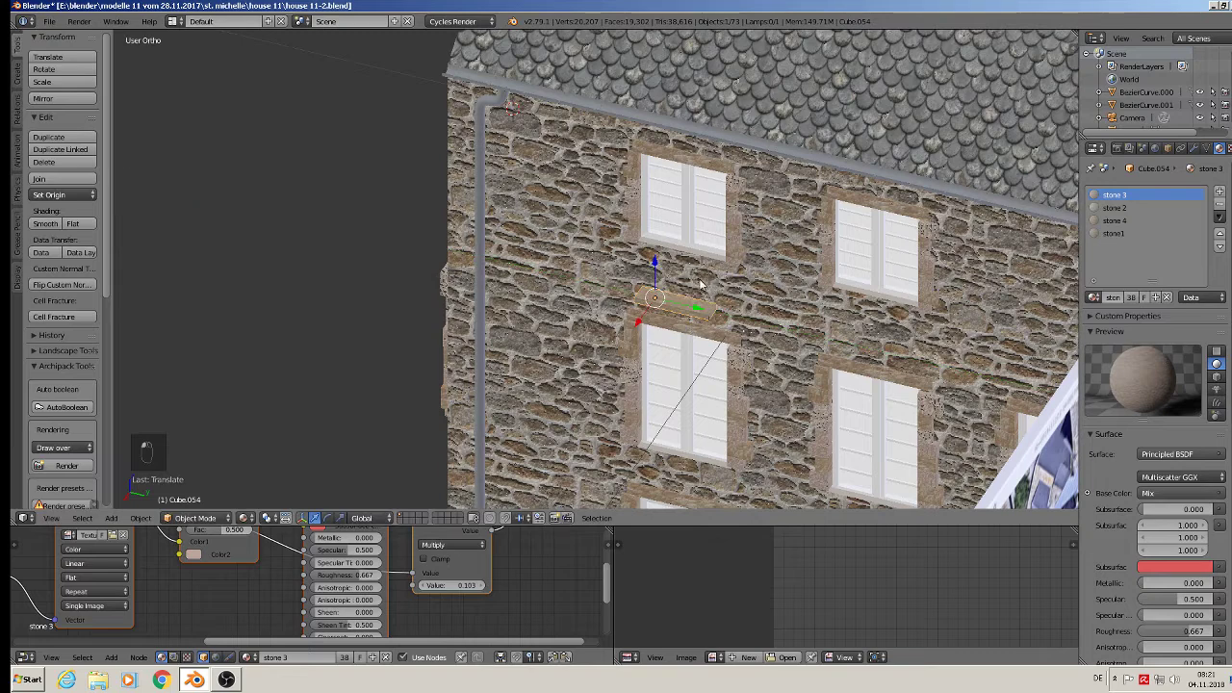
pyautogui.press('g')
pyautogui.click(681, 263)
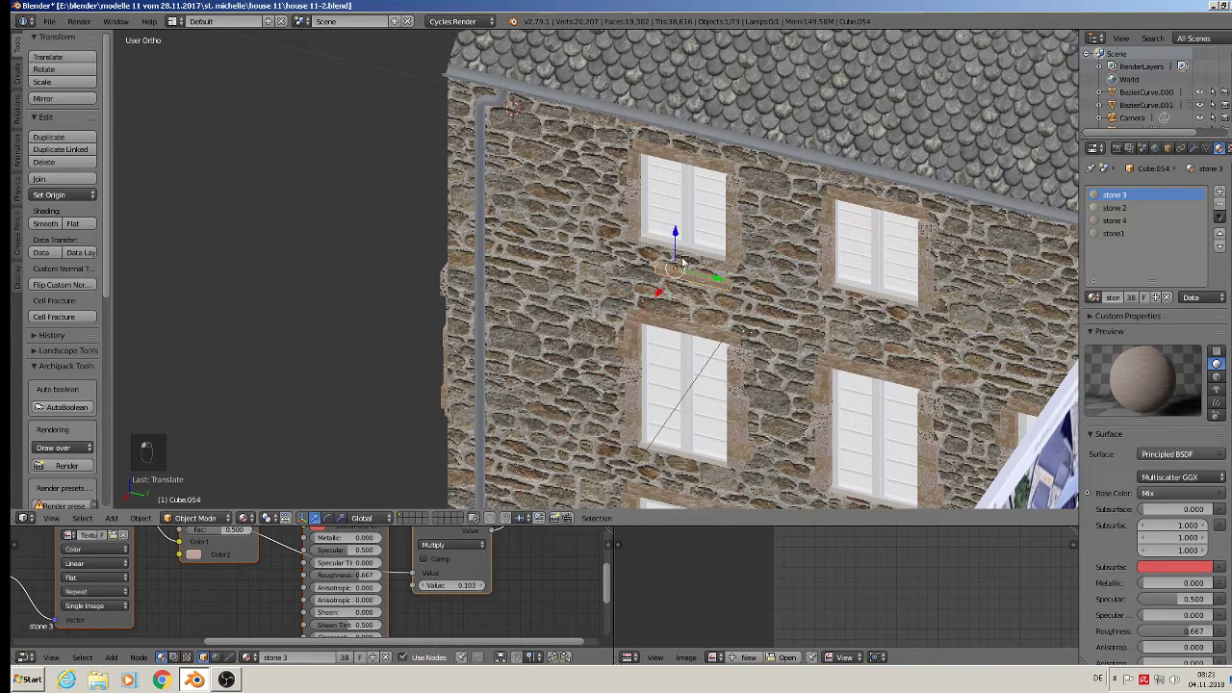
pyautogui.press('g')
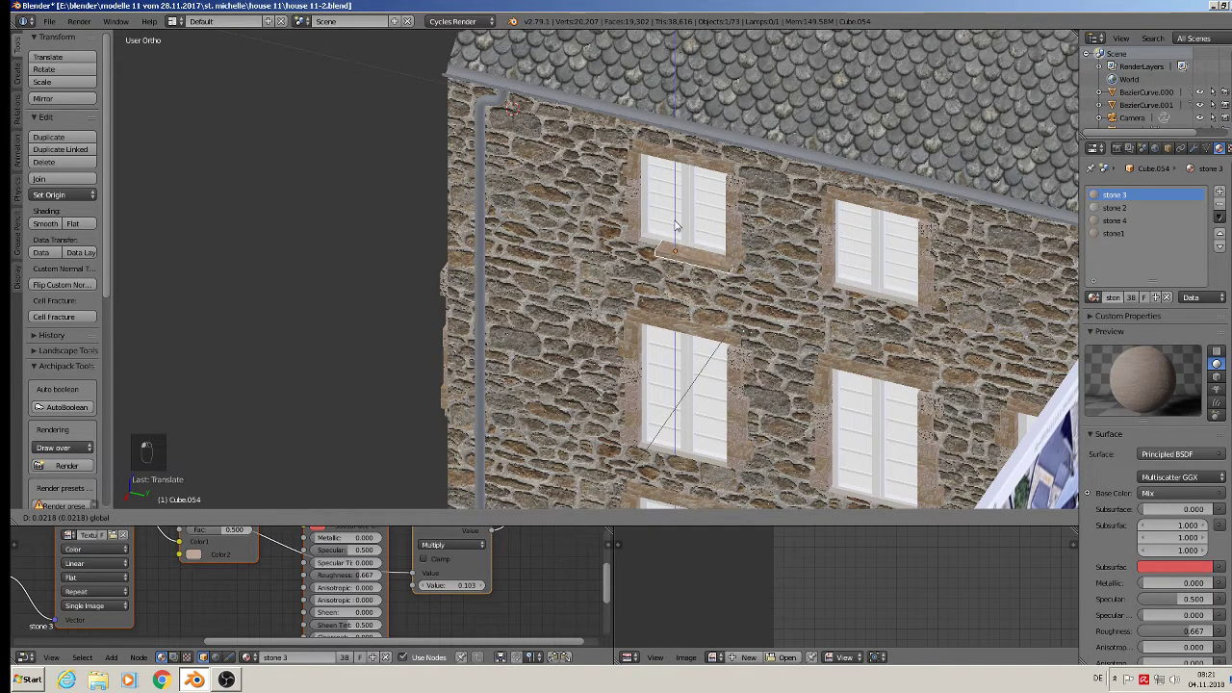
pyautogui.click(687, 255)
# Lengthen the side-wall sill along Y and shift it along the wall beneath the window surround
pyautogui.scroll(2, 687, 256)
pyautogui.press('s')
pyautogui.press('y')
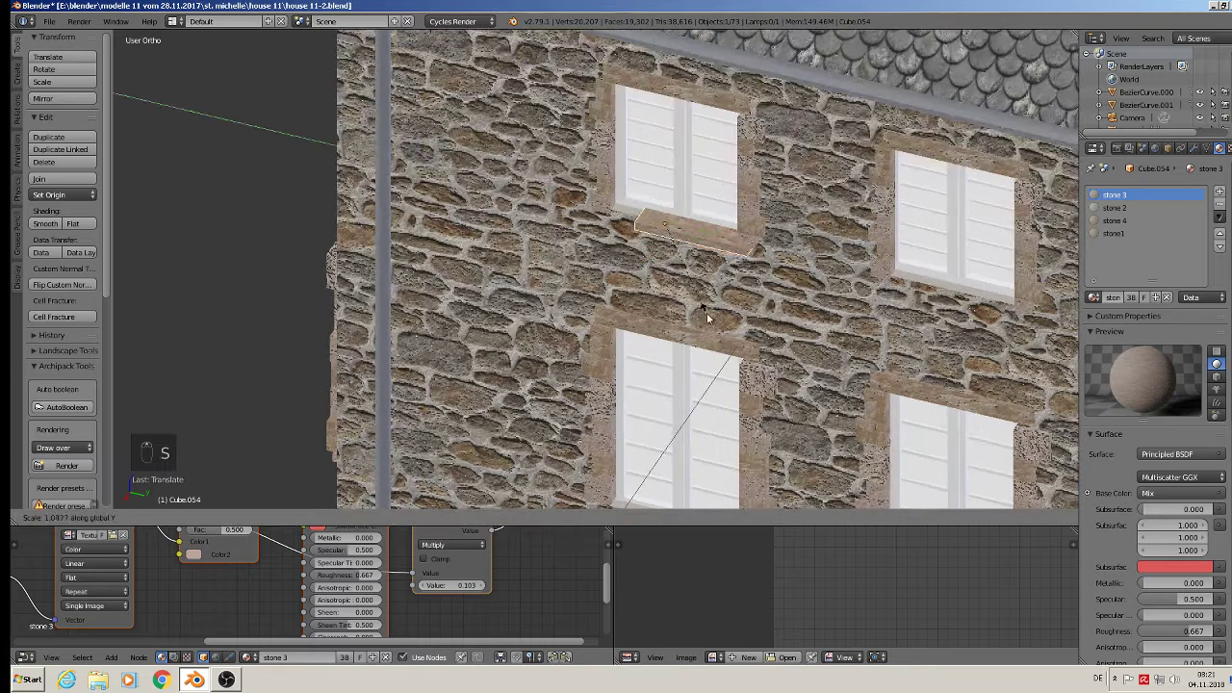
pyautogui.click(755, 344)
pyautogui.press('g')
pyautogui.press('y')
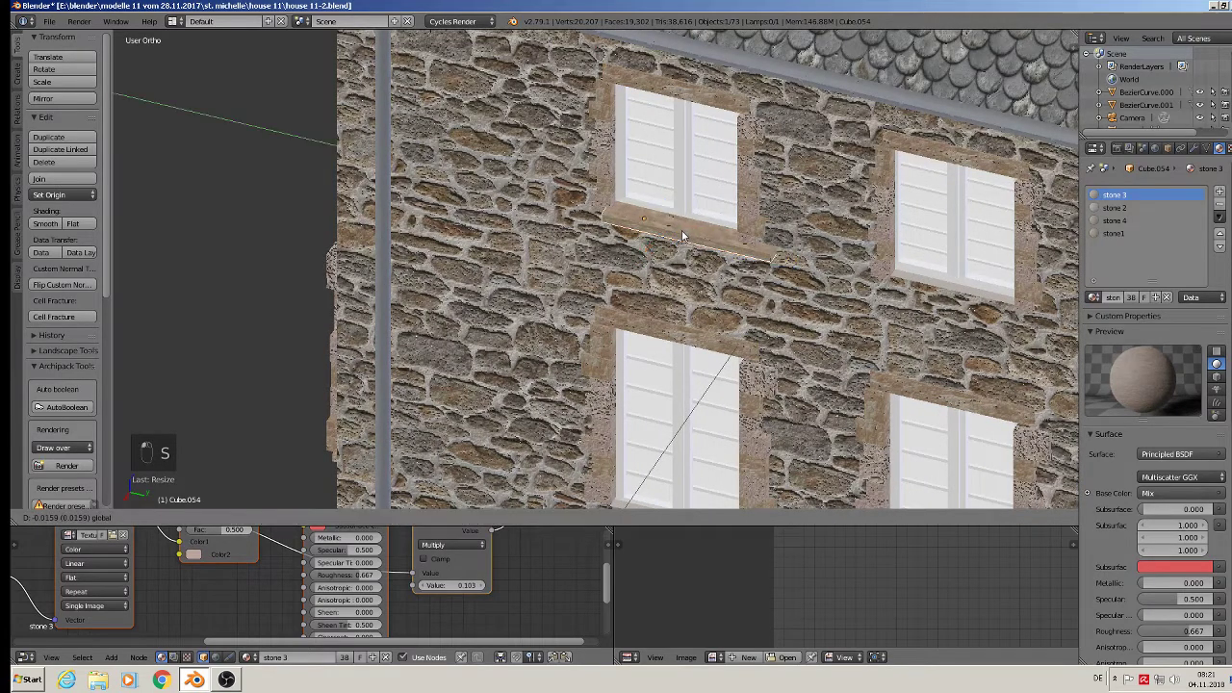
pyautogui.click(663, 234)
# Shorten the side-wall sill along Y and centre it beneath the window between the jambs
pyautogui.press('s')
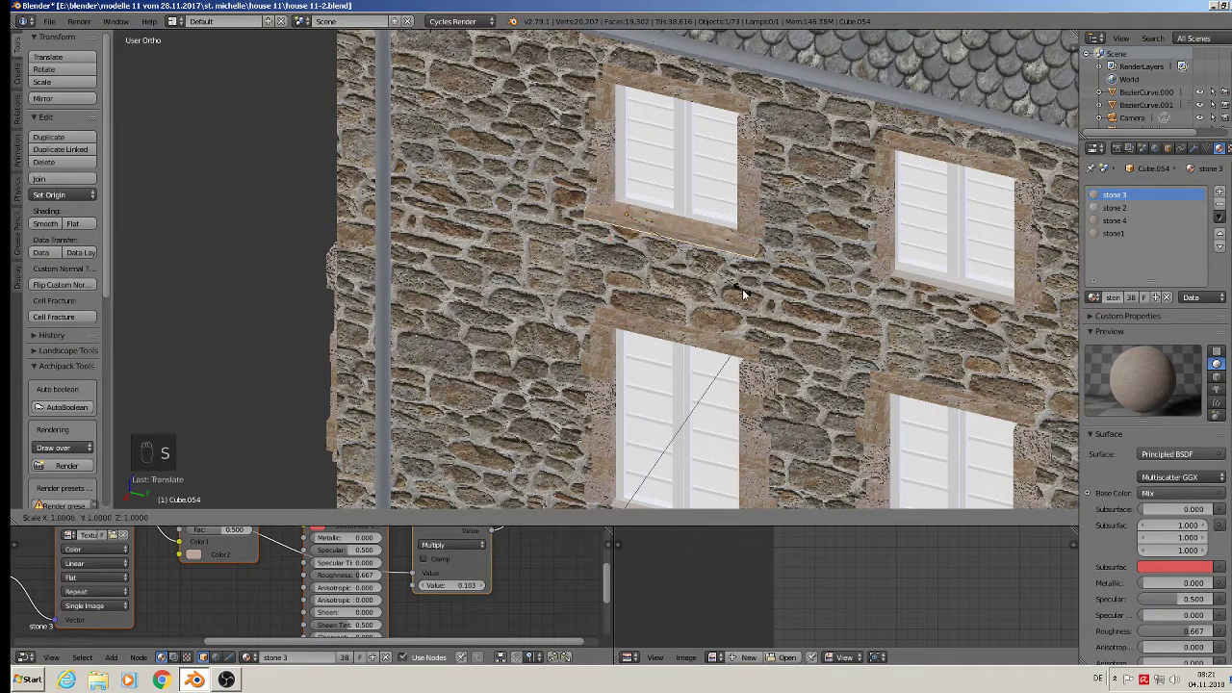
pyautogui.press('y')
pyautogui.click(668, 232)
pyautogui.press('g')
pyautogui.press('y')
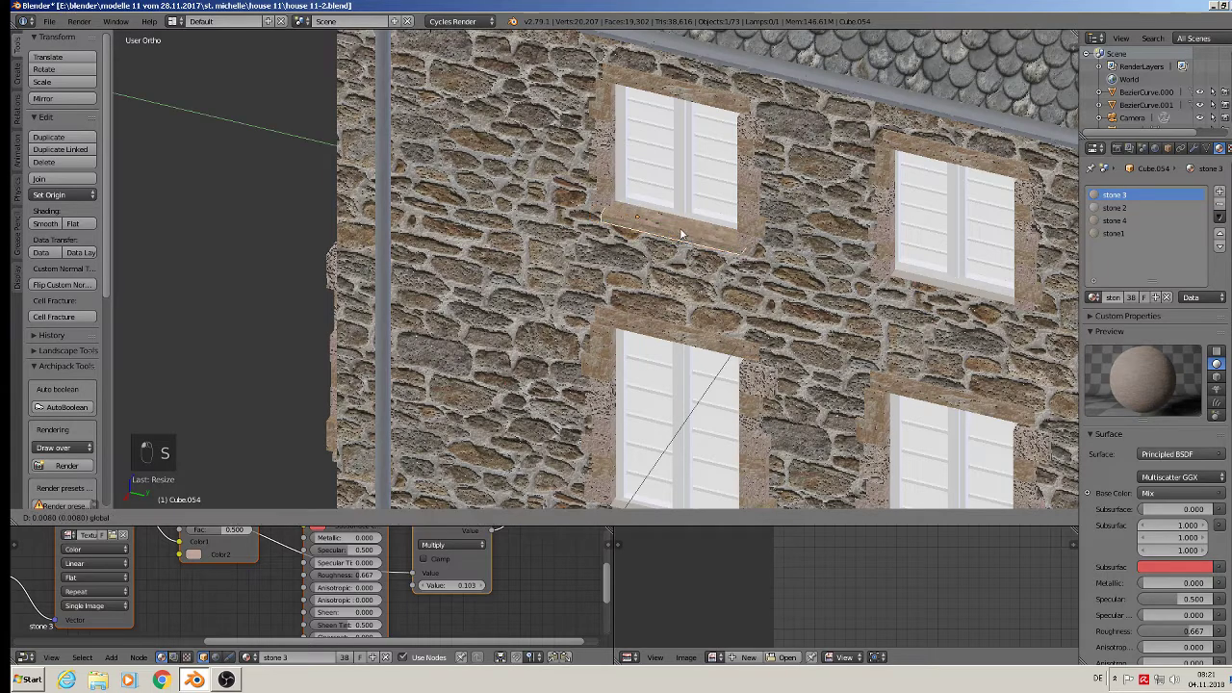
pyautogui.click(680, 228)
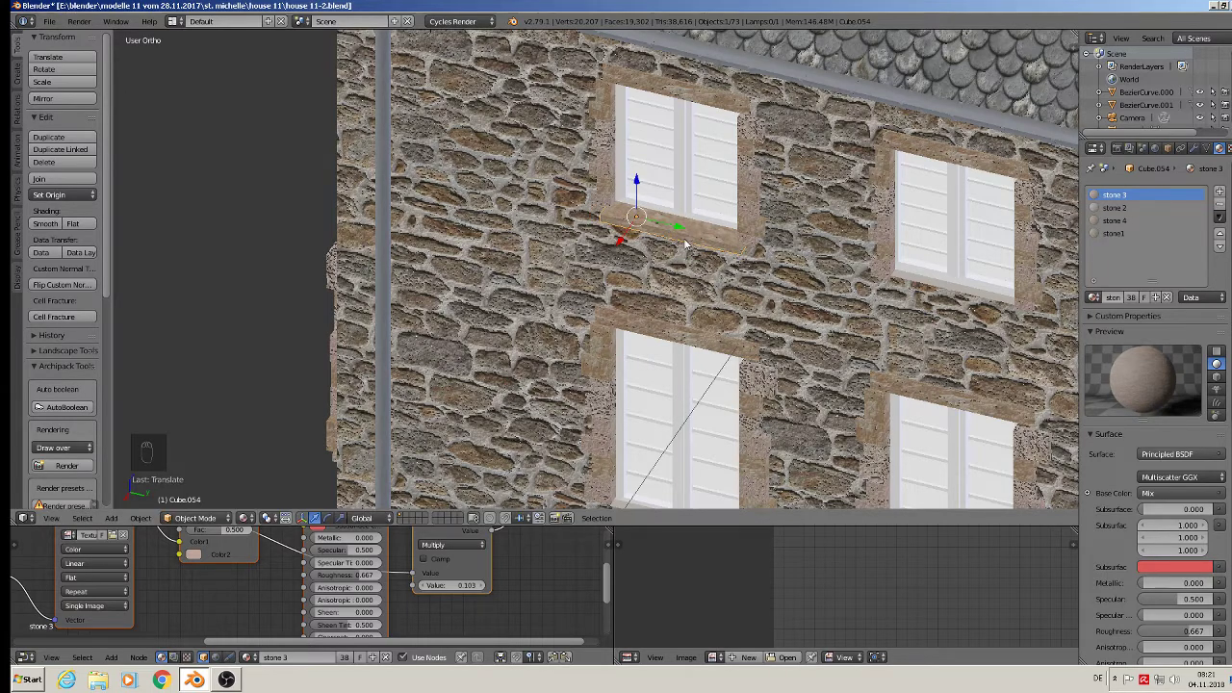
# Duplicate the side-wall sill about 0.21 along Y to sit beneath the neighbouring upper window
pyautogui.hotkey('shift', 'd')
pyautogui.press('y')
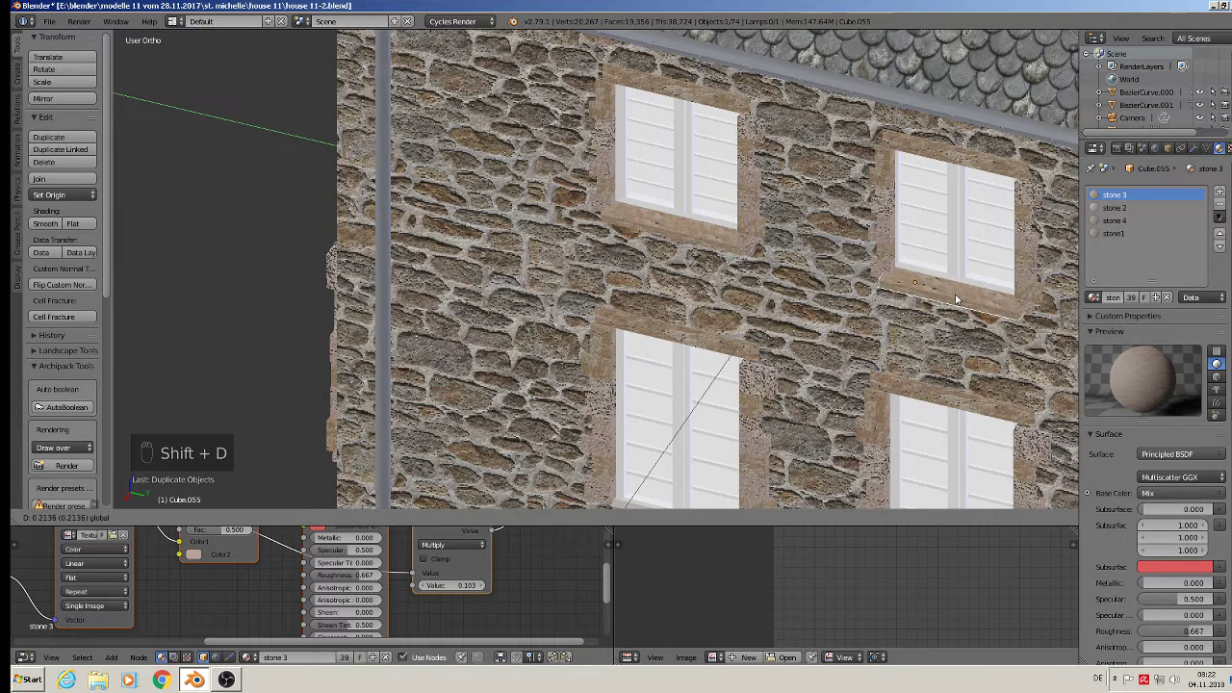
pyautogui.click(956, 299)
# Duplicate both upper side-wall sills together about 0.26 down along Z beneath the two middle-row windows
pyautogui.scroll(-3, 956, 299)
pyautogui.moveTo(956, 300); pyautogui.dragTo(627, 186, button='middle')
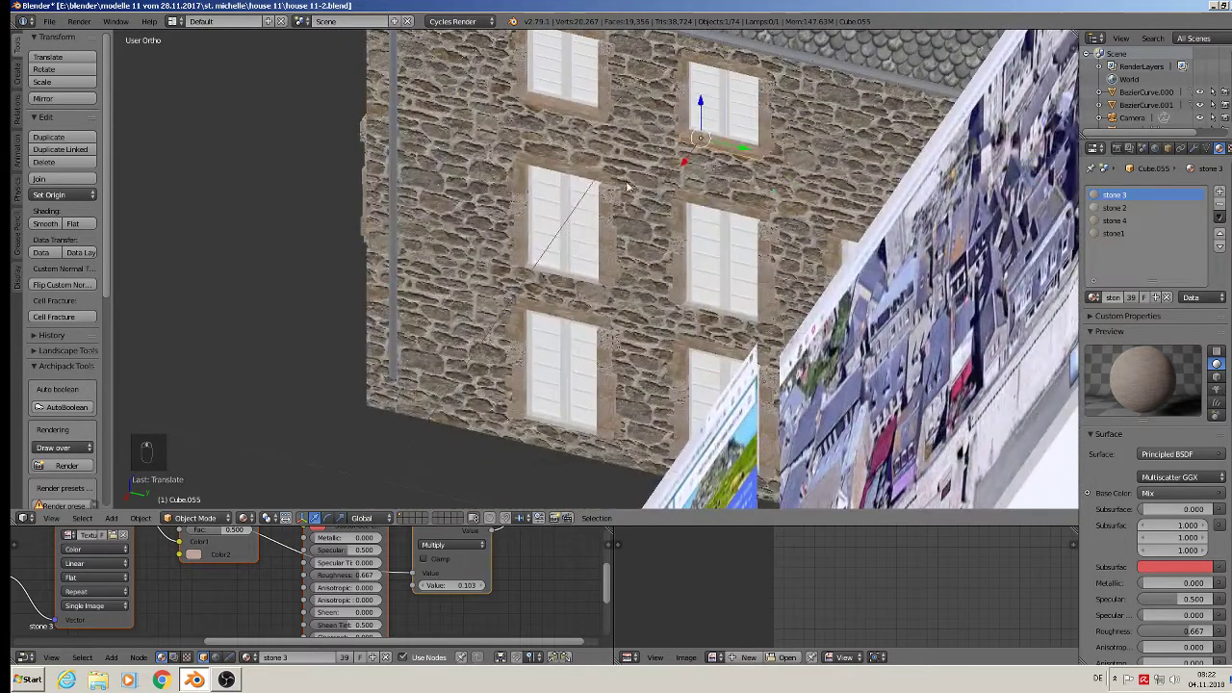
pyautogui.keyDown('shift'); pyautogui.rightClick(581, 110); pyautogui.keyUp('shift')
pyautogui.hotkey('shift', 'd')
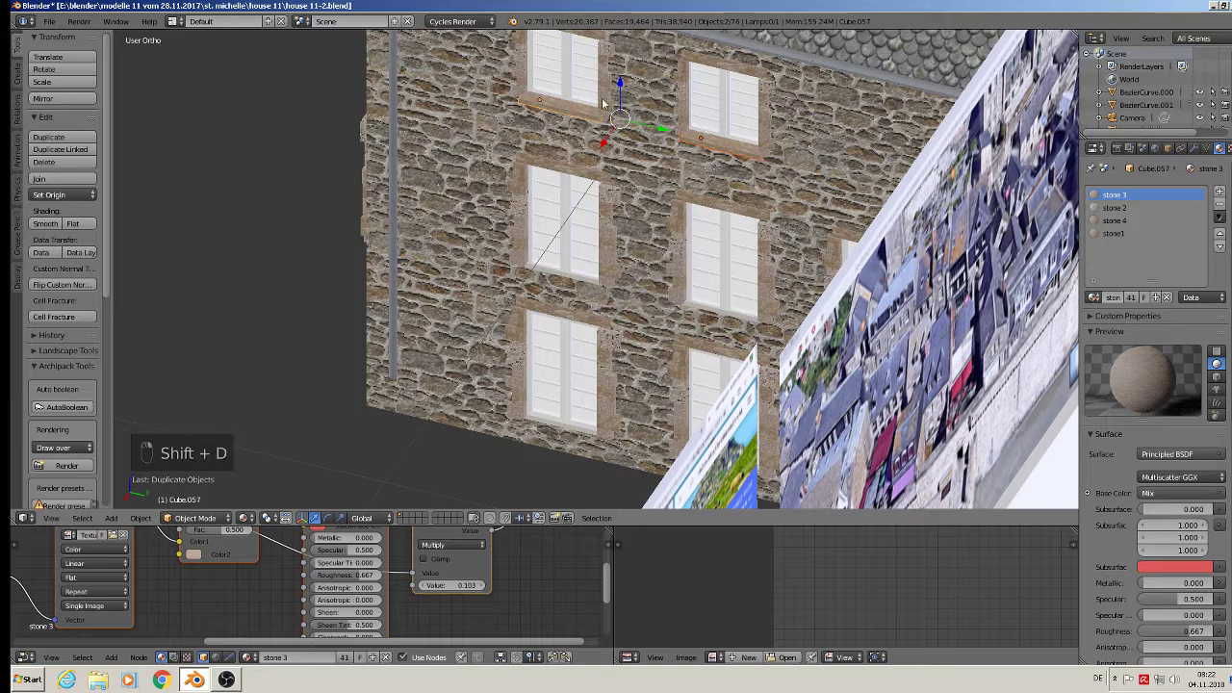
pyautogui.press('z')
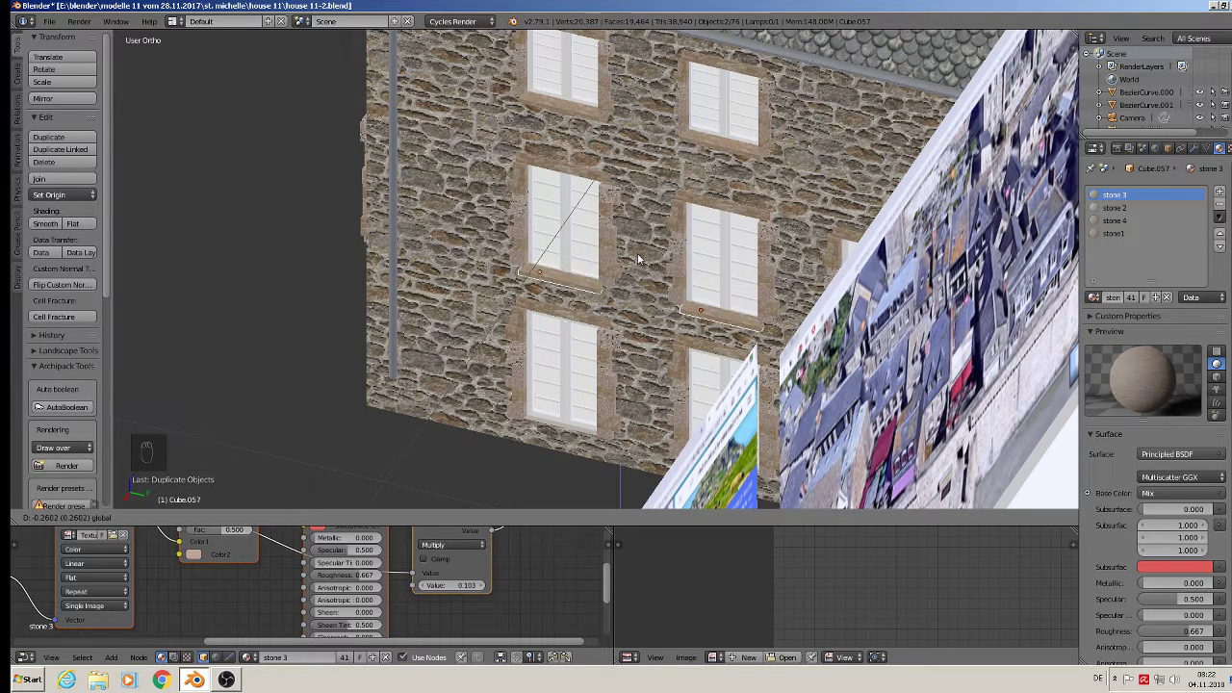
pyautogui.click(638, 258)
# Duplicate the pair of middle-row sills about 0.23 down along Z beneath the two ground-floor windows
pyautogui.moveTo(638, 258); pyautogui.dragTo(665, 268, button='middle')
pyautogui.keyDown('shift'); pyautogui.moveTo(664, 268); pyautogui.dragTo(510, 145, button='middle'); pyautogui.keyUp('shift')
pyautogui.hotkey('shift', 'd')
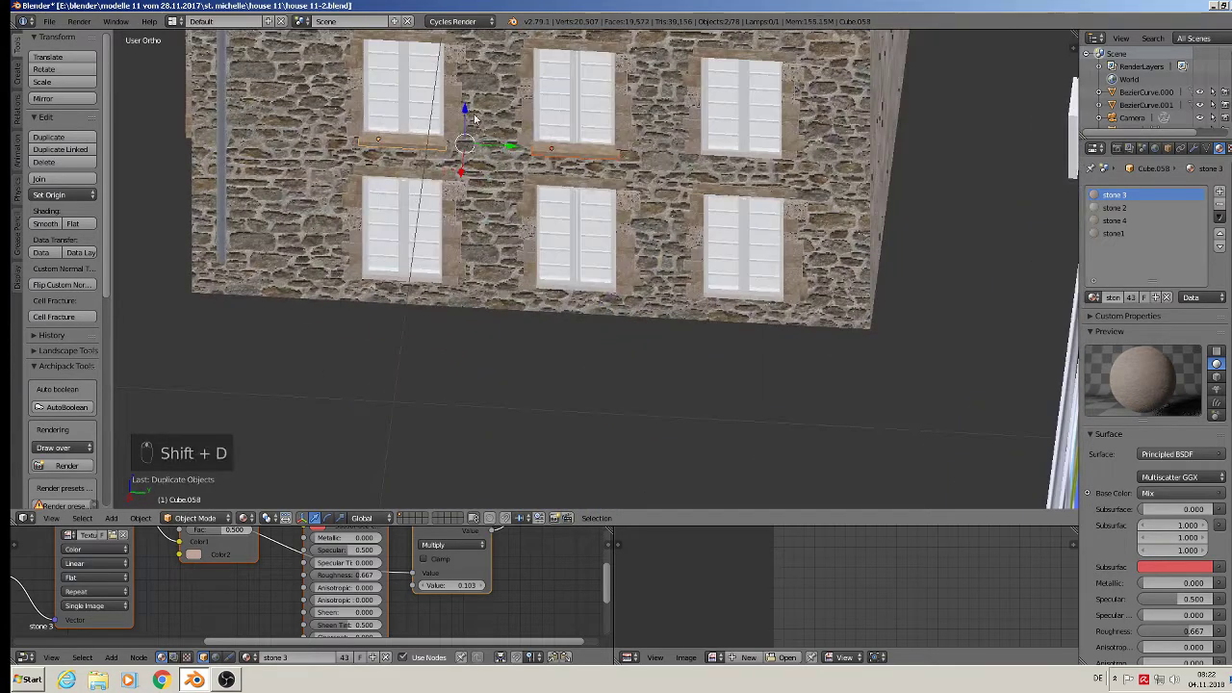
pyautogui.press('z')
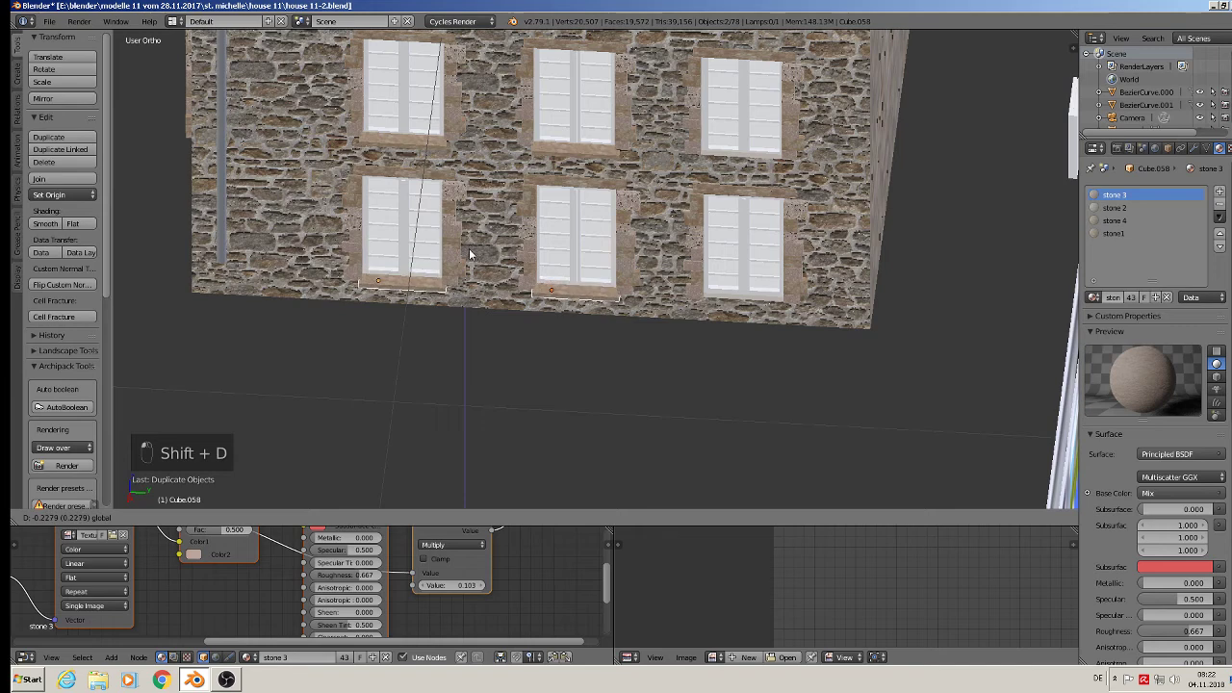
pyautogui.click(469, 253)
# Duplicate the sill of the central ground-floor window about 0.21 along Y beneath the third ground-floor window
pyautogui.rightClick(585, 284)
pyautogui.rightClick(582, 292)
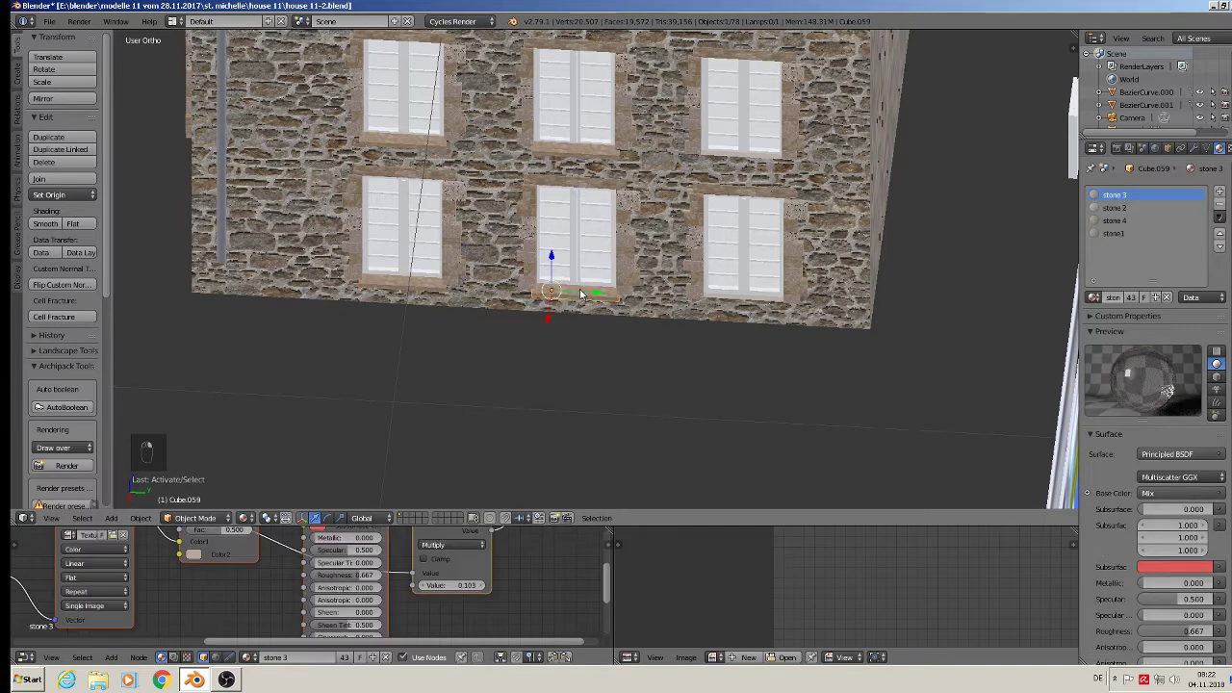
pyautogui.hotkey('shift', 'd')
pyautogui.press('y')
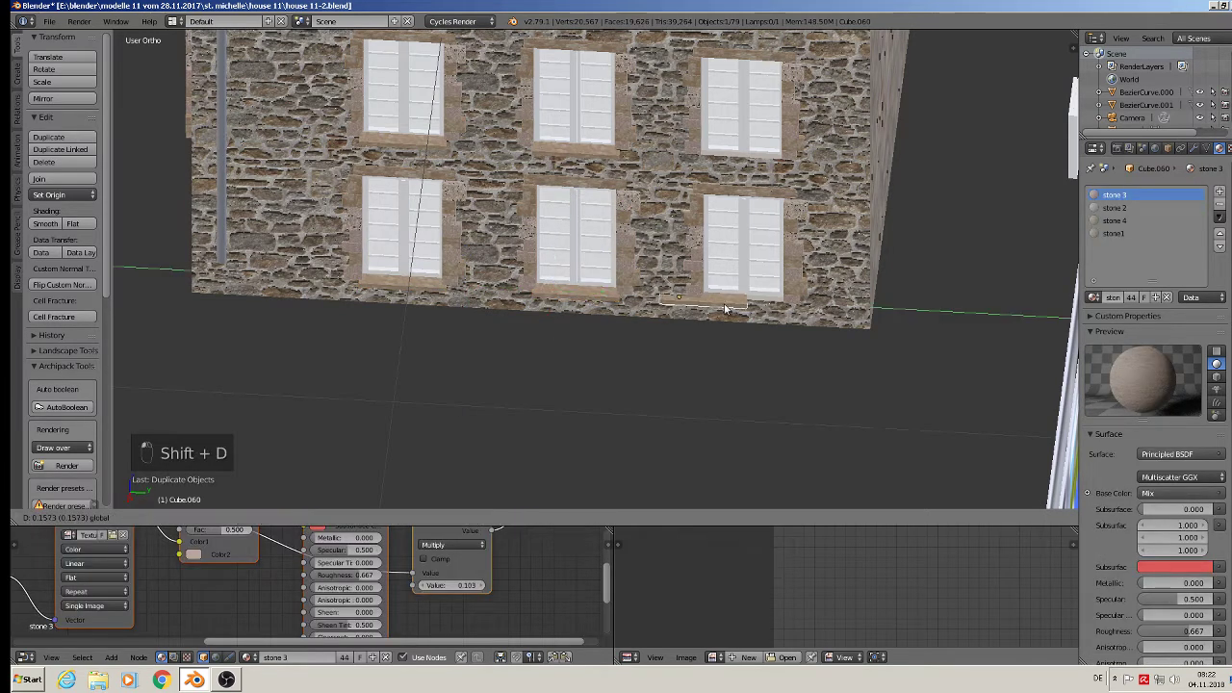
pyautogui.click(762, 316)
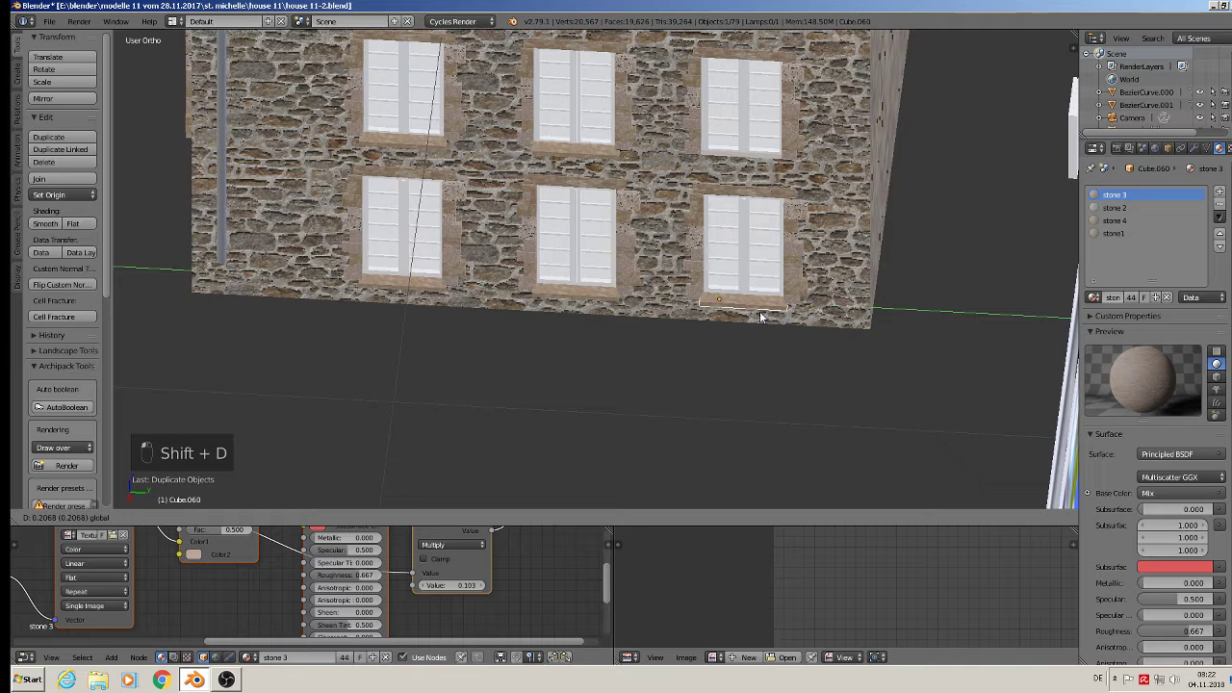
# Duplicate the sill of the central middle-row window about 0.21 along Y beneath the third middle-row window, and deselect everything
pyautogui.rightClick(596, 152)
pyautogui.hotkey('shift', 'd')
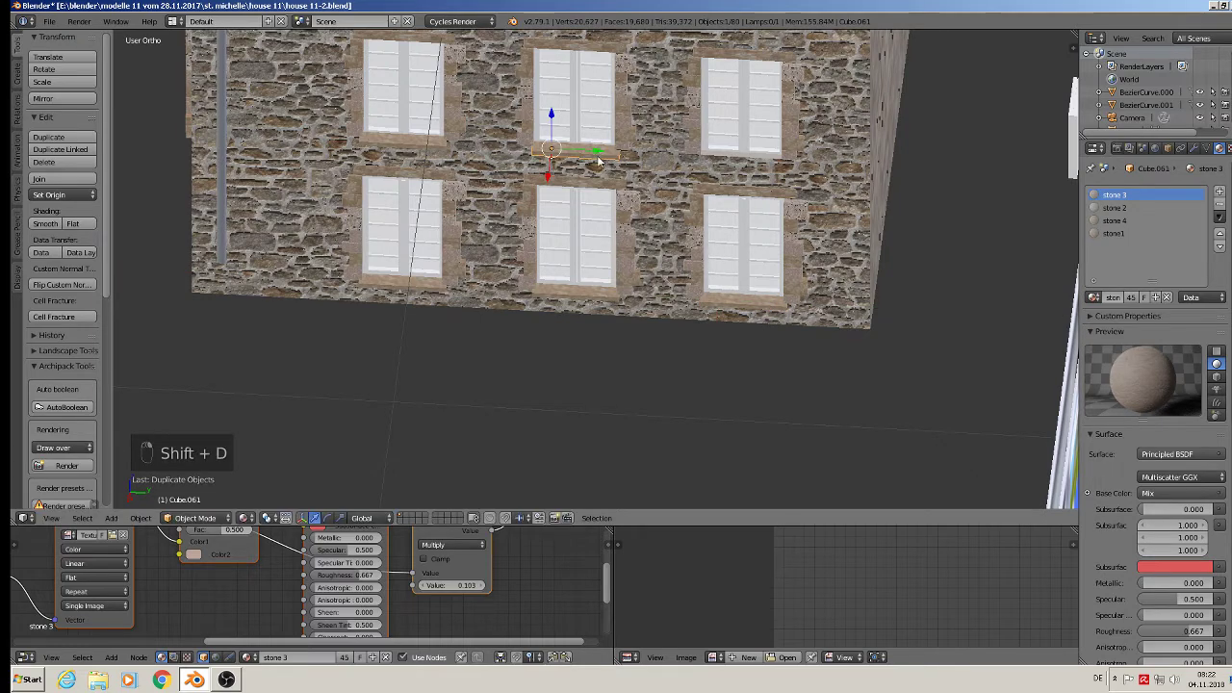
pyautogui.press('y')
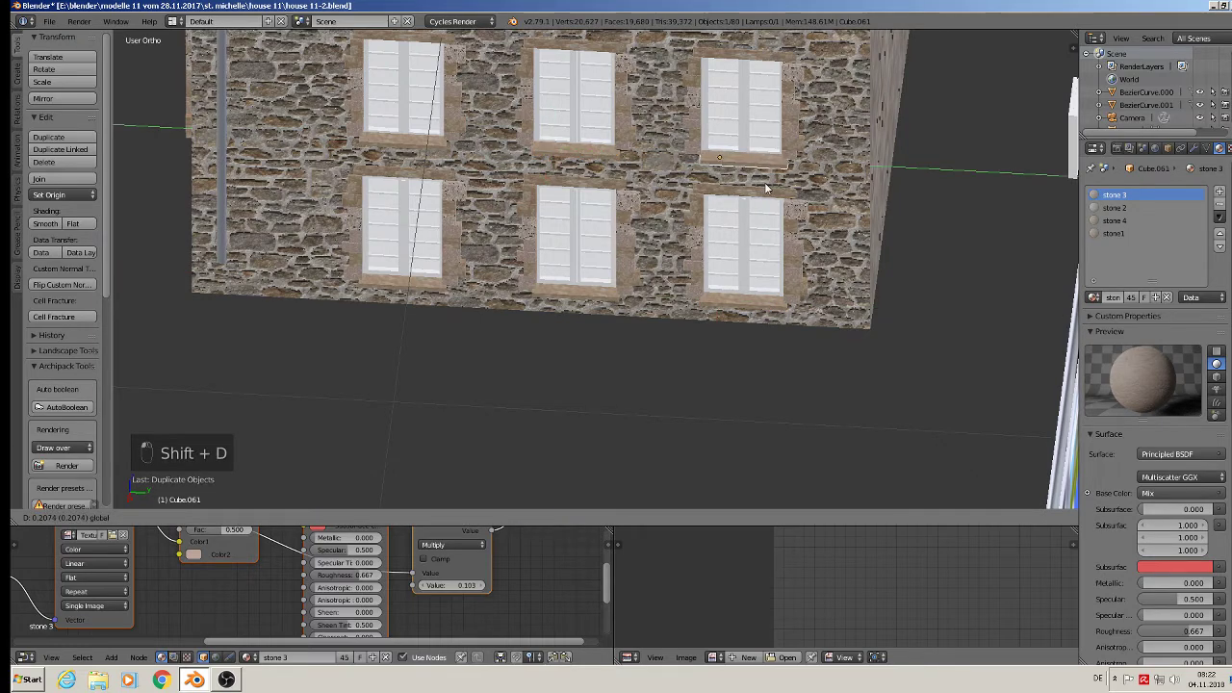
pyautogui.click(767, 189)
pyautogui.press('a')
# Check the finished sills on the whole house and save the Blender file
pyautogui.moveTo(767, 188); pyautogui.dragTo(839, 210, button='middle')
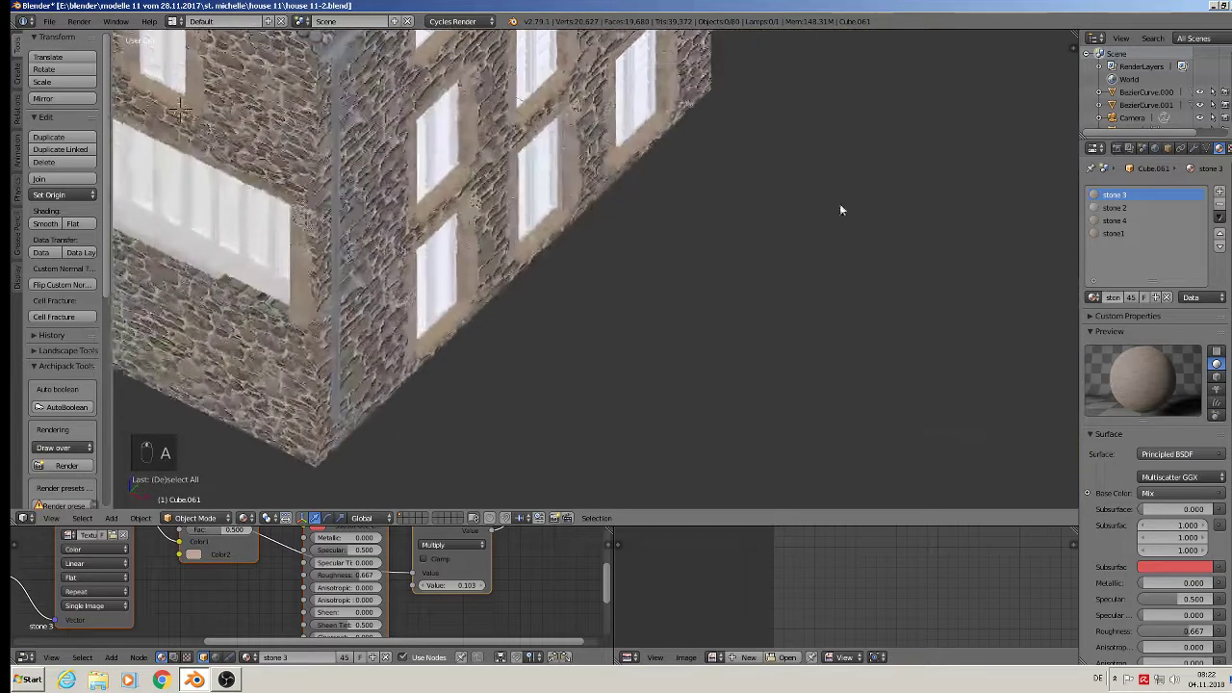
pyautogui.scroll(-3, 840, 210)
pyautogui.moveTo(702, 368); pyautogui.dragTo(747, 83, button='middle')
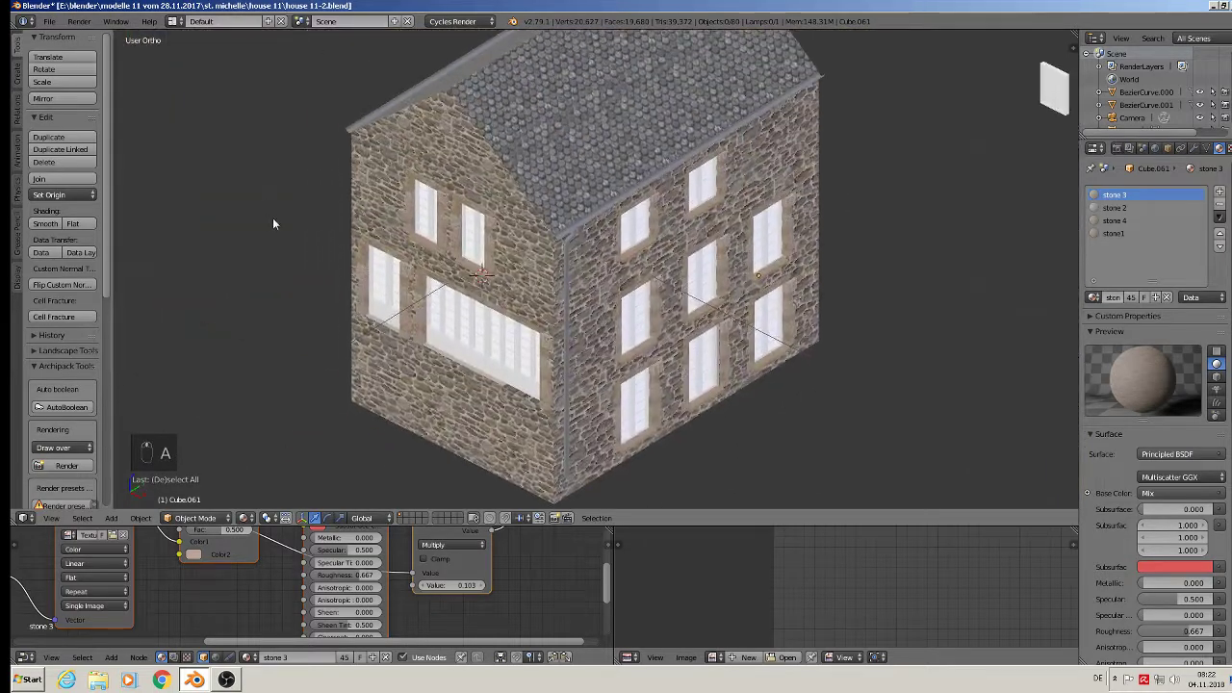
pyautogui.click(48, 21)
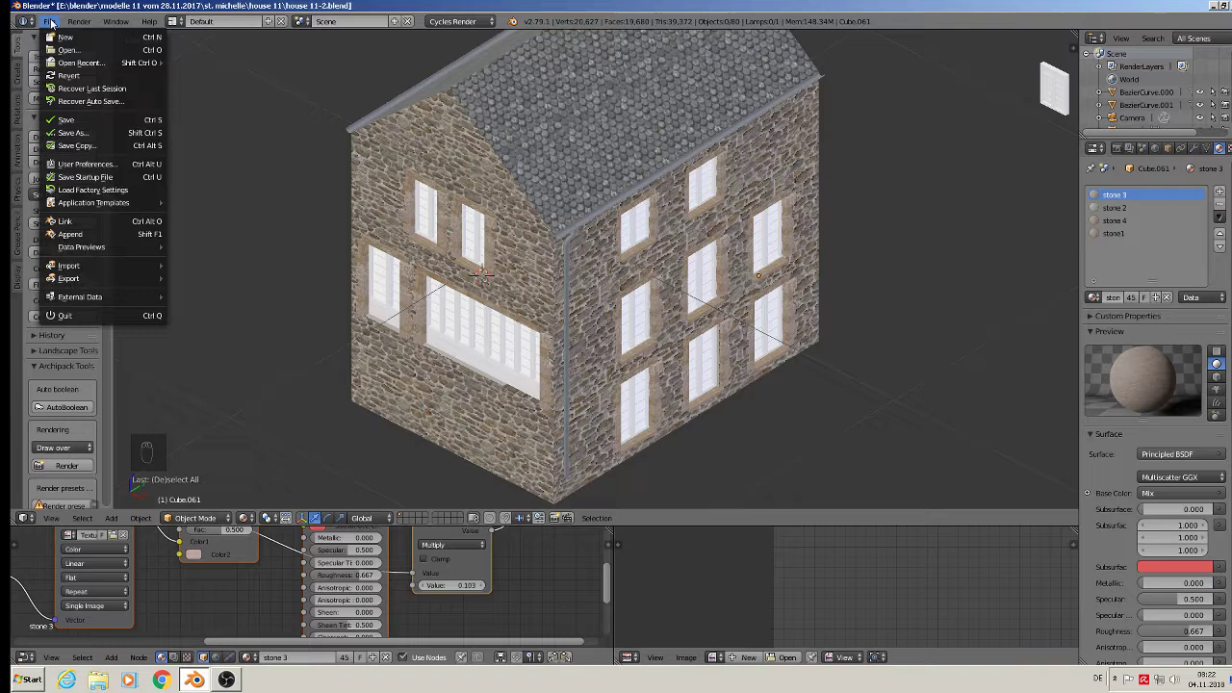
pyautogui.click(79, 126)
# Preview the house from the gable and side in Rendered viewport shading, and return to Material shading
pyautogui.scroll(-3, 577, 270)
pyautogui.moveTo(578, 270); pyautogui.dragTo(639, 266, button='middle')
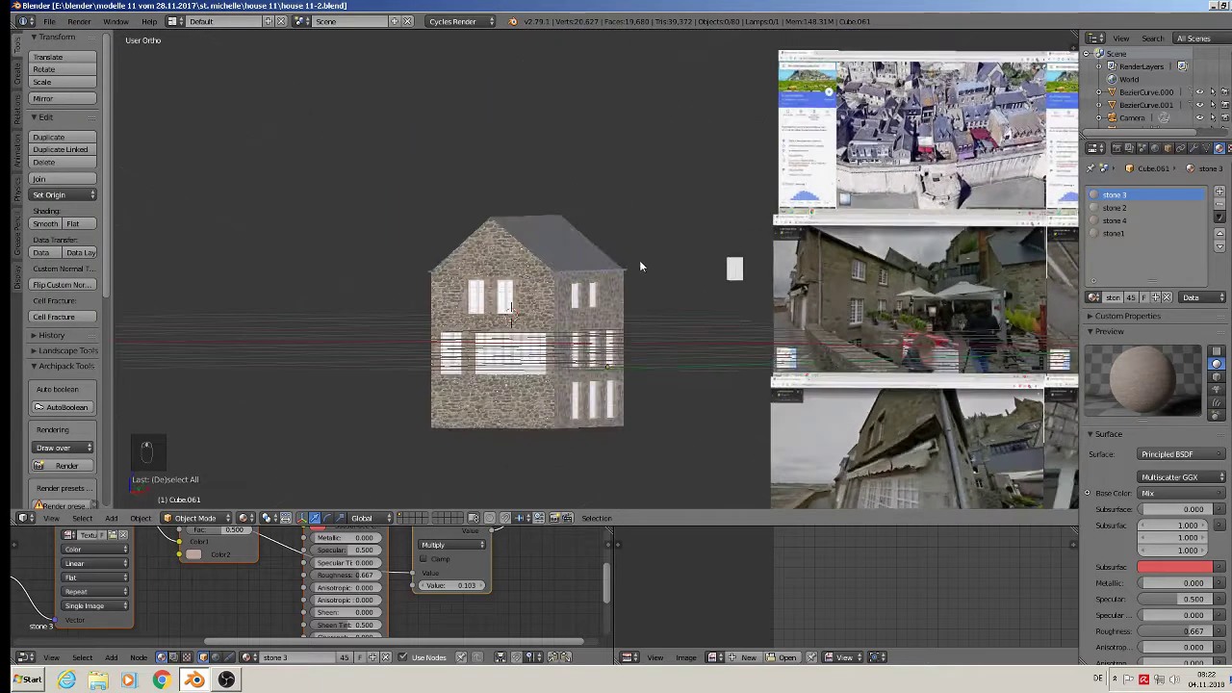
pyautogui.scroll(1, 639, 266)
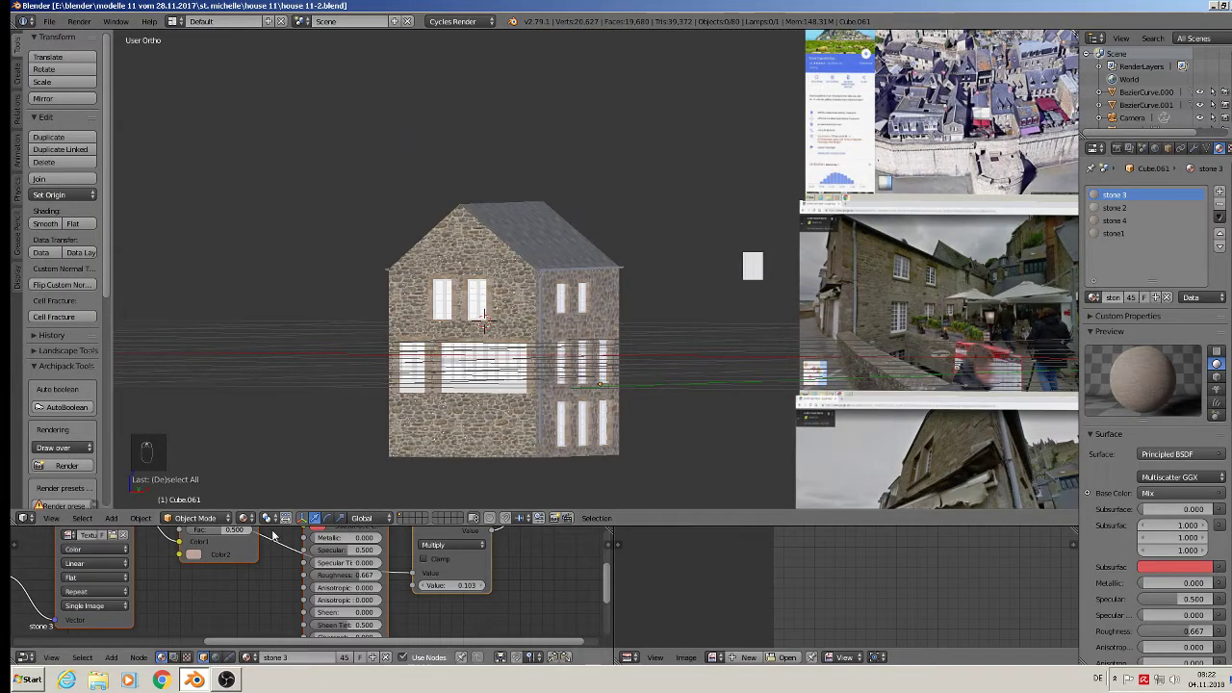
pyautogui.click(243, 518)
pyautogui.click(274, 439)
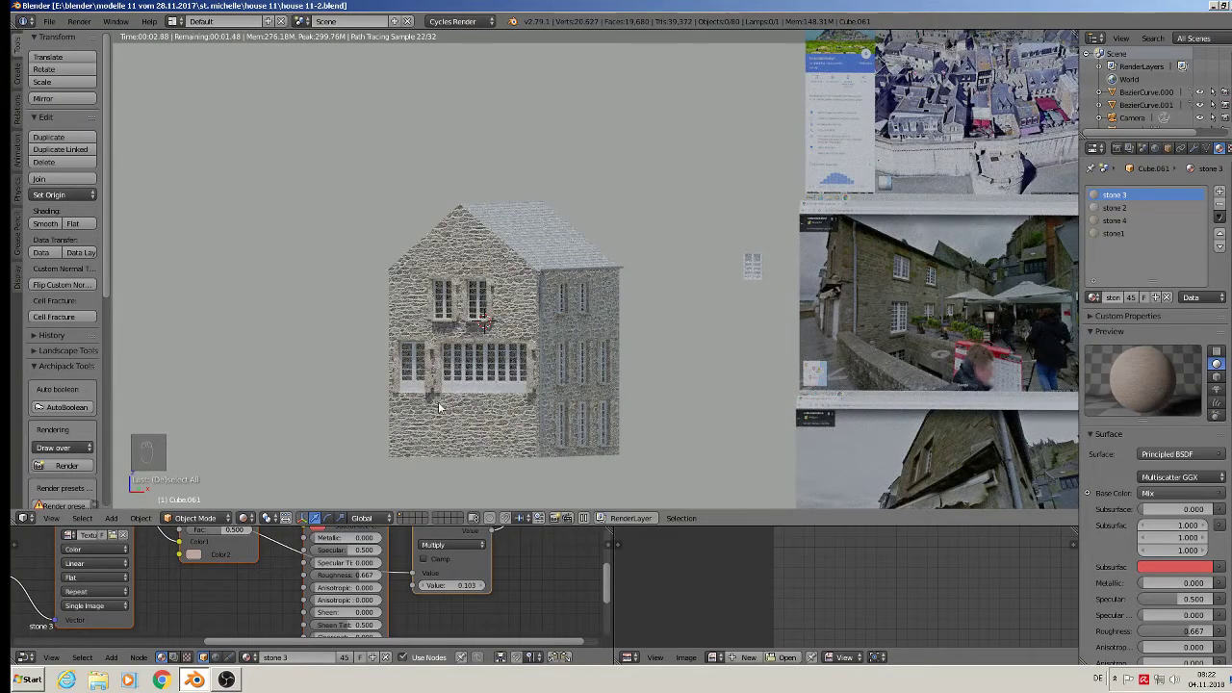
pyautogui.moveTo(366, 376); pyautogui.dragTo(466, 412, button='middle')
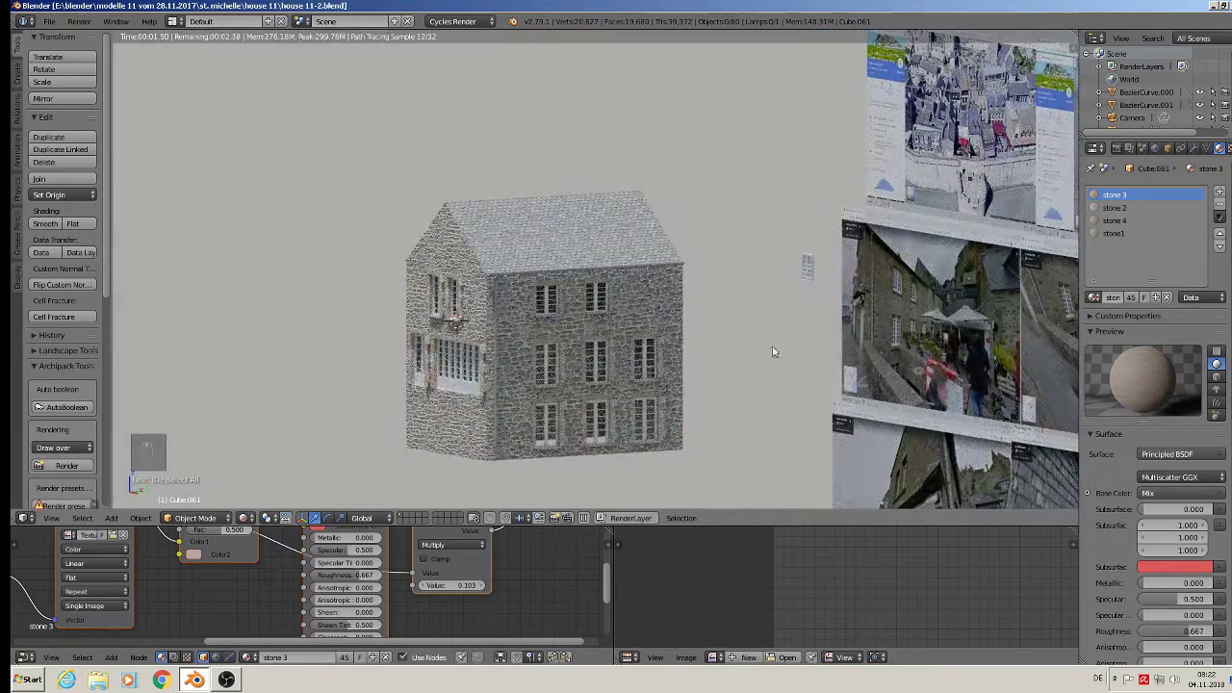
pyautogui.moveTo(502, 434); pyautogui.dragTo(414, 462, button='middle')
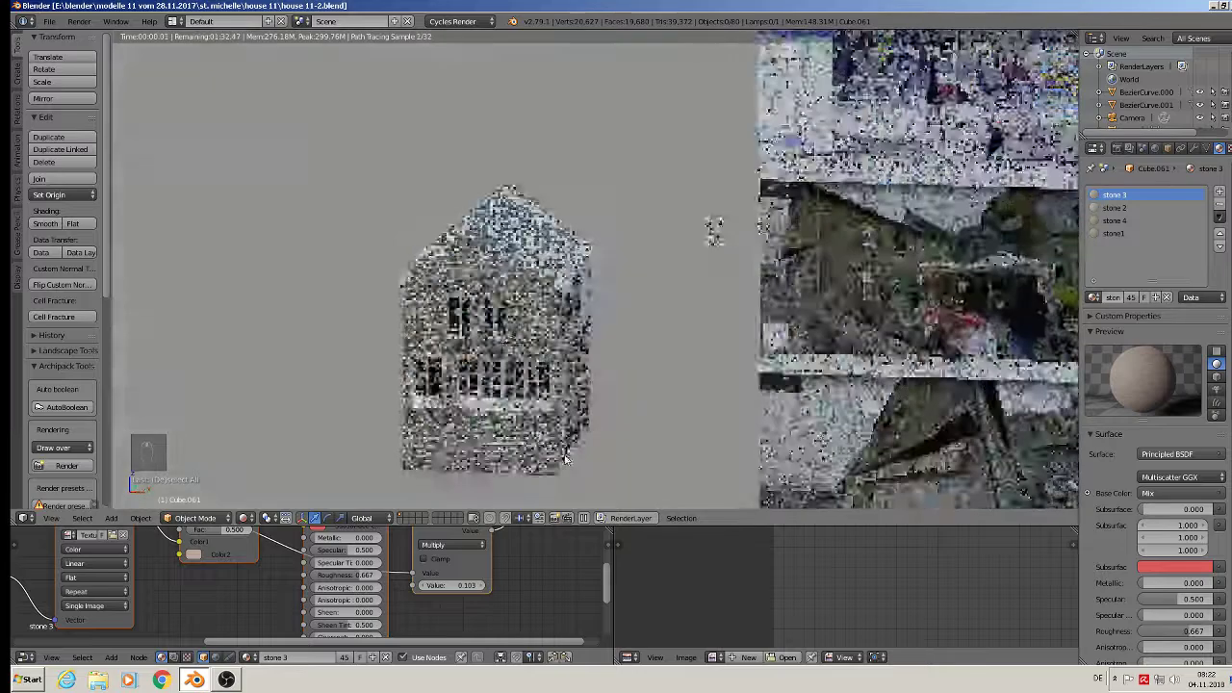
pyautogui.click(244, 519)
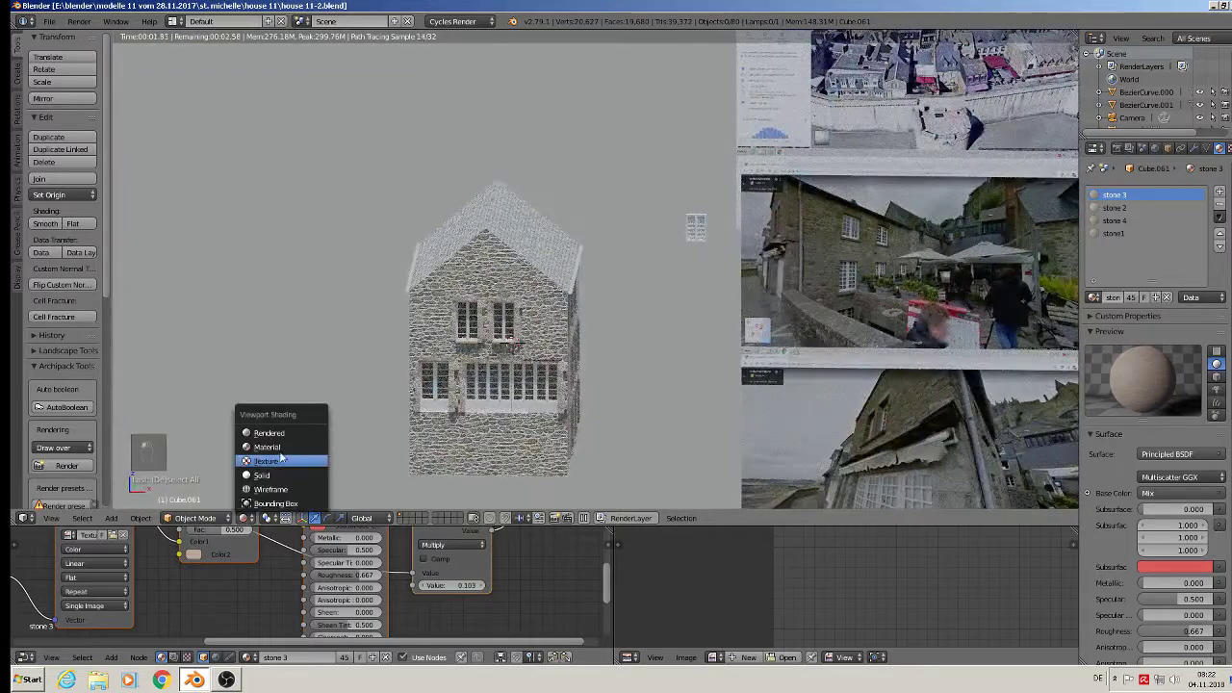
pyautogui.click(275, 446)
pyautogui.click(227, 679)
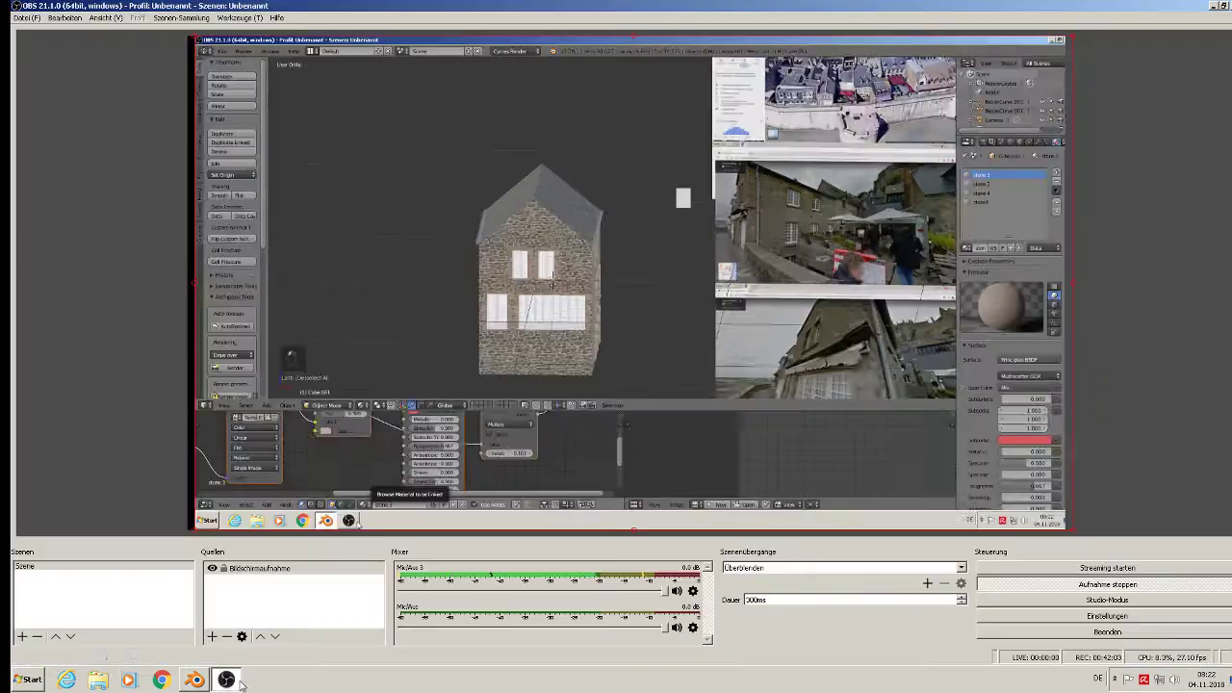